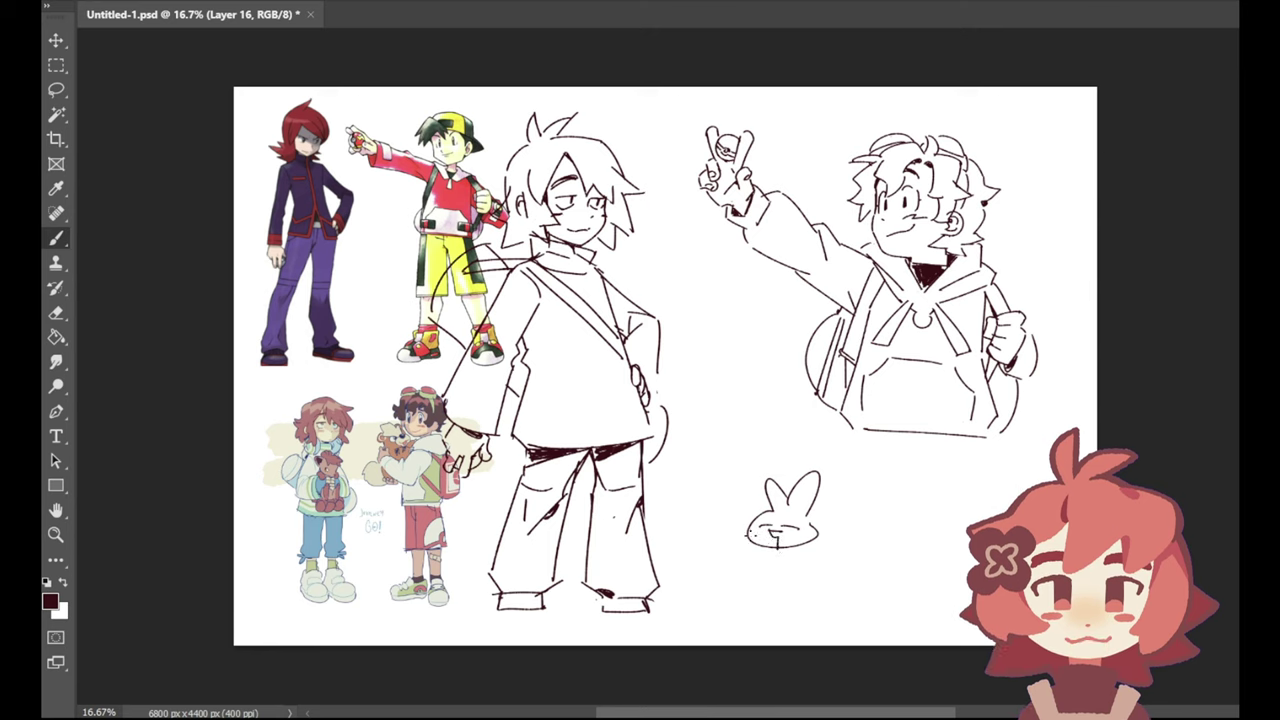
Step: Try a body, raised arms and a grassy ground line for the small rabbit sketch below the right figure
key("ctrl+z")
key("ctrl+z")
mouse_move(780, 576)
left_mouse_down()
mouse_move(802, 577)
mouse_move(837, 526)
mouse_move(809, 564)
mouse_move(928, 598)
left_mouse_up()
key("ctrl+z")
key("ctrl+z")
mouse_move(792, 602)
left_mouse_down()
mouse_move(856, 584)
mouse_move(930, 588)
left_mouse_up()
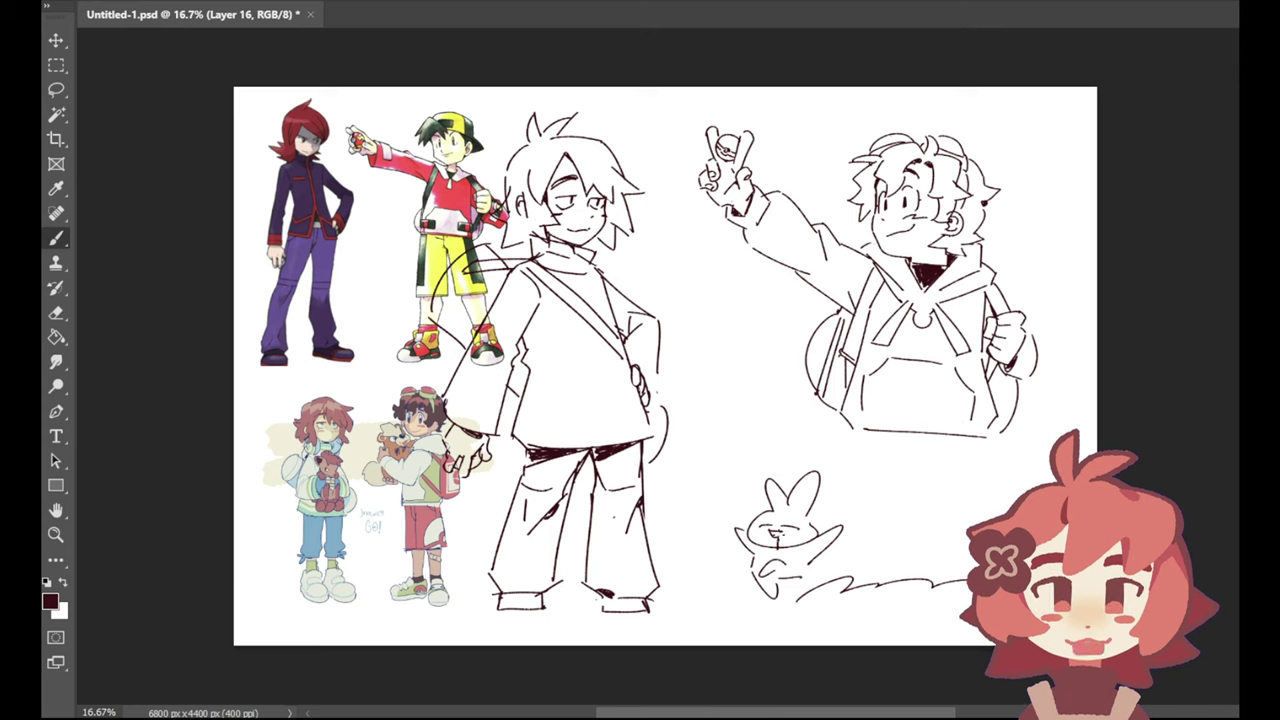
mouse_move(802, 596)
left_mouse_down()
mouse_move(864, 572)
mouse_move(803, 597)
mouse_move(929, 578)
left_mouse_up()
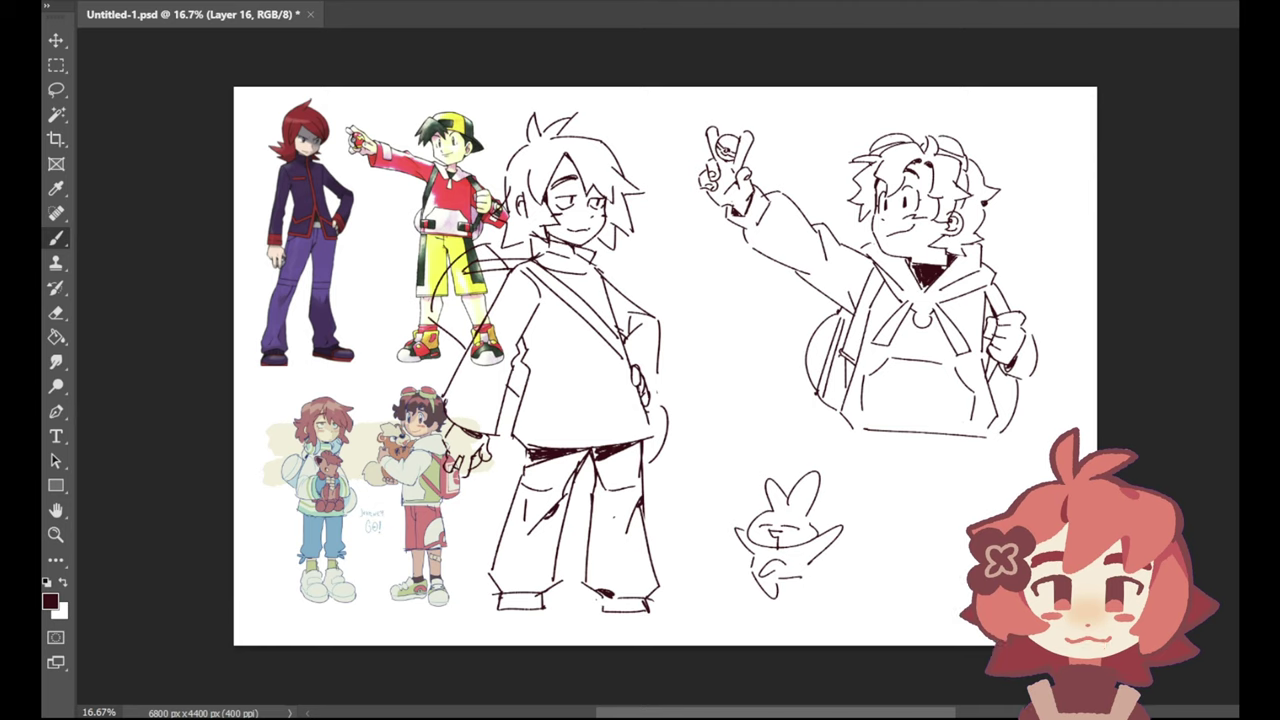
Step: Erase the whole rabbit sketch below the hooded figure
left_click(50, 310)
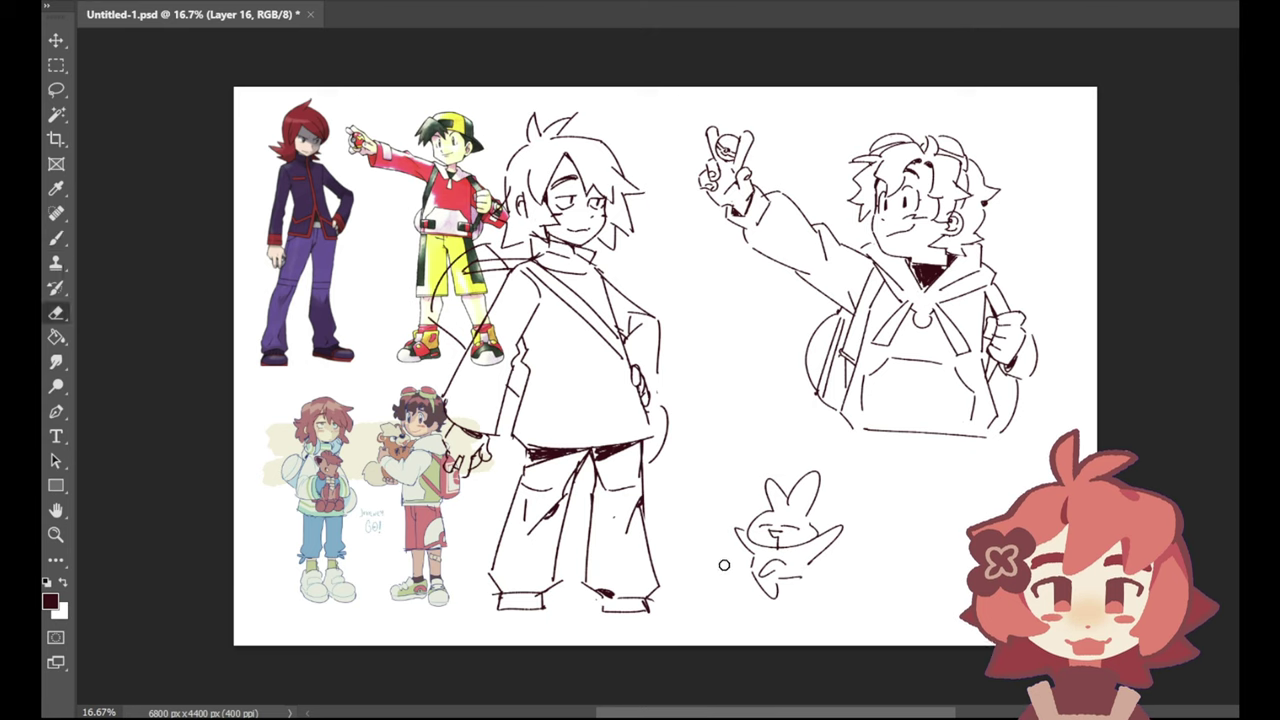
mouse_move(731, 511)
left_mouse_down()
mouse_move(763, 584)
mouse_move(806, 531)
mouse_move(815, 484)
mouse_move(791, 561)
mouse_move(837, 518)
mouse_move(801, 556)
left_mouse_up()
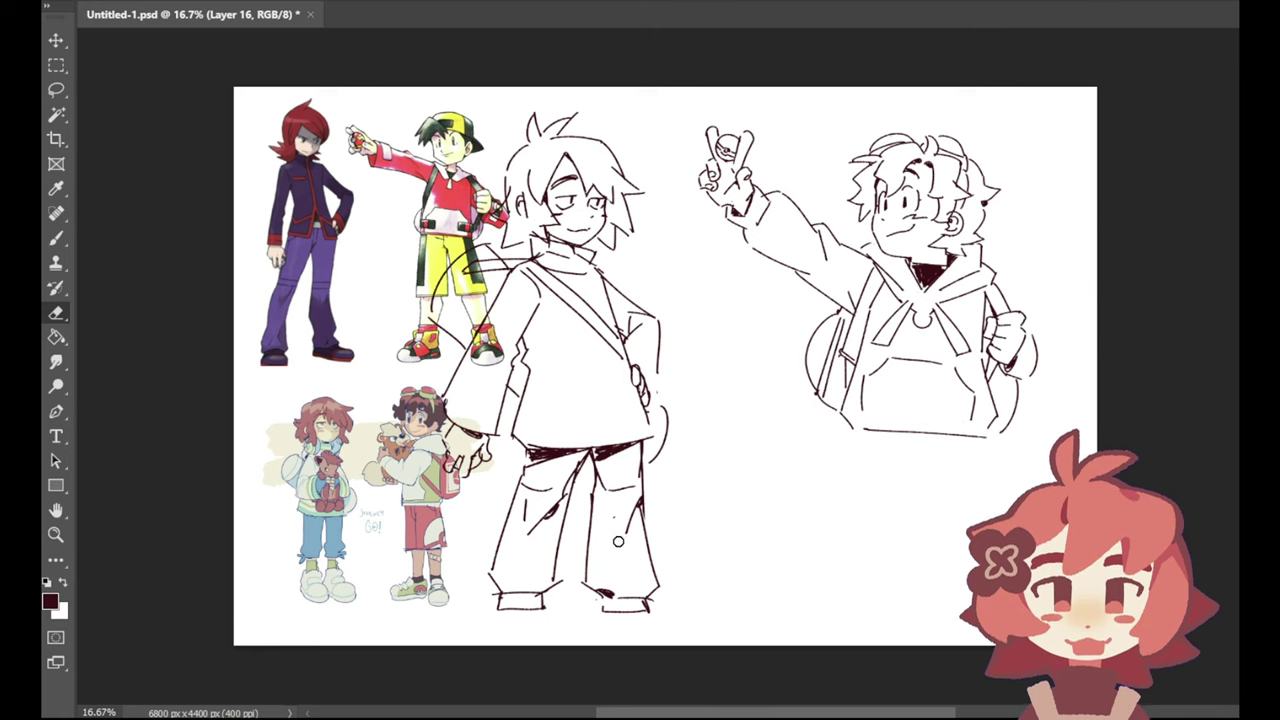
Step: Draw the lower edge of the hooded figure's hoodie hem with the Brush and test strokes for the shorts' outer side
left_click(56, 238)
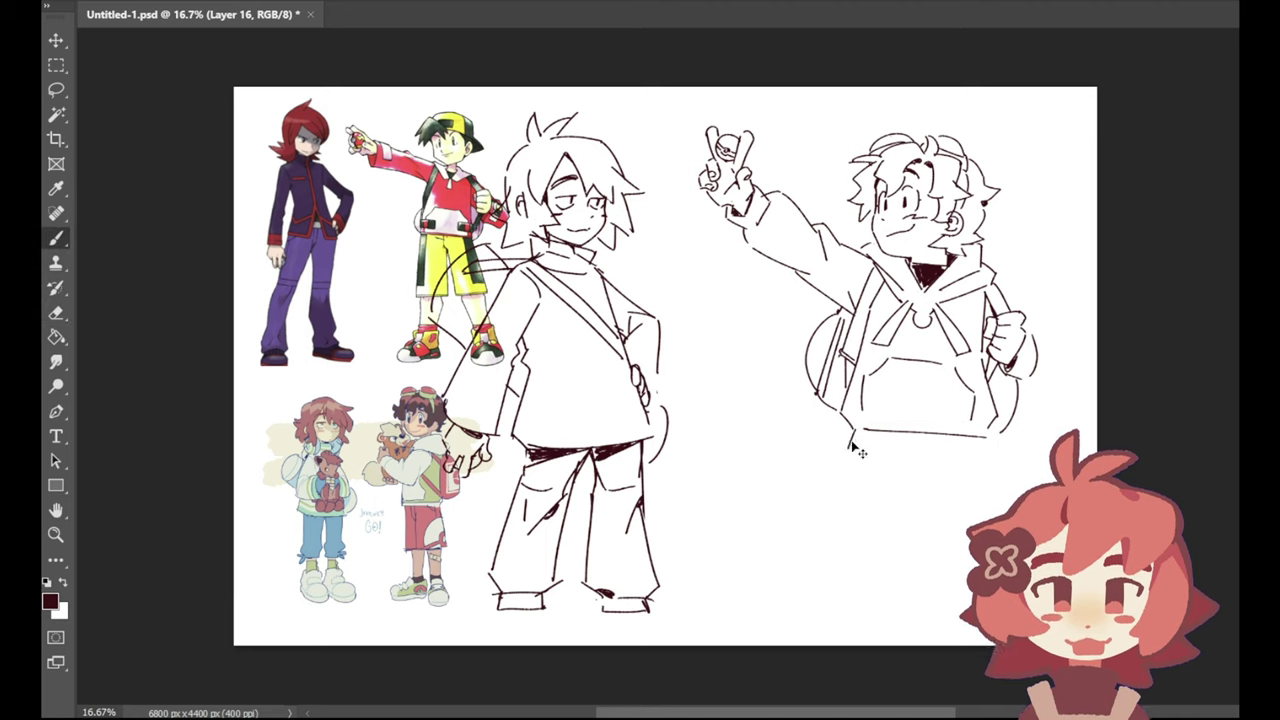
left_click_drag(845, 452, 991, 450)
key("ctrl+z")
key("ctrl+z")
left_click_drag(853, 452, 851, 512)
key("ctrl+z")
key("ctrl+z")
left_click_drag(857, 448, 846, 529)
key("ctrl+z")
key("ctrl+z")
Step: Outline both legs of the hooded figure's knee-length shorts and add a darkened fold at the crotch
mouse_move(851, 452)
left_mouse_down()
mouse_move(845, 527)
mouse_move(925, 569)
left_mouse_up()
mouse_move(847, 525)
left_mouse_down()
mouse_move(844, 563)
mouse_move(843, 551)
left_mouse_up()
key("ctrl+z")
left_click_drag(928, 470, 930, 540)
key("ctrl+z")
left_click_drag(926, 484, 926, 571)
key("ctrl+z")
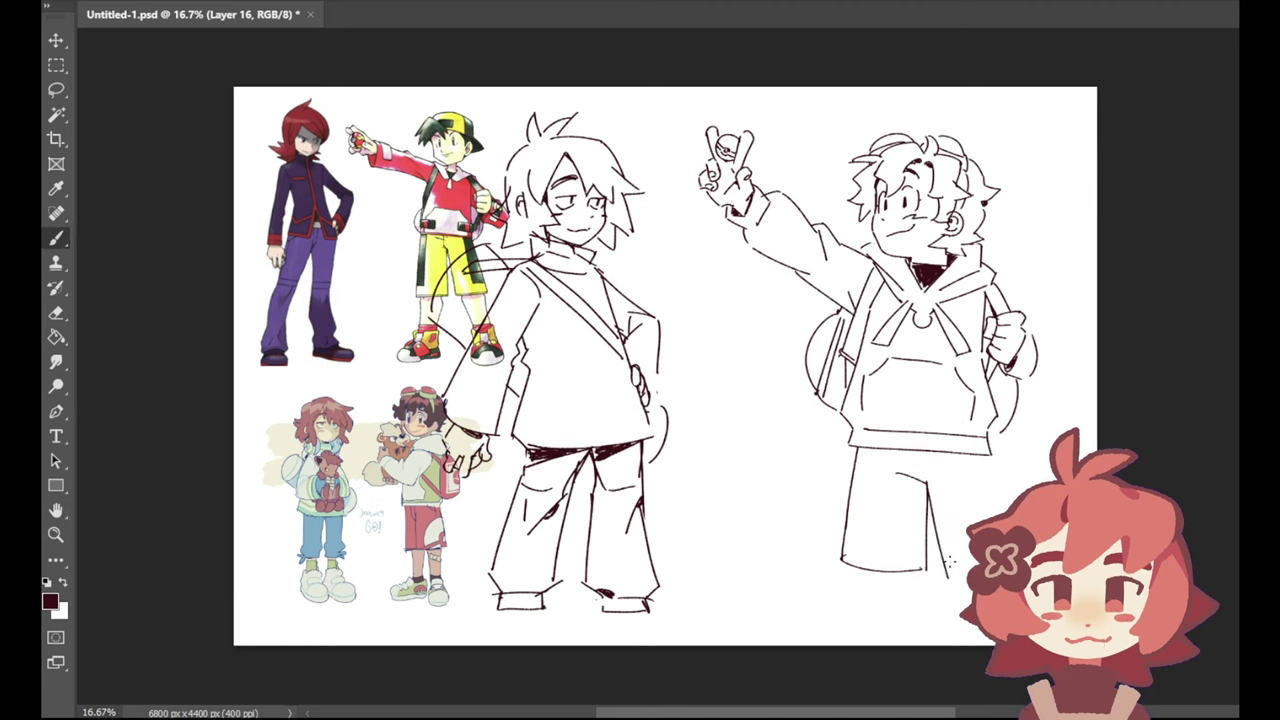
key("ctrl+z")
left_click_drag(926, 479, 939, 564)
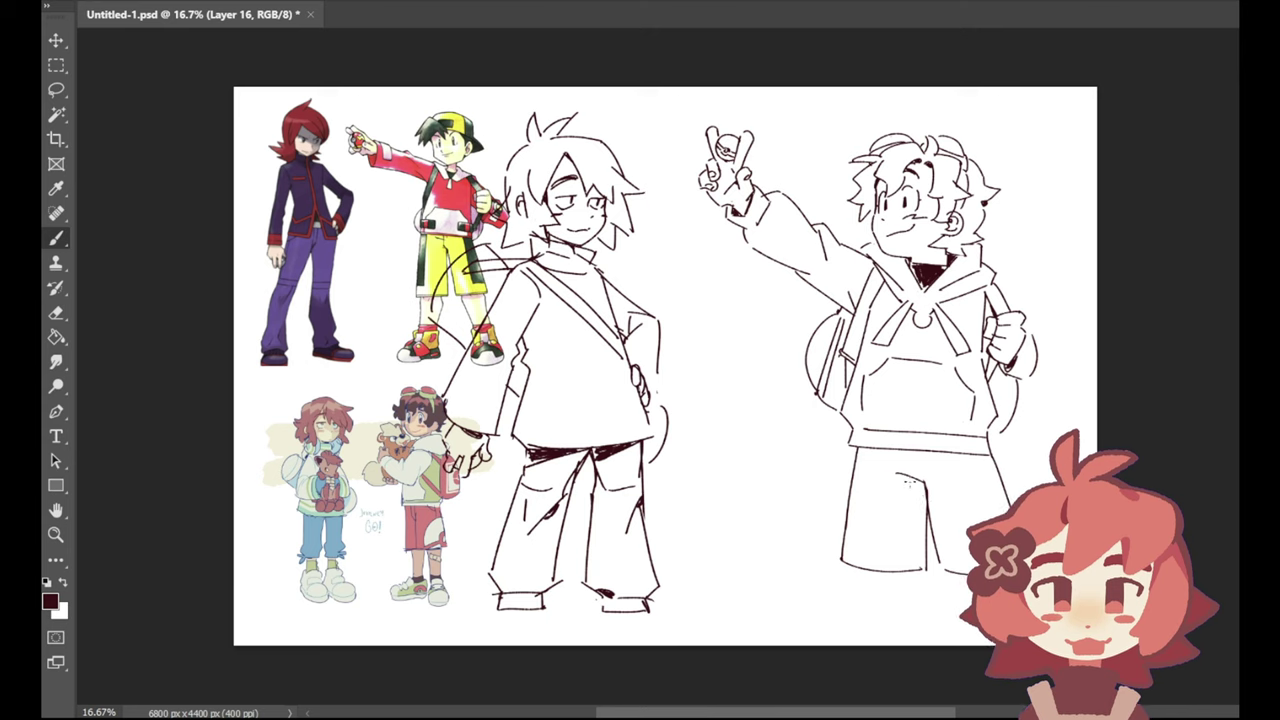
left_click_drag(906, 477, 924, 485)
key("ctrl+z")
key("ctrl+z")
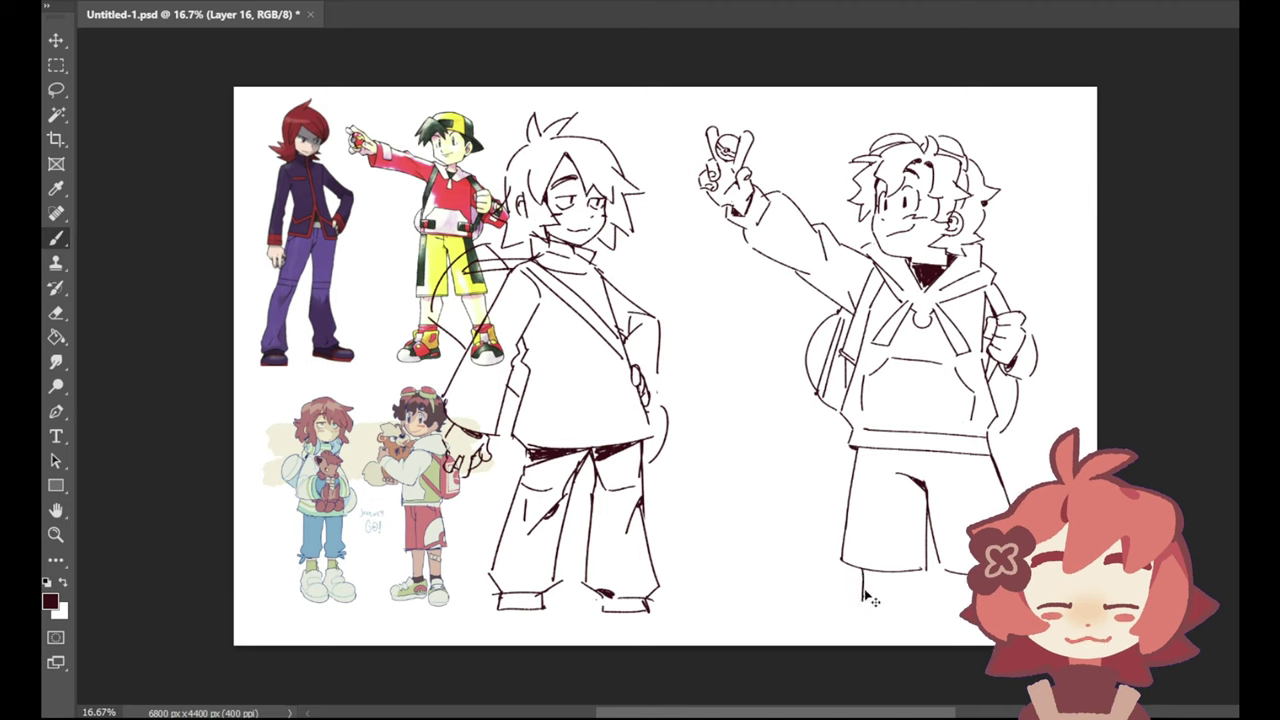
Step: Try short lines for the hooded figure's lower legs beneath the shorts
left_click_drag(862, 576, 867, 586)
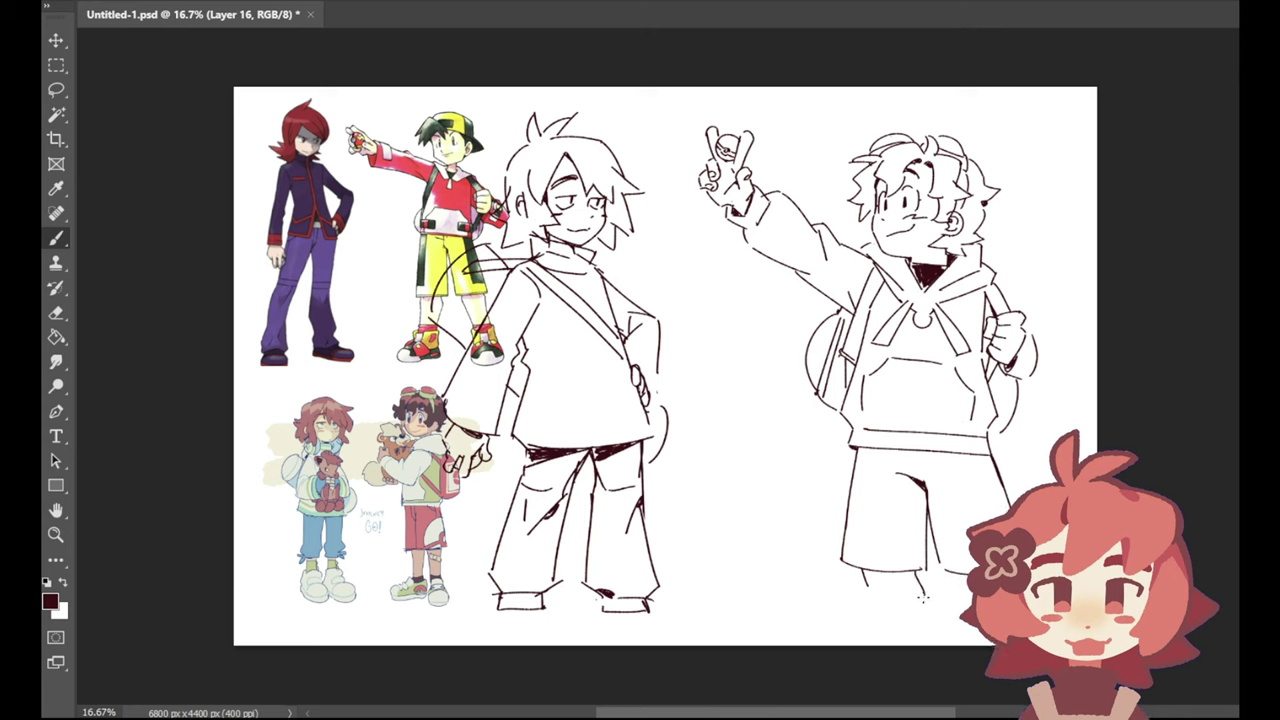
left_click_drag(866, 584, 874, 622)
key("ctrl+z")
key("ctrl+z")
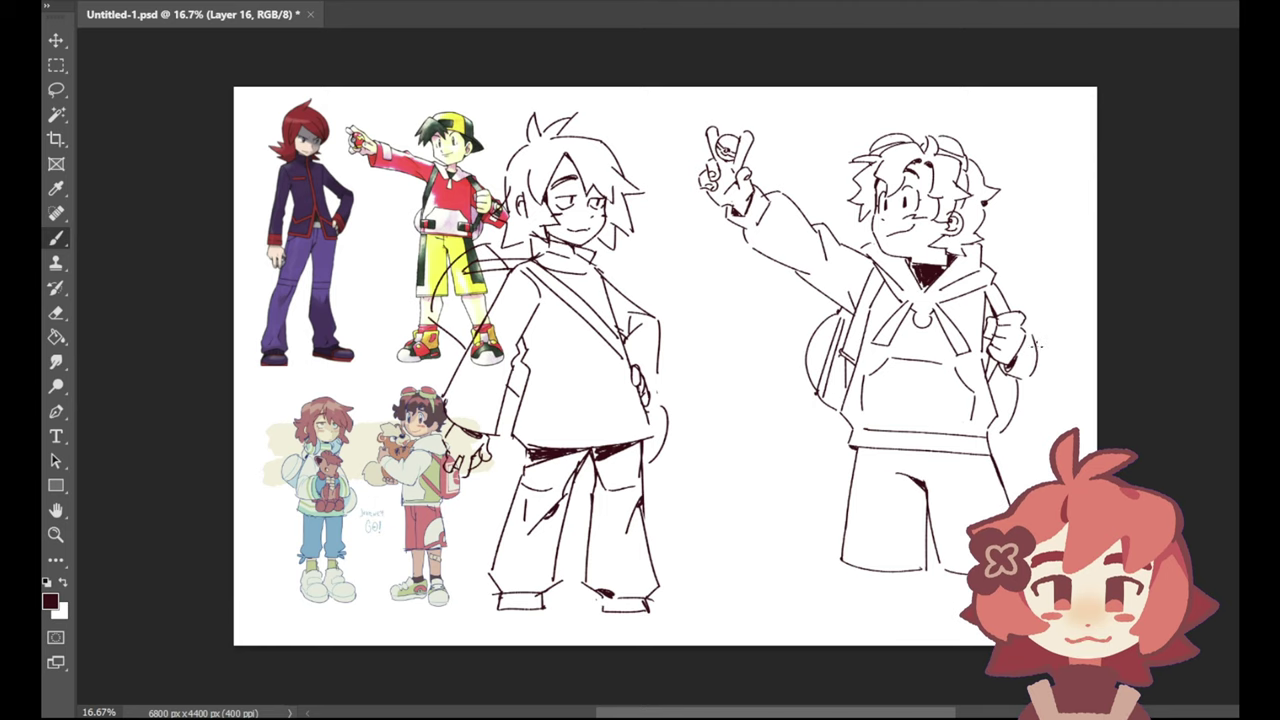
Step: Scale both line-art figures down together and reposition them beside the coloured references with Free Transform
left_click_drag(1012, 375, 1026, 368)
key("ctrl+e")
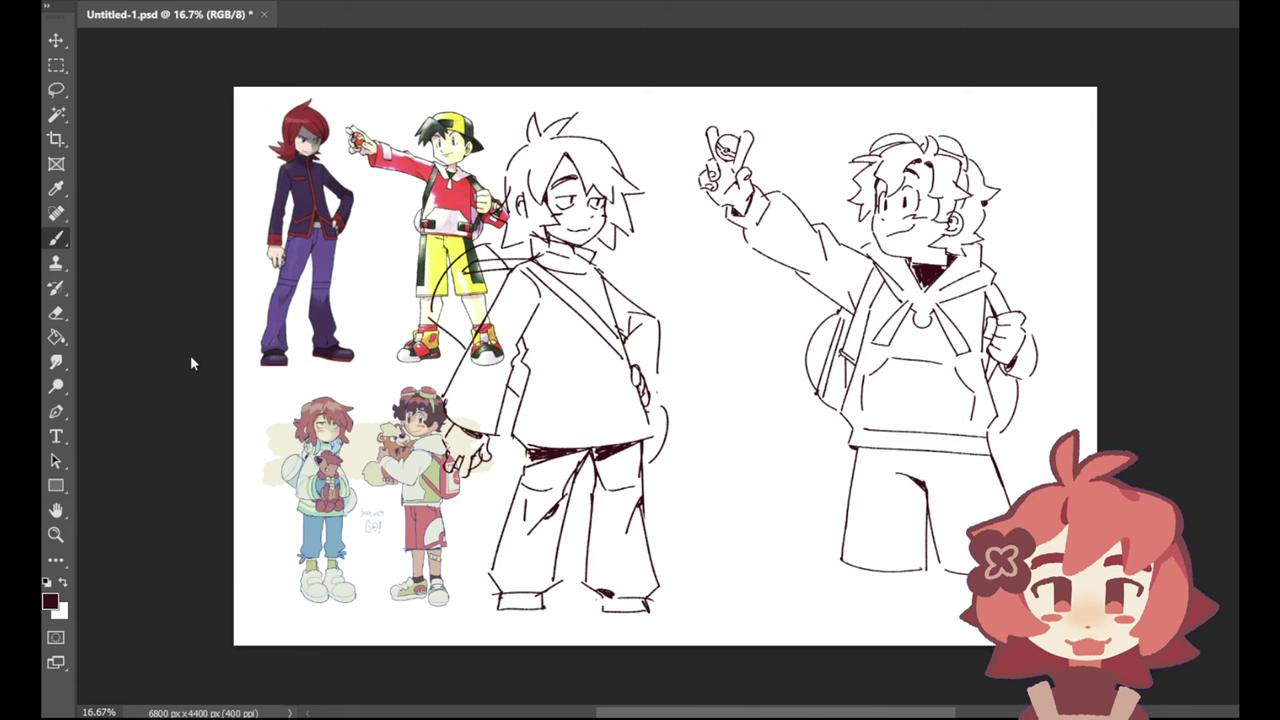
key("ctrl+t")
left_click_drag(732, 112, 733, 200)
left_click_drag(755, 294, 790, 207)
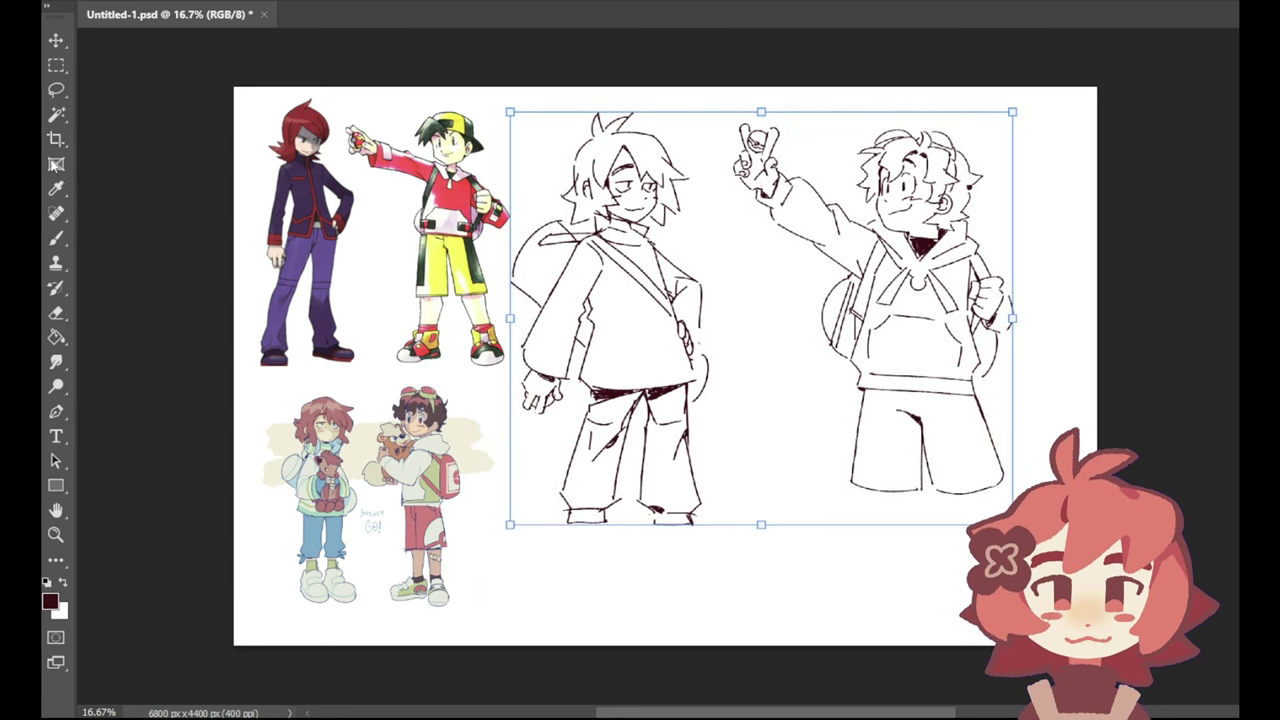
left_click(56, 89)
key("Return")
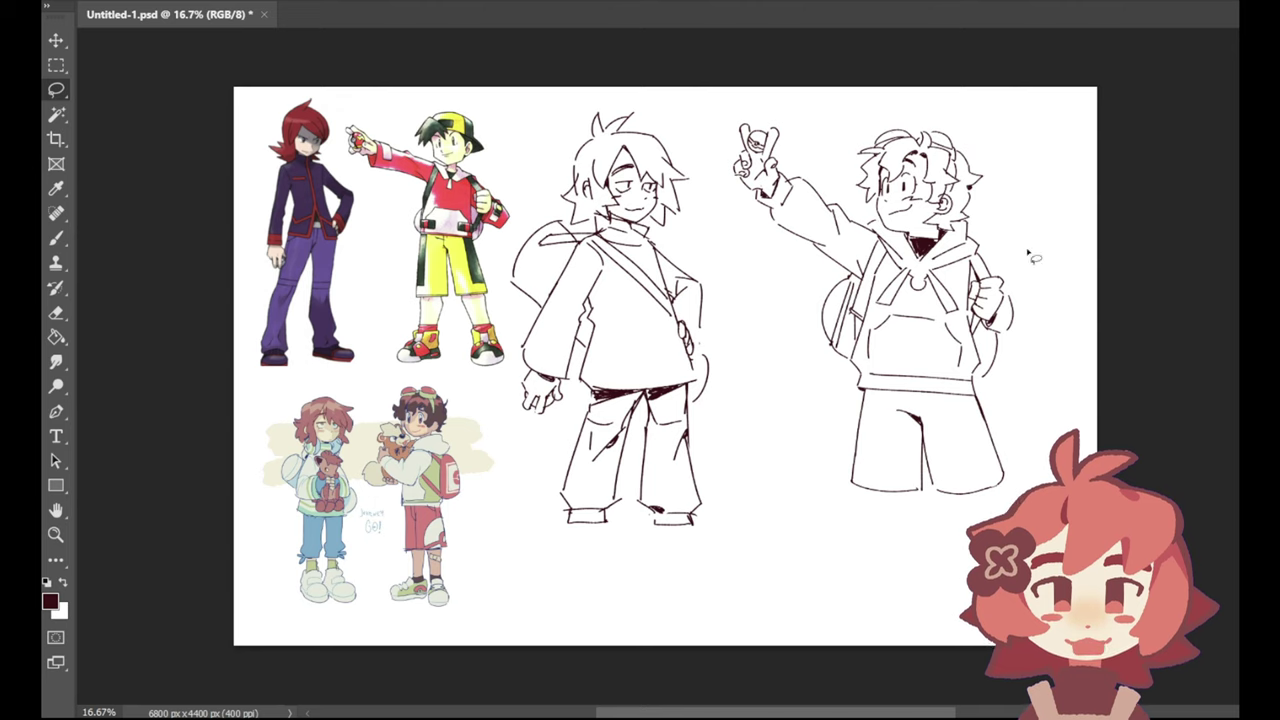
Step: Toggle layer visibility and check the layer stack to examine which parts of the two figures each layer holds
key("ctrl+e")
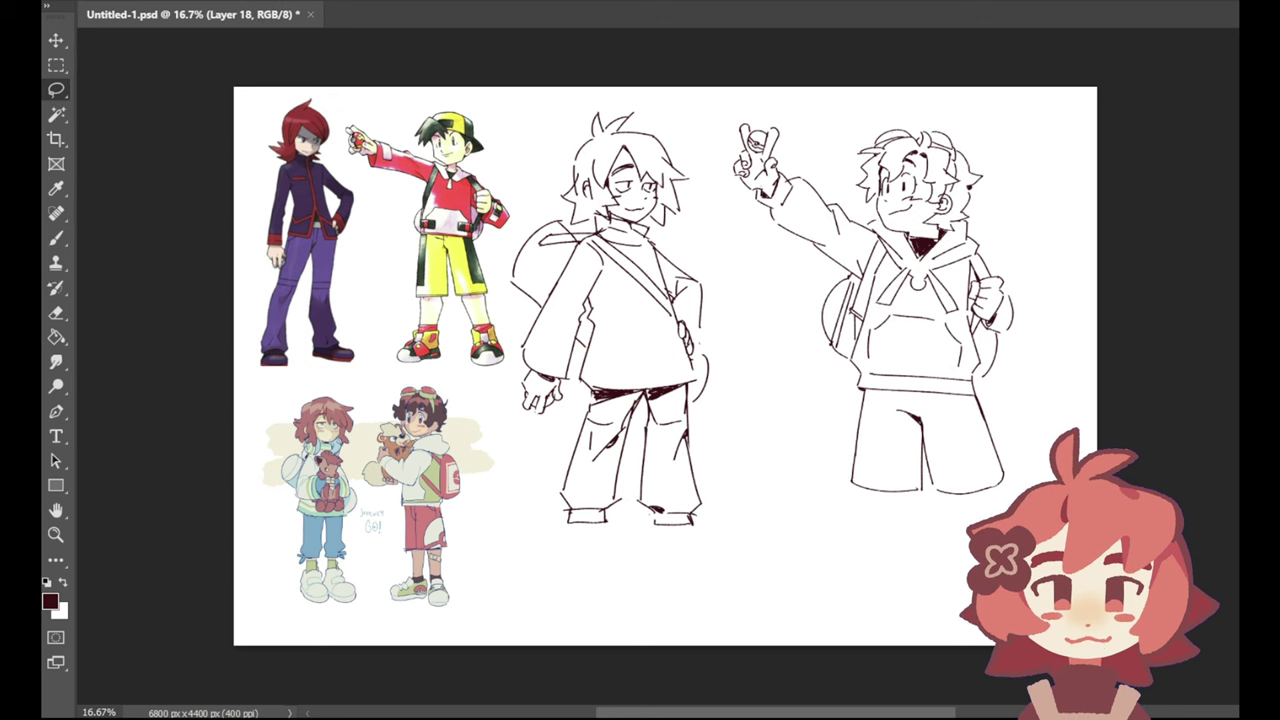
key("ctrl+comma")
key("ctrl+comma")
key("shift+Tab")
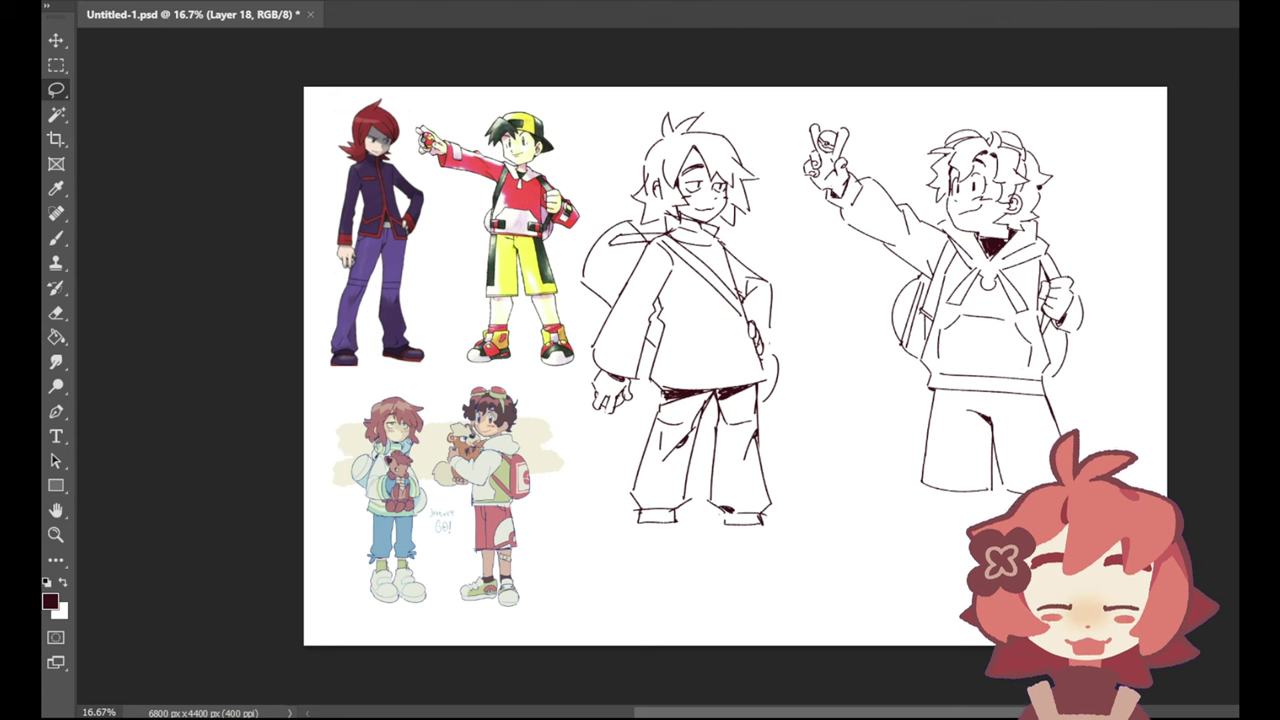
key("F7")
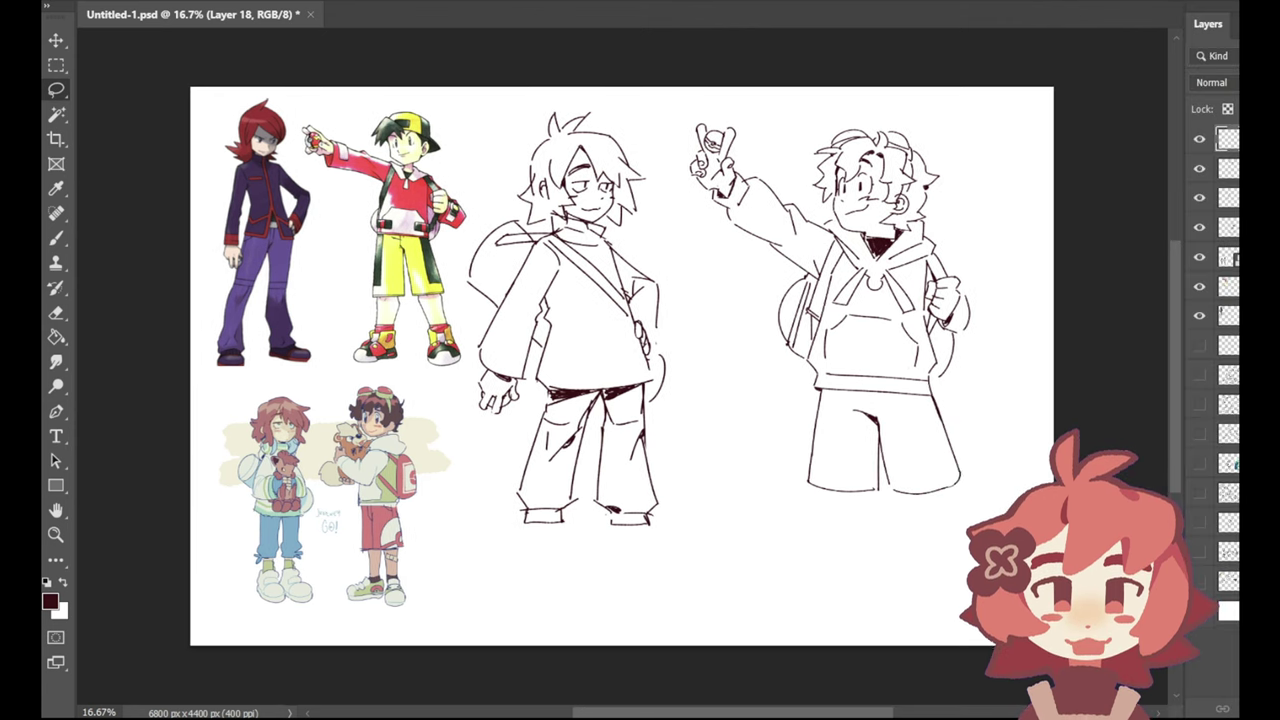
key("F7")
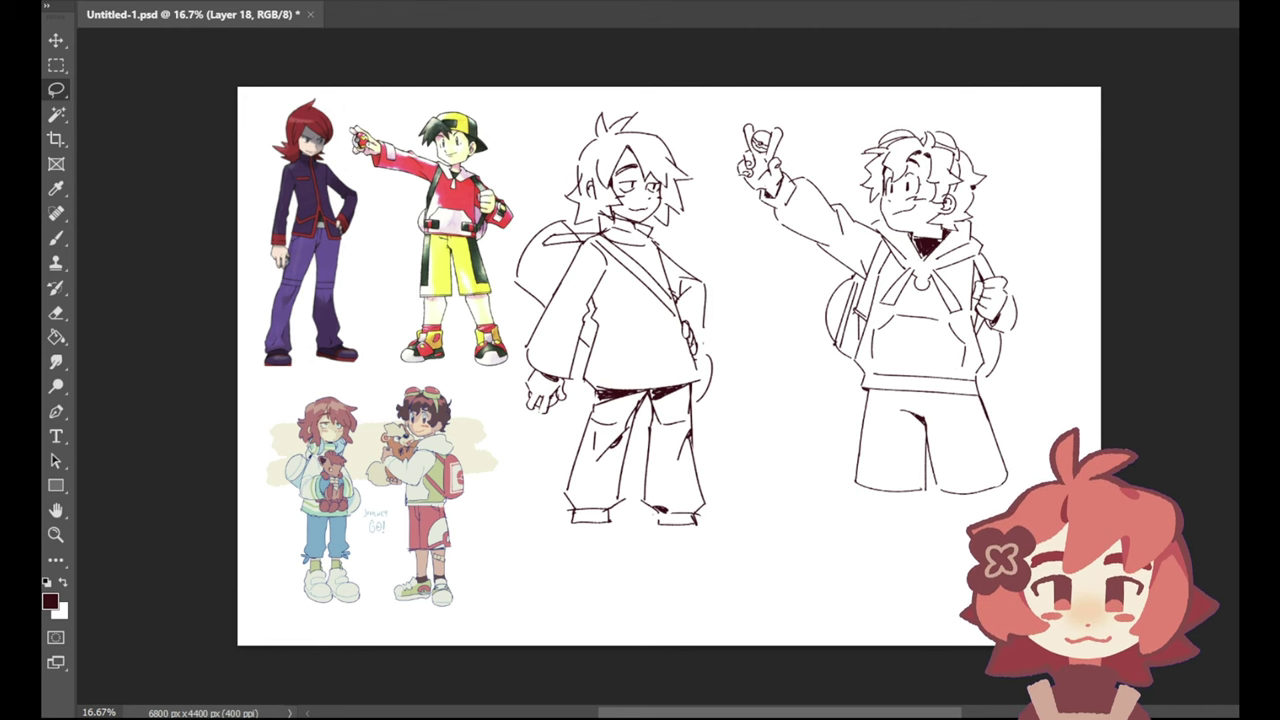
scroll(571, 240, "up", 1)
key("ctrl+comma")
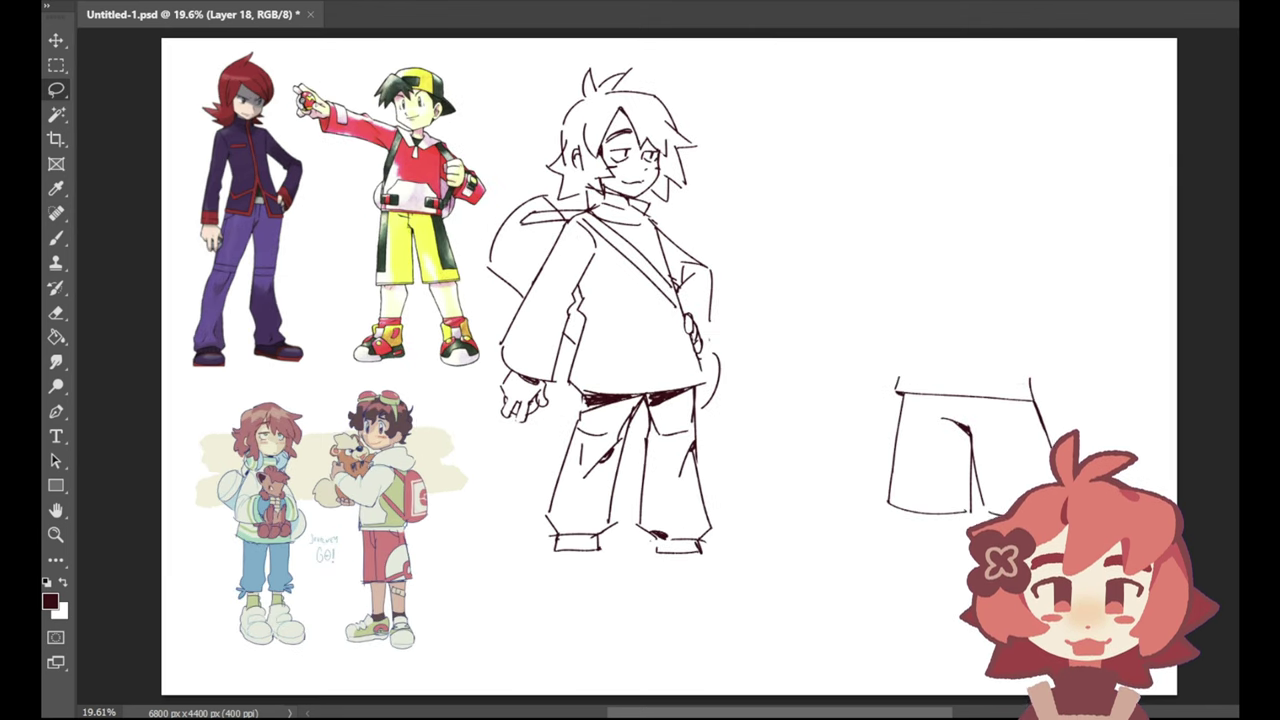
key("ctrl+comma")
key("ctrl+comma")
key("ctrl+comma")
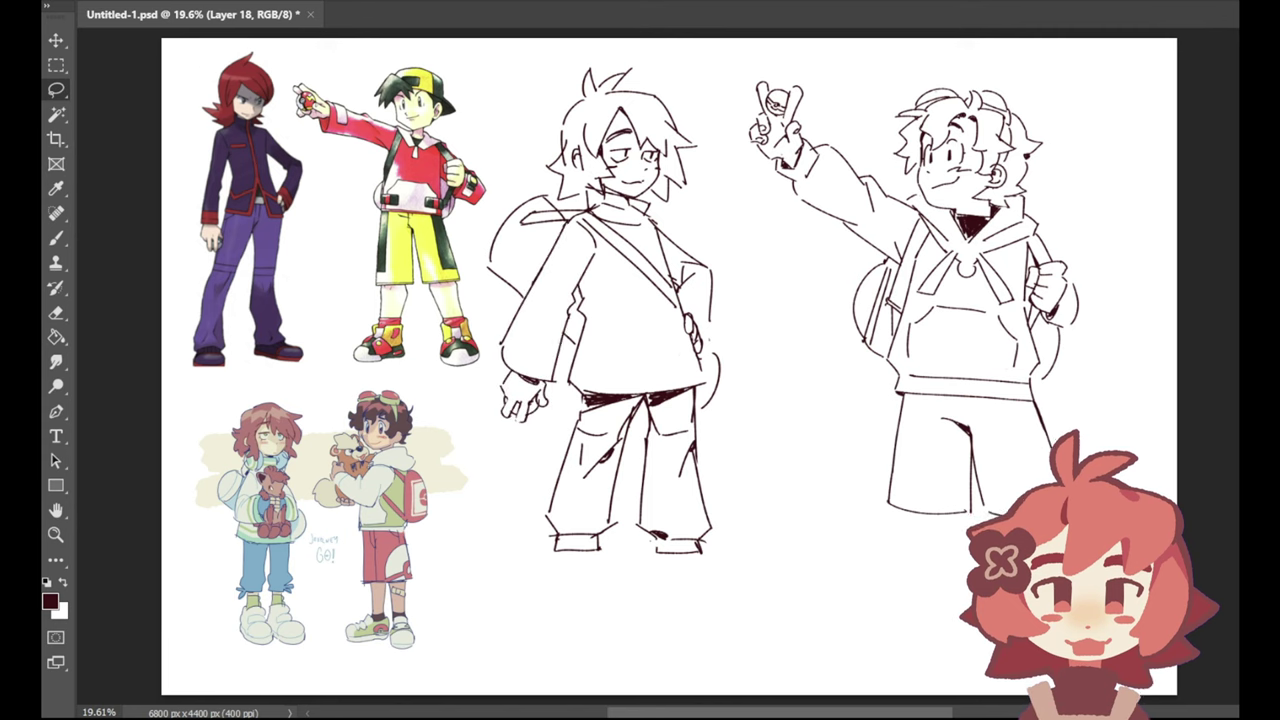
key("ctrl+z")
key("ctrl+shift+z")
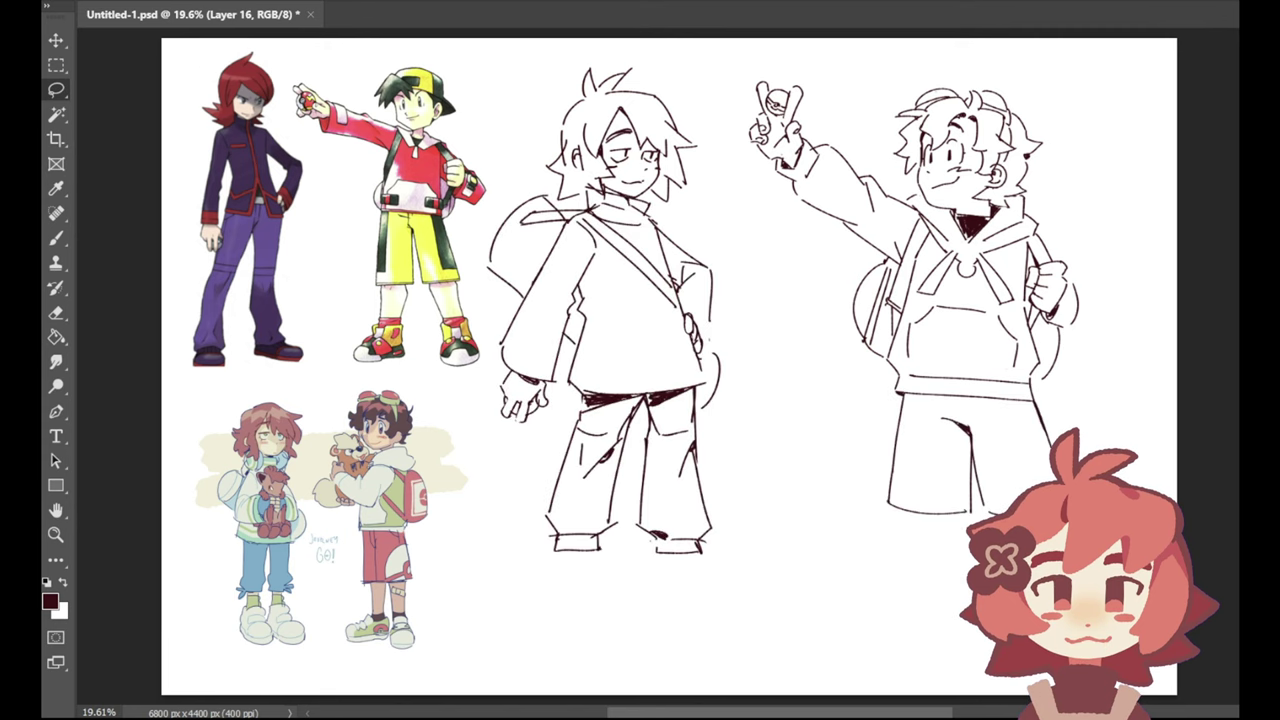
Step: Merge the upper line-art layer into Layer 16, lasso the hooded figure and cut it out of the merged layer
key("alt+bracketright")
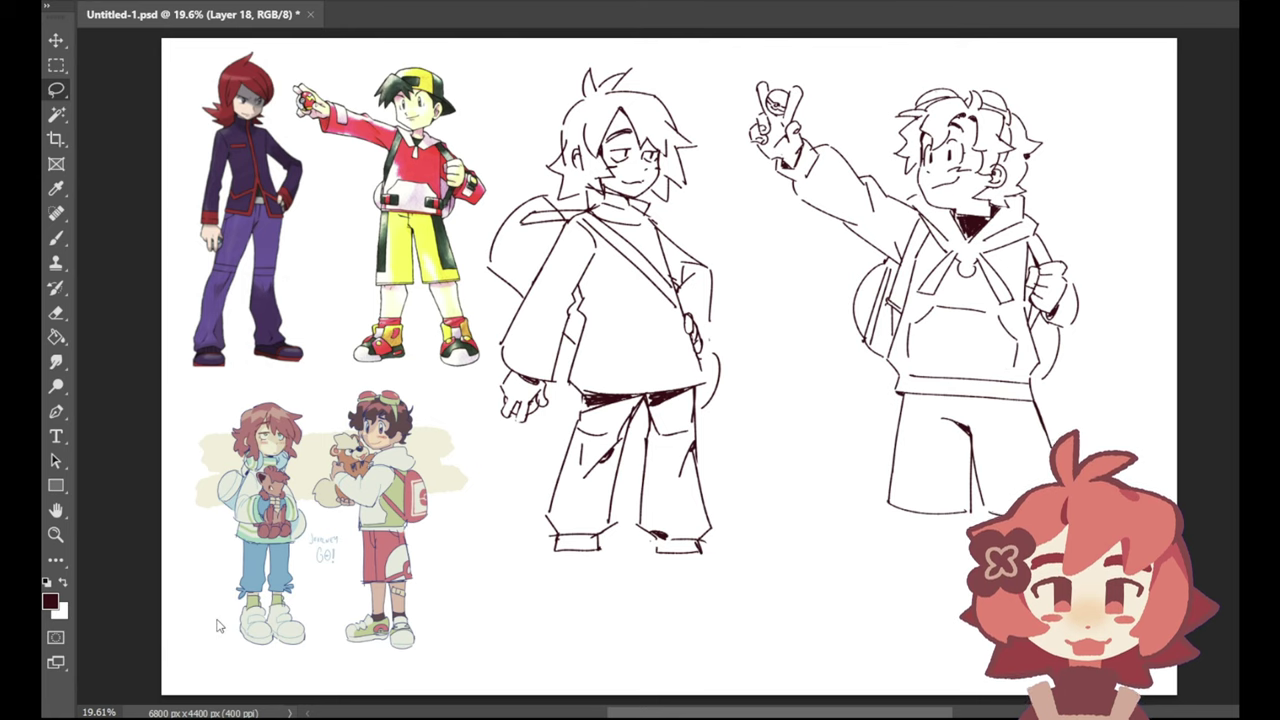
key("ctrl+e")
mouse_move(1060, 92)
left_mouse_down()
mouse_move(849, 64)
mouse_move(757, 235)
mouse_move(806, 565)
mouse_move(1170, 135)
left_mouse_up()
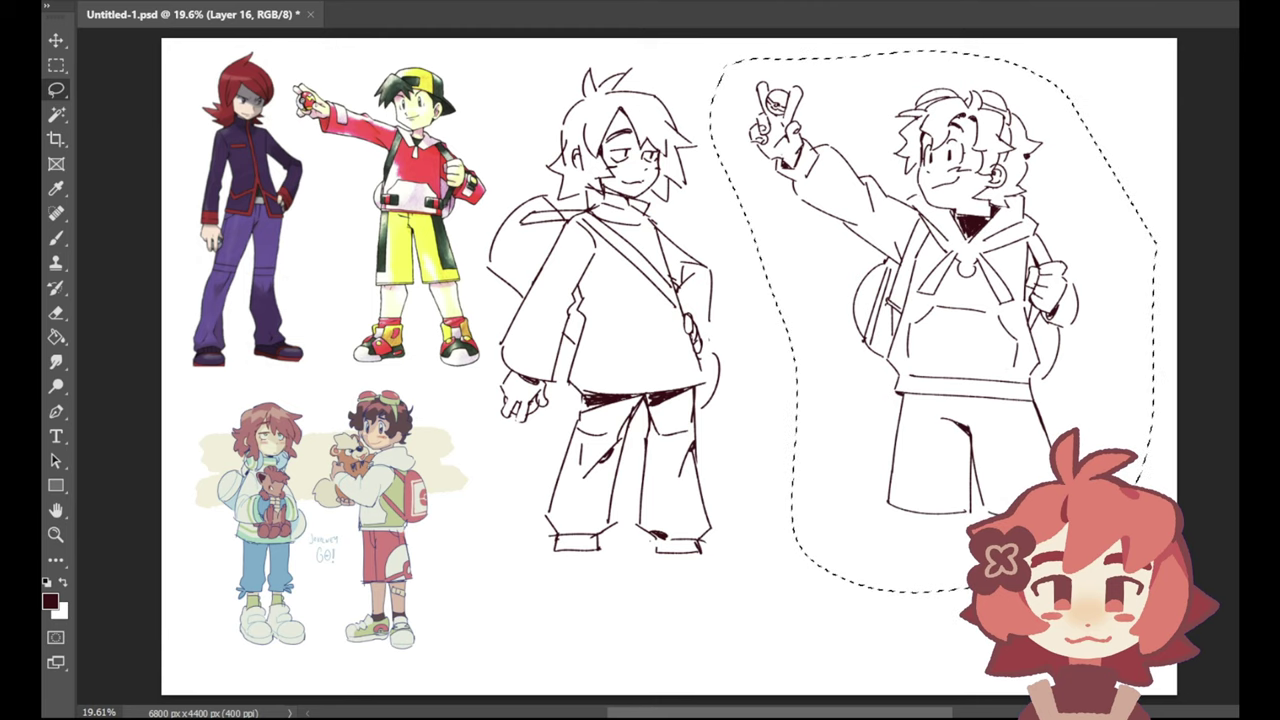
key("Delete")
key("ctrl+d")
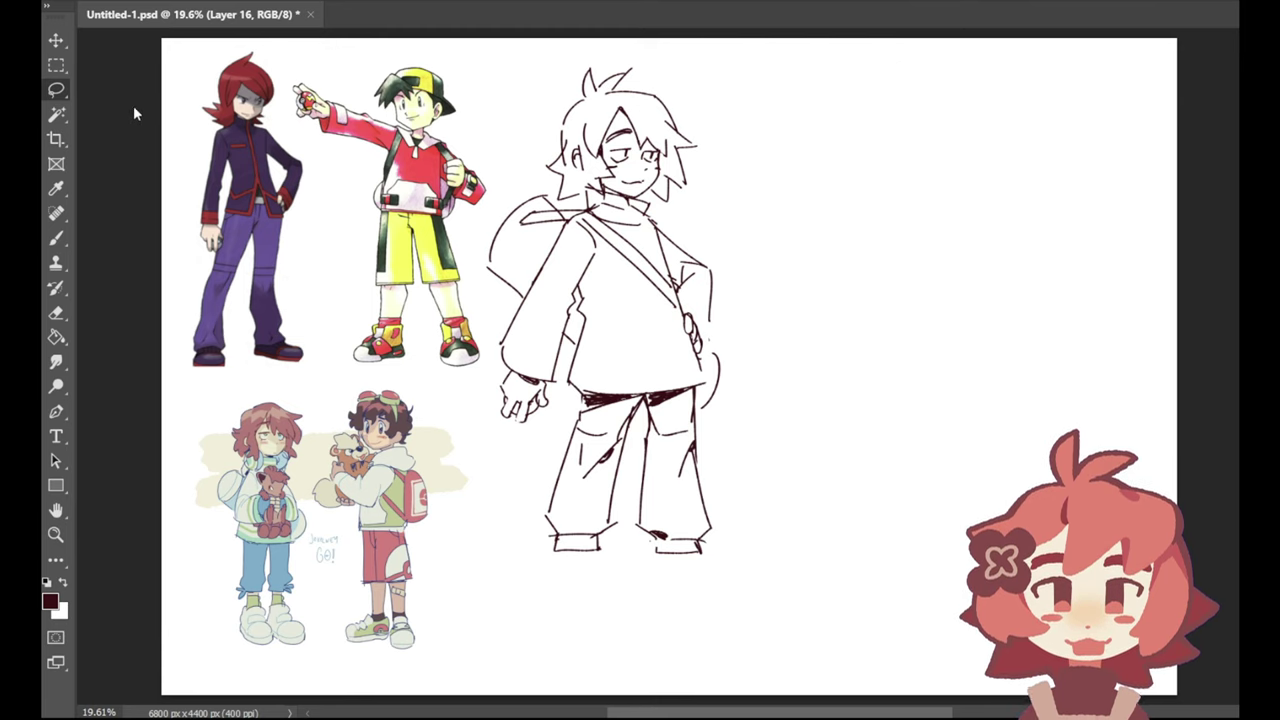
Step: Paste the hooded figure onto its own layer and move it back beside the other figure
key("ctrl+v")
left_click(56, 40)
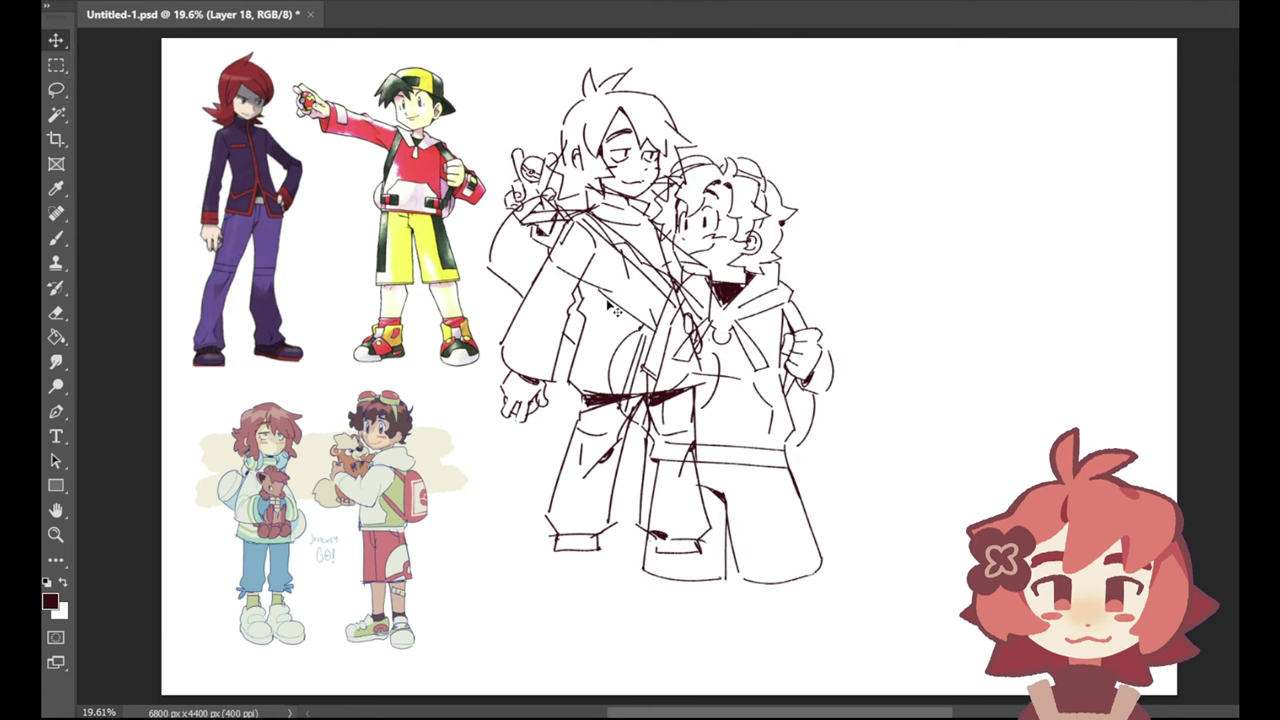
mouse_move(615, 309)
left_mouse_down()
mouse_move(850, 245)
mouse_move(862, 254)
left_mouse_up()
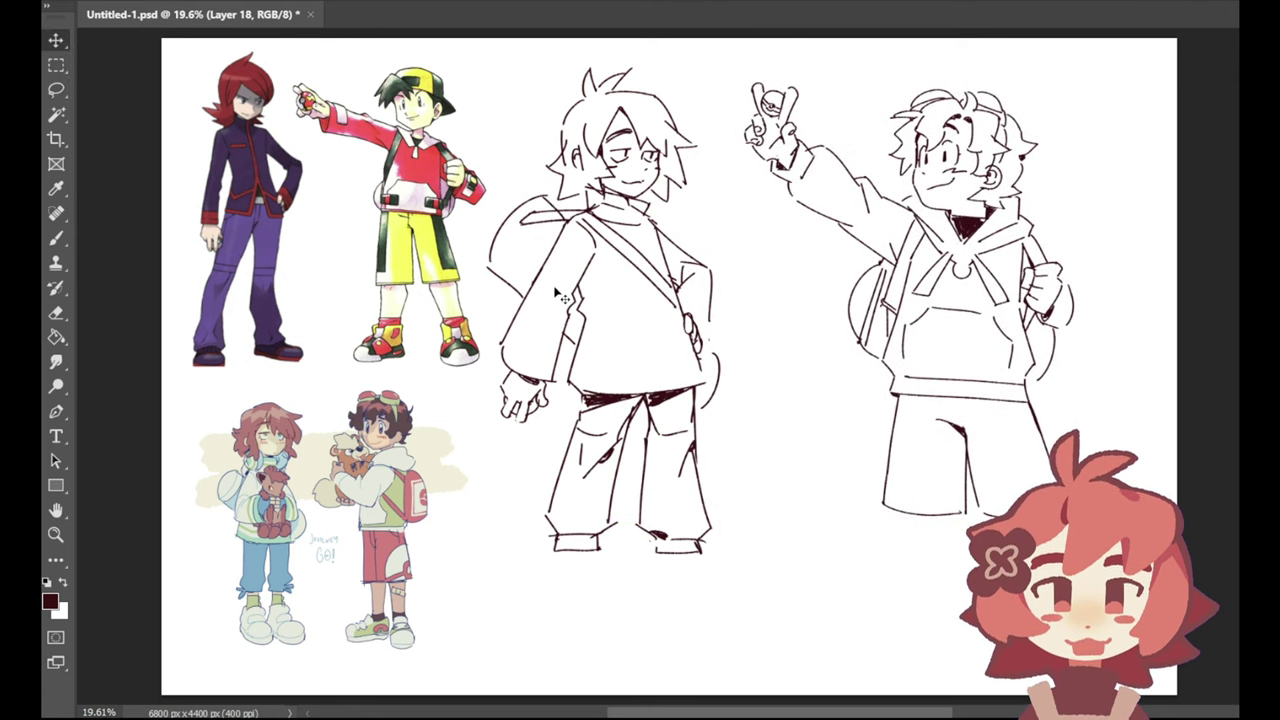
Step: Hide the two standing figures, show the kneeling net-catcher sketch and select its line-art layer, Layer 11
left_click(56, 312)
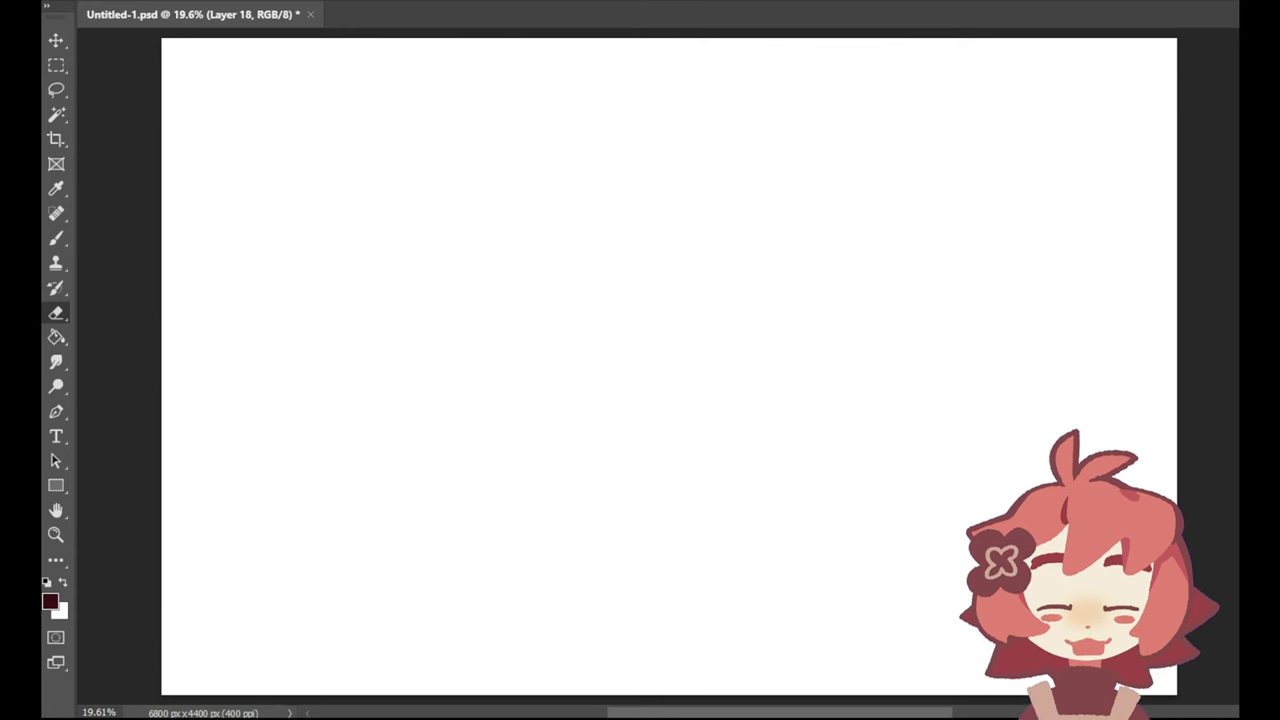
left_click_drag(578, 366, 709, 466)
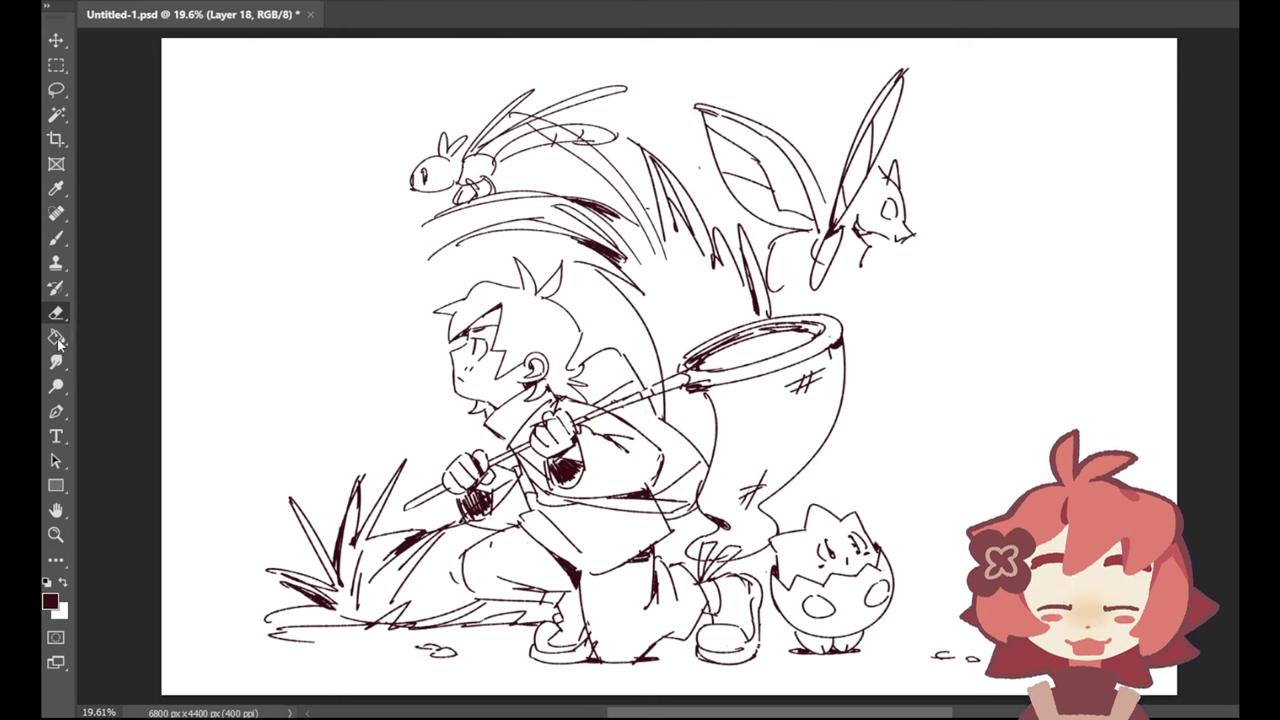
left_click(564, 426, "ctrl")
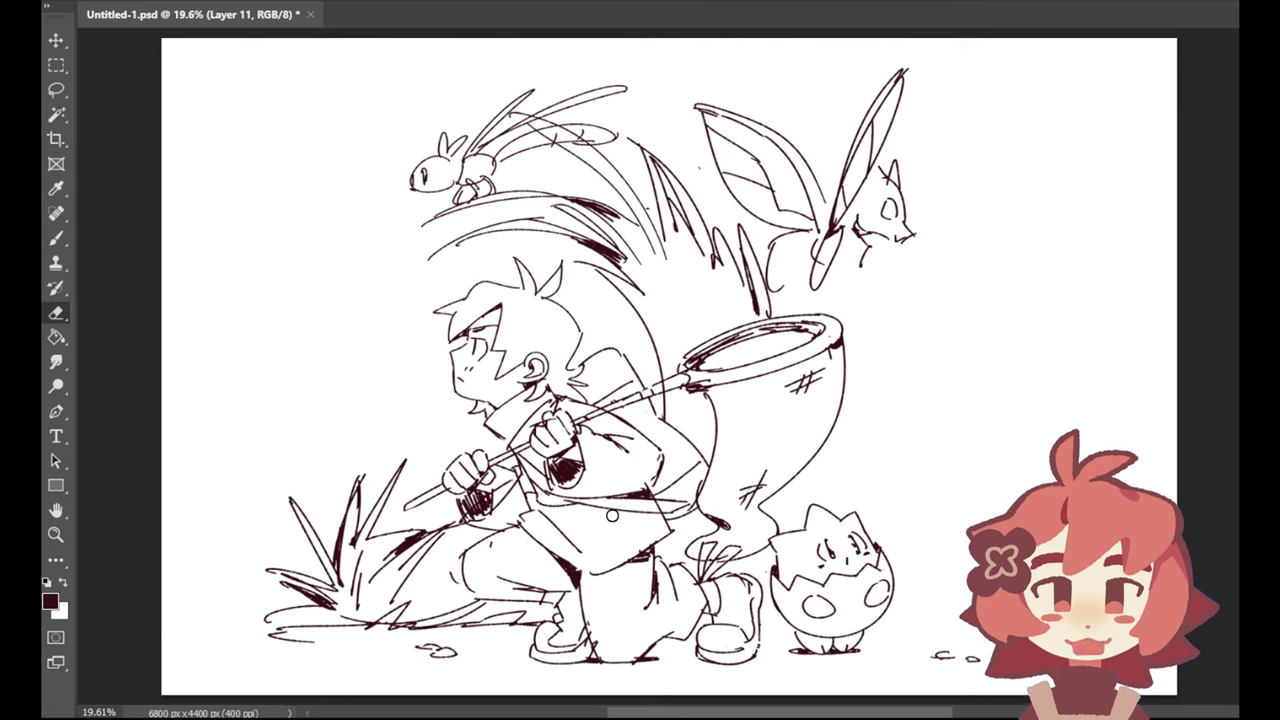
Step: Try brush strokes for the body of the winged creature above the net
left_click(56, 237)
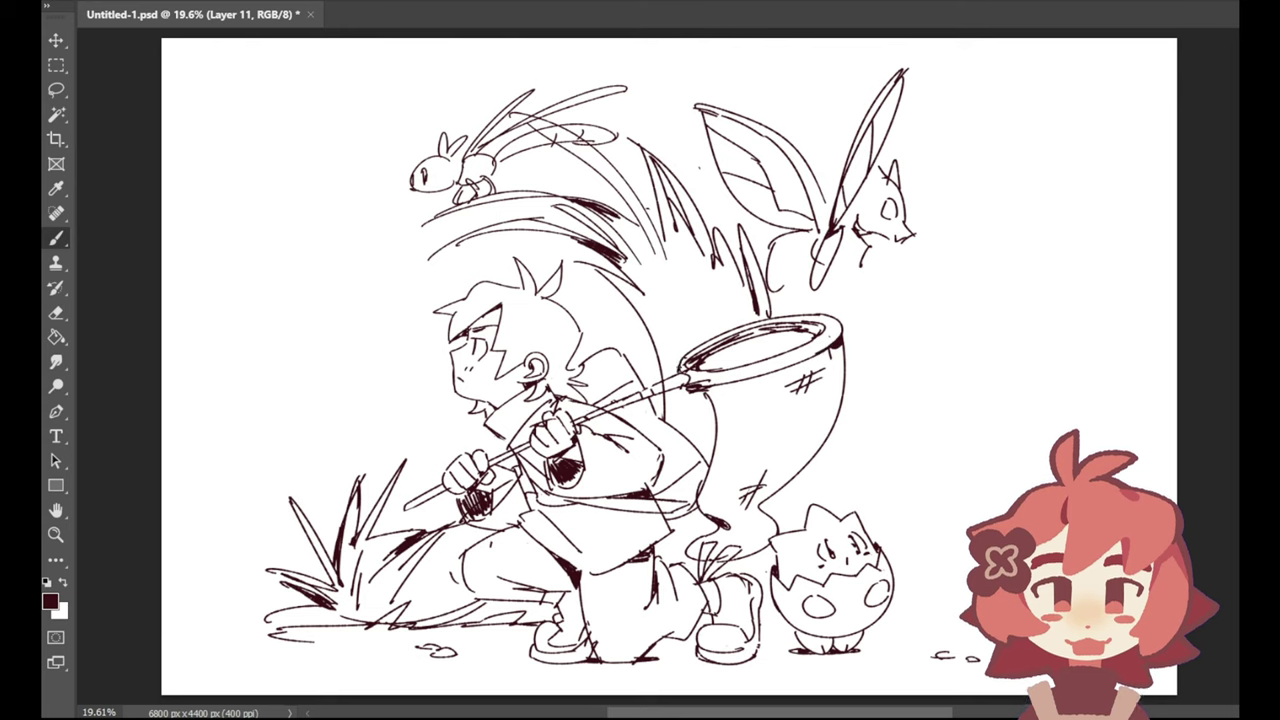
left_click_drag(811, 241, 777, 291)
key("ctrl+z")
mouse_move(814, 233)
left_mouse_down()
mouse_move(775, 262)
mouse_move(793, 239)
left_mouse_up()
key("ctrl+z")
key("ctrl+z")
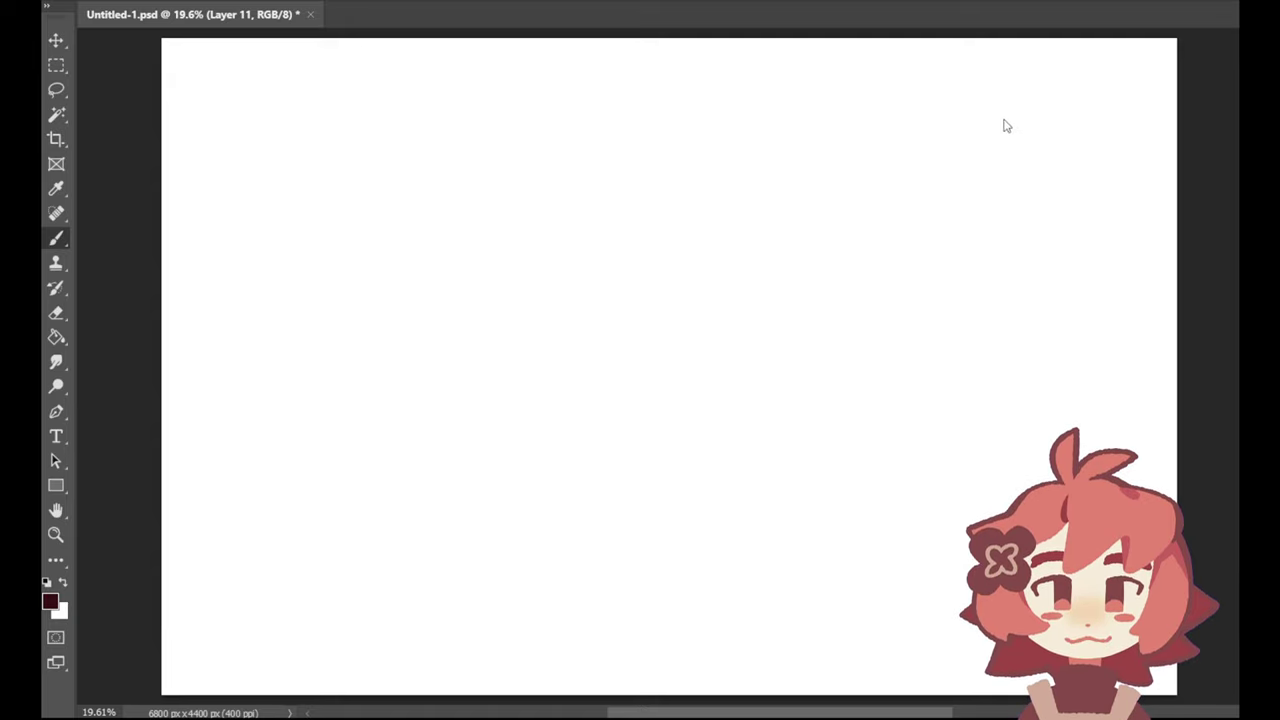
Step: Switch to Shiny Noivern PBG.psd and display the colours on the window-seat sketch
key("ctrl+s")
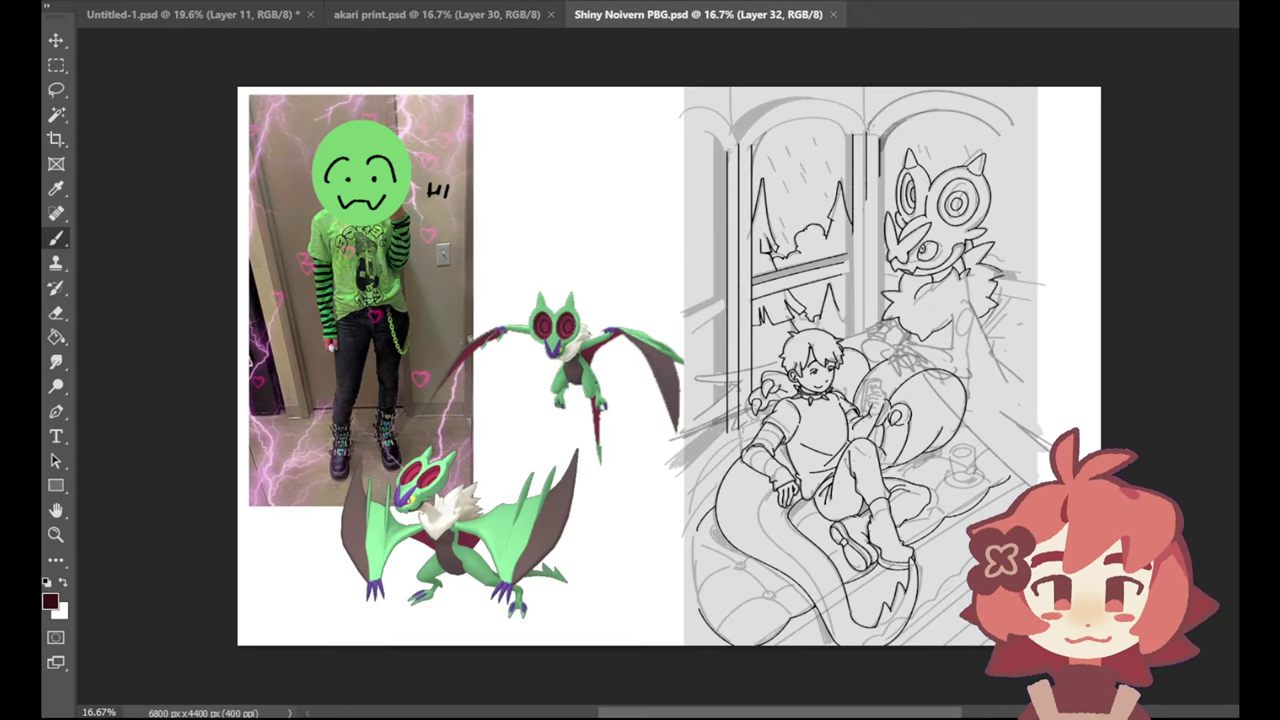
key("Delete")
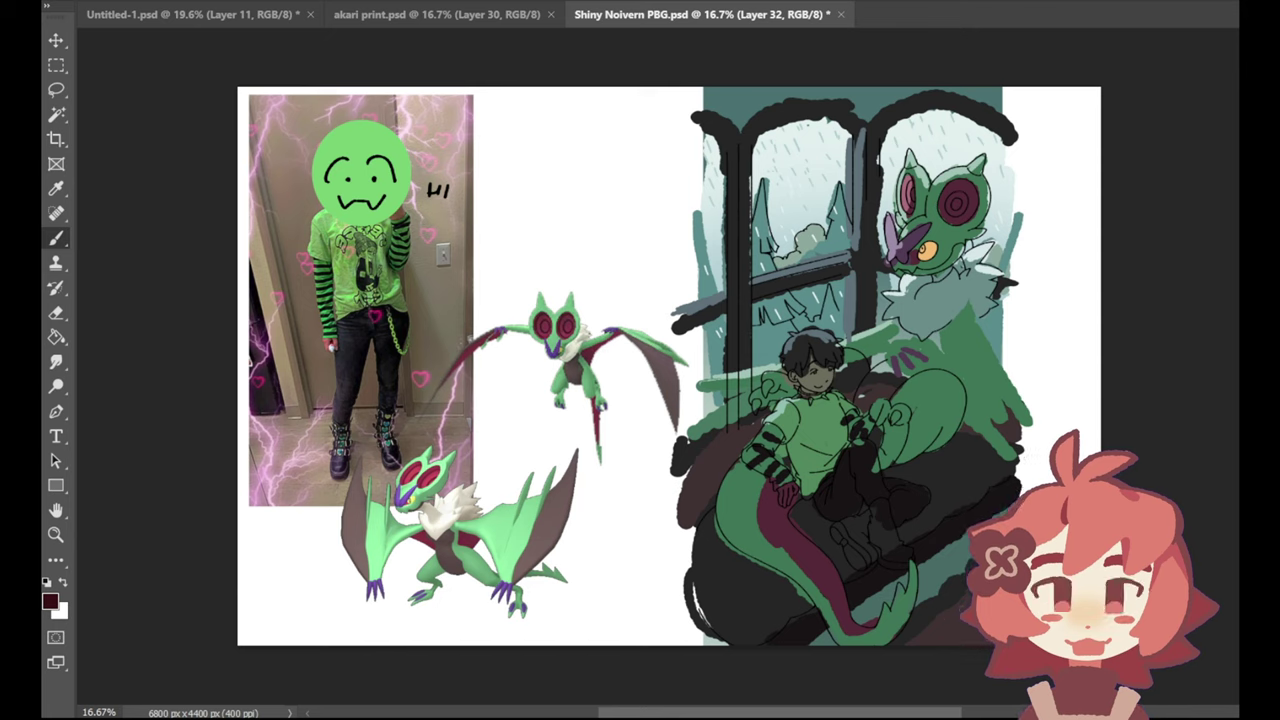
Step: Return to Untitled-1.psd with the Laika's Comet expression page displayed and make Layer 19 active
left_click(407, 10)
left_click(229, 14)
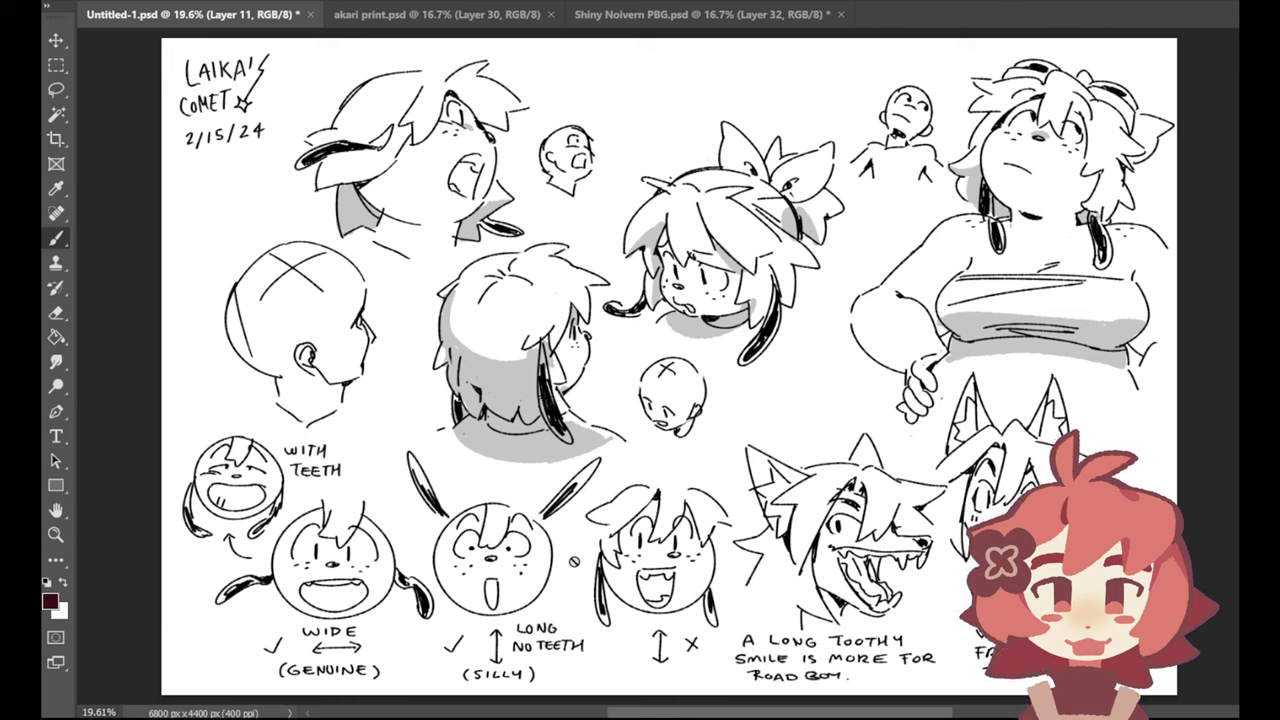
left_click(1260, 466)
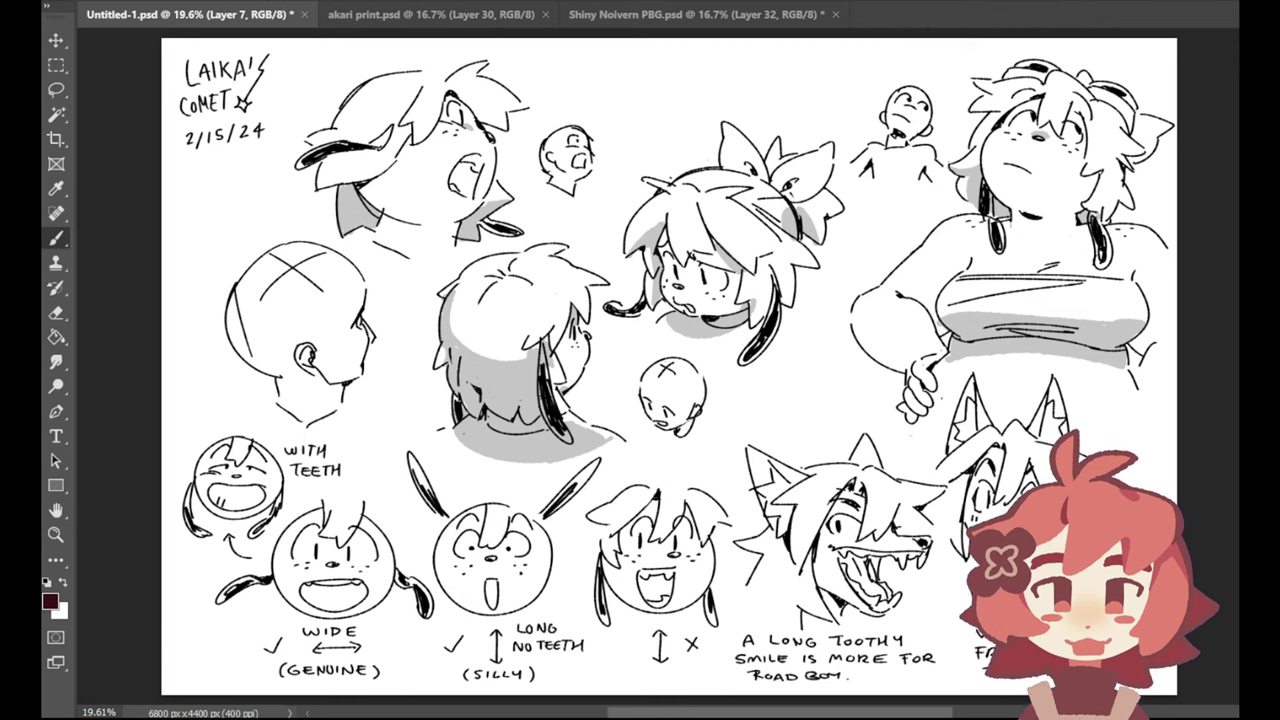
key("alt+bracketright")
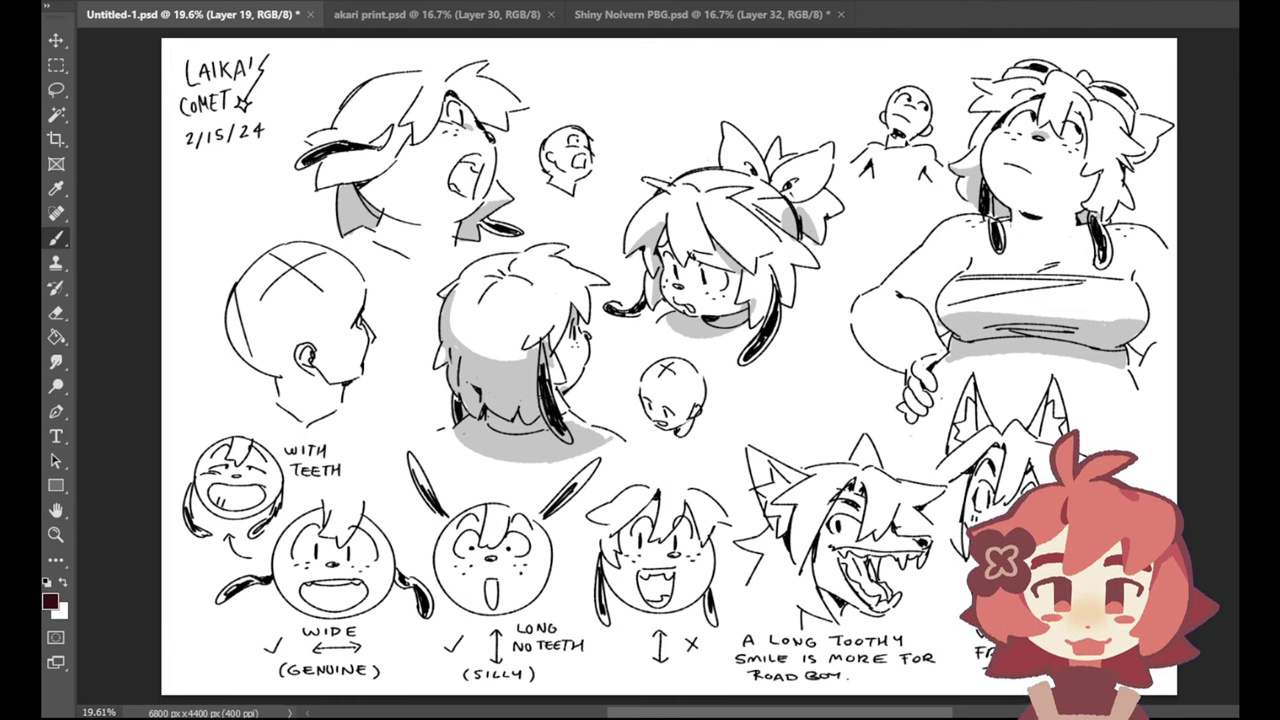
Step: Hide the Laika's Comet expression page and sketch the open mouth and front jaw line of a new face
left_click(1260, 466)
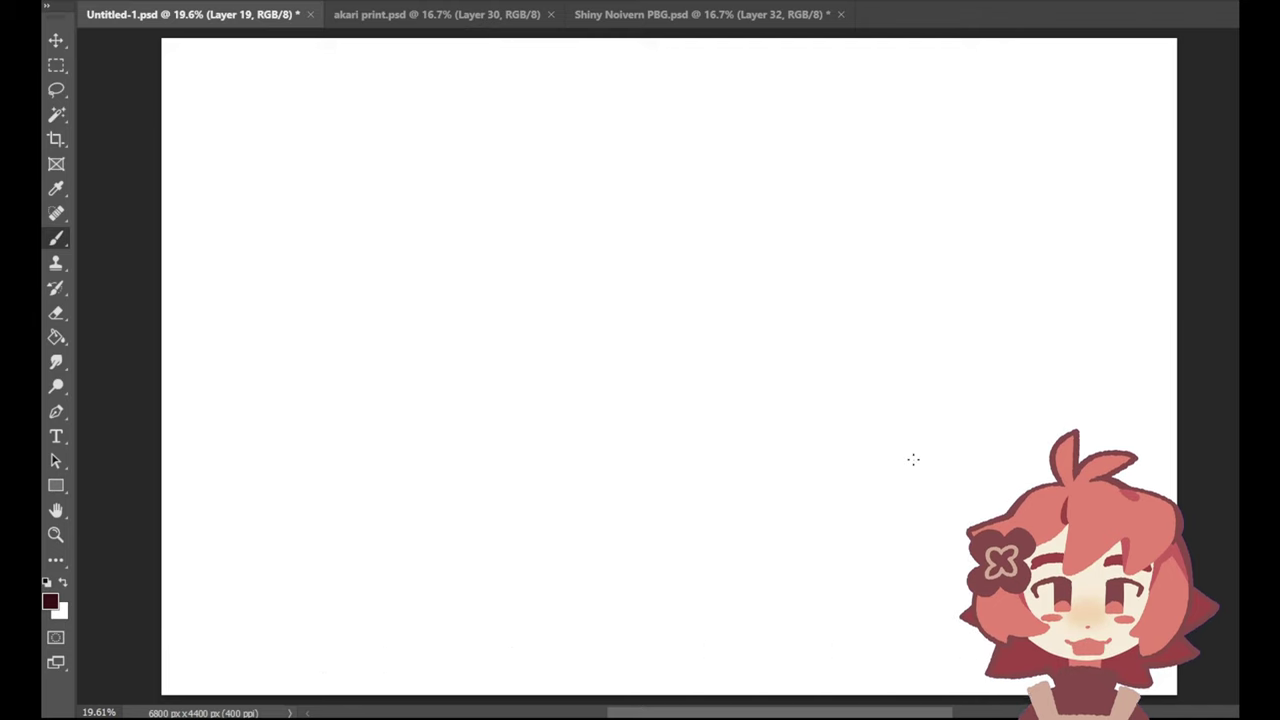
key("ctrl+z")
mouse_move(460, 330)
left_mouse_down()
mouse_move(486, 393)
mouse_move(516, 352)
mouse_move(537, 355)
mouse_move(496, 383)
mouse_move(530, 399)
mouse_move(520, 404)
left_mouse_up()
key("ctrl+z")
key("ctrl+z")
key("ctrl+z")
key("ctrl+z")
left_click_drag(539, 357, 535, 402)
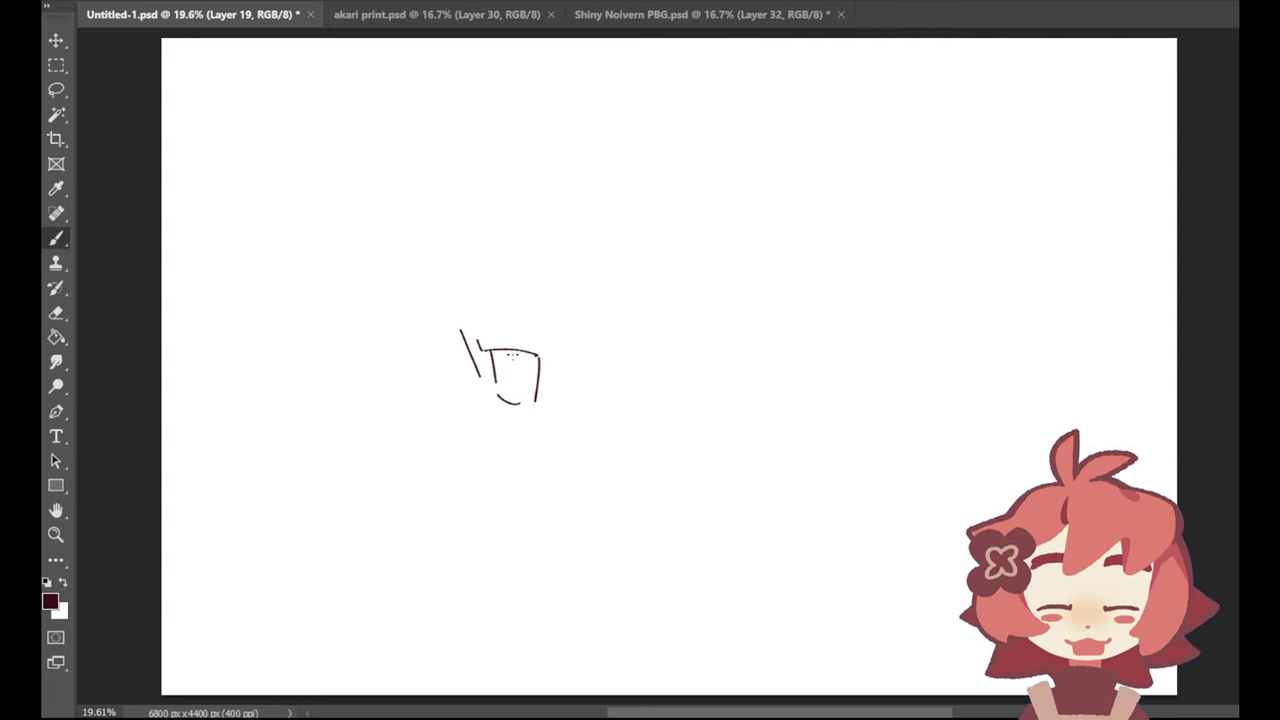
Step: Add the teeth line and tongue inside the open mouth and draw the chin and jaw curve below it
mouse_move(496, 346)
left_mouse_down()
mouse_move(503, 361)
mouse_move(541, 358)
mouse_move(512, 377)
mouse_move(535, 391)
mouse_move(524, 397)
mouse_move(537, 391)
mouse_move(491, 416)
mouse_move(563, 423)
mouse_move(595, 400)
left_mouse_up()
key("ctrl+z")
key("ctrl+z")
left_click_drag(519, 429, 598, 389)
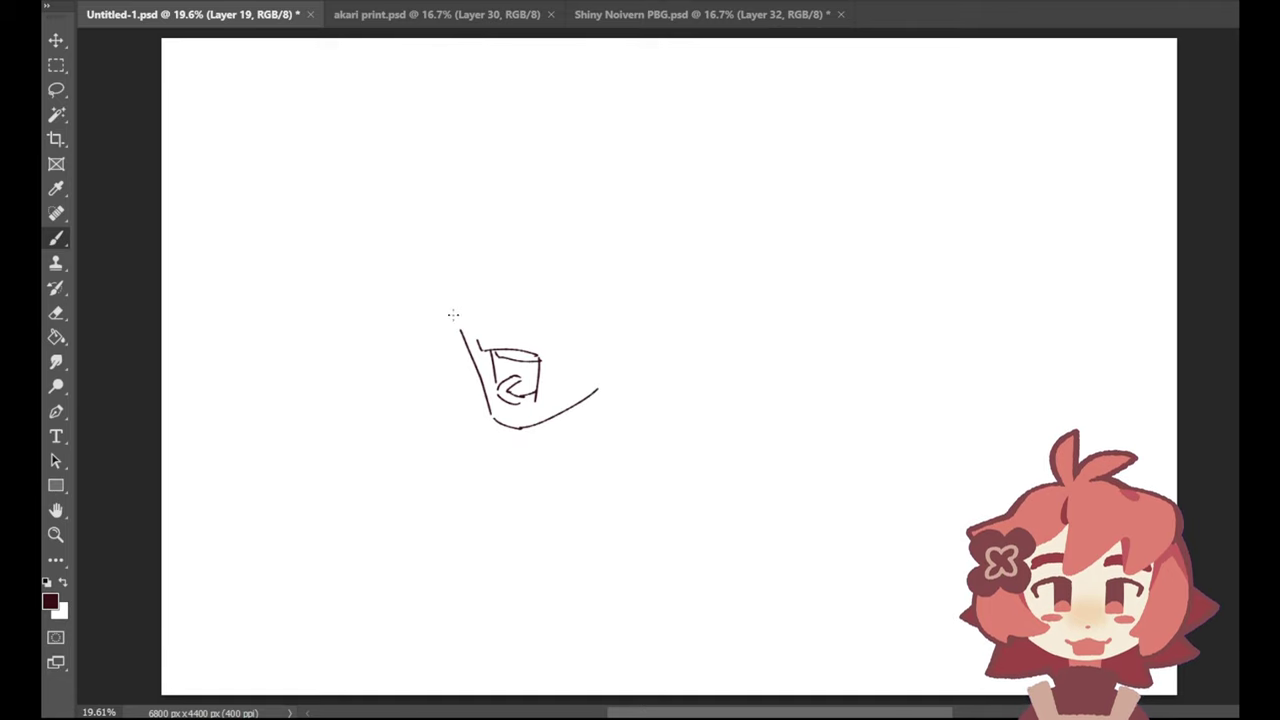
Step: Draw the forehead and cheek contour of the shouting face and its two thick arched upper eyelids
left_click_drag(459, 325, 518, 194)
key("ctrl+z")
key("ctrl+z")
key("ctrl+z")
mouse_move(481, 254)
left_mouse_down()
mouse_move(503, 257)
mouse_move(479, 249)
mouse_move(502, 269)
mouse_move(488, 248)
mouse_move(560, 257)
mouse_move(586, 291)
left_mouse_up()
key("ctrl+z")
key("ctrl+z")
key("ctrl+z")
key("ctrl+z")
key("ctrl+z")
key("ctrl+z")
key("ctrl+z")
key("ctrl+z")
key("ctrl+z")
key("ctrl+z")
key("ctrl+z")
key("ctrl+z")
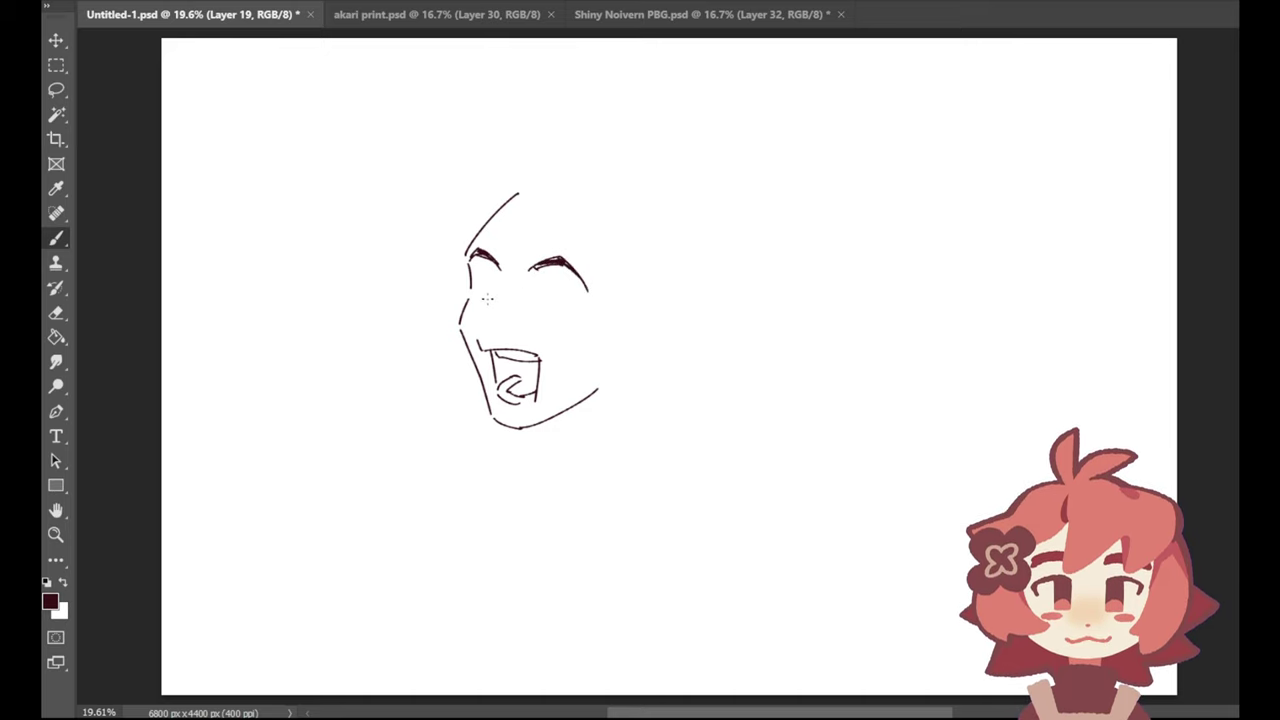
Step: Draw the side of the far eye, the nose bridge and short nose strokes above the open mouth
mouse_move(501, 279)
left_mouse_down()
mouse_move(494, 314)
mouse_move(491, 296)
mouse_move(484, 306)
left_mouse_up()
key("ctrl+z")
key("ctrl+z")
key("ctrl+z")
key("ctrl+z")
key("ctrl+z")
key("ctrl+z")
key("ctrl+z")
mouse_move(485, 307)
left_mouse_down()
mouse_move(503, 293)
mouse_move(489, 316)
left_mouse_up()
key("ctrl+z")
key("ctrl+z")
left_click_drag(487, 315, 507, 334)
key("ctrl+z")
key("ctrl+z")
key("ctrl+z")
key("ctrl+z")
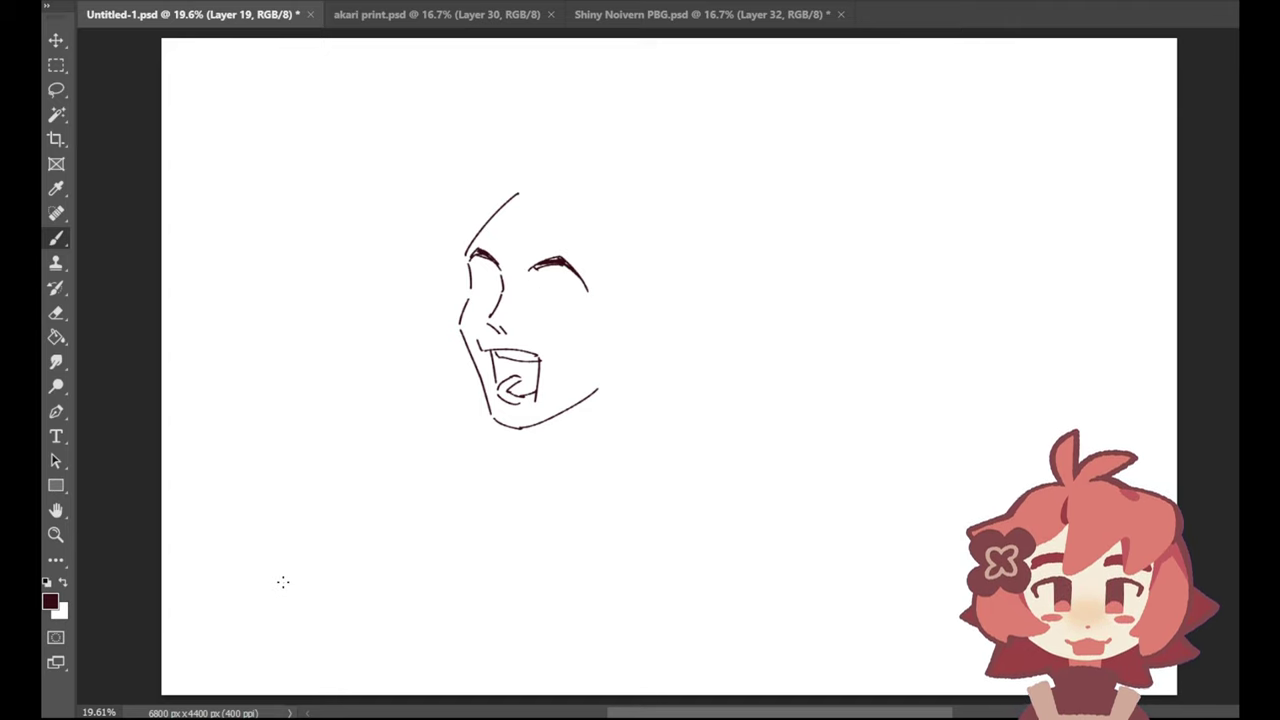
Step: Redraw the nose bridge and nose tip of the shouting face and add a pupil line in the far eye
key("ctrl+z")
key("ctrl+z")
key("ctrl+z")
mouse_move(502, 289)
left_mouse_down()
mouse_move(483, 337)
mouse_move(490, 318)
mouse_move(502, 338)
left_mouse_up()
key("ctrl+z")
key("ctrl+z")
key("ctrl+z")
key("ctrl+z")
key("ctrl+z")
key("ctrl+z")
key("ctrl+z")
left_click_drag(490, 335, 503, 343)
key("ctrl+z")
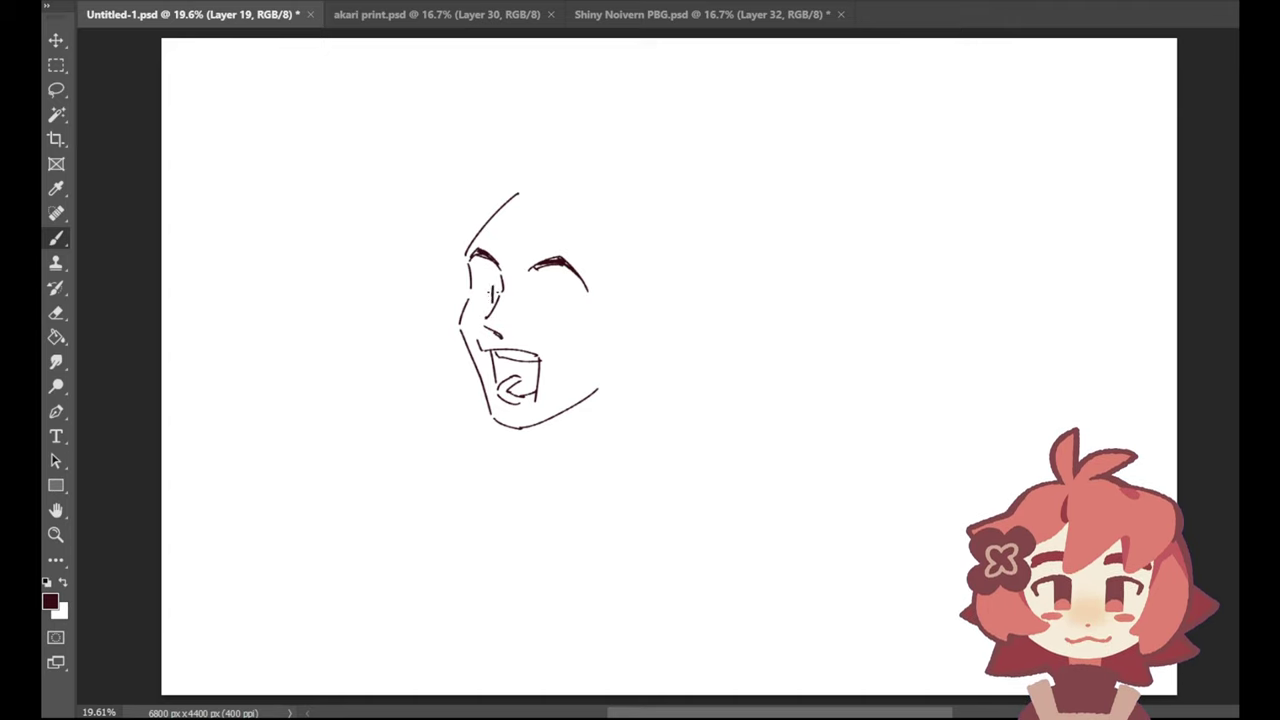
Step: Sketch the cheek, rounded chin and wavy closed mouth of a second face beside the shouting one
mouse_move(822, 277)
left_mouse_down()
mouse_move(807, 315)
mouse_move(881, 392)
mouse_move(837, 363)
mouse_move(894, 395)
mouse_move(940, 371)
left_mouse_up()
key("ctrl+z")
mouse_move(829, 337)
left_mouse_down()
mouse_move(854, 356)
mouse_move(902, 352)
mouse_move(840, 344)
mouse_move(886, 346)
left_mouse_up()
key("ctrl+z")
key("ctrl+z")
left_click_drag(829, 335, 932, 354)
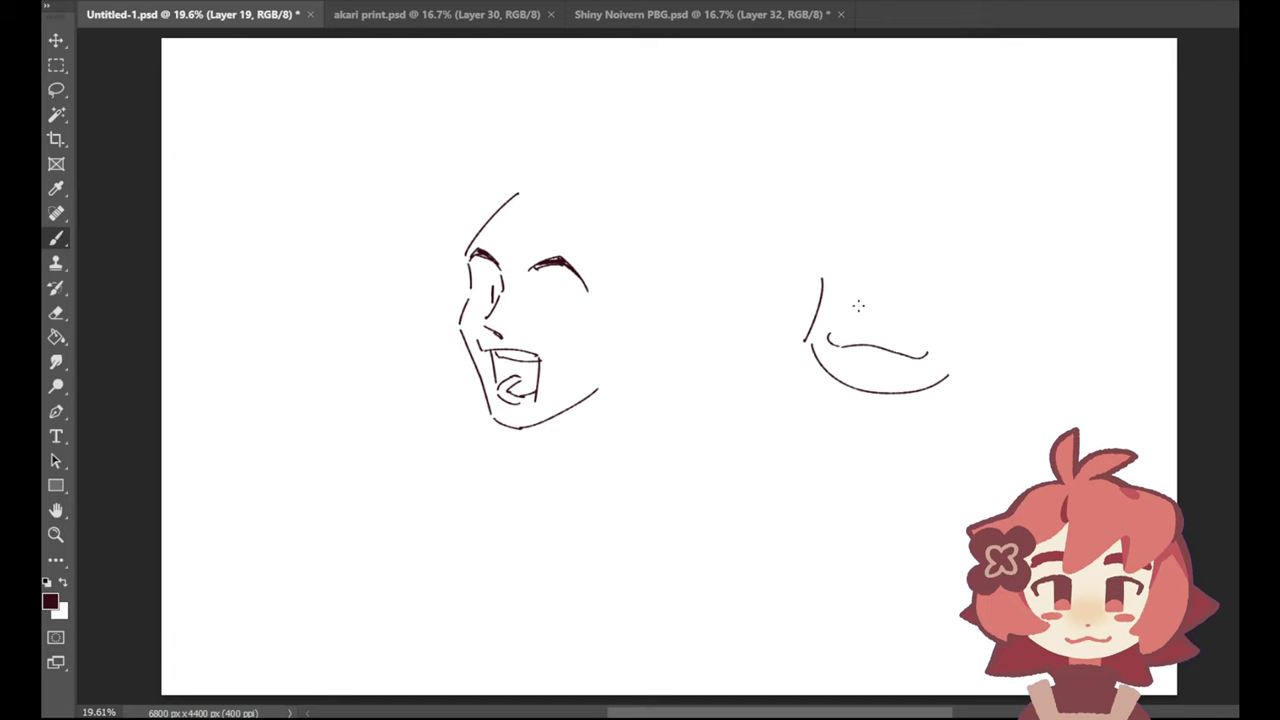
Step: Draw two narrow oval pupils and one rounded eye outline on the second face
mouse_move(856, 287)
left_mouse_down()
mouse_move(849, 313)
mouse_move(866, 311)
mouse_move(854, 317)
mouse_move(865, 277)
left_mouse_up()
key("ctrl+z")
key("ctrl+z")
key("ctrl+z")
key("ctrl+z")
mouse_move(828, 315)
left_mouse_down()
mouse_move(846, 268)
mouse_move(871, 268)
mouse_move(910, 324)
left_mouse_up()
key("ctrl+z")
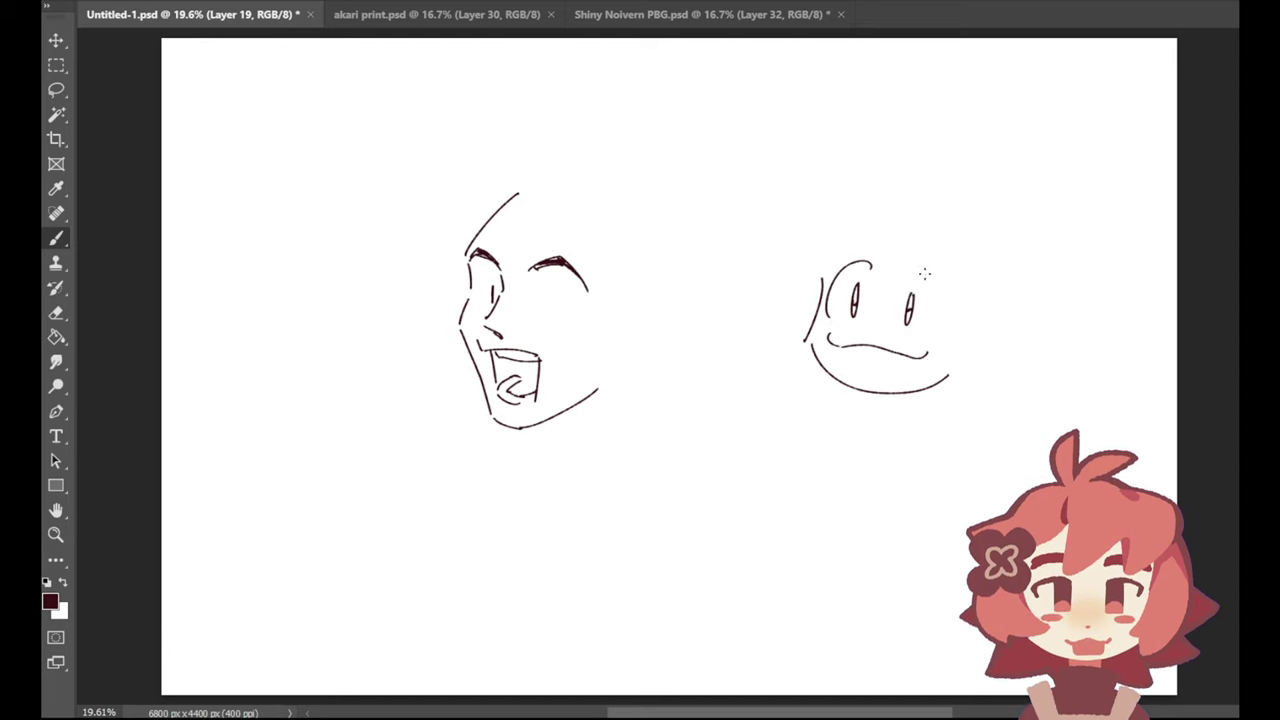
Step: Draw the other rounded eye outline and a zigzag hair fringe between the eyes of the second face
left_click_drag(922, 264, 940, 346)
key("ctrl+z")
key("ctrl+z")
left_click_drag(912, 270, 932, 342)
key("ctrl+z")
mouse_move(878, 242)
left_mouse_down()
mouse_move(874, 298)
mouse_move(890, 276)
left_mouse_up()
key("ctrl+z")
key("ctrl+z")
key("ctrl+z")
left_click_drag(876, 236, 882, 298)
key("ctrl+z")
mouse_move(879, 239)
left_mouse_down()
mouse_move(874, 297)
mouse_move(913, 259)
left_mouse_up()
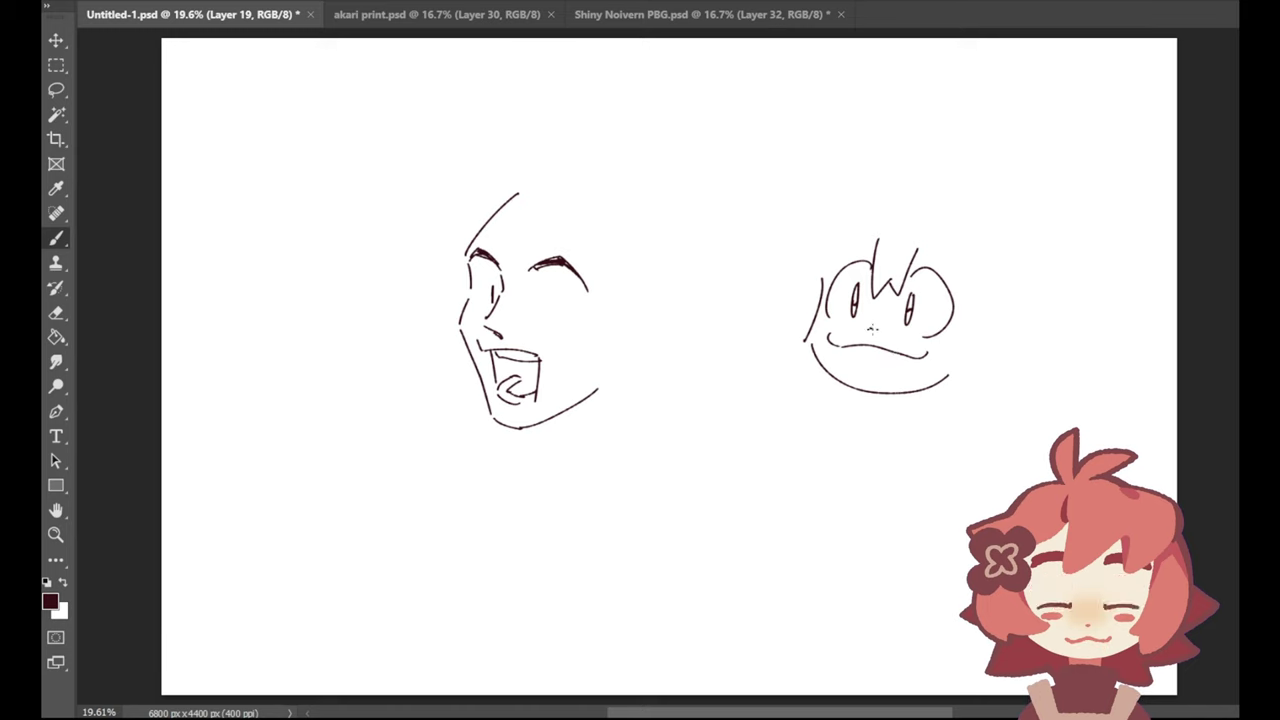
Step: Draw a curved hat brim across the top of the second face
left_click_drag(842, 218, 918, 226)
key("ctrl+z")
mouse_move(834, 227)
left_mouse_down()
mouse_move(809, 246)
mouse_move(952, 246)
mouse_move(966, 252)
mouse_move(834, 243)
mouse_move(998, 282)
left_mouse_up()
key("ctrl+z")
key("ctrl+z")
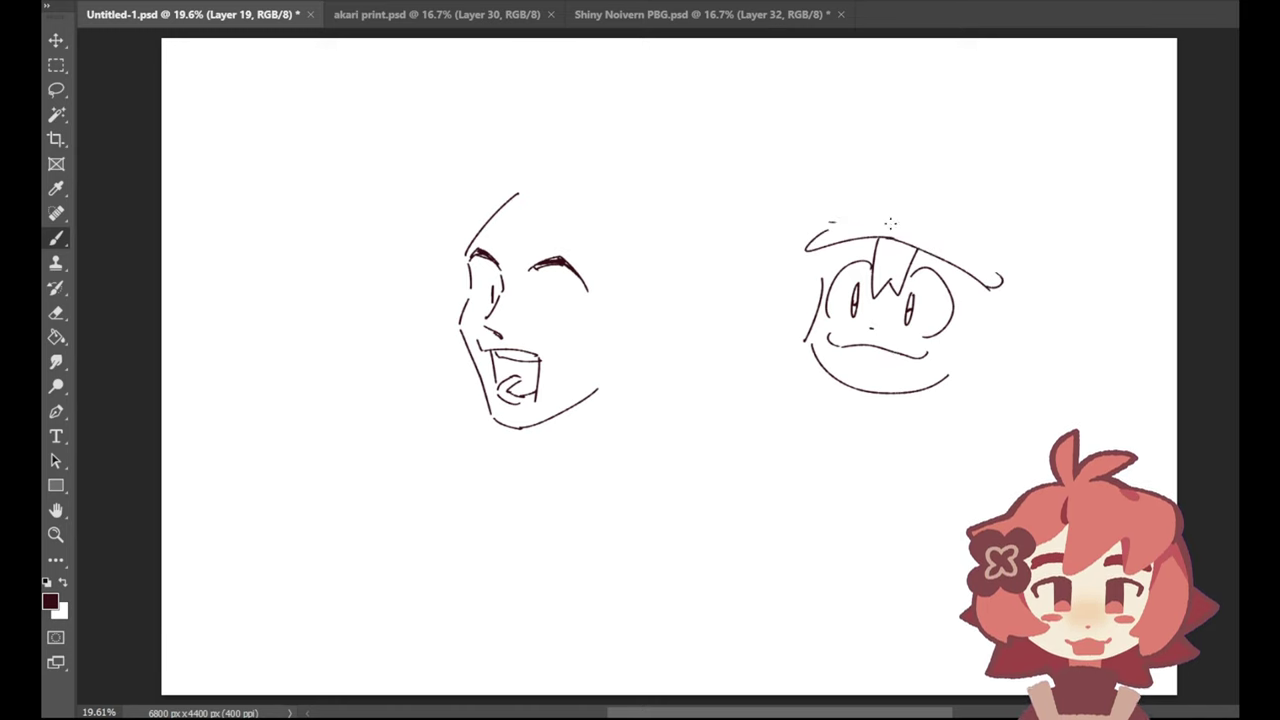
left_click_drag(828, 222, 998, 284)
Step: Sketch a small round creature face with eyes and an open beak beside the hatted face
mouse_move(1027, 341)
left_mouse_down()
mouse_move(1041, 355)
mouse_move(1005, 371)
mouse_move(994, 354)
mouse_move(1028, 371)
left_mouse_up()
key("ctrl+z")
key("ctrl+shift+z")
key("ctrl+z")
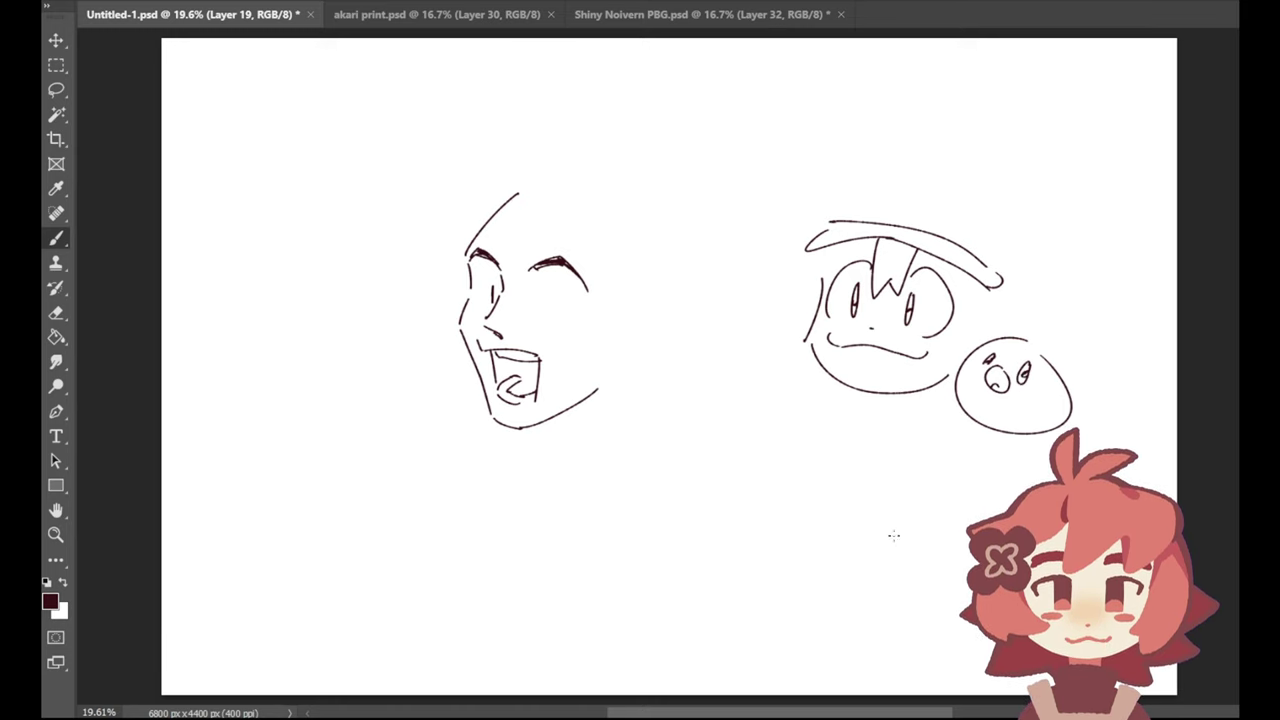
Step: Sketch the side lines, chin and zigzag fringe of a third face below the hatted one
left_click_drag(789, 492, 789, 552)
left_click_drag(923, 490, 935, 541)
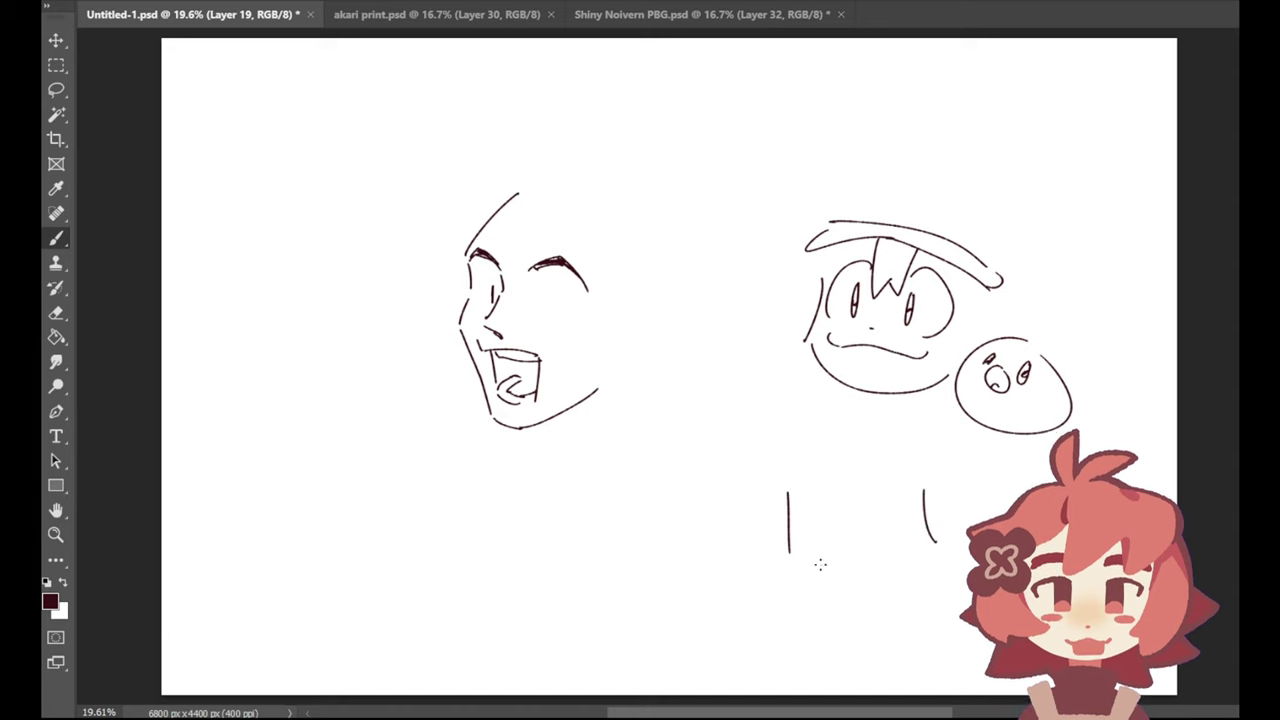
left_click_drag(800, 558, 900, 582)
key("ctrl+z")
left_click_drag(788, 560, 872, 600)
left_click_drag(934, 550, 876, 591)
key("ctrl+z")
key("ctrl+z")
key("ctrl+z")
mouse_move(866, 450)
left_mouse_down()
mouse_move(859, 514)
mouse_move(890, 503)
mouse_move(908, 464)
left_mouse_up()
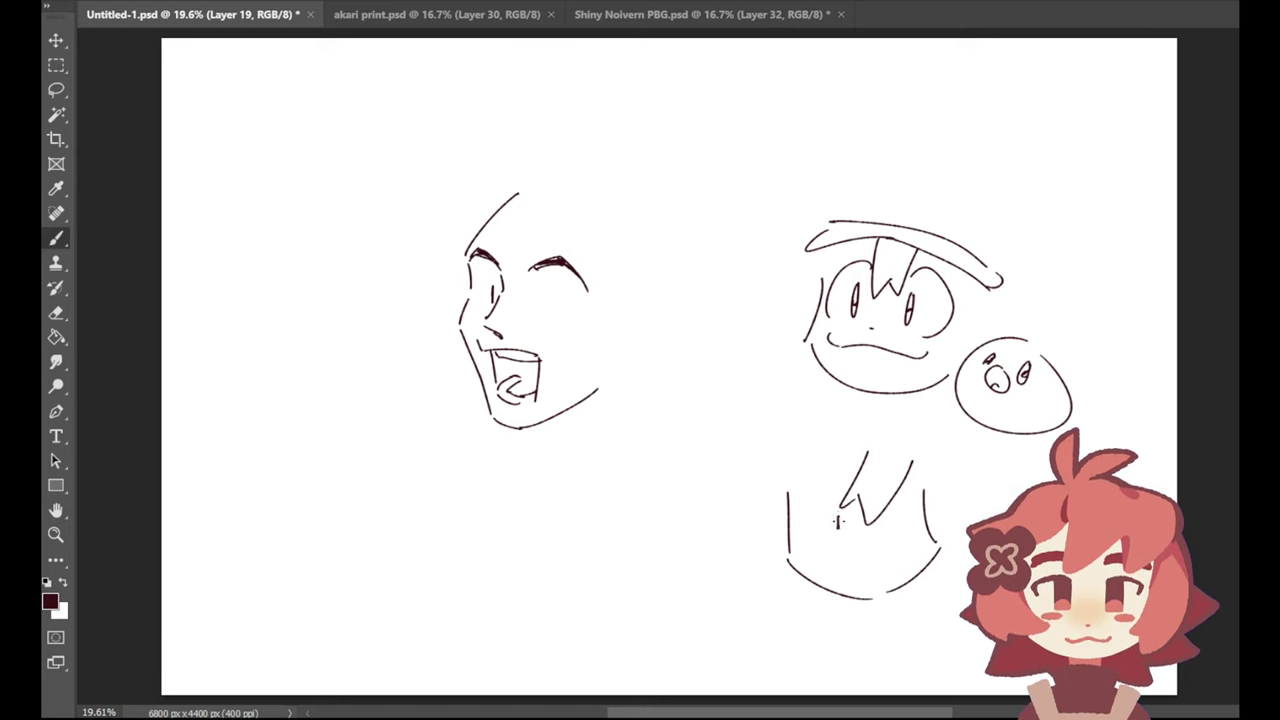
Step: Give the third face an angry eye with a slanted brow, a nose dot and a boxy shouting mouth
mouse_move(836, 507)
left_mouse_down()
mouse_move(838, 525)
mouse_move(856, 505)
mouse_move(805, 523)
mouse_move(812, 544)
mouse_move(846, 524)
left_mouse_up()
left_click_drag(809, 464, 848, 488)
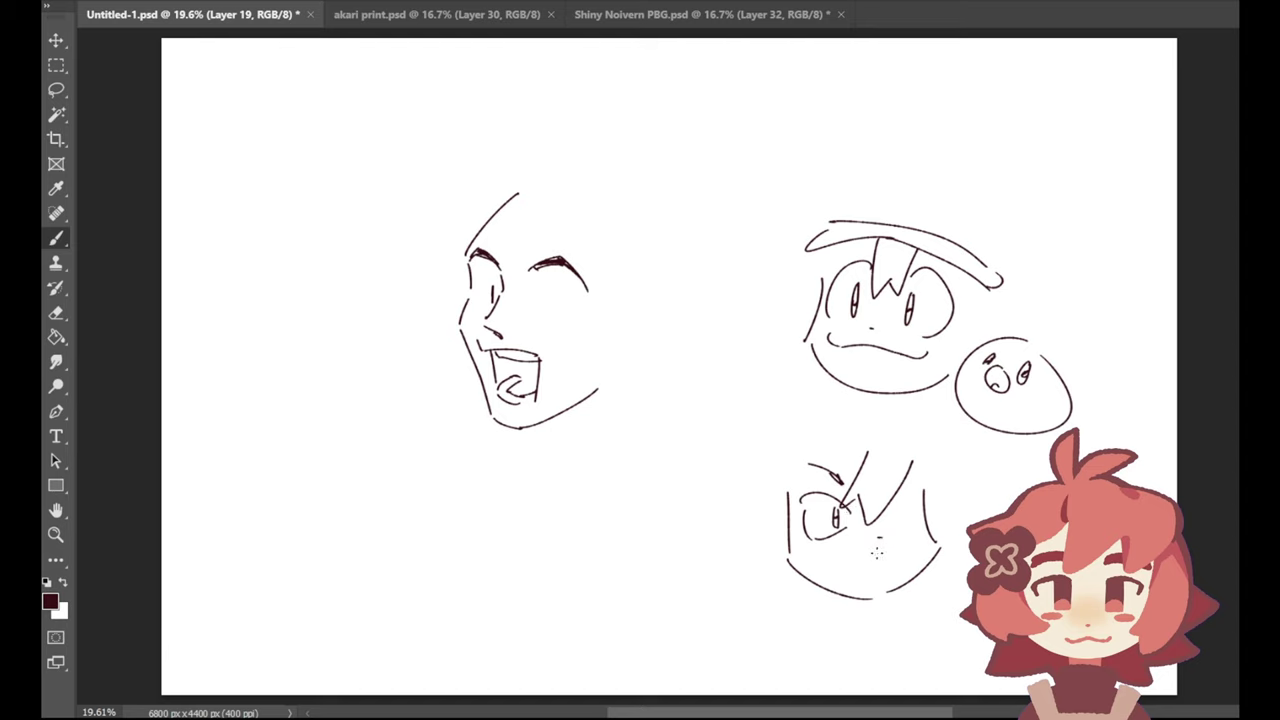
mouse_move(814, 546)
left_mouse_down()
mouse_move(808, 578)
mouse_move(882, 592)
left_mouse_up()
mouse_move(822, 556)
left_mouse_down()
mouse_move(866, 560)
mouse_move(892, 580)
left_mouse_up()
left_click_drag(880, 576, 886, 590)
left_click_drag(821, 547, 880, 569)
key("ctrl+z")
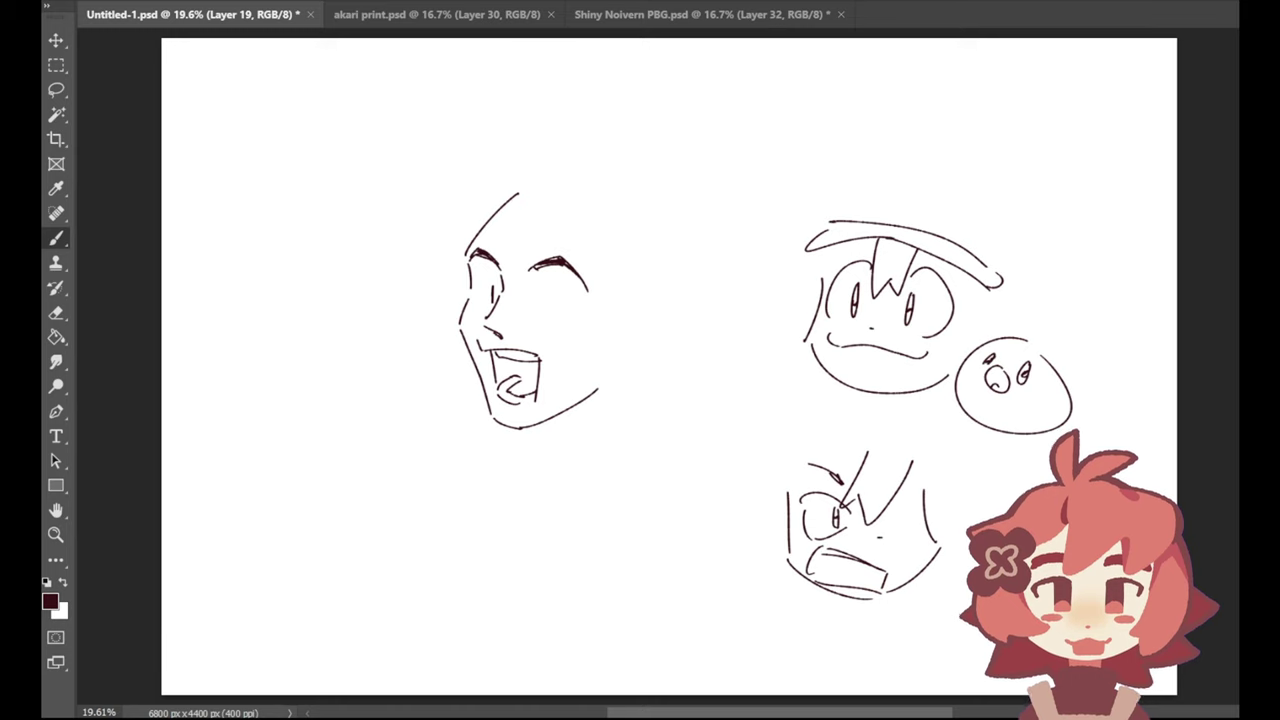
Step: Try an iris and pupil in the far eye and an iris arc in the near eye of the large shouting face
left_click(56, 312)
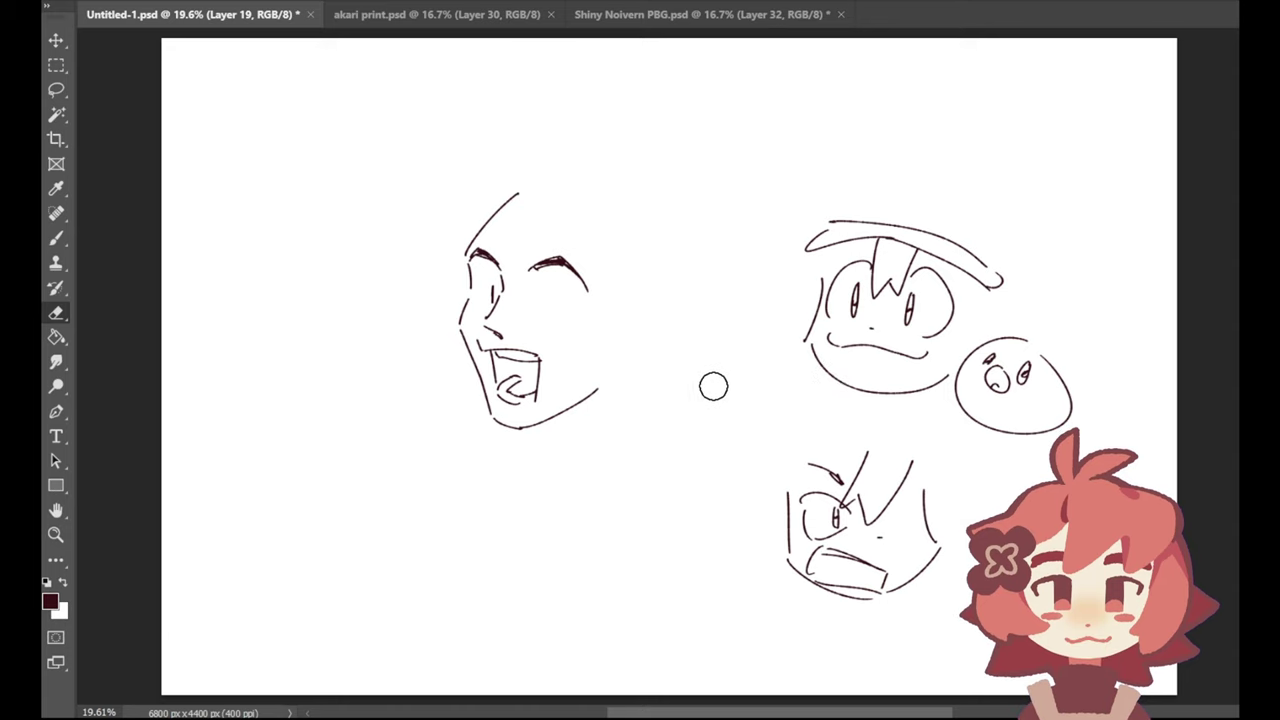
left_click(56, 237)
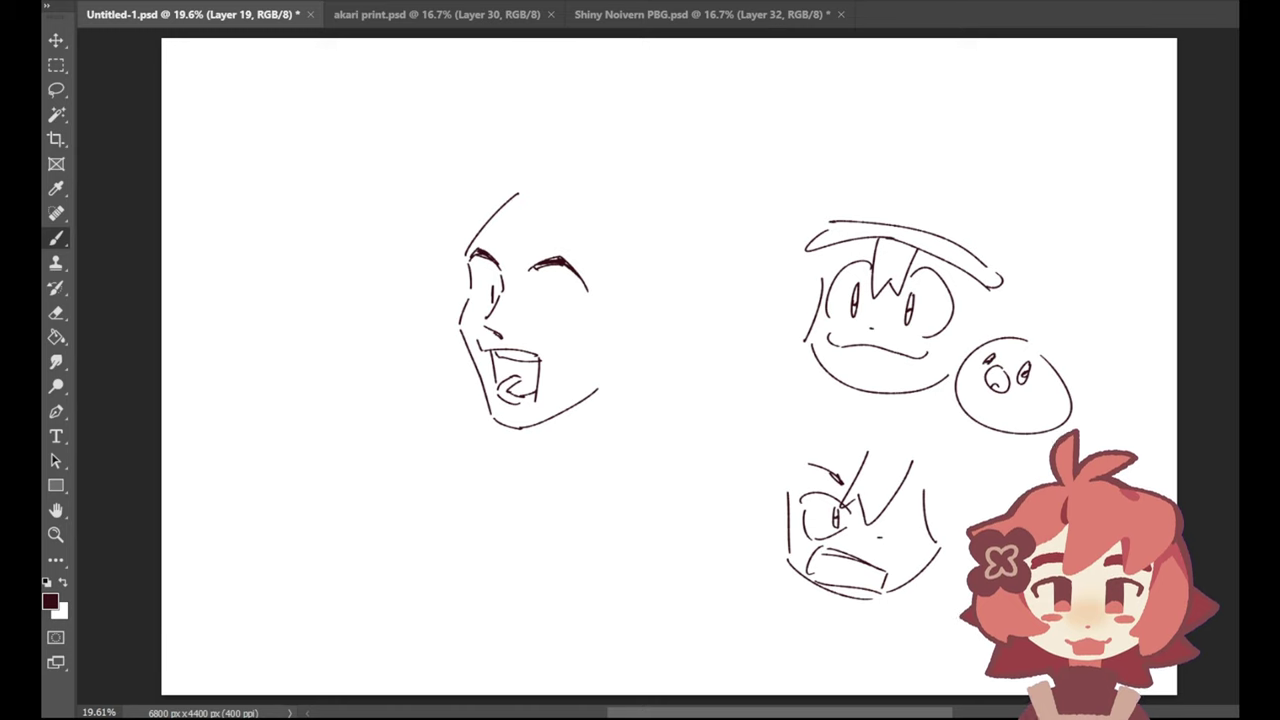
key("ctrl+z")
mouse_move(479, 300)
left_mouse_down()
mouse_move(495, 278)
mouse_move(496, 306)
mouse_move(484, 304)
left_mouse_up()
key("ctrl+z")
key("ctrl+z")
key("ctrl+z")
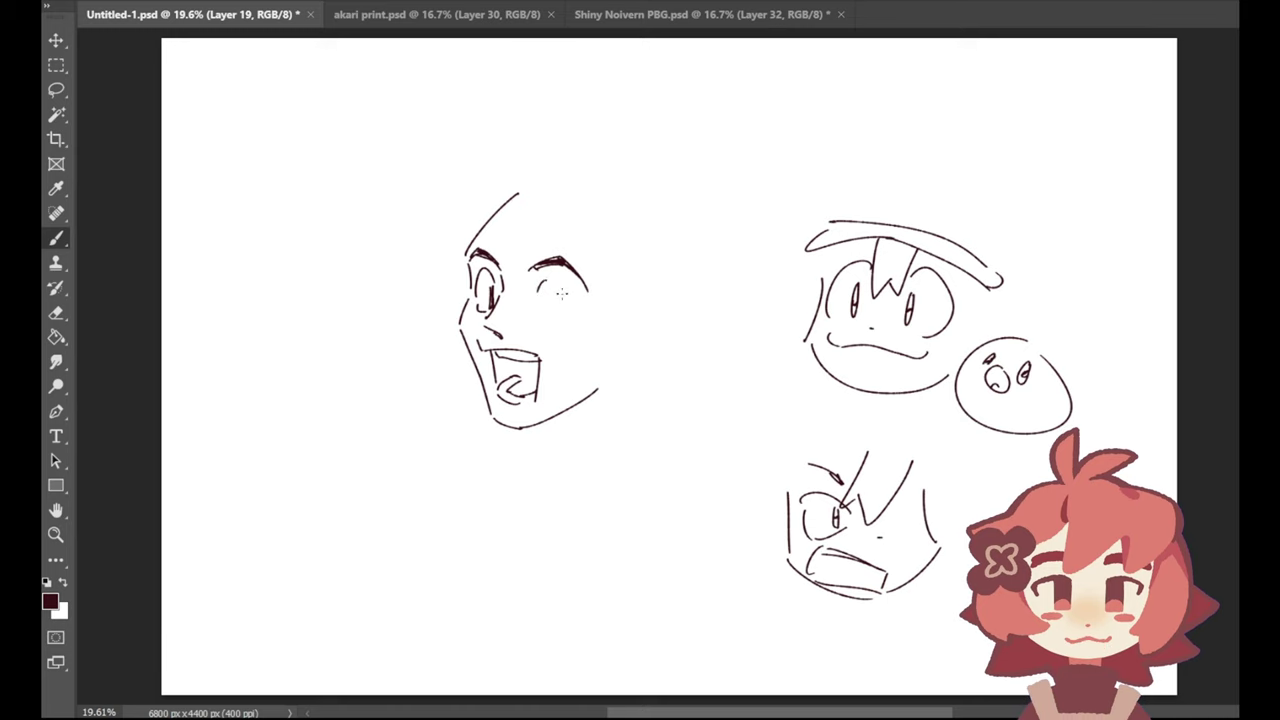
left_click_drag(535, 290, 565, 298)
key("ctrl+z")
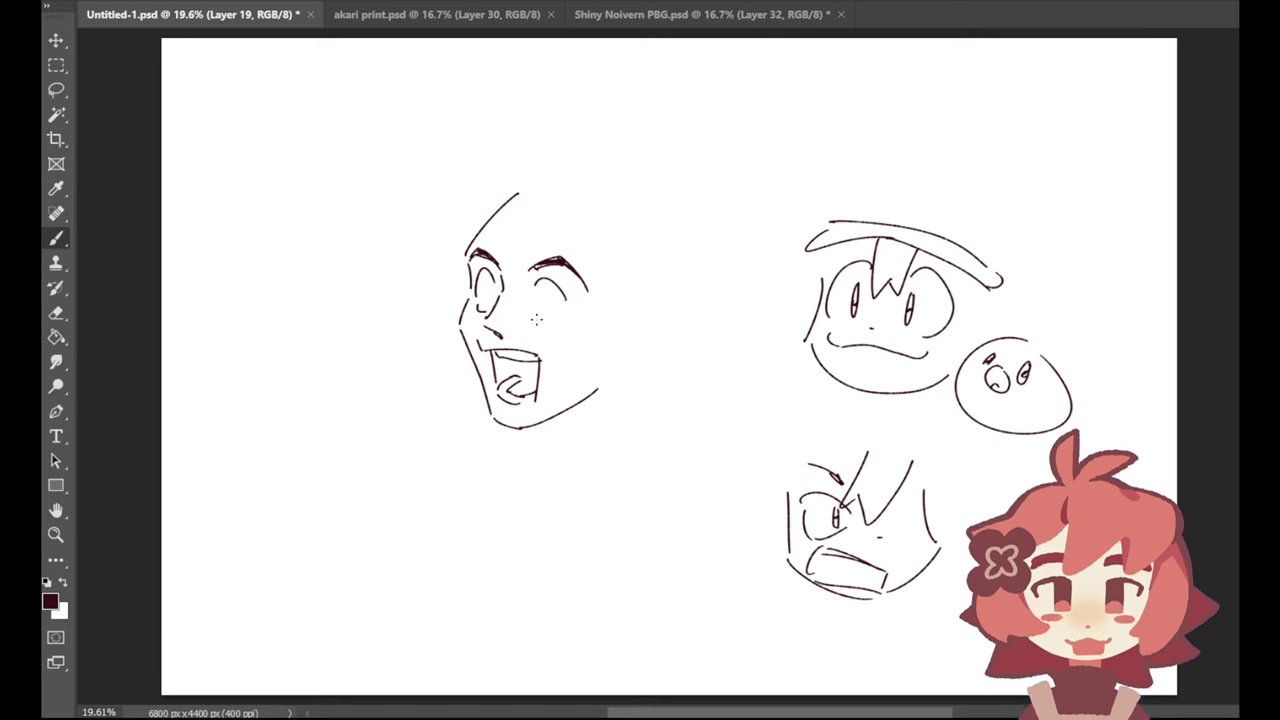
Step: Try a lower curve for the near eye's iris and rework the irises of the large shouting face
mouse_move(533, 324)
left_mouse_down()
mouse_move(567, 321)
mouse_move(538, 316)
mouse_move(556, 318)
left_mouse_up()
key("ctrl+z")
key("ctrl+z")
key("ctrl+z")
key("ctrl+z")
key("ctrl+z")
key("ctrl+z")
key("ctrl+z")
key("ctrl+z")
key("ctrl+z")
key("ctrl+z")
key("ctrl+z")
key("ctrl+z")
Step: Sketch a small figure's raised arm with a peace sign and its round laughing head below the shouting face
left_click_drag(624, 451, 607, 507)
mouse_move(624, 453)
left_mouse_down()
mouse_move(609, 519)
mouse_move(624, 456)
mouse_move(610, 494)
mouse_move(614, 443)
mouse_move(648, 413)
mouse_move(665, 466)
left_mouse_up()
key("ctrl+z")
key("ctrl+z")
left_click_drag(654, 469, 652, 487)
key("ctrl+z")
key("ctrl+z")
mouse_move(663, 470)
left_mouse_down()
mouse_move(653, 488)
mouse_move(664, 468)
left_mouse_up()
mouse_move(656, 481)
left_mouse_down()
mouse_move(656, 495)
mouse_move(664, 458)
mouse_move(680, 467)
left_mouse_up()
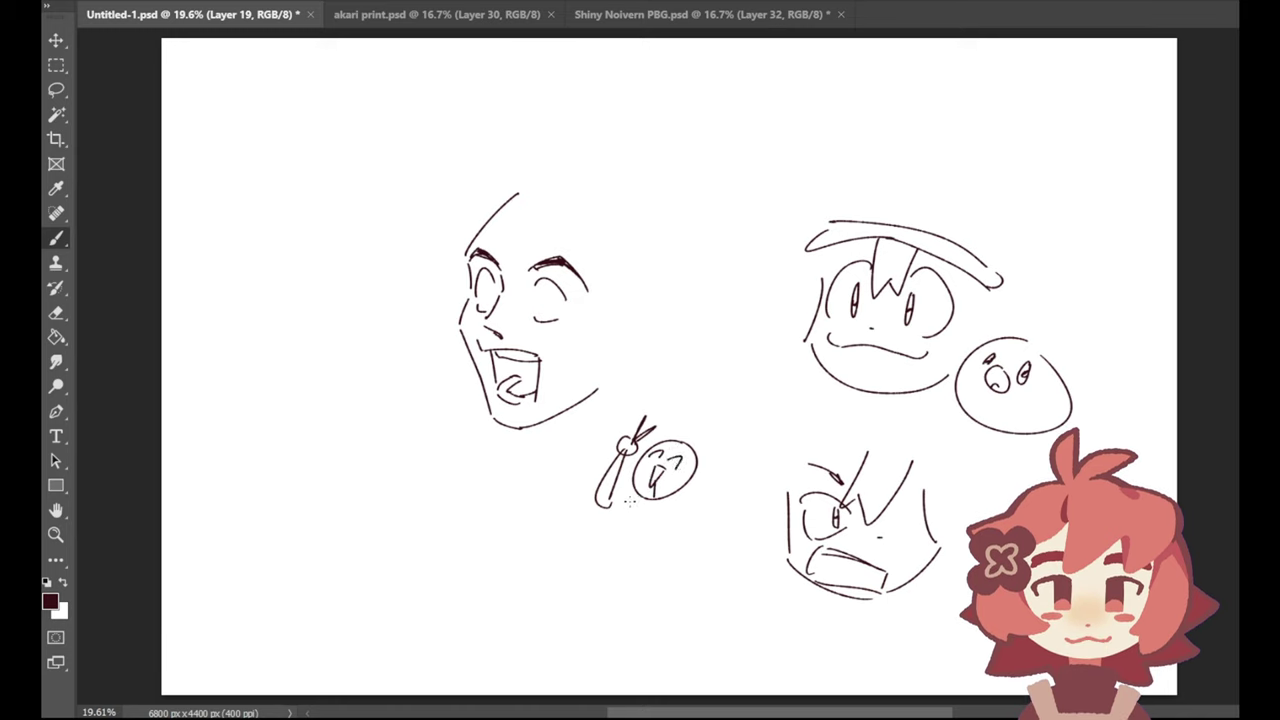
Step: Draw the small figure's shoulders, torso, arm bent at the hip and kicked-back leg
mouse_move(613, 494)
left_mouse_down()
mouse_move(646, 507)
mouse_move(640, 542)
mouse_move(694, 503)
left_mouse_up()
key("ctrl+z")
key("ctrl+z")
mouse_move(664, 509)
left_mouse_down()
mouse_move(687, 508)
mouse_move(662, 527)
mouse_move(653, 567)
mouse_move(694, 560)
mouse_move(707, 539)
left_mouse_up()
key("ctrl+z")
left_click_drag(706, 539, 720, 557)
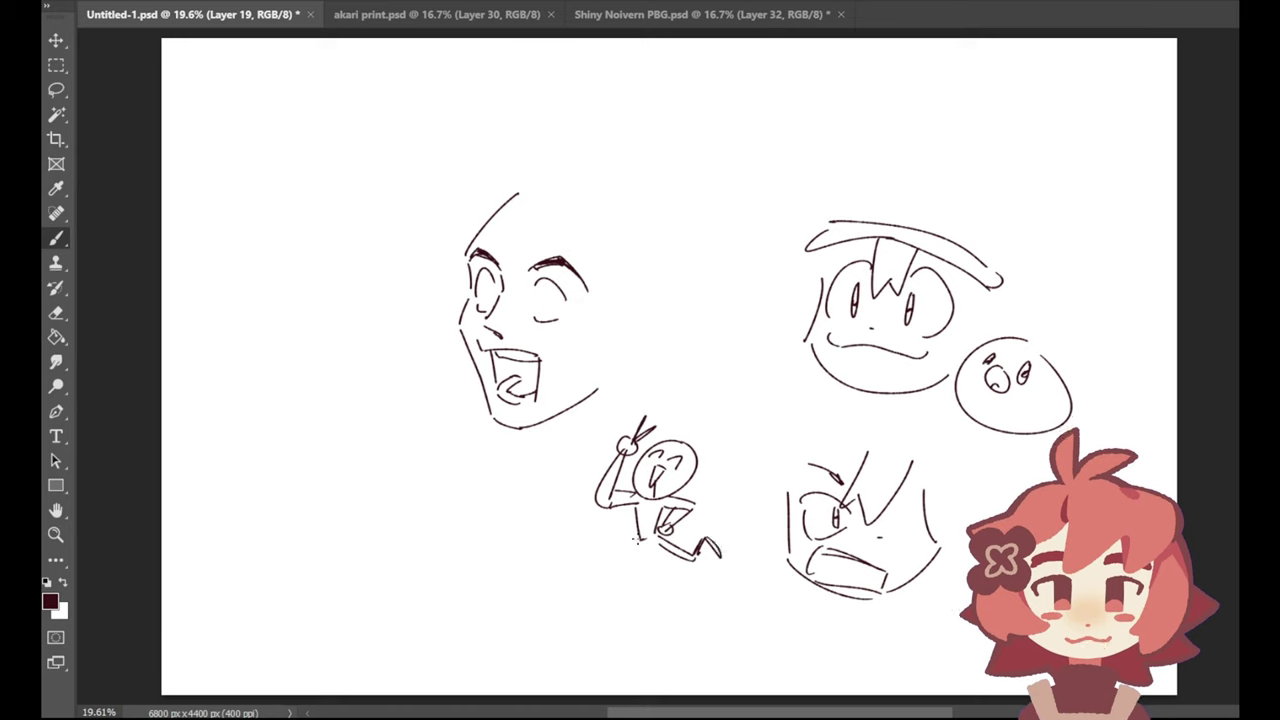
key("ctrl+z")
Step: Draw the small figure's straight standing leg and foot
left_click_drag(641, 542, 661, 597)
left_click_drag(655, 552, 661, 591)
key("ctrl+z")
key("ctrl+z")
mouse_move(642, 542)
left_mouse_down()
mouse_move(666, 600)
mouse_move(631, 587)
left_mouse_up()
left_click_drag(664, 597, 646, 594)
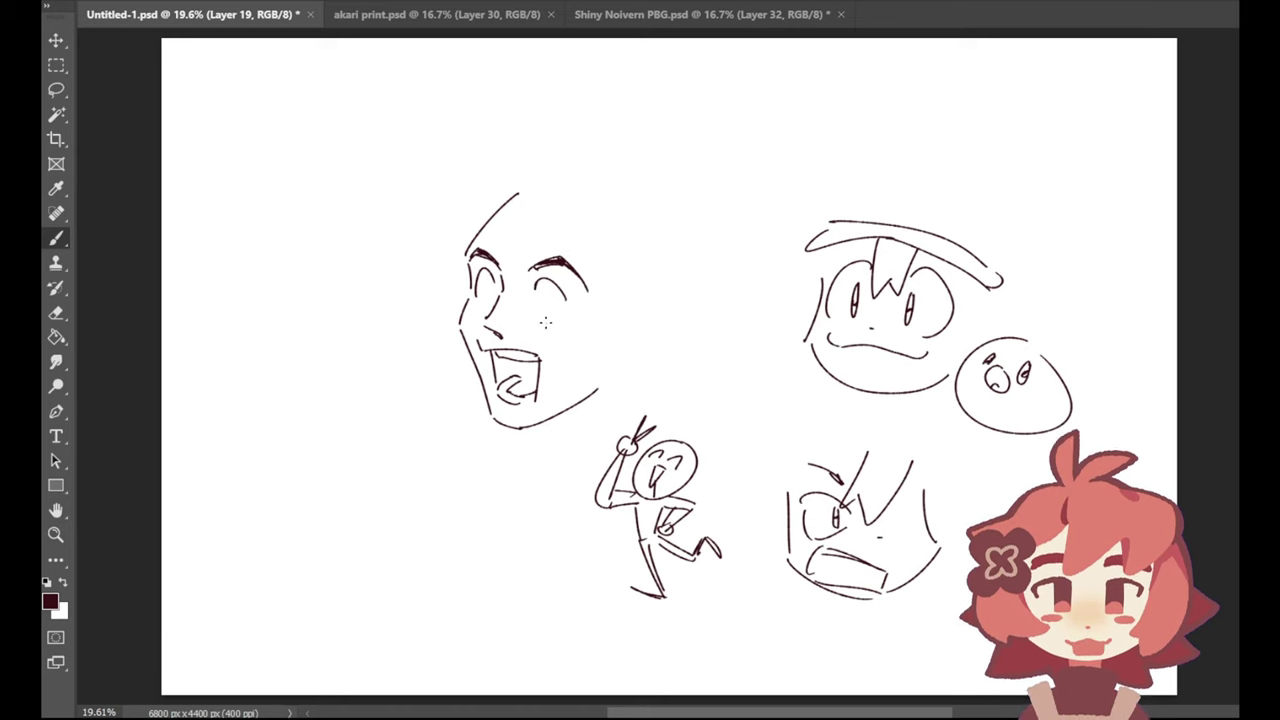
Step: Erase the iris and lower-lid strokes from both eyes of the large shouting face
left_click_drag(532, 323, 557, 324)
mouse_move(538, 298)
left_mouse_down()
mouse_move(539, 318)
mouse_move(482, 303)
left_mouse_up()
key("ctrl+z")
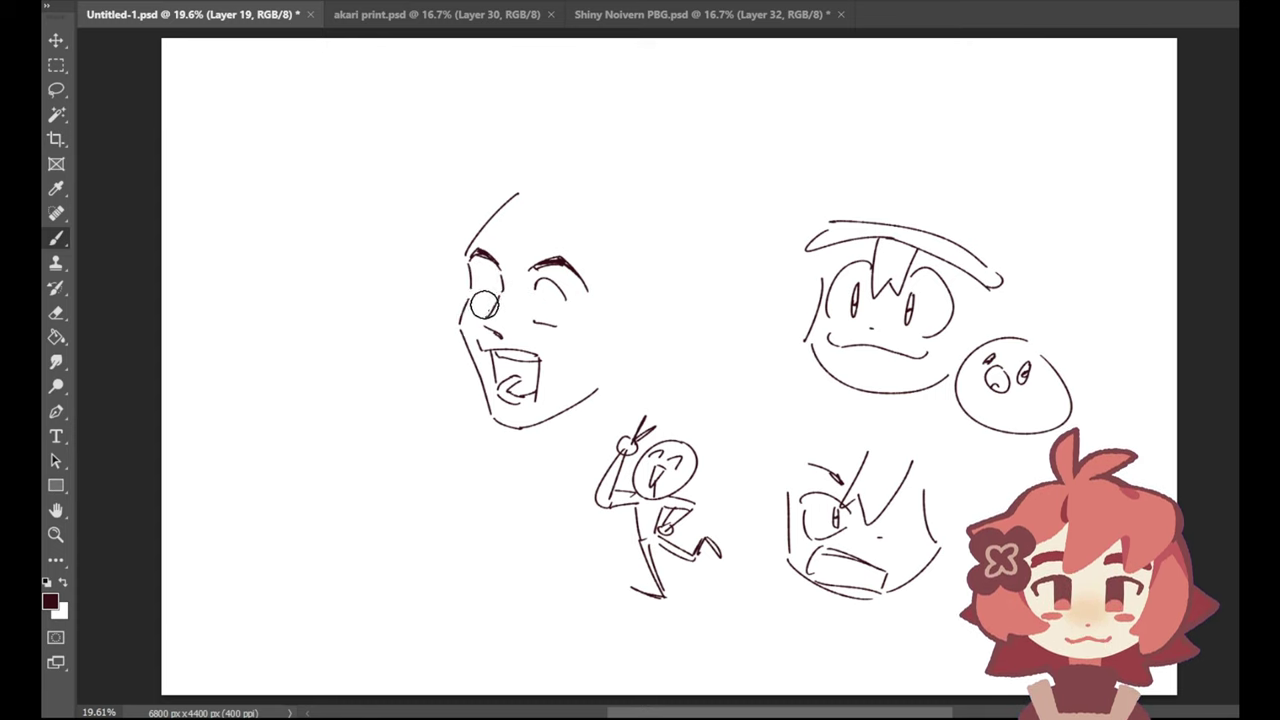
key("e")
left_click_drag(542, 302, 554, 286)
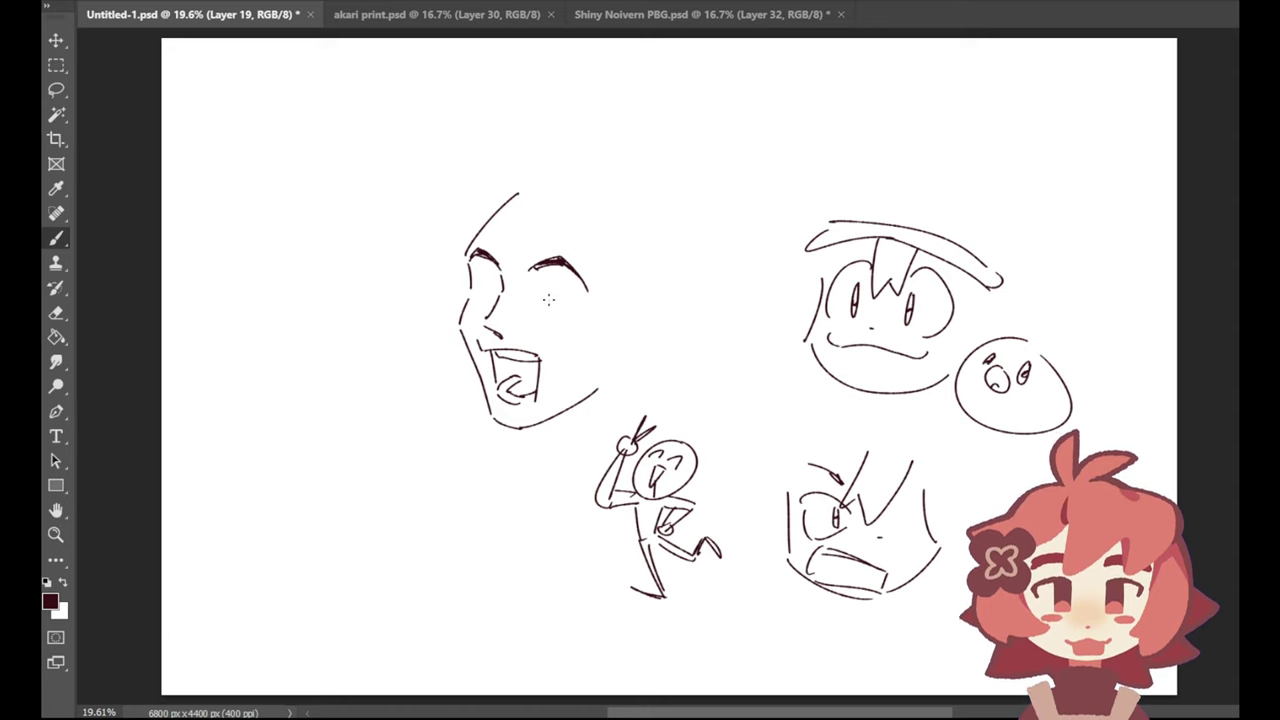
Step: Redraw both eyes of the large shouting face with side-glancing irises and lower lids
left_click_drag(524, 294, 561, 307)
key("ctrl+z")
left_click_drag(478, 290, 493, 279)
left_click_drag(495, 282, 489, 300)
key("ctrl+z")
key("ctrl+z")
key("ctrl+z")
key("ctrl+z")
key("ctrl+z")
left_click_drag(484, 287, 494, 292)
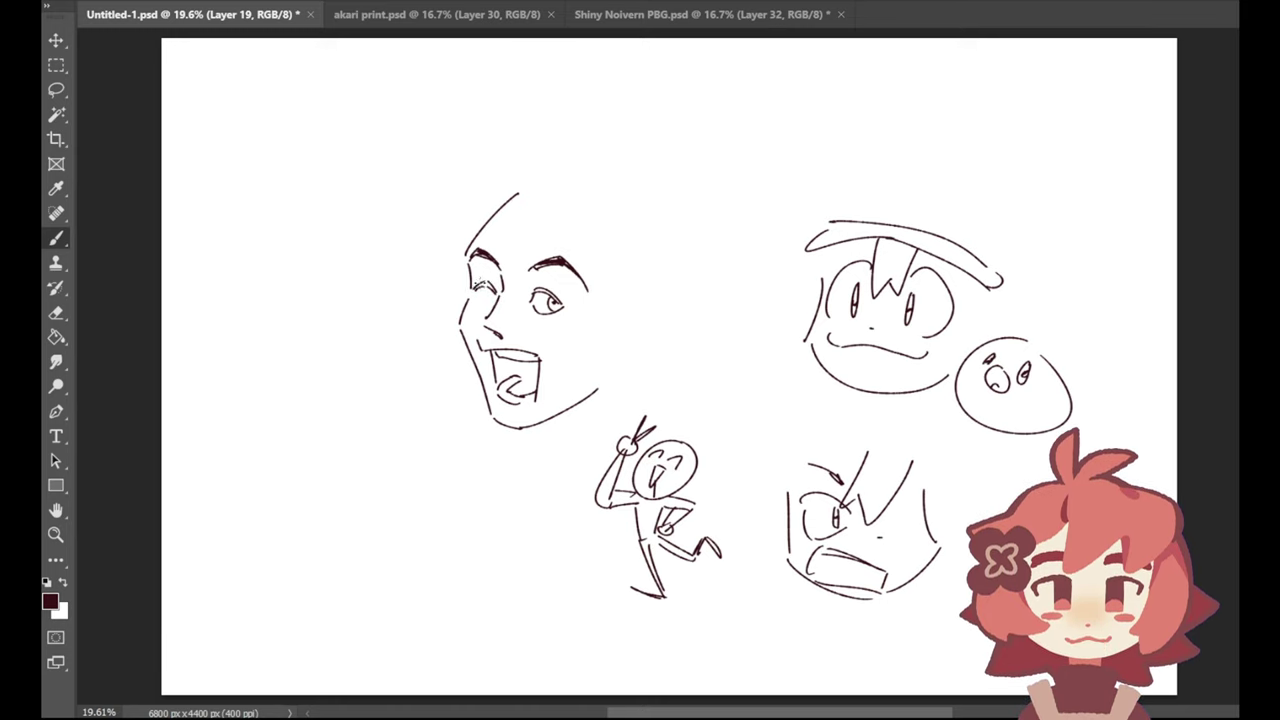
left_click_drag(475, 294, 489, 304)
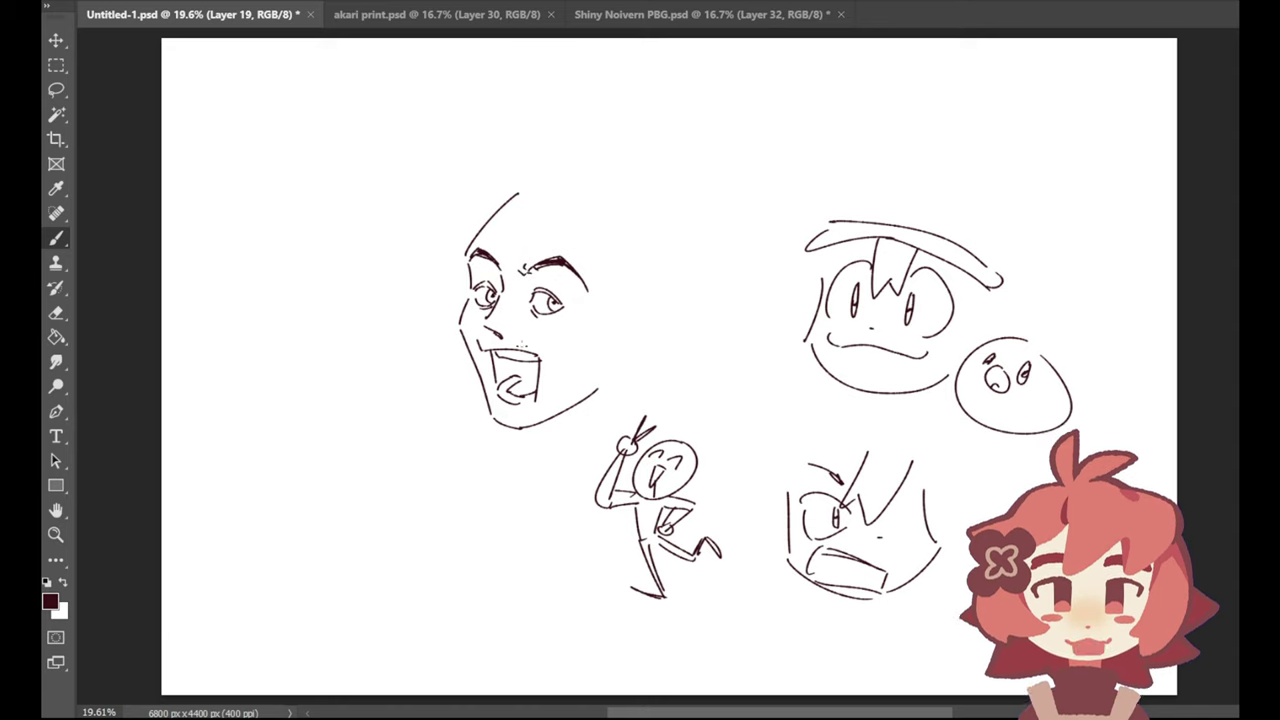
Step: Reshape the large face's open mouth with a squarer tongue line, and add creases at its corner and chin
mouse_move(546, 352)
left_mouse_down()
mouse_move(549, 370)
mouse_move(502, 408)
mouse_move(536, 414)
mouse_move(506, 398)
mouse_move(513, 380)
mouse_move(531, 393)
mouse_move(507, 389)
left_mouse_up()
key("ctrl+z")
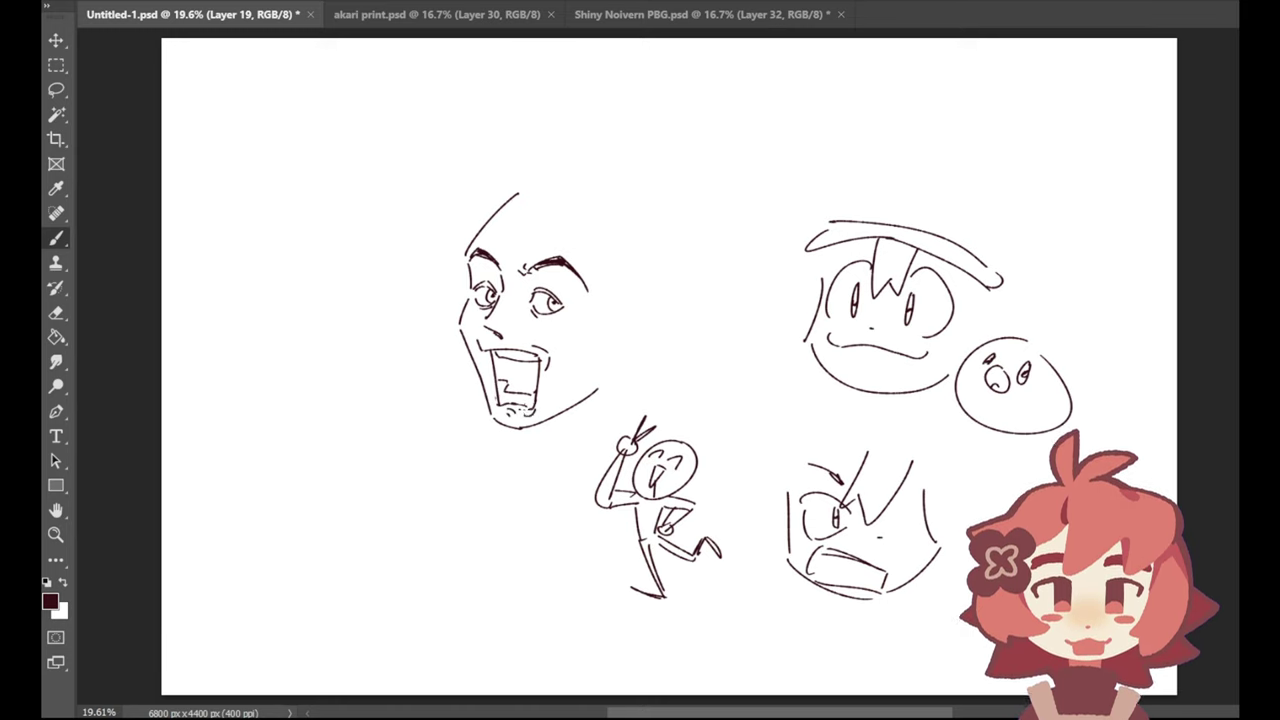
left_click_drag(519, 412, 543, 399)
left_click_drag(538, 353, 546, 366)
Step: Refine the large face's eyes with rounder irises and small pupils
mouse_move(558, 299)
left_mouse_down()
mouse_move(553, 290)
mouse_move(556, 311)
mouse_move(545, 282)
mouse_move(490, 277)
mouse_move(551, 300)
mouse_move(548, 319)
left_mouse_up()
key("ctrl+z")
key("ctrl+z")
key("ctrl+z")
key("ctrl+z")
key("ctrl+z")
Step: Draw the large face's ear at the end of the jawline, with its inner folds
key("e")
key("b")
key("ctrl+z")
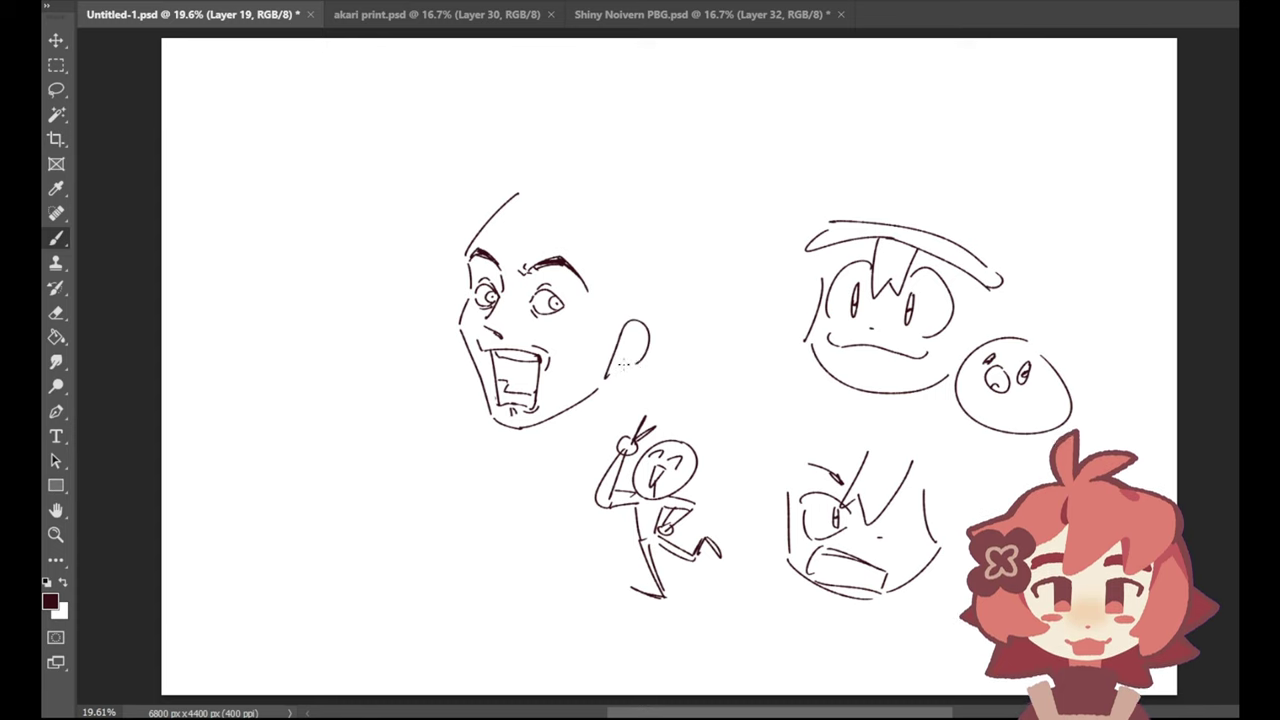
mouse_move(598, 388)
left_mouse_down()
mouse_move(622, 333)
mouse_move(650, 320)
mouse_move(627, 365)
mouse_move(646, 334)
mouse_move(636, 320)
mouse_move(616, 366)
mouse_move(616, 349)
left_mouse_up()
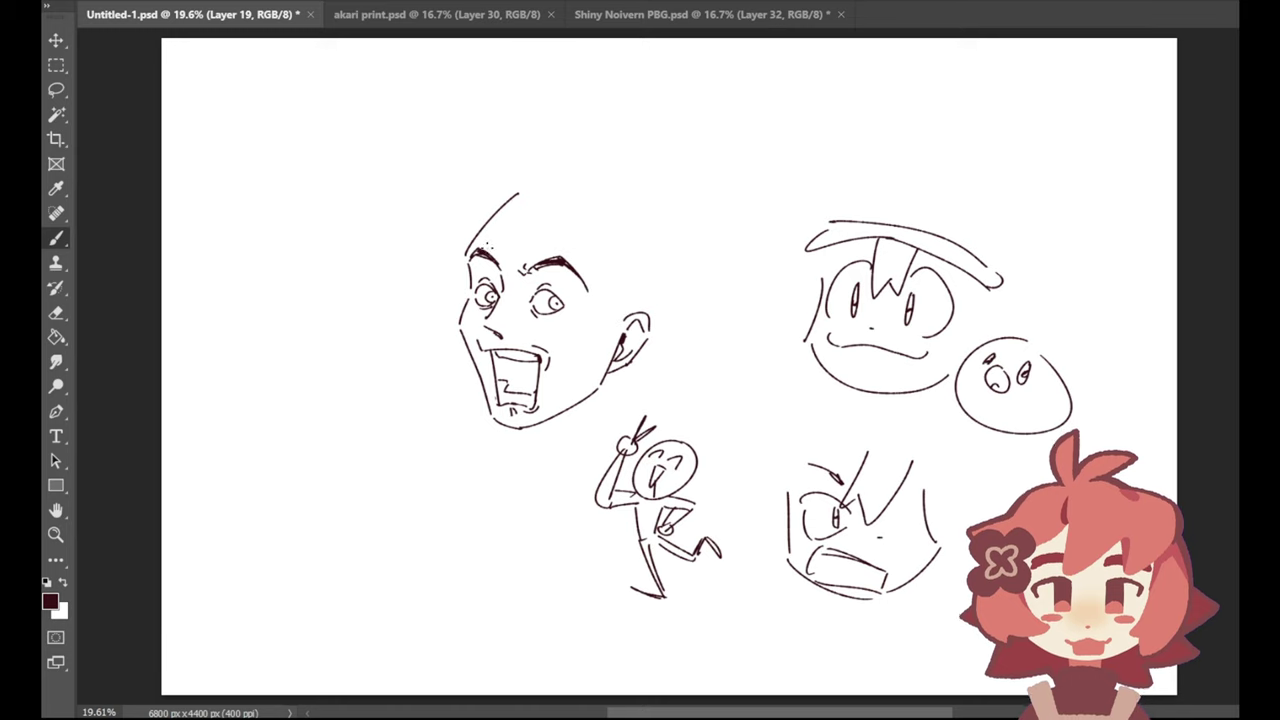
Step: Add short crease lines on the large face's forehead above the inner end of the near eyebrow
left_click_drag(485, 240, 541, 241)
key("ctrl+z")
key("ctrl+z")
key("ctrl+z")
key("ctrl+z")
key("ctrl+z")
left_click_drag(519, 251, 535, 242)
key("ctrl+z")
key("ctrl+z")
Step: Draw two curved arrows pointing outward to the large shouting face and the cap-wearing face
mouse_move(716, 402)
left_mouse_down()
mouse_move(784, 378)
mouse_move(782, 394)
left_mouse_up()
key("ctrl+z")
mouse_move(684, 224)
left_mouse_down()
mouse_move(639, 245)
mouse_move(639, 259)
mouse_move(790, 234)
left_mouse_up()
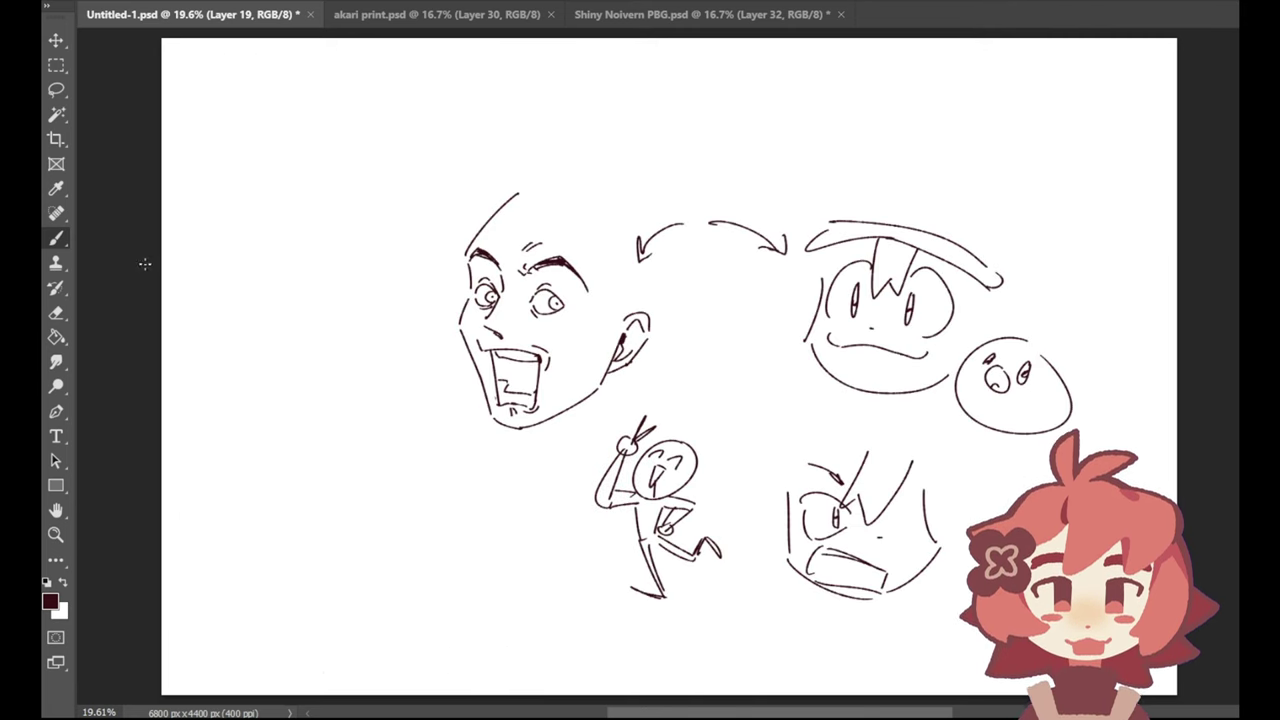
Step: Sketch the rounded cranium and sides of a new small head below and left of the large face
key("e")
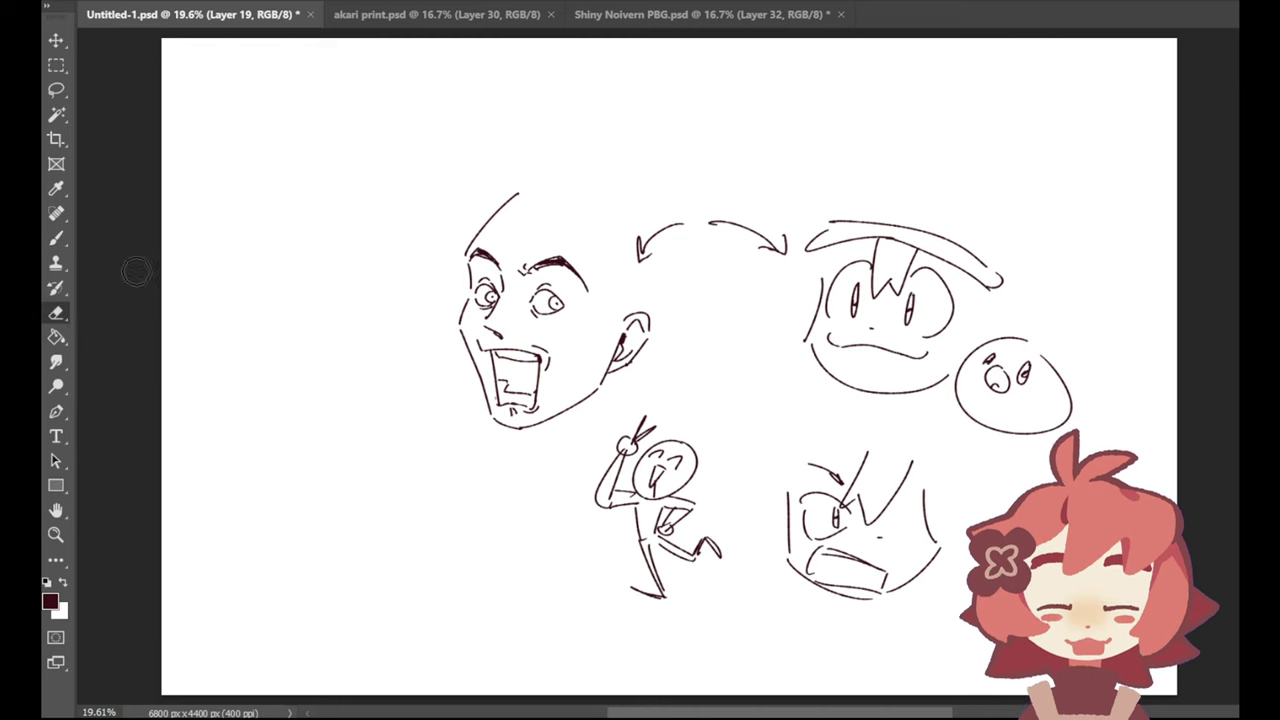
key("b")
mouse_move(313, 427)
left_mouse_down()
mouse_move(403, 392)
mouse_move(422, 462)
mouse_move(319, 452)
mouse_move(338, 490)
left_mouse_up()
key("ctrl+z")
left_click_drag(314, 433, 336, 487)
key("ctrl+z")
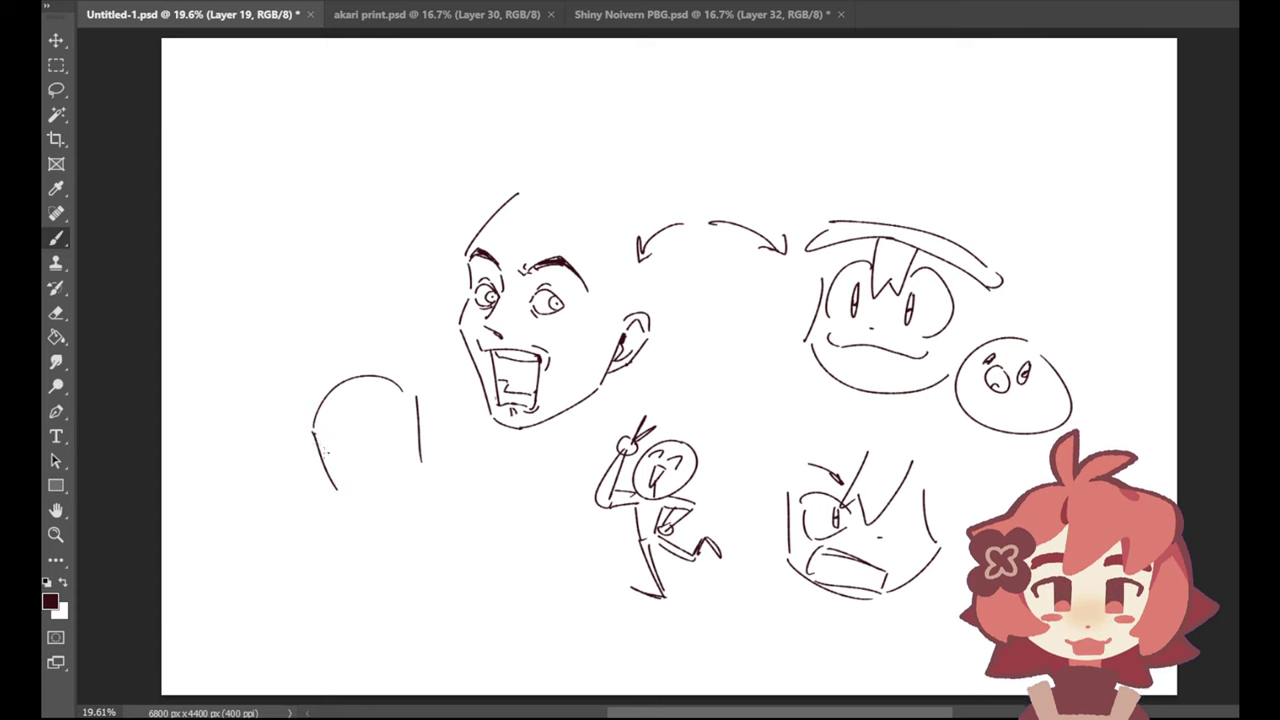
left_click_drag(315, 433, 338, 489)
key("ctrl+z")
key("ctrl+z")
Step: Draw the small head's tapered jaw and chin and its narrow open mouth
mouse_move(314, 435)
left_mouse_down()
mouse_move(335, 486)
mouse_move(398, 520)
left_mouse_up()
key("ctrl+z")
key("ctrl+z")
key("ctrl+z")
left_click_drag(336, 490, 407, 513)
key("ctrl+z")
key("ctrl+z")
mouse_move(421, 459)
left_mouse_down()
mouse_move(420, 502)
mouse_move(385, 504)
mouse_move(402, 501)
mouse_move(392, 481)
left_mouse_up()
key("ctrl+z")
key("ctrl+z")
key("ctrl+z")
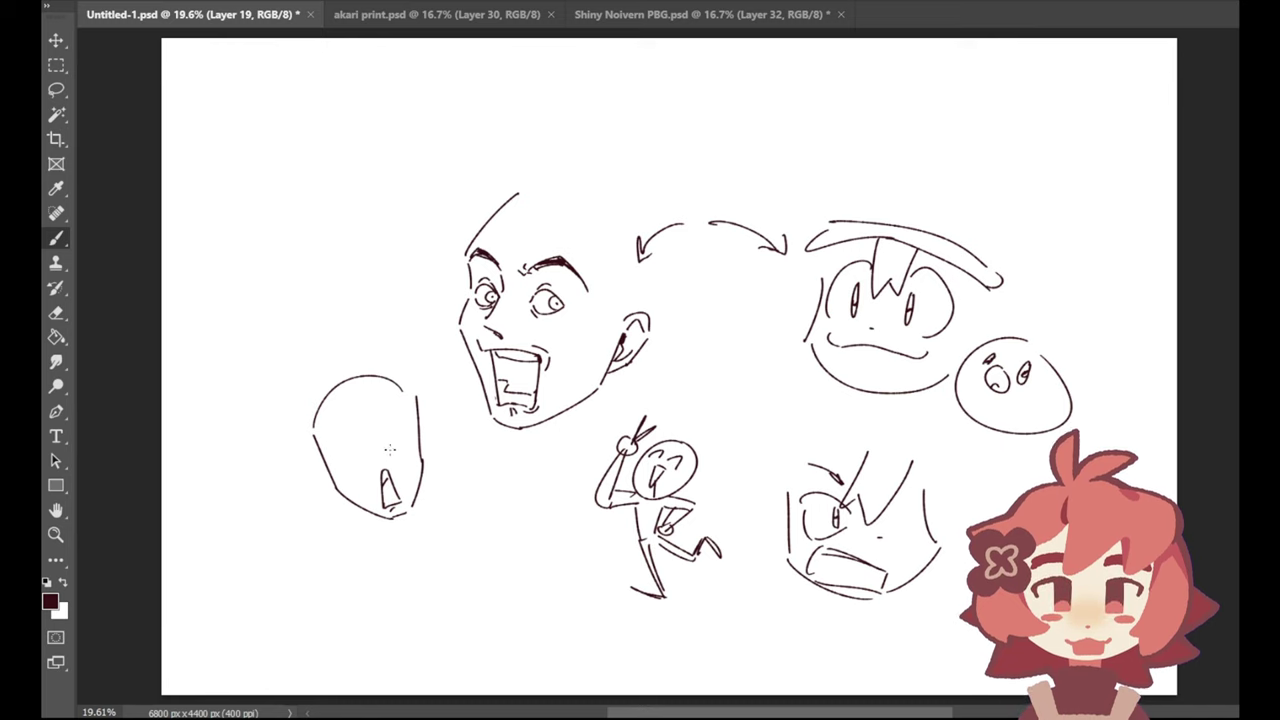
Step: Draw the small head's nose and wide, shocked eyes with tiny pupils
left_click_drag(384, 450, 386, 459)
left_click(357, 441)
mouse_move(341, 447)
left_mouse_down()
mouse_move(400, 419)
mouse_move(398, 443)
left_mouse_up()
key("ctrl+z")
left_click(388, 433)
key("ctrl+z")
mouse_move(362, 394)
left_mouse_down()
mouse_move(364, 430)
mouse_move(384, 430)
mouse_move(377, 403)
mouse_move(391, 416)
mouse_move(380, 413)
mouse_move(398, 386)
left_mouse_up()
key("ctrl+z")
key("ctrl+z")
key("ctrl+z")
key("ctrl+z")
key("ctrl+z")
key("ctrl+z")
key("ctrl+z")
key("ctrl+z")
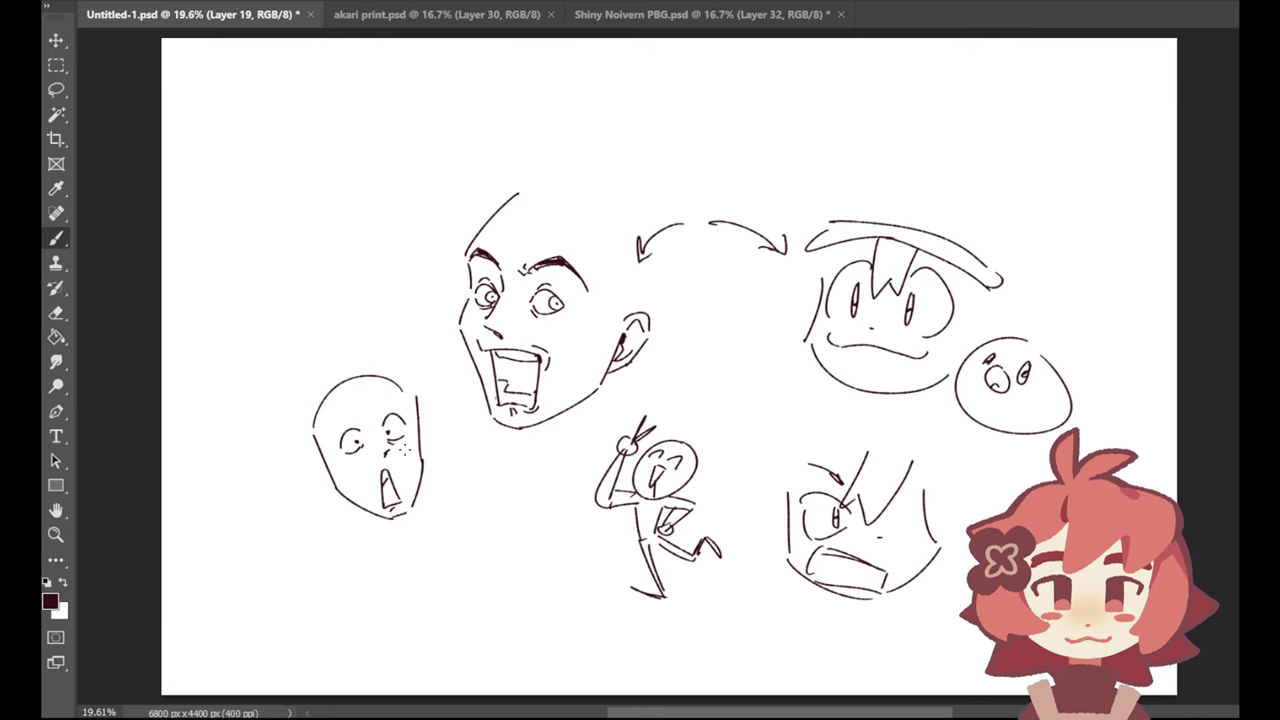
Step: Draw an ear on each side of the small shocked head
left_click_drag(323, 465, 313, 474)
left_click_drag(313, 474, 335, 490)
key("ctrl+z")
mouse_move(422, 446)
left_mouse_down()
mouse_move(423, 475)
mouse_move(427, 436)
mouse_move(423, 473)
left_mouse_up()
key("ctrl+z")
key("ctrl+z")
key("ctrl+z")
key("ctrl+z")
left_click_drag(422, 449, 426, 463)
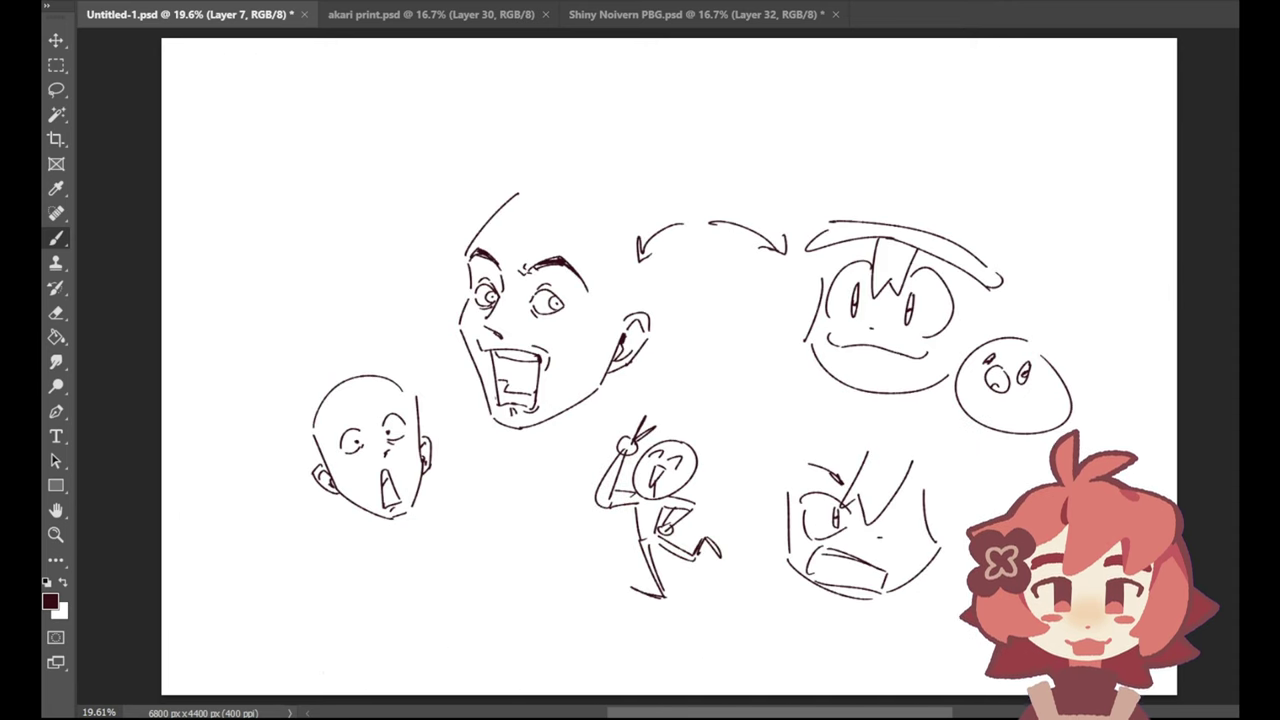
Step: Try sketching small strokes beneath the small shocked head's chin
key("ctrl+alt+shift+n")
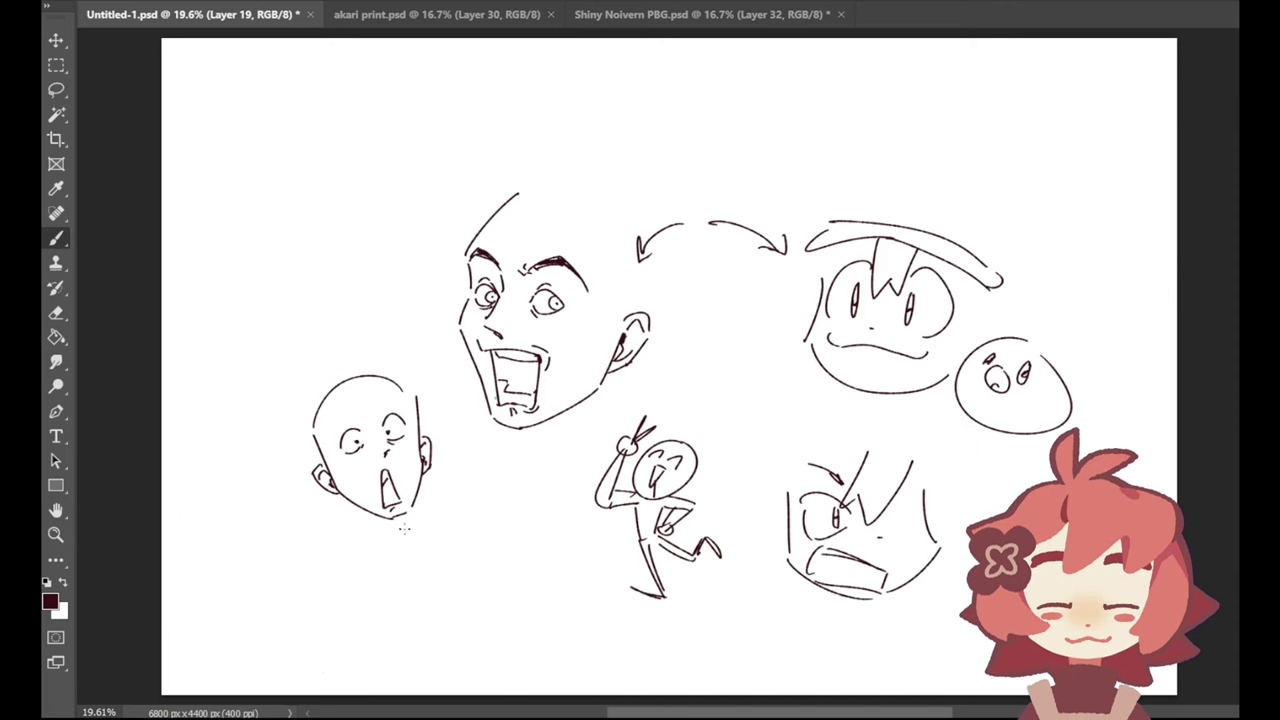
mouse_move(405, 515)
left_mouse_down()
mouse_move(367, 532)
mouse_move(372, 546)
mouse_move(410, 548)
mouse_move(428, 514)
mouse_move(386, 526)
left_mouse_up()
key("ctrl+z")
mouse_move(386, 526)
left_mouse_down()
mouse_move(368, 512)
mouse_move(389, 522)
left_mouse_up()
left_click_drag(389, 522, 390, 531)
mouse_move(390, 531)
left_mouse_down()
mouse_move(398, 519)
mouse_move(386, 534)
mouse_move(380, 517)
mouse_move(387, 528)
mouse_move(402, 515)
mouse_move(384, 525)
left_mouse_up()
key("ctrl+z")
key("ctrl+z")
key("ctrl+z")
key("ctrl+z")
key("ctrl+z")
key("ctrl+z")
key("ctrl+z")
key("ctrl+z")
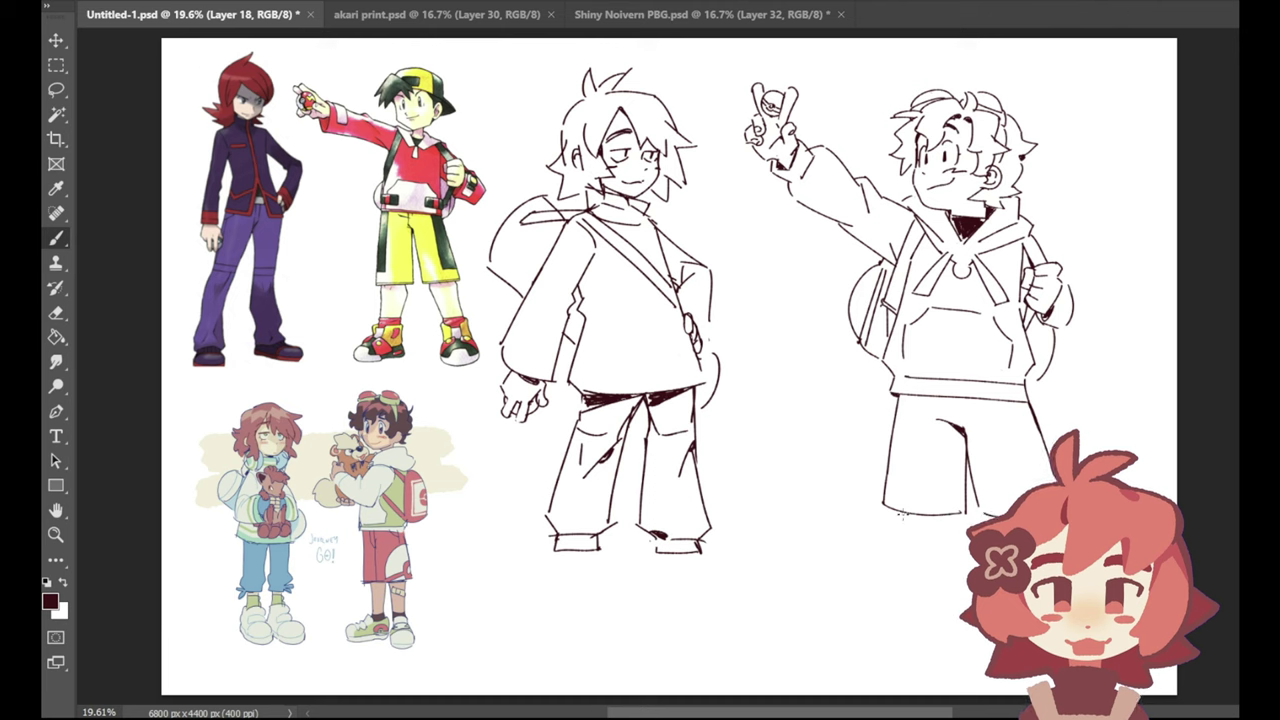
Step: Try drawing the hoodie boy's bare lower leg beneath the left leg of the shorts
left_click_drag(902, 513, 898, 524)
left_click_drag(897, 526, 889, 603)
key("ctrl+z")
mouse_move(896, 526)
left_mouse_down()
mouse_move(885, 612)
mouse_move(917, 613)
left_mouse_up()
left_click_drag(942, 534, 913, 626)
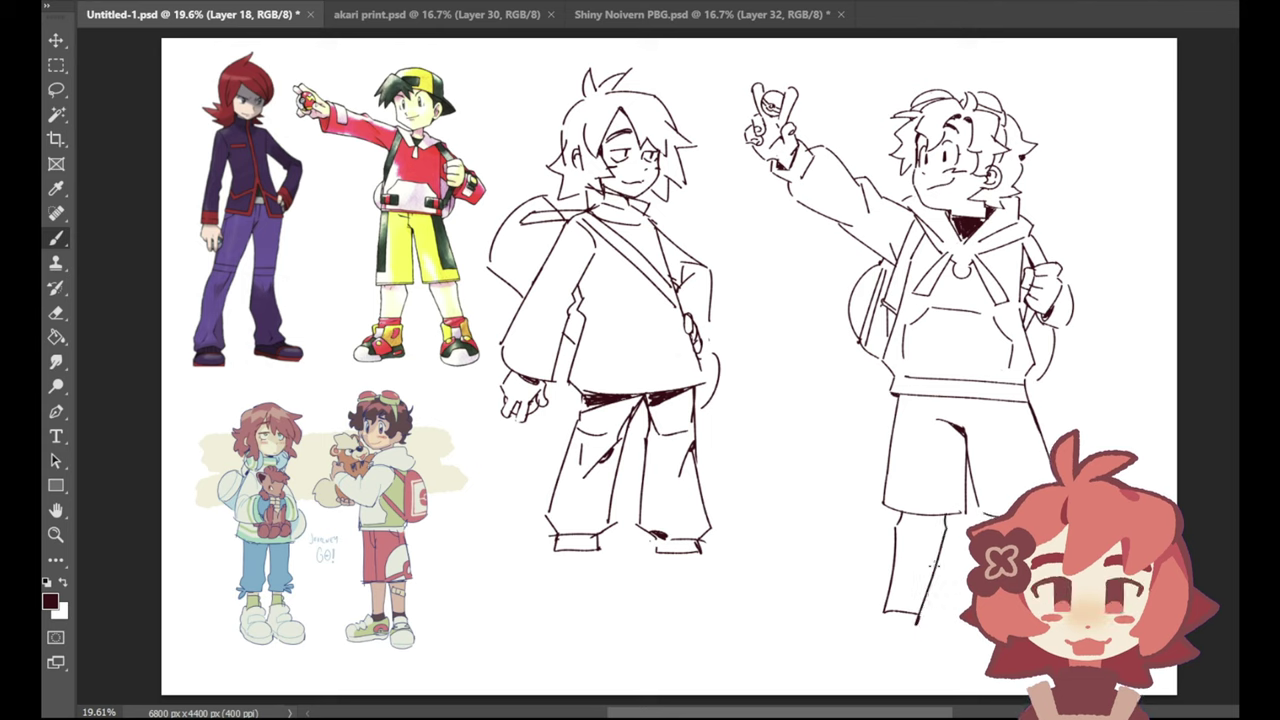
key("ctrl+z")
key("ctrl+z")
key("ctrl+z")
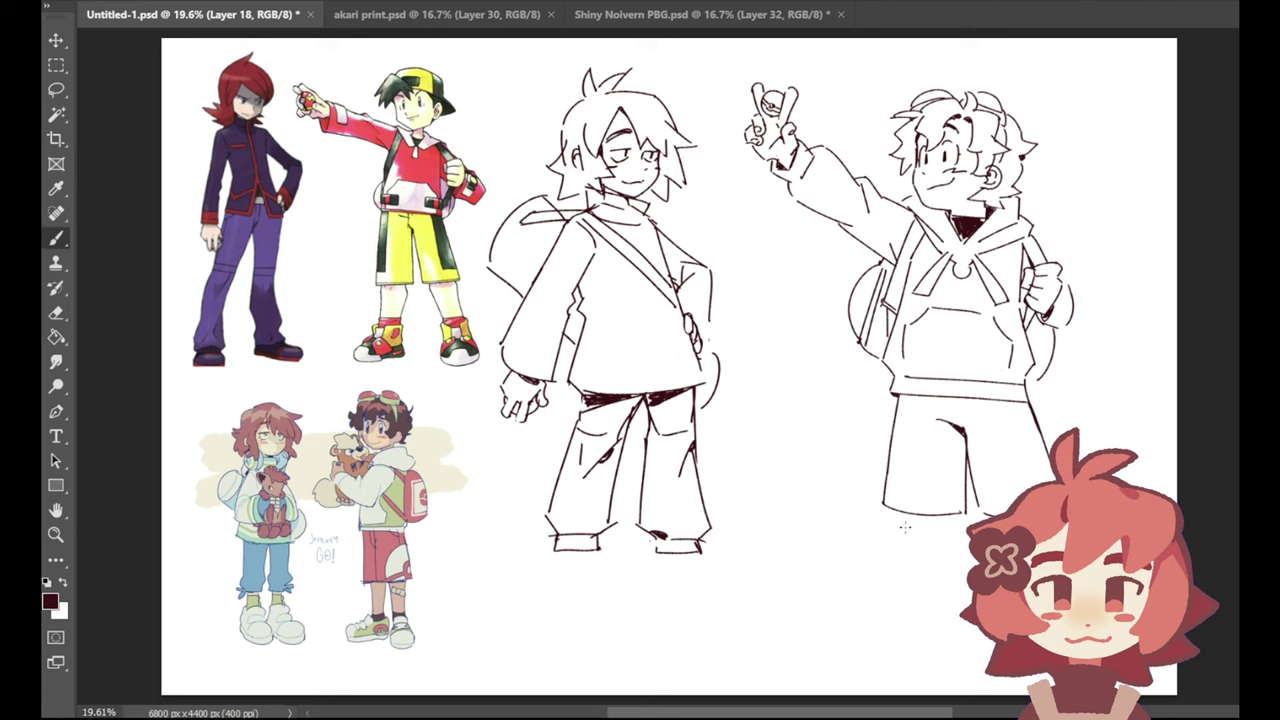
Step: Draw the hoodie boy's knee and lower leg below the shorts, with a sock line and shadow under the hem
left_click_drag(901, 503, 900, 521)
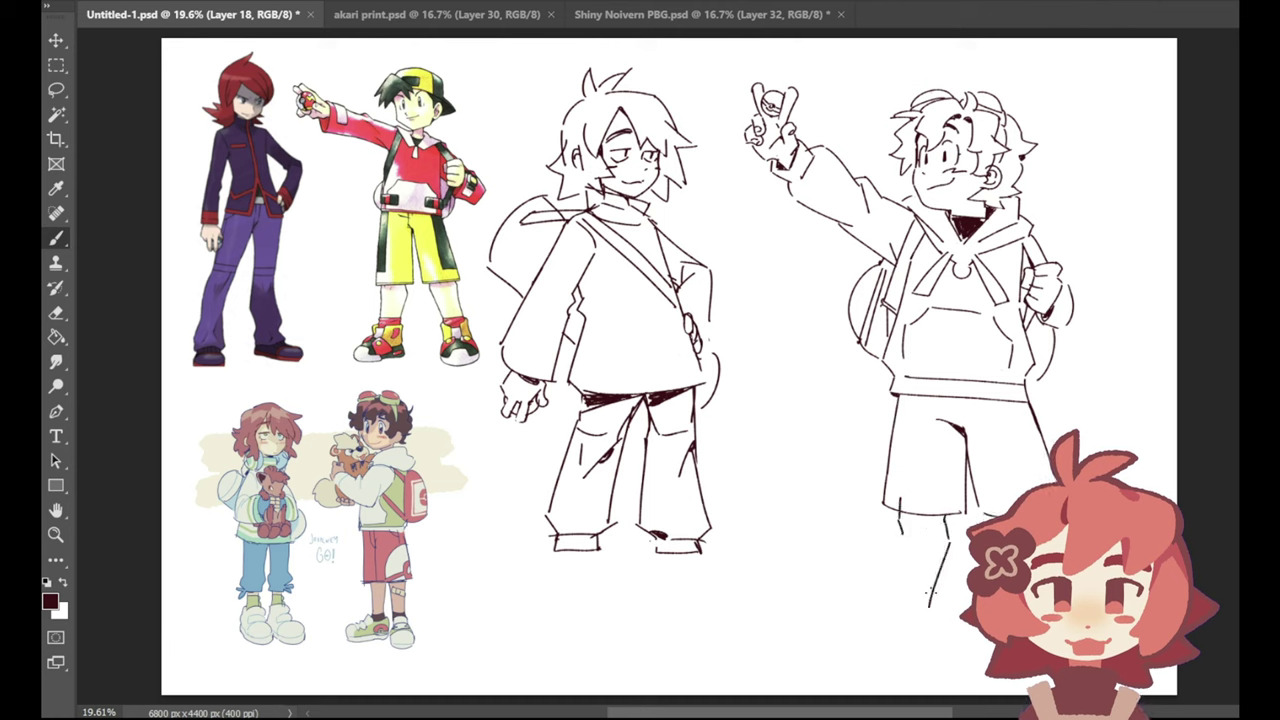
left_click_drag(902, 534, 890, 606)
key("ctrl+z")
key("ctrl+z")
key("ctrl+z")
key("ctrl+z")
left_click_drag(898, 526, 892, 598)
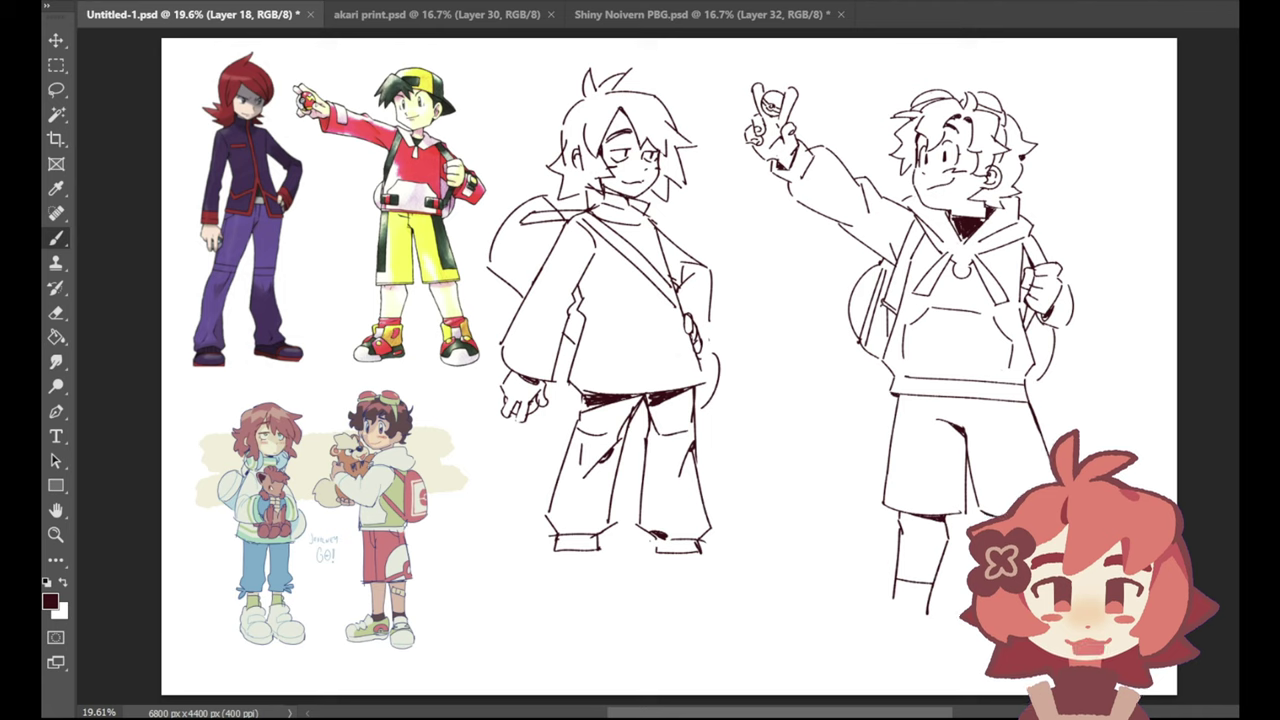
Step: Touch up the line work around the smirking character's hair and collar on that figure's sketch layer
left_click(56, 312)
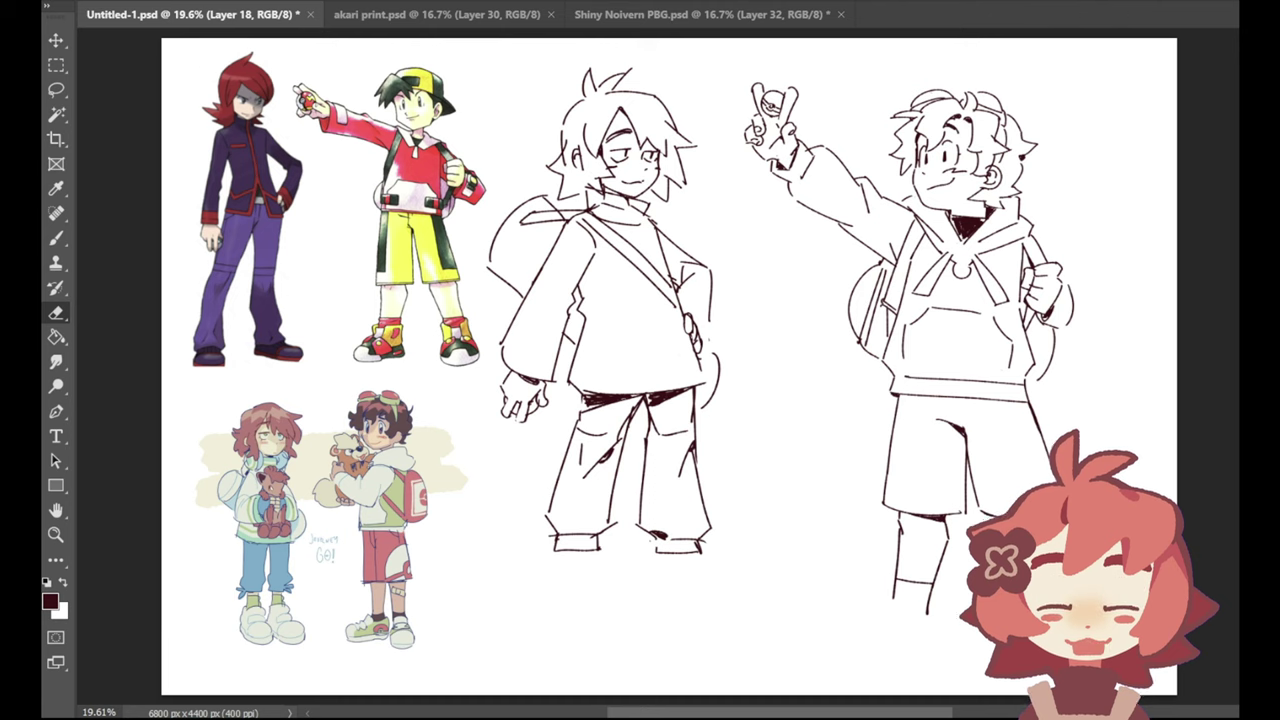
key("alt+bracketleft")
left_click_drag(569, 159, 567, 161)
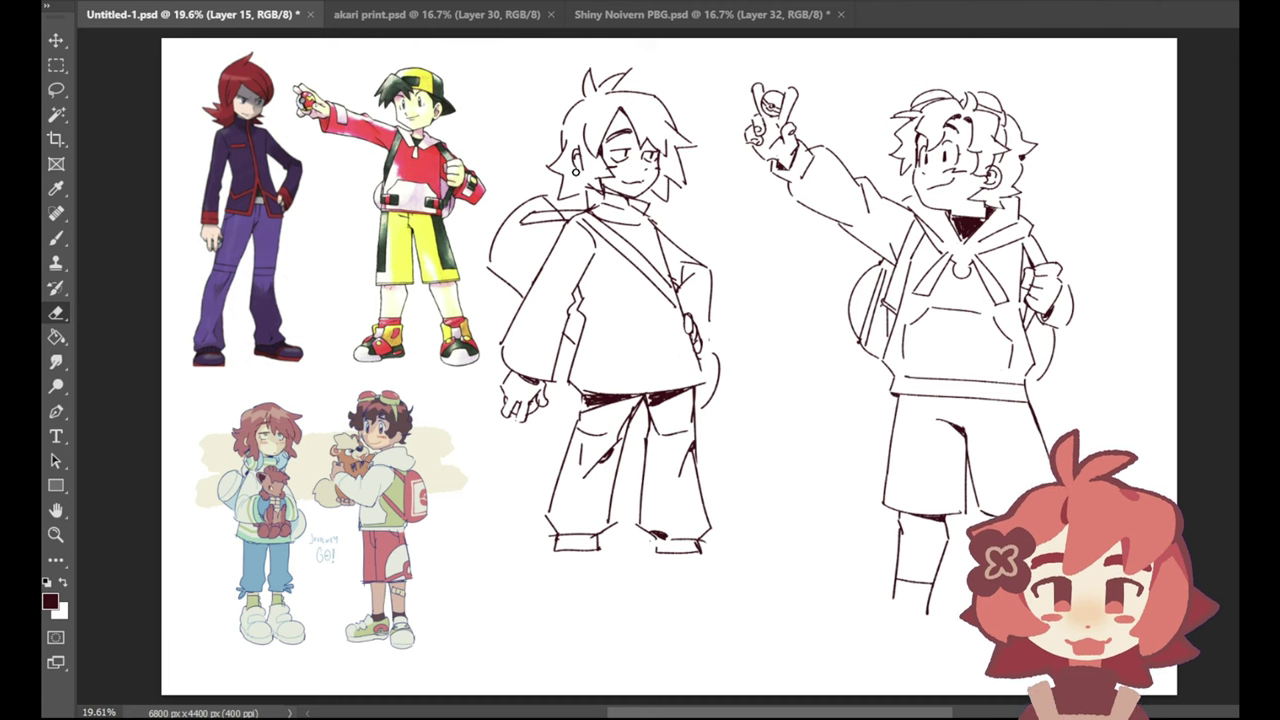
left_click(56, 238)
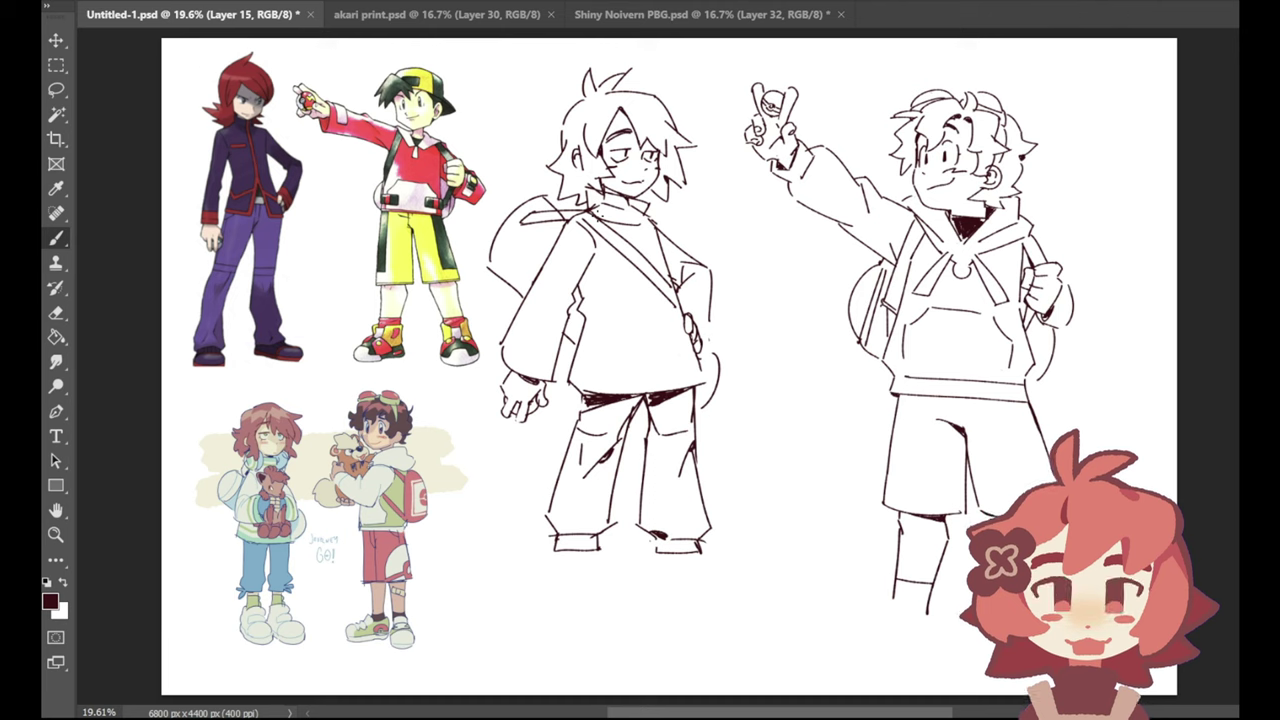
key("z")
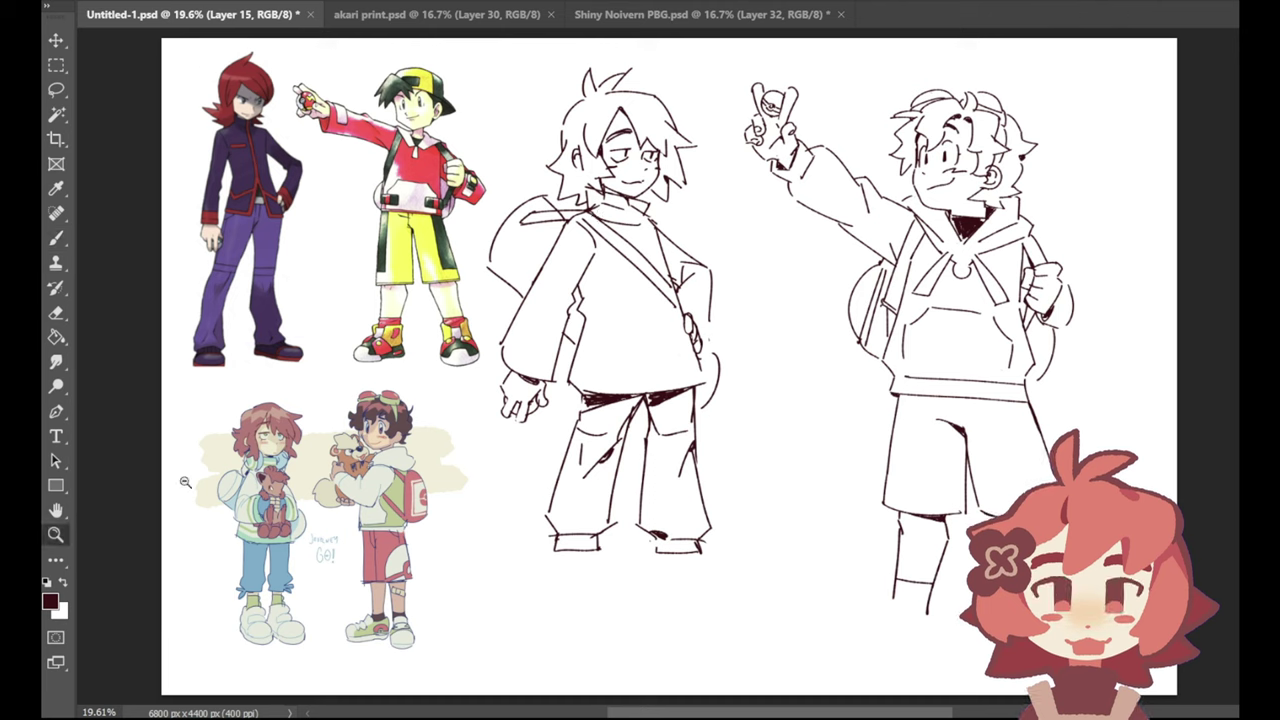
key("ctrl+z")
key("ctrl+shift+z")
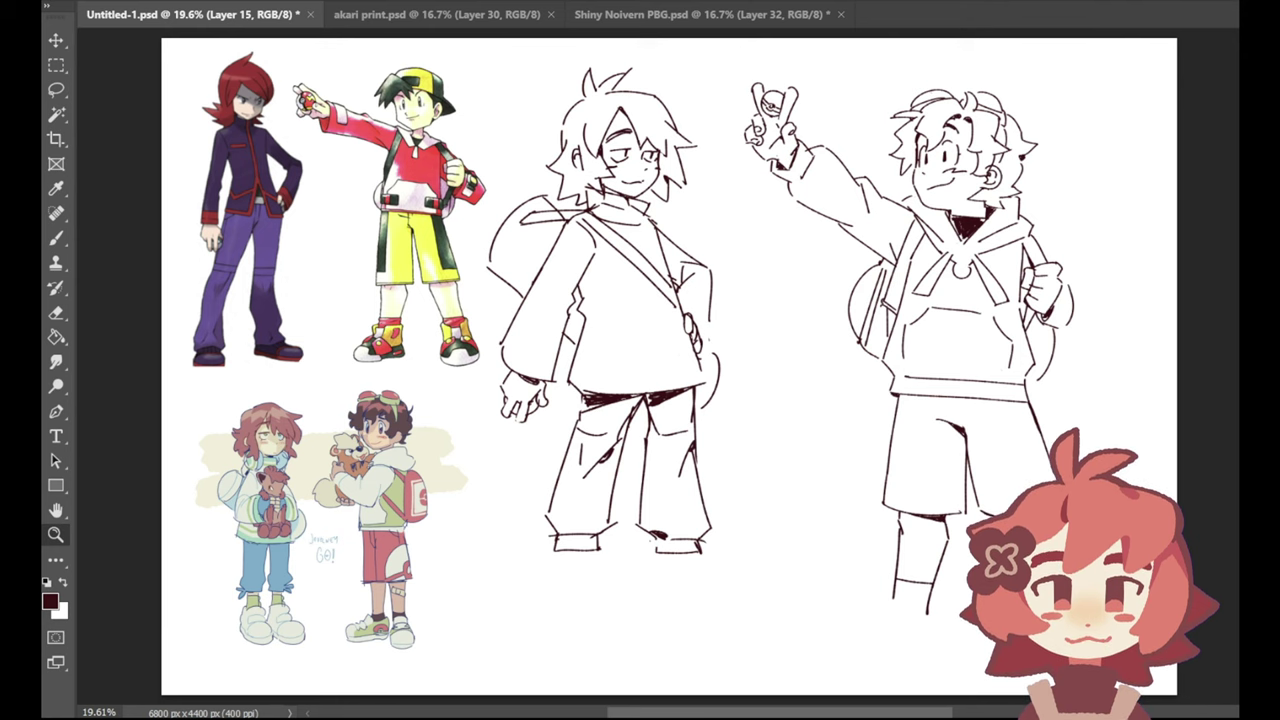
Step: Clean up and redraw the goggle outline on the hoodie boy's head on Layer 18
left_click(1270, 450)
left_click(1270, 450)
left_click(1270, 430)
left_click(1270, 430)
left_click(1275, 430)
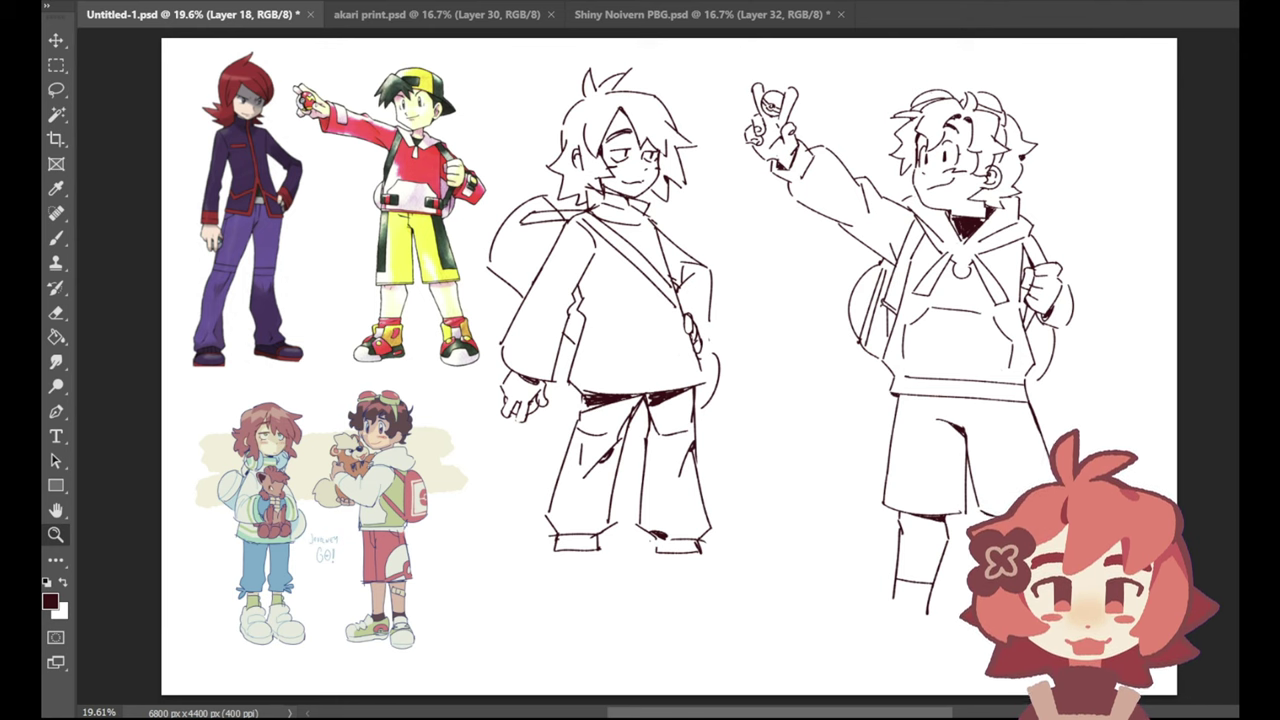
left_click_drag(1031, 91, 1100, 78)
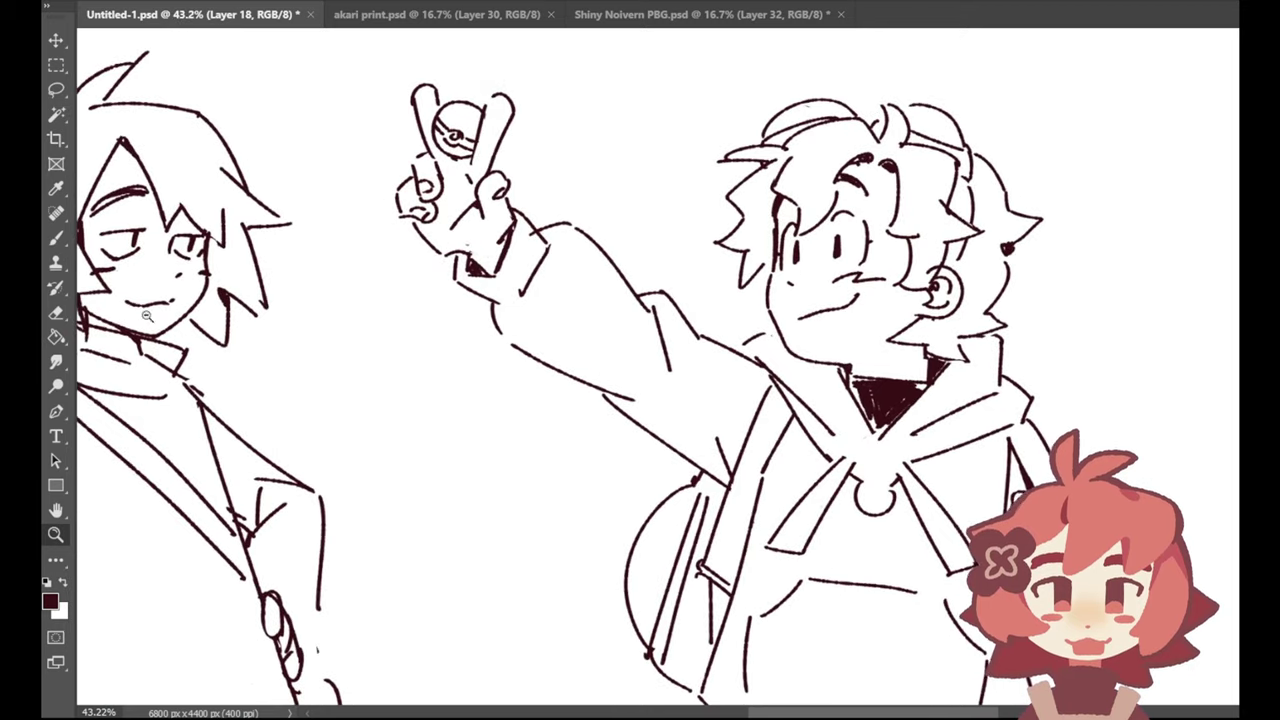
left_click(56, 313)
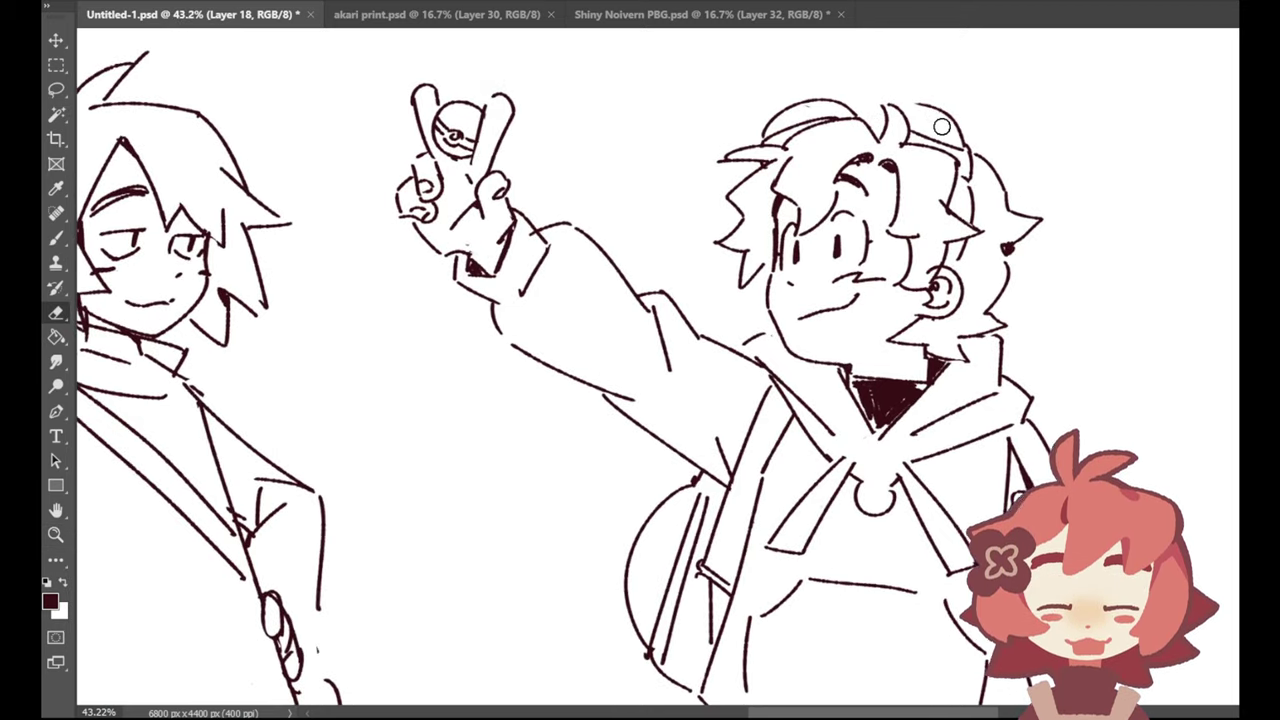
key("b")
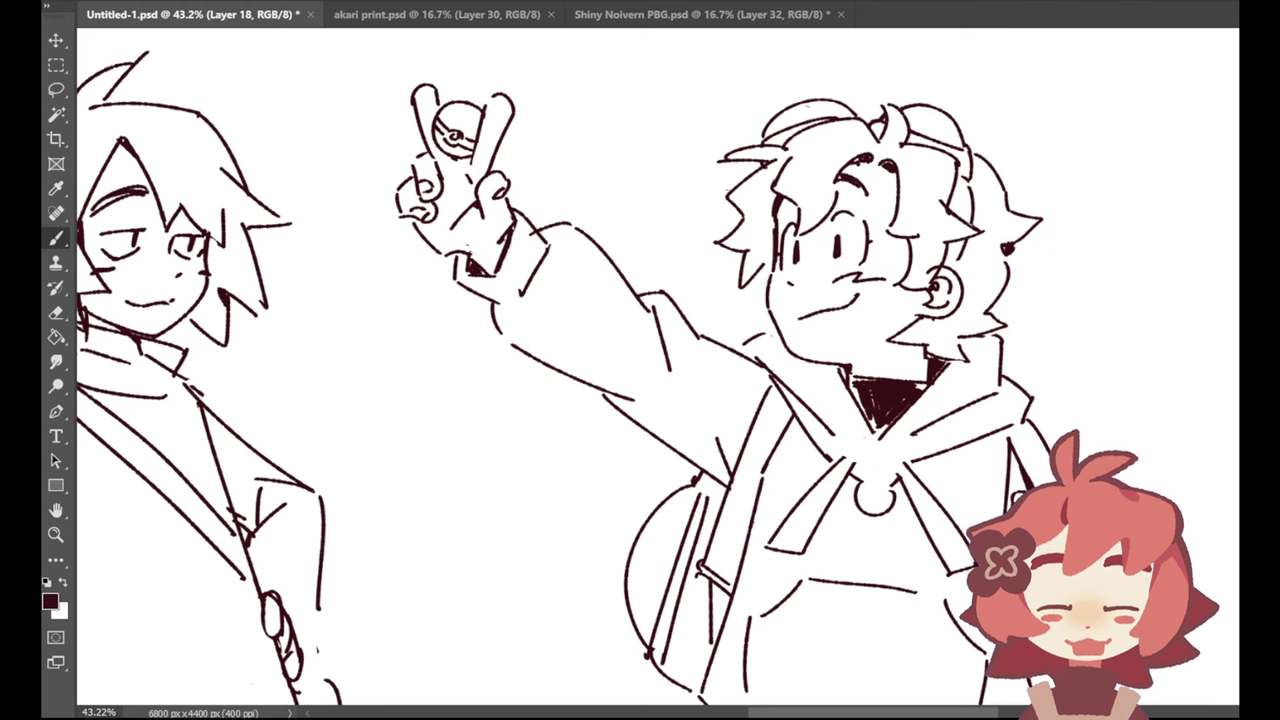
key("e")
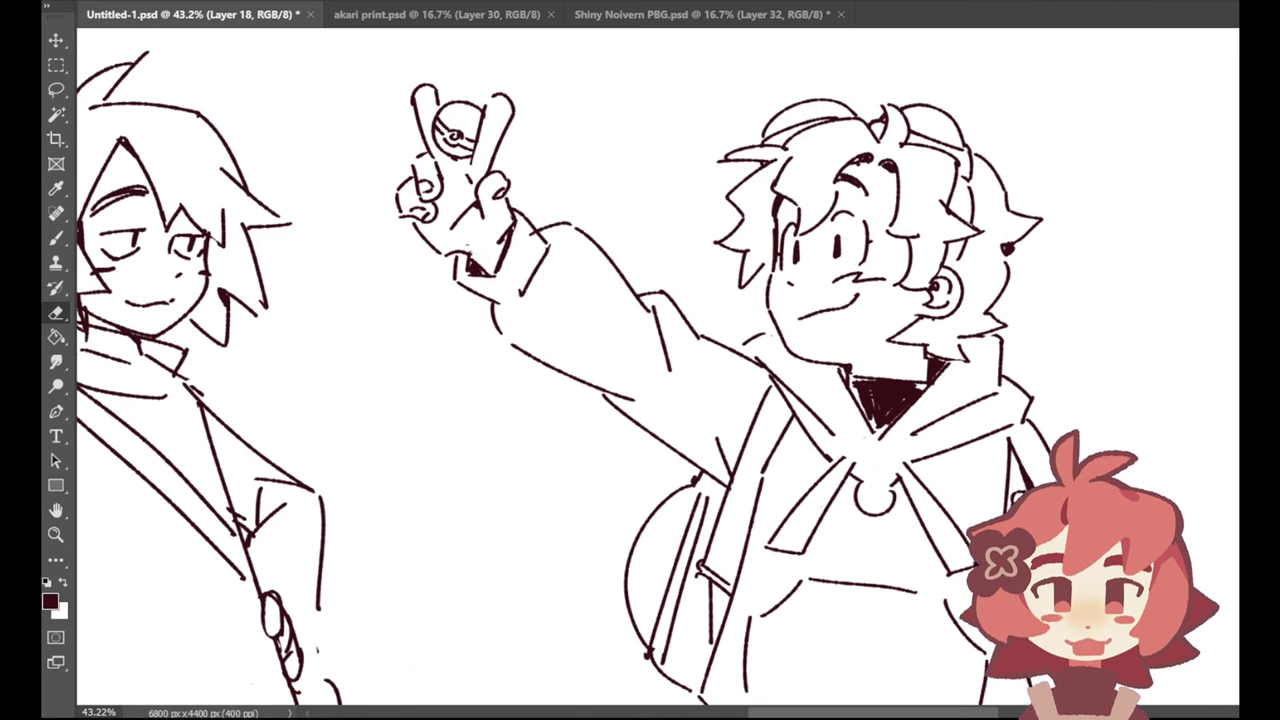
key("ctrl+0")
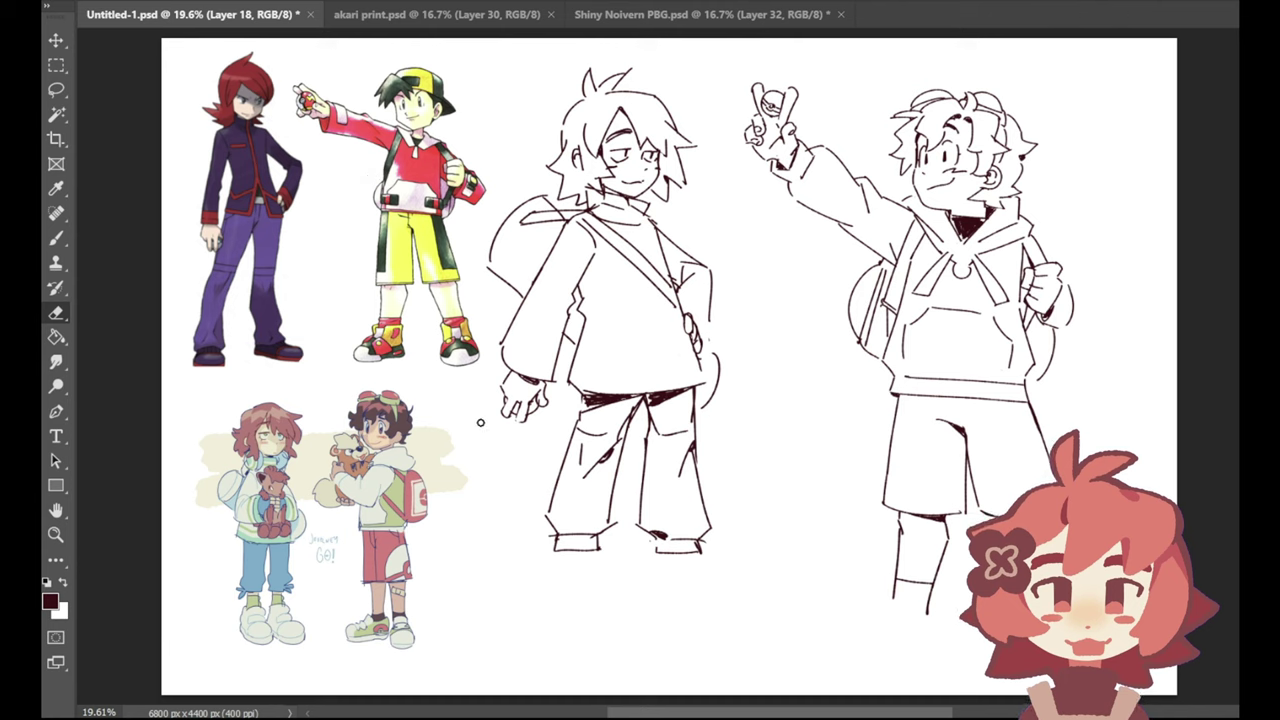
Step: Draw short ankle lines below both cuffs of the smirking character's trousers and start the left shoe's heel
left_click(56, 237)
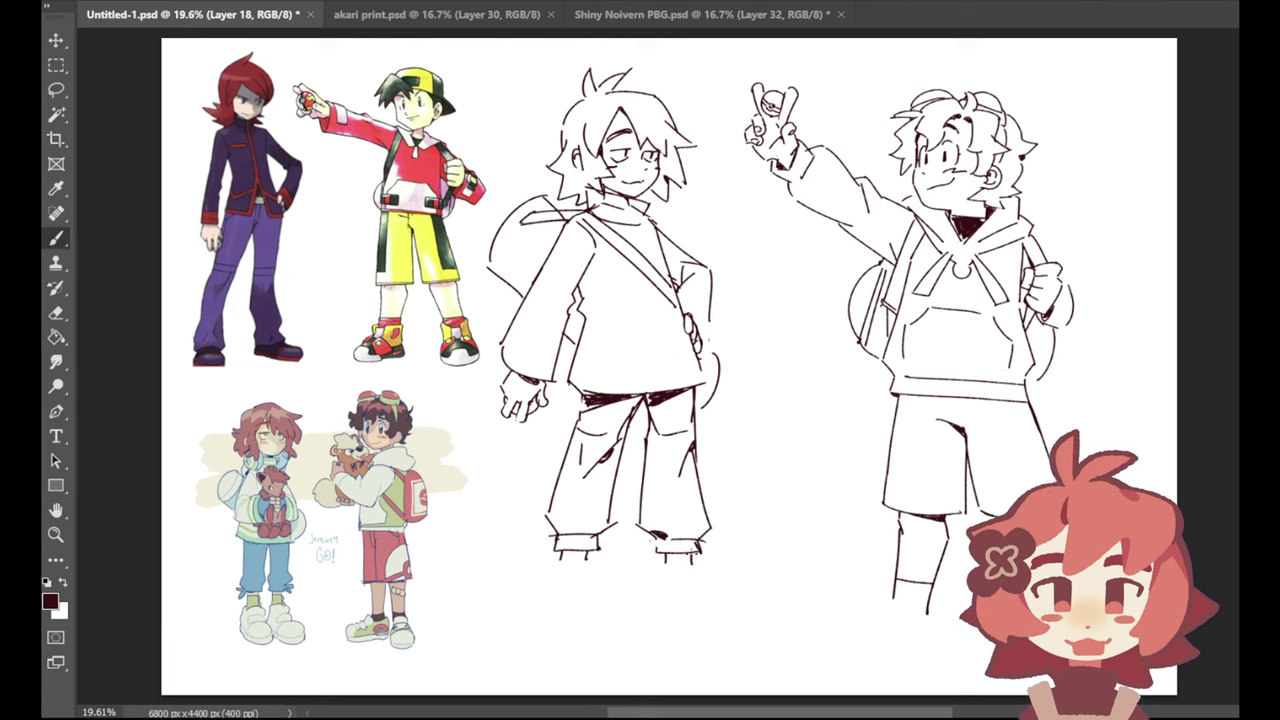
mouse_move(551, 562)
left_mouse_down()
mouse_move(615, 558)
mouse_move(551, 598)
mouse_move(568, 603)
mouse_move(552, 598)
left_mouse_up()
key("ctrl+z")
key("ctrl+z")
key("ctrl+z")
key("ctrl+z")
key("ctrl+z")
key("ctrl+z")
Step: Draw the smirking character's left shoe upper with its tongue, laces and rounded toe
mouse_move(556, 563)
left_mouse_down()
mouse_move(551, 590)
mouse_move(565, 605)
mouse_move(620, 617)
mouse_move(566, 620)
mouse_move(626, 622)
mouse_move(598, 592)
mouse_move(623, 607)
mouse_move(626, 588)
left_mouse_up()
key("ctrl+z")
key("ctrl+z")
key("ctrl+z")
key("ctrl+z")
key("ctrl+z")
key("ctrl+z")
mouse_move(627, 588)
left_mouse_down()
mouse_move(624, 619)
mouse_move(609, 586)
mouse_move(628, 620)
left_mouse_up()
key("ctrl+z")
key("ctrl+z")
key("ctrl+z")
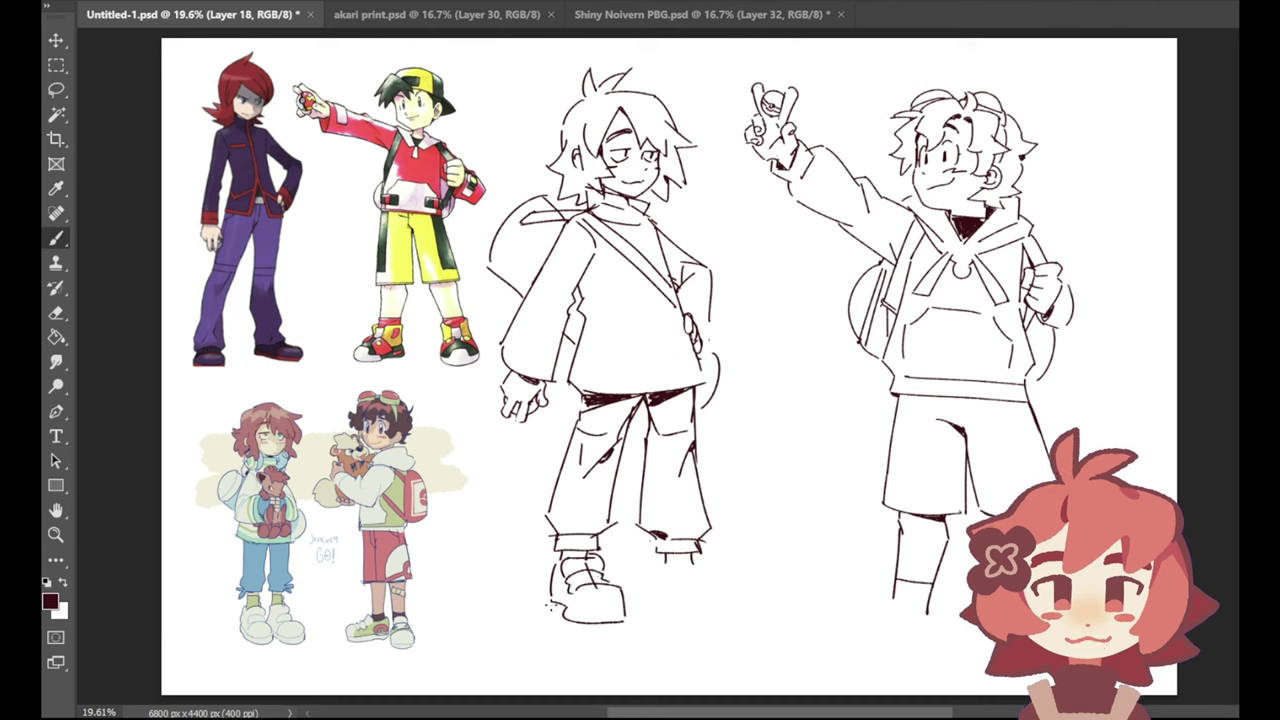
Step: Draw the thick sole around the bottom of the smirking character's left shoe
mouse_move(550, 620)
left_mouse_down()
mouse_move(572, 636)
mouse_move(628, 636)
left_mouse_up()
key("ctrl+z")
key("ctrl+z")
key("ctrl+z")
key("ctrl+z")
key("ctrl+z")
key("ctrl+z")
key("ctrl+z")
key("ctrl+z")
key("ctrl+z")
mouse_move(550, 628)
left_mouse_down()
mouse_move(601, 646)
mouse_move(632, 640)
left_mouse_up()
key("ctrl+z")
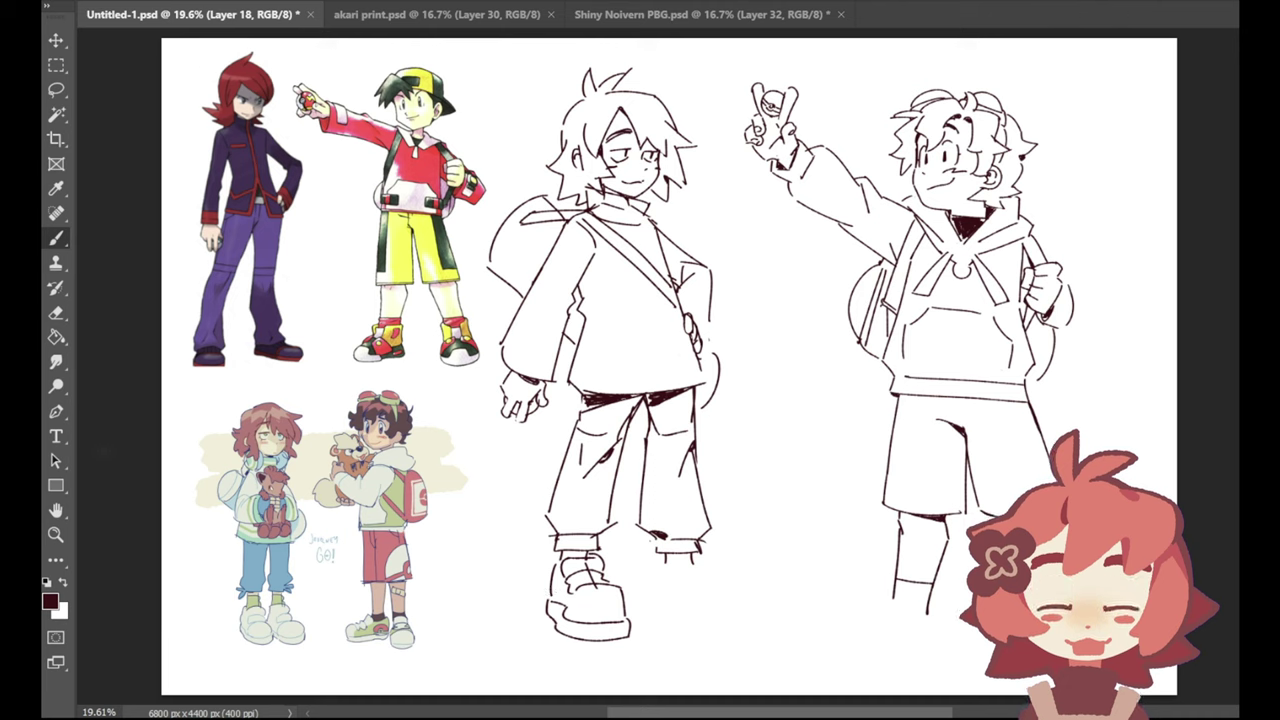
left_click(56, 312)
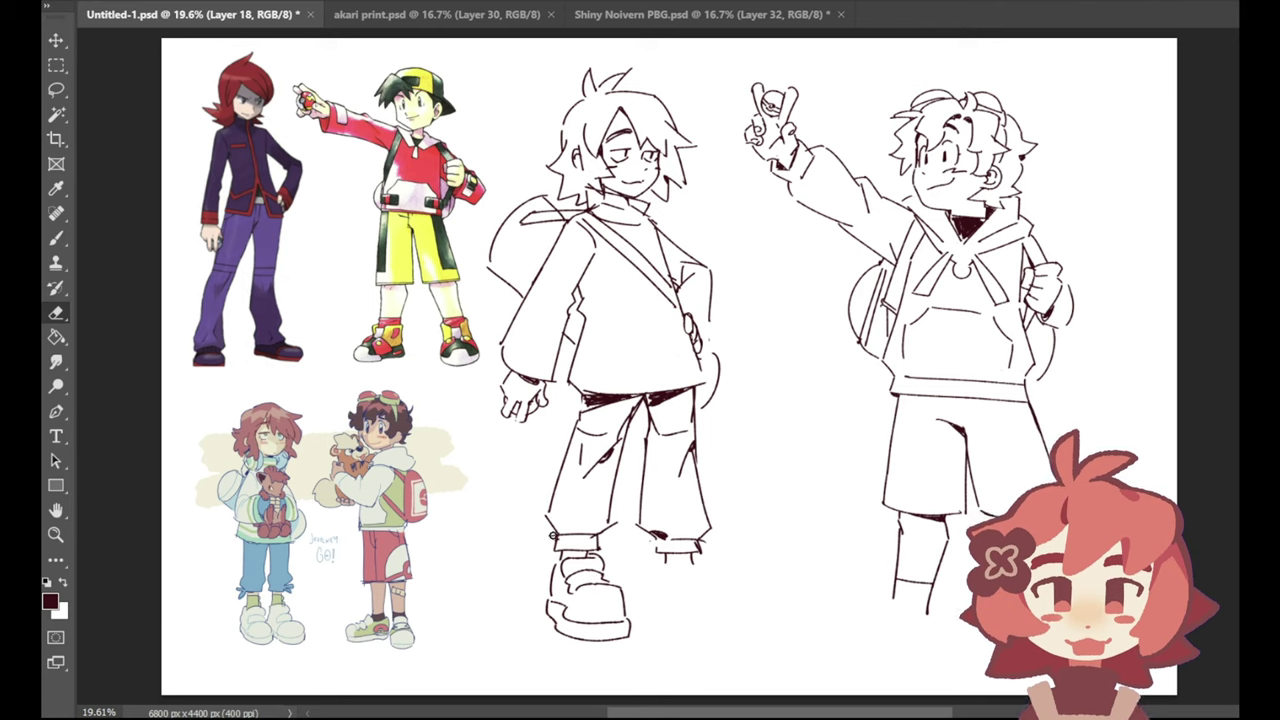
Step: On Layer 16, draw a tied bow on the outer edge of the smirking character's left-hand trouser cuff
key("ctrl+comma")
key("ctrl+comma")
key("alt+bracketleft")
left_click(57, 240)
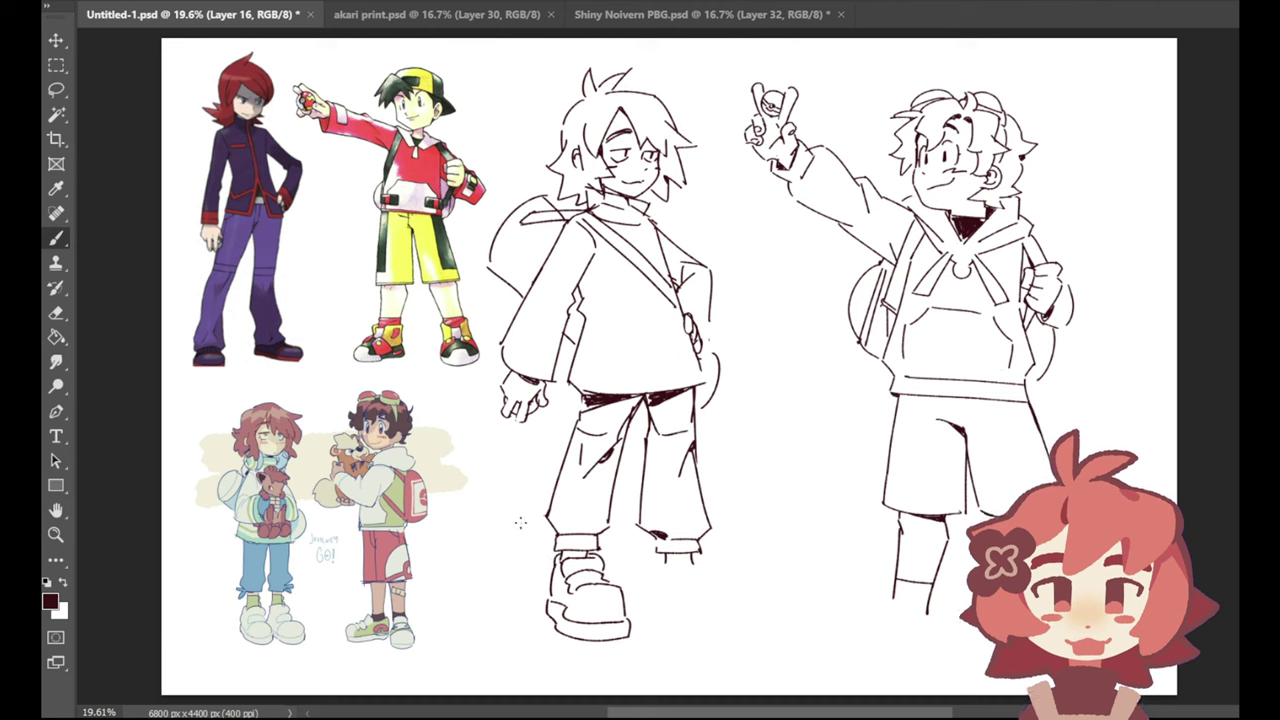
left_click_drag(516, 507, 555, 529)
left_click(56, 313)
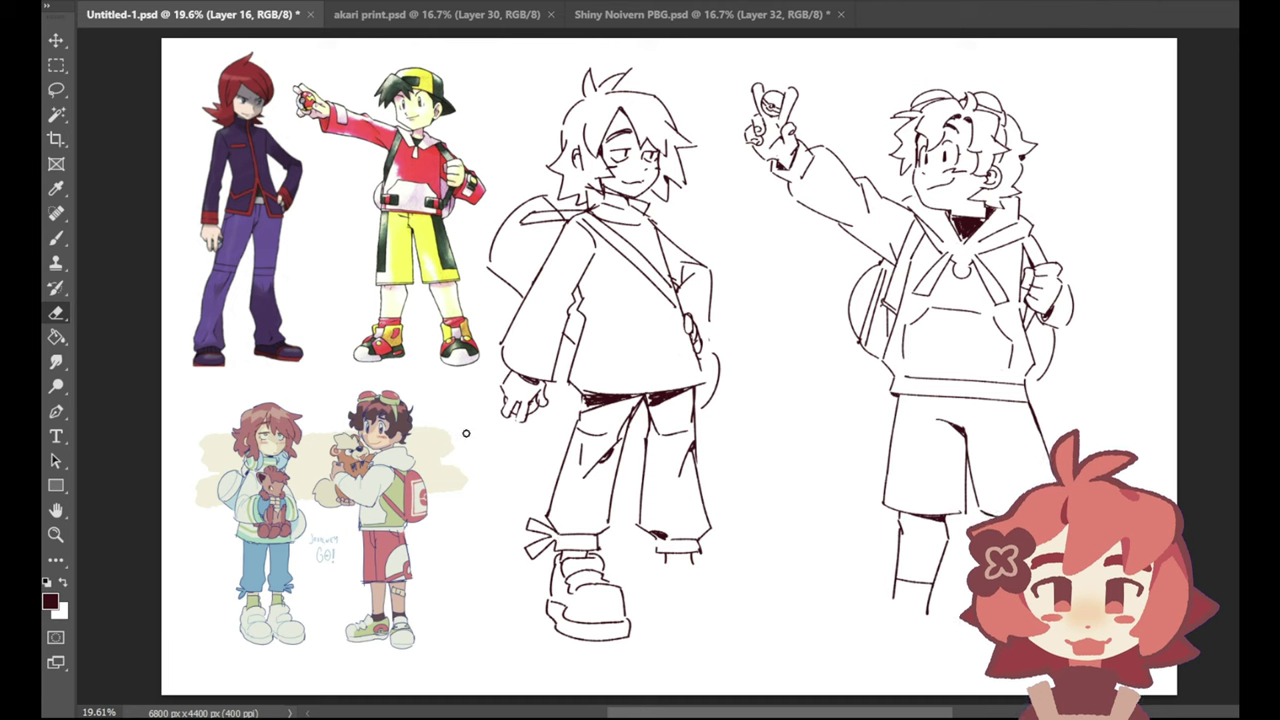
Step: Draw a matching tied bow on the outer edge of the smirking character's right-hand trouser cuff
left_click(56, 238)
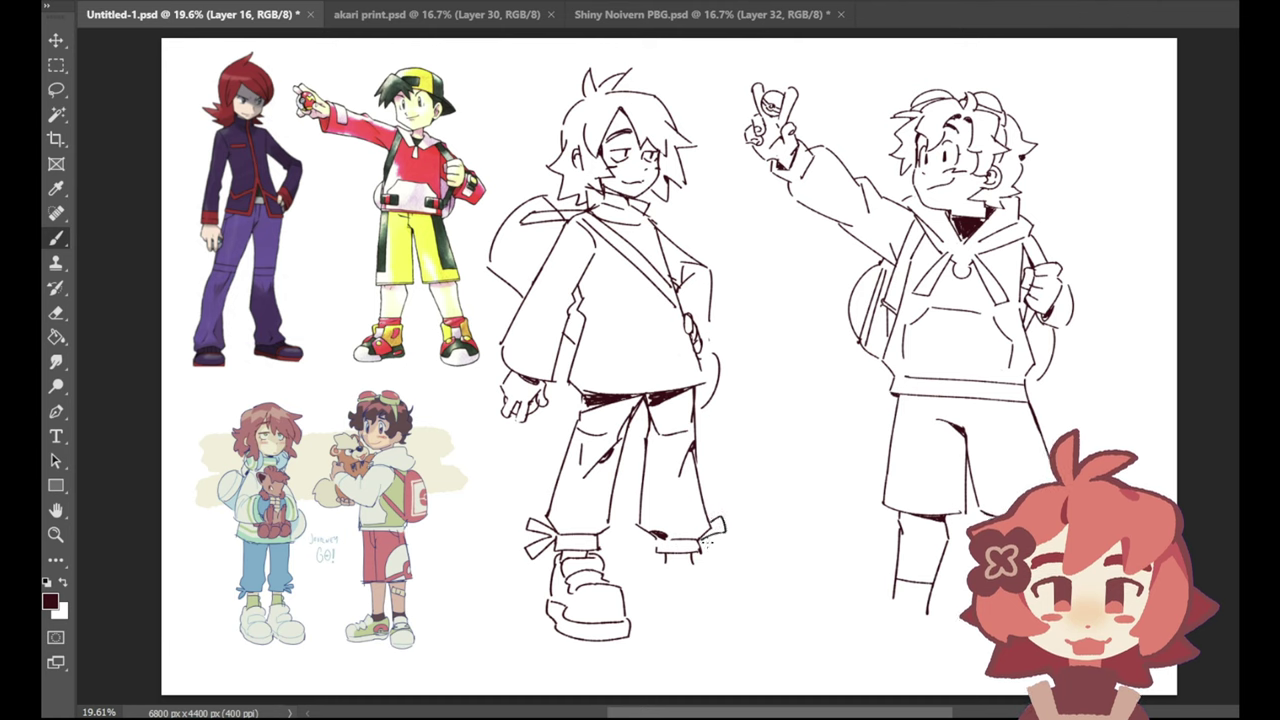
mouse_move(703, 541)
left_mouse_down()
mouse_move(731, 547)
mouse_move(726, 558)
left_mouse_up()
left_click_drag(727, 557, 733, 545)
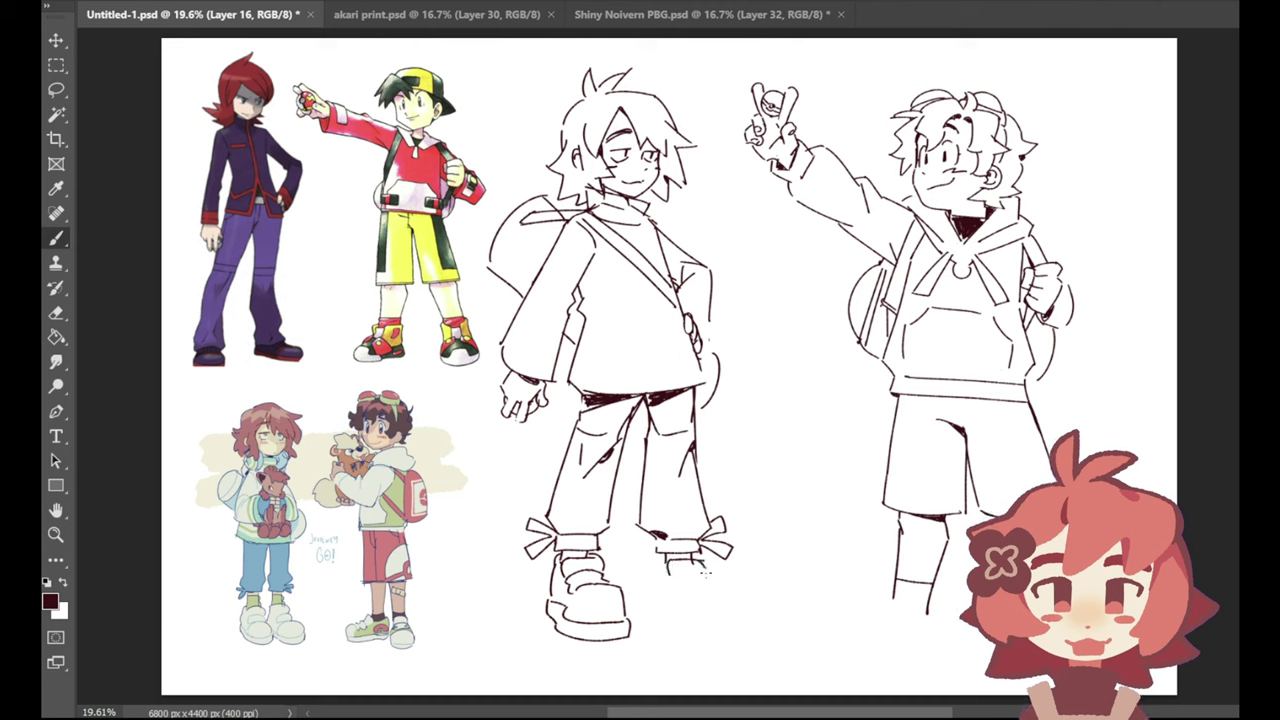
Step: Draw the smirking character's second shoe with its ankle opening, heel, tongue and the lower edge of the upper
left_click_drag(704, 560, 708, 577)
mouse_move(780, 452)
left_mouse_down()
mouse_move(772, 476)
mouse_move(802, 418)
mouse_move(774, 424)
mouse_move(806, 430)
mouse_move(776, 478)
left_mouse_up()
mouse_move(787, 395)
left_mouse_down()
mouse_move(772, 478)
mouse_move(803, 410)
left_mouse_up()
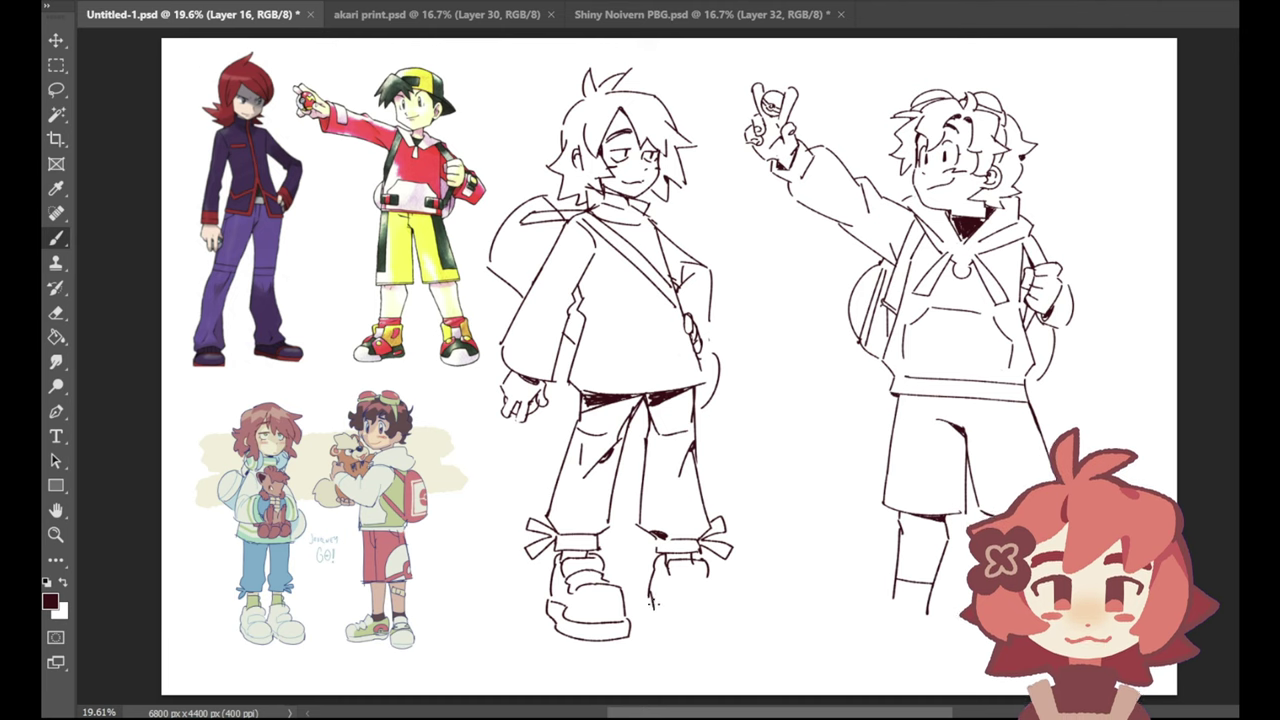
left_click_drag(645, 580, 651, 609)
key("ctrl+z")
key("ctrl+z")
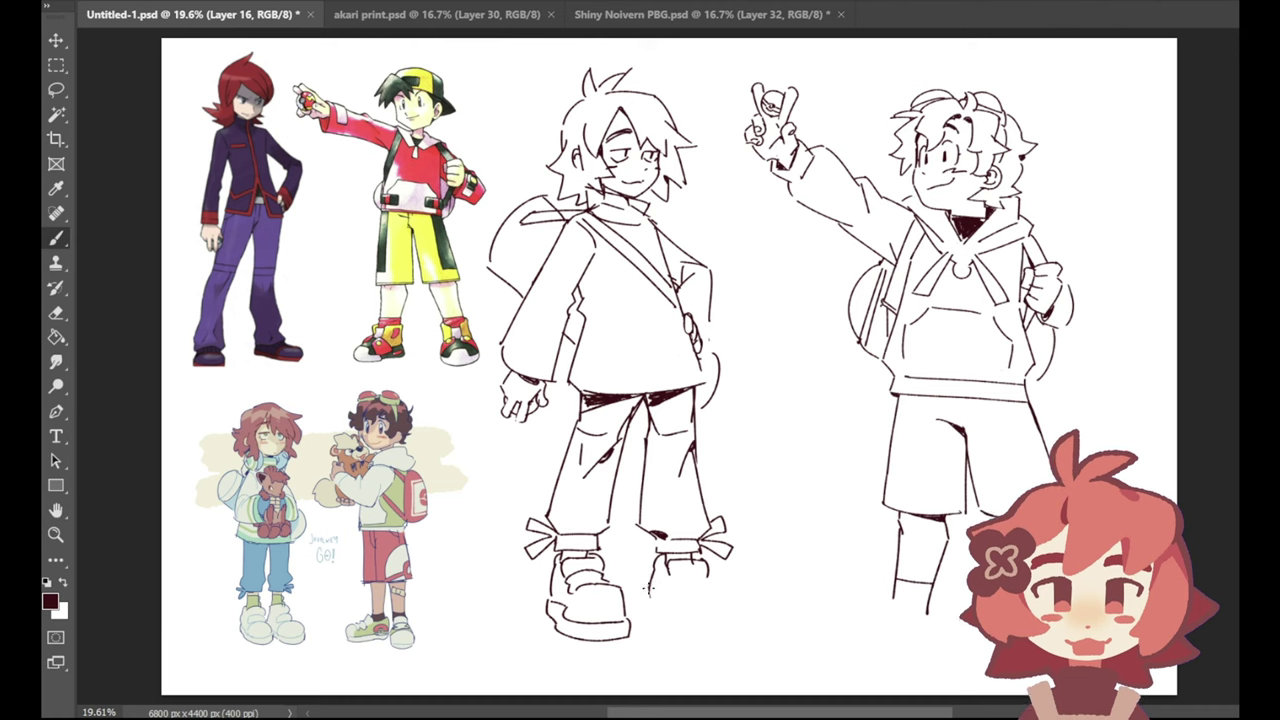
mouse_move(650, 587)
left_mouse_down()
mouse_move(650, 622)
mouse_move(674, 618)
left_mouse_up()
key("ctrl+z")
left_click_drag(676, 621, 736, 617)
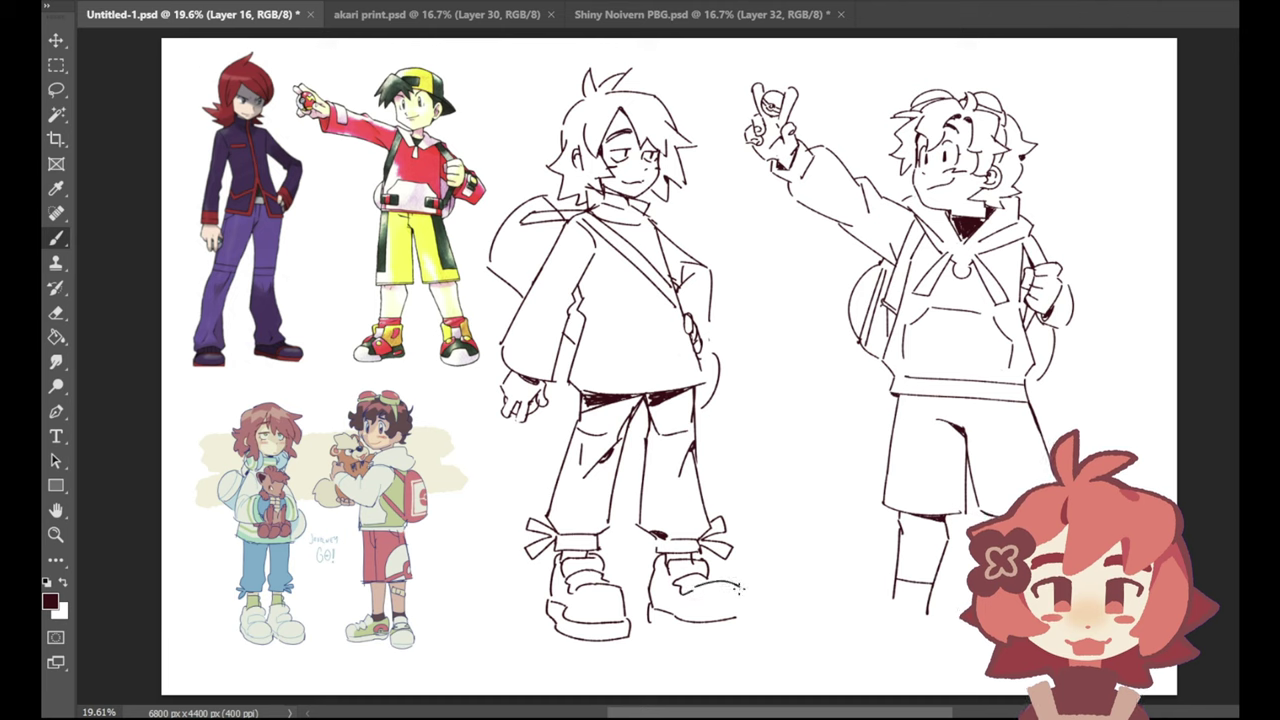
Step: Close the second shoe's rounded toe and draw the thick sole beneath it
left_click_drag(740, 590, 743, 609)
key("ctrl+z")
key("ctrl+z")
left_click_drag(749, 622, 741, 634)
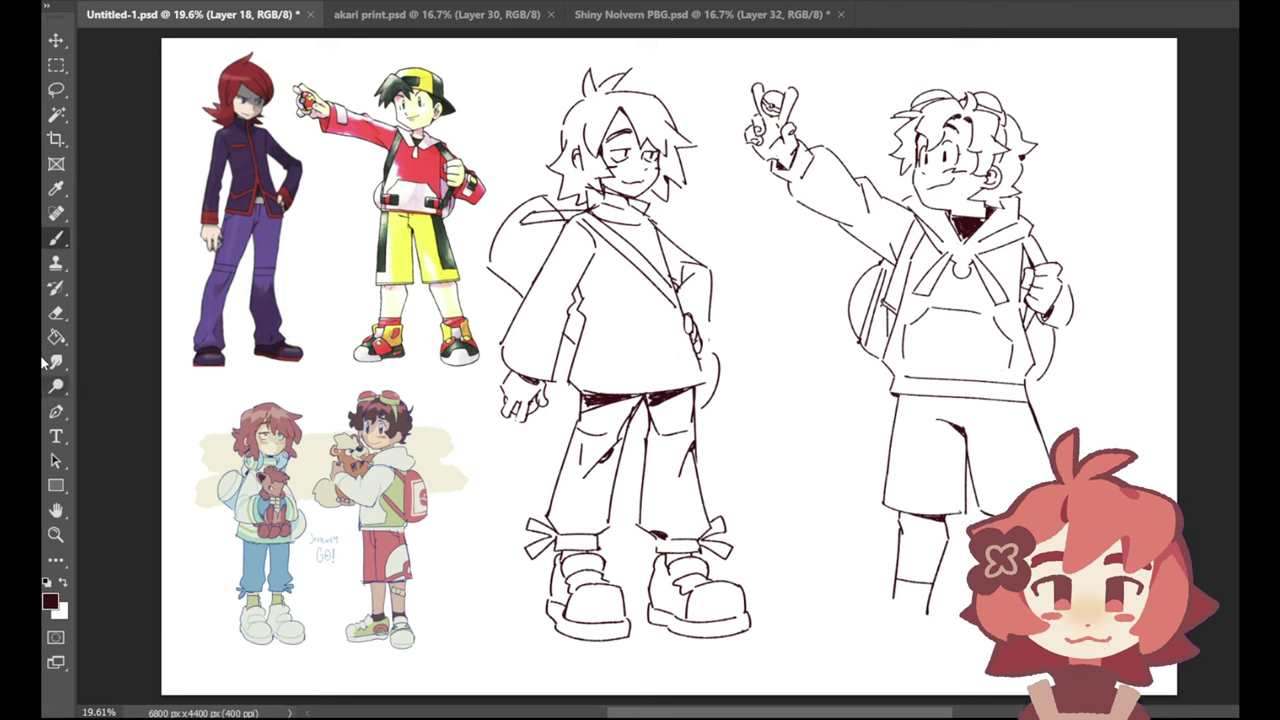
left_click(56, 312)
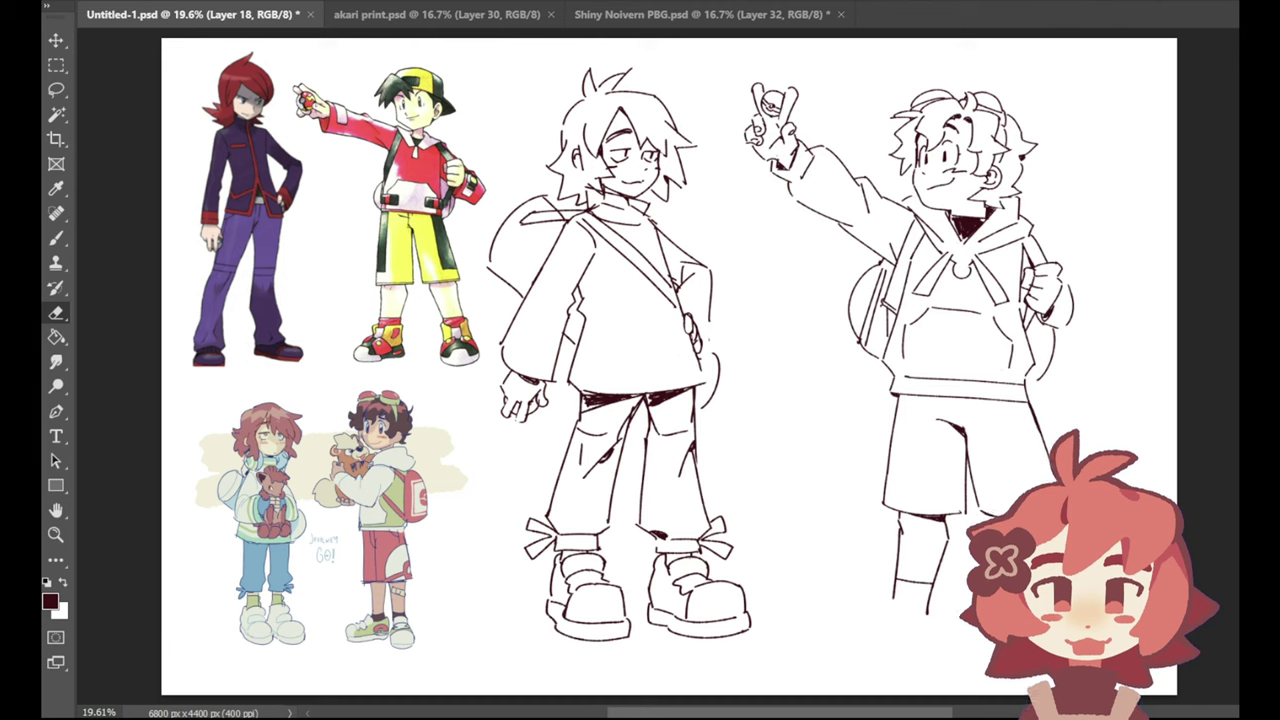
key("ctrl+z")
key("ctrl+z")
key("ctrl+z")
key("ctrl+z")
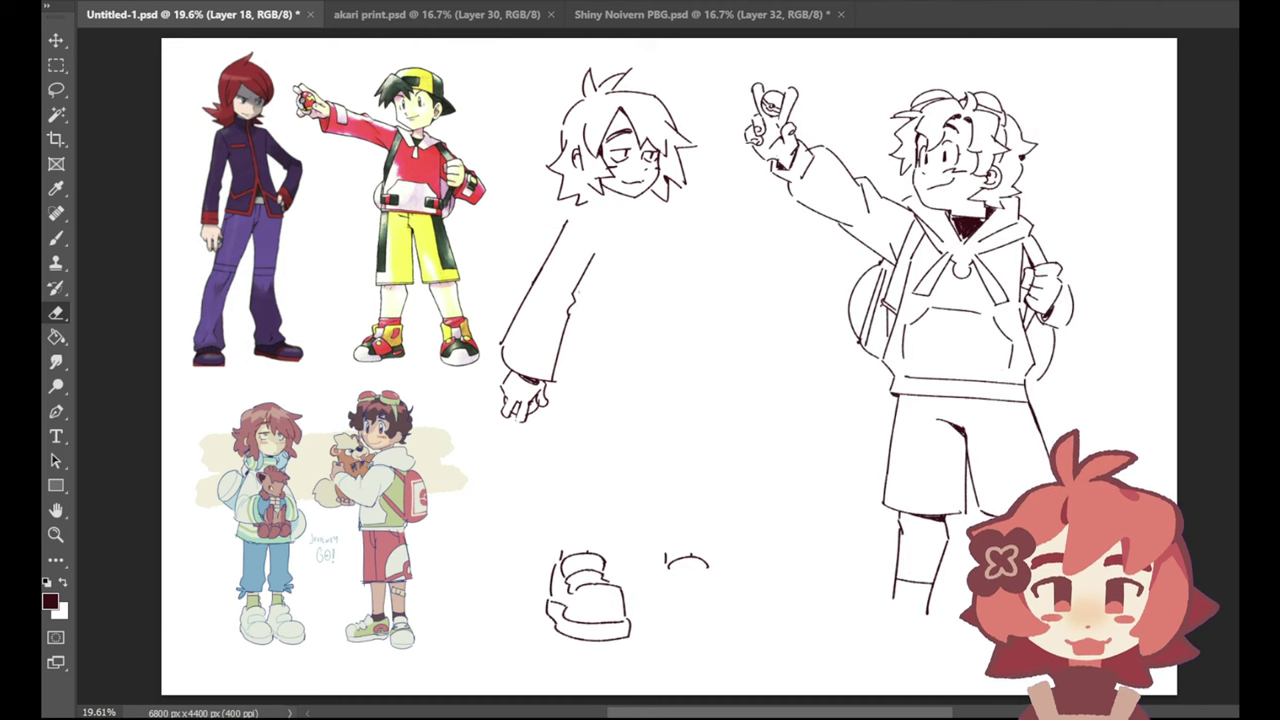
key("ctrl+shift+z")
key("ctrl+shift+z")
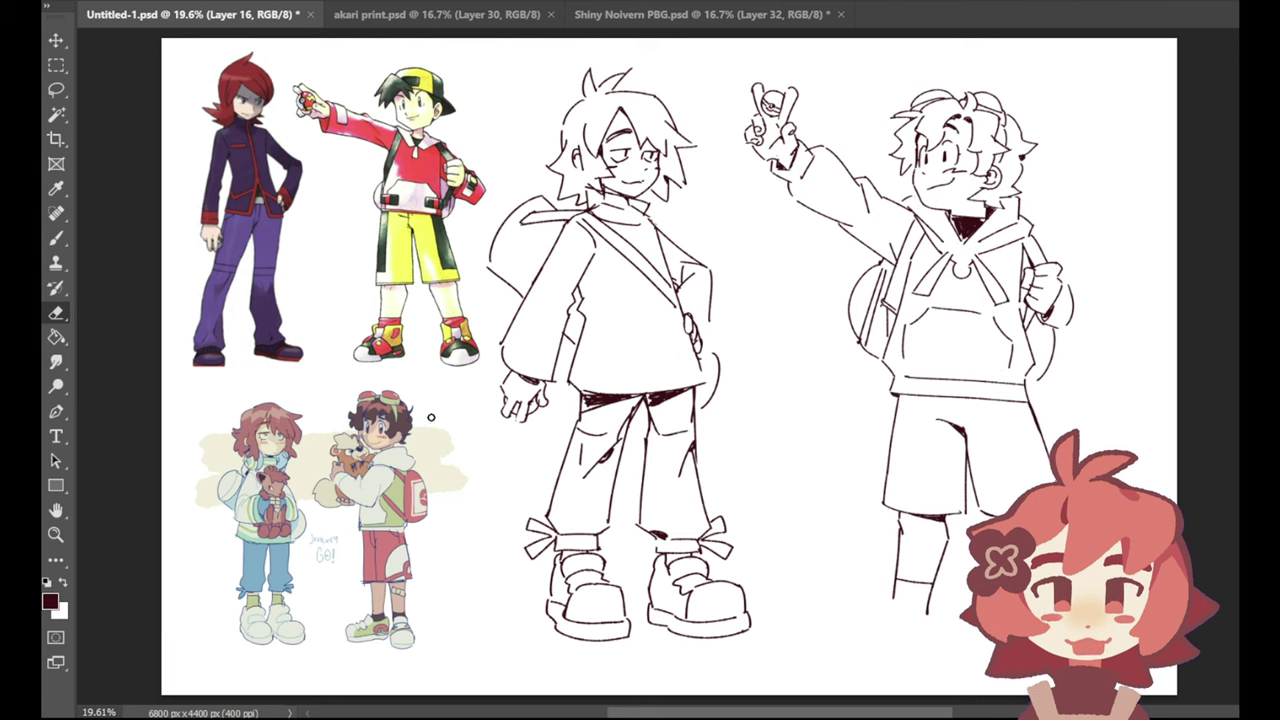
Step: Draw the upper outline of the hoodie boy's left-hand shoe, from the pointed tongue down to the rounded toe
left_click(56, 237)
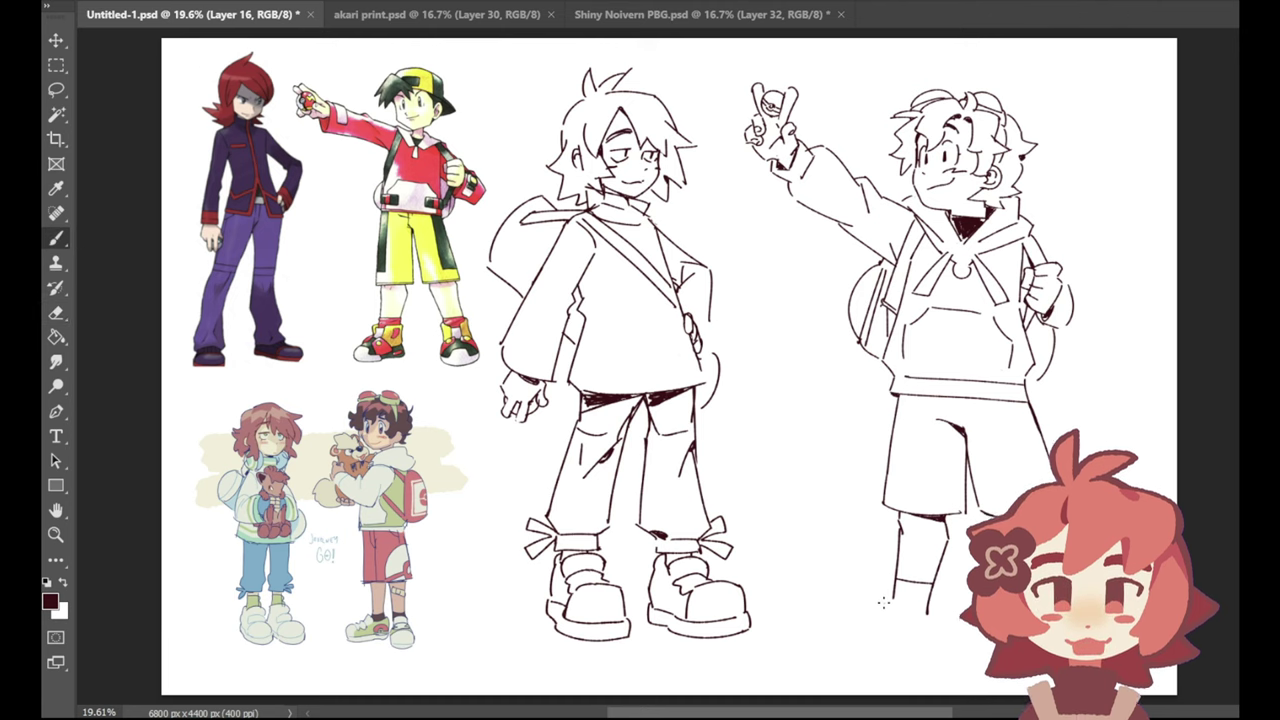
mouse_move(876, 597)
left_mouse_down()
mouse_move(910, 611)
mouse_move(878, 604)
mouse_move(868, 618)
left_mouse_up()
key("ctrl+z")
key("ctrl+z")
key("ctrl+z")
key("ctrl+z")
key("ctrl+z")
key("ctrl+z")
key("ctrl+z")
key("ctrl+z")
key("ctrl+z")
key("ctrl+z")
mouse_move(820, 636)
left_mouse_down()
mouse_move(851, 619)
mouse_move(844, 635)
mouse_move(864, 612)
mouse_move(864, 628)
mouse_move(851, 625)
mouse_move(882, 614)
left_mouse_up()
key("ctrl+z")
key("ctrl+z")
key("ctrl+z")
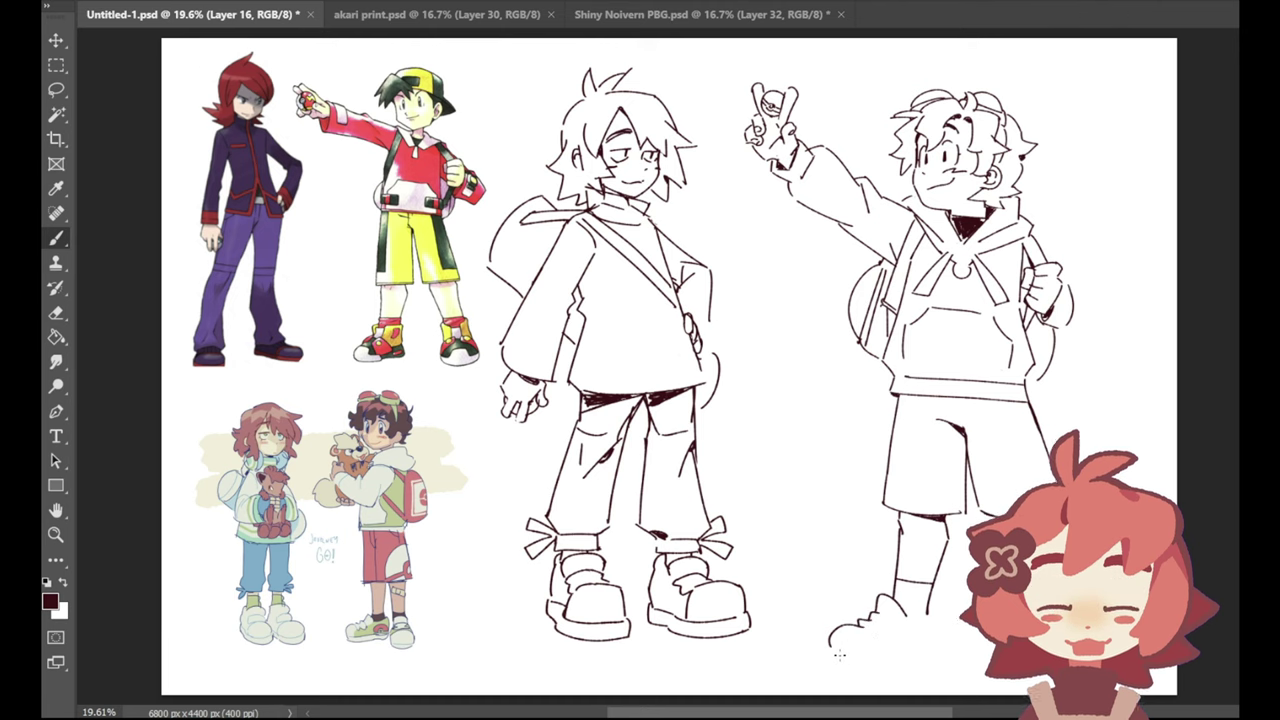
Step: Draw the sole, heel and toe-cap details of the hoodie boy's left-hand shoe
key("ctrl+z")
left_click_drag(832, 653, 883, 660)
key("ctrl+z")
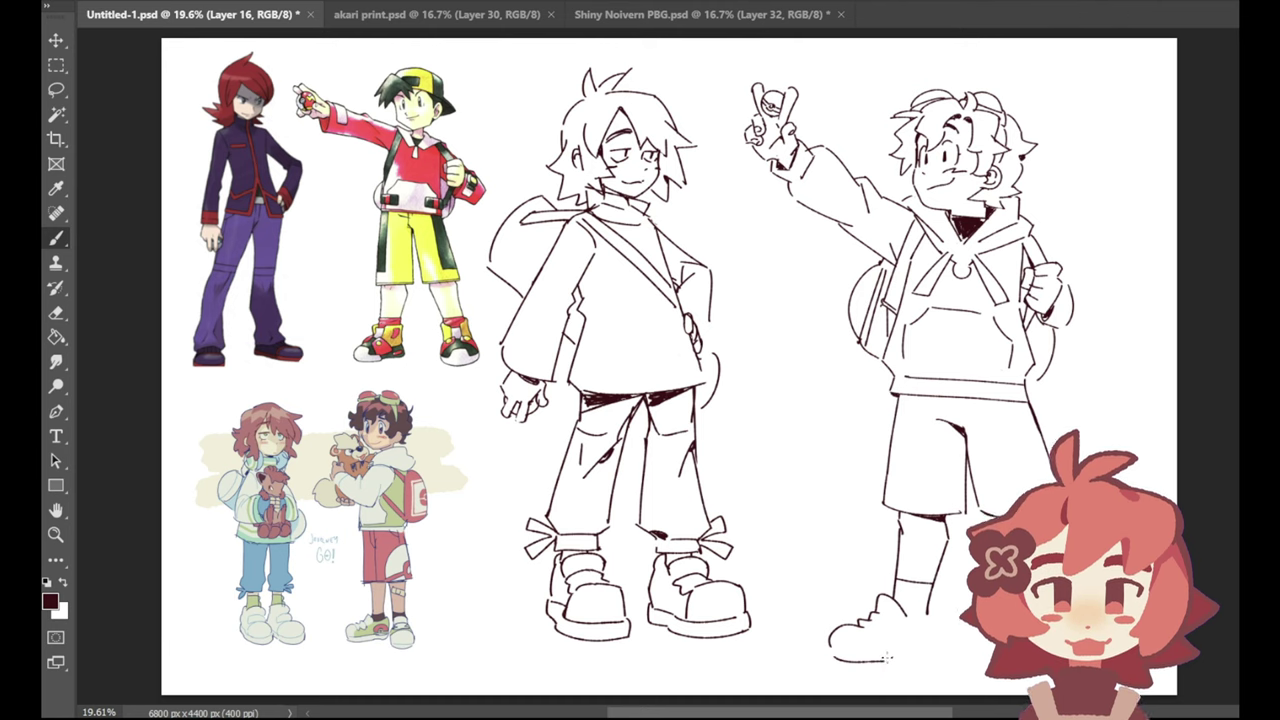
key("ctrl+z")
left_click_drag(884, 662, 928, 658)
key("ctrl+z")
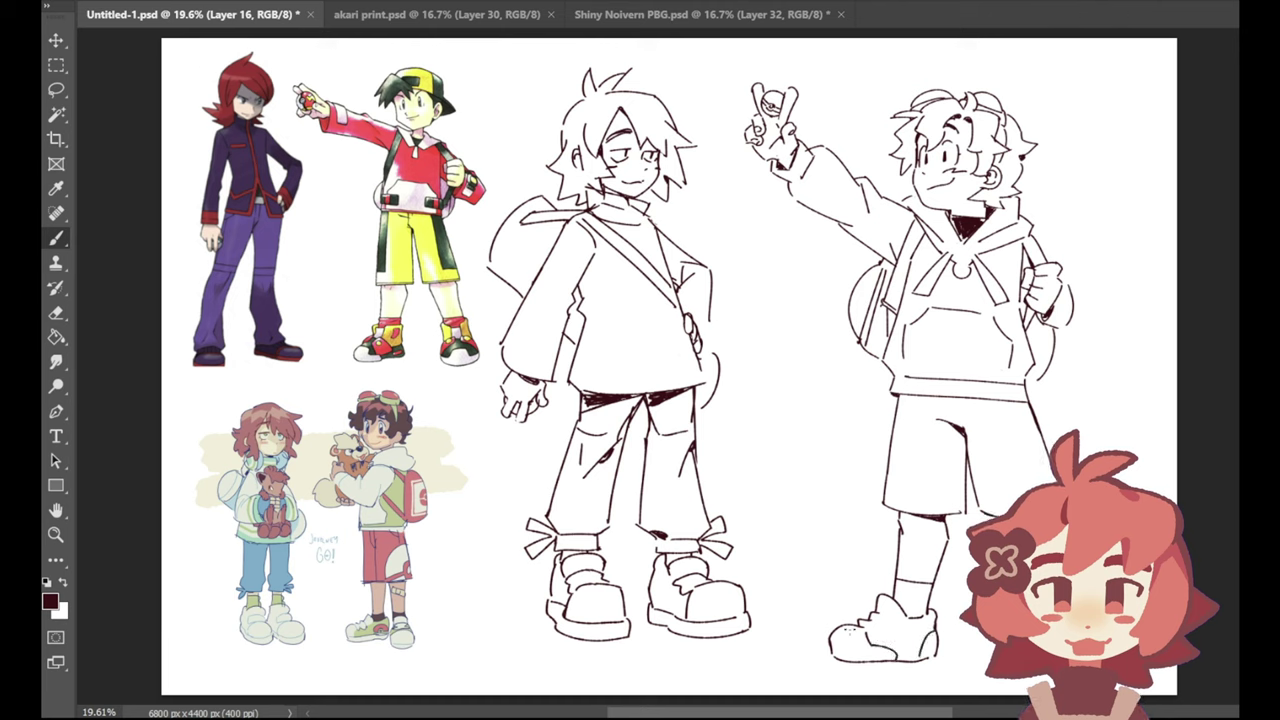
key("ctrl+z")
mouse_move(866, 628)
left_mouse_down()
mouse_move(888, 652)
mouse_move(876, 623)
mouse_move(886, 615)
left_mouse_up()
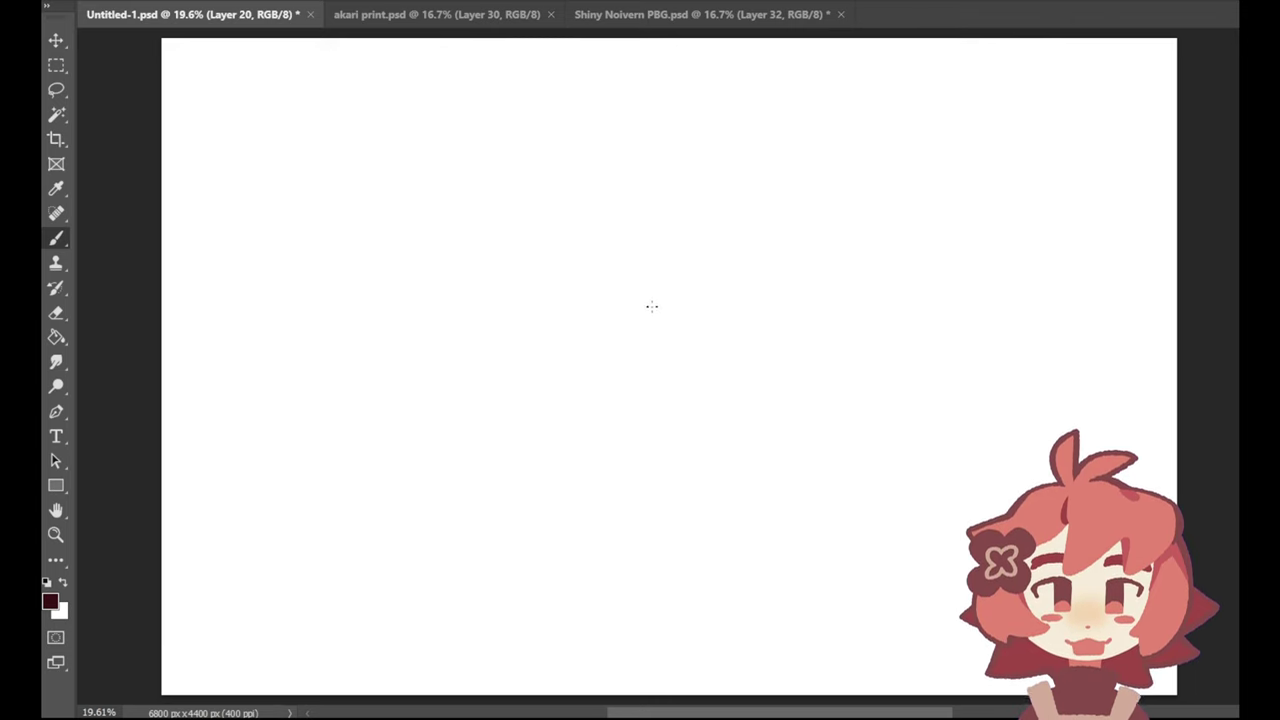
Step: On the blank Layer 20 canvas, draw a small creature's two long pointed ears with dark inner shapes
mouse_move(652, 306)
left_mouse_down()
mouse_move(634, 325)
mouse_move(636, 314)
mouse_move(699, 346)
mouse_move(676, 300)
mouse_move(697, 272)
left_mouse_up()
key("ctrl+z")
key("ctrl+z")
key("ctrl+z")
key("ctrl+z")
mouse_move(655, 314)
left_mouse_down()
mouse_move(680, 305)
mouse_move(699, 265)
mouse_move(688, 312)
mouse_move(698, 284)
left_mouse_up()
Step: Draw the long-eared creature's round face with a hair tuft, oval eyes, small mouth and pointed cheek
mouse_move(633, 295)
left_mouse_down()
mouse_move(658, 344)
mouse_move(687, 336)
mouse_move(678, 345)
left_mouse_up()
key("ctrl+z")
key("ctrl+z")
key("ctrl+z")
left_click_drag(677, 323, 682, 334)
key("ctrl+z")
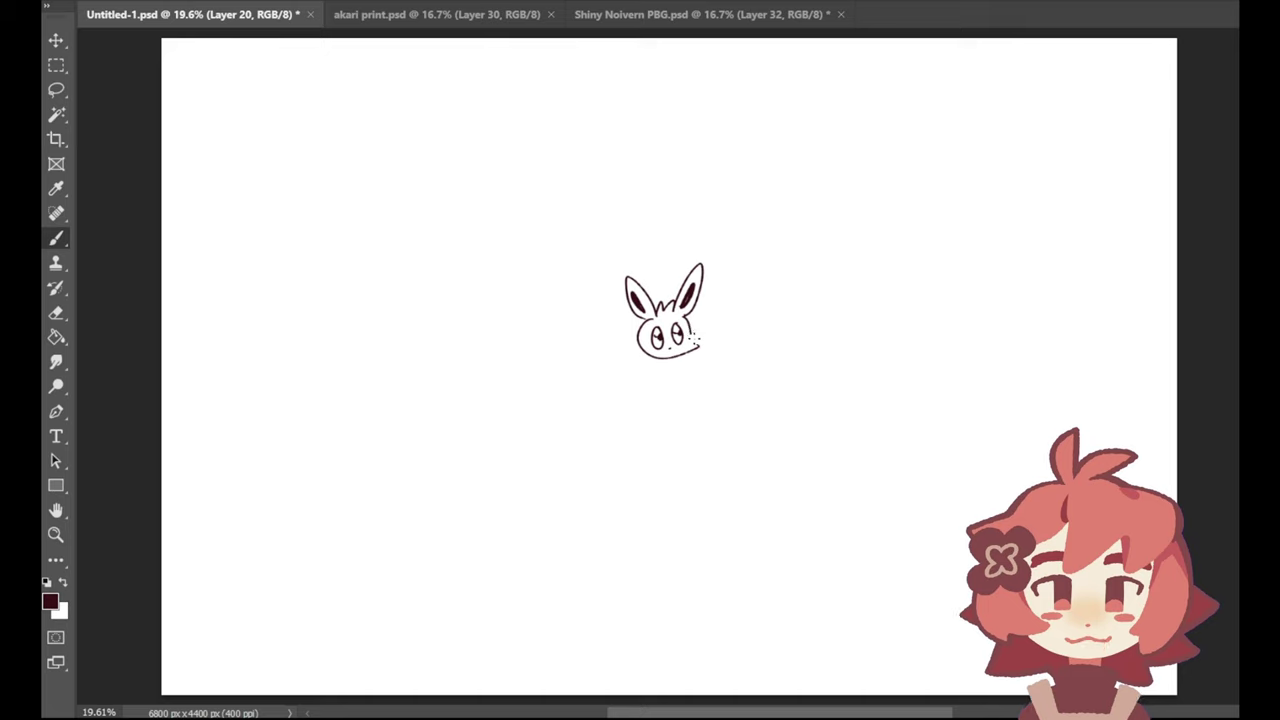
left_click_drag(694, 338, 675, 351)
key("ctrl+z")
Step: Draw a fox-like creature's head beside it with curly hair, pointed dark-filled ears, a snout and eyes
mouse_move(766, 308)
left_mouse_down()
mouse_move(735, 316)
mouse_move(763, 296)
mouse_move(764, 311)
mouse_move(744, 309)
mouse_move(771, 300)
mouse_move(755, 316)
mouse_move(768, 322)
mouse_move(779, 288)
mouse_move(826, 315)
mouse_move(792, 316)
mouse_move(800, 331)
mouse_move(756, 284)
left_mouse_up()
mouse_move(790, 334)
left_mouse_down()
mouse_move(814, 316)
mouse_move(736, 334)
mouse_move(737, 355)
left_mouse_up()
key("ctrl+z")
key("ctrl+z")
left_click_drag(728, 333, 754, 334)
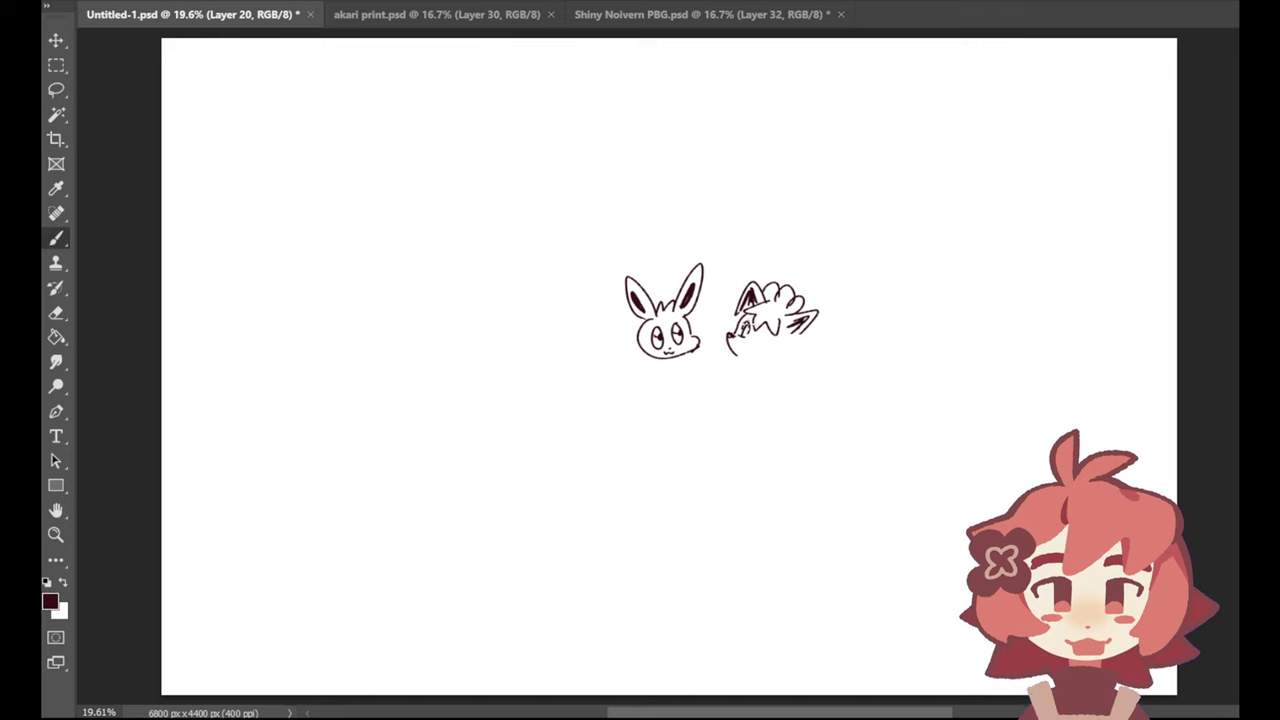
key("ctrl+z")
mouse_move(763, 342)
left_mouse_down()
mouse_move(775, 334)
mouse_move(777, 353)
mouse_move(778, 339)
left_mouse_up()
key("ctrl+z")
left_click_drag(730, 350, 786, 356)
Step: Draw a duck-like bird's head with a two-part crest and large eyes beside the curly-haired fox
mouse_move(843, 272)
left_mouse_down()
mouse_move(846, 304)
mouse_move(891, 277)
mouse_move(876, 297)
left_mouse_up()
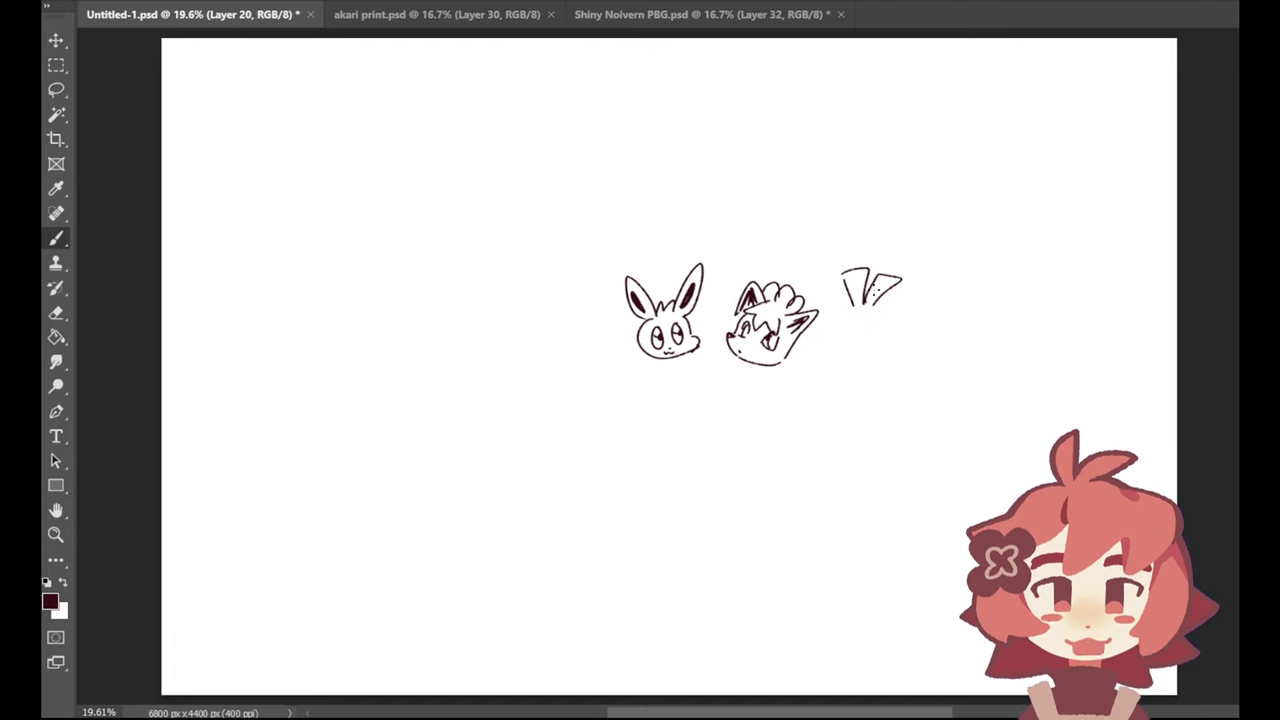
key("ctrl+z")
key("ctrl+z")
key("ctrl+z")
mouse_move(845, 306)
left_mouse_down()
mouse_move(876, 290)
mouse_move(854, 308)
mouse_move(876, 332)
mouse_move(841, 308)
mouse_move(828, 343)
mouse_move(874, 312)
mouse_move(847, 339)
left_mouse_up()
left_click(858, 318)
key("ctrl+z")
key("ctrl+z")
key("ctrl+z")
key("ctrl+z")
key("ctrl+z")
key("ctrl+z")
key("ctrl+z")
key("ctrl+z")
key("ctrl+z")
Step: Draw the duck-like bird's long upper bill and its open lower beak
mouse_move(848, 336)
left_mouse_down()
mouse_move(872, 348)
mouse_move(876, 335)
mouse_move(848, 361)
mouse_move(898, 347)
left_mouse_up()
key("ctrl+z")
key("ctrl+z")
key("ctrl+z")
key("ctrl+z")
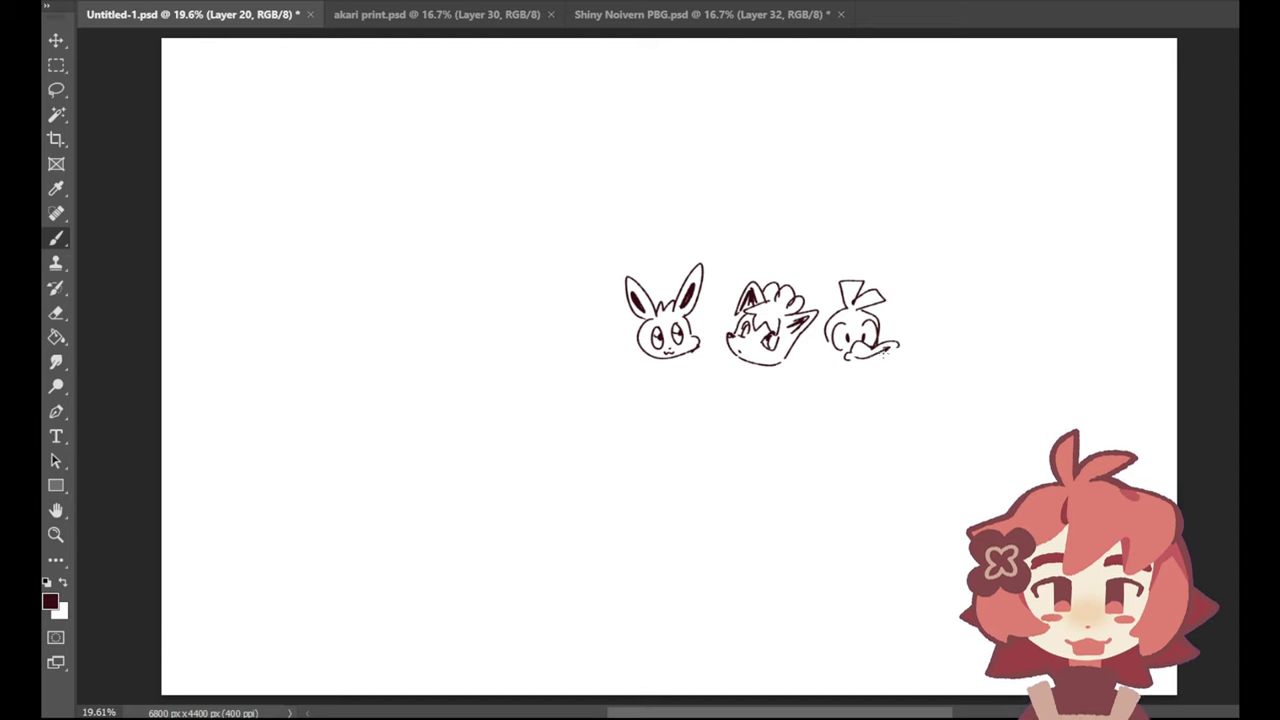
key("ctrl+z")
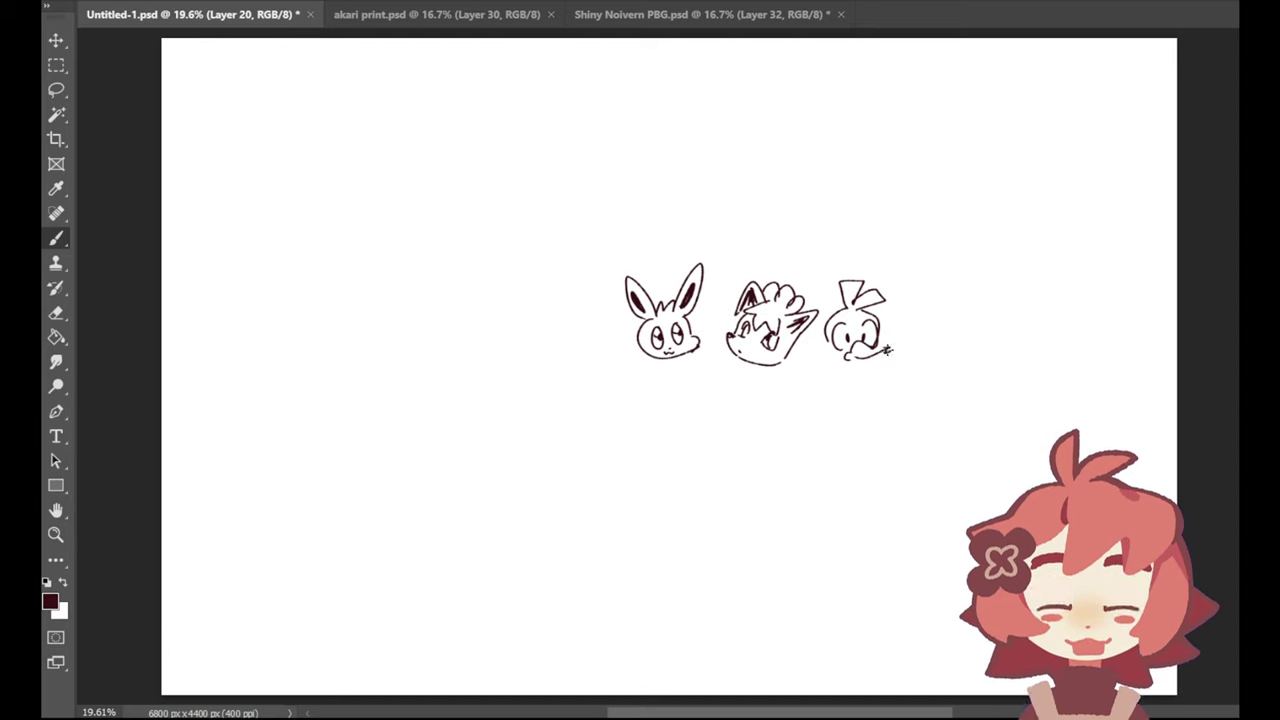
mouse_move(874, 344)
left_mouse_down()
mouse_move(900, 350)
mouse_move(868, 360)
mouse_move(865, 377)
left_mouse_up()
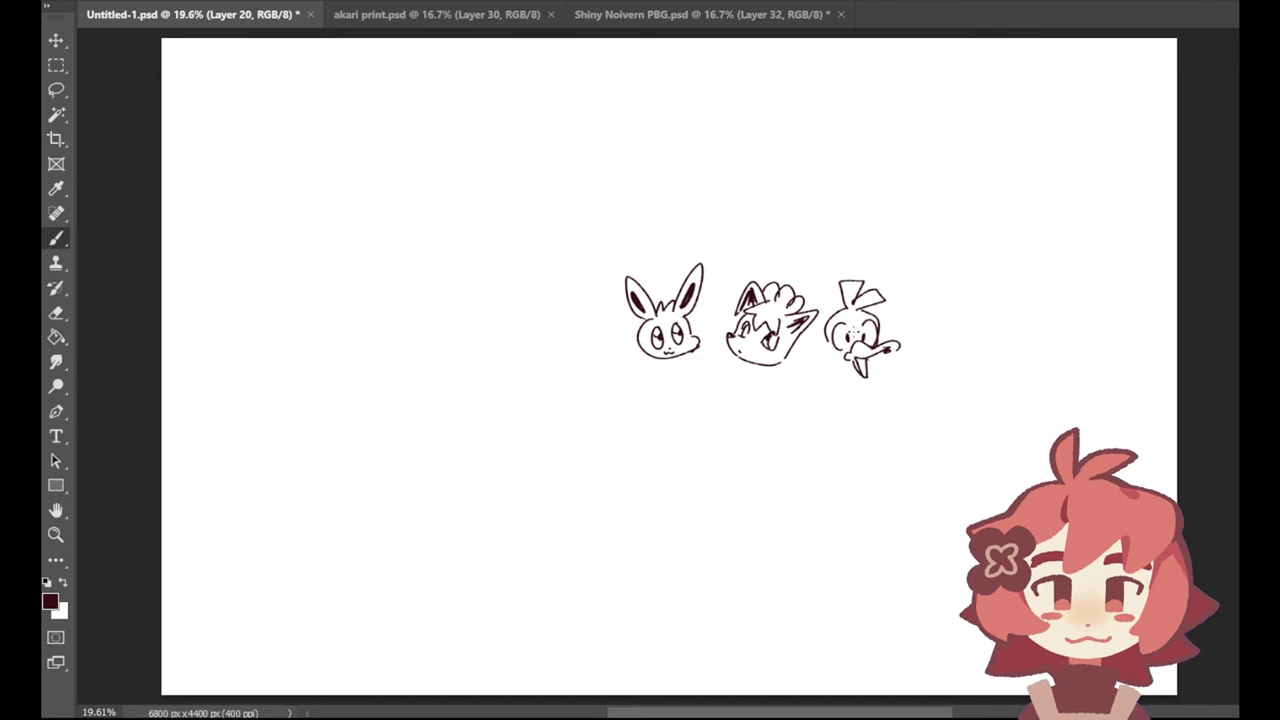
Step: Add angry eyebrows, a cheek and neck lines to the duck-like bird, plus a leafy stalk beside its bill
mouse_move(836, 312)
left_mouse_down()
mouse_move(854, 332)
mouse_move(878, 314)
left_mouse_up()
left_click_drag(826, 348, 851, 362)
key("ctrl+z")
mouse_move(922, 332)
left_mouse_down()
mouse_move(884, 369)
mouse_move(916, 350)
mouse_move(940, 368)
mouse_move(883, 369)
mouse_move(900, 357)
mouse_move(833, 381)
mouse_move(903, 378)
left_mouse_up()
key("ctrl+z")
key("ctrl+z")
key("ctrl+z")
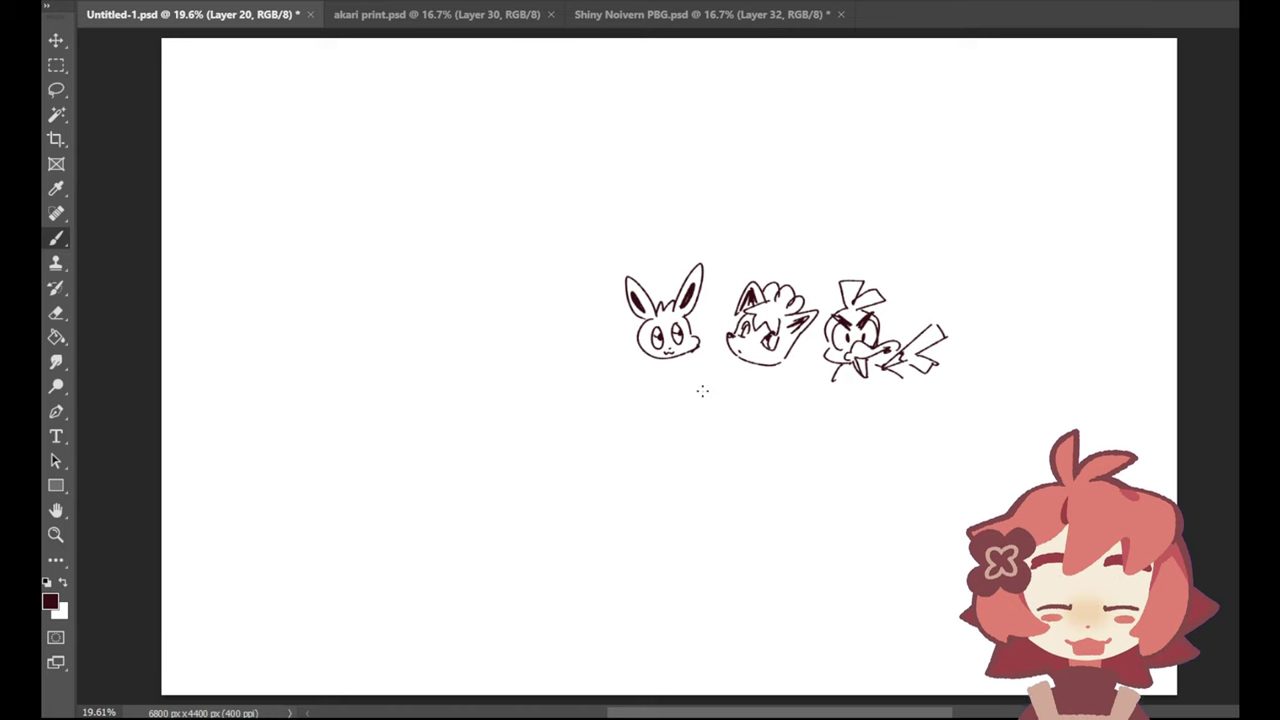
Step: Draw a dog-like creature's beret-shaped cap with a stem, half-closed eye and muzzle below the long-eared head
mouse_move(677, 403)
left_mouse_down()
mouse_move(685, 425)
mouse_move(706, 429)
mouse_move(656, 386)
mouse_move(683, 405)
left_mouse_up()
key("ctrl+z")
key("ctrl+z")
key("ctrl+z")
mouse_move(674, 402)
left_mouse_down()
mouse_move(685, 386)
mouse_move(686, 398)
left_mouse_up()
mouse_move(656, 440)
left_mouse_down()
mouse_move(652, 481)
mouse_move(663, 446)
mouse_move(658, 477)
mouse_move(665, 447)
mouse_move(692, 430)
mouse_move(682, 451)
mouse_move(728, 445)
left_mouse_up()
key("ctrl+z")
key("ctrl+z")
key("ctrl+z")
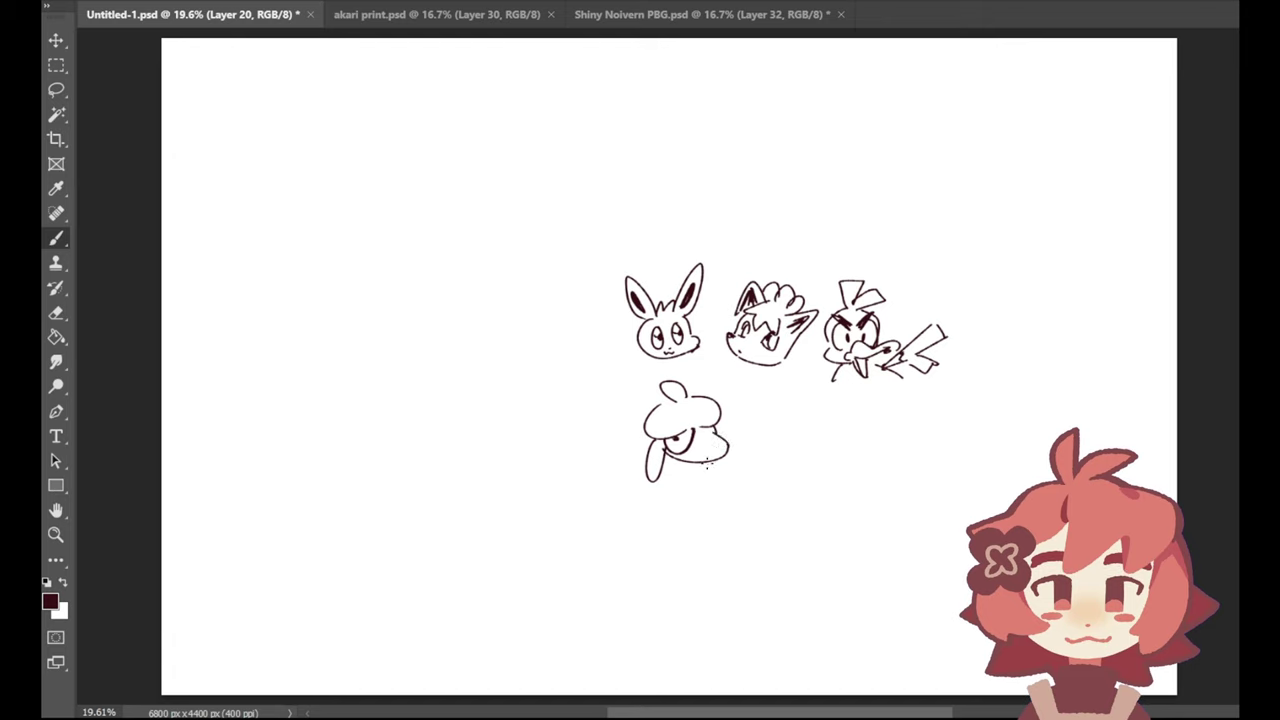
Step: Add dark-filled drooping ears and a nose to the beret-wearing dog, then draw its brush-shaped tail tip
key("ctrl+z")
mouse_move(707, 463)
left_mouse_down()
mouse_move(721, 460)
mouse_move(656, 450)
mouse_move(663, 458)
left_mouse_up()
mouse_move(658, 445)
left_mouse_down()
mouse_move(655, 472)
mouse_move(696, 466)
mouse_move(717, 434)
mouse_move(716, 480)
mouse_move(704, 482)
mouse_move(718, 458)
mouse_move(711, 475)
mouse_move(766, 426)
mouse_move(778, 462)
mouse_move(744, 470)
left_mouse_up()
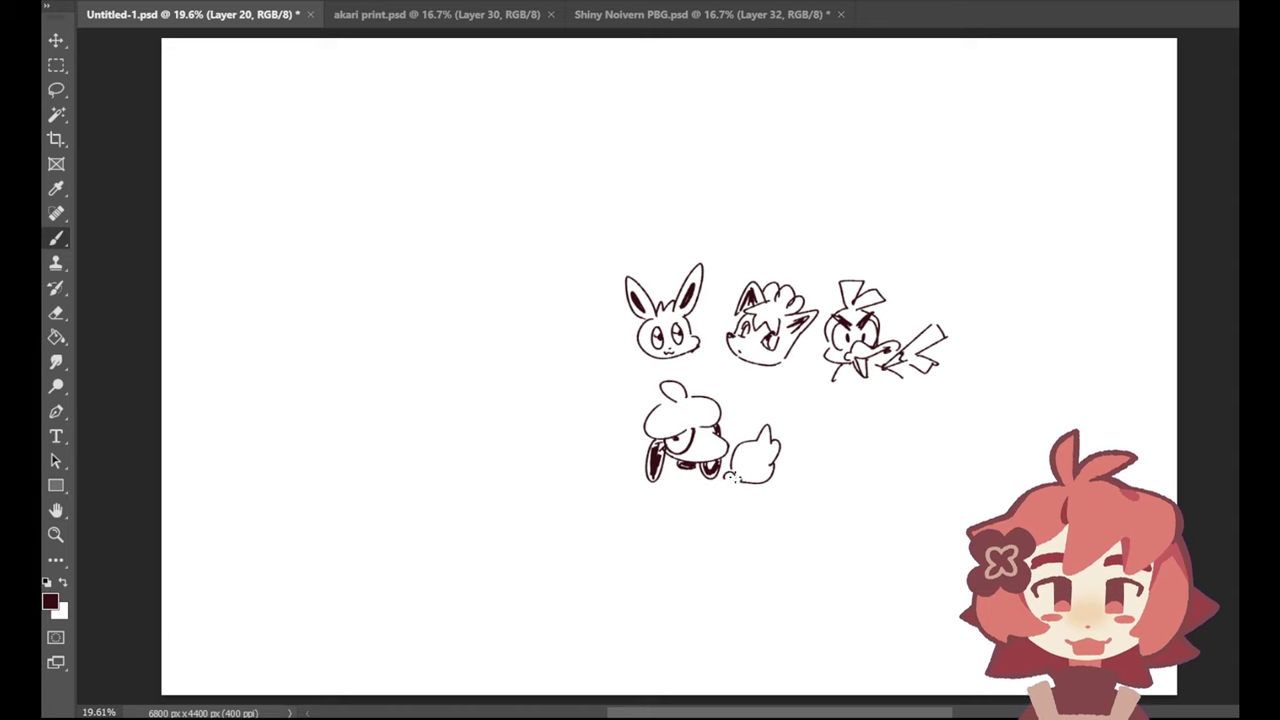
left_click_drag(744, 483, 728, 482)
key("ctrl+z")
key("ctrl+z")
Step: Draw a small creature's rounded head with a pointed back and facial marks to the right of the tail
mouse_move(829, 416)
left_mouse_down()
mouse_move(800, 440)
mouse_move(822, 470)
mouse_move(860, 425)
mouse_move(878, 440)
mouse_move(878, 466)
mouse_move(865, 469)
mouse_move(878, 432)
mouse_move(855, 465)
left_mouse_up()
key("ctrl+z")
key("ctrl+z")
key("ctrl+z")
key("ctrl+z")
key("ctrl+z")
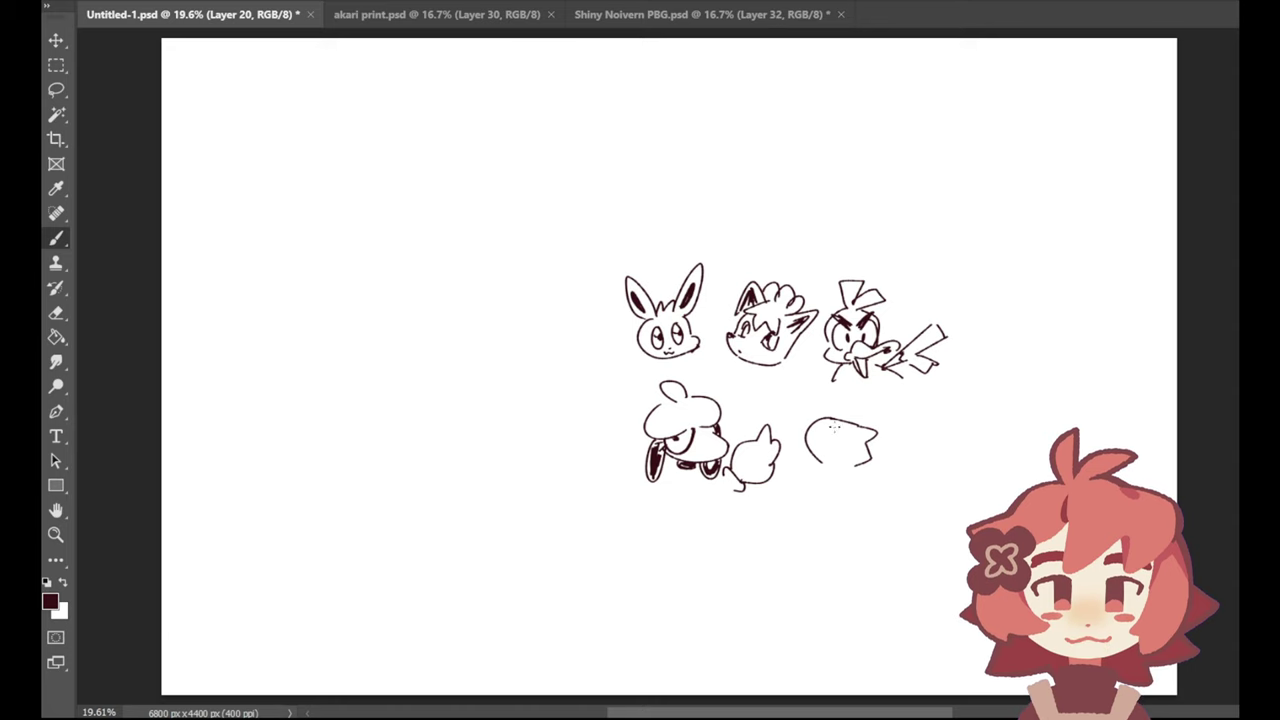
left_click_drag(834, 425, 849, 437)
Step: Draw the small creature's round body with stubby hands, feet and rounded wings
mouse_move(834, 464)
left_mouse_down()
mouse_move(849, 479)
mouse_move(889, 461)
mouse_move(882, 483)
mouse_move(914, 487)
mouse_move(819, 497)
mouse_move(841, 489)
mouse_move(828, 498)
mouse_move(850, 520)
left_mouse_up()
mouse_move(834, 508)
left_mouse_down()
mouse_move(820, 514)
mouse_move(842, 532)
mouse_move(861, 522)
left_mouse_up()
mouse_move(867, 506)
left_mouse_down()
mouse_move(878, 534)
mouse_move(880, 510)
left_mouse_up()
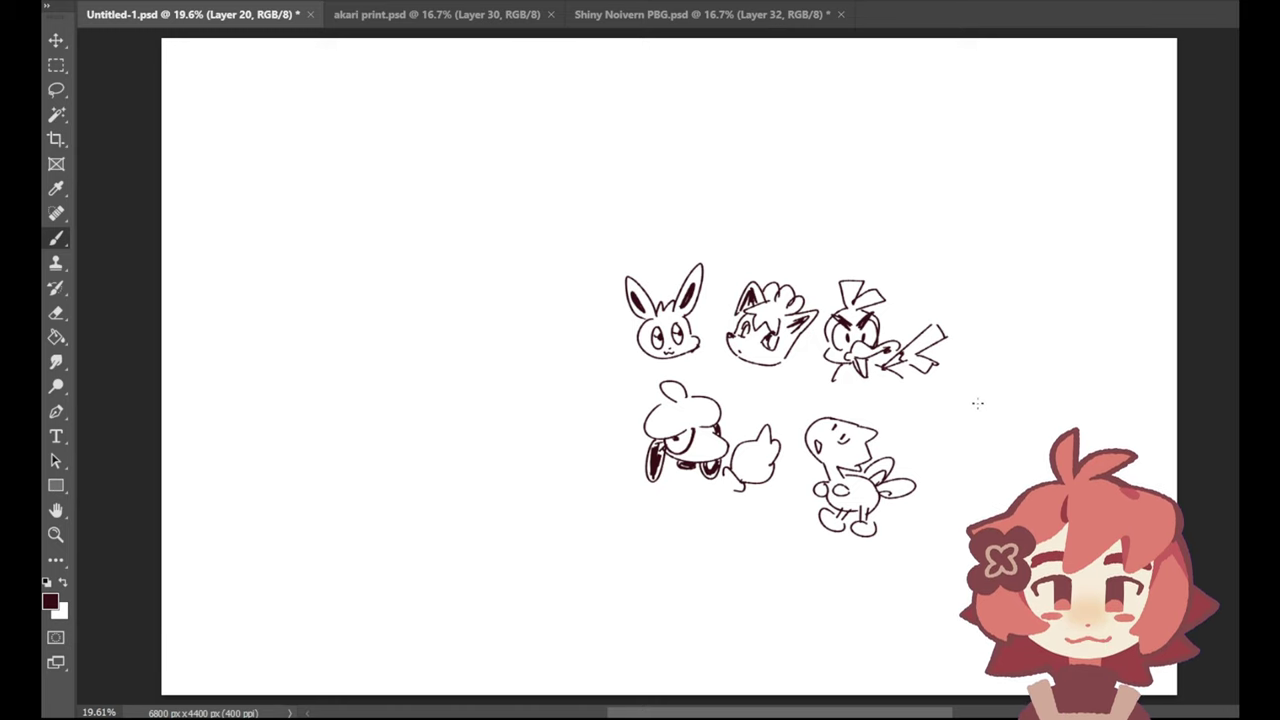
Step: Draw the rounded snout and forehead outline of a dragon to the right of the small winged creature
mouse_move(994, 385)
left_mouse_down()
mouse_move(950, 421)
mouse_move(977, 452)
left_mouse_up()
left_click_drag(976, 408, 988, 425)
key("ctrl+z")
key("ctrl+z")
key("ctrl+z")
mouse_move(1000, 386)
left_mouse_down()
mouse_move(964, 394)
mouse_move(978, 448)
left_mouse_up()
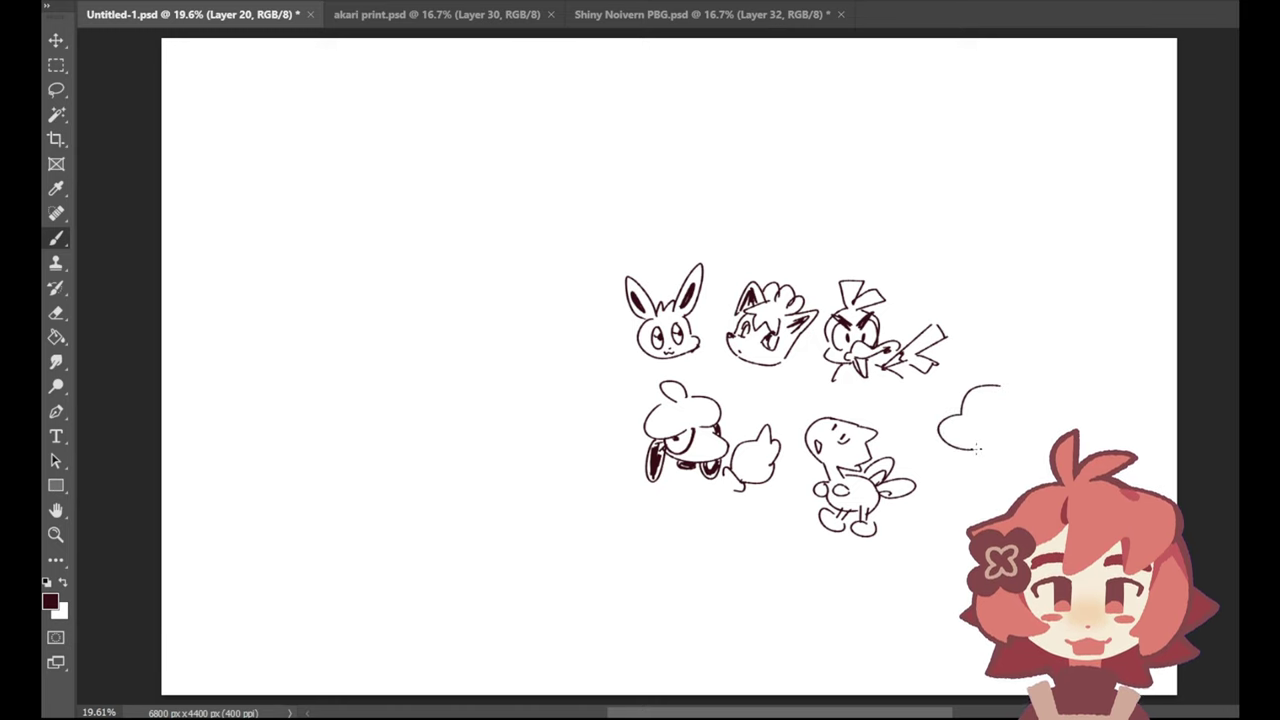
Step: Add the dragon's closed eye, small horn and two curling antennae
mouse_move(948, 408)
left_mouse_down()
mouse_move(1003, 412)
mouse_move(991, 364)
mouse_move(1005, 384)
mouse_move(1068, 381)
left_mouse_up()
key("ctrl+z")
key("ctrl+z")
key("ctrl+z")
left_click_drag(971, 383, 981, 345)
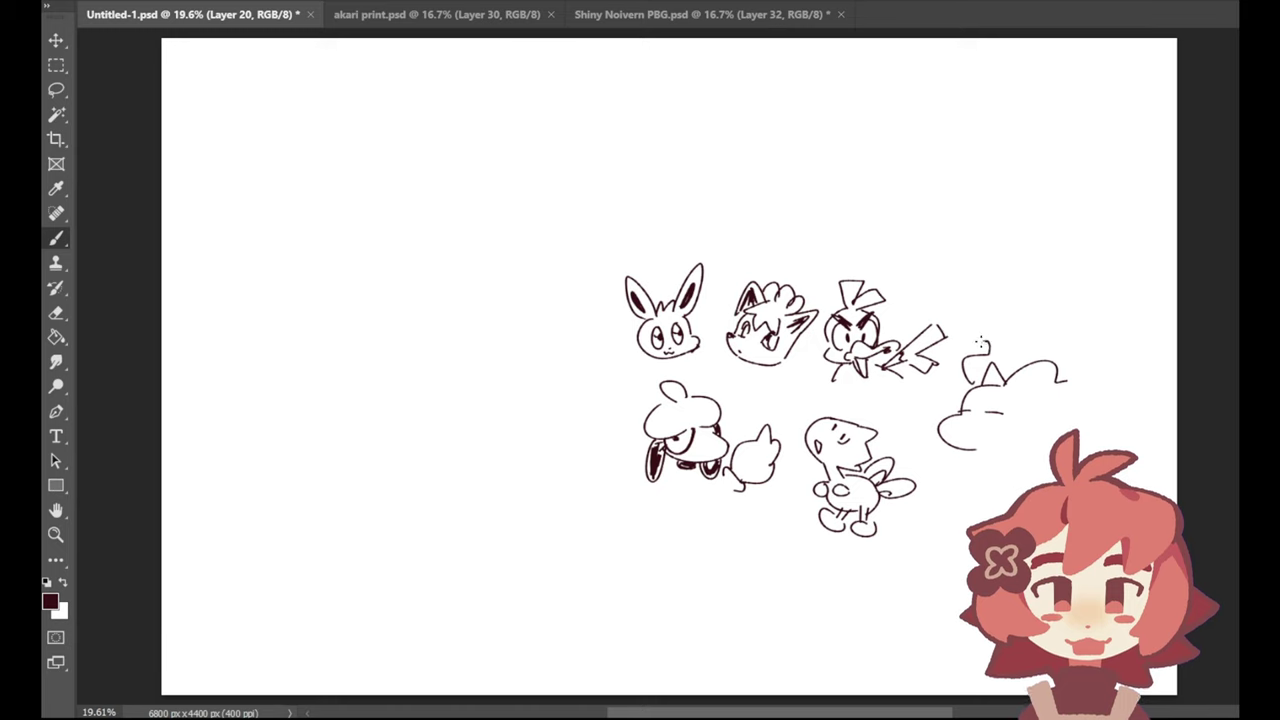
left_click_drag(1070, 378, 1064, 374)
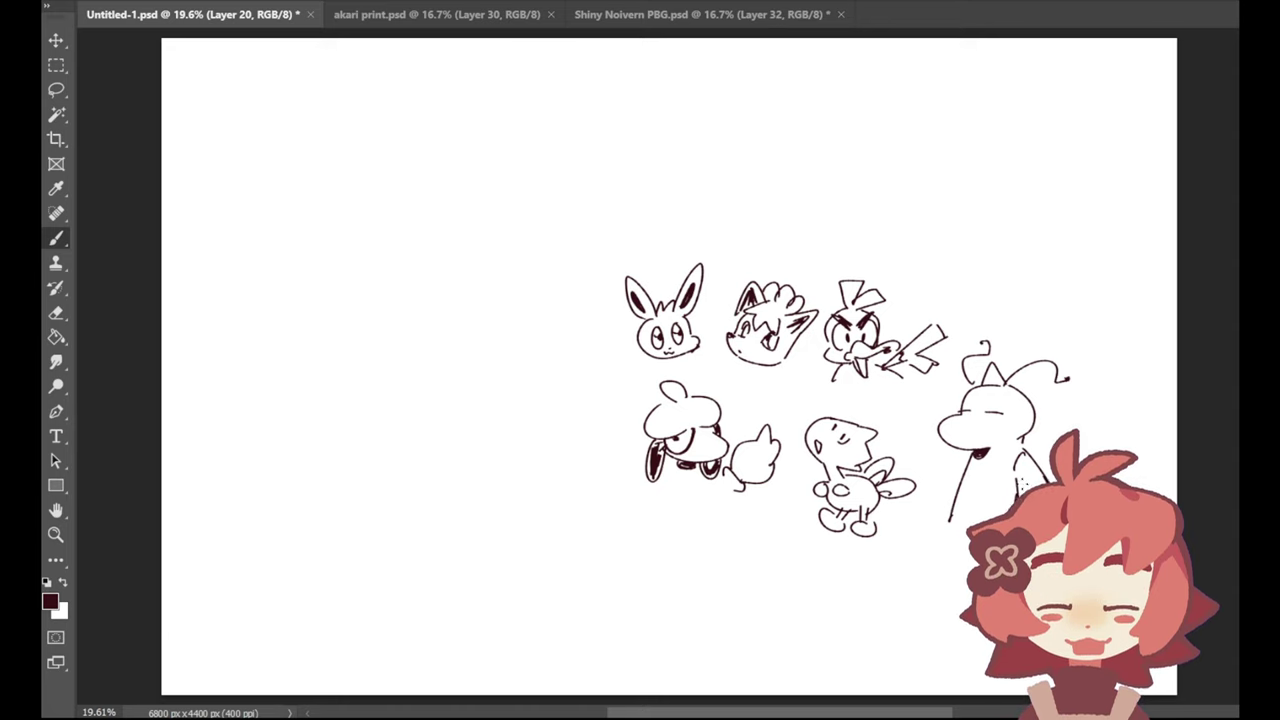
Step: Draw the dragon's arm and small wing beside its striped belly
left_click_drag(957, 470, 936, 513)
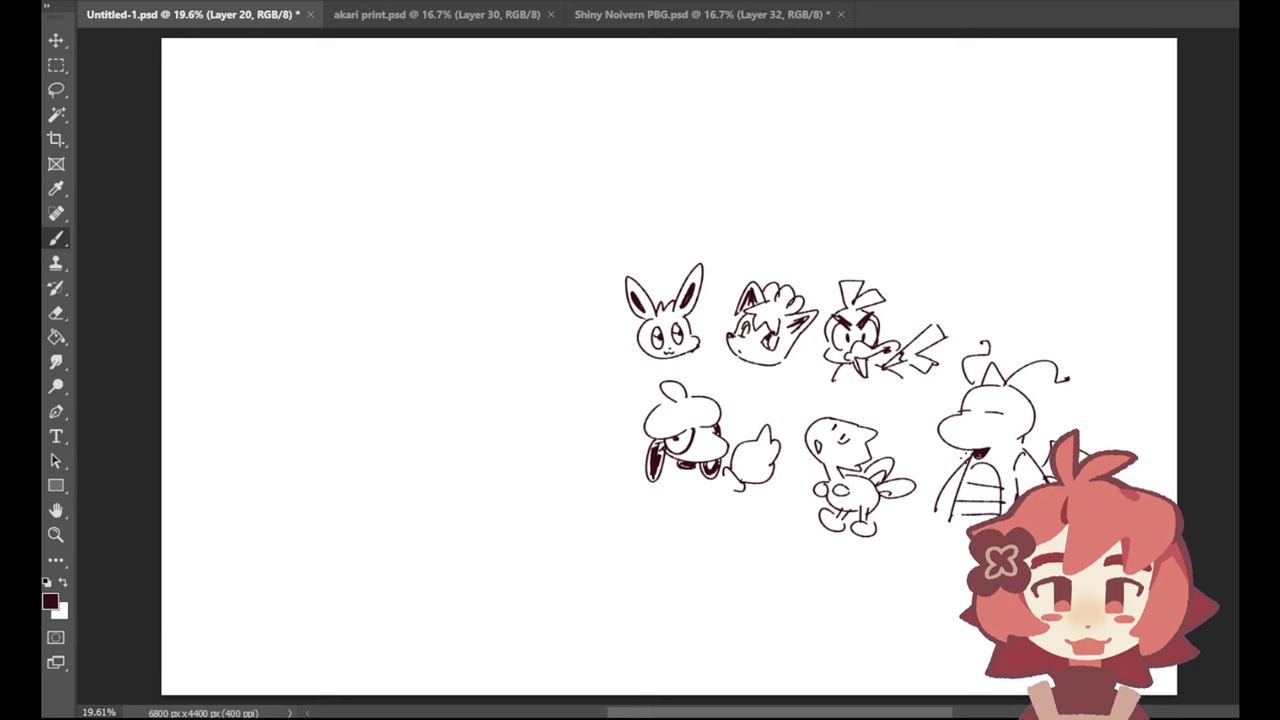
mouse_move(959, 457)
left_mouse_down()
mouse_move(913, 470)
mouse_move(949, 477)
mouse_move(913, 467)
mouse_move(957, 475)
left_mouse_up()
key("ctrl+z")
key("ctrl+z")
left_click_drag(270, 198, 247, 276)
left_click_drag(332, 201, 322, 271)
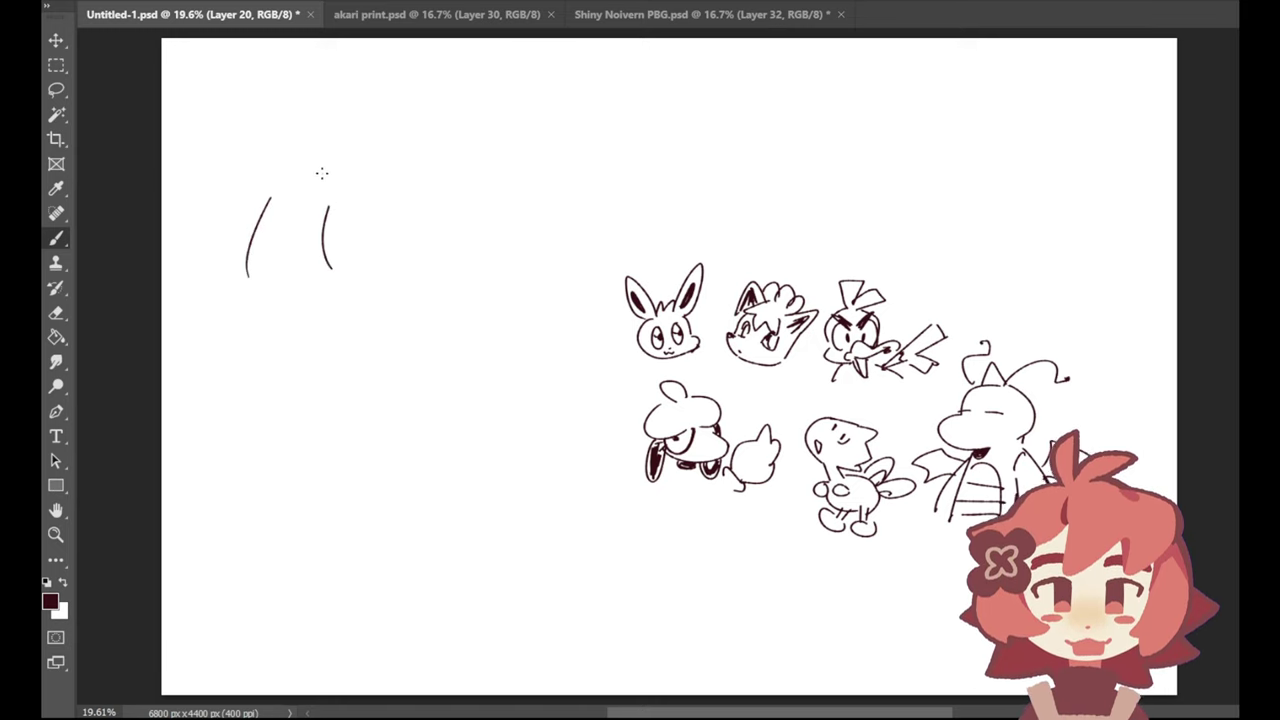
key("ctrl+z")
key("ctrl+z")
Step: Draw a new creature's arched back, chest line and pointed snout with a shaded eye in the canvas's empty upper-left area
left_click_drag(311, 183, 235, 276)
mouse_move(343, 290)
left_mouse_down()
mouse_move(331, 205)
mouse_move(382, 211)
mouse_move(367, 196)
left_mouse_up()
key("ctrl+z")
key("ctrl+z")
key("ctrl+z")
key("ctrl+z")
left_click_drag(352, 193, 366, 207)
key("ctrl+z")
key("ctrl+z")
key("ctrl+z")
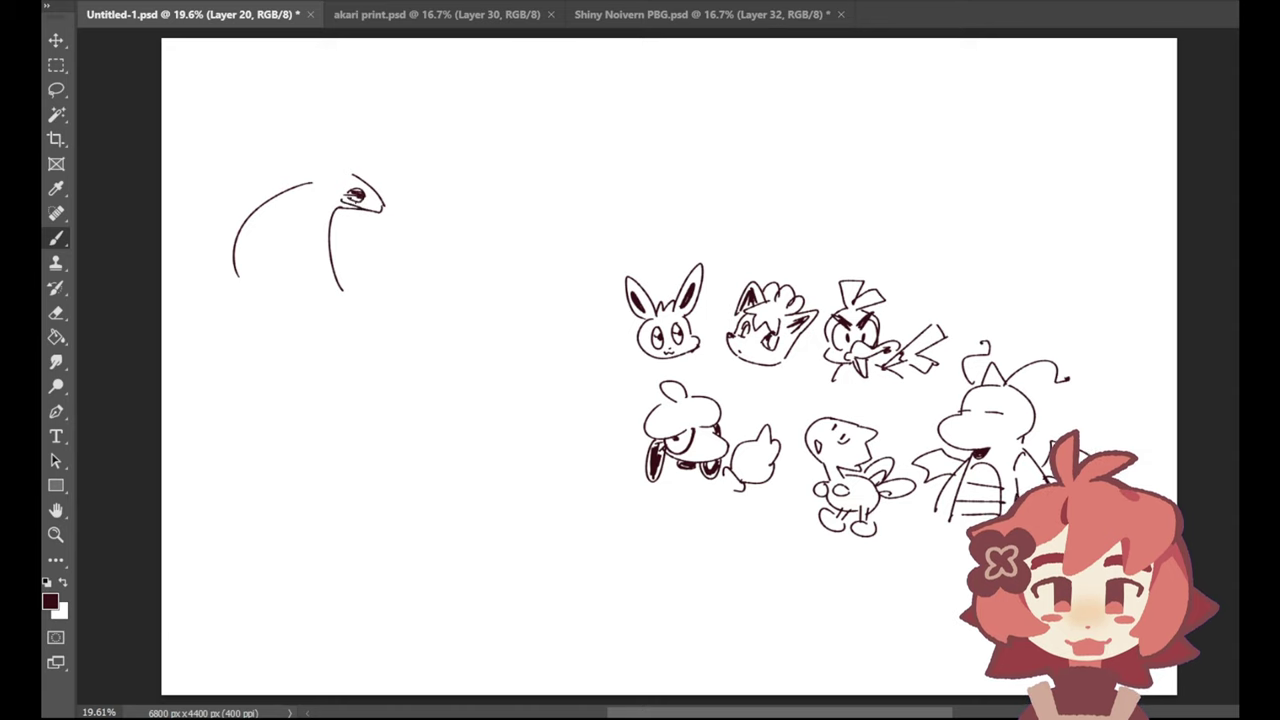
Step: Complete the new creature's head with a forehead line and a small rounded ear behind the eye
key("ctrl+z")
mouse_move(318, 165)
left_mouse_down()
mouse_move(350, 197)
mouse_move(322, 200)
mouse_move(342, 173)
left_mouse_up()
key("ctrl+z")
key("ctrl+z")
left_click_drag(256, 140, 300, 204)
mouse_move(240, 176)
left_mouse_down()
mouse_move(272, 186)
mouse_move(257, 145)
mouse_move(262, 171)
mouse_move(245, 176)
mouse_move(293, 218)
left_mouse_up()
key("ctrl+z")
left_click_drag(249, 129, 288, 166)
left_click_drag(282, 112, 310, 176)
key("ctrl+z")
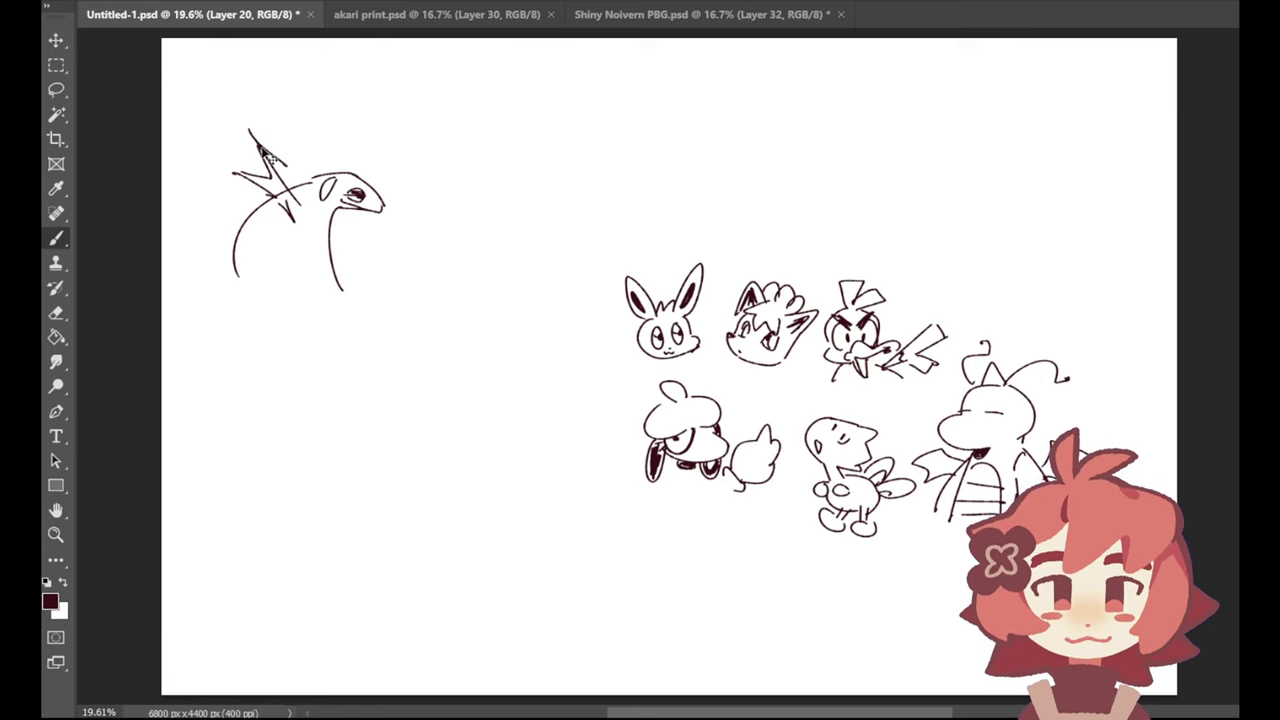
key("ctrl+z")
key("ctrl+z")
key("ctrl+z")
key("ctrl+z")
key("ctrl+z")
Step: Draw curling flames with wispy tips rising from the back of the creature's neck
mouse_move(275, 110)
left_mouse_down()
mouse_move(290, 161)
mouse_move(305, 152)
mouse_move(257, 187)
mouse_move(275, 200)
mouse_move(325, 157)
mouse_move(343, 124)
mouse_move(328, 123)
left_mouse_up()
key("ctrl+z")
key("ctrl+z")
key("ctrl+z")
key("ctrl+z")
key("ctrl+z")
key("ctrl+z")
Step: Draw the creature's shoulder, arms with small paws, and chest markings beneath the head
mouse_move(328, 123)
left_mouse_down()
mouse_move(346, 171)
mouse_move(308, 238)
mouse_move(320, 246)
mouse_move(323, 219)
mouse_move(343, 238)
mouse_move(306, 284)
left_mouse_up()
key("ctrl+z")
key("ctrl+z")
key("ctrl+z")
key("ctrl+z")
mouse_move(264, 239)
left_mouse_down()
mouse_move(297, 277)
mouse_move(280, 272)
mouse_move(288, 228)
mouse_move(290, 254)
mouse_move(270, 246)
mouse_move(298, 275)
mouse_move(260, 238)
mouse_move(303, 283)
mouse_move(303, 264)
mouse_move(353, 273)
left_mouse_up()
key("ctrl+z")
key("ctrl+z")
key("ctrl+z")
key("ctrl+z")
key("ctrl+z")
key("ctrl+z")
key("ctrl+z")
left_click_drag(335, 275, 362, 287)
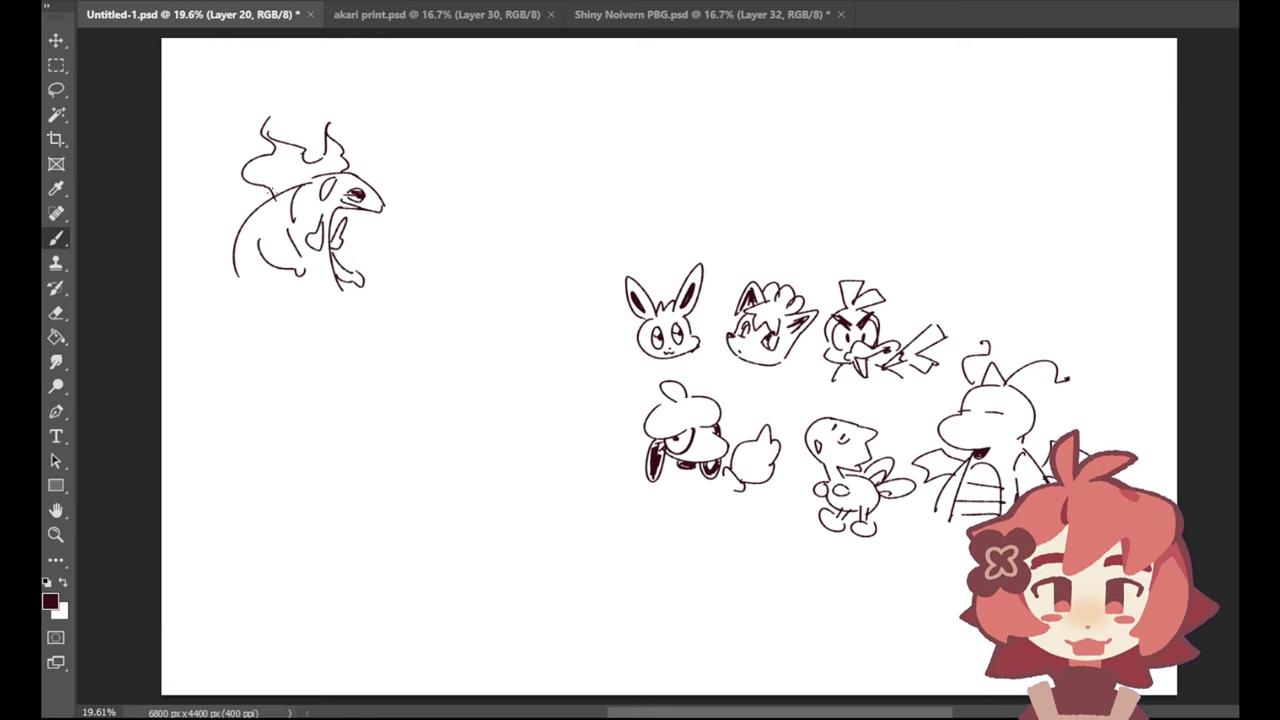
Step: Draw the creature's lower body, legs and feet beneath its arms
key("ctrl+z")
mouse_move(270, 197)
left_mouse_down()
mouse_move(248, 300)
mouse_move(242, 282)
mouse_move(204, 295)
mouse_move(220, 322)
mouse_move(292, 311)
left_mouse_up()
key("ctrl+z")
key("ctrl+z")
key("ctrl+z")
left_click_drag(262, 320, 312, 328)
key("ctrl+z")
key("ctrl+z")
left_click_drag(268, 316, 322, 320)
left_click_drag(298, 313, 326, 320)
key("ctrl+z")
key("ctrl+z")
key("ctrl+z")
left_click_drag(320, 315, 332, 318)
mouse_move(332, 268)
left_mouse_down()
mouse_move(309, 306)
mouse_move(362, 311)
mouse_move(322, 301)
mouse_move(354, 303)
left_mouse_up()
key("ctrl+z")
key("ctrl+z")
left_click_drag(350, 302, 369, 308)
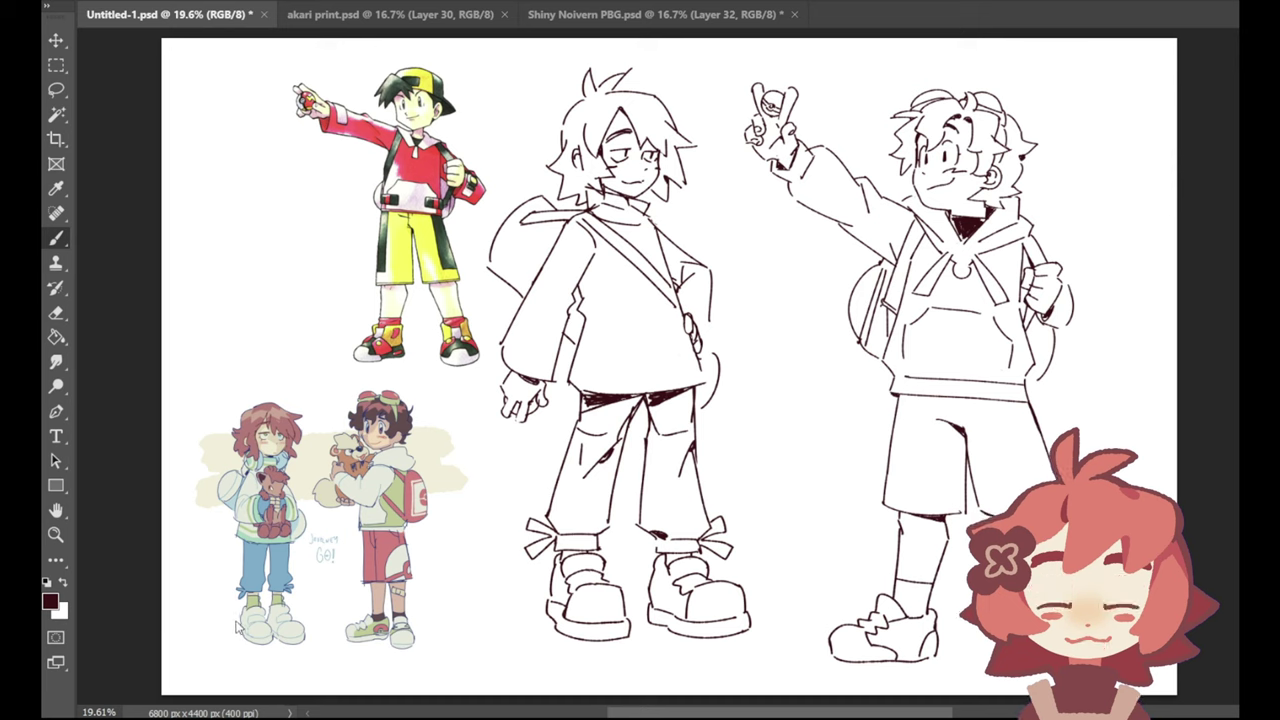
Step: On Layer 18, lasso the turtleneck character and move it slightly down and to the right
left_click(56, 89)
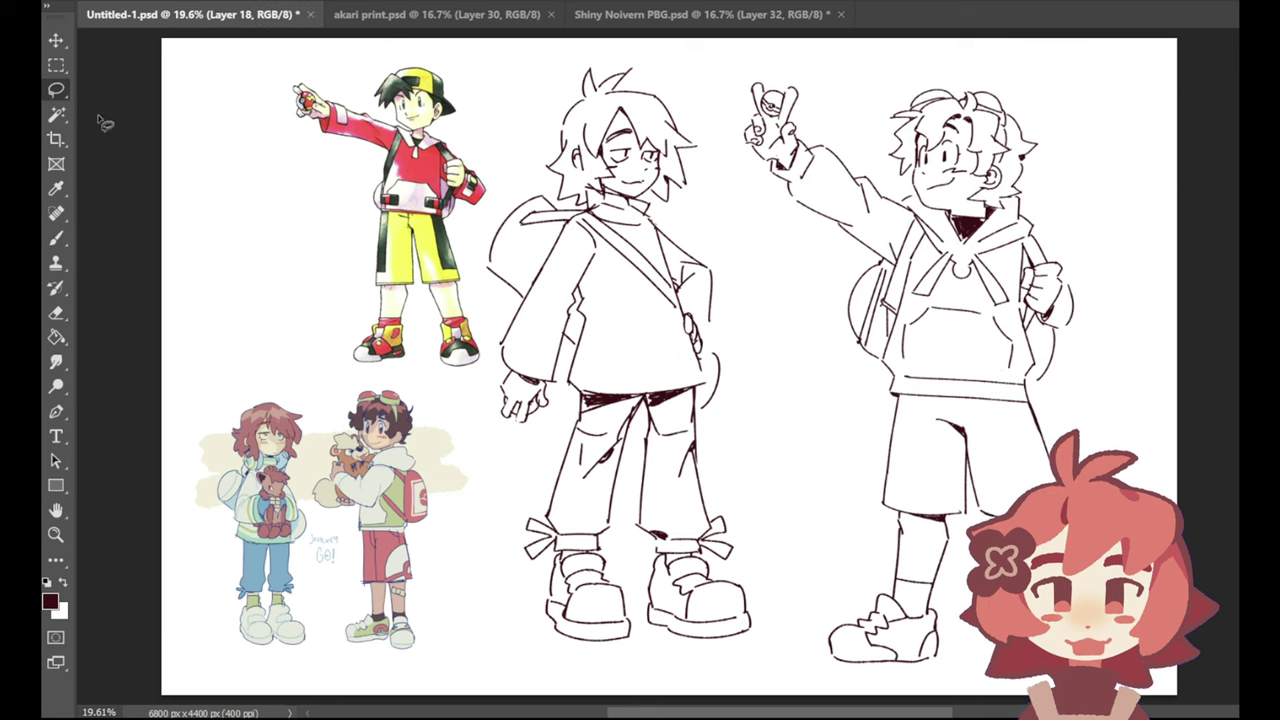
mouse_move(733, 183)
left_mouse_down()
mouse_move(639, 41)
mouse_move(471, 160)
mouse_move(453, 255)
mouse_move(775, 638)
mouse_move(765, 560)
left_mouse_up()
key("v")
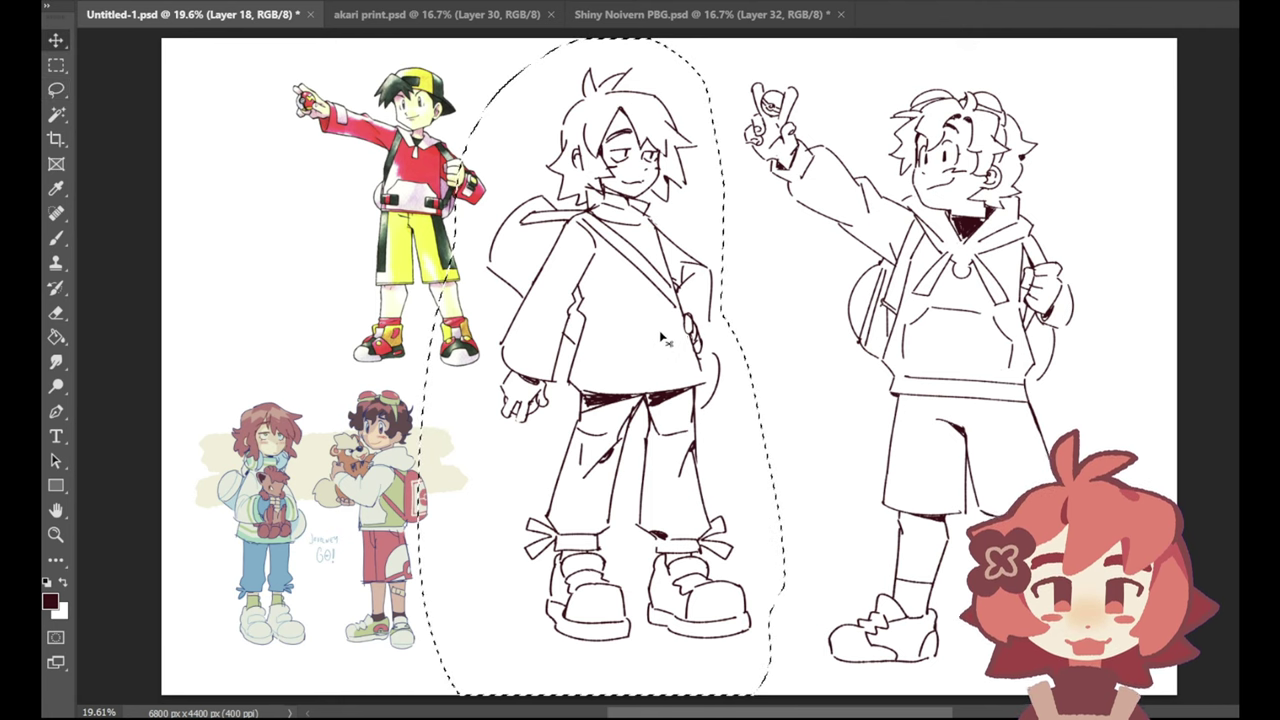
mouse_move(668, 341)
left_mouse_down()
mouse_move(682, 381)
mouse_move(678, 366)
left_mouse_up()
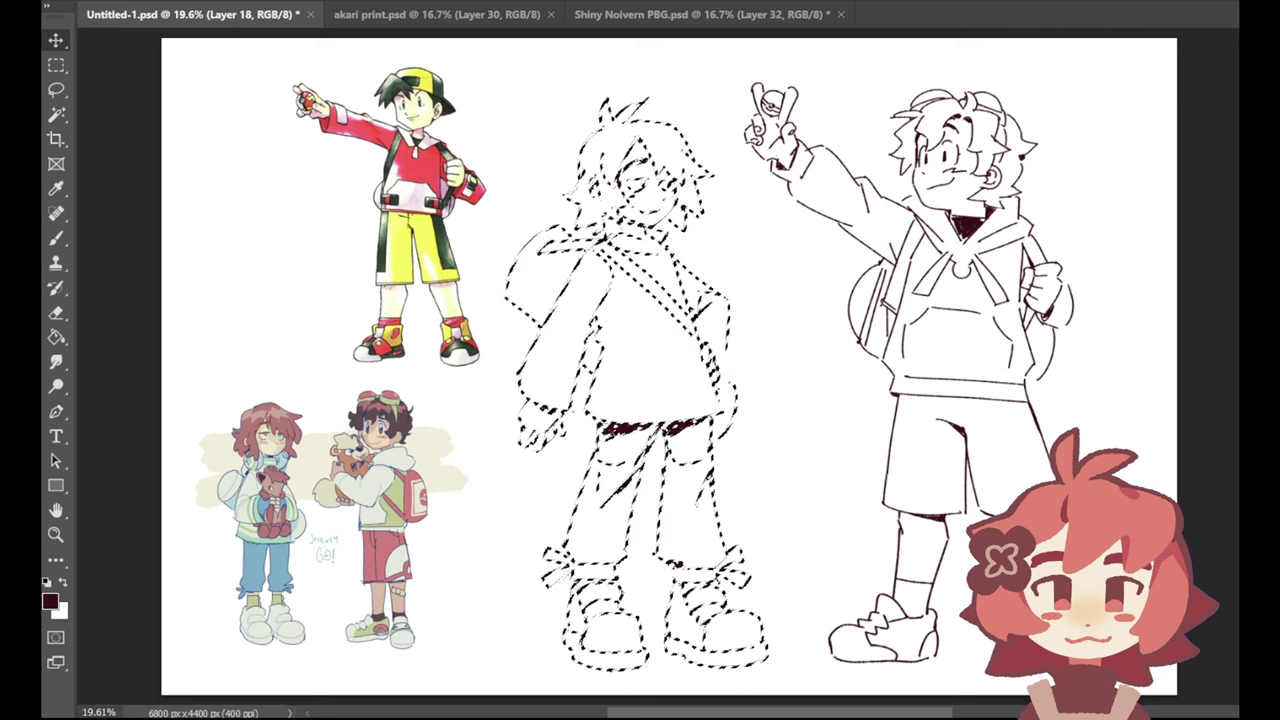
key("ctrl+d")
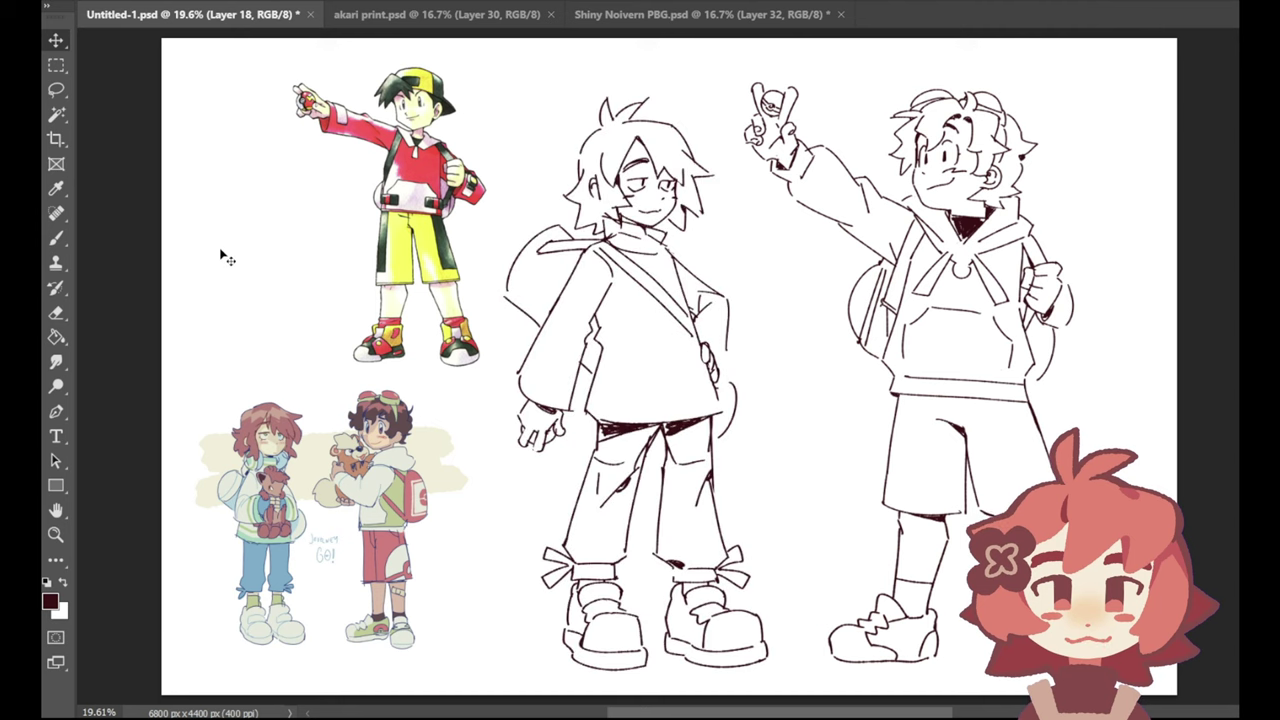
Step: Lasso the pointing character, scale it down slightly and move it up and left toward the other character
left_click(56, 89)
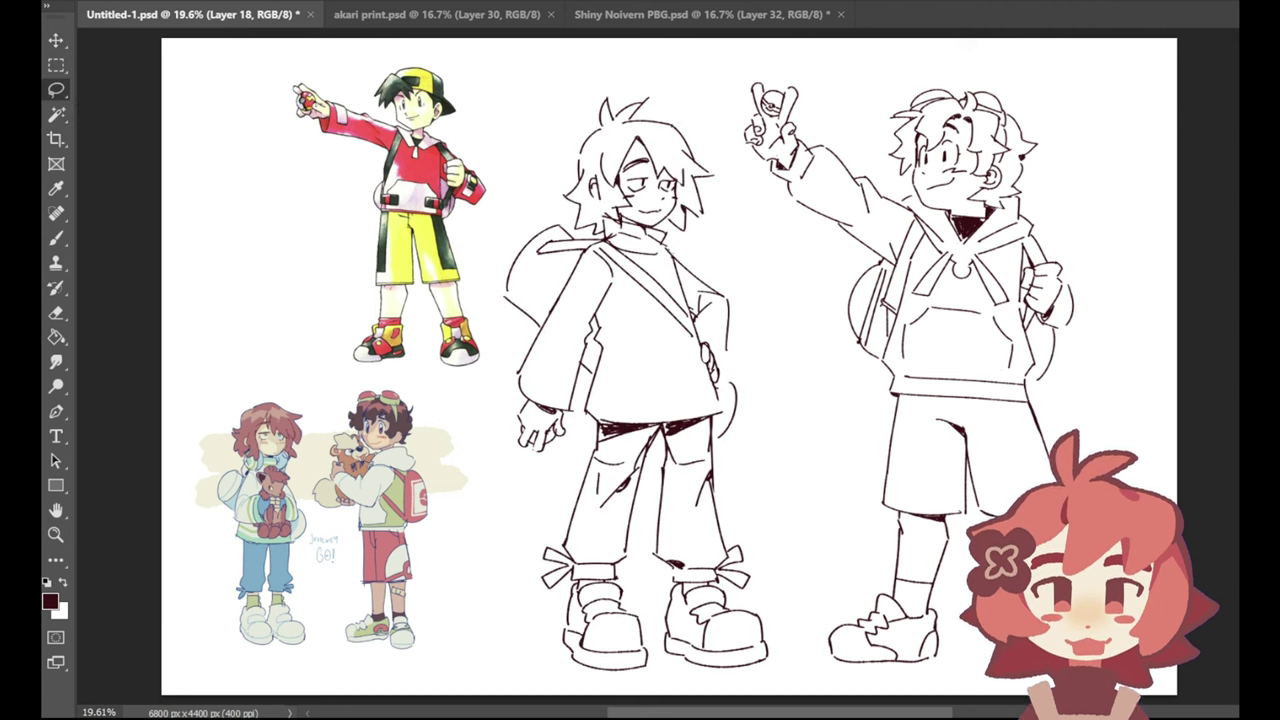
mouse_move(772, 44)
left_mouse_down()
mouse_move(731, 197)
mouse_move(780, 236)
mouse_move(823, 390)
mouse_move(812, 572)
left_mouse_up()
key("ctrl+d")
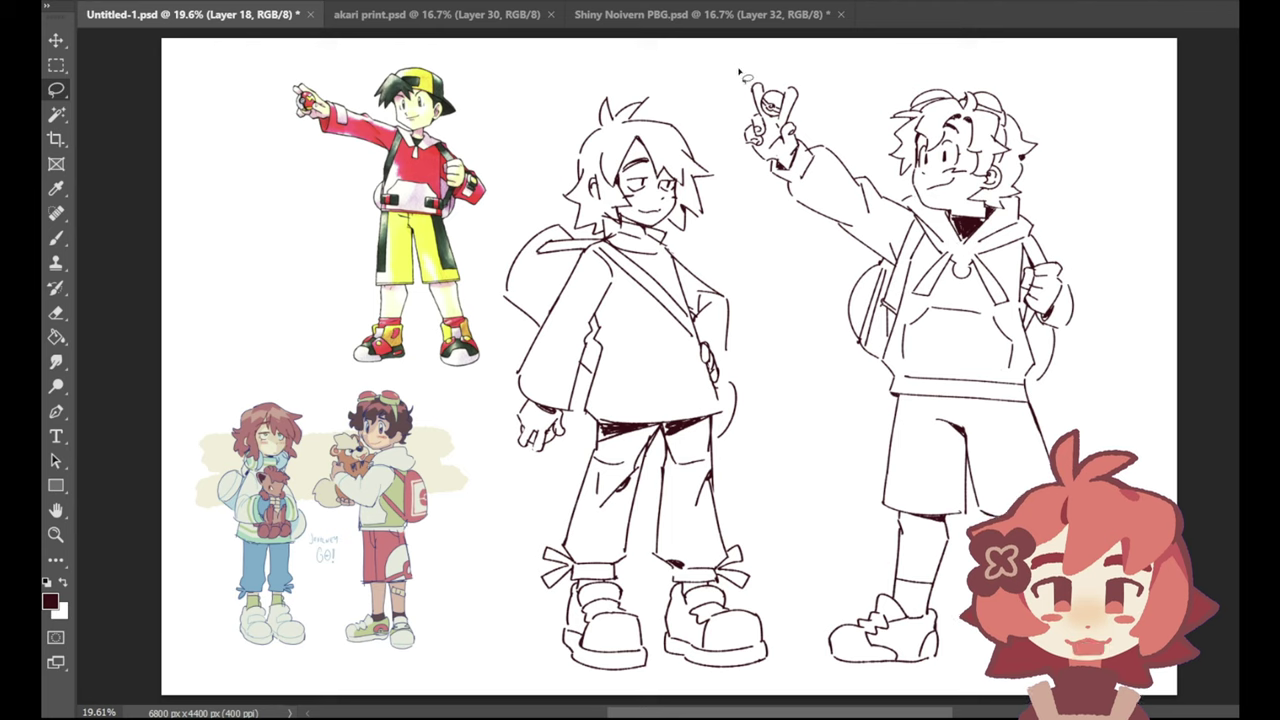
left_click_drag(748, 58, 735, 166)
mouse_move(763, 209)
left_mouse_down()
mouse_move(819, 577)
mouse_move(813, 690)
mouse_move(1025, 117)
mouse_move(1015, 95)
mouse_move(741, 71)
mouse_move(815, 394)
mouse_move(925, 600)
mouse_move(935, 420)
left_mouse_up()
mouse_move(710, 90)
left_mouse_down()
mouse_move(781, 314)
mouse_move(775, 698)
left_mouse_up()
left_click_drag(806, 555, 926, 692)
mouse_move(1177, 400)
left_mouse_down()
mouse_move(1030, 38)
mouse_move(722, 98)
mouse_move(808, 480)
mouse_move(806, 530)
left_mouse_up()
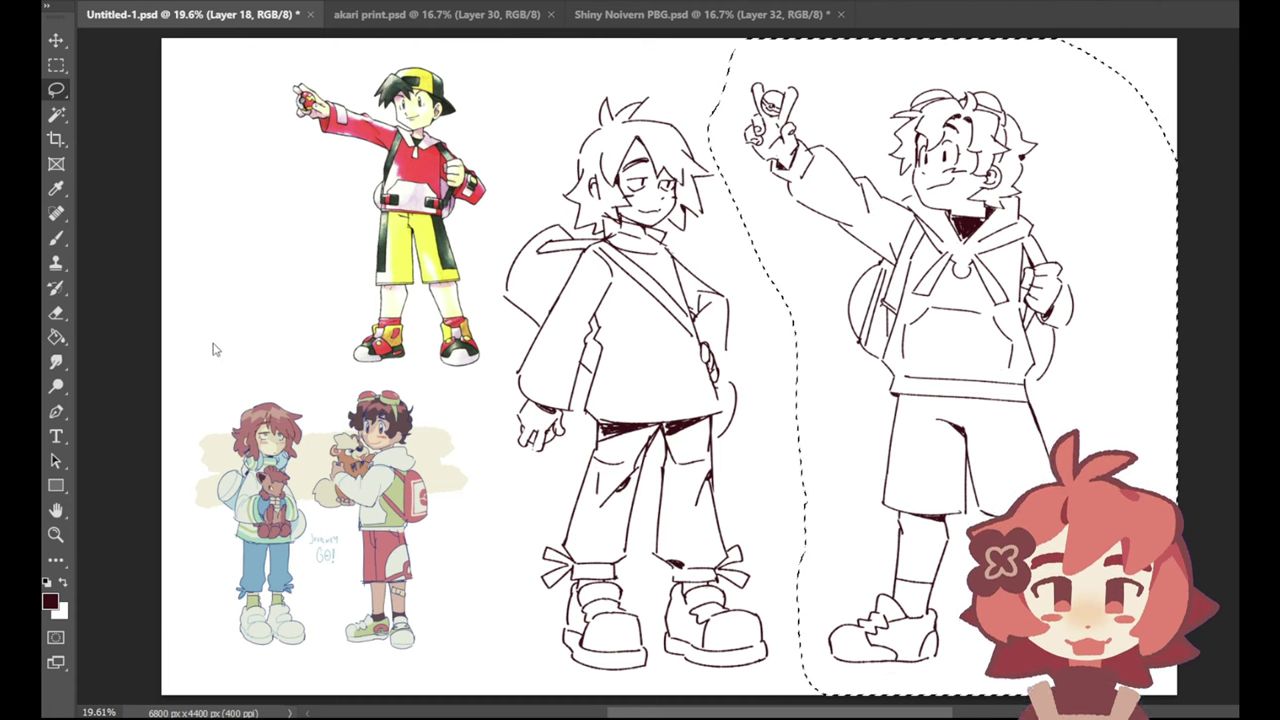
key("ctrl+t")
left_click_drag(1176, 39, 1163, 57)
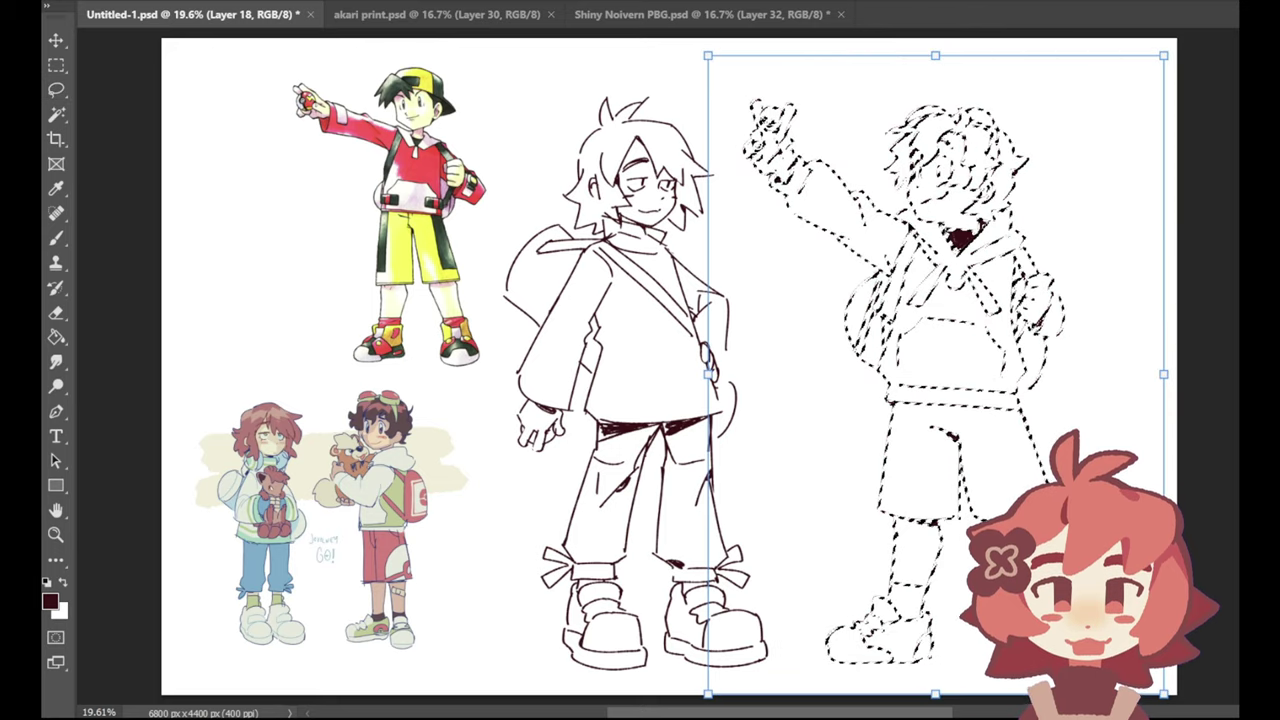
left_click_drag(1020, 240, 997, 210)
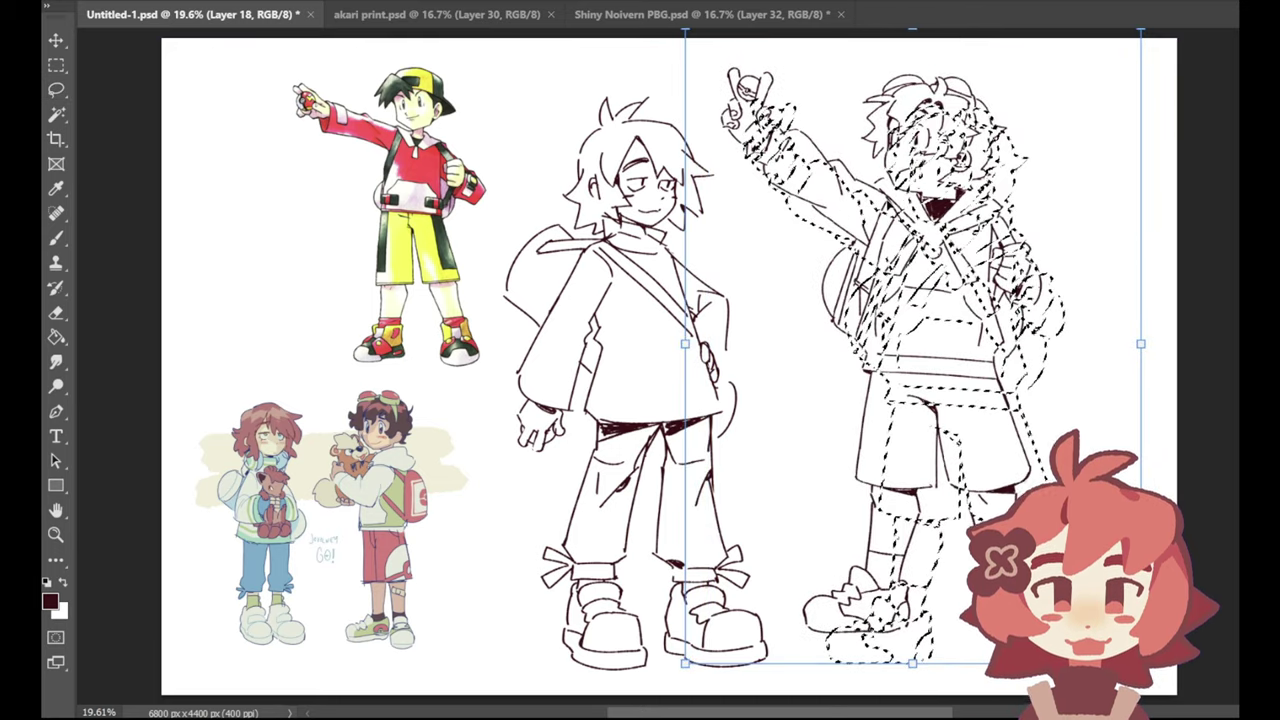
key("Return")
key("ctrl+d")
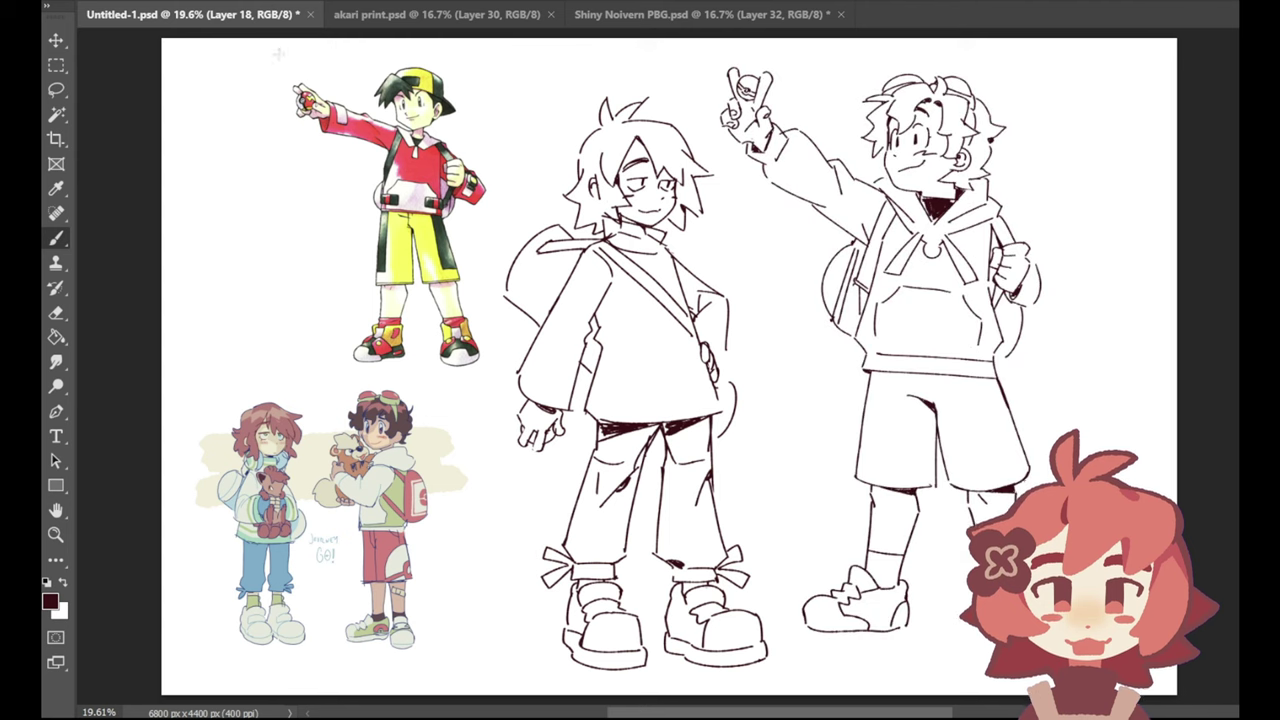
Step: Draw a thicker sole beneath the pointing character's front shoe
key("b")
mouse_move(804, 622)
left_mouse_down()
mouse_move(810, 640)
mouse_move(872, 651)
mouse_move(829, 646)
mouse_move(901, 640)
left_mouse_up()
key("ctrl+z")
key("ctrl+z")
key("ctrl+z")
key("ctrl+z")
key("ctrl+z")
key("ctrl+z")
key("ctrl+z")
key("ctrl+z")
key("ctrl+z")
key("ctrl+z")
key("ctrl+z")
key("ctrl+z")
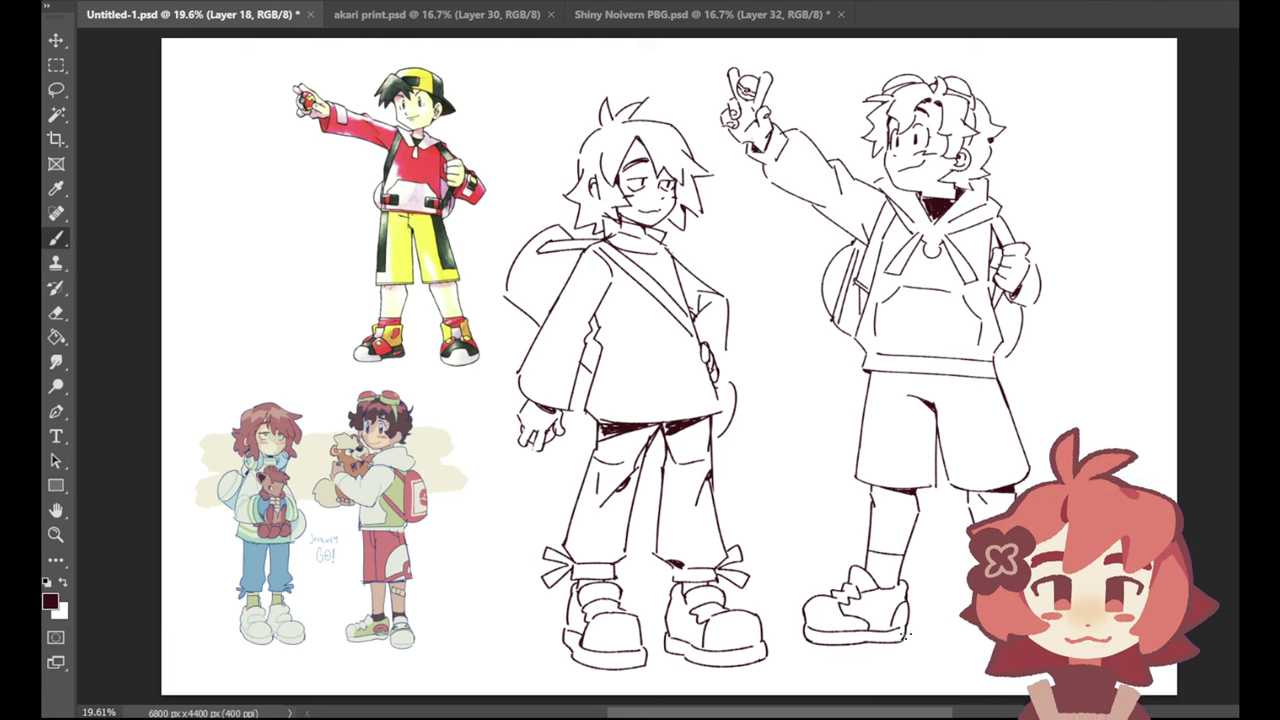
left_click_drag(907, 626, 902, 640)
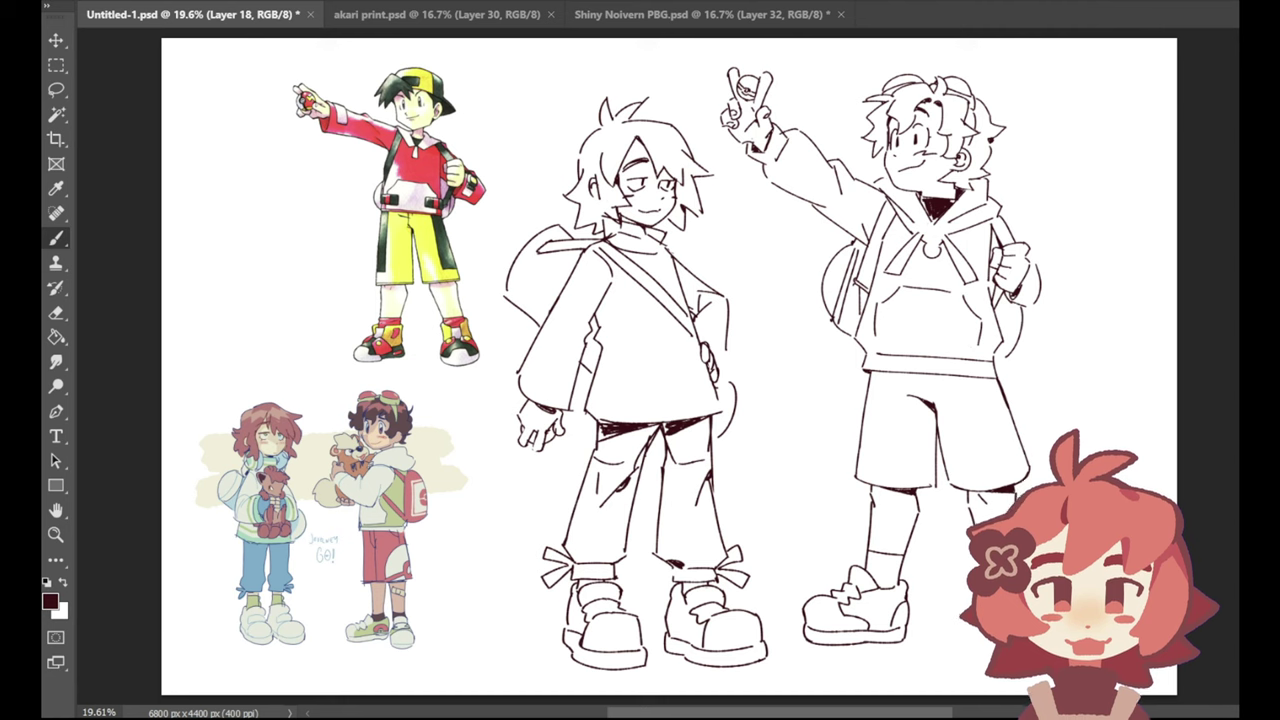
Step: Nudge both characters up slightly and try a ground line between the pointing character's shoes
left_click_drag(771, 367, 772, 364)
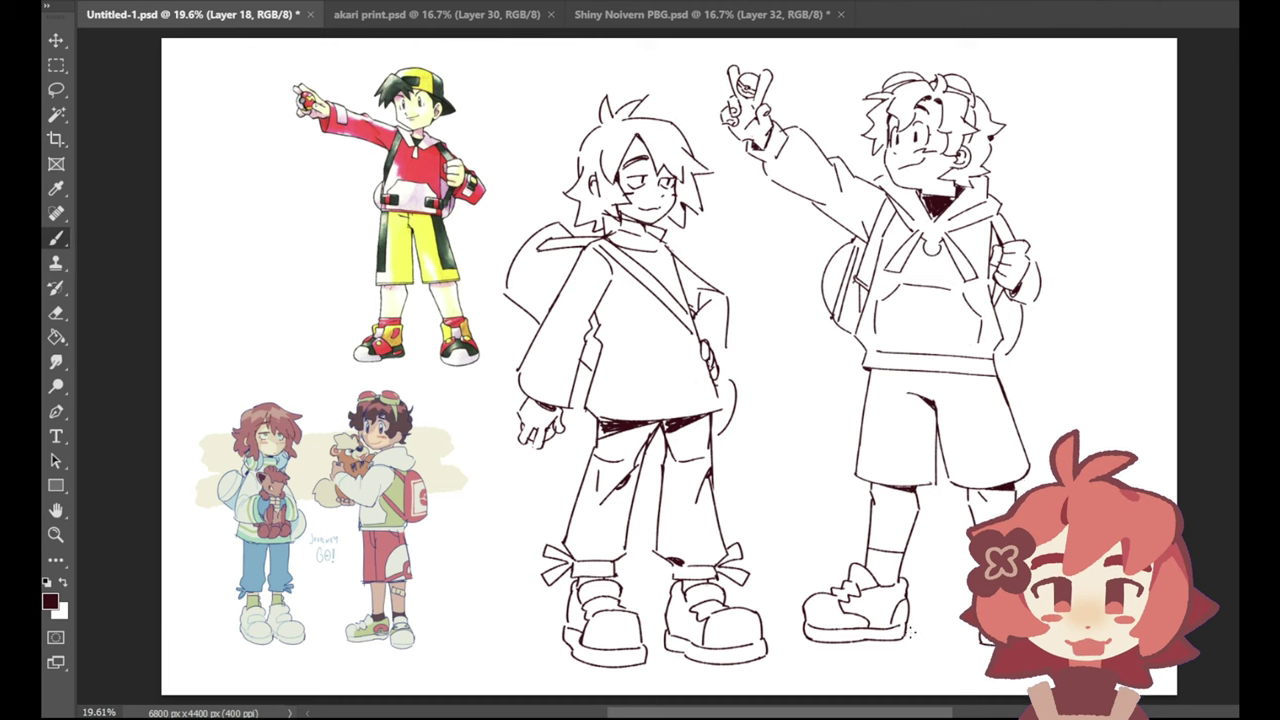
left_click_drag(853, 645, 978, 656)
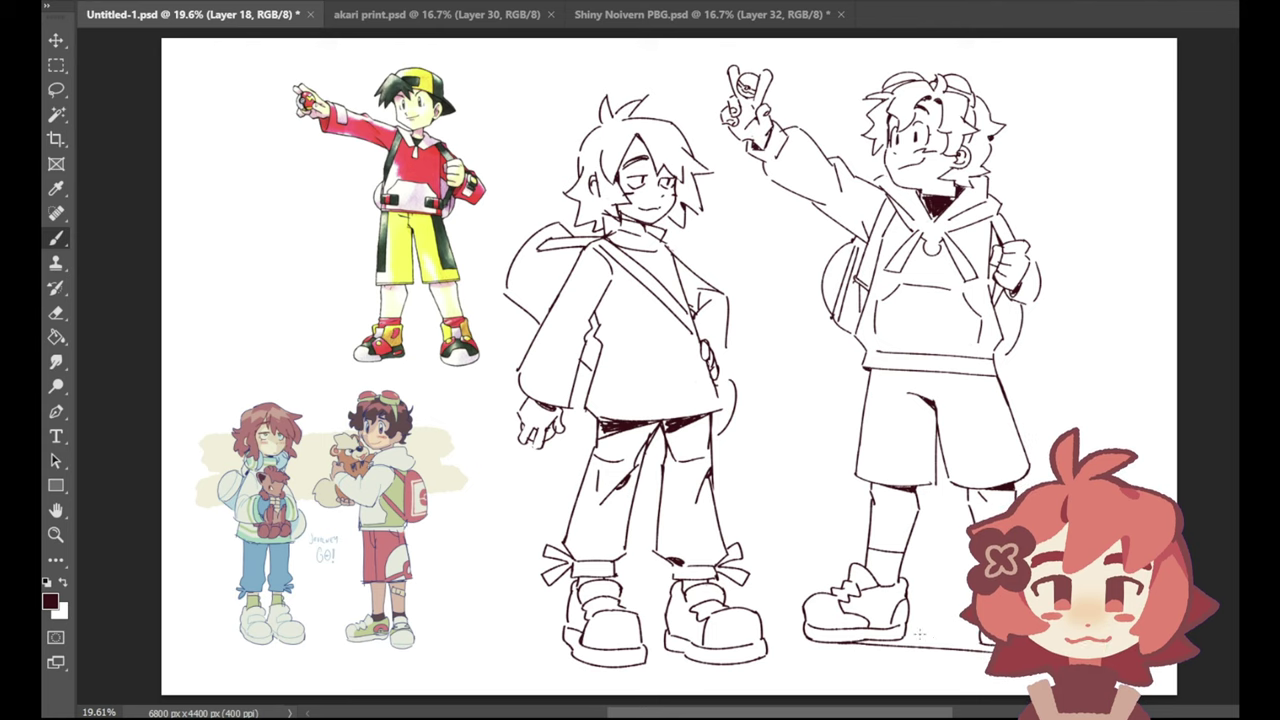
key("ctrl+z")
Step: Lasso the pointing character's shorts and legs, scale them down slightly and align them under the hoodie hem
left_click(56, 89)
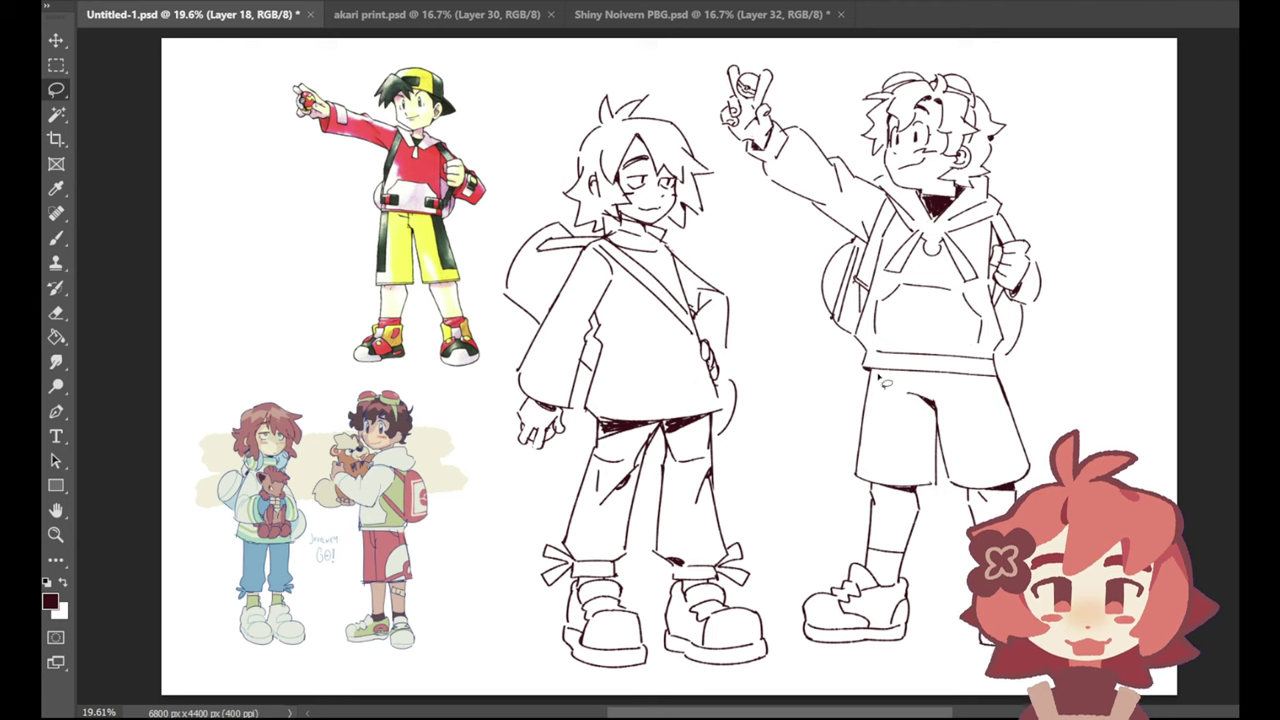
mouse_move(860, 383)
left_mouse_down()
mouse_move(1011, 380)
mouse_move(1066, 424)
left_mouse_up()
mouse_move(980, 712)
left_mouse_down()
mouse_move(826, 697)
mouse_move(798, 666)
mouse_move(778, 555)
mouse_move(800, 470)
left_mouse_up()
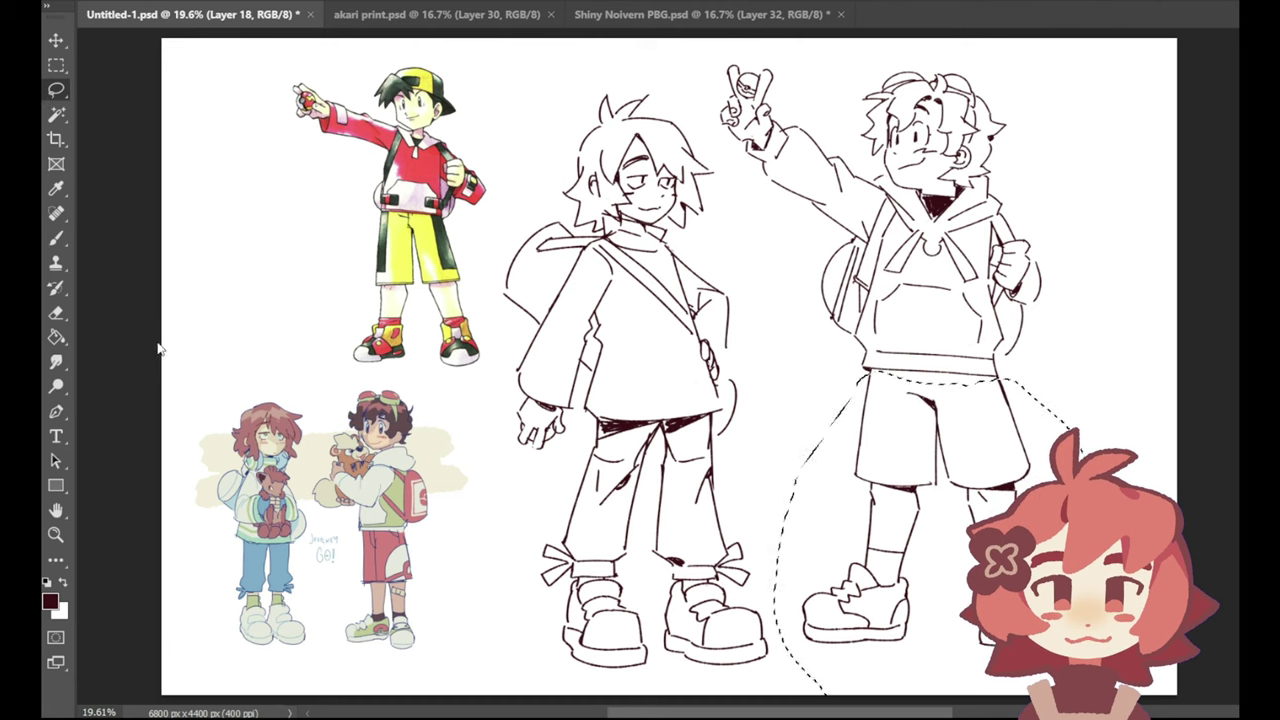
key("ctrl+t")
left_click_drag(955, 693, 954, 672)
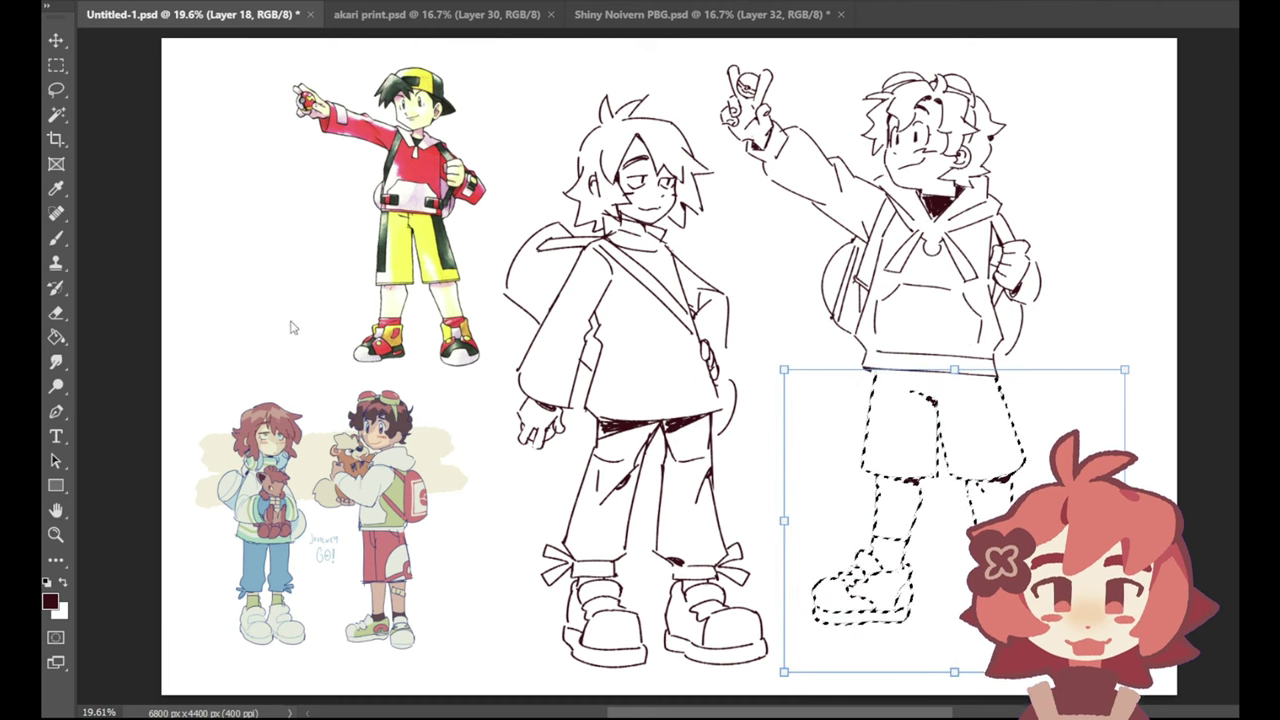
left_click(57, 41)
left_click_drag(1011, 487, 1009, 483)
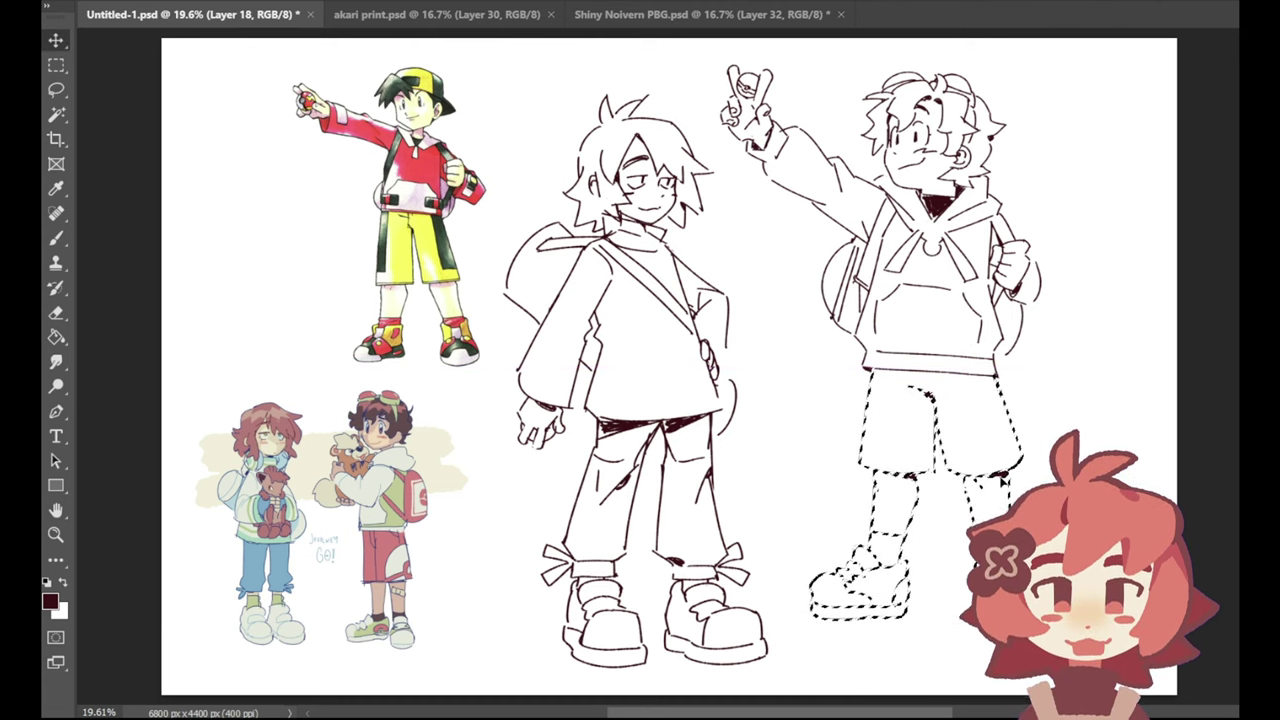
Step: Deselect the legs, clean up the shorts' waistline and shade beneath the hoodie hem
left_click(56, 312)
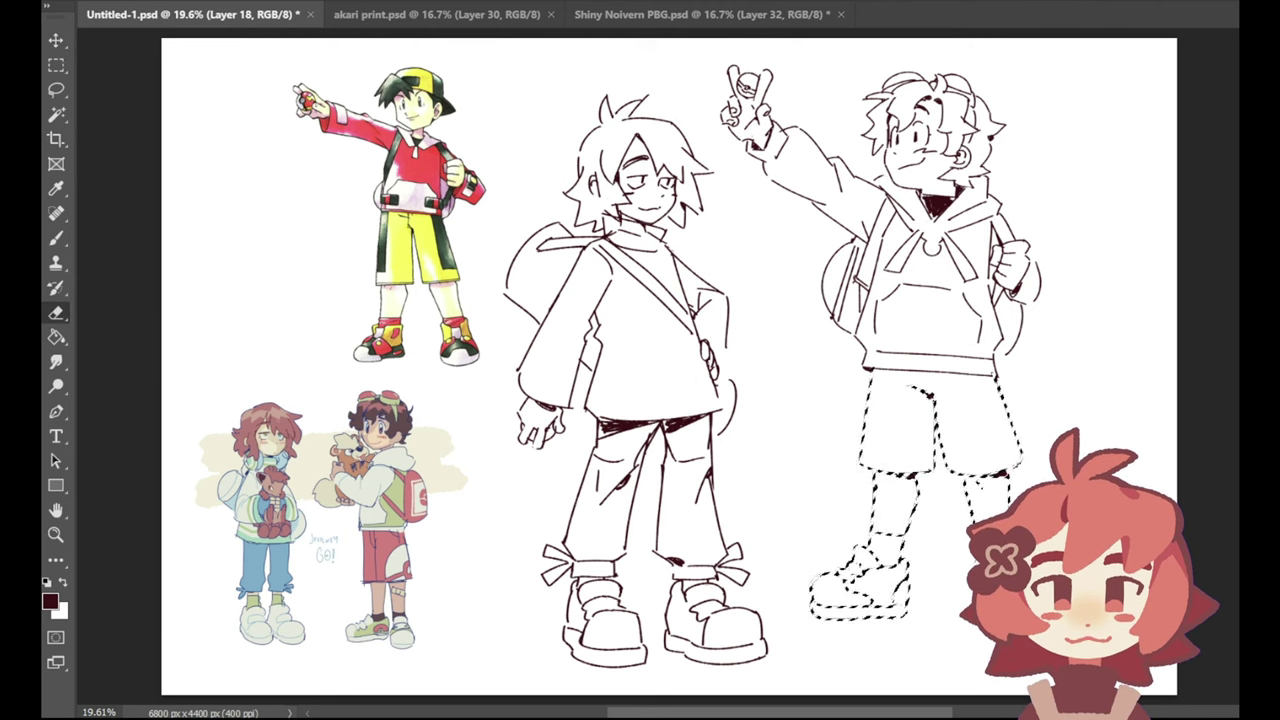
key("ctrl+d")
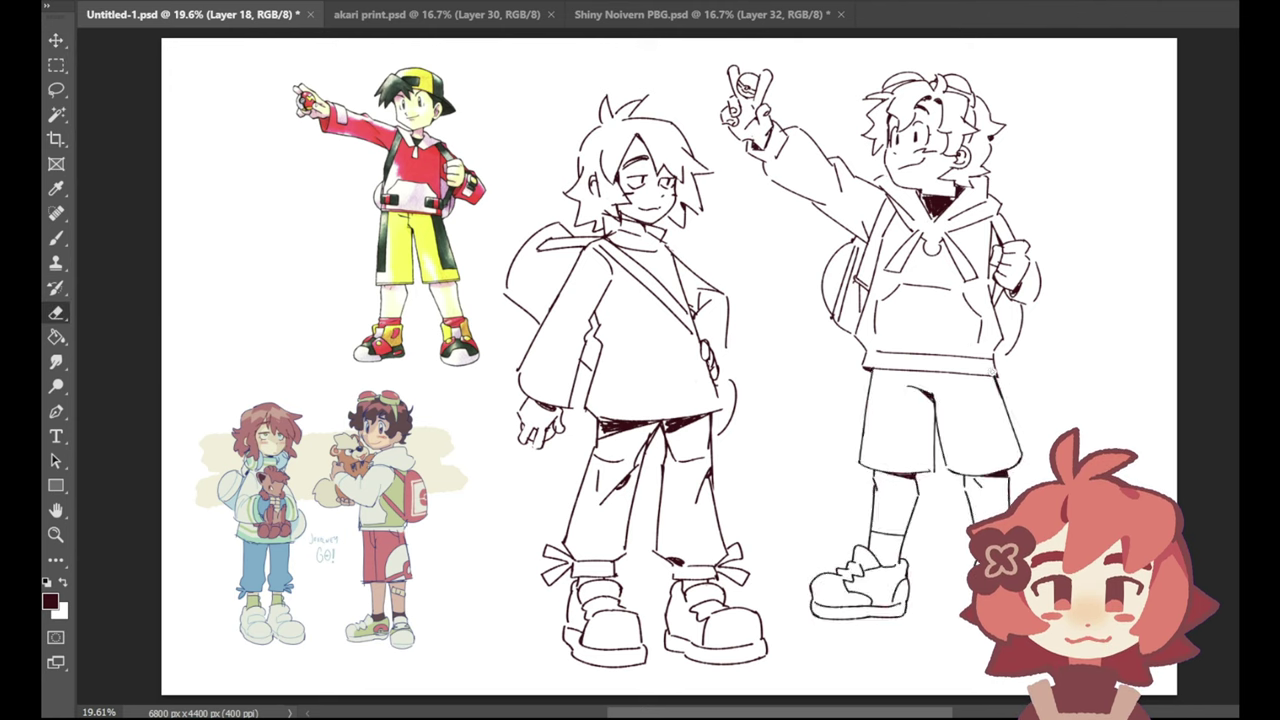
left_click(56, 239)
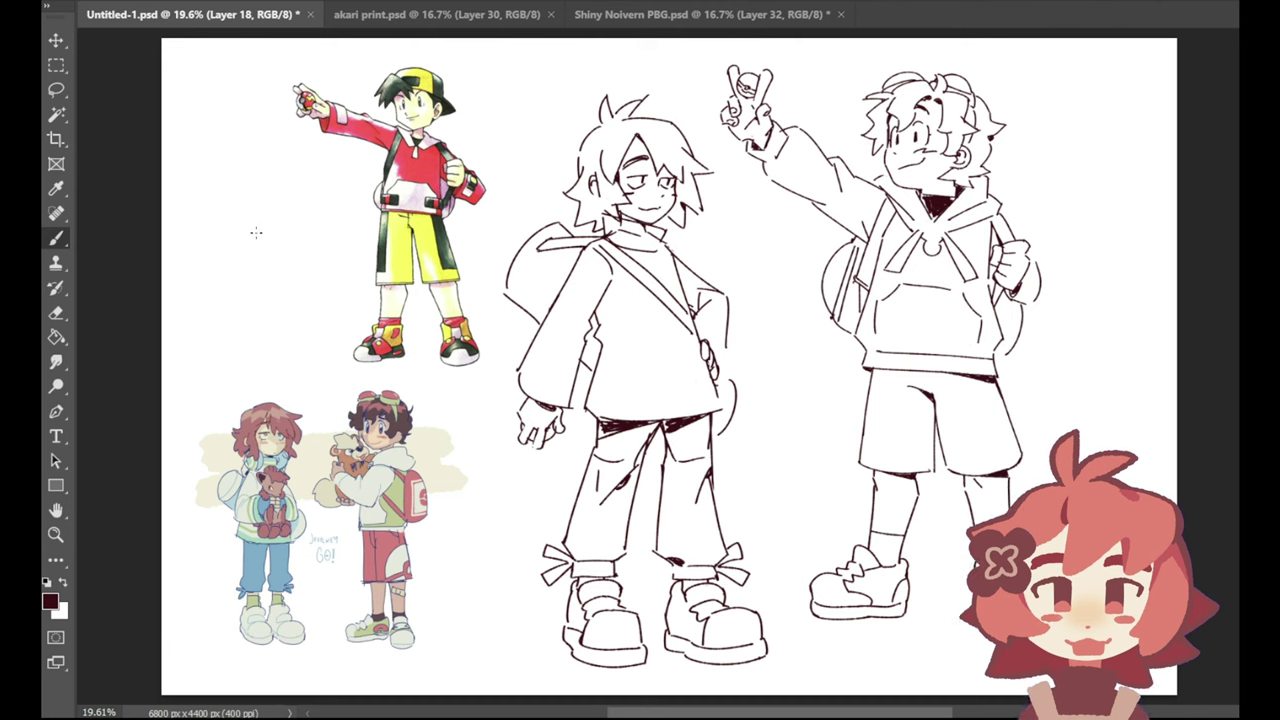
Step: Lasso the turtleneck character's left-hand shoe and scale it down slightly
left_click(64, 92)
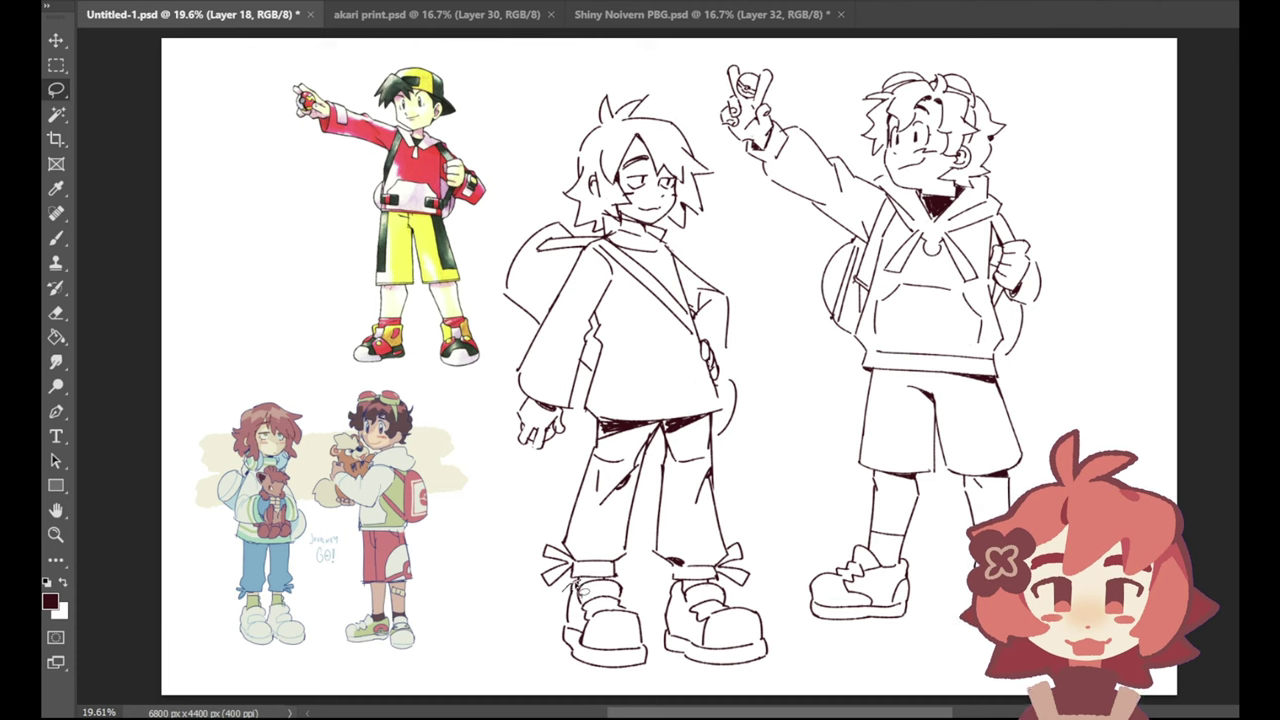
mouse_move(584, 585)
left_mouse_down()
mouse_move(640, 590)
mouse_move(658, 637)
mouse_move(592, 692)
mouse_move(525, 640)
mouse_move(580, 585)
left_mouse_up()
key("ctrl+t")
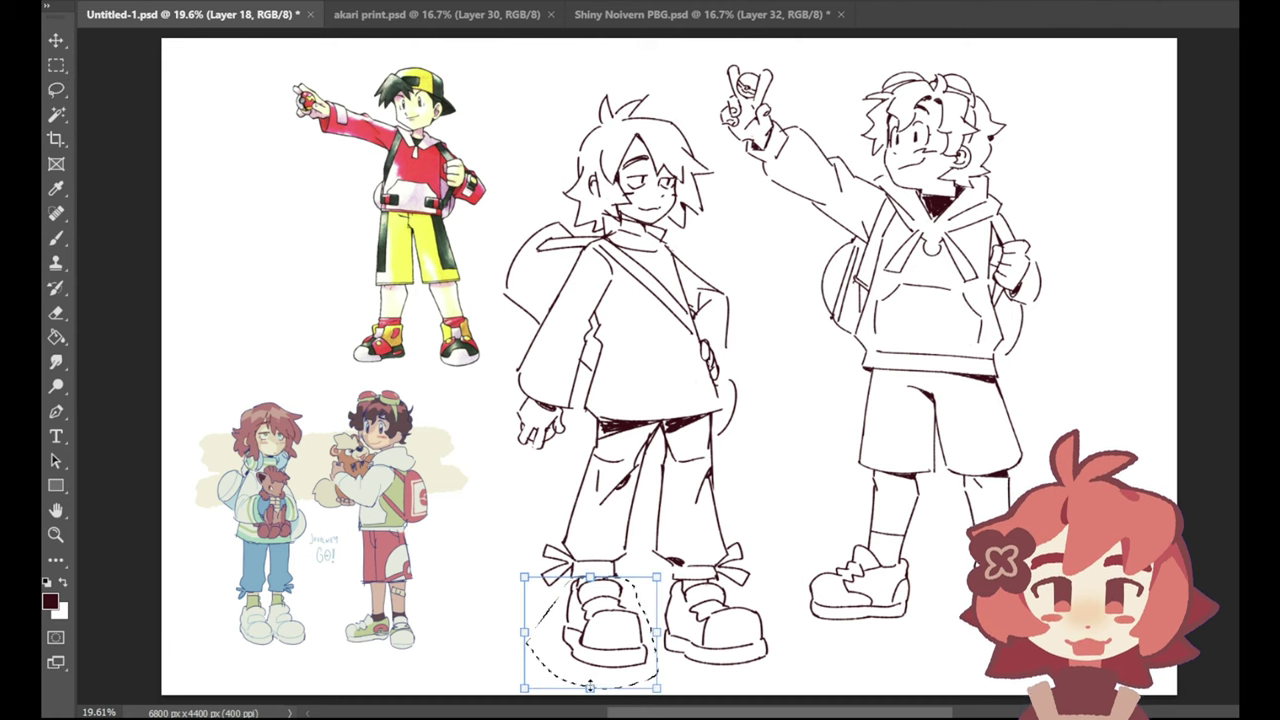
left_click_drag(590, 675, 590, 680)
key("Return")
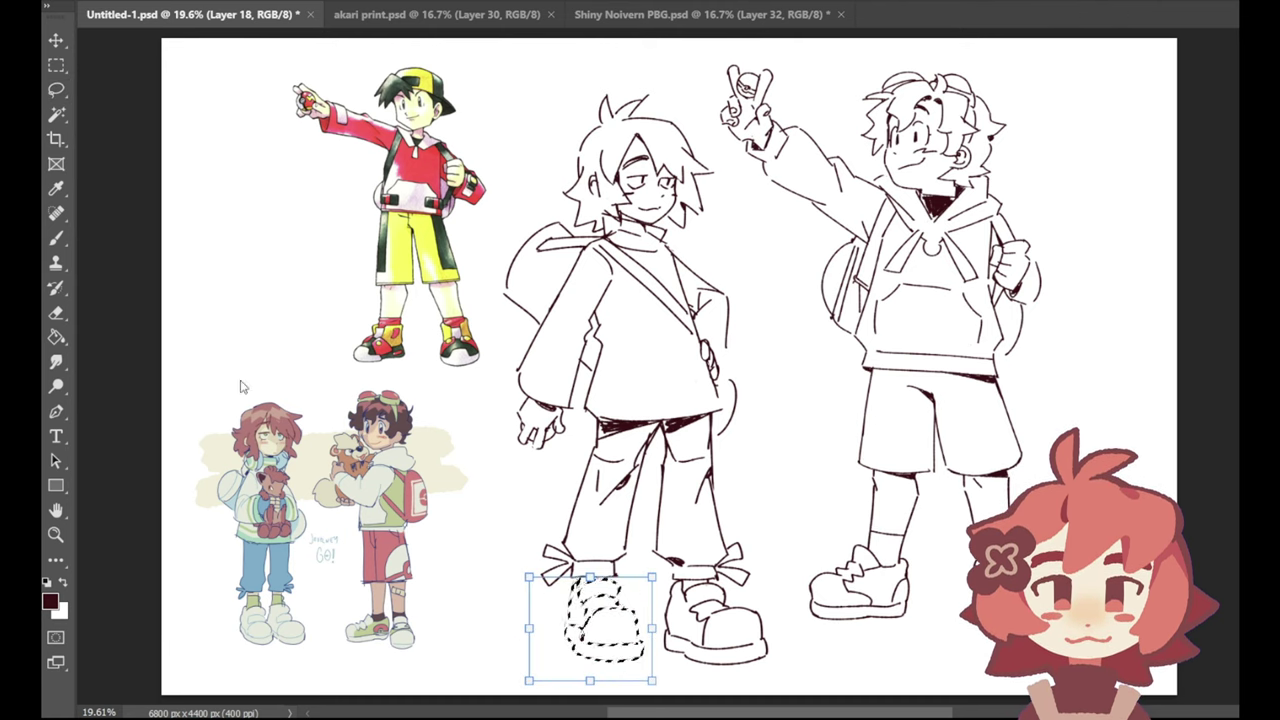
left_click(57, 90)
key("ctrl+d")
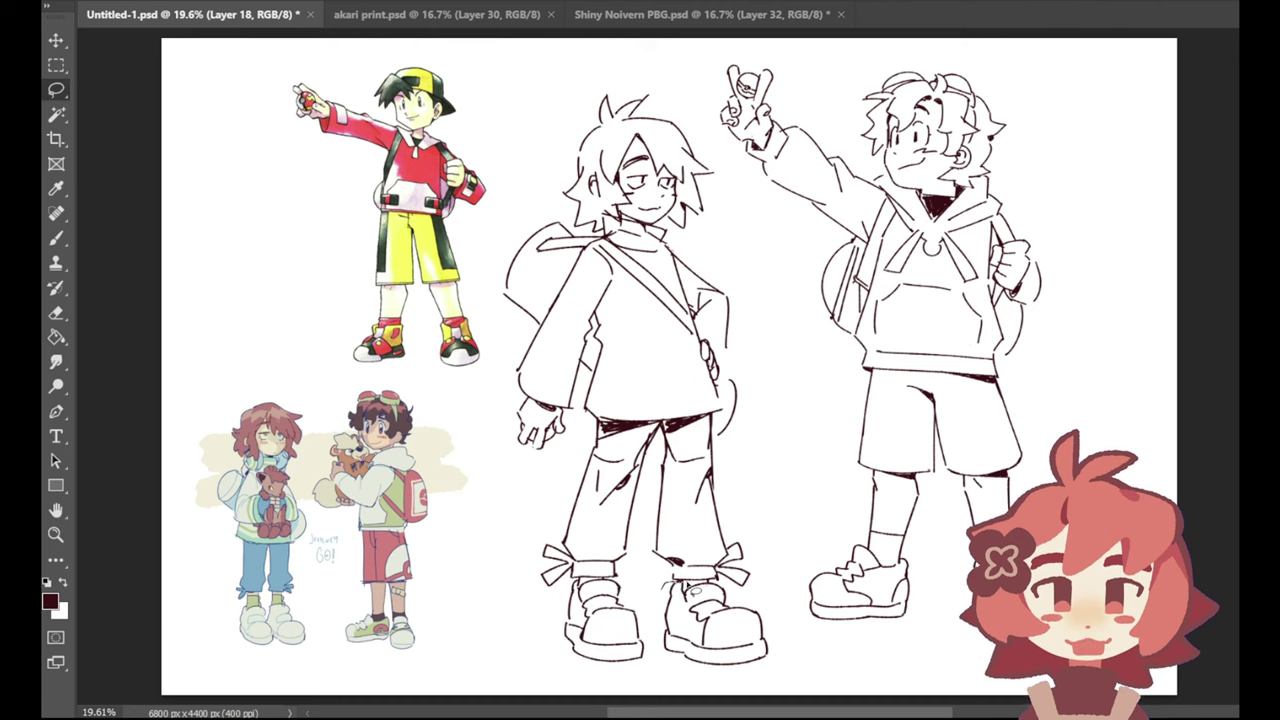
Step: Scale down the turtleneck character's right-hand shoe slightly to match the other one
mouse_move(673, 577)
left_mouse_down()
mouse_move(759, 603)
mouse_move(784, 653)
mouse_move(733, 691)
mouse_move(659, 677)
mouse_move(672, 588)
left_mouse_up()
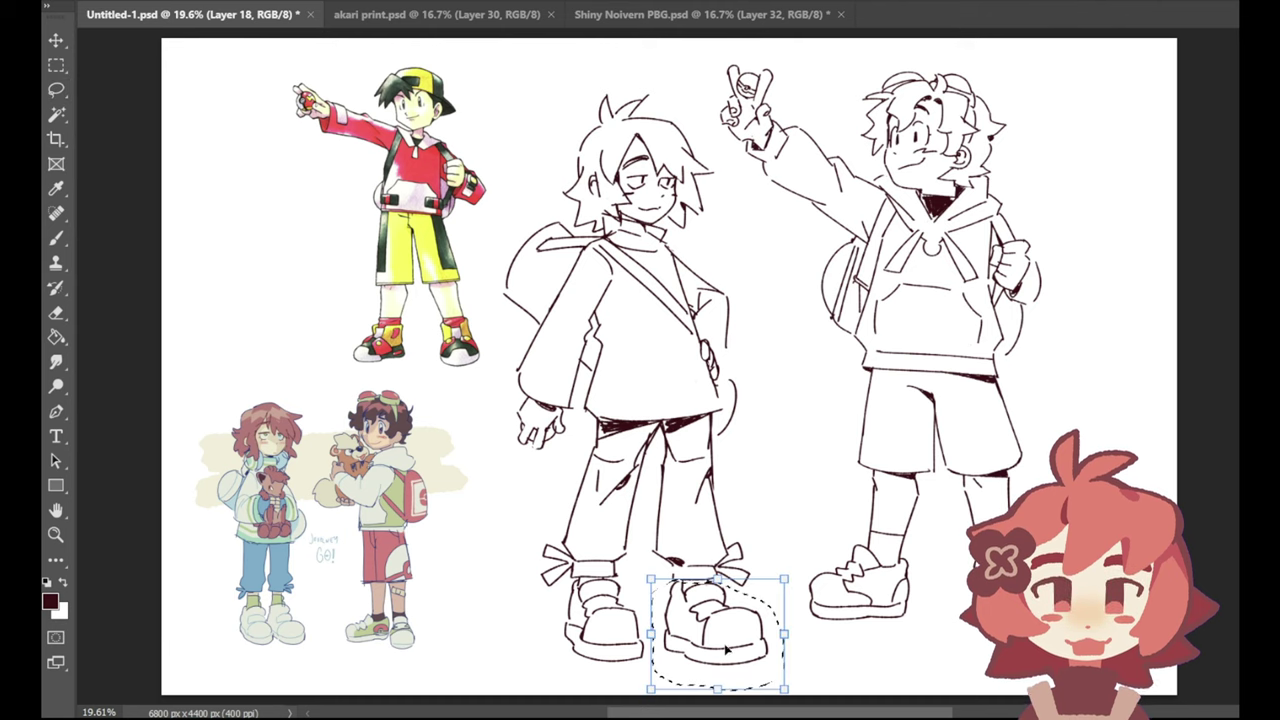
key("ctrl+t")
left_click_drag(718, 683, 716, 675)
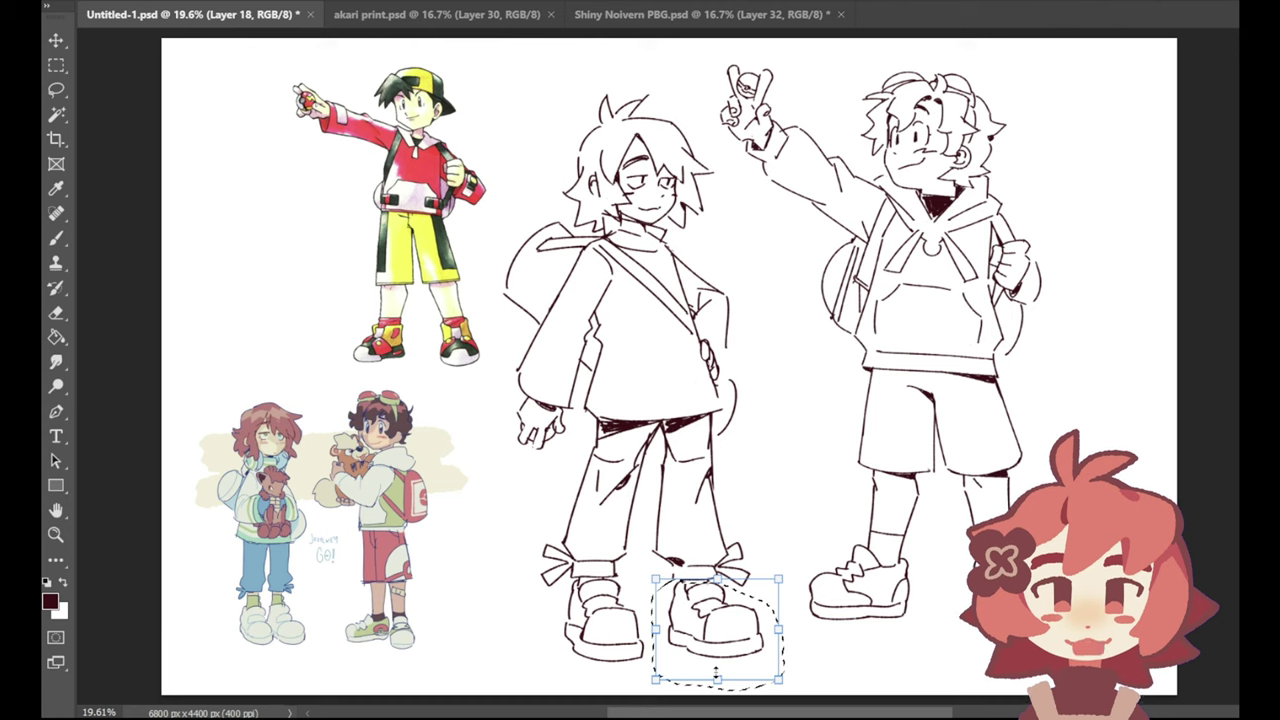
key("Return")
key("b")
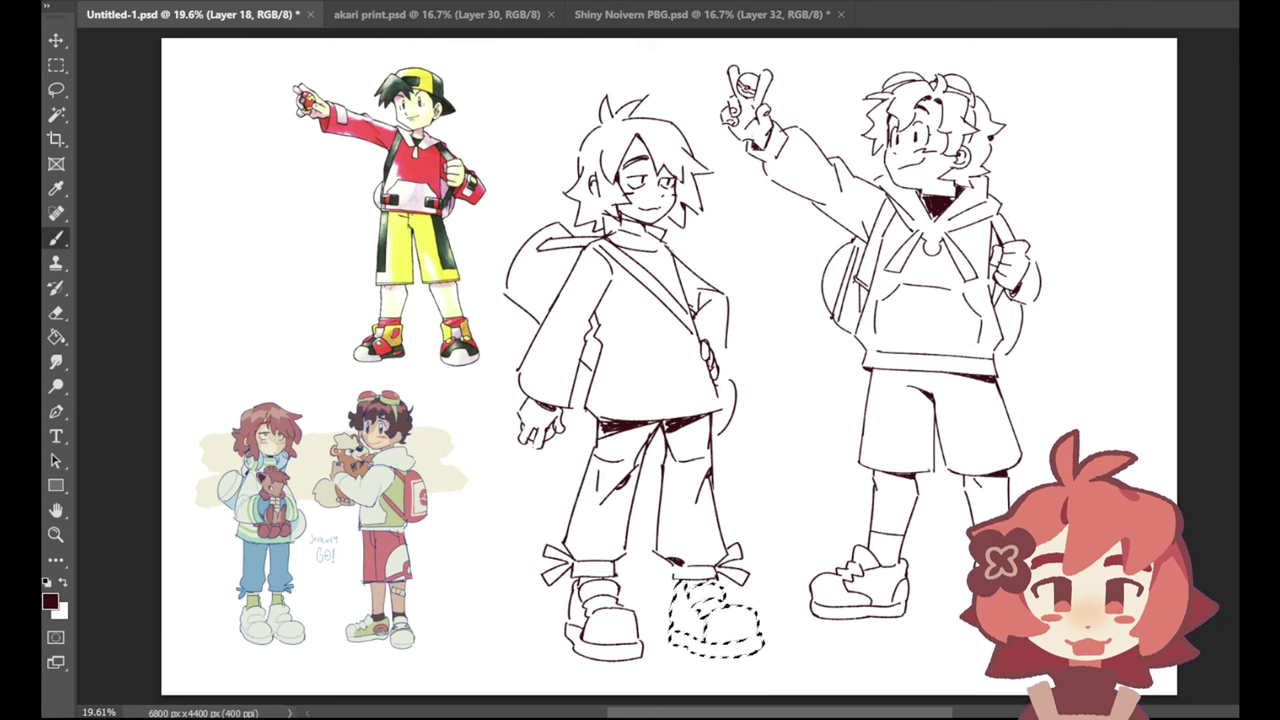
key("ctrl+d")
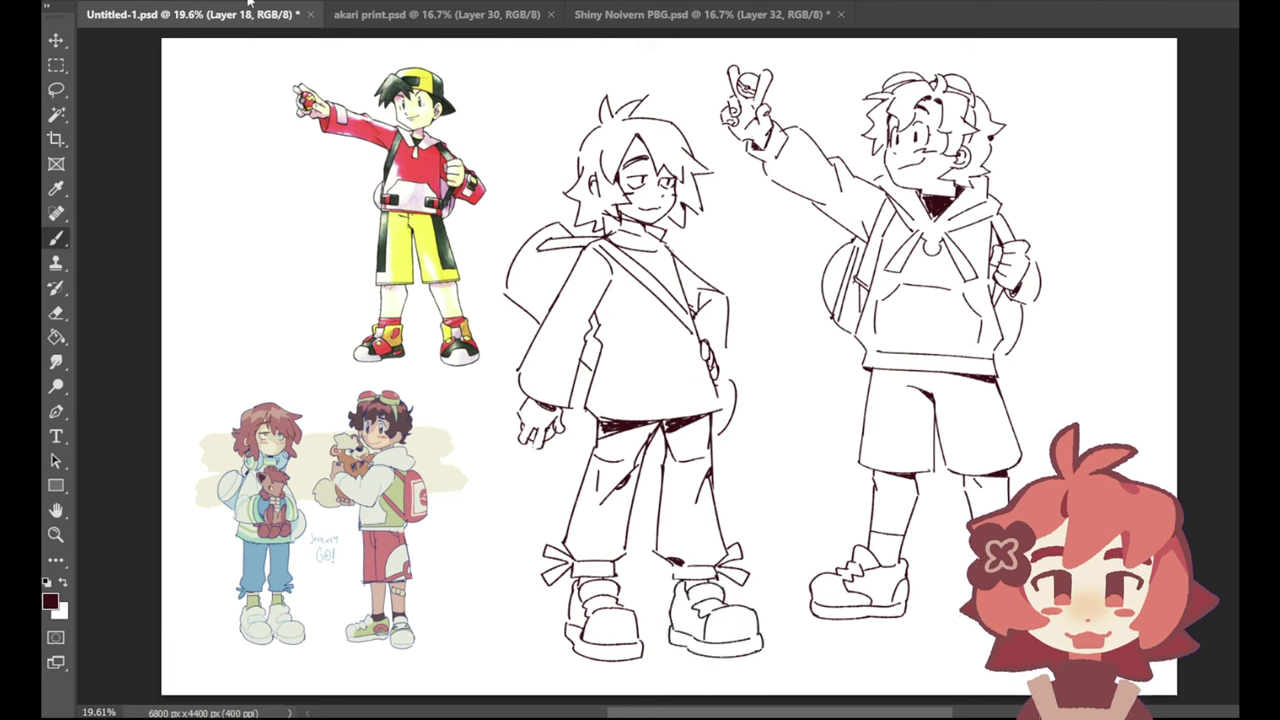
Step: Lasso the turtleneck character's left-hand shoe, rotate it slightly counterclockwise and settle it under the ankle
left_click(57, 91)
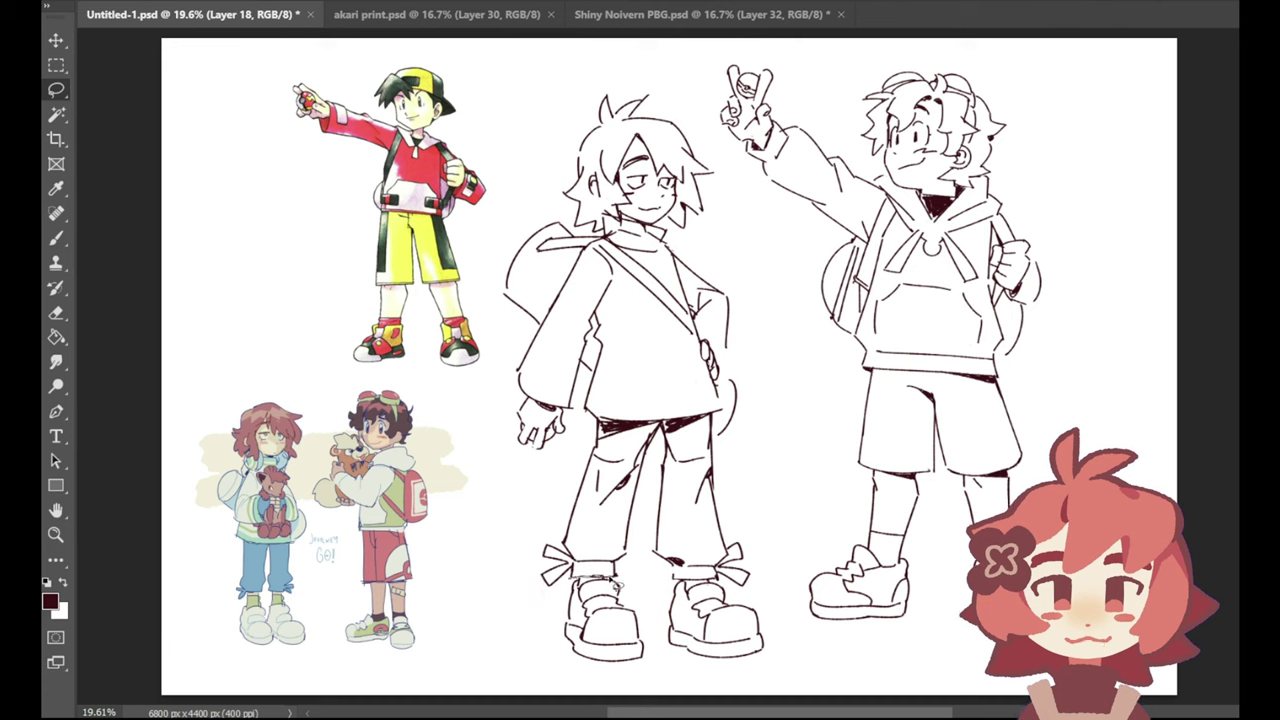
mouse_move(602, 580)
left_mouse_down()
mouse_move(655, 625)
mouse_move(592, 692)
mouse_move(532, 562)
mouse_move(565, 582)
left_mouse_up()
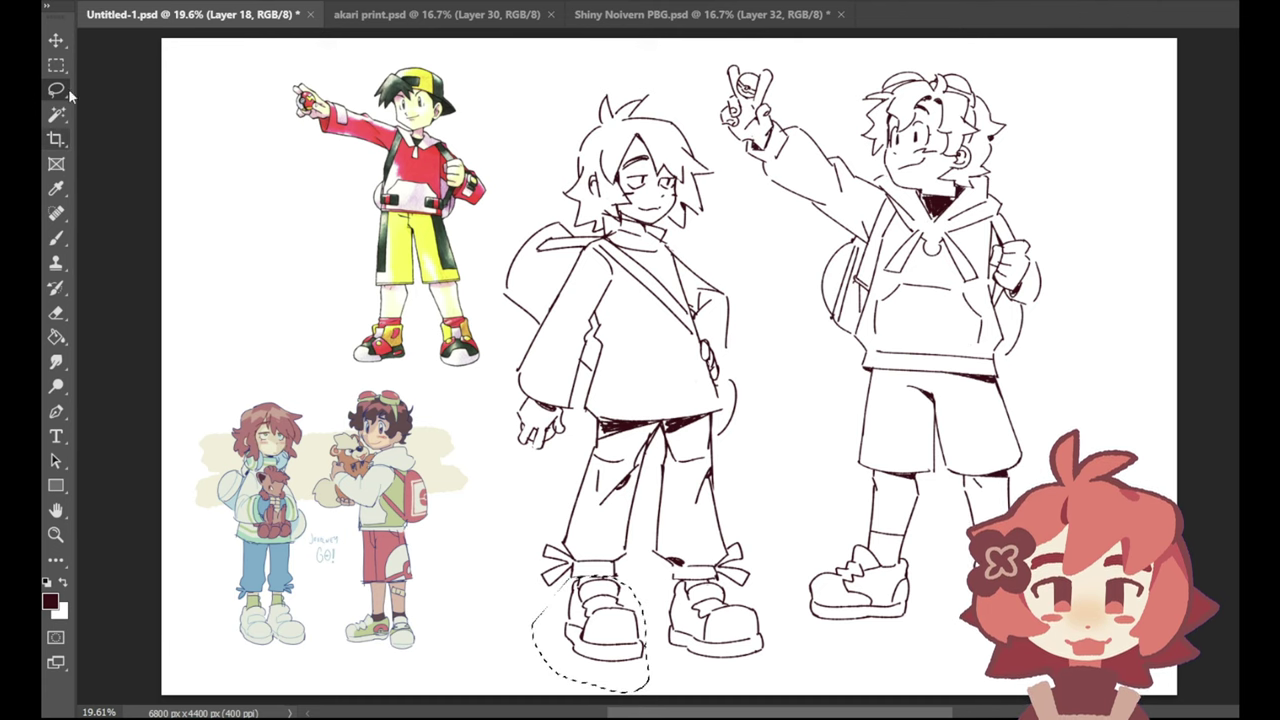
key("ctrl+t")
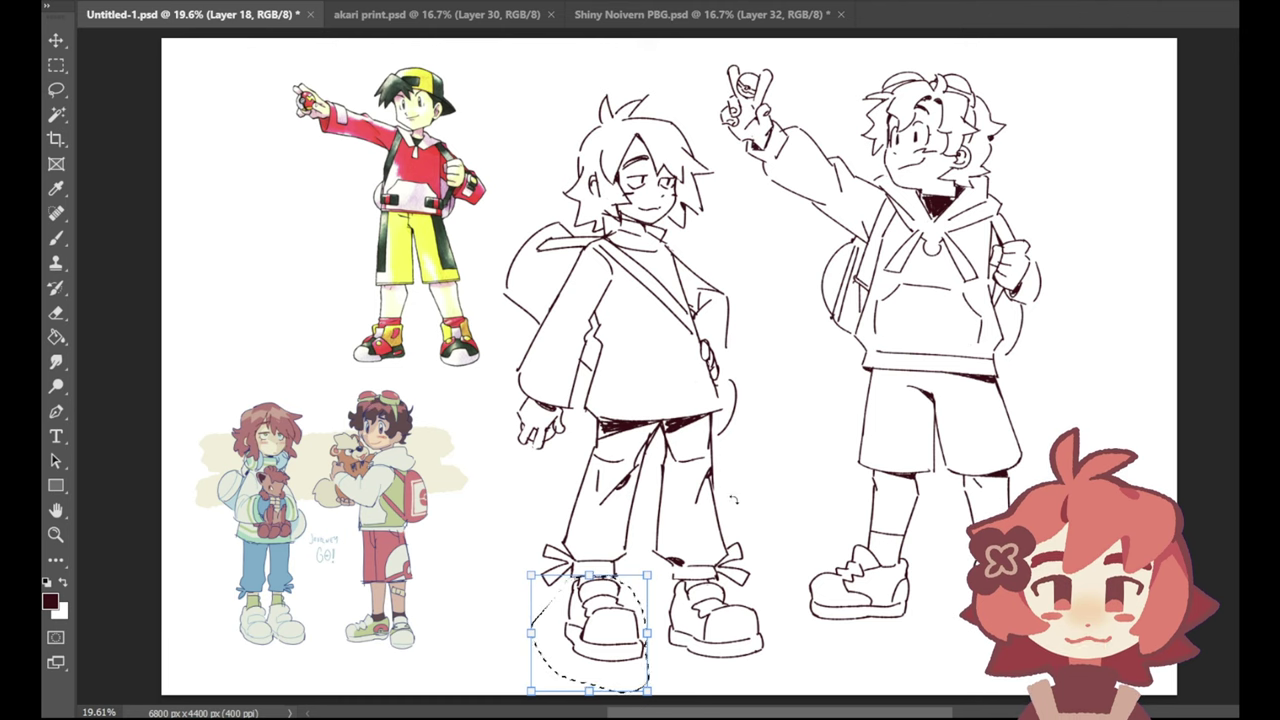
left_click_drag(733, 499, 726, 493)
mouse_move(612, 624)
left_mouse_down()
mouse_move(629, 623)
mouse_move(612, 622)
left_mouse_up()
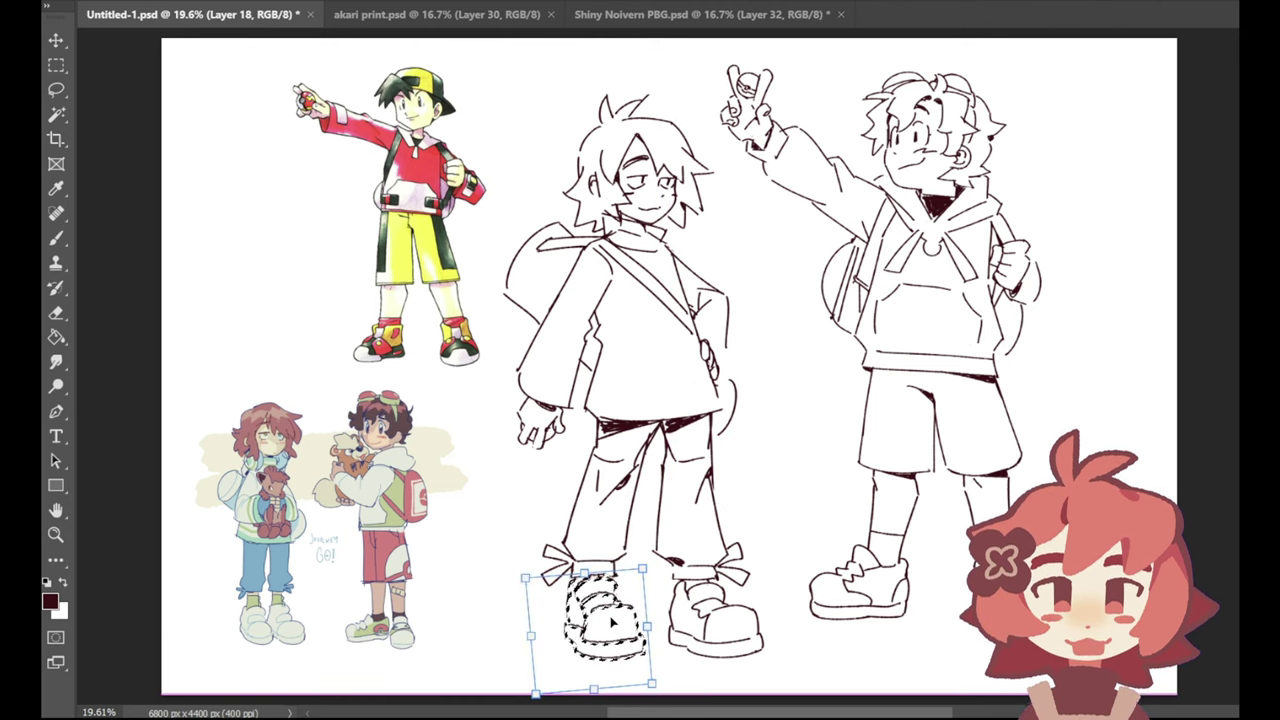
key("Return")
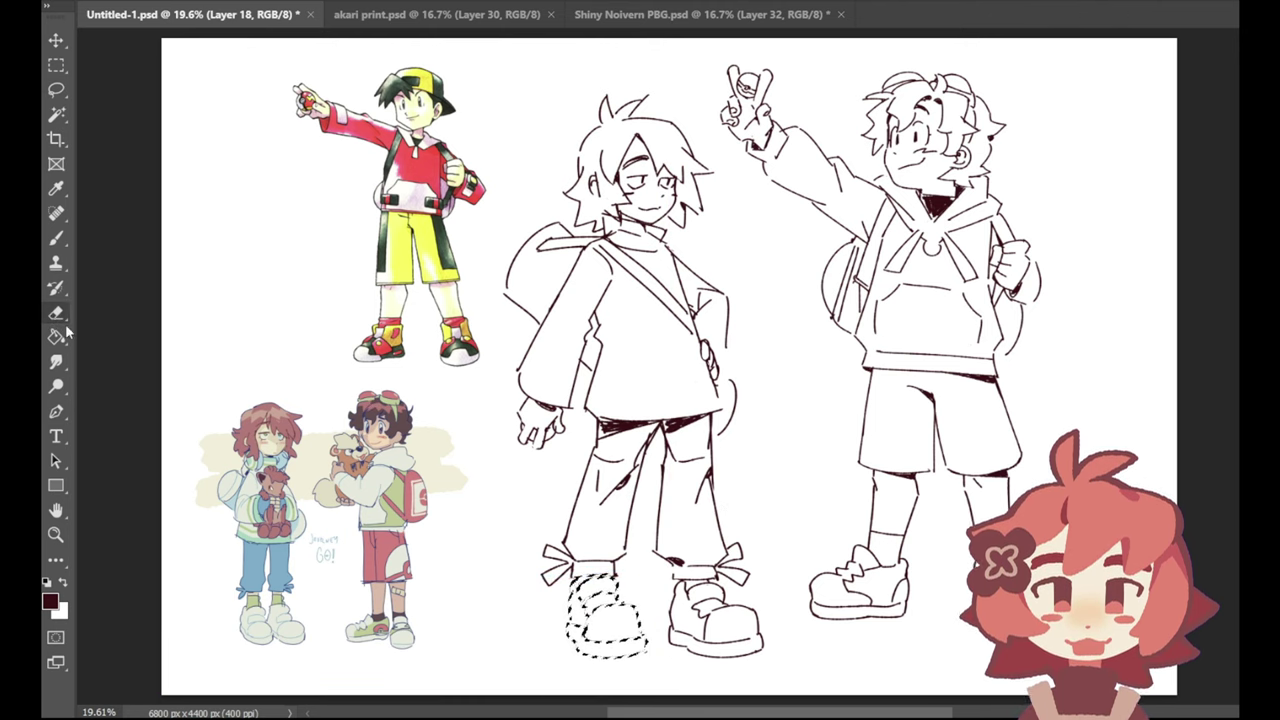
Step: Deselect the shoe, clean up the ankle lines above it and redraw the turtleneck's collar
left_click(57, 313)
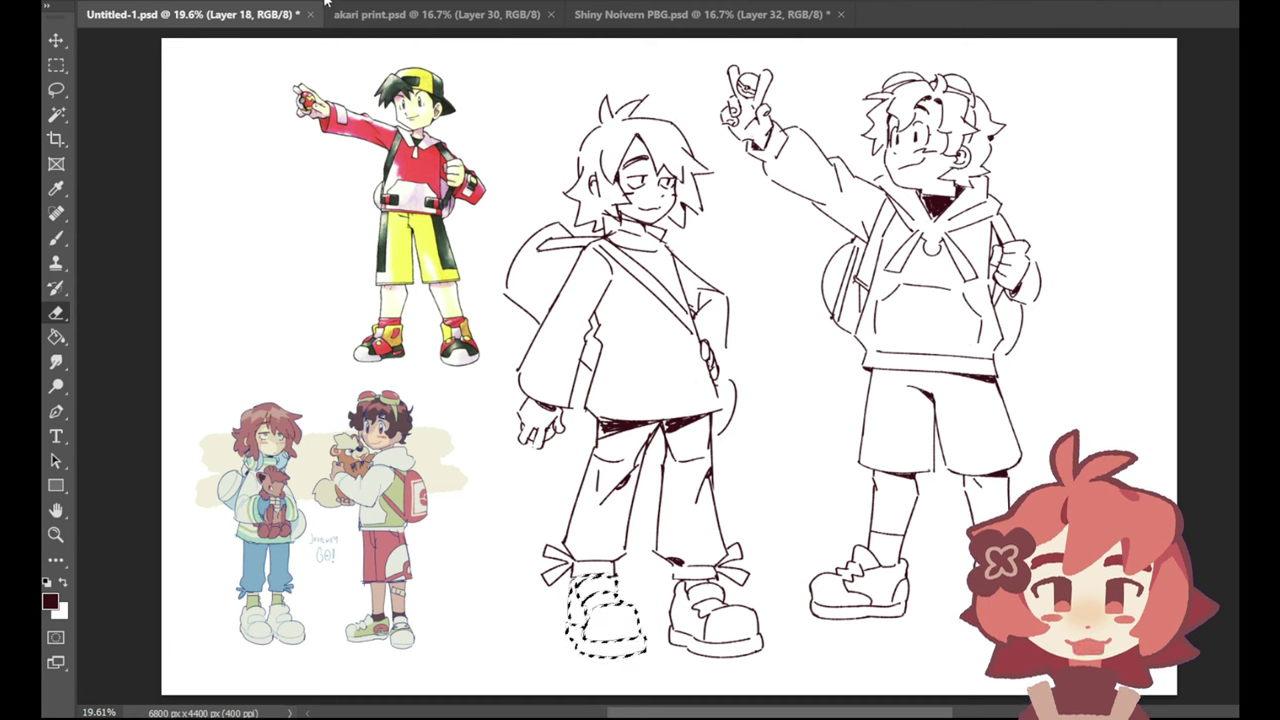
key("ctrl+d")
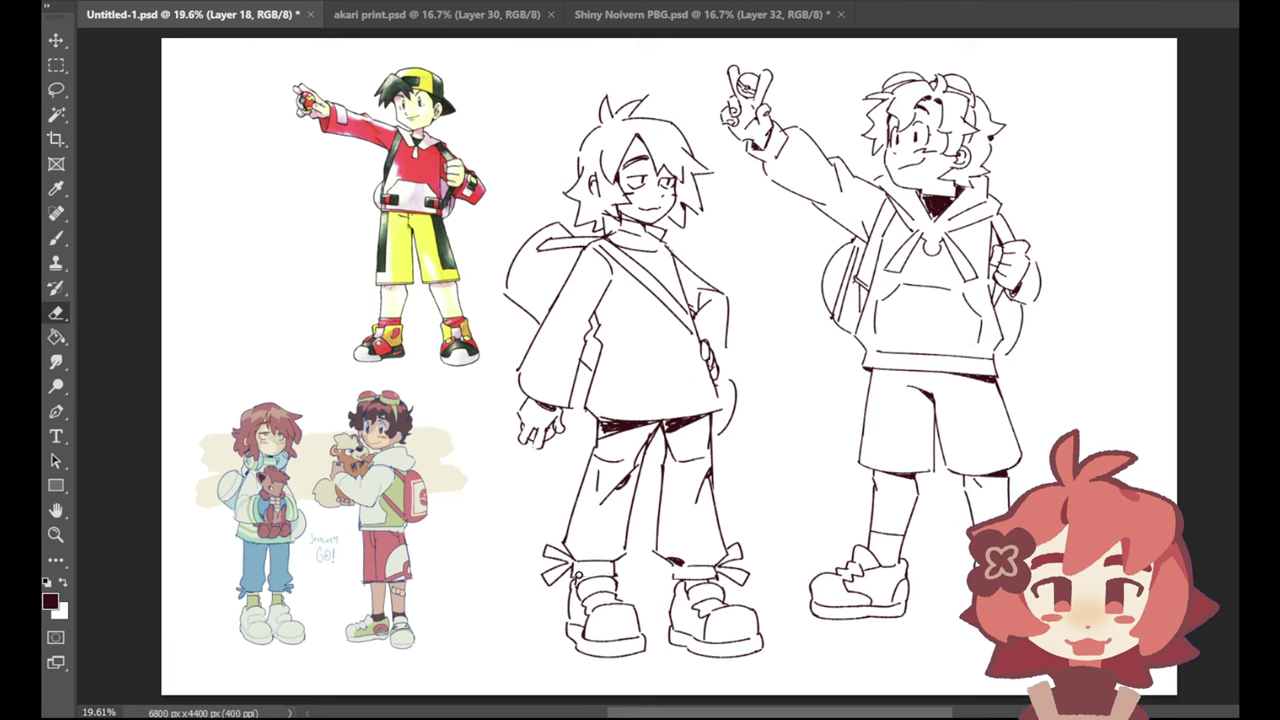
left_click(57, 238)
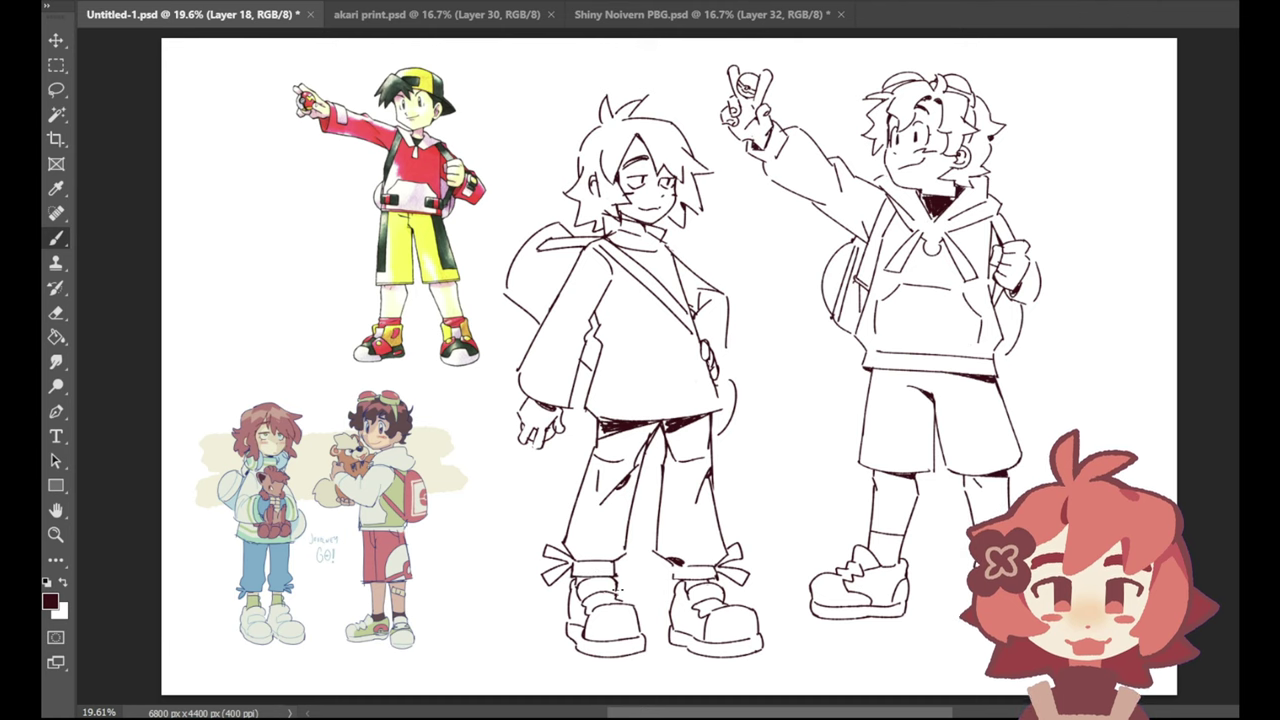
key("e")
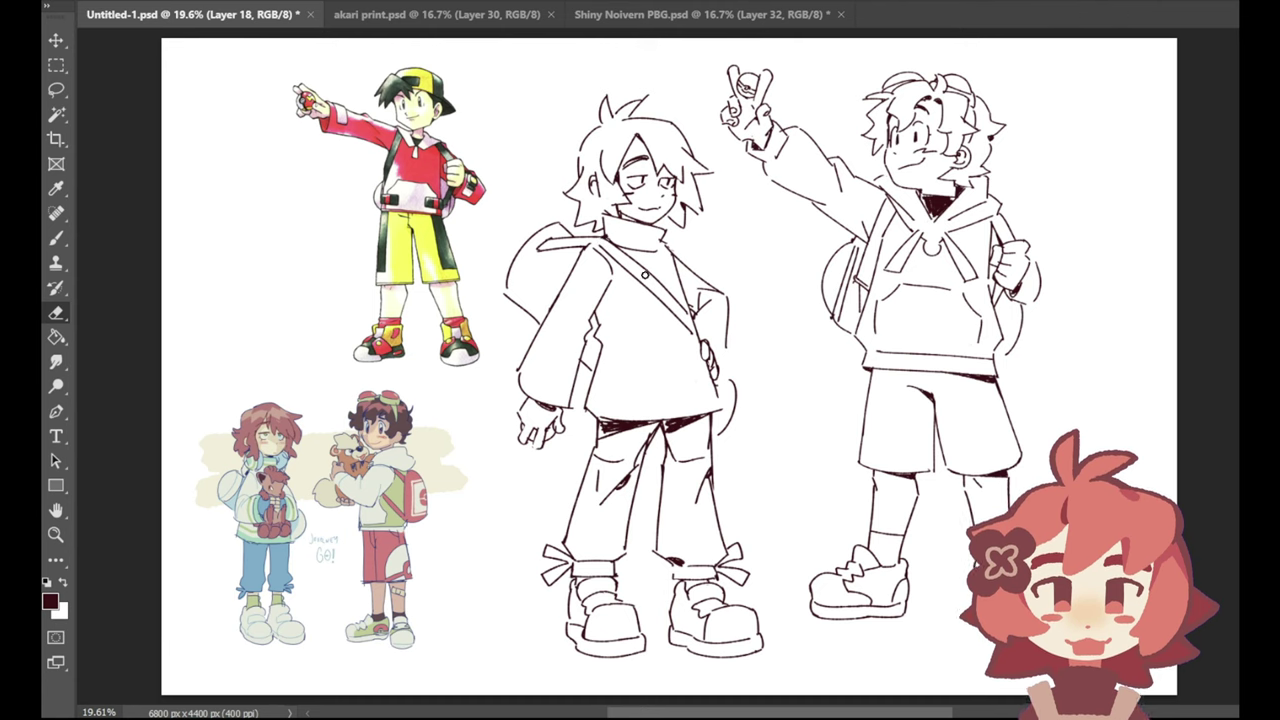
left_click(56, 238)
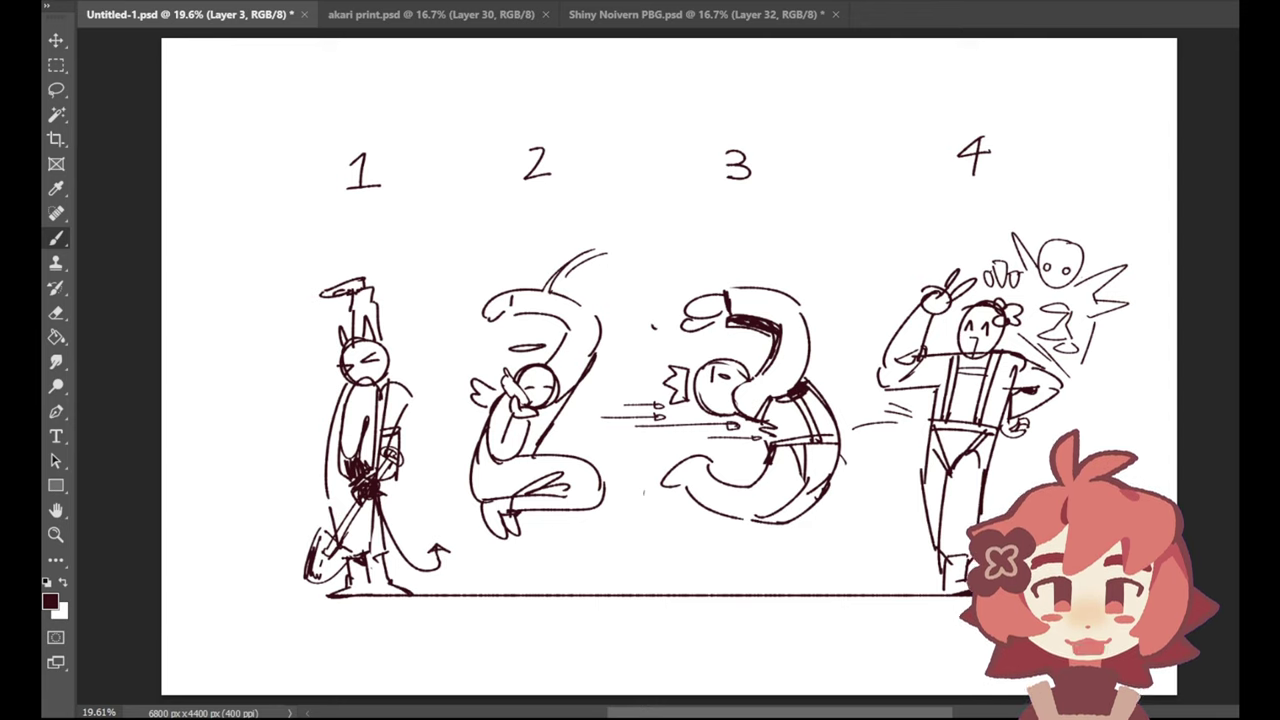
Step: Lower the numbered pose sketch layer's opacity to 30% and add a new layer for drawing
key("3")
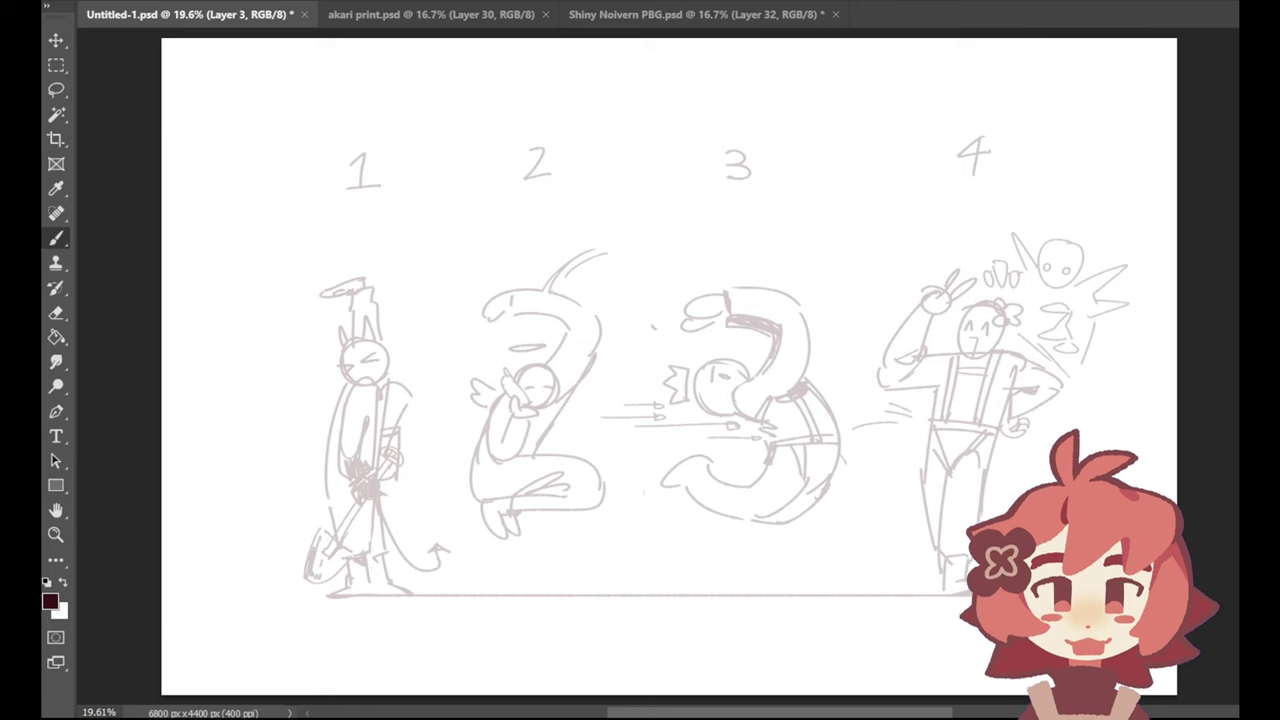
key("ctrl+shift+alt+n")
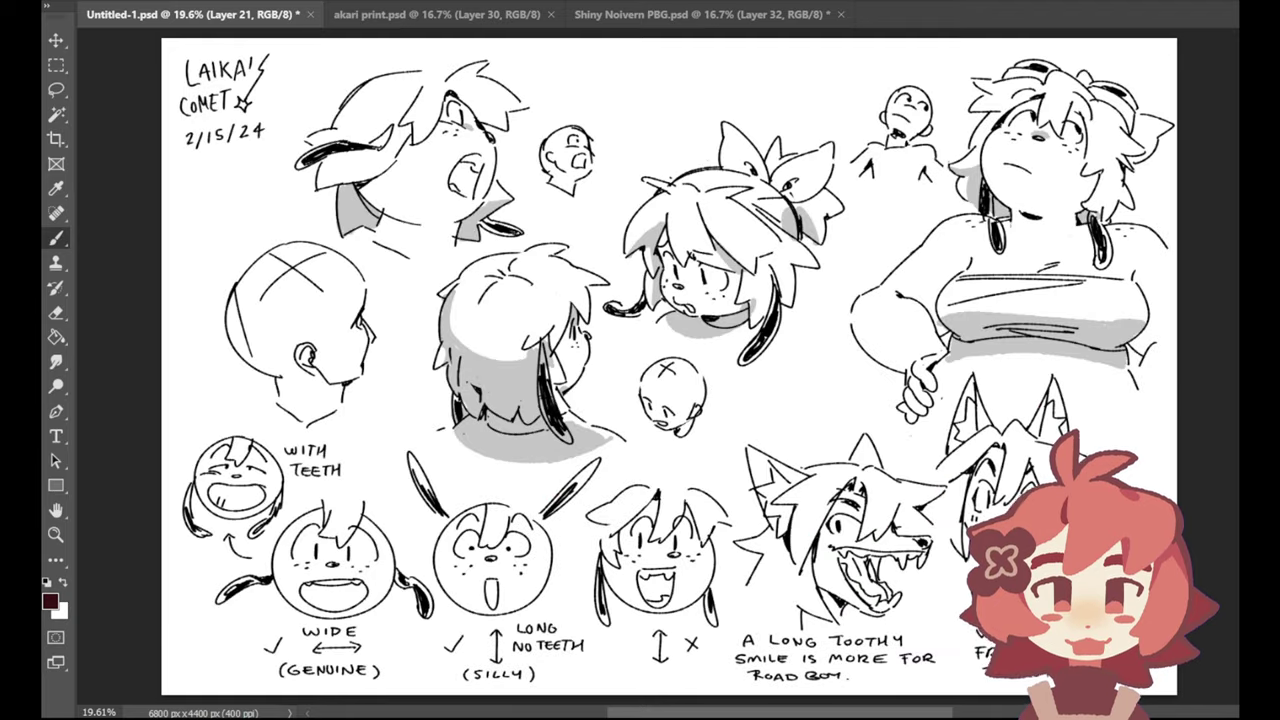
Step: Sample the black ink on the Laika's Comet sheet on Layer 7 and lasso the two toothy wolf heads with their captions
left_click(20, 197)
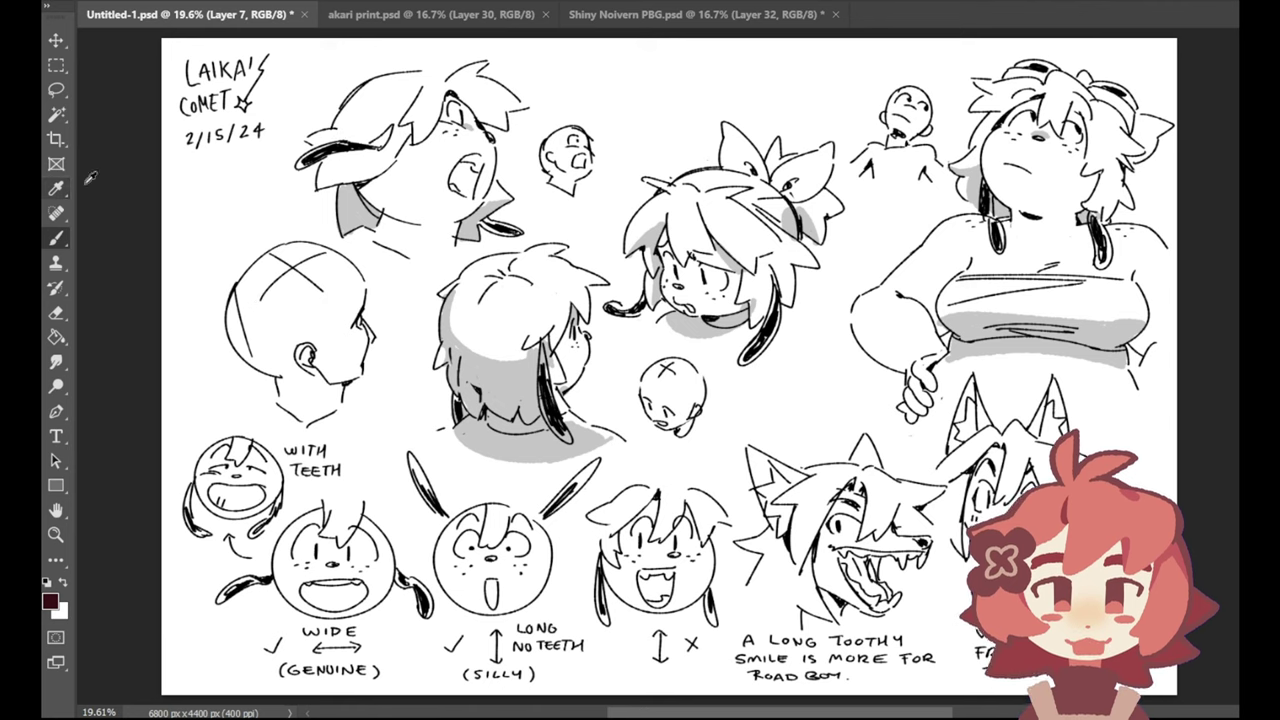
left_click(337, 147, "alt")
left_click(56, 89)
mouse_move(942, 428)
left_mouse_down()
mouse_move(1000, 366)
mouse_move(1080, 378)
mouse_move(1125, 455)
left_mouse_up()
mouse_move(940, 695)
left_mouse_down()
mouse_move(734, 700)
mouse_move(726, 650)
mouse_move(746, 540)
mouse_move(738, 488)
mouse_move(814, 428)
mouse_move(936, 428)
left_mouse_up()
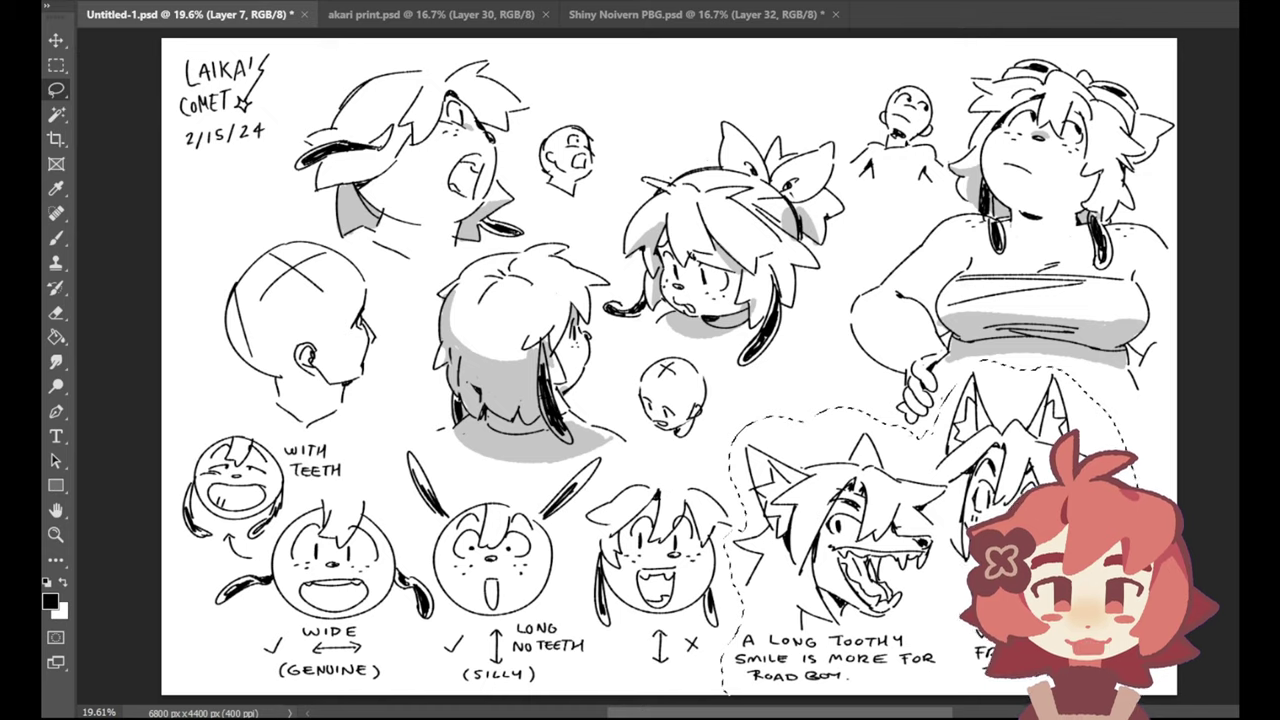
Step: Hide the sheet, paste the copied wolf heads onto a new layer and move them to the canvas's upper-left corner
left_click(1245, 412)
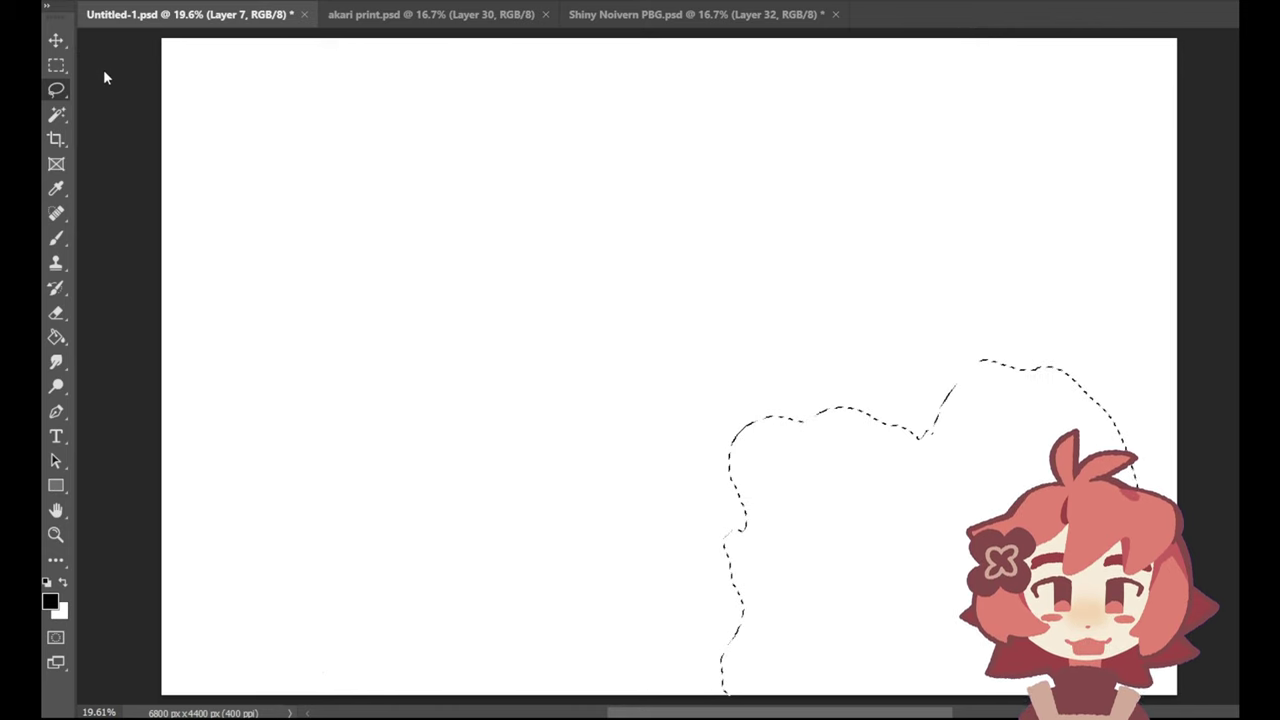
key("ctrl+v")
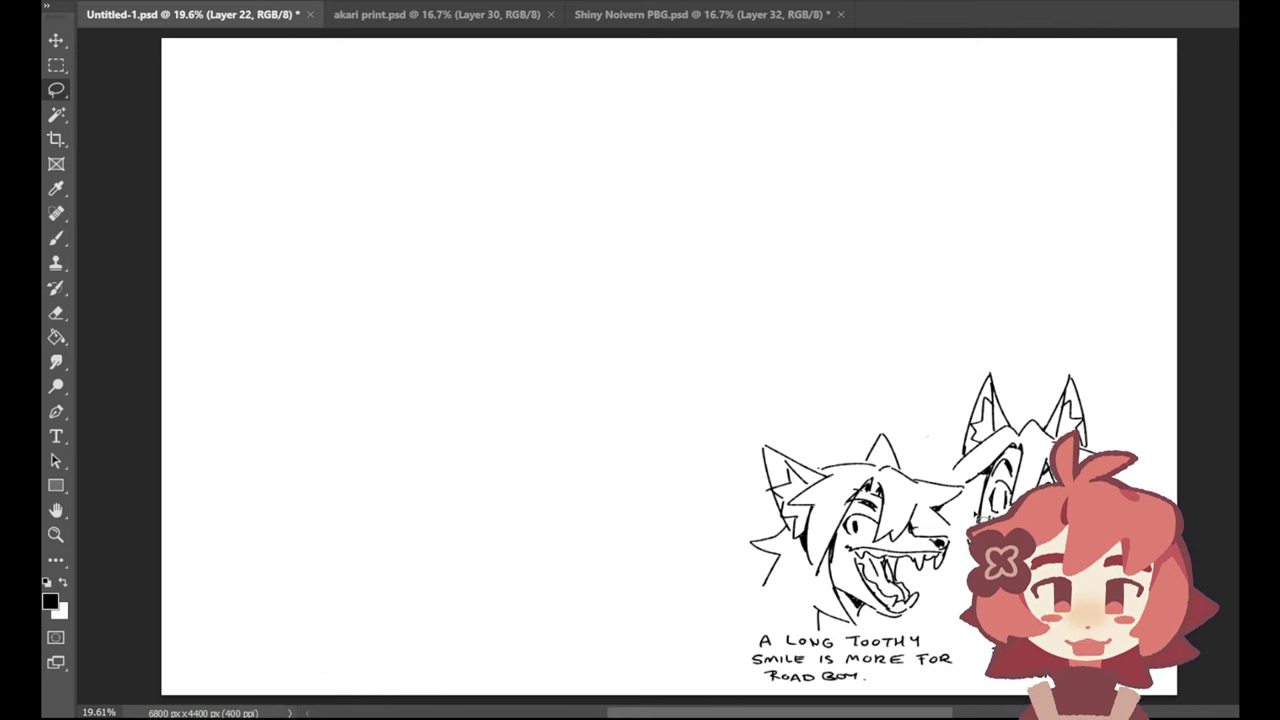
mouse_move(980, 515)
left_mouse_down()
mouse_move(521, 272)
mouse_move(449, 261)
left_mouse_up()
key("v")
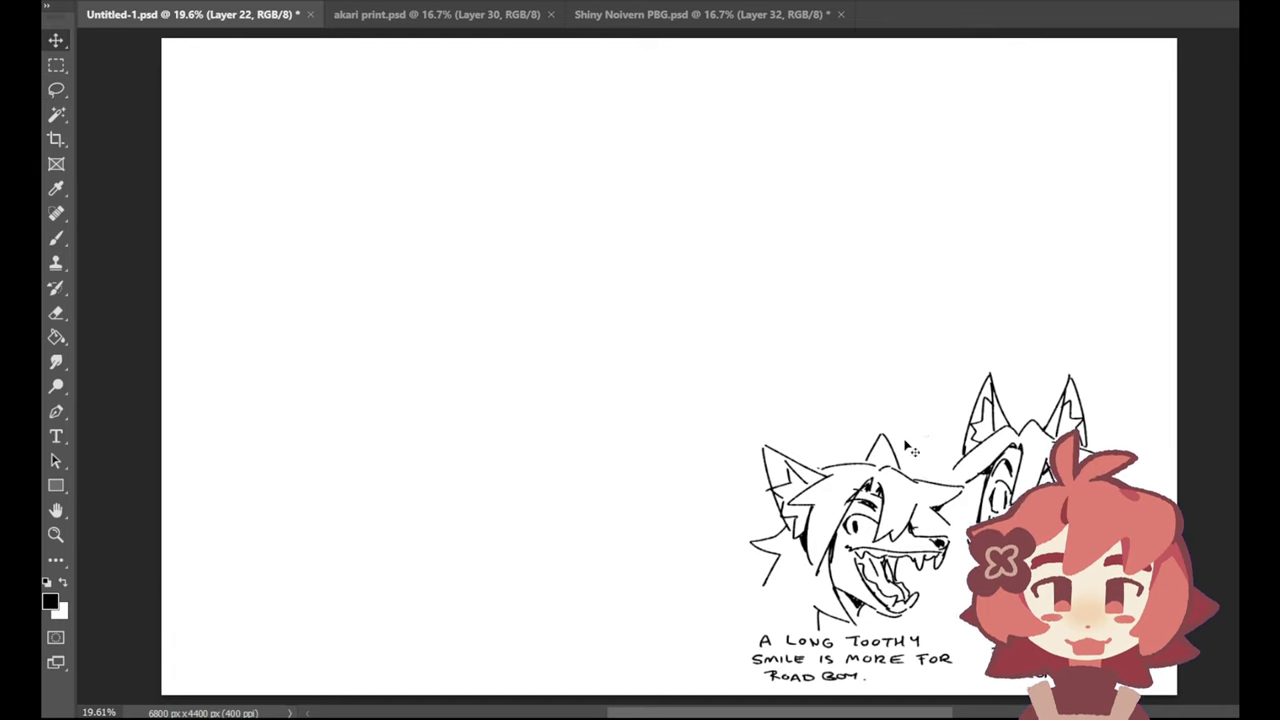
mouse_move(910, 449)
left_mouse_down()
mouse_move(437, 229)
mouse_move(346, 137)
left_mouse_up()
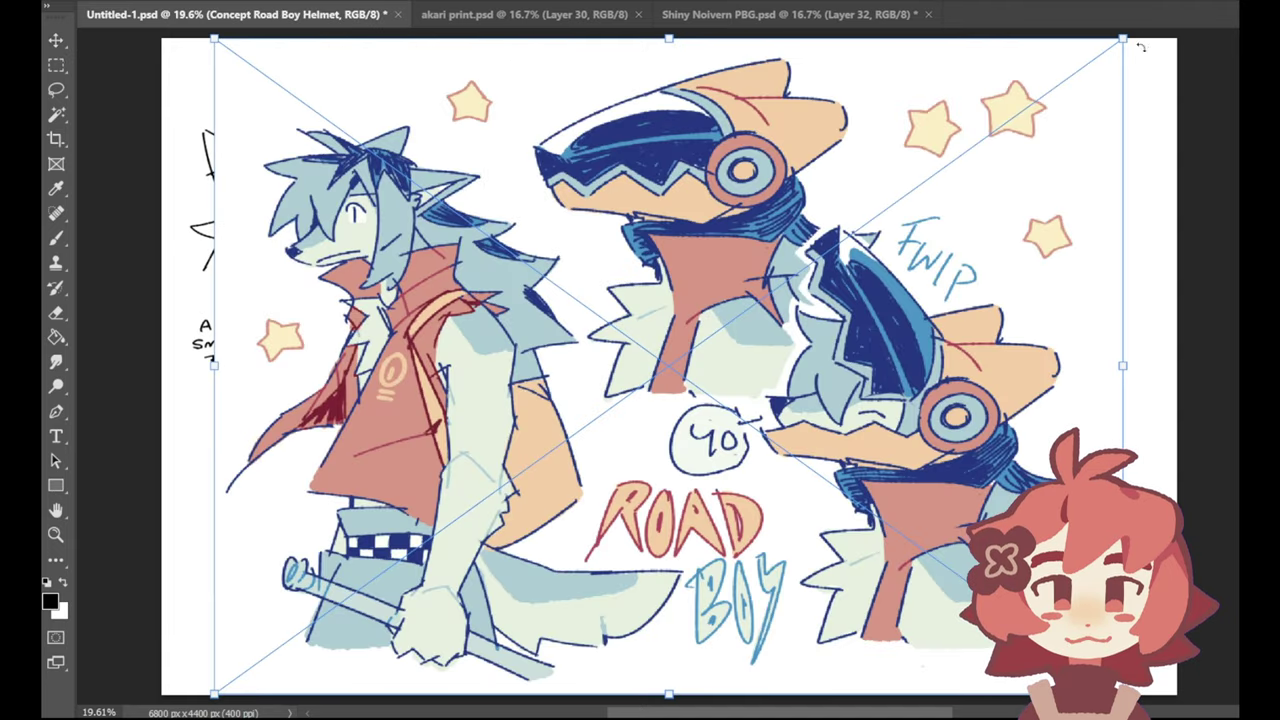
Step: Scale down the placed Concept Road Boy Helmet image, position it below the wolf heads, commit it and add a new layer
mouse_move(1123, 38)
left_mouse_down()
mouse_move(514, 411)
mouse_move(612, 362)
left_mouse_up()
left_click_drag(492, 474, 450, 460)
key("b")
key("Return")
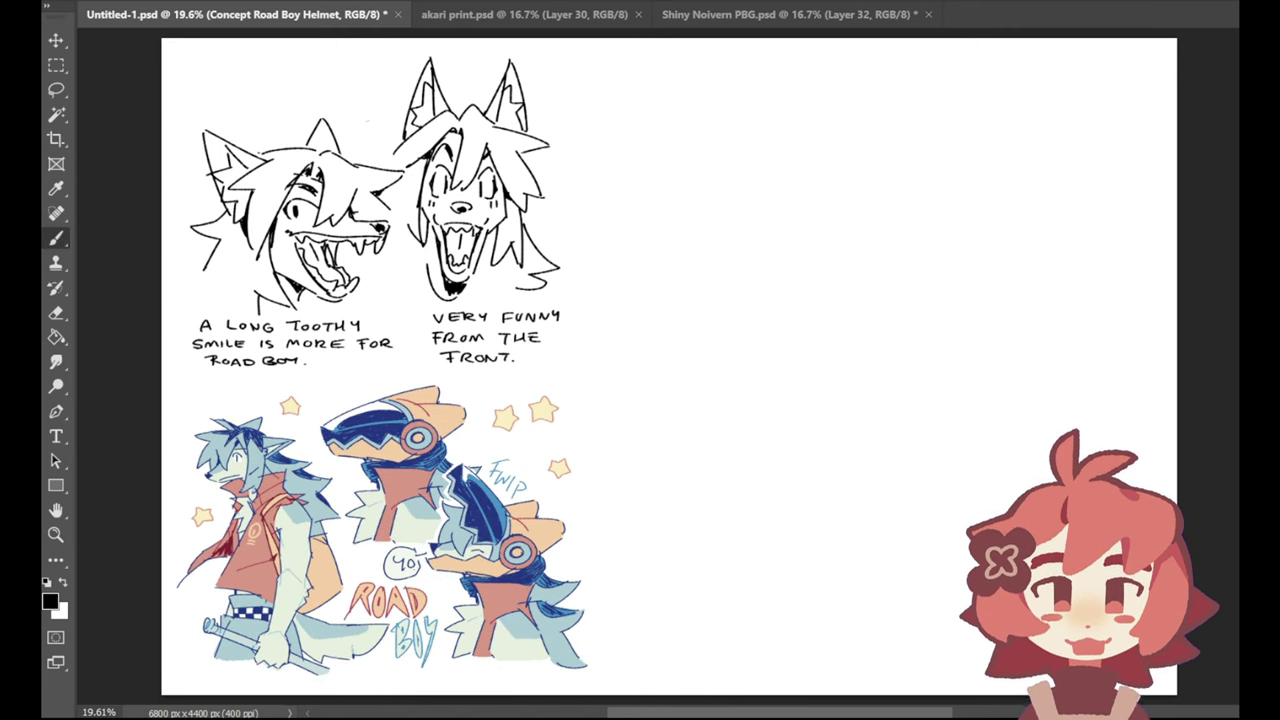
key("ctrl+shift+alt+n")
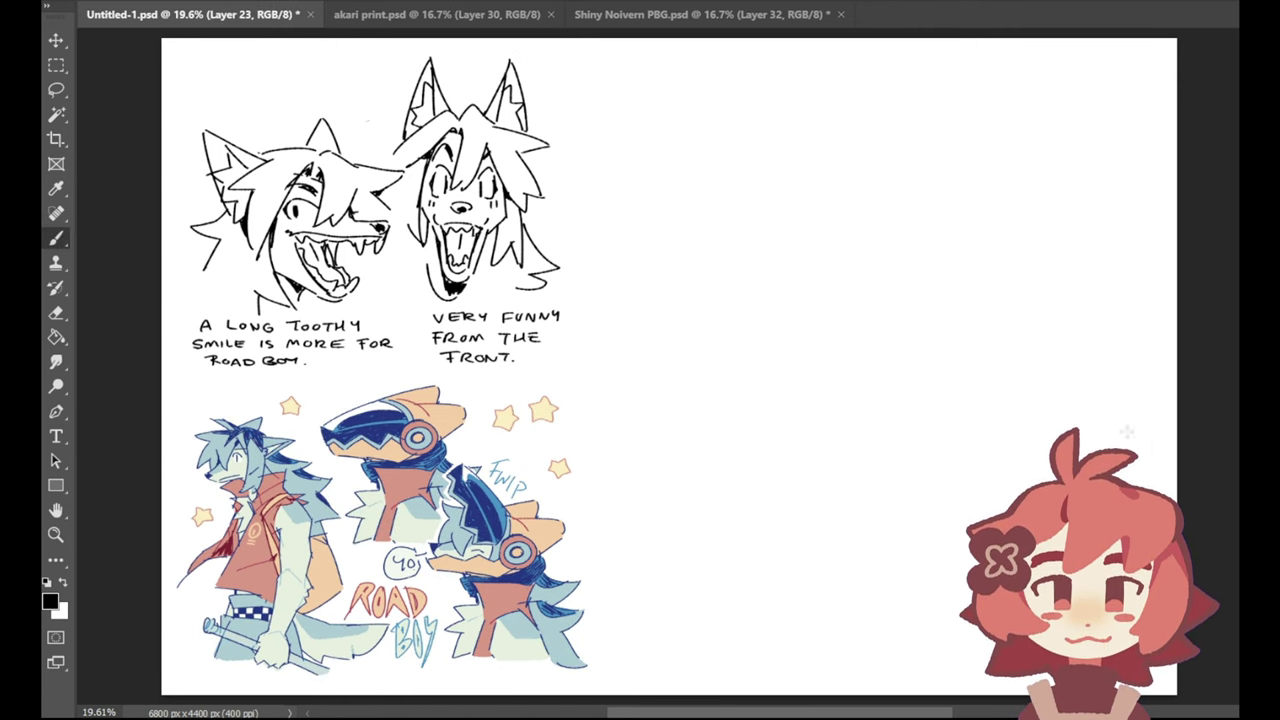
Step: Sketch three eye studies in a row beside the references, making the third half-lidded with an eyebrow
mouse_move(670, 195)
left_mouse_down()
mouse_move(713, 173)
mouse_move(718, 184)
mouse_move(684, 204)
mouse_move(716, 206)
left_mouse_up()
key("ctrl+z")
key("ctrl+z")
key("ctrl+z")
mouse_move(823, 181)
left_mouse_down()
mouse_move(793, 226)
mouse_move(928, 214)
mouse_move(924, 238)
mouse_move(911, 238)
mouse_move(912, 178)
mouse_move(926, 172)
left_mouse_up()
key("ctrl+z")
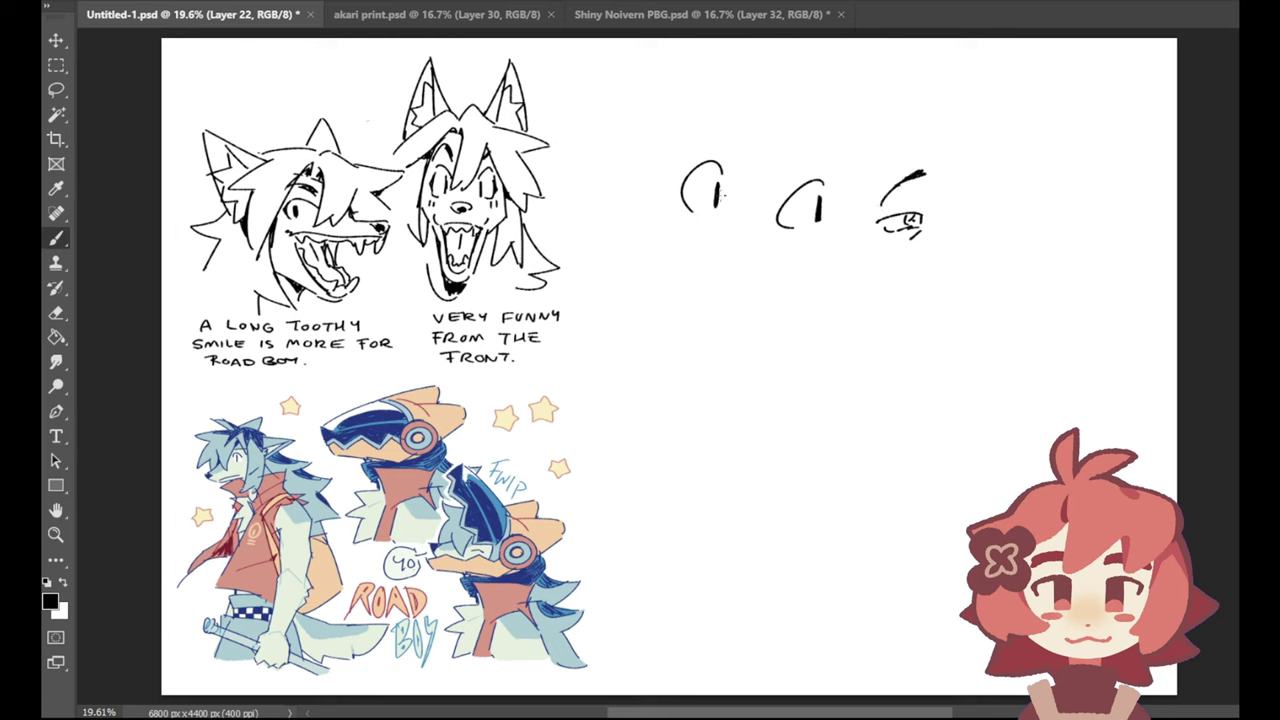
Step: Draw narrow rectangular irises with dark pupils in the first two eyes and touch up the third eye's lower lid
left_click_drag(711, 183, 714, 196)
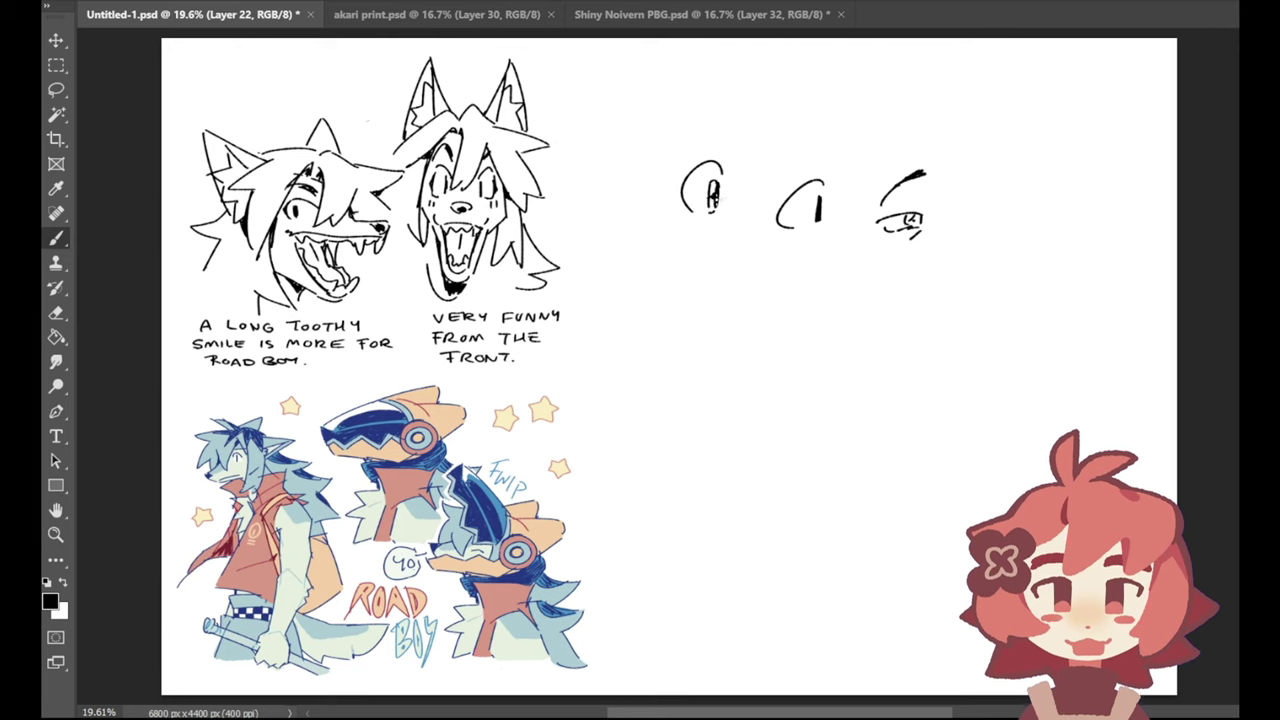
key("ctrl+z")
mouse_move(807, 197)
left_mouse_down()
mouse_move(820, 224)
mouse_move(817, 207)
left_mouse_up()
key("ctrl+z")
key("ctrl+z")
key("ctrl+z")
key("ctrl+z")
key("ctrl+z")
left_click_drag(813, 207, 813, 217)
key("ctrl+z")
left_click_drag(901, 237, 934, 236)
key("ctrl+z")
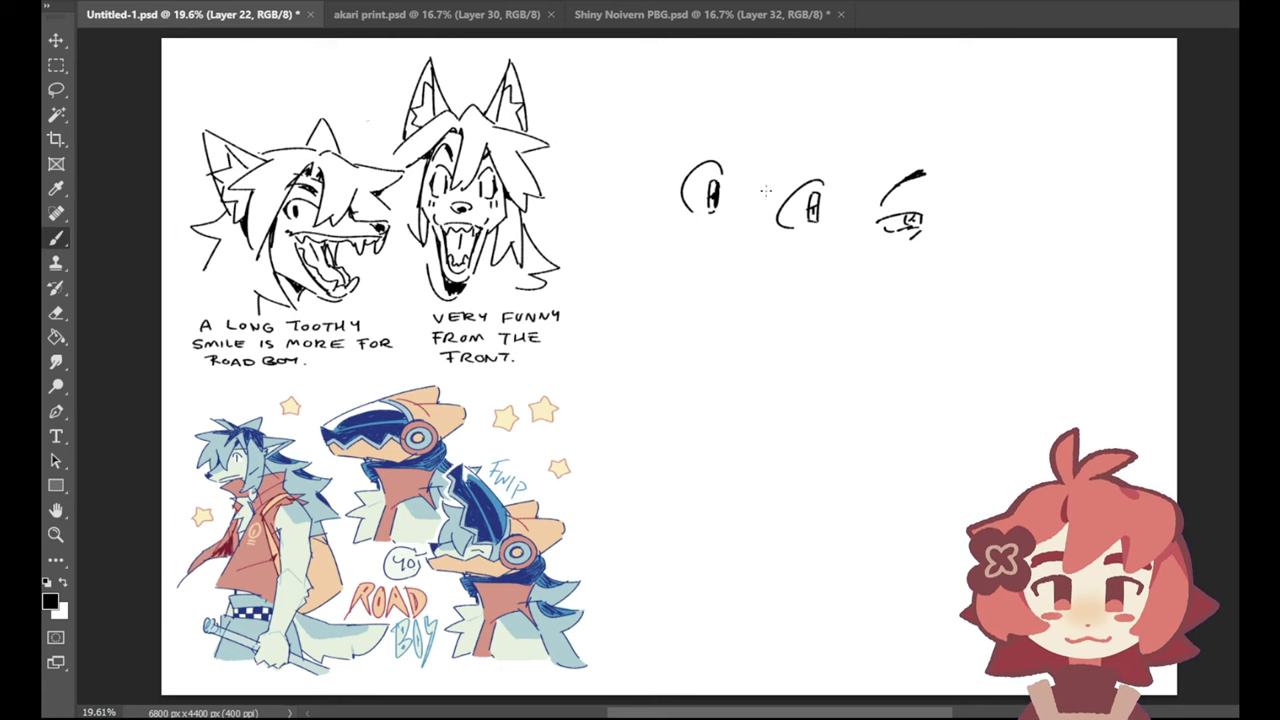
Step: Sketch a fourth eye below the row with a thick angular outer corner and a curved upper lid
mouse_move(788, 282)
left_mouse_down()
mouse_move(848, 301)
mouse_move(833, 288)
mouse_move(847, 306)
mouse_move(797, 329)
mouse_move(792, 307)
mouse_move(824, 325)
left_mouse_up()
key("ctrl+z")
key("ctrl+z")
key("ctrl+z")
key("ctrl+z")
key("ctrl+z")
key("ctrl+z")
key("ctrl+z")
key("ctrl+z")
key("ctrl+z")
key("ctrl+z")
key("ctrl+z")
key("ctrl+z")
key("ctrl+z")
key("ctrl+z")
key("ctrl+z")
key("ctrl+z")
key("ctrl+z")
key("ctrl+z")
key("ctrl+z")
key("ctrl+z")
key("ctrl+z")
key("ctrl+z")
key("ctrl+z")
key("ctrl+z")
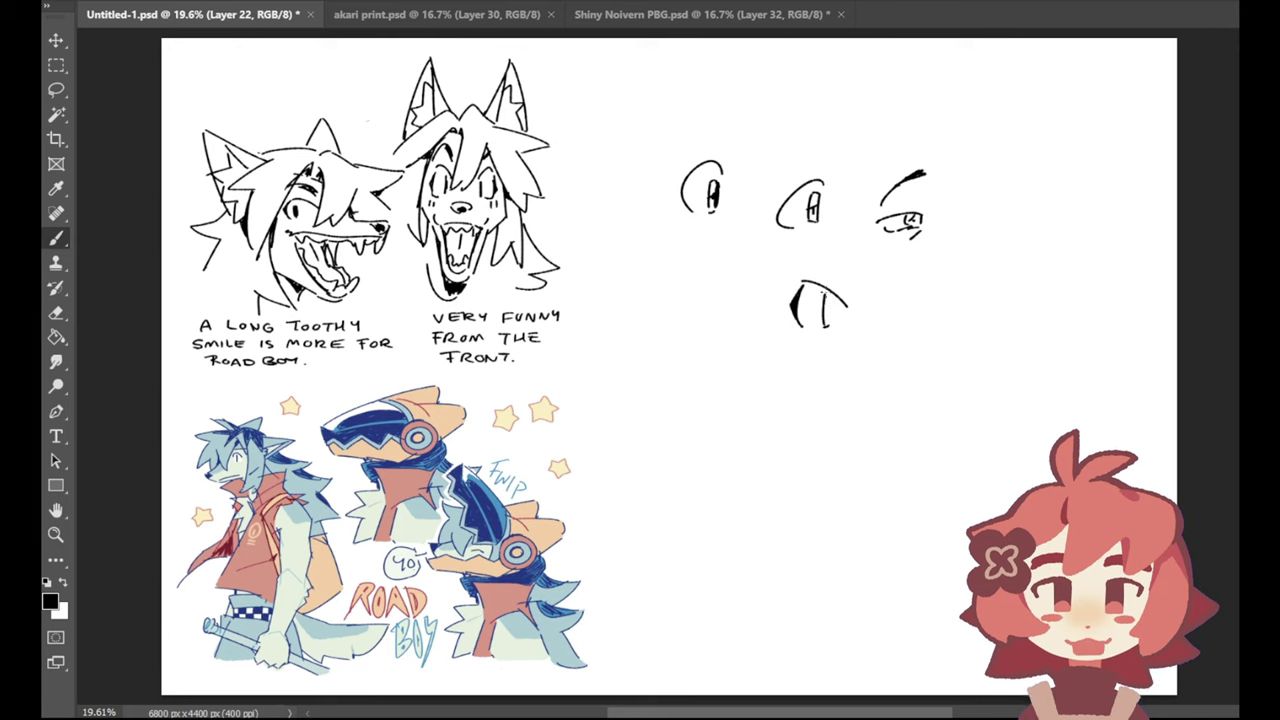
Step: Complete the fourth eye's tall narrow iris with a dark pupil and clean up the area around it
mouse_move(834, 291)
left_mouse_down()
mouse_move(834, 327)
mouse_move(829, 312)
left_mouse_up()
key("ctrl+z")
key("ctrl+z")
mouse_move(787, 372)
left_mouse_down()
mouse_move(784, 334)
mouse_move(796, 344)
left_mouse_up()
key("ctrl+z")
left_click(56, 312)
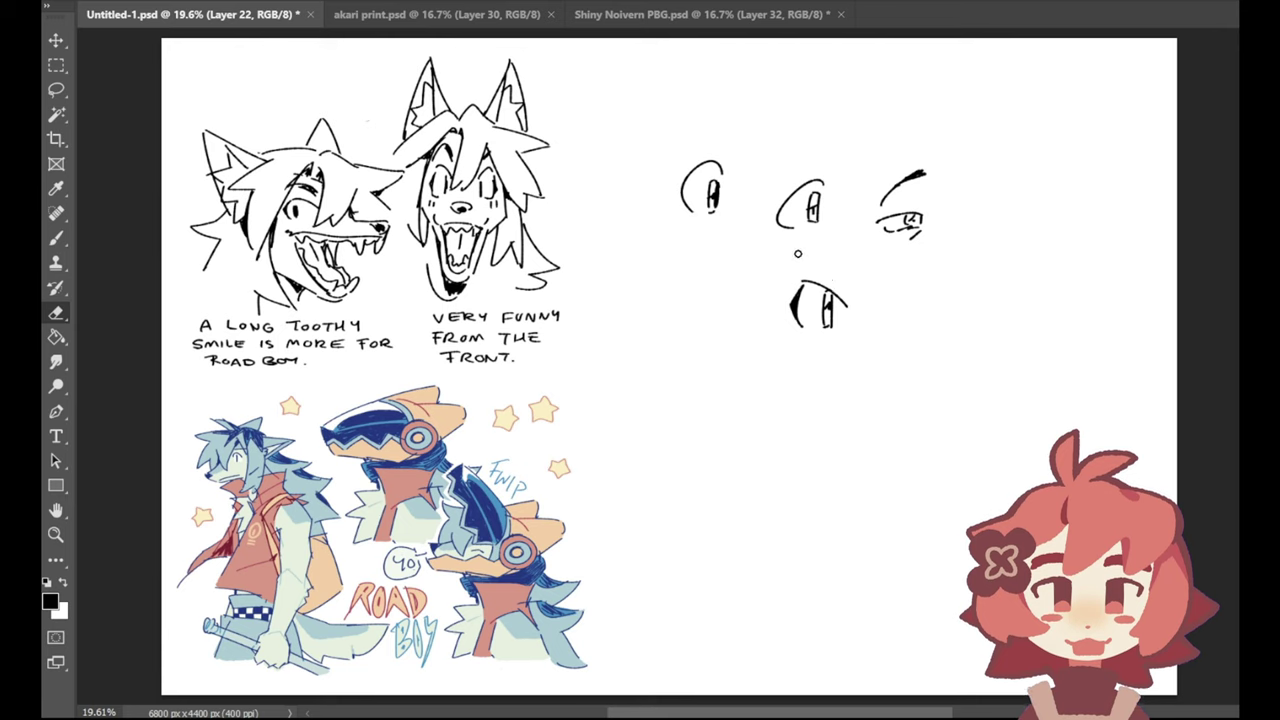
left_click(56, 237)
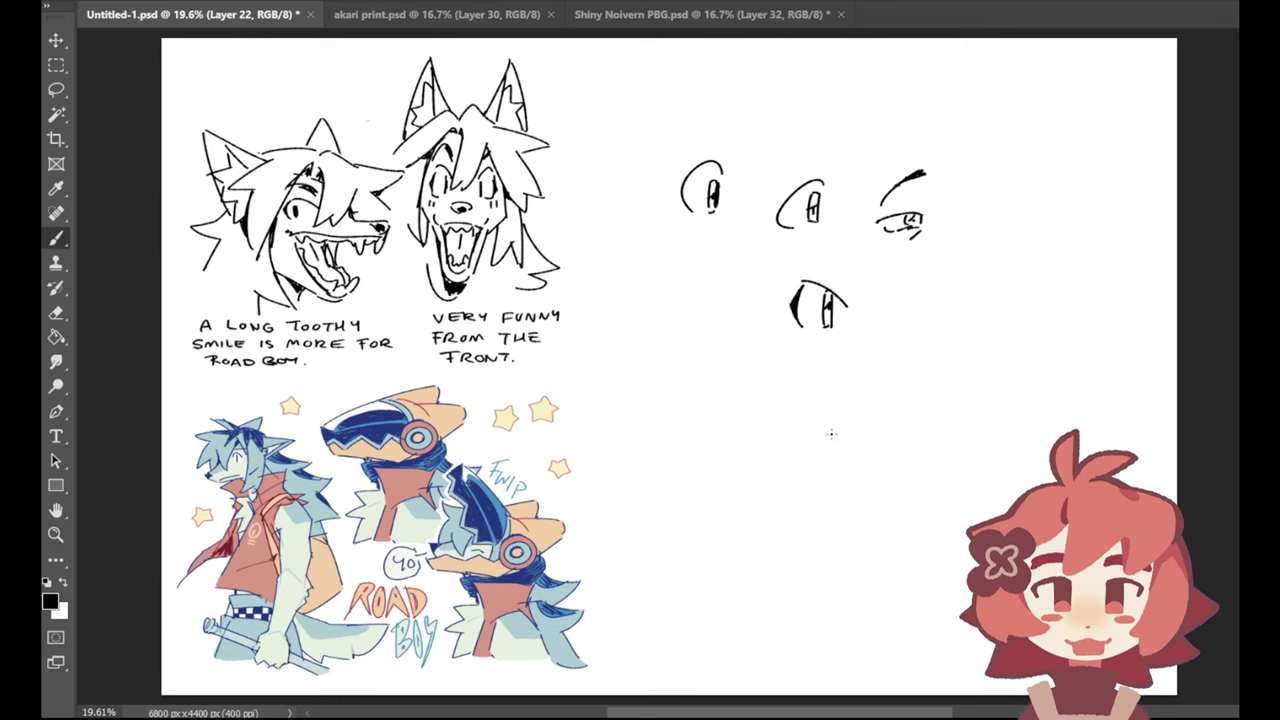
Step: Sketch a half-lidded eye with a small rectangular iris beneath the fourth eye
mouse_move(782, 436)
left_mouse_down()
mouse_move(860, 436)
mouse_move(853, 451)
left_mouse_up()
key("ctrl+z")
key("ctrl+z")
key("ctrl+z")
key("ctrl+z")
key("ctrl+z")
mouse_move(854, 435)
left_mouse_down()
mouse_move(856, 452)
mouse_move(828, 452)
left_mouse_up()
key("ctrl+z")
key("ctrl+z")
Step: Add a thick eyebrow over the half-lidded eye, try a circular eyeball outline around it and remove the circle
mouse_move(808, 408)
left_mouse_down()
mouse_move(865, 385)
mouse_move(842, 391)
mouse_move(853, 477)
mouse_move(868, 444)
left_mouse_up()
key("ctrl+z")
key("ctrl+z")
key("ctrl+z")
mouse_move(858, 409)
left_mouse_down()
mouse_move(866, 467)
mouse_move(870, 425)
mouse_move(831, 479)
mouse_move(842, 404)
left_mouse_up()
key("ctrl+z")
key("ctrl+z")
key("ctrl+z")
key("ctrl+z")
key("ctrl+z")
key("ctrl+z")
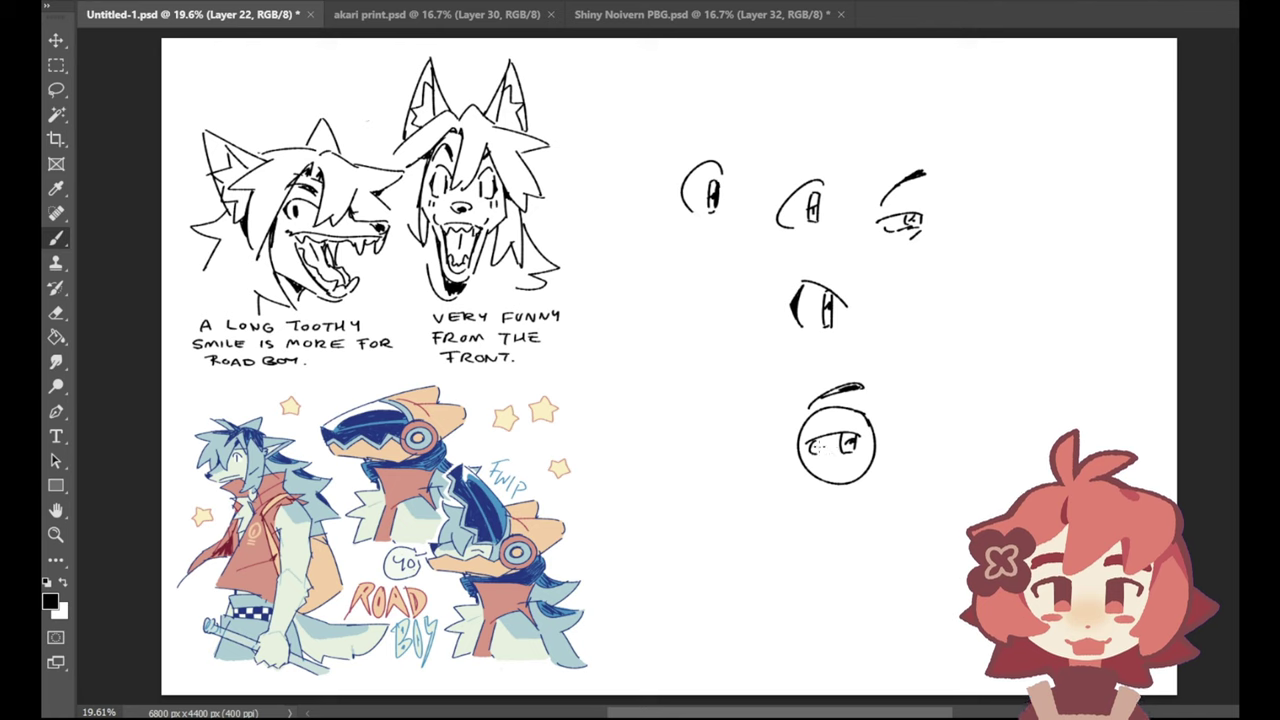
key("ctrl+z")
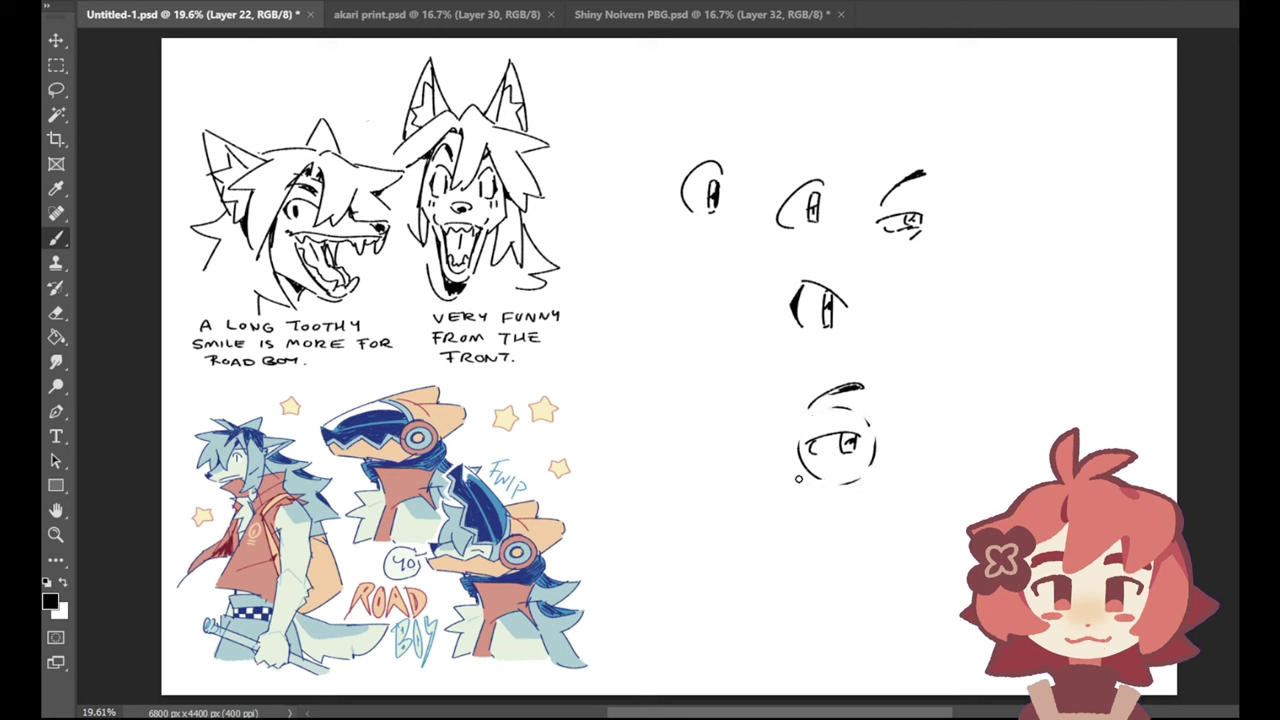
key("ctrl+z")
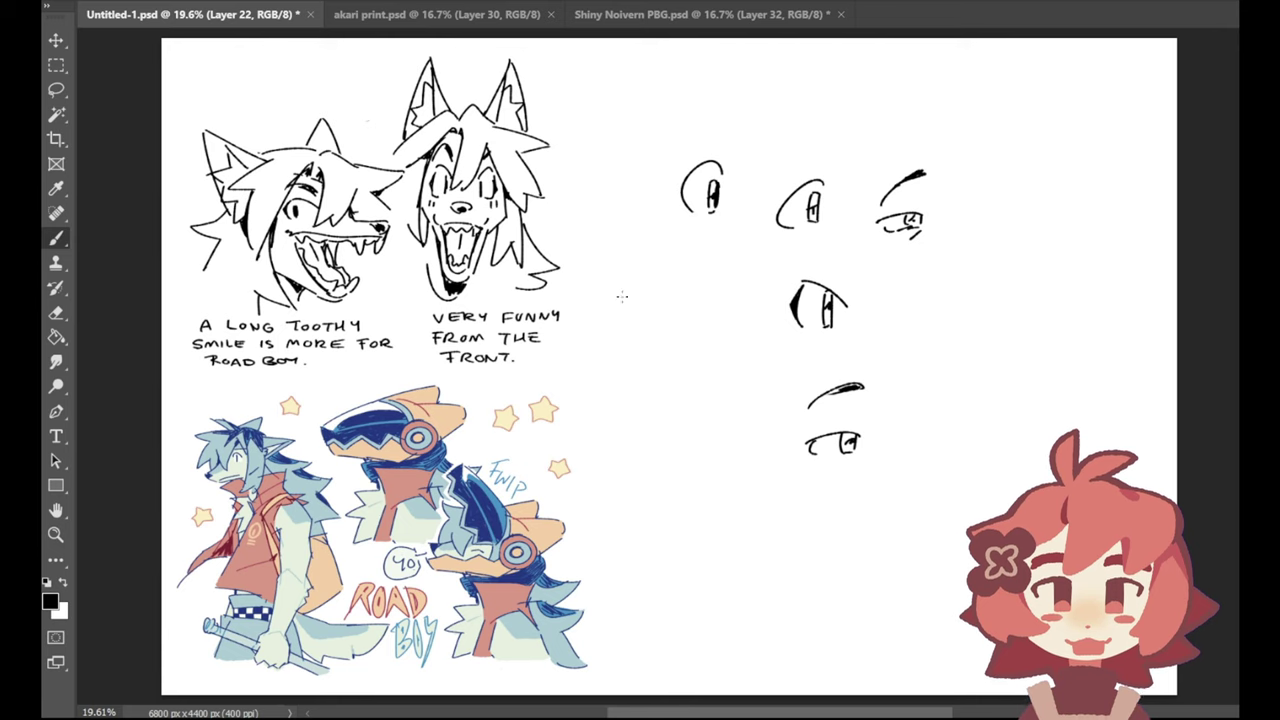
Step: Erase all the eye studies beside the references
left_click(56, 312)
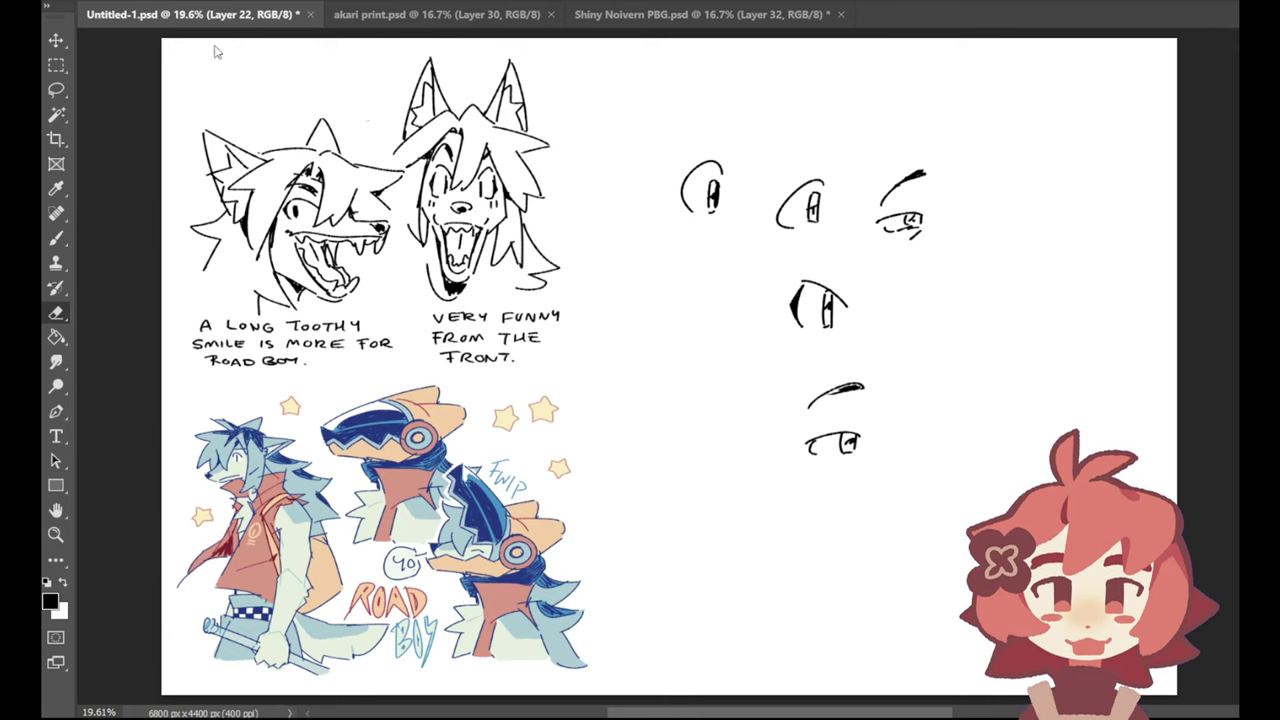
left_click(1260, 460)
left_click(1260, 460)
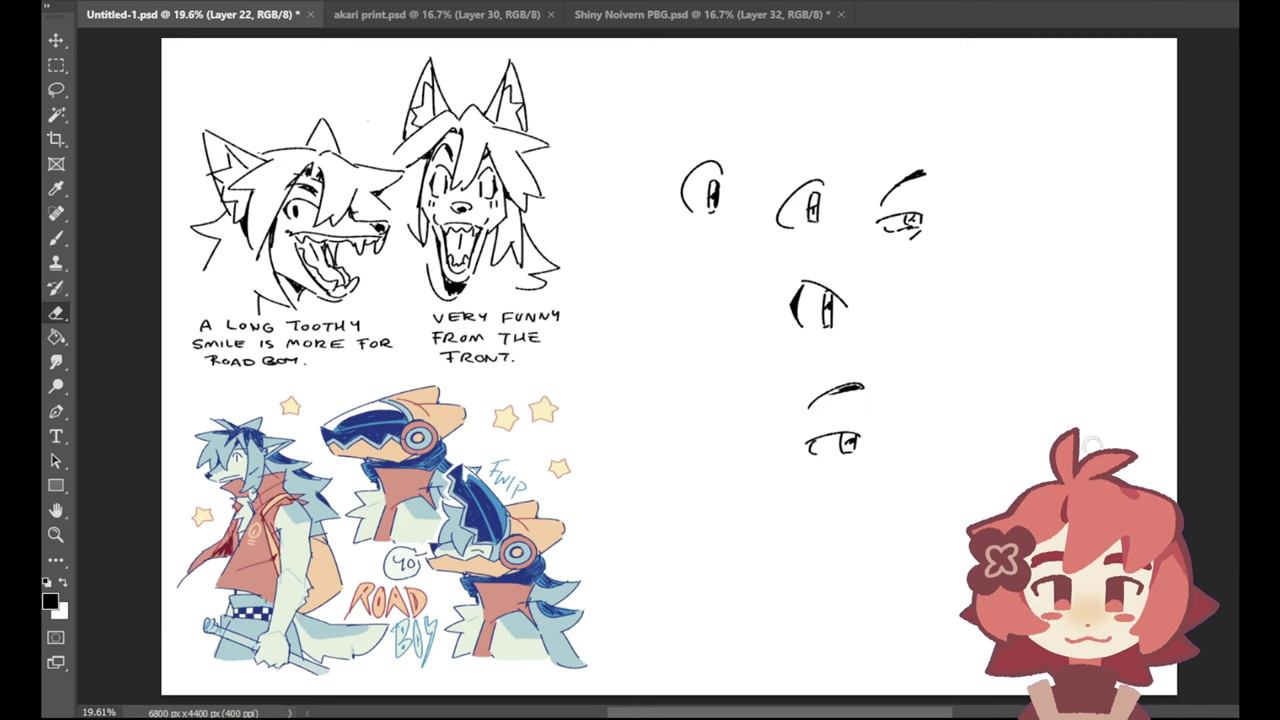
mouse_move(728, 195)
left_mouse_down()
mouse_move(697, 205)
mouse_move(710, 165)
mouse_move(707, 211)
mouse_move(849, 213)
mouse_move(818, 180)
mouse_move(790, 217)
mouse_move(919, 173)
mouse_move(892, 214)
mouse_move(892, 255)
mouse_move(926, 238)
mouse_move(783, 352)
mouse_move(793, 330)
mouse_move(845, 311)
mouse_move(830, 296)
mouse_move(809, 307)
mouse_move(818, 409)
mouse_move(795, 438)
mouse_move(803, 455)
mouse_move(832, 451)
mouse_move(856, 423)
mouse_move(811, 437)
mouse_move(834, 457)
left_mouse_up()
Step: Try to rough out a small head with an eye and pointed muzzle in the blank area beside the references
key("b")
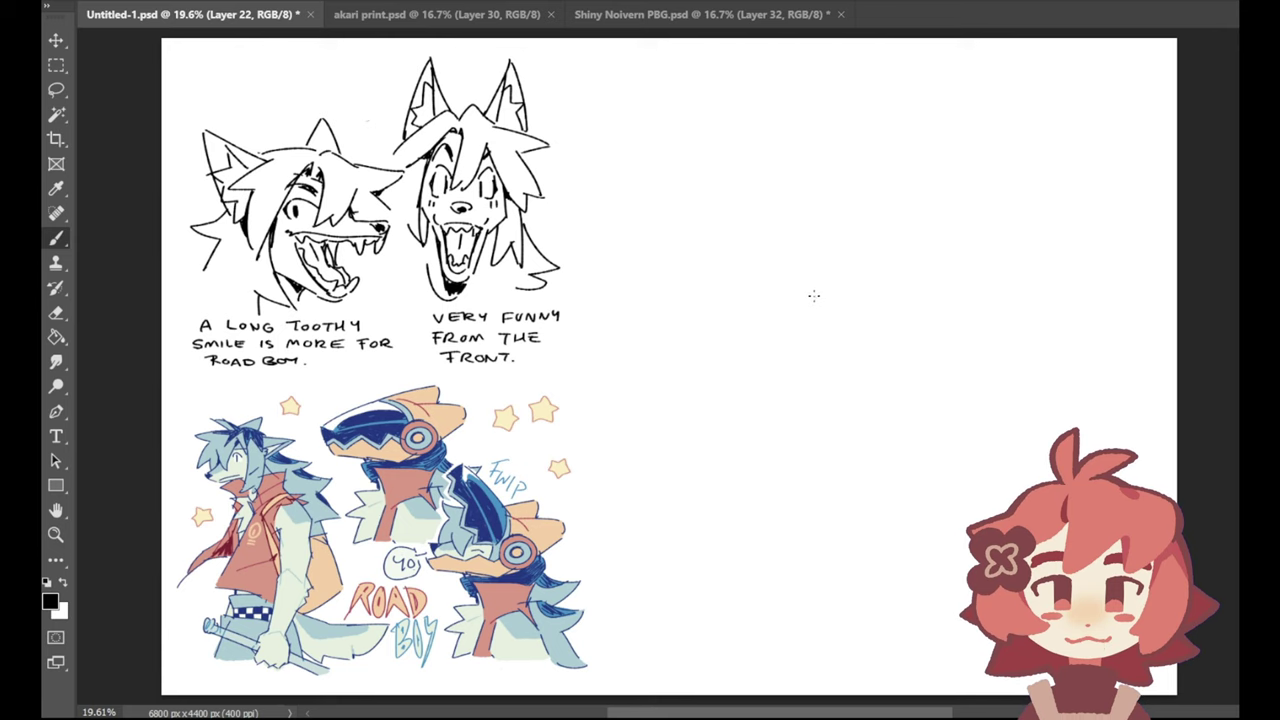
mouse_move(858, 237)
left_mouse_down()
mouse_move(818, 258)
mouse_move(826, 251)
mouse_move(876, 298)
mouse_move(932, 243)
mouse_move(939, 285)
mouse_move(910, 297)
left_mouse_up()
key("ctrl+z")
key("ctrl+z")
key("ctrl+z")
key("ctrl+z")
mouse_move(877, 235)
left_mouse_down()
mouse_move(856, 262)
mouse_move(874, 233)
mouse_move(857, 222)
mouse_move(863, 231)
left_mouse_up()
key("ctrl+z")
key("ctrl+z")
key("ctrl+z")
key("ctrl+z")
Step: Add an ear, long hair strands and a brow line to the rough head
mouse_move(869, 236)
left_mouse_down()
mouse_move(861, 258)
mouse_move(873, 234)
mouse_move(888, 257)
mouse_move(975, 172)
left_mouse_up()
key("ctrl+z")
mouse_move(912, 203)
left_mouse_down()
mouse_move(990, 250)
mouse_move(940, 283)
left_mouse_up()
left_click_drag(903, 228, 898, 325)
key("ctrl+z")
left_click_drag(910, 261, 902, 325)
mouse_move(877, 209)
left_mouse_down()
mouse_move(924, 213)
mouse_move(887, 235)
left_mouse_up()
key("ctrl+z")
left_click_drag(870, 208, 925, 217)
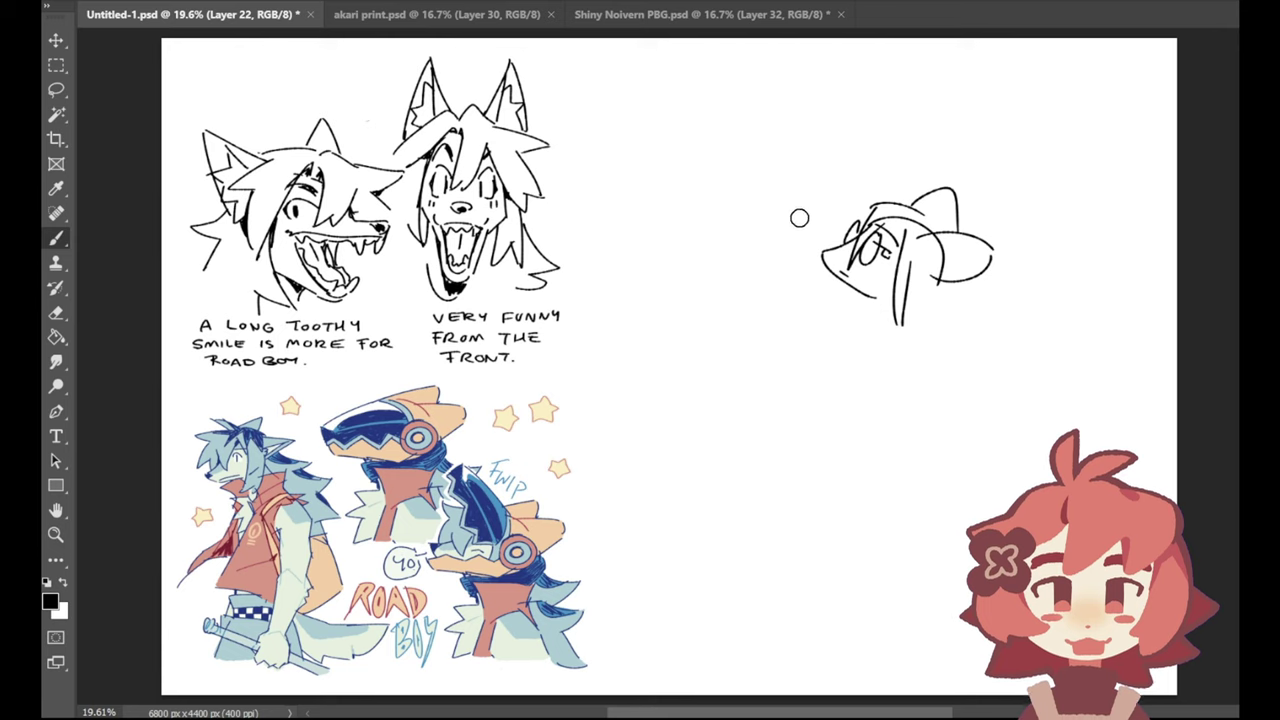
Step: Undo the rough head sketch and clear its remaining lines
mouse_move(828, 262)
left_mouse_down()
mouse_move(829, 237)
mouse_move(848, 231)
left_mouse_up()
key("ctrl+z")
key("ctrl+z")
key("ctrl+z")
key("ctrl+z")
key("ctrl+z")
key("ctrl+z")
key("ctrl+z")
key("ctrl+z")
key("ctrl+z")
key("ctrl+z")
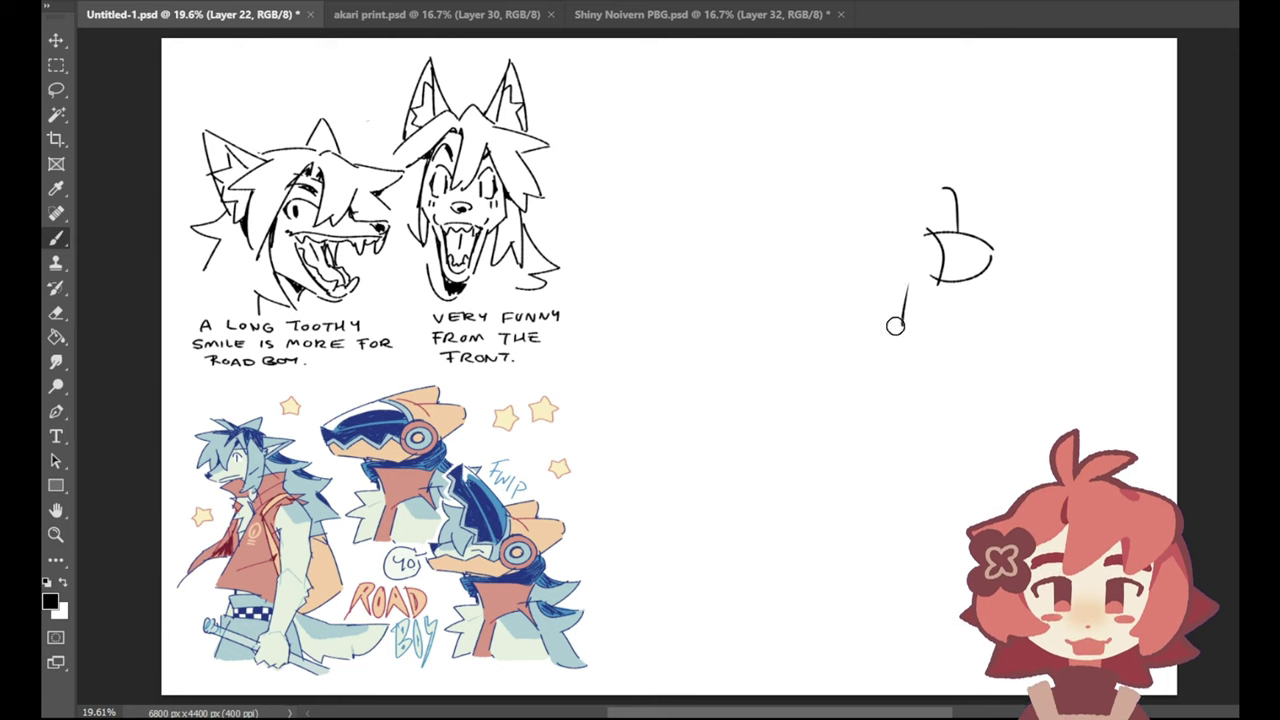
key("ctrl+z")
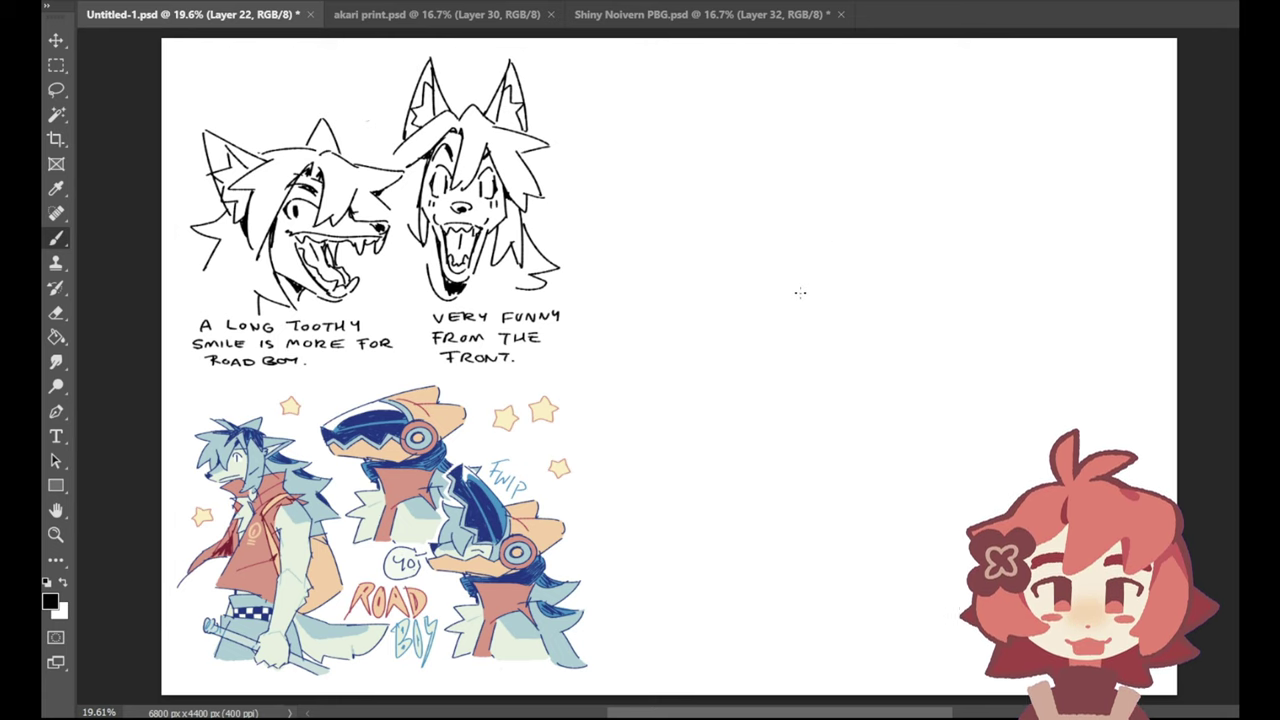
Step: Sketch a pointed, five-sided collar outline in the blank area beside the references
left_click_drag(803, 240, 786, 302)
key("ctrl+z")
left_click_drag(799, 255, 786, 301)
key("ctrl+z")
left_click_drag(786, 241, 754, 299)
mouse_move(754, 288)
left_mouse_down()
mouse_move(783, 303)
mouse_move(808, 336)
left_mouse_up()
key("ctrl+z")
key("ctrl+z")
mouse_move(808, 342)
left_mouse_down()
mouse_move(860, 324)
mouse_move(859, 250)
mouse_move(857, 292)
left_mouse_up()
key("ctrl+z")
key("ctrl+z")
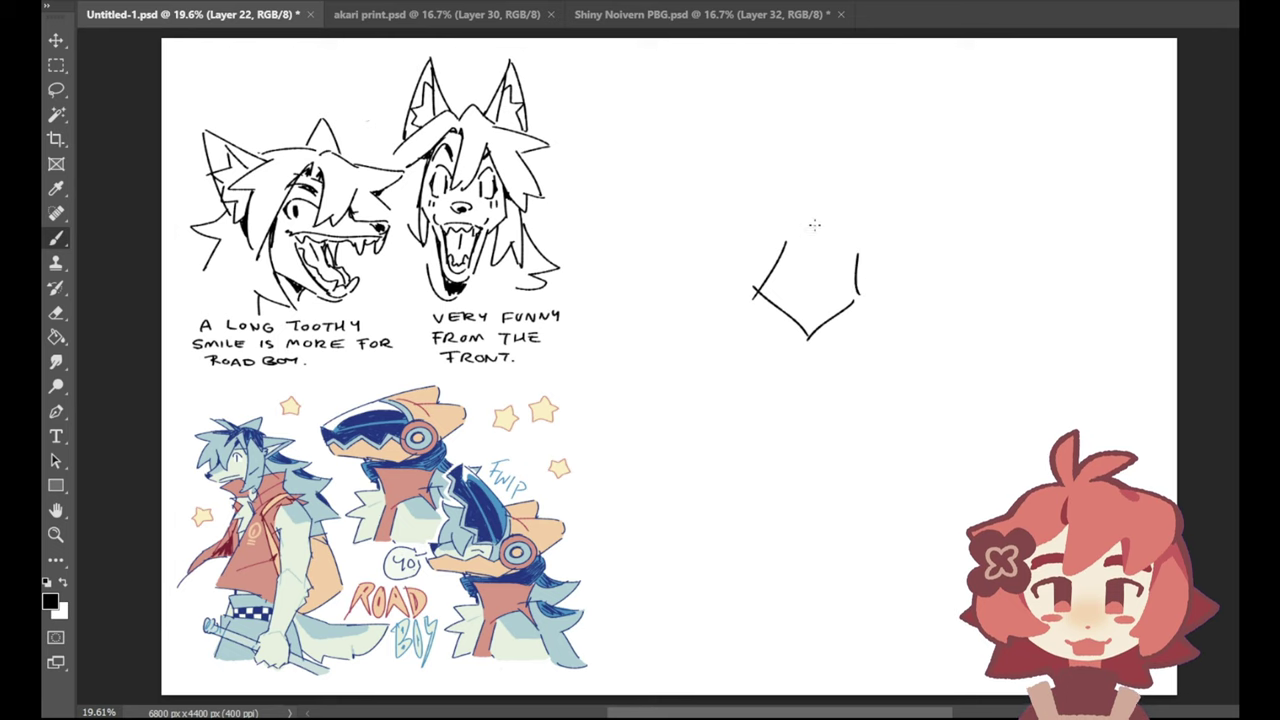
Step: Draw the jaw line, the sloping muzzle profile and a small dark nose above the collar
mouse_move(795, 218)
left_mouse_down()
mouse_move(795, 241)
mouse_move(834, 264)
mouse_move(906, 274)
left_mouse_up()
key("ctrl+z")
key("ctrl+z")
key("ctrl+z")
mouse_move(884, 190)
left_mouse_down()
mouse_move(888, 228)
mouse_move(916, 262)
mouse_move(902, 268)
mouse_move(911, 257)
left_mouse_up()
key("ctrl+z")
key("ctrl+z")
key("ctrl+z")
key("ctrl+z")
left_click_drag(911, 257, 903, 259)
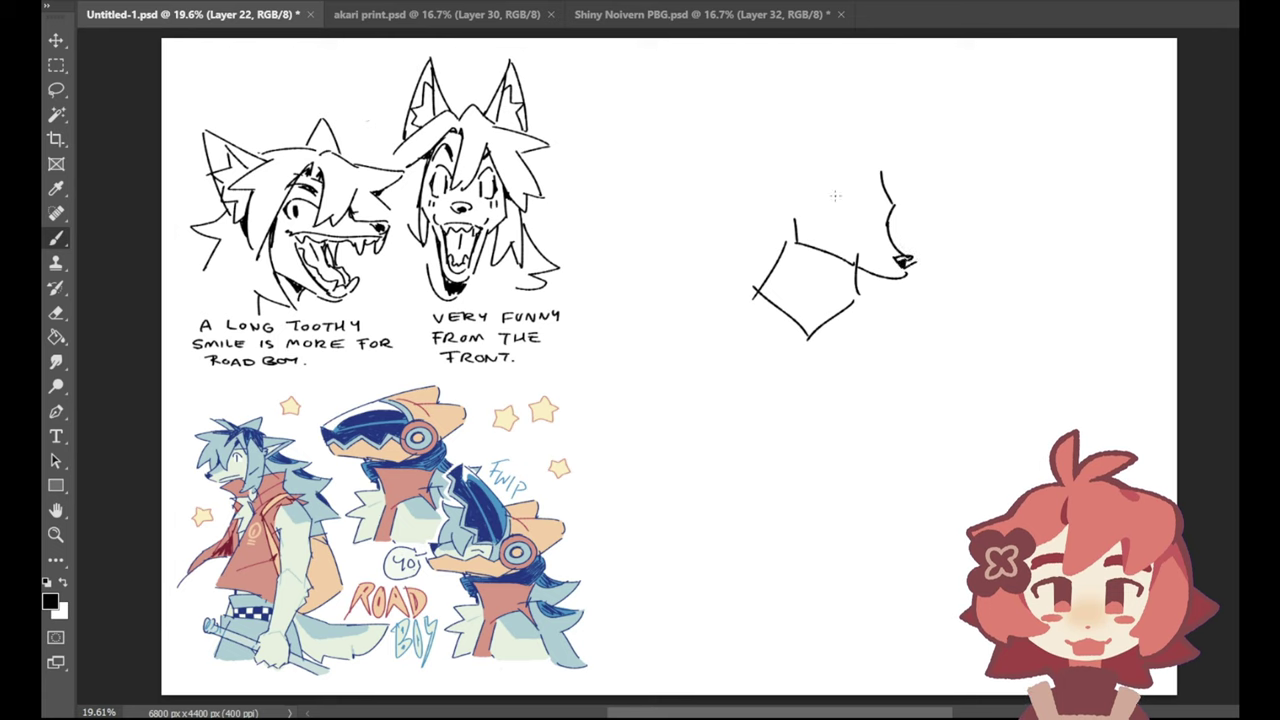
Step: Draw two tall pointed ears above the muzzle, joining the front ear to the forehead
key("ctrl+z")
mouse_move(796, 114)
left_mouse_down()
mouse_move(838, 172)
mouse_move(832, 152)
mouse_move(790, 178)
left_mouse_up()
key("ctrl+z")
mouse_move(780, 92)
left_mouse_down()
mouse_move(790, 180)
mouse_move(826, 144)
mouse_move(832, 154)
mouse_move(788, 170)
left_mouse_up()
key("ctrl+z")
key("ctrl+z")
key("ctrl+z")
key("ctrl+shift+z")
mouse_move(794, 106)
left_mouse_down()
mouse_move(815, 157)
mouse_move(878, 84)
left_mouse_up()
key("ctrl+z")
key("ctrl+z")
key("ctrl+z")
mouse_move(840, 135)
left_mouse_down()
mouse_move(882, 174)
mouse_move(879, 96)
mouse_move(881, 168)
left_mouse_up()
key("ctrl+z")
key("ctrl+z")
left_click_drag(884, 94, 882, 172)
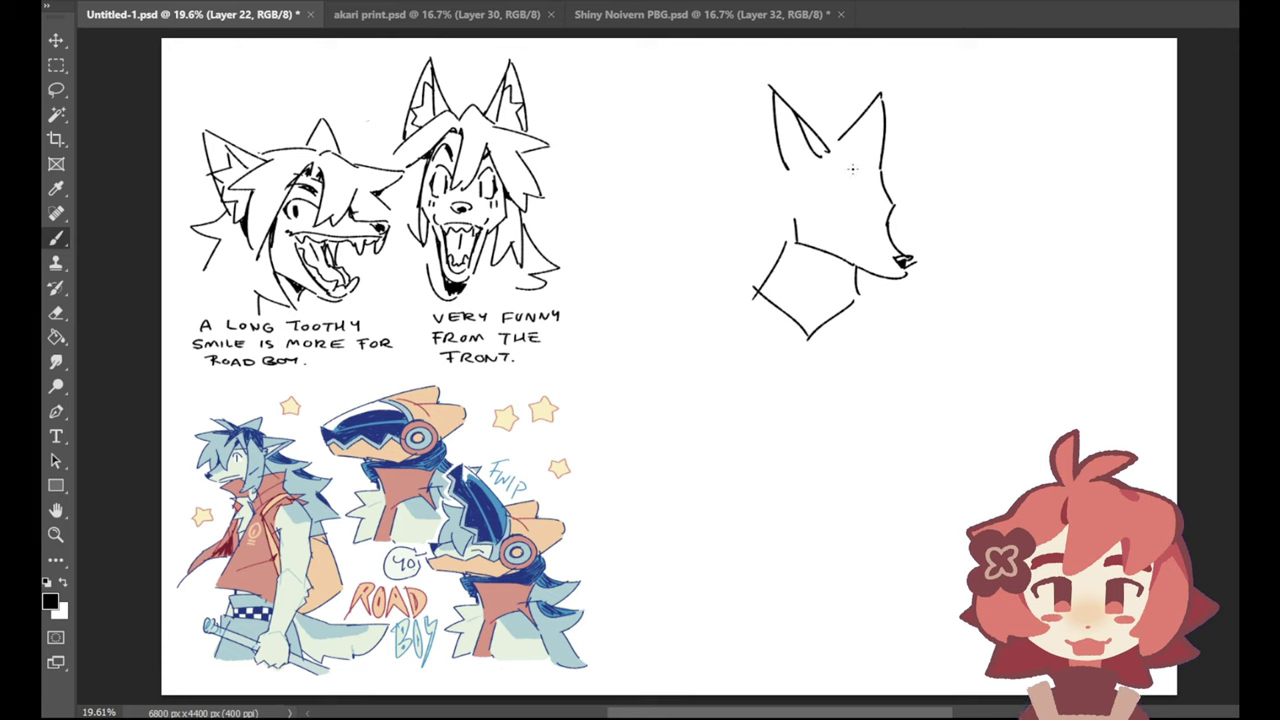
Step: Add the long mouth line and a half-lidded eye to the face
mouse_move(828, 207)
left_mouse_down()
mouse_move(854, 211)
mouse_move(820, 218)
mouse_move(847, 228)
mouse_move(838, 250)
mouse_move(906, 272)
left_mouse_up()
key("ctrl+z")
key("ctrl+z")
key("ctrl+z")
key("ctrl+z")
key("ctrl+z")
key("ctrl+z")
mouse_move(867, 194)
left_mouse_down()
mouse_move(858, 246)
mouse_move(874, 228)
left_mouse_up()
key("ctrl+z")
key("ctrl+z")
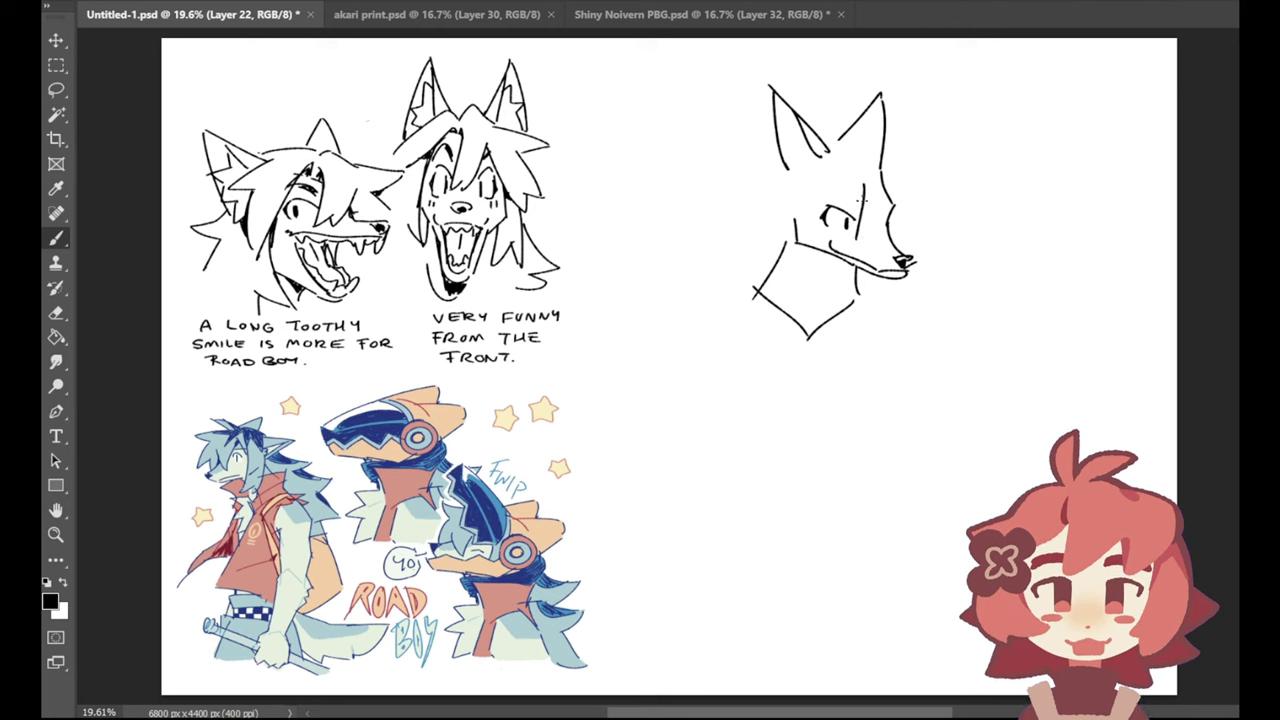
Step: Draw a spiky fringe sweeping over the far eye and out past the muzzle
key("ctrl+z")
mouse_move(865, 184)
left_mouse_down()
mouse_move(857, 237)
mouse_move(879, 217)
mouse_move(857, 236)
mouse_move(873, 227)
mouse_move(888, 244)
mouse_move(898, 202)
left_mouse_up()
key("ctrl+z")
key("ctrl+z")
mouse_move(880, 147)
left_mouse_down()
mouse_move(897, 177)
mouse_move(867, 148)
mouse_move(902, 184)
mouse_move(941, 196)
mouse_move(914, 212)
mouse_move(917, 244)
left_mouse_up()
key("ctrl+z")
key("ctrl+z")
key("ctrl+z")
key("ctrl+z")
key("ctrl+z")
key("ctrl+z")
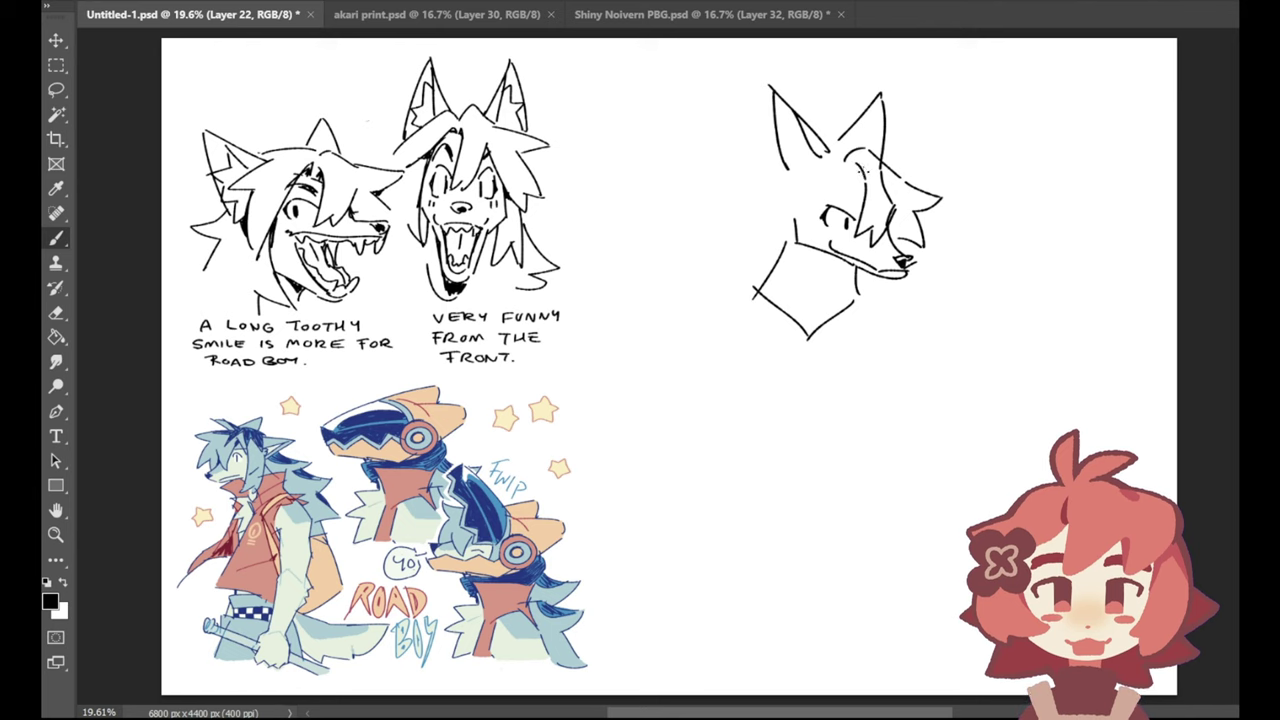
Step: Add the near-side fringe lock, the eyebrow and short hair tufts below the back ear
mouse_move(862, 168)
left_mouse_down()
mouse_move(803, 222)
mouse_move(832, 188)
mouse_move(806, 237)
mouse_move(845, 182)
left_mouse_up()
key("ctrl+z")
key("ctrl+z")
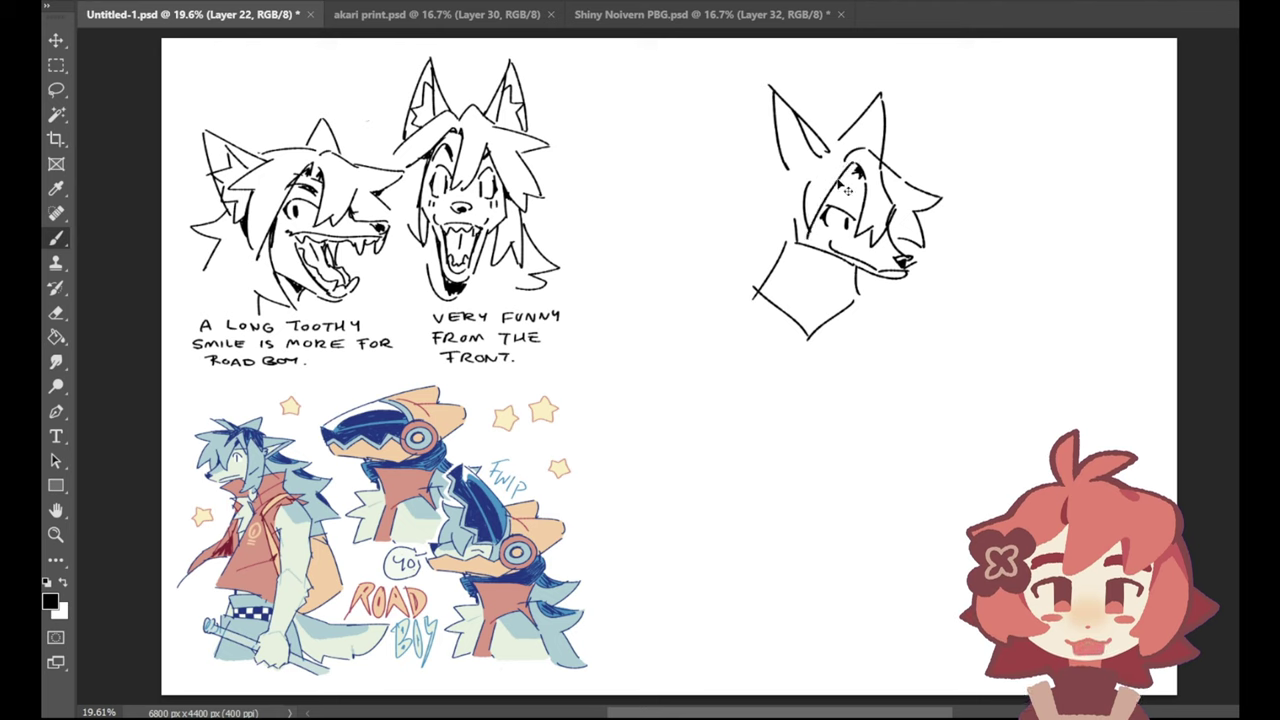
key("ctrl+z")
mouse_move(808, 238)
left_mouse_down()
mouse_move(848, 172)
mouse_move(840, 179)
left_mouse_up()
mouse_move(819, 158)
left_mouse_down()
mouse_move(765, 187)
mouse_move(797, 187)
left_mouse_up()
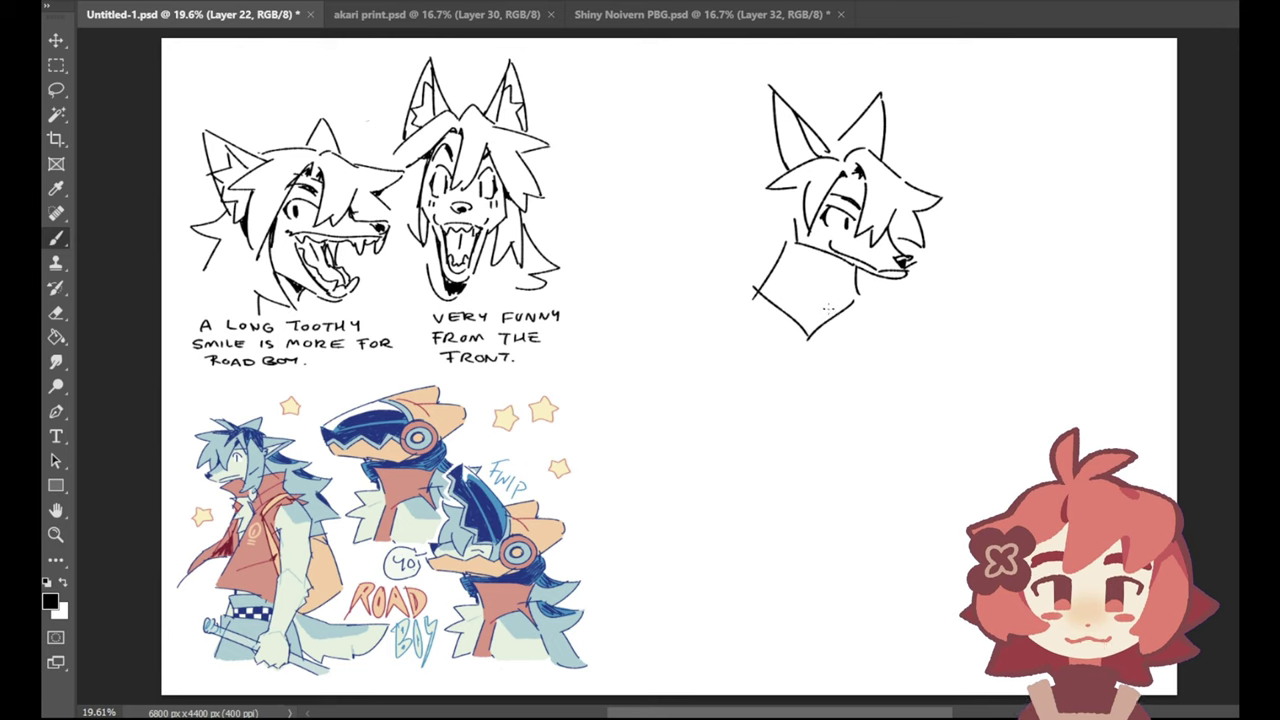
Step: Draw pointed hair locks hanging from the cheek over the neck and collar
mouse_move(800, 212)
left_mouse_down()
mouse_move(822, 290)
mouse_move(765, 246)
left_mouse_up()
key("ctrl+z")
key("ctrl+z")
key("ctrl+z")
key("ctrl+z")
key("ctrl+z")
key("ctrl+z")
key("ctrl+z")
key("ctrl+z")
key("ctrl+z")
Step: Try a long sweeping strand of hair trailing down behind the neck
mouse_move(782, 190)
left_mouse_down()
mouse_move(767, 243)
mouse_move(718, 277)
left_mouse_up()
key("ctrl+z")
mouse_move(777, 231)
left_mouse_down()
mouse_move(705, 275)
mouse_move(726, 304)
mouse_move(700, 267)
mouse_move(717, 287)
left_mouse_up()
key("ctrl+z")
key("ctrl+z")
key("ctrl+z")
key("ctrl+z")
key("ctrl+z")
key("ctrl+z")
mouse_move(779, 214)
left_mouse_down()
mouse_move(729, 243)
mouse_move(724, 228)
mouse_move(741, 242)
mouse_move(670, 296)
left_mouse_up()
key("ctrl+z")
left_click_drag(672, 300, 718, 290)
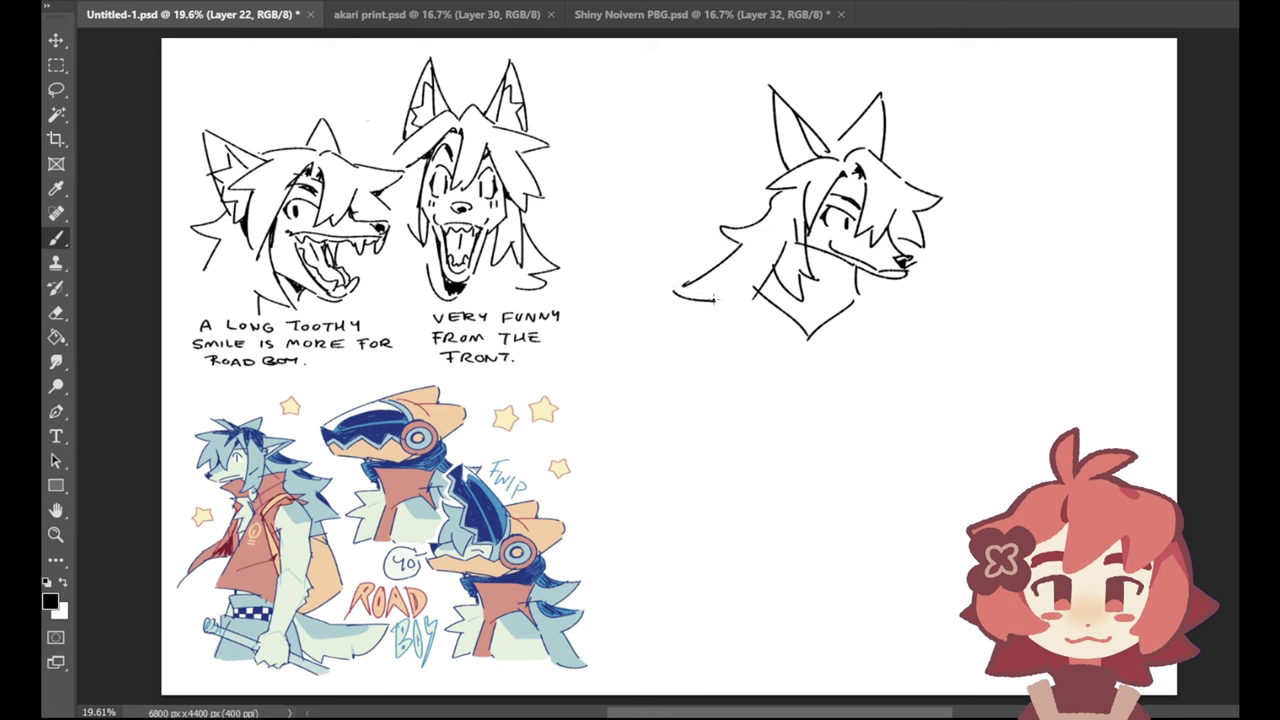
key("ctrl+z")
key("ctrl+z")
key("ctrl+z")
key("ctrl+z")
Step: Draw a jagged mane down the back, add a fur tuft under the chin and remove the collar outline
left_click_drag(776, 206, 712, 231)
left_click_drag(708, 228, 736, 247)
key("ctrl+z")
left_click_drag(736, 249, 720, 265)
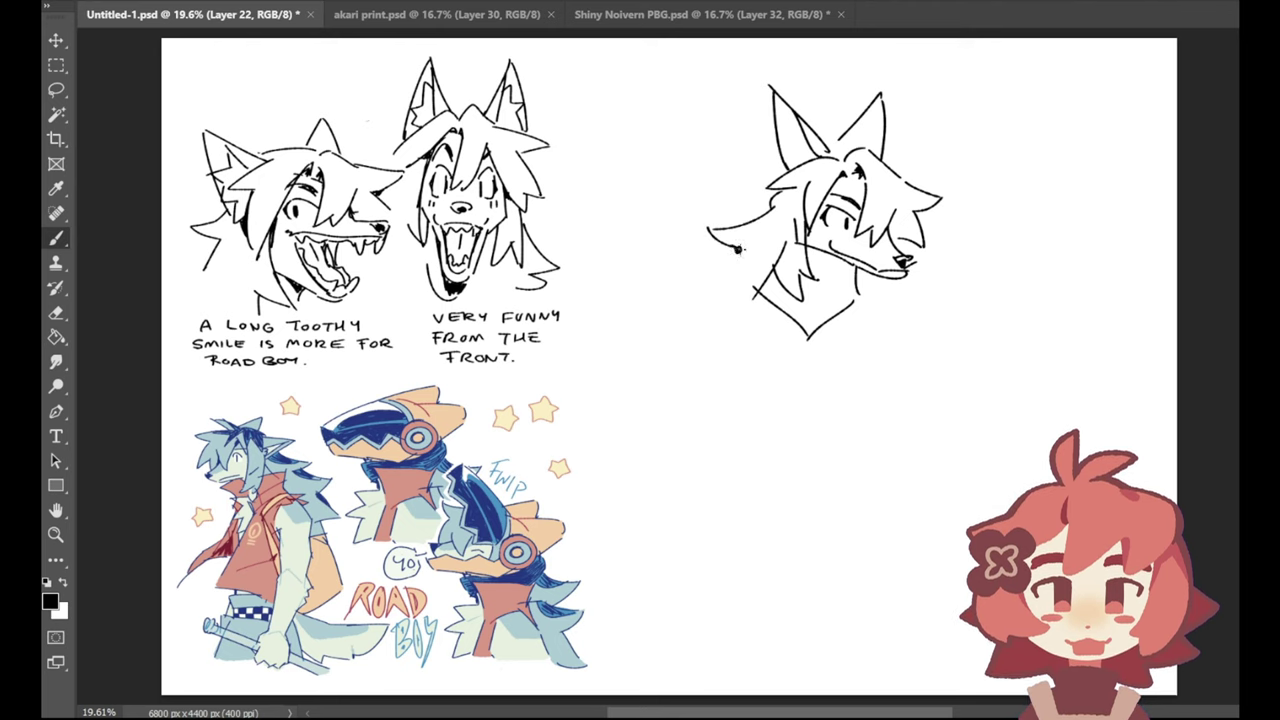
mouse_move(736, 252)
left_mouse_down()
mouse_move(690, 280)
mouse_move(714, 299)
mouse_move(668, 367)
left_mouse_up()
key("ctrl+z")
key("ctrl+z")
key("ctrl+z")
mouse_move(706, 296)
left_mouse_down()
mouse_move(675, 333)
mouse_move(701, 331)
left_mouse_up()
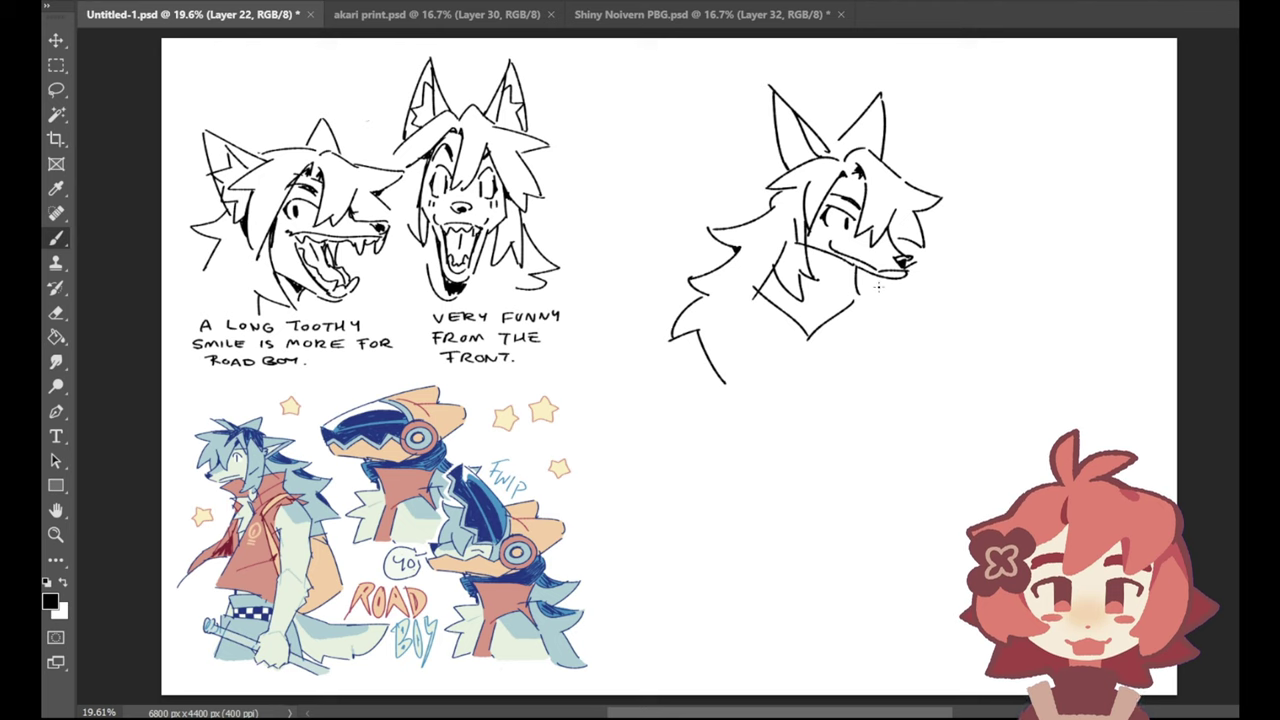
mouse_move(875, 280)
left_mouse_down()
mouse_move(889, 289)
mouse_move(875, 310)
left_mouse_up()
mouse_move(762, 292)
left_mouse_down()
mouse_move(786, 329)
mouse_move(848, 308)
left_mouse_up()
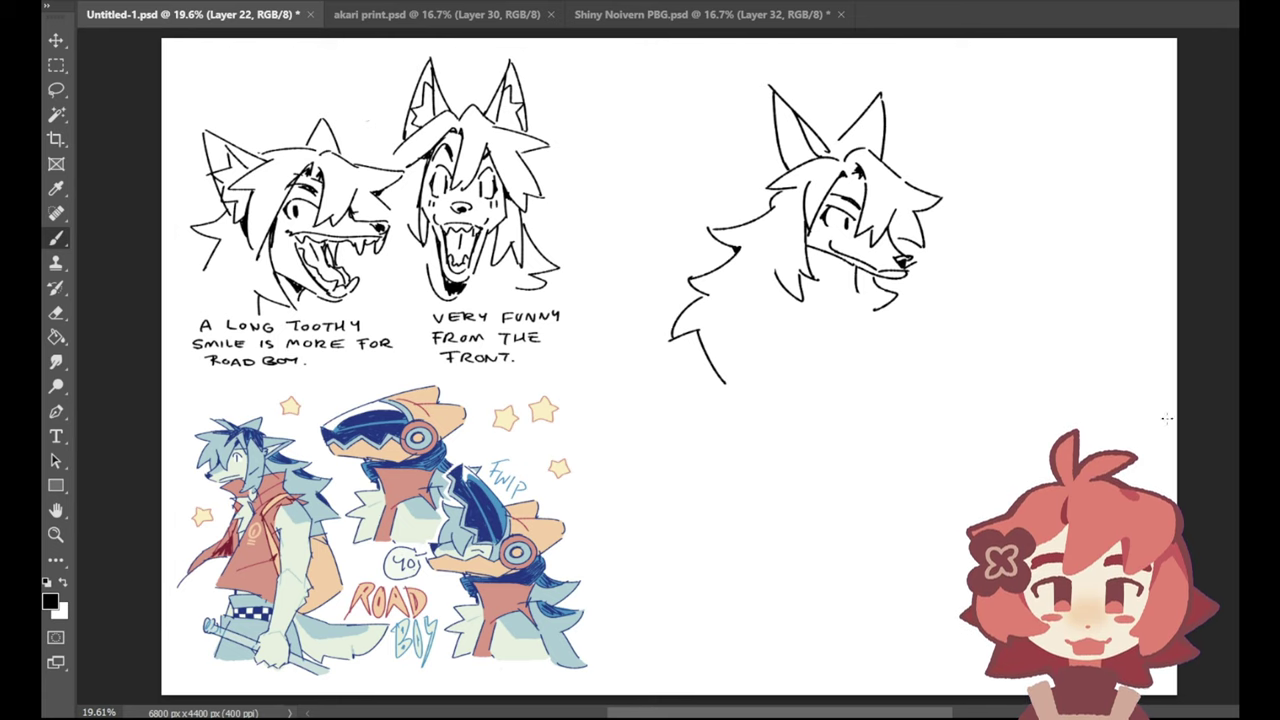
Step: Clear the Road Boy page from view and return to the two full-body characters on Layer 18
key("Delete")
key("Delete")
key("Delete")
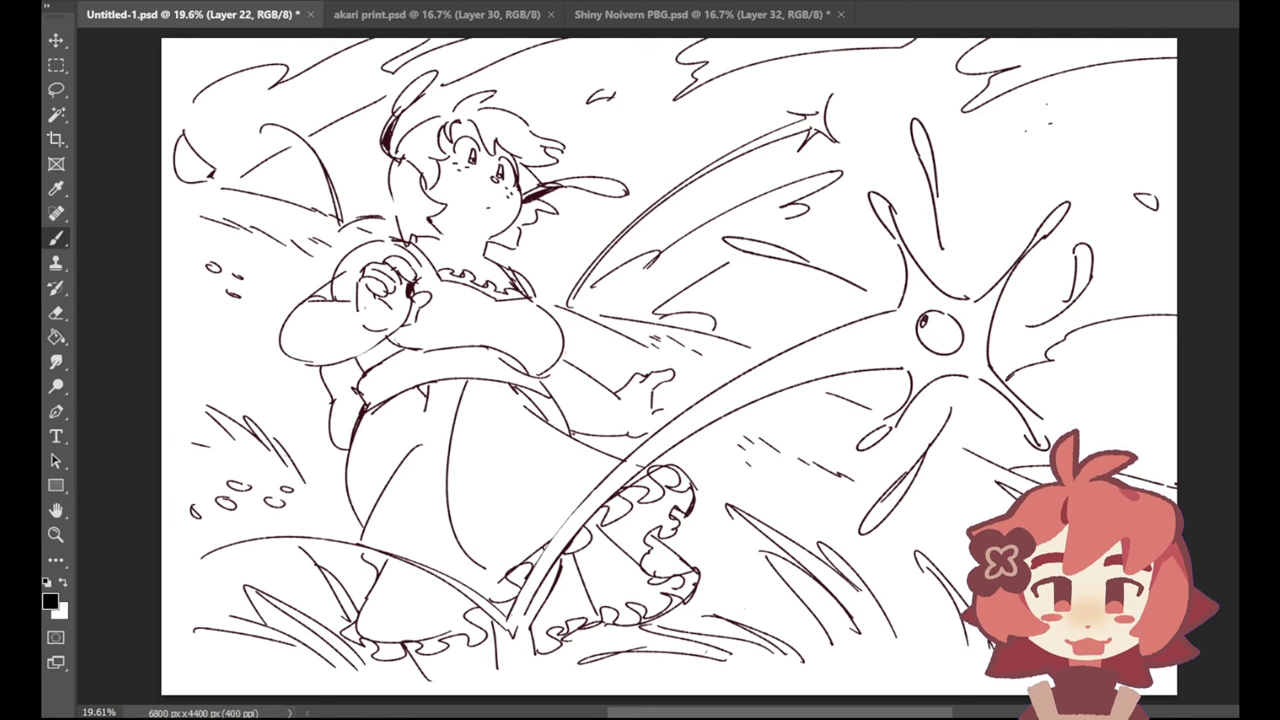
key("alt+bracketleft")
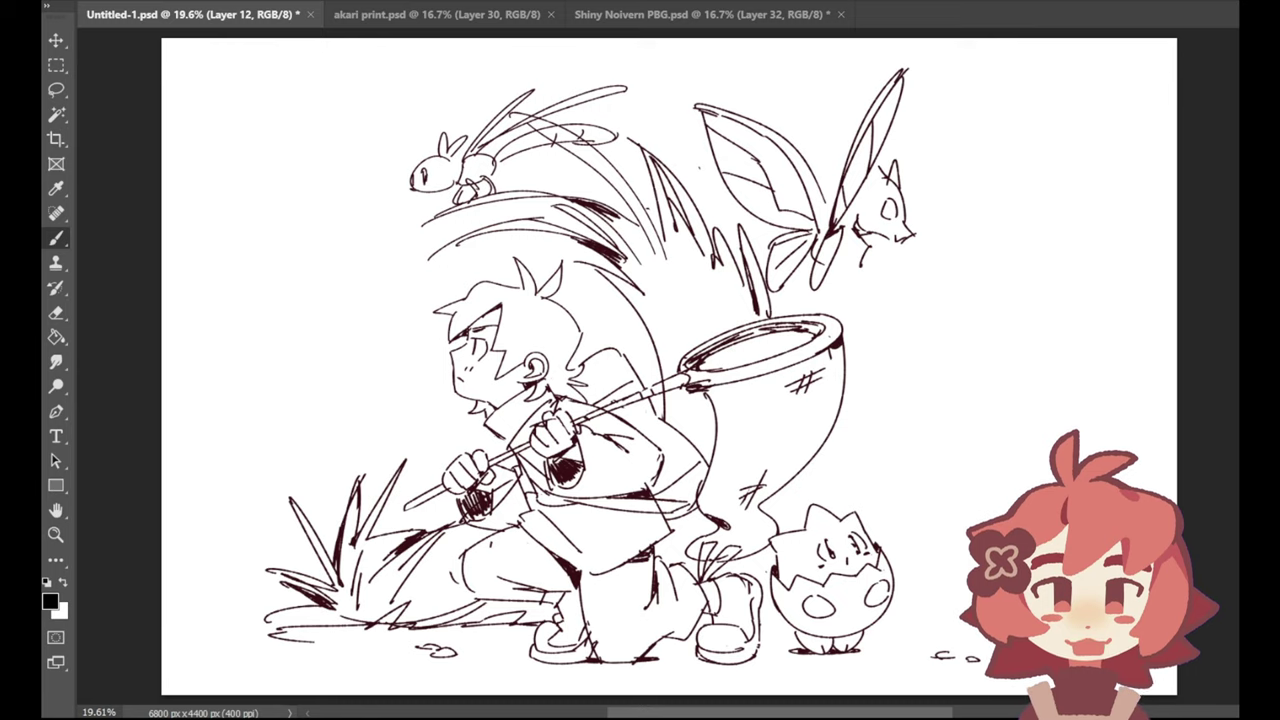
key("alt+bracketleft")
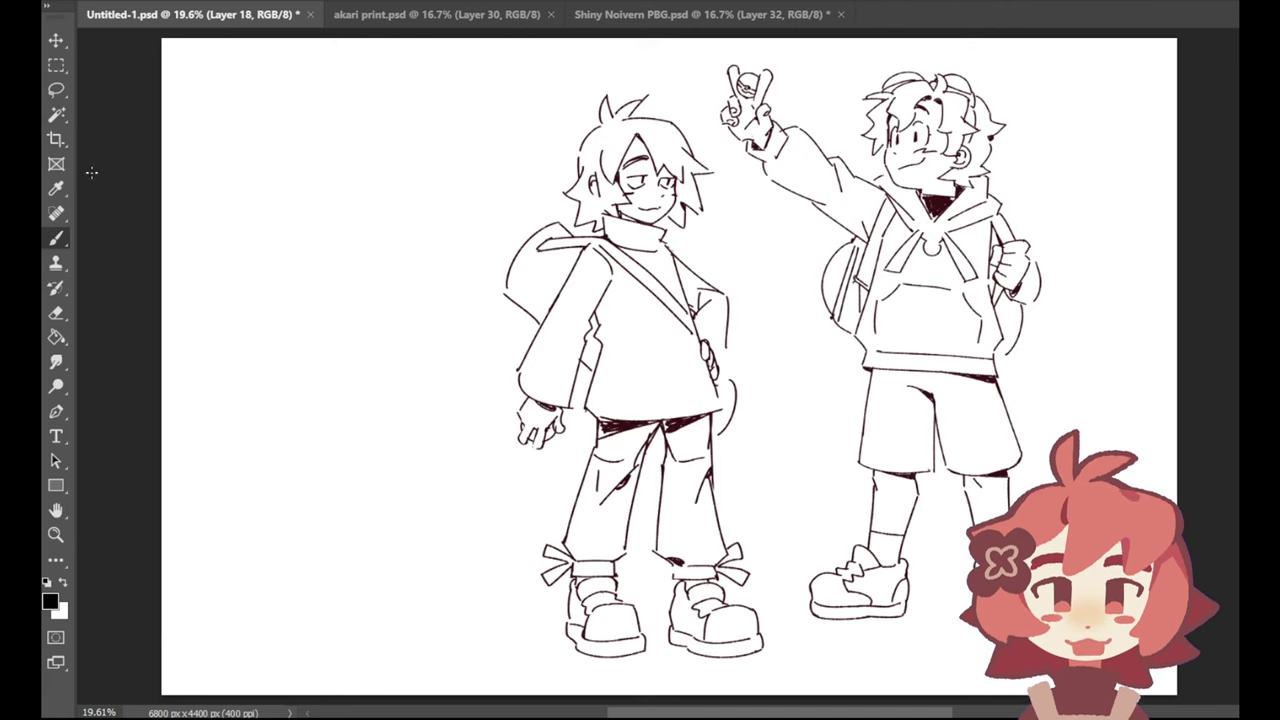
Step: Lasso the character raising a ball and move the figure slightly down toward the other one
key("l")
mouse_move(700, 62)
left_mouse_down()
mouse_move(753, 191)
mouse_move(805, 509)
mouse_move(800, 686)
mouse_move(1028, 22)
mouse_move(712, 50)
left_mouse_up()
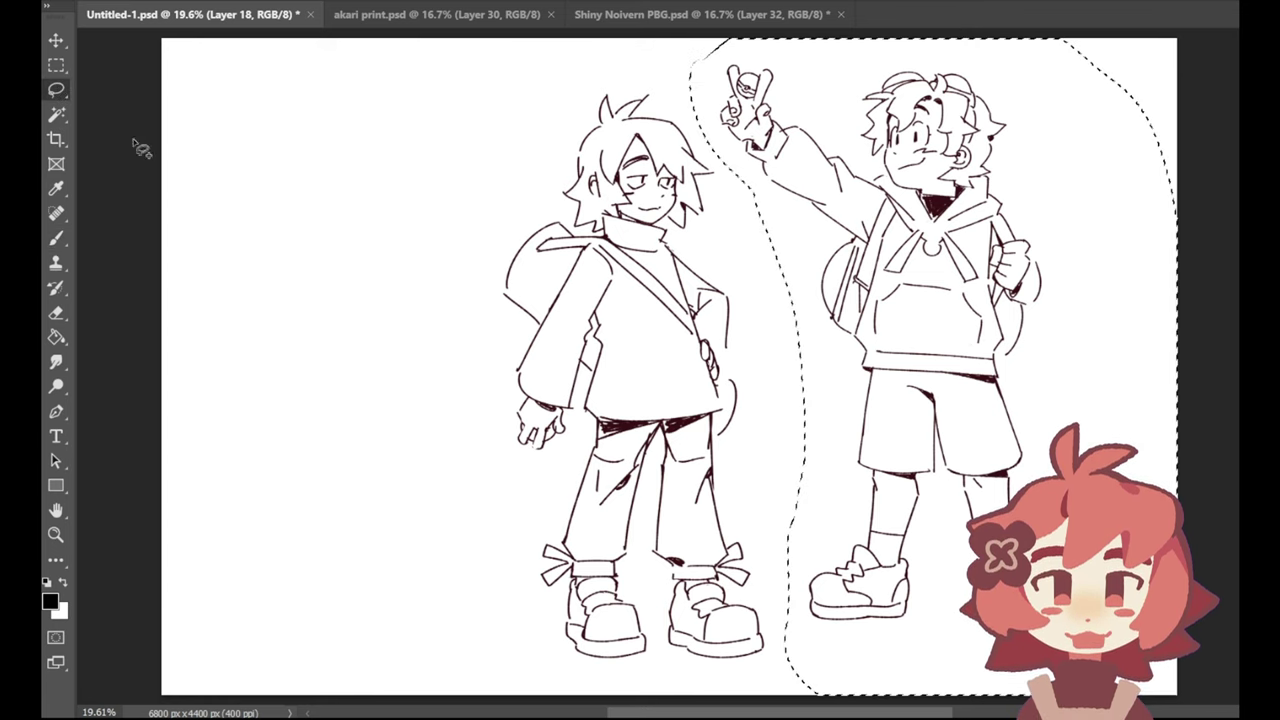
left_click(56, 40)
mouse_move(930, 300)
left_mouse_down()
mouse_move(930, 333)
mouse_move(921, 328)
left_mouse_up()
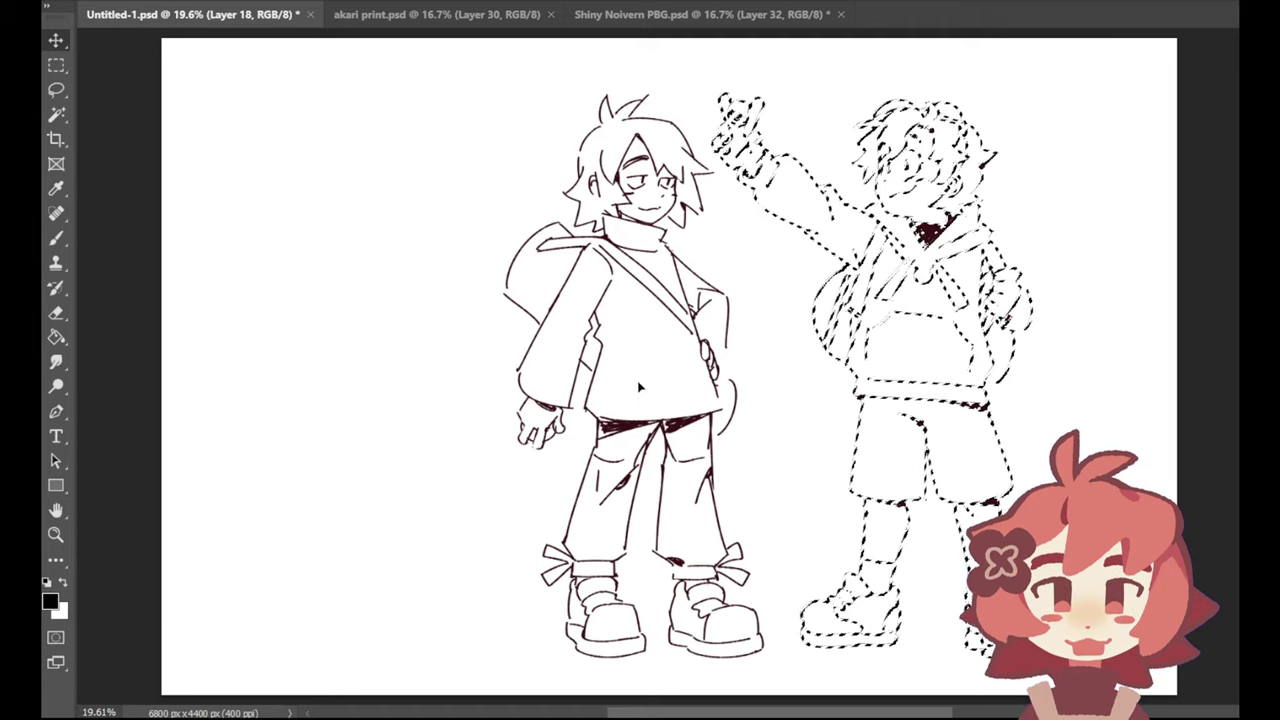
Step: Lasso the hoodie character's near lower leg and shoe, rotate and reposition them, and clear the selection
left_click(56, 90)
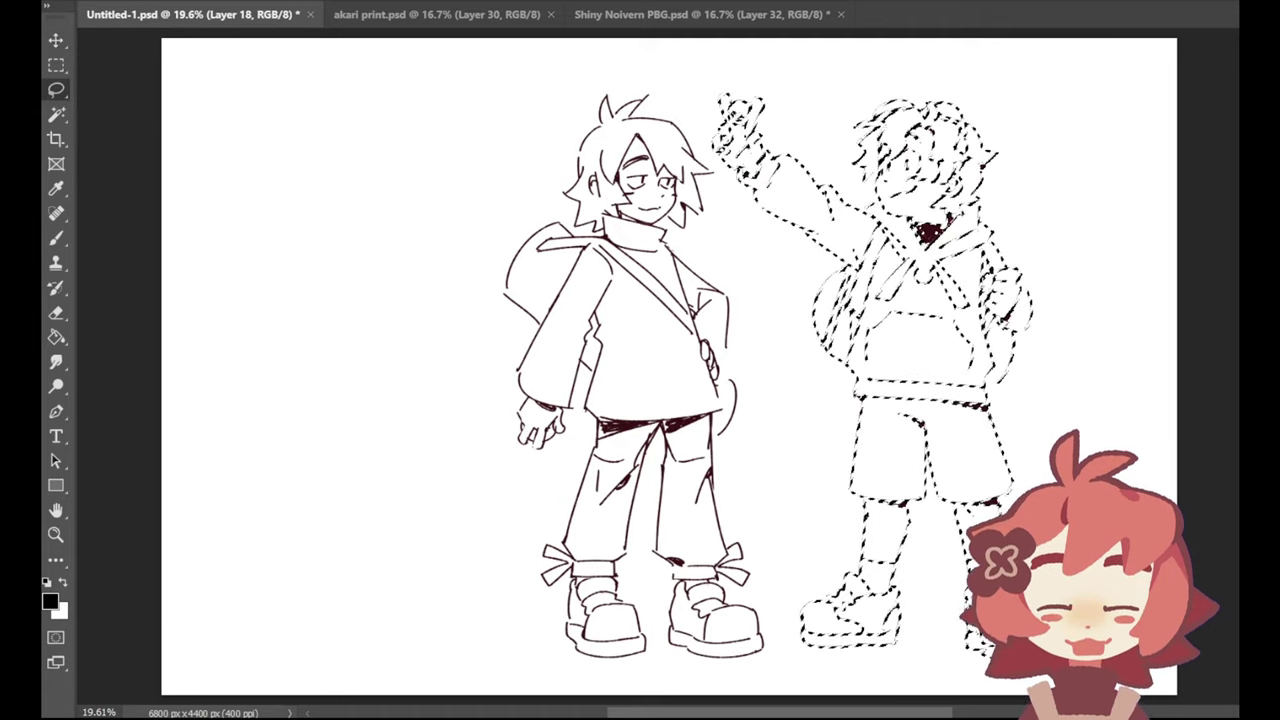
left_click(786, 451)
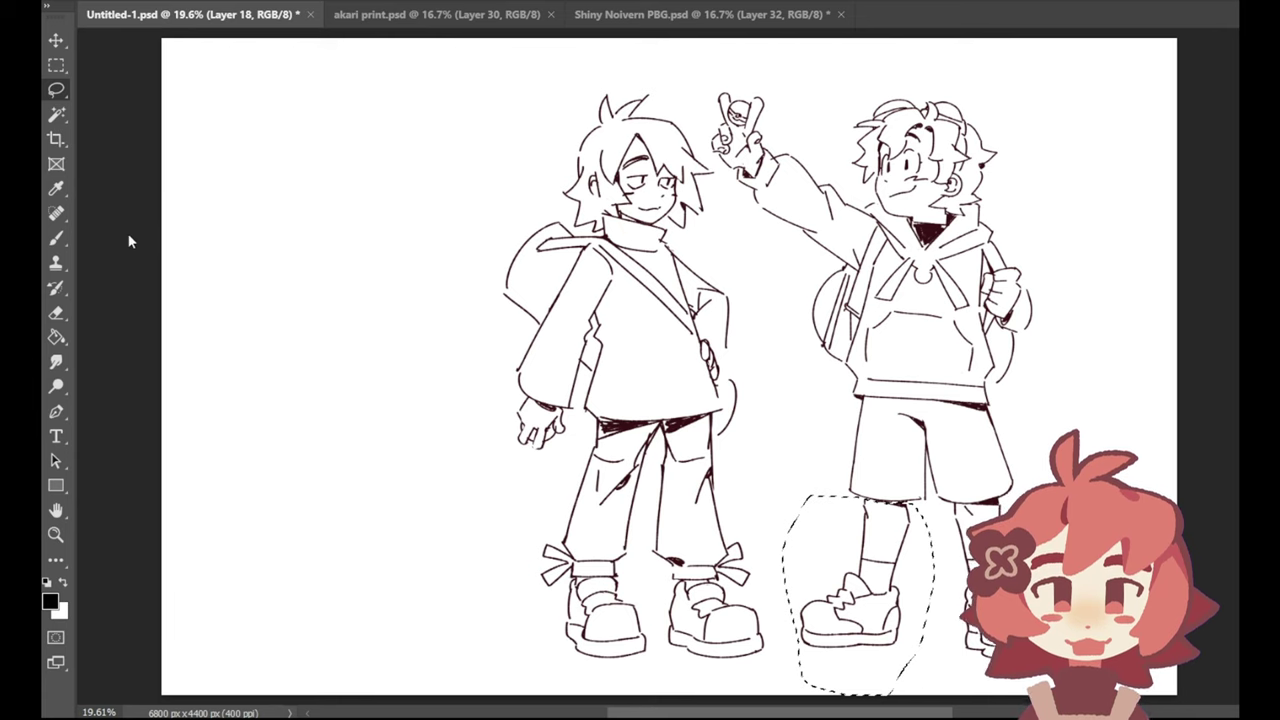
key("ctrl+t")
left_click_drag(816, 446, 808, 449)
left_click_drag(858, 588, 867, 593)
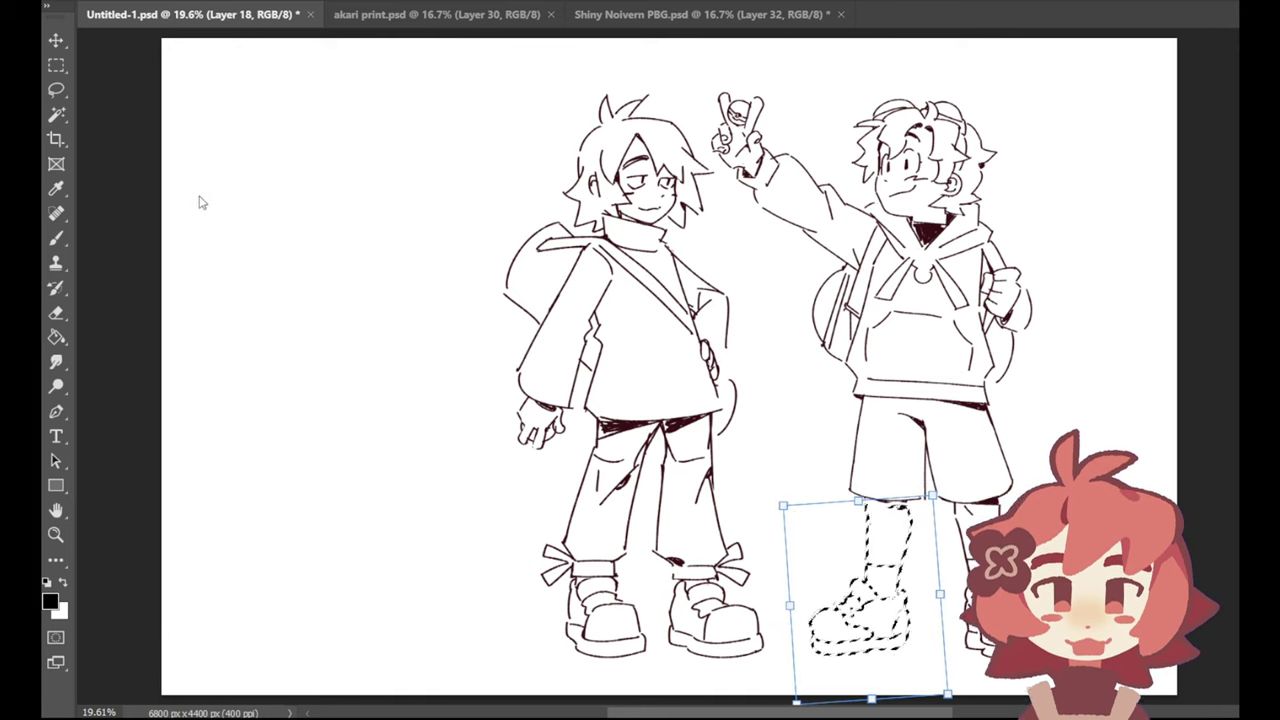
key("Return")
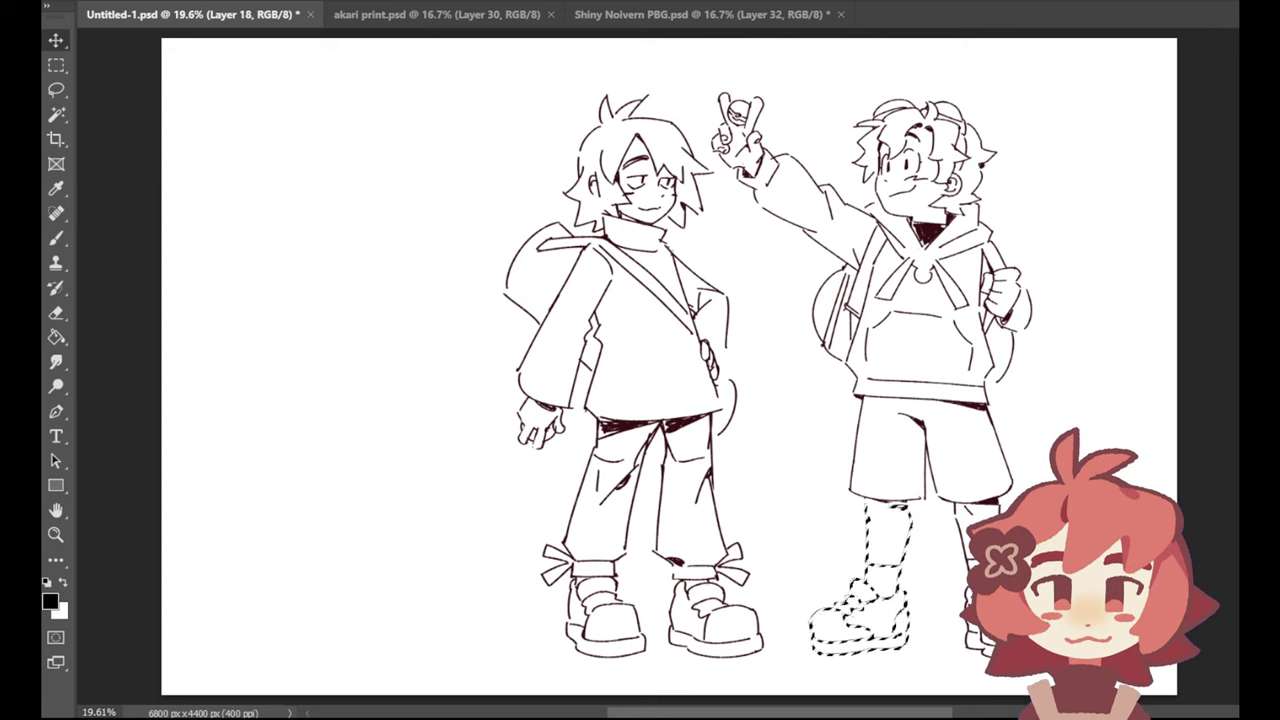
key("ctrl+d")
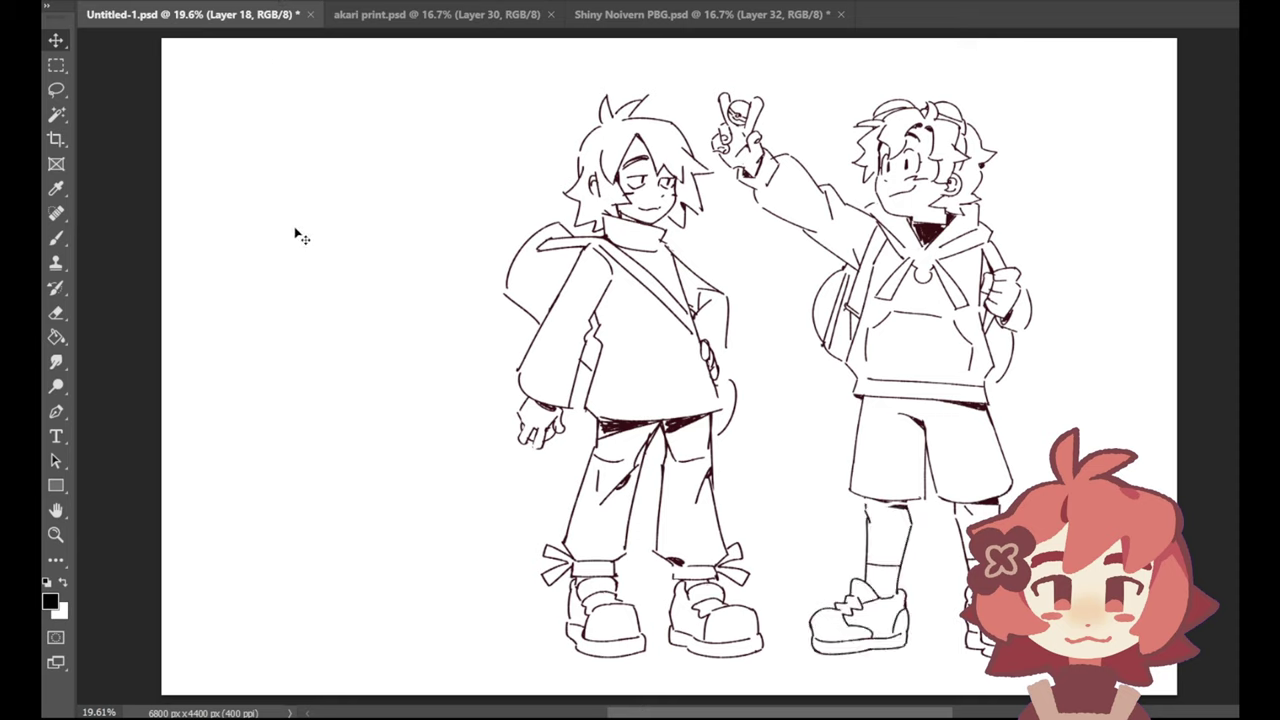
Step: Sample the sketch's dark maroon line colour for the brush
left_click(56, 189)
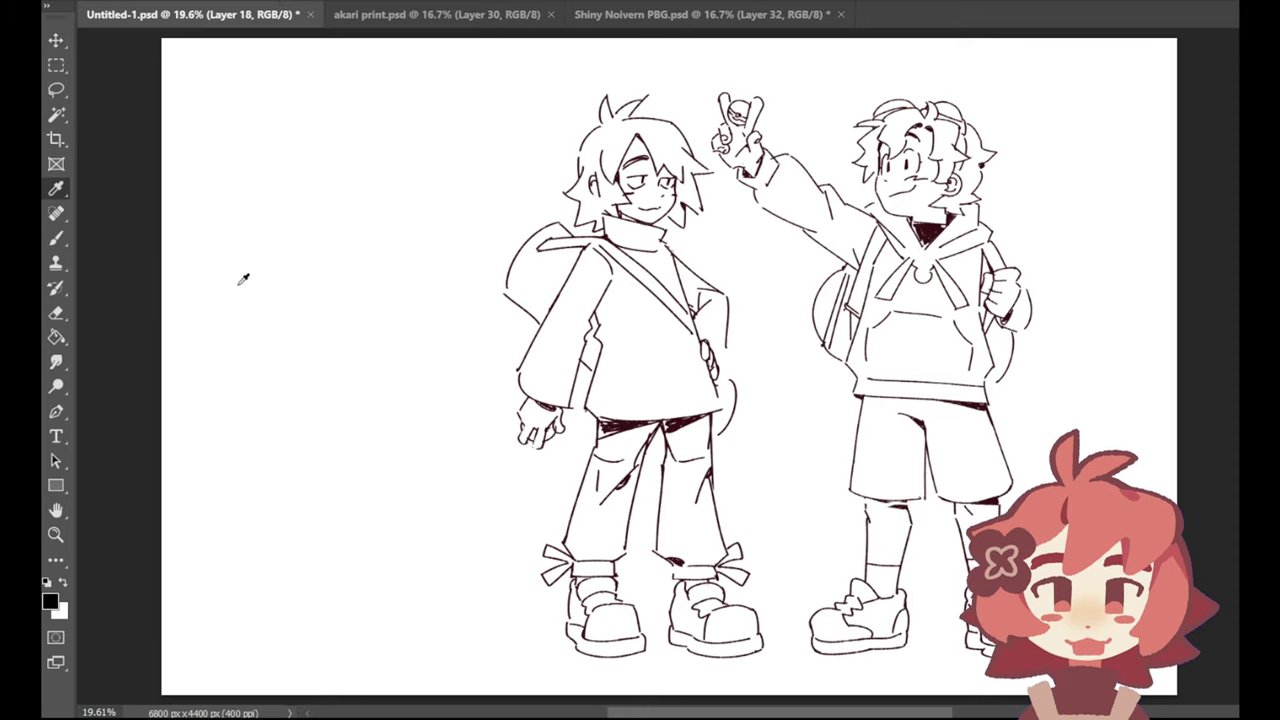
left_click(637, 422)
left_click(56, 238)
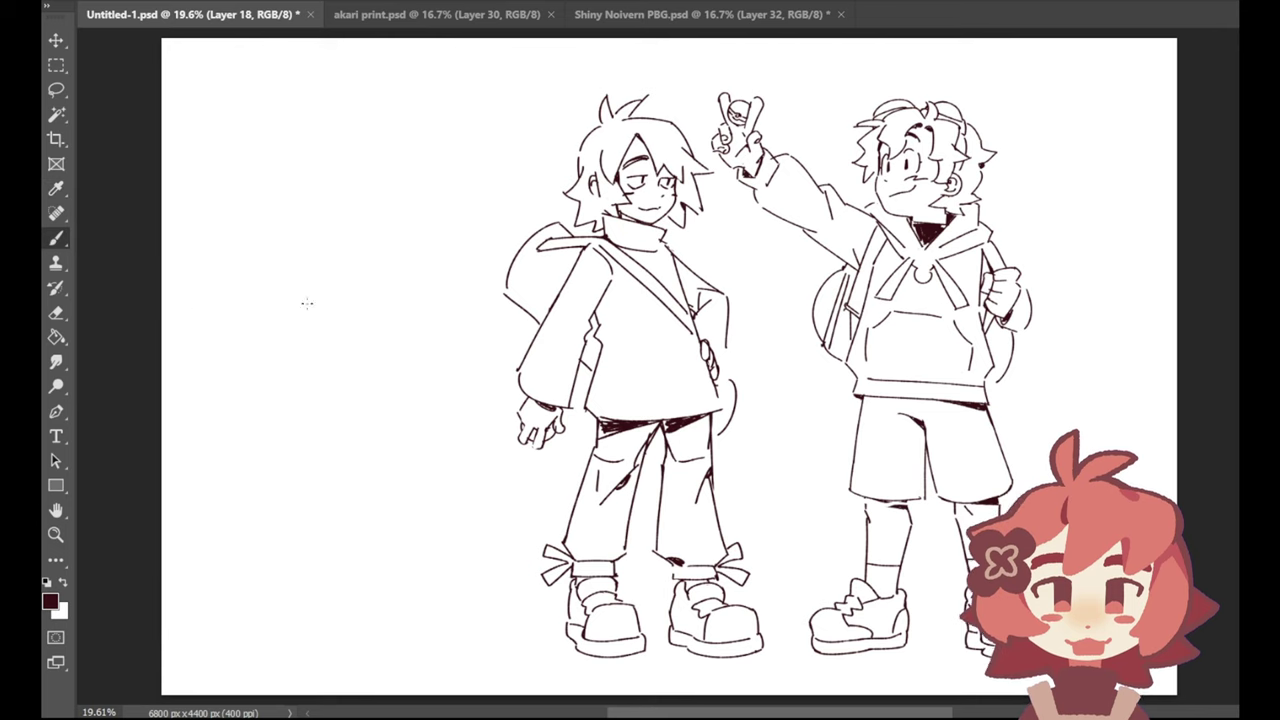
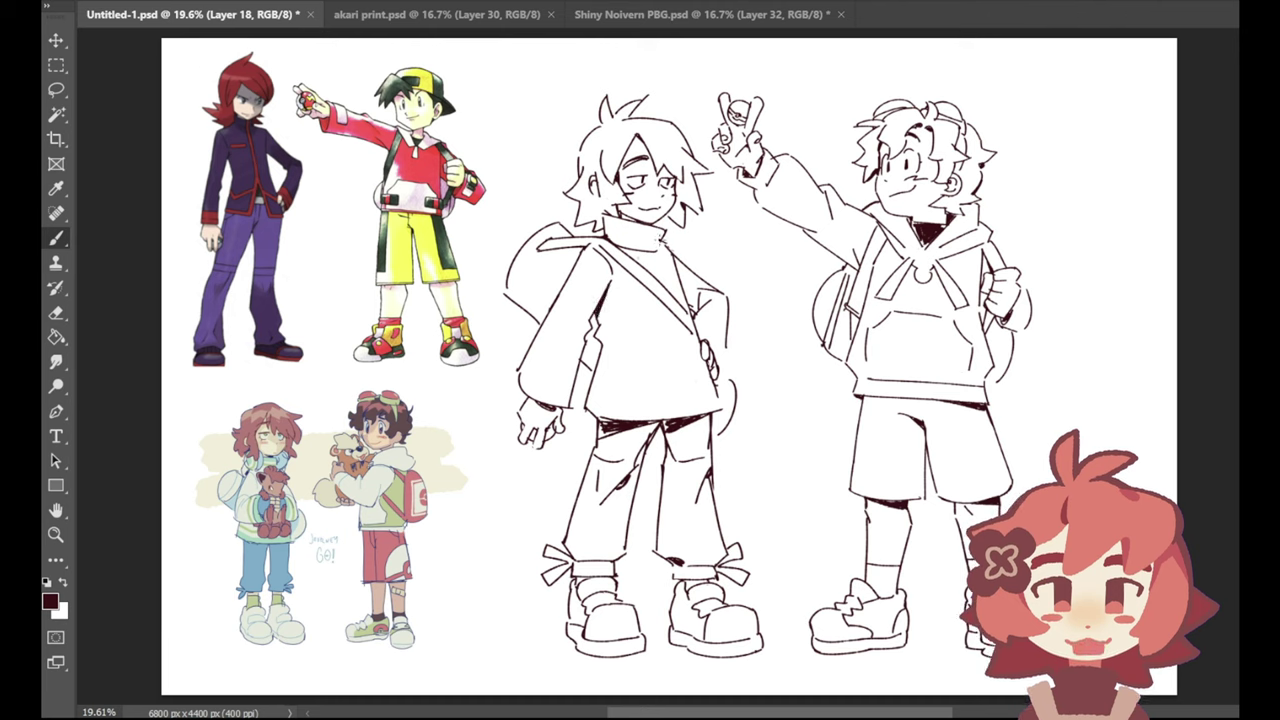
Step: Clean up and redraw the lines around the turtleneck character's collar
left_click(56, 313)
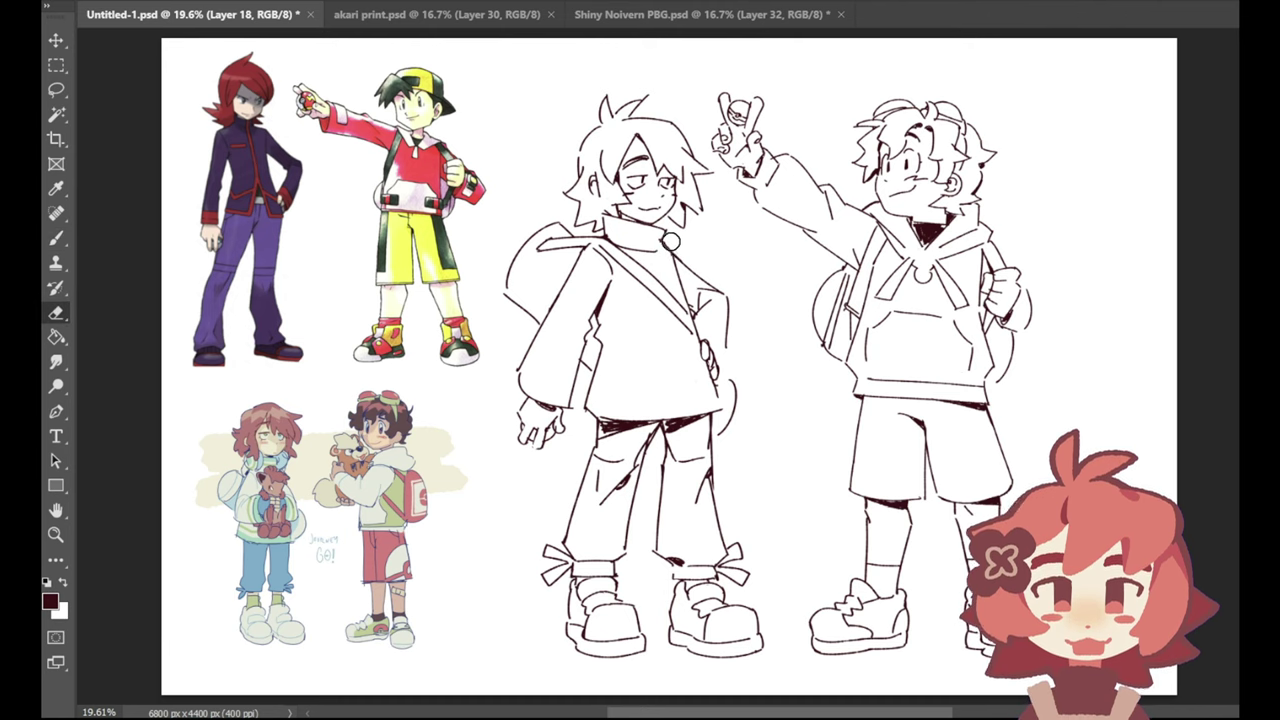
left_click(57, 240)
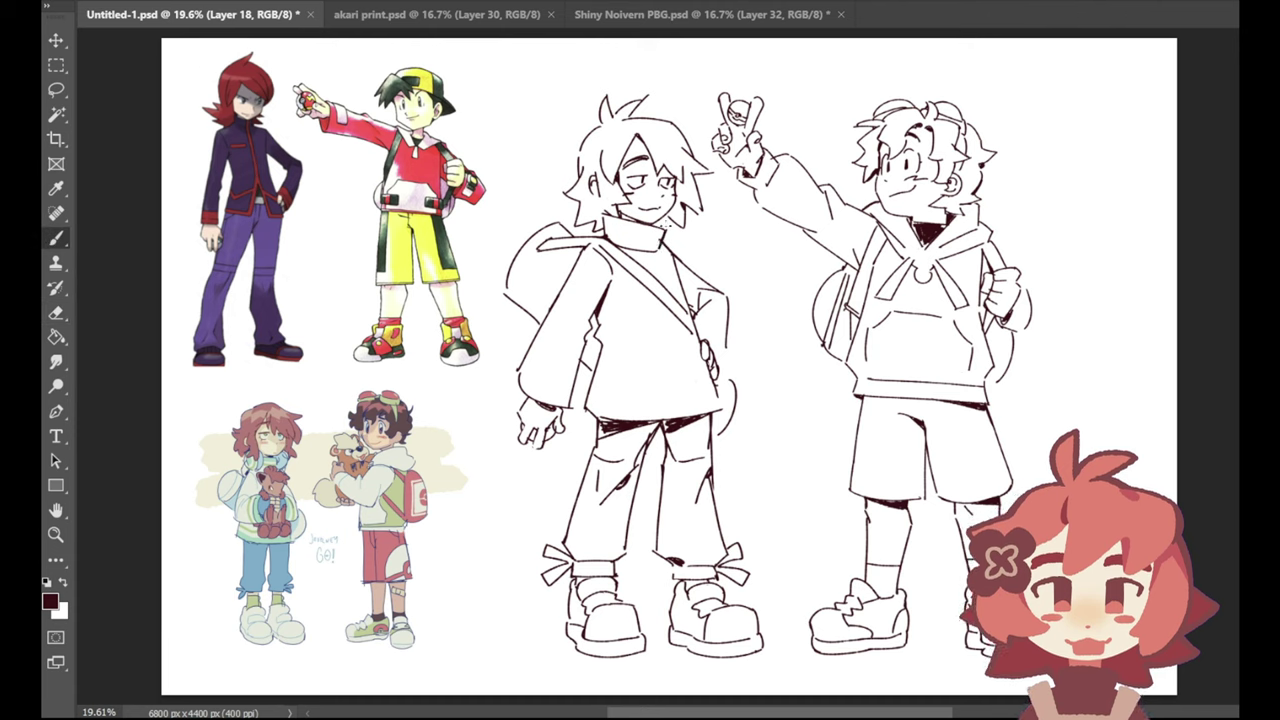
left_click(56, 313)
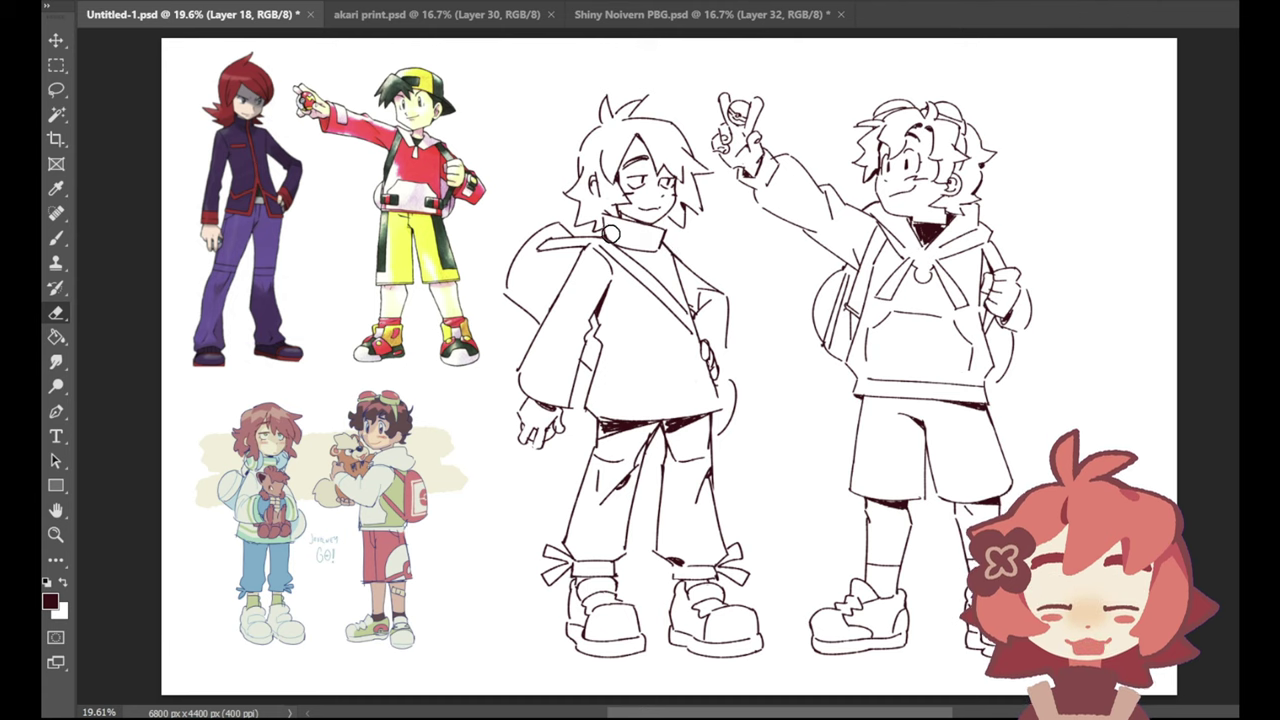
left_click(57, 238)
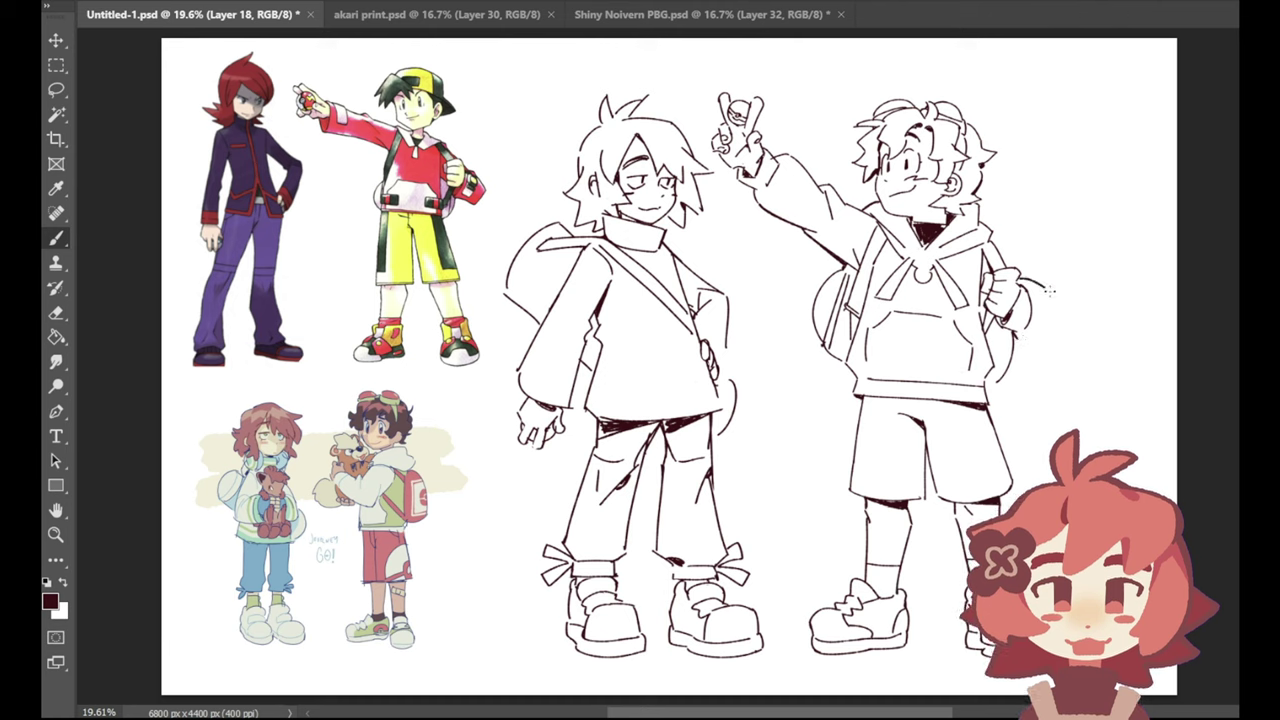
Step: Redraw the hoodie character's bent sleeve with a fuller elbow beside the hand, and tidy the lines around it
left_click_drag(1050, 291, 1060, 330)
key("ctrl+z")
mouse_move(1018, 280)
left_mouse_down()
mouse_move(1056, 314)
mouse_move(1052, 330)
left_mouse_up()
key("ctrl+z")
key("ctrl+z")
mouse_move(989, 384)
left_mouse_down()
mouse_move(1000, 381)
mouse_move(987, 384)
left_mouse_up()
key("ctrl+z")
left_click(56, 312)
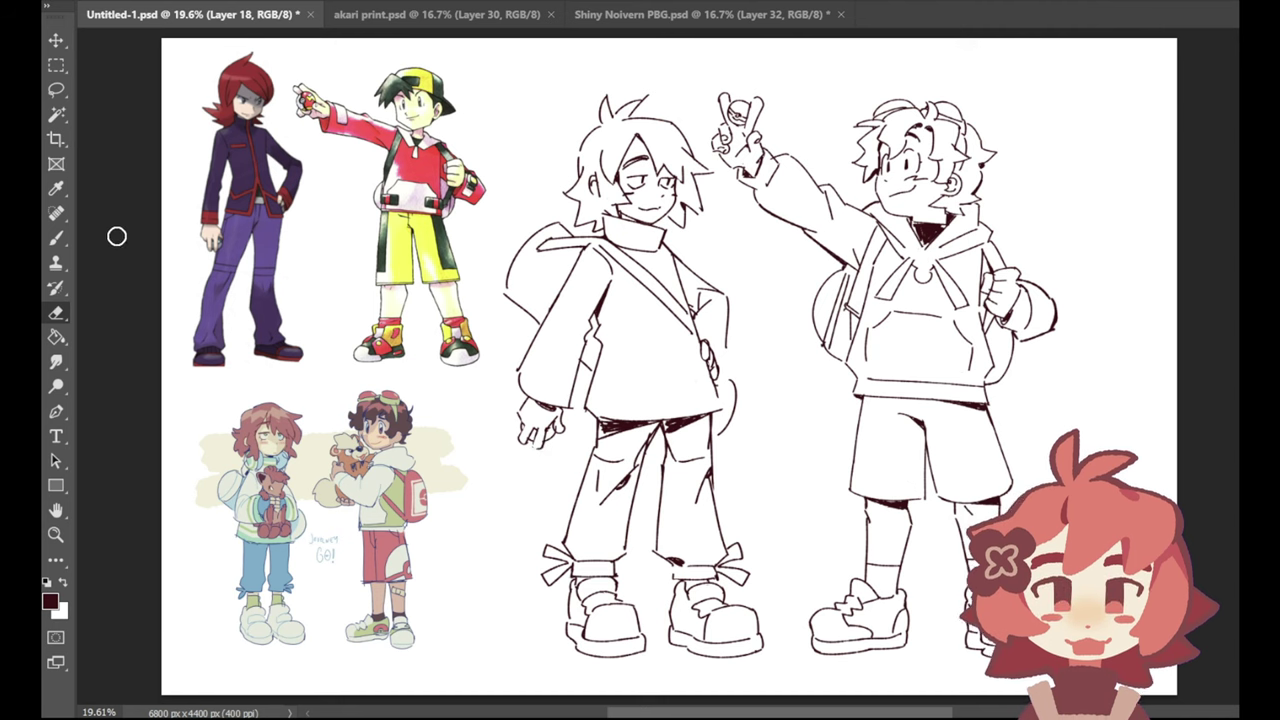
left_click(56, 237)
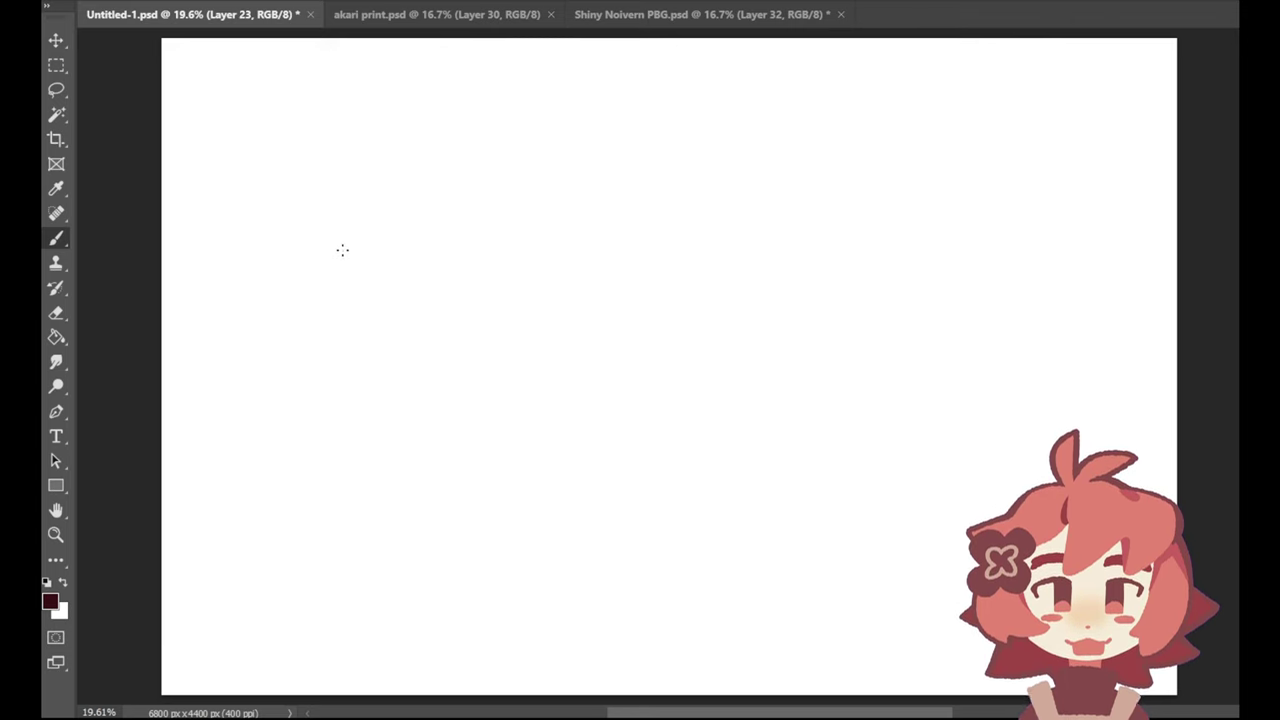
Step: Draw a small cat-eared head on the blank Layer 23 page and label it CH 1
mouse_move(298, 275)
left_mouse_down()
mouse_move(356, 274)
mouse_move(283, 298)
mouse_move(310, 302)
left_mouse_up()
key("ctrl+z")
key("ctrl+z")
mouse_move(281, 293)
left_mouse_down()
mouse_move(264, 298)
mouse_move(309, 303)
left_mouse_up()
mouse_move(278, 235)
left_mouse_down()
mouse_move(320, 247)
mouse_move(262, 247)
mouse_move(300, 226)
mouse_move(323, 245)
mouse_move(281, 253)
left_mouse_up()
key("ctrl+z")
left_click_drag(297, 244, 314, 248)
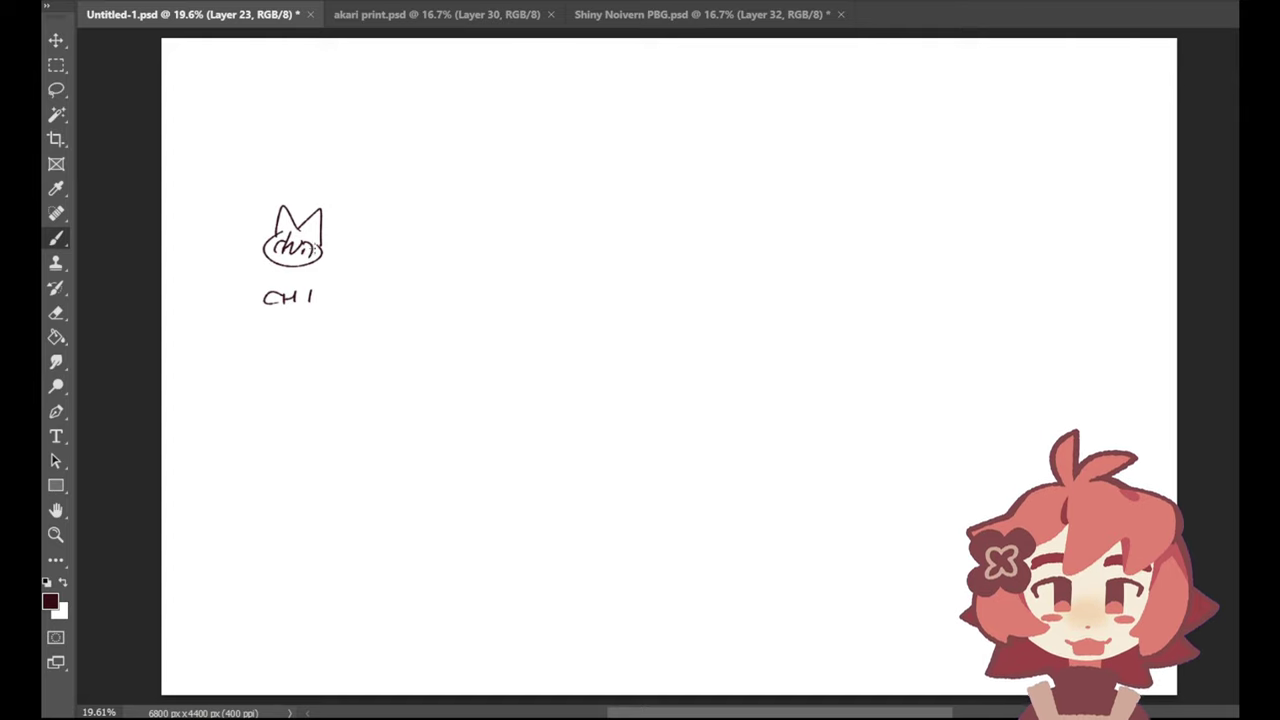
Step: Draw a small long-eared rabbit head with a face and hair tufts beside the first, labelled CH 2
left_click_drag(424, 291, 413, 301)
key("ctrl+z")
mouse_move(428, 288)
left_mouse_down()
mouse_move(423, 301)
mouse_move(457, 297)
left_mouse_up()
key("ctrl+z")
mouse_move(435, 228)
left_mouse_down()
mouse_move(422, 262)
mouse_move(456, 240)
mouse_move(441, 221)
mouse_move(490, 188)
mouse_move(456, 228)
mouse_move(430, 226)
mouse_move(438, 246)
left_mouse_up()
left_click(423, 233)
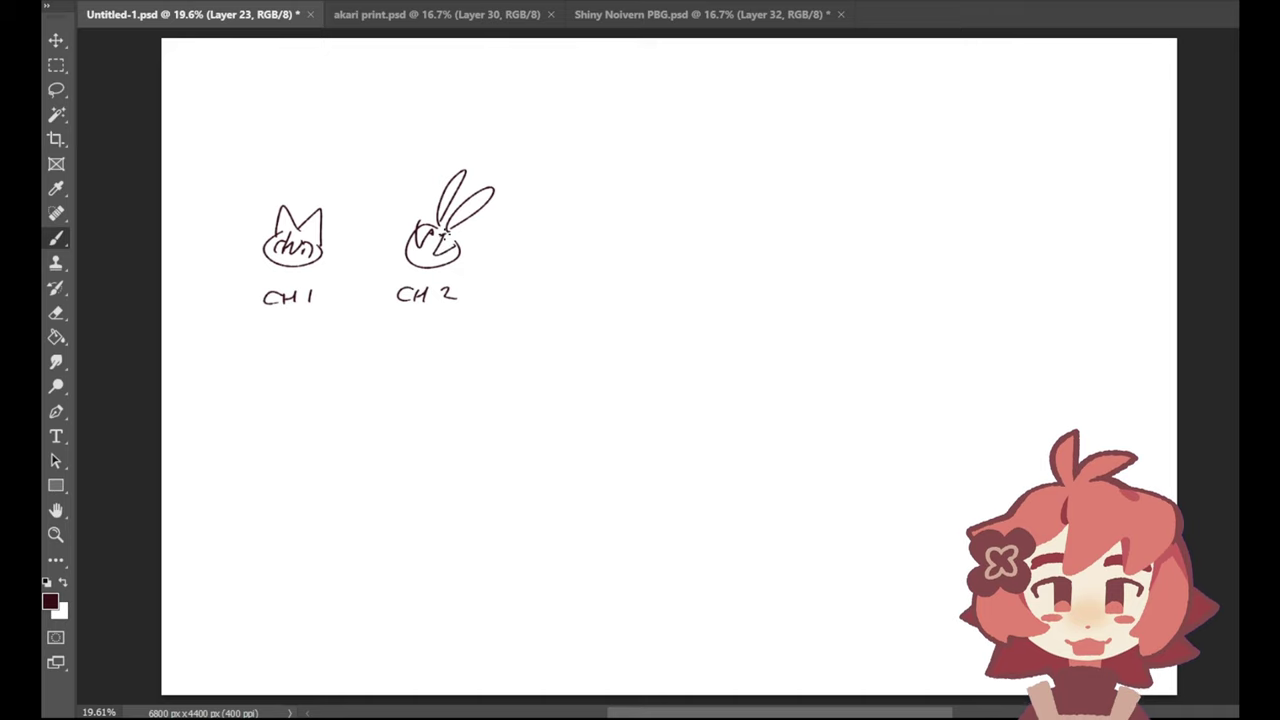
left_click(440, 234)
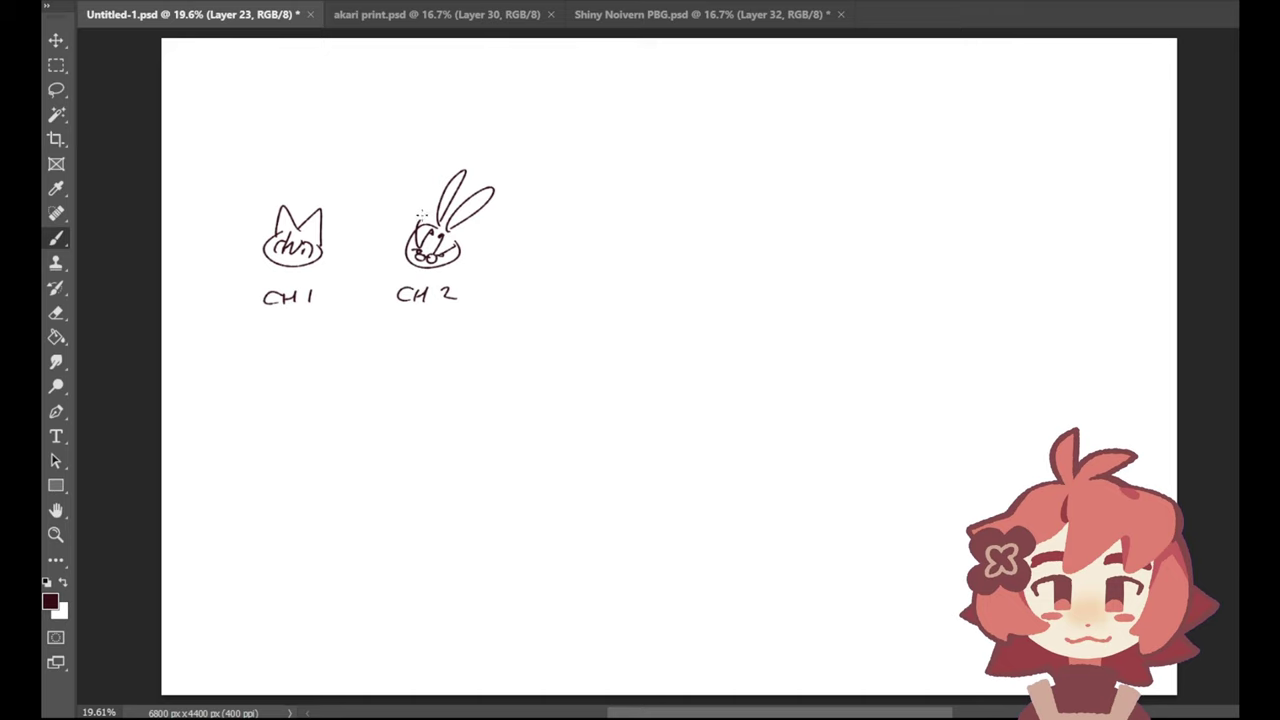
mouse_move(421, 216)
left_mouse_down()
mouse_move(396, 233)
mouse_move(423, 238)
mouse_move(395, 233)
mouse_move(401, 250)
mouse_move(459, 256)
left_mouse_up()
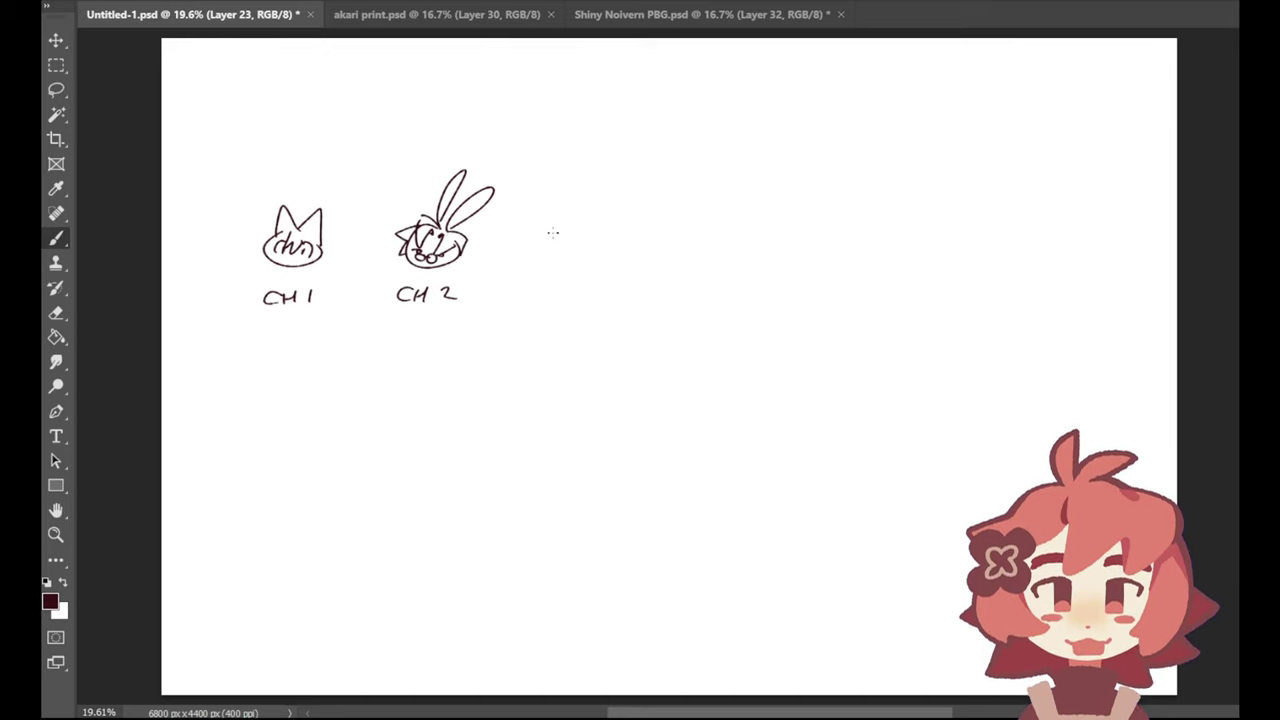
Step: Label the third spot CH 3 and sketch the brow, snout and jaw of a side-facing head above it
left_click_drag(546, 285, 546, 300)
mouse_move(556, 282)
left_mouse_down()
mouse_move(556, 301)
mouse_move(574, 291)
left_mouse_up()
left_click_drag(575, 282, 575, 301)
left_click_drag(580, 284, 580, 301)
mouse_move(552, 220)
left_mouse_down()
mouse_move(573, 207)
mouse_move(539, 240)
mouse_move(554, 259)
mouse_move(547, 249)
left_mouse_up()
key("ctrl+z")
left_click_drag(547, 249, 597, 235)
key("ctrl+z")
key("ctrl+z")
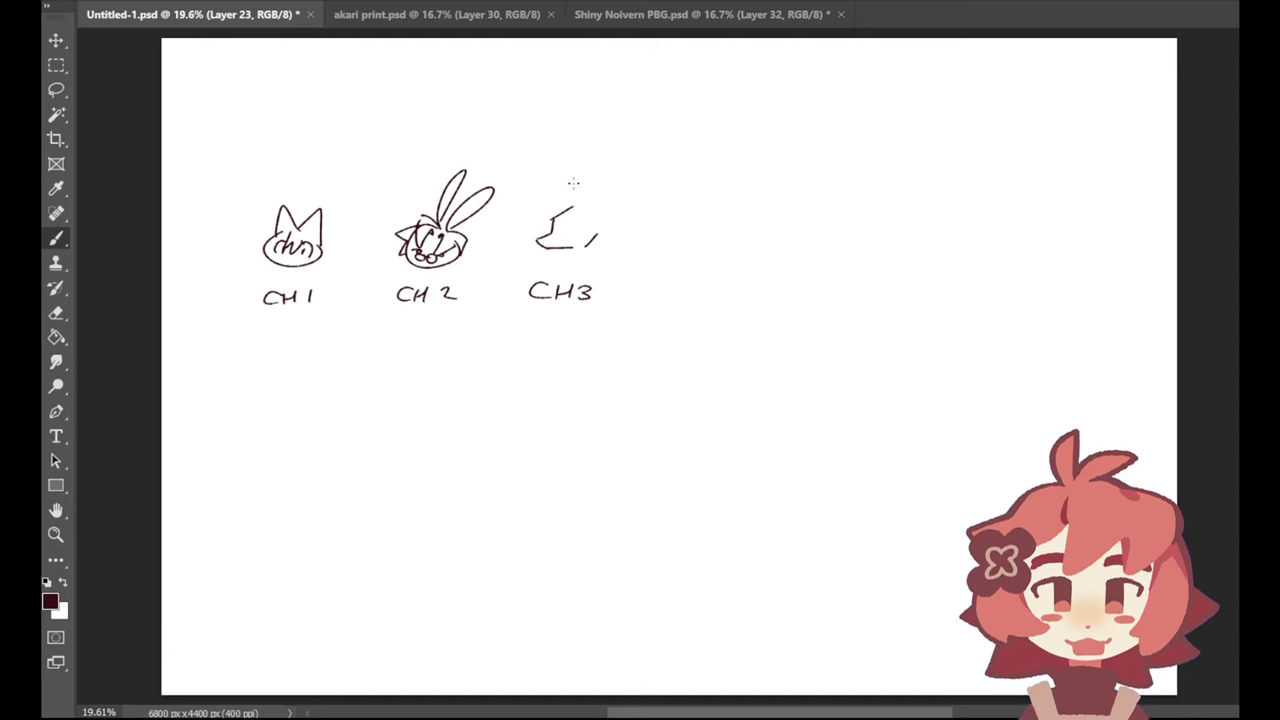
Step: Draw two tall pointed ears on top of the CH 3 head
mouse_move(560, 179)
left_mouse_down()
mouse_move(582, 207)
mouse_move(559, 182)
mouse_move(564, 203)
mouse_move(589, 207)
mouse_move(606, 177)
mouse_move(604, 224)
left_mouse_up()
key("ctrl+z")
key("ctrl+z")
key("ctrl+z")
left_click_drag(603, 178, 598, 225)
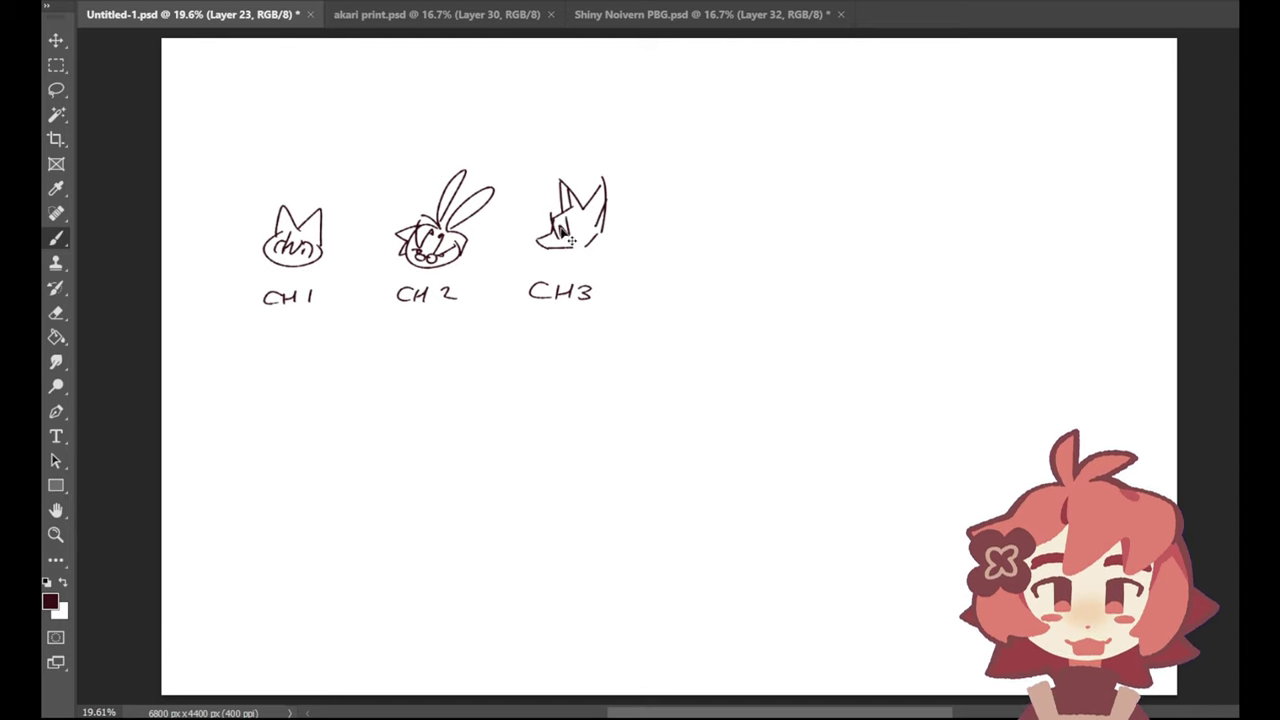
Step: Add the eye, mouth, spiky hair tufts and neck lines to the CH 3 head
left_click_drag(561, 228, 572, 223)
mouse_move(552, 213)
left_mouse_down()
mouse_move(577, 224)
mouse_move(584, 206)
mouse_move(580, 248)
left_mouse_up()
key("ctrl+z")
key("ctrl+z")
left_click_drag(591, 241, 601, 251)
mouse_move(566, 200)
left_mouse_down()
mouse_move(536, 210)
mouse_move(546, 214)
left_mouse_up()
mouse_move(552, 212)
left_mouse_down()
mouse_move(613, 215)
mouse_move(562, 211)
left_mouse_up()
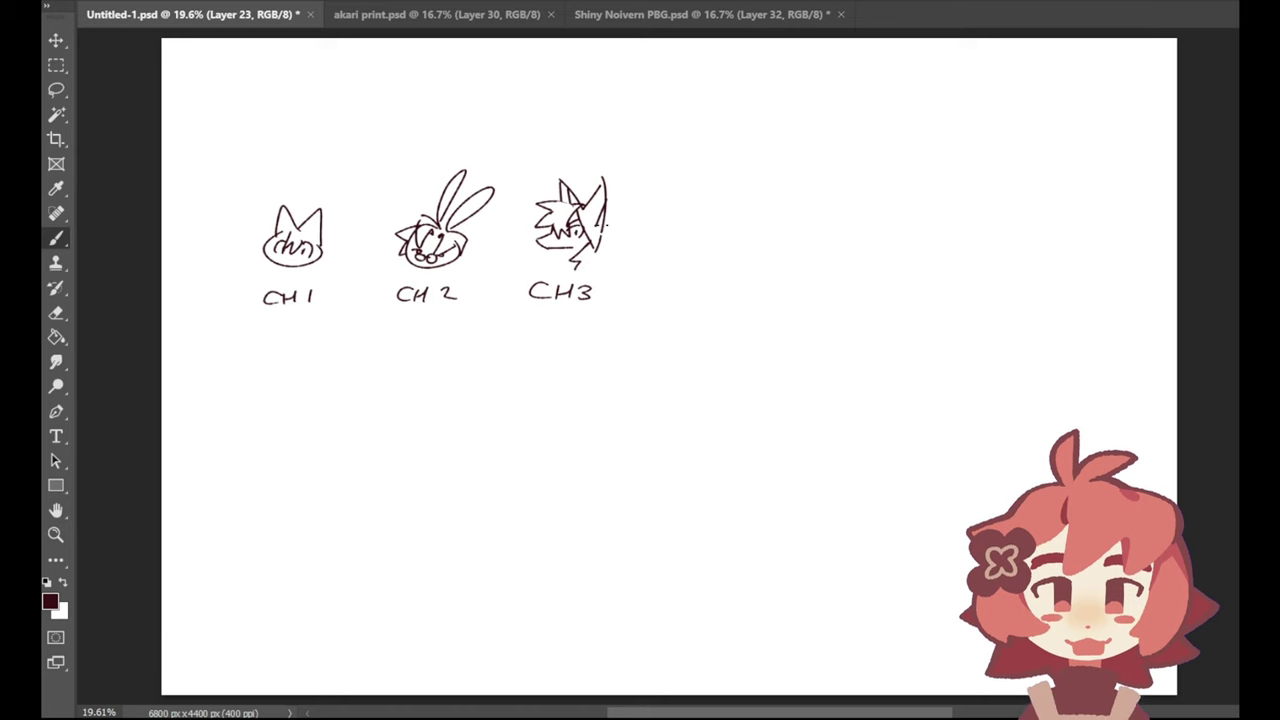
key("ctrl+z")
left_click_drag(607, 225, 605, 246)
mouse_move(546, 247)
left_mouse_down()
mouse_move(574, 244)
mouse_move(535, 246)
left_mouse_up()
Step: Label a fourth spot CH 4 and draw a small round-eared head with a face and straight hair above it
mouse_move(667, 283)
left_mouse_down()
mouse_move(667, 296)
mouse_move(728, 289)
left_mouse_up()
left_click_drag(721, 276, 721, 300)
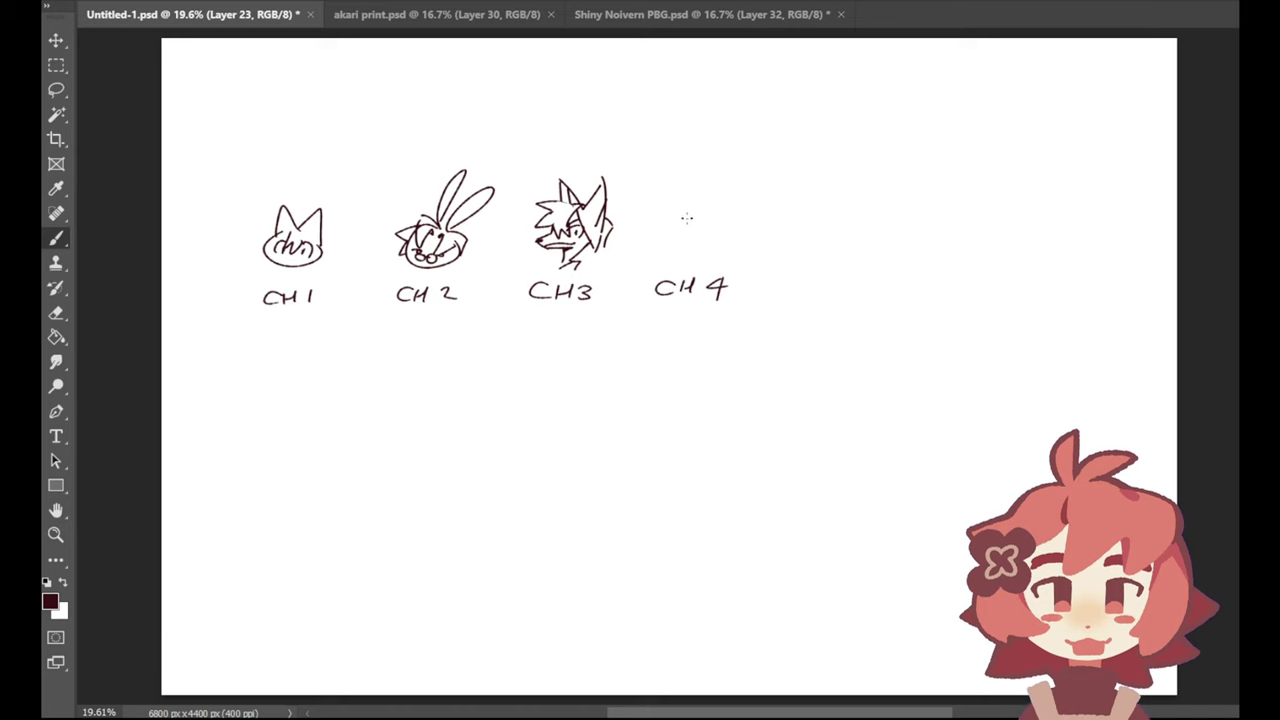
mouse_move(671, 228)
left_mouse_down()
mouse_move(712, 221)
mouse_move(664, 195)
mouse_move(669, 227)
left_mouse_up()
key("ctrl+z")
key("ctrl+z")
mouse_move(675, 191)
left_mouse_down()
mouse_move(687, 220)
mouse_move(710, 195)
mouse_move(727, 217)
mouse_move(702, 212)
mouse_move(679, 249)
mouse_move(713, 249)
mouse_move(715, 236)
mouse_move(701, 255)
mouse_move(692, 242)
mouse_move(702, 227)
mouse_move(684, 232)
mouse_move(667, 262)
left_mouse_up()
key("ctrl+z")
key("ctrl+z")
key("ctrl+z")
key("ctrl+z")
key("ctrl+z")
key("ctrl+z")
key("ctrl+z")
key("ctrl+z")
key("ctrl+z")
mouse_move(676, 258)
left_mouse_down()
mouse_move(690, 244)
mouse_move(669, 255)
mouse_move(678, 261)
left_mouse_up()
key("ctrl+z")
key("ctrl+z")
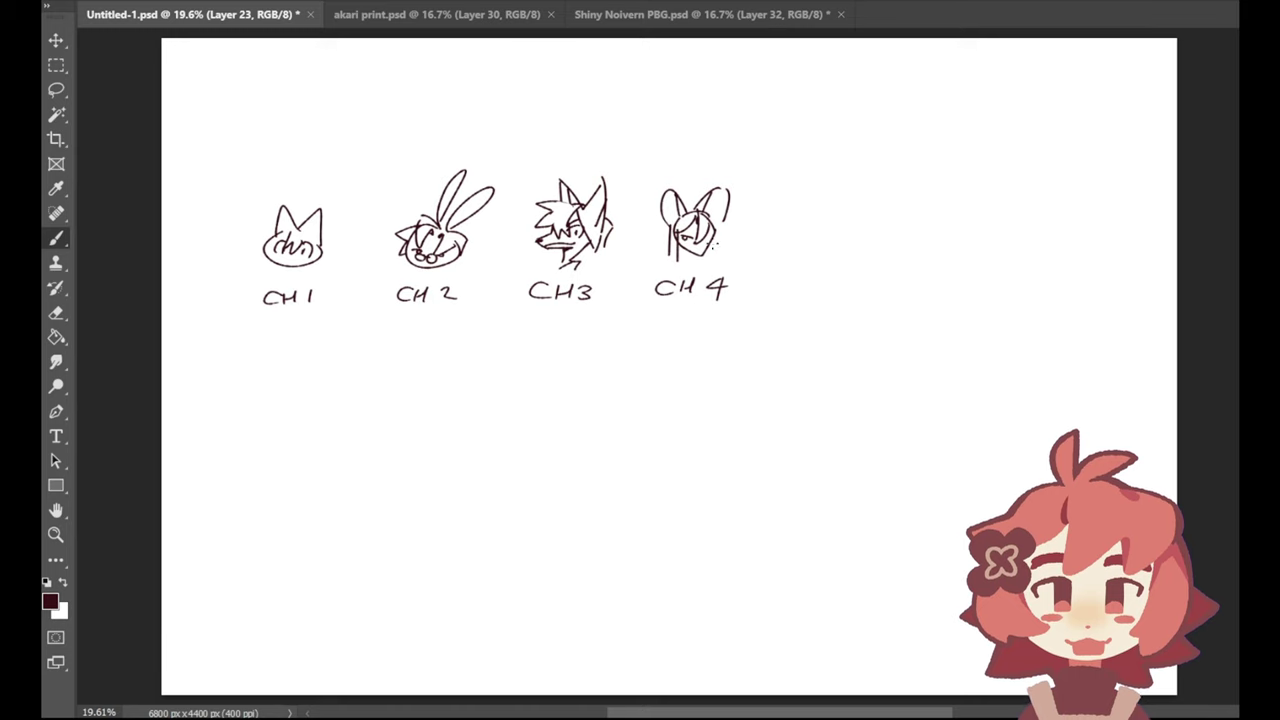
Step: Add hair strands and a pointed side tuft along the other side of the CH 4 head
mouse_move(711, 213)
left_mouse_down()
mouse_move(735, 241)
mouse_move(718, 228)
mouse_move(710, 257)
left_mouse_up()
key("ctrl+z")
key("ctrl+z")
key("ctrl+z")
Step: Draw a large loop around the CH 4 head and its label
left_click_drag(649, 160, 789, 268)
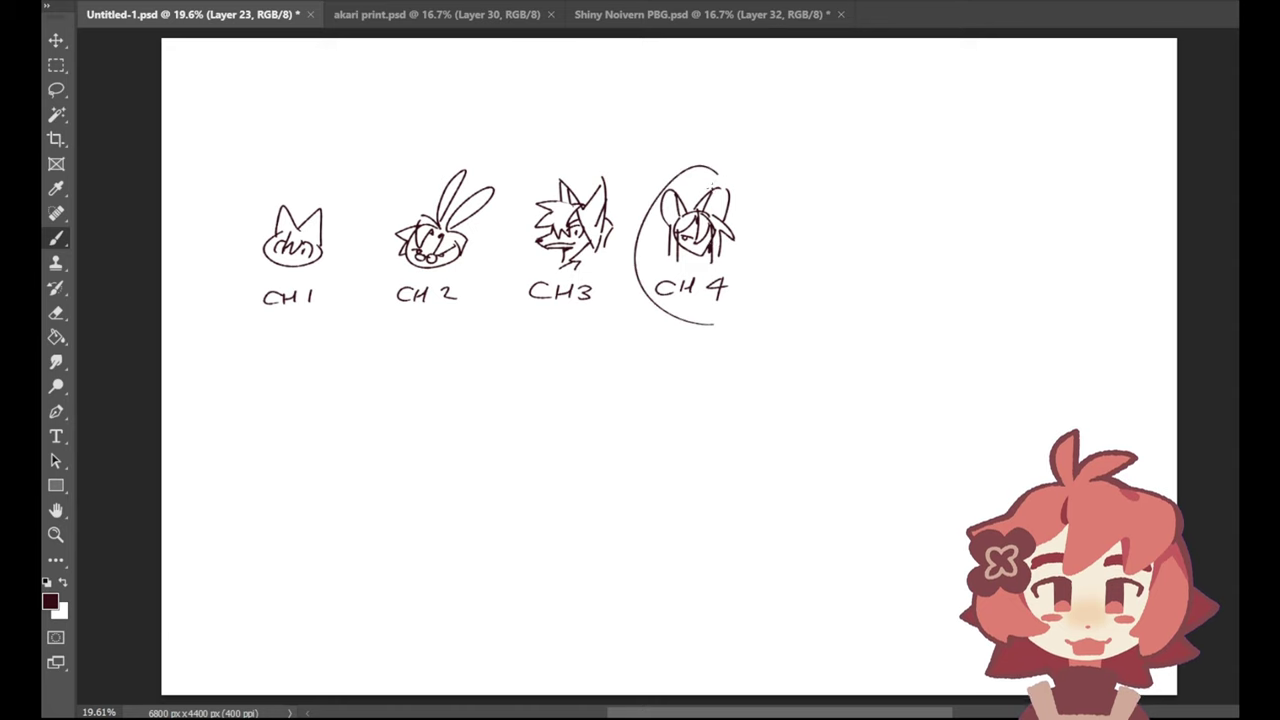
key("ctrl+z")
mouse_move(705, 157)
left_mouse_down()
mouse_move(700, 312)
mouse_move(773, 236)
mouse_move(771, 268)
mouse_move(771, 240)
left_mouse_up()
key("ctrl+z")
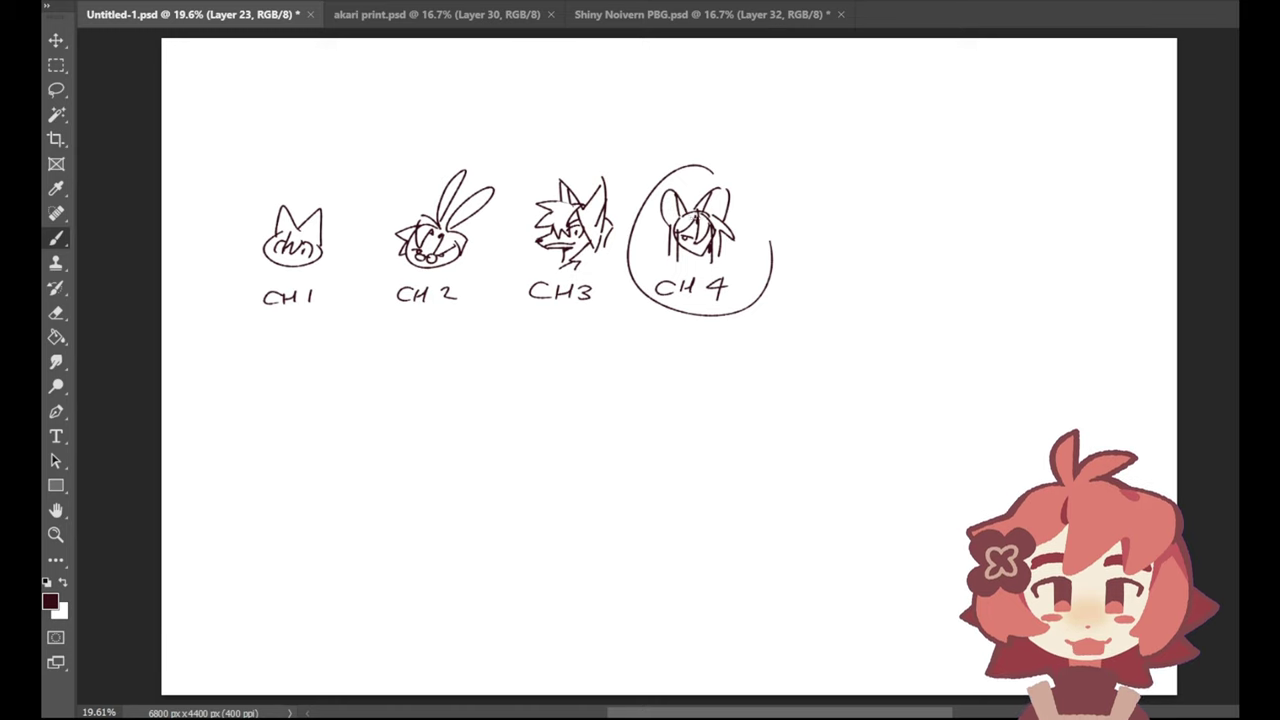
Step: Add inner-ear strokes and more facial detail to the CH 4 head
mouse_move(669, 215)
left_mouse_down()
mouse_move(691, 235)
mouse_move(674, 217)
left_mouse_up()
key("ctrl+z")
mouse_move(673, 204)
left_mouse_down()
mouse_move(677, 216)
mouse_move(709, 212)
left_mouse_up()
mouse_move(720, 205)
left_mouse_down()
mouse_move(695, 240)
mouse_move(707, 243)
left_mouse_up()
key("ctrl+z")
key("ctrl+z")
key("ctrl+z")
key("ctrl+z")
key("ctrl+z")
Step: Draw a downward arrow above each of the CH 3, CH 2 and CH 1 heads
mouse_move(587, 128)
left_mouse_down()
mouse_move(586, 156)
mouse_move(600, 156)
left_mouse_up()
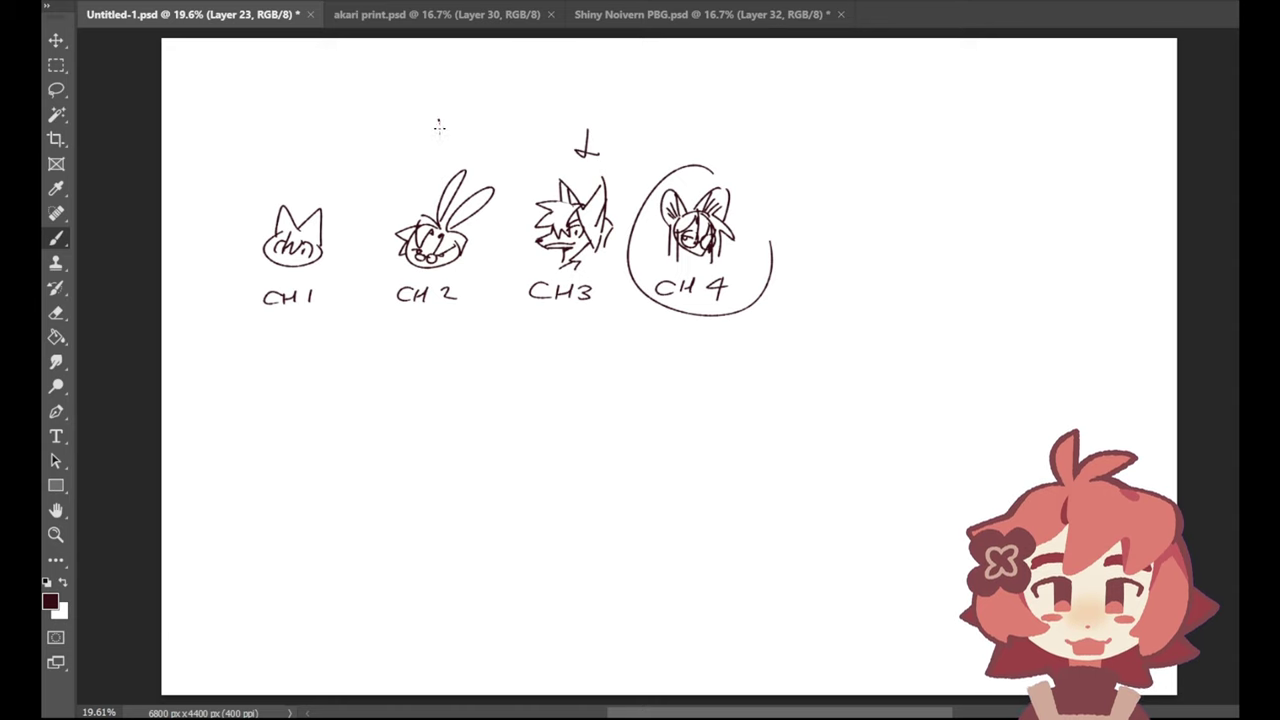
left_click_drag(439, 122, 437, 152)
left_click_drag(426, 150, 452, 148)
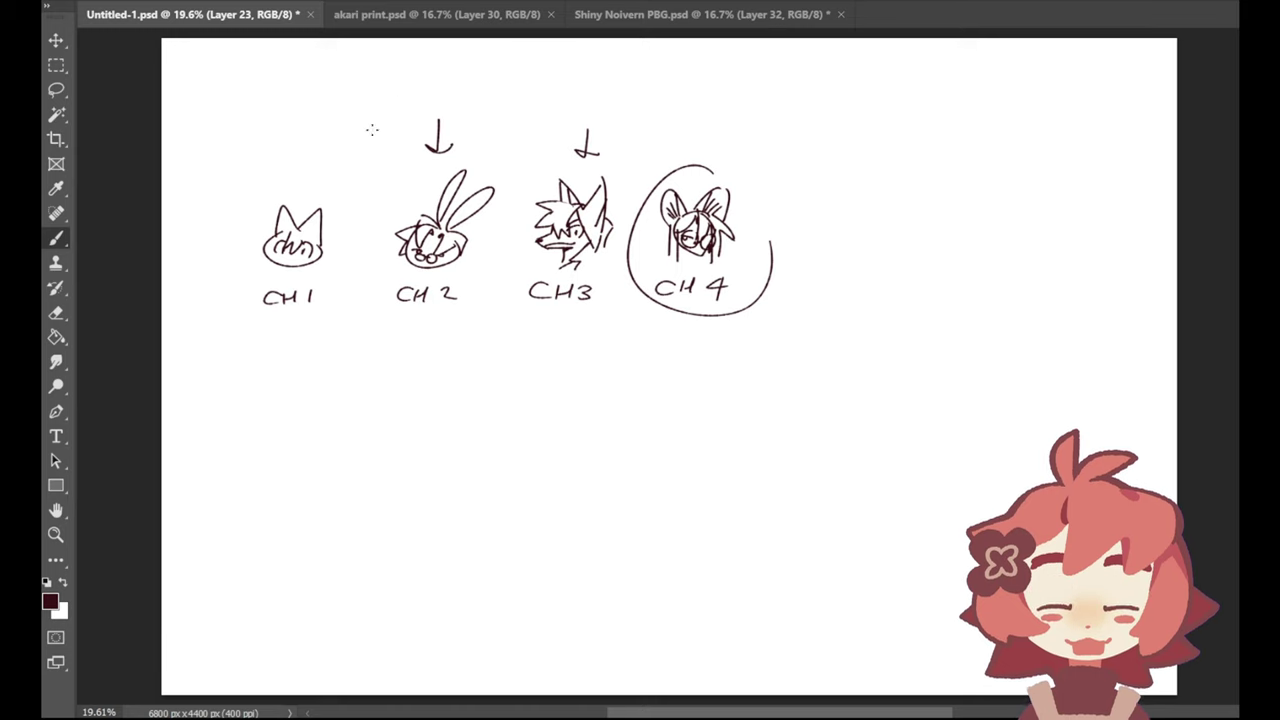
left_click_drag(300, 136, 298, 168)
mouse_move(284, 158)
left_mouse_down()
mouse_move(301, 170)
mouse_move(311, 160)
mouse_move(301, 175)
left_mouse_up()
key("ctrl+z")
key("ctrl+z")
left_click_drag(286, 167, 313, 164)
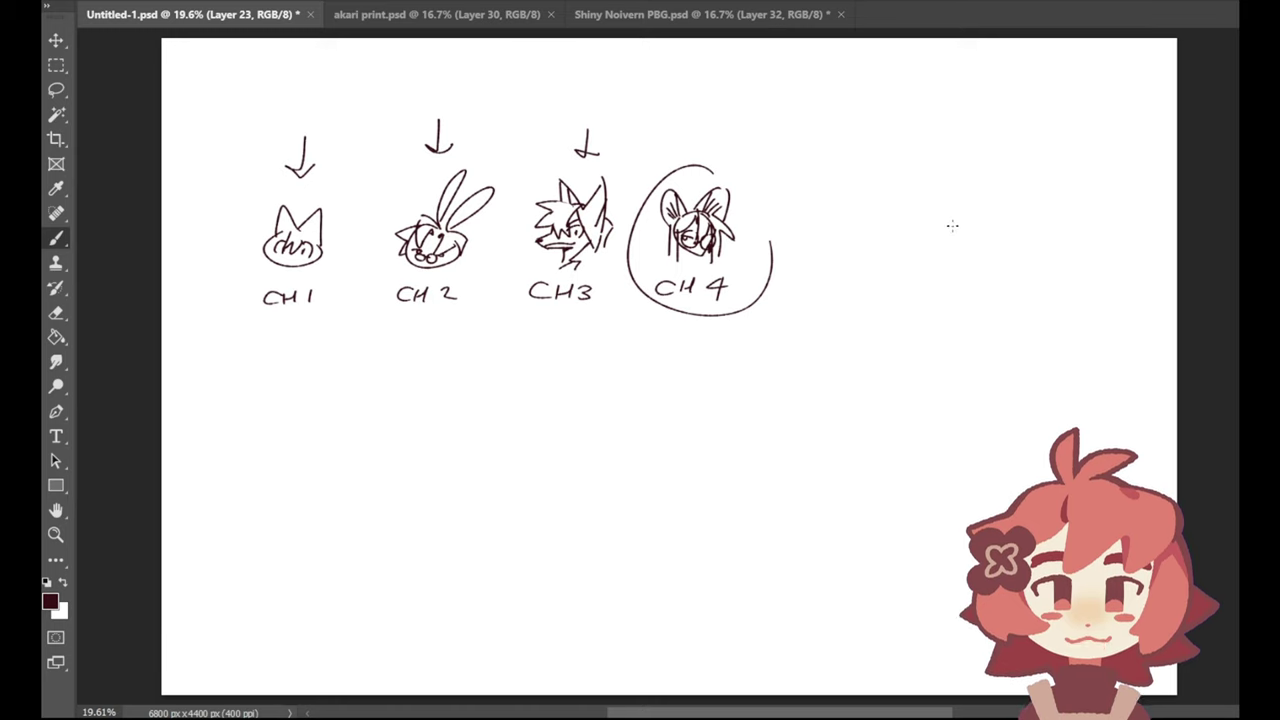
Step: Draw a pair of pointed ears beside the CH 4 loop and a downward arrow above the CH 4 head
mouse_move(815, 195)
left_mouse_down()
mouse_move(845, 197)
mouse_move(818, 175)
mouse_move(822, 208)
mouse_move(870, 166)
mouse_move(859, 215)
left_mouse_up()
key("ctrl+z")
key("ctrl+z")
key("ctrl+z")
key("ctrl+z")
key("ctrl+z")
key("ctrl+z")
left_click_drag(733, 118, 733, 154)
left_click_drag(718, 144, 748, 146)
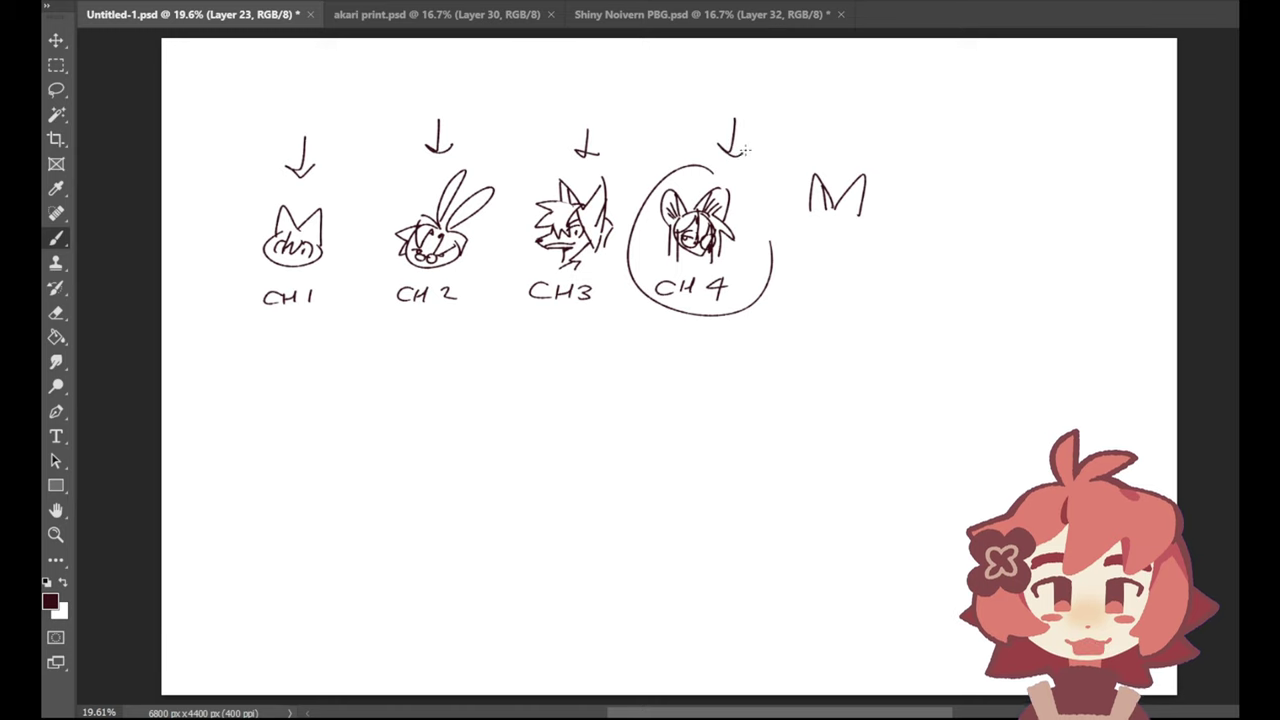
Step: Complete the fifth head under the pointed ears with a face, fluffy cheeks and hair, and a flower with a side tuft
mouse_move(851, 184)
left_mouse_down()
mouse_move(823, 226)
mouse_move(838, 221)
mouse_move(804, 228)
mouse_move(824, 236)
left_mouse_up()
key("ctrl+z")
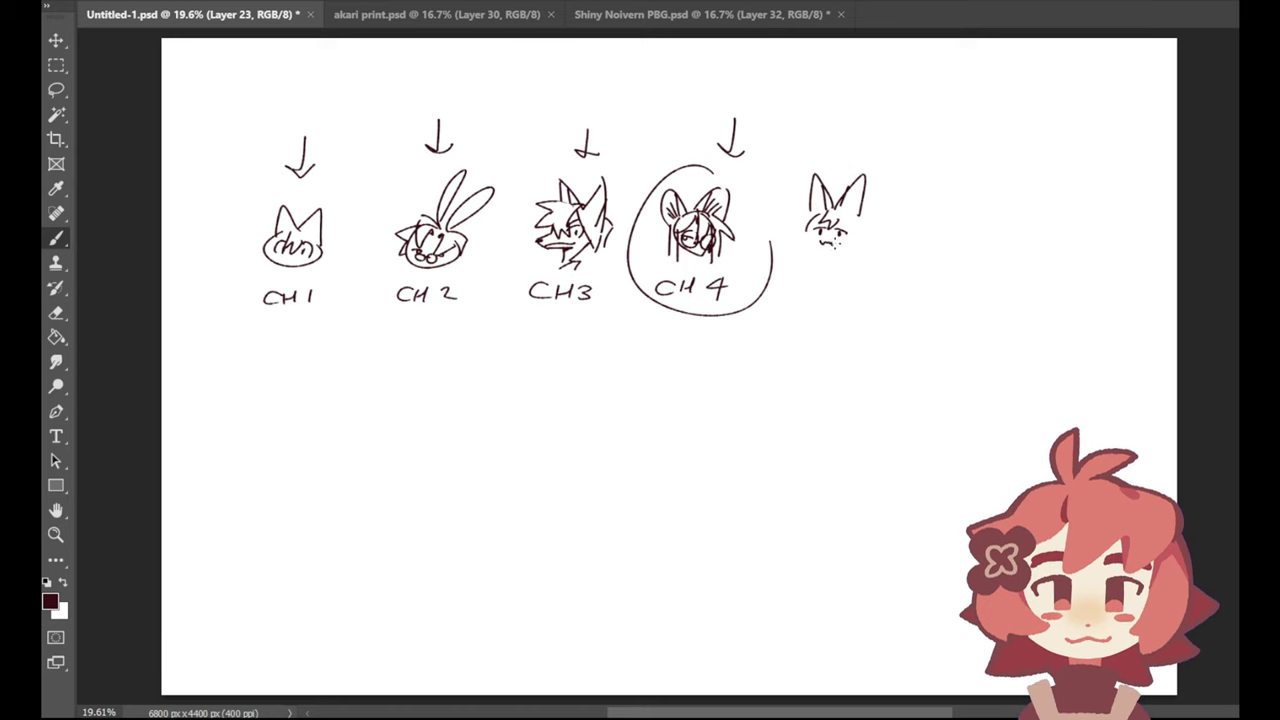
key("ctrl+z")
left_click_drag(812, 210, 799, 215)
left_click_drag(799, 215, 809, 237)
key("ctrl+z")
mouse_move(812, 210)
left_mouse_down()
mouse_move(798, 214)
mouse_move(802, 229)
mouse_move(818, 197)
mouse_move(858, 207)
mouse_move(809, 229)
mouse_move(870, 238)
mouse_move(822, 236)
mouse_move(850, 248)
mouse_move(834, 238)
mouse_move(856, 209)
mouse_move(852, 220)
left_mouse_up()
mouse_move(862, 216)
left_mouse_down()
mouse_move(890, 211)
mouse_move(876, 234)
left_mouse_up()
key("ctrl+z")
left_click_drag(876, 234, 886, 217)
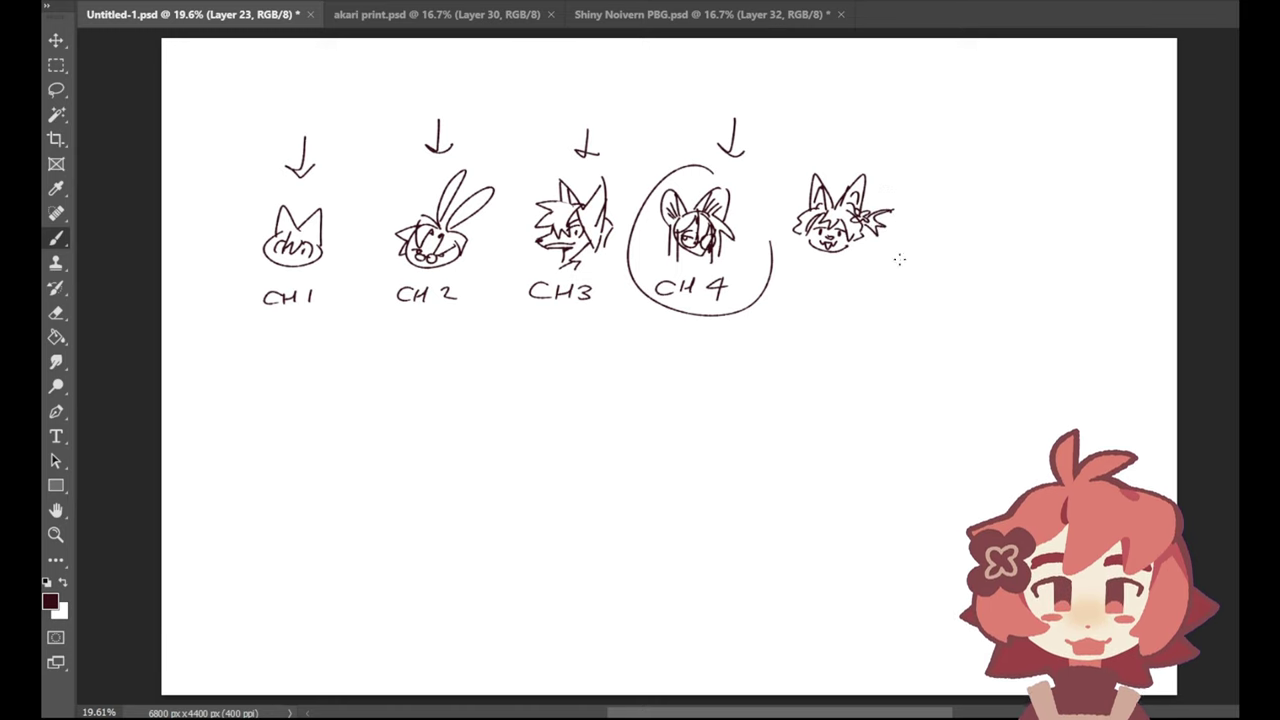
Step: Erase the loop, arrows, labels and all the small character heads from Layer 23
mouse_move(759, 217)
left_mouse_down()
mouse_move(733, 175)
mouse_move(685, 168)
mouse_move(625, 247)
mouse_move(712, 318)
mouse_move(766, 297)
mouse_move(766, 263)
mouse_move(757, 315)
left_mouse_up()
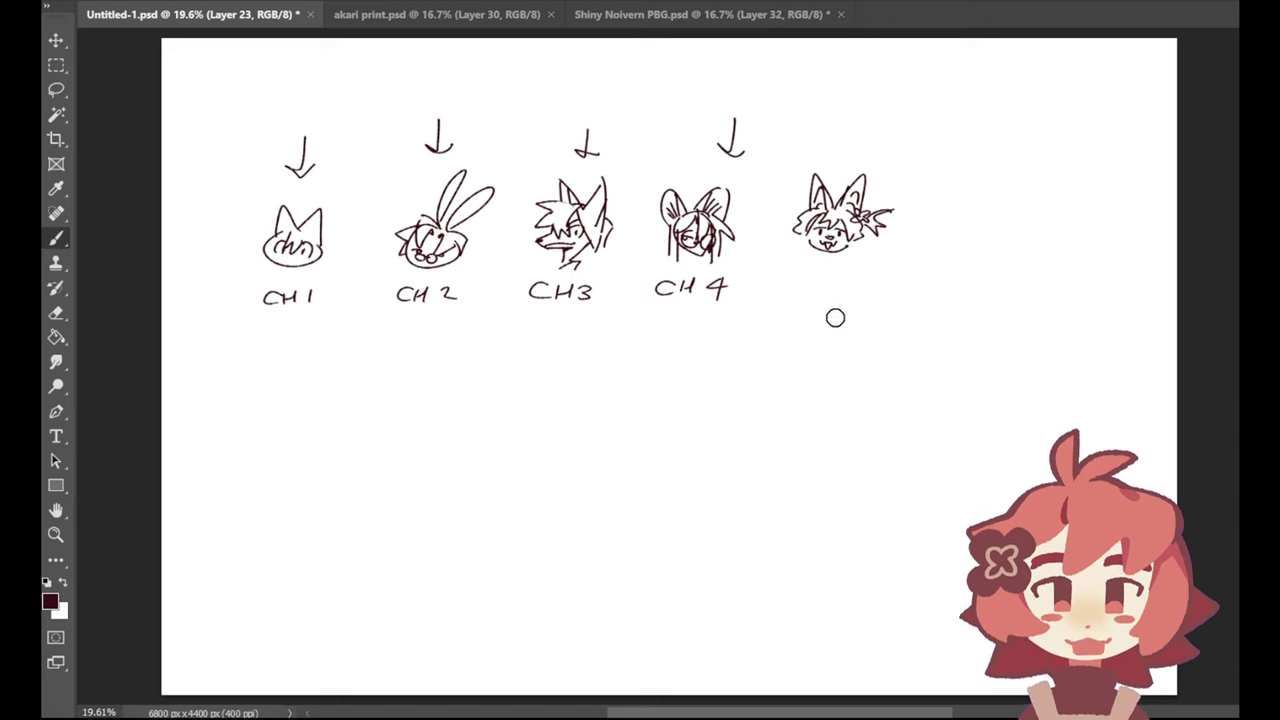
left_click_drag(886, 212, 878, 236)
mouse_move(895, 174)
left_mouse_down()
mouse_move(831, 240)
mouse_move(815, 200)
mouse_move(790, 230)
left_mouse_up()
mouse_move(735, 285)
left_mouse_down()
mouse_move(705, 240)
mouse_move(711, 220)
mouse_move(694, 306)
mouse_move(679, 290)
mouse_move(689, 157)
left_mouse_up()
mouse_move(600, 215)
left_mouse_down()
mouse_move(609, 283)
mouse_move(566, 189)
mouse_move(549, 317)
left_mouse_up()
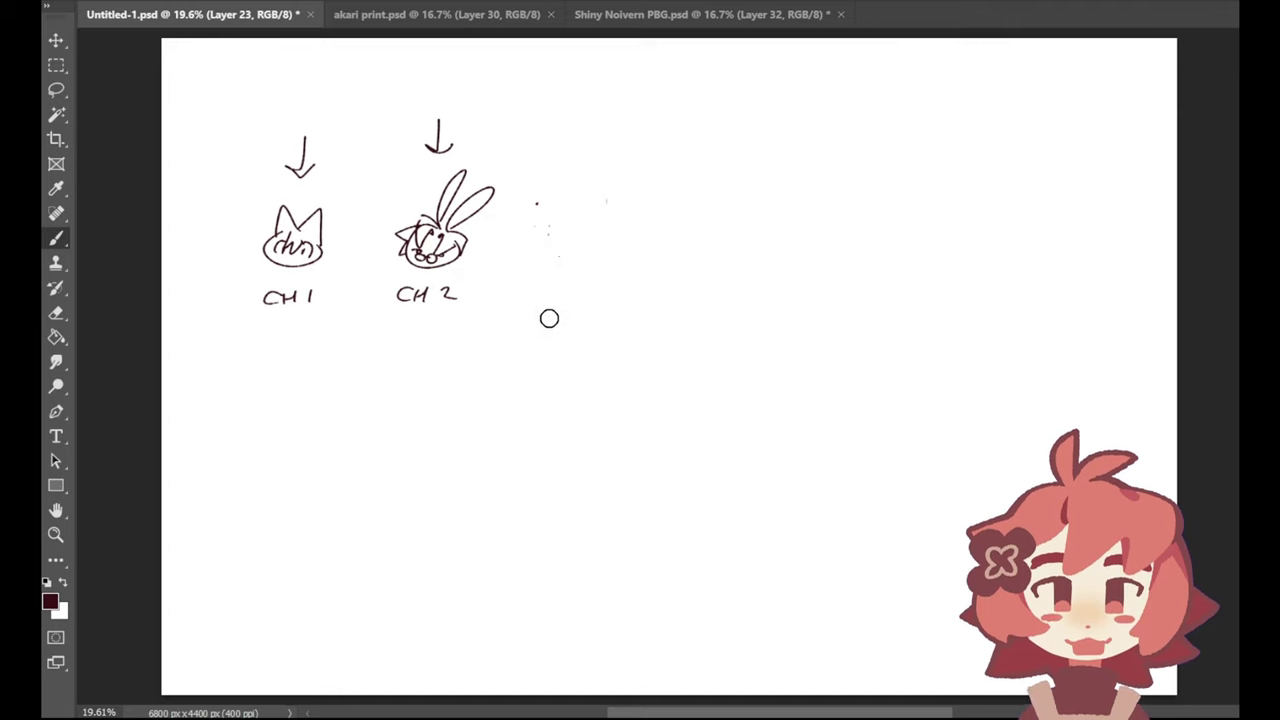
mouse_move(489, 207)
left_mouse_down()
mouse_move(427, 291)
mouse_move(453, 278)
mouse_move(472, 228)
left_mouse_up()
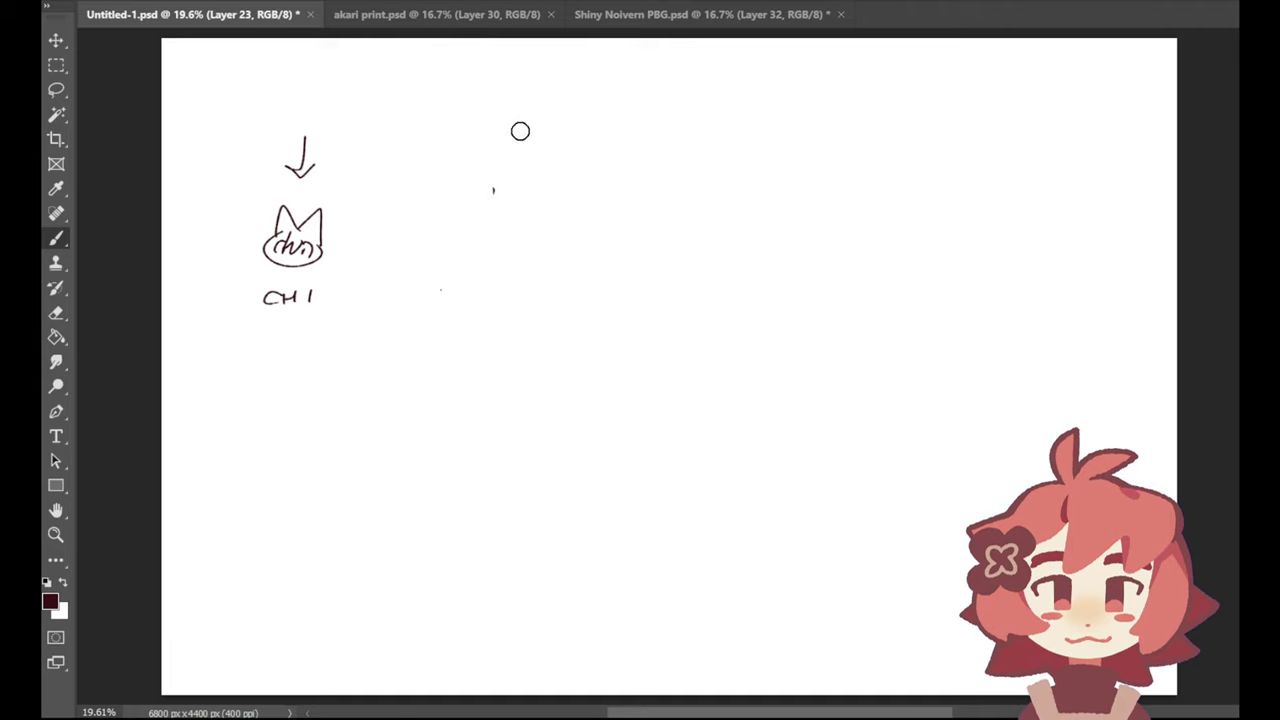
mouse_move(440, 288)
left_mouse_down()
mouse_move(390, 185)
mouse_move(280, 149)
mouse_move(289, 324)
mouse_move(300, 283)
mouse_move(289, 217)
left_mouse_up()
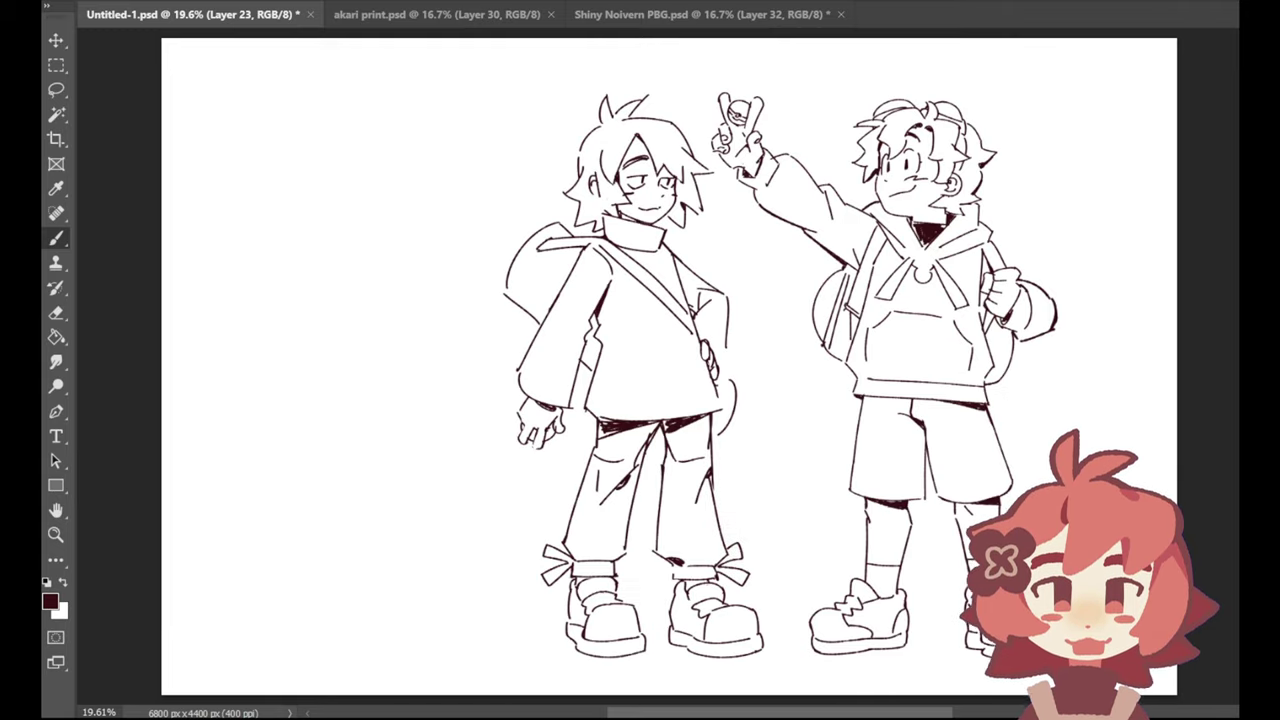
Step: Return to Layer 18 and clean up the lower hair lock beside the turtleneck character's cheek
key("e")
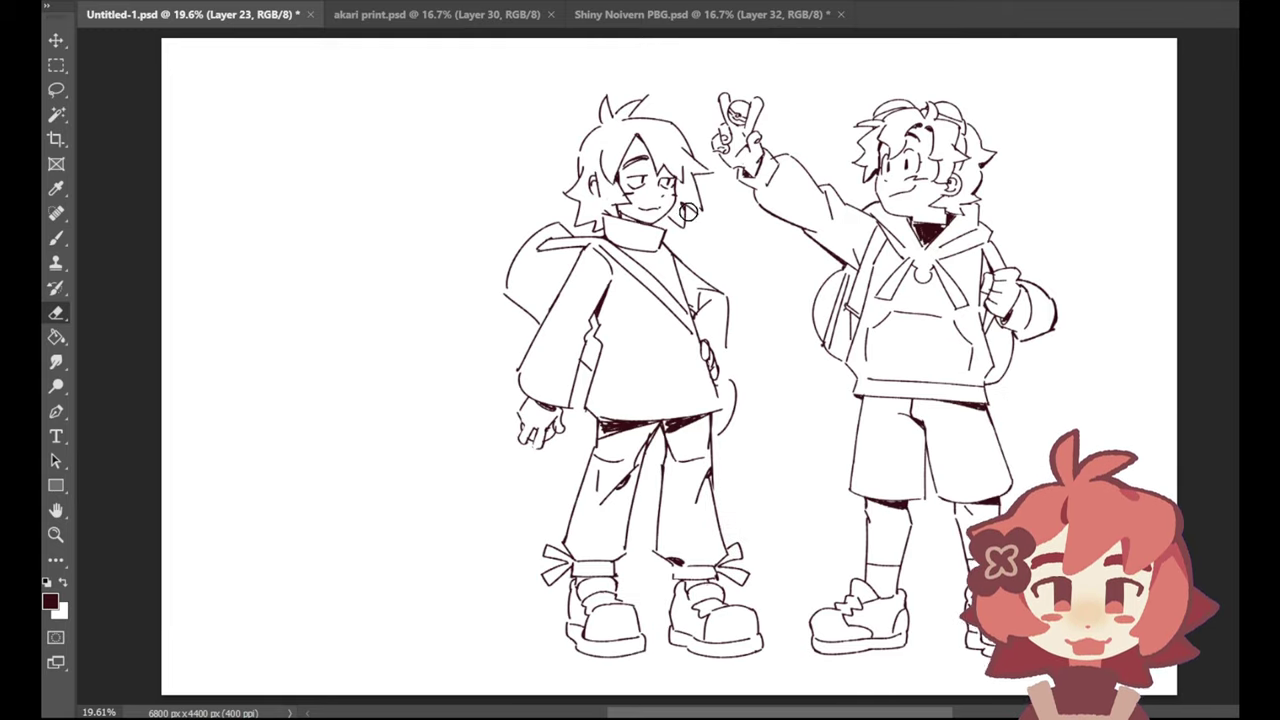
left_click(1260, 178)
left_click_drag(705, 206, 701, 192)
left_click(56, 238)
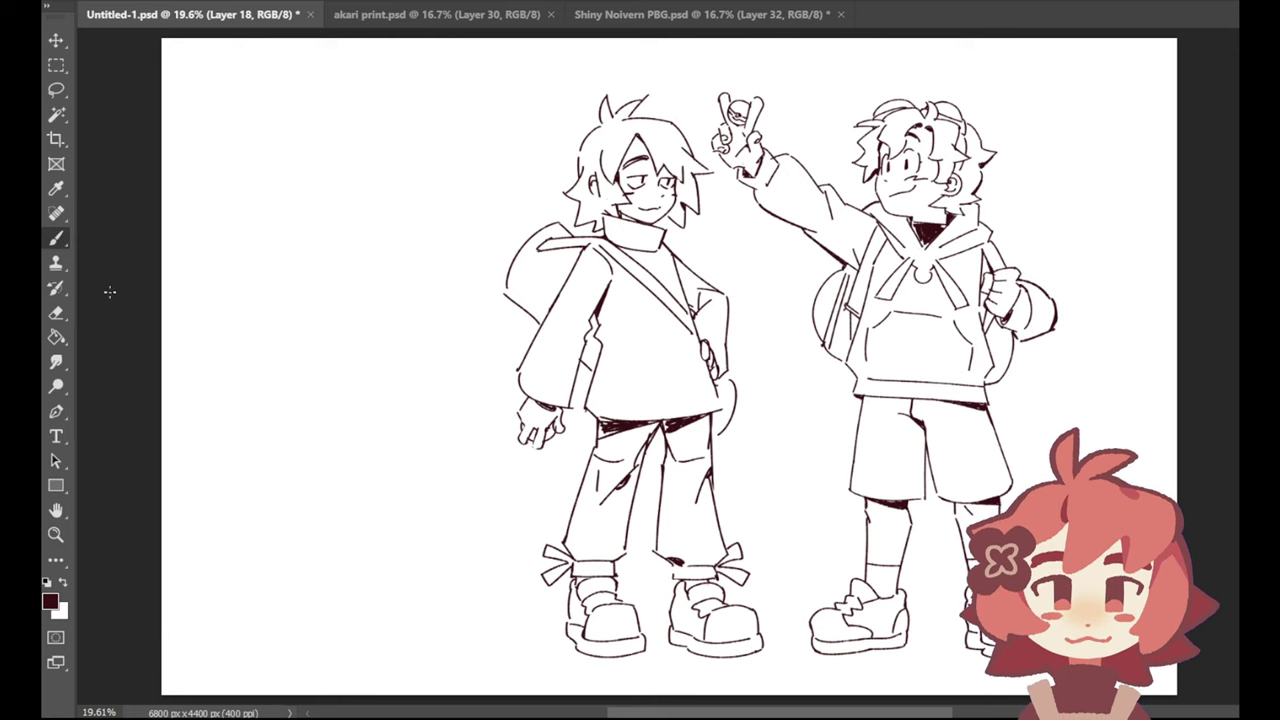
Step: Touch up the turtleneck character's line work at the elbow and the fingers of the lowered hand
key("e")
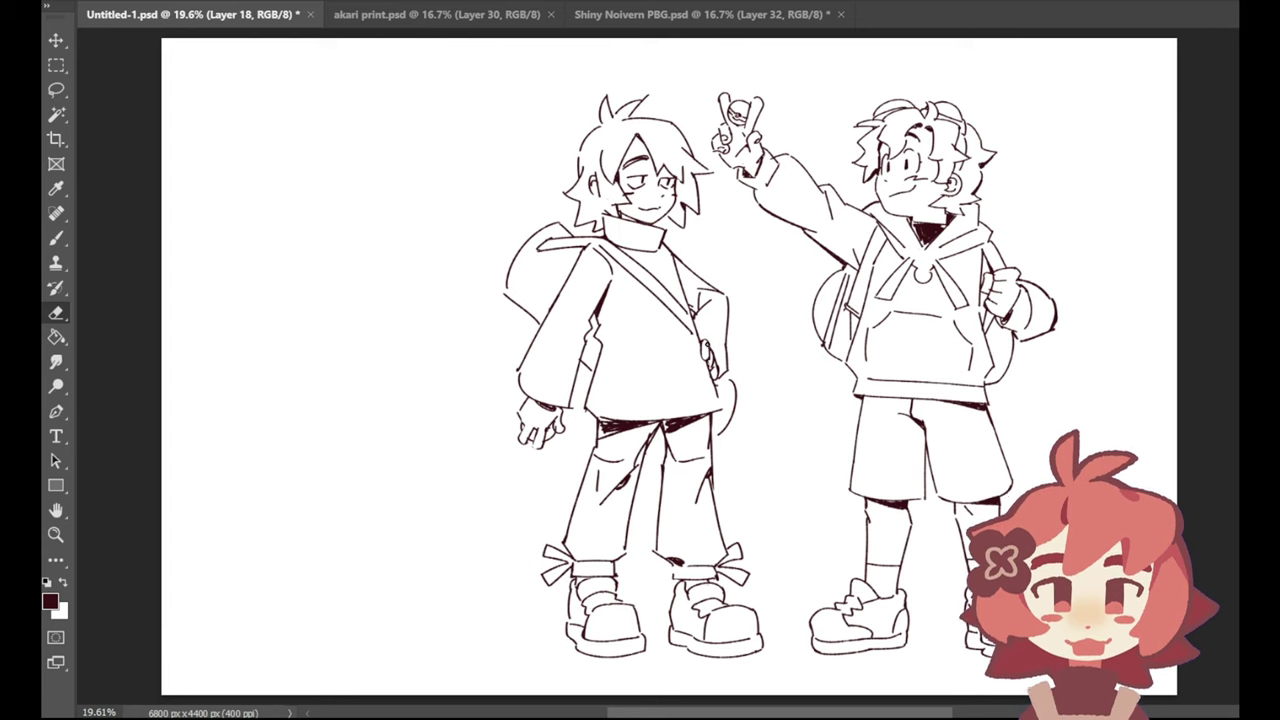
left_click(55, 240)
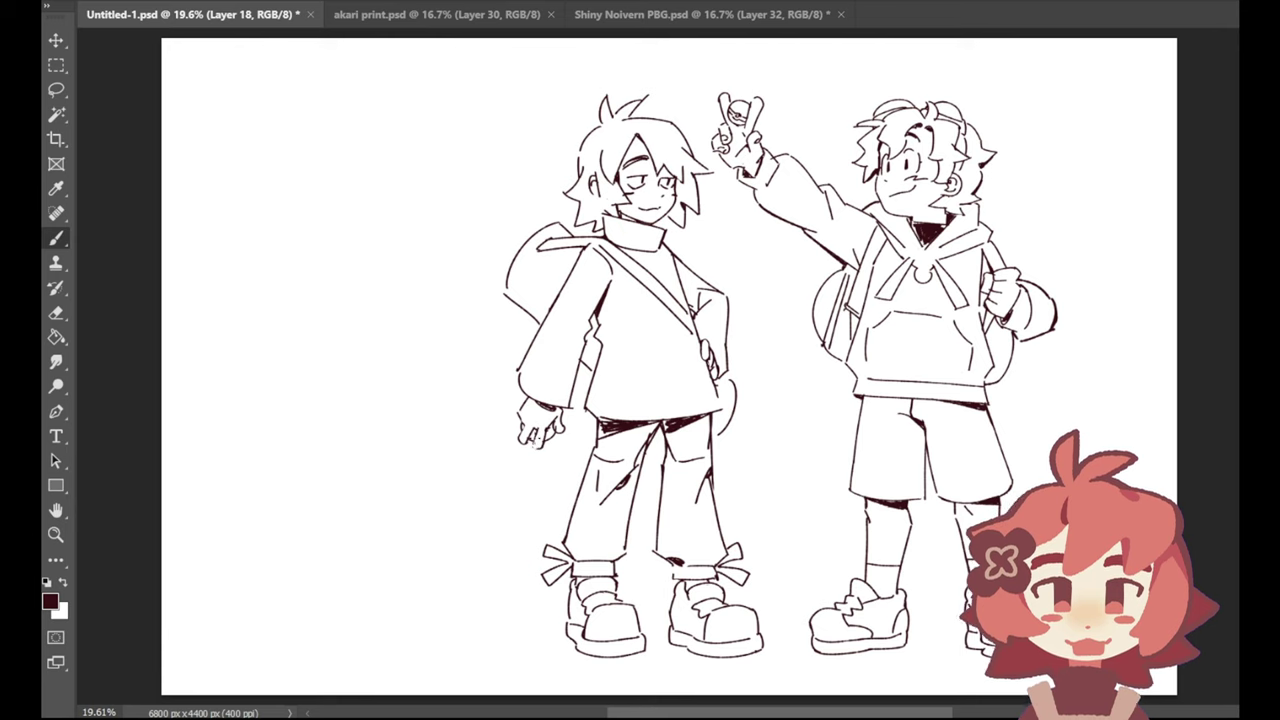
left_click_drag(536, 433, 534, 446)
left_click(56, 312)
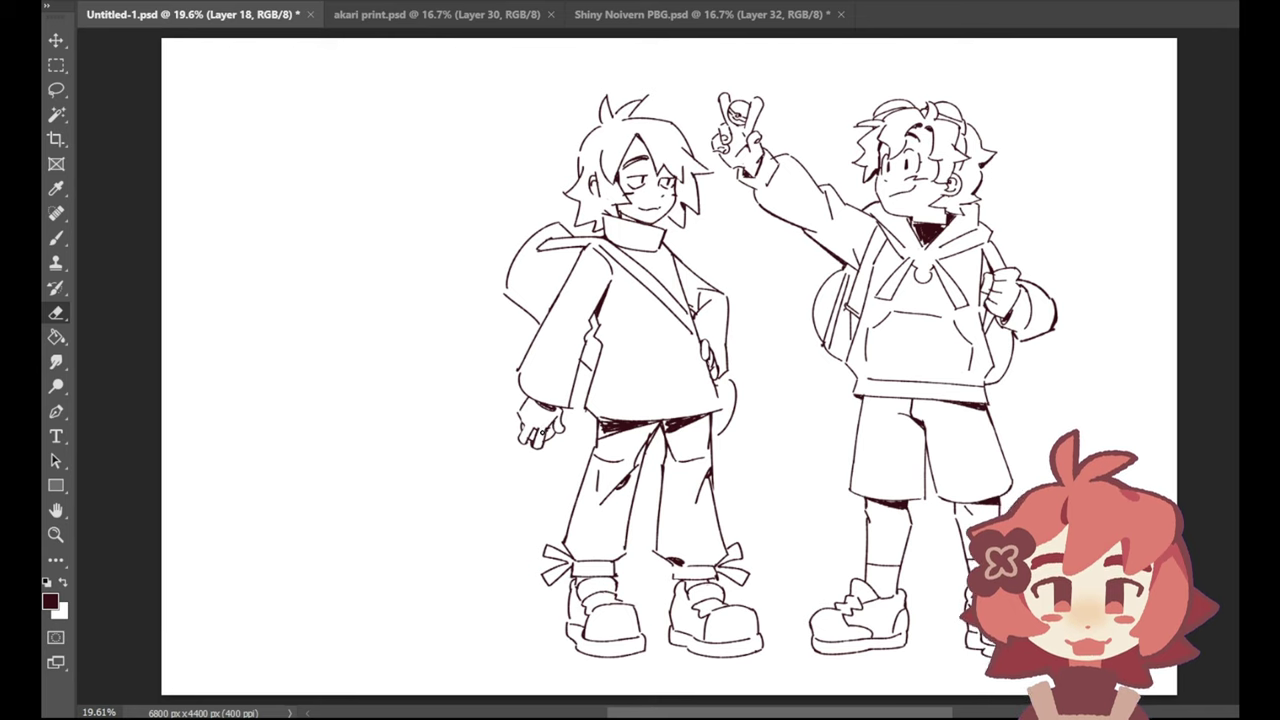
left_click(56, 237)
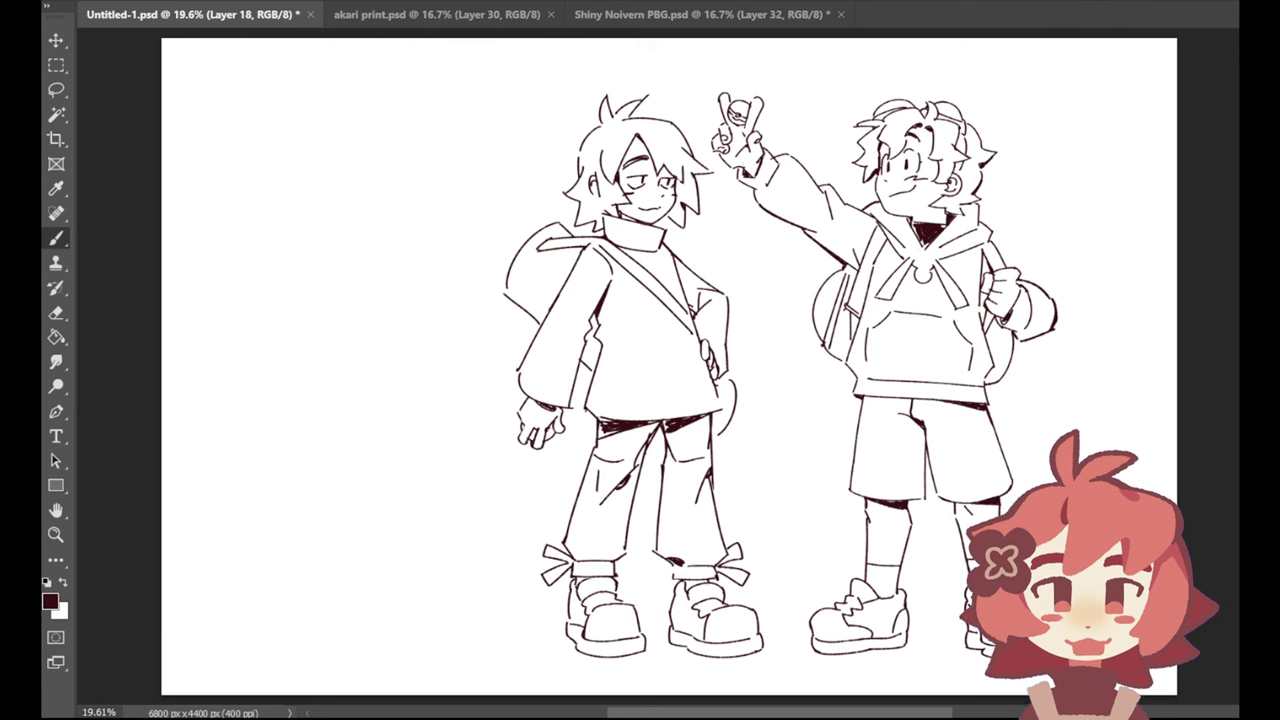
Step: Move the two Layer 18 characters toward the right edge of the page and add a new layer for drawing
left_click(56, 40)
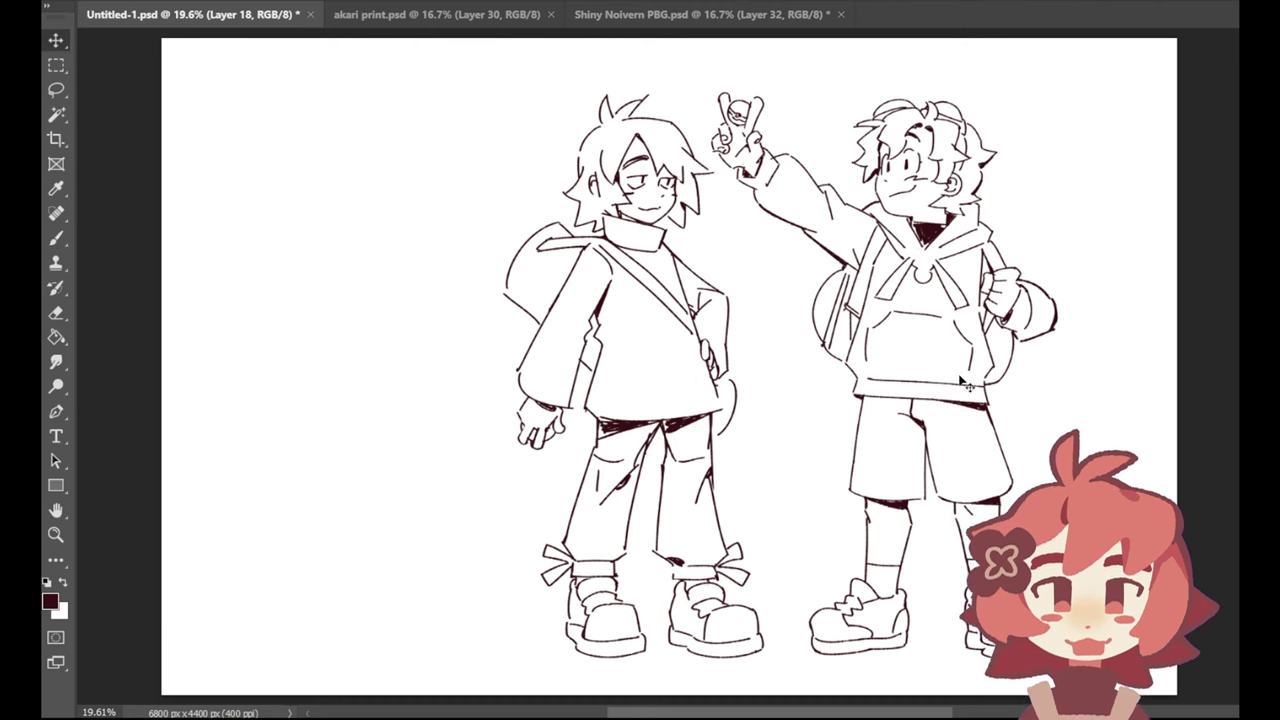
left_click_drag(963, 382, 1023, 390)
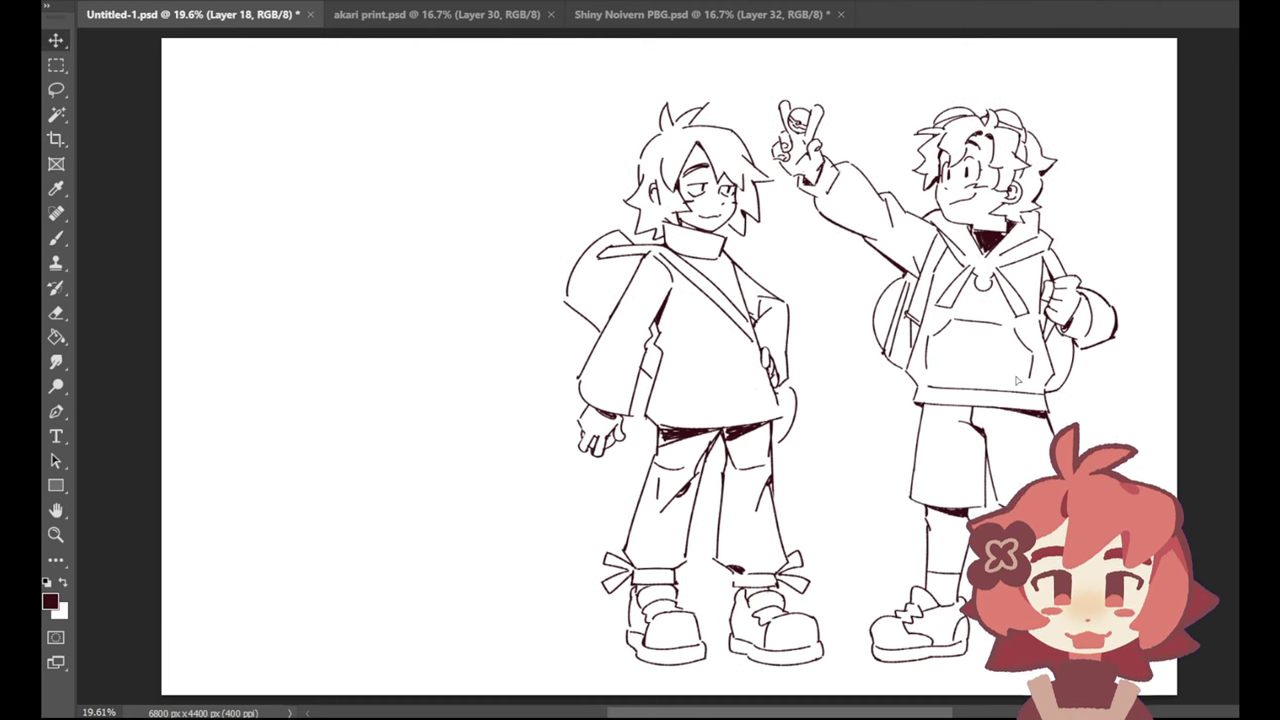
left_click(56, 237)
key("ctrl+alt+shift+n")
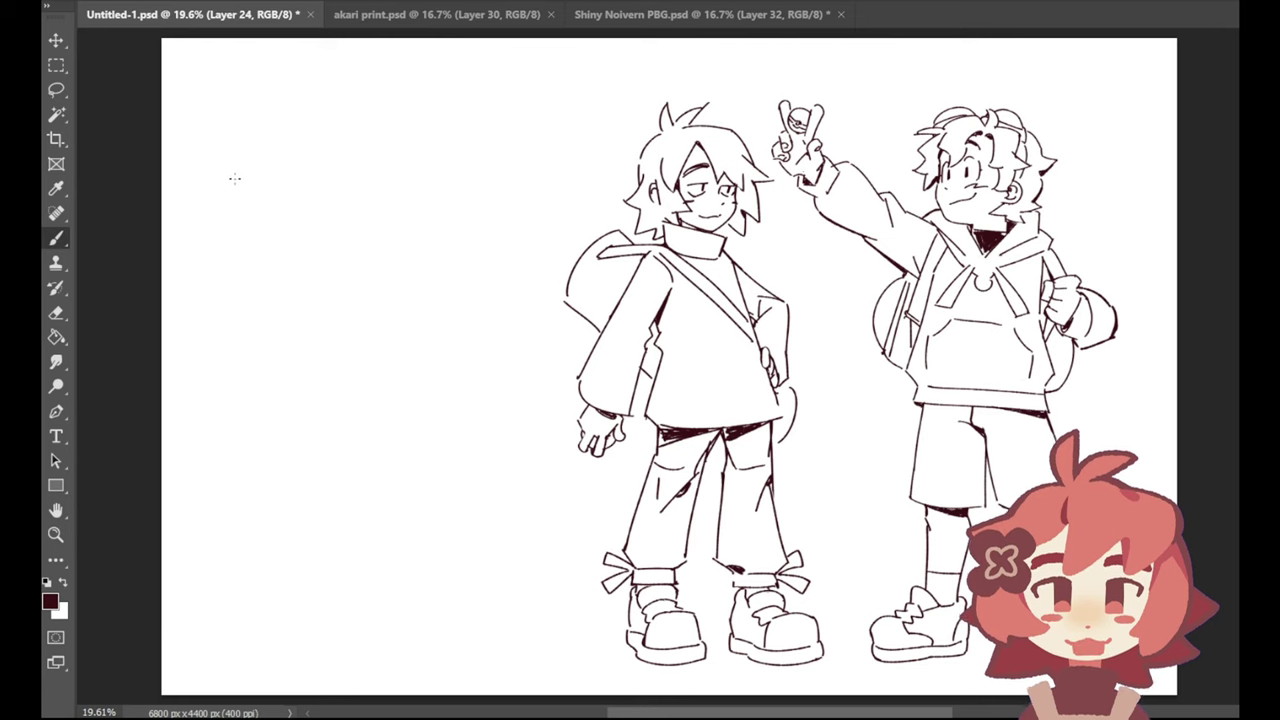
Step: Draw a small round head with a leafy sprout on top in the blank area beside the characters
mouse_move(272, 157)
left_mouse_down()
mouse_move(294, 192)
mouse_move(286, 155)
left_mouse_up()
key("ctrl+z")
key("ctrl+z")
mouse_move(277, 157)
left_mouse_down()
mouse_move(243, 169)
mouse_move(281, 156)
mouse_move(288, 111)
mouse_move(289, 133)
mouse_move(271, 157)
mouse_move(262, 150)
left_mouse_up()
key("ctrl+z")
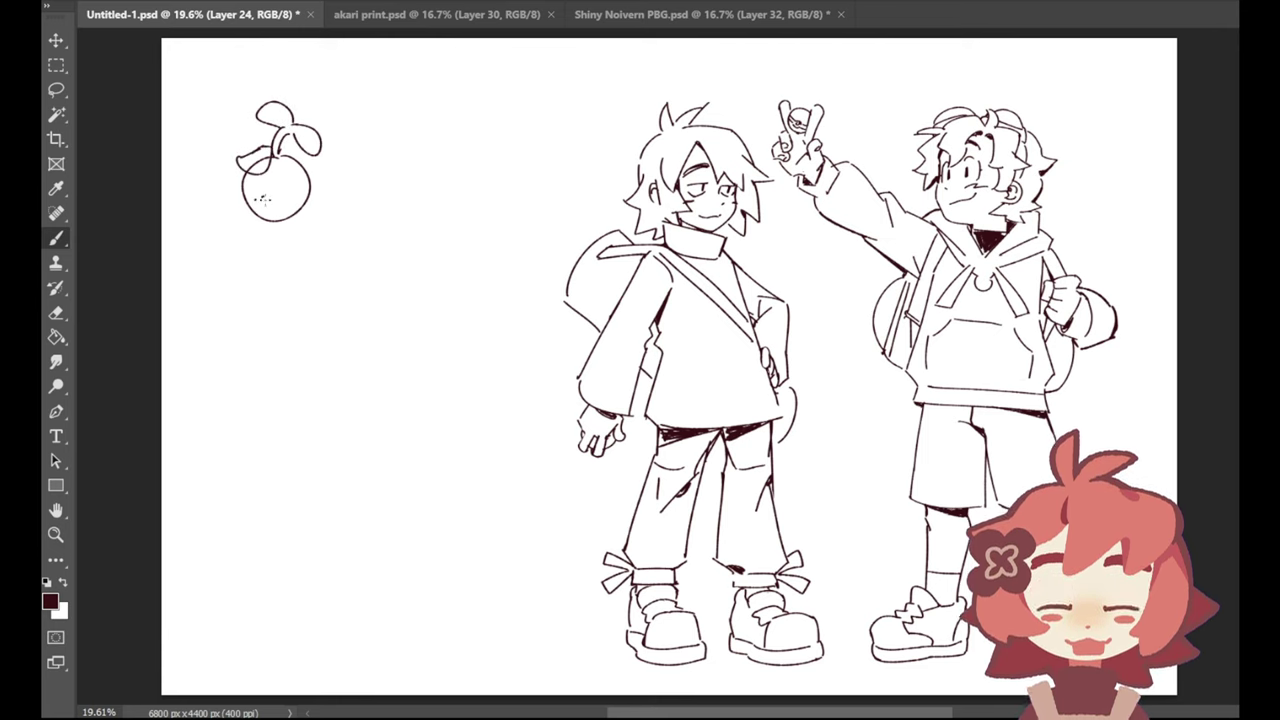
Step: Add eyes, cheek freckles and leaf-like bangs to the small sprout head
left_click(260, 200)
left_click(265, 204)
left_click(268, 184)
left_click(270, 180)
left_click(258, 186)
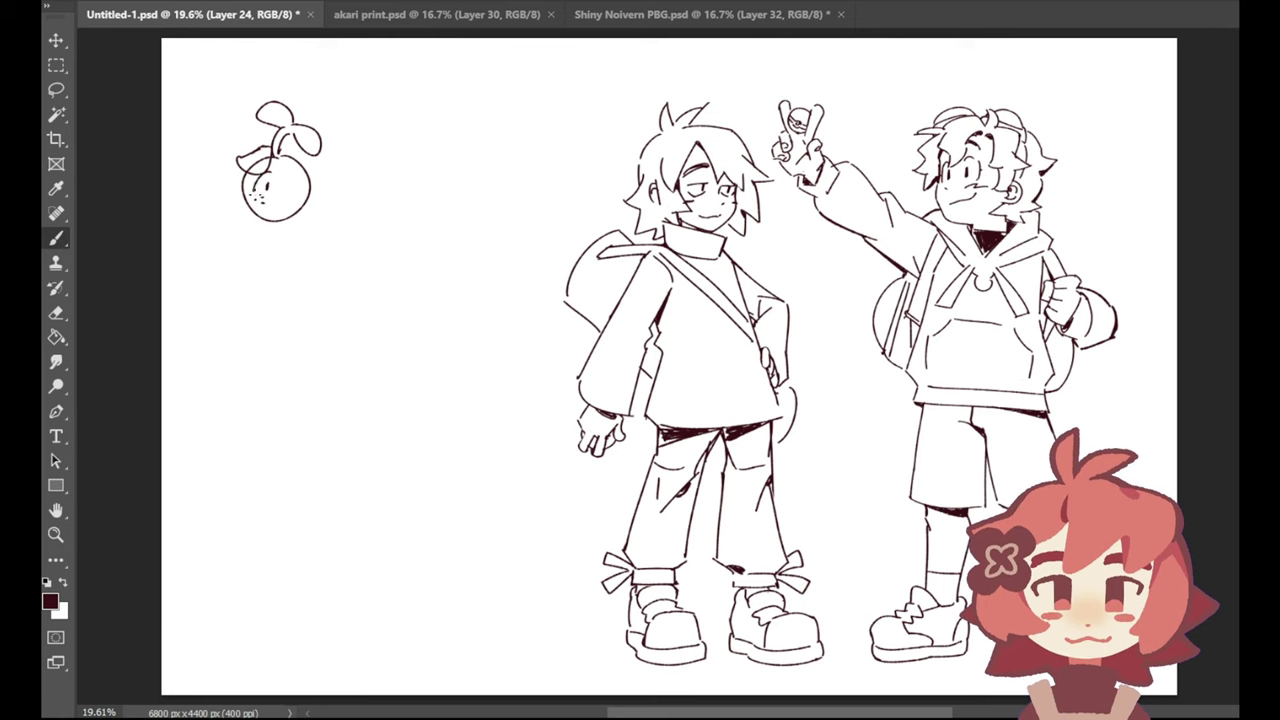
left_click(289, 188)
left_click(296, 180)
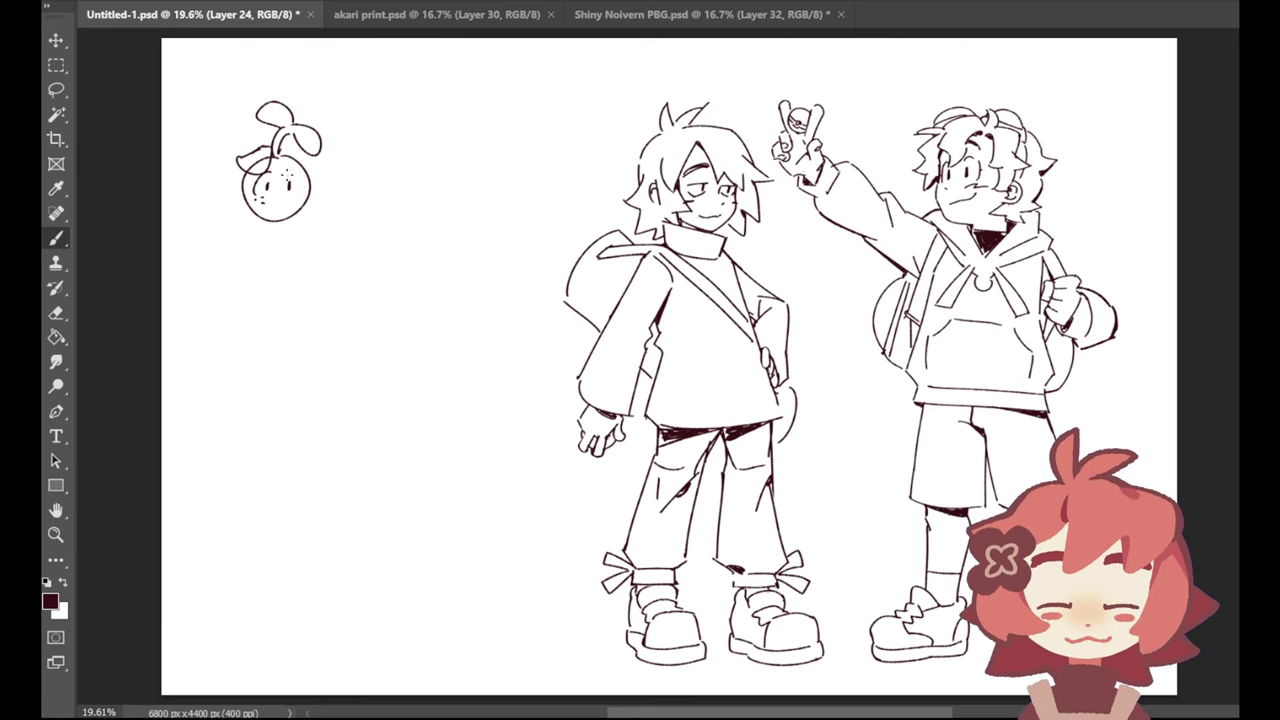
left_click(302, 188)
left_click(305, 184)
mouse_move(295, 176)
left_mouse_down()
mouse_move(303, 192)
mouse_move(275, 174)
mouse_move(296, 162)
mouse_move(320, 184)
mouse_move(326, 168)
mouse_move(326, 184)
left_mouse_up()
key("ctrl+z")
left_click(278, 195)
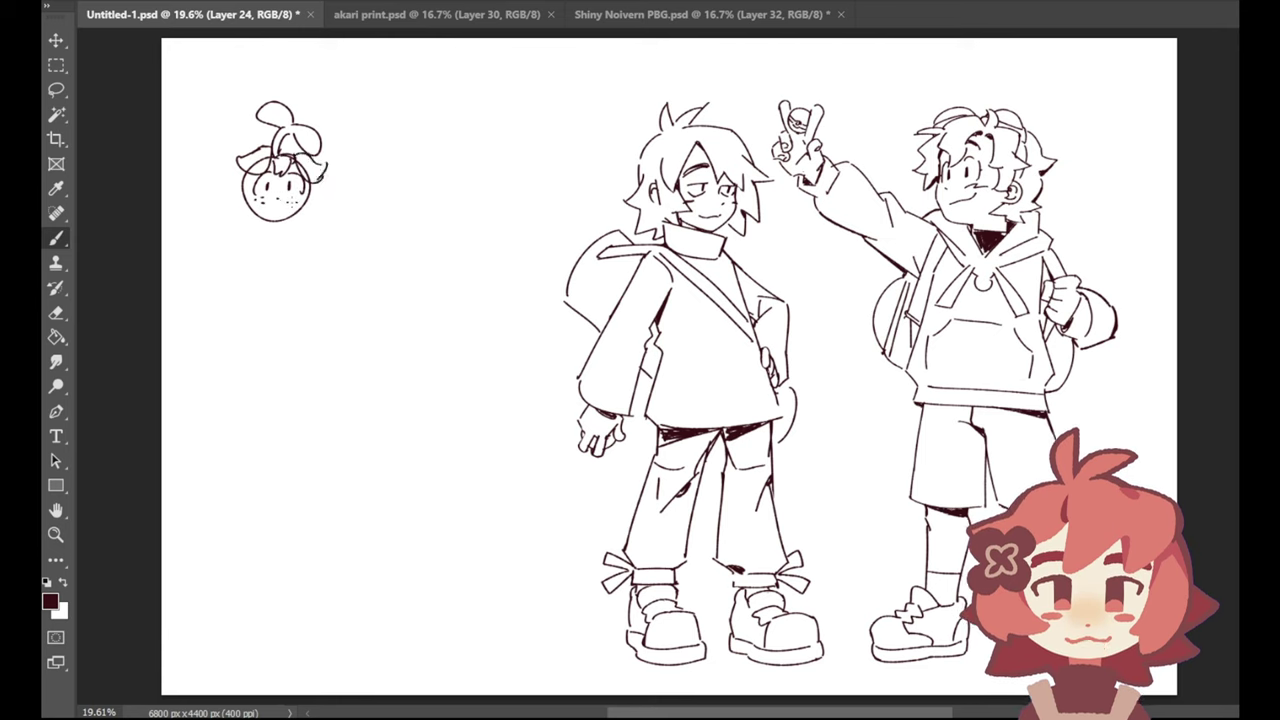
Step: Finish the sprout head with more freckles, a smile and spiky hair tufts at both sides
left_click(288, 200)
left_click(294, 202)
left_click(297, 203)
left_click(292, 206)
left_click(275, 212)
key("ctrl+z")
key("ctrl+z")
key("ctrl+z")
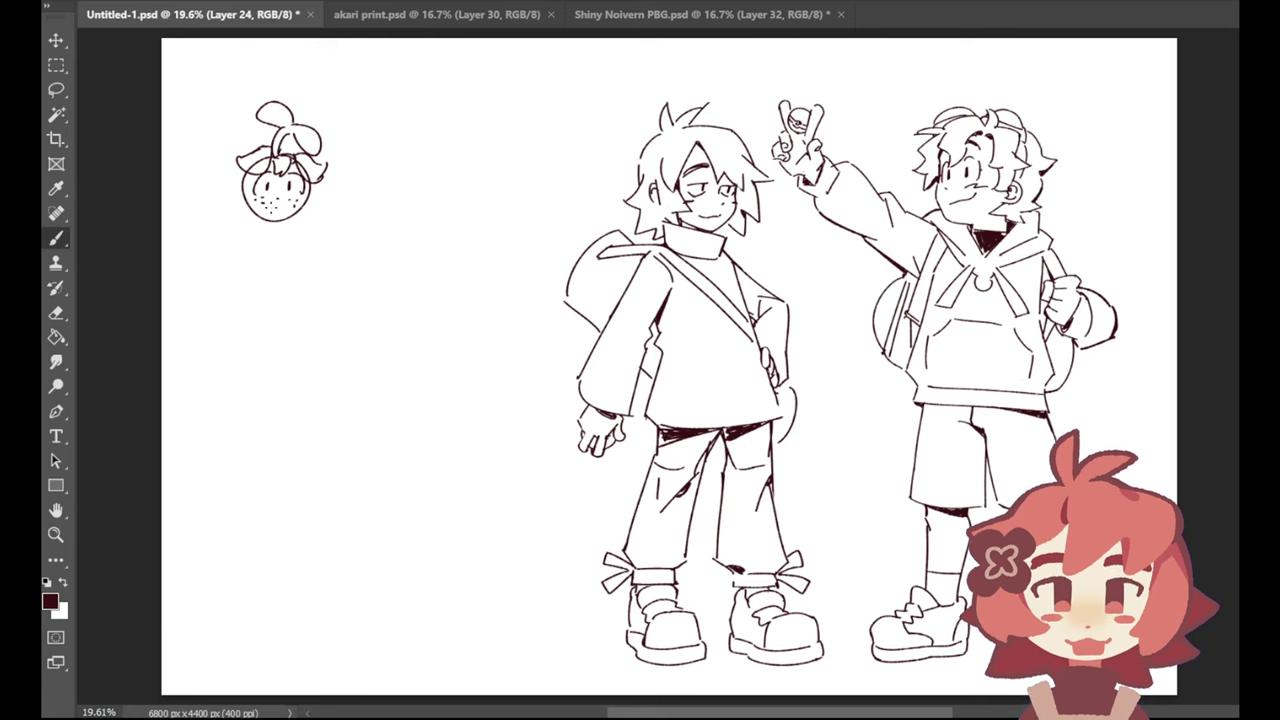
mouse_move(270, 208)
left_mouse_down()
mouse_move(281, 208)
mouse_move(232, 212)
mouse_move(316, 206)
mouse_move(326, 180)
mouse_move(319, 199)
left_mouse_up()
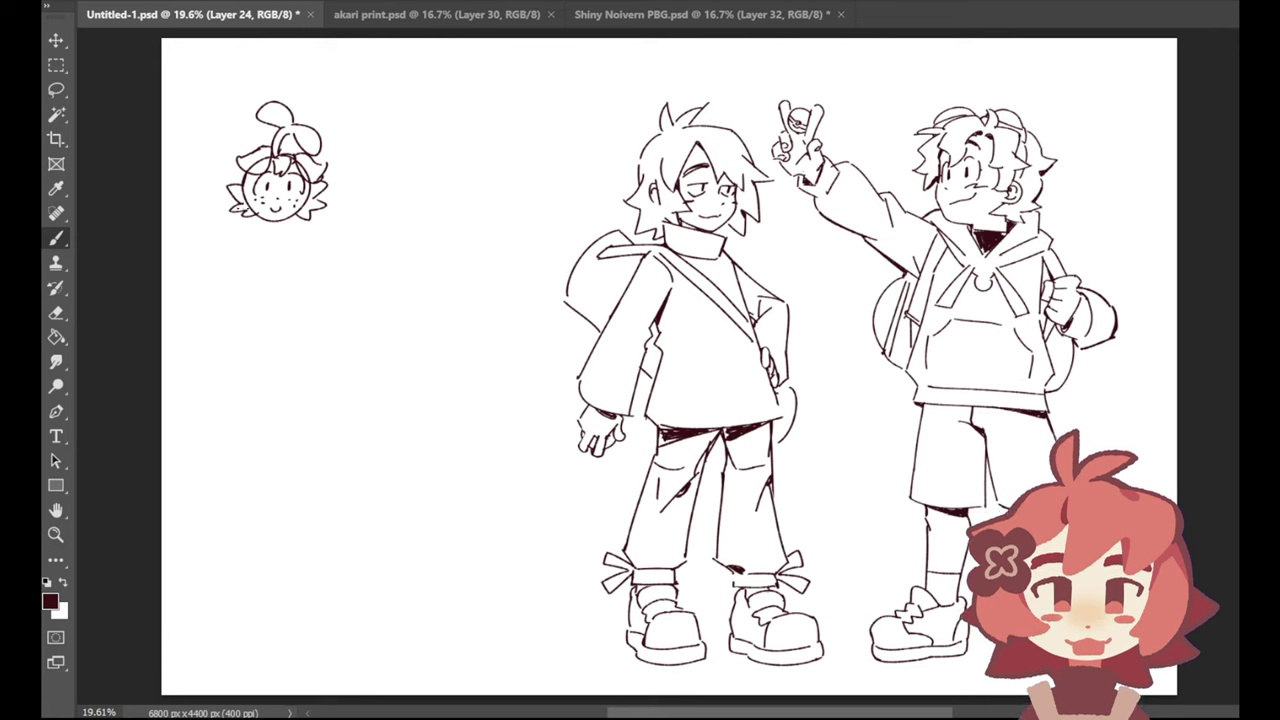
Step: Erase the small sprout head from Layer 24
left_click(59, 314)
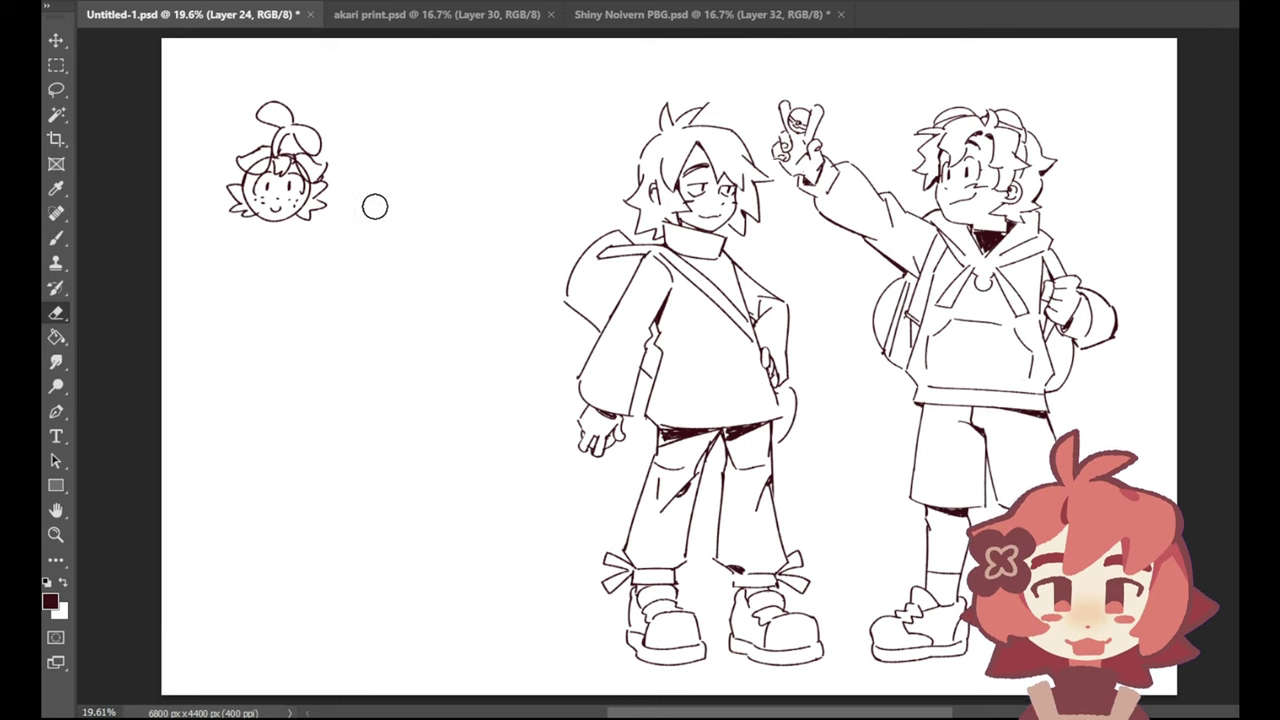
mouse_move(330, 205)
left_mouse_down()
mouse_move(317, 147)
mouse_move(276, 82)
mouse_move(239, 121)
mouse_move(226, 194)
mouse_move(274, 192)
mouse_move(319, 167)
mouse_move(299, 164)
mouse_move(314, 269)
left_mouse_up()
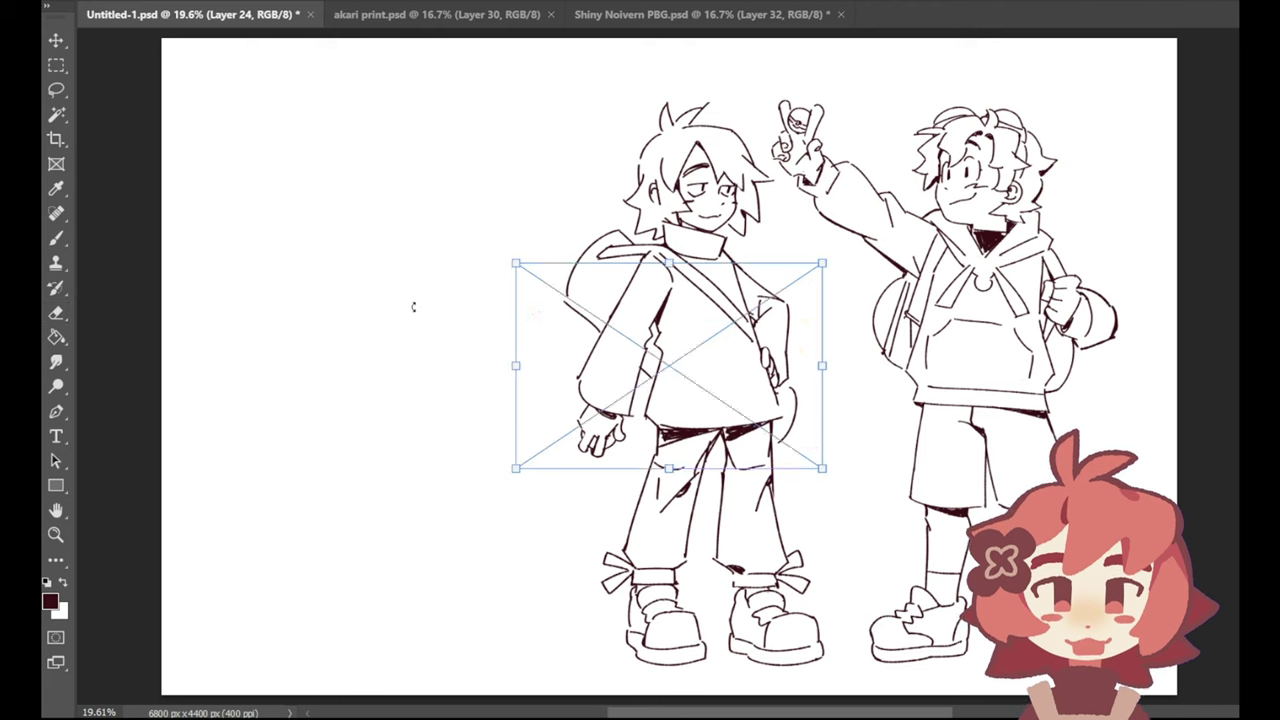
Step: Position the placed Arcadia Nautilus image over the blank area beside the two characters and hide it again
left_click_drag(508, 260, 382, 203)
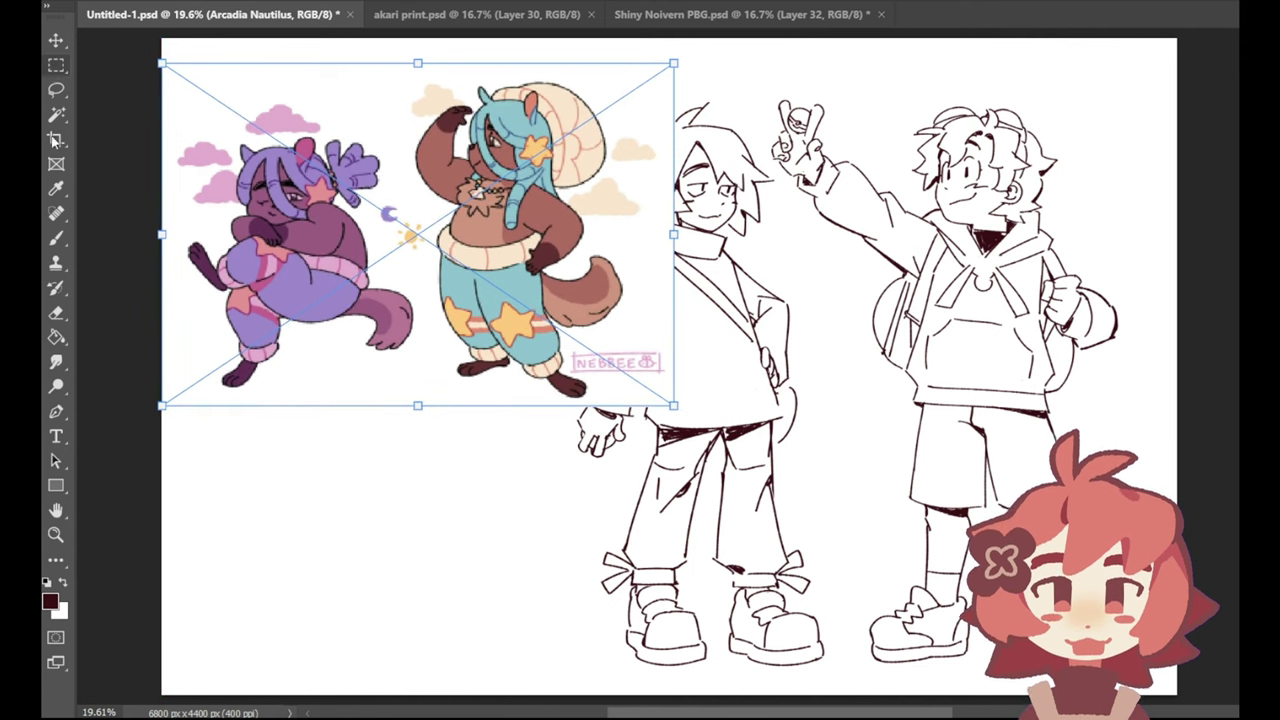
left_click(56, 238)
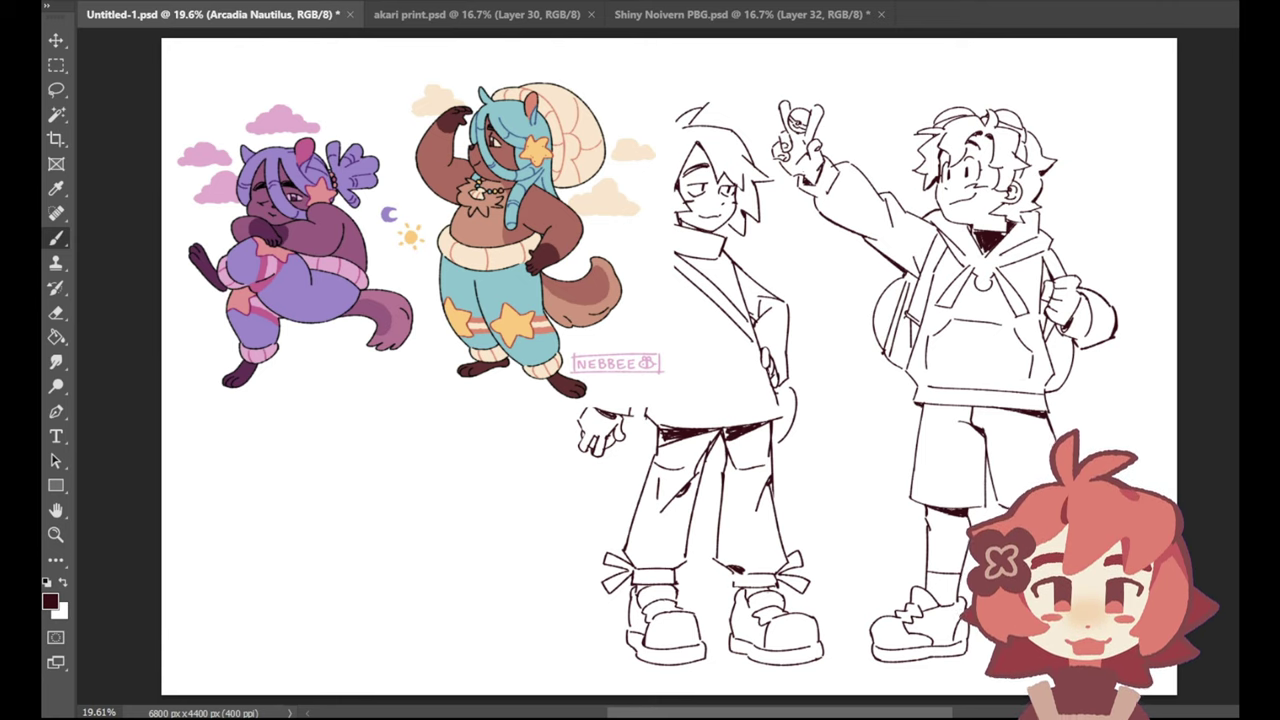
key("ctrl+comma")
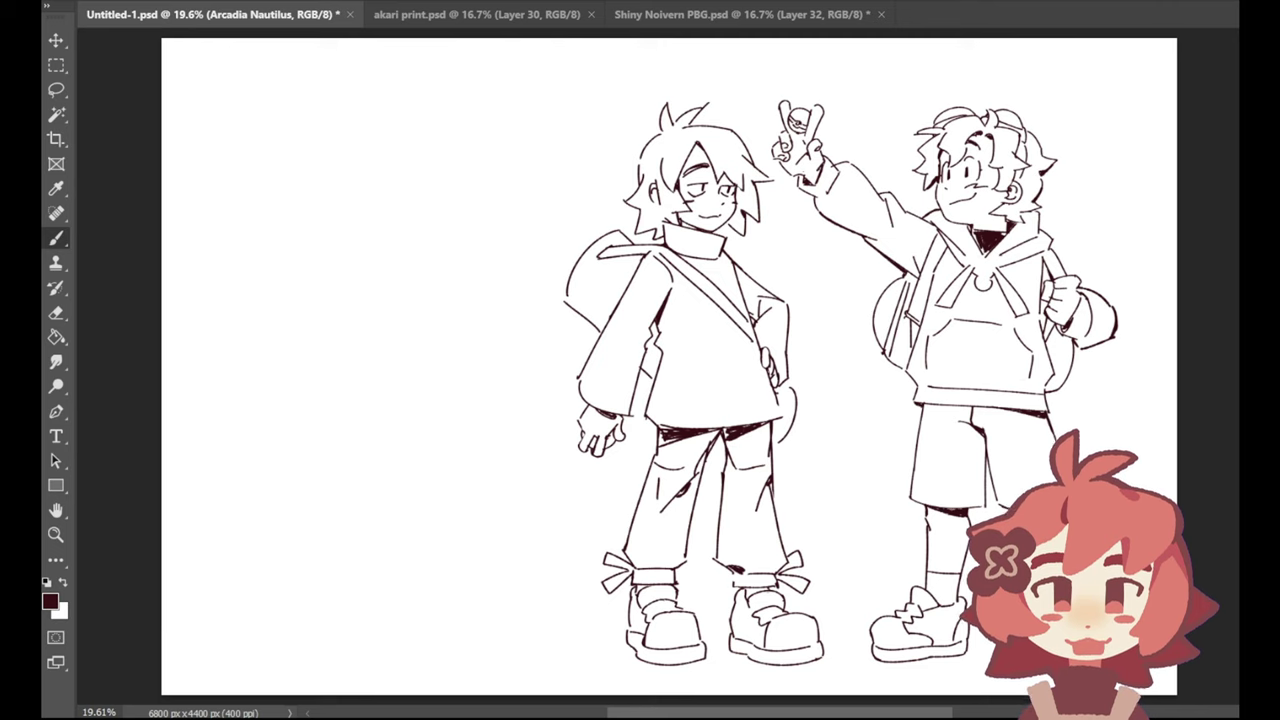
Step: Bring up the trainer reference images, the bug-net sketch and the Road Boy wolf sketches by changing the shown layers
key("ctrl+shift+alt+n")
key("ctrl+z")
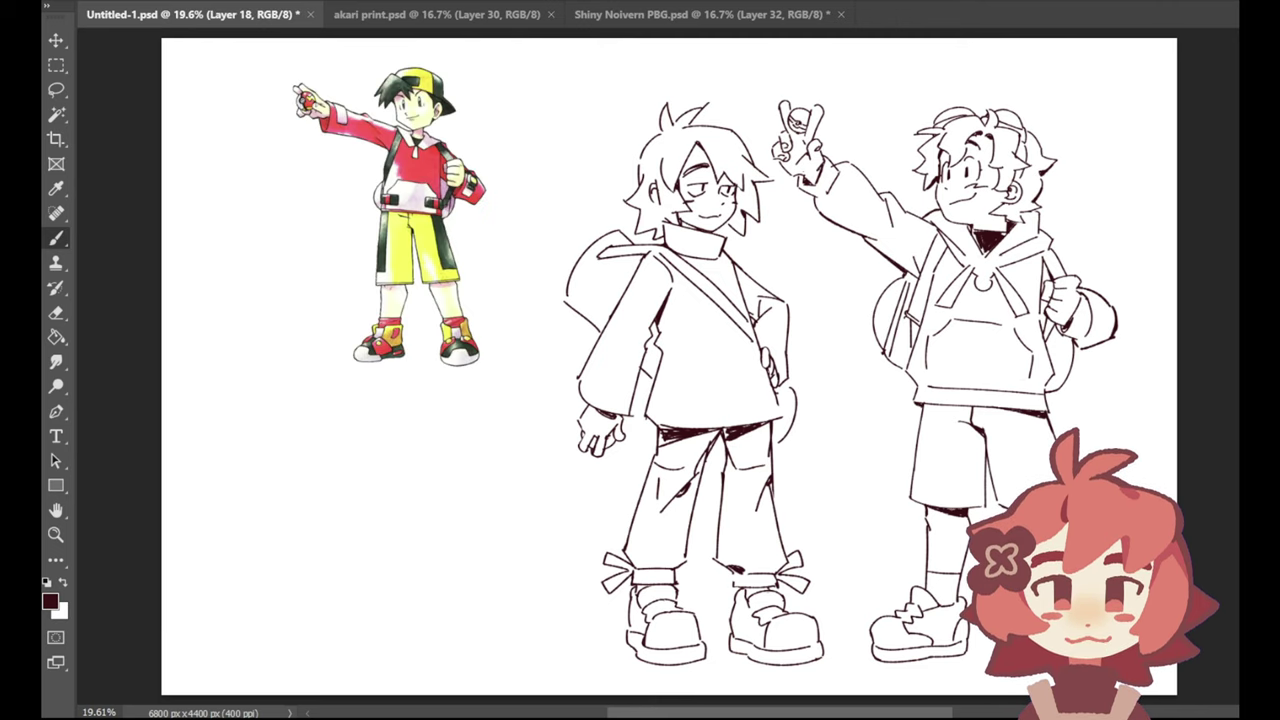
key("ctrl+z")
key("ctrl+z")
key("ctrl+z")
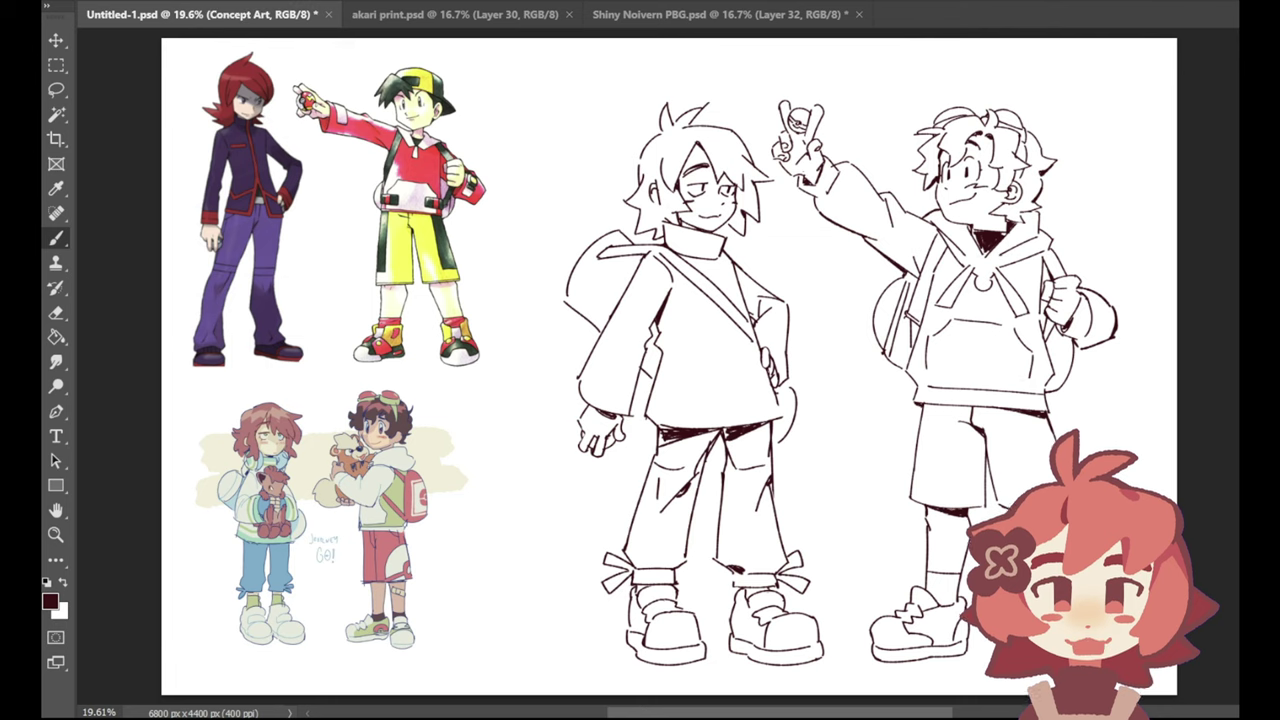
key("ctrl+z")
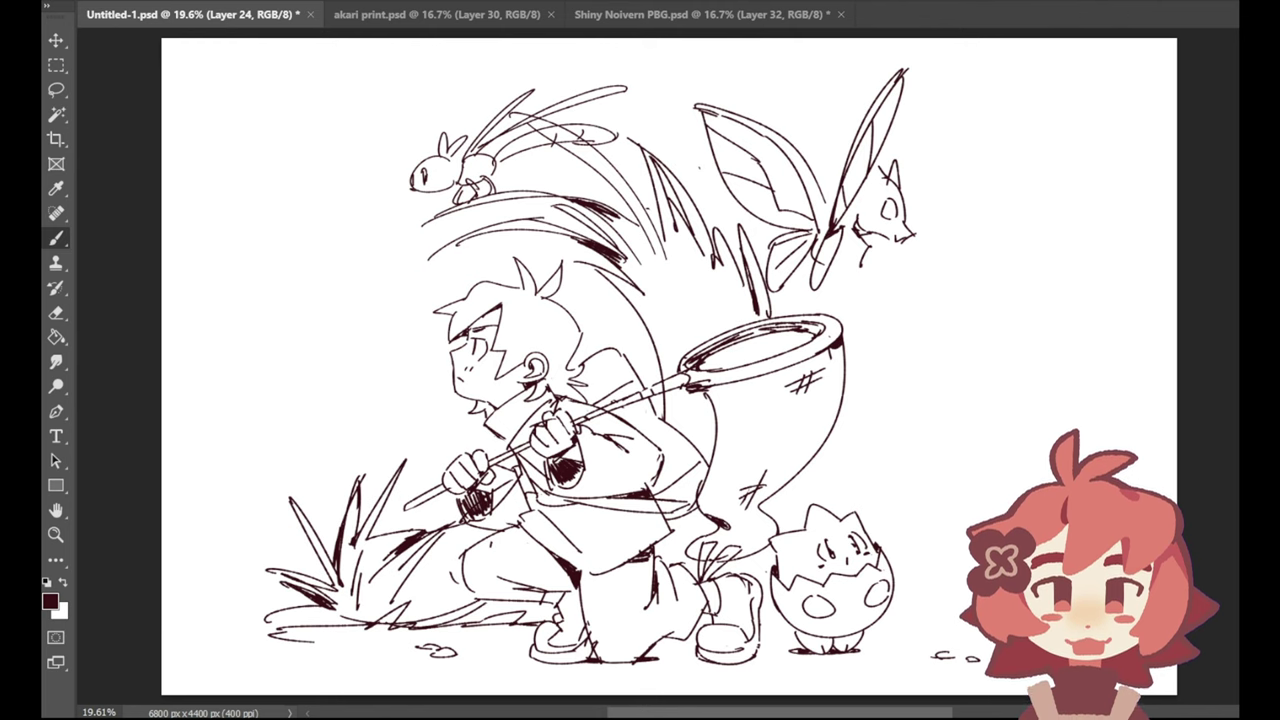
left_click(1260, 300)
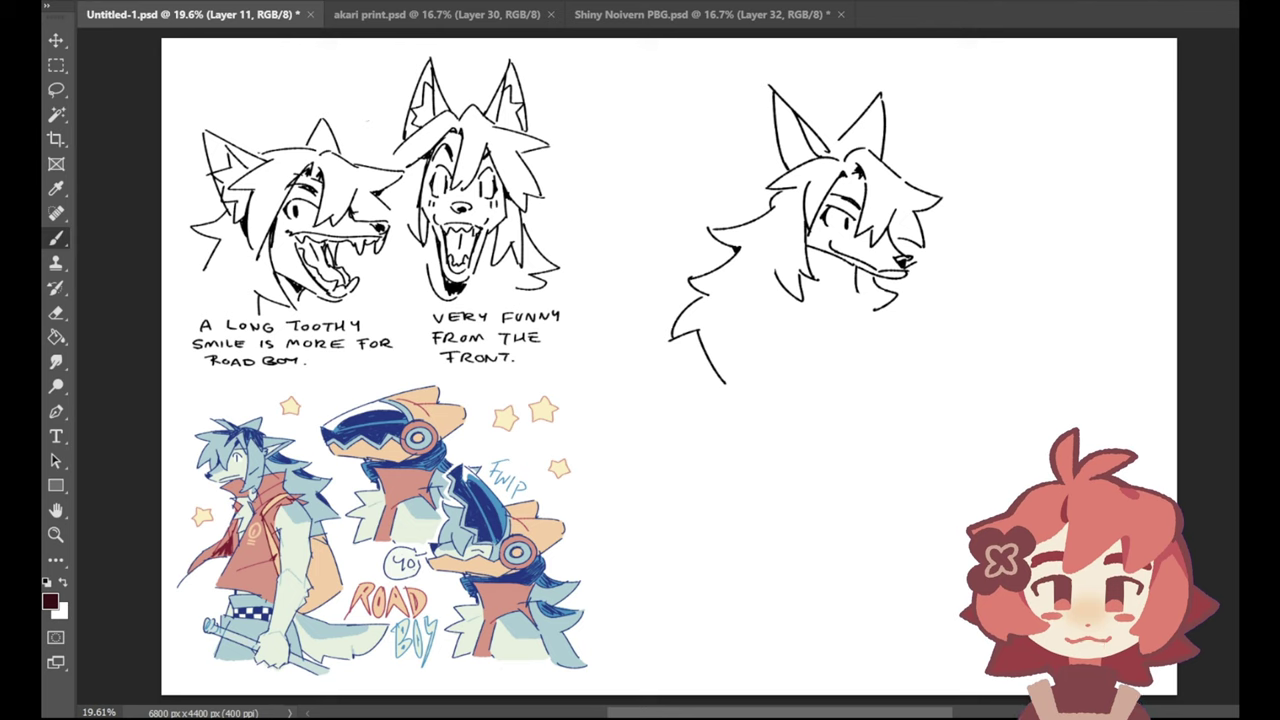
Step: Sample black from the wolf linework, and draw a spiky fur tuft under the large wolf's jaw and fur inside its near ear
left_click(56, 188)
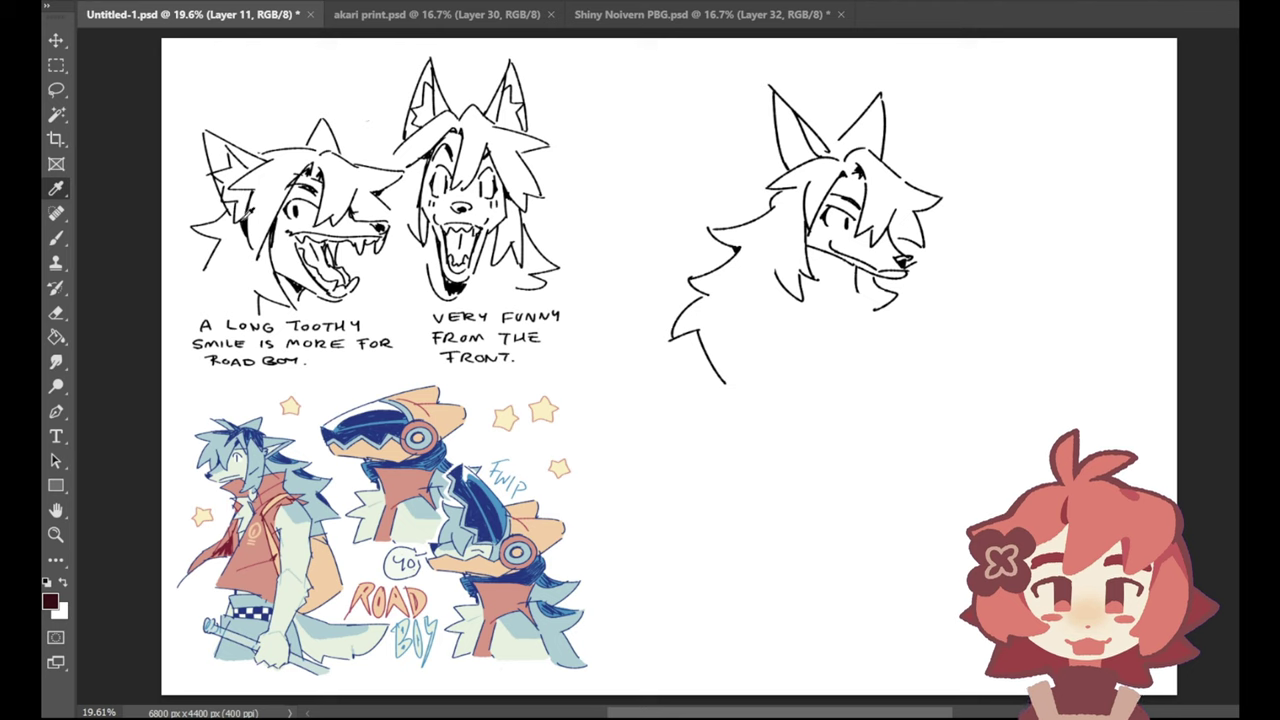
left_click(250, 215)
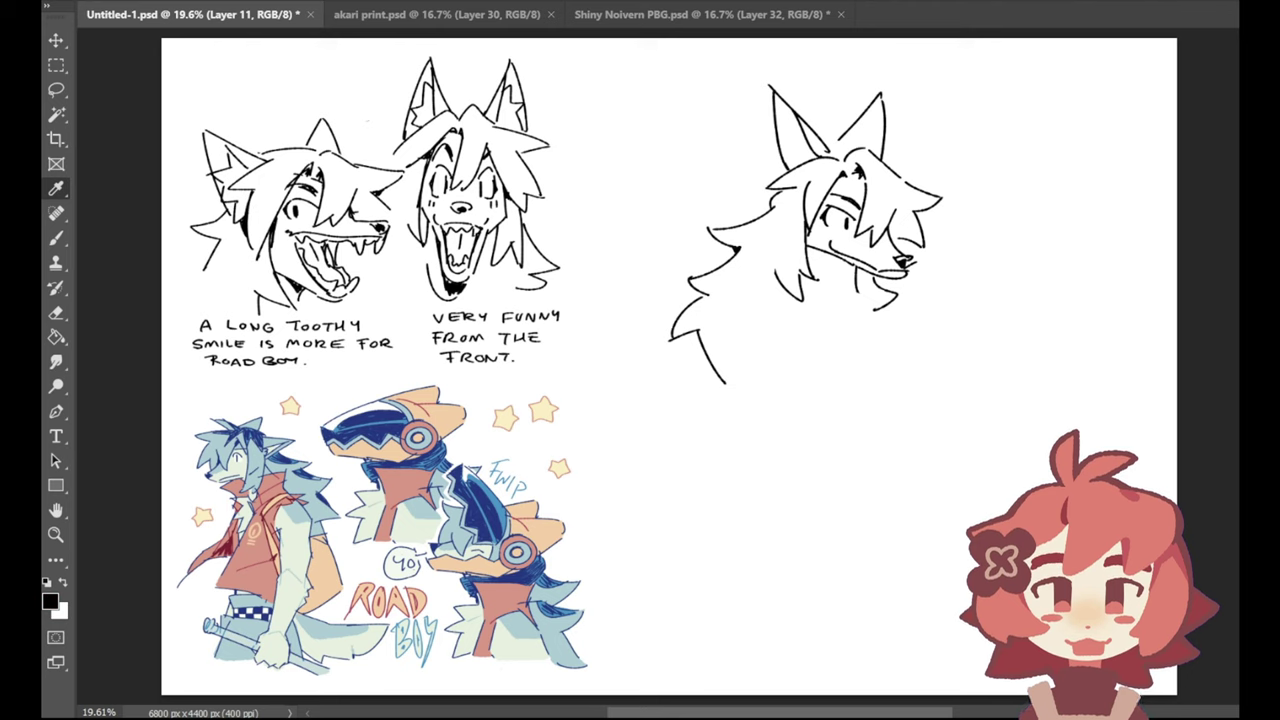
left_click(56, 237)
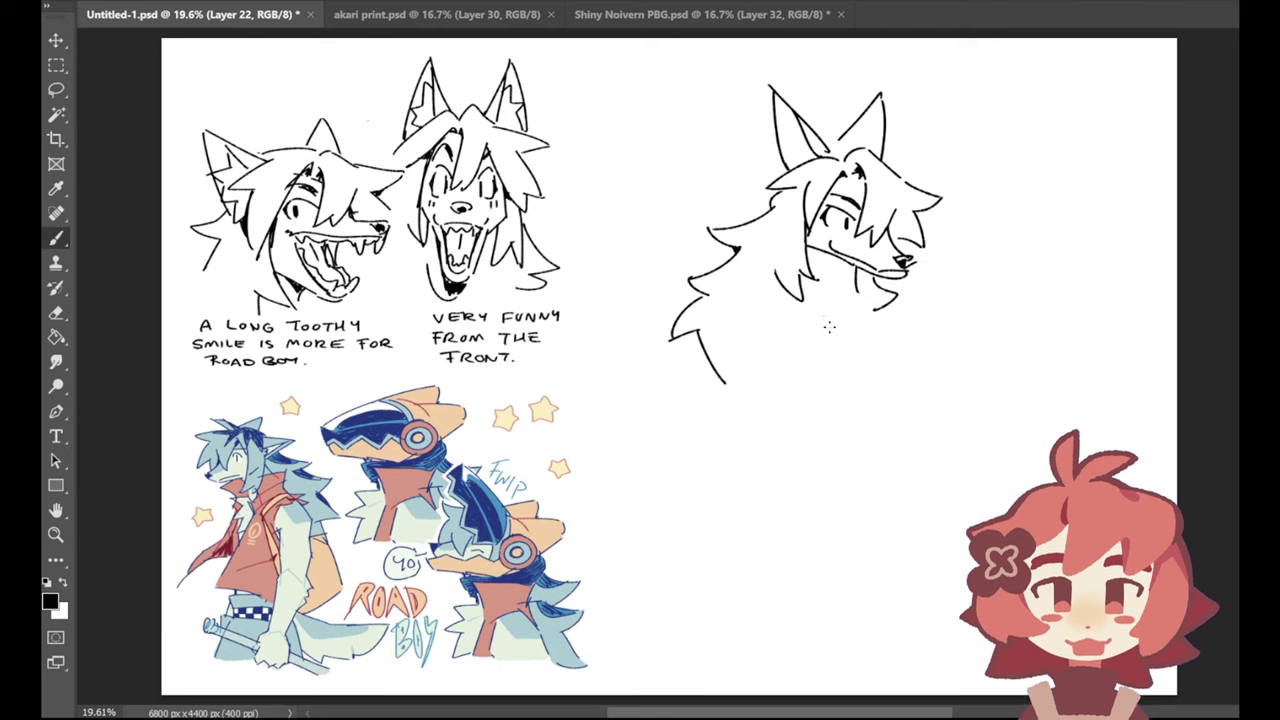
mouse_move(823, 318)
left_mouse_down()
mouse_move(840, 330)
mouse_move(865, 307)
mouse_move(873, 328)
left_mouse_up()
key("ctrl+z")
key("ctrl+z")
key("ctrl+z")
key("ctrl+z")
left_click(861, 310)
left_click_drag(766, 77, 774, 86)
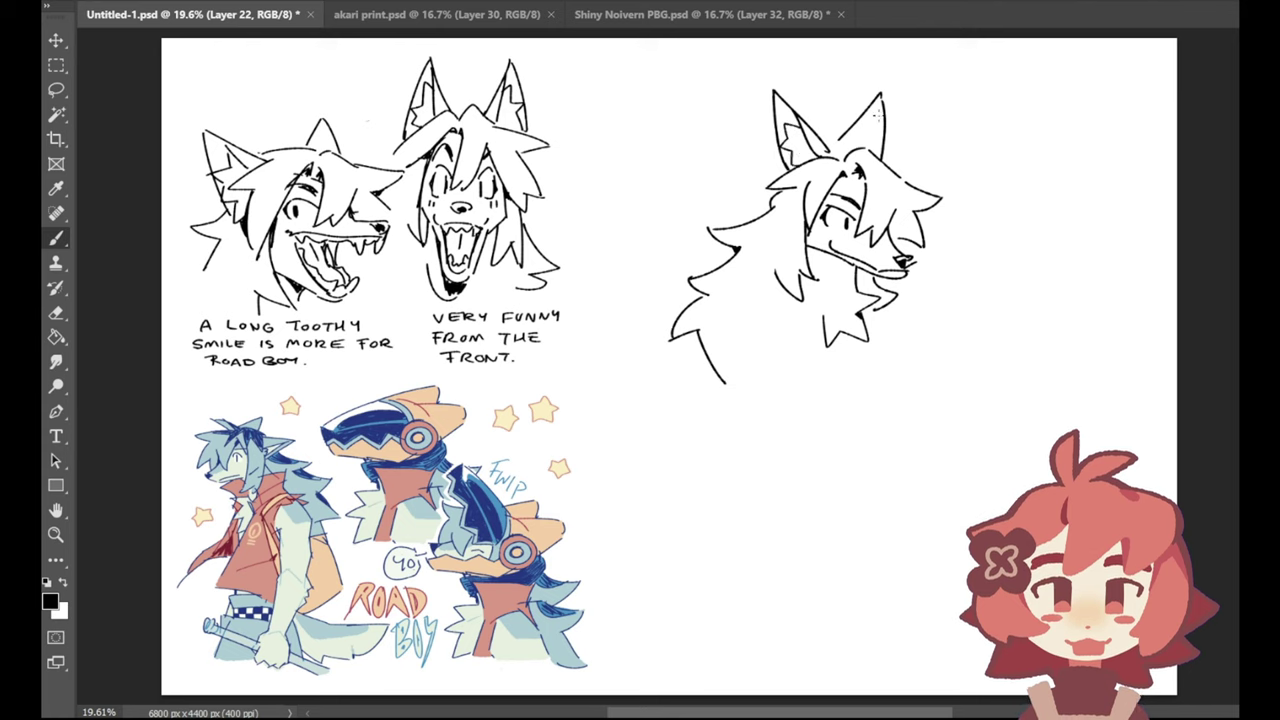
Step: Add a fur edge to the large wolf's far ear and black shadows in the hair and under the jaw
left_click_drag(891, 126, 890, 166)
left_click_drag(793, 187, 787, 192)
left_click_drag(808, 262, 832, 262)
Step: Sketch the near collar edge below the cheek fur, undoing and redrawing the neck strokes
mouse_move(837, 264)
left_mouse_down()
mouse_move(812, 300)
mouse_move(836, 284)
mouse_move(804, 312)
mouse_move(767, 302)
mouse_move(792, 306)
mouse_move(783, 312)
mouse_move(802, 334)
mouse_move(818, 280)
mouse_move(806, 324)
left_mouse_up()
key("ctrl+z")
key("ctrl+z")
key("ctrl+z")
key("ctrl+z")
key("ctrl+z")
key("ctrl+z")
key("ctrl+z")
key("ctrl+z")
key("ctrl+z")
key("ctrl+z")
key("ctrl+z")
key("ctrl+z")
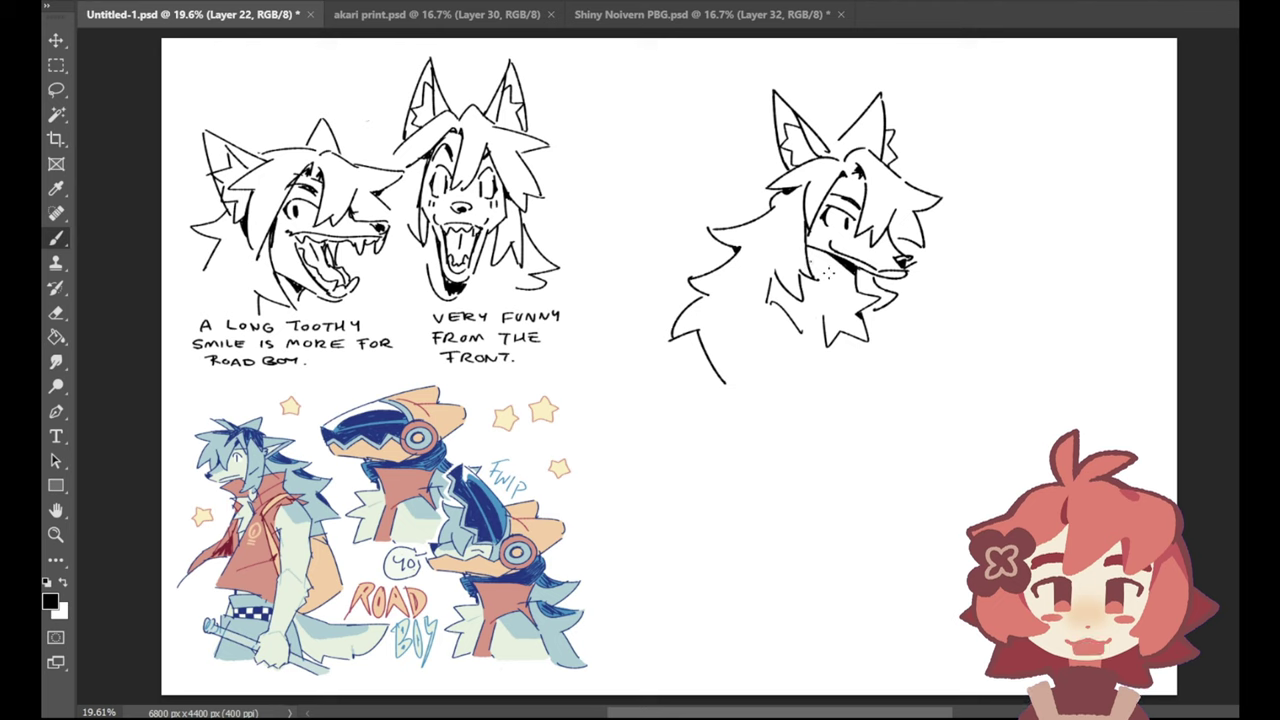
Step: Draw the near collar flap from the jaw down to a point beside the chest tuft
left_click_drag(814, 263, 834, 279)
left_click_drag(836, 281, 812, 326)
key("ctrl+z")
key("ctrl+z")
key("ctrl+z")
key("ctrl+z")
mouse_move(775, 273)
left_mouse_down()
mouse_move(771, 301)
mouse_move(798, 345)
left_mouse_up()
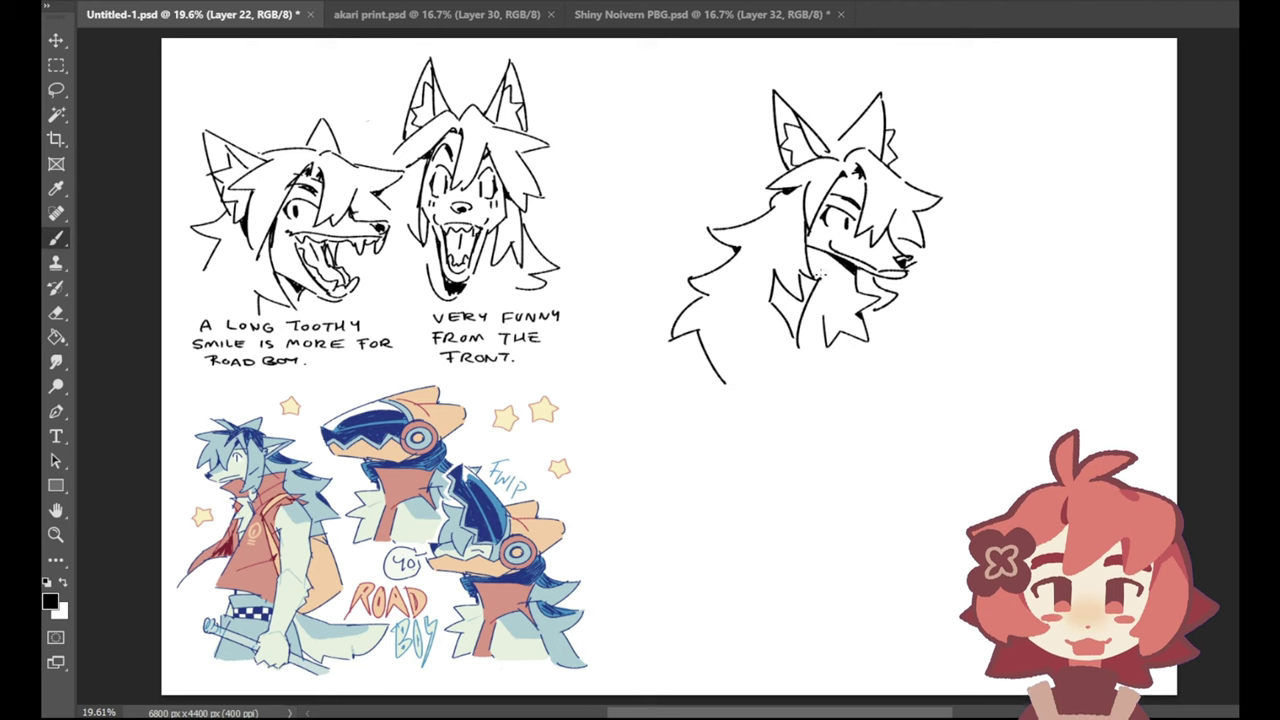
key("ctrl+z")
mouse_move(810, 262)
left_mouse_down()
mouse_move(832, 276)
mouse_move(800, 324)
mouse_move(833, 279)
mouse_move(799, 335)
left_mouse_up()
key("ctrl+z")
key("ctrl+z")
key("ctrl+z")
key("ctrl+z")
key("ctrl+z")
Step: Redraw the collar's far edge below the muzzle and add the vest's shoulder line under the mane
left_click_drag(882, 279, 873, 283)
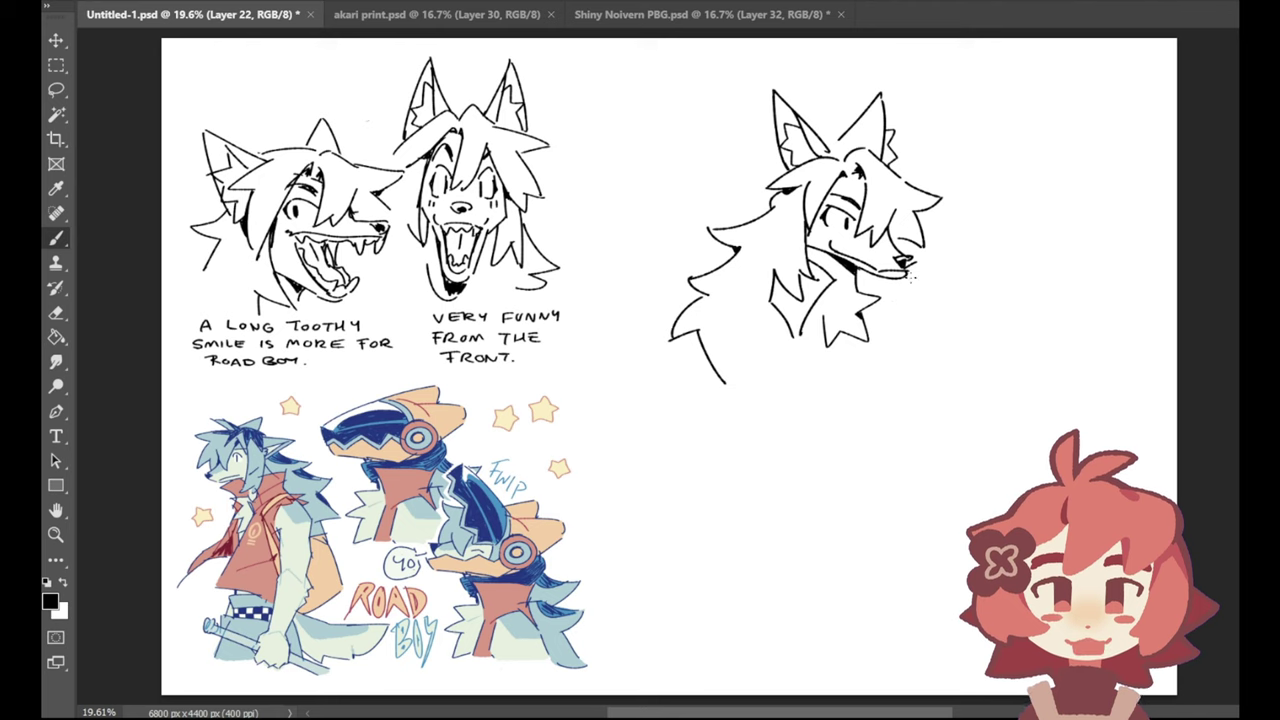
left_click_drag(900, 277, 907, 273)
left_click_drag(888, 300, 866, 328)
mouse_move(745, 318)
left_mouse_down()
mouse_move(712, 317)
mouse_move(734, 332)
left_mouse_up()
key("ctrl+z")
key("ctrl+z")
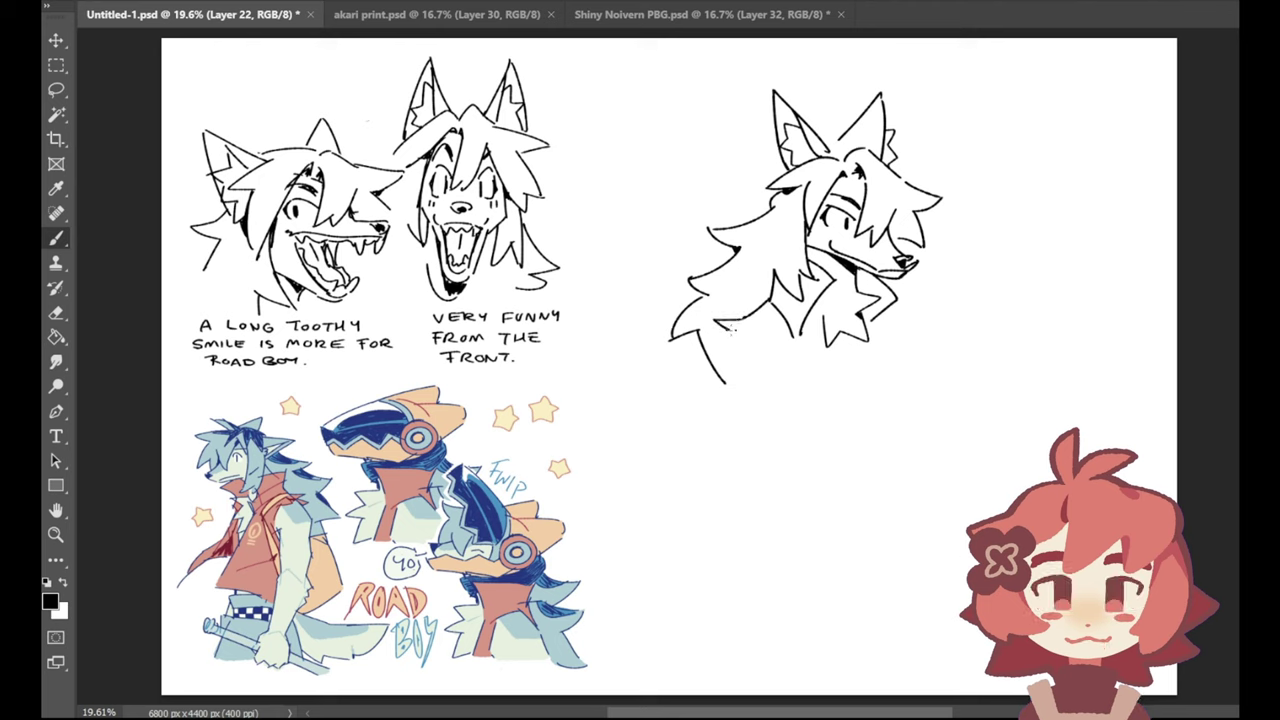
Step: Draw the jagged fur edge of the near shoulder below the vest's shoulder line
mouse_move(745, 318)
left_mouse_down()
mouse_move(732, 329)
mouse_move(768, 360)
mouse_move(757, 381)
mouse_move(770, 375)
mouse_move(824, 412)
left_mouse_up()
key("ctrl+z")
key("ctrl+z")
Step: Draw the vest's near front edge from the collar point down to the waist and start its slanted hem
mouse_move(802, 338)
left_mouse_down()
mouse_move(837, 520)
mouse_move(822, 477)
left_mouse_up()
key("ctrl+z")
key("ctrl+z")
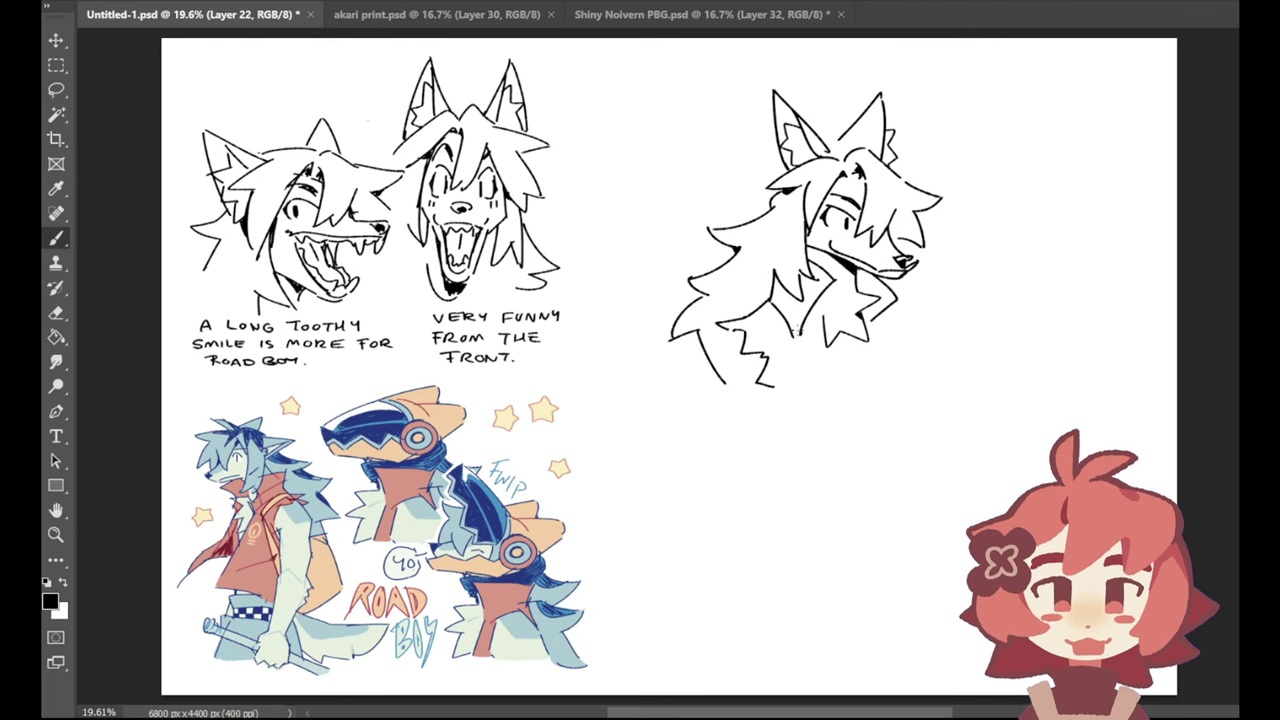
key("ctrl+z")
mouse_move(802, 332)
left_mouse_down()
mouse_move(815, 496)
mouse_move(827, 509)
mouse_move(829, 487)
mouse_move(836, 536)
mouse_move(826, 522)
left_mouse_up()
key("ctrl+z")
key("ctrl+z")
key("ctrl+z")
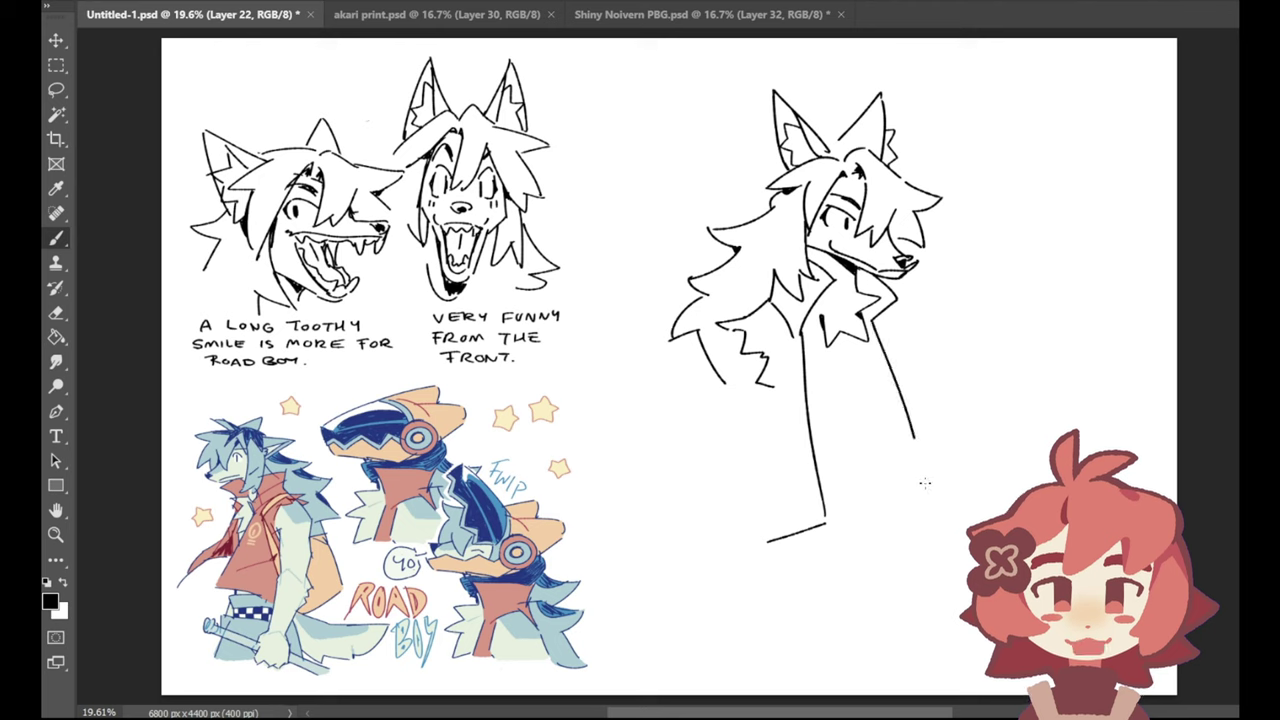
Step: Try to draw the vest's far front edge as a long line from the collar down to the hem
mouse_move(873, 342)
left_mouse_down()
mouse_move(895, 519)
mouse_move(917, 526)
left_mouse_up()
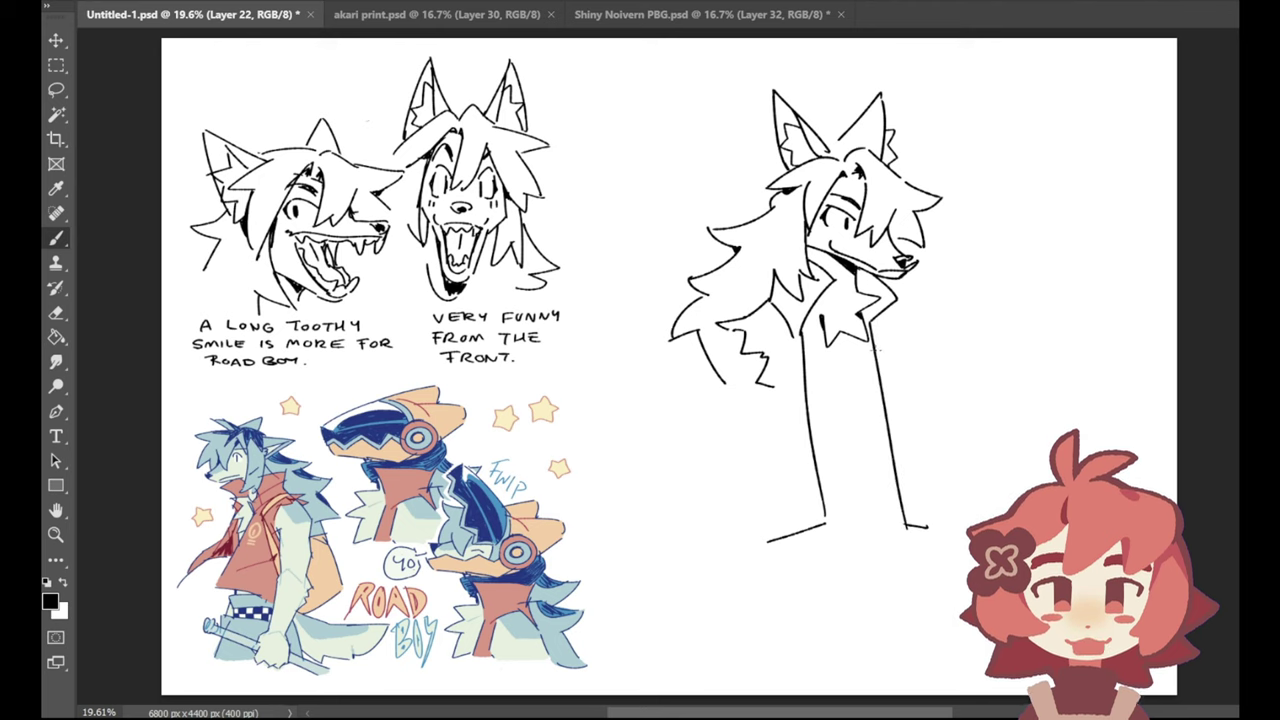
left_click_drag(877, 346, 917, 506)
key("ctrl+z")
left_click_drag(871, 321, 921, 522)
key("ctrl+z")
key("ctrl+z")
key("ctrl+z")
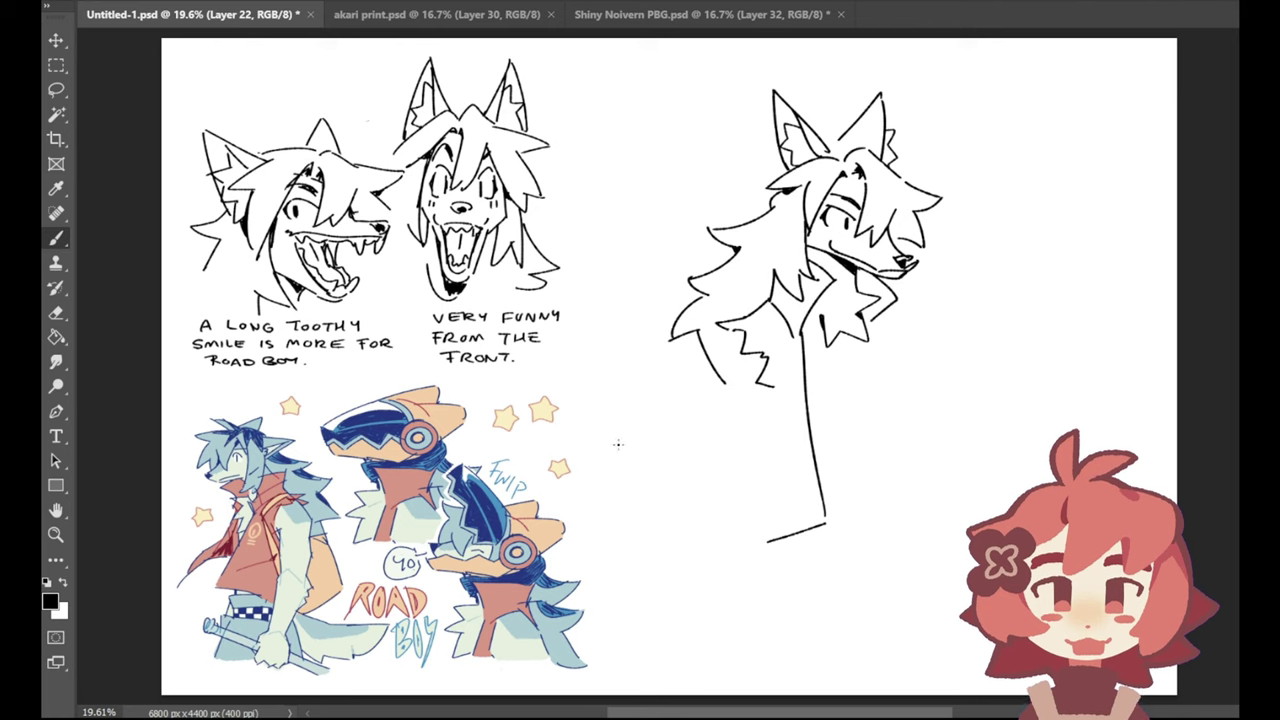
Step: Erase the old diagonal line beneath the mane's lowest tip
left_click_drag(698, 335, 730, 396)
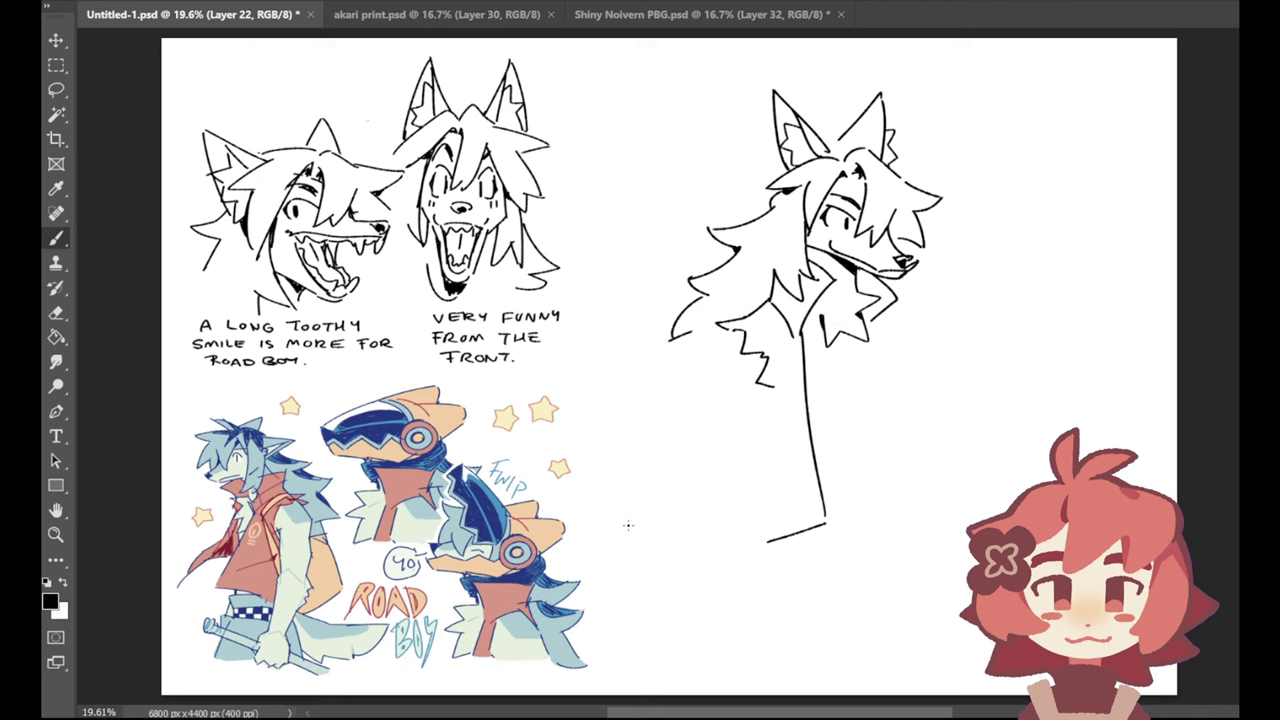
mouse_move(728, 326)
left_mouse_down()
mouse_move(702, 338)
mouse_move(689, 375)
left_mouse_up()
key("ctrl+z")
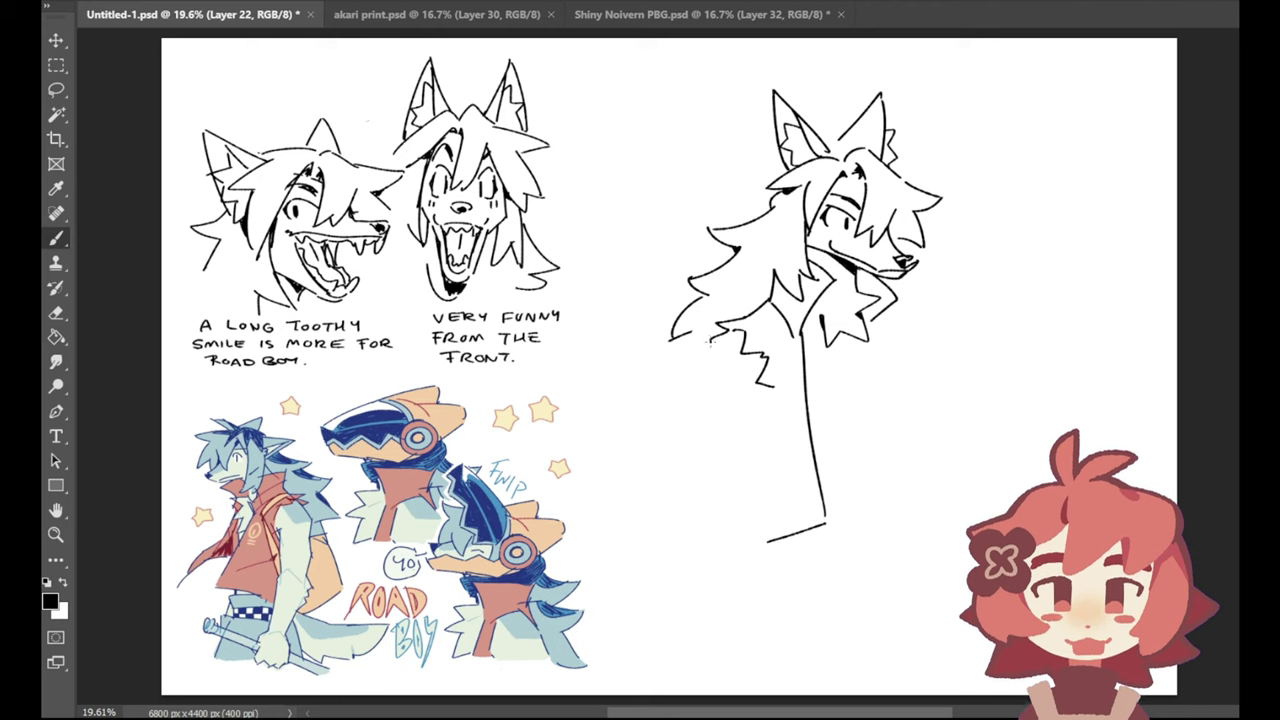
Step: Draw the near arm's outer shoulder line and the underarm folds with a black shadow below the shoulder fur
mouse_move(697, 427)
left_mouse_down()
mouse_move(754, 418)
mouse_move(732, 408)
mouse_move(746, 398)
mouse_move(726, 420)
mouse_move(751, 390)
mouse_move(743, 405)
mouse_move(759, 414)
mouse_move(731, 425)
mouse_move(751, 422)
mouse_move(739, 416)
mouse_move(749, 437)
mouse_move(751, 418)
mouse_move(717, 504)
left_mouse_up()
key("ctrl+z")
key("ctrl+z")
key("ctrl+z")
key("ctrl+z")
key("ctrl+z")
key("ctrl+z")
key("ctrl+z")
key("ctrl+z")
key("ctrl+z")
key("ctrl+z")
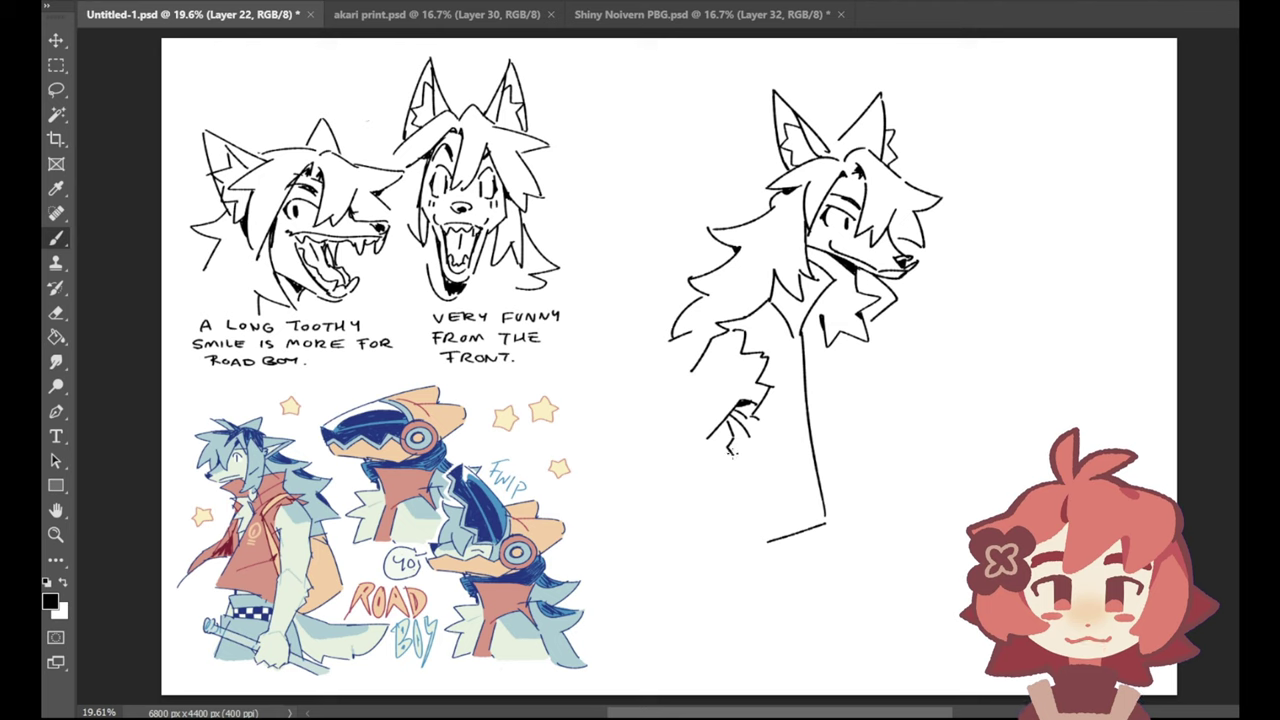
Step: Draw the vest's back edge from the underarm down to the corner of the hem
mouse_move(732, 454)
left_mouse_down()
mouse_move(719, 507)
mouse_move(764, 543)
left_mouse_up()
key("ctrl+z")
key("ctrl+z")
key("ctrl+z")
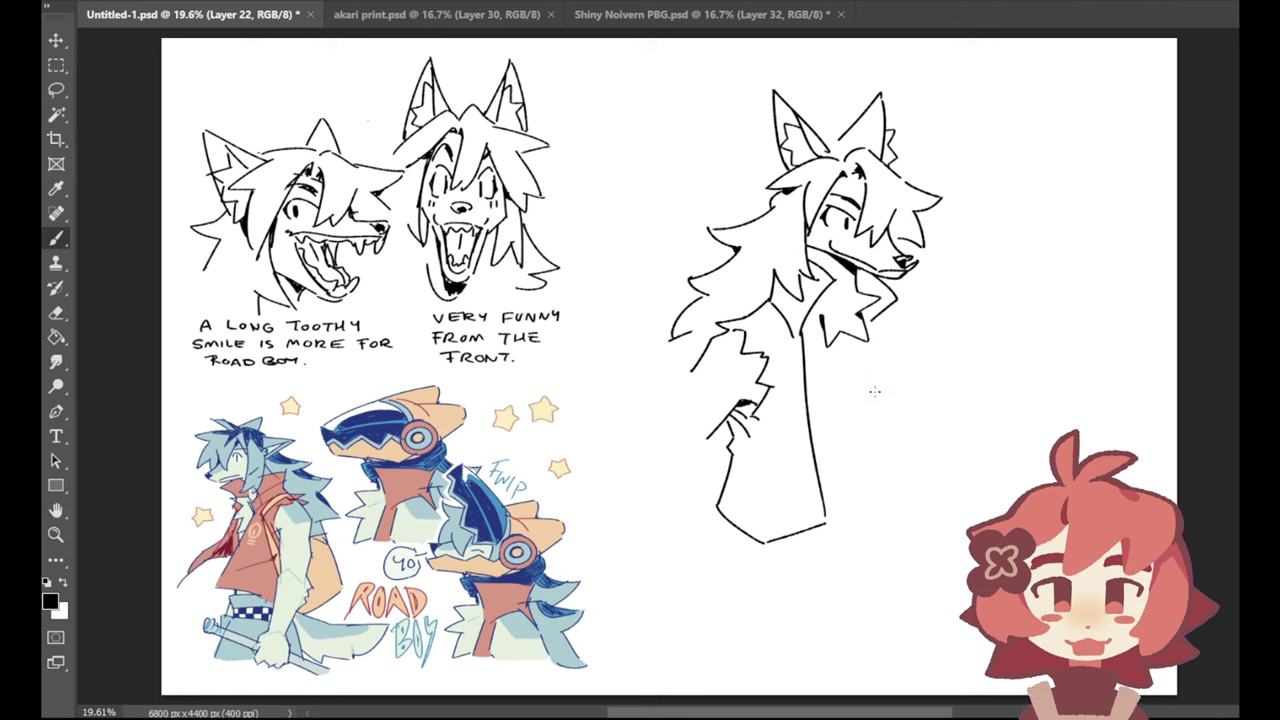
Step: Draw the vest's far front edge as a slightly curved line below the chest tuft, ending in a small hooked tip
mouse_move(865, 350)
left_mouse_down()
mouse_move(894, 521)
mouse_move(889, 457)
mouse_move(898, 506)
mouse_move(915, 504)
mouse_move(893, 418)
left_mouse_up()
key("ctrl+z")
key("ctrl+z")
key("ctrl+z")
key("ctrl+z")
left_click_drag(872, 325, 901, 463)
key("ctrl+z")
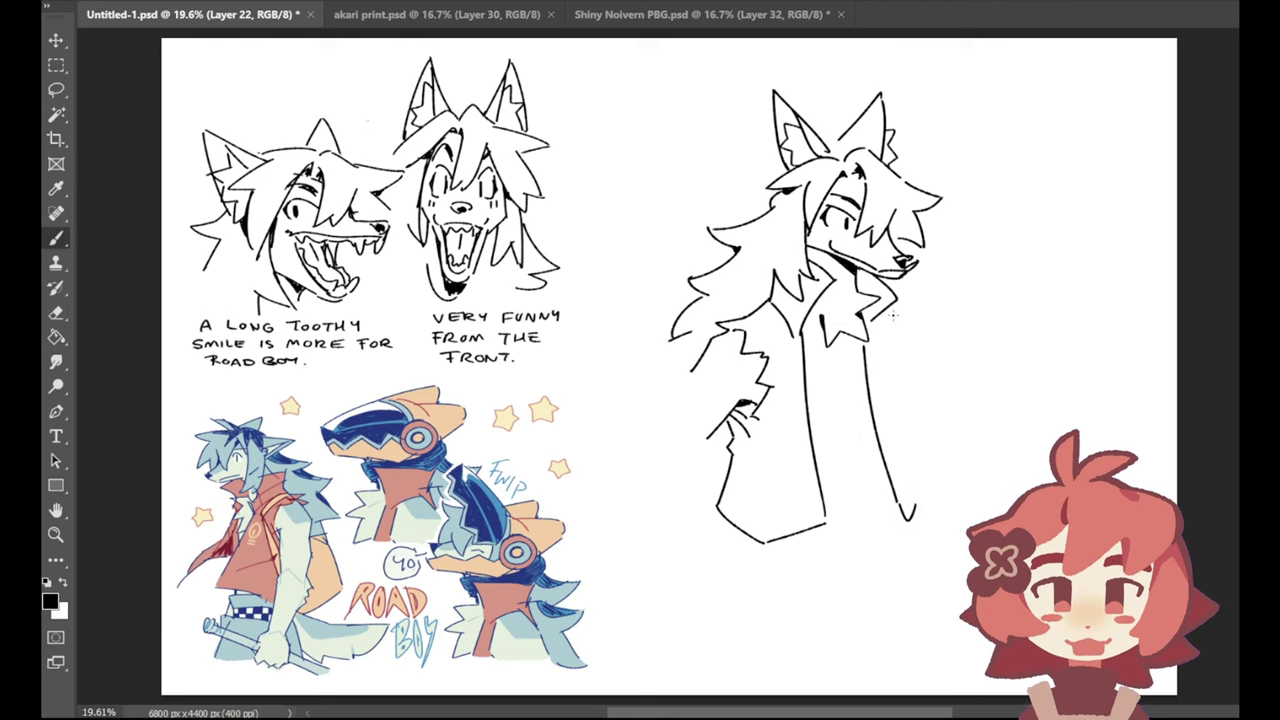
Step: Sketch a small diagram beside the wolf: a solid dot with an upward arrow, enclosed in a circle
left_click_drag(1081, 270, 1087, 268)
left_click_drag(1095, 311, 1095, 285)
left_click_drag(1088, 291, 1099, 284)
key("ctrl+z")
key("ctrl+z")
left_click_drag(1072, 229, 1127, 240)
key("ctrl+z")
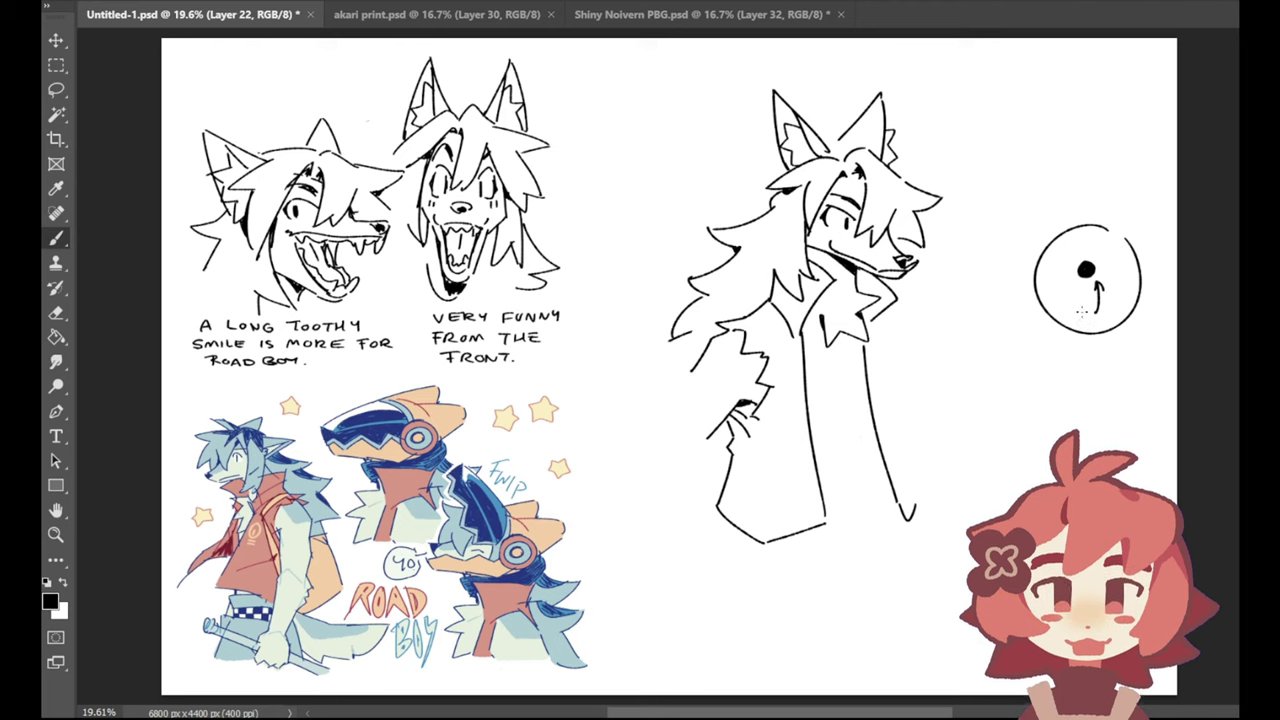
Step: Erase the circle, dot and arrow diagram
key("e")
mouse_move(1096, 296)
left_mouse_down()
mouse_move(1100, 228)
mouse_move(1121, 296)
mouse_move(1084, 335)
mouse_move(1039, 303)
mouse_move(1091, 304)
mouse_move(1089, 251)
left_mouse_up()
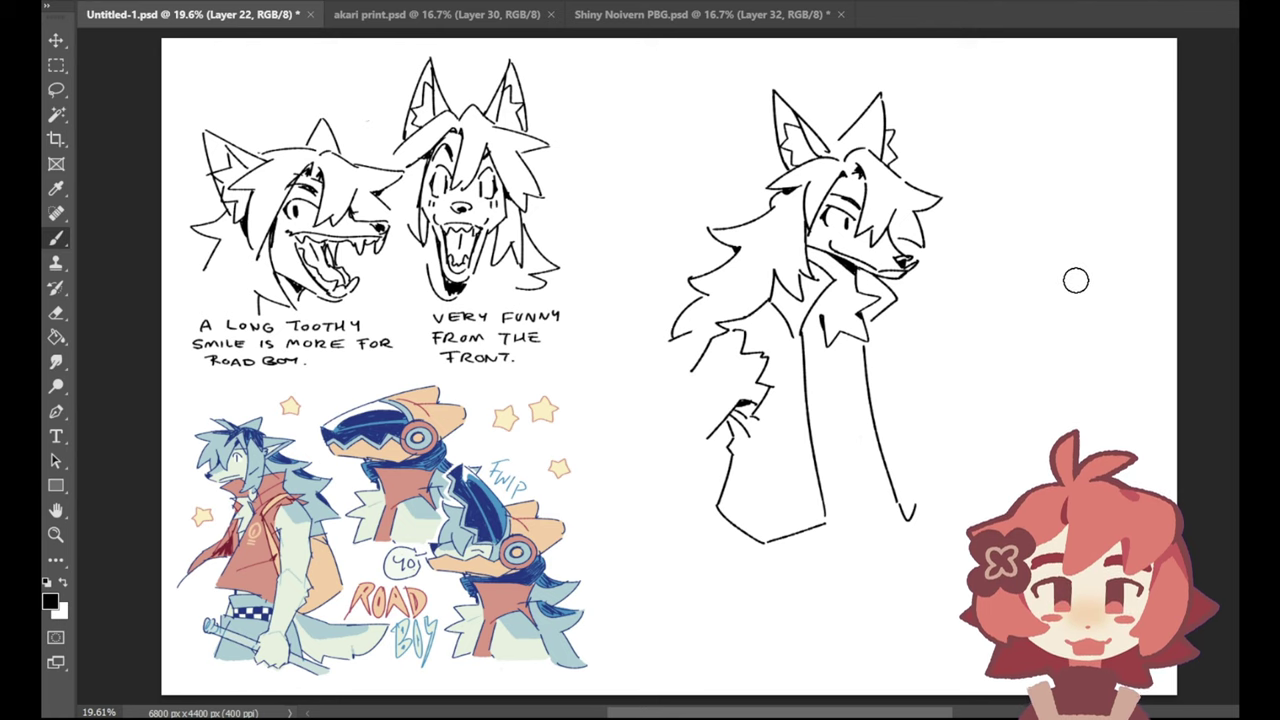
Step: Redraw the top of the near shoulder from the jagged fur out to the upper arm's outer line
key("b")
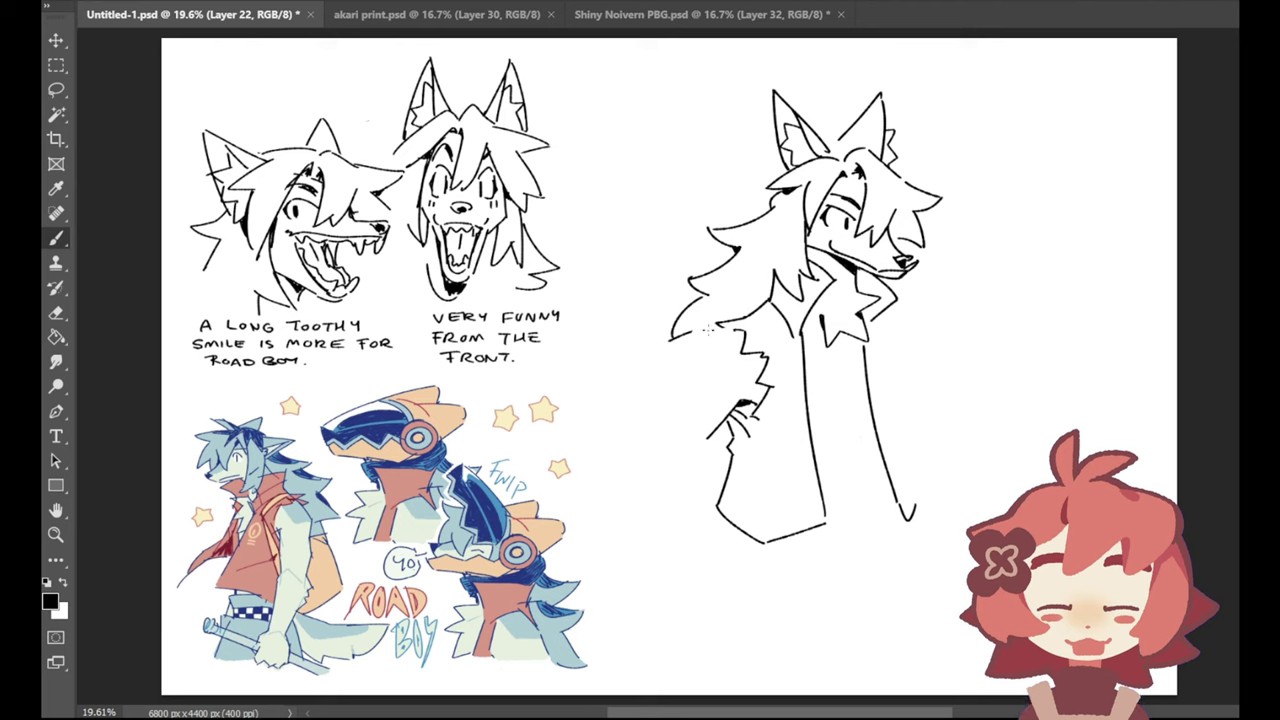
key("ctrl+z")
mouse_move(713, 331)
left_mouse_down()
mouse_move(695, 366)
mouse_move(743, 331)
left_mouse_up()
key("ctrl+z")
key("ctrl+z")
key("ctrl+z")
key("ctrl+z")
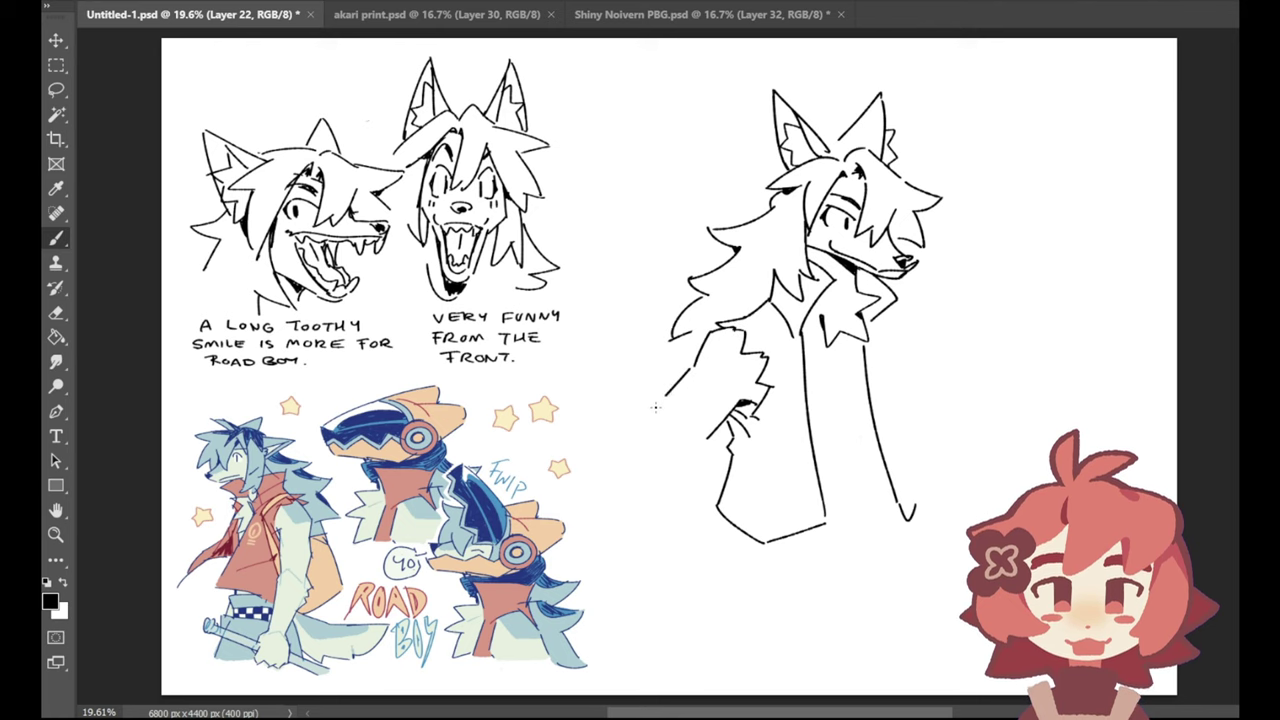
Step: Extend the near upper arm to the elbow, and draw the elbow crease and the forearm's inner line
left_click_drag(694, 366, 657, 408)
key("ctrl+z")
key("ctrl+z")
mouse_move(697, 363)
left_mouse_down()
mouse_move(657, 410)
mouse_move(694, 440)
mouse_move(710, 483)
left_mouse_up()
key("ctrl+z")
key("ctrl+z")
key("ctrl+z")
left_click_drag(695, 440, 709, 505)
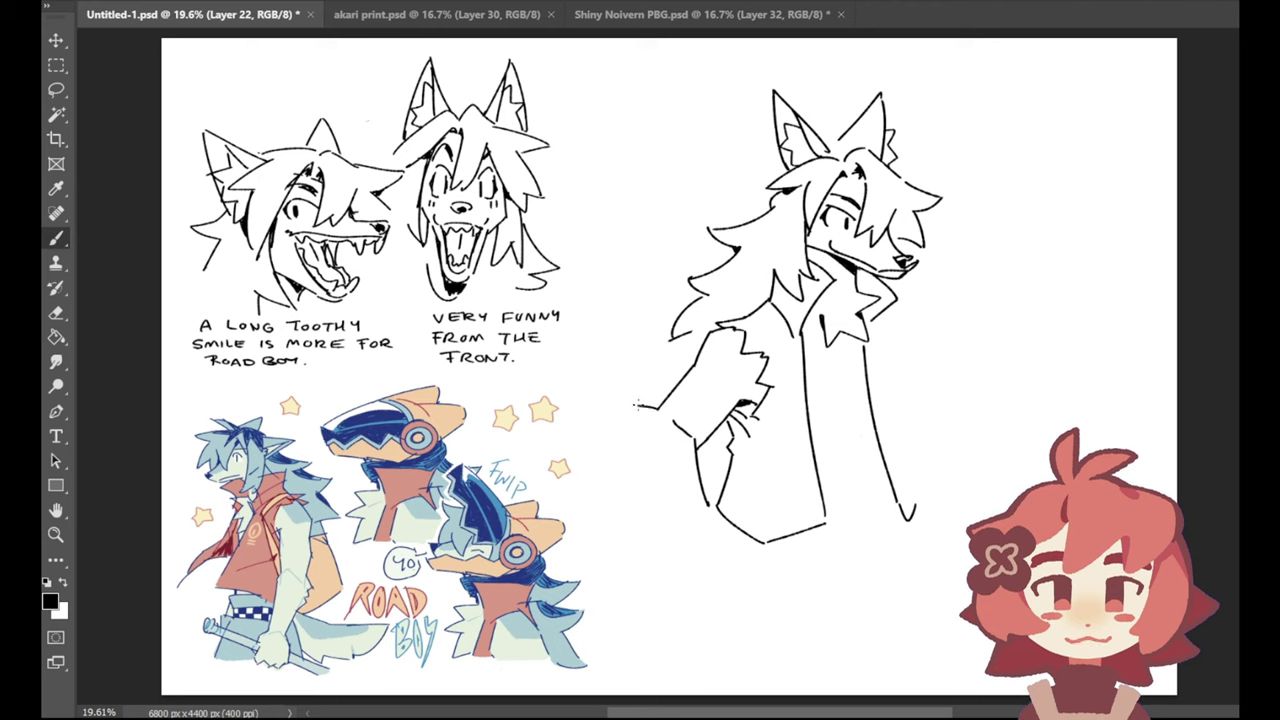
Step: Draw the jagged fur at the near elbow and the forearm's outer edge down to the wrist
mouse_move(640, 426)
left_mouse_down()
mouse_move(617, 436)
mouse_move(634, 431)
mouse_move(619, 461)
mouse_move(637, 472)
left_mouse_up()
key("ctrl+z")
key("ctrl+z")
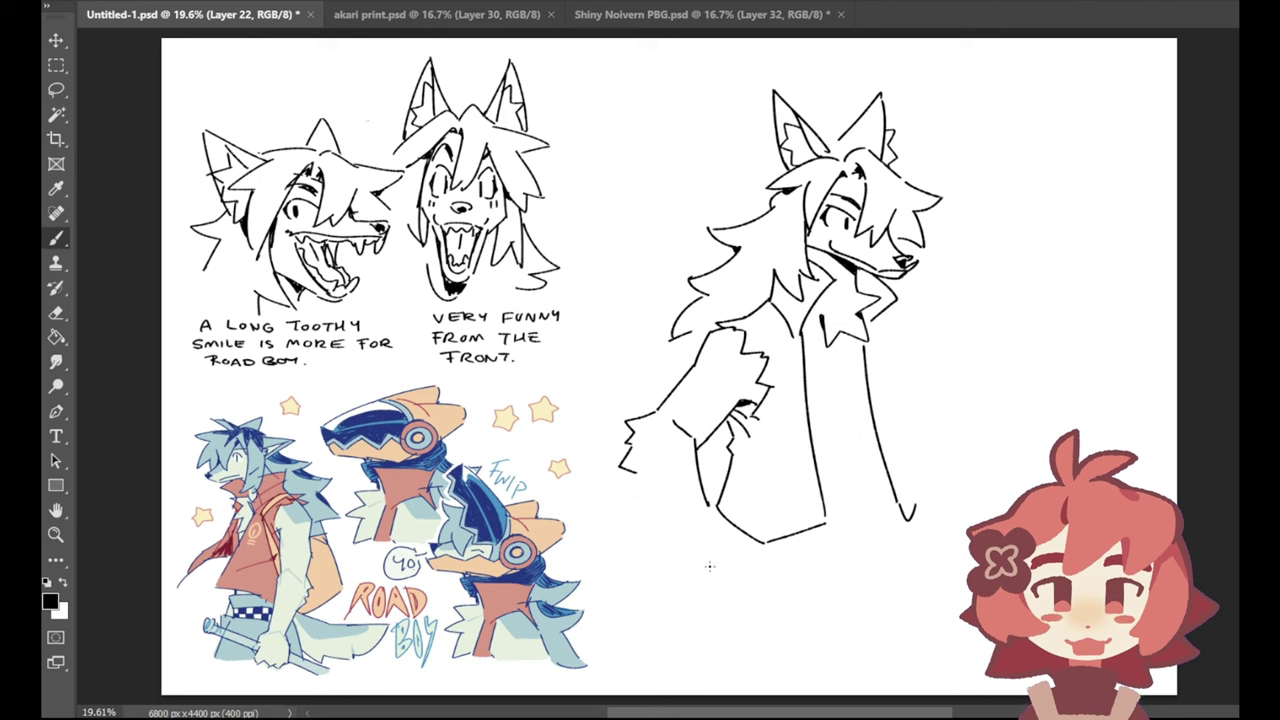
key("ctrl+z")
left_click_drag(636, 472, 687, 538)
key("ctrl+z")
Step: Draw the near hand with its knuckles and fingers resting against the vest's hem
mouse_move(688, 542)
left_mouse_down()
mouse_move(706, 567)
mouse_move(739, 536)
mouse_move(732, 568)
mouse_move(733, 551)
left_mouse_up()
key("ctrl+z")
key("ctrl+z")
key("ctrl+z")
key("ctrl+z")
mouse_move(740, 547)
left_mouse_down()
mouse_move(730, 566)
mouse_move(741, 539)
left_mouse_up()
key("ctrl+z")
key("ctrl+z")
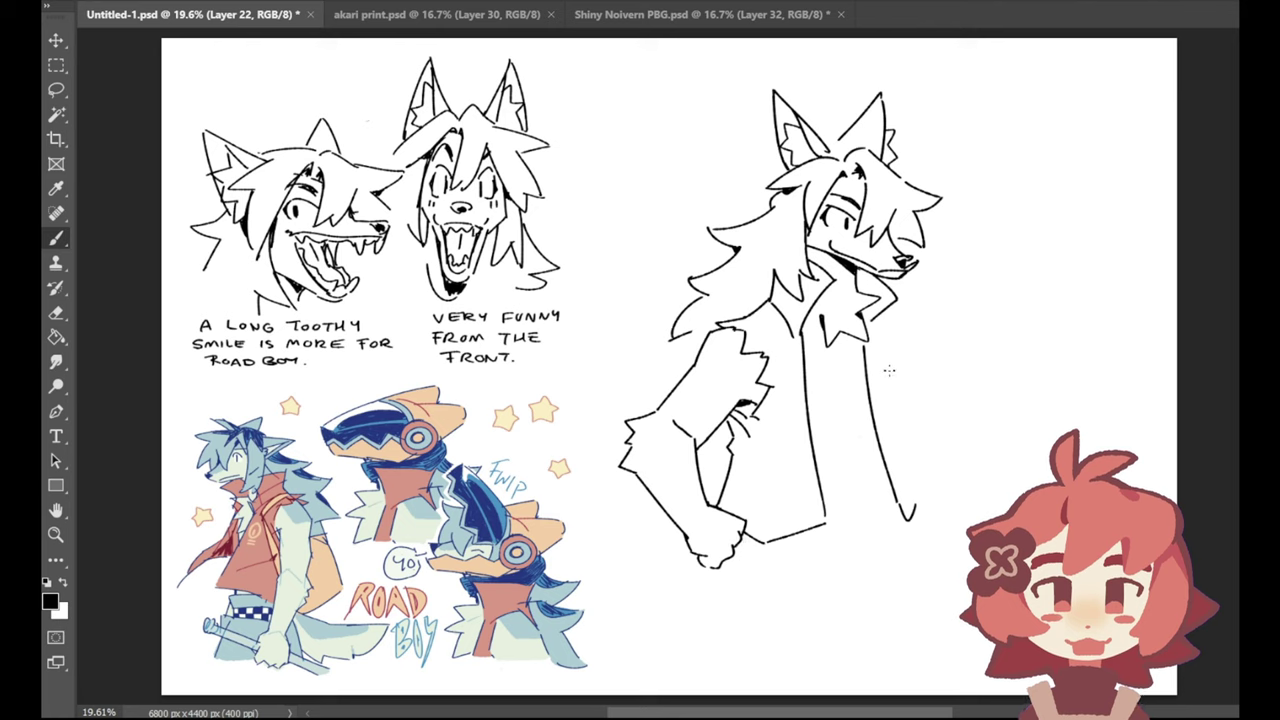
Step: Add a second line along the vest's far front edge and ragged fur for the far shoulder below the collar
left_click_drag(877, 339, 897, 475)
key("ctrl+z")
key("ctrl+z")
key("ctrl+z")
left_click_drag(870, 342, 913, 502)
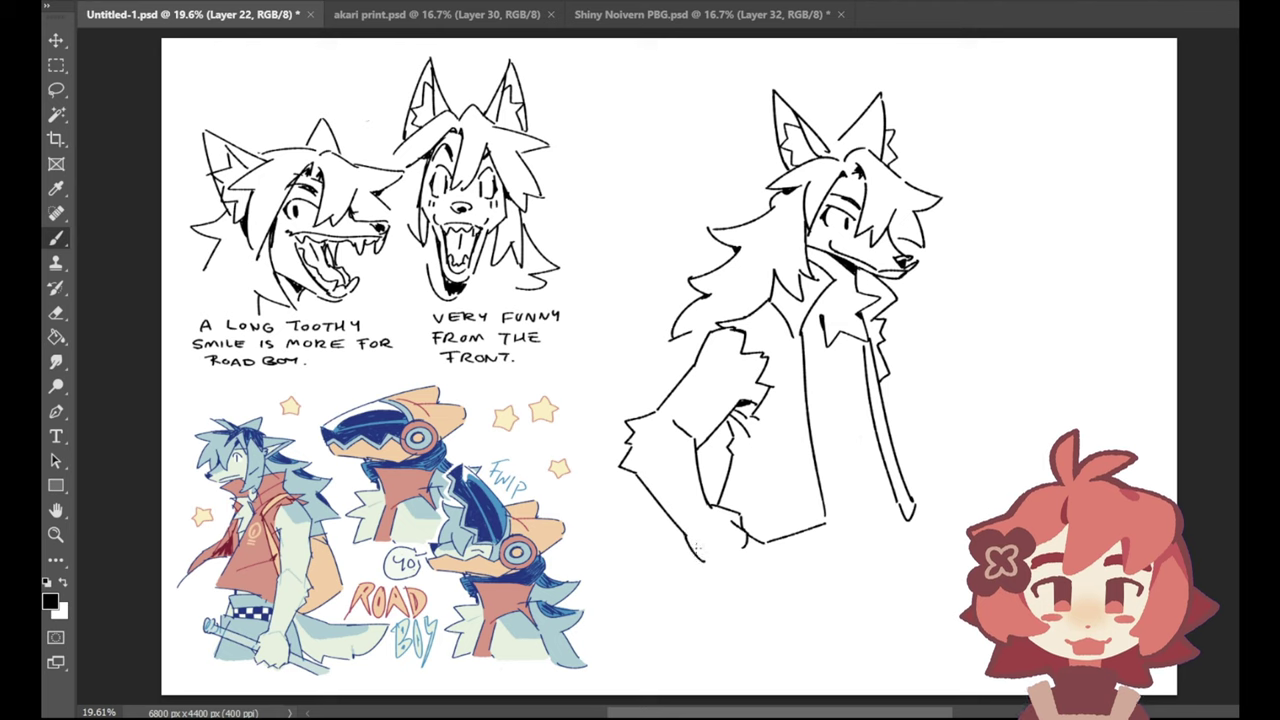
Step: Finish the near hand's outline with curled fingertips and a closed lower edge at the vest's hem
mouse_move(698, 553)
left_mouse_down()
mouse_move(721, 573)
mouse_move(741, 549)
mouse_move(731, 569)
mouse_move(746, 552)
mouse_move(728, 566)
mouse_move(746, 552)
mouse_move(747, 540)
mouse_move(732, 560)
mouse_move(740, 532)
left_mouse_up()
key("ctrl+z")
key("ctrl+z")
key("ctrl+z")
key("ctrl+z")
key("ctrl+z")
key("ctrl+z")
key("ctrl+z")
Step: Draw the far shoulder's outer line sloping down from the fur beside the collar
left_click_drag(898, 328, 917, 356)
key("ctrl+z")
key("ctrl+z")
key("ctrl+z")
key("ctrl+z")
key("ctrl+z")
key("ctrl+z")
Step: Try an inner arm line and elbow crease for the far arm beside the vest's front edge
mouse_move(886, 411)
left_mouse_down()
mouse_move(911, 431)
mouse_move(900, 466)
left_mouse_up()
key("ctrl+z")
key("ctrl+z")
key("ctrl+z")
key("ctrl+z")
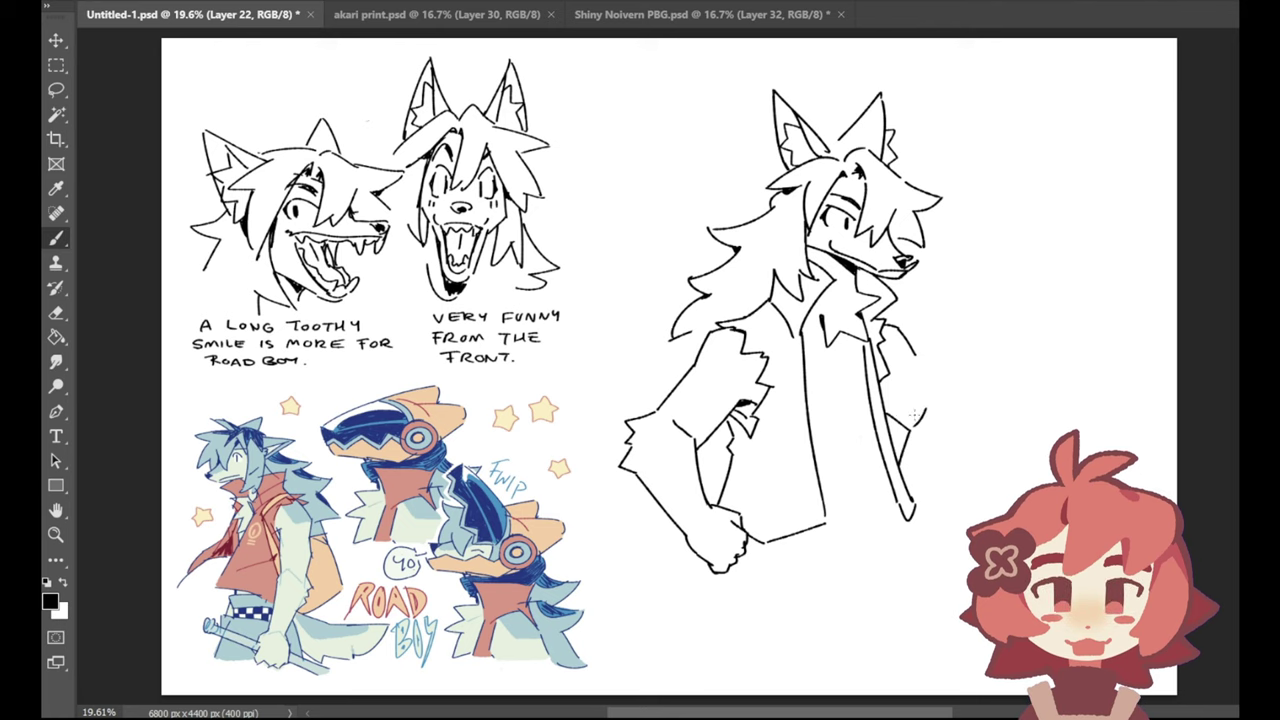
Step: Extend the far upper arm's outer line diagonally from the shoulder down to the elbow
left_click_drag(914, 353, 954, 392)
key("ctrl+z")
key("ctrl+z")
key("ctrl+z")
key("ctrl+z")
left_click_drag(914, 354, 954, 393)
key("ctrl+z")
key("ctrl+z")
key("ctrl+z")
left_click_drag(914, 354, 951, 391)
Step: Try jagged fur at the far elbow and a forearm edge toward the vest, and clear everything beyond the upper arm's outer line
mouse_move(953, 394)
left_mouse_down()
mouse_move(974, 441)
mouse_move(986, 433)
mouse_move(978, 418)
mouse_move(976, 441)
mouse_move(939, 463)
mouse_move(953, 481)
mouse_move(957, 468)
mouse_move(922, 495)
left_mouse_up()
key("ctrl+z")
key("ctrl+z")
key("ctrl+z")
left_click_drag(965, 451, 921, 495)
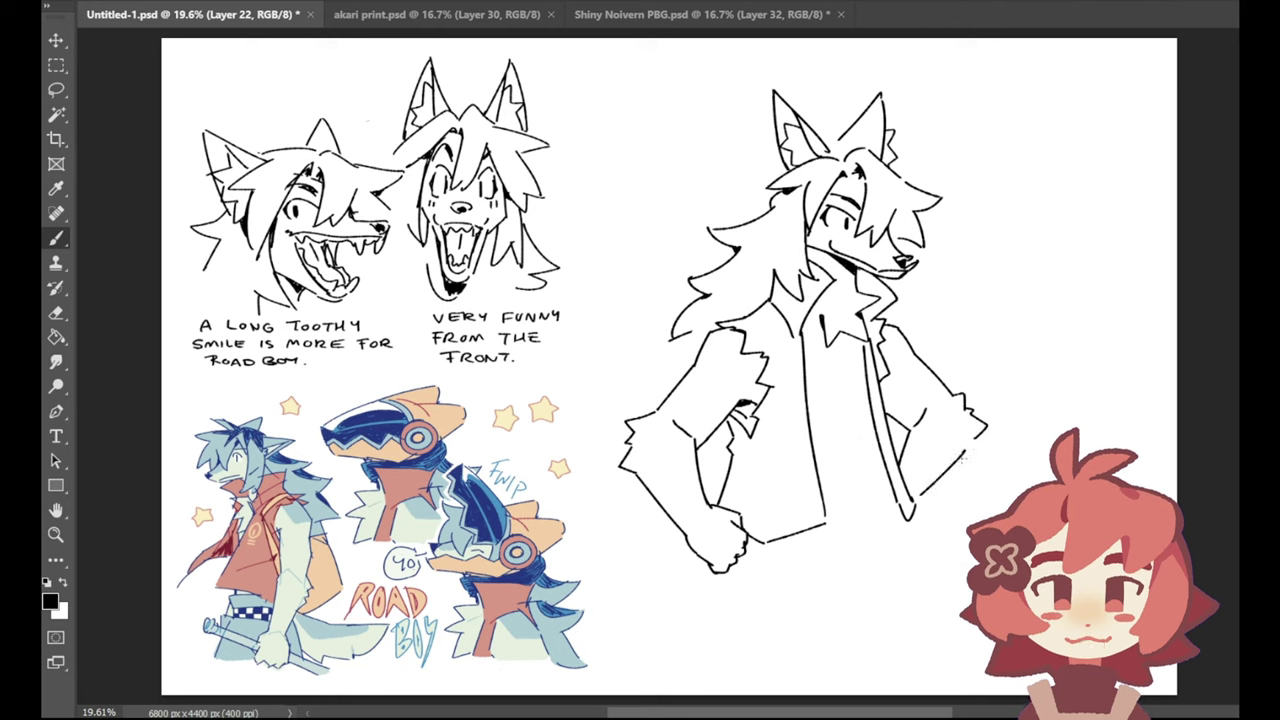
key("ctrl+z")
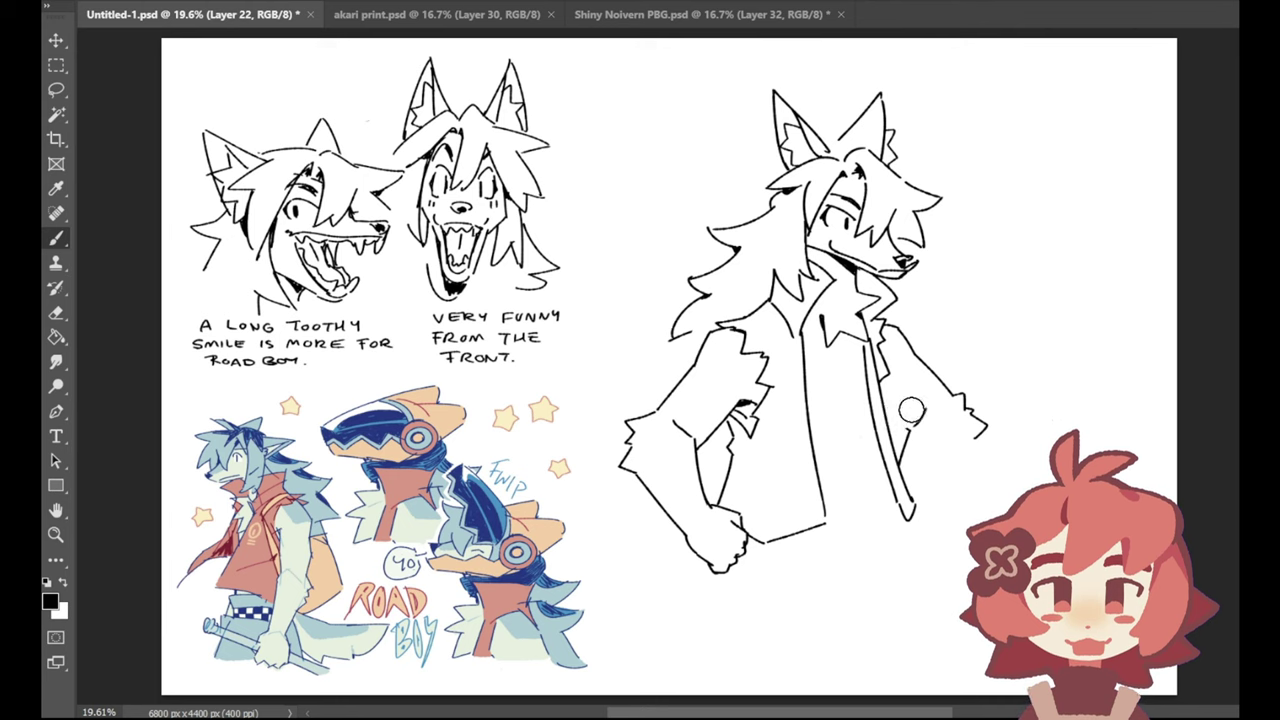
key("ctrl+z")
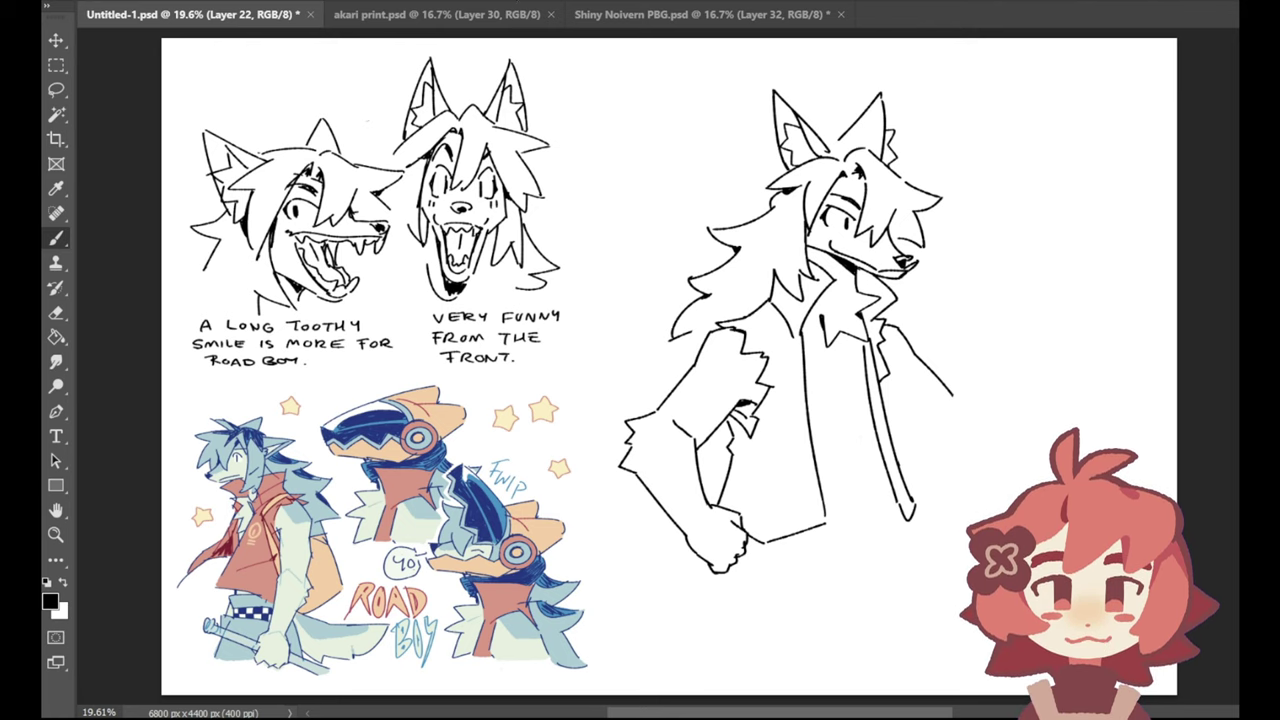
Step: Switch to akari print.psd and ink the central scallop below the heart on the mirror frame's inner edge
left_click(437, 14)
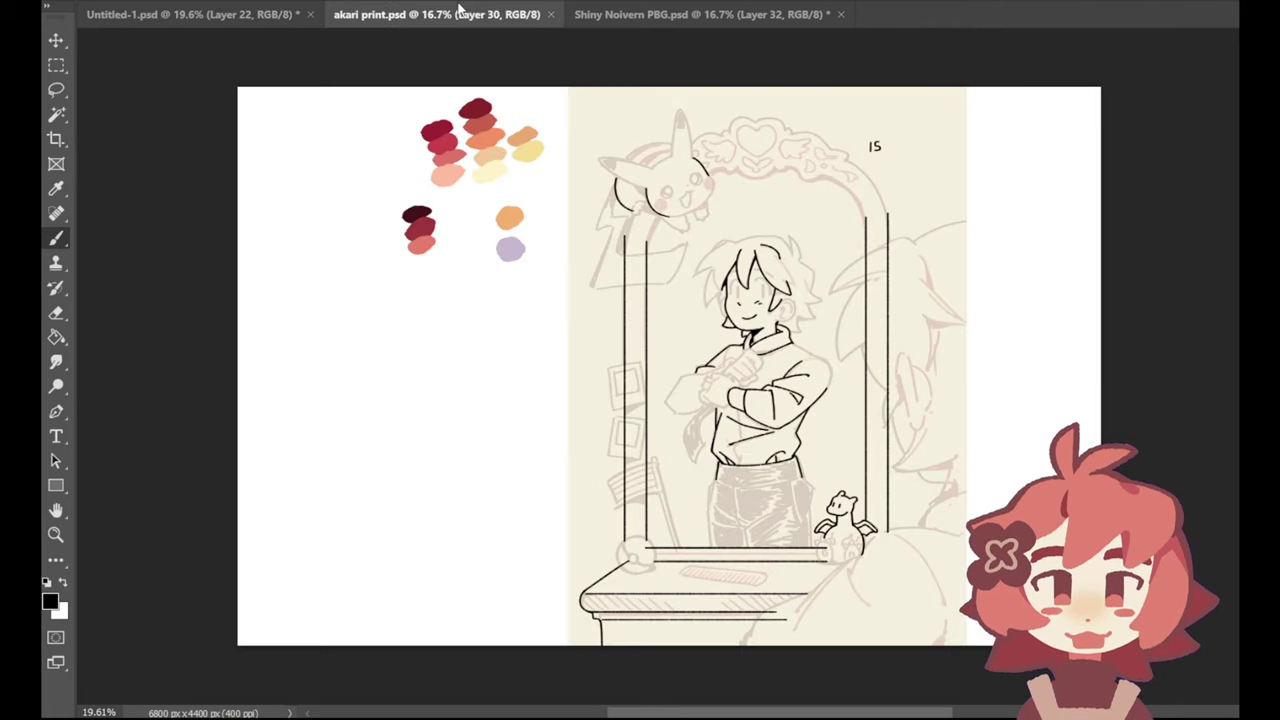
left_click(56, 534)
left_click_drag(761, 191, 819, 152)
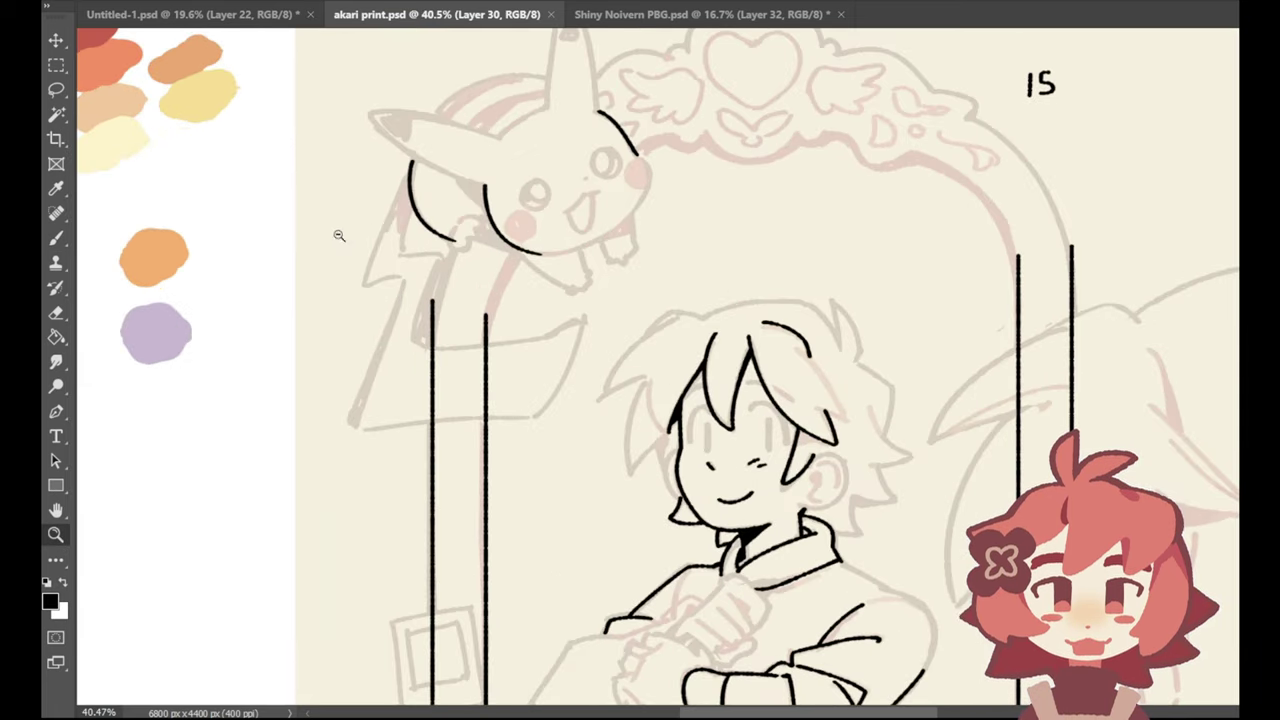
left_click(56, 238)
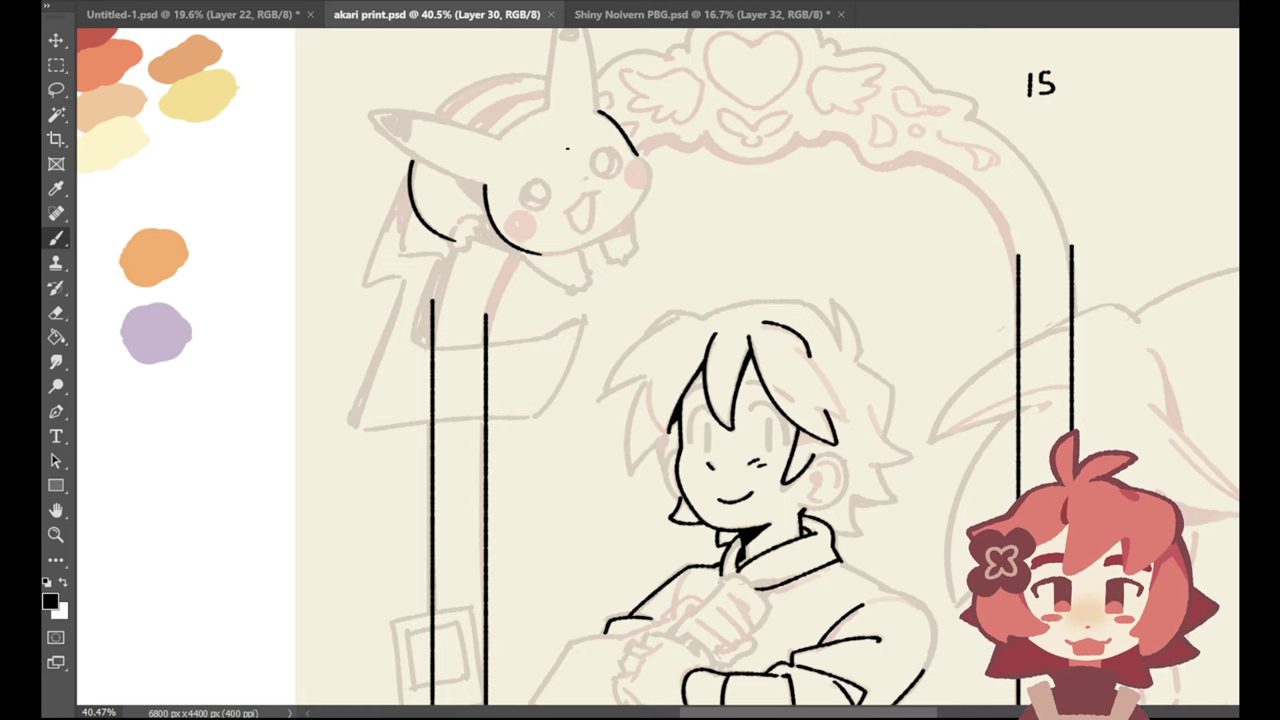
key("ctrl+z")
mouse_move(704, 148)
left_mouse_down()
mouse_move(804, 142)
mouse_move(755, 157)
mouse_move(801, 134)
mouse_move(723, 157)
mouse_move(804, 139)
left_mouse_up()
key("ctrl+z")
key("ctrl+z")
key("ctrl+z")
key("ctrl+z")
key("ctrl+z")
key("ctrl+z")
mouse_move(709, 131)
left_mouse_down()
mouse_move(797, 133)
mouse_move(731, 152)
mouse_move(801, 134)
mouse_move(776, 155)
mouse_move(795, 134)
left_mouse_up()
key("ctrl+z")
key("ctrl+z")
key("ctrl+z")
key("ctrl+z")
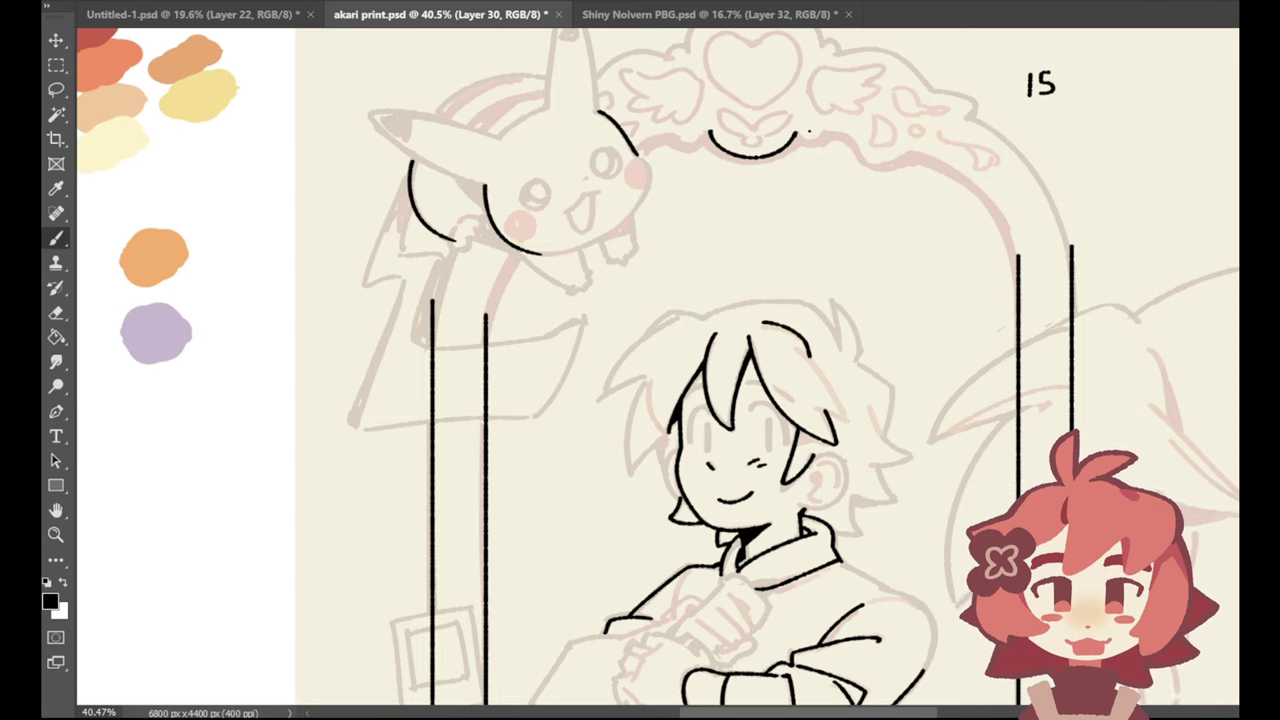
Step: Ink the small upward-curling curve on the right side of the frame's central scallop
key("ctrl+z")
left_click_drag(796, 134, 826, 133)
key("ctrl+z")
key("ctrl+z")
key("ctrl+z")
key("ctrl+z")
key("ctrl+z")
Step: Ink the matching small curve on the left side of the frame's central scallop
left_click_drag(676, 134, 710, 134)
key("ctrl+z")
key("ctrl+z")
key("ctrl+z")
key("ctrl+z")
left_click_drag(674, 135, 706, 142)
key("ctrl+z")
key("ctrl+z")
key("ctrl+z")
key("ctrl+z")
key("ctrl+z")
key("ctrl+z")
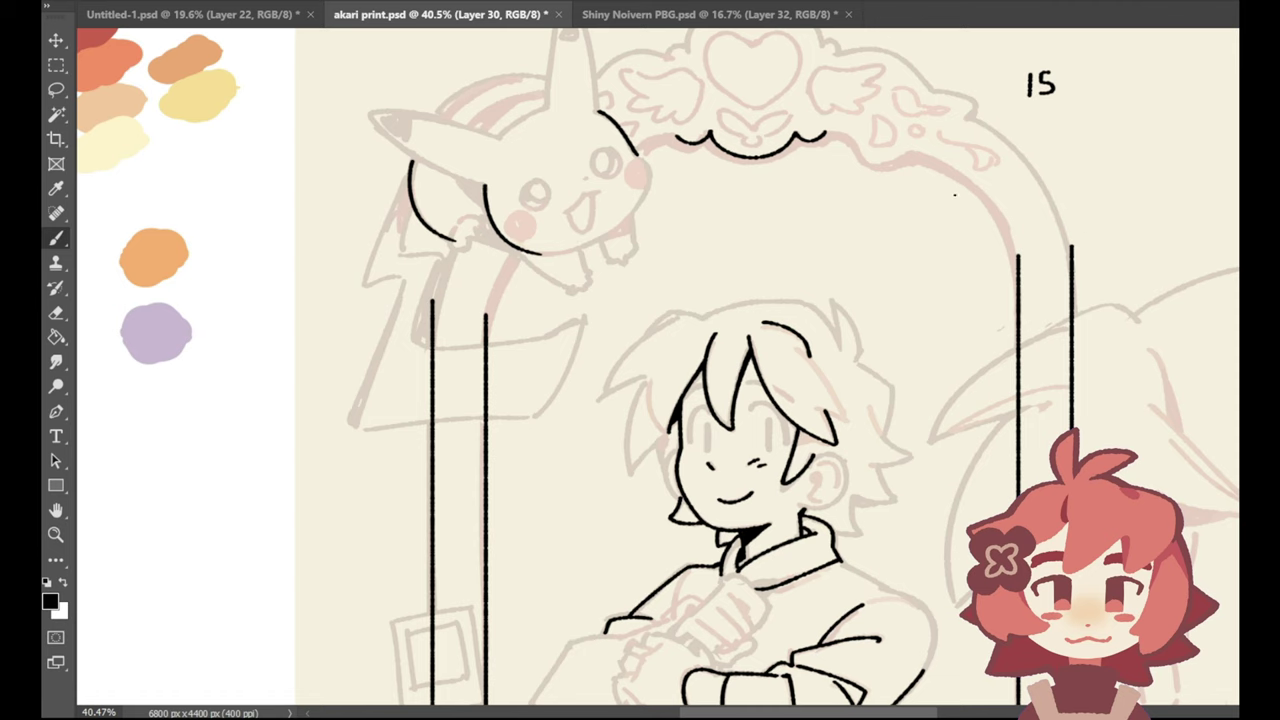
Step: Continue the frame's inner edge to the right with a rounded bump and a second, smaller scallop
key("ctrl+z")
left_click_drag(825, 132, 857, 150)
key("ctrl+z")
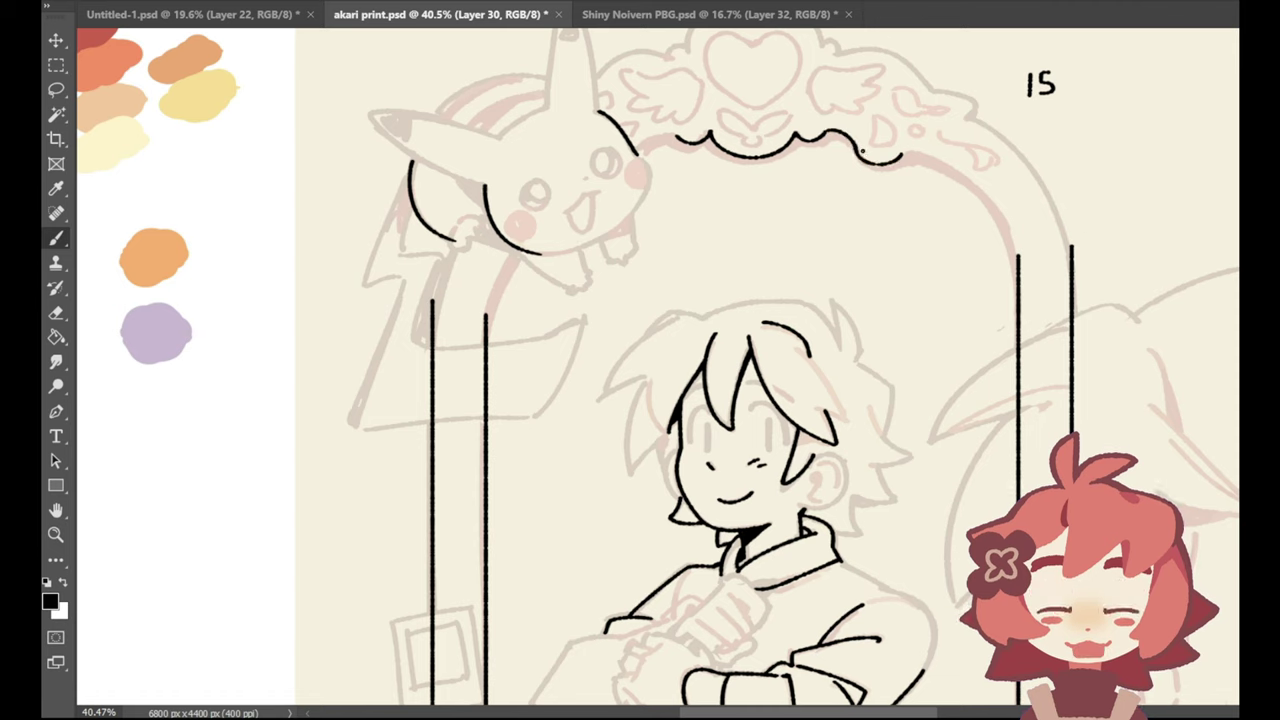
mouse_move(856, 148)
left_mouse_down()
mouse_move(892, 163)
mouse_move(905, 152)
left_mouse_up()
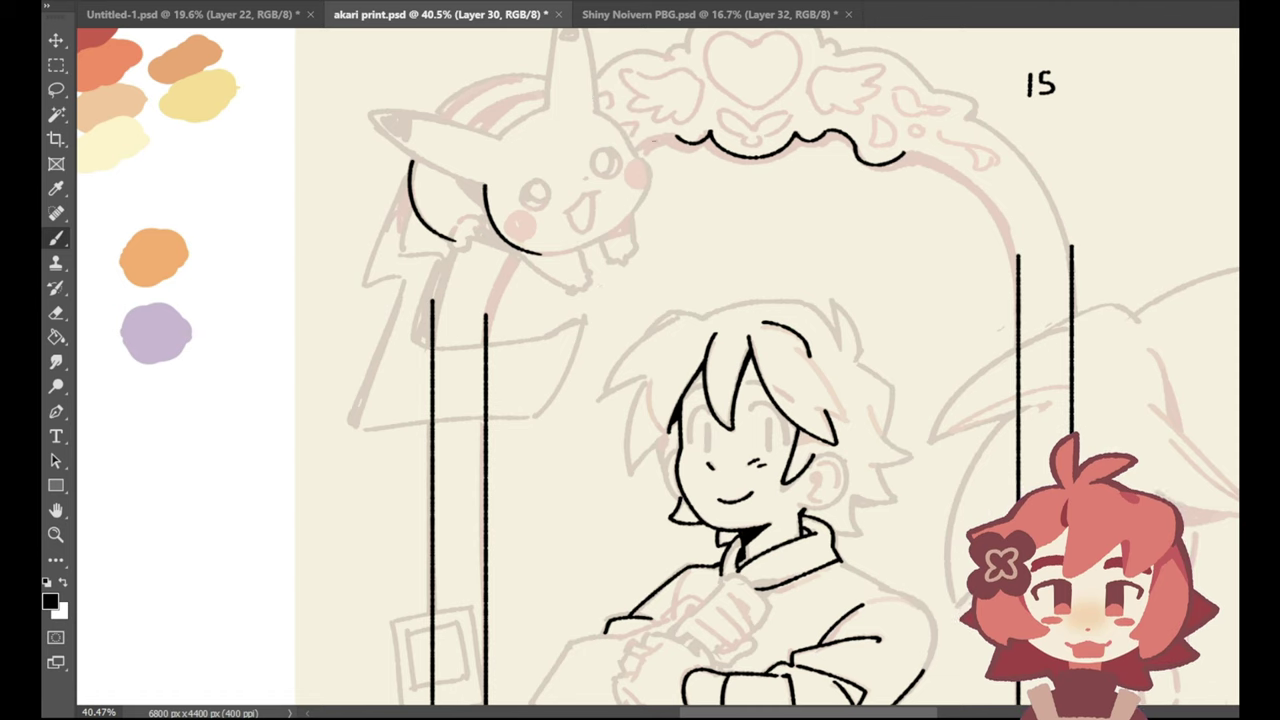
Step: Extend the frame's inner edge leftward with a gentle arc reaching Pikachu's cheek
left_click_drag(637, 146, 680, 138)
key("ctrl+z")
key("ctrl+z")
key("ctrl+z")
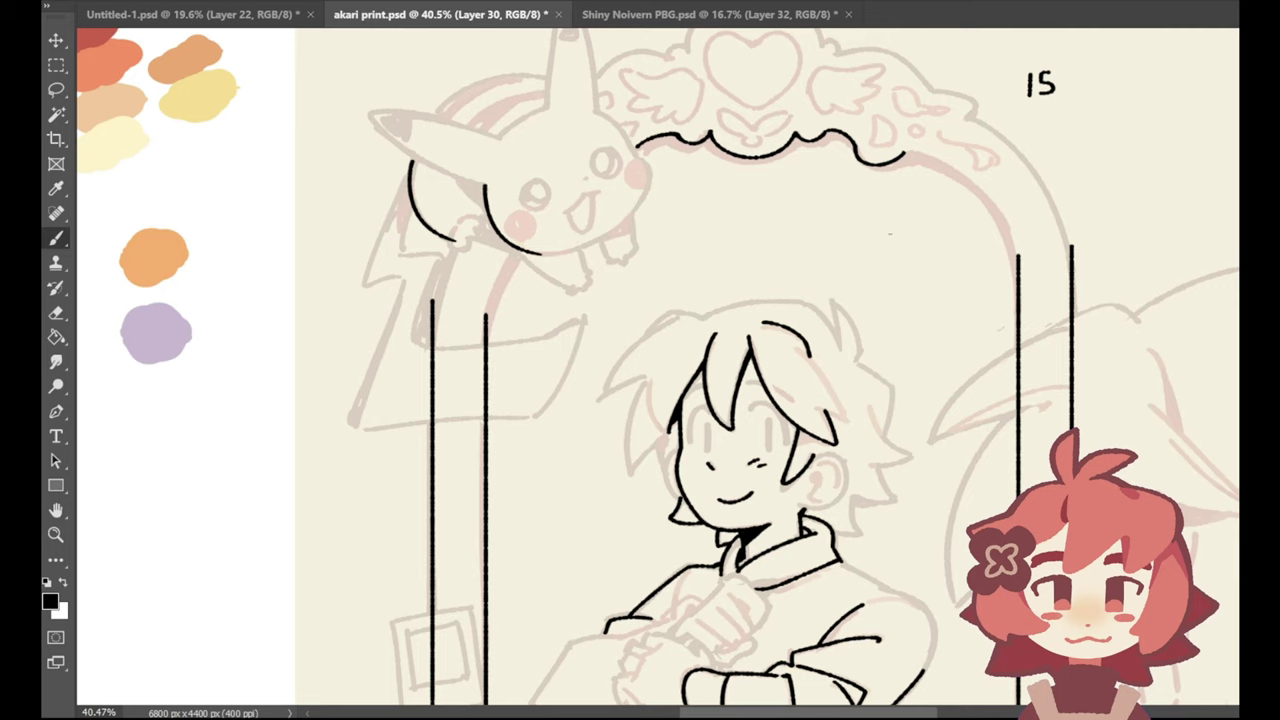
Step: Ink the mirror's inner arch from the right scallop around the corner to the right upright
mouse_move(902, 152)
left_mouse_down()
mouse_move(943, 162)
mouse_move(1015, 249)
left_mouse_up()
key("ctrl+z")
key("ctrl+z")
left_click_drag(905, 153, 1019, 257)
key("ctrl+z")
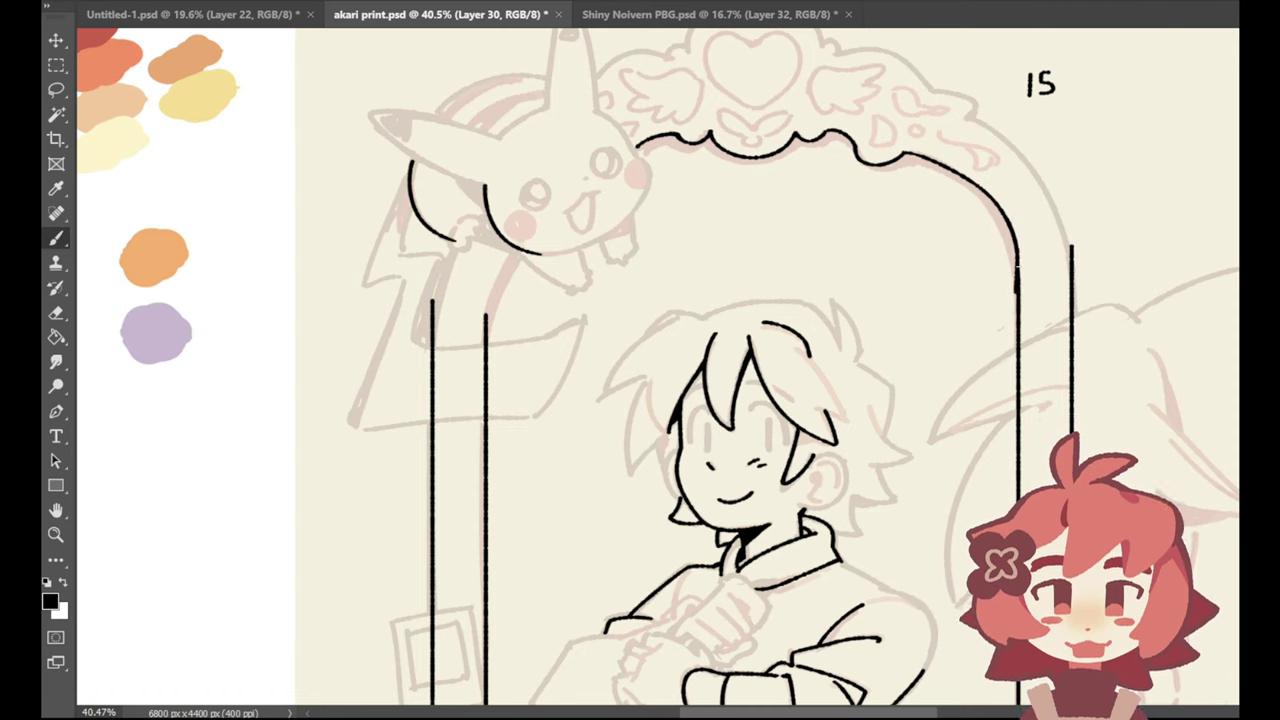
Step: Try to smooth the join between the arch curve and the inner right upright with overlapping strokes
key("ctrl+z")
left_click_drag(1016, 244, 1019, 288)
key("ctrl+z")
key("ctrl+z")
key("ctrl+z")
key("ctrl+z")
key("ctrl+z")
left_click_drag(1017, 244, 1019, 302)
key("ctrl+z")
key("ctrl+z")
Step: Erase the inner arch's right corner and redraw its curve along the sketch toward the upright
key("e")
mouse_move(958, 168)
left_mouse_down()
mouse_move(986, 166)
mouse_move(1032, 272)
mouse_move(1021, 245)
left_mouse_up()
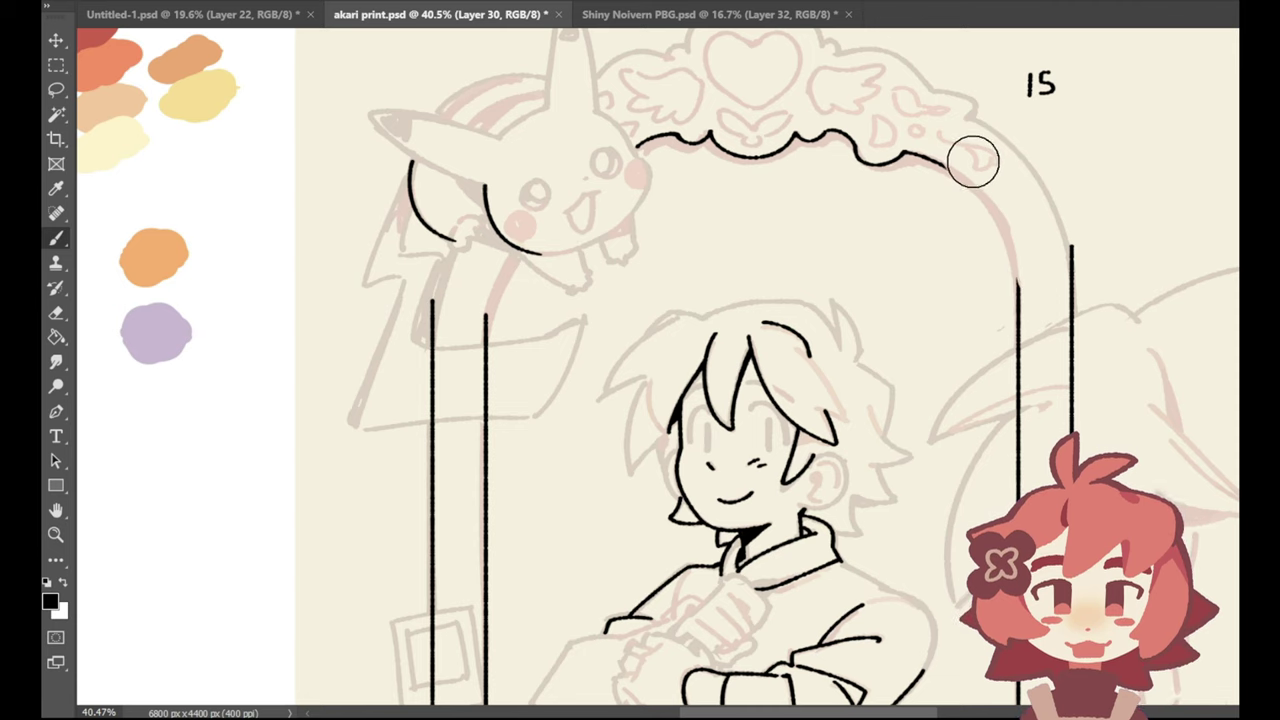
key("b")
key("ctrl+z")
mouse_move(942, 162)
left_mouse_down()
mouse_move(1017, 245)
mouse_move(1005, 236)
left_mouse_up()
key("ctrl+z")
key("ctrl+z")
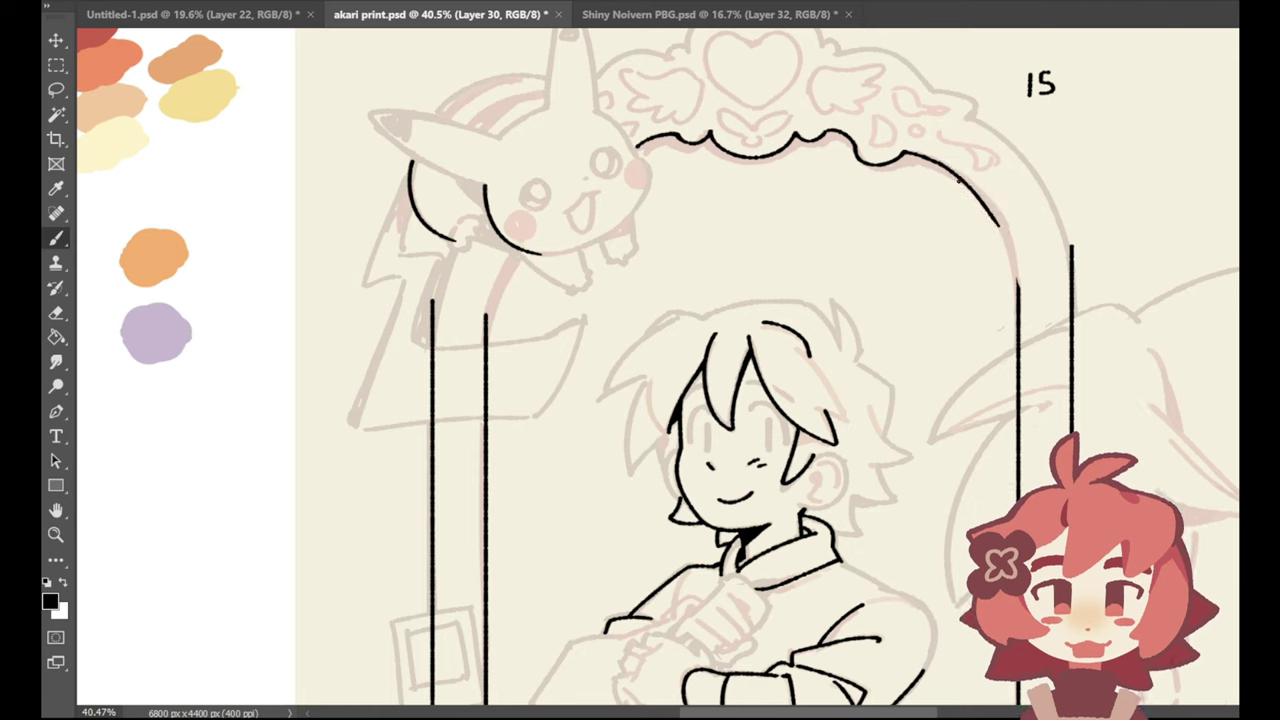
key("ctrl+z")
left_click_drag(942, 164, 1000, 231)
key("ctrl+z")
left_click_drag(942, 164, 1010, 246)
key("ctrl+z")
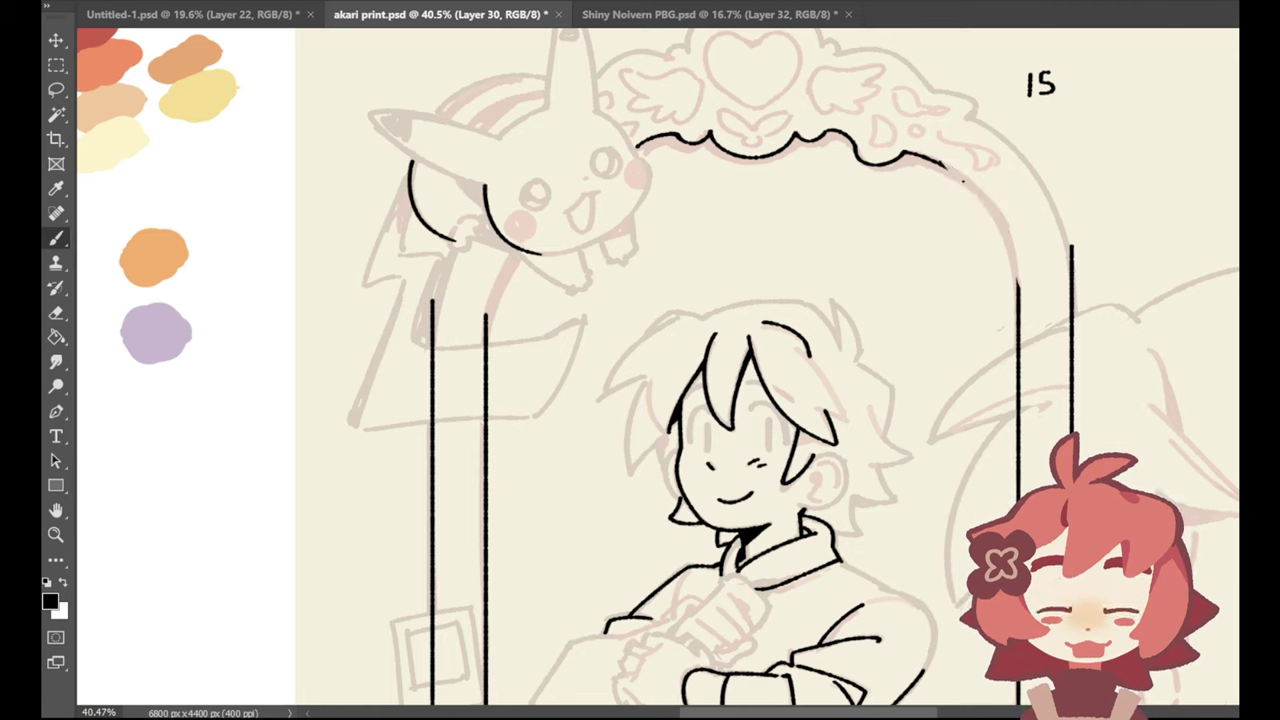
key("ctrl+shift+z")
key("ctrl+z")
key("ctrl+shift+z")
Step: Connect the redrawn arch curve smoothly to the top of the inner right upright
left_click_drag(1009, 237, 1018, 292)
key("ctrl+z")
key("ctrl+z")
key("ctrl+z")
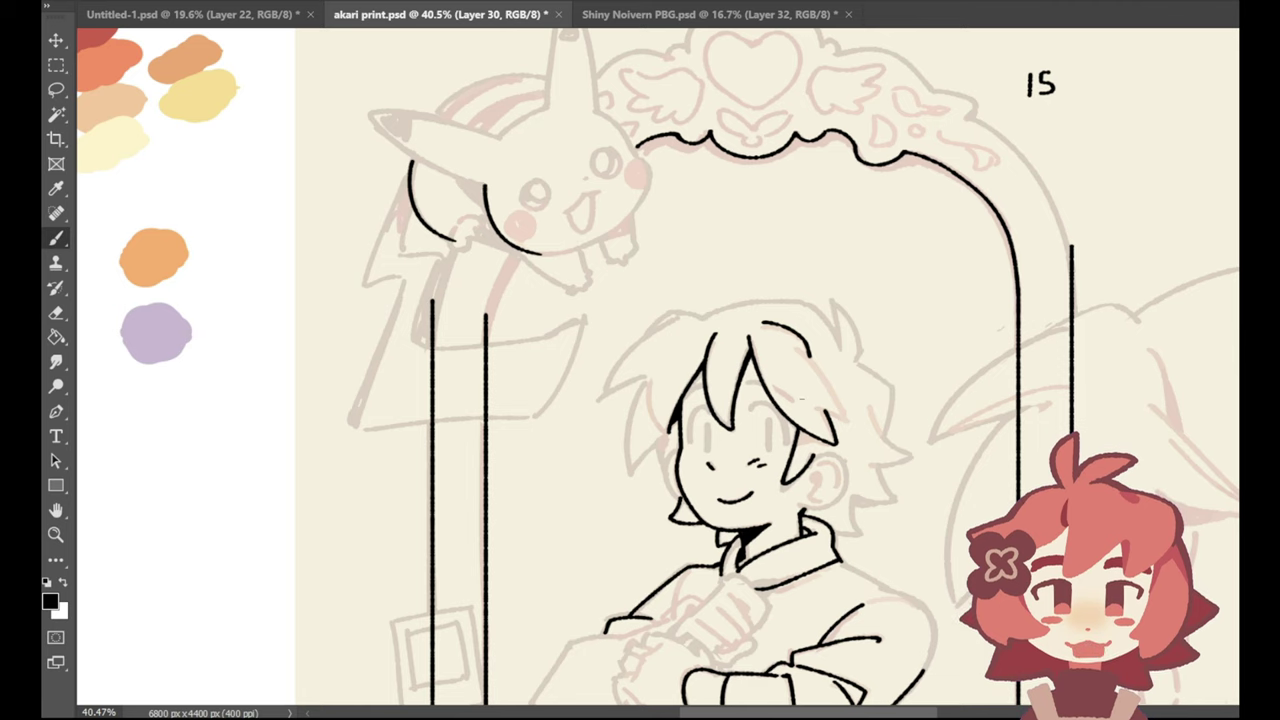
Step: Ink the curve from beneath Pikachu's body down into the frame's inner left upright
scroll(765, 680, "left", 5)
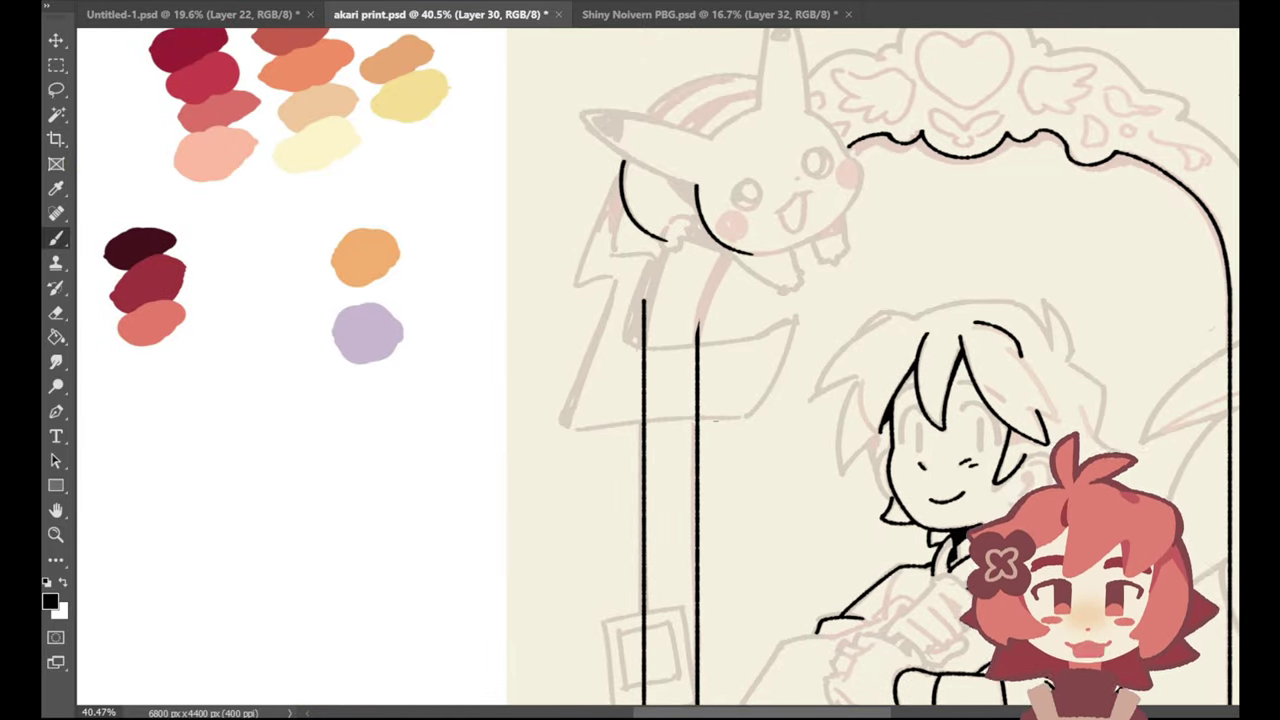
left_click_drag(728, 252, 697, 352)
key("ctrl+z")
key("ctrl+z")
key("ctrl+z")
key("ctrl+z")
key("ctrl+z")
key("ctrl+z")
key("ctrl+z")
key("ctrl+z")
key("ctrl+z")
left_click_drag(725, 248, 697, 336)
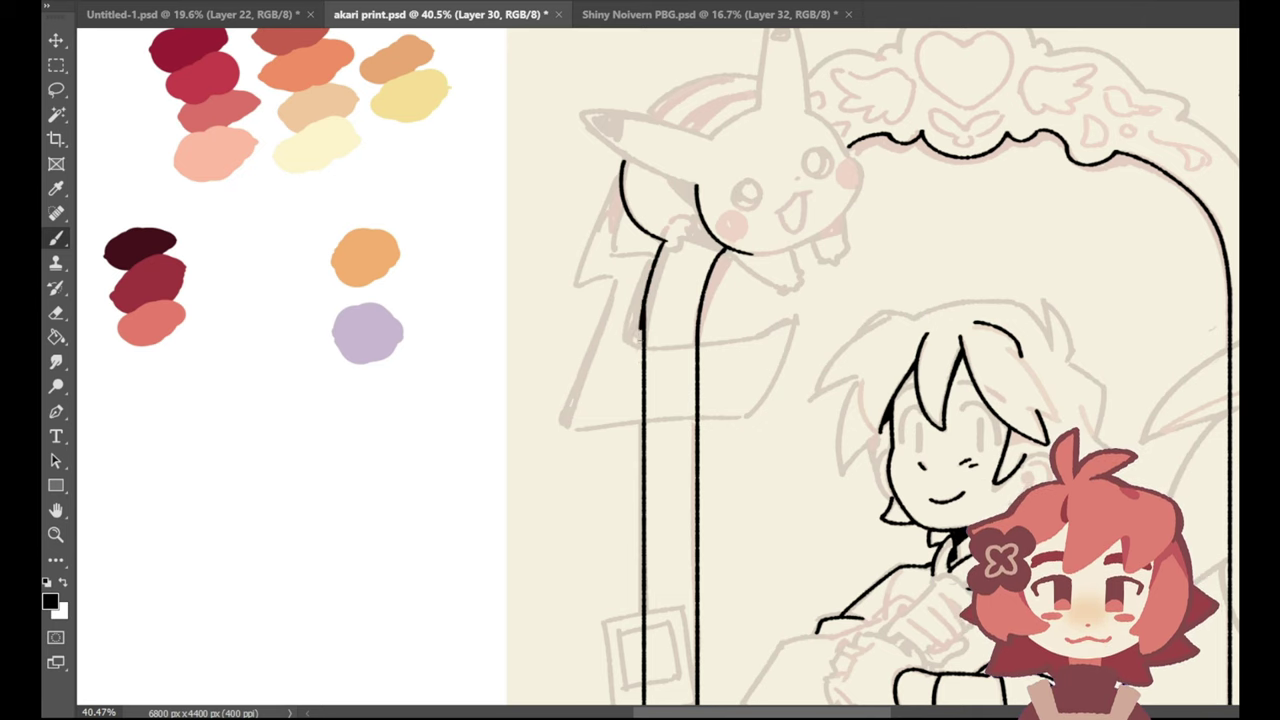
Step: Redraw the frame's outer left curve from Pikachu's rear outline so it flows cleanly into the outer upright
left_click_drag(664, 237, 646, 304)
key("ctrl+z")
key("ctrl+z")
left_click_drag(664, 235, 648, 308)
key("ctrl+z")
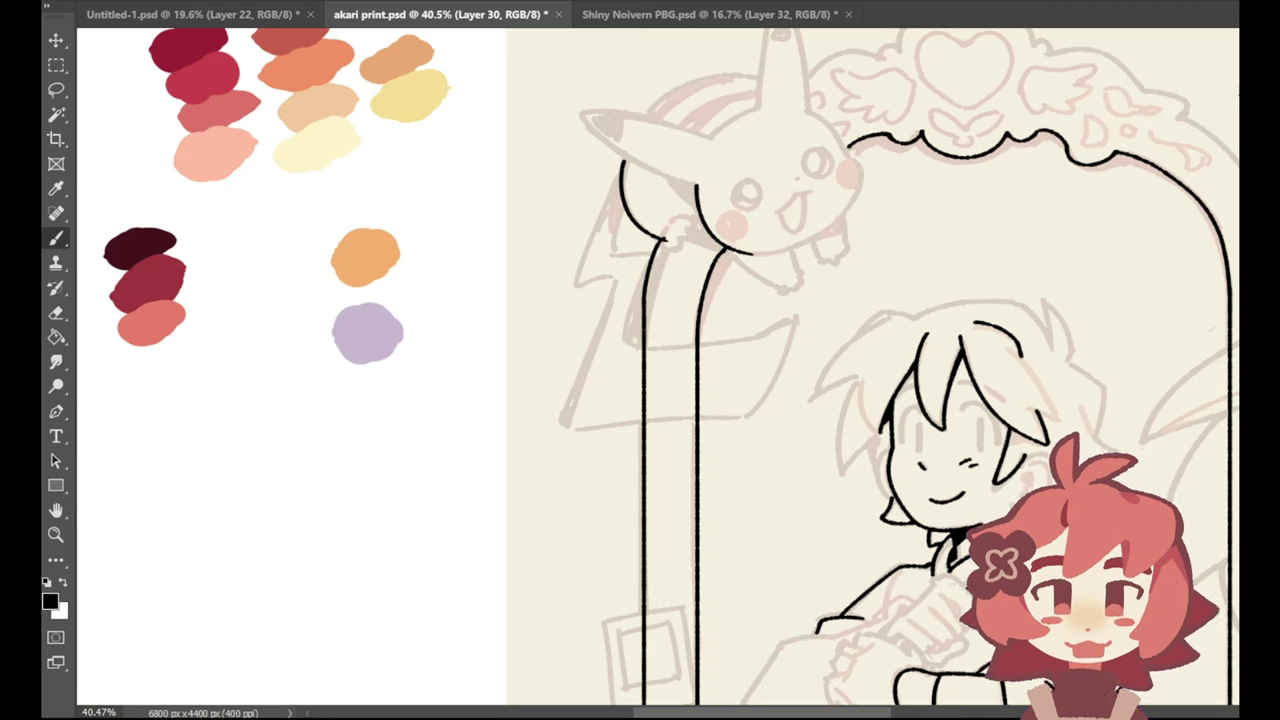
key("ctrl+z")
left_click_drag(664, 237, 646, 305)
key("ctrl+z")
key("ctrl+z")
left_click_drag(664, 238, 645, 303)
key("ctrl+z")
key("ctrl+z")
left_click_drag(664, 244, 646, 350)
key("ctrl+z")
left_click_drag(665, 242, 645, 328)
key("ctrl+z")
left_click_drag(665, 243, 645, 333)
key("ctrl+z")
left_click_drag(666, 242, 644, 334)
key("ctrl+z")
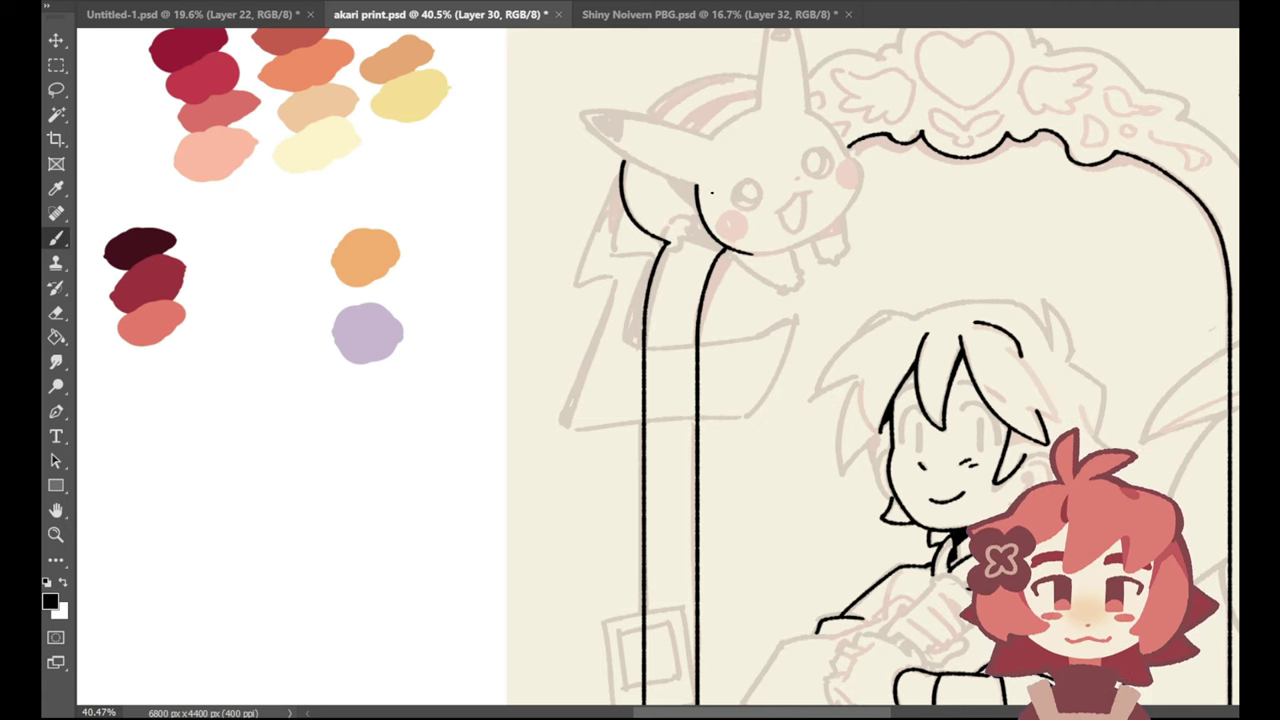
Step: Clear the line overlap beside Pikachu's cheek and ink its small paw gripping the outer left frame curve
key("e")
mouse_move(680, 237)
left_mouse_down()
mouse_move(677, 250)
mouse_move(689, 217)
mouse_move(661, 229)
mouse_move(688, 216)
mouse_move(702, 234)
mouse_move(697, 205)
left_mouse_up()
key("b")
key("ctrl+z")
key("ctrl+z")
key("ctrl+z")
key("ctrl+z")
key("ctrl+z")
key("ctrl+z")
key("ctrl+z")
key("ctrl+z")
key("ctrl+z")
key("ctrl+z")
key("ctrl+z")
key("ctrl+z")
key("ctrl+z")
key("ctrl+z")
key("ctrl+z")
key("ctrl+z")
key("ctrl+z")
key("ctrl+z")
key("ctrl+z")
key("ctrl+z")
key("ctrl+z")
key("ctrl+z")
key("ctrl+z")
key("ctrl+z")
Step: Ink the top of Pikachu's head between the ears and from the upright ear down to the arch
mouse_move(712, 134)
left_mouse_down()
mouse_move(781, 100)
mouse_move(850, 150)
left_mouse_up()
key("ctrl+z")
key("ctrl+z")
left_click_drag(806, 110, 850, 150)
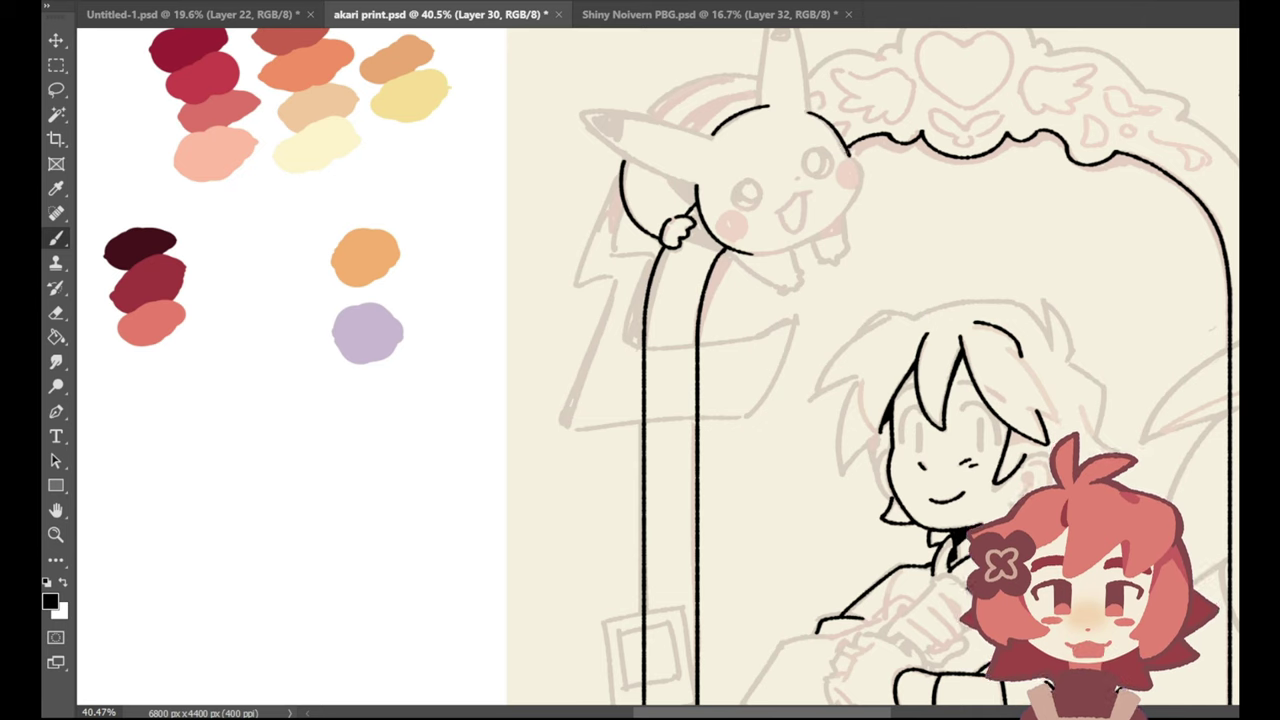
key("ctrl+z")
key("ctrl+z")
left_click_drag(807, 112, 849, 154)
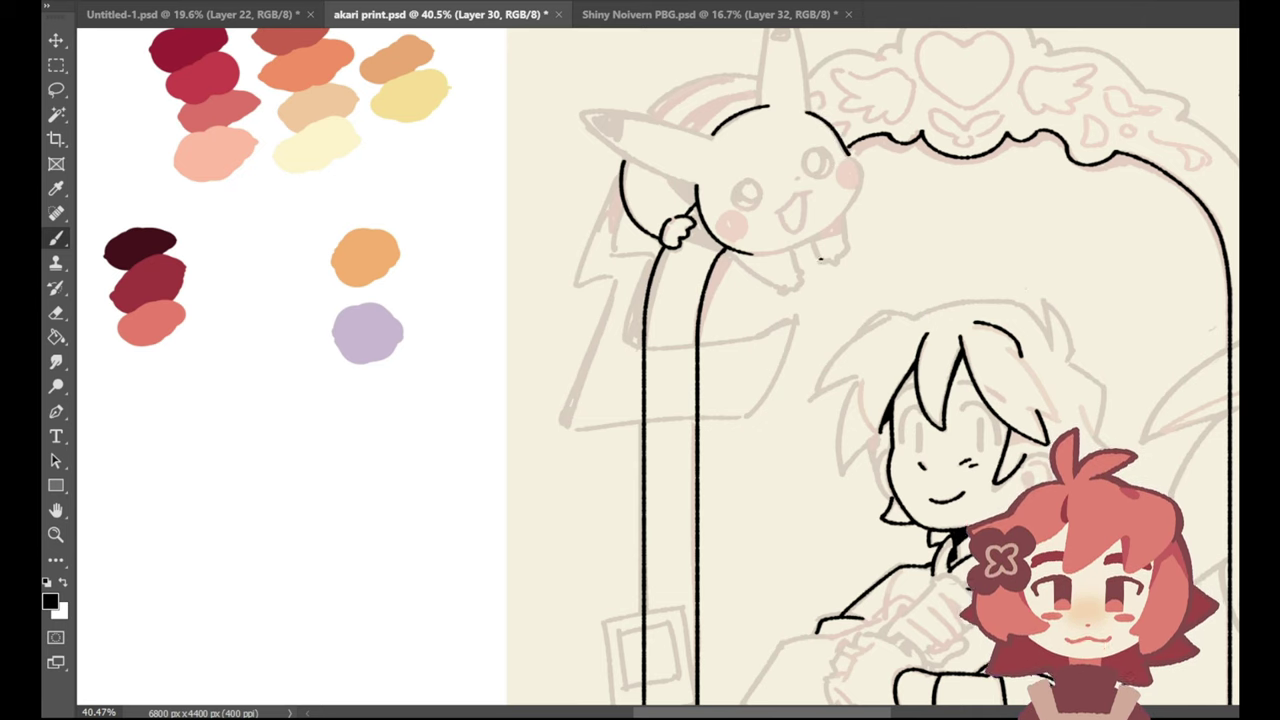
Step: Try to ink the lower edge of Pikachu's face from beneath the chin across to the right cheek
left_click_drag(728, 250, 846, 218)
key("ctrl+z")
key("ctrl+z")
left_click_drag(730, 248, 860, 208)
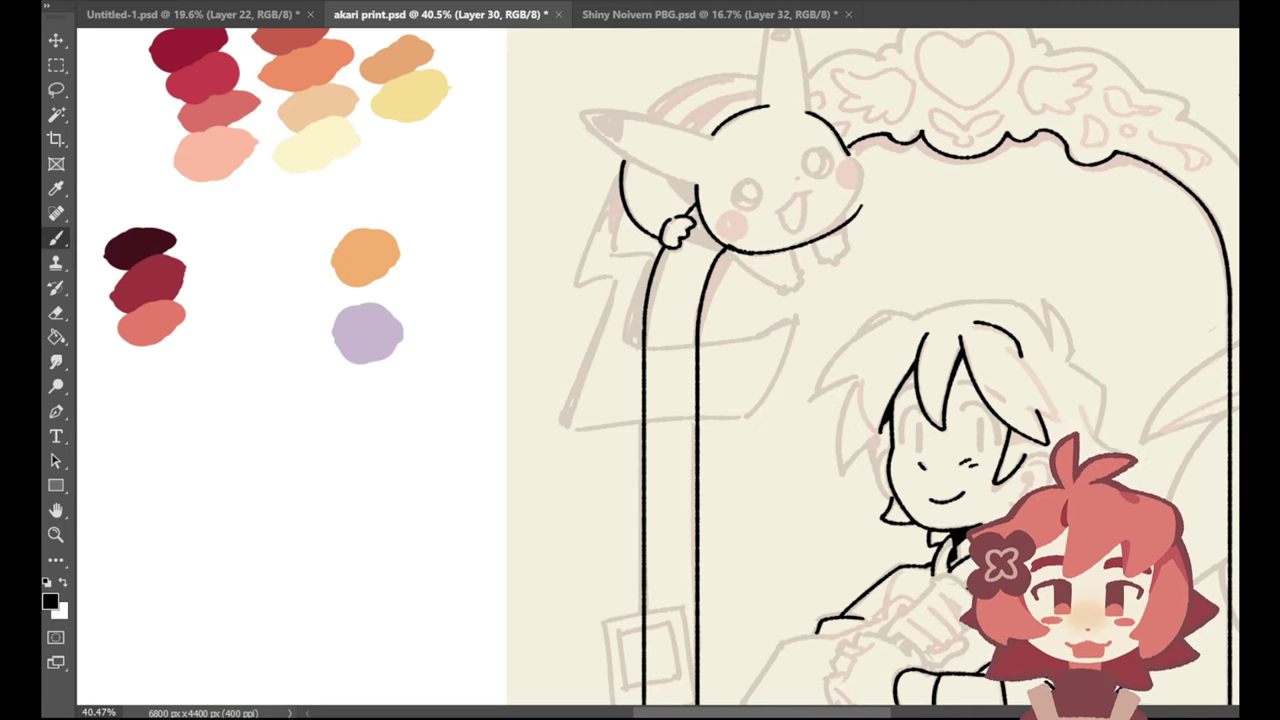
key("ctrl+z")
left_click_drag(730, 249, 845, 213)
key("ctrl+z")
left_click_drag(726, 252, 848, 216)
key("ctrl+z")
Step: Ink the curved lower edge of the man's waistband between its two side lines
scroll(870, 370, "down", 10)
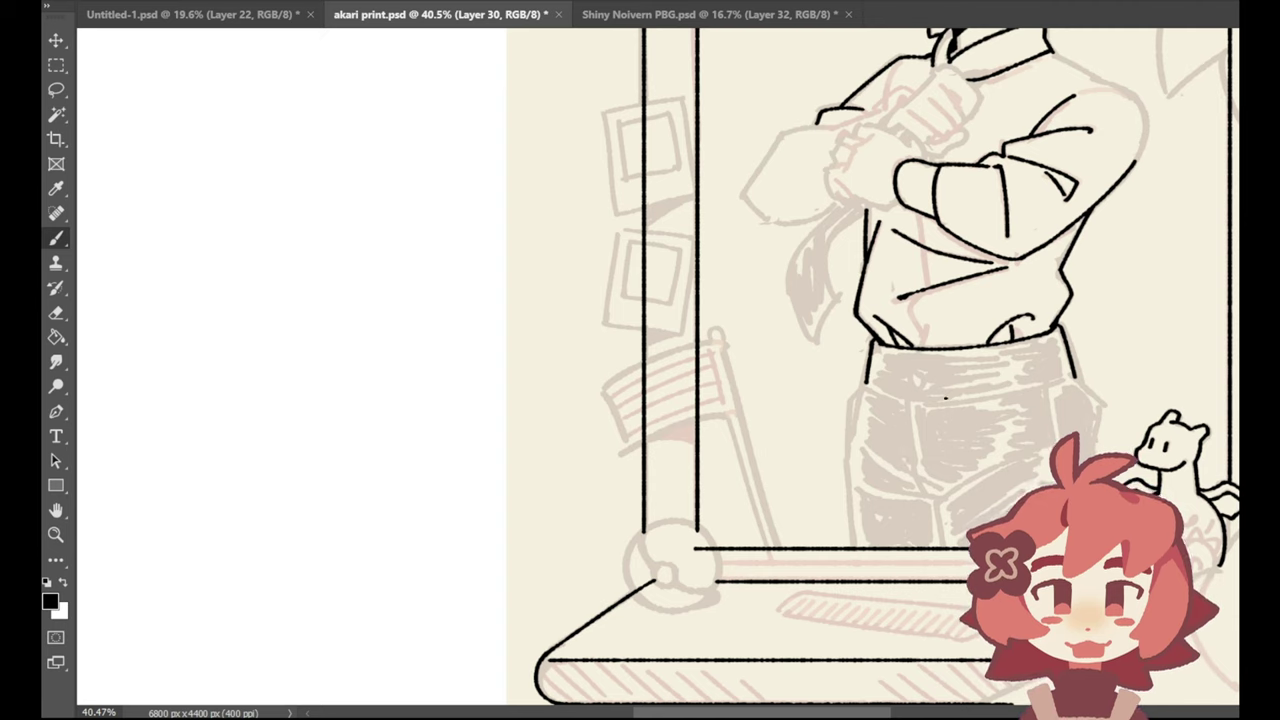
left_click_drag(870, 387, 963, 401)
key("ctrl+z")
key("ctrl+z")
left_click_drag(876, 387, 1088, 361)
key("ctrl+z")
left_click_drag(876, 388, 1075, 378)
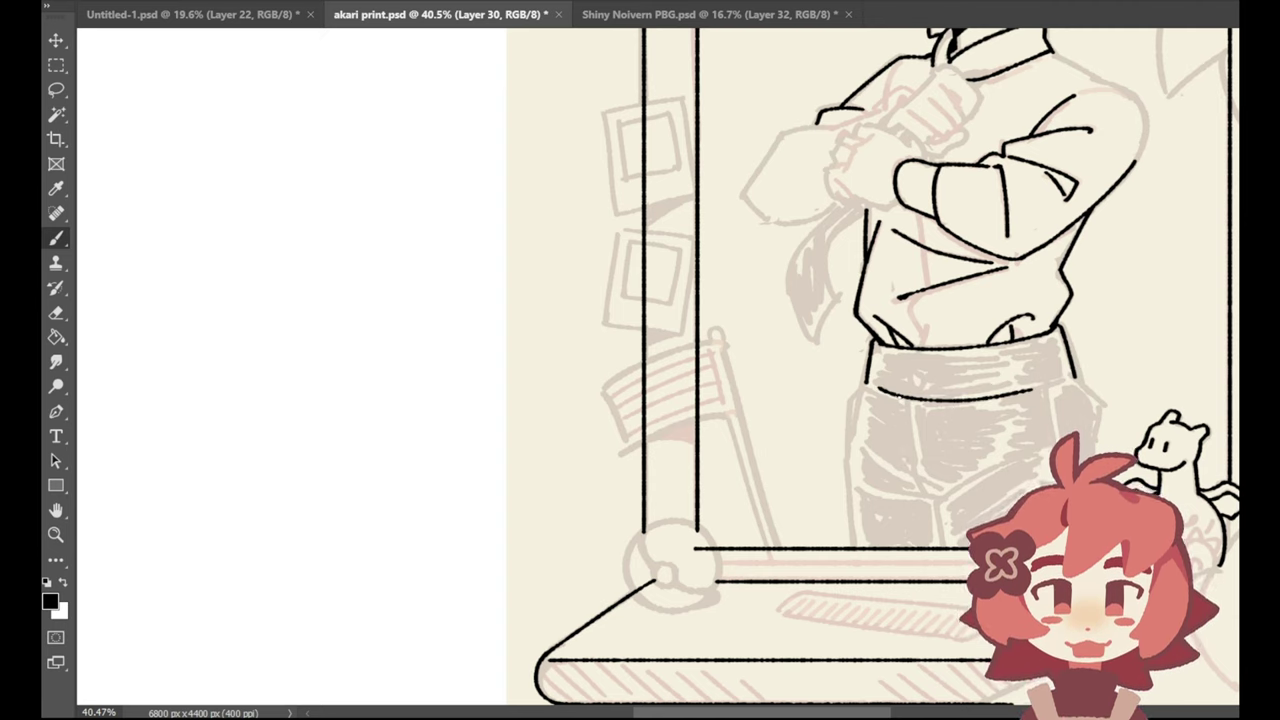
key("ctrl+z")
mouse_move(869, 385)
left_mouse_down()
mouse_move(947, 400)
mouse_move(1064, 373)
left_mouse_up()
key("ctrl+z")
left_click_drag(877, 387, 1054, 386)
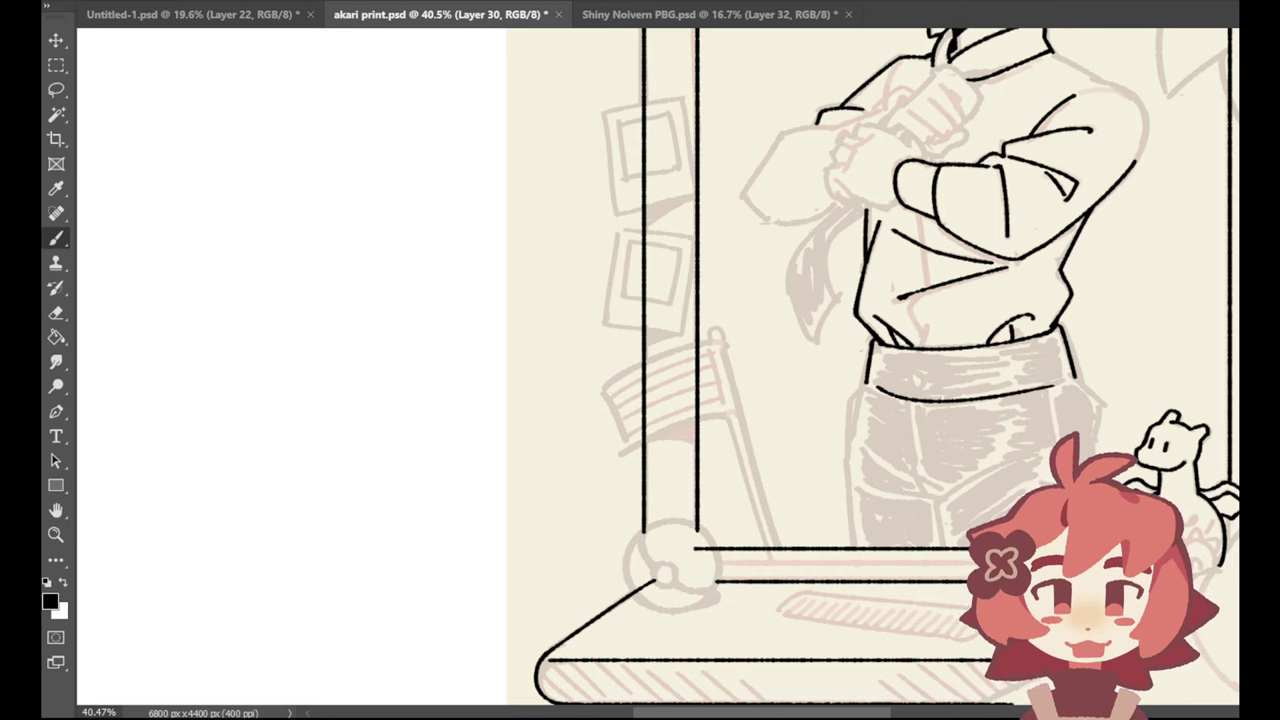
key("ctrl+z")
mouse_move(877, 389)
left_mouse_down()
mouse_move(935, 404)
mouse_move(1052, 388)
left_mouse_up()
key("ctrl+z")
left_click_drag(873, 388, 1074, 379)
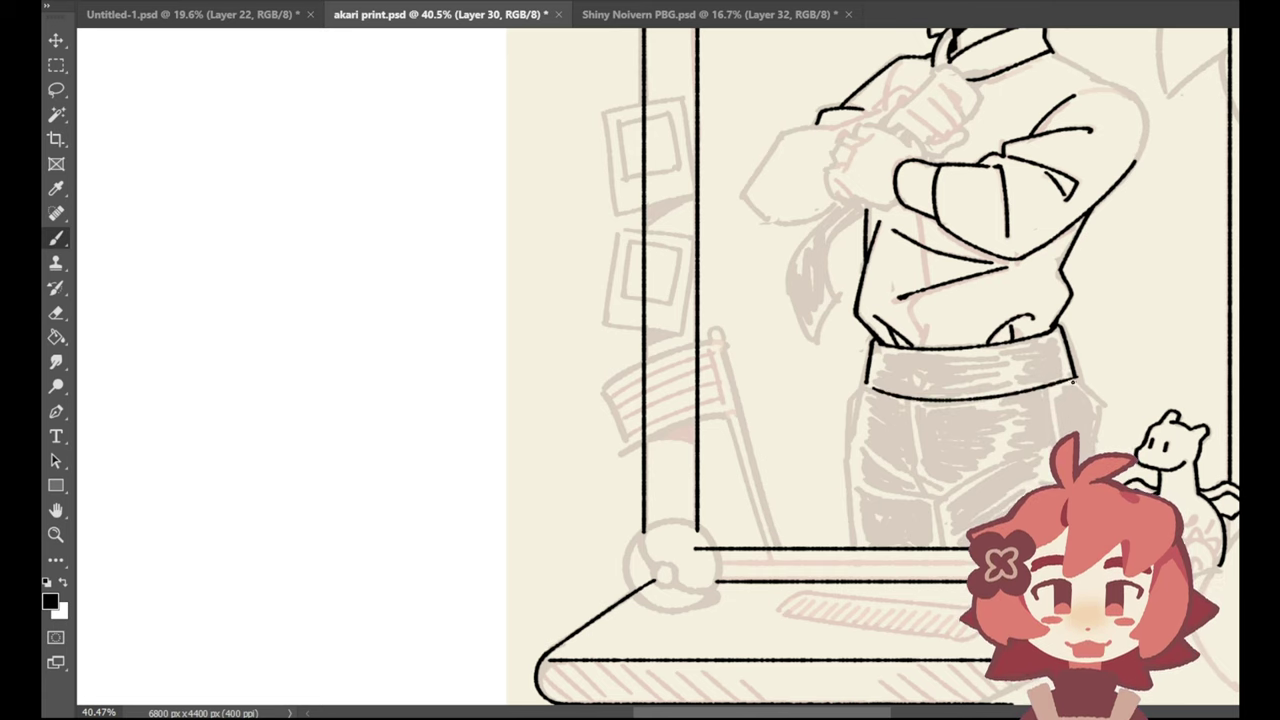
key("ctrl+z")
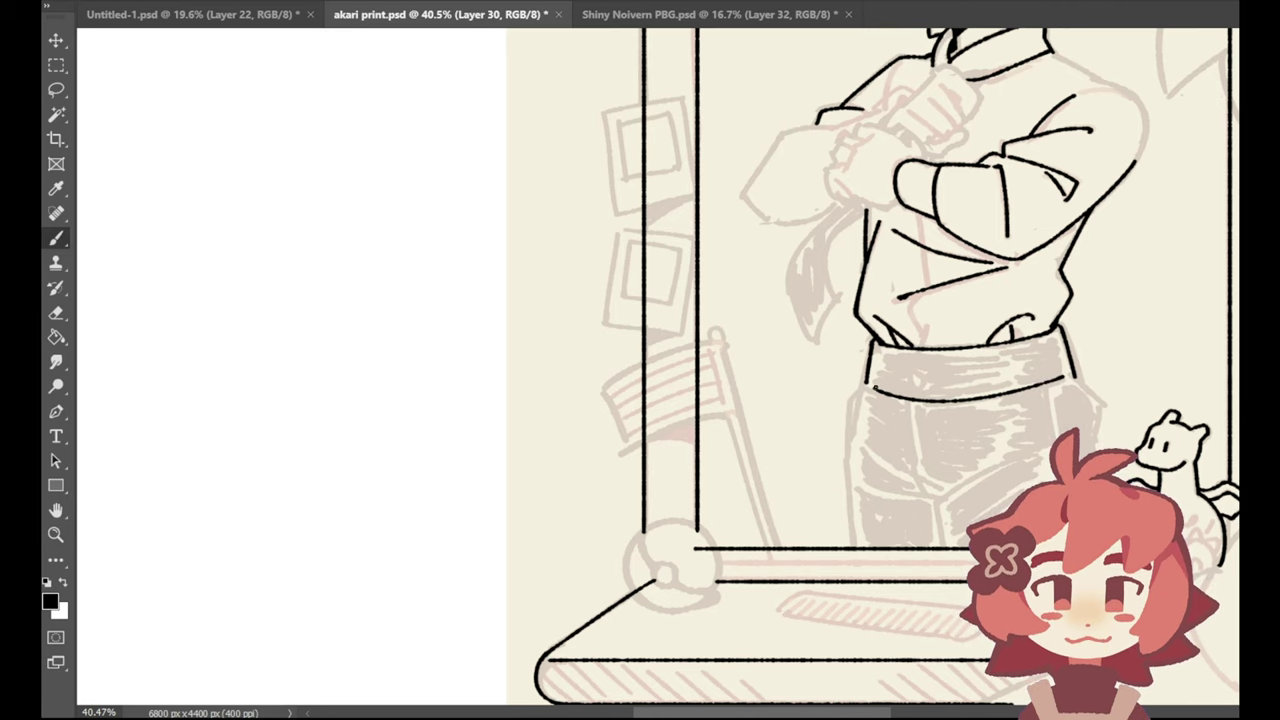
Step: Ink the shirt's front placket down to the waistband and tidy the fold line crossing it
left_click_drag(877, 388, 873, 386)
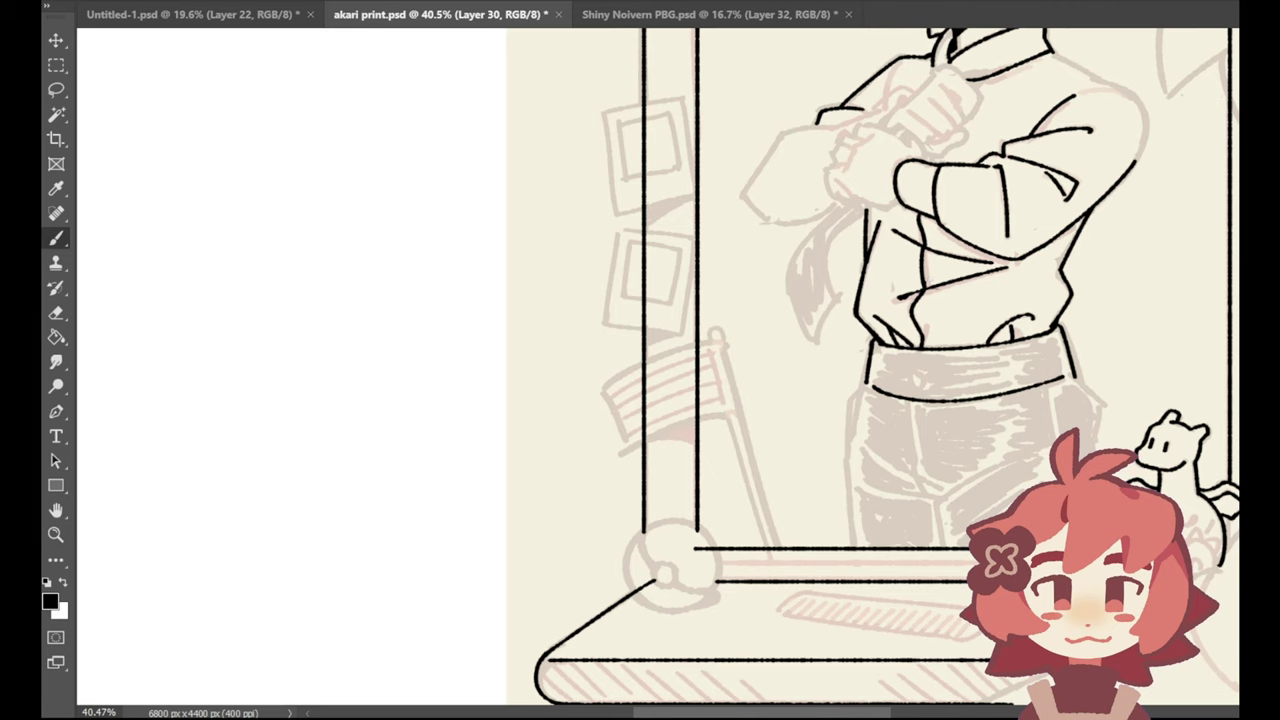
left_click(56, 312)
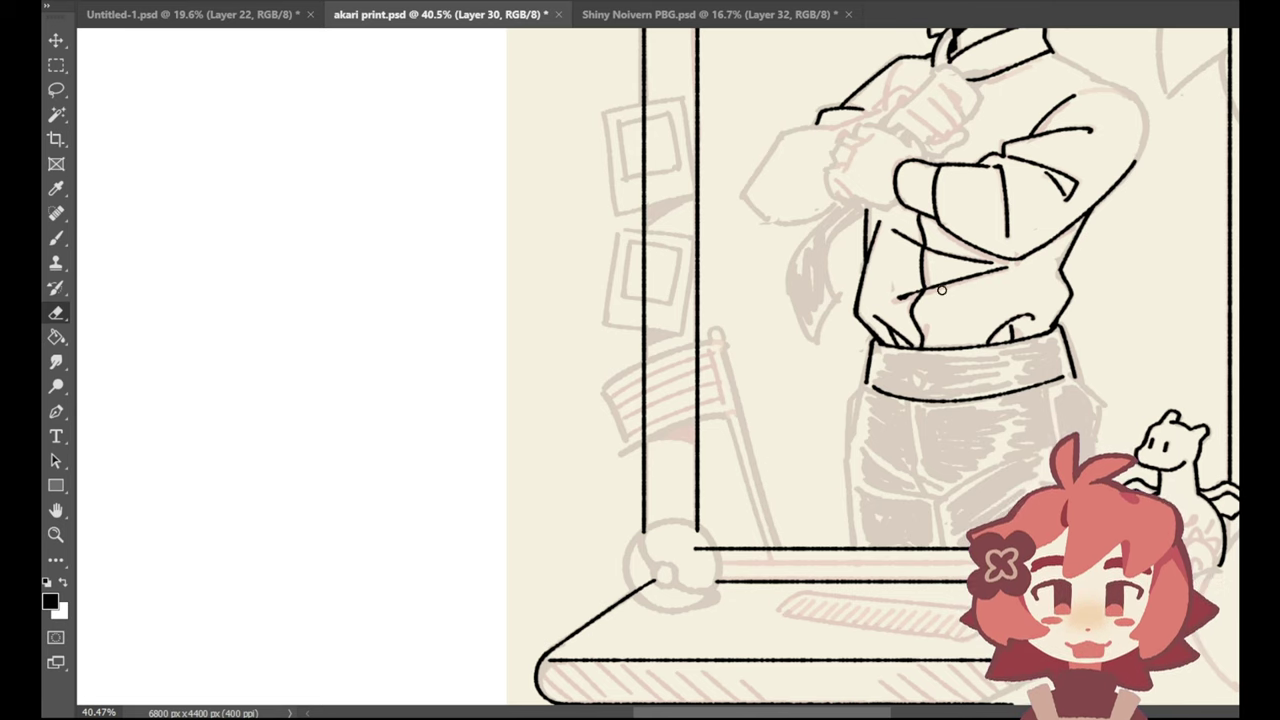
key("b")
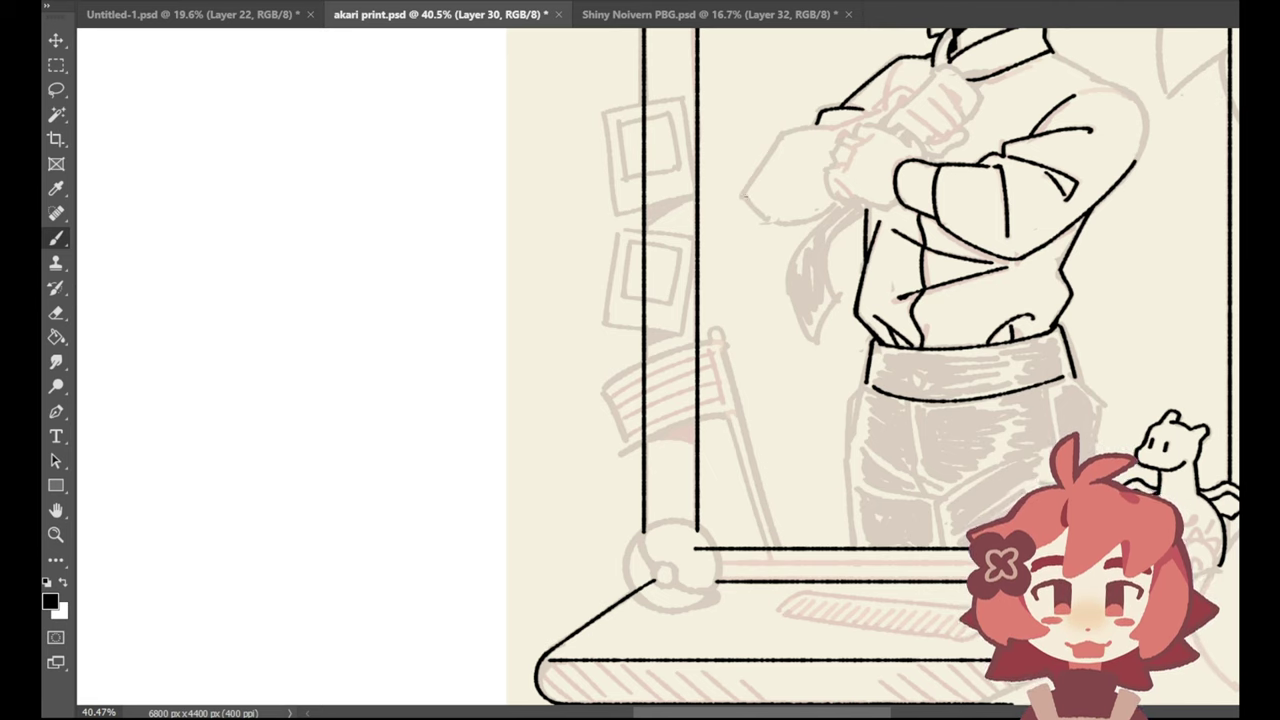
Step: Ink the outline of the man's left-hand sleeve from the bent elbow up to the raised wrist
key("ctrl+z")
mouse_move(743, 194)
left_mouse_down()
mouse_move(768, 221)
mouse_move(756, 174)
mouse_move(777, 141)
mouse_move(844, 120)
mouse_move(781, 133)
mouse_move(875, 112)
mouse_move(906, 87)
mouse_move(920, 107)
mouse_move(912, 95)
left_mouse_up()
key("ctrl+z")
key("ctrl+z")
key("ctrl+z")
key("ctrl+z")
key("ctrl+z")
key("ctrl+z")
key("ctrl+z")
key("ctrl+z")
key("ctrl+z")
key("ctrl+z")
key("ctrl+z")
key("ctrl+z")
key("ctrl+z")
key("ctrl+z")
key("ctrl+z")
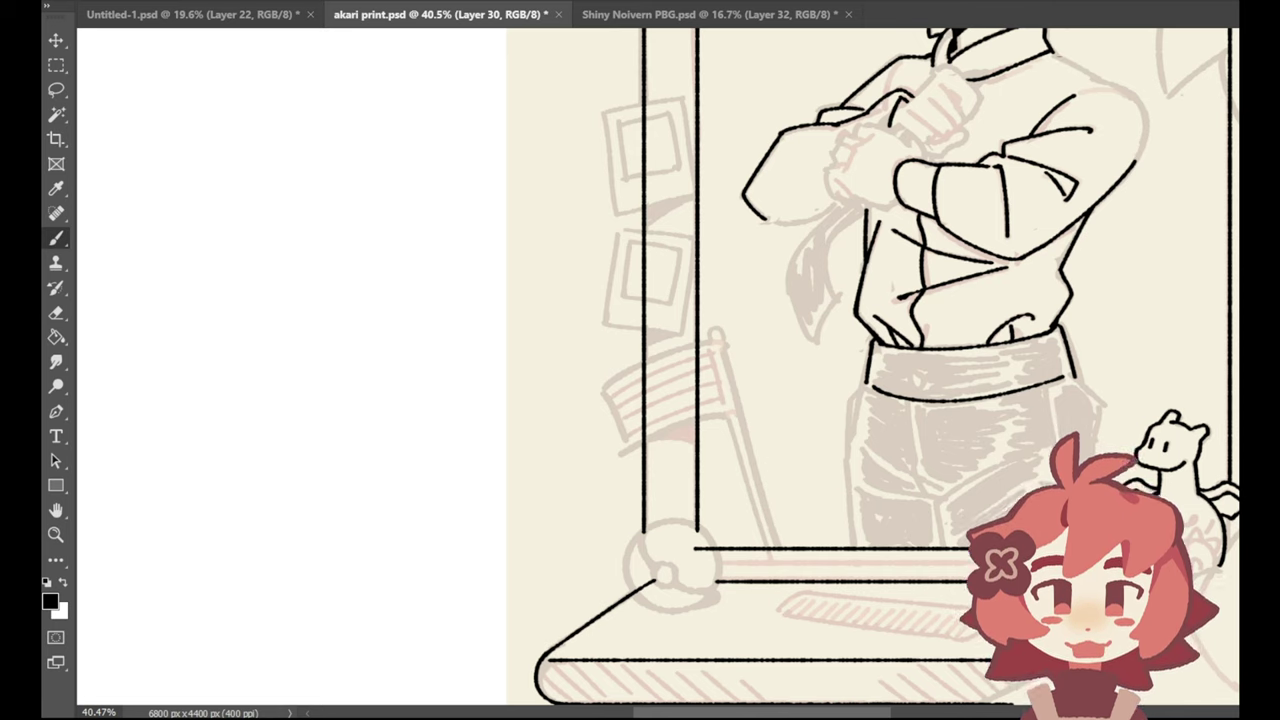
Step: Ink the sloping shoulder line running outward from the right side of the shirt collar
key("ctrl+z")
left_click_drag(1049, 53, 1099, 79)
key("ctrl+z")
key("ctrl+z")
key("ctrl+z")
key("ctrl+z")
Step: Ink the rounded right shoulder and upper sleeve, joining the collar slope to the existing elbow line
scroll(880, 367, "up", 5)
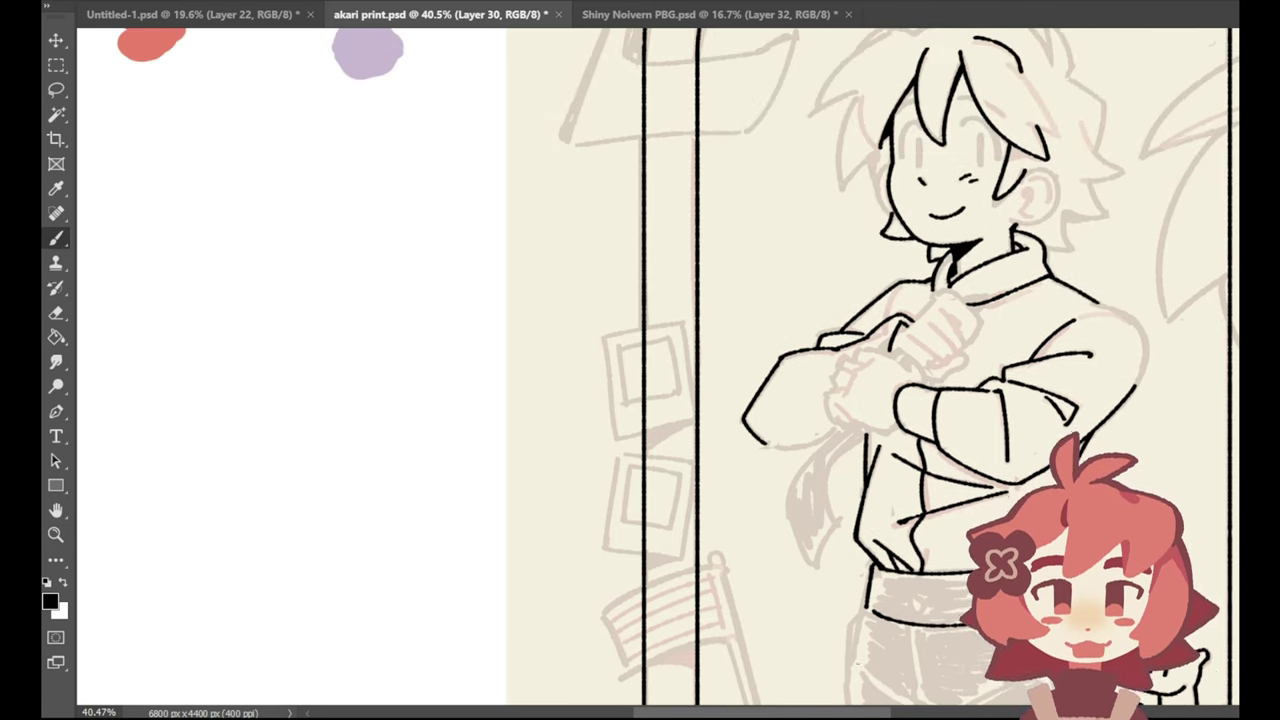
left_click_drag(850, 716, 916, 716)
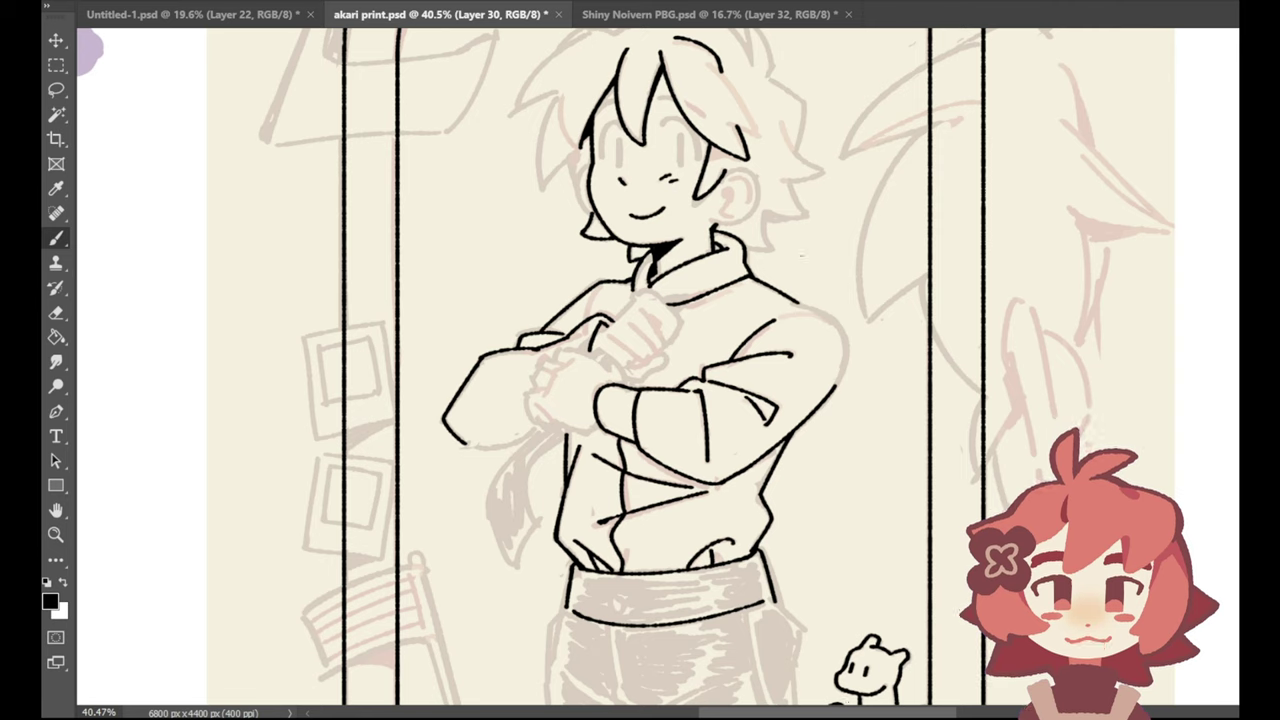
key("ctrl+z")
mouse_move(792, 300)
left_mouse_down()
mouse_move(852, 326)
mouse_move(839, 380)
left_mouse_up()
key("ctrl+z")
key("ctrl+z")
key("ctrl+z")
key("ctrl+z")
key("ctrl+z")
key("ctrl+z")
key("ctrl+z")
key("ctrl+z")
key("ctrl+z")
left_click_drag(845, 326, 834, 387)
key("ctrl+z")
key("ctrl+z")
mouse_move(846, 328)
left_mouse_down()
mouse_move(836, 388)
mouse_move(847, 340)
left_mouse_up()
key("ctrl+z")
key("ctrl+z")
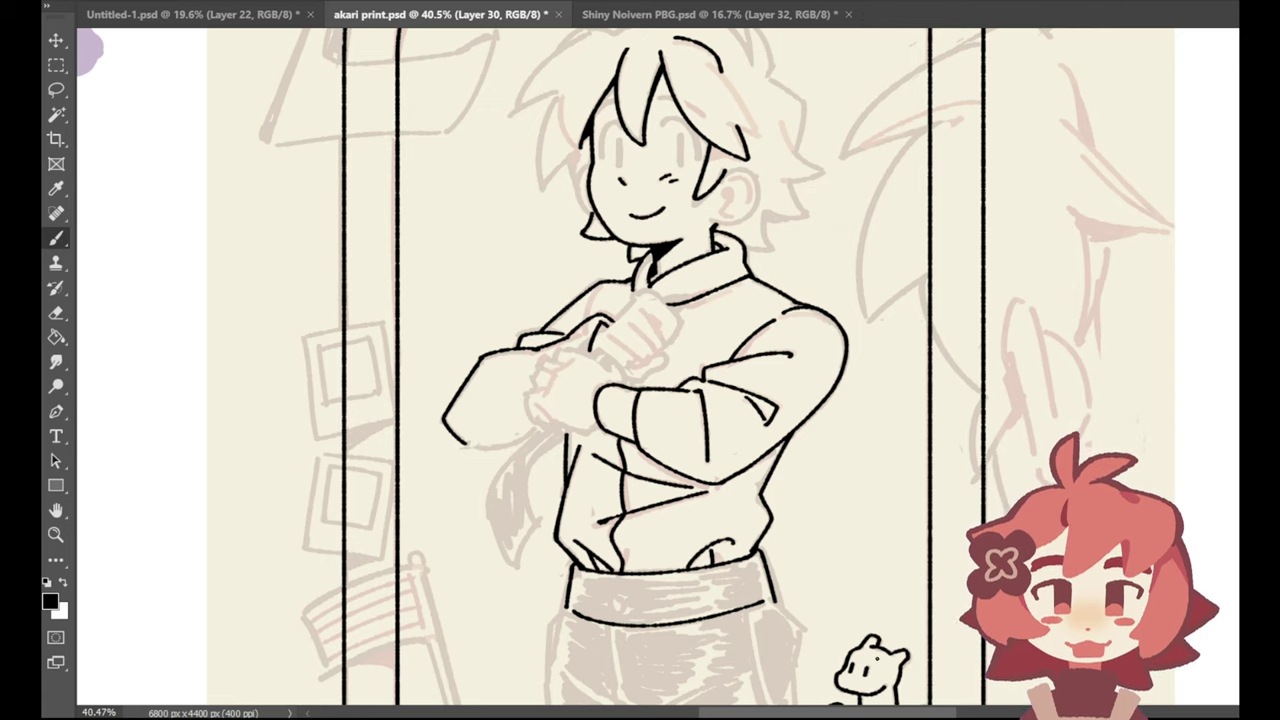
Step: Add a new layer and doodle a rounded-petal flower in the blank area left of the artwork
scroll(600, 386, "left", 5)
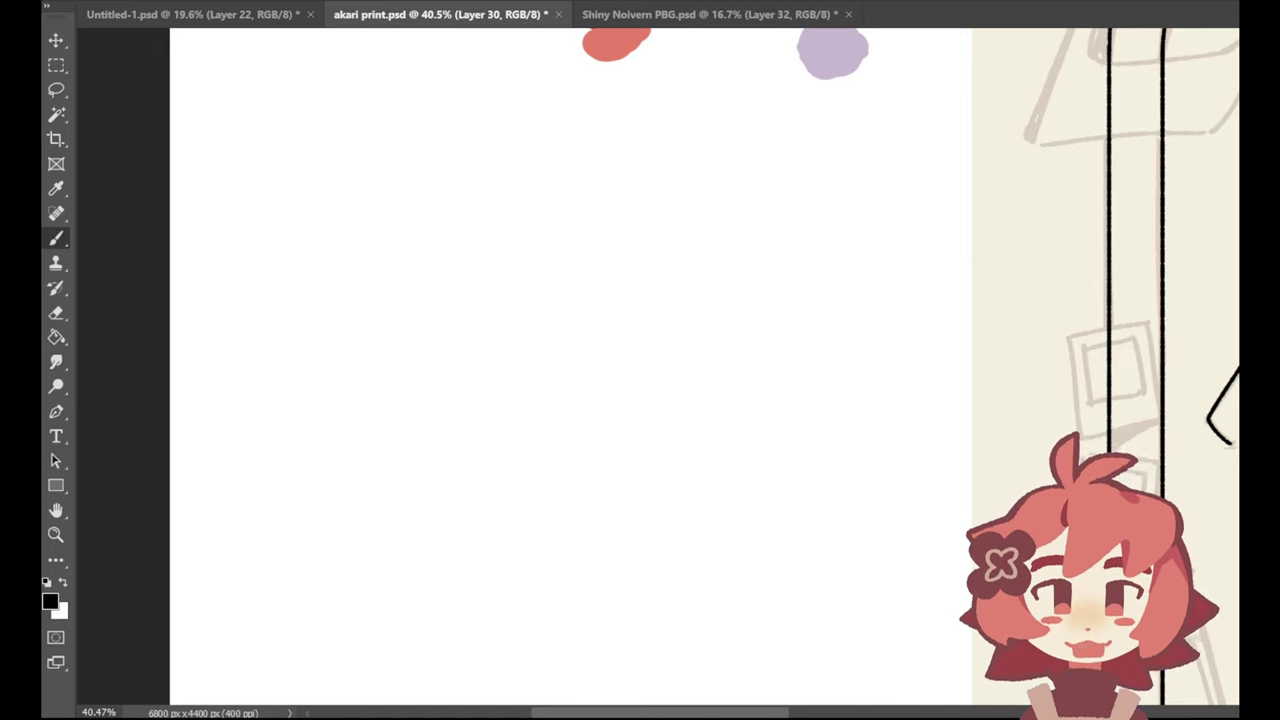
key("alt+bracketleft")
key("ctrl+alt+shift+n")
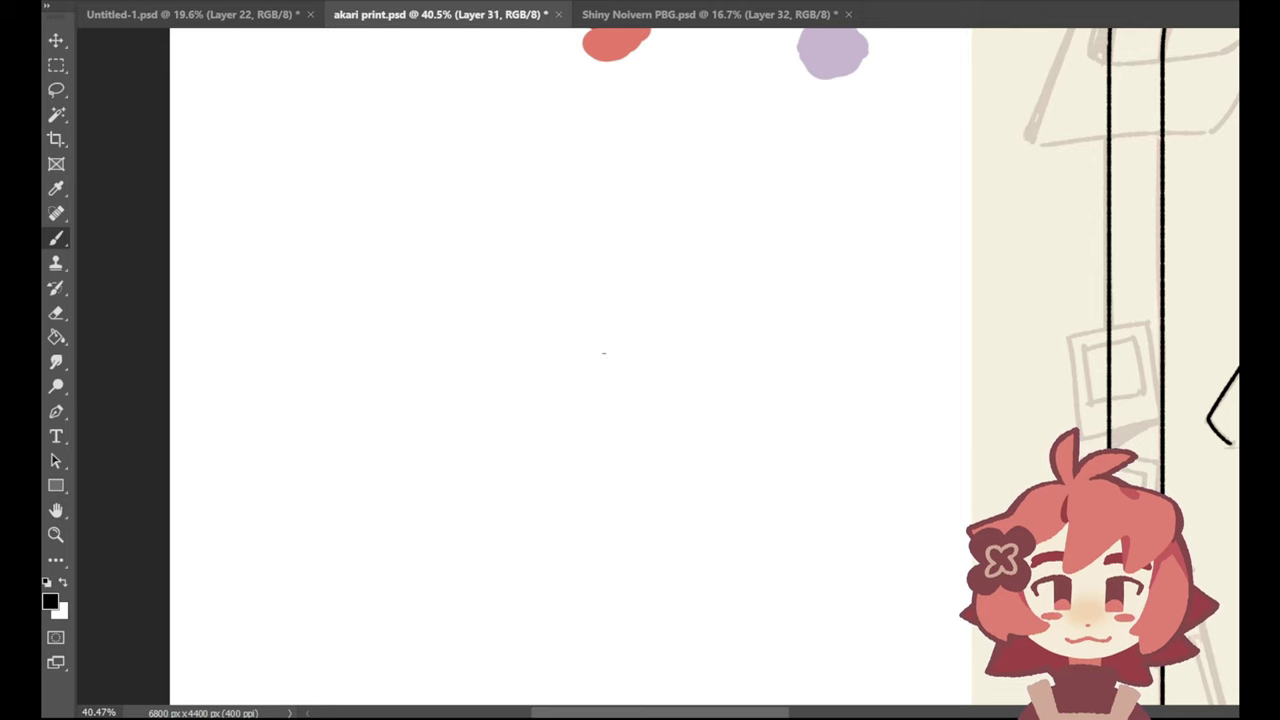
mouse_move(604, 353)
left_mouse_down()
mouse_move(597, 371)
mouse_move(604, 330)
mouse_move(602, 370)
mouse_move(622, 374)
mouse_move(634, 352)
mouse_move(609, 408)
mouse_move(631, 382)
mouse_move(654, 381)
mouse_move(636, 385)
mouse_move(650, 351)
mouse_move(648, 384)
mouse_move(592, 396)
mouse_move(652, 388)
left_mouse_up()
key("ctrl+z")
key("ctrl+z")
key("ctrl+z")
key("ctrl+z")
key("ctrl+z")
Step: Draw a rimmed bowl beneath the doodled flower and delete the whole doodle layer
mouse_move(574, 370)
left_mouse_down()
mouse_move(570, 403)
mouse_move(674, 388)
left_mouse_up()
mouse_move(566, 392)
left_mouse_down()
mouse_move(587, 441)
mouse_move(614, 446)
left_mouse_up()
key("ctrl+z")
left_click_drag(669, 405, 631, 444)
key("ctrl+z")
left_click_drag(668, 404, 674, 430)
key("ctrl+z")
key("ctrl+z")
mouse_move(669, 404)
left_mouse_down()
mouse_move(671, 421)
mouse_move(632, 444)
left_mouse_up()
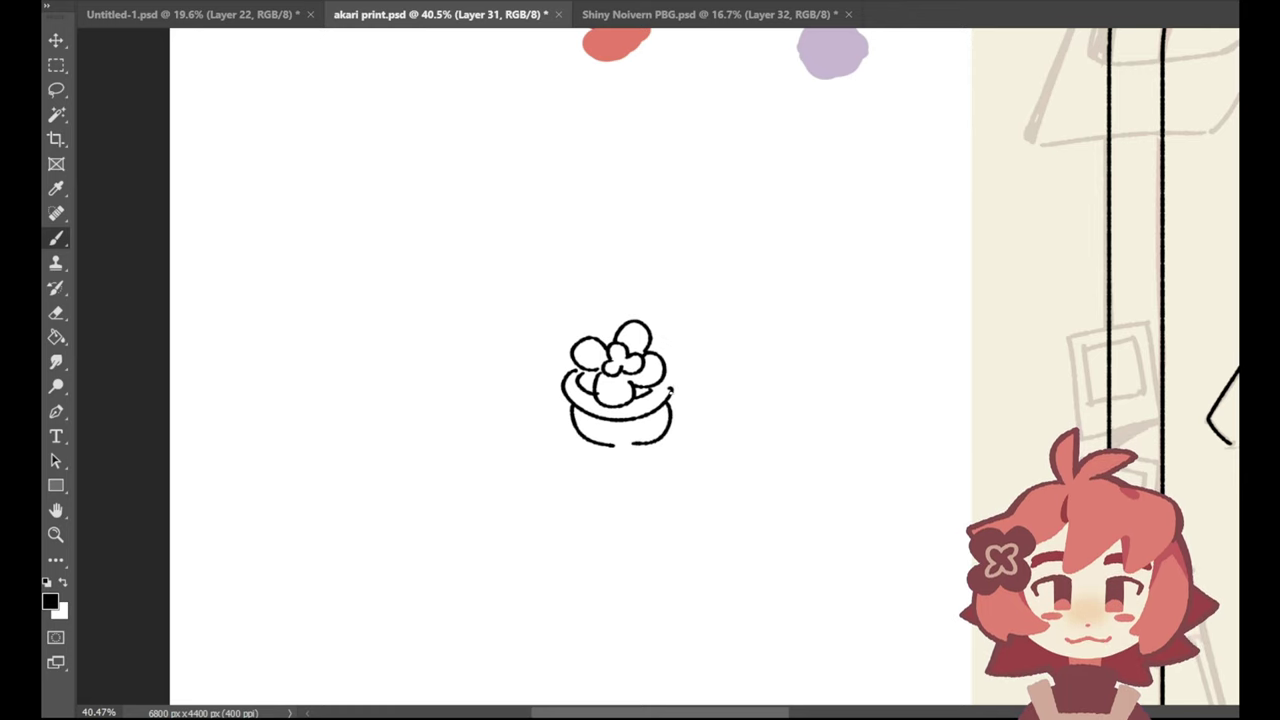
left_click_drag(669, 364, 675, 406)
key("ctrl+z")
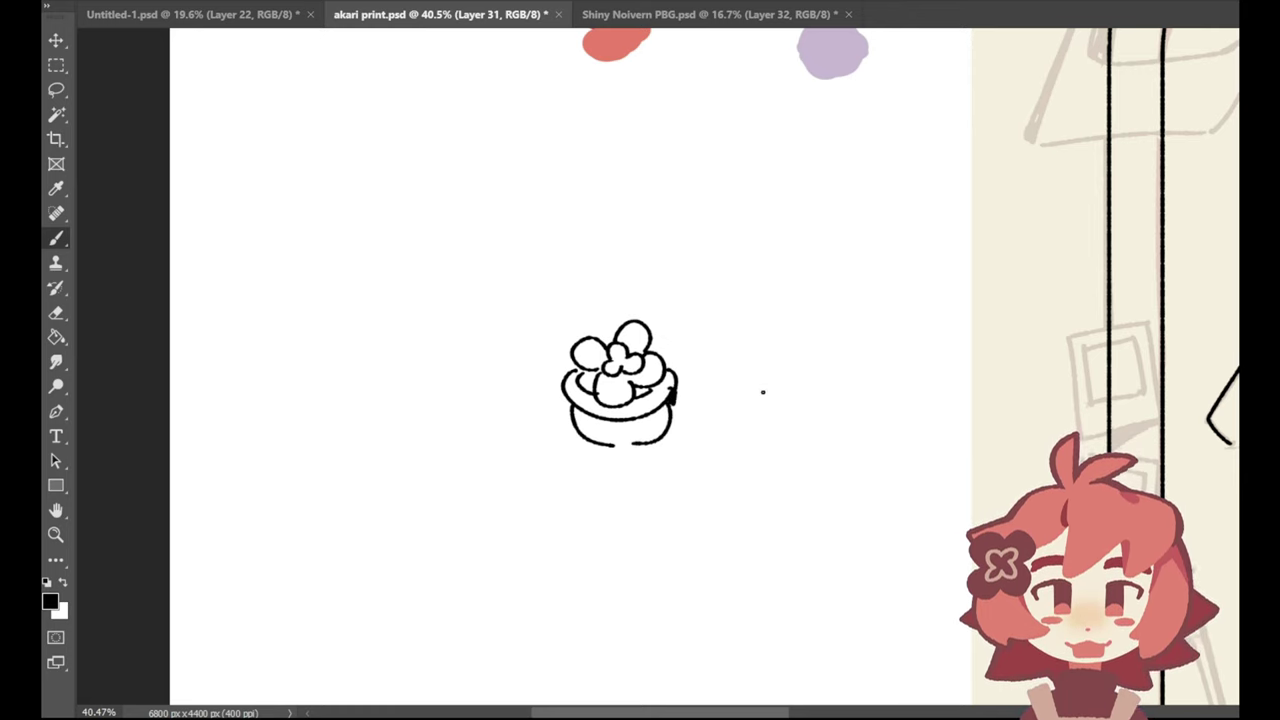
key("Delete")
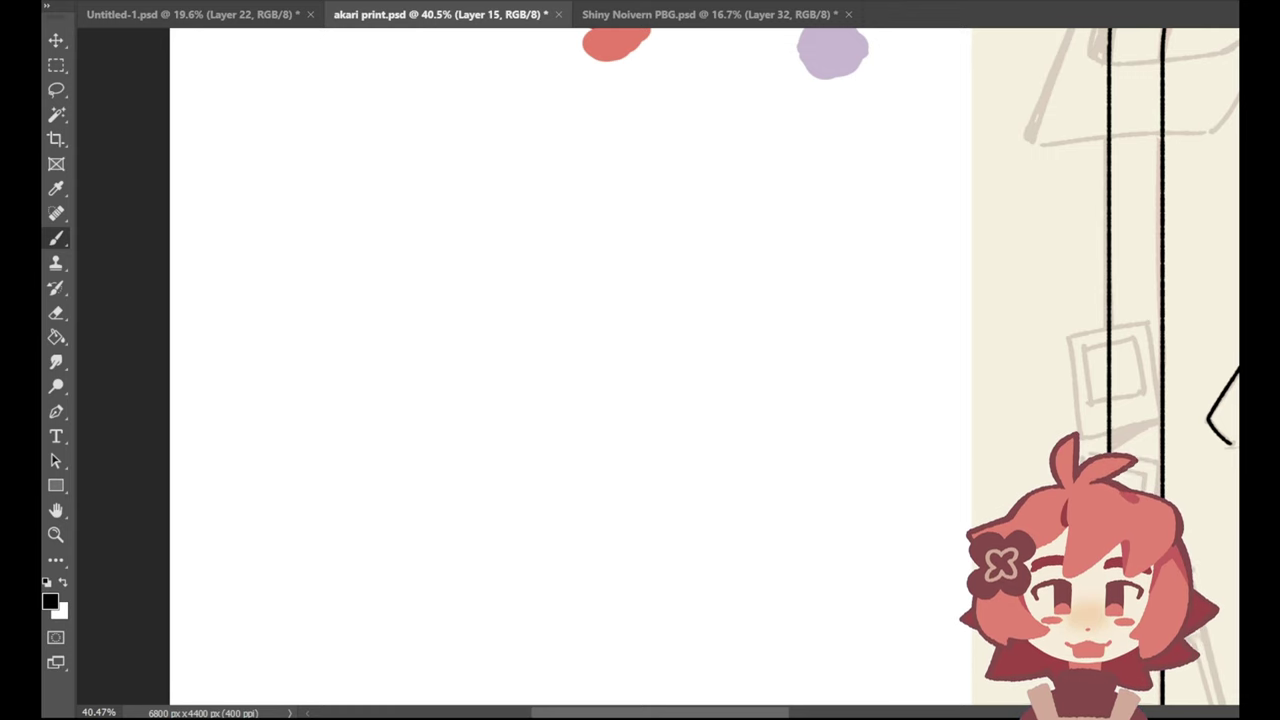
Step: Write the note 12% in the blank margin right of the artwork and undo it
key("ctrl+0")
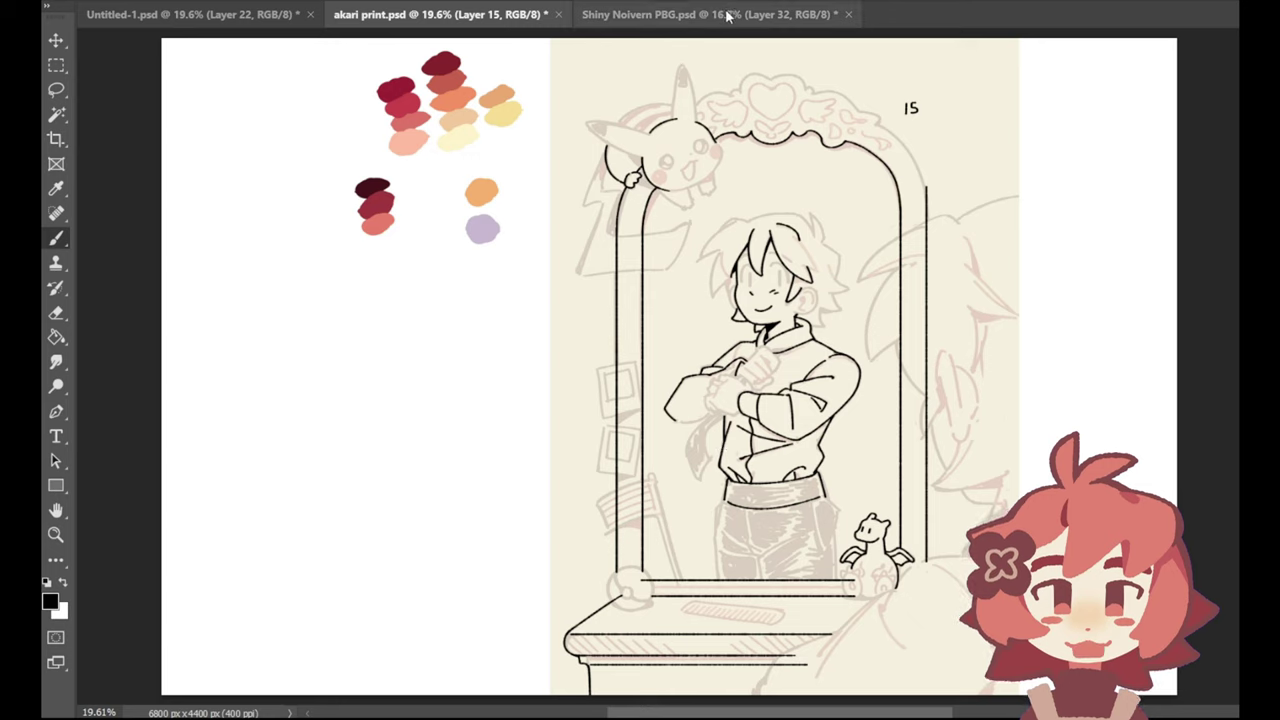
left_click_drag(1070, 127, 1067, 146)
left_click_drag(1075, 131, 1089, 138)
left_click_drag(1099, 141, 1101, 146)
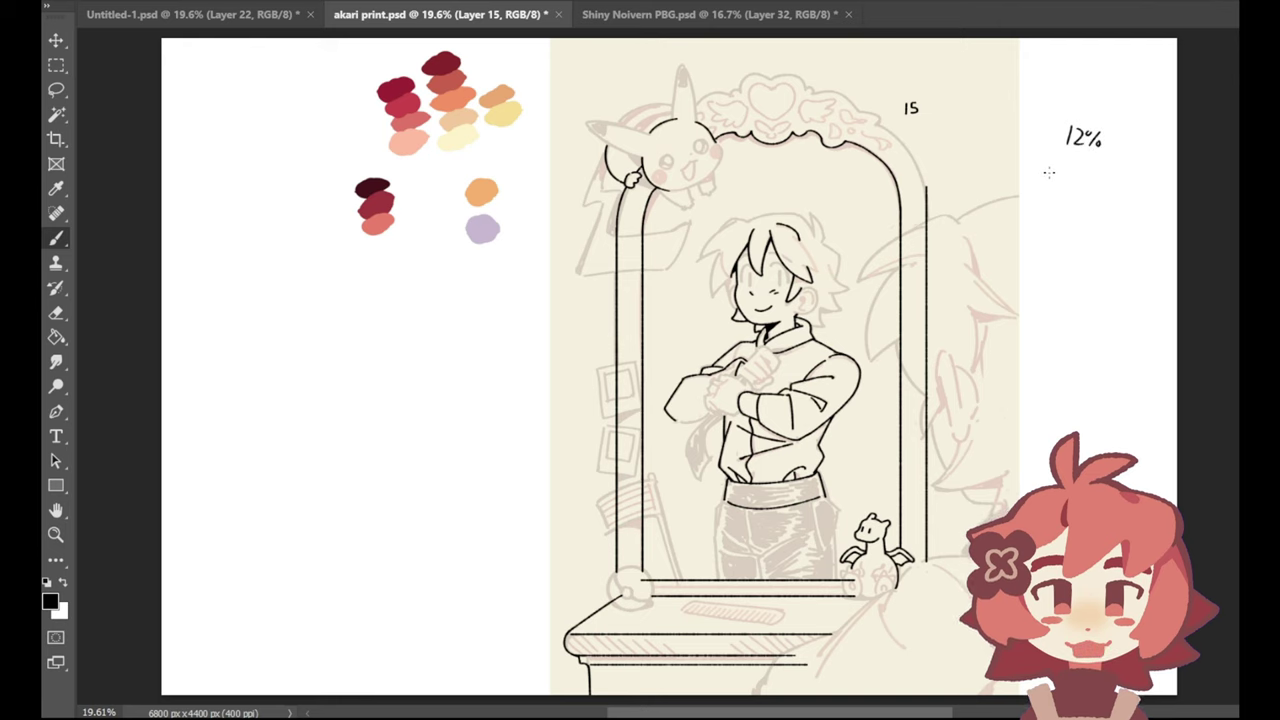
key("ctrl+z")
key("ctrl+z")
key("ctrl+z")
key("ctrl+z")
key("ctrl+z")
Step: Try several curved ink strokes for Pikachu's lower jaw, from the chin up to the right cheek, and undo them
left_click(57, 534)
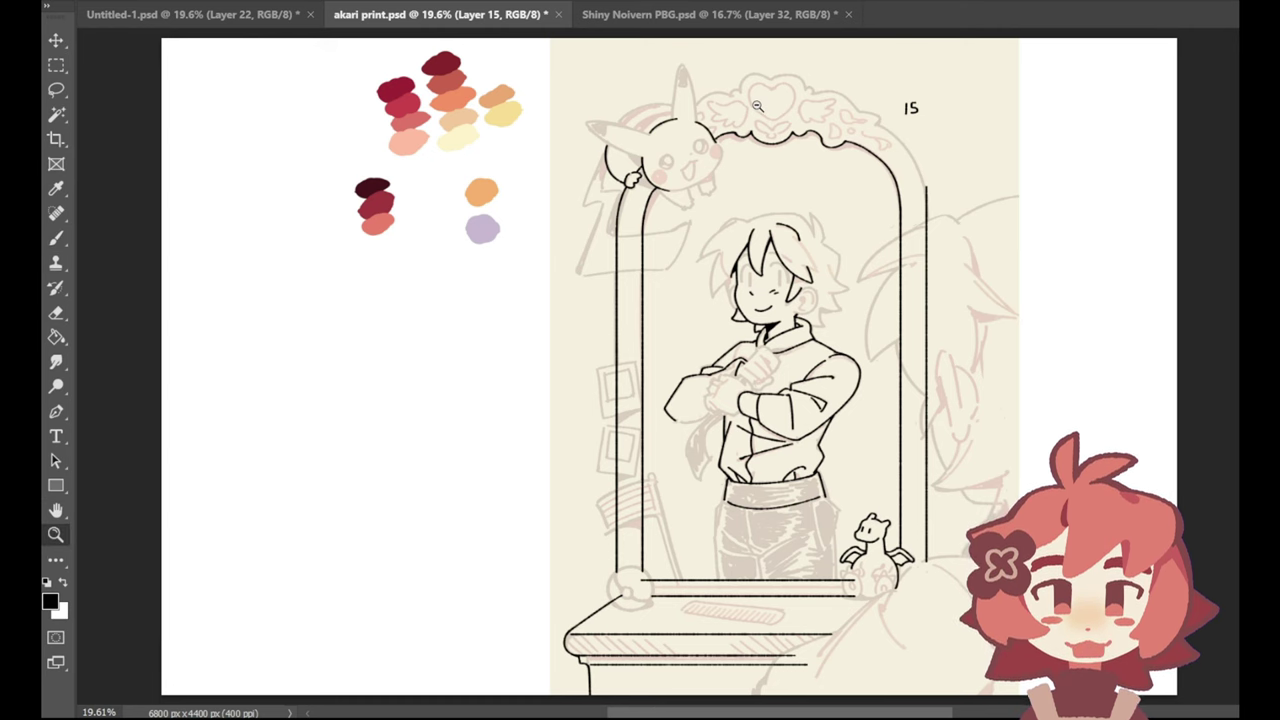
left_click_drag(752, 108, 795, 103)
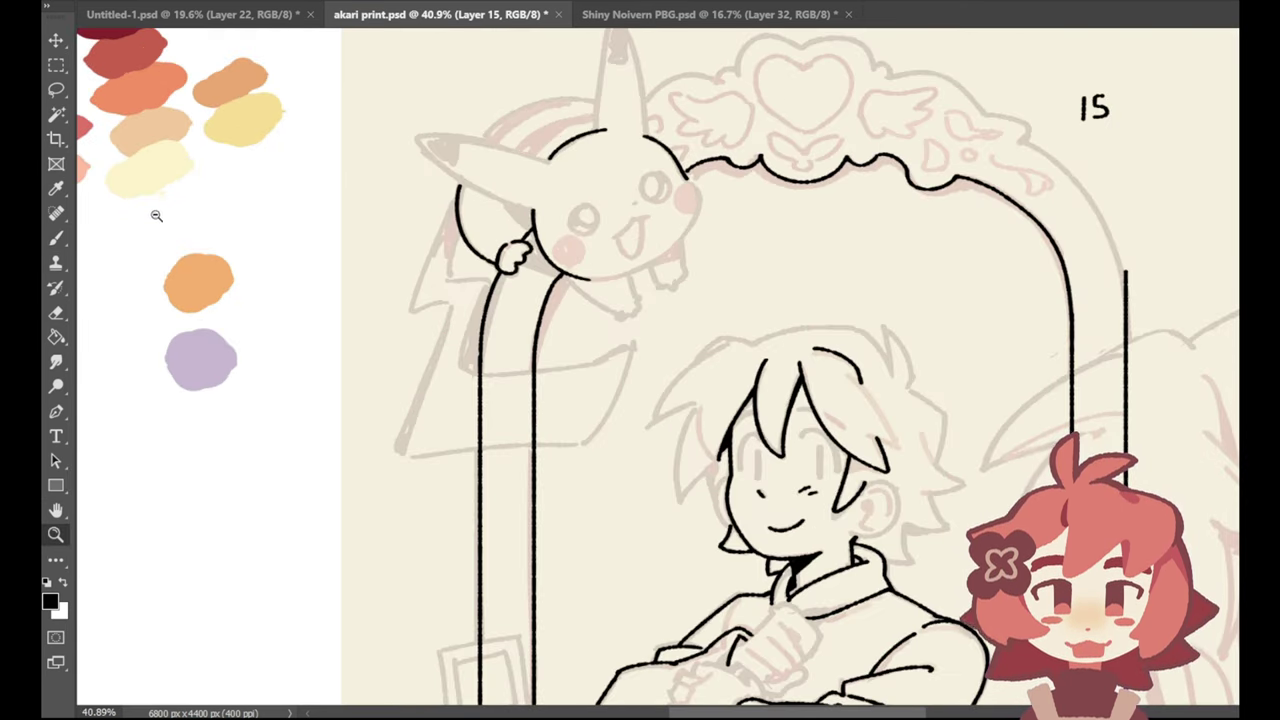
left_click(56, 237)
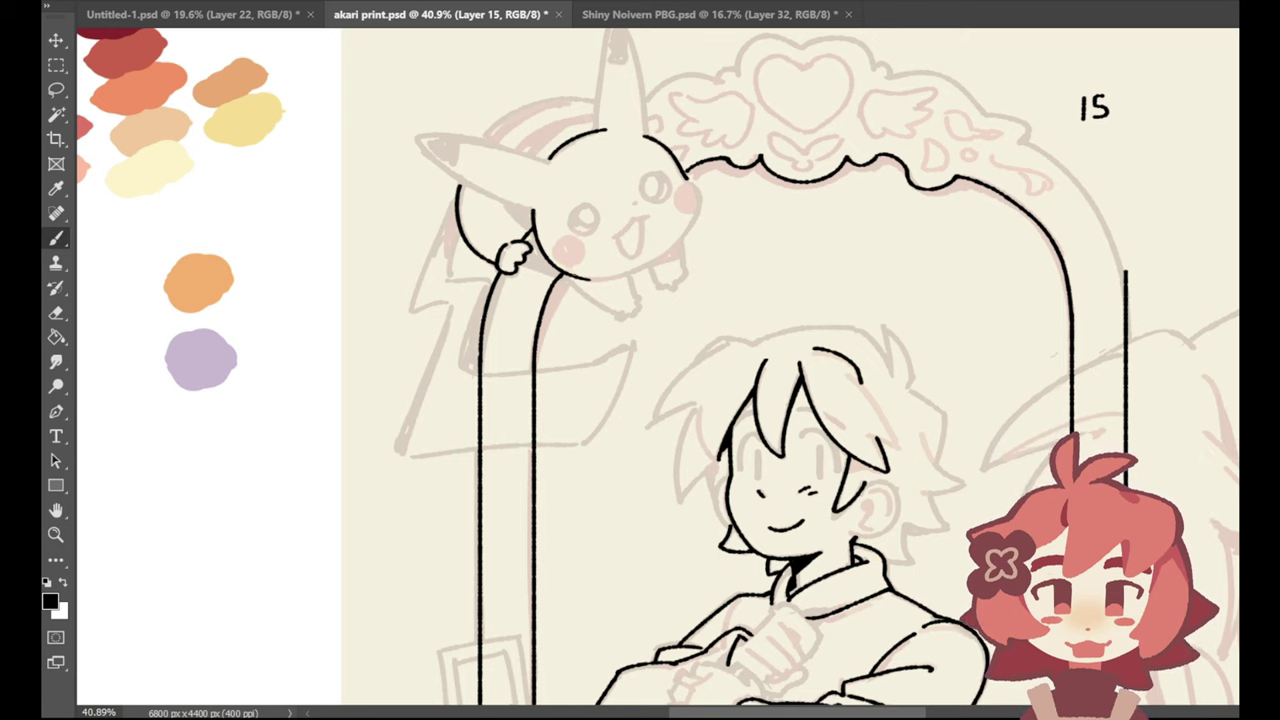
mouse_move(566, 275)
left_mouse_down()
mouse_move(686, 236)
mouse_move(674, 255)
mouse_move(693, 237)
mouse_move(579, 277)
mouse_move(692, 226)
mouse_move(672, 247)
mouse_move(698, 220)
left_mouse_up()
key("ctrl+z")
key("ctrl+z")
key("ctrl+z")
key("ctrl+z")
key("ctrl+z")
key("ctrl+z")
mouse_move(562, 273)
left_mouse_down()
mouse_move(664, 259)
mouse_move(687, 234)
left_mouse_up()
key("ctrl+z")
key("ctrl+z")
left_click_drag(566, 274, 696, 225)
key("ctrl+z")
left_click_drag(564, 274, 692, 232)
key("ctrl+z")
mouse_move(570, 275)
left_mouse_down()
mouse_move(687, 236)
mouse_move(661, 267)
mouse_move(695, 236)
left_mouse_up()
key("ctrl+z")
key("ctrl+z")
Step: Try inking the right side of Pikachu's face from the cheek down towards the chin, and undo it
mouse_move(688, 178)
left_mouse_down()
mouse_move(655, 256)
mouse_move(701, 207)
mouse_move(658, 255)
left_mouse_up()
key("ctrl+z")
key("ctrl+z")
key("ctrl+z")
key("ctrl+z")
key("ctrl+z")
Step: Ink Pikachu's open smiling mouth with its tongue line and the small nose dot, following the sketch
mouse_move(616, 235)
left_mouse_down()
mouse_move(650, 216)
mouse_move(639, 249)
mouse_move(646, 218)
mouse_move(623, 247)
left_mouse_up()
key("ctrl+z")
key("ctrl+z")
key("ctrl+z")
key("ctrl+z")
key("ctrl+z")
key("ctrl+z")
key("ctrl+z")
key("ctrl+z")
left_click_drag(616, 237, 625, 249)
key("ctrl+z")
left_click_drag(635, 204, 642, 202)
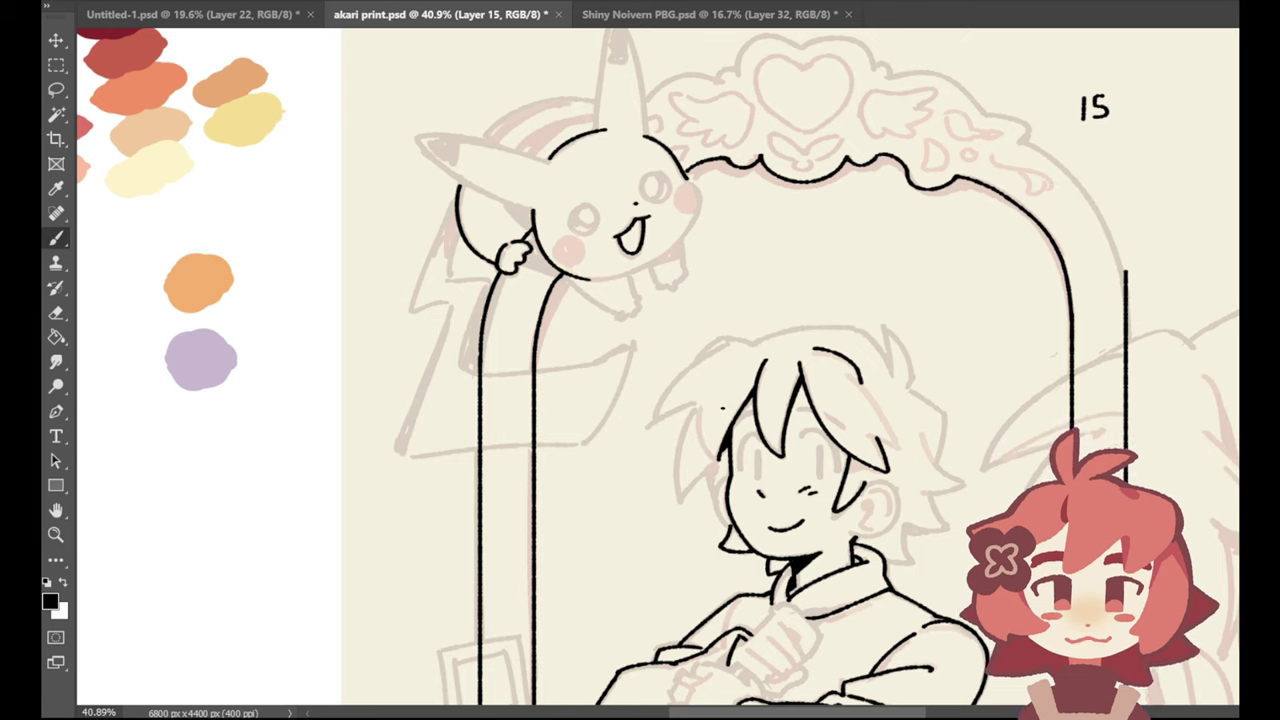
Step: Ink the two-leaf ornament beneath the heart at the crest of the mirror frame
left_click_drag(684, 173, 690, 168)
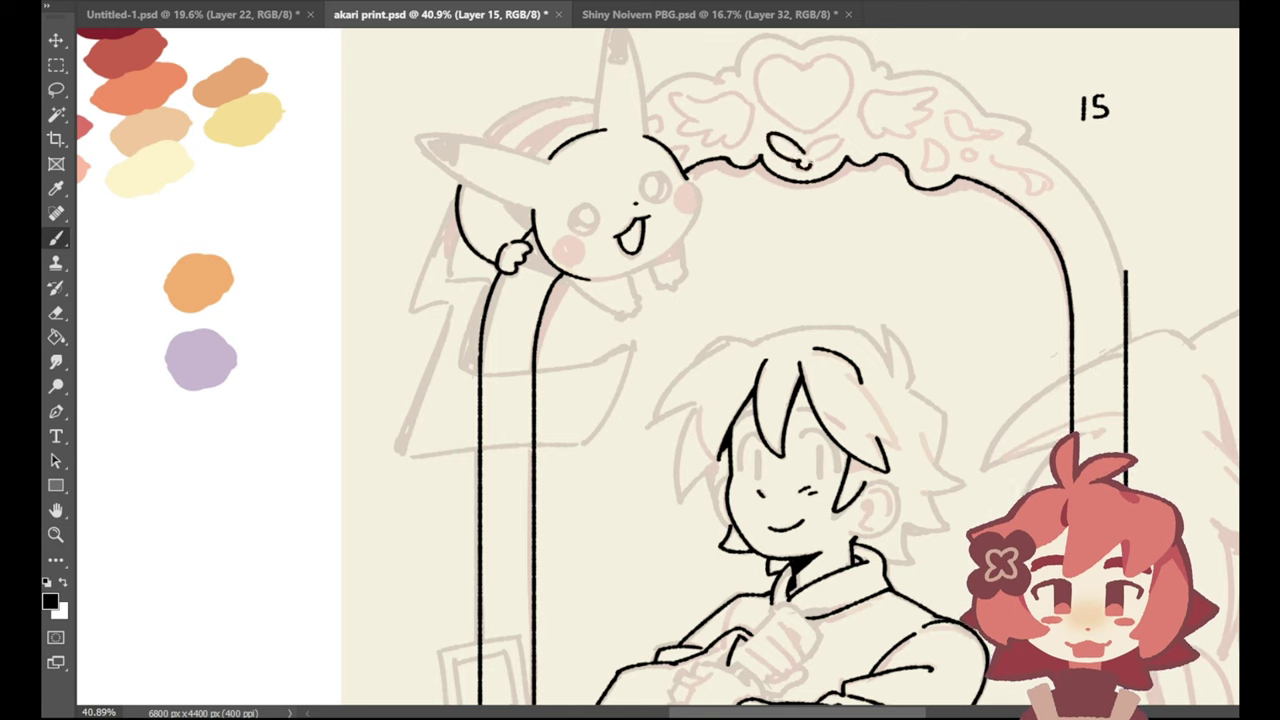
left_click_drag(803, 158, 845, 138)
key("ctrl+z")
key("ctrl+z")
key("ctrl+z")
key("ctrl+z")
key("ctrl+z")
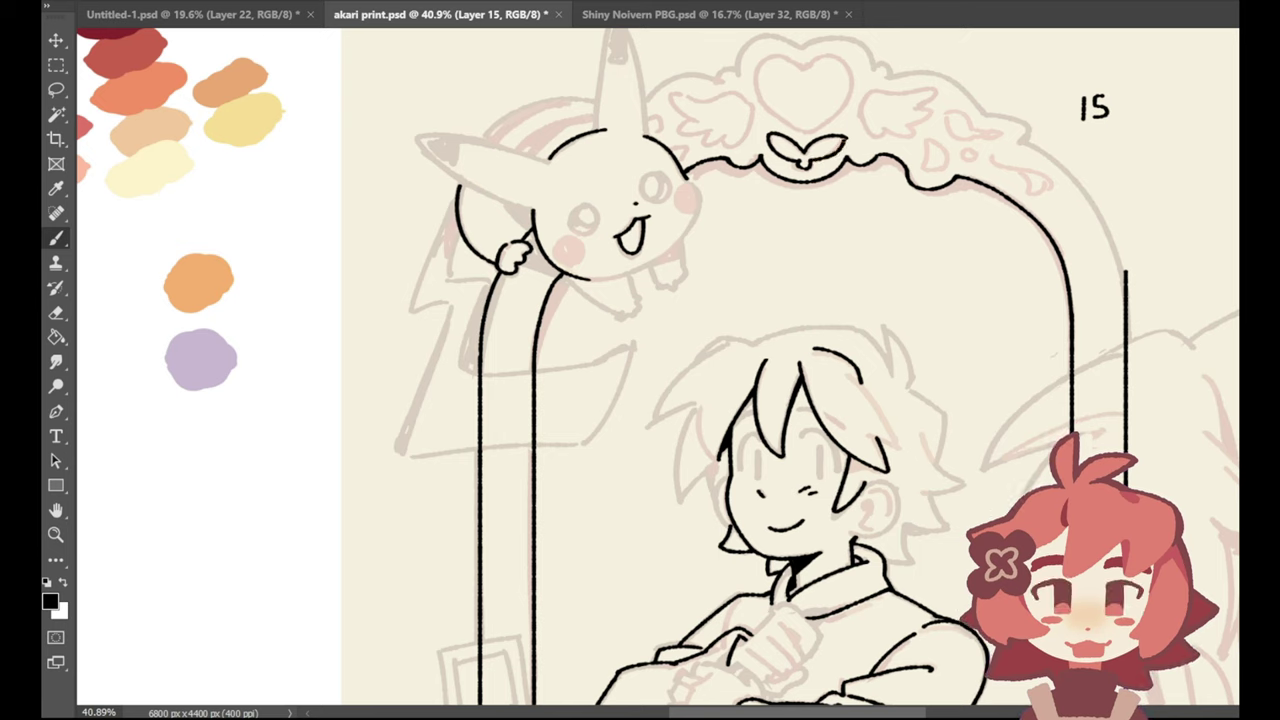
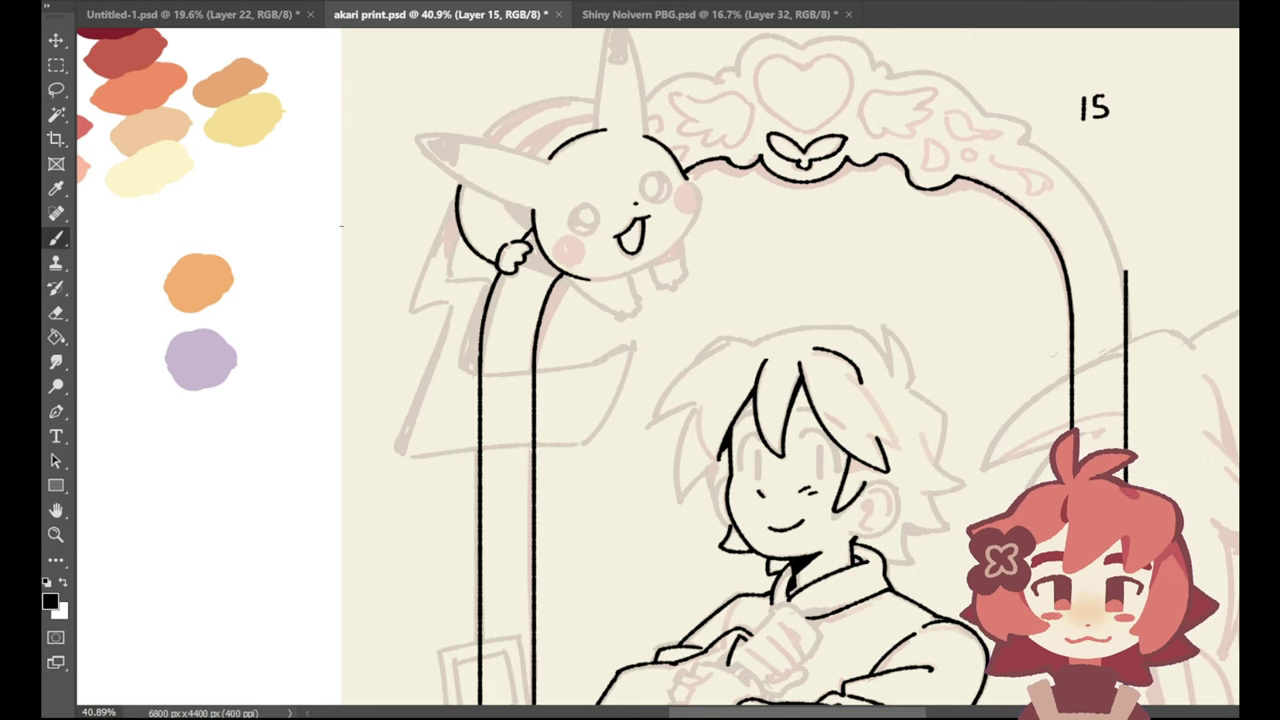
Step: Ink the rounded base and lower feathers of the wing ornament to the right of the heart with black Brush strokes
key("e")
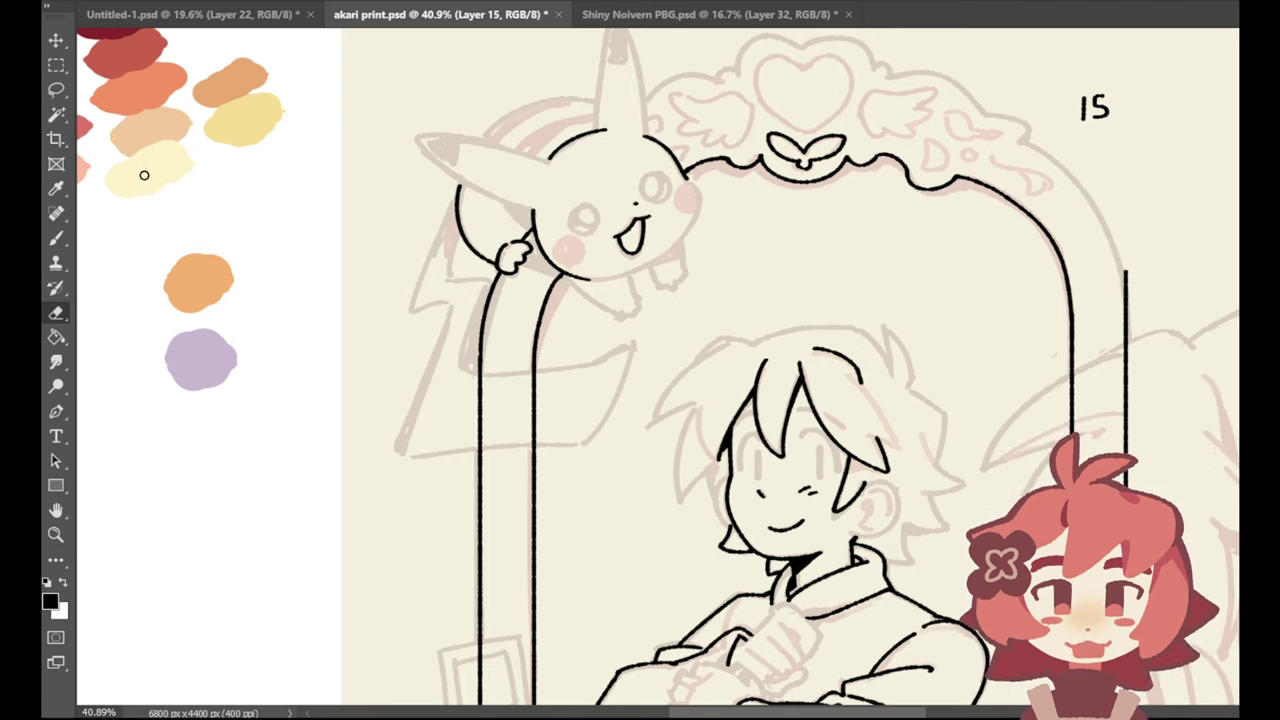
left_click(56, 238)
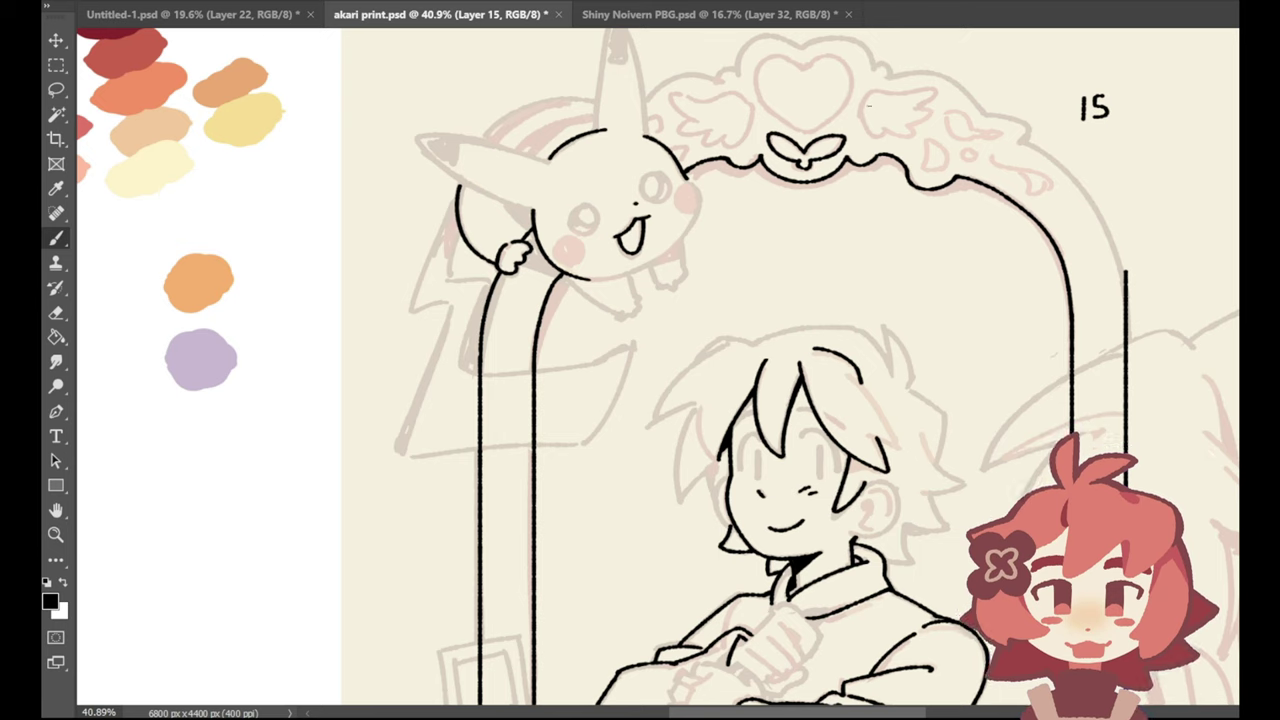
key("ctrl+z")
mouse_move(882, 95)
left_mouse_down()
mouse_move(877, 135)
mouse_move(916, 128)
left_mouse_up()
key("ctrl+z")
key("ctrl+z")
key("ctrl+z")
key("ctrl+z")
key("ctrl+z")
key("ctrl+z")
key("ctrl+z")
key("ctrl+z")
key("ctrl+z")
key("ctrl+z")
left_click_drag(885, 136, 929, 113)
key("ctrl+z")
key("ctrl+z")
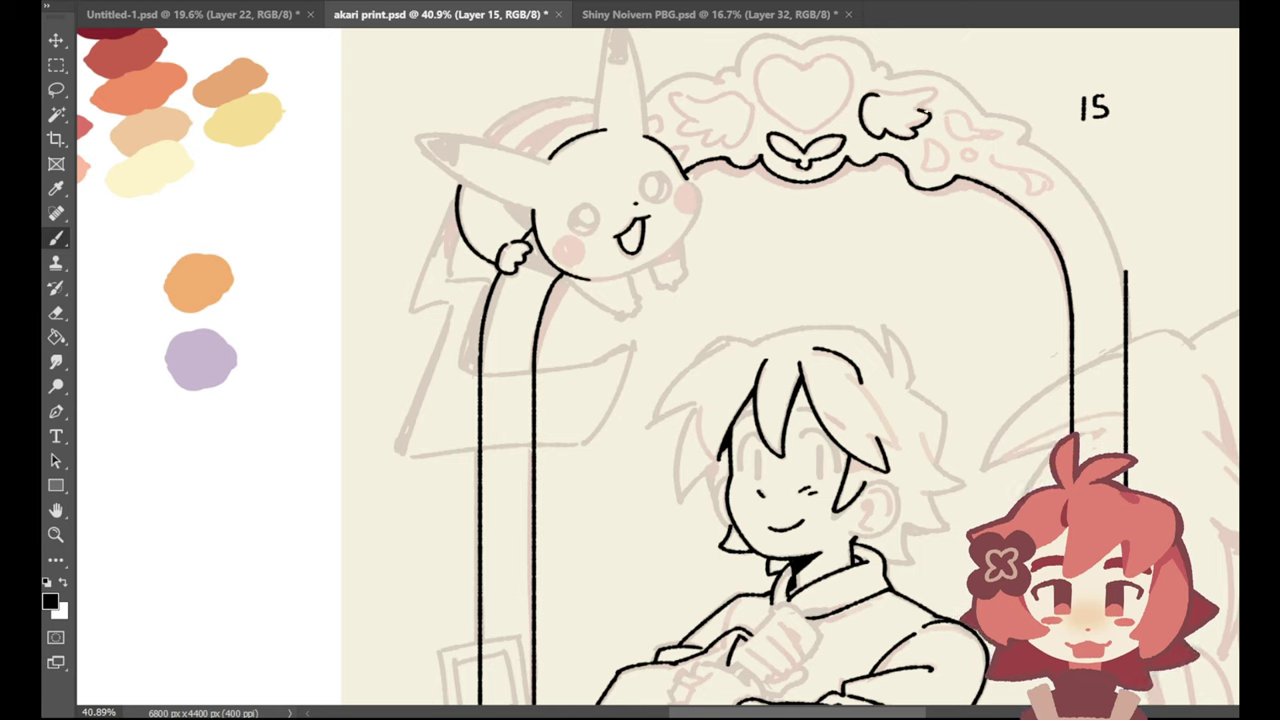
Step: Ink the upper edge and outer feathers of the right wing ornament and clean up its tip with the Eraser
key("ctrl+z")
key("ctrl+z")
mouse_move(918, 123)
left_mouse_down()
mouse_move(936, 111)
mouse_move(936, 89)
mouse_move(910, 94)
mouse_move(936, 88)
mouse_move(921, 109)
mouse_move(940, 88)
left_mouse_up()
key("ctrl+z")
key("ctrl+z")
key("ctrl+z")
key("ctrl+z")
key("ctrl+z")
key("ctrl+z")
key("ctrl+z")
key("ctrl+z")
key("ctrl+z")
key("ctrl+z")
key("ctrl+z")
left_click_drag(939, 96, 927, 105)
left_click(56, 312)
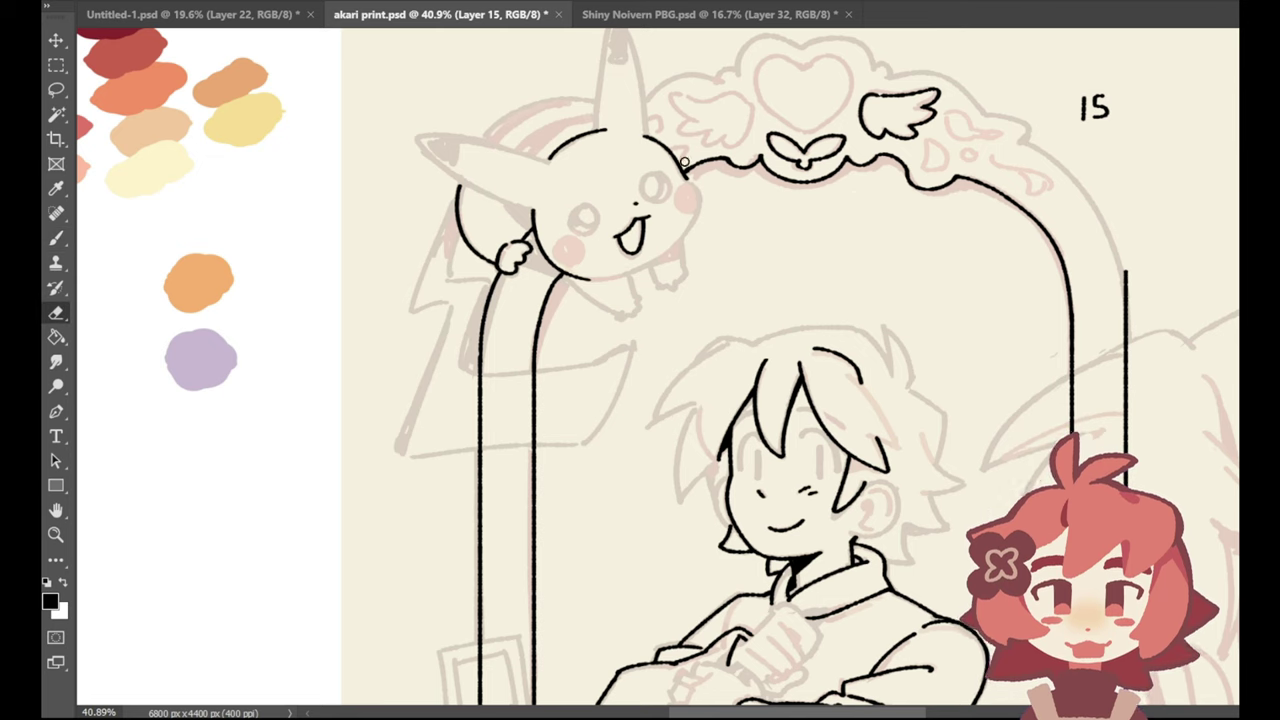
left_click_drag(928, 100, 936, 90)
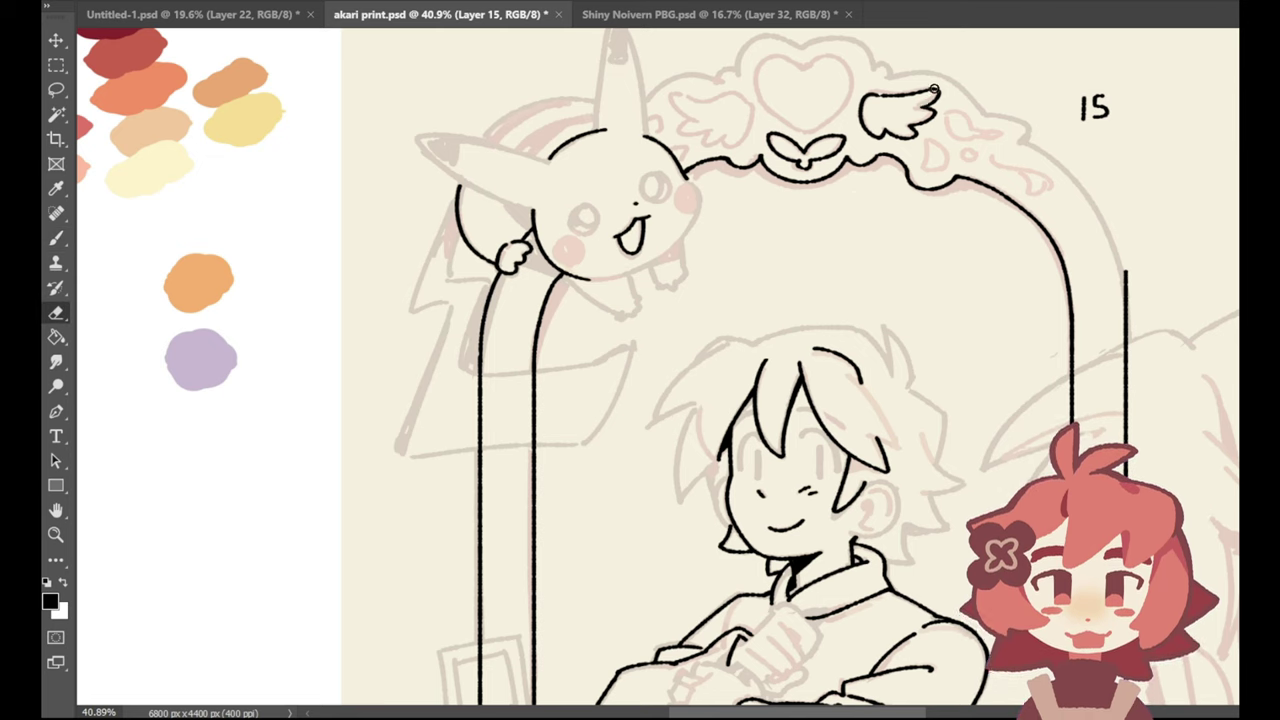
Step: Ink the small heart-shaped cutout below the right wing and the tiny round ornament beside it
left_click(56, 238)
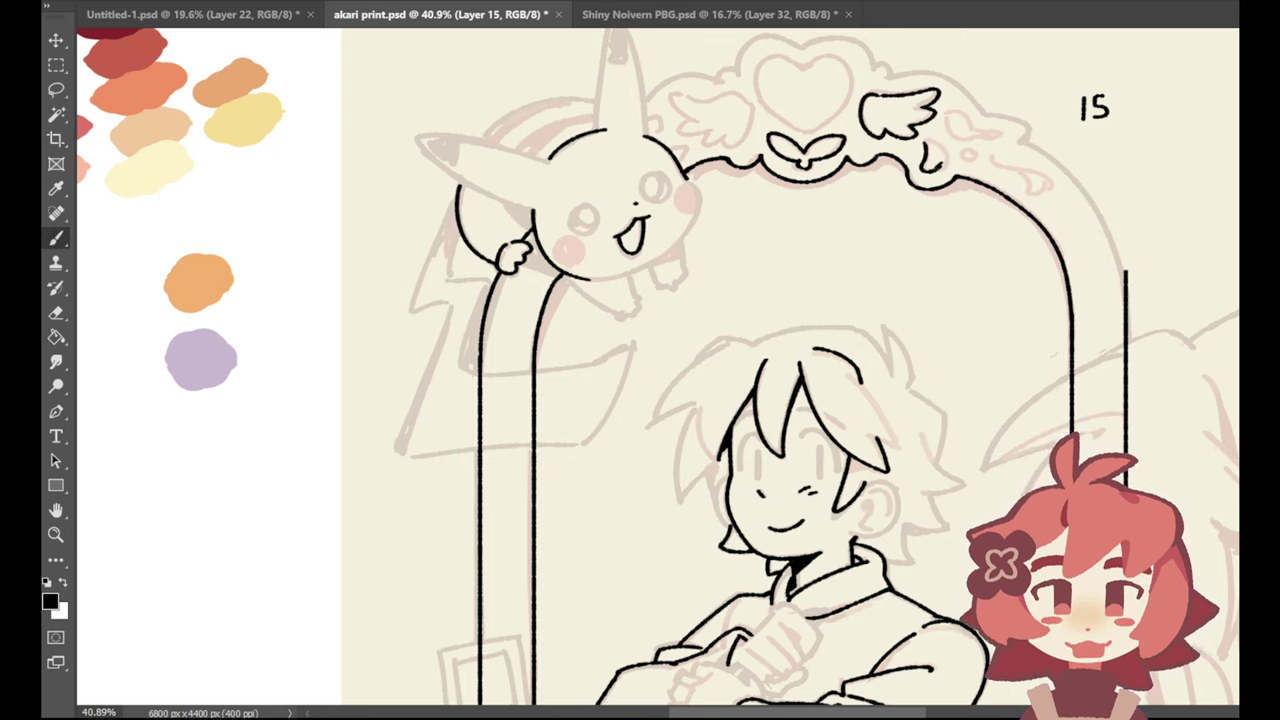
mouse_move(940, 168)
left_mouse_down()
mouse_move(928, 142)
mouse_move(939, 155)
left_mouse_up()
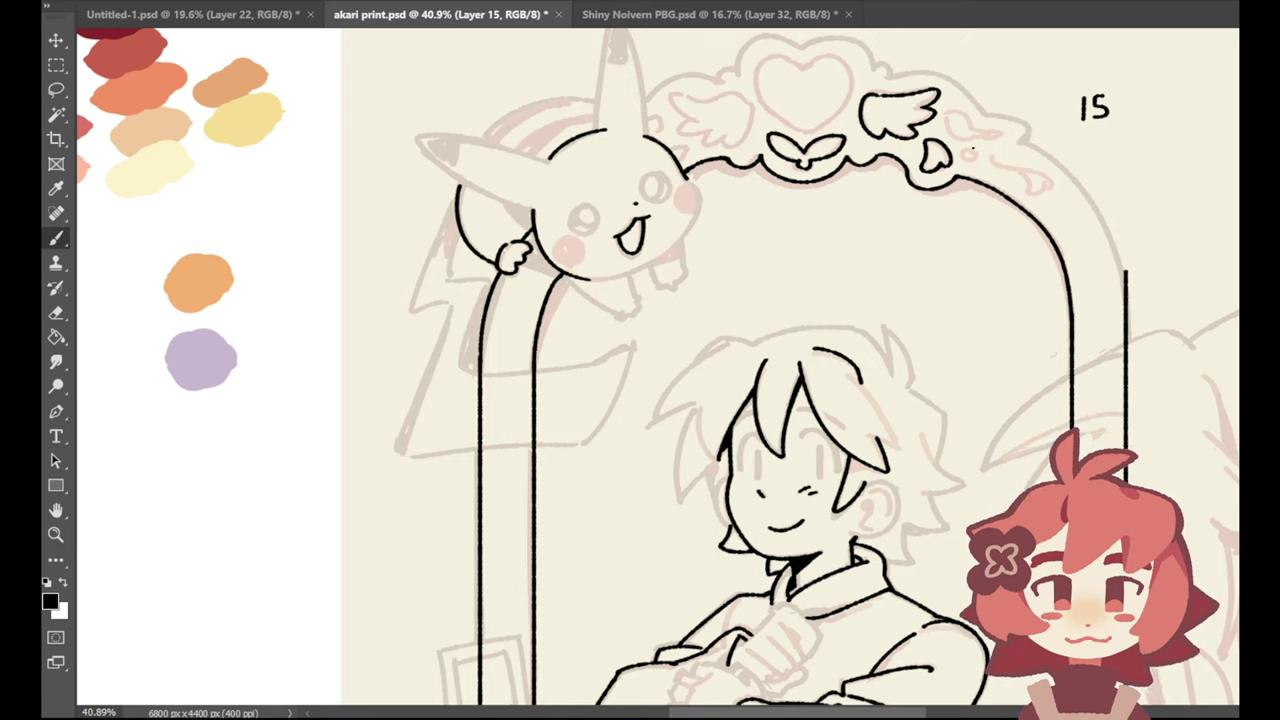
left_click_drag(968, 152, 966, 154)
left_click_drag(972, 151, 970, 157)
Step: Sketch two concentric circles and a trial stroke in the empty space left of the mirror, and undo them
left_click_drag(922, 712, 875, 713)
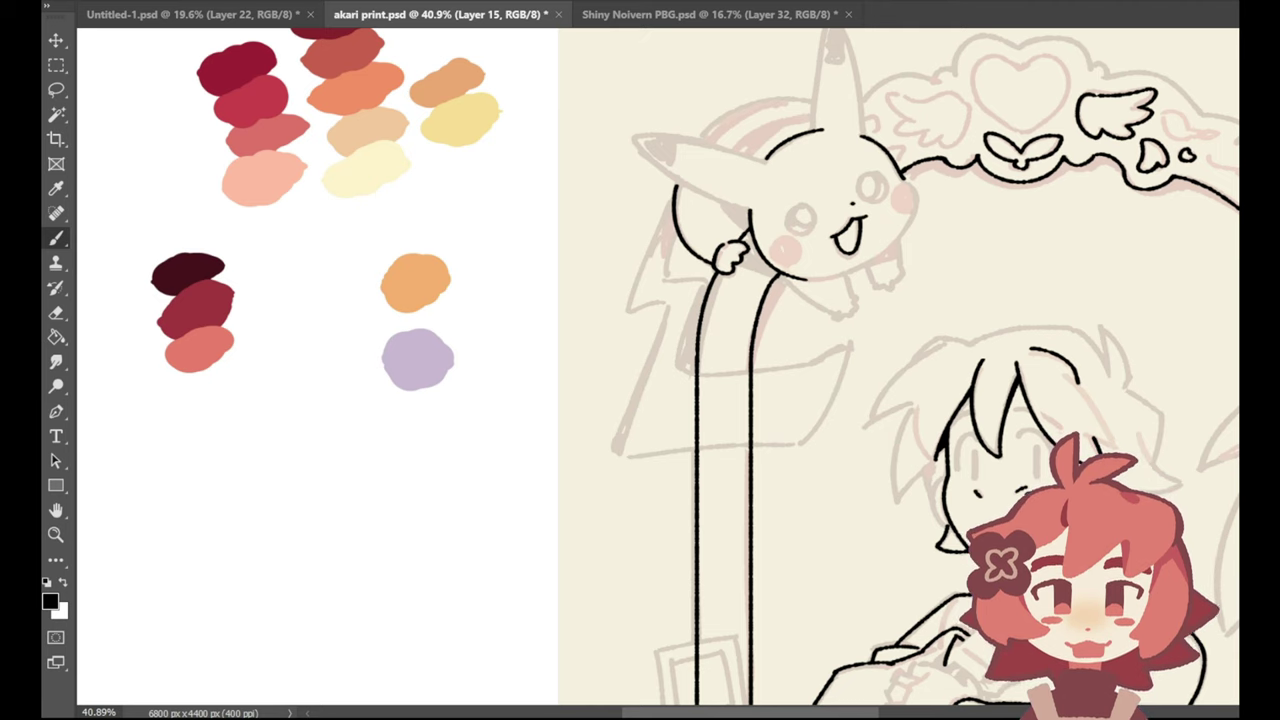
mouse_move(640, 523)
left_mouse_down()
mouse_move(646, 586)
mouse_move(641, 524)
mouse_move(679, 552)
mouse_move(594, 573)
mouse_move(653, 524)
mouse_move(596, 600)
mouse_move(640, 507)
left_mouse_up()
key("ctrl+z")
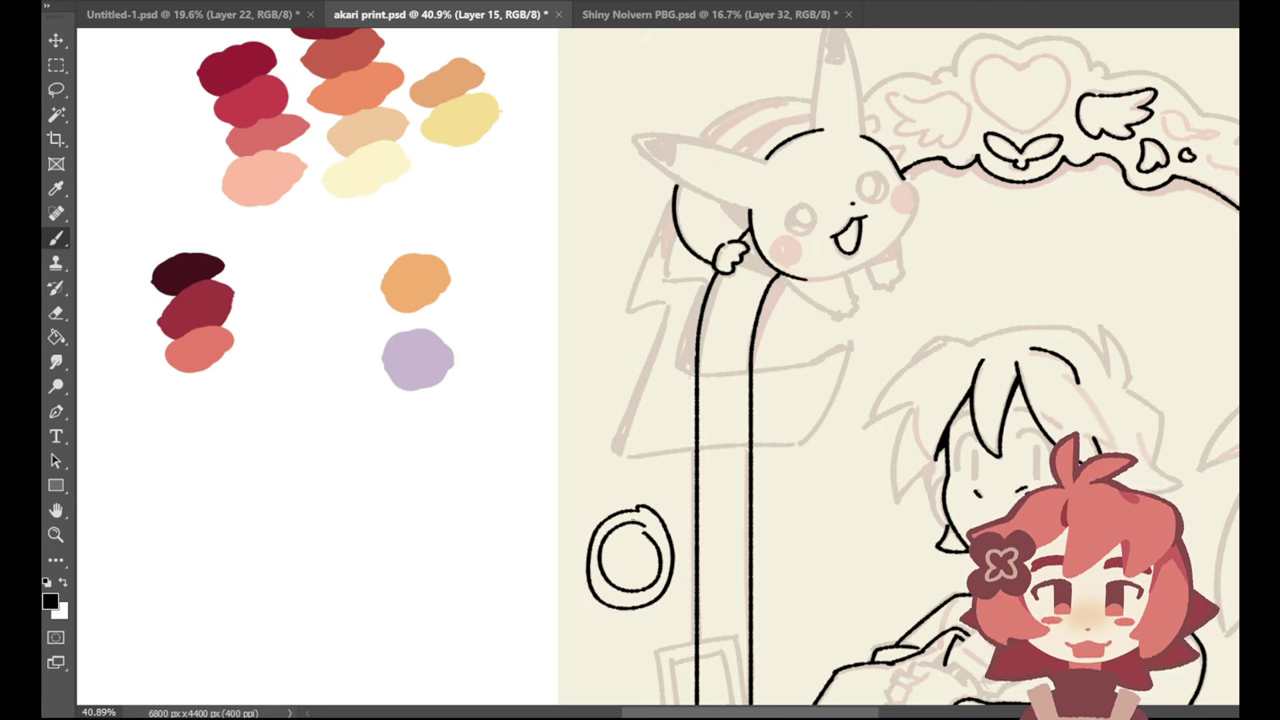
key("ctrl+z")
key("ctrl+z")
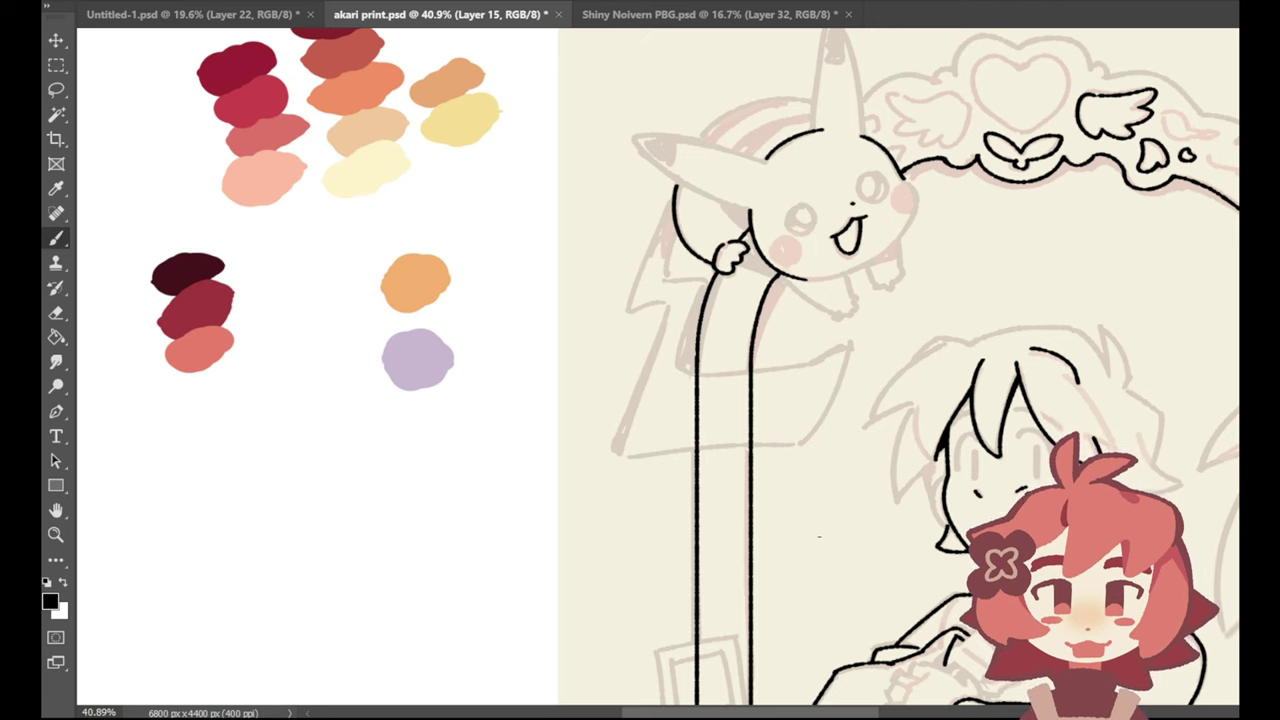
mouse_move(478, 445)
left_mouse_down()
mouse_move(424, 526)
mouse_move(434, 540)
left_mouse_up()
key("ctrl+z")
key("ctrl+z")
Step: Look at the sketch-to-finished comparison in the Untitled-1 document, and return to akari print.psd with its colours shown
key("ctrl+0")
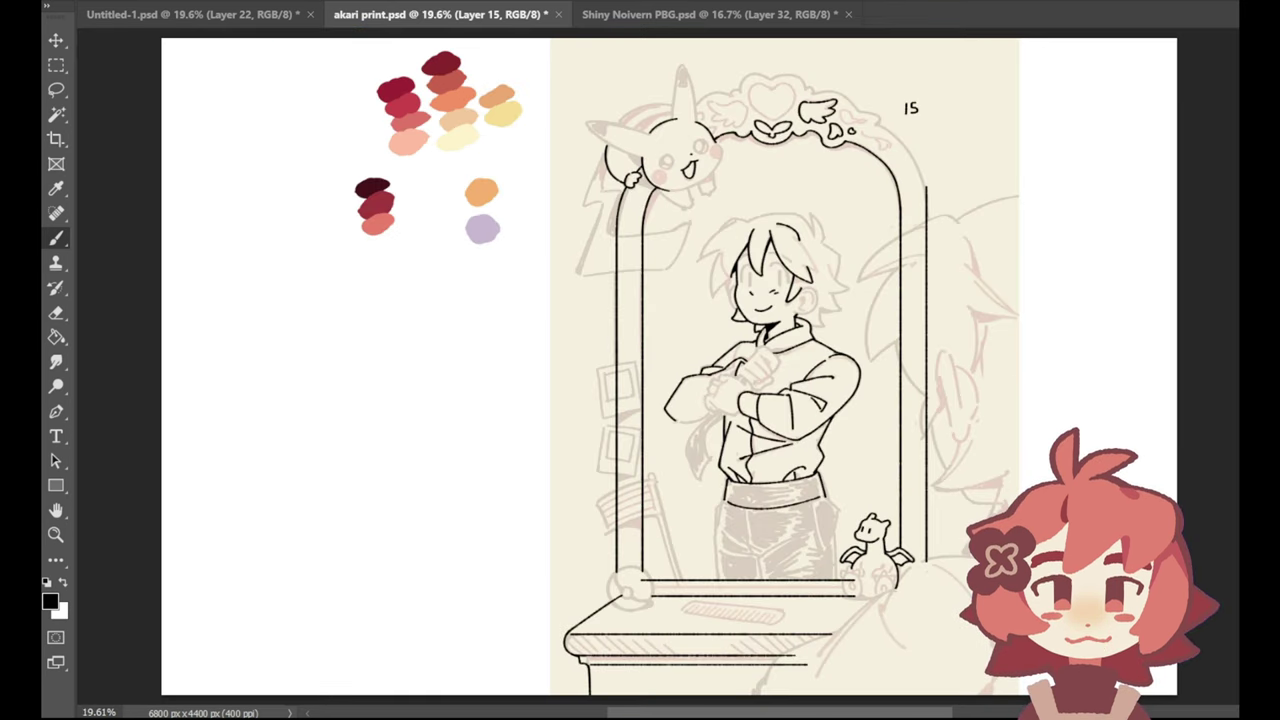
left_click(270, 16)
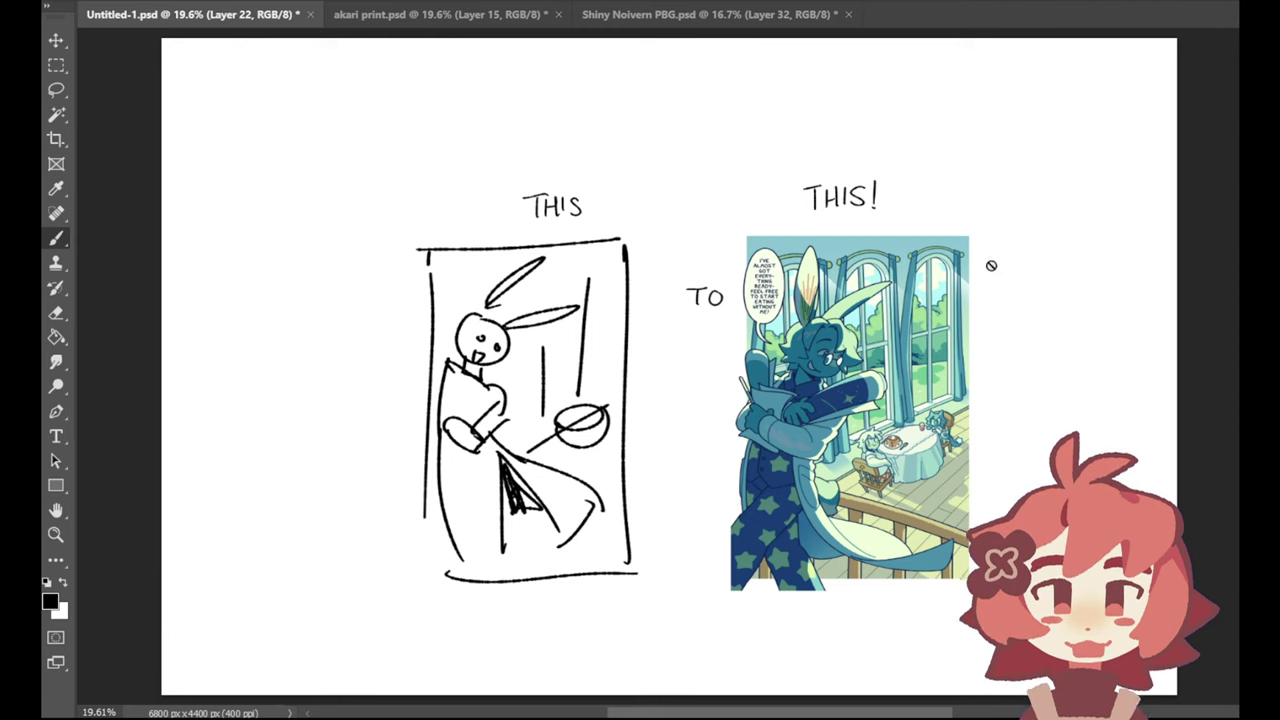
left_click(478, 16)
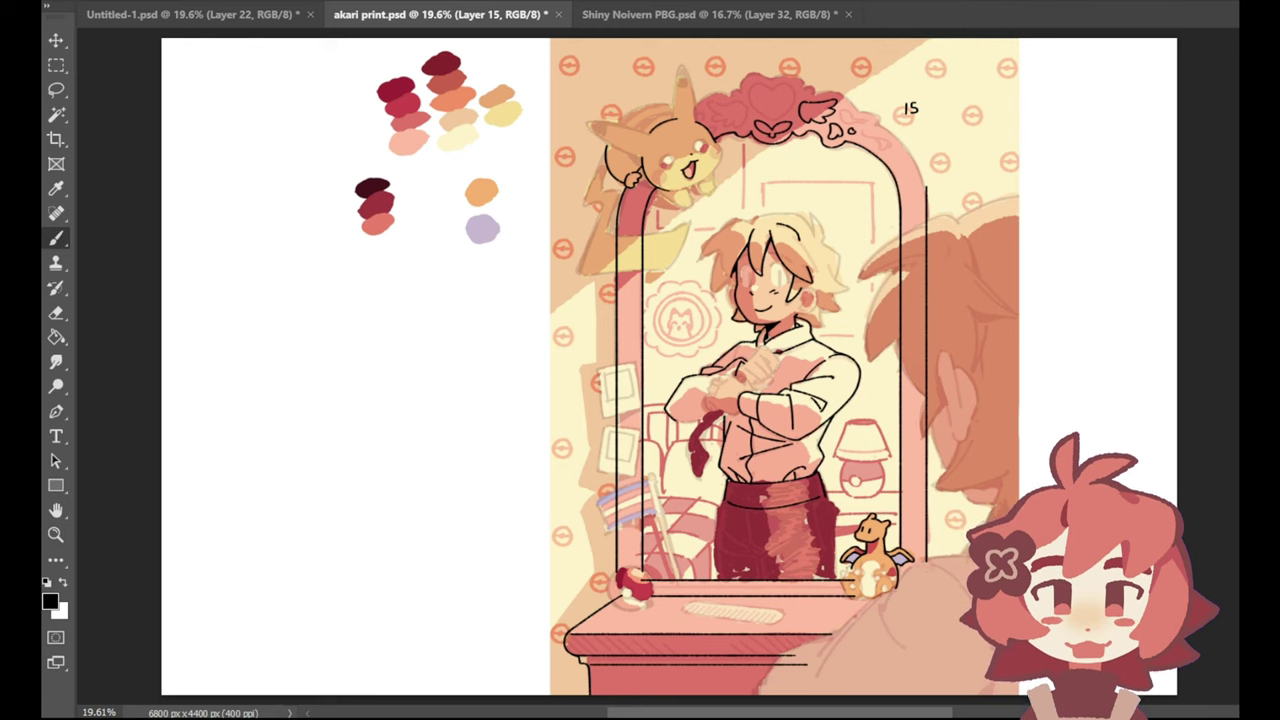
key("ctrl+z")
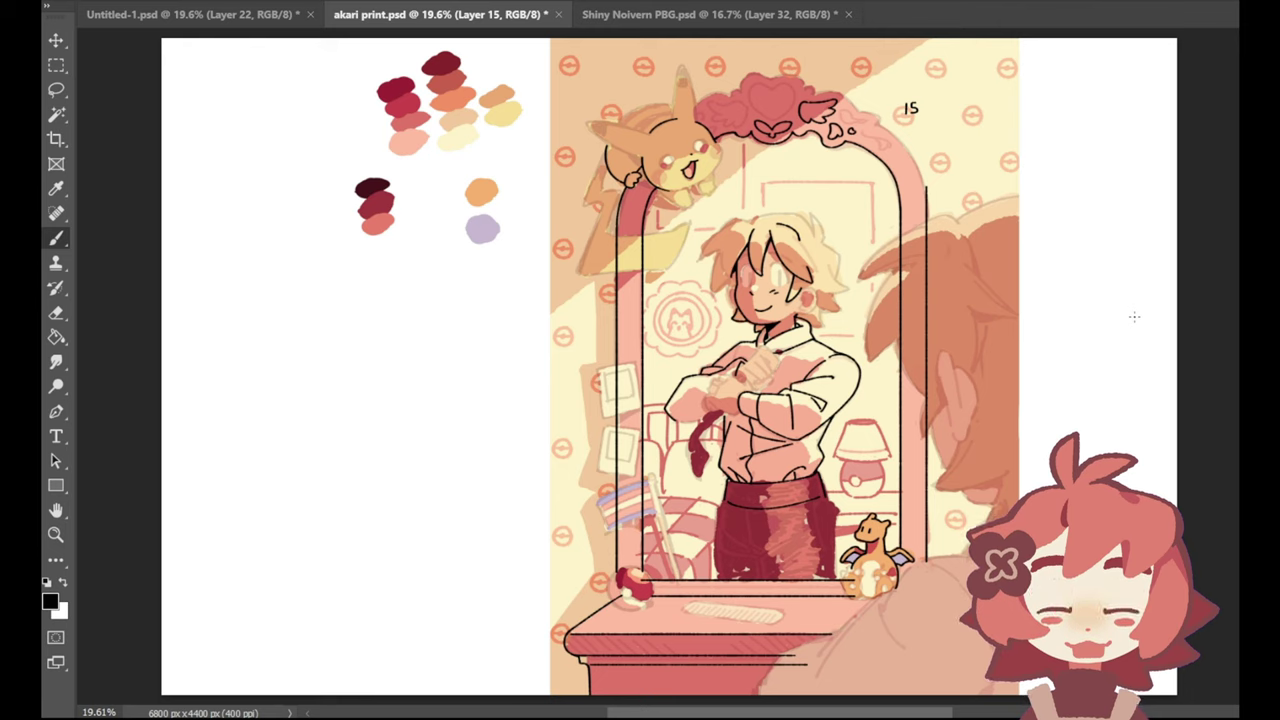
Step: Sample the lavender swatch, and temporarily display the pasted Color Picker screenshot enlarged in the blank area below the swatches
left_click(56, 189)
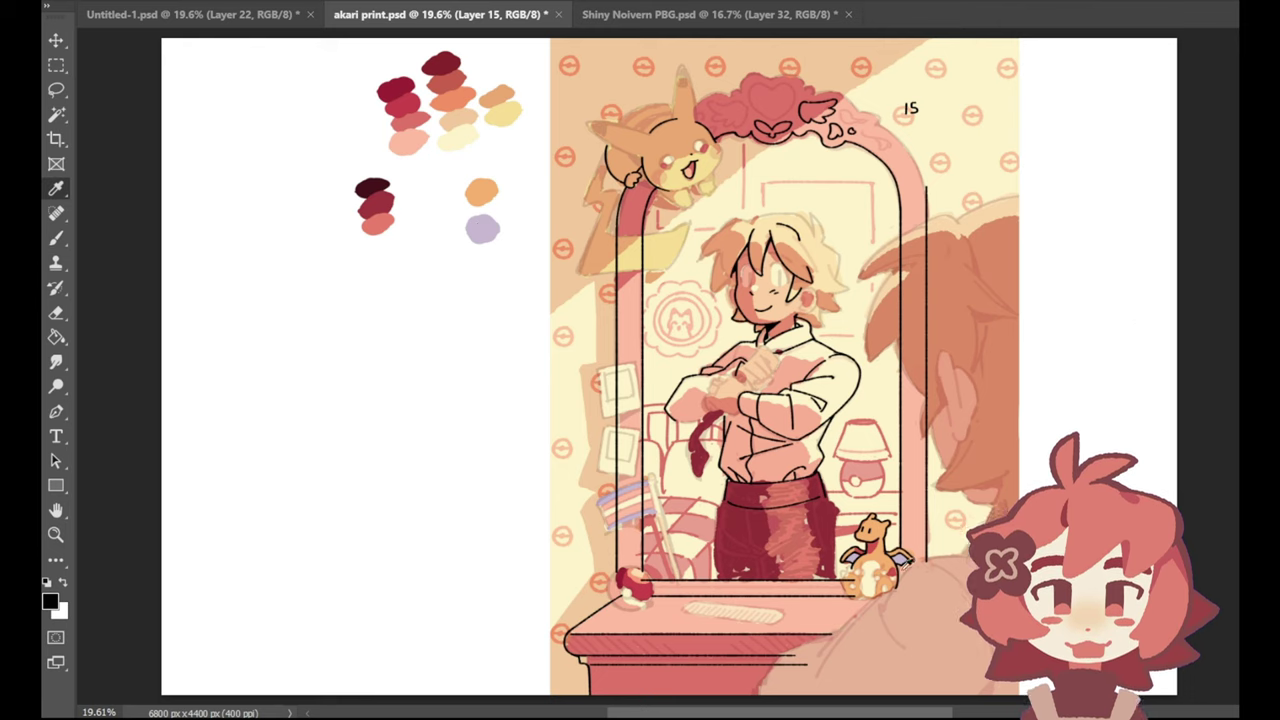
left_click(491, 226)
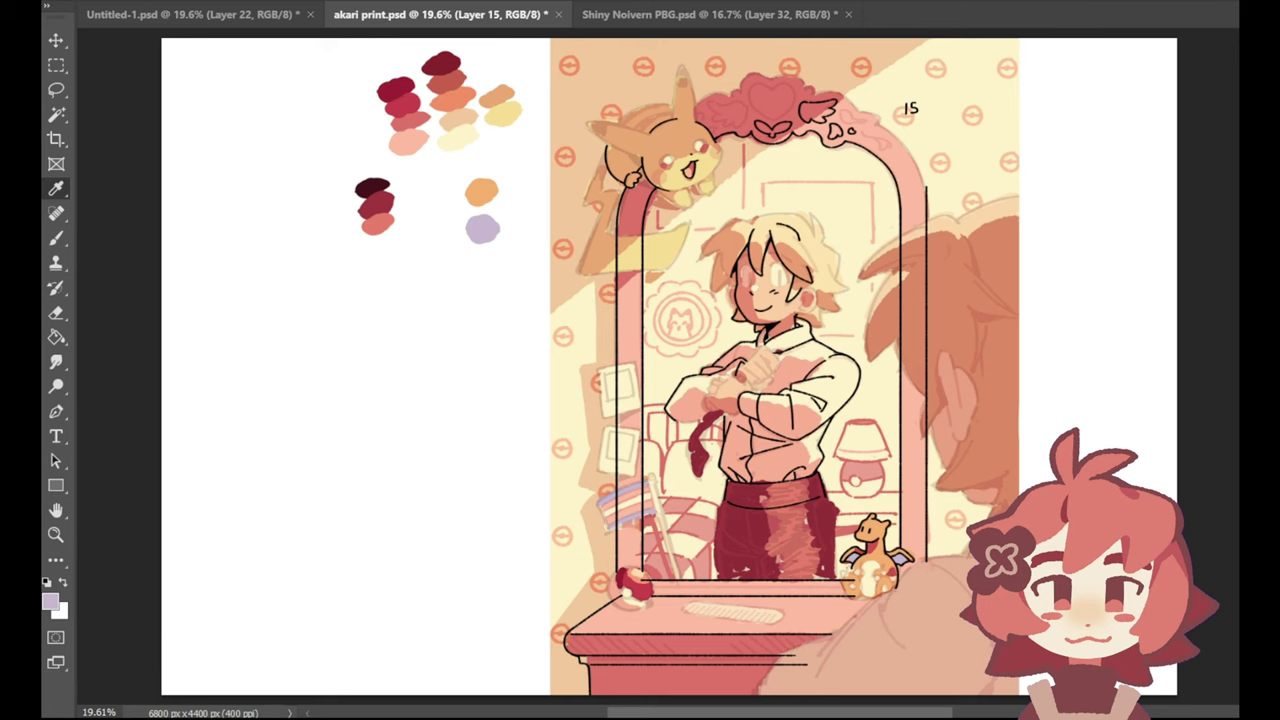
key("ctrl+v")
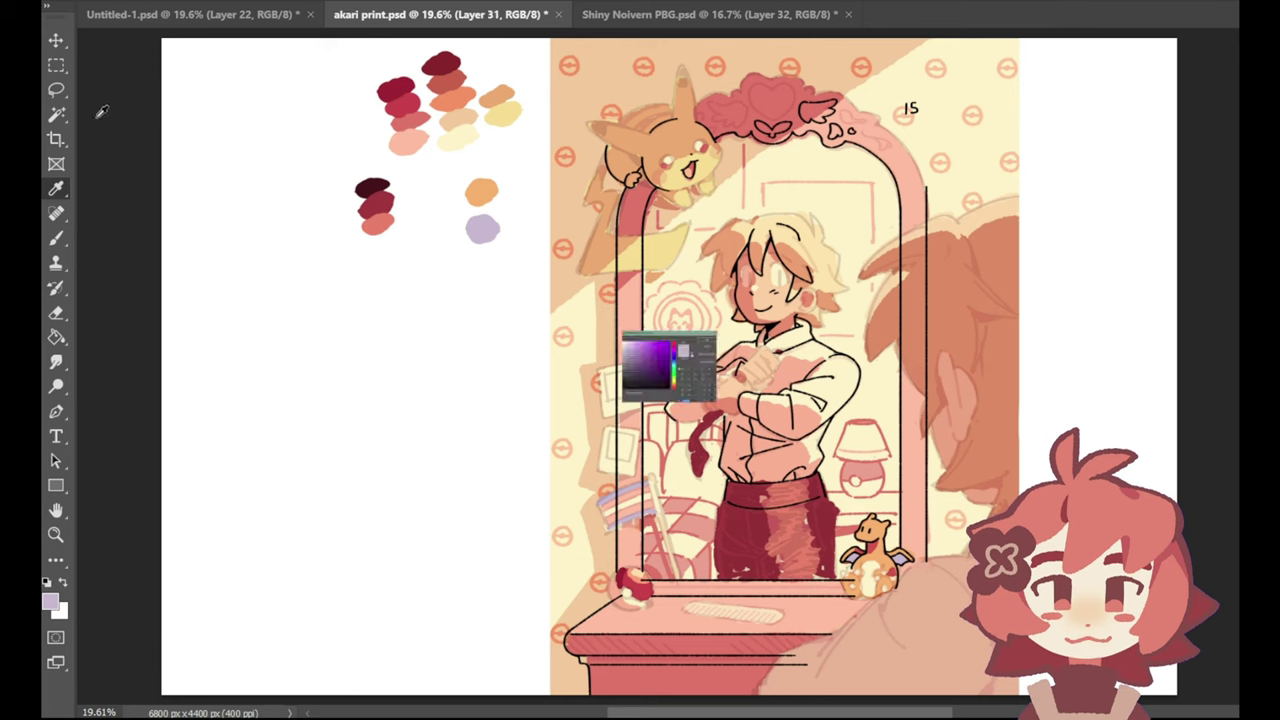
left_click(56, 40)
key("v")
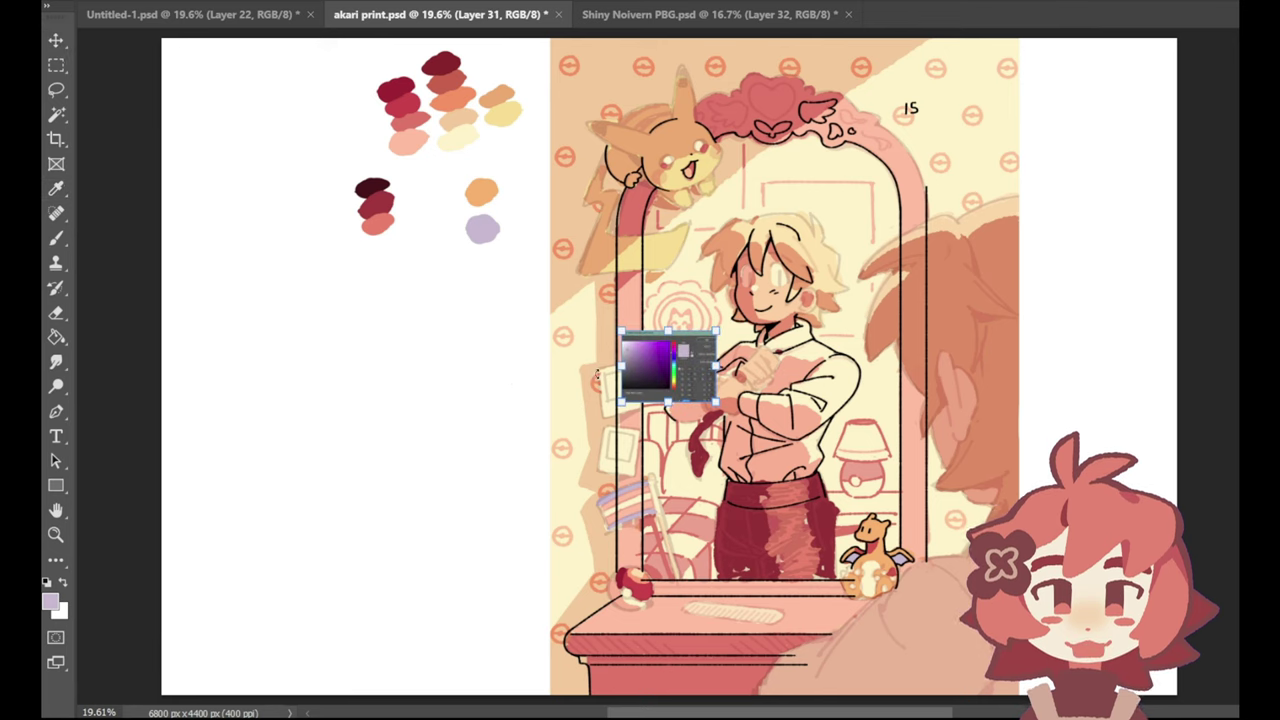
left_click_drag(614, 327, 431, 191)
left_click_drag(557, 280, 363, 391)
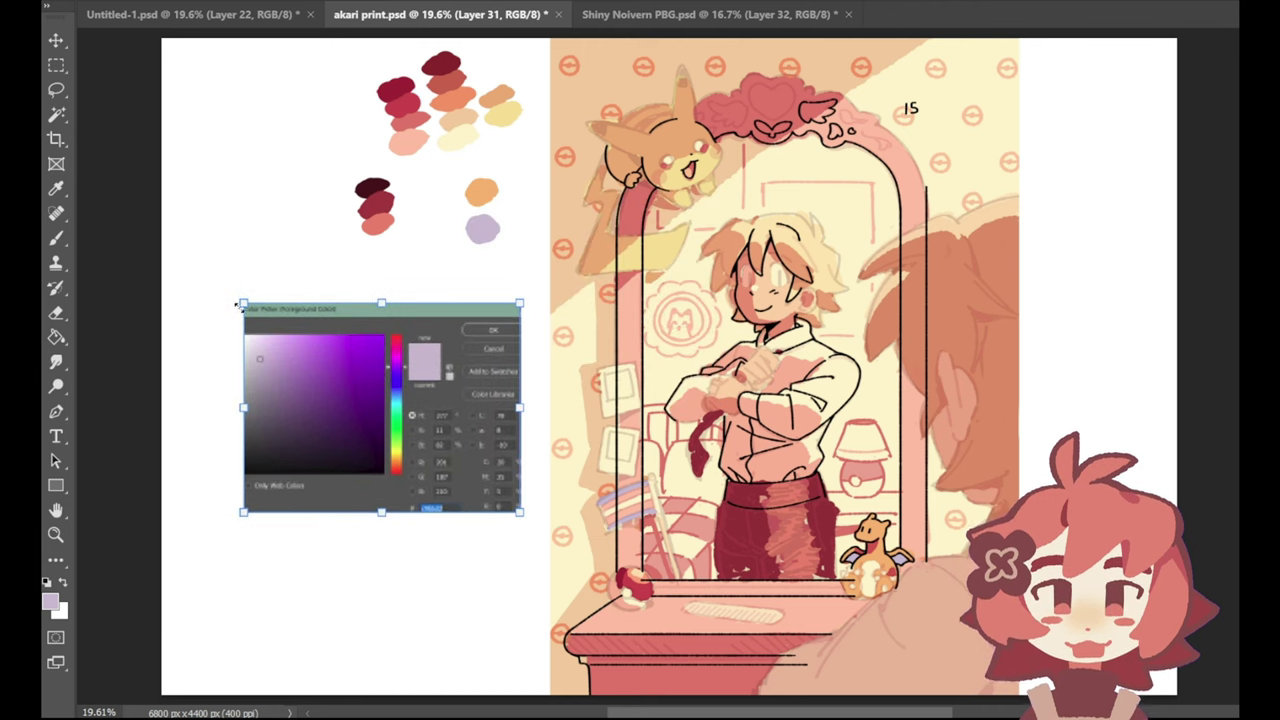
left_click_drag(239, 306, 200, 271)
key("Return")
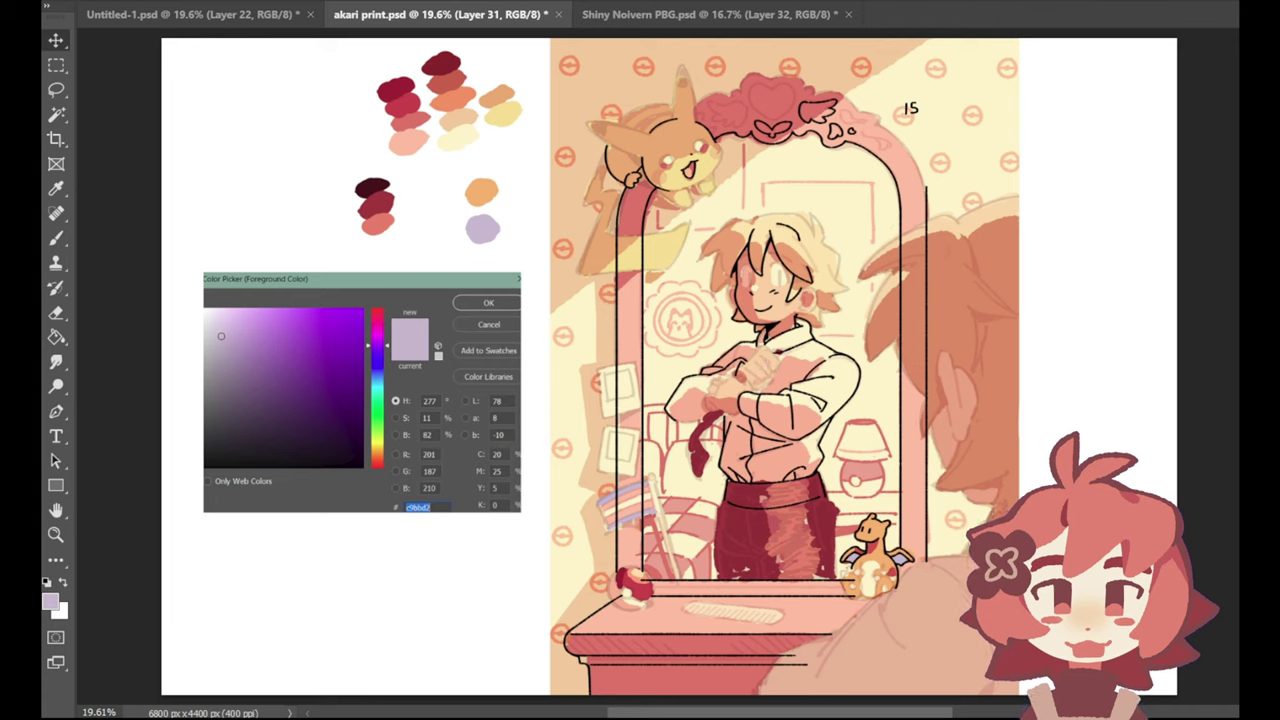
key("Return")
left_click(628, 503)
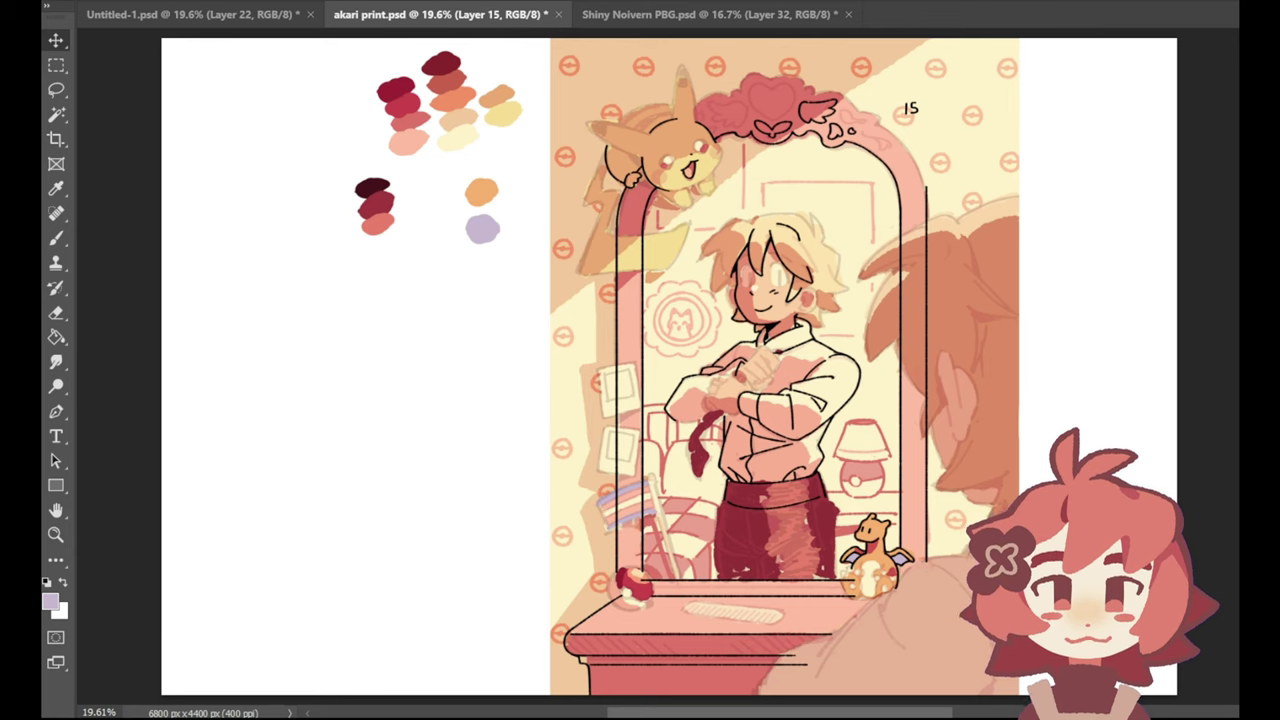
Step: Hide the illustration's colours to leave the lineart over the faded sketch, and sample the black line colour for the Brush
key("ctrl+comma")
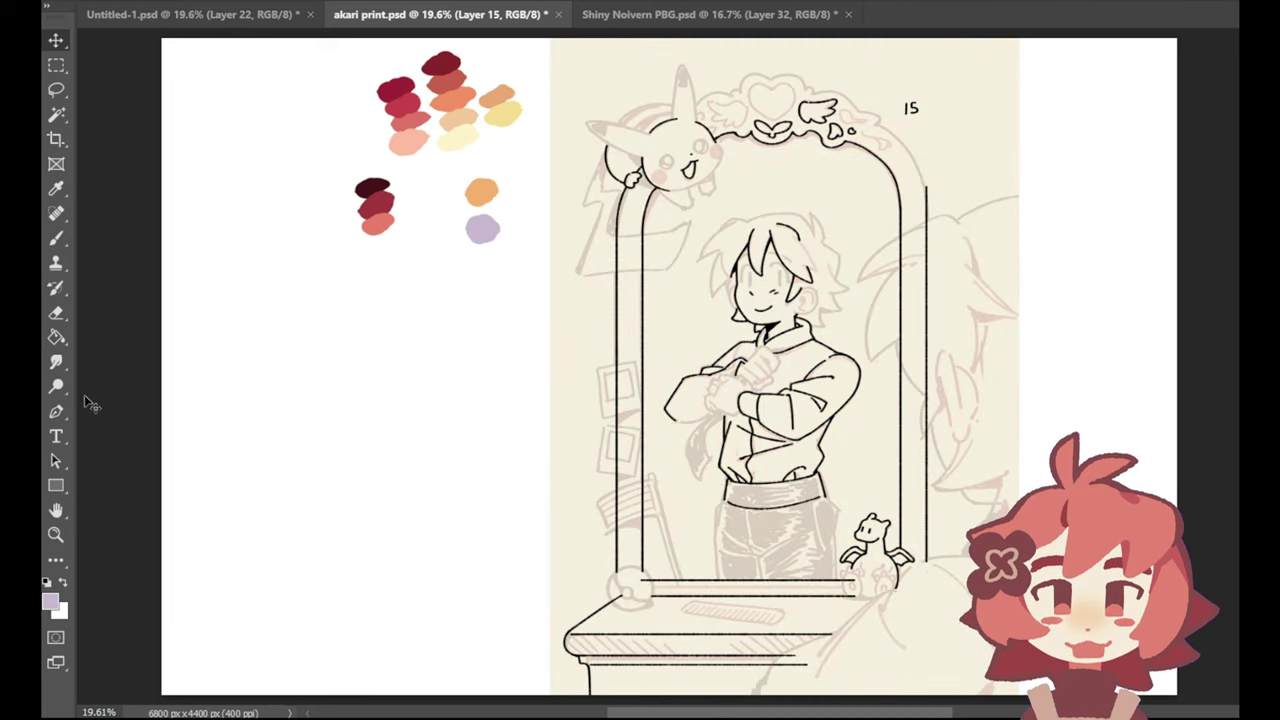
left_click(56, 189)
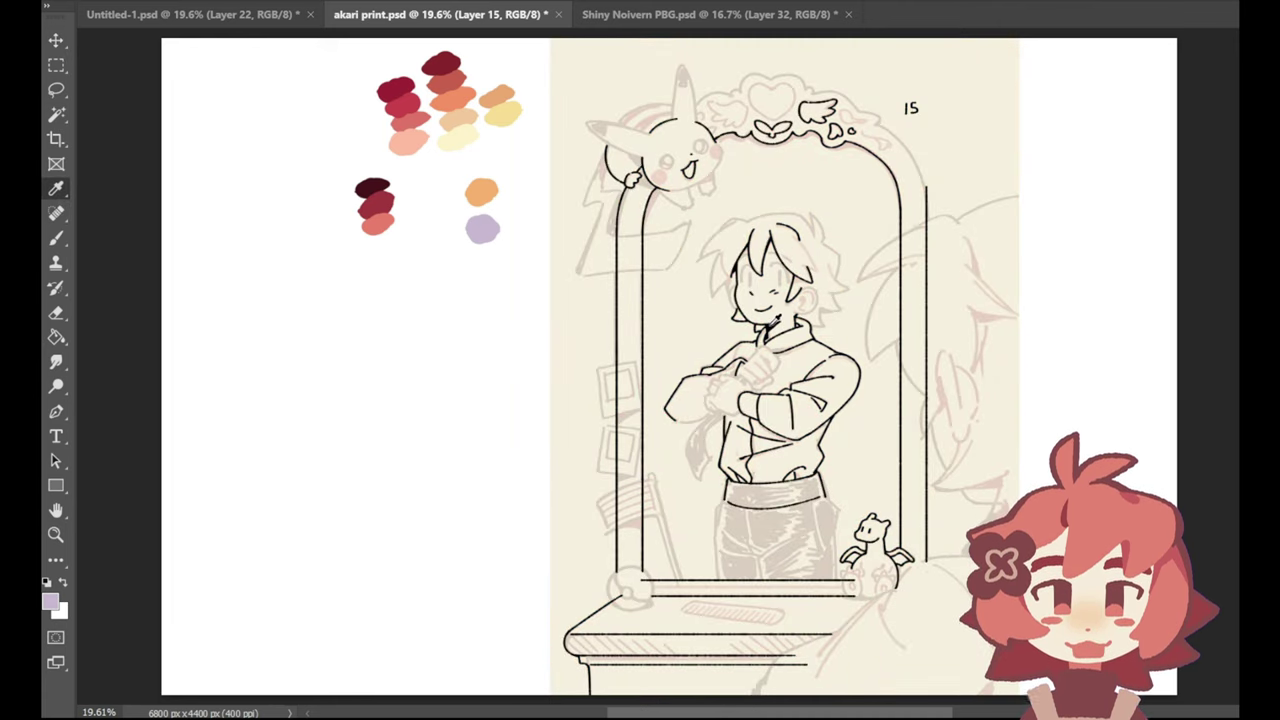
left_click(769, 327)
left_click(56, 238)
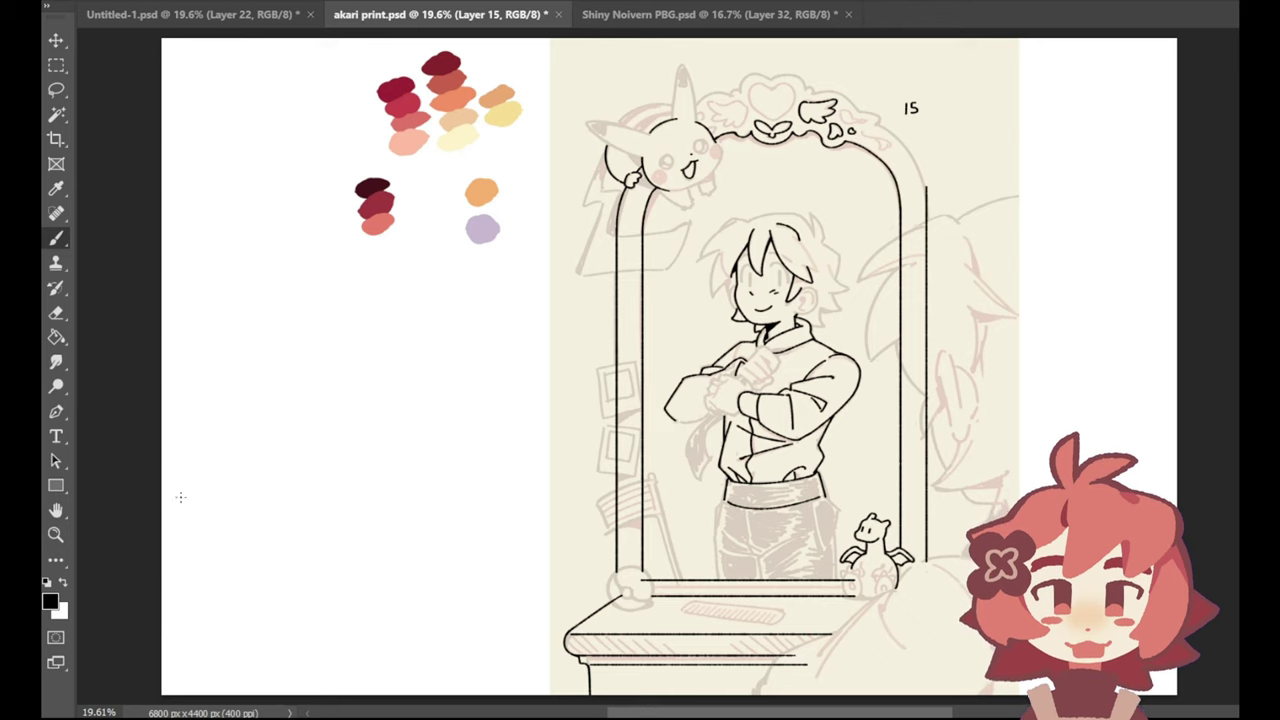
Step: On Layer 30, ink the top and left edges of the upper picture sketched over the mirror's left frame
left_click(56, 534)
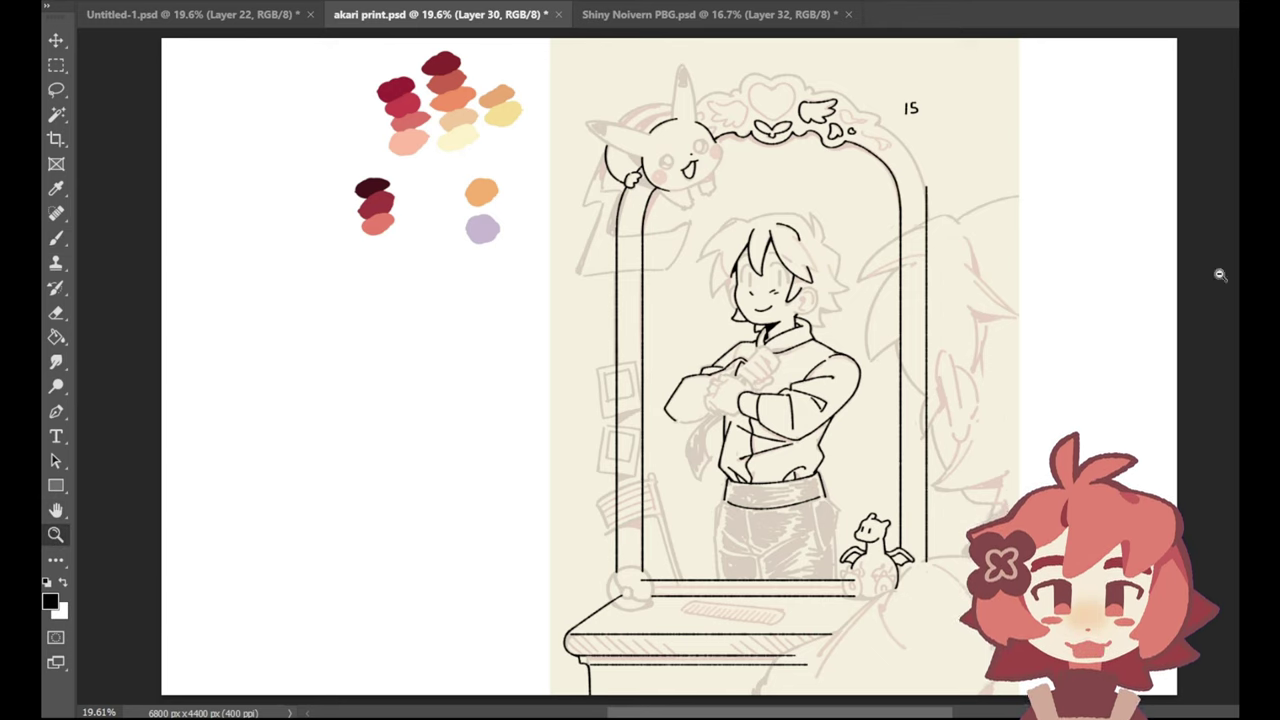
left_click_drag(625, 381, 653, 382)
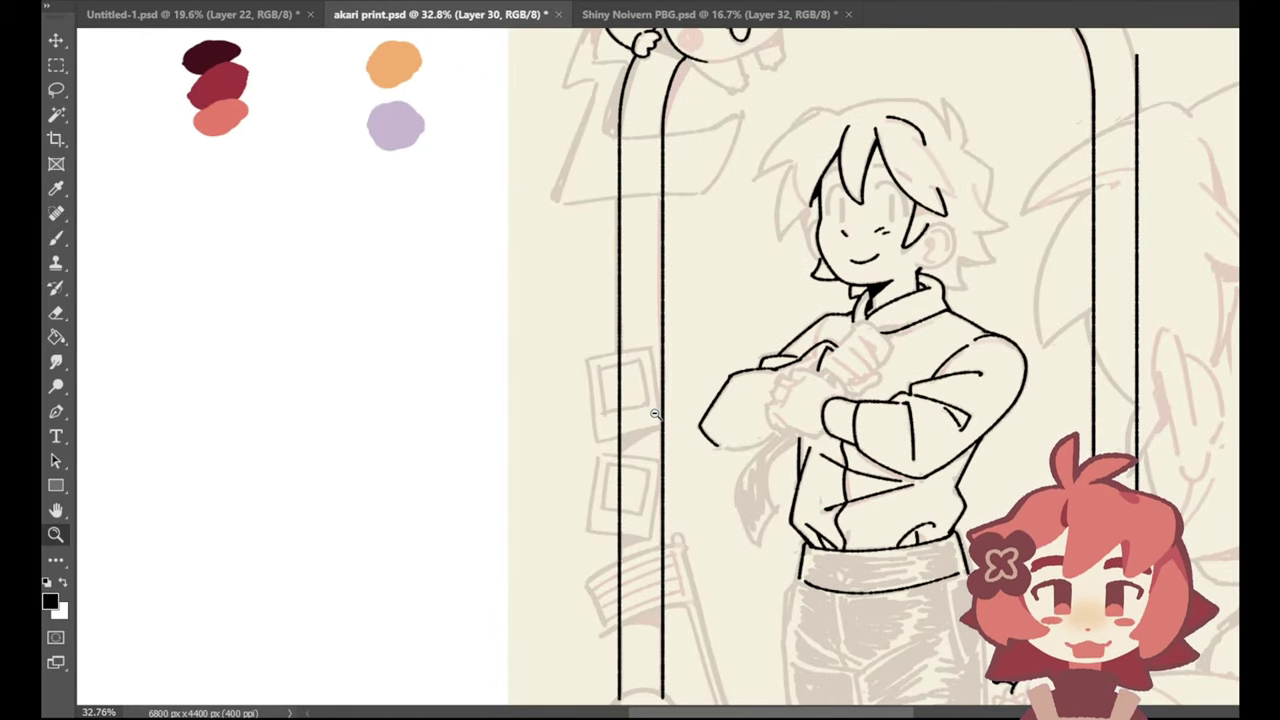
left_click_drag(739, 389, 752, 389)
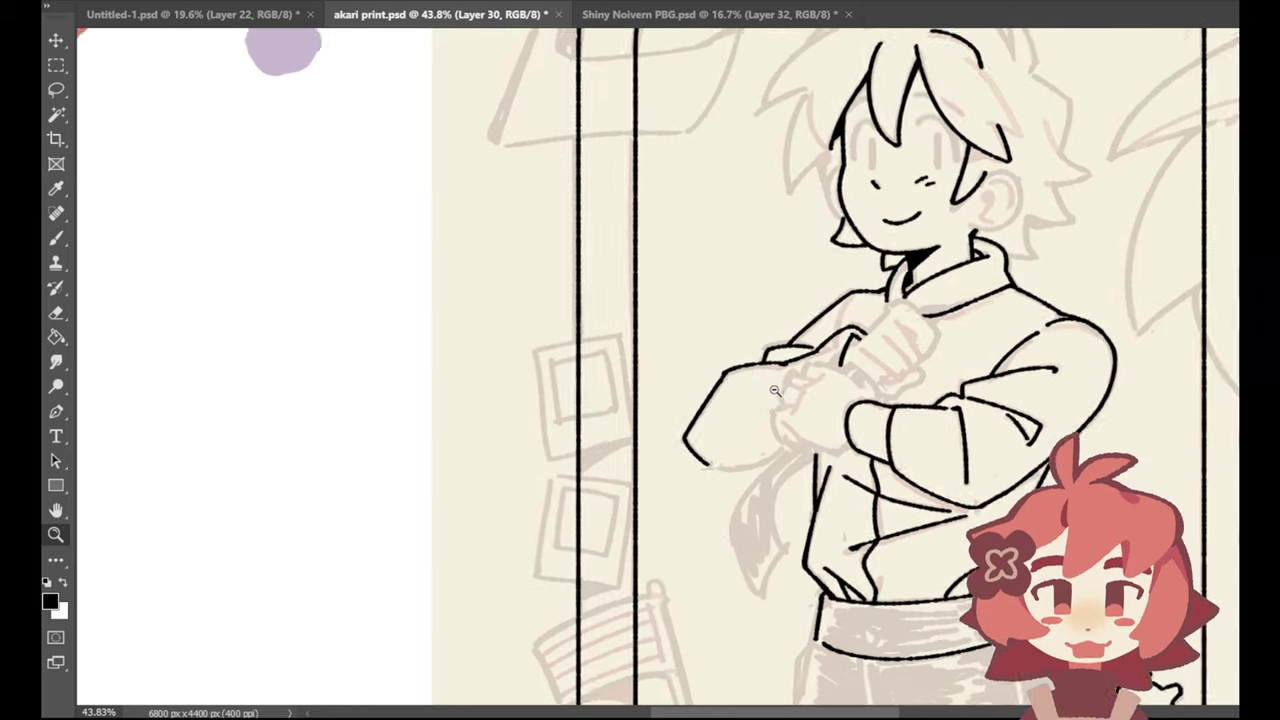
left_click(56, 238)
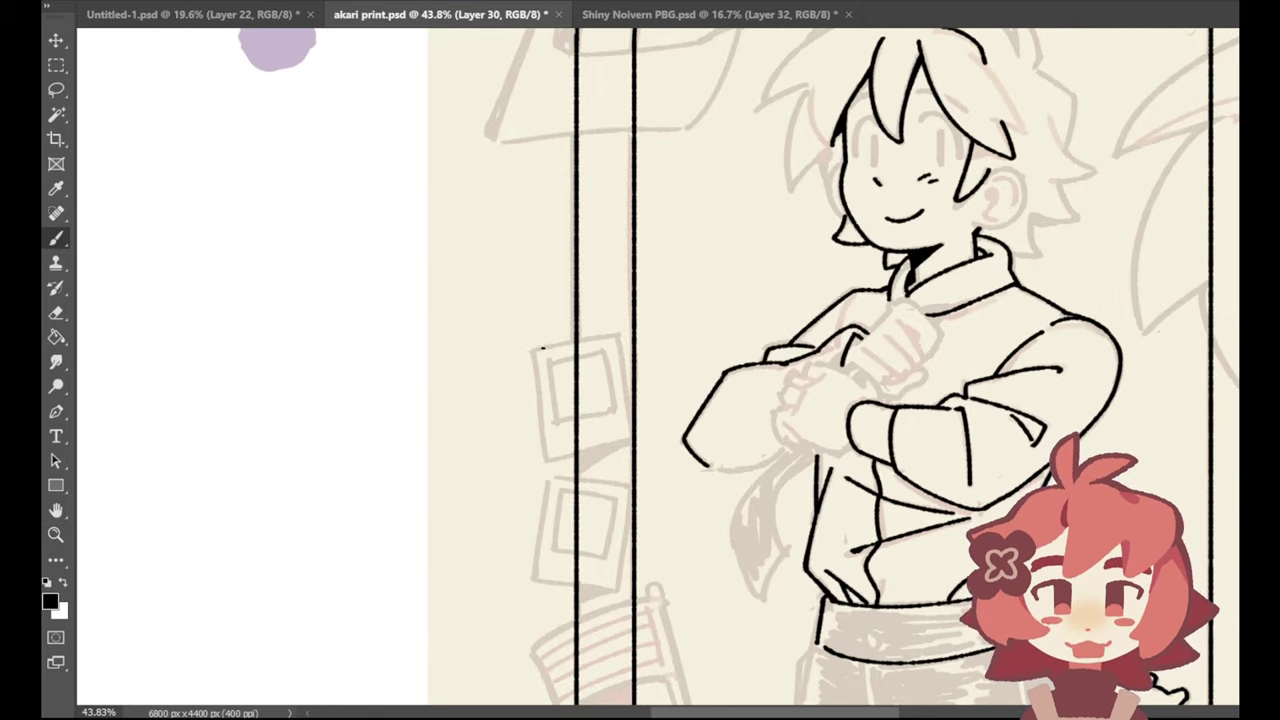
left_click_drag(535, 348, 616, 336)
key("ctrl+z")
left_click_drag(536, 354, 545, 456)
key("ctrl+z")
key("ctrl+z")
key("ctrl+z")
key("ctrl+z")
key("ctrl+z")
key("ctrl+z")
key("ctrl+z")
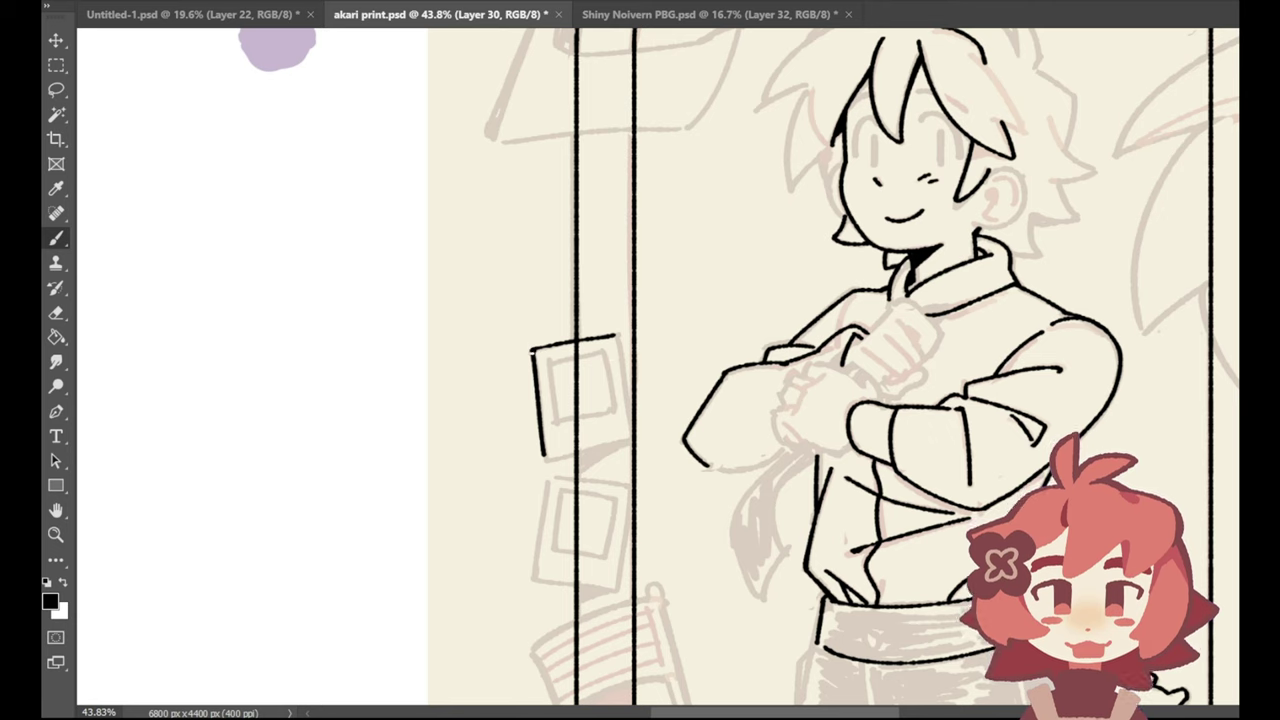
Step: Ink the right edge of the upper picture on the mirror's left frame, redrawing the stroke until it follows the sketch
key("ctrl+z")
left_click_drag(616, 336, 627, 439)
key("ctrl+z")
key("ctrl+z")
key("ctrl+z")
key("ctrl+z")
key("ctrl+z")
key("ctrl+z")
mouse_move(613, 324)
left_mouse_down()
mouse_move(628, 442)
mouse_move(624, 430)
left_mouse_up()
key("ctrl+z")
key("ctrl+z")
key("ctrl+z")
left_click_drag(615, 336, 626, 440)
key("ctrl+z")
left_click_drag(615, 336, 627, 436)
key("ctrl+z")
key("ctrl+z")
left_click_drag(615, 336, 627, 444)
key("ctrl+z")
key("ctrl+z")
left_click_drag(614, 334, 627, 440)
key("ctrl+z")
key("ctrl+z")
left_click_drag(614, 334, 627, 440)
Step: Ink the bottom edge of the upper picture on the mirror's left frame to close its outline
left_click_drag(544, 455, 623, 445)
key("ctrl+z")
key("ctrl+z")
key("ctrl+z")
key("ctrl+z")
key("ctrl+z")
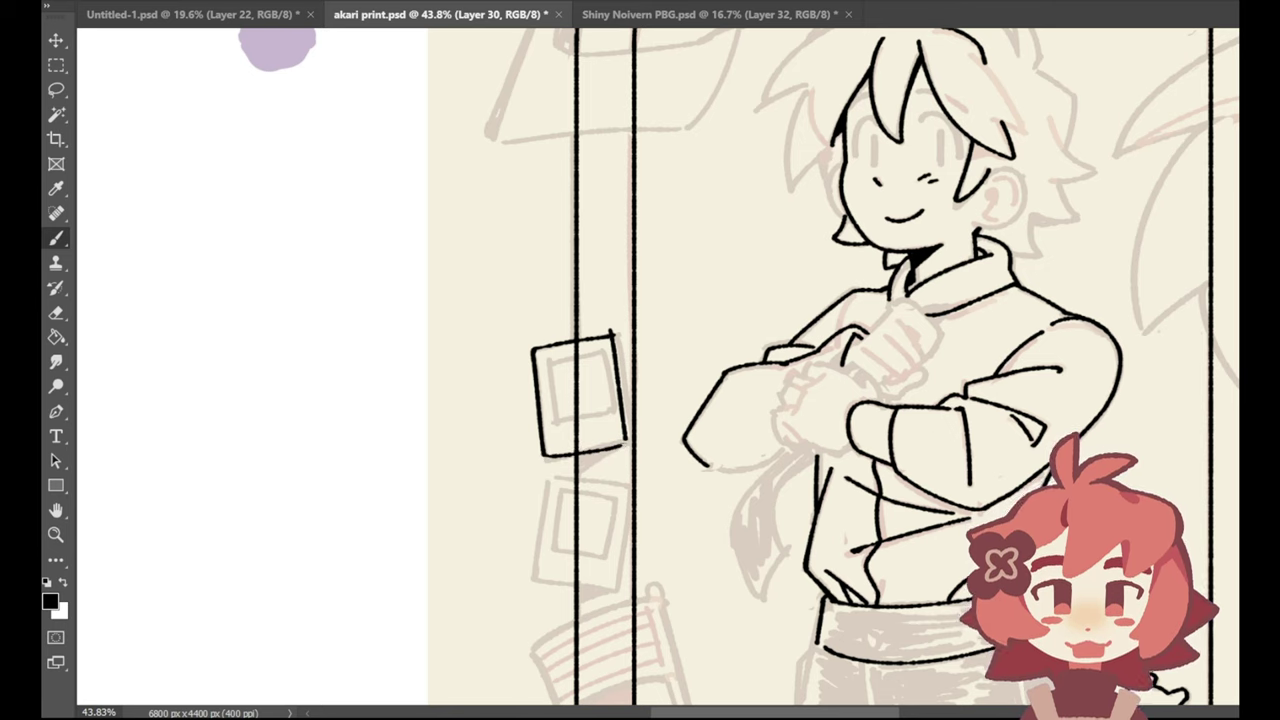
key("ctrl+z")
left_click_drag(542, 457, 632, 441)
Step: Erase the mirror frame line running through the inside of the inked picture, and switch back to the Brush
key("e")
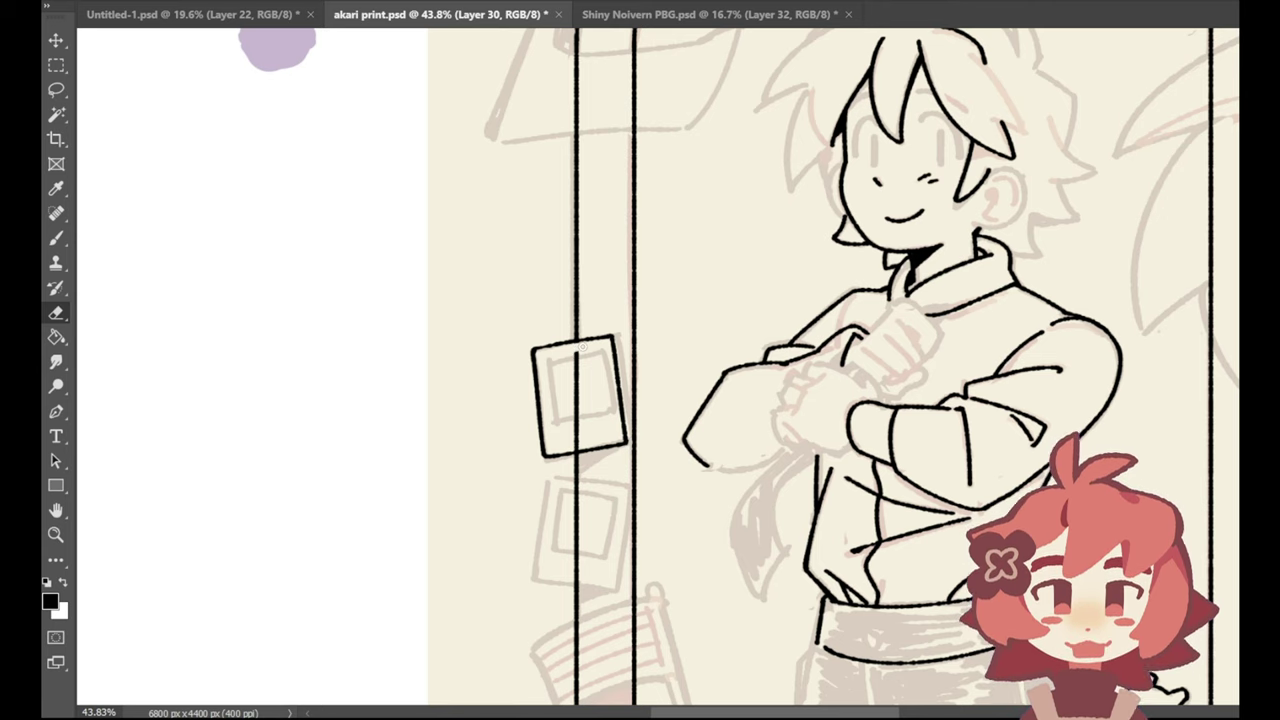
left_click_drag(580, 345, 578, 445)
left_click(56, 237)
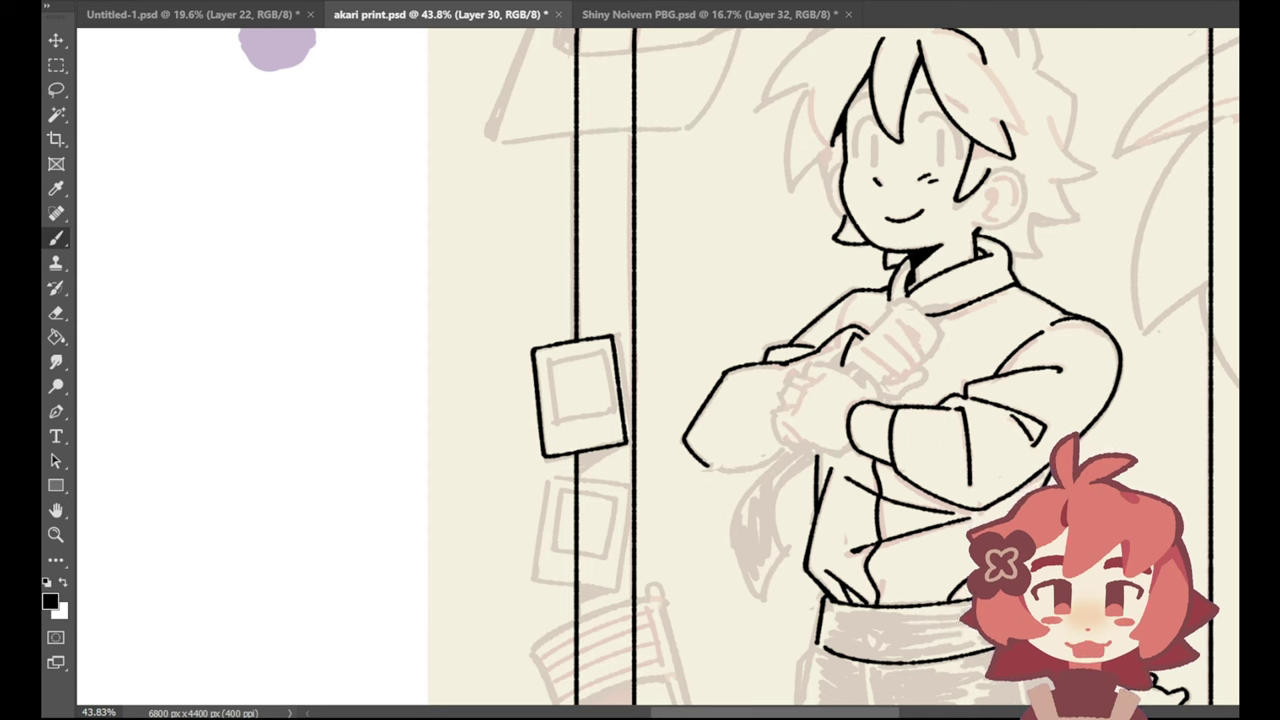
Step: Ink the outer curve of hair on the right side of the character's head, redrawing the strokes until they follow the sketch
scroll(658, 367, "up", 5)
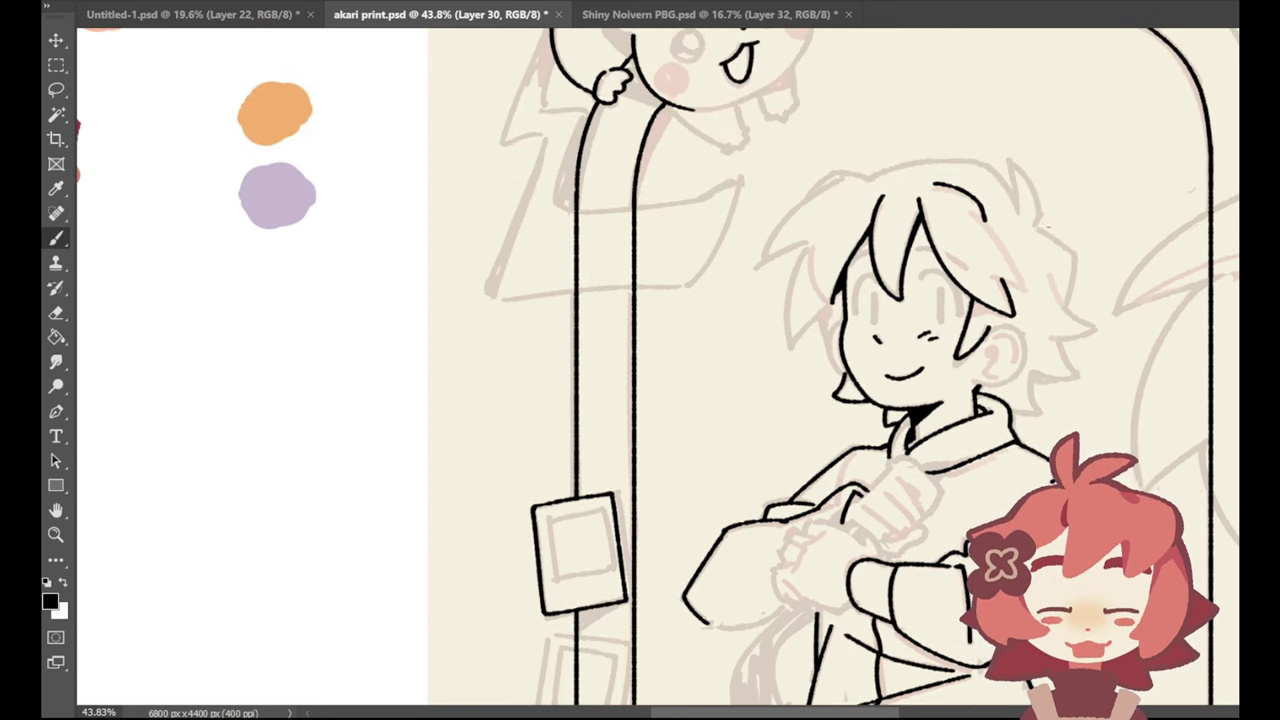
mouse_move(1036, 218)
left_mouse_down()
mouse_move(1077, 258)
mouse_move(1059, 308)
left_mouse_up()
key("ctrl+z")
key("ctrl+z")
mouse_move(1077, 254)
left_mouse_down()
mouse_move(1067, 308)
mouse_move(1088, 317)
left_mouse_up()
key("ctrl+z")
key("ctrl+z")
key("ctrl+z")
Step: Ink the hair spike flicking outward above the character's right-side ear, redrawing the stroke until it fits the sketch
left_click_drag(1048, 276, 1091, 327)
key("ctrl+z")
left_click_drag(1049, 278, 1090, 327)
key("ctrl+z")
key("ctrl+z")
left_click_drag(1050, 276, 1093, 329)
key("ctrl+z")
key("ctrl+z")
key("ctrl+z")
left_click_drag(1050, 280, 1090, 322)
key("ctrl+z")
key("ctrl+z")
key("ctrl+z")
key("ctrl+z")
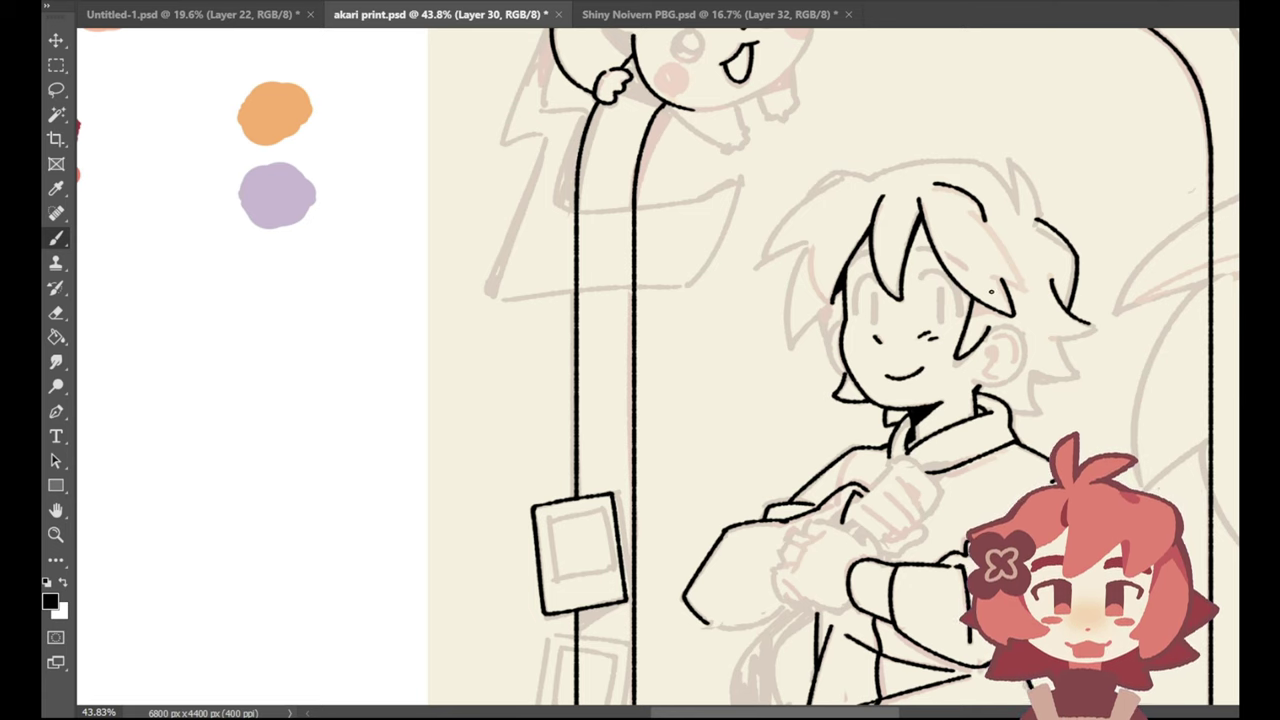
key("ctrl+z")
left_click_drag(1053, 280, 1092, 325)
key("ctrl+z")
key("ctrl+z")
key("ctrl+z")
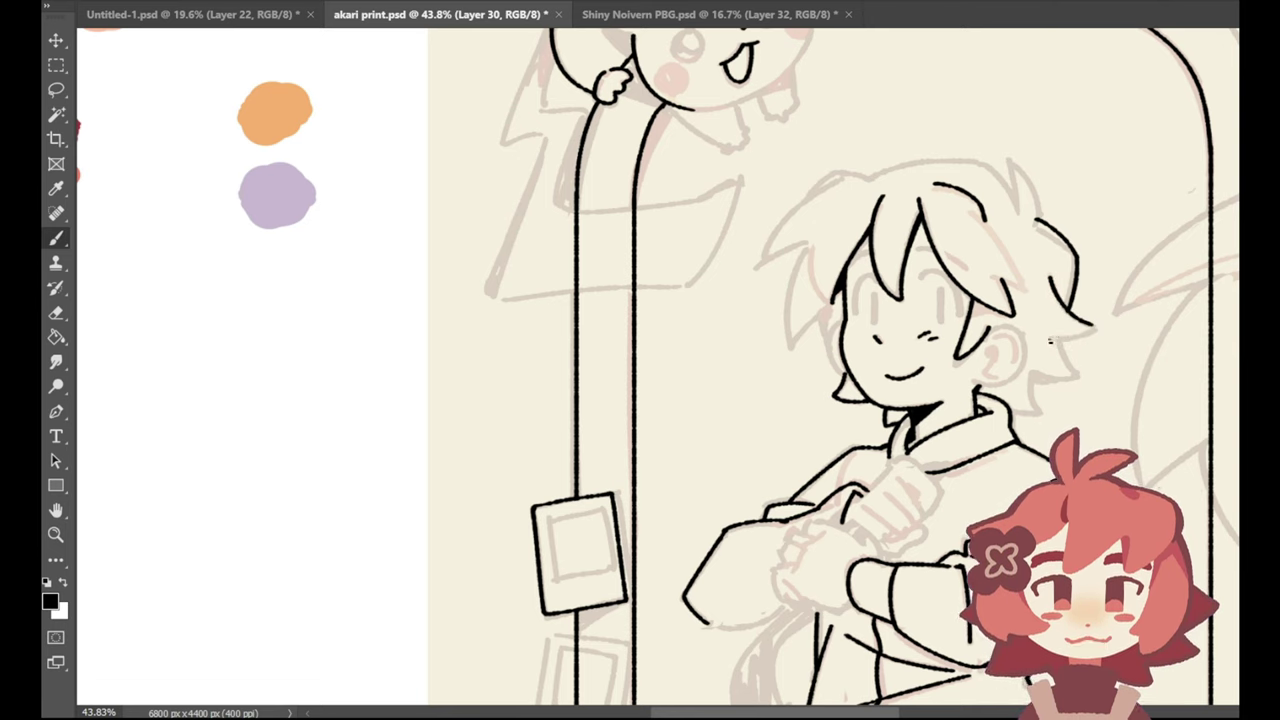
Step: Ink the underside of that hair spike and the lower spikes running down behind the ear to the collar
left_click_drag(1050, 340, 1068, 334)
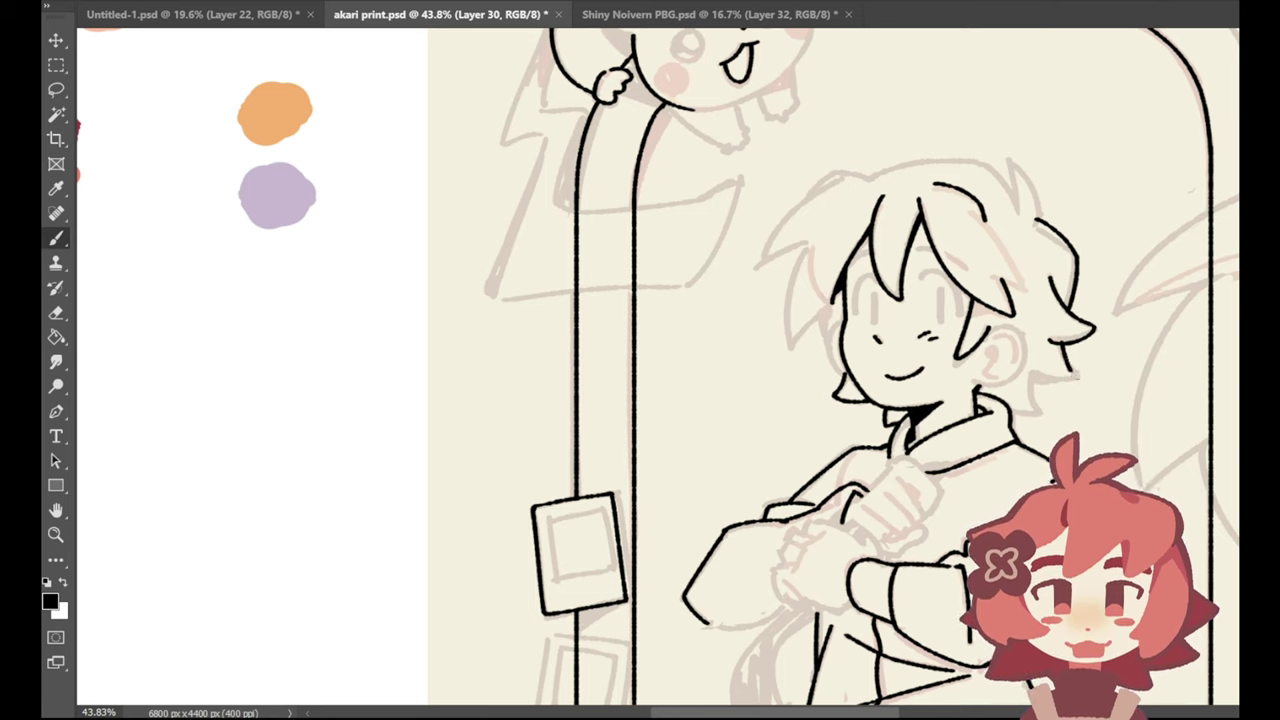
key("ctrl+z")
left_click_drag(1060, 345, 1079, 377)
key("ctrl+z")
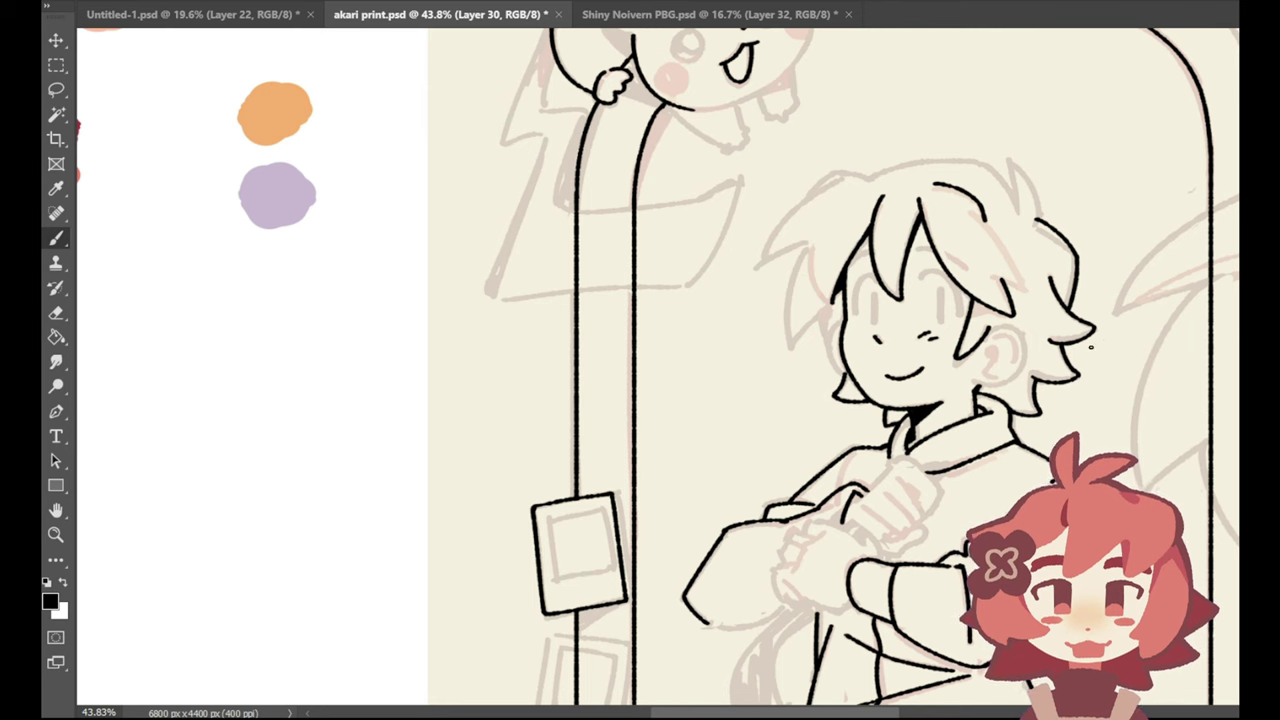
Step: Ink the outer top edge of the mirror frame from Pikachu's upright ear to the small curl left of the heart crest
scroll(658, 367, "up", 5)
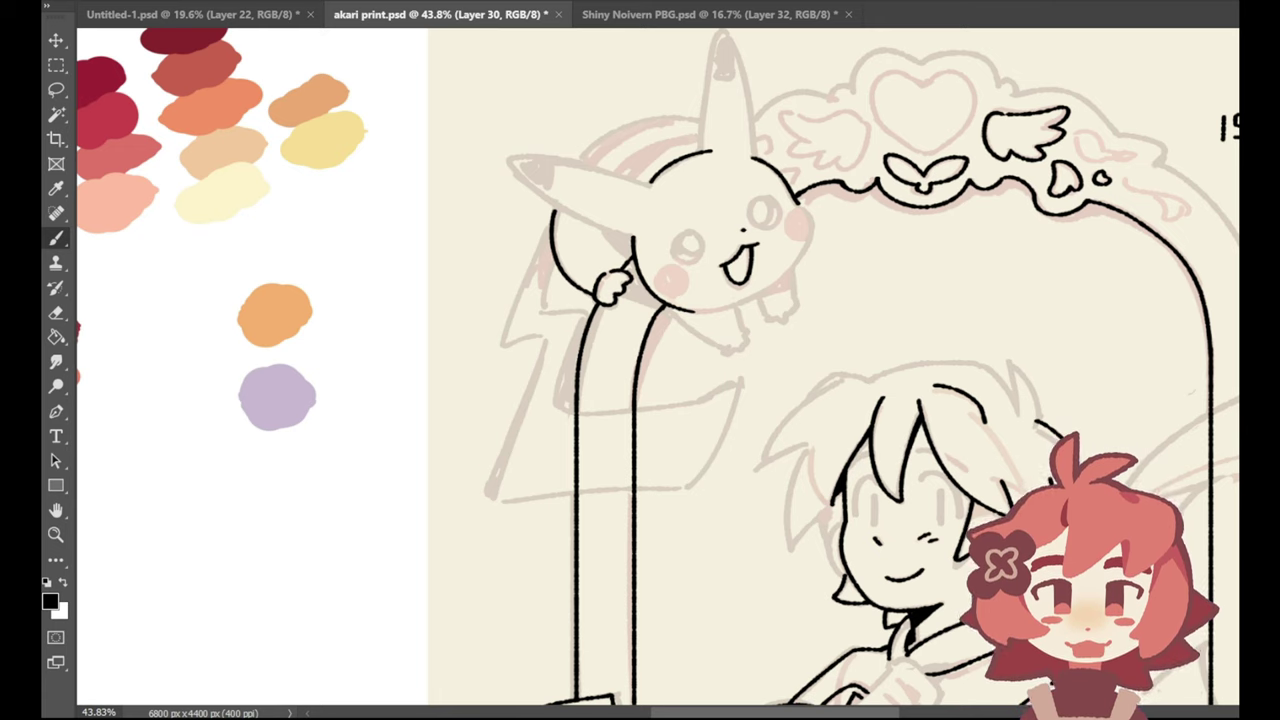
key("ctrl+z")
mouse_move(738, 133)
left_mouse_down()
mouse_move(838, 100)
mouse_move(852, 89)
left_mouse_up()
key("ctrl+z")
key("ctrl+z")
key("ctrl+z")
key("ctrl+z")
key("ctrl+z")
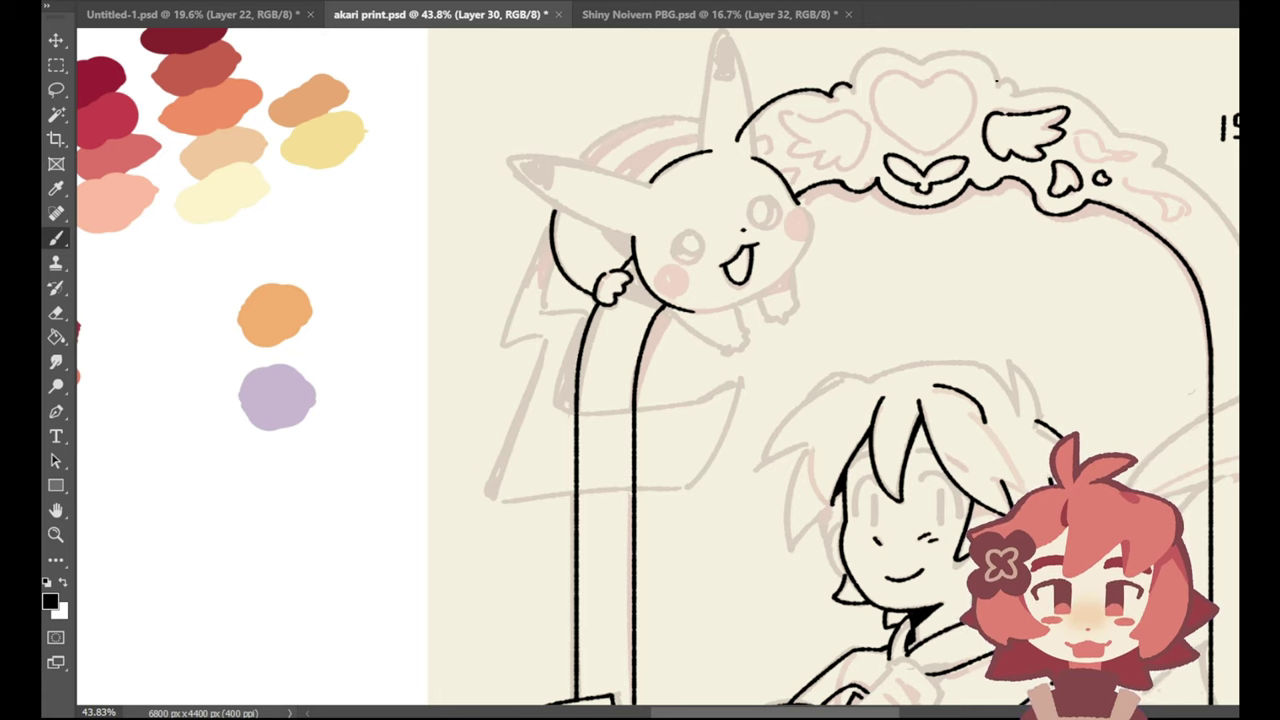
Step: Ink the small matching curl on the right side of the heart crest
key("ctrl+z")
left_click_drag(996, 80, 1020, 93)
key("ctrl+z")
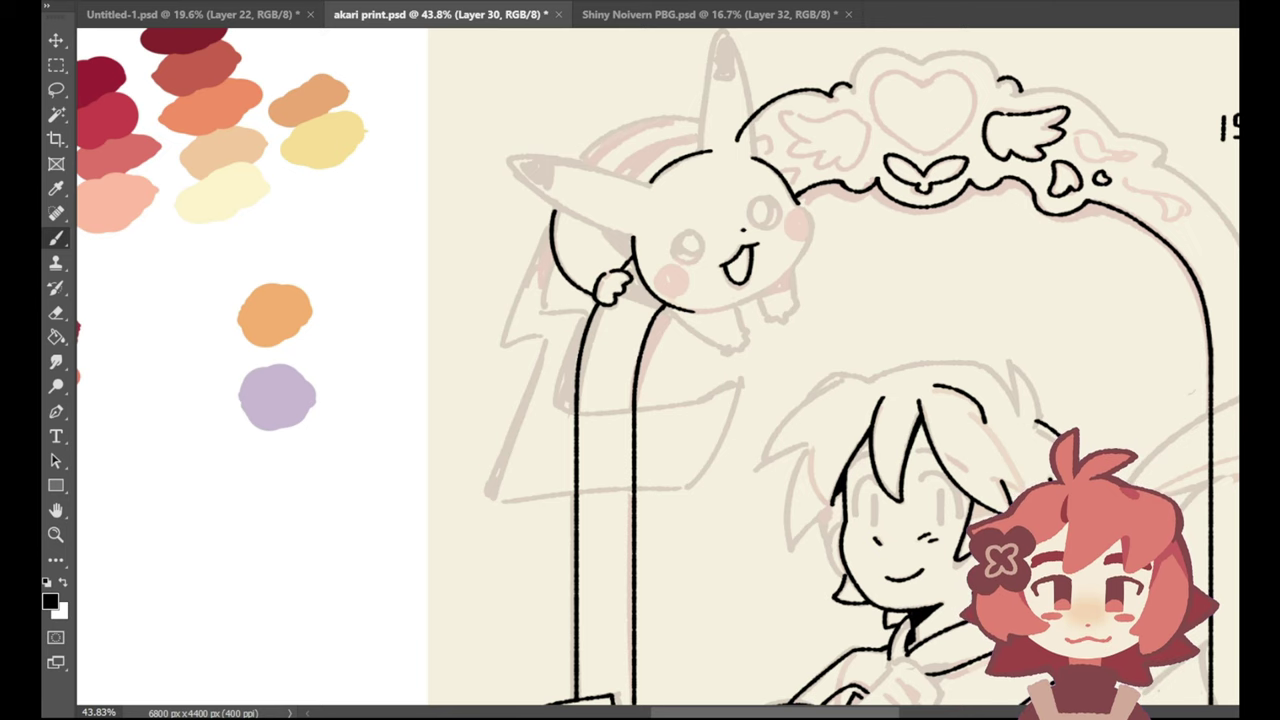
Step: Ink the left lobe of the crest outline above the heart, redrawing it until it follows the sketch
scroll(658, 366, "up", 8)
scroll(658, 366, "down", 1)
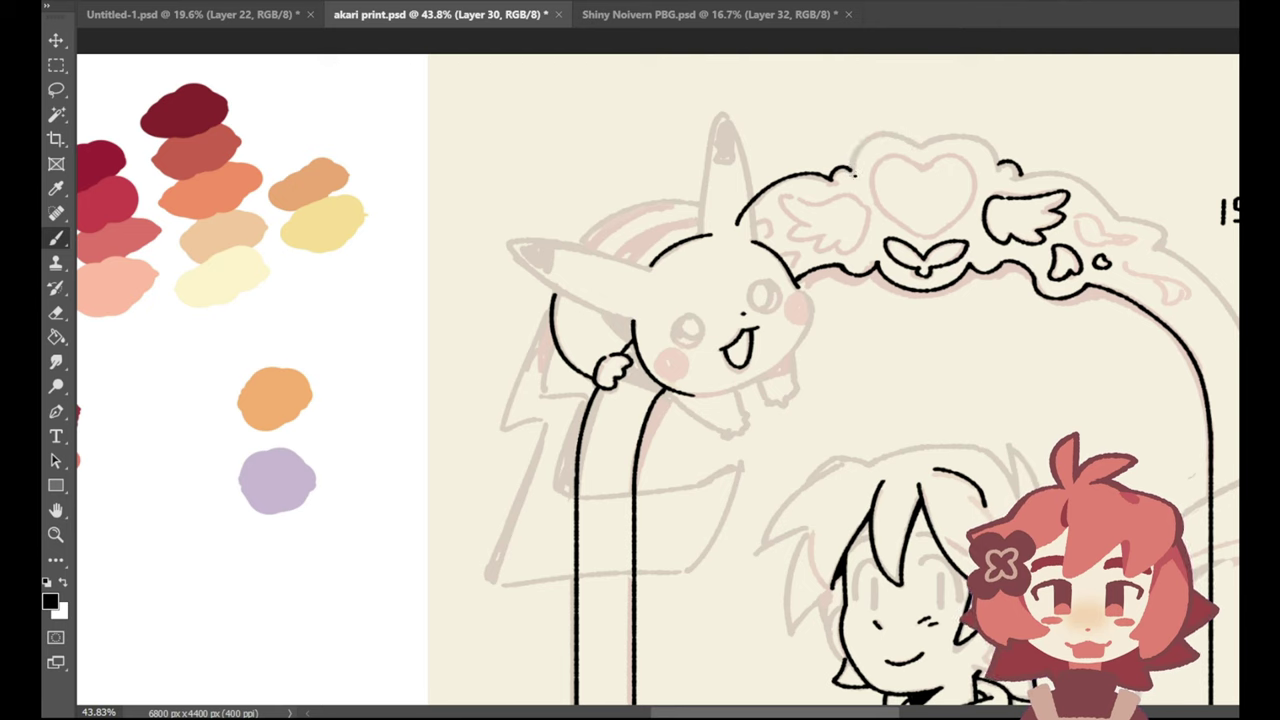
left_click_drag(853, 176, 914, 143)
key("ctrl+z")
mouse_move(853, 177)
left_mouse_down()
mouse_move(921, 144)
mouse_move(865, 143)
mouse_move(918, 145)
left_mouse_up()
key("ctrl+z")
key("ctrl+z")
mouse_move(853, 178)
left_mouse_down()
mouse_move(920, 145)
mouse_move(880, 134)
mouse_move(915, 138)
left_mouse_up()
key("ctrl+z")
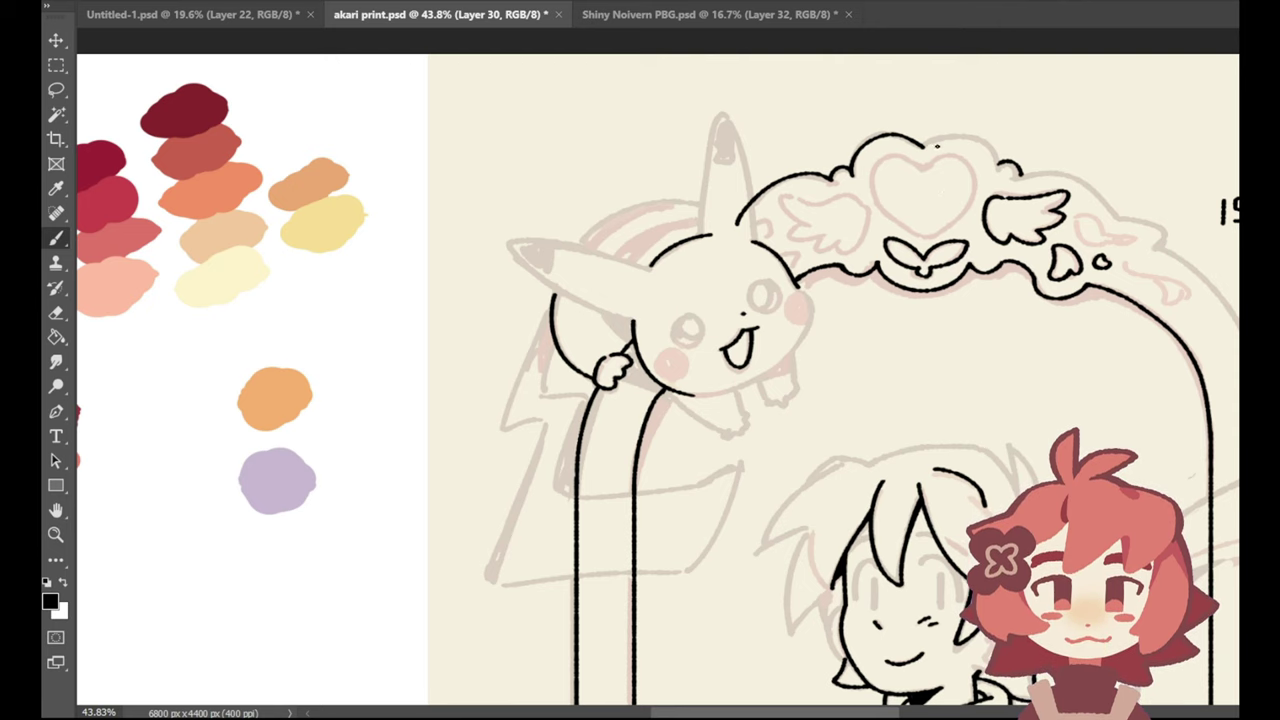
Step: Ink the right lobe of the crest outline above the heart, joining it to the curl on the right
mouse_move(930, 147)
left_mouse_down()
mouse_move(1000, 166)
mouse_move(991, 145)
mouse_move(999, 162)
left_mouse_up()
key("ctrl+z")
key("ctrl+z")
key("ctrl+z")
key("ctrl+z")
mouse_move(928, 147)
left_mouse_down()
mouse_move(974, 134)
mouse_move(997, 164)
left_mouse_up()
key("ctrl+z")
key("ctrl+z")
Step: Add a new layer and doodle a bent arm and a peace-sign hand beside the Pikachu sketch
key("alt+bracketleft")
key("ctrl+alt+shift+n")
key("alt+bracketleft")
key("alt+bracketright")
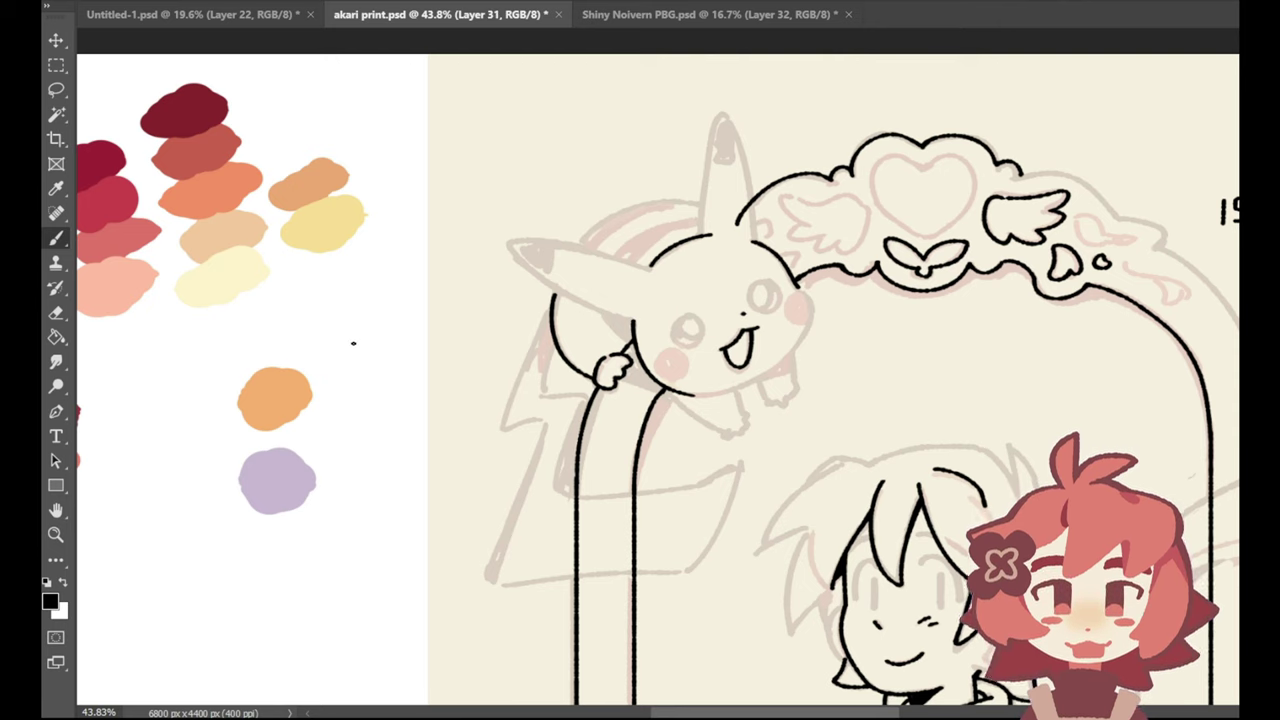
mouse_move(392, 343)
left_mouse_down()
mouse_move(343, 388)
mouse_move(361, 397)
left_mouse_up()
key("ctrl+z")
mouse_move(386, 340)
left_mouse_down()
mouse_move(331, 396)
mouse_move(341, 419)
mouse_move(352, 409)
left_mouse_up()
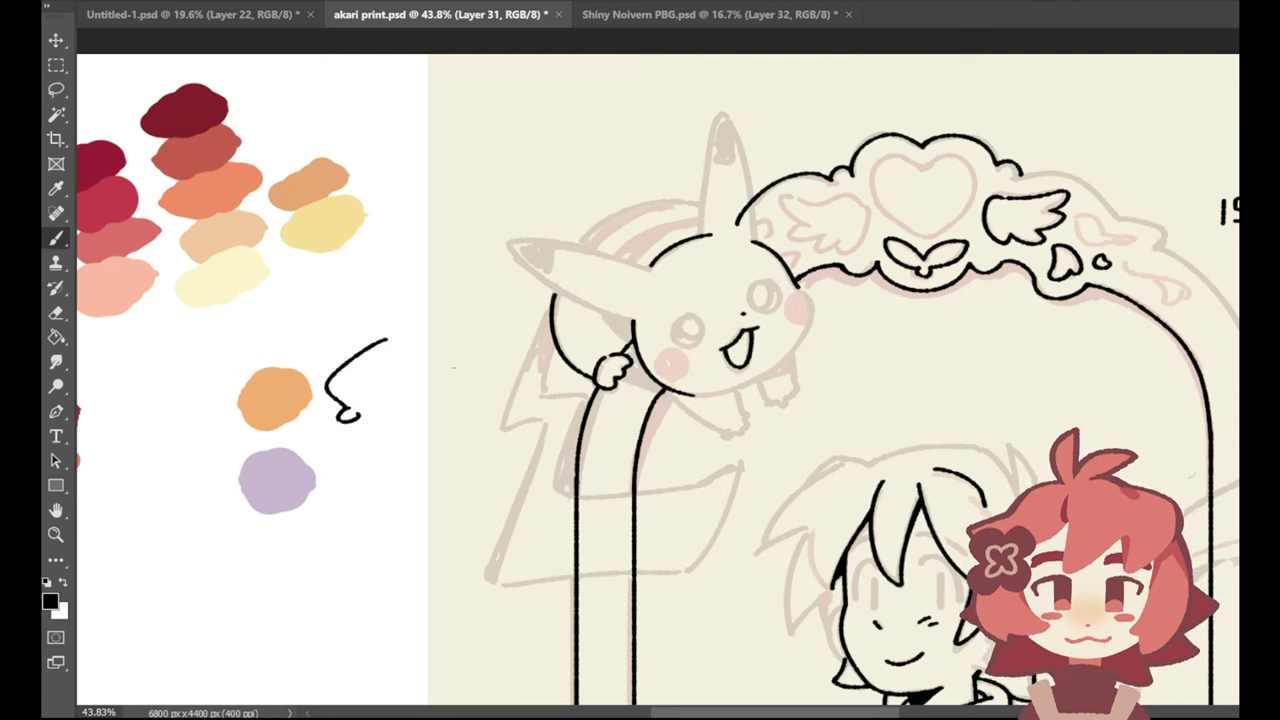
mouse_move(458, 328)
left_mouse_down()
mouse_move(468, 356)
mouse_move(492, 308)
mouse_move(462, 346)
left_mouse_up()
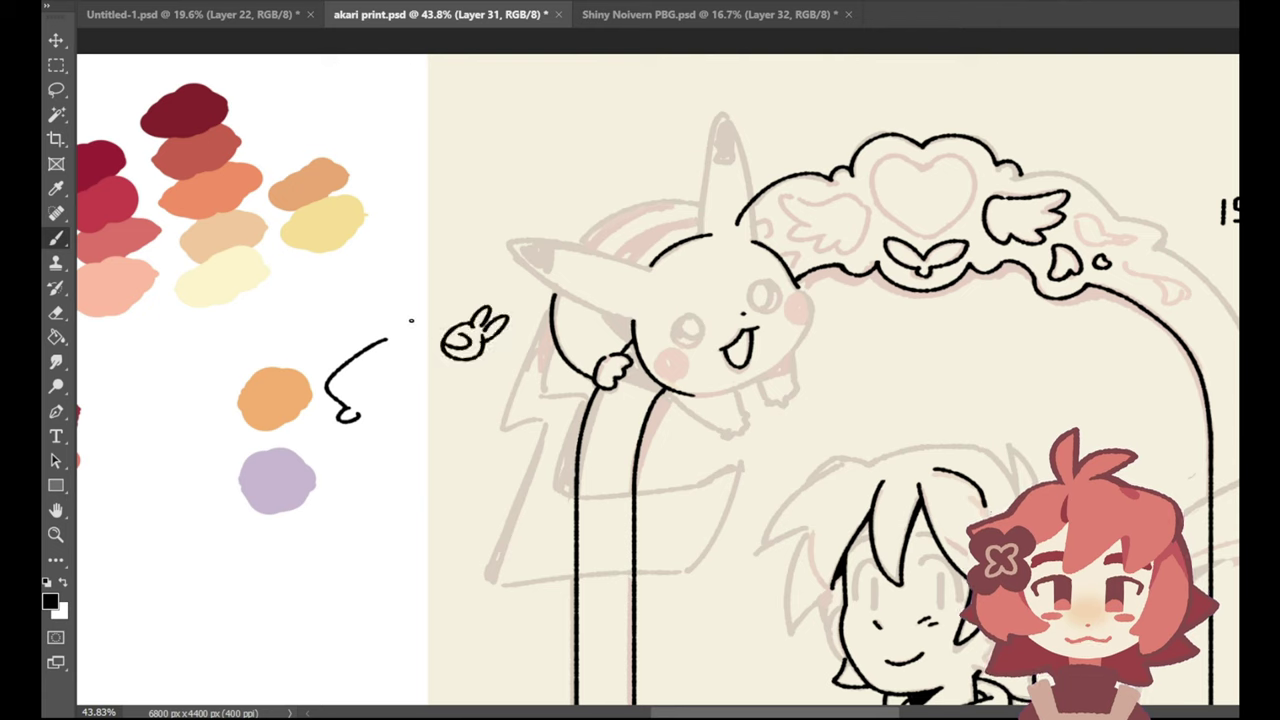
Step: Doodle a round dog head with a snout, open mouth and dot eyes between the arm and the peace-sign hand
mouse_move(397, 303)
left_mouse_down()
mouse_move(406, 339)
mouse_move(392, 328)
mouse_move(410, 327)
mouse_move(392, 321)
mouse_move(425, 326)
mouse_move(414, 321)
mouse_move(413, 343)
mouse_move(433, 299)
mouse_move(467, 312)
left_mouse_up()
key("ctrl+z")
key("ctrl+z")
key("ctrl+z")
left_click(410, 305)
left_click(441, 312)
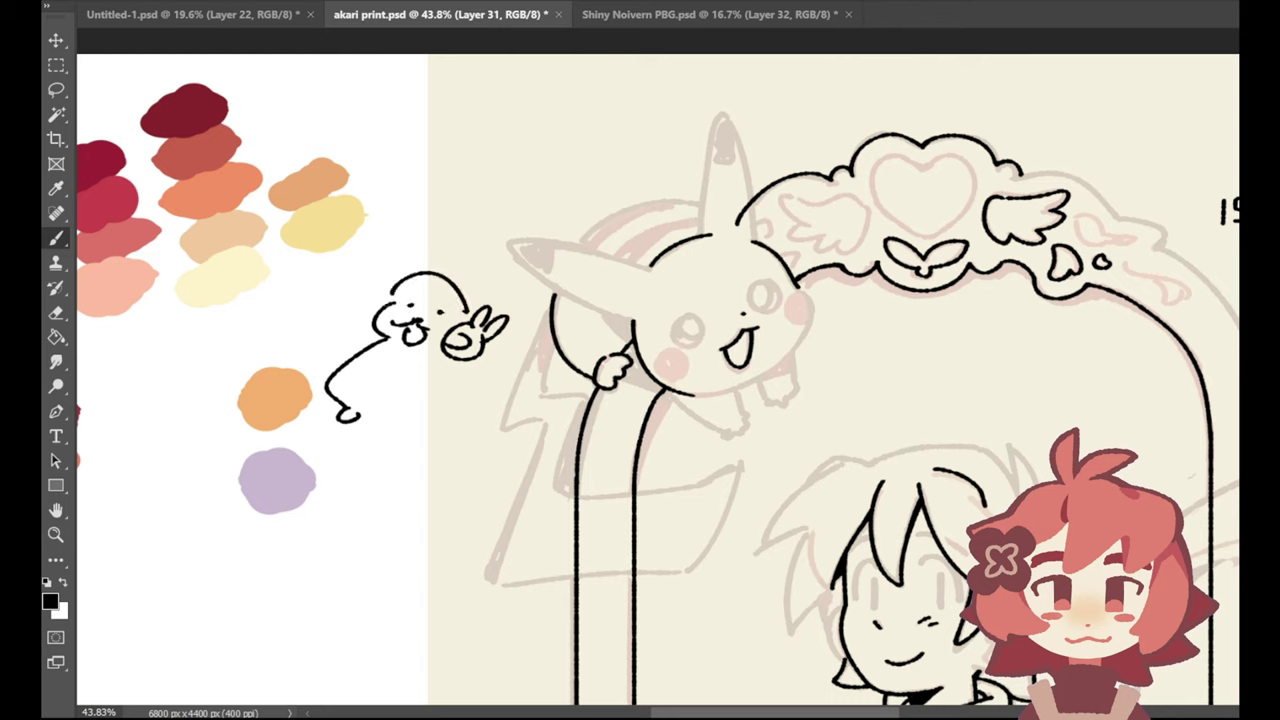
Step: Complete the dog doodle with a floppy ear, body, legs, tail and the arm joining the raised hand
mouse_move(387, 296)
left_mouse_down()
mouse_move(354, 408)
mouse_move(369, 463)
mouse_move(384, 458)
left_mouse_up()
mouse_move(391, 458)
left_mouse_down()
mouse_move(438, 445)
mouse_move(419, 436)
mouse_move(438, 458)
mouse_move(458, 442)
mouse_move(436, 460)
mouse_move(465, 458)
mouse_move(453, 418)
left_mouse_up()
key("ctrl+z")
key("ctrl+z")
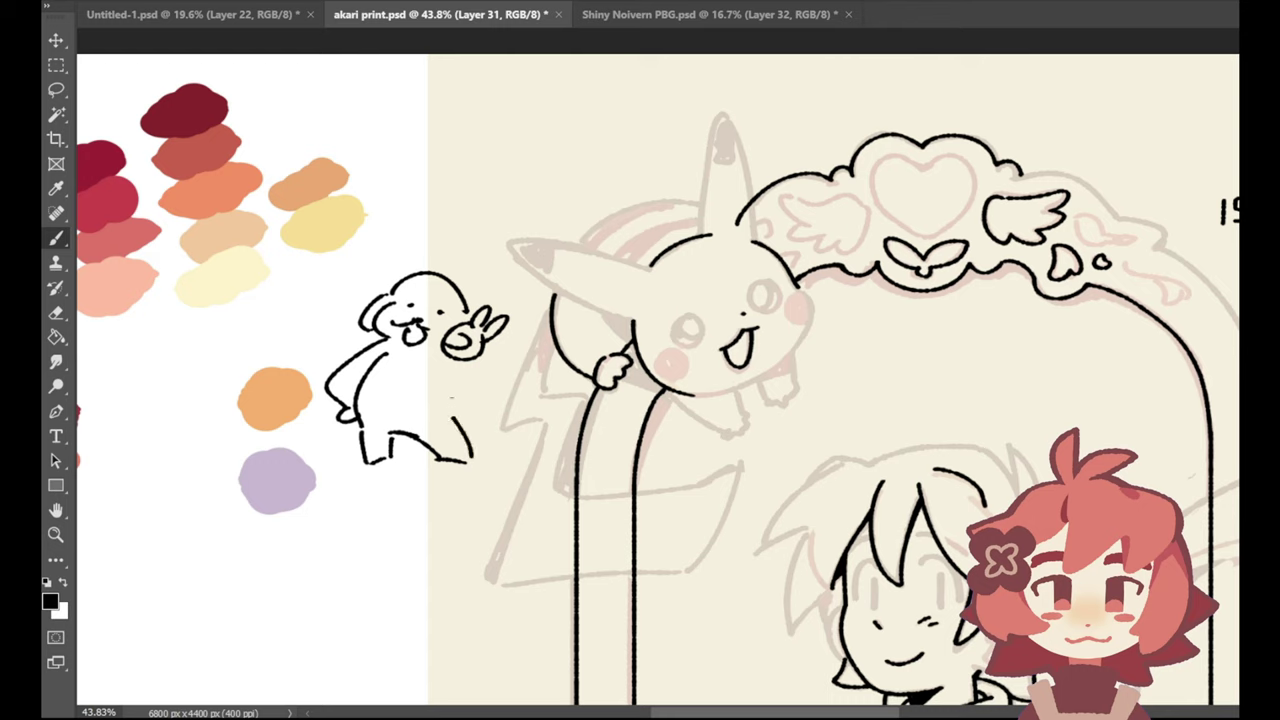
mouse_move(478, 358)
left_mouse_down()
mouse_move(460, 375)
mouse_move(430, 374)
left_mouse_up()
key("ctrl+z")
key("ctrl+z")
mouse_move(445, 331)
left_mouse_down()
mouse_move(438, 357)
mouse_move(460, 417)
left_mouse_up()
key("ctrl+z")
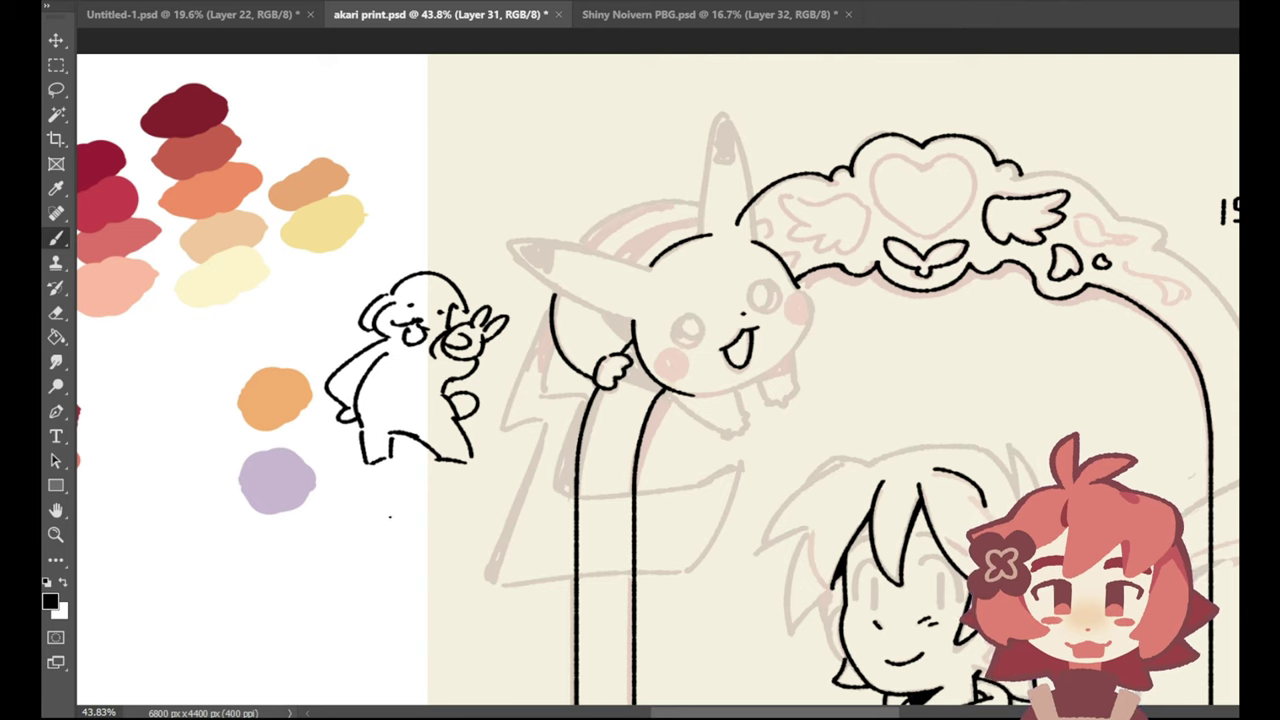
Step: Start a second doodle below the first with a domed head and a wide smile
left_click_drag(320, 540, 452, 565)
left_click_drag(354, 570, 338, 600)
mouse_move(352, 586)
left_mouse_down()
mouse_move(428, 588)
mouse_move(398, 593)
mouse_move(415, 590)
left_mouse_up()
key("ctrl+z")
left_click_drag(406, 570, 428, 600)
key("ctrl+z")
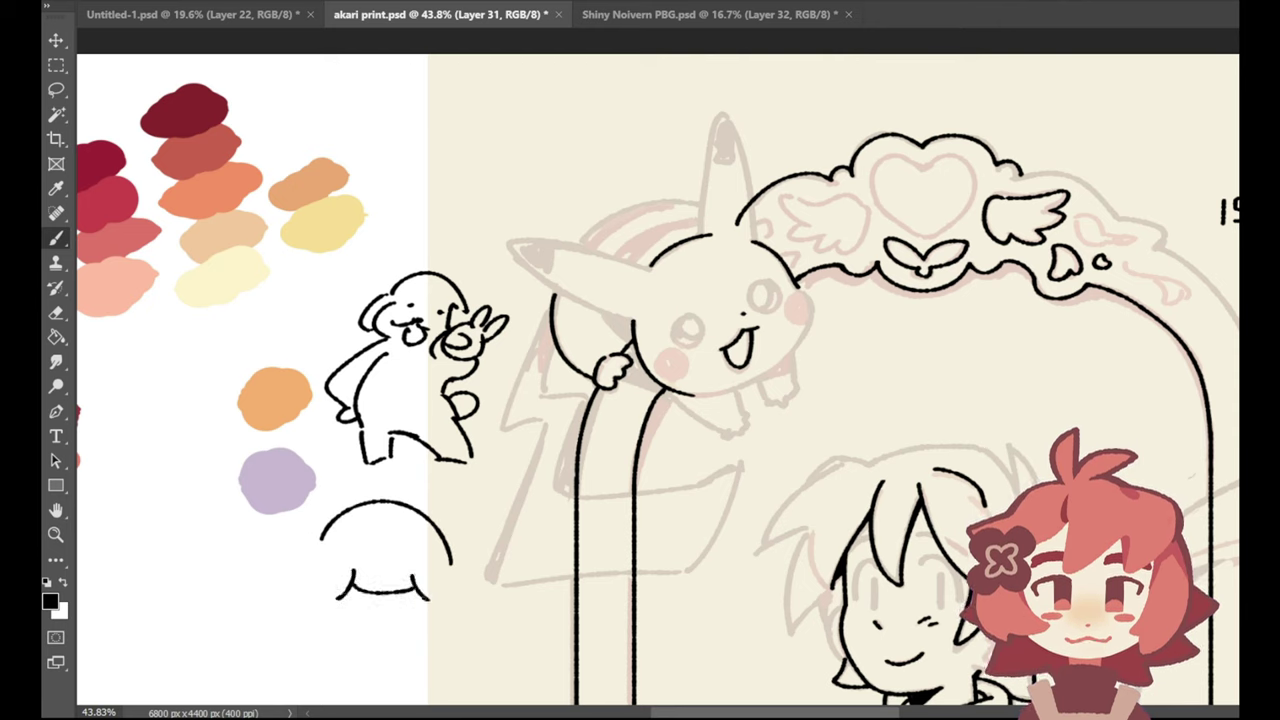
Step: Complete the second dog doodle with eyes, nose, floppy ears, a small body and short legs
mouse_move(372, 566)
left_mouse_down()
mouse_move(386, 570)
mouse_move(365, 556)
mouse_move(397, 559)
left_mouse_up()
left_click_drag(320, 542, 320, 614)
mouse_move(322, 566)
left_mouse_down()
mouse_move(355, 611)
mouse_move(432, 613)
left_mouse_up()
key("ctrl+z")
mouse_move(451, 558)
left_mouse_down()
mouse_move(463, 592)
mouse_move(431, 609)
mouse_move(452, 560)
left_mouse_up()
key("ctrl+z")
mouse_move(320, 610)
left_mouse_down()
mouse_move(360, 664)
mouse_move(359, 639)
mouse_move(432, 661)
left_mouse_up()
key("ctrl+z")
key("ctrl+z")
left_click_drag(436, 616, 431, 660)
left_click_drag(339, 658, 363, 664)
key("ctrl+z")
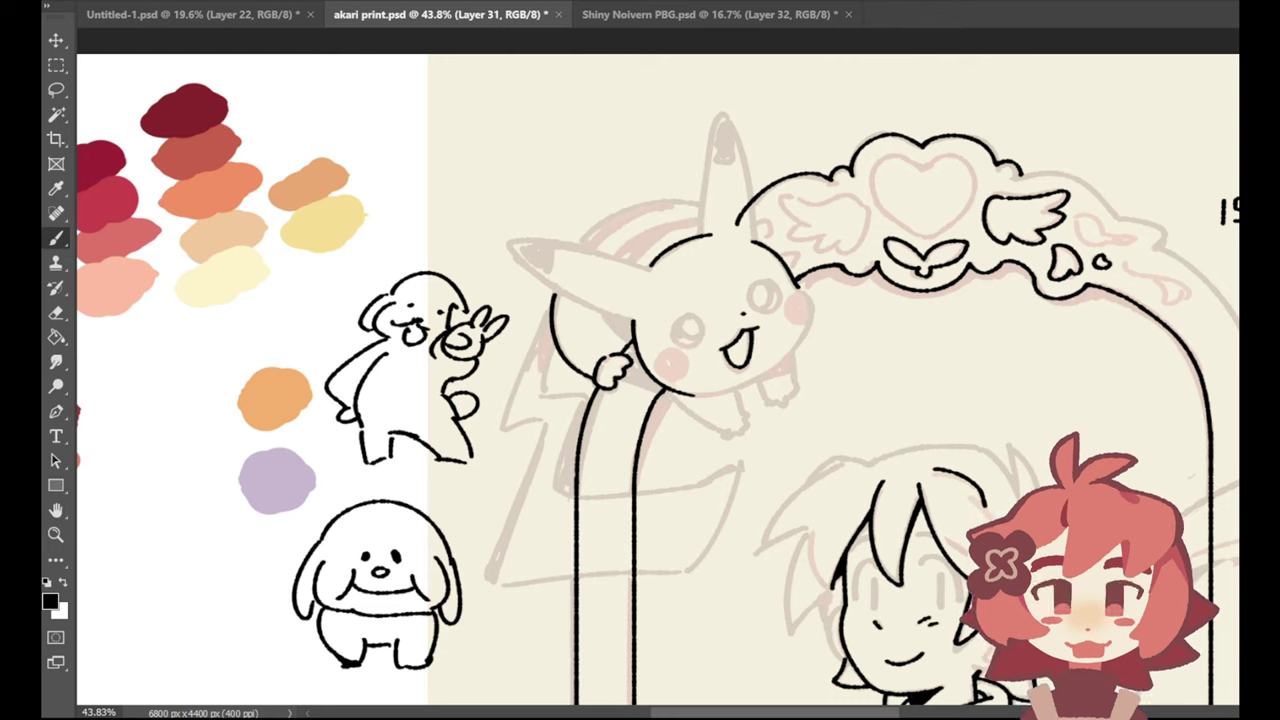
Step: Delete the layer holding the dog doodles
key("Delete")
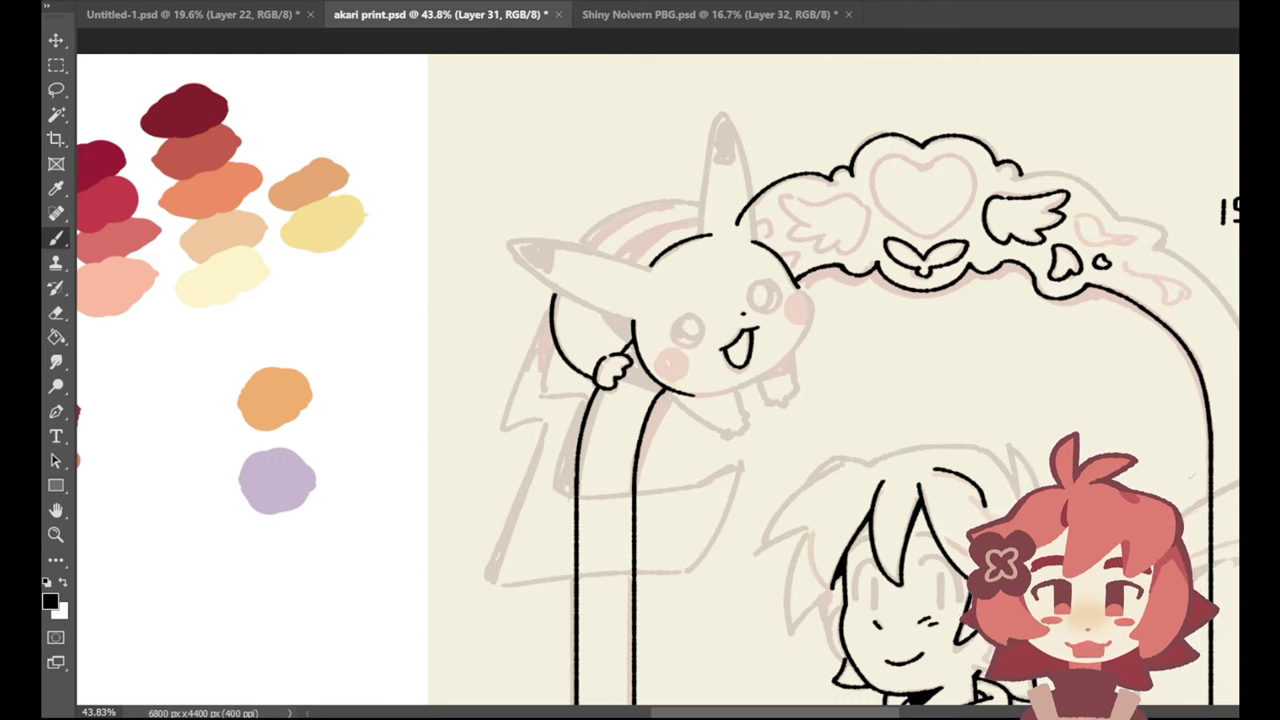
key("ctrl+shift+z")
key("ctrl+z")
key("ctrl+z")
key("ctrl+shift+z")
Step: Switch to Untitled-1.psd and sketch a creature's curved forehead line and narrow left eye on the blank canvas
left_click(274, 14)
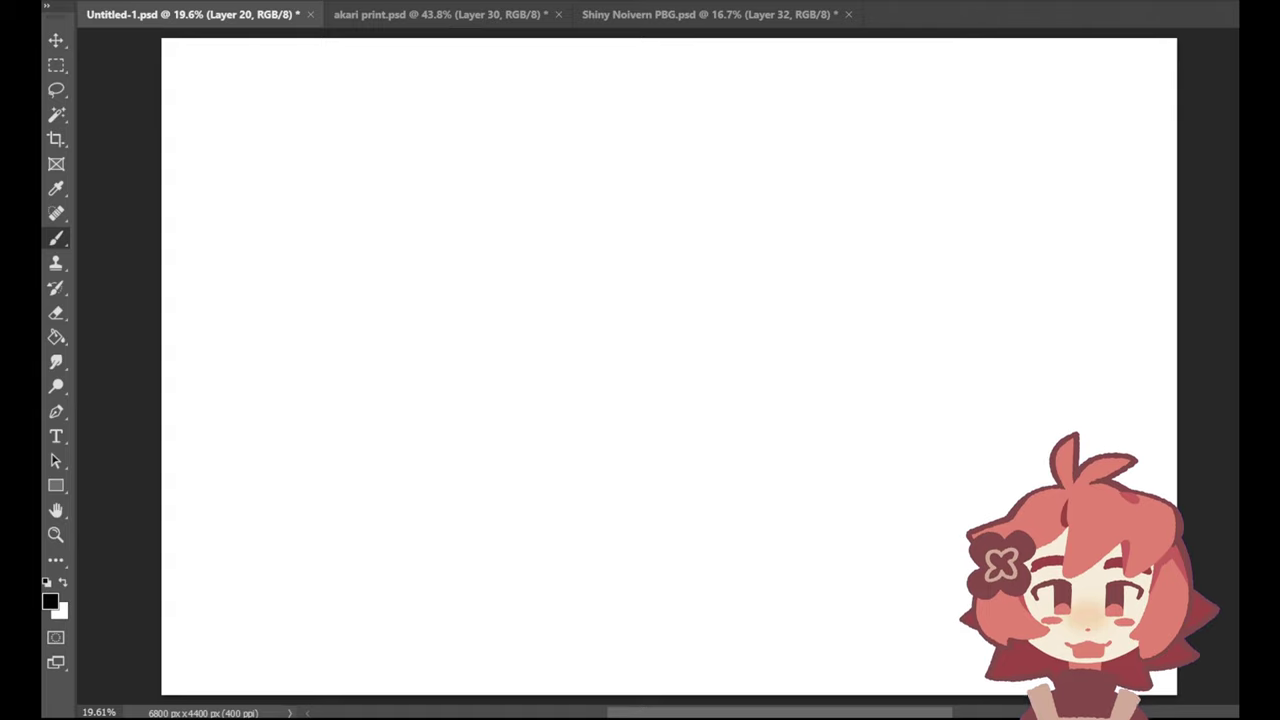
left_click_drag(641, 250, 586, 307)
key("ctrl+z")
left_click_drag(651, 206, 581, 287)
key("ctrl+z")
mouse_move(626, 234)
left_mouse_down()
mouse_move(574, 351)
mouse_move(578, 332)
mouse_move(605, 324)
left_mouse_up()
key("ctrl+z")
key("ctrl+z")
Step: Sketch the creature's slanted right eye, redrawing its outline and adding a dot pupil
mouse_move(603, 270)
left_mouse_down()
mouse_move(607, 314)
mouse_move(589, 313)
mouse_move(591, 326)
mouse_move(704, 330)
left_mouse_up()
key("ctrl+z")
key("ctrl+z")
key("ctrl+z")
key("ctrl+z")
key("ctrl+z")
key("ctrl+z")
key("ctrl+z")
left_click_drag(630, 345, 697, 338)
key("ctrl+z")
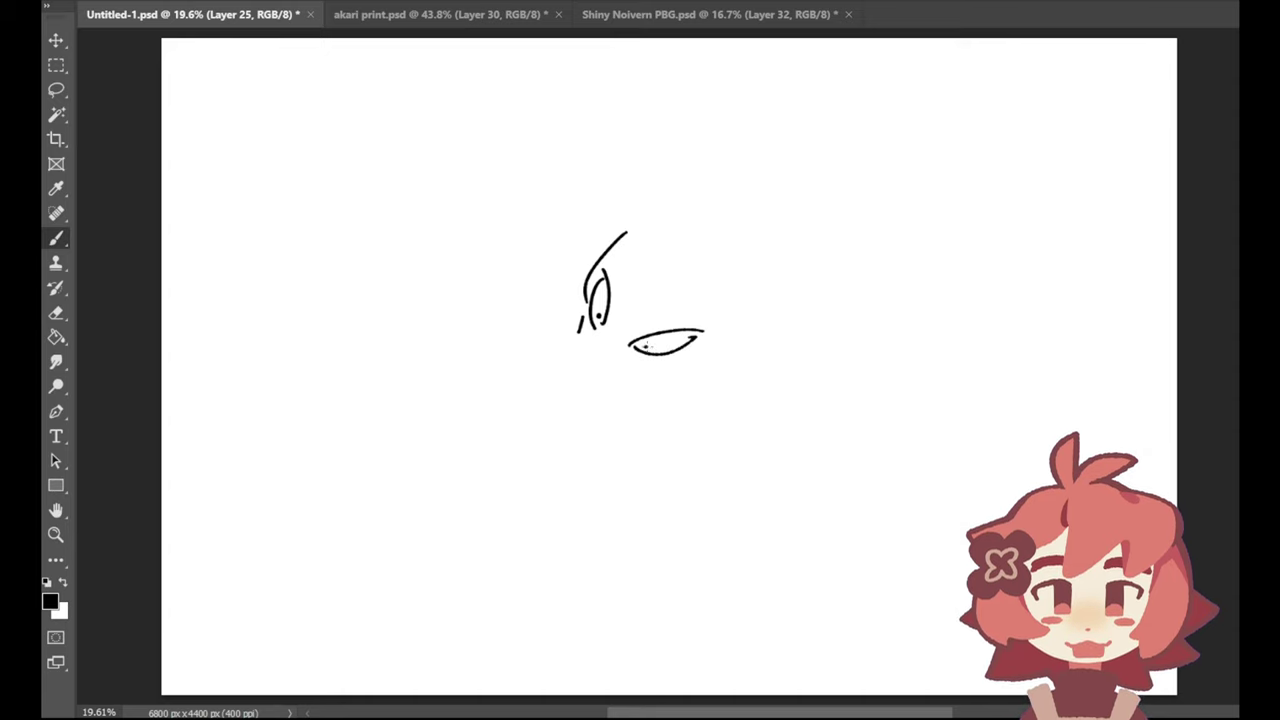
left_click(646, 346)
Step: Sketch the creature's fanged mouth biting down on a pair of diagonal parallel lines
mouse_move(579, 339)
left_mouse_down()
mouse_move(586, 358)
mouse_move(574, 363)
mouse_move(652, 372)
mouse_move(648, 402)
mouse_move(664, 400)
left_mouse_up()
key("ctrl+z")
key("ctrl+z")
key("ctrl+z")
left_click_drag(538, 306, 581, 333)
left_click_drag(536, 318, 570, 345)
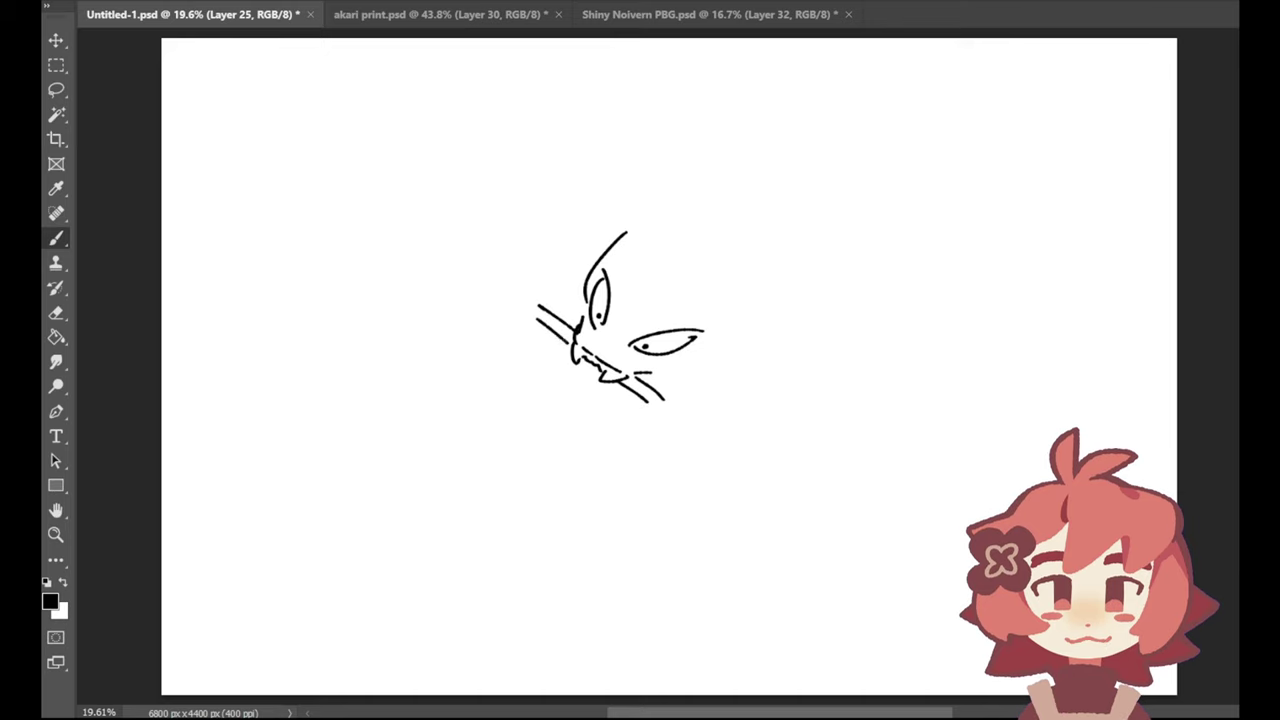
Step: Sketch the top of the creature's head with two pointed ears
mouse_move(620, 242)
left_mouse_down()
mouse_move(676, 202)
mouse_move(673, 239)
mouse_move(697, 202)
mouse_move(678, 232)
mouse_move(683, 300)
left_mouse_up()
key("ctrl+z")
key("ctrl+z")
key("ctrl+z")
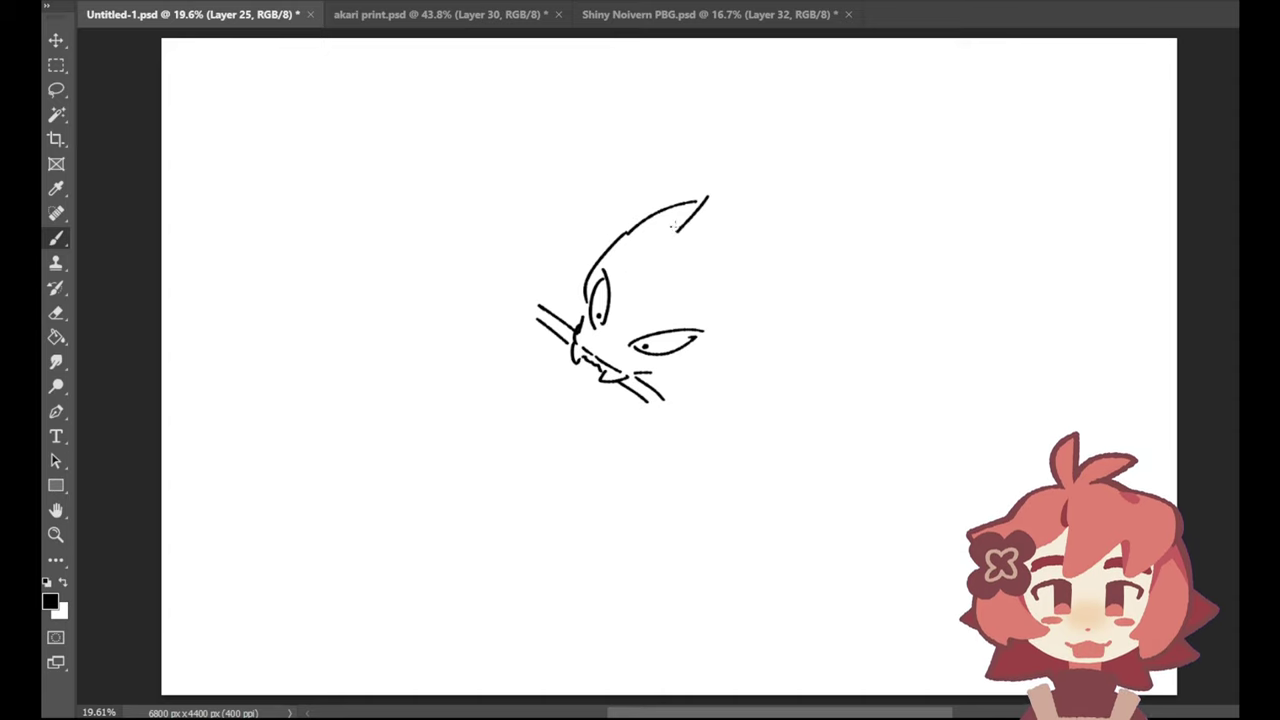
mouse_move(679, 232)
left_mouse_down()
mouse_move(737, 262)
mouse_move(784, 240)
mouse_move(742, 318)
left_mouse_up()
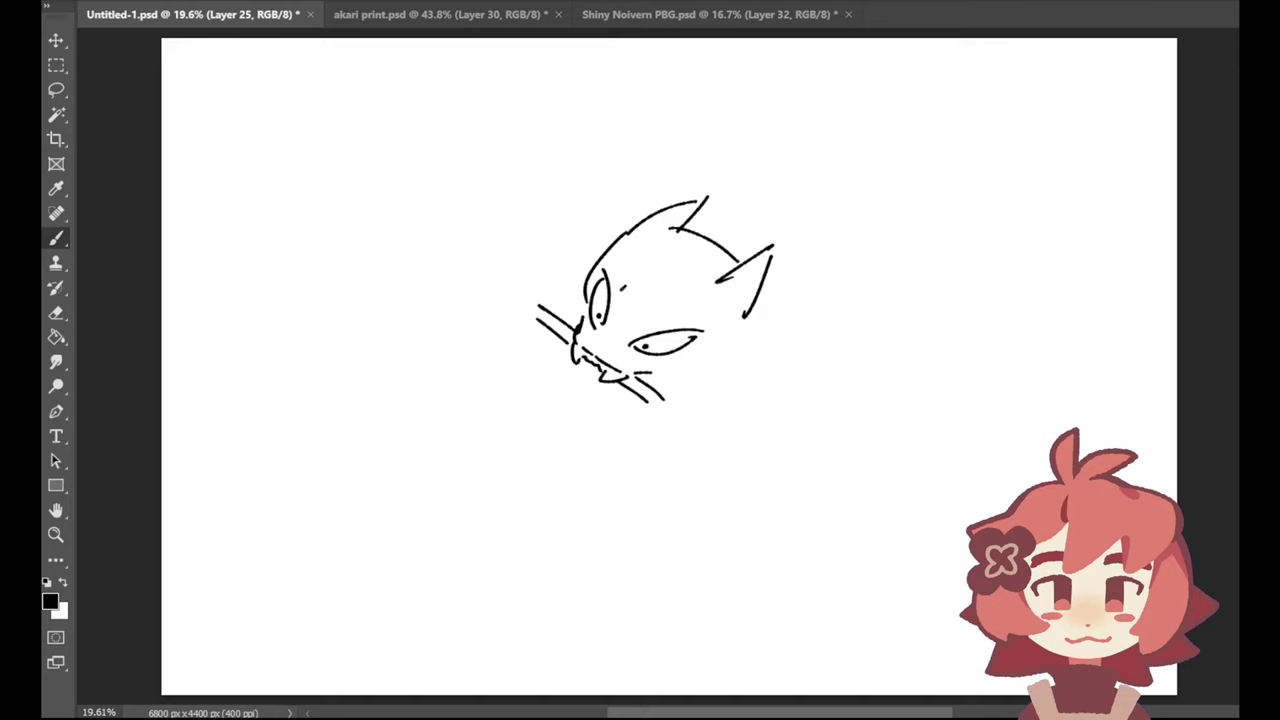
Step: Add zigzag stripes to the creature's forehead and a line down the left side of its face
mouse_move(626, 287)
left_mouse_down()
mouse_move(685, 277)
mouse_move(648, 317)
left_mouse_up()
left_click_drag(690, 294, 662, 318)
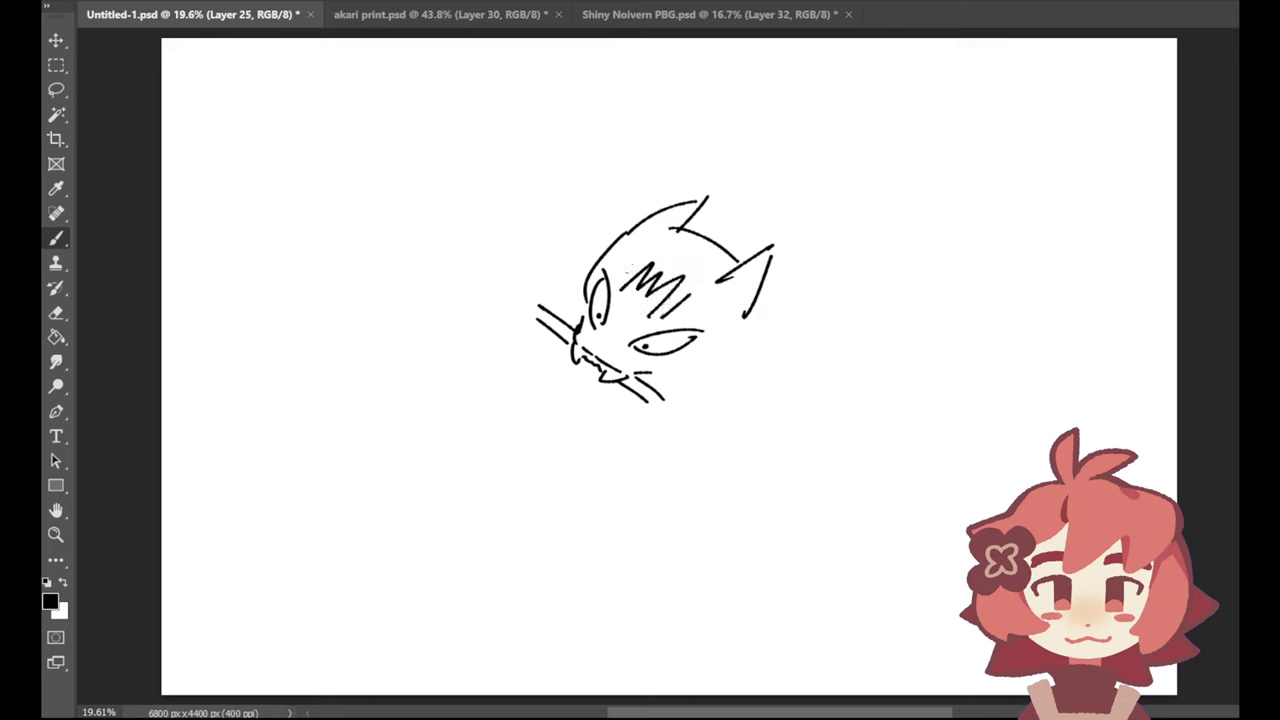
left_click_drag(632, 266, 579, 328)
Step: Sketch body lines extending behind the creature's head on both sides and add an inner line to its right ear
mouse_move(591, 273)
left_mouse_down()
mouse_move(703, 203)
mouse_move(694, 228)
mouse_move(816, 195)
mouse_move(909, 206)
left_mouse_up()
key("ctrl+z")
left_click_drag(637, 218, 812, 172)
key("ctrl+z")
left_click_drag(843, 291, 777, 371)
key("ctrl+z")
left_click_drag(721, 157, 637, 222)
mouse_move(862, 310)
left_mouse_down()
mouse_move(786, 382)
mouse_move(777, 352)
left_mouse_up()
key("ctrl+z")
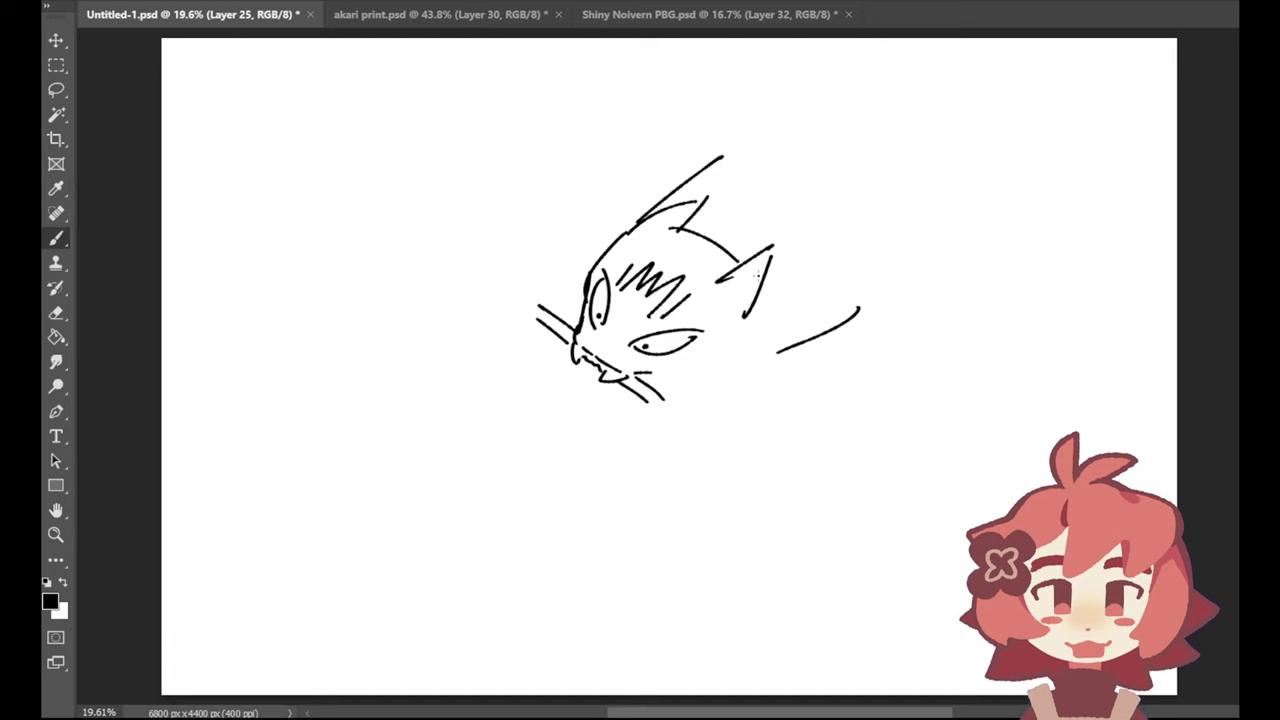
left_click_drag(771, 247, 726, 305)
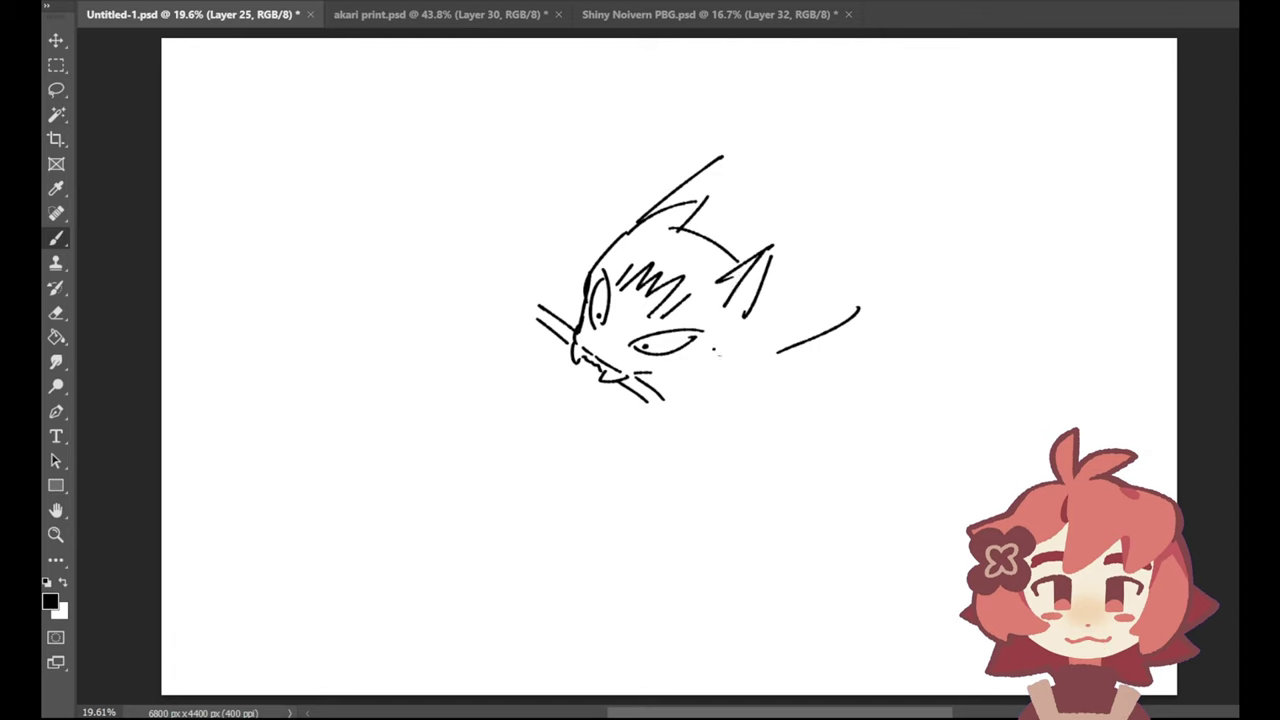
Step: Sketch the creature's lower jaw line, cheek fur tufts and the line running down from its right ear
left_click_drag(738, 358, 682, 386)
key("ctrl+z")
mouse_move(747, 317)
left_mouse_down()
mouse_move(747, 352)
mouse_move(677, 387)
mouse_move(718, 380)
left_mouse_up()
key("ctrl+z")
key("ctrl+z")
key("ctrl+z")
key("ctrl+z")
left_click_drag(703, 375, 727, 386)
left_click_drag(709, 364, 725, 381)
key("ctrl+z")
key("ctrl+z")
left_click_drag(712, 370, 738, 374)
key("ctrl+z")
Step: Outline the fur bulging from the far side of the creature's head and add short cross strokes to it
mouse_move(635, 225)
left_mouse_down()
mouse_move(573, 265)
mouse_move(590, 316)
left_mouse_up()
key("ctrl+z")
left_click_drag(575, 264, 579, 316)
left_click_drag(570, 279, 581, 283)
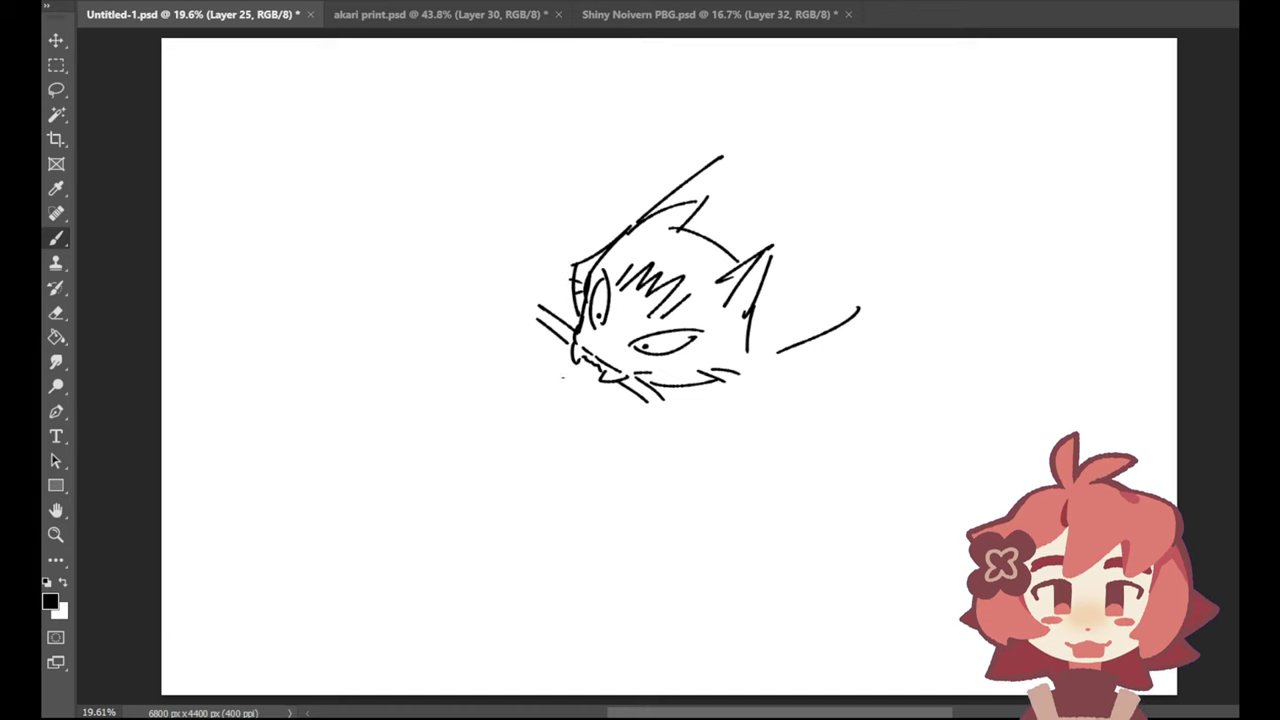
Step: Sketch the creature's two forelegs ending in rounded paws beneath the diagonal bar in its mouth
left_click_drag(510, 361, 574, 302)
mouse_move(501, 376)
left_mouse_down()
mouse_move(508, 362)
mouse_move(486, 372)
mouse_move(490, 398)
mouse_move(525, 398)
mouse_move(512, 412)
mouse_move(556, 365)
left_mouse_up()
key("ctrl+z")
key("ctrl+z")
key("ctrl+z")
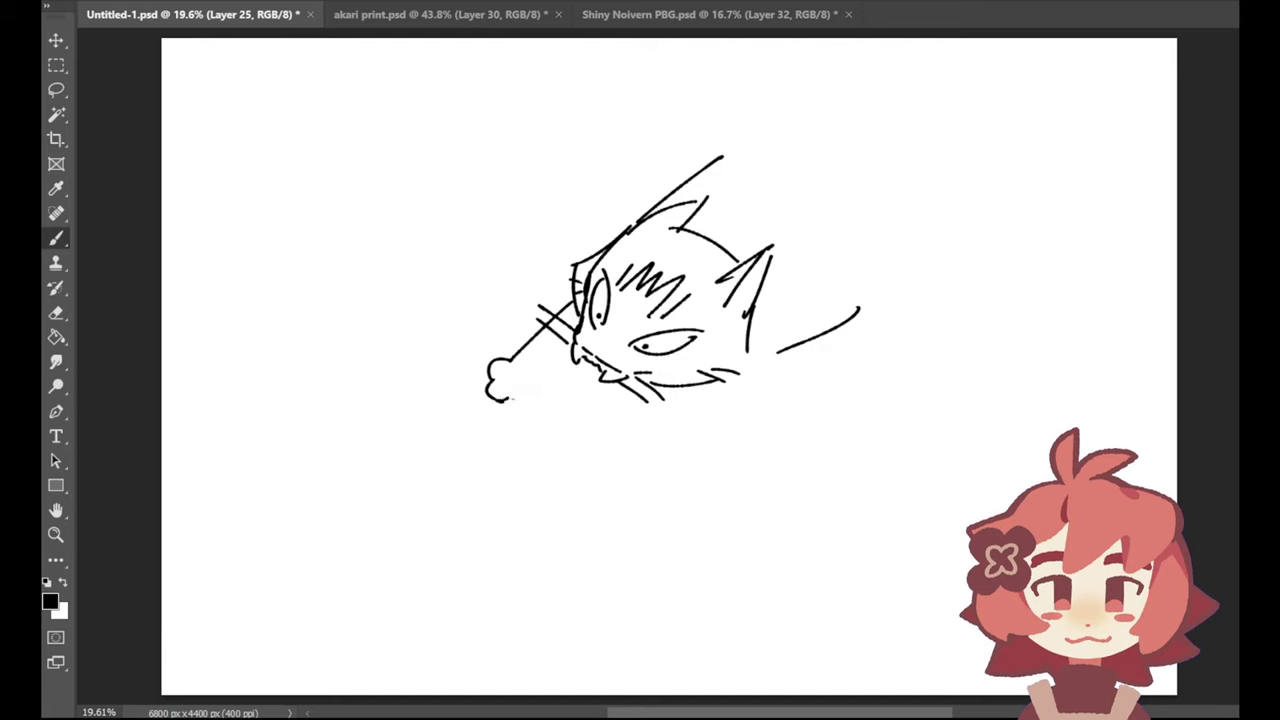
mouse_move(508, 401)
left_mouse_down()
mouse_move(546, 383)
mouse_move(531, 401)
mouse_move(564, 367)
left_mouse_up()
key("ctrl+z")
key("ctrl+z")
key("ctrl+z")
key("ctrl+z")
Step: Extend the diagonal bar in the creature's mouth on both sides and hatch it along its length
mouse_move(630, 390)
left_mouse_down()
mouse_move(600, 412)
mouse_move(593, 403)
mouse_move(578, 437)
mouse_move(596, 452)
mouse_move(627, 452)
mouse_move(688, 402)
left_mouse_up()
key("ctrl+z")
mouse_move(610, 384)
left_mouse_down()
mouse_move(690, 452)
mouse_move(752, 462)
left_mouse_up()
key("ctrl+z")
mouse_move(628, 384)
left_mouse_down()
mouse_move(720, 462)
mouse_move(710, 436)
mouse_move(754, 468)
left_mouse_up()
key("ctrl+z")
key("ctrl+z")
key("ctrl+shift+z")
mouse_move(514, 298)
left_mouse_down()
mouse_move(567, 336)
mouse_move(504, 300)
mouse_move(534, 312)
left_mouse_up()
left_click_drag(582, 360, 601, 374)
key("ctrl+z")
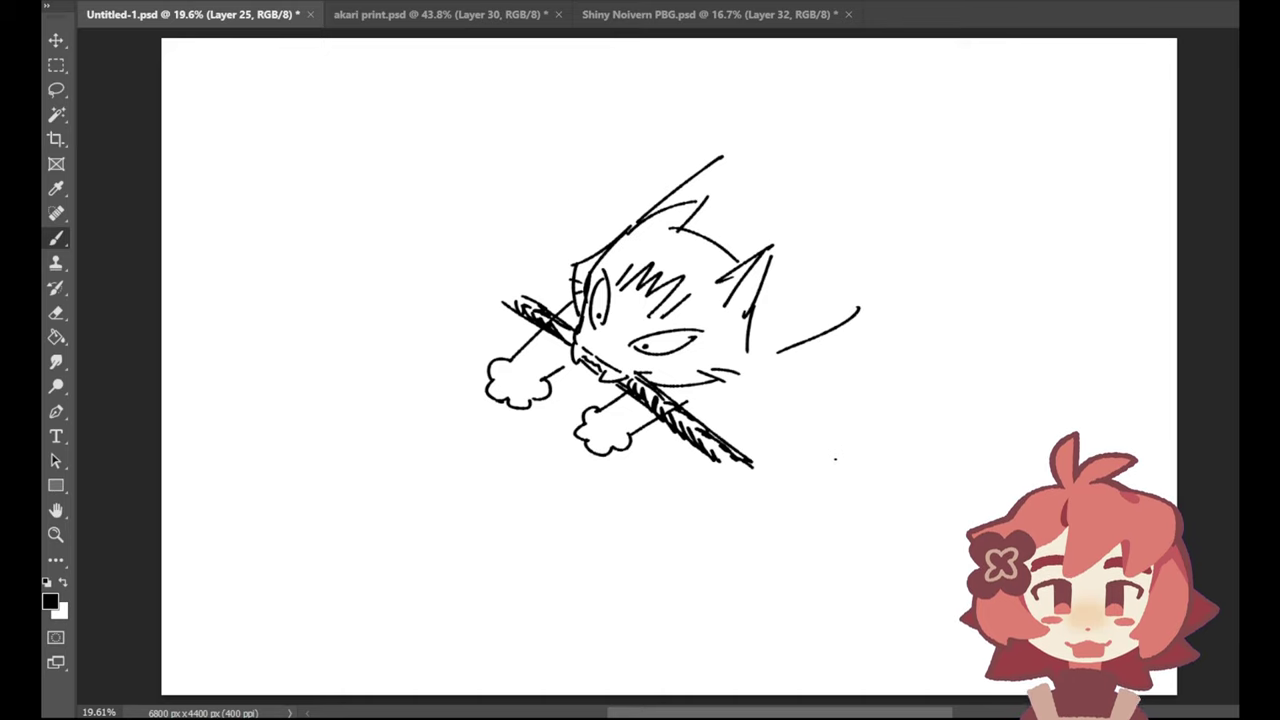
Step: Clear the creature sketch and draw a small four-petaled flower in a pot on the blank canvas
key("Delete")
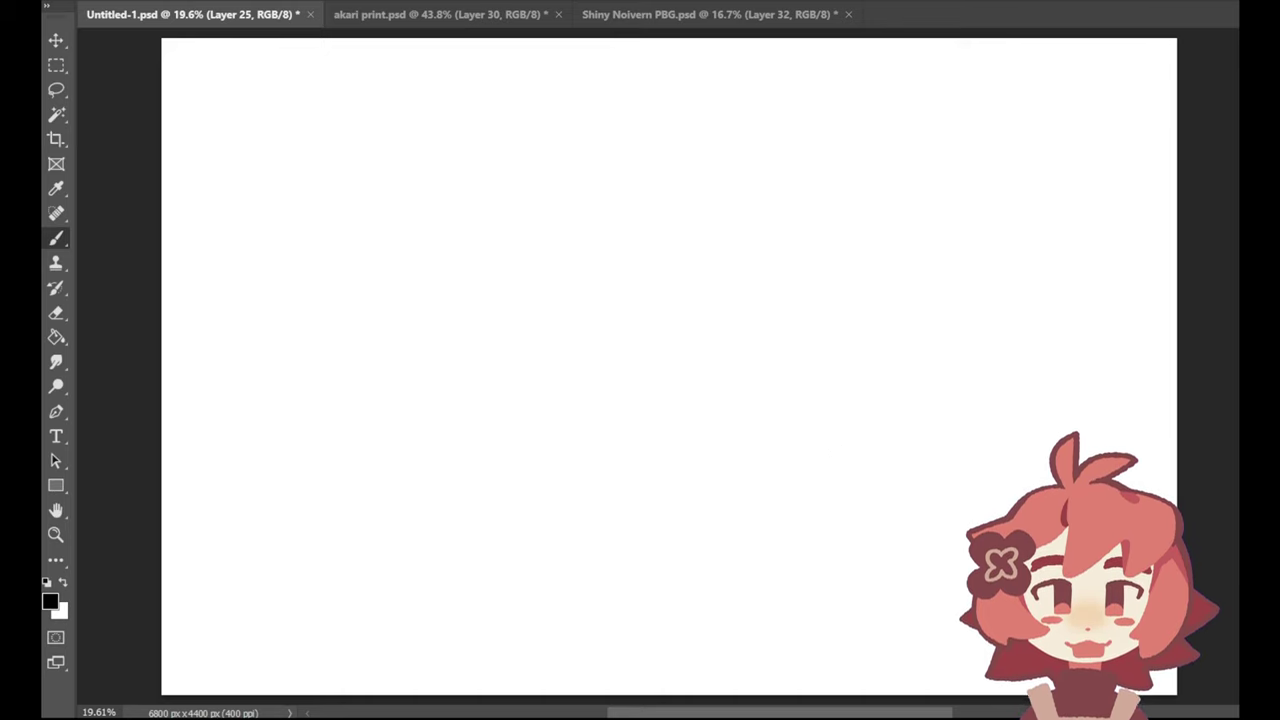
mouse_move(795, 316)
left_mouse_down()
mouse_move(786, 333)
mouse_move(800, 361)
mouse_move(806, 312)
mouse_move(826, 360)
mouse_move(788, 382)
mouse_move(808, 397)
mouse_move(820, 377)
mouse_move(788, 338)
mouse_move(808, 344)
left_mouse_up()
key("ctrl+z")
key("ctrl+z")
key("ctrl+z")
key("ctrl+z")
mouse_move(820, 320)
left_mouse_down()
mouse_move(800, 334)
mouse_move(820, 318)
left_mouse_up()
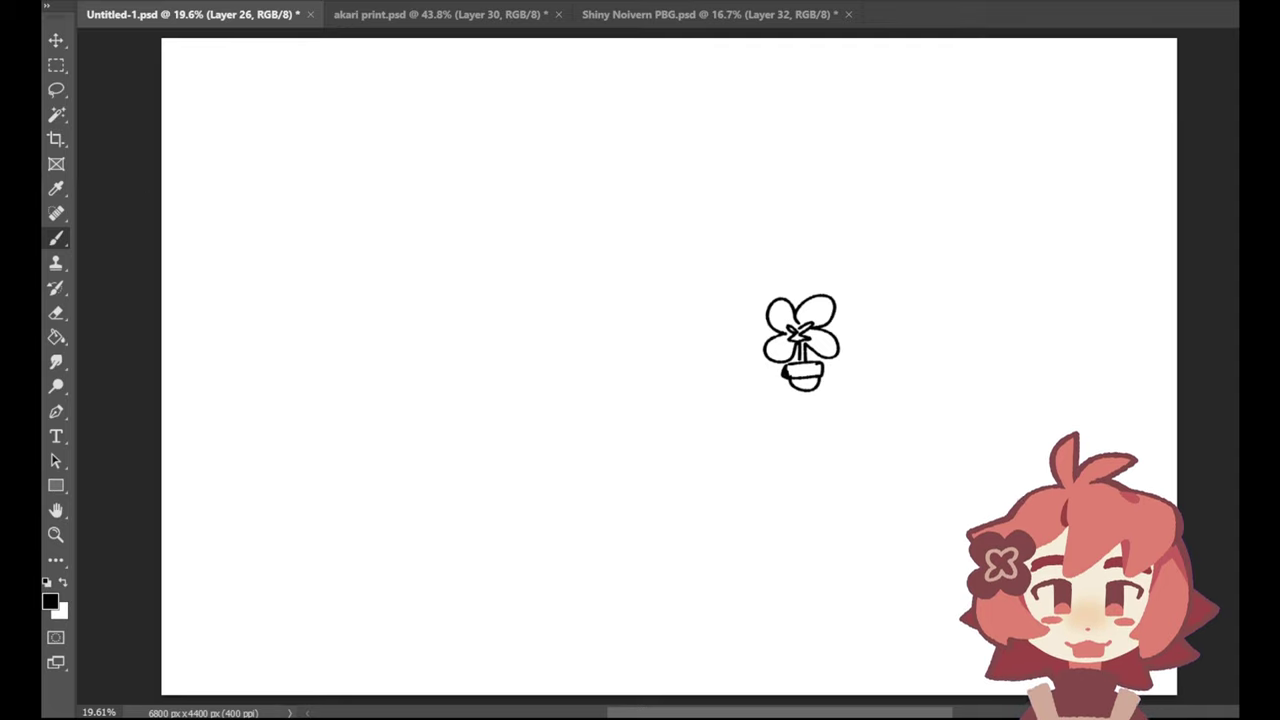
Step: Move the potted flower to the upper-right corner of the canvas and switch back to the Brush tool
left_click(67, 46)
mouse_move(834, 226)
left_mouse_down()
mouse_move(948, 102)
mouse_move(1095, 5)
left_mouse_up()
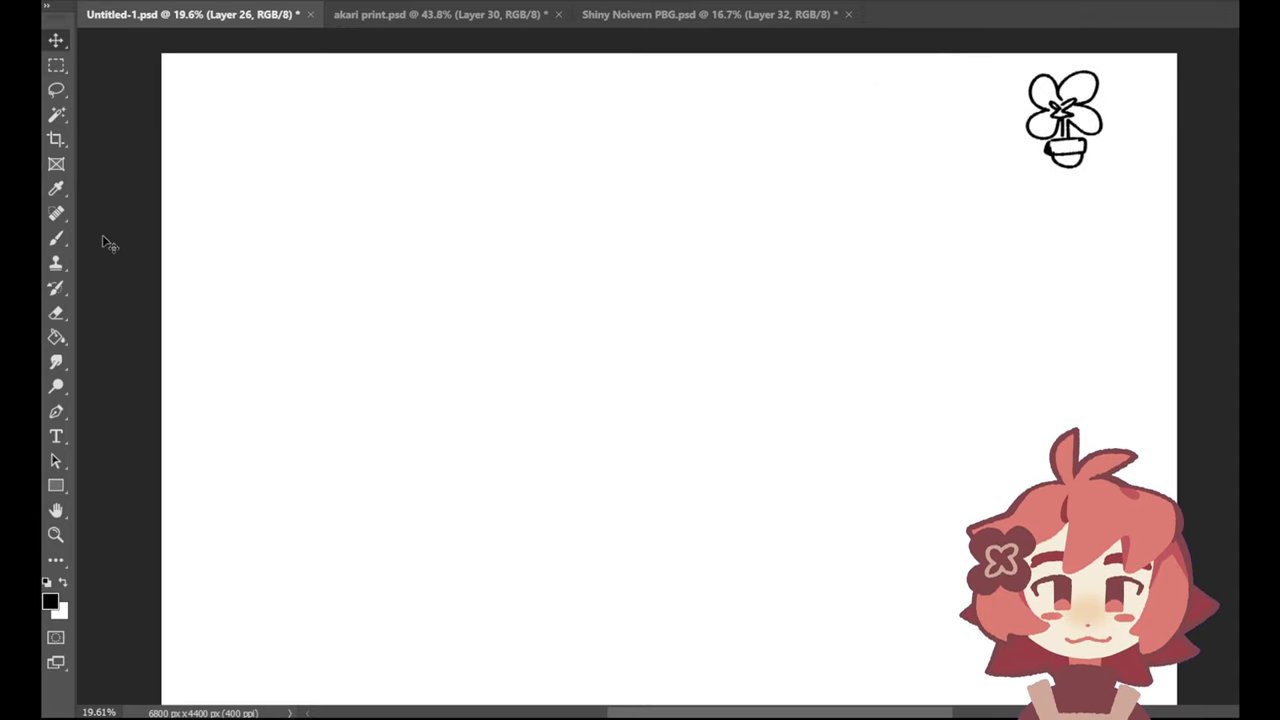
left_click(56, 238)
scroll(592, 224, "down", 1)
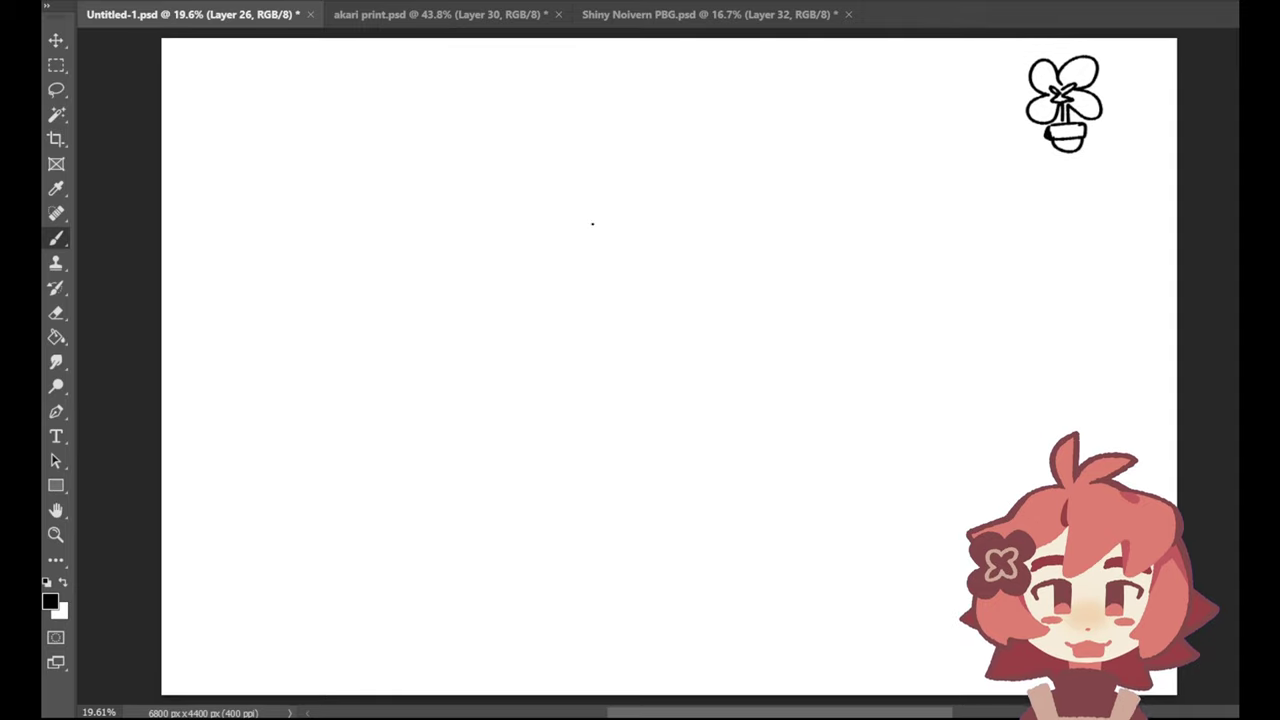
Step: Draw a round head outline in the right half of the canvas, below the potted flower
mouse_move(830, 257)
left_mouse_down()
mouse_move(880, 301)
mouse_move(843, 268)
mouse_move(843, 289)
mouse_move(815, 282)
mouse_move(788, 340)
mouse_move(805, 322)
left_mouse_up()
key("ctrl+z")
key("ctrl+z")
key("ctrl+z")
key("ctrl+z")
Step: Draw two large black eyes with round white highlights inside the head
mouse_move(805, 321)
left_mouse_down()
mouse_move(786, 346)
mouse_move(807, 324)
mouse_move(809, 348)
mouse_move(807, 323)
mouse_move(794, 328)
mouse_move(793, 343)
mouse_move(813, 335)
left_mouse_up()
key("ctrl+z")
key("ctrl+z")
left_click_drag(809, 345, 816, 332)
left_click_drag(803, 347, 862, 320)
key("ctrl+z")
mouse_move(858, 316)
left_mouse_down()
mouse_move(837, 338)
mouse_move(859, 319)
left_mouse_up()
key("ctrl+z")
mouse_move(854, 318)
left_mouse_down()
mouse_move(850, 342)
mouse_move(864, 334)
left_mouse_up()
key("ctrl+z")
key("ctrl+z")
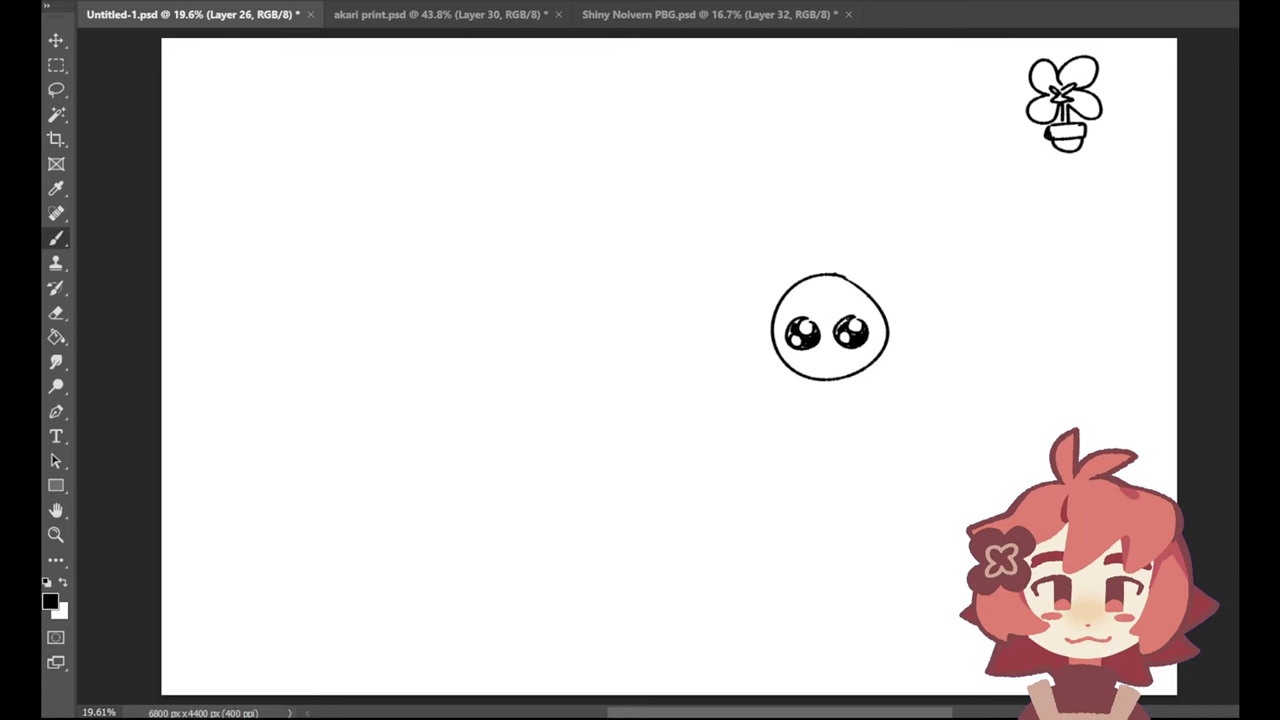
Step: Add a zigzag fringe and two cat ears with hatched insides to the round head
mouse_move(806, 284)
left_mouse_down()
mouse_move(813, 318)
mouse_move(843, 300)
left_mouse_up()
mouse_move(765, 323)
left_mouse_down()
mouse_move(814, 260)
mouse_move(816, 274)
mouse_move(776, 287)
mouse_move(895, 244)
left_mouse_up()
key("ctrl+z")
key("ctrl+z")
key("ctrl+z")
key("ctrl+z")
key("ctrl+z")
left_click_drag(840, 275, 896, 302)
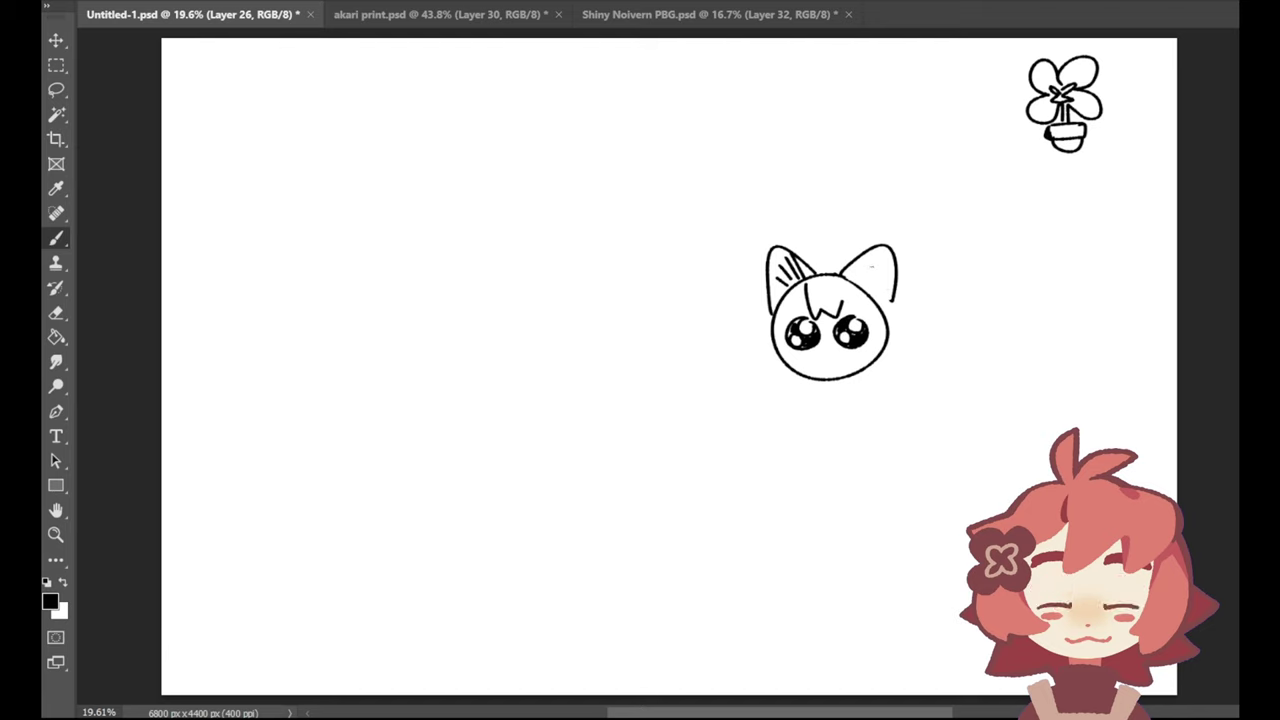
left_click_drag(877, 260, 872, 289)
left_click_drag(884, 278, 877, 291)
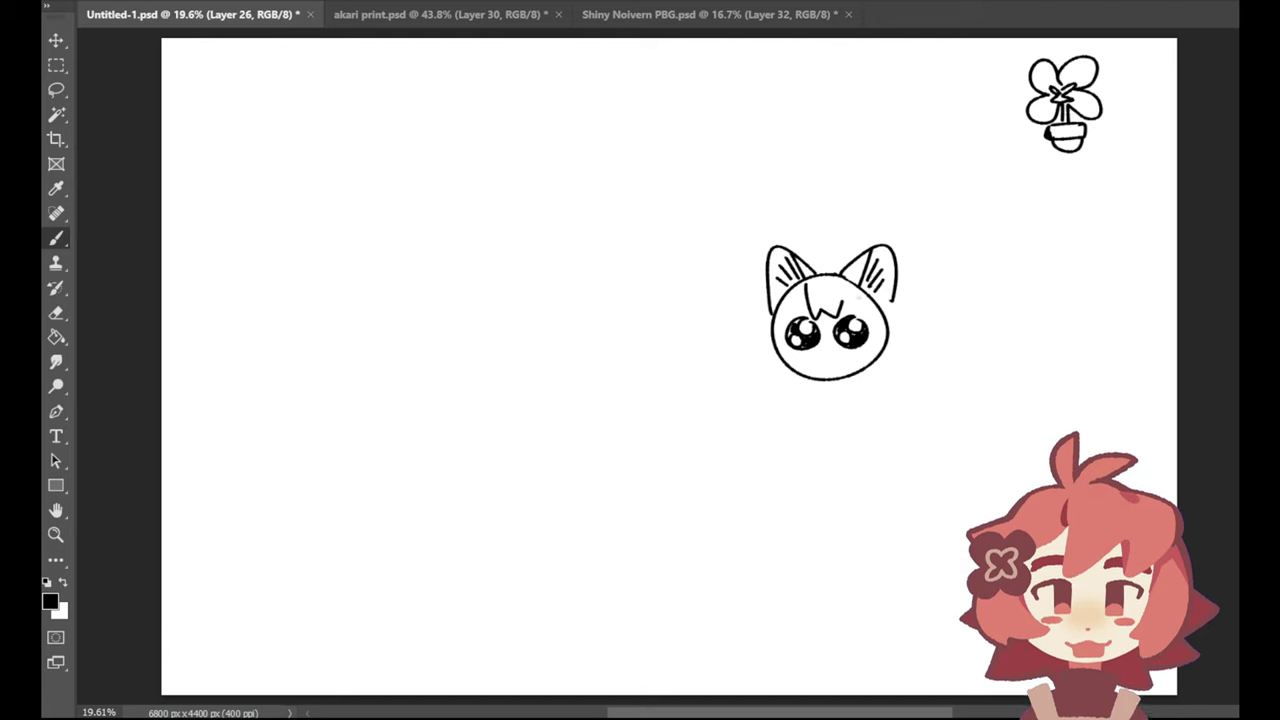
Step: Draw a tiny straight mouth and spiky hair tufts down both sides of the cat-eared head
left_click_drag(821, 361, 831, 359)
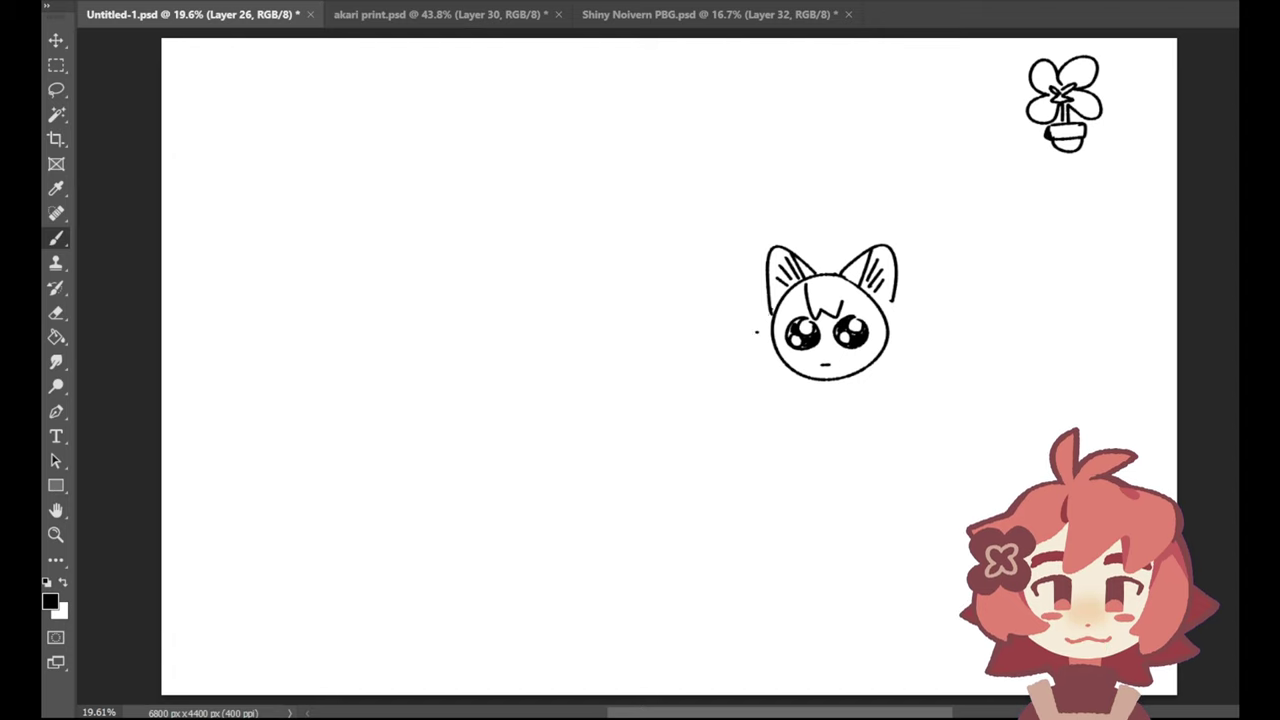
mouse_move(768, 312)
left_mouse_down()
mouse_move(750, 341)
mouse_move(765, 380)
left_mouse_up()
left_click_drag(896, 299, 888, 383)
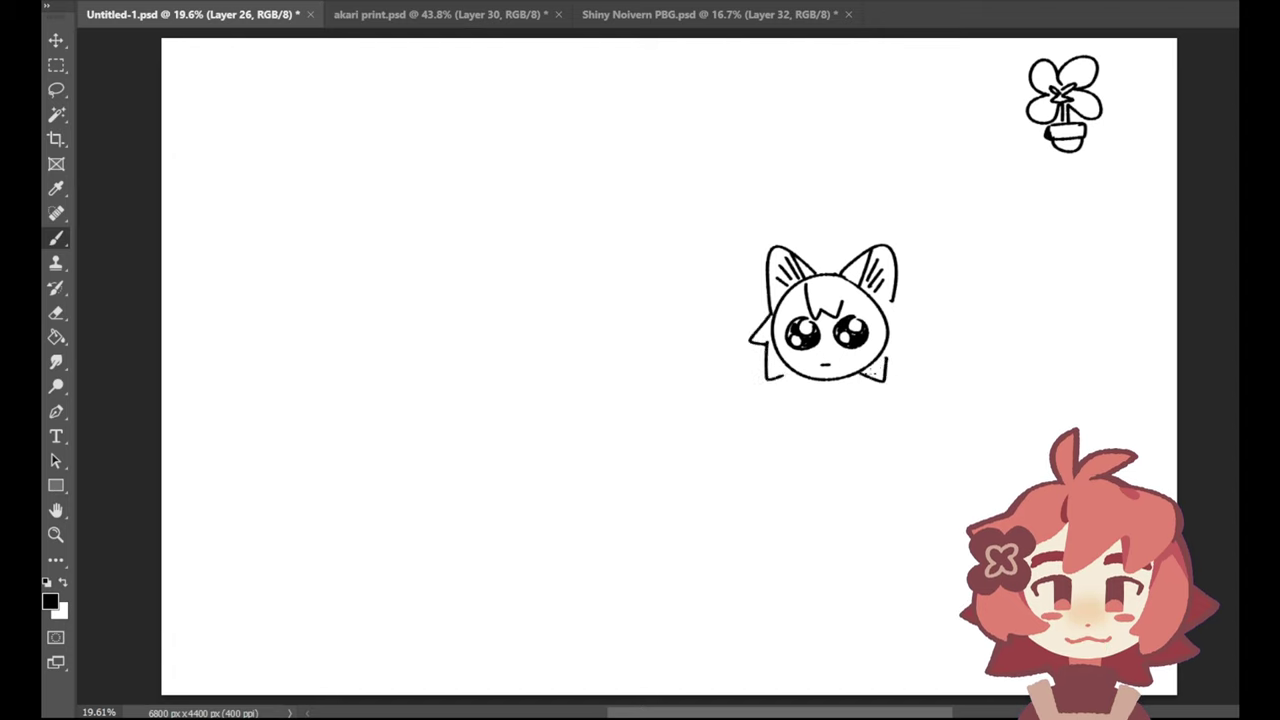
left_click_drag(910, 321, 894, 366)
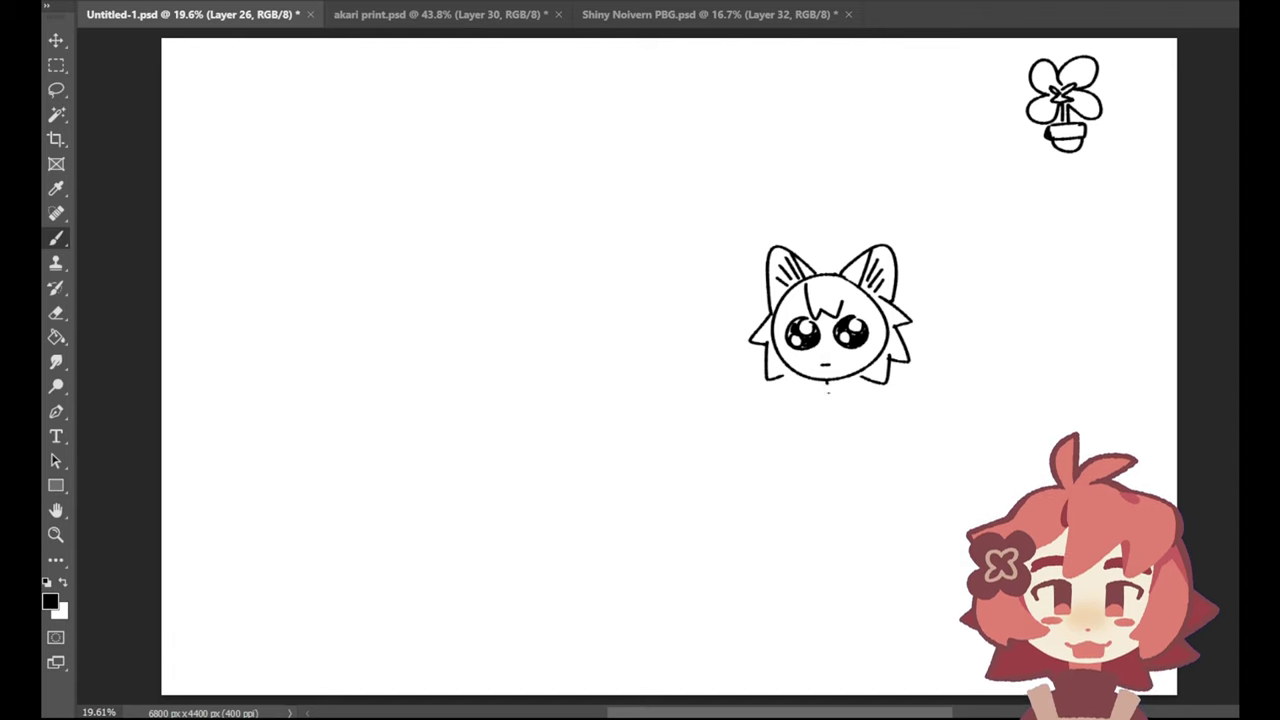
Step: Sketch the cat-eared character's neck and shoulders and rework its fringe across the forehead
mouse_move(827, 388)
left_mouse_down()
mouse_move(842, 382)
mouse_move(821, 411)
mouse_move(873, 408)
left_mouse_up()
key("ctrl+z")
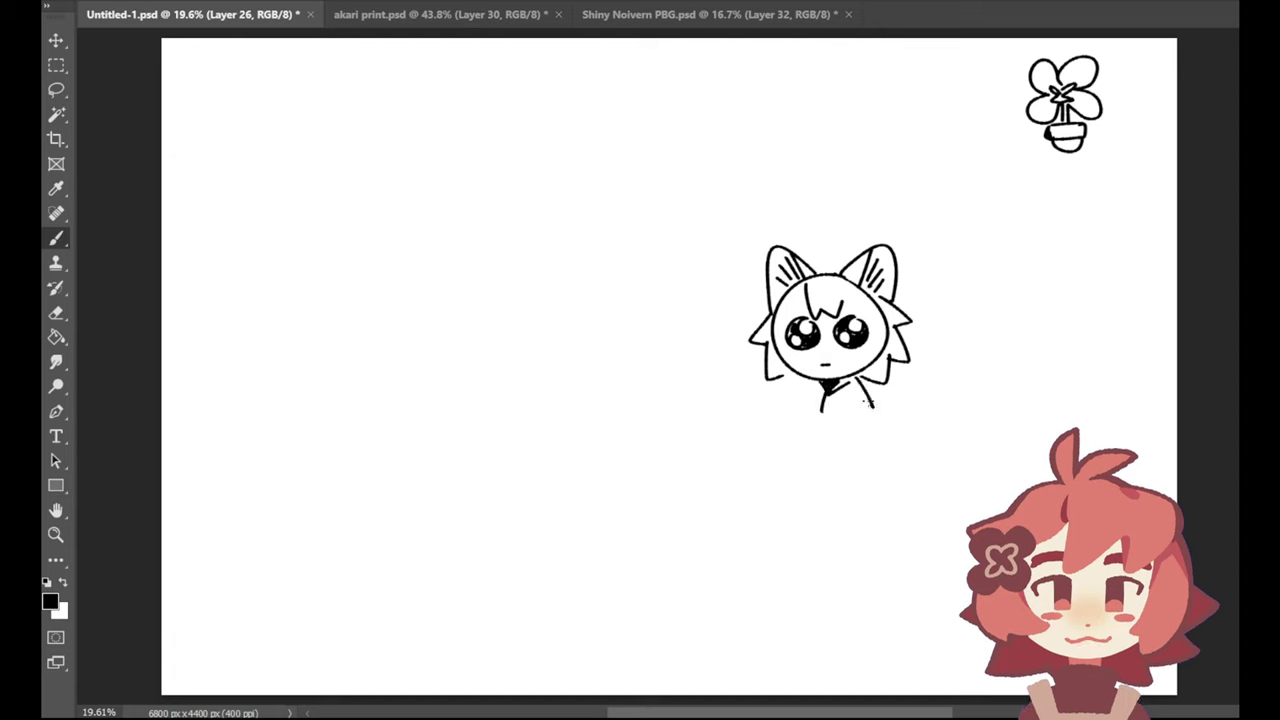
mouse_move(779, 318)
left_mouse_down()
mouse_move(806, 287)
mouse_move(893, 326)
left_mouse_up()
key("ctrl+z")
key("ctrl+z")
key("ctrl+z")
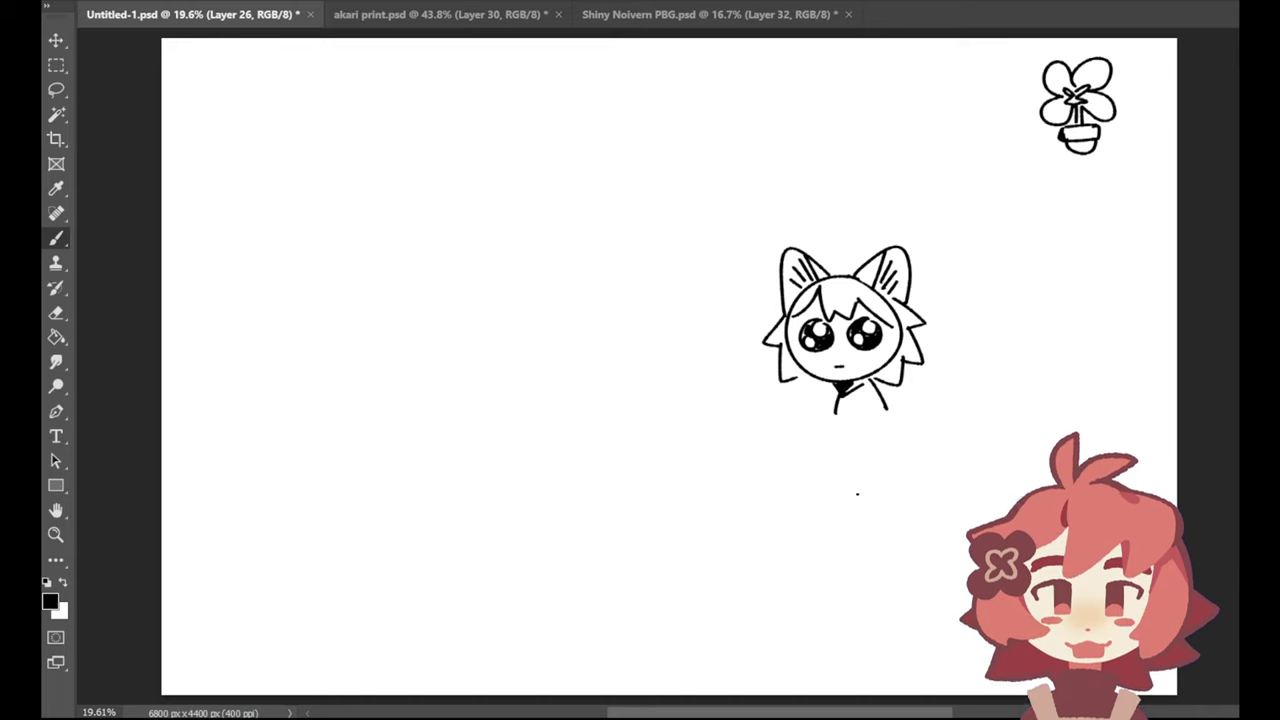
Step: Try to draw a large circle with a small oval beside it, left of the cat-eared character
mouse_move(543, 329)
left_mouse_down()
mouse_move(618, 396)
mouse_move(572, 347)
left_mouse_up()
key("ctrl+z")
mouse_move(558, 343)
left_mouse_down()
mouse_move(575, 440)
mouse_move(570, 348)
left_mouse_up()
mouse_move(605, 444)
left_mouse_down()
mouse_move(626, 437)
mouse_move(631, 449)
left_mouse_up()
key("ctrl+z")
mouse_move(608, 442)
left_mouse_down()
mouse_move(623, 417)
mouse_move(626, 450)
left_mouse_up()
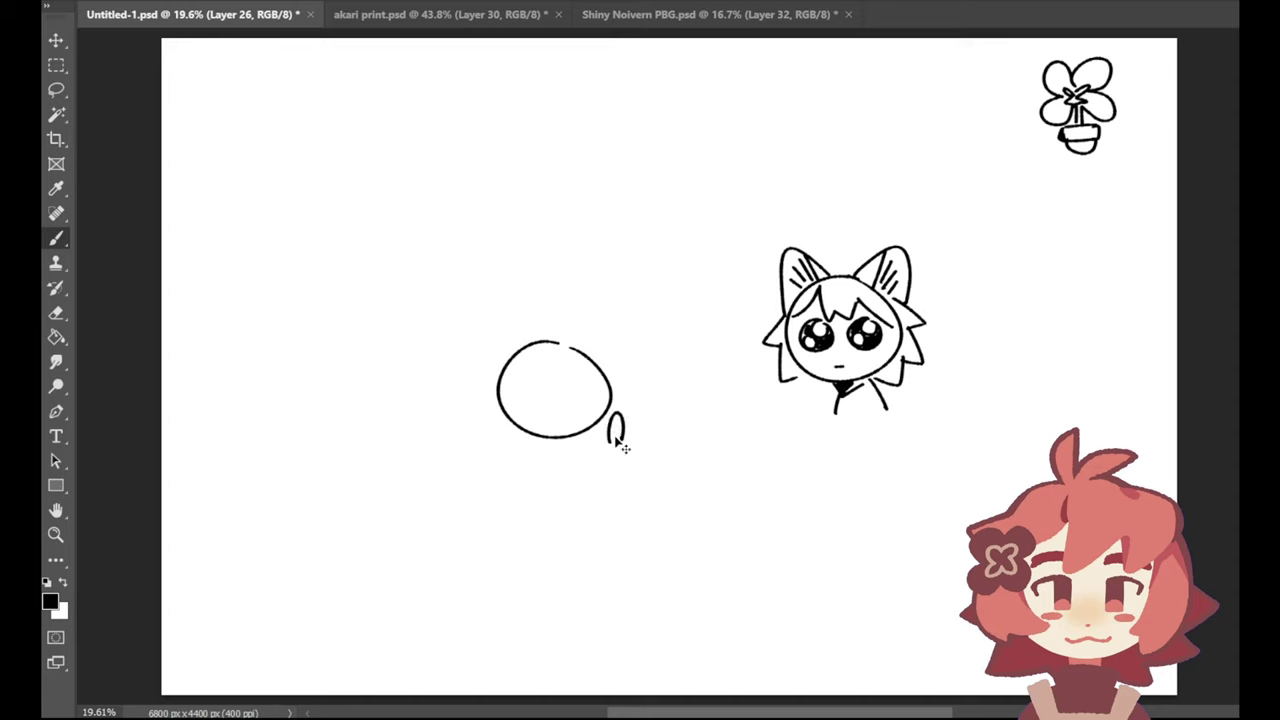
key("ctrl+z")
key("ctrl+z")
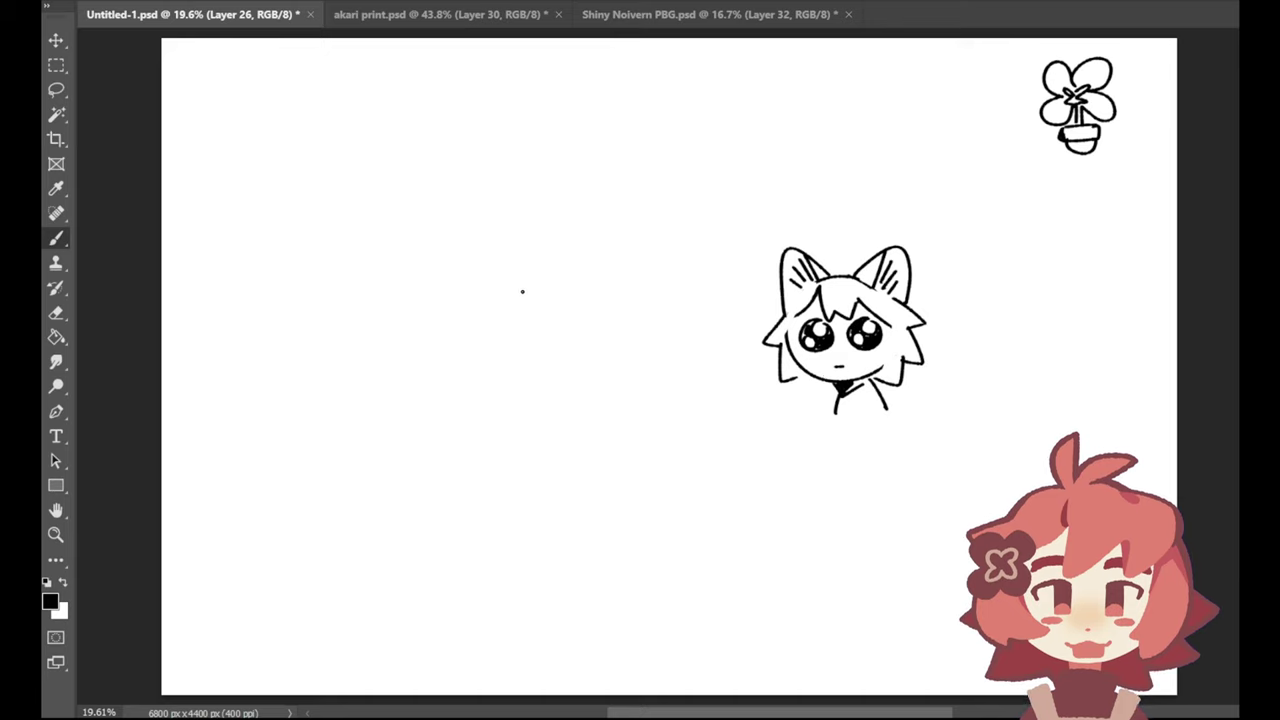
Step: Try redrawing a plain freehand circle at different spots beside the cat-eared character
left_click_drag(567, 370, 571, 386)
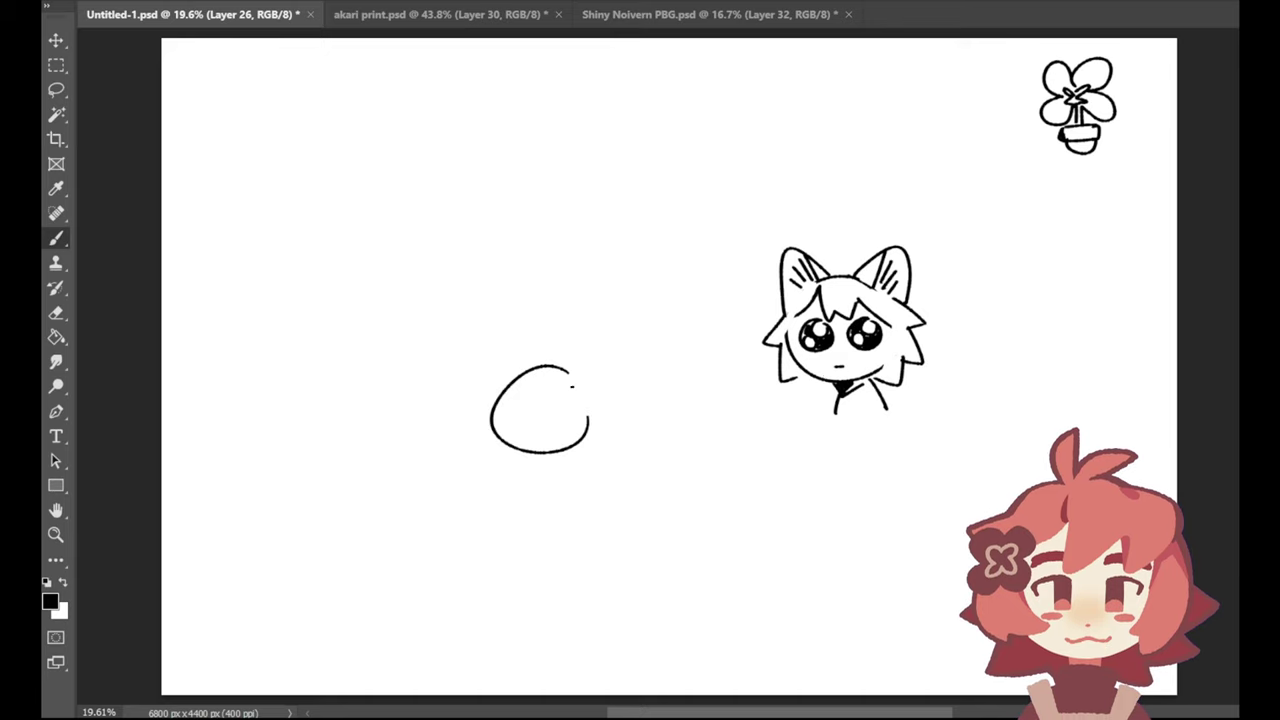
key("ctrl+z")
mouse_move(678, 390)
left_mouse_down()
mouse_move(714, 457)
mouse_move(706, 480)
mouse_move(728, 402)
left_mouse_up()
key("ctrl+z")
key("ctrl+z")
mouse_move(699, 390)
left_mouse_down()
mouse_move(707, 480)
mouse_move(631, 407)
mouse_move(708, 395)
mouse_move(715, 486)
mouse_move(676, 374)
mouse_move(658, 386)
mouse_move(728, 405)
left_mouse_up()
key("ctrl+z")
key("ctrl+z")
key("ctrl+z")
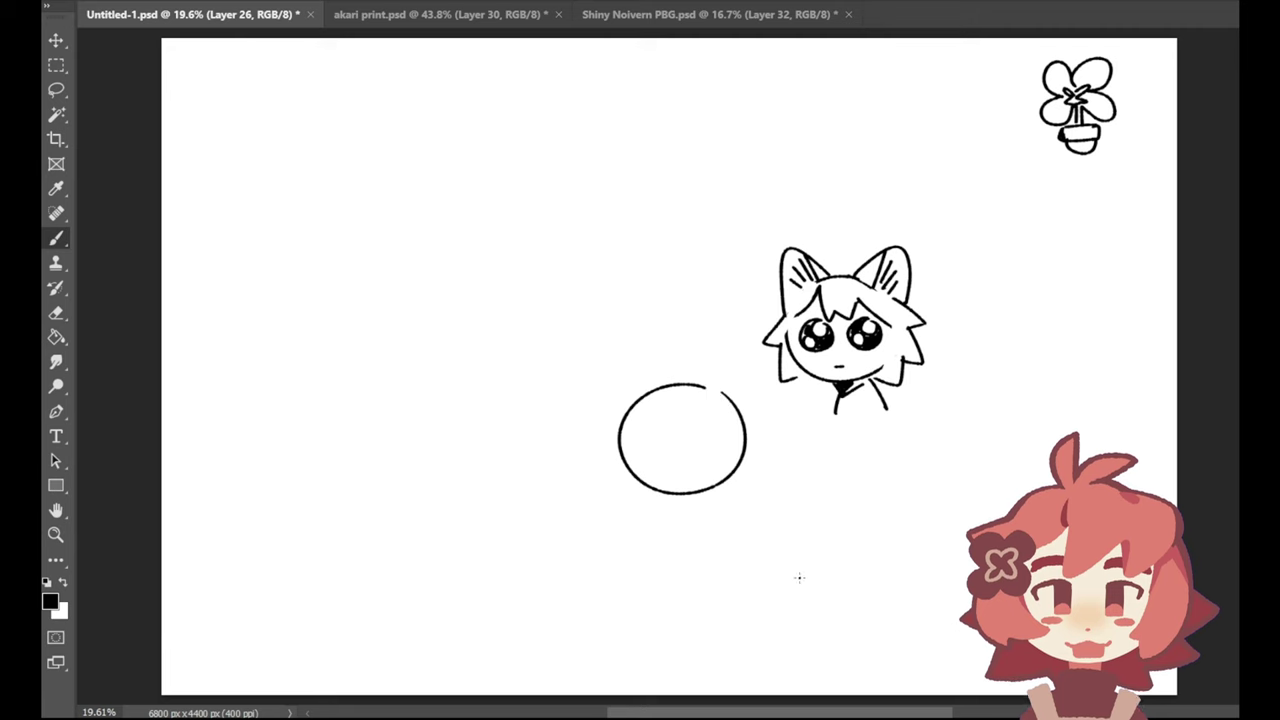
key("ctrl+z")
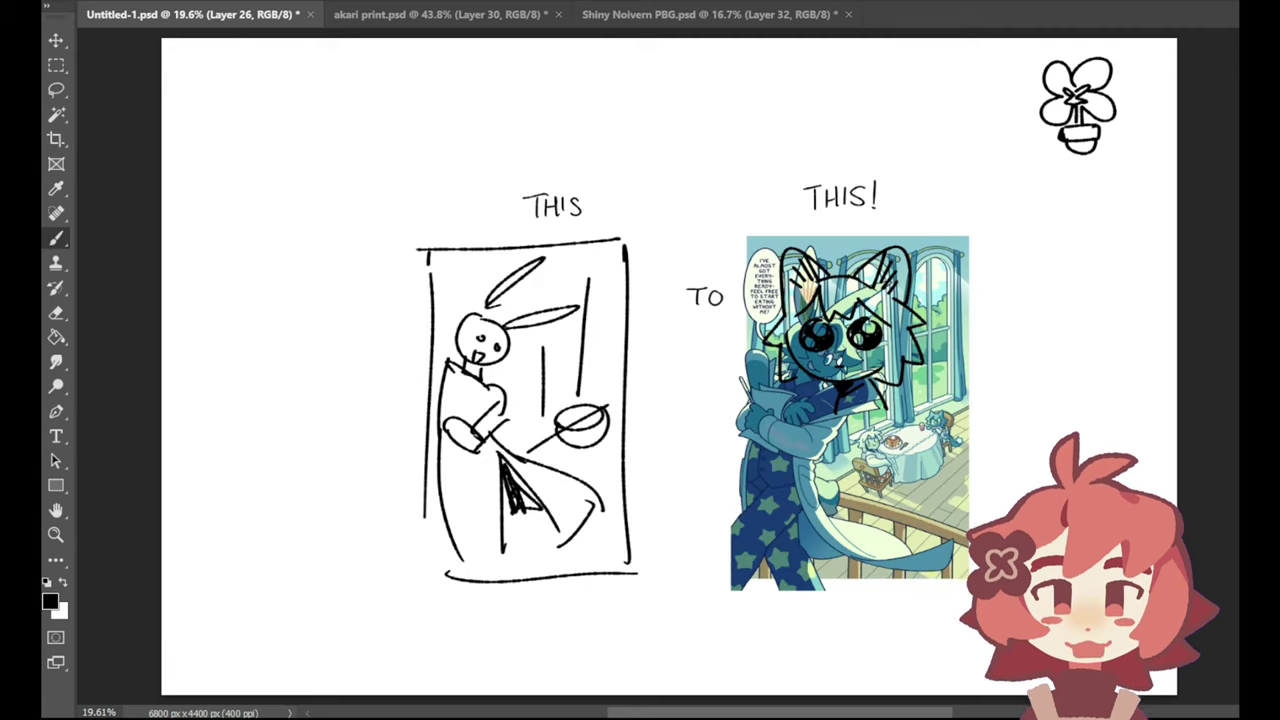
Step: Clear the potted flower and cat-eared doodles and draw an arrow below the word TO, pointing at the finished comic panel
key("Delete")
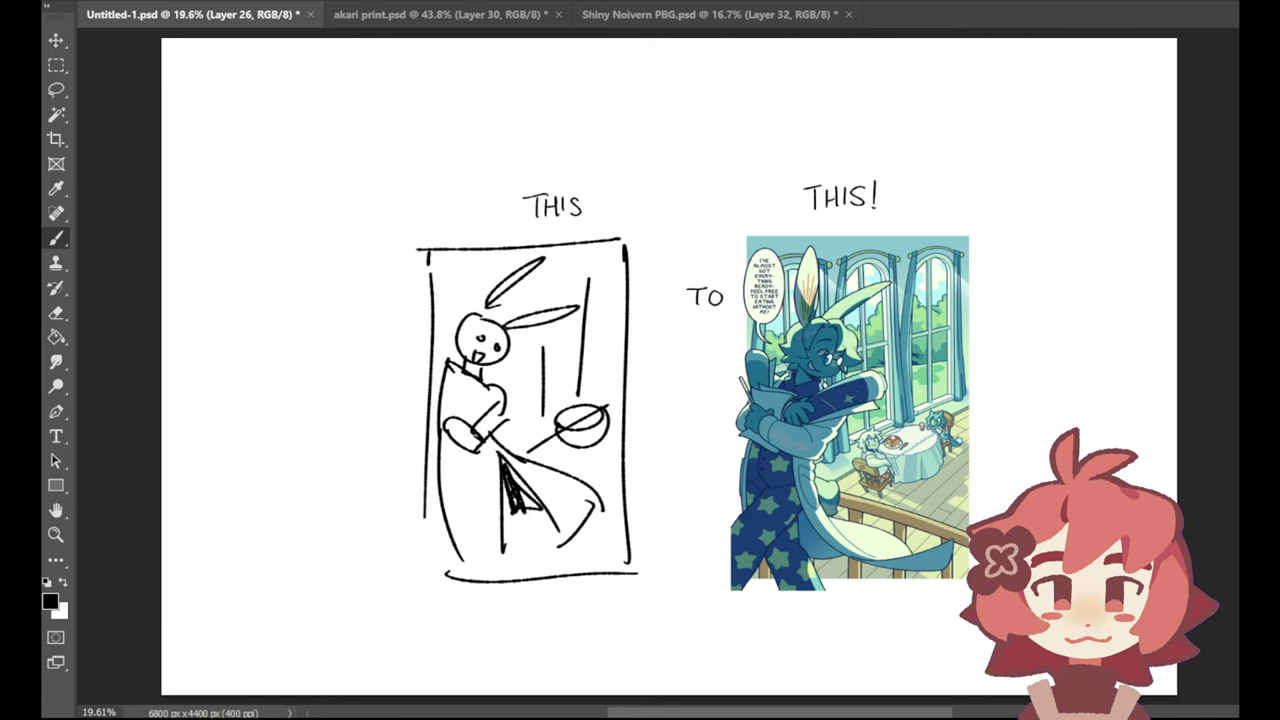
left_click_drag(1074, 344, 1018, 343)
mouse_move(1038, 321)
left_mouse_down()
mouse_move(1019, 341)
mouse_move(1040, 363)
left_mouse_up()
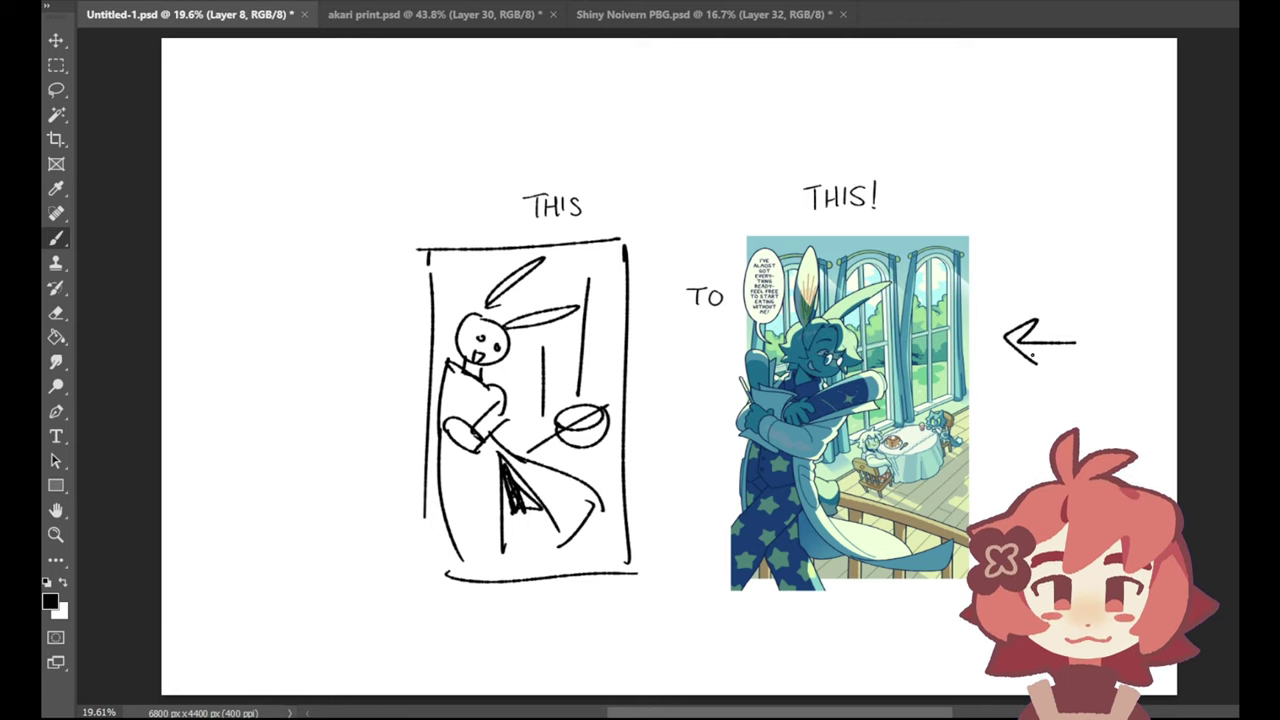
key("ctrl+z")
key("ctrl+z")
left_click_drag(672, 347, 722, 390)
left_click_drag(708, 373, 701, 412)
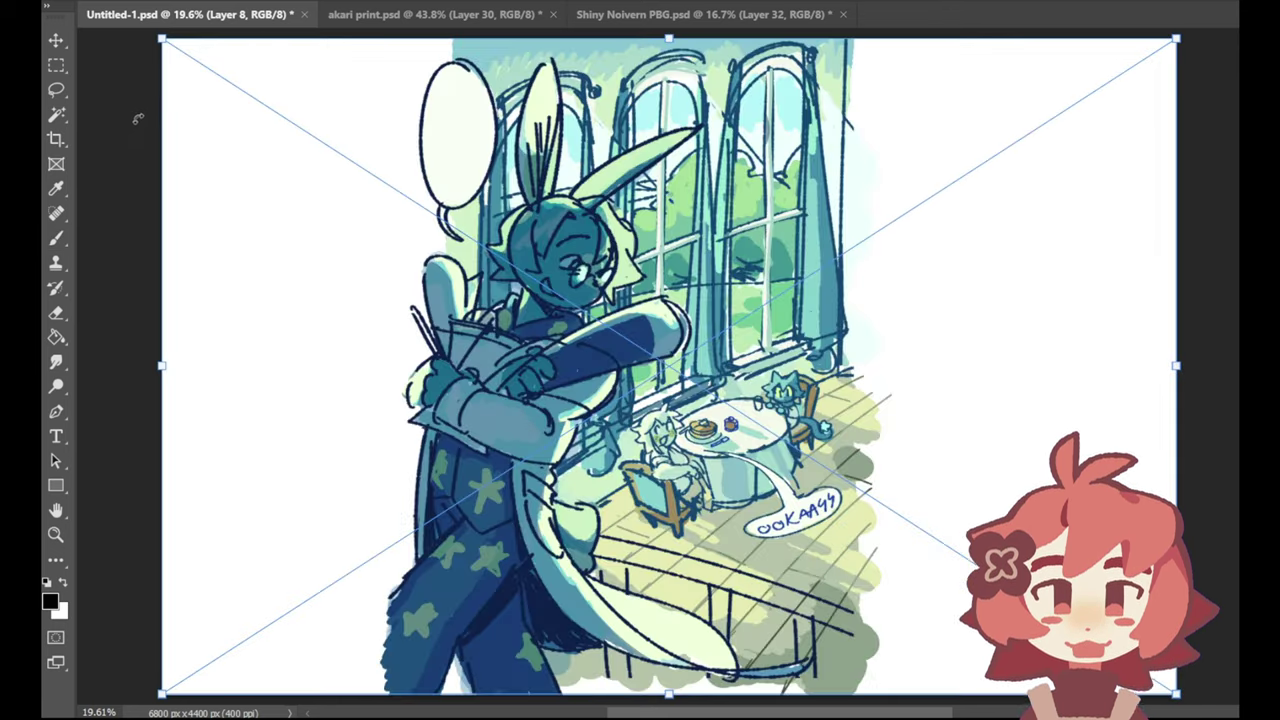
Step: Commit the placed sw image, the rough colour sketch of the rabbit-eared character, across the canvas
key("Return")
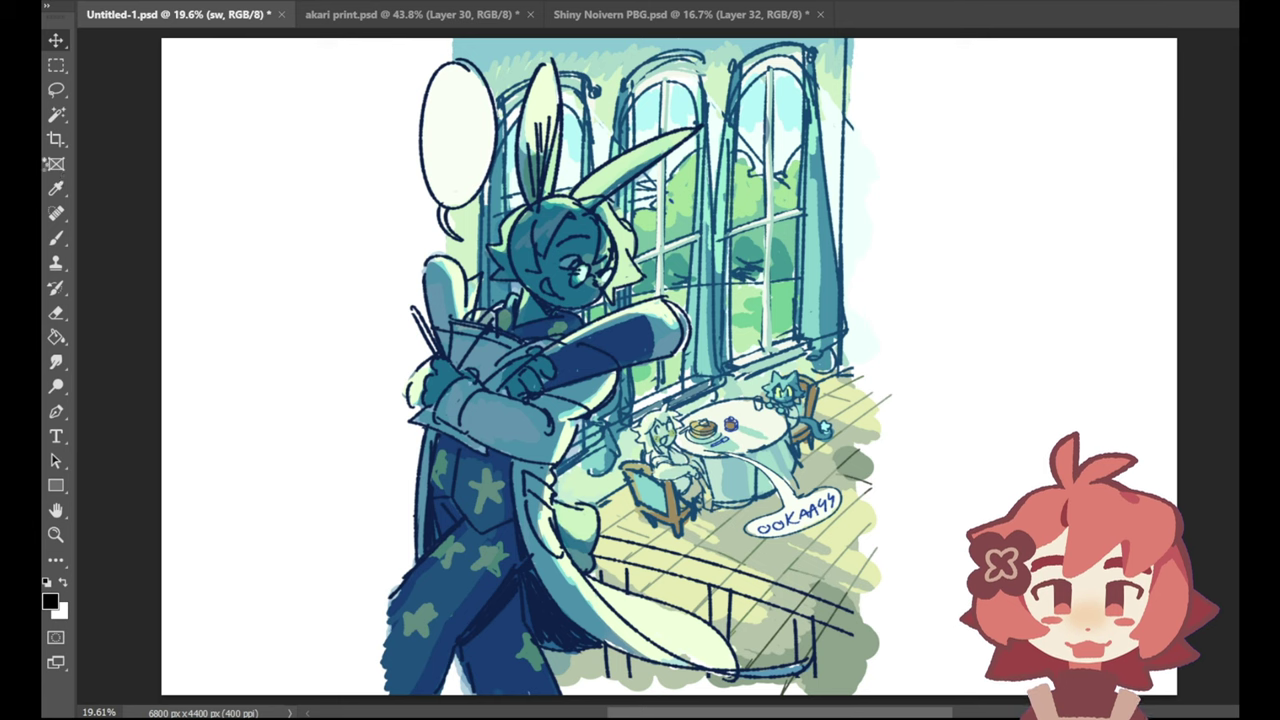
key("Return")
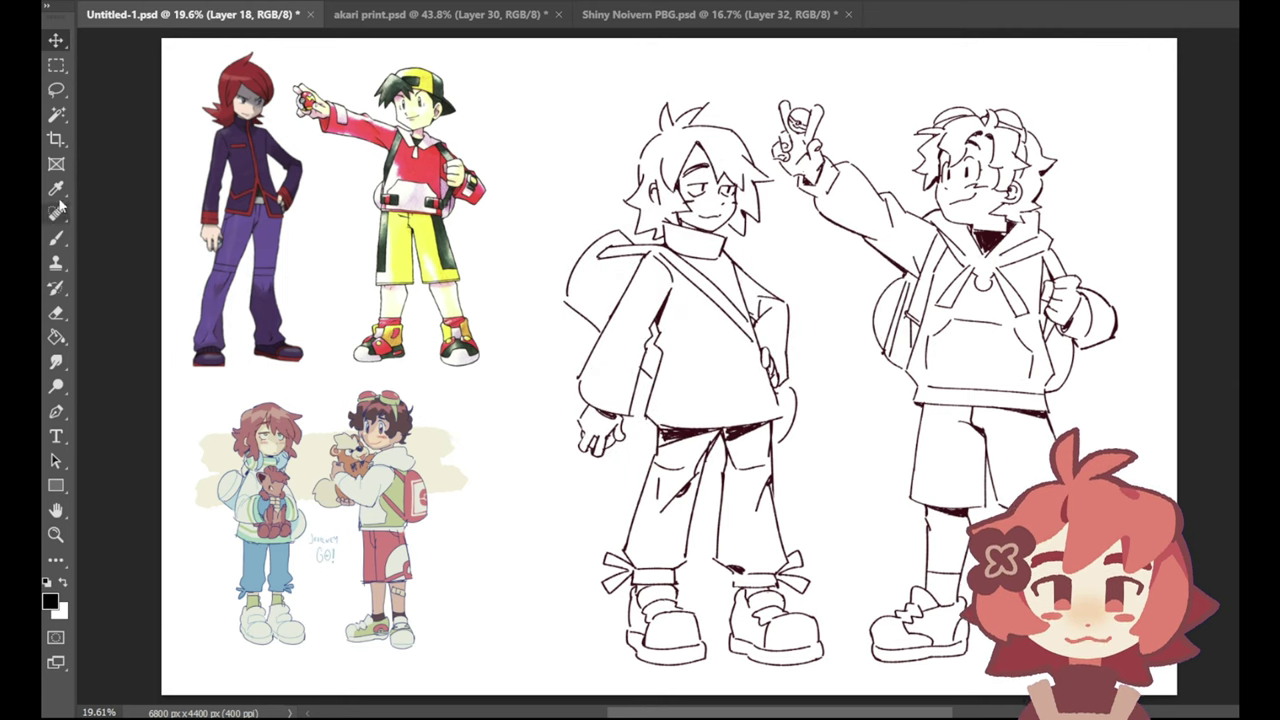
Step: Sample a coral red as the brush colour and add four new layers for colouring the two-figure lineart
left_click(57, 239)
key("i")
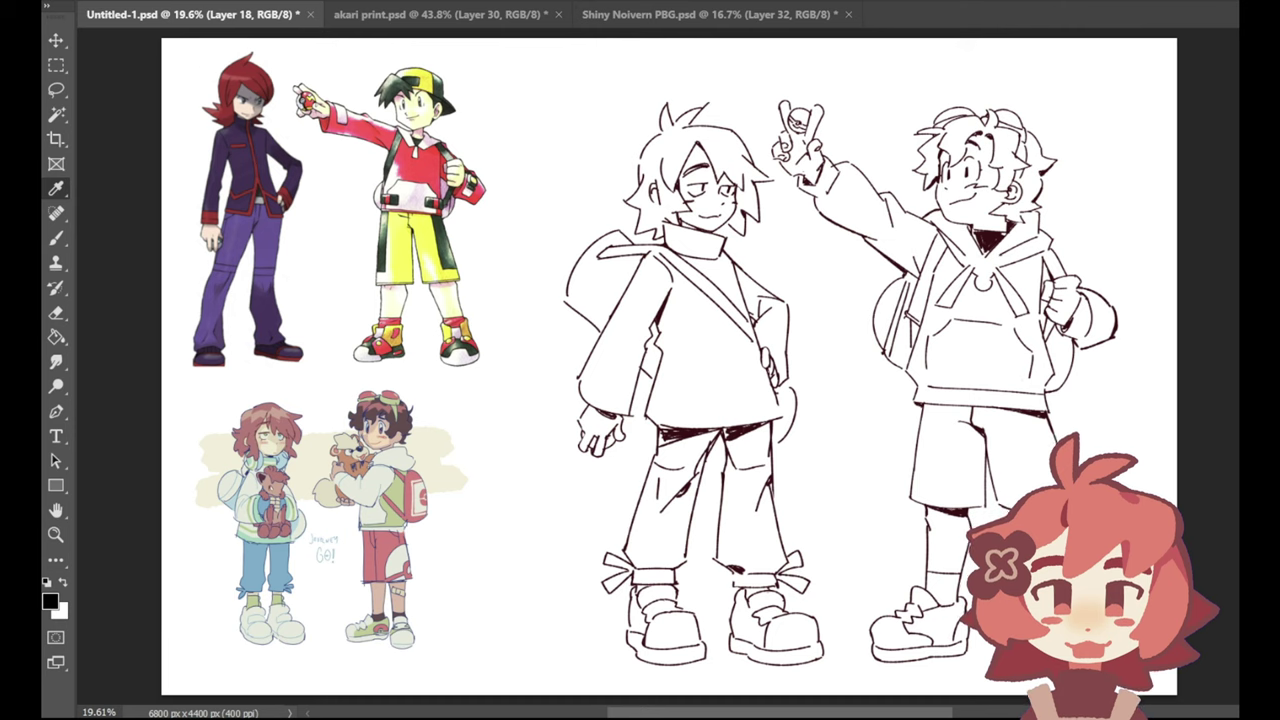
key("Return")
key("ctrl+shift+alt+n")
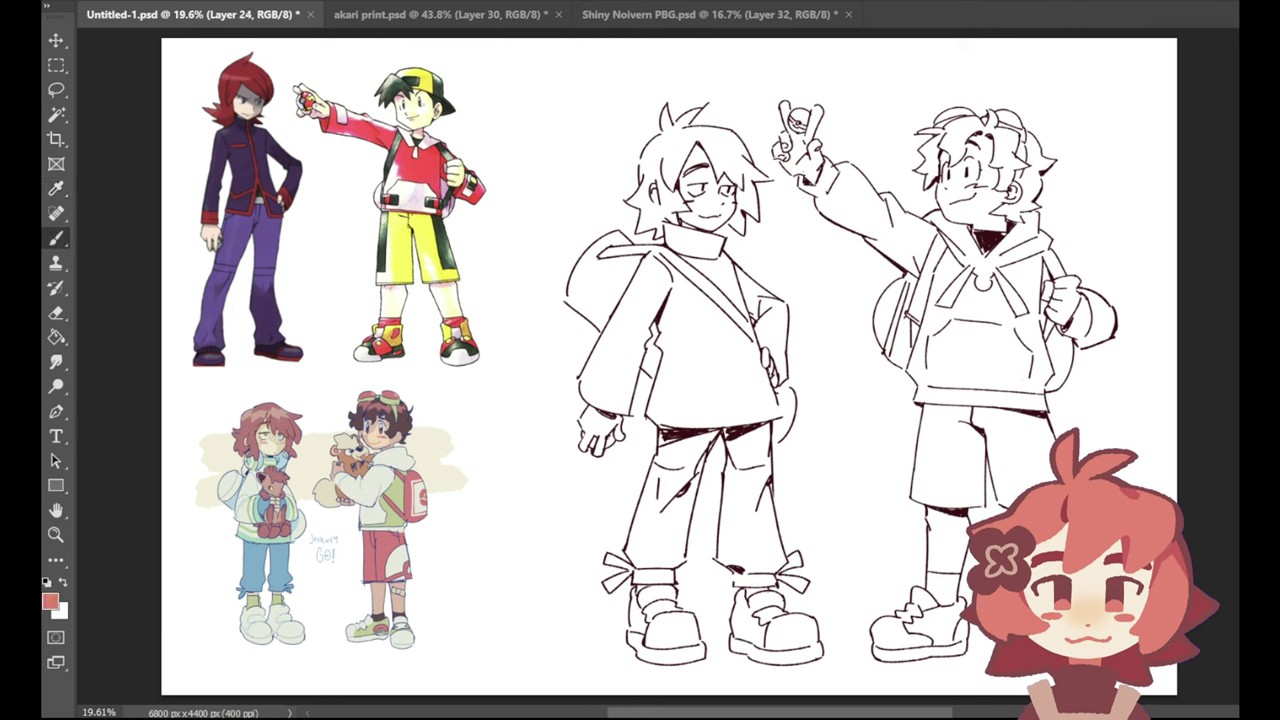
key("ctrl+shift+alt+n")
key("ctrl+shift+alt+n")
key("ctrl+shift+alt+n")
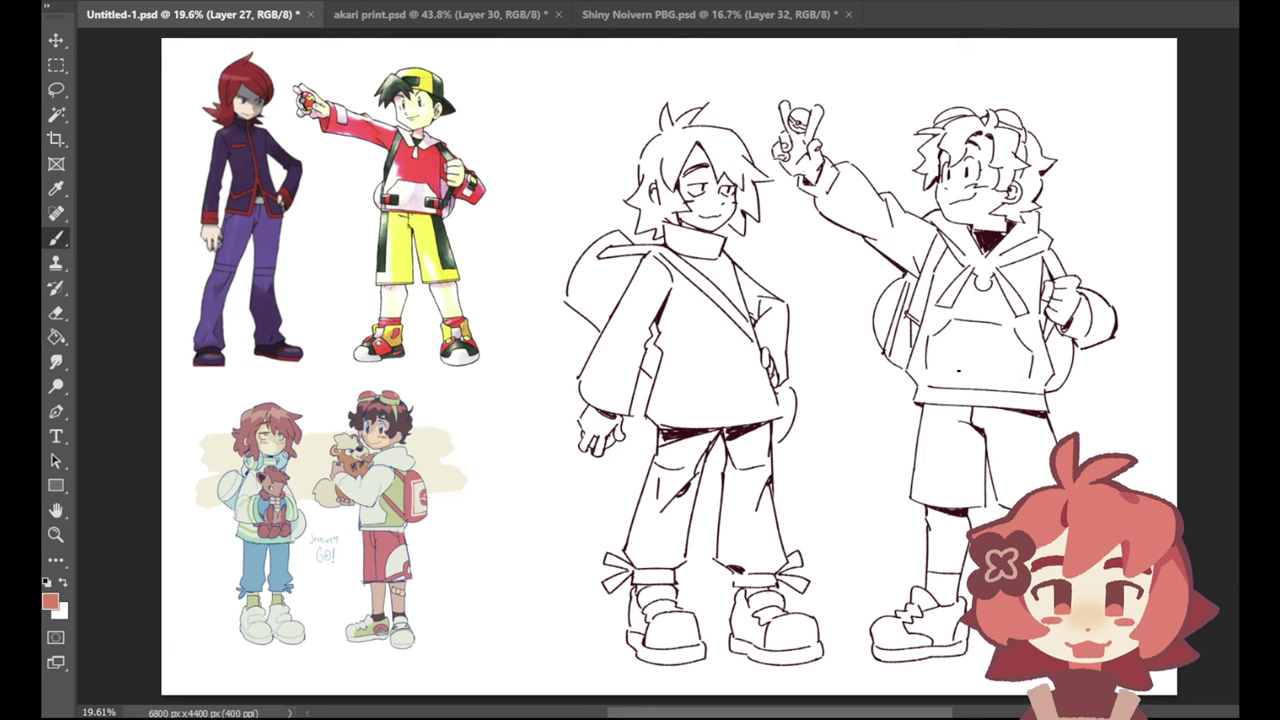
Step: Paint the fringe of the turtleneck-wearing figure coral red
left_click_drag(670, 146, 665, 176)
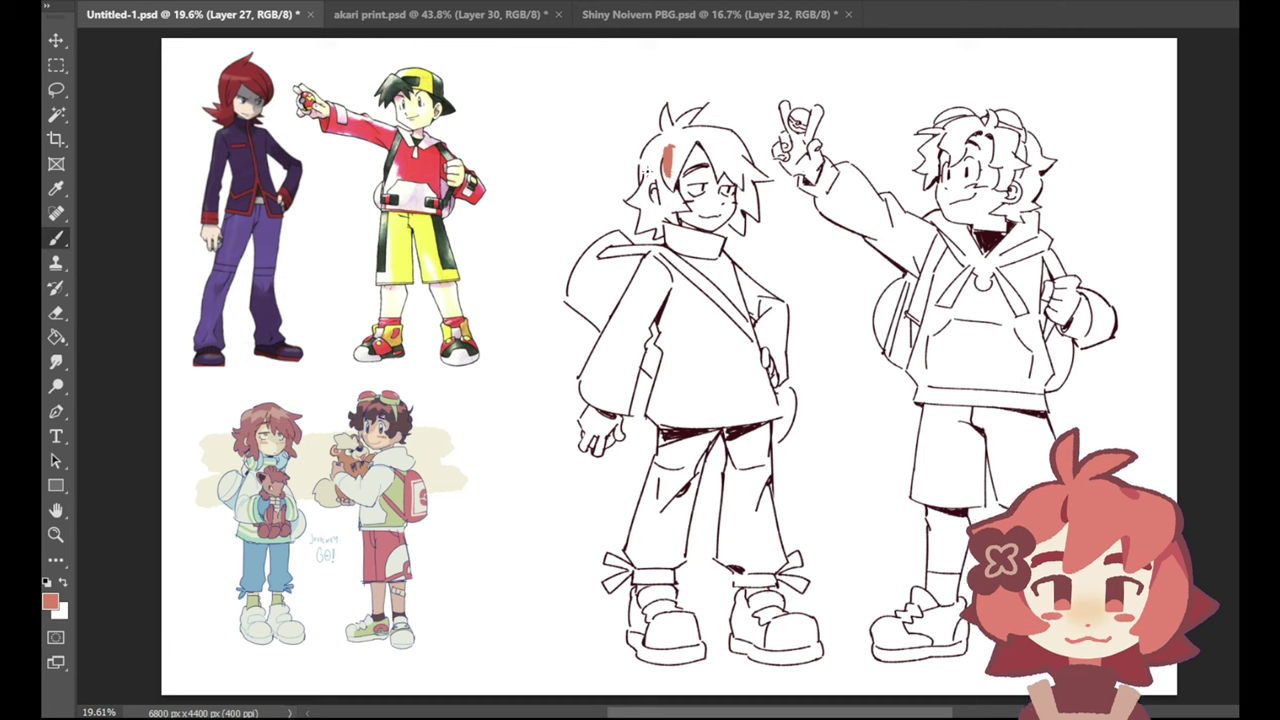
mouse_move(664, 158)
left_mouse_down()
mouse_move(662, 204)
mouse_move(685, 143)
mouse_move(673, 157)
left_mouse_up()
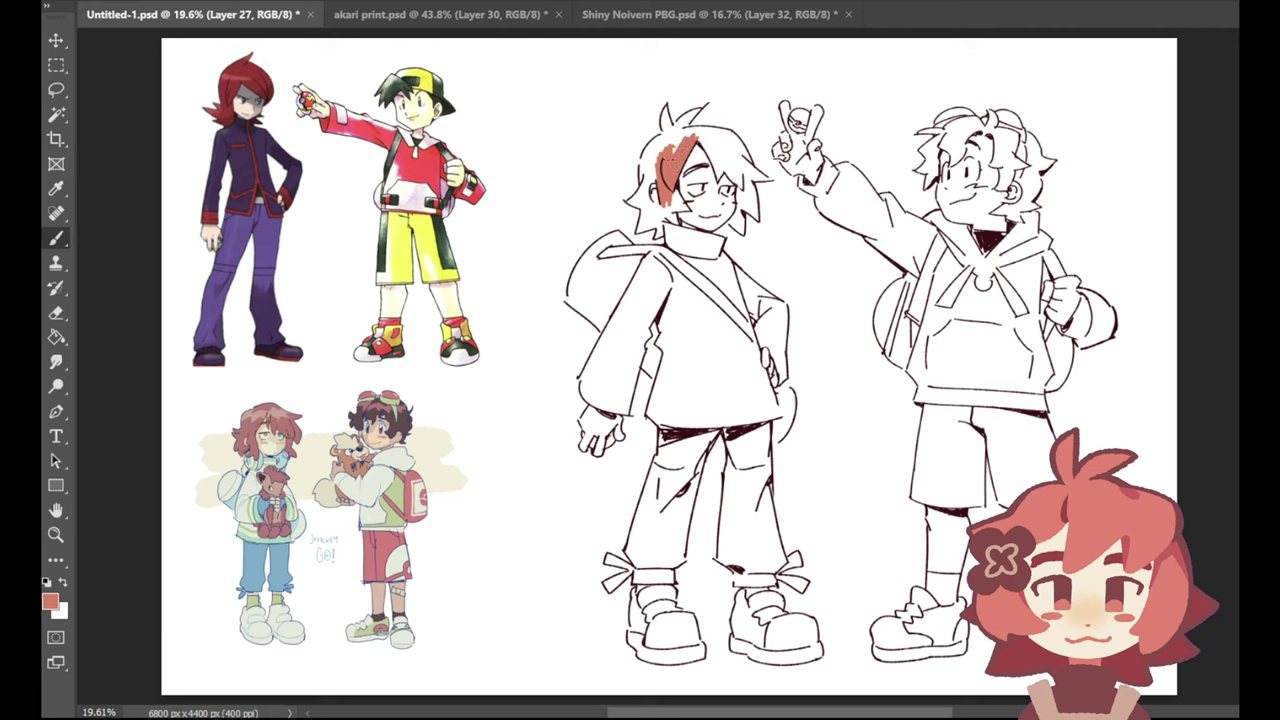
left_click(56, 534)
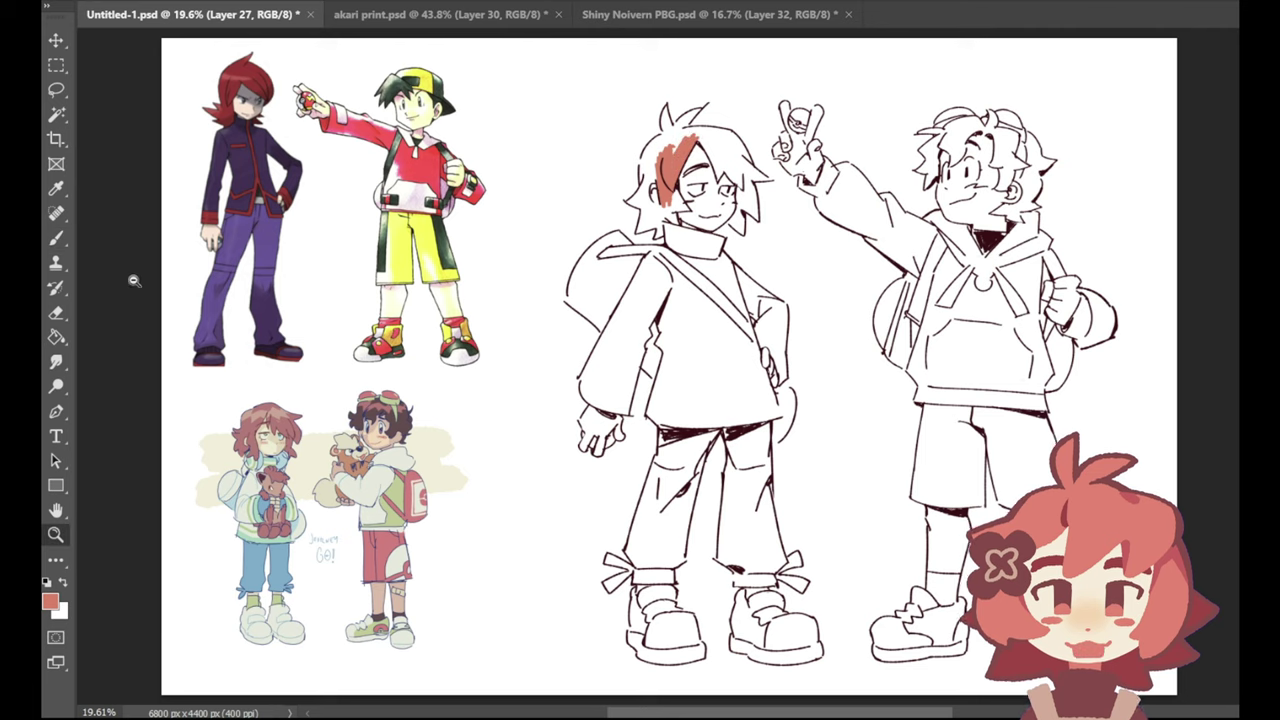
Step: Sample the pale skin tone from the red-haired reference character's face and paint the turtleneck figure's face and hands
left_click(56, 238)
key("i")
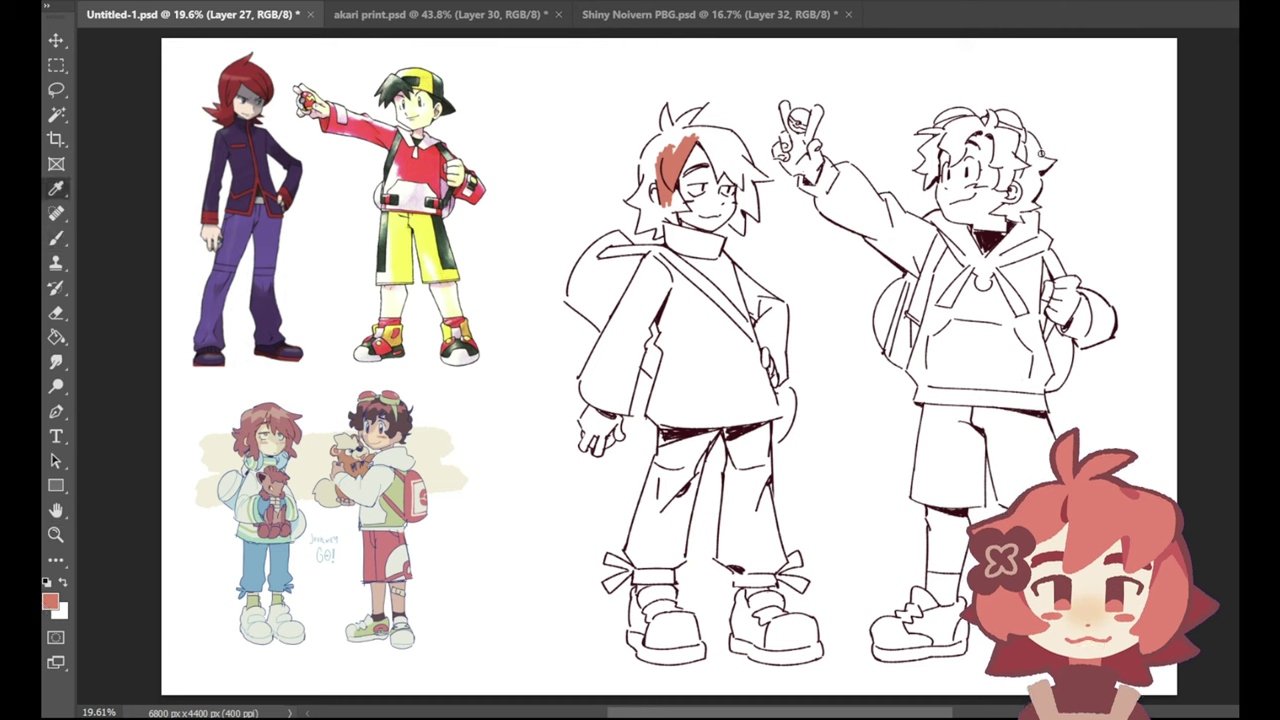
left_click(270, 440)
key("b")
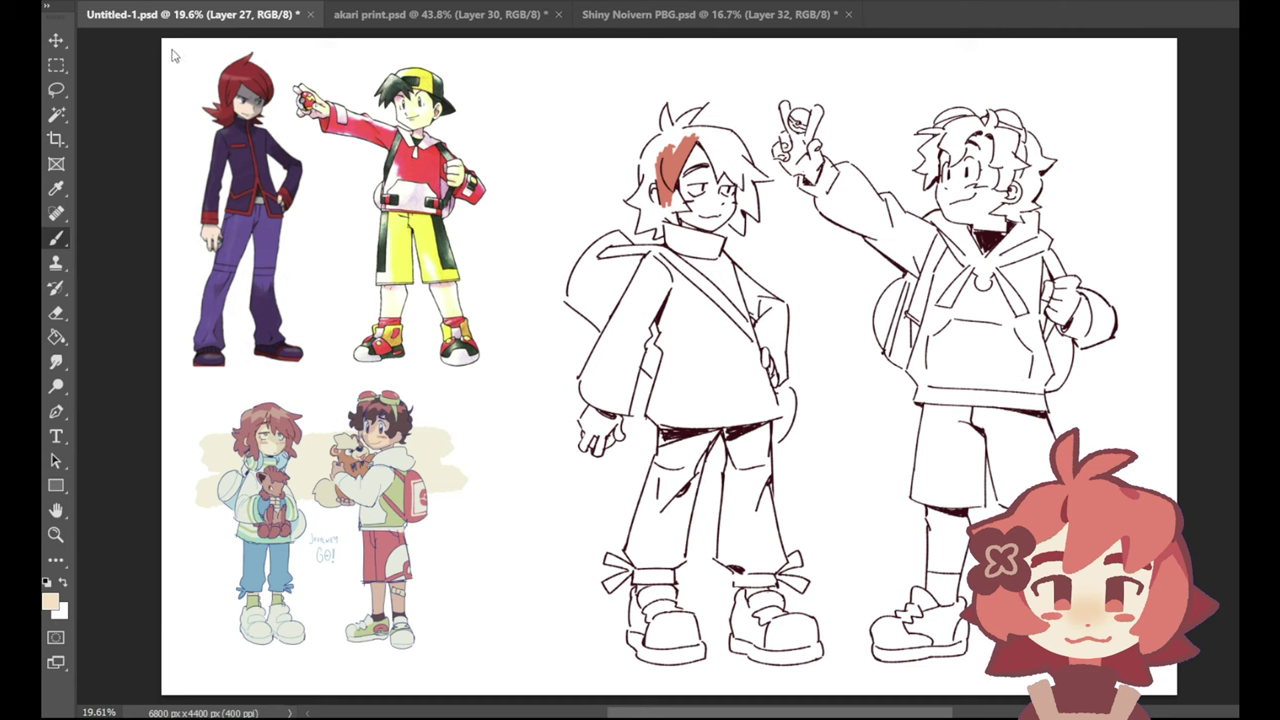
mouse_move(695, 190)
left_mouse_down()
mouse_move(697, 206)
mouse_move(688, 150)
mouse_move(688, 214)
left_mouse_up()
mouse_move(702, 168)
left_mouse_down()
mouse_move(682, 228)
mouse_move(714, 230)
mouse_move(740, 202)
left_mouse_up()
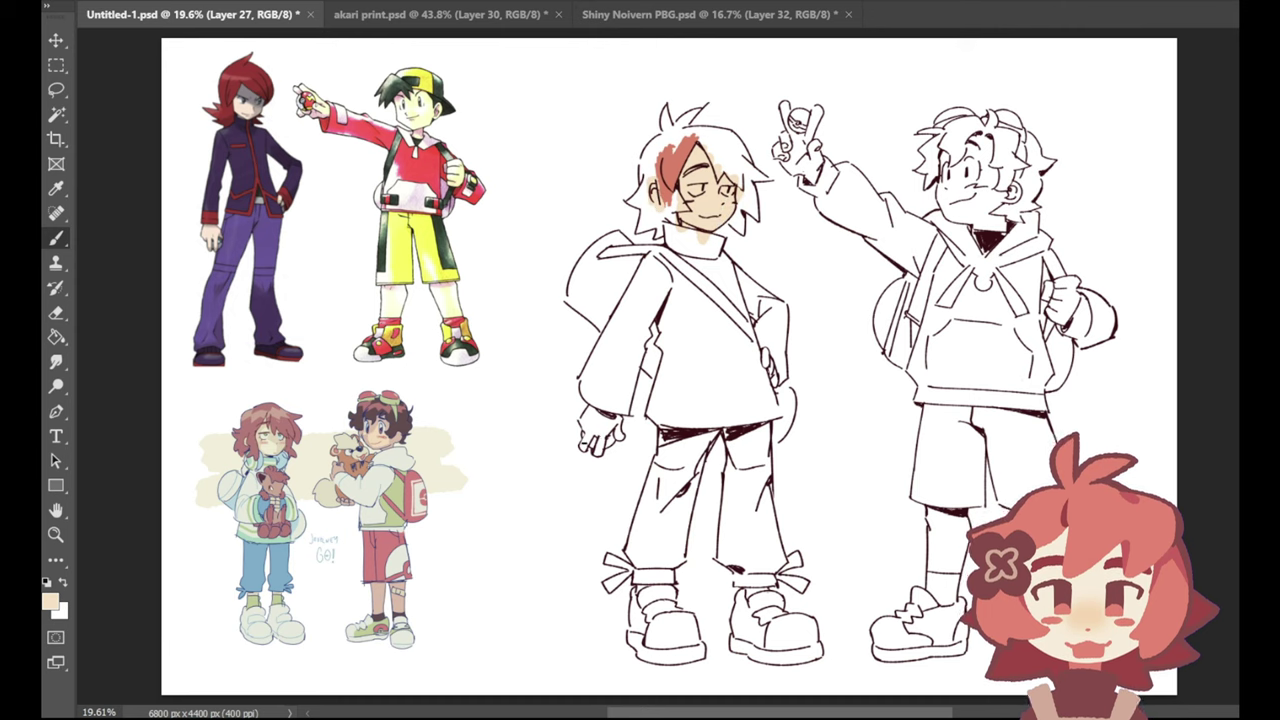
mouse_move(582, 446)
left_mouse_down()
mouse_move(586, 412)
mouse_move(598, 454)
mouse_move(619, 425)
mouse_move(616, 437)
left_mouse_up()
mouse_move(766, 350)
left_mouse_down()
mouse_move(770, 368)
mouse_move(770, 350)
left_mouse_up()
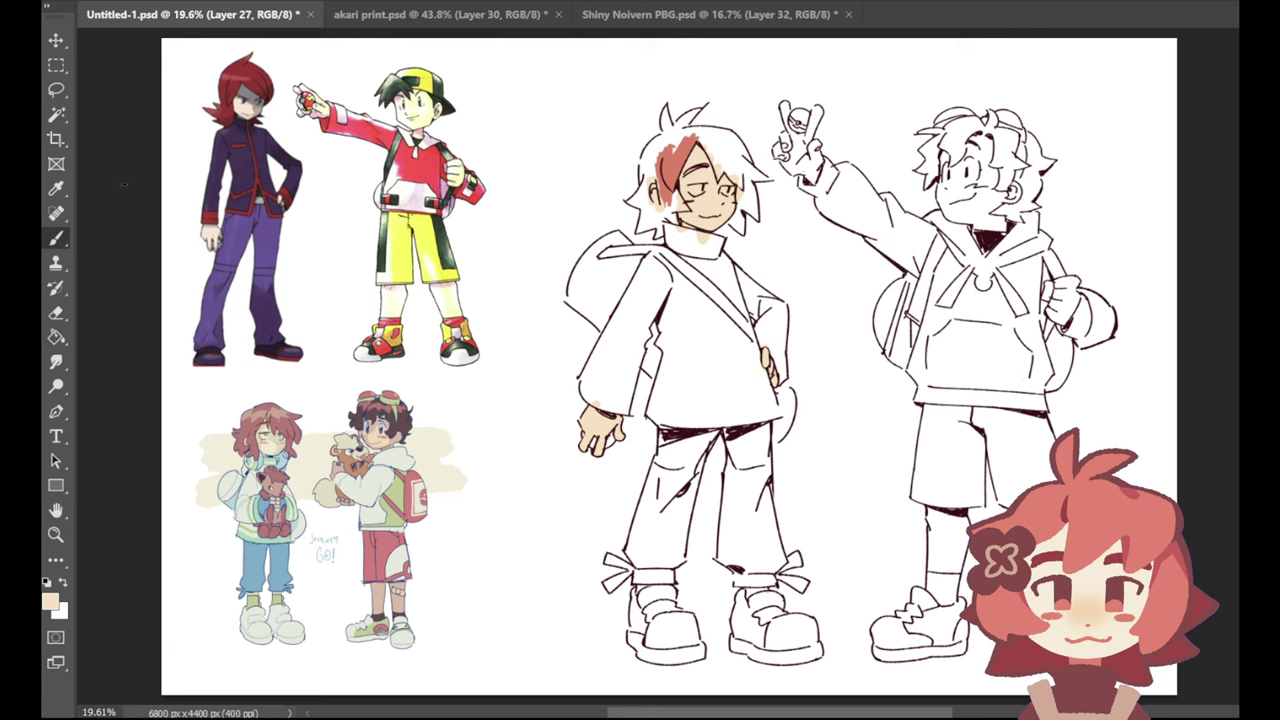
Step: Sample a pale green as the brush colour and paint the turtleneck figure's whole sweater, including collar and sleeves
left_click(51, 604)
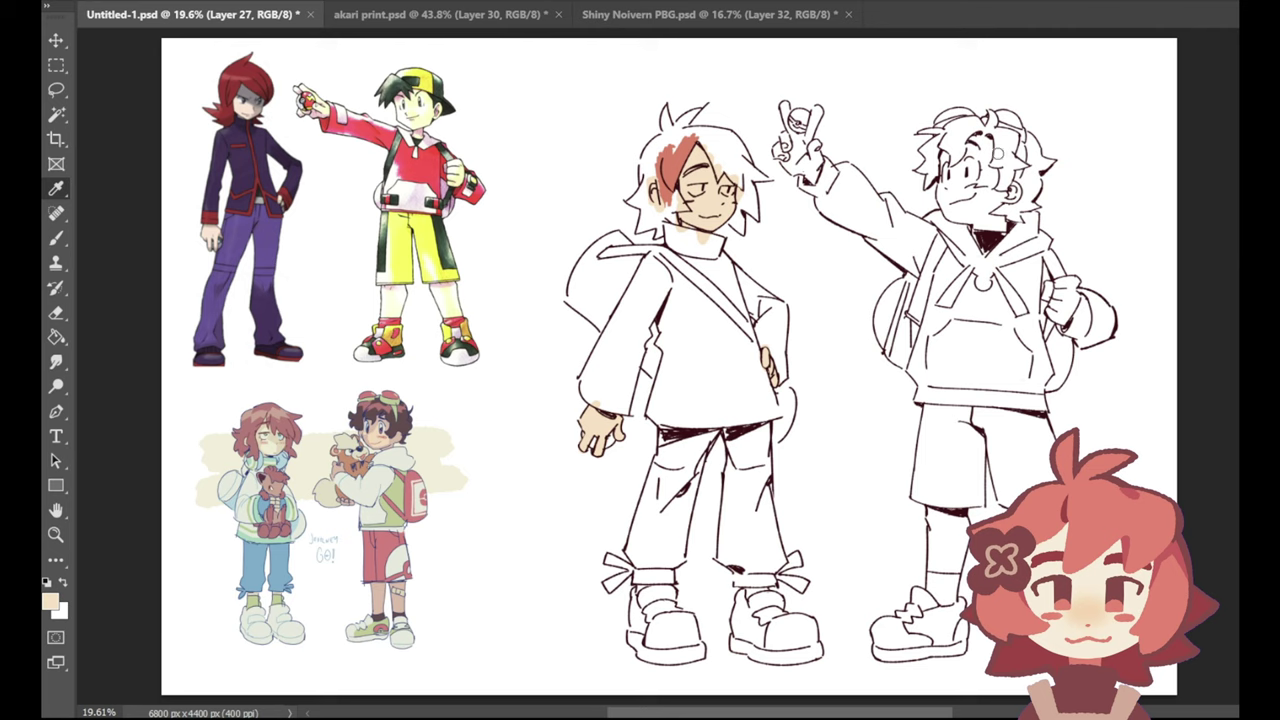
key("b")
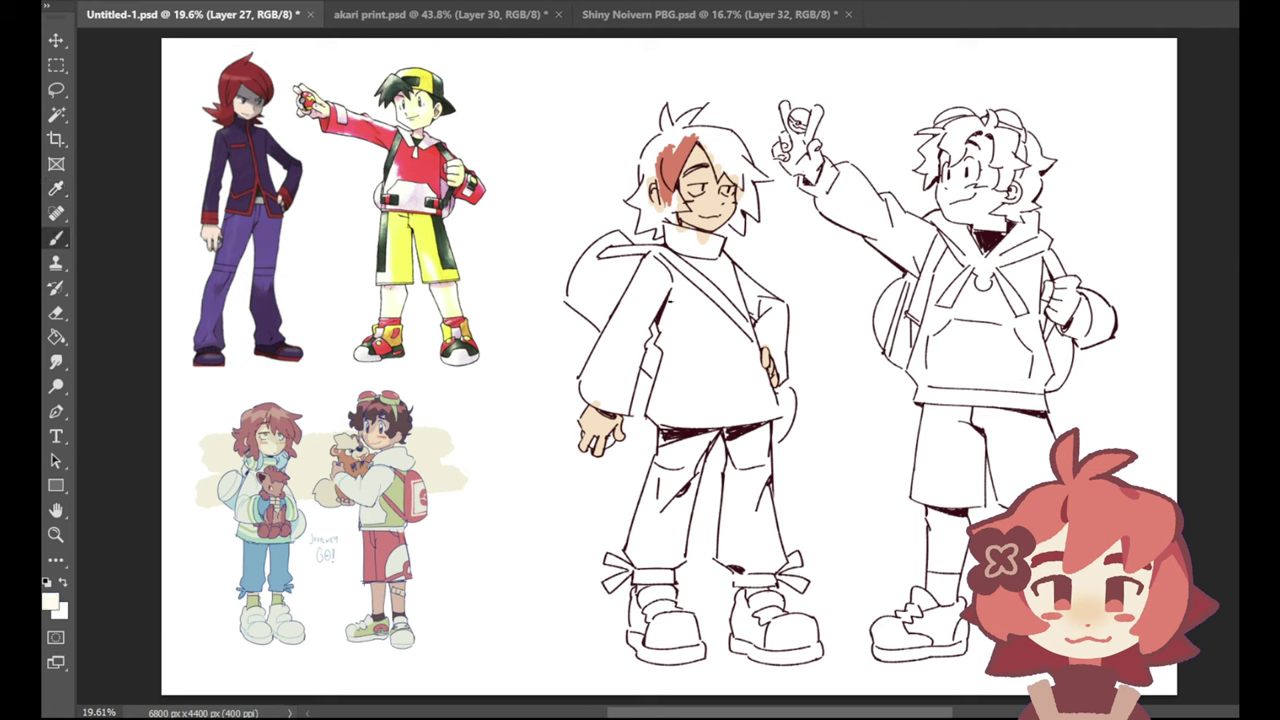
left_click(390, 492, "alt")
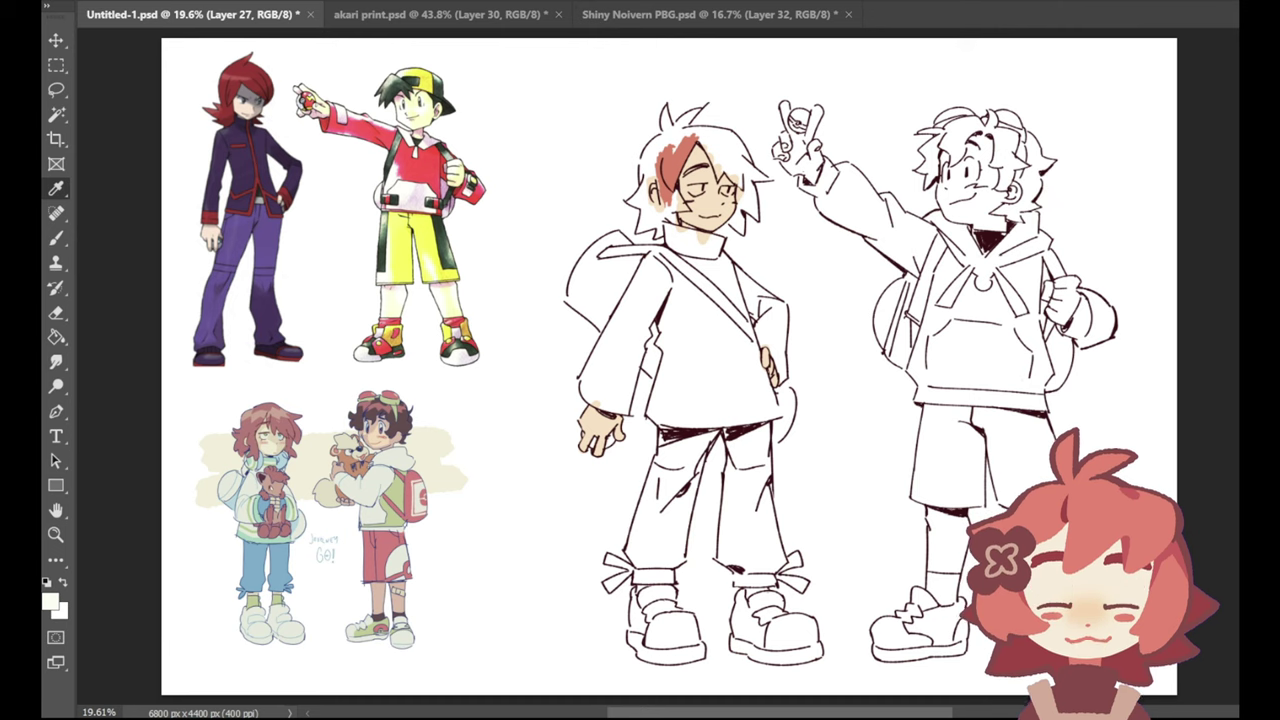
key("b")
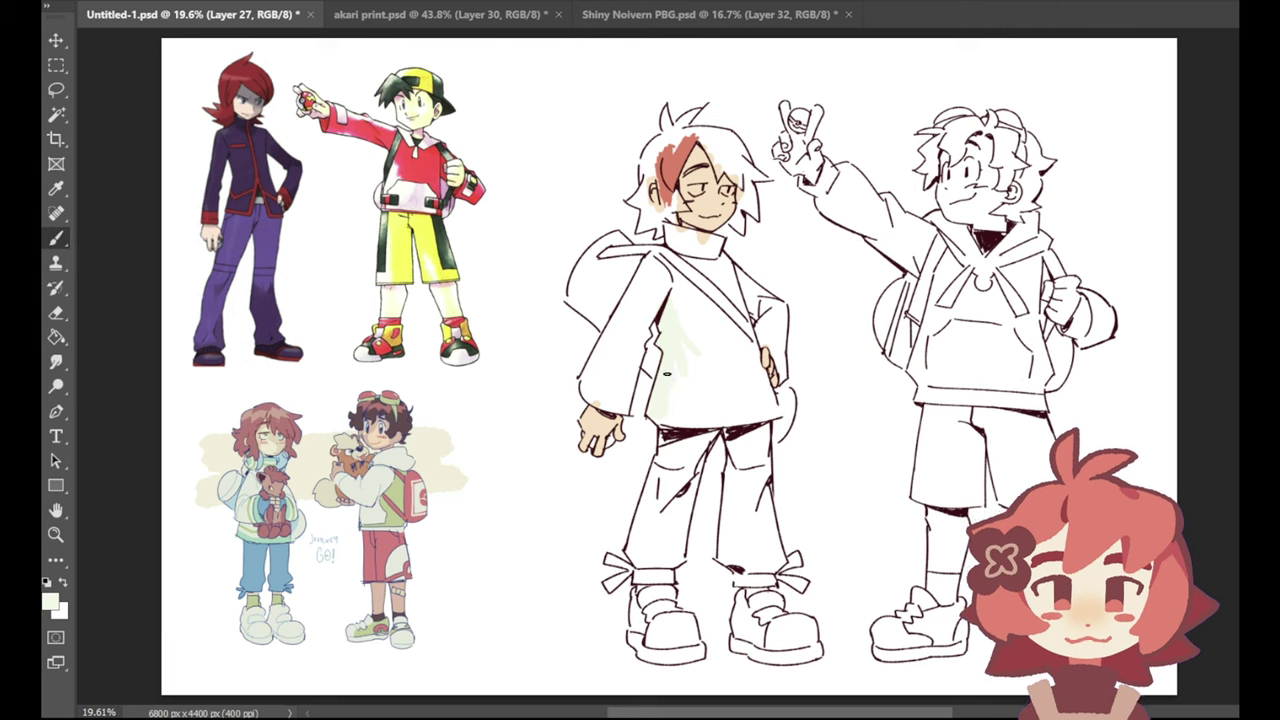
mouse_move(666, 374)
left_mouse_down()
mouse_move(699, 416)
mouse_move(712, 380)
mouse_move(703, 338)
mouse_move(730, 256)
mouse_move(762, 370)
left_mouse_up()
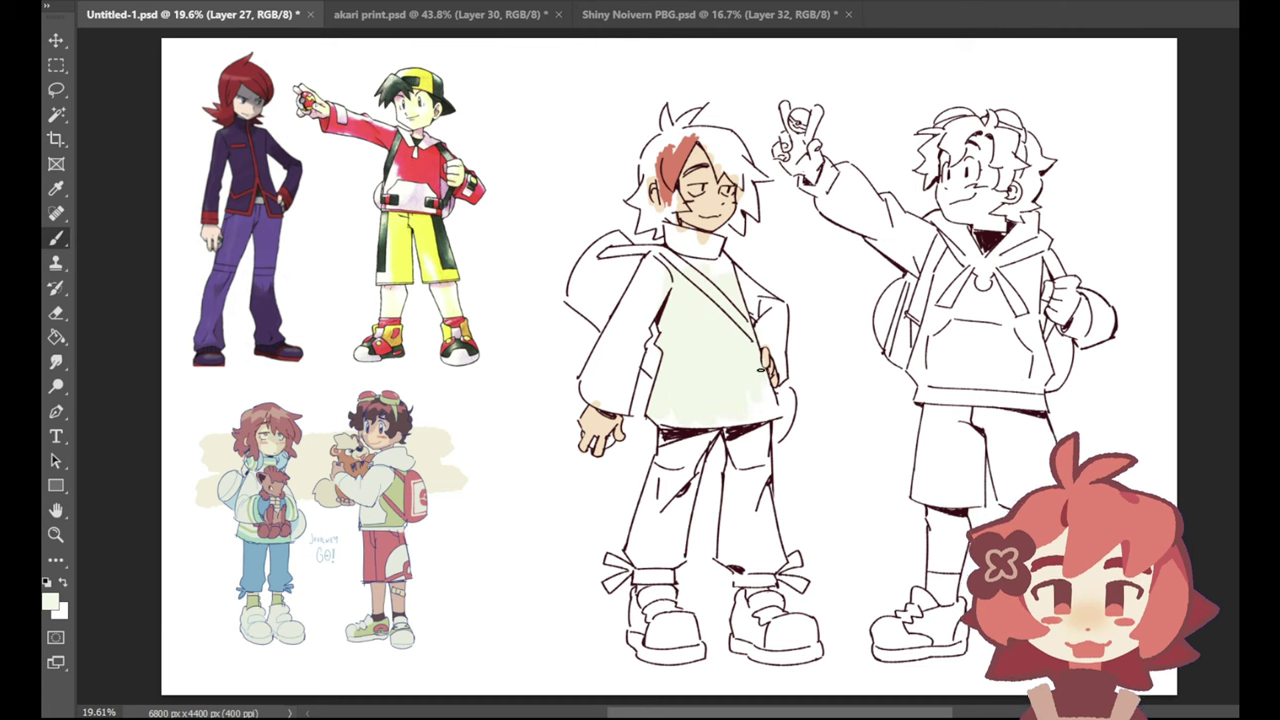
key("ctrl+z")
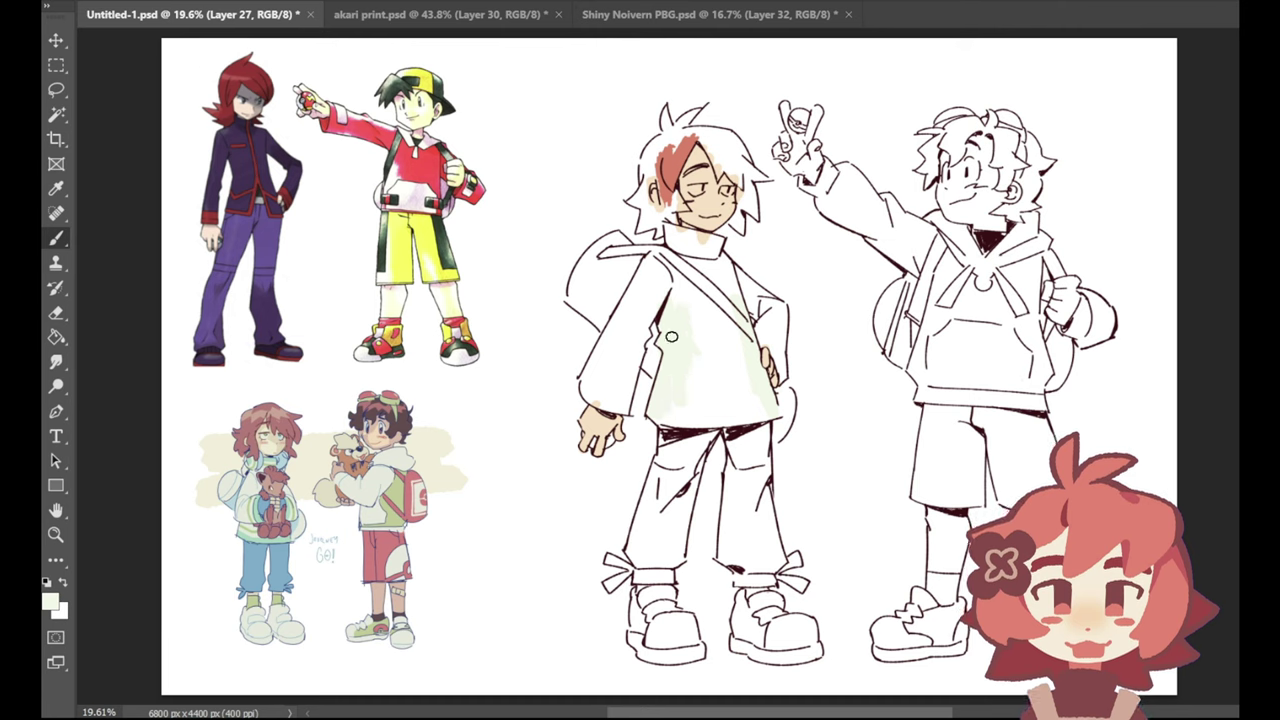
mouse_move(671, 337)
left_mouse_down()
mouse_move(693, 419)
mouse_move(729, 287)
mouse_move(767, 315)
mouse_move(720, 261)
mouse_move(688, 258)
mouse_move(684, 231)
mouse_move(715, 250)
mouse_move(628, 324)
mouse_move(653, 300)
mouse_move(622, 356)
mouse_move(638, 345)
mouse_move(620, 410)
mouse_move(588, 391)
mouse_move(599, 350)
mouse_move(597, 394)
mouse_move(620, 411)
mouse_move(596, 382)
mouse_move(719, 425)
mouse_move(656, 414)
mouse_move(771, 406)
mouse_move(714, 415)
mouse_move(756, 402)
mouse_move(765, 336)
mouse_move(782, 352)
mouse_move(766, 333)
mouse_move(781, 369)
mouse_move(773, 321)
left_mouse_up()
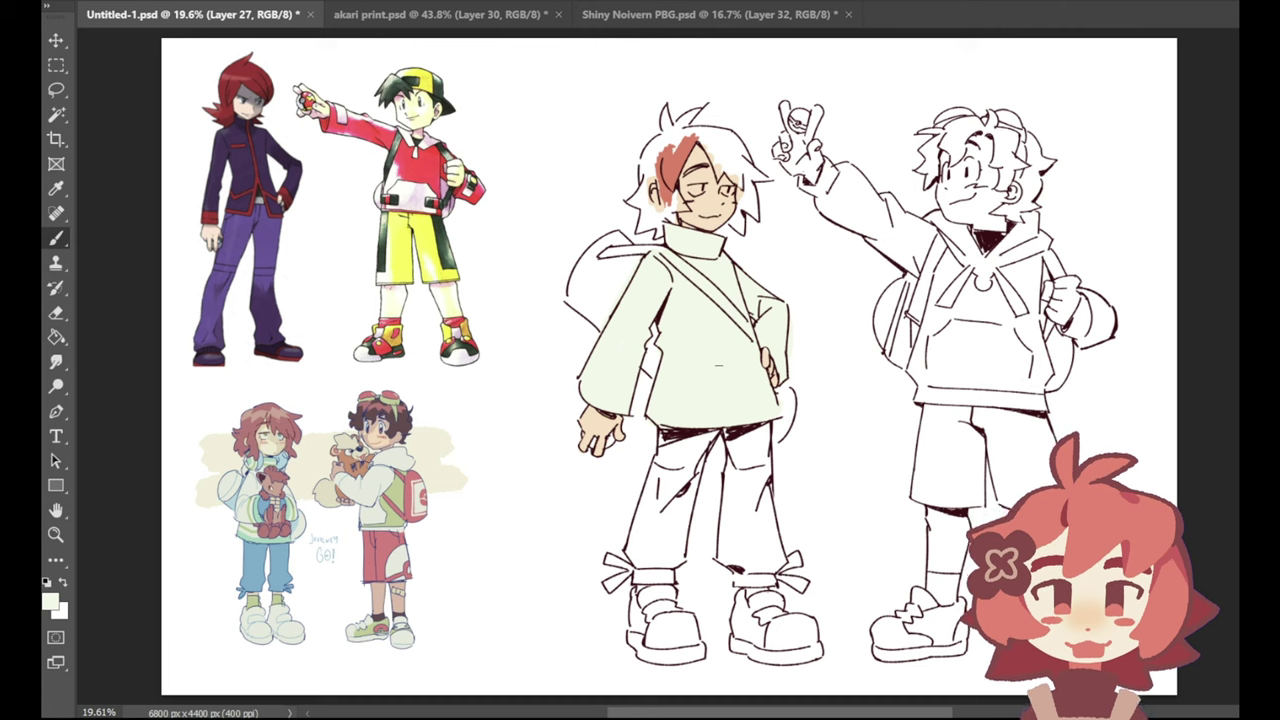
key("e")
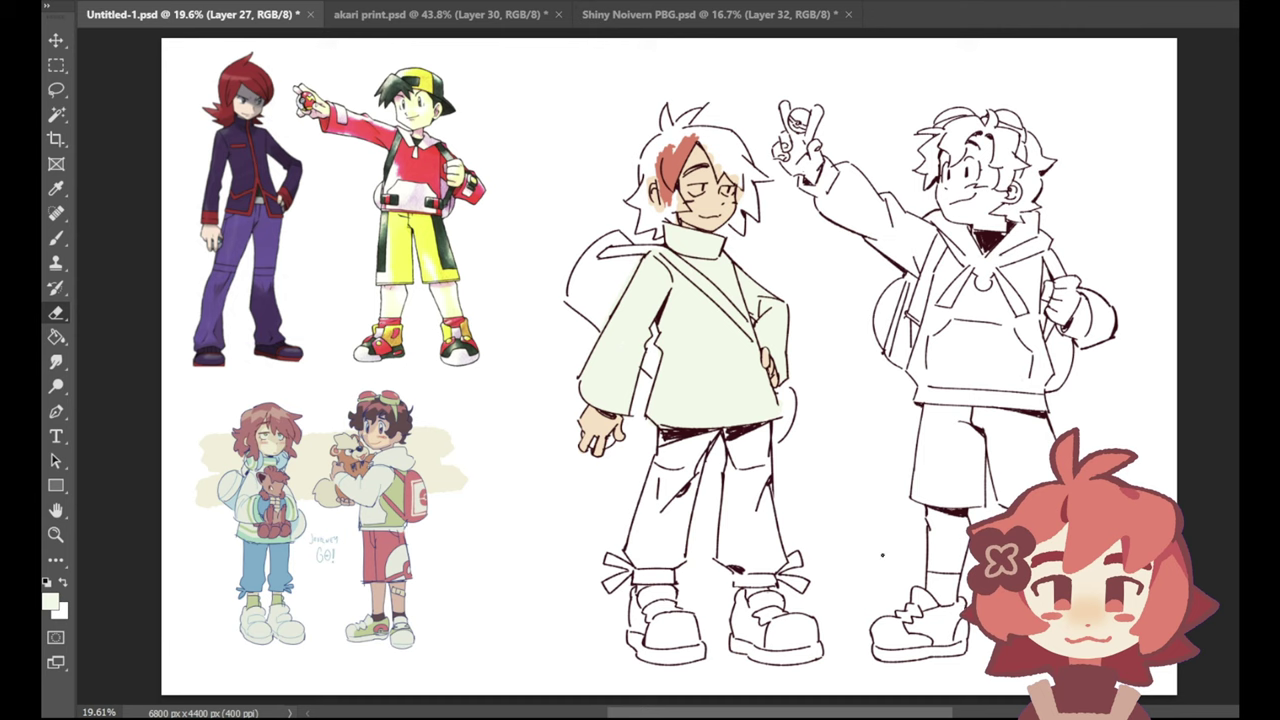
Step: Sample coral red from the turtleneck figure's fringe and paint the hair around the visible ear
left_click(58, 190)
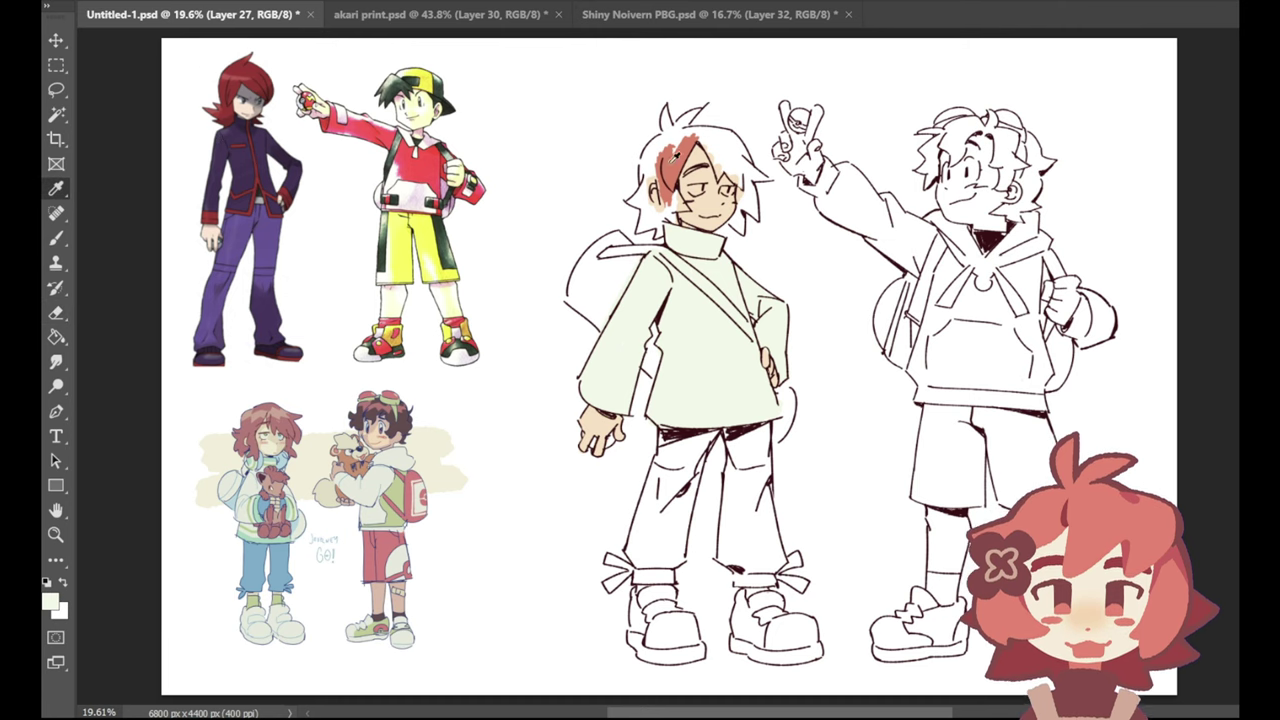
left_click(670, 166)
left_click(56, 238)
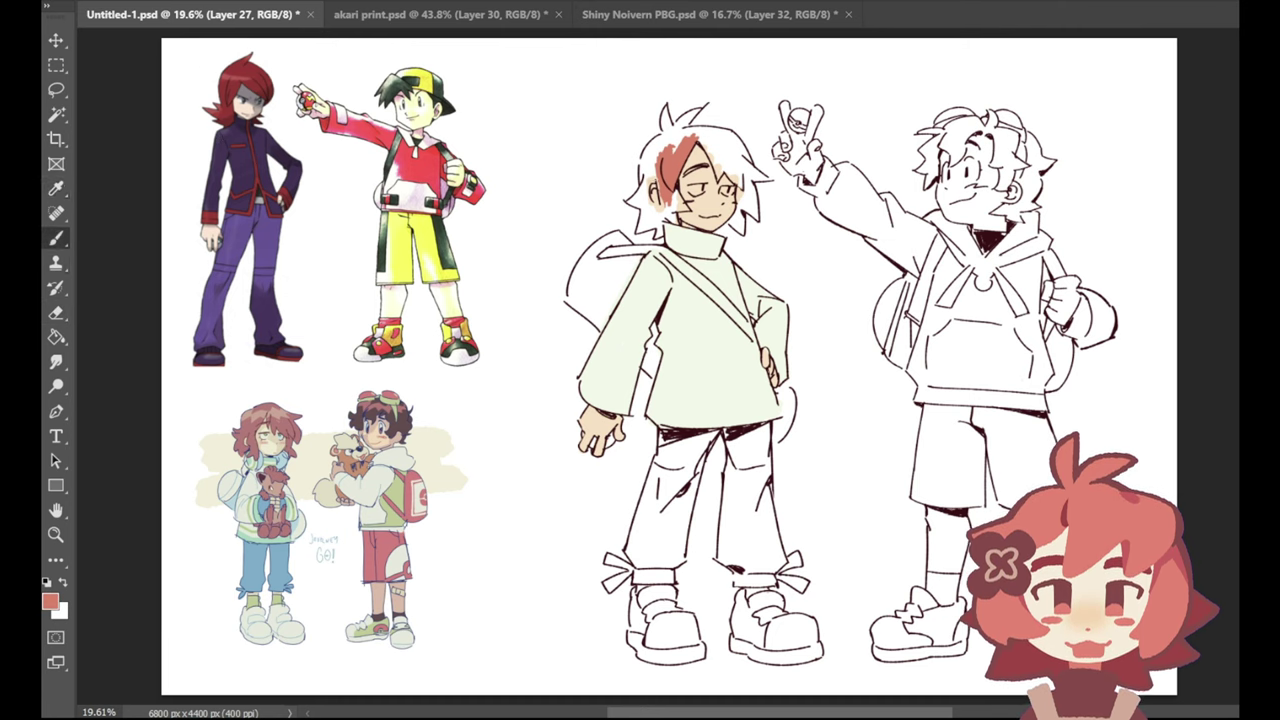
mouse_move(648, 182)
left_mouse_down()
mouse_move(650, 168)
mouse_move(669, 190)
mouse_move(643, 184)
mouse_move(645, 205)
mouse_move(682, 206)
mouse_move(646, 162)
mouse_move(652, 150)
mouse_move(642, 172)
mouse_move(655, 145)
mouse_move(670, 150)
left_mouse_up()
key("ctrl+z")
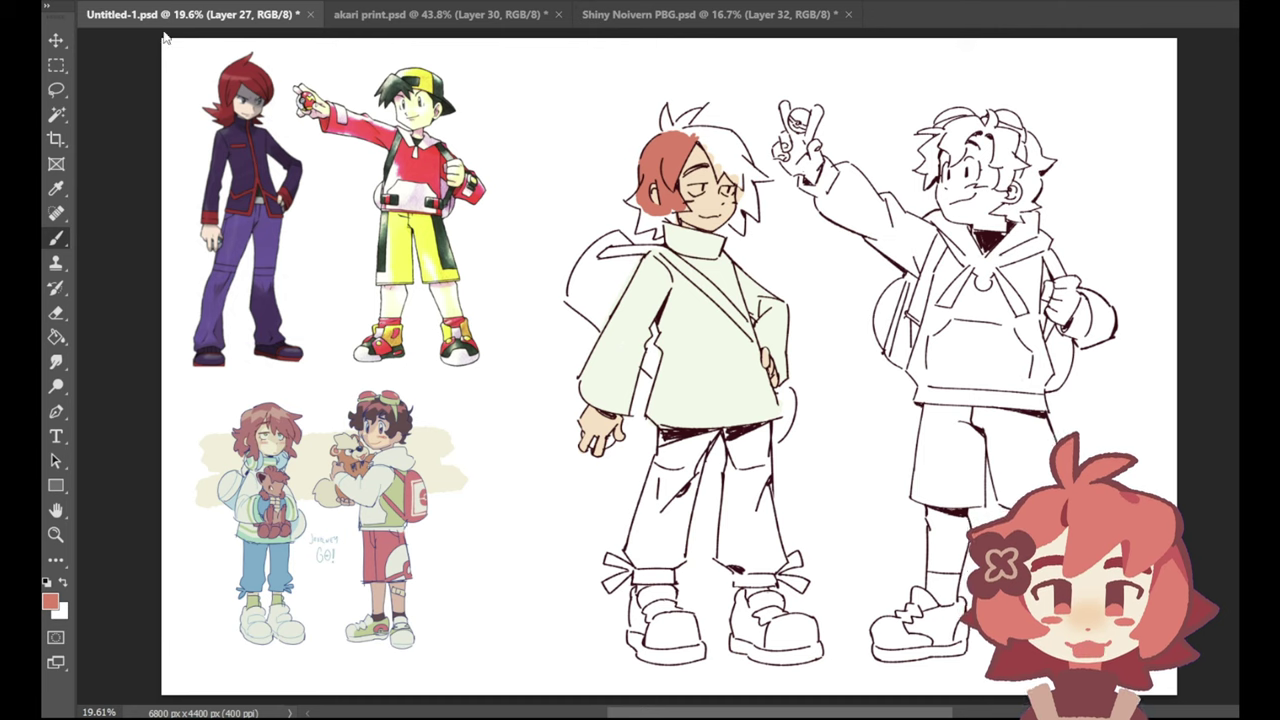
Step: Fill the crown, upright tuft and remaining fringe of the turtleneck figure's hair with coral red
left_click_drag(712, 142, 712, 158)
mouse_move(712, 154)
left_mouse_down()
mouse_move(720, 180)
mouse_move(730, 176)
mouse_move(719, 177)
left_mouse_up()
key("ctrl+z")
mouse_move(723, 161)
left_mouse_down()
mouse_move(743, 188)
mouse_move(715, 137)
mouse_move(748, 184)
left_mouse_up()
mouse_move(732, 137)
left_mouse_down()
mouse_move(751, 174)
mouse_move(728, 140)
mouse_move(752, 170)
mouse_move(678, 131)
mouse_move(734, 135)
mouse_move(666, 112)
mouse_move(663, 128)
mouse_move(680, 136)
mouse_move(694, 112)
mouse_move(690, 122)
left_mouse_up()
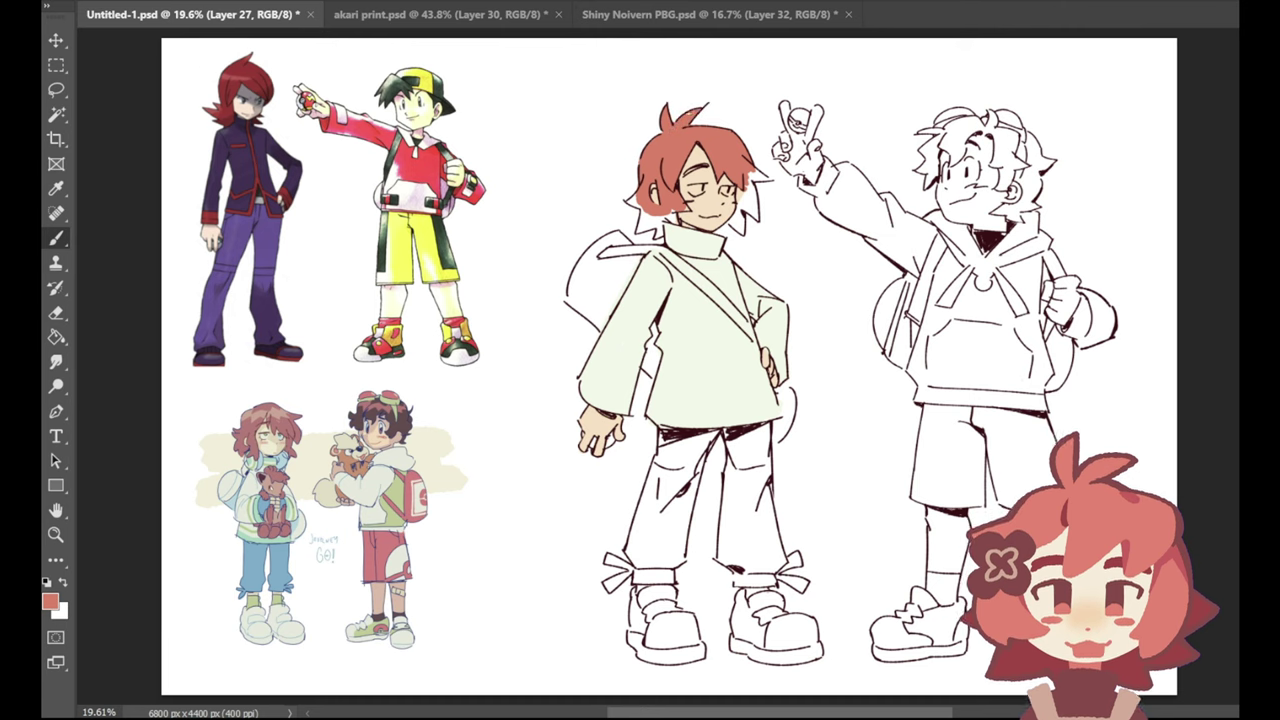
Step: Paint the outer side locks and the lower hair tips around the turtleneck figure's neck coral red
mouse_move(748, 188)
left_mouse_down()
mouse_move(740, 204)
mouse_move(757, 215)
mouse_move(752, 180)
mouse_move(748, 198)
left_mouse_up()
mouse_move(748, 204)
left_mouse_down()
mouse_move(768, 178)
mouse_move(760, 166)
left_mouse_up()
mouse_move(740, 224)
left_mouse_down()
mouse_move(736, 204)
mouse_move(730, 218)
mouse_move(739, 230)
mouse_move(743, 211)
left_mouse_up()
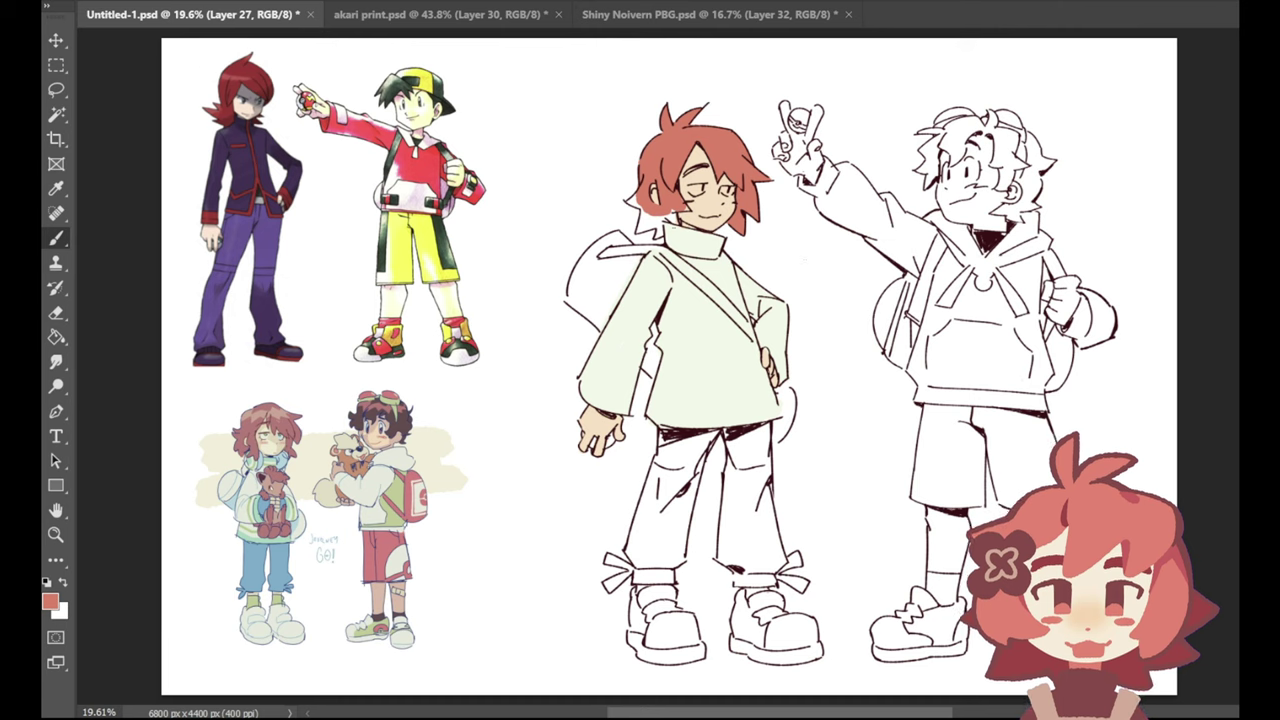
mouse_move(637, 195)
left_mouse_down()
mouse_move(627, 205)
mouse_move(640, 207)
mouse_move(640, 231)
mouse_move(660, 222)
mouse_move(659, 239)
mouse_move(677, 211)
left_mouse_up()
left_click(54, 190)
left_click(714, 352)
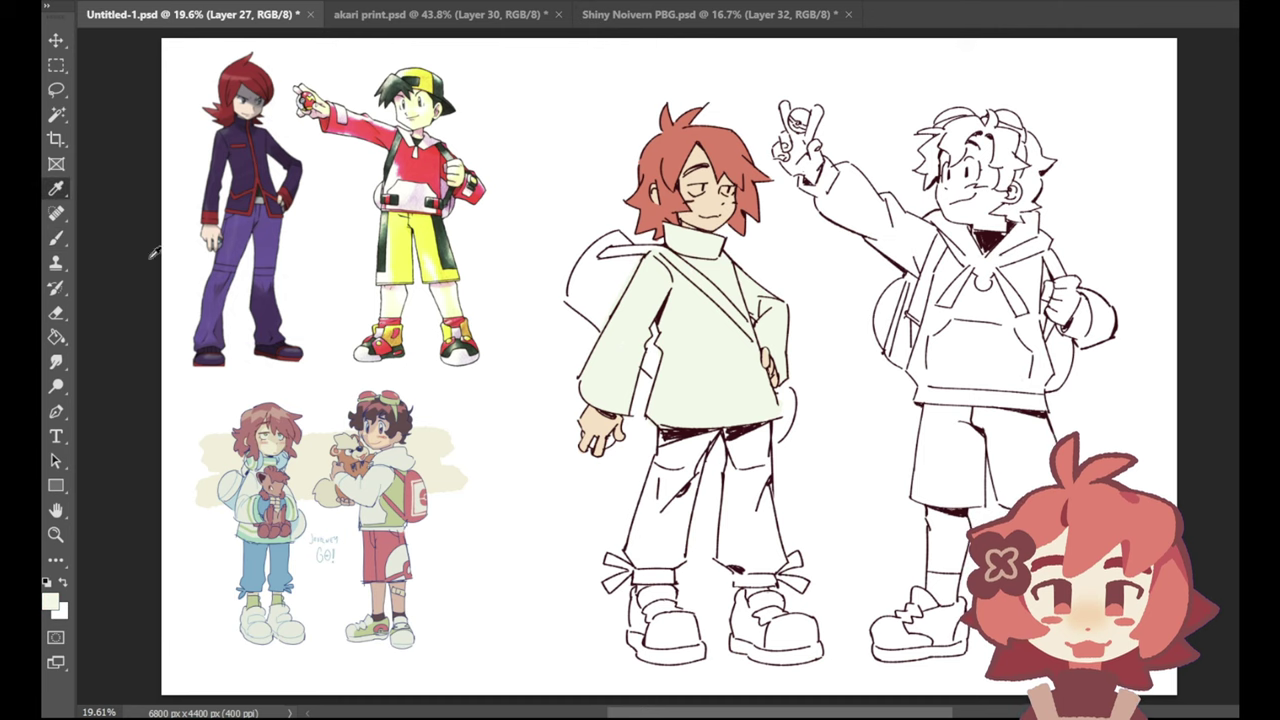
left_click(55, 240)
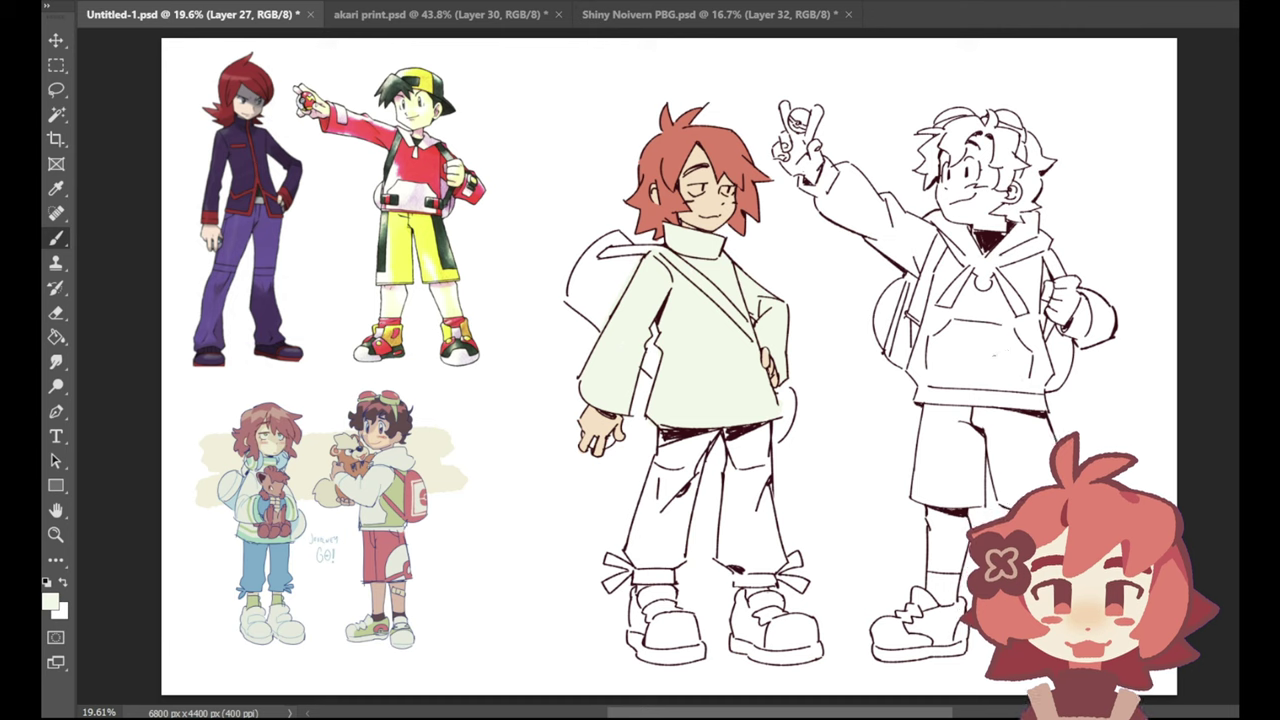
Step: Sample dark red from the red-haired reference character's hair and draw three outlined hearts between the references and the turtleneck figure
key("i")
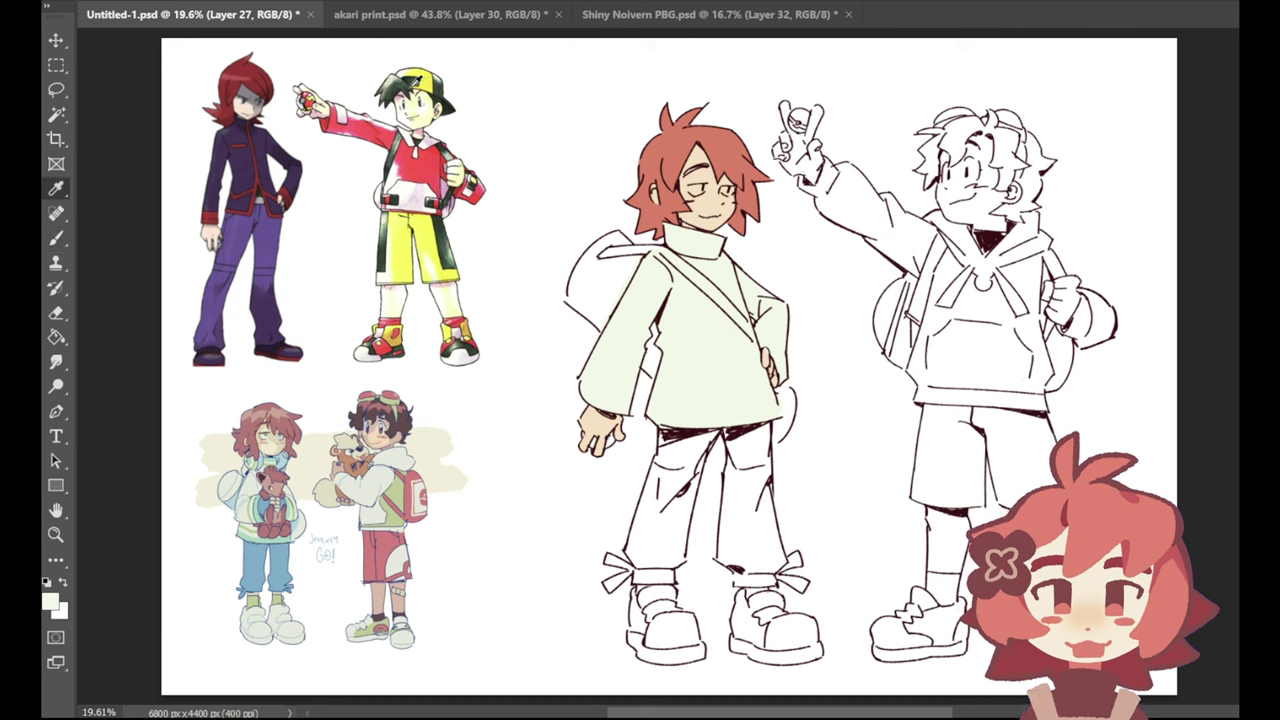
left_click(245, 75)
left_click(56, 237)
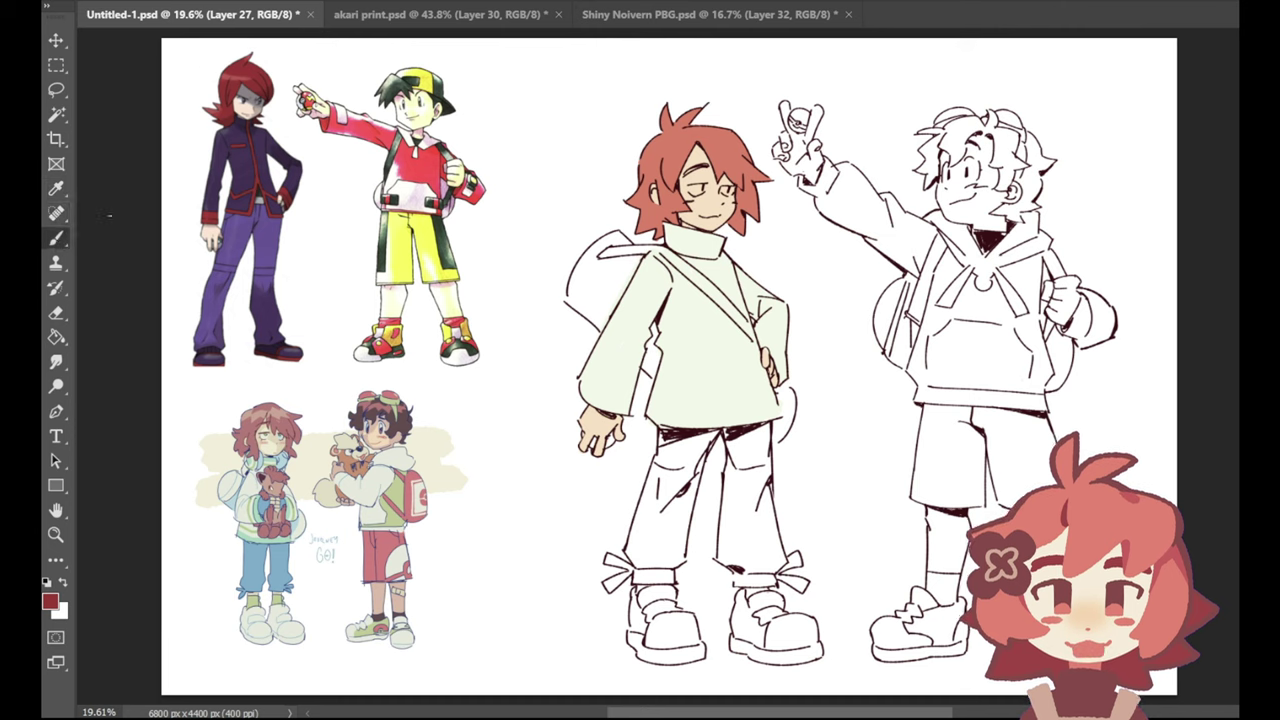
mouse_move(555, 111)
left_mouse_down()
mouse_move(554, 160)
mouse_move(515, 101)
mouse_move(588, 105)
mouse_move(561, 167)
mouse_move(552, 122)
mouse_move(525, 110)
mouse_move(558, 134)
left_mouse_up()
key("ctrl+z")
key("ctrl+z")
key("ctrl+z")
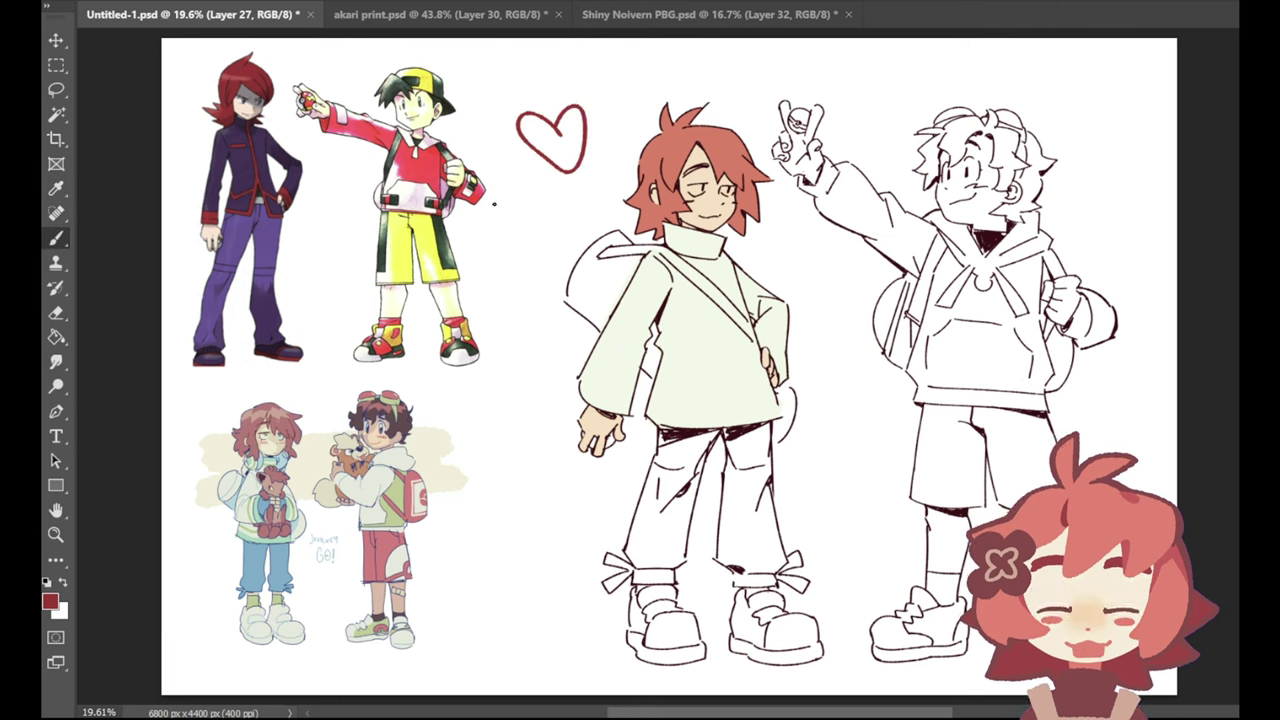
mouse_move(534, 242)
left_mouse_down()
mouse_move(530, 223)
mouse_move(550, 218)
mouse_move(553, 234)
left_mouse_up()
mouse_move(522, 364)
left_mouse_down()
mouse_move(533, 422)
mouse_move(522, 366)
left_mouse_up()
Step: Sample the sweater's pale green and paint the whites of the turtleneck figure's eyes
key("i")
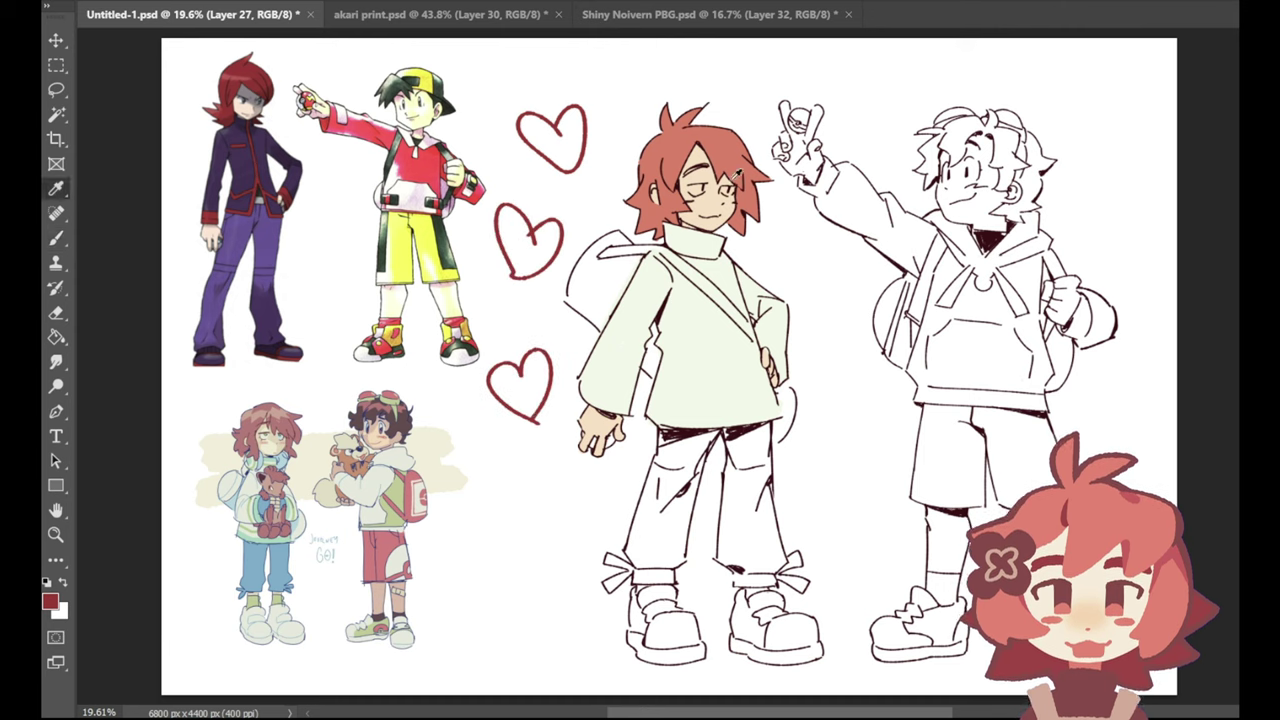
left_click(750, 198)
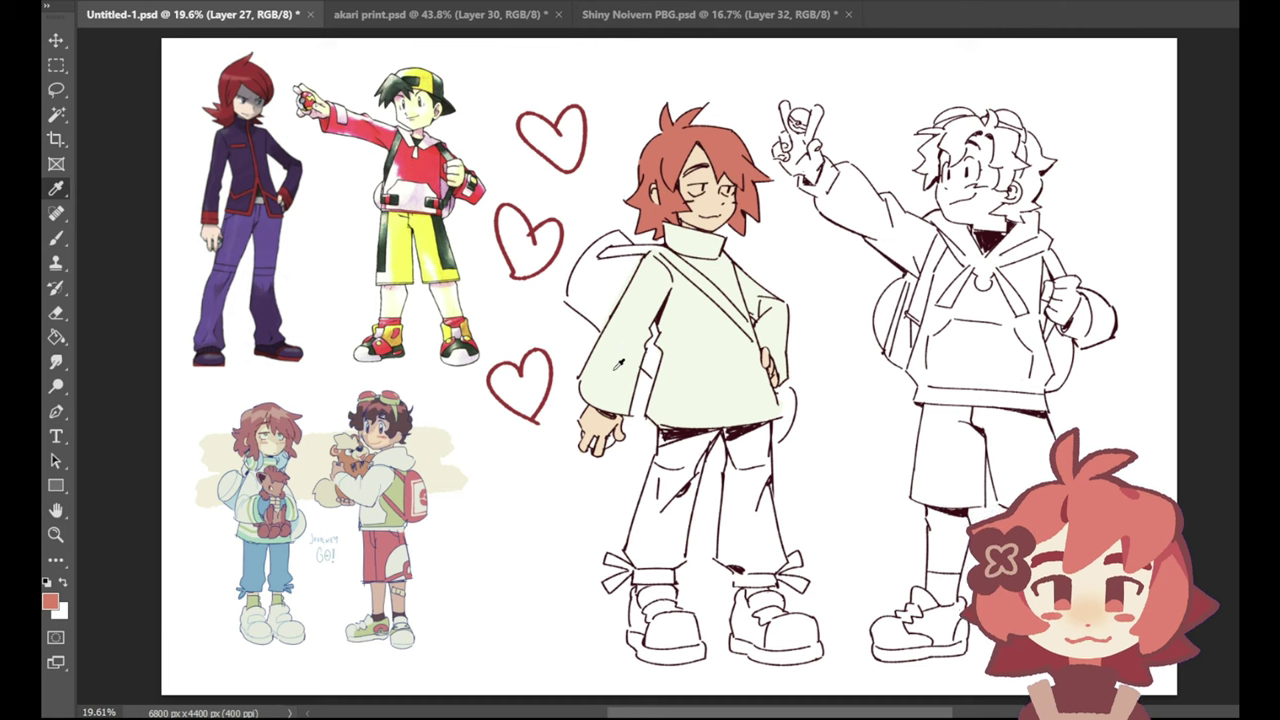
left_click(697, 330)
key("b")
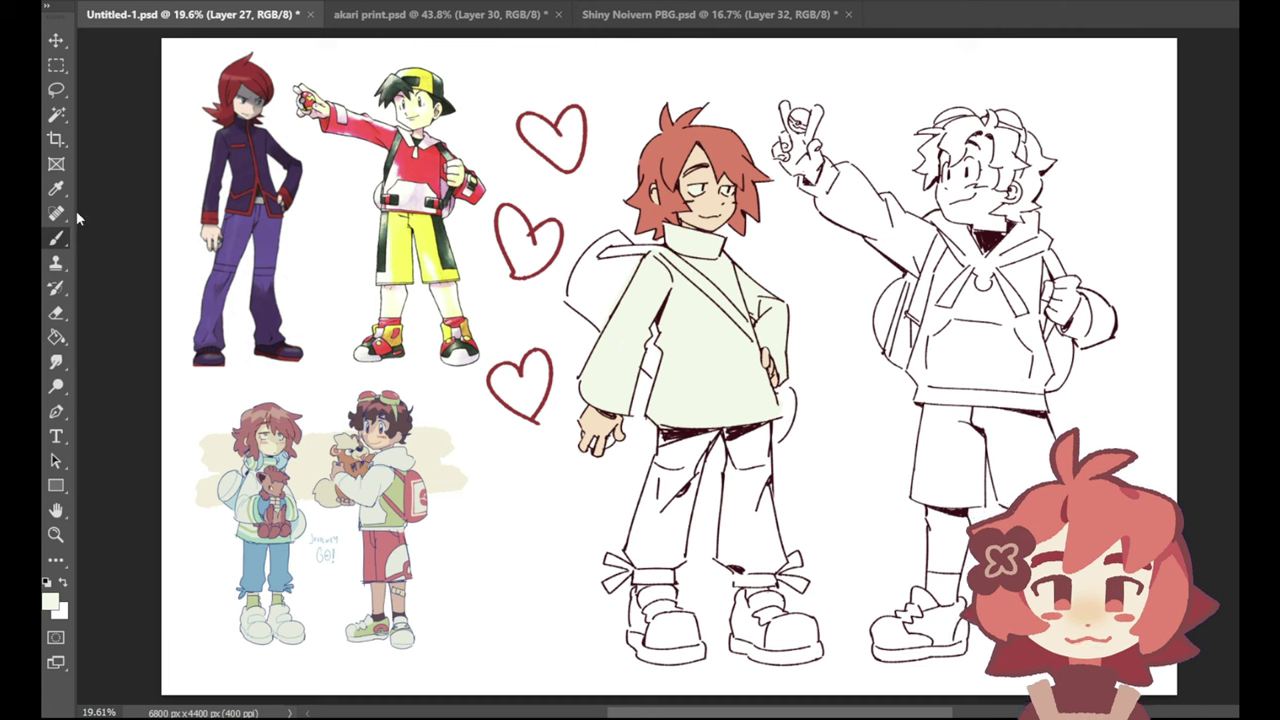
Step: Starting from the hair's coral red, choose a light orange and paint highlights across the top of the turtleneck figure's hair
left_click(56, 188)
left_click(728, 152)
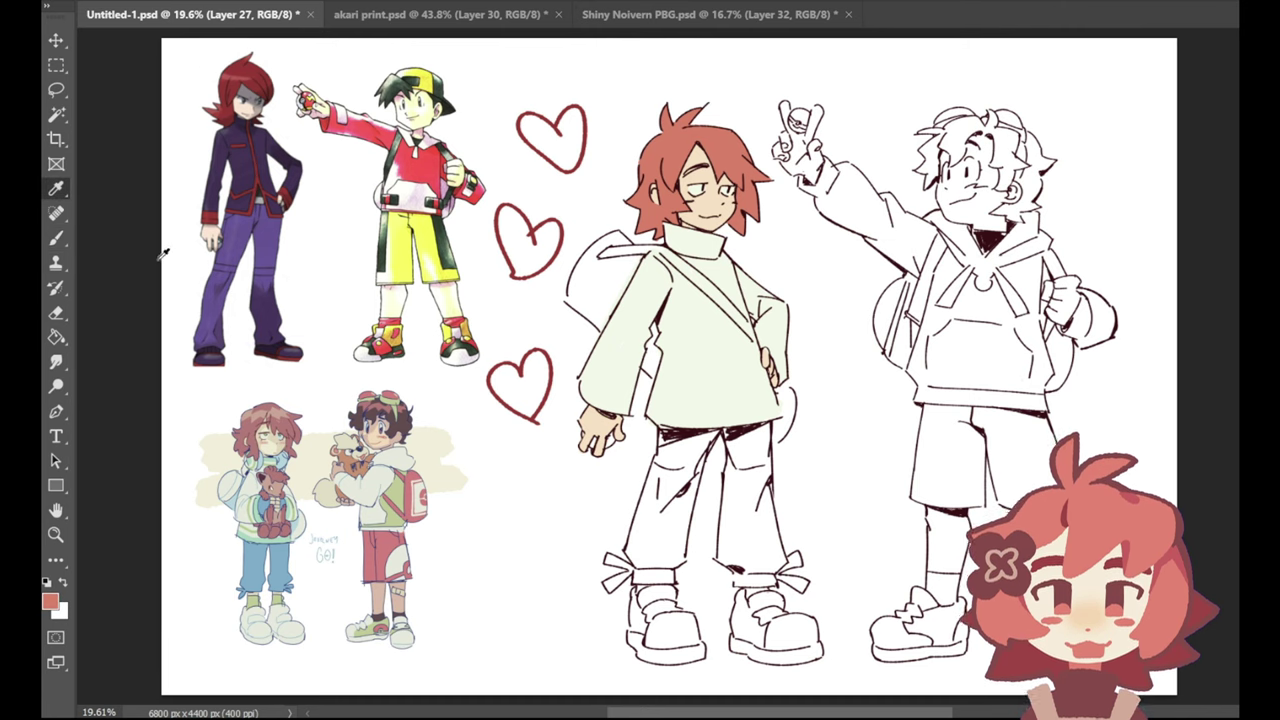
left_click(56, 237)
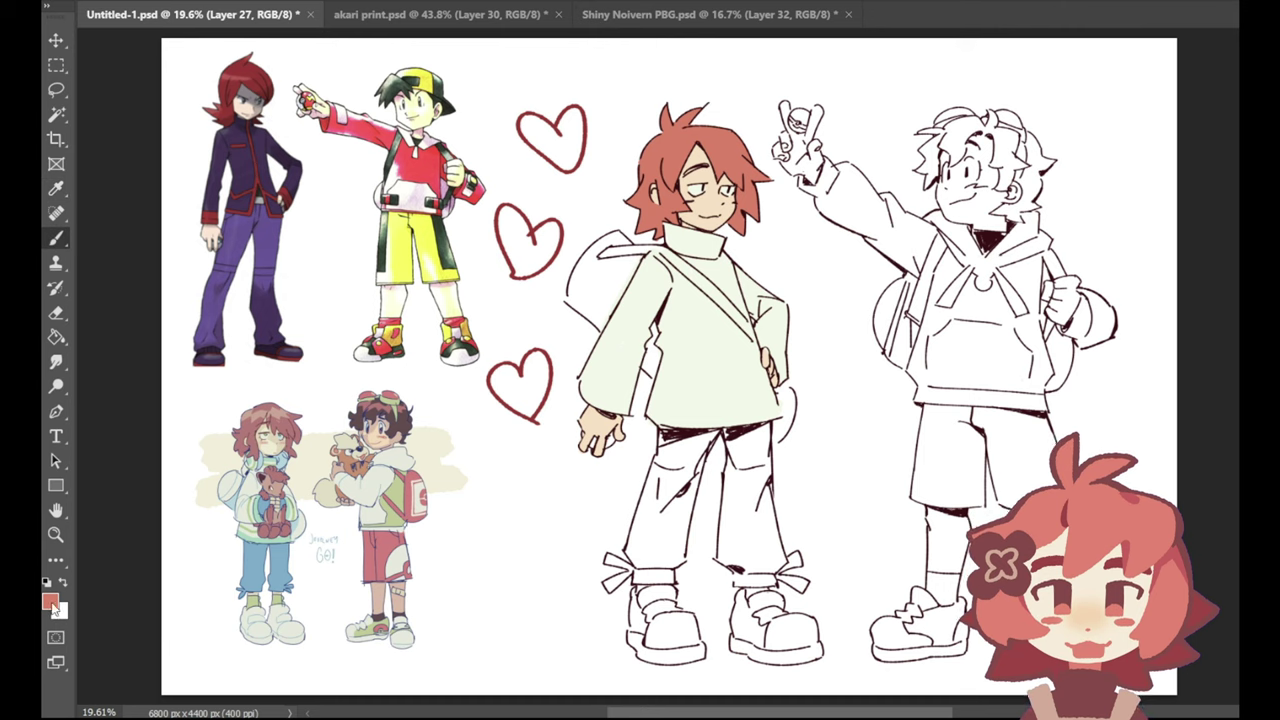
key("i")
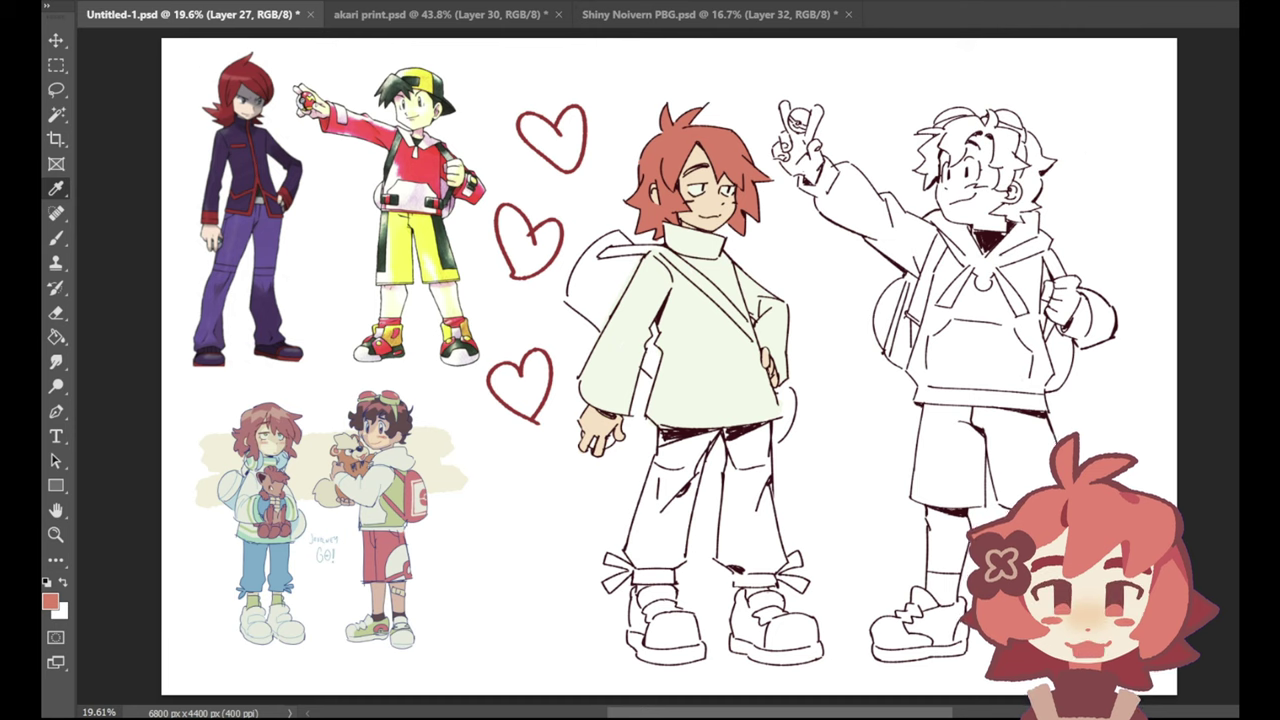
key("b")
left_click_drag(707, 138, 743, 151)
key("ctrl+z")
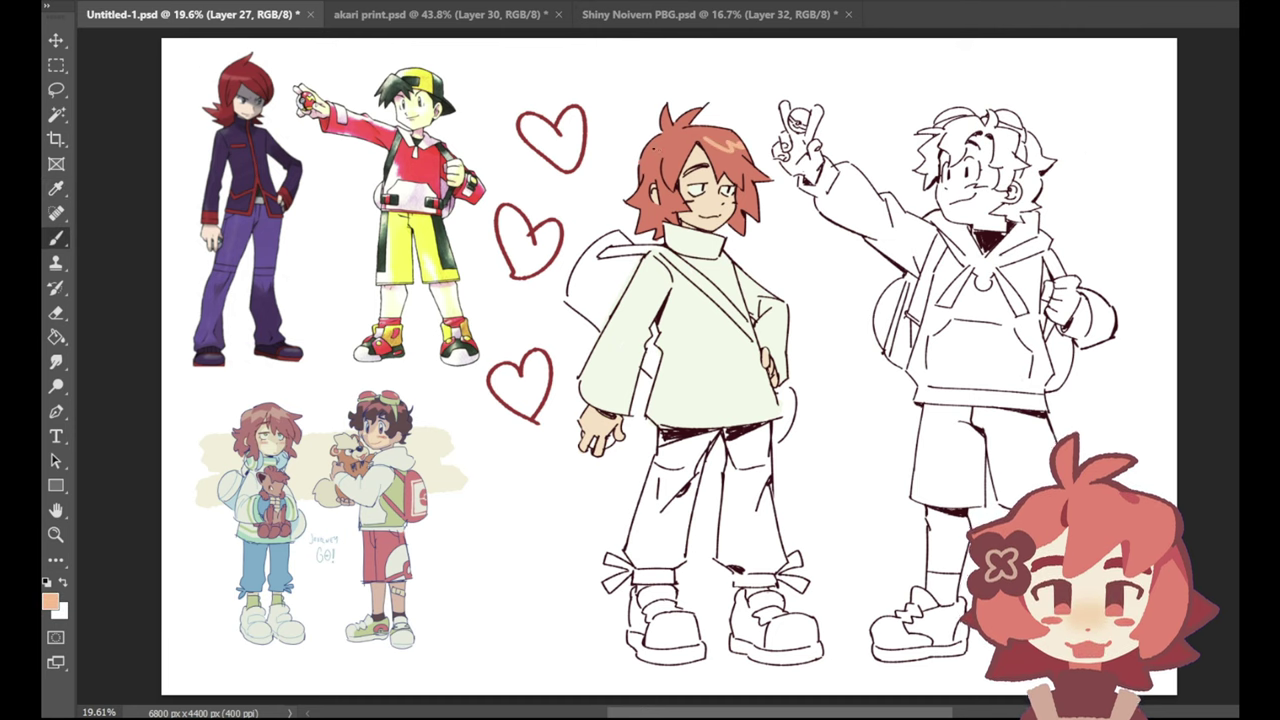
key("ctrl+z")
mouse_move(642, 160)
left_mouse_down()
mouse_move(690, 142)
mouse_move(655, 142)
left_mouse_up()
Step: Sample coral red from the turtleneck figure's hair and trim the edges of the light orange highlights
left_click(56, 188)
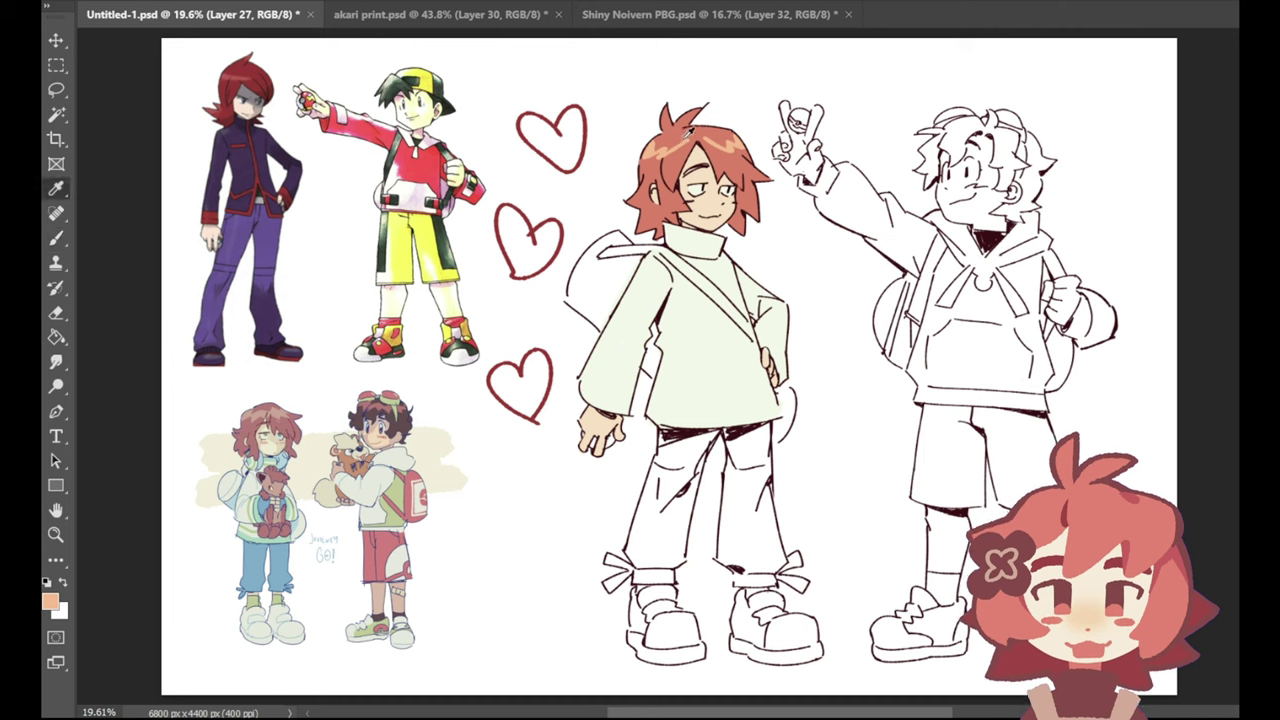
left_click(678, 130)
left_click(57, 238)
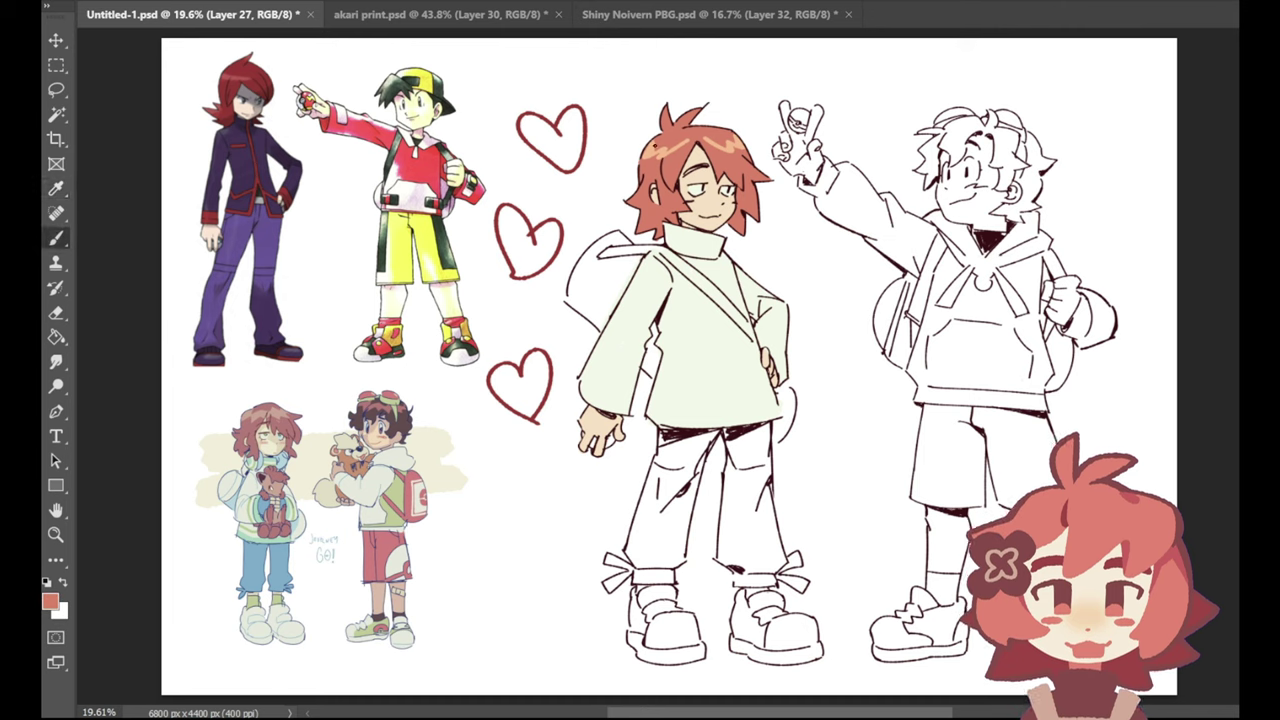
left_click_drag(659, 138, 655, 150)
left_click_drag(719, 145, 705, 139)
left_click(56, 188)
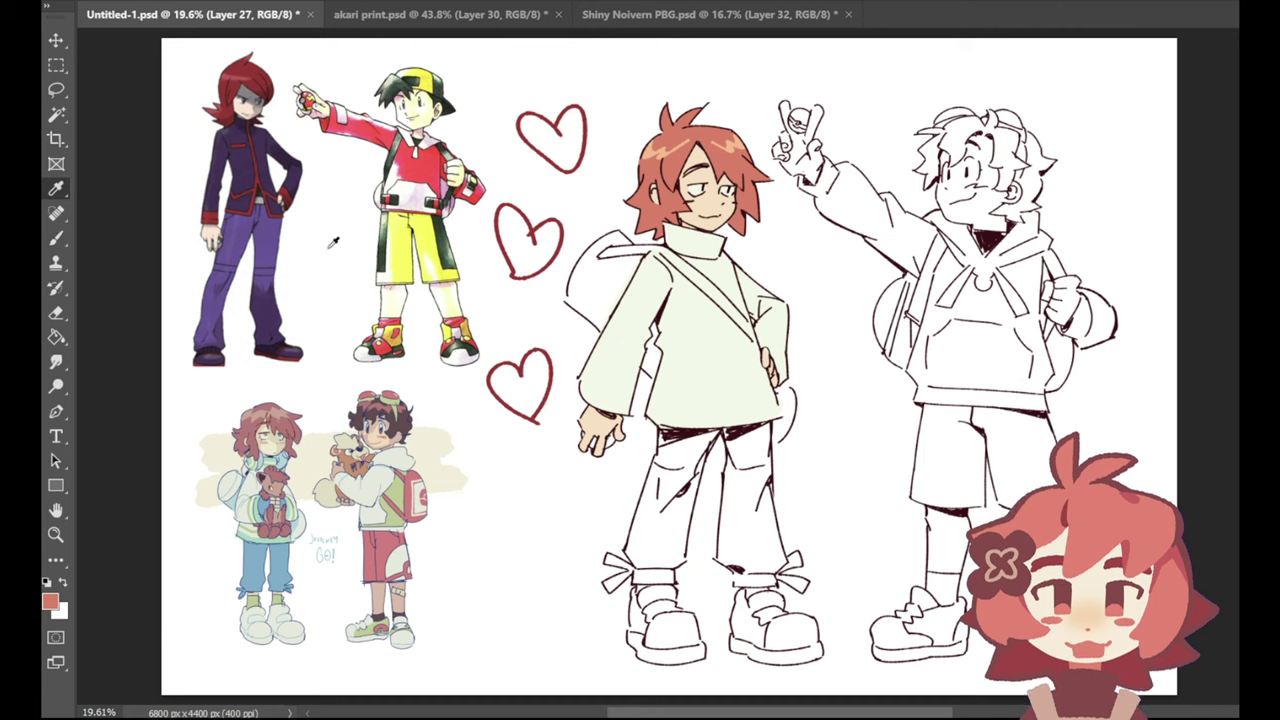
left_click(690, 285)
left_click(56, 237)
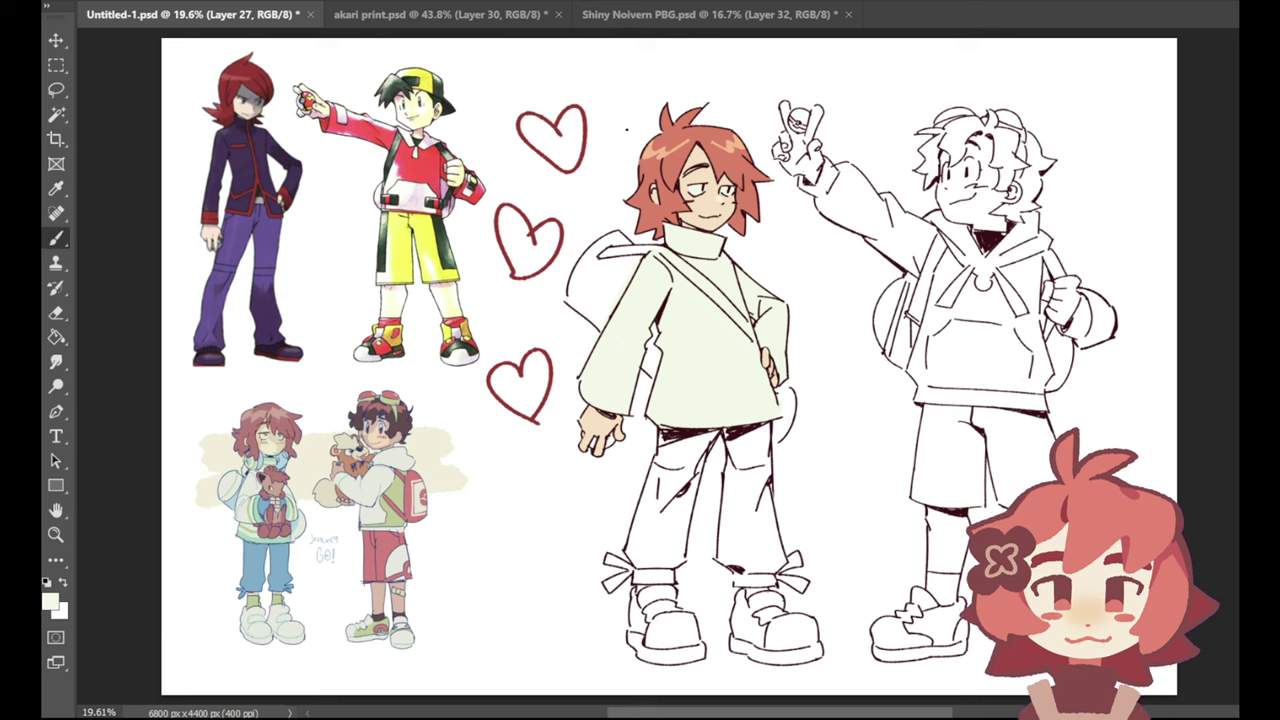
Step: Sample coral red from the turtleneck figure's hair and change the brush colour to a deeper red
left_click(56, 188)
left_click(712, 130)
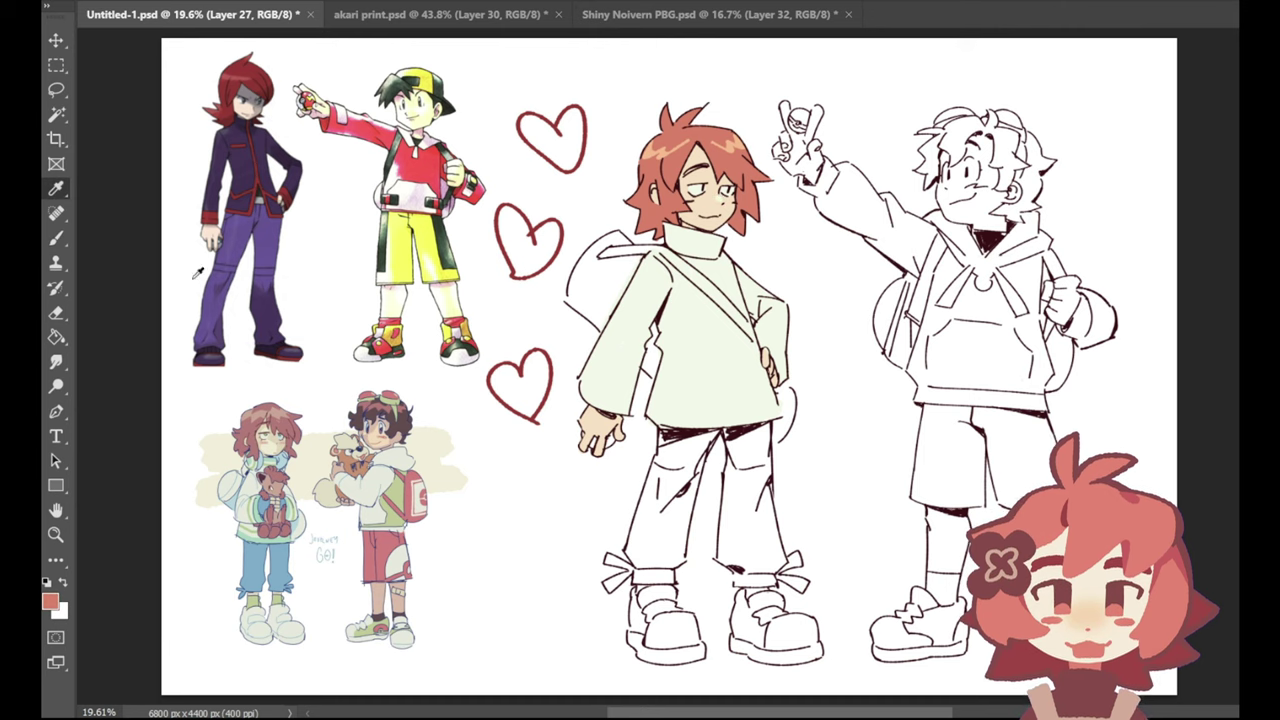
left_click(56, 237)
left_click(60, 240)
left_click(51, 601)
left_click(1153, 158)
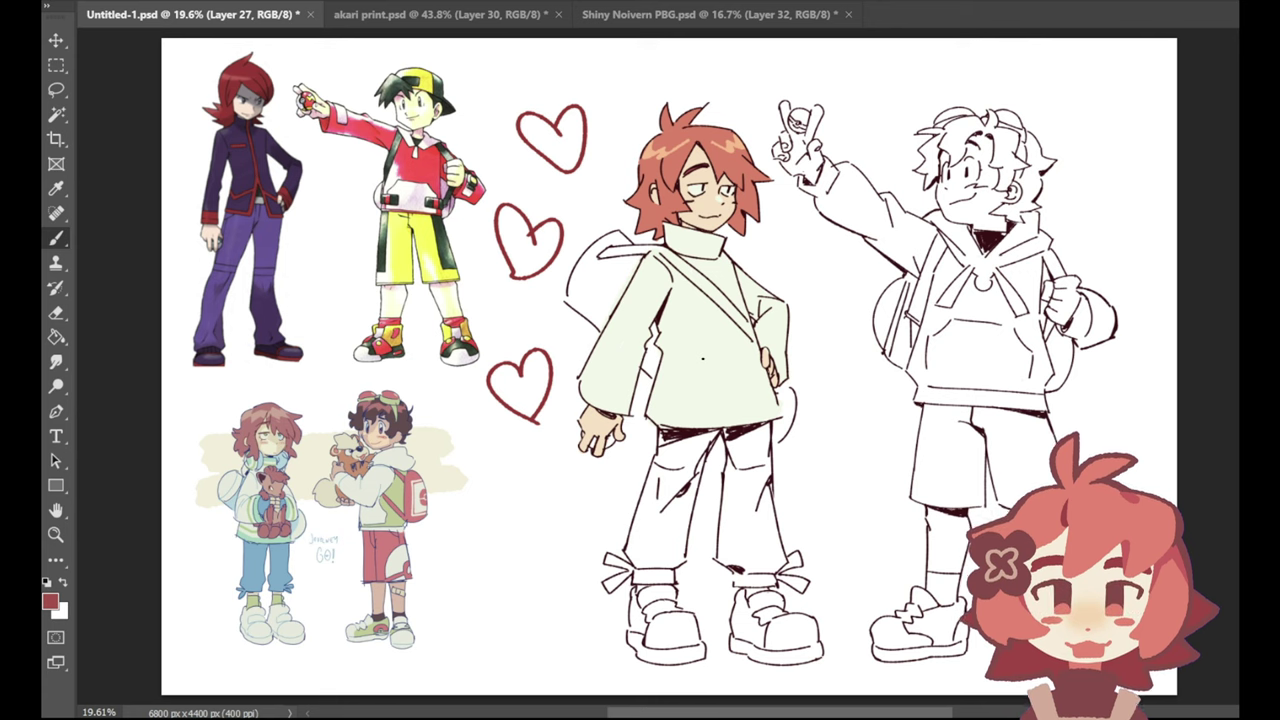
Step: View the colour swatches and lineart in akari print.psd, and return to Untitled-1.psd
left_click(475, 12)
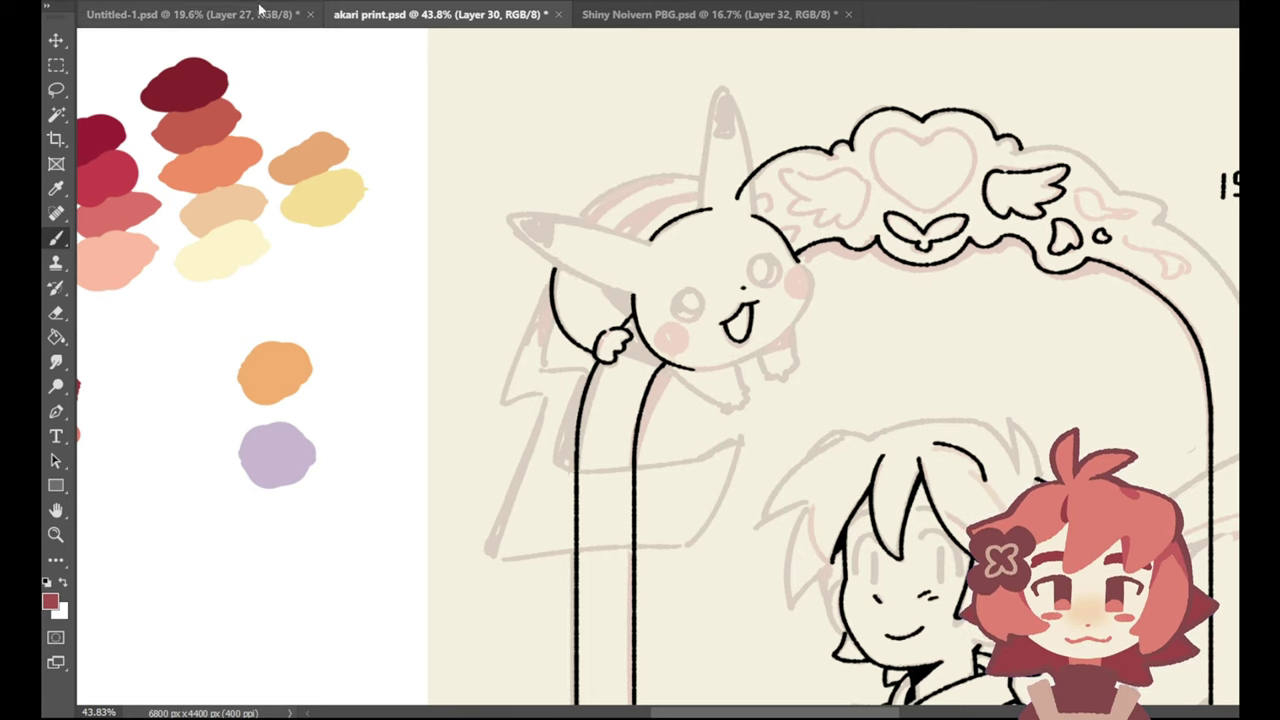
left_click(206, 18)
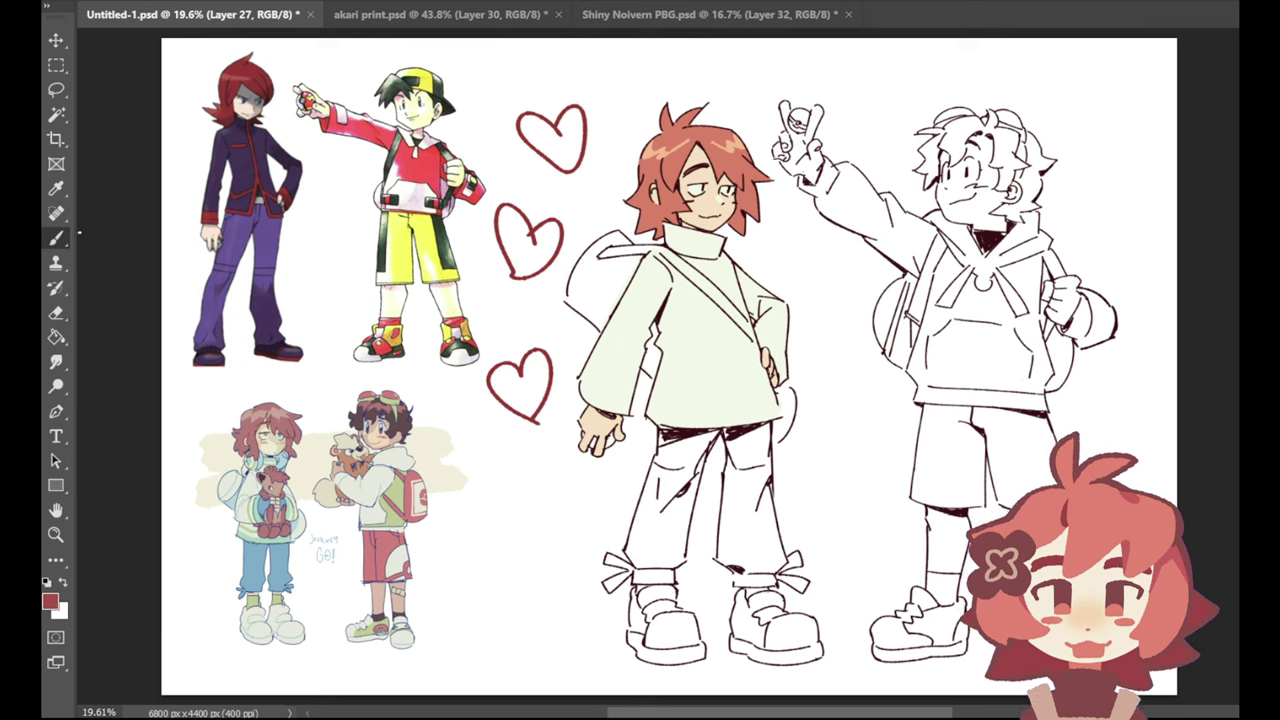
left_click(56, 163)
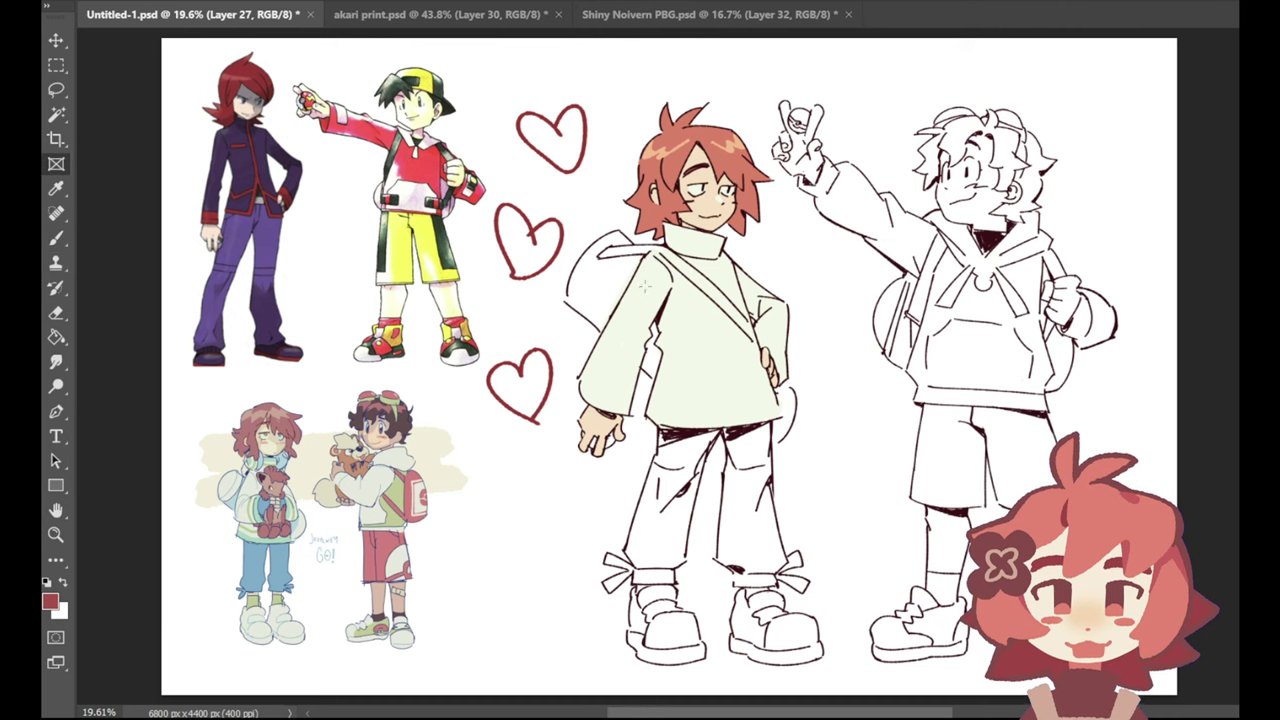
left_click(60, 236)
left_click(57, 189)
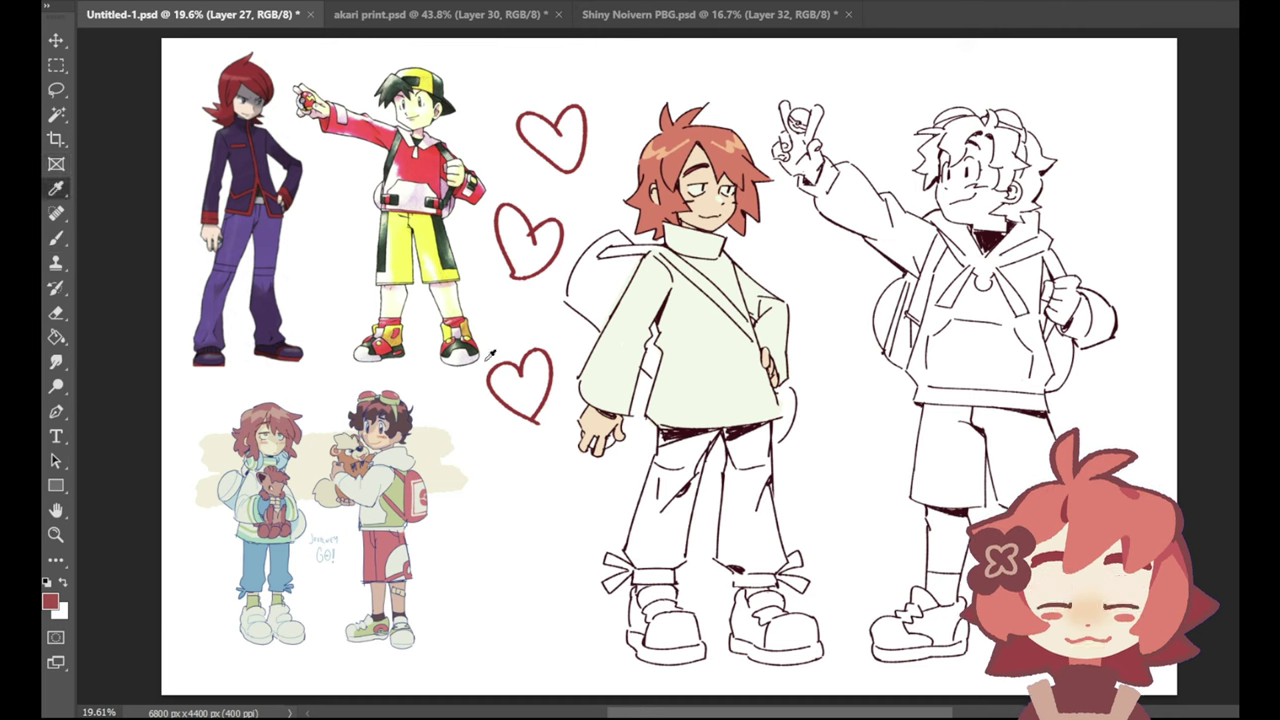
left_click(758, 390)
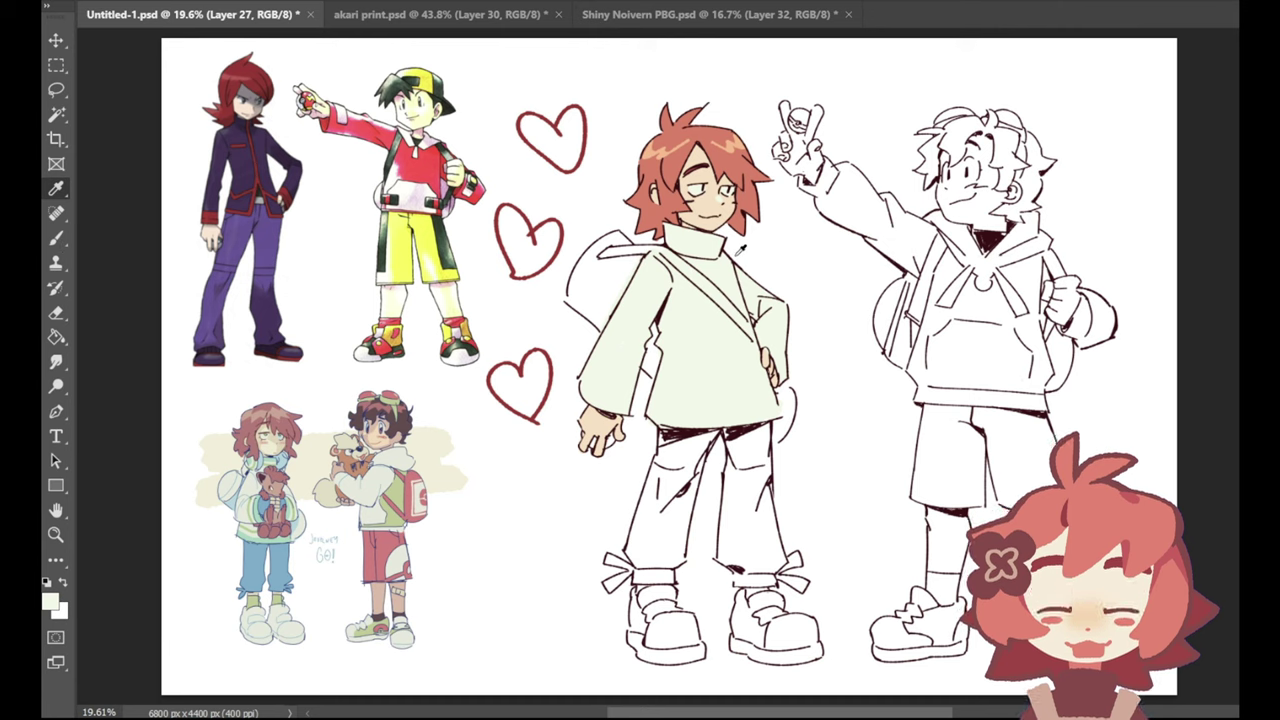
left_click(709, 133)
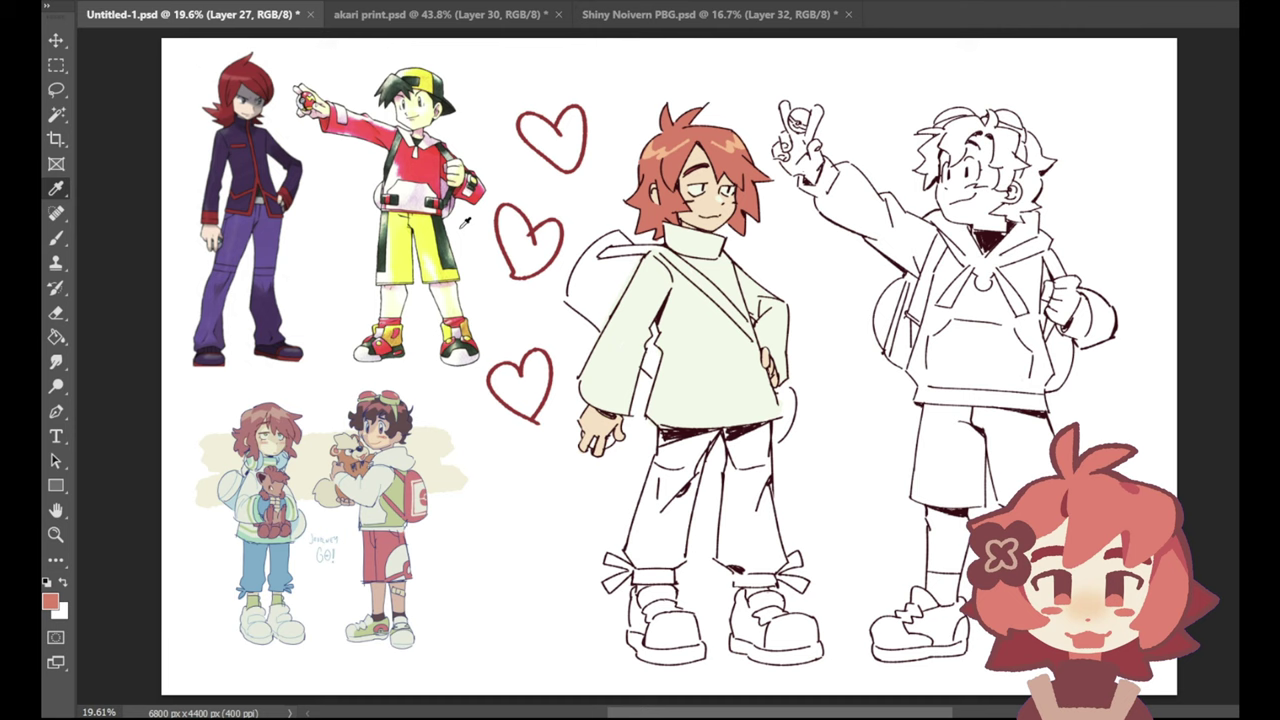
left_click(56, 238)
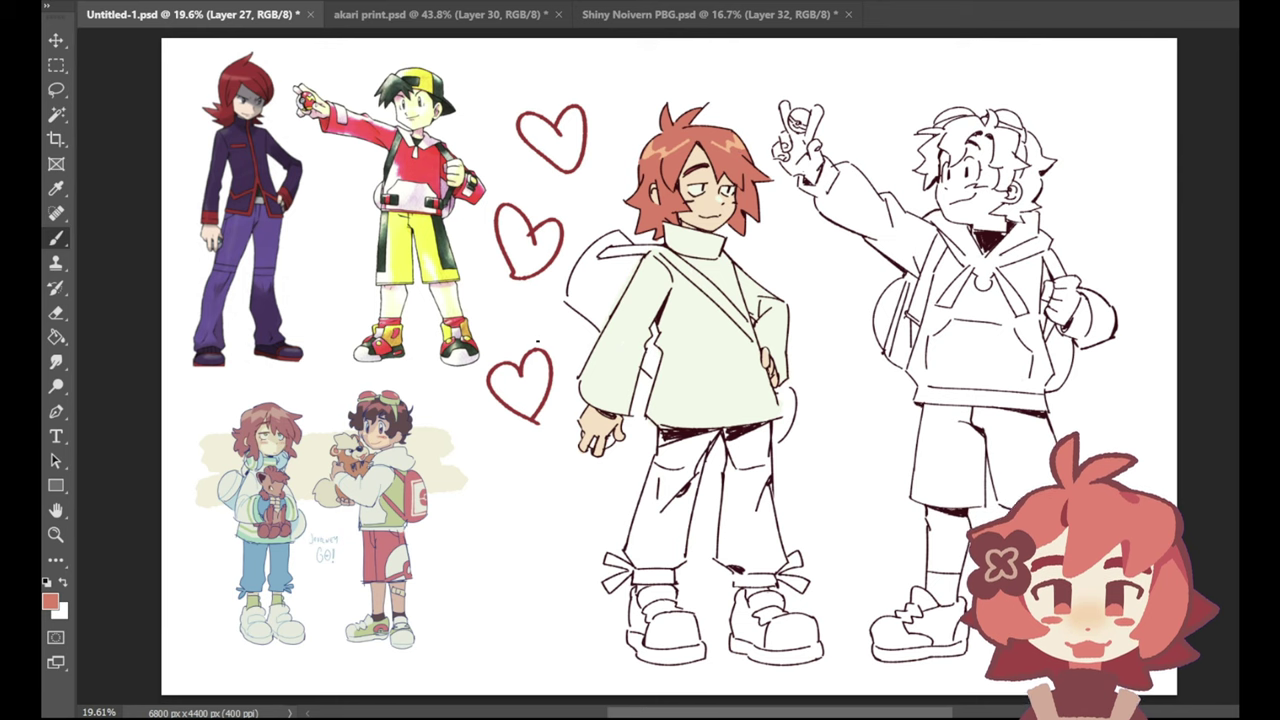
left_click(56, 188)
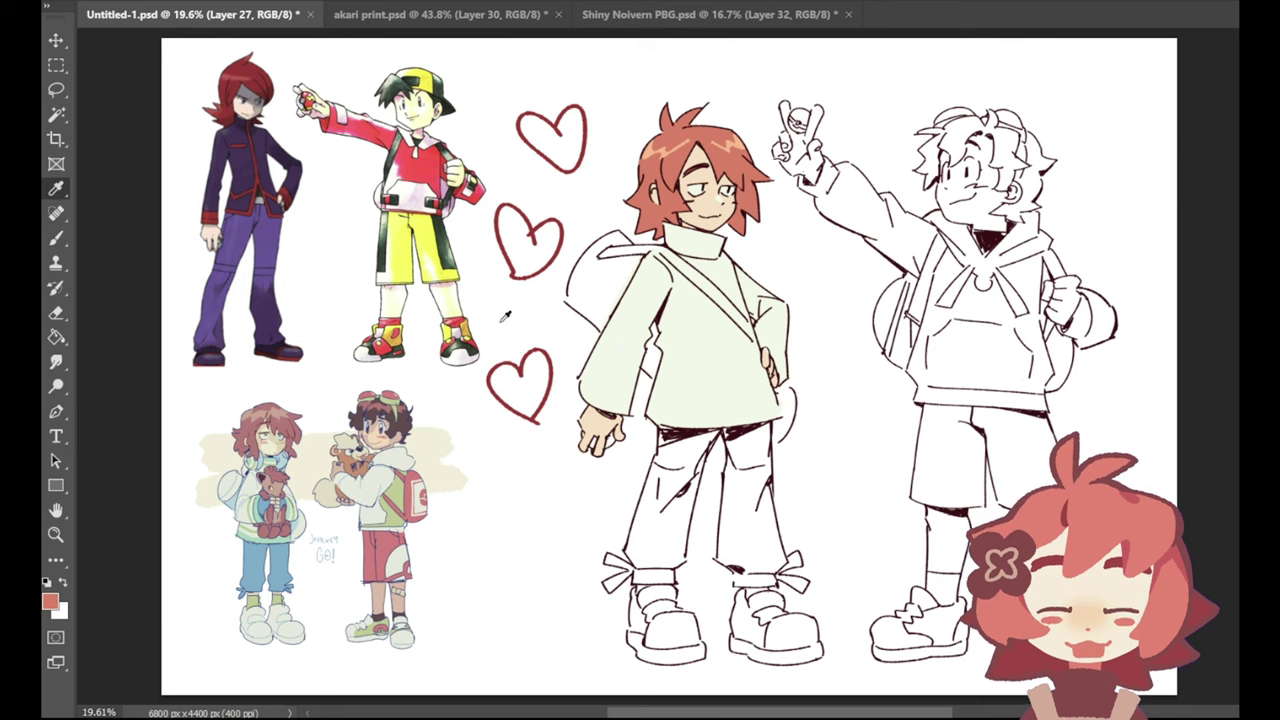
left_click(737, 346)
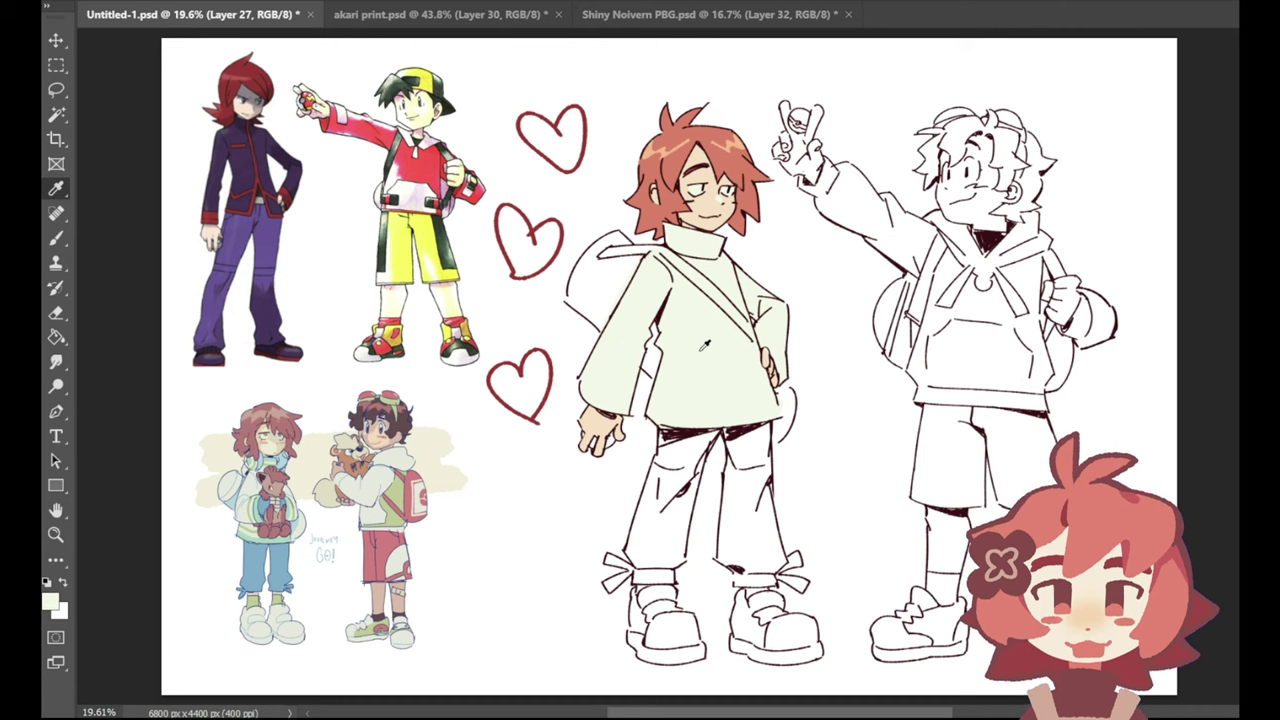
left_click(56, 237)
Step: Sample mint green from the lower reference's red-haired figure and paint a band along the turtleneck figure's lowered sleeve cuff
key("i")
left_click(230, 486)
key("b")
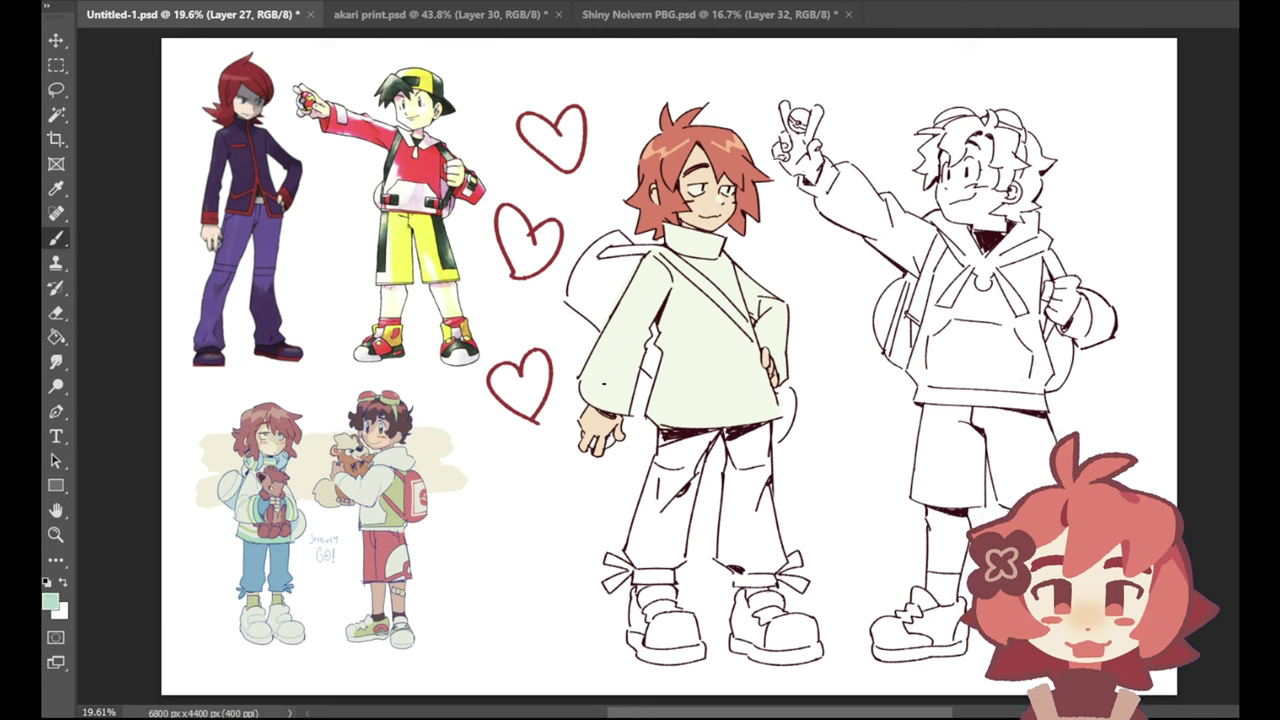
key("ctrl+z")
mouse_move(582, 379)
left_mouse_down()
mouse_move(626, 404)
mouse_move(588, 399)
mouse_move(625, 408)
left_mouse_up()
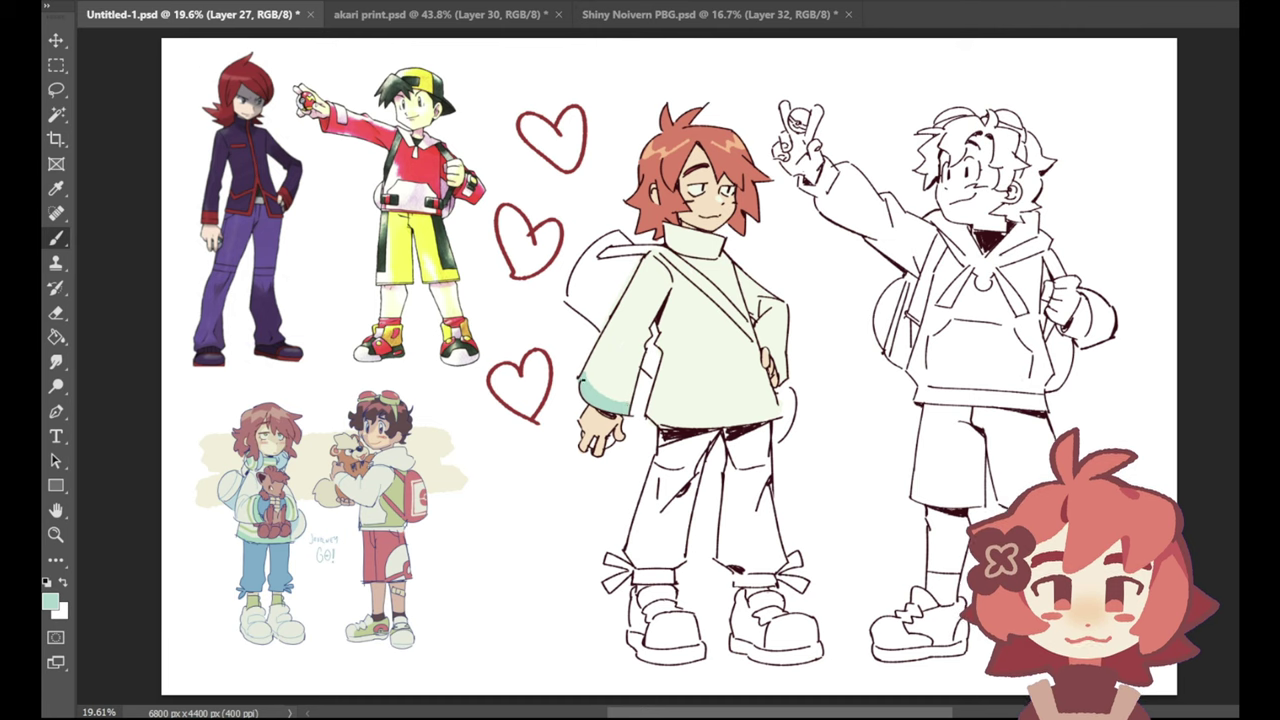
Step: Paint a mint green band along the bottom hem of the turtleneck figure's sweater, undoing unsatisfactory strokes
mouse_move(583, 378)
left_mouse_down()
mouse_move(676, 416)
mouse_move(774, 409)
left_mouse_up()
key("ctrl+z")
key("ctrl+z")
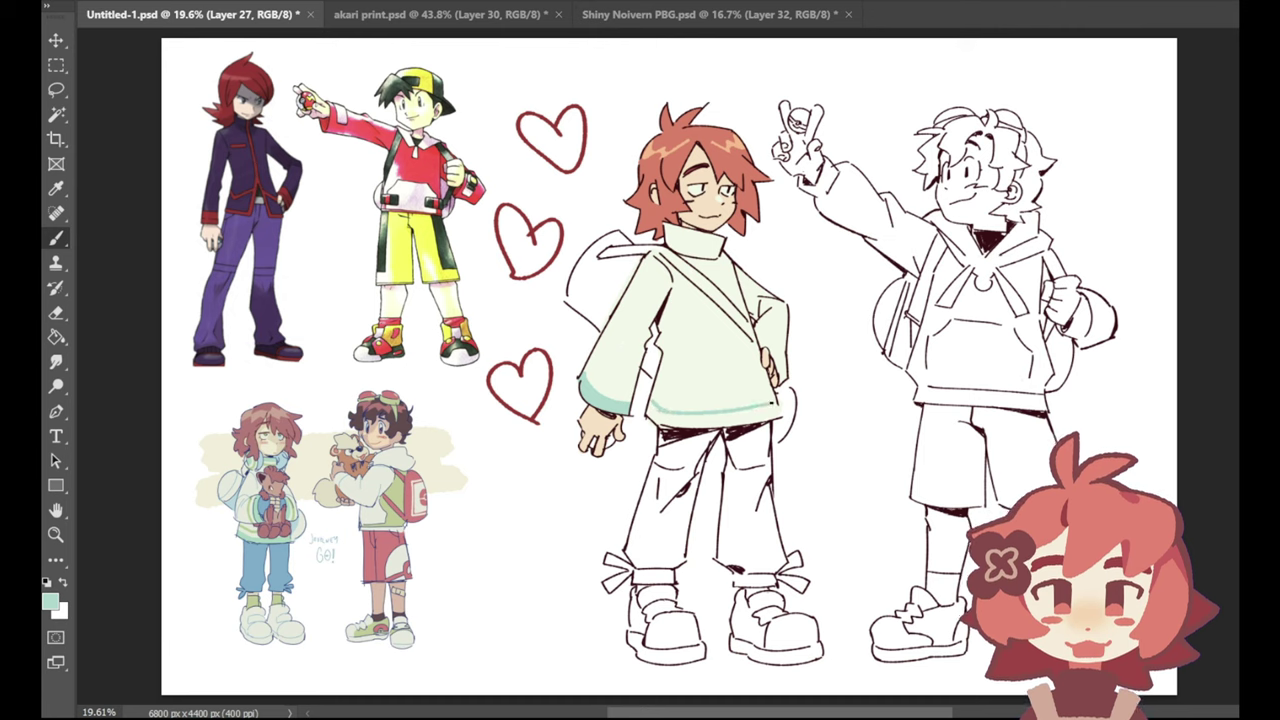
key("ctrl+z")
left_click_drag(662, 409, 777, 403)
key("ctrl+z")
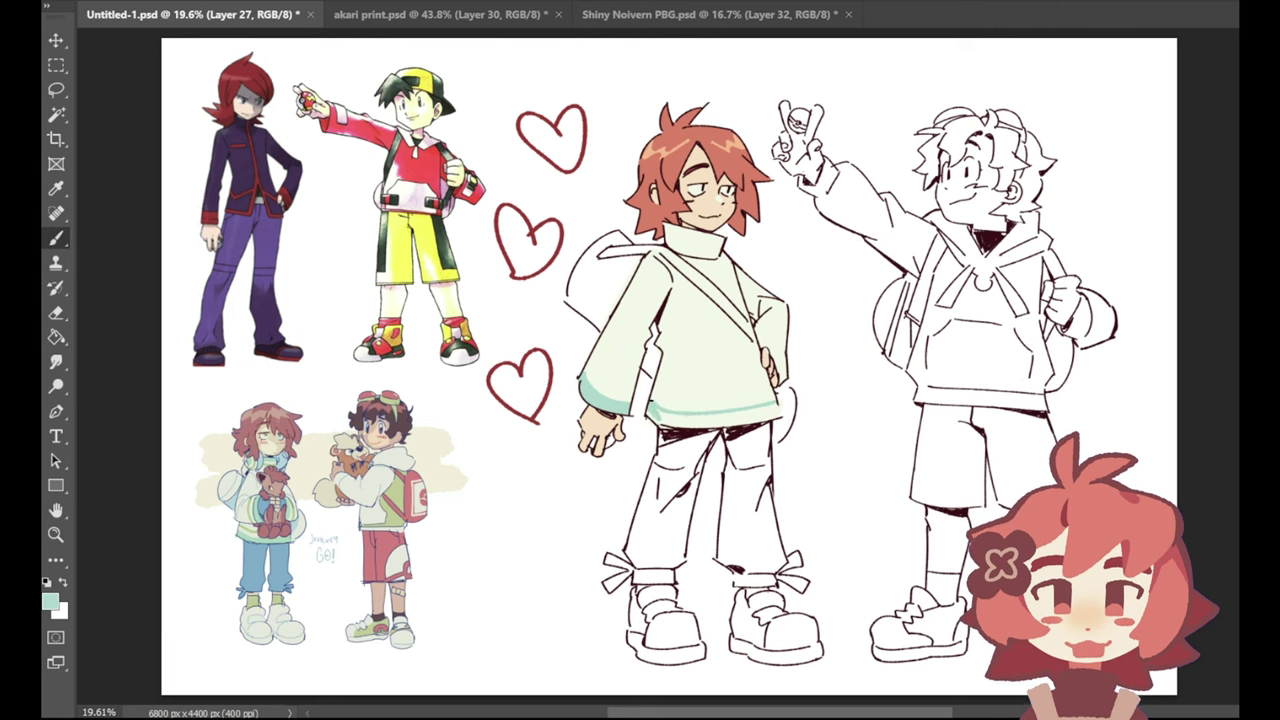
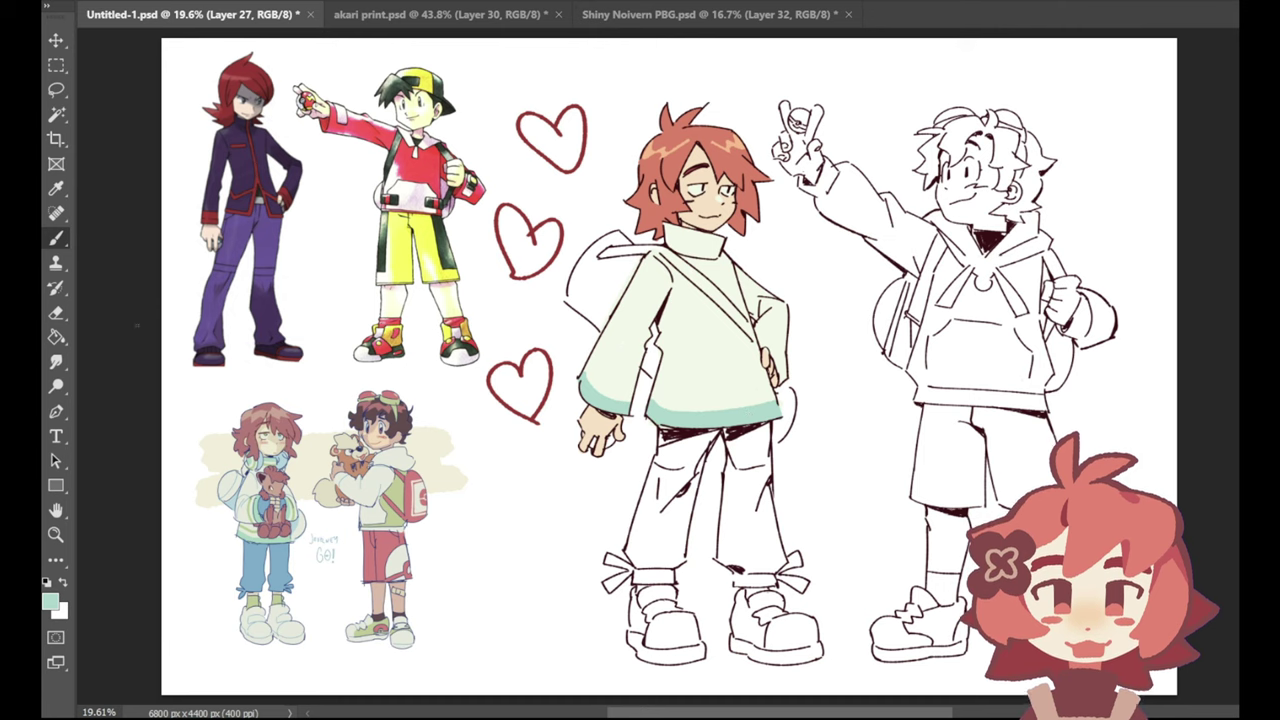
Step: Paint a mint green band along the top edge of the sweater's turtleneck collar
mouse_move(667, 231)
left_mouse_down()
mouse_move(717, 244)
mouse_move(681, 232)
mouse_move(724, 234)
left_mouse_up()
key("ctrl+z")
key("ctrl+z")
key("ctrl+z")
key("ctrl+z")
key("ctrl+z")
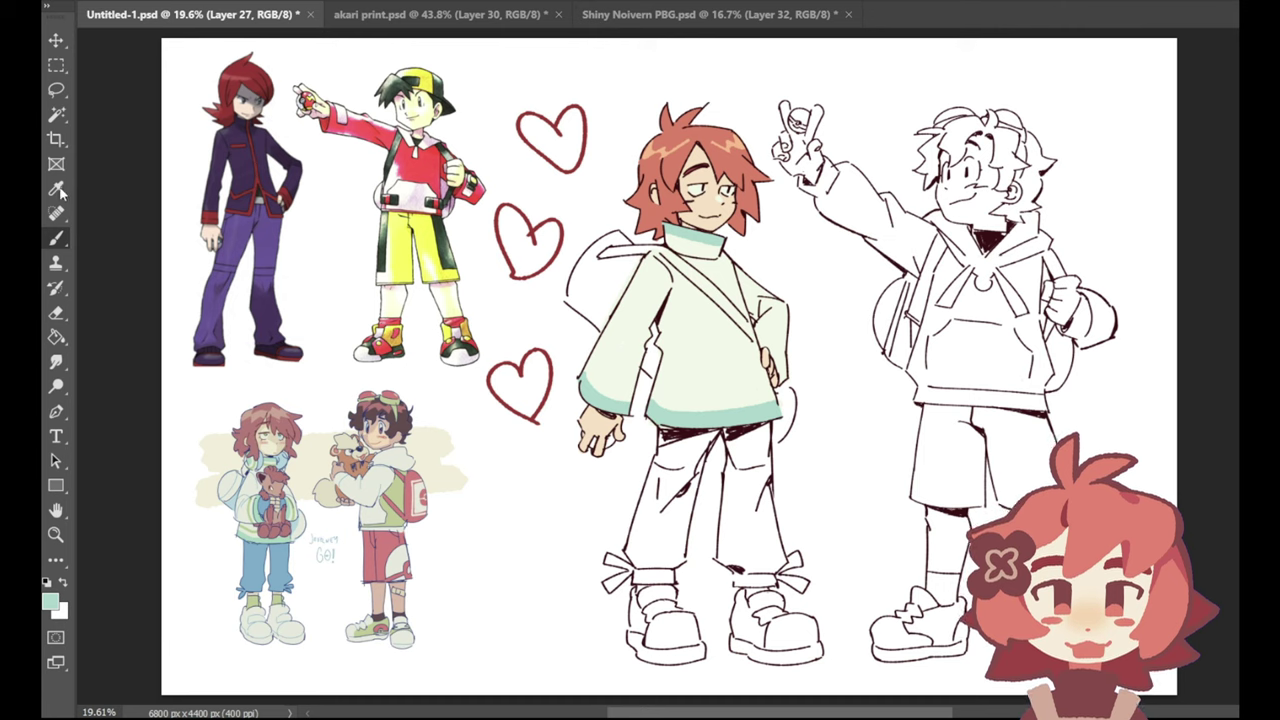
Step: Switch to light green and paint a stripe across the turtleneck collar and another just above the sweater's mint hem
key("i")
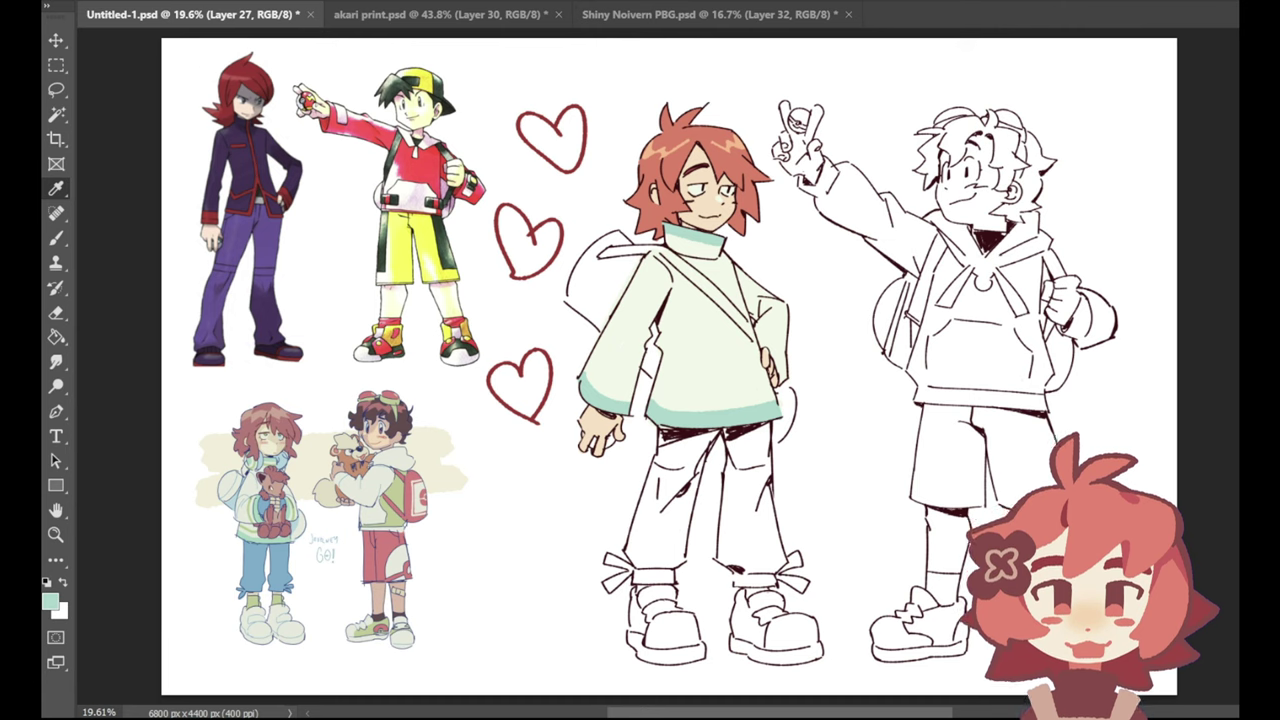
key("b")
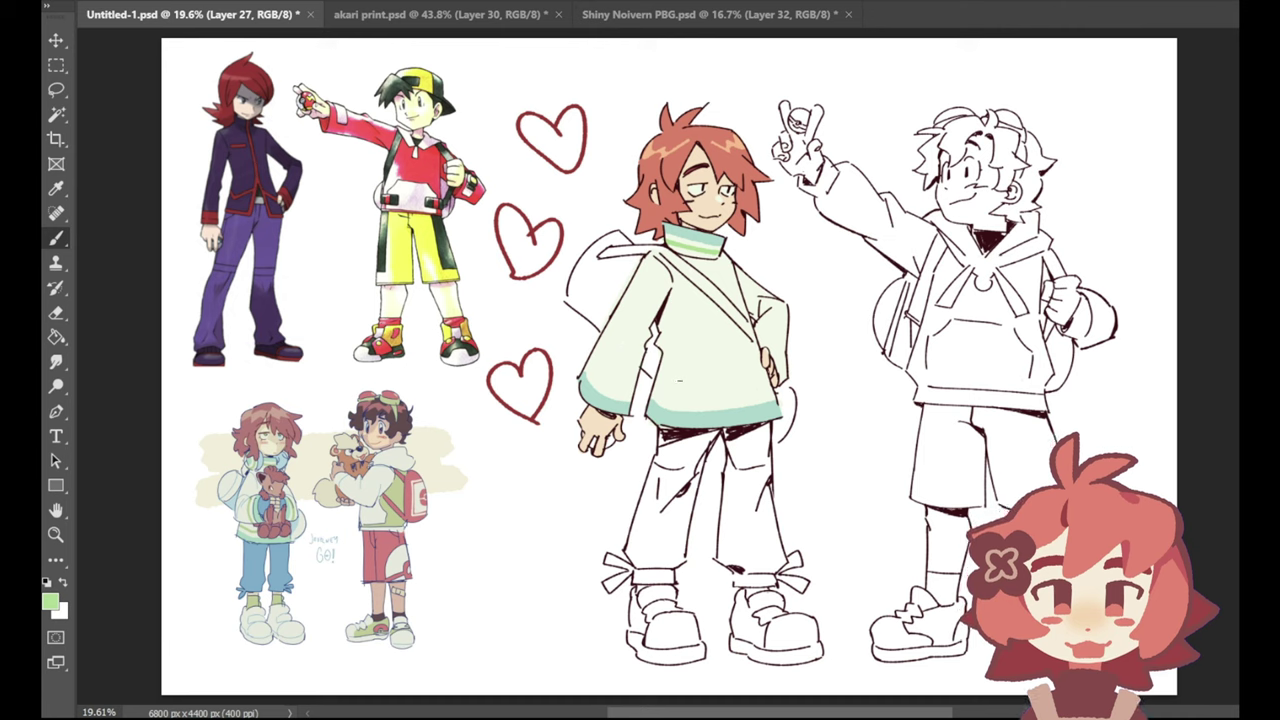
key("ctrl+z")
mouse_move(669, 394)
left_mouse_down()
mouse_move(680, 409)
mouse_move(672, 396)
mouse_move(769, 383)
left_mouse_up()
key("ctrl+z")
key("ctrl+z")
left_click_drag(669, 396, 768, 388)
key("ctrl+z")
key("ctrl+z")
left_click_drag(662, 390, 673, 400)
key("ctrl+z")
key("ctrl+z")
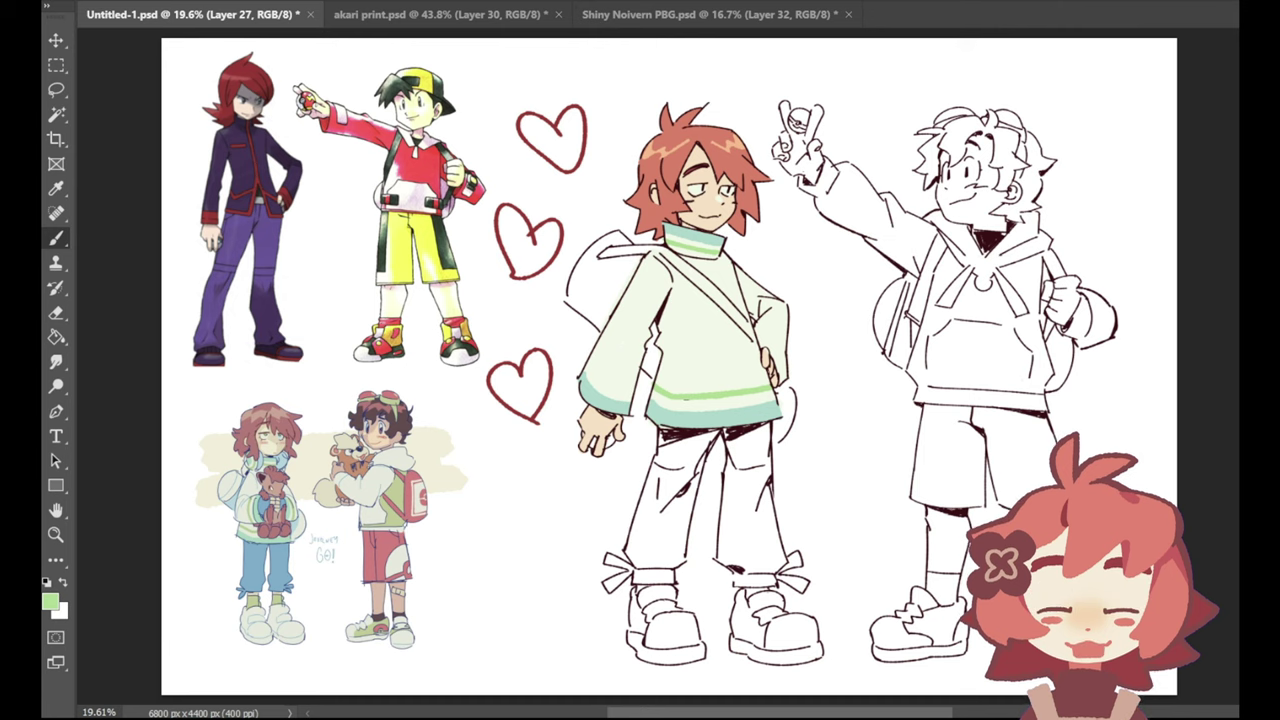
Step: With a slightly yellower light green, paint a curved stripe on the sweater's front from its side edge down to the hem stripe
key("e")
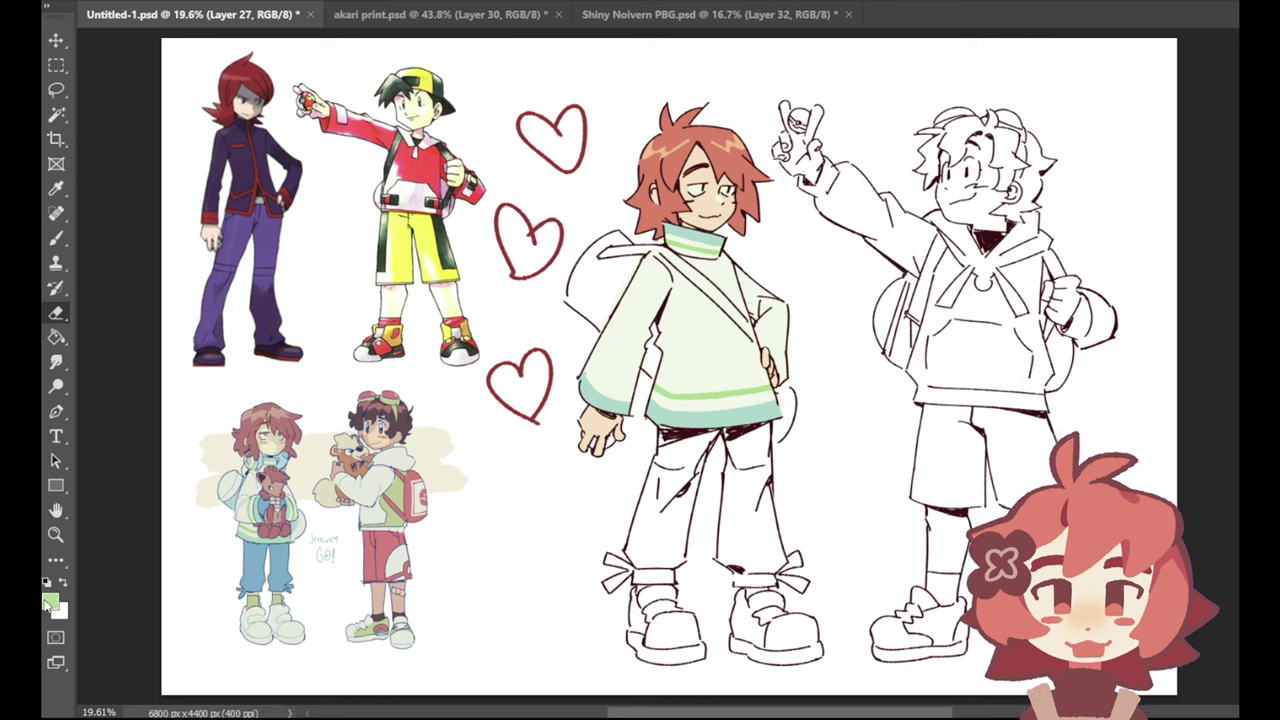
key("i")
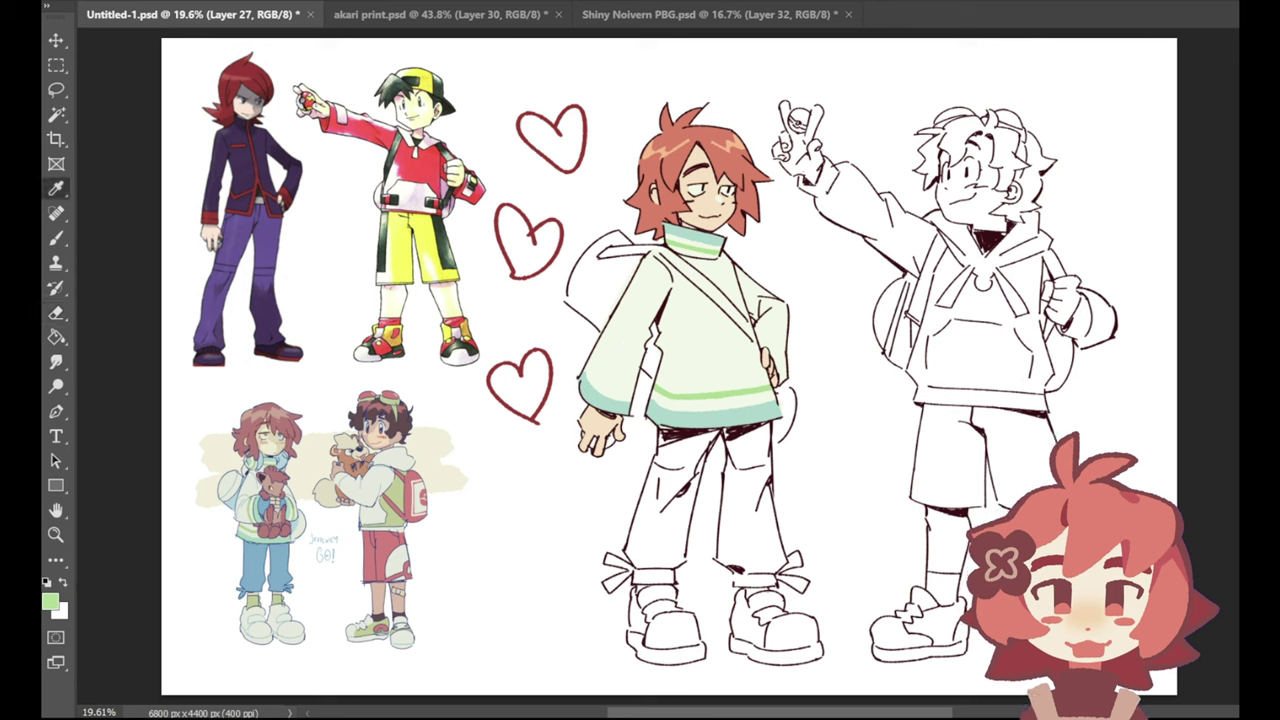
key("e")
key("g")
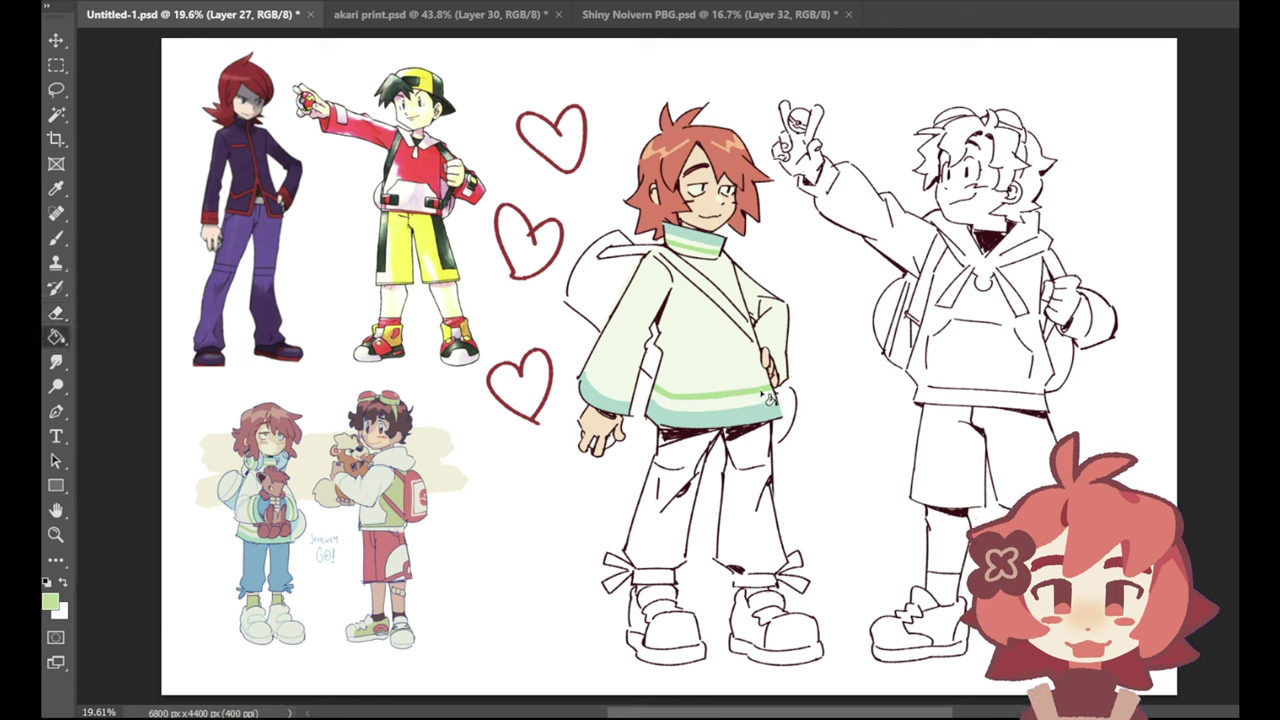
left_click(56, 238)
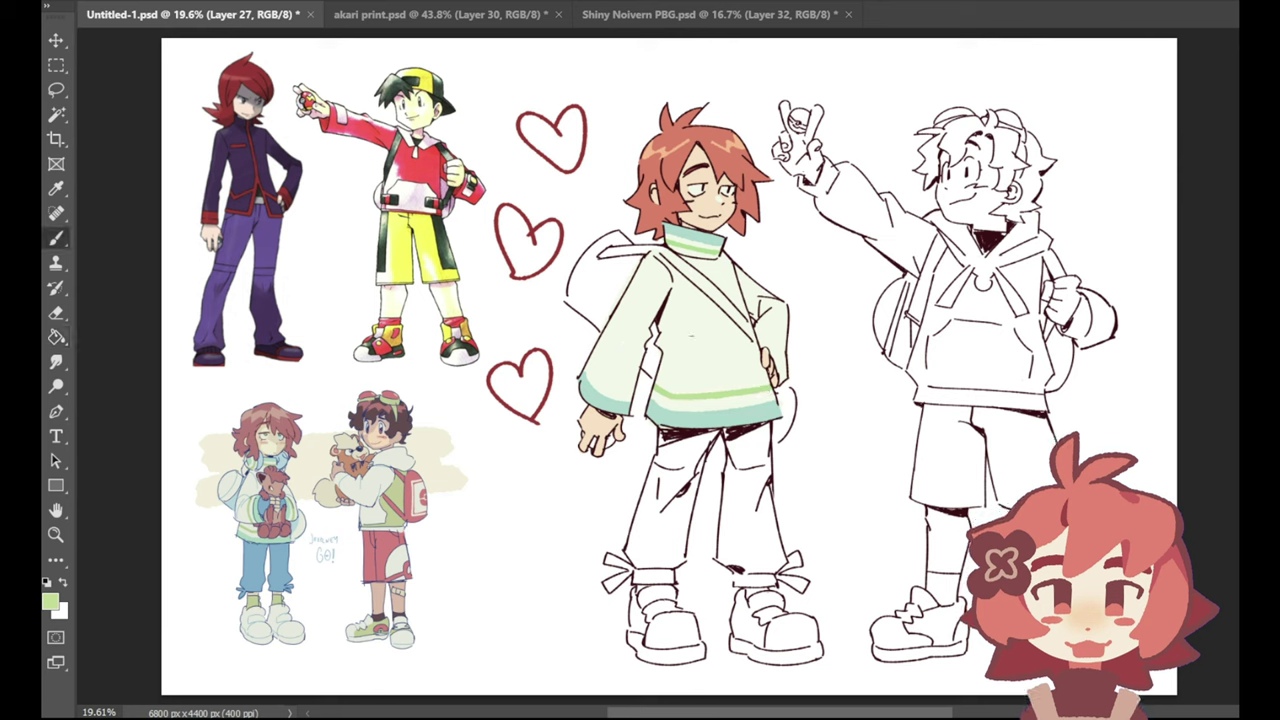
mouse_move(658, 338)
left_mouse_down()
mouse_move(666, 381)
mouse_move(714, 394)
left_mouse_up()
key("ctrl+z")
mouse_move(660, 338)
left_mouse_down()
mouse_move(711, 393)
mouse_move(706, 357)
mouse_move(712, 393)
mouse_move(711, 377)
left_mouse_up()
key("ctrl+z")
key("ctrl+z")
key("ctrl+z")
key("ctrl+z")
left_click_drag(662, 325, 718, 392)
key("ctrl+z")
key("ctrl+z")
left_click_drag(660, 324, 712, 391)
key("ctrl+z")
left_click_drag(666, 327, 715, 392)
key("ctrl+z")
left_click_drag(661, 325, 717, 391)
Step: Paint short light green diagonal stripes inside the sweater's curved stripe and a light green stripe across each sleeve
left_click_drag(665, 379, 690, 350)
key("ctrl+z")
key("ctrl+z")
key("ctrl+z")
key("ctrl+z")
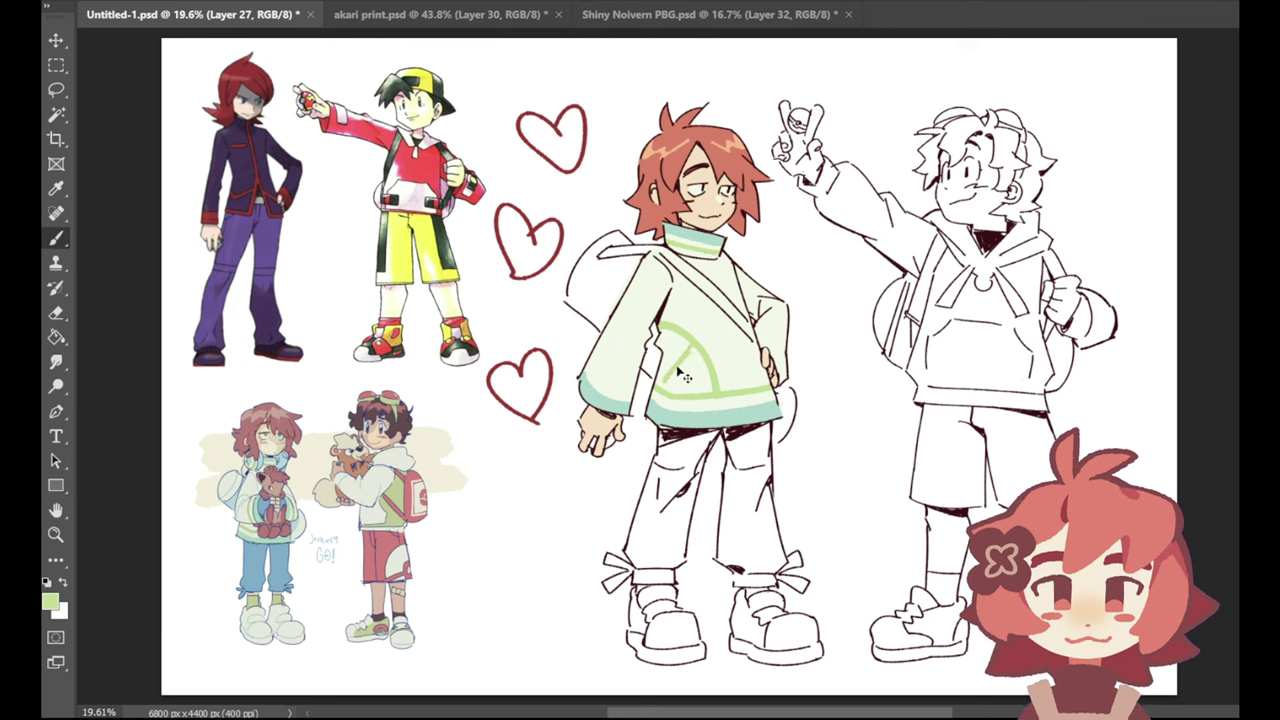
key("ctrl+z")
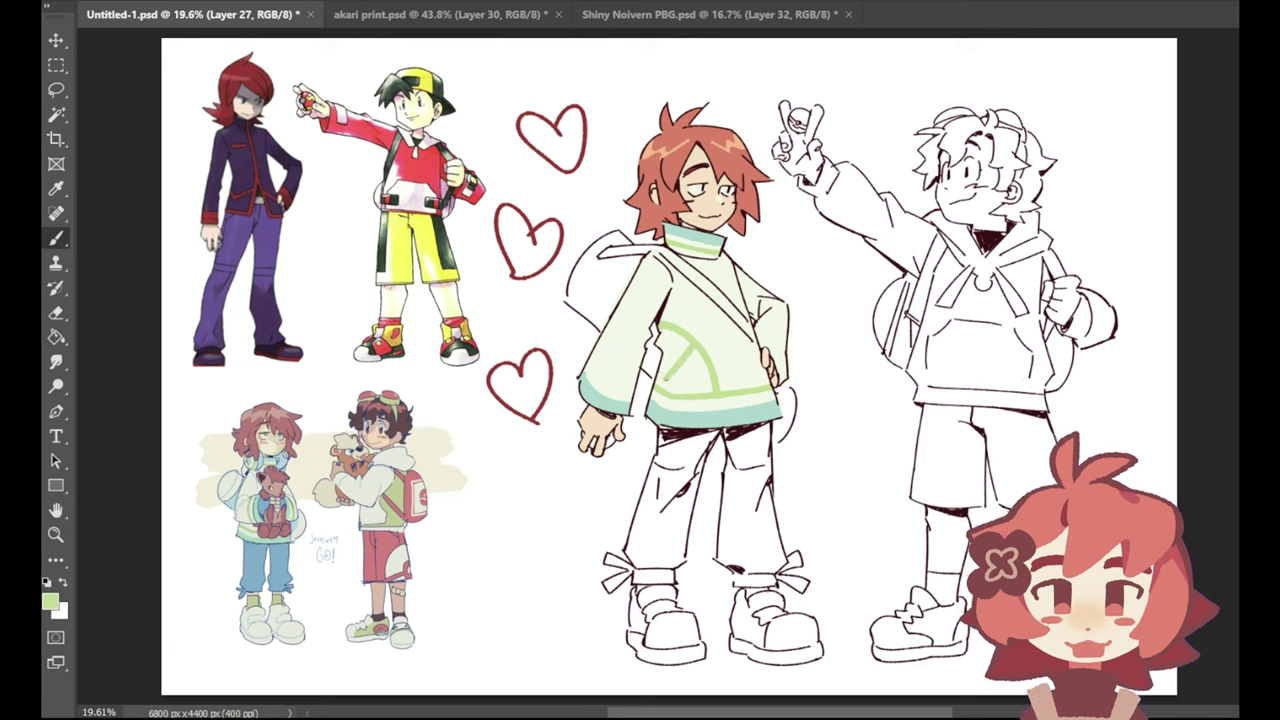
key("ctrl+z")
left_click_drag(660, 374, 669, 390)
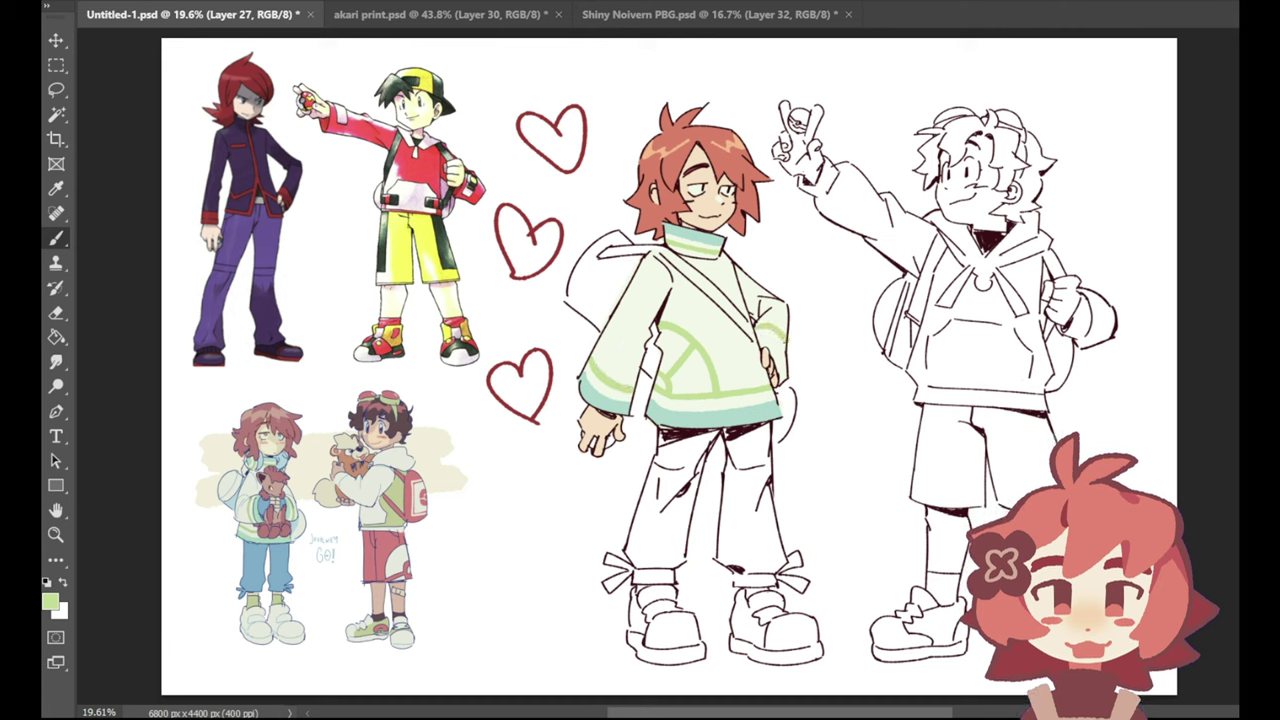
left_click_drag(758, 338, 783, 335)
Step: Sample mint green from the sweater's hem and paint the cuff of the bent arm's sleeve
left_click(56, 188)
left_click(665, 418)
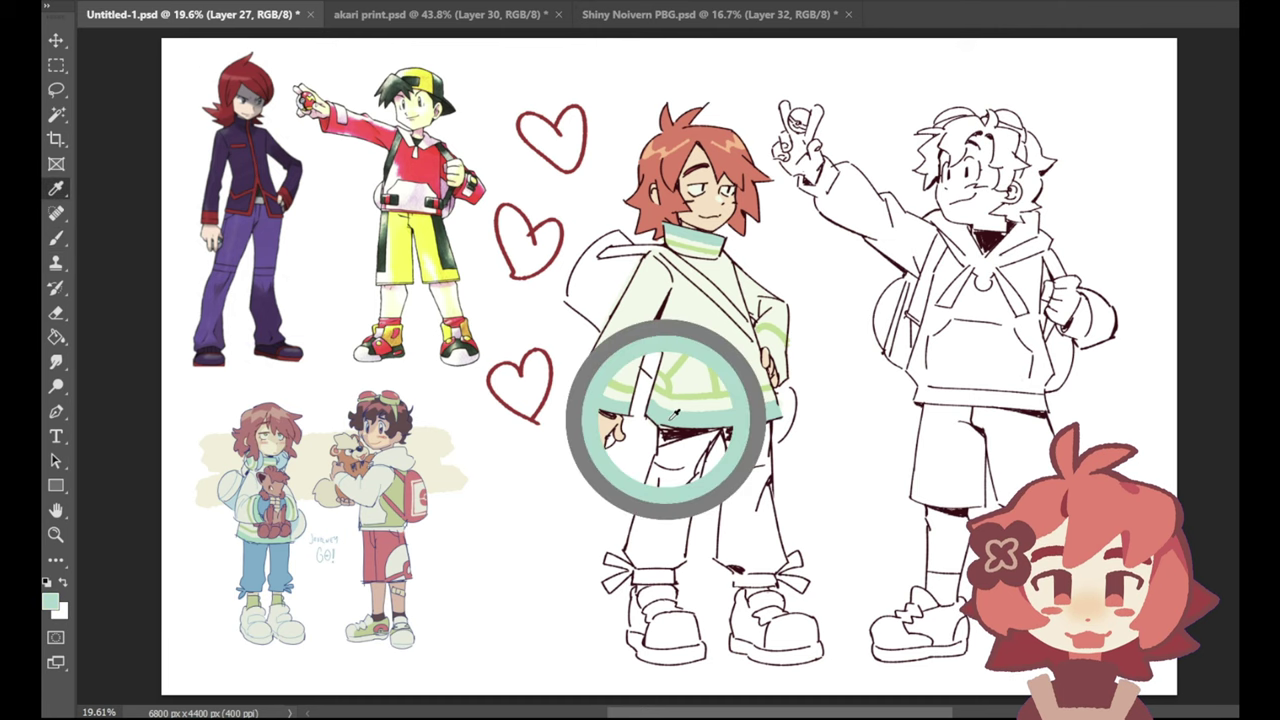
left_click(56, 238)
mouse_move(759, 339)
left_mouse_down()
mouse_move(785, 362)
mouse_move(769, 348)
mouse_move(784, 384)
left_mouse_up()
key("ctrl+z")
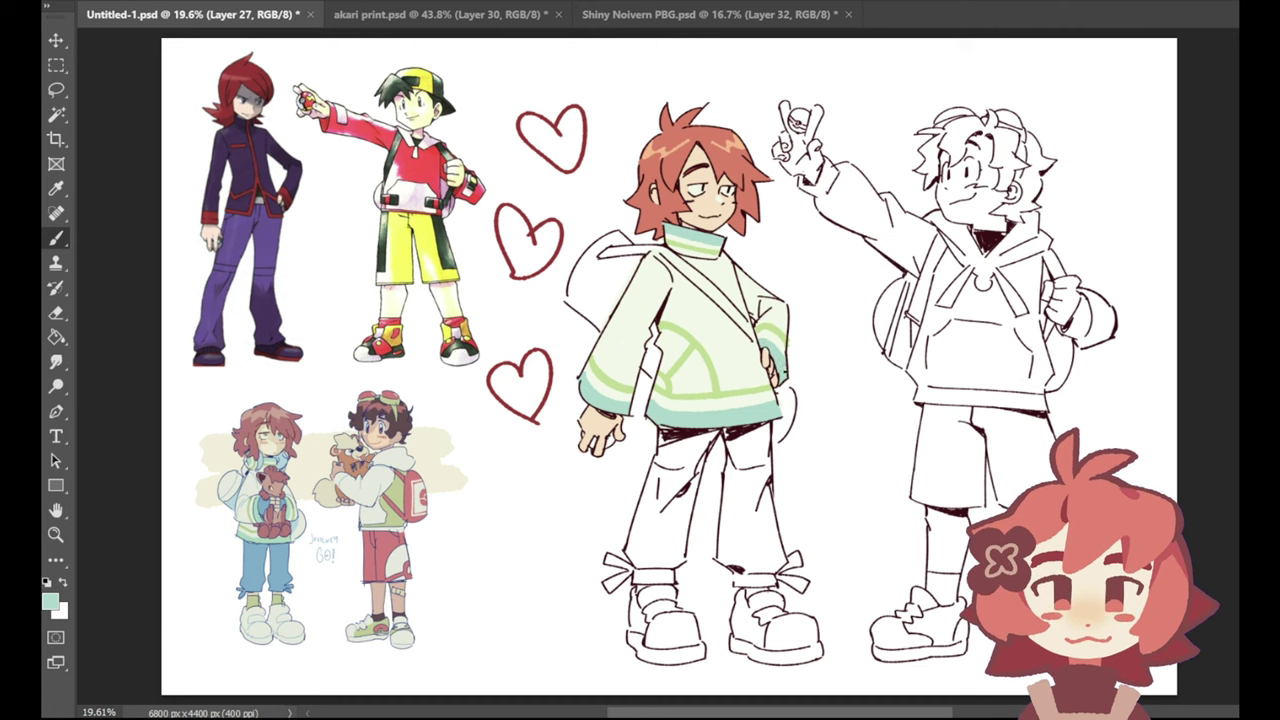
Step: Show the full group sketch with the creatures around both trainers, and hide it again
key("e")
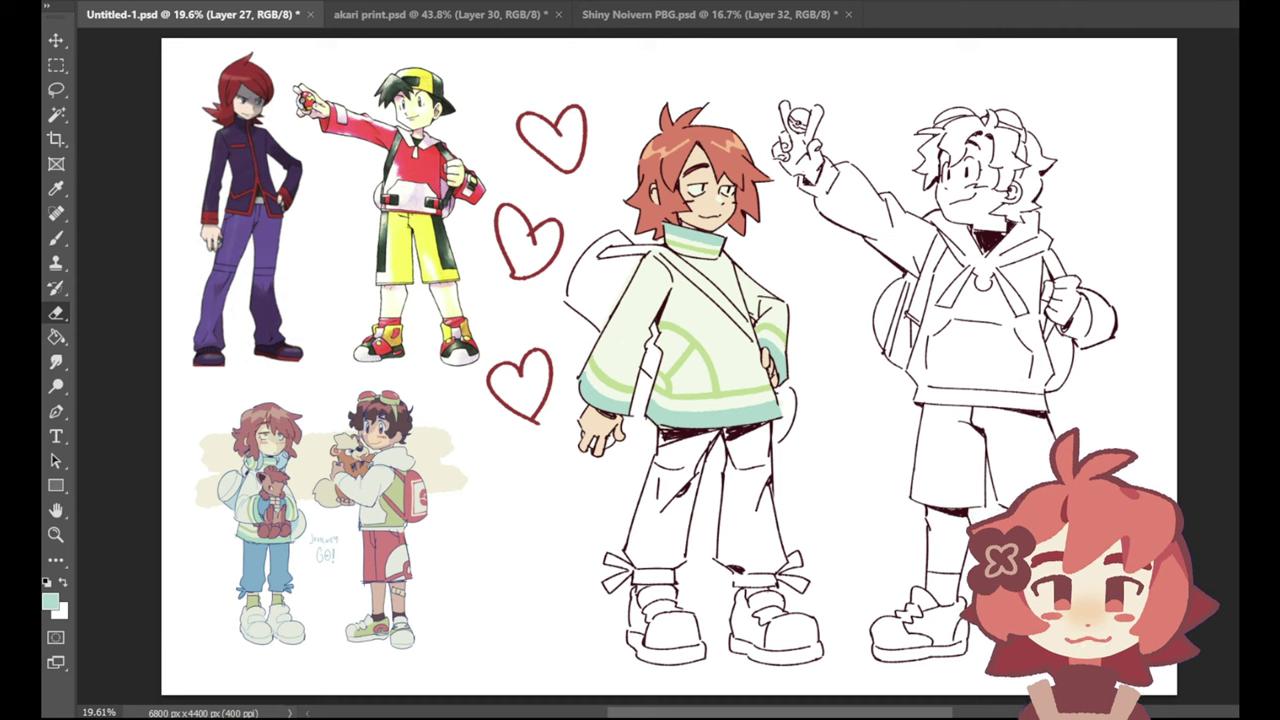
left_click_drag(306, 346, 306, 348)
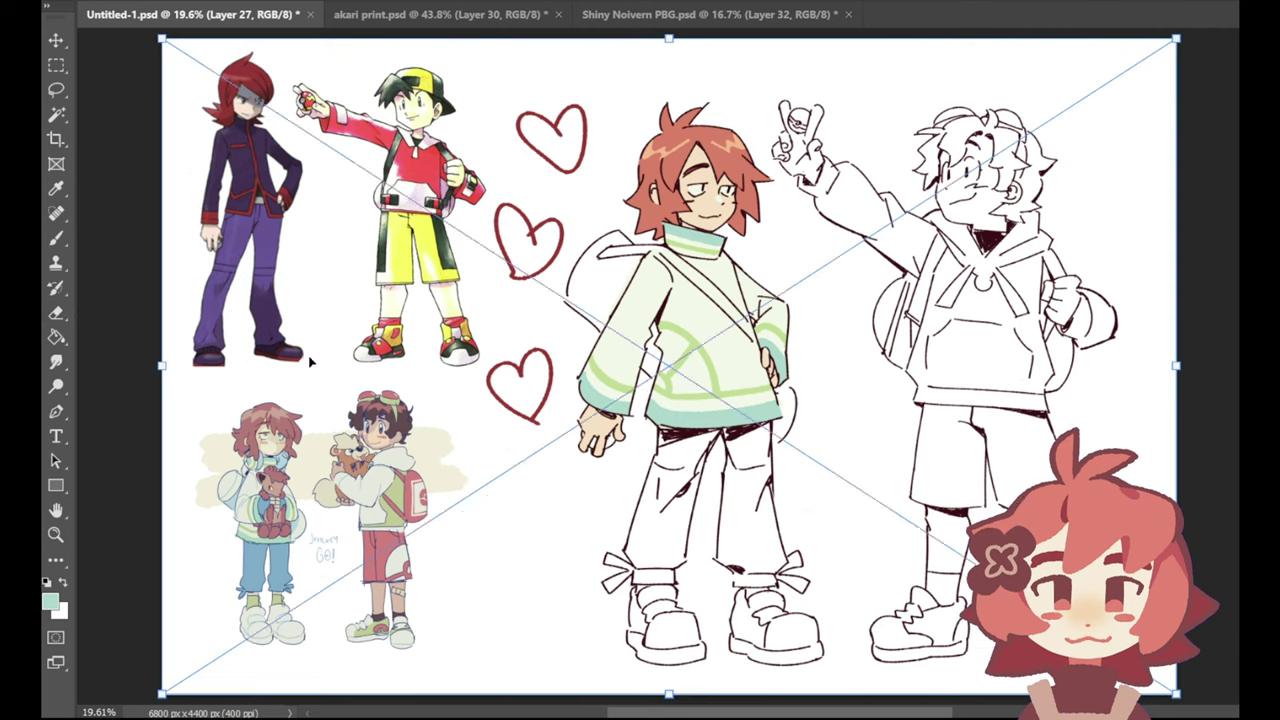
key("Return")
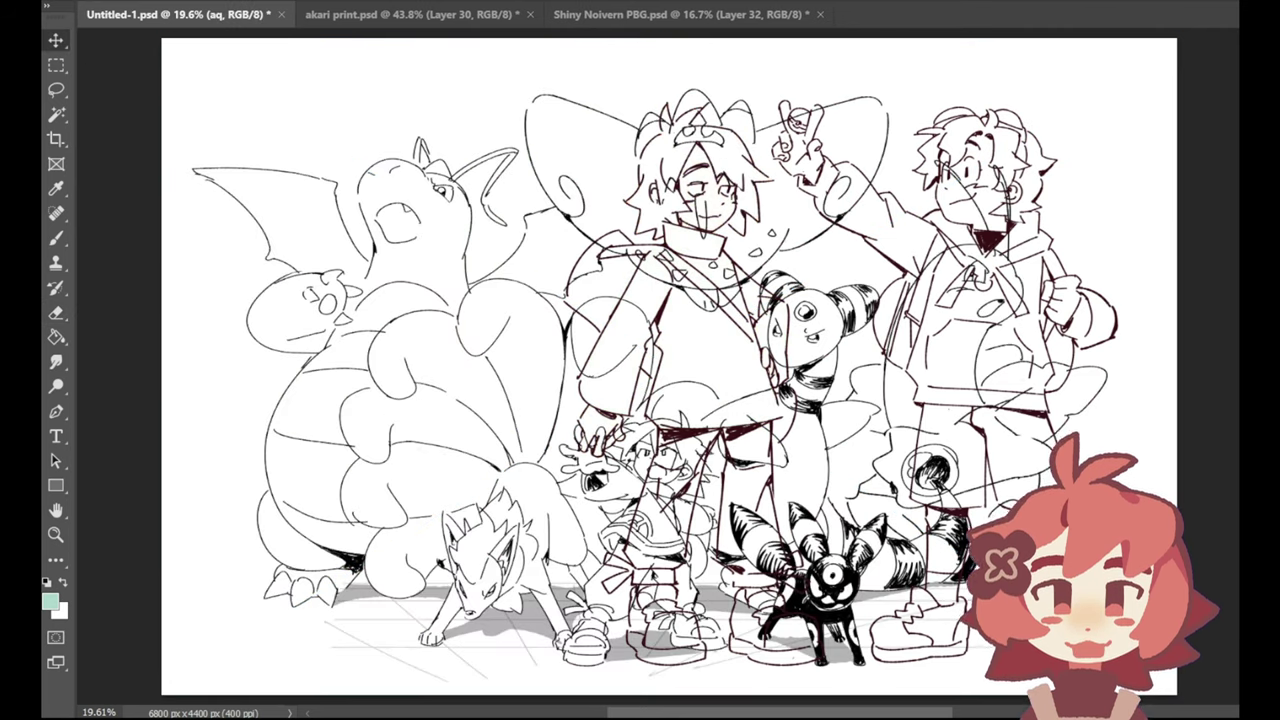
key("ctrl+comma")
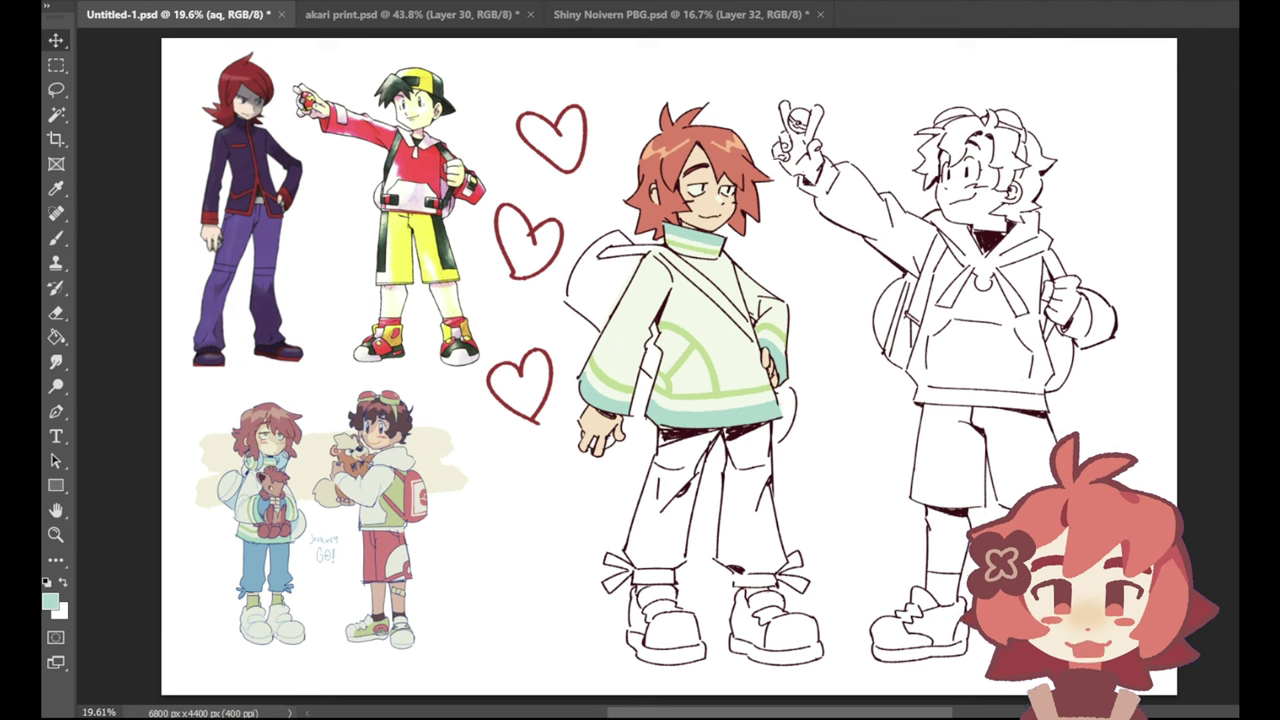
Step: On a new layer, paint the red-haired trainer's trouser leg below the lowered hand teal blue, down to the hem
left_click(57, 189)
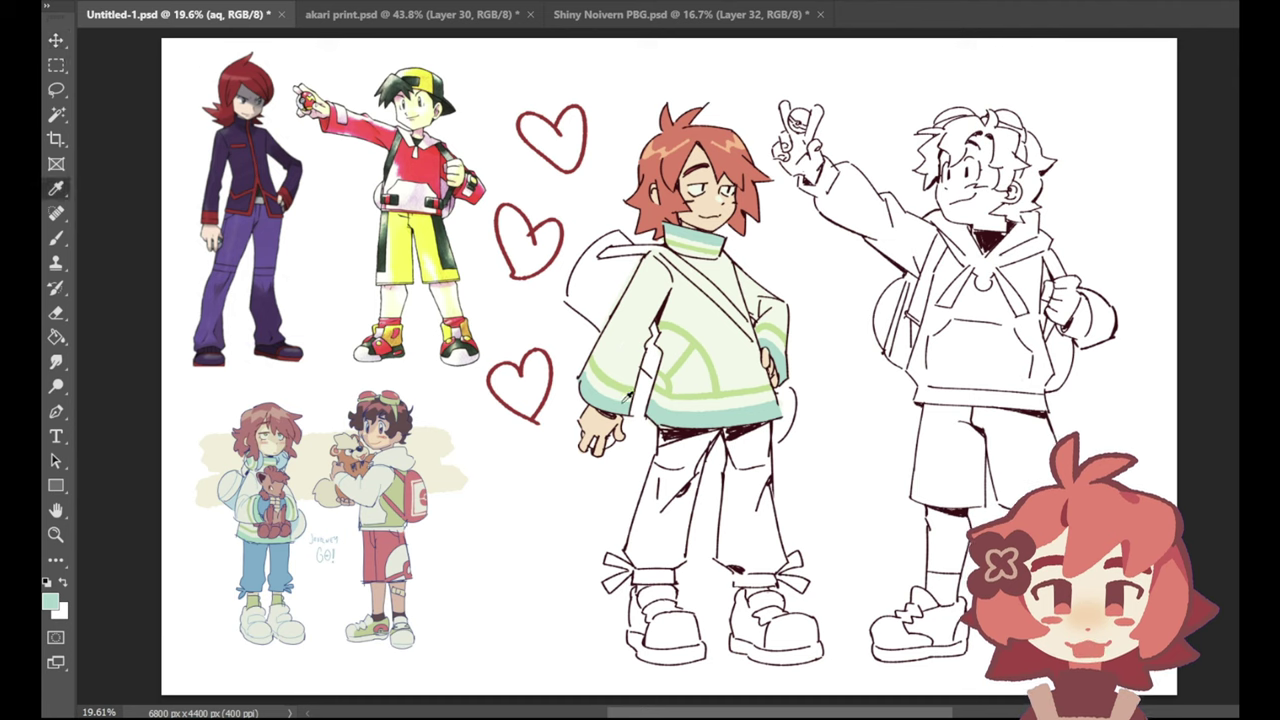
left_click(621, 408)
left_click(56, 238)
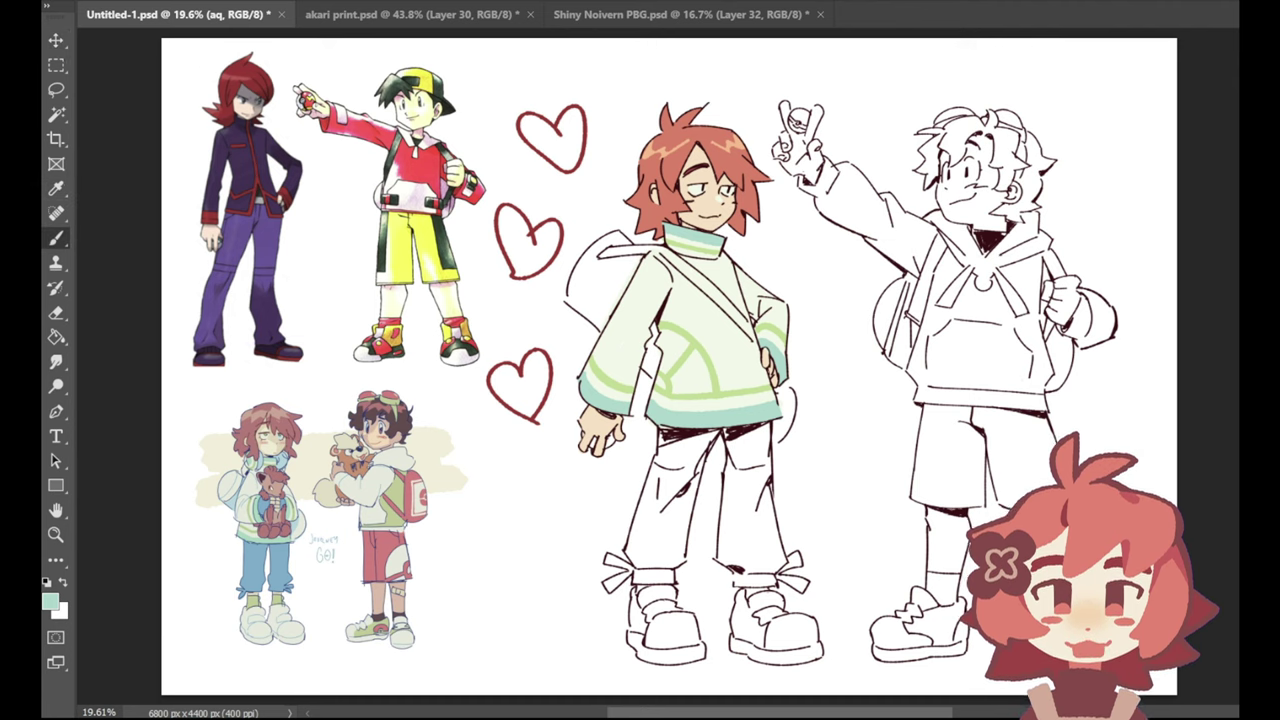
key("ctrl+shift+alt+n")
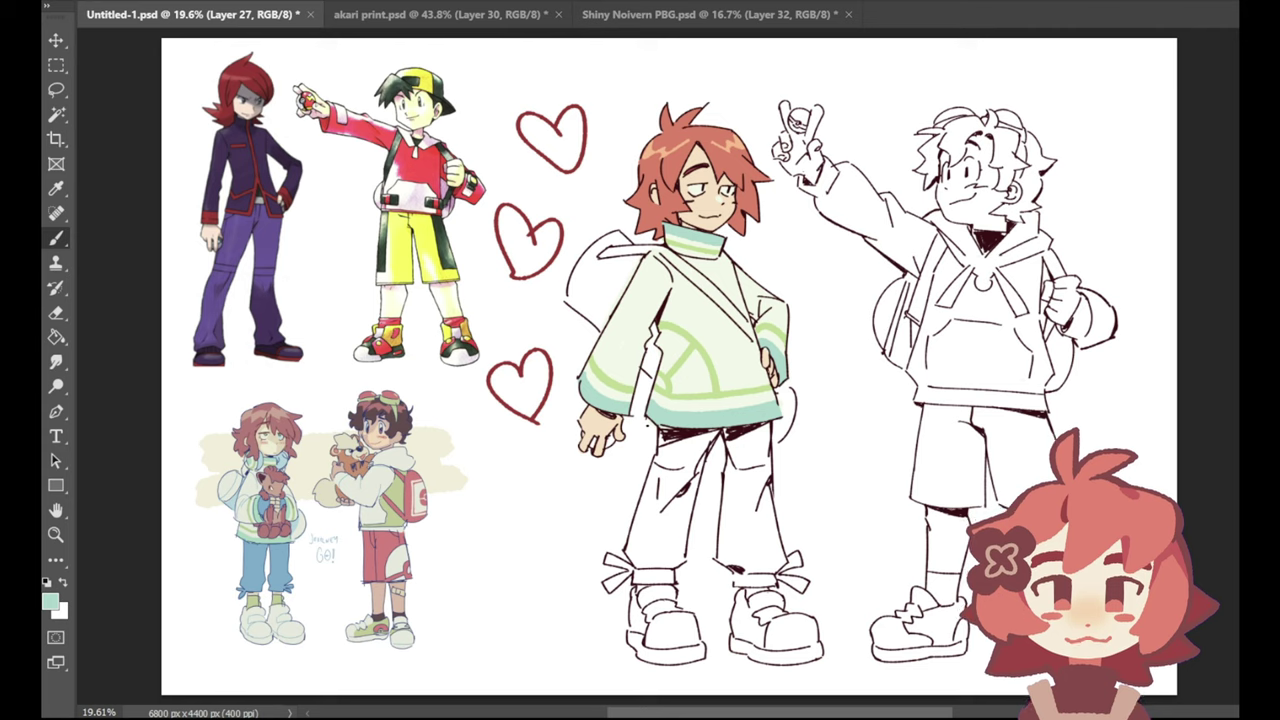
left_click(56, 188)
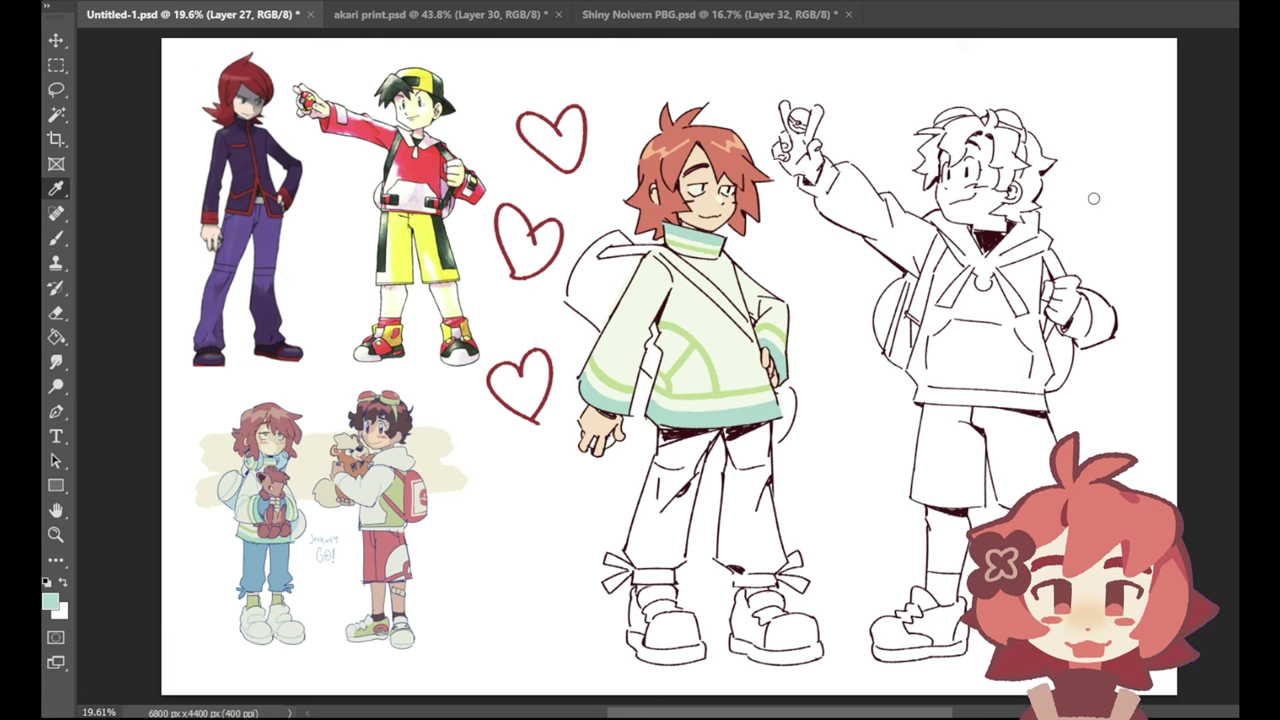
key("b")
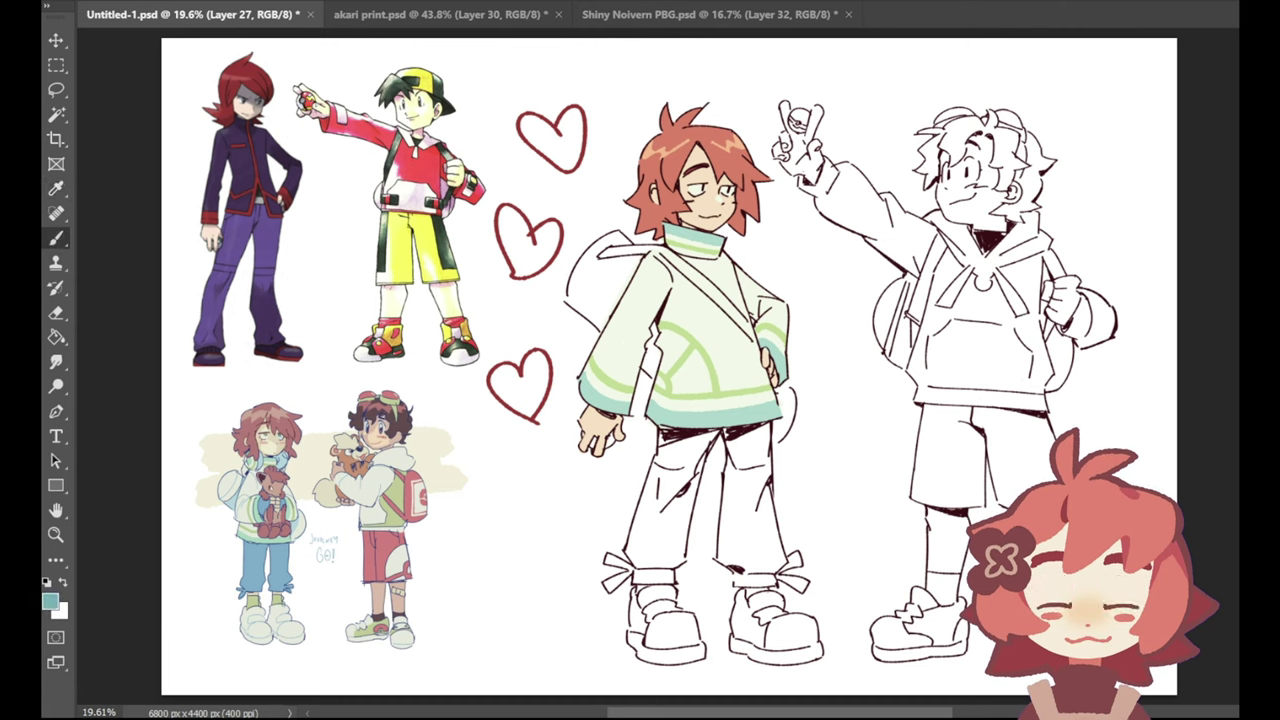
mouse_move(676, 442)
left_mouse_down()
mouse_move(666, 498)
mouse_move(656, 462)
mouse_move(677, 434)
mouse_move(656, 528)
mouse_move(670, 550)
mouse_move(702, 452)
mouse_move(664, 434)
mouse_move(702, 439)
mouse_move(690, 448)
left_mouse_up()
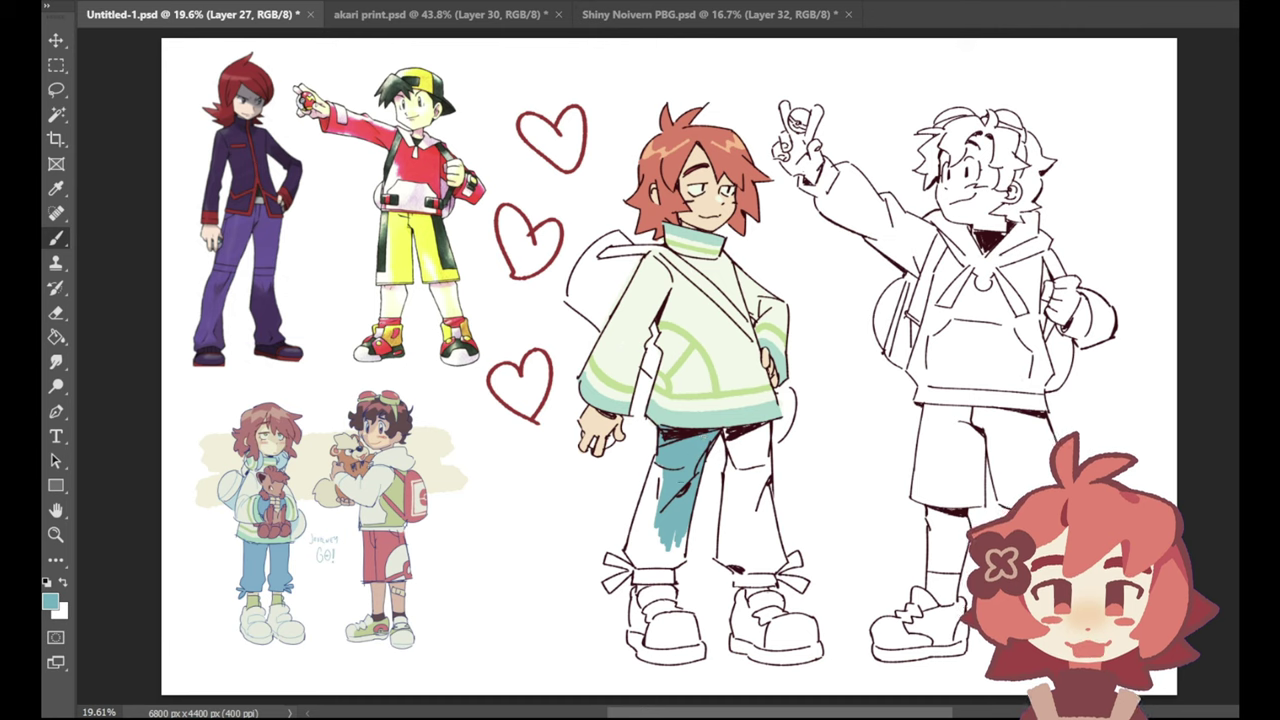
mouse_move(660, 476)
left_mouse_down()
mouse_move(647, 534)
mouse_move(652, 472)
mouse_move(628, 549)
left_mouse_up()
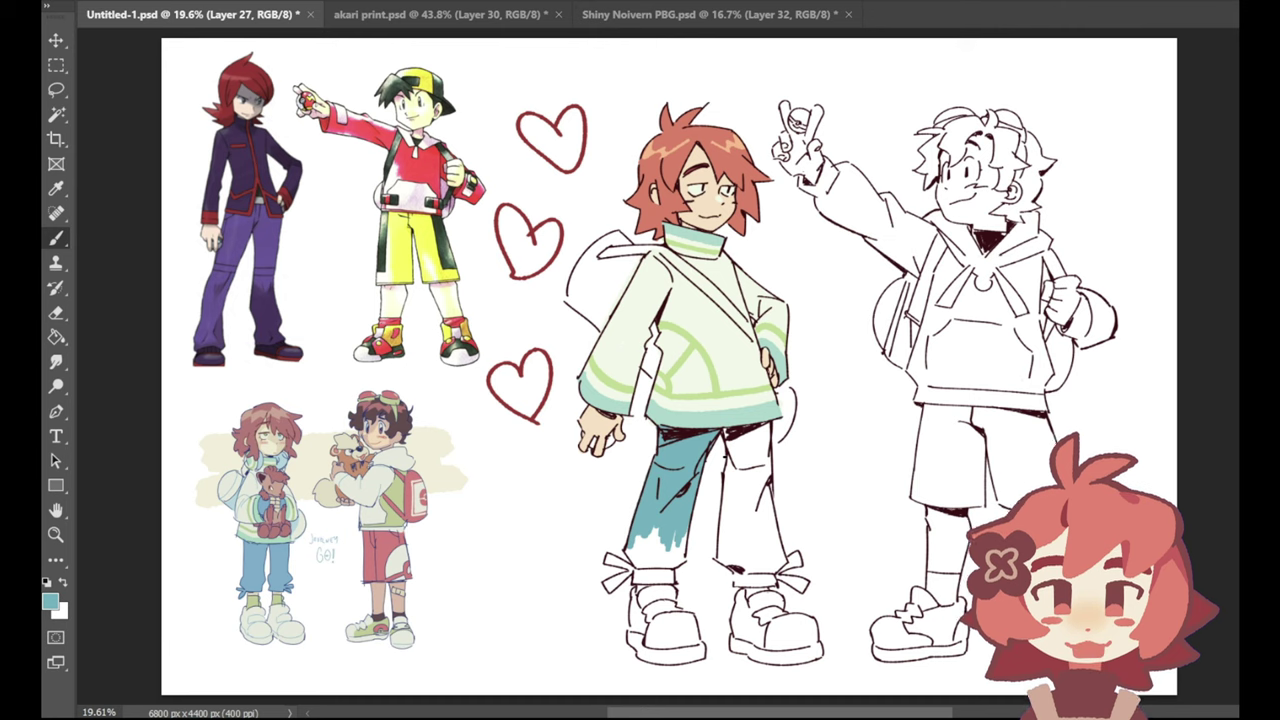
mouse_move(650, 526)
left_mouse_down()
mouse_move(662, 556)
mouse_move(684, 558)
left_mouse_up()
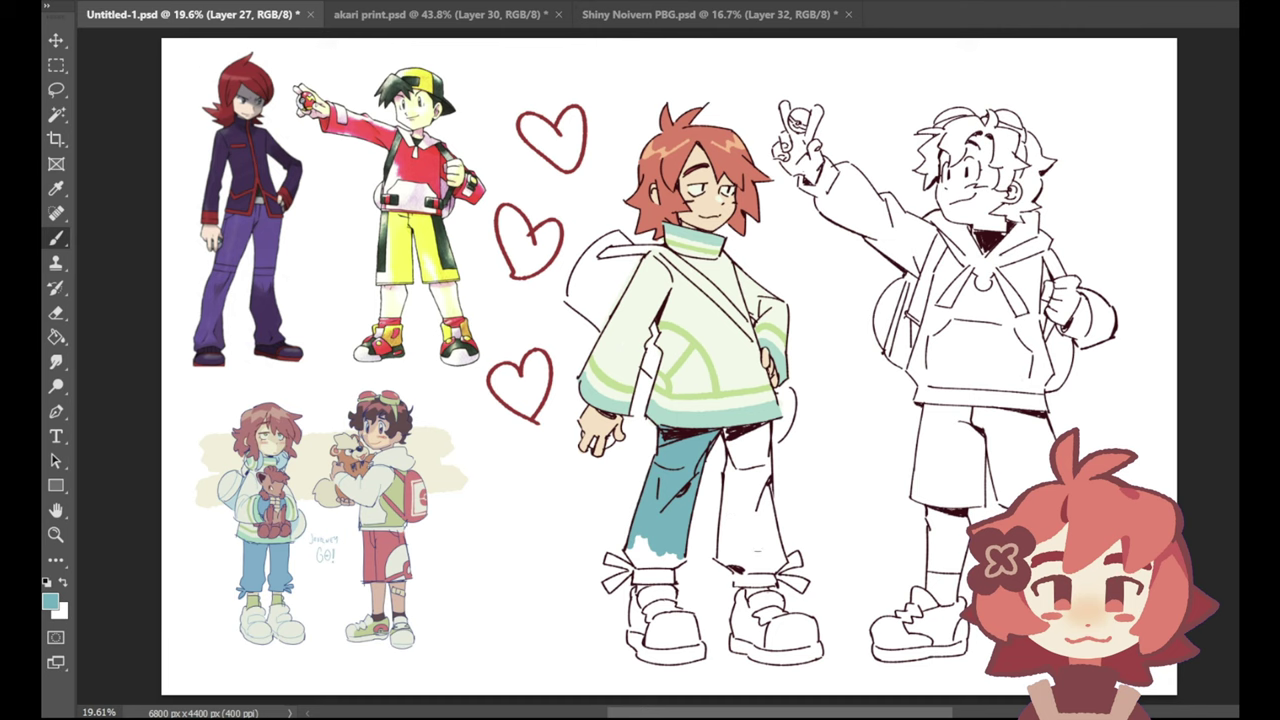
Step: Paint the red-haired trainer's other trouser leg in the same teal blue
mouse_move(748, 495)
left_mouse_down()
mouse_move(742, 528)
mouse_move(735, 465)
mouse_move(729, 541)
left_mouse_up()
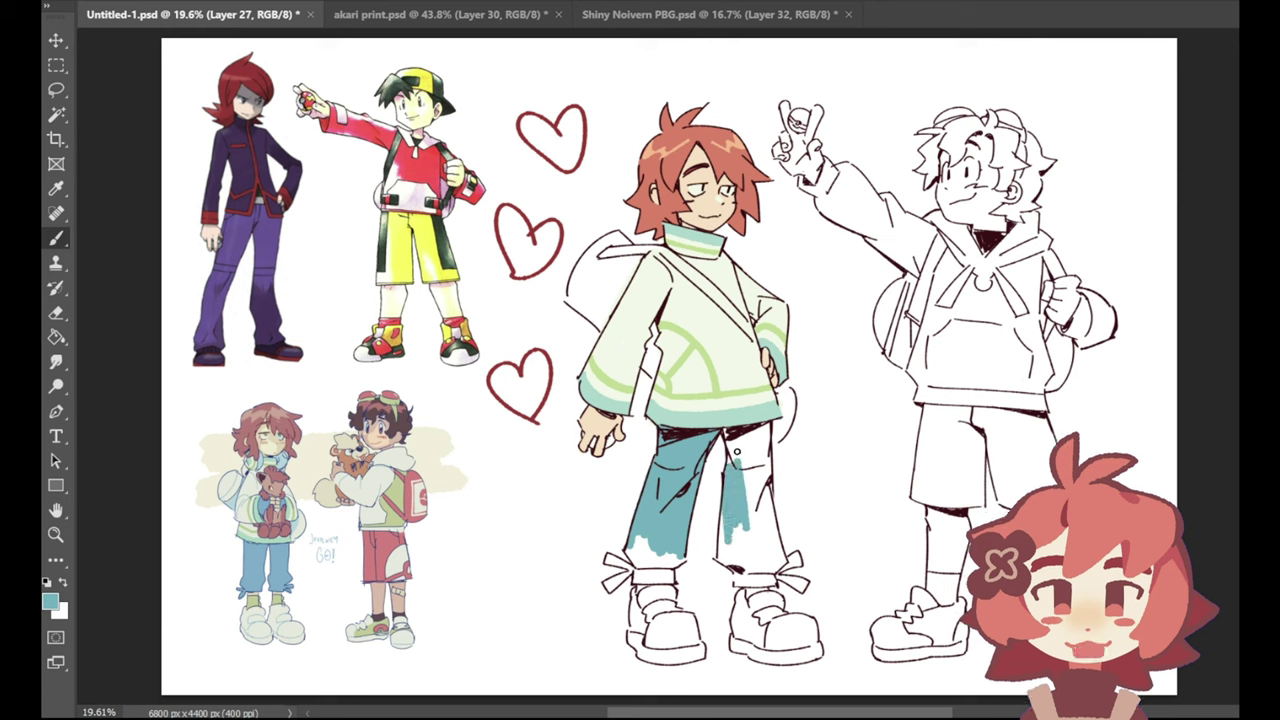
mouse_move(736, 452)
left_mouse_down()
mouse_move(730, 462)
mouse_move(733, 434)
left_mouse_up()
mouse_move(725, 539)
left_mouse_down()
mouse_move(728, 568)
mouse_move(735, 483)
mouse_move(755, 540)
mouse_move(765, 490)
mouse_move(770, 510)
mouse_move(765, 430)
mouse_move(767, 449)
mouse_move(745, 470)
mouse_move(742, 449)
left_mouse_up()
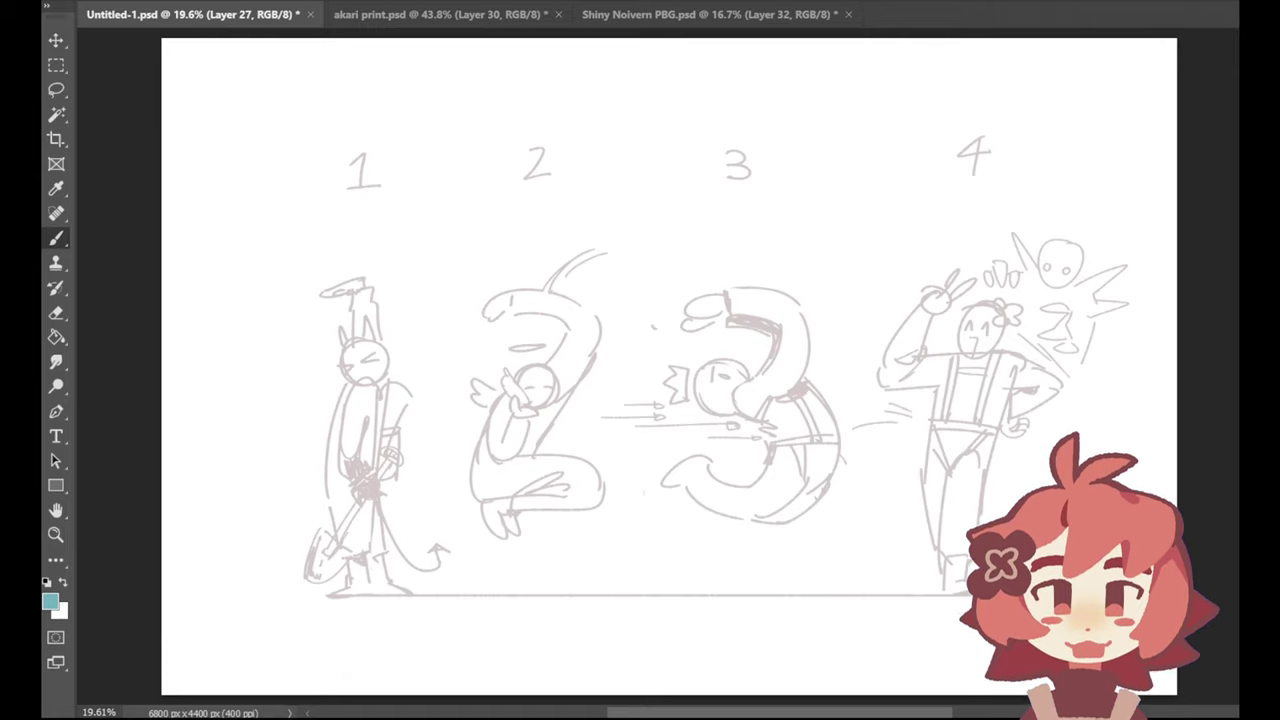
Step: Show the sketch page with the four numbered poses, and return to the coloured trainer lineart
key("ctrl+e")
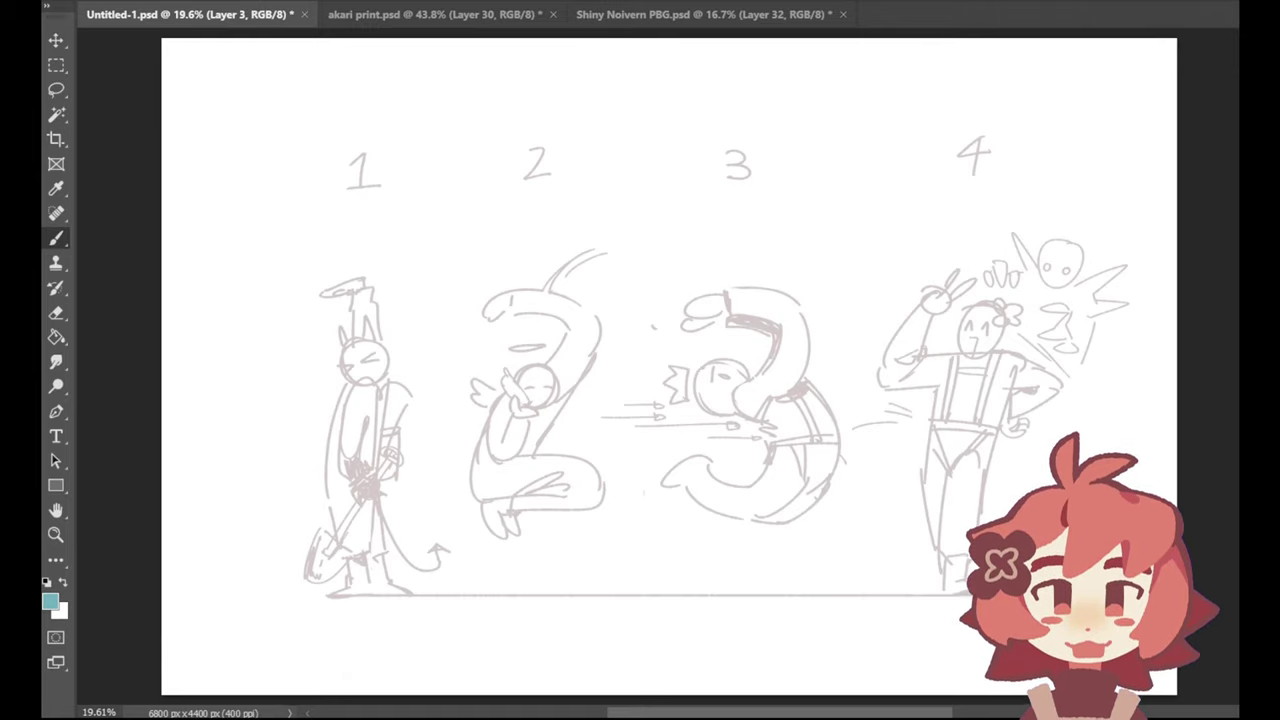
key("ctrl+shift+l")
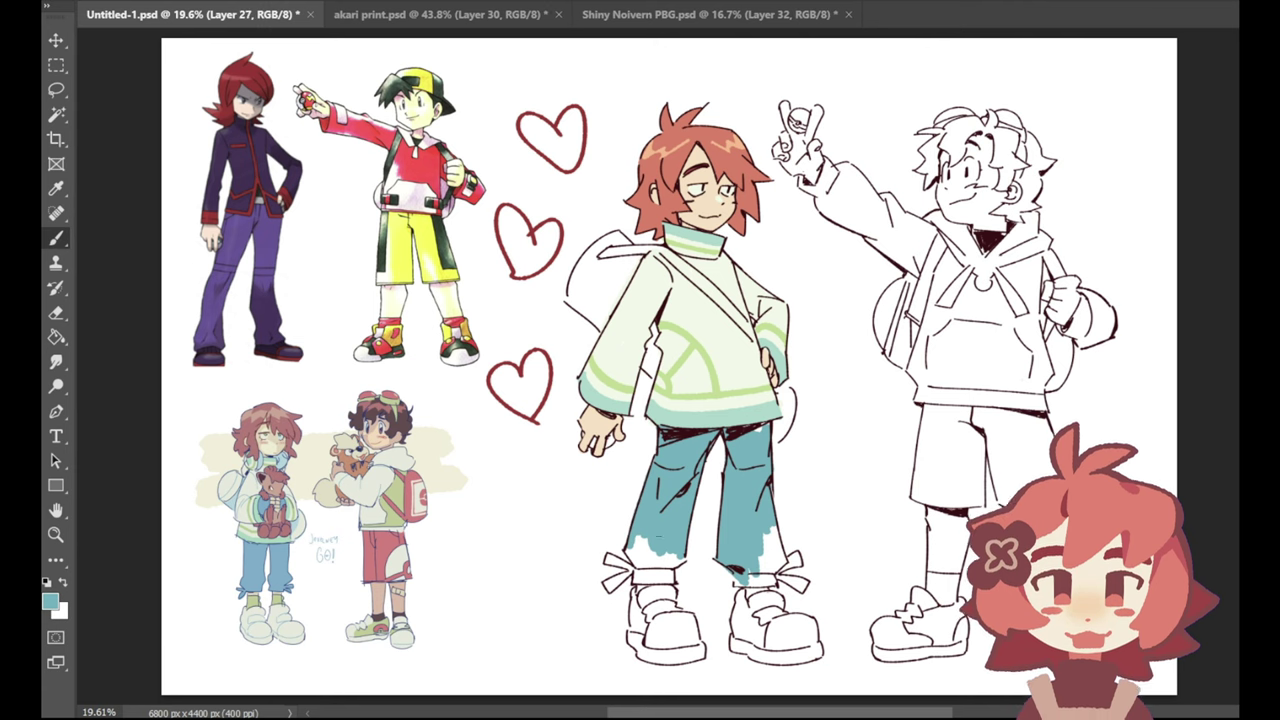
Step: Fill the remaining gaps at both trouser hems and paint the bows at the ankles teal blue
mouse_move(636, 540)
left_mouse_down()
mouse_move(641, 566)
mouse_move(632, 548)
mouse_move(684, 556)
left_mouse_up()
key("ctrl+z")
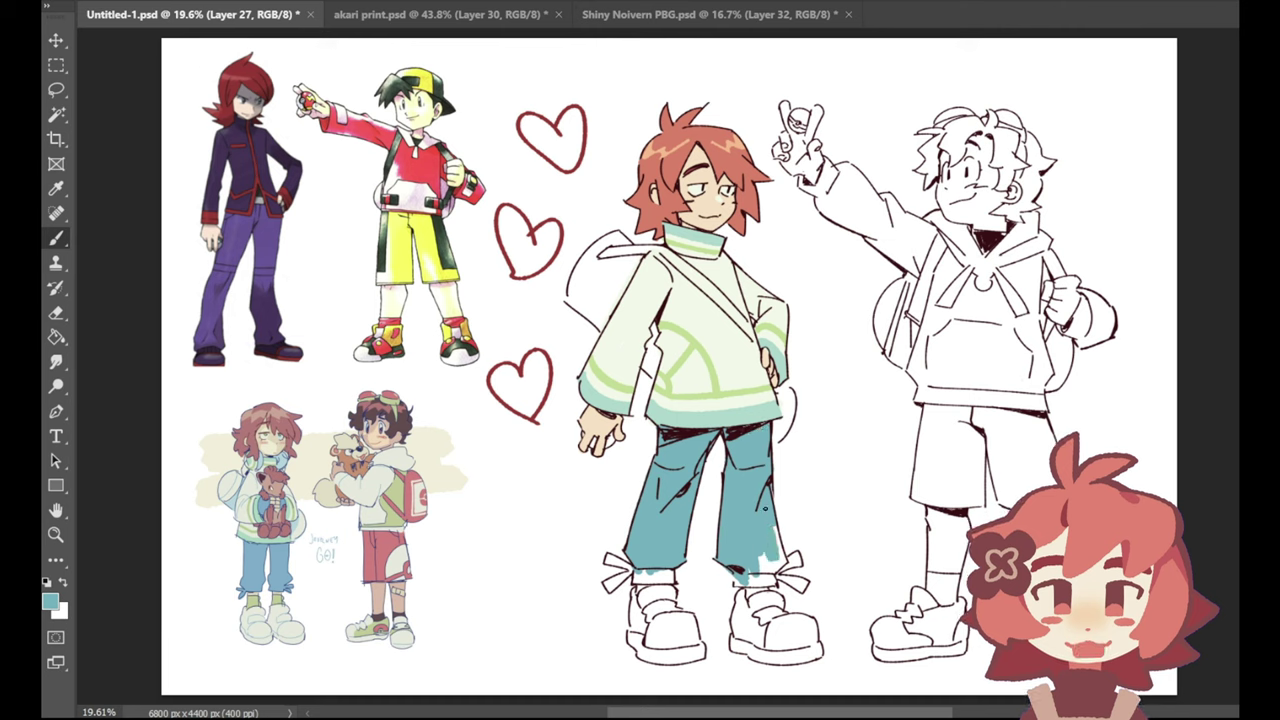
mouse_move(783, 559)
left_mouse_down()
mouse_move(759, 574)
mouse_move(780, 535)
mouse_move(763, 578)
mouse_move(749, 578)
mouse_move(767, 577)
mouse_move(752, 579)
mouse_move(775, 555)
mouse_move(782, 565)
mouse_move(771, 520)
mouse_move(758, 561)
left_mouse_up()
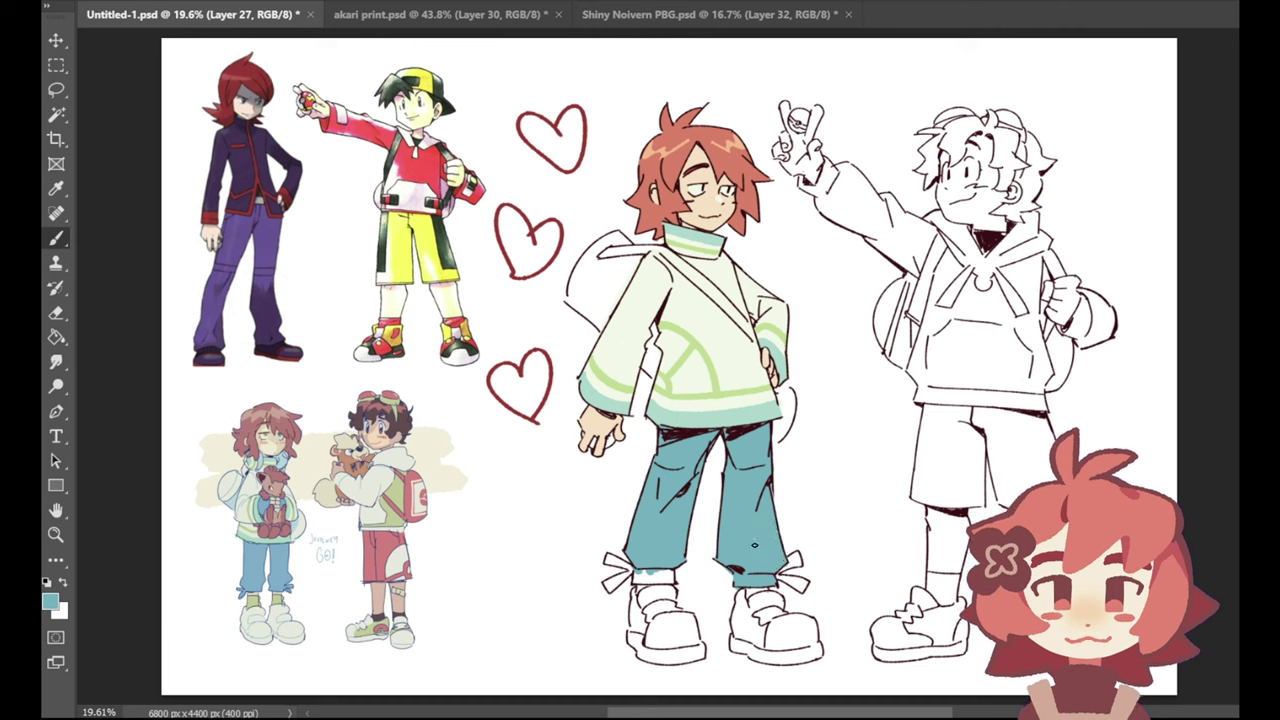
mouse_move(645, 574)
left_mouse_down()
mouse_move(636, 580)
mouse_move(671, 577)
mouse_move(658, 575)
left_mouse_up()
mouse_move(776, 576)
left_mouse_down()
mouse_move(803, 588)
mouse_move(786, 579)
mouse_move(804, 581)
mouse_move(793, 557)
left_mouse_up()
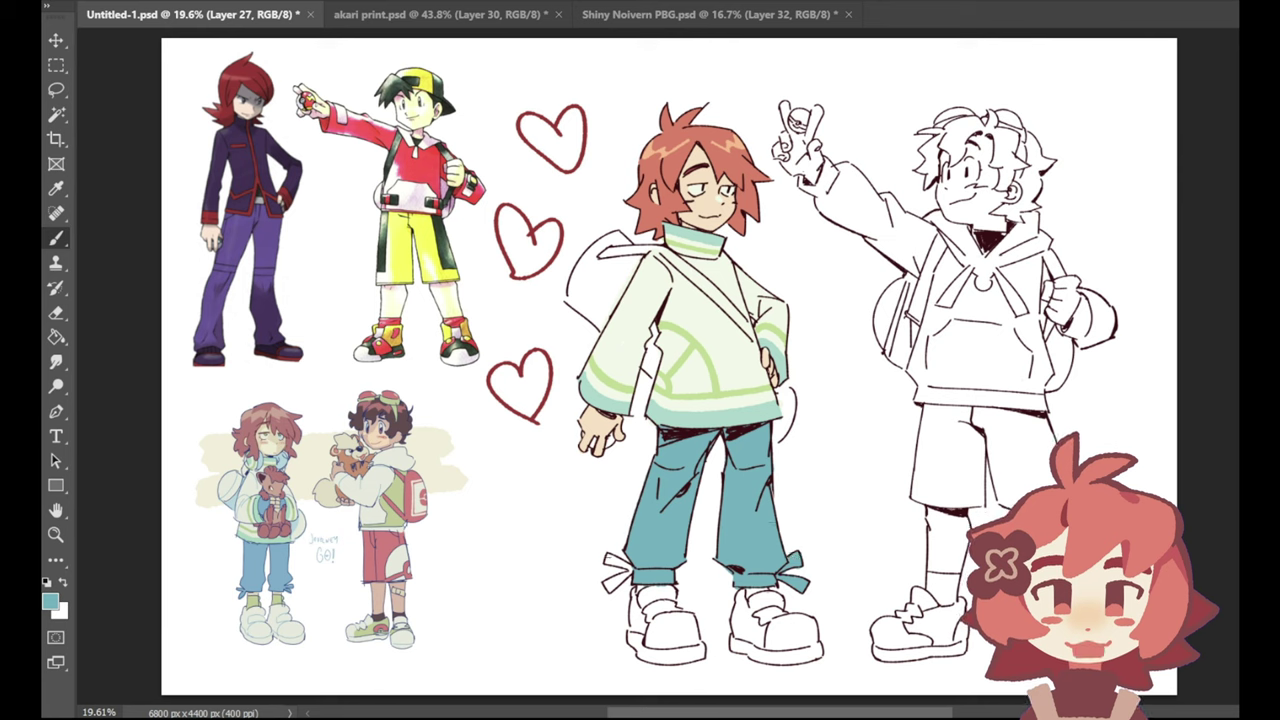
mouse_move(607, 556)
left_mouse_down()
mouse_move(630, 565)
mouse_move(610, 589)
mouse_move(633, 571)
left_mouse_up()
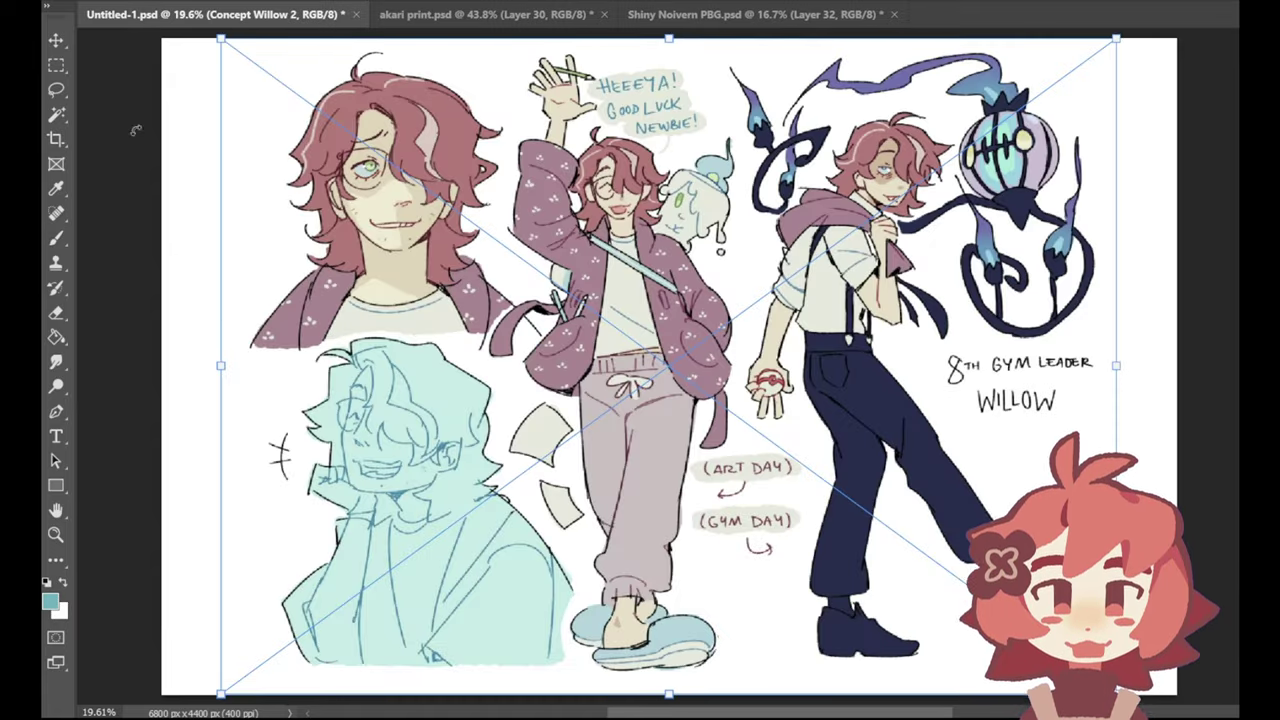
Step: Place the Concept Willow 2 and Concept Forrest 2 images, and hide them together with the other references
left_click(48, 43)
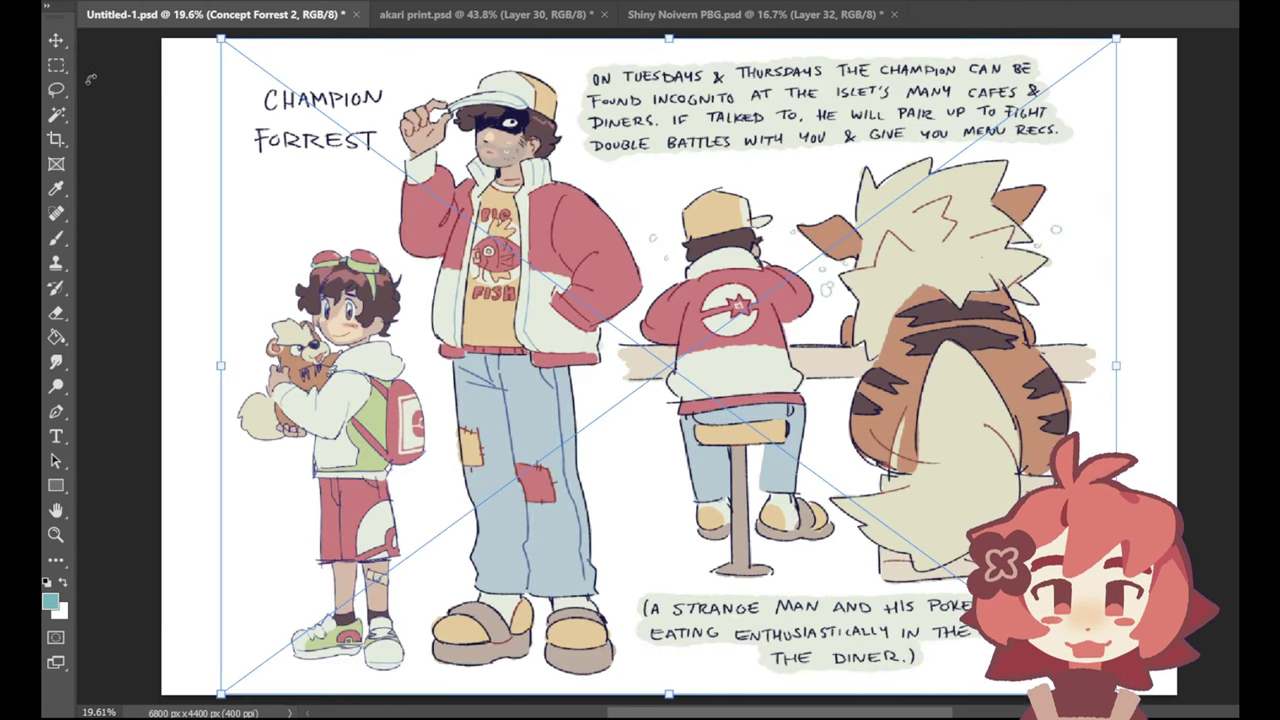
key("Return")
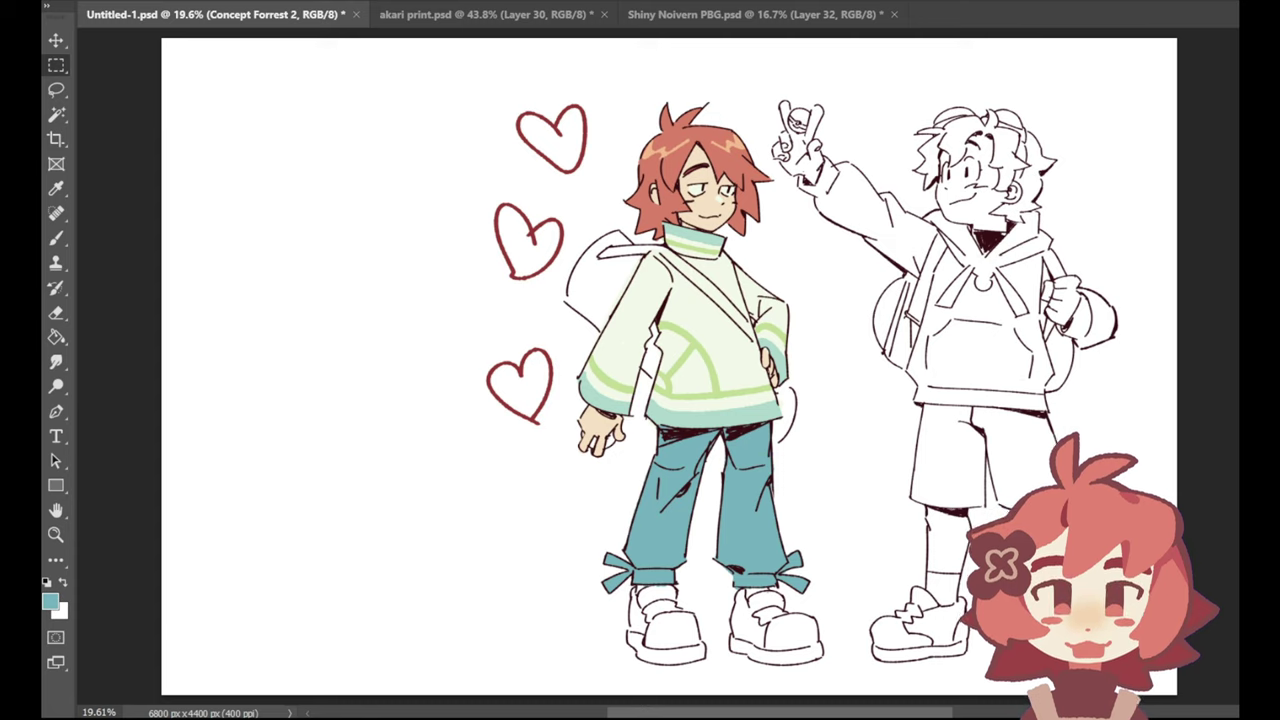
key("alt+[")
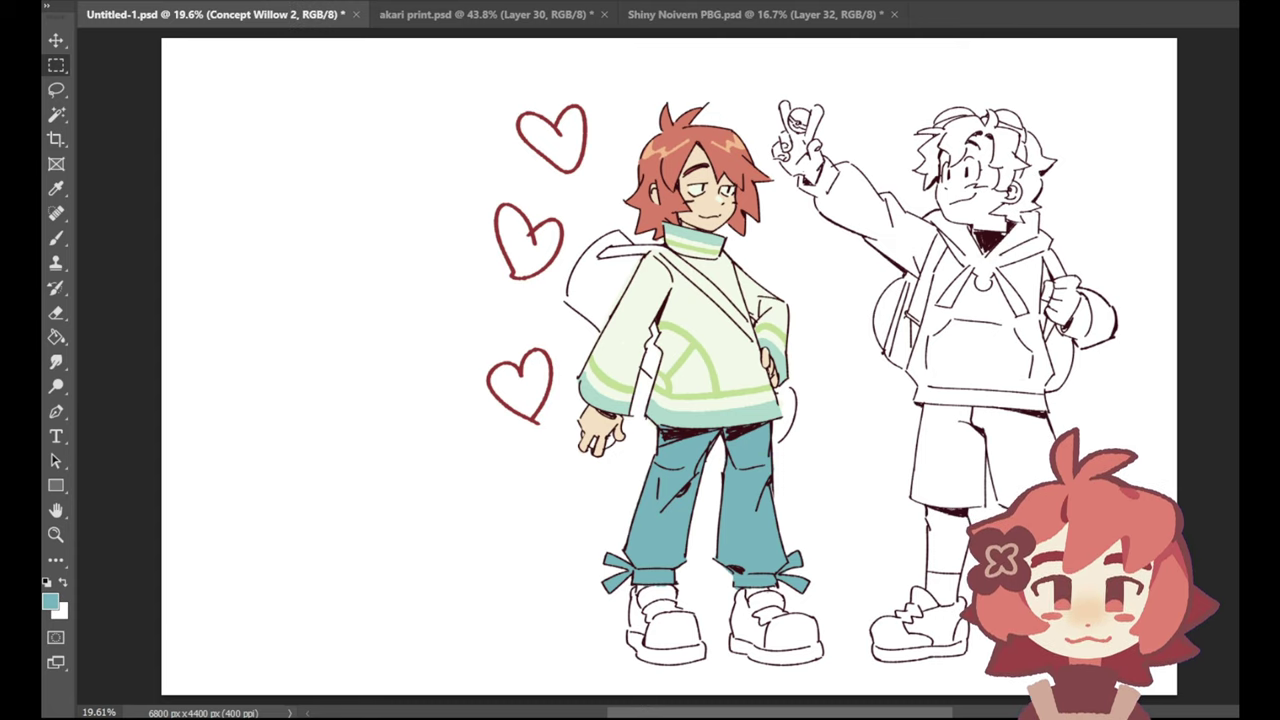
key("alt+[")
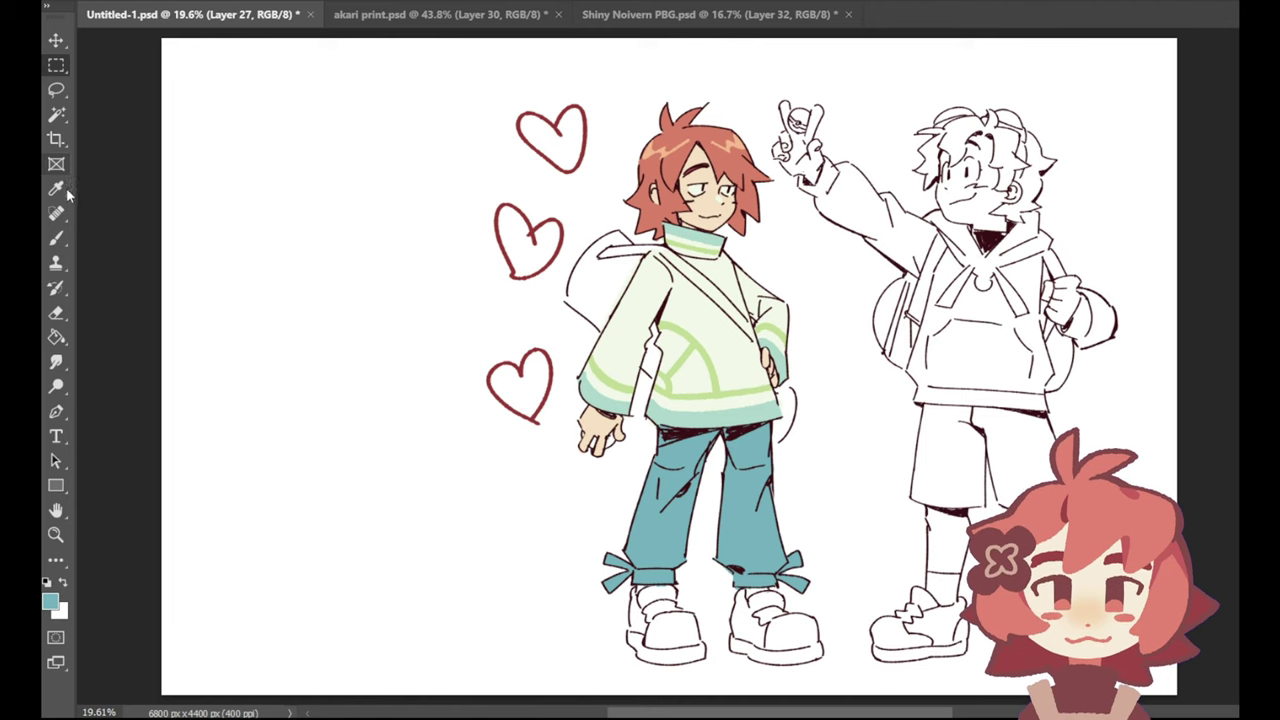
Step: On Layer 27, paint both of the red-haired trainer's shoes in pale green sampled from the sweater
left_click(56, 188)
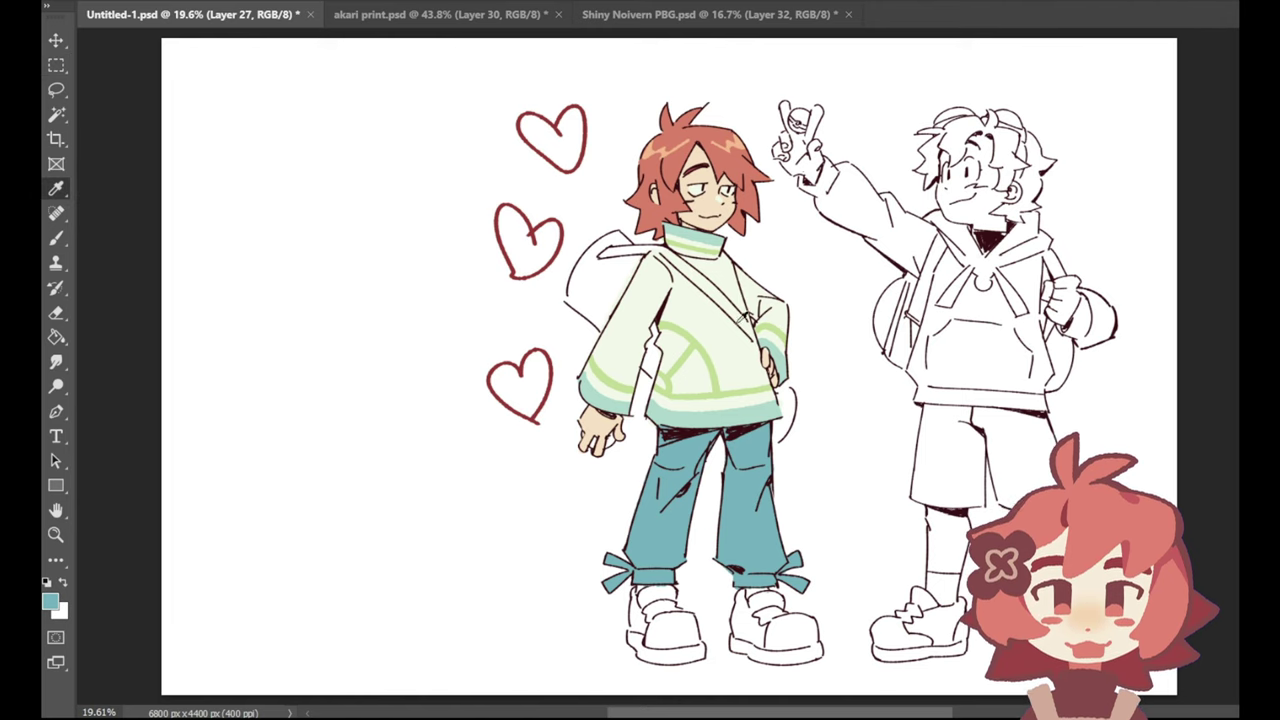
left_click(725, 327)
left_click(56, 237)
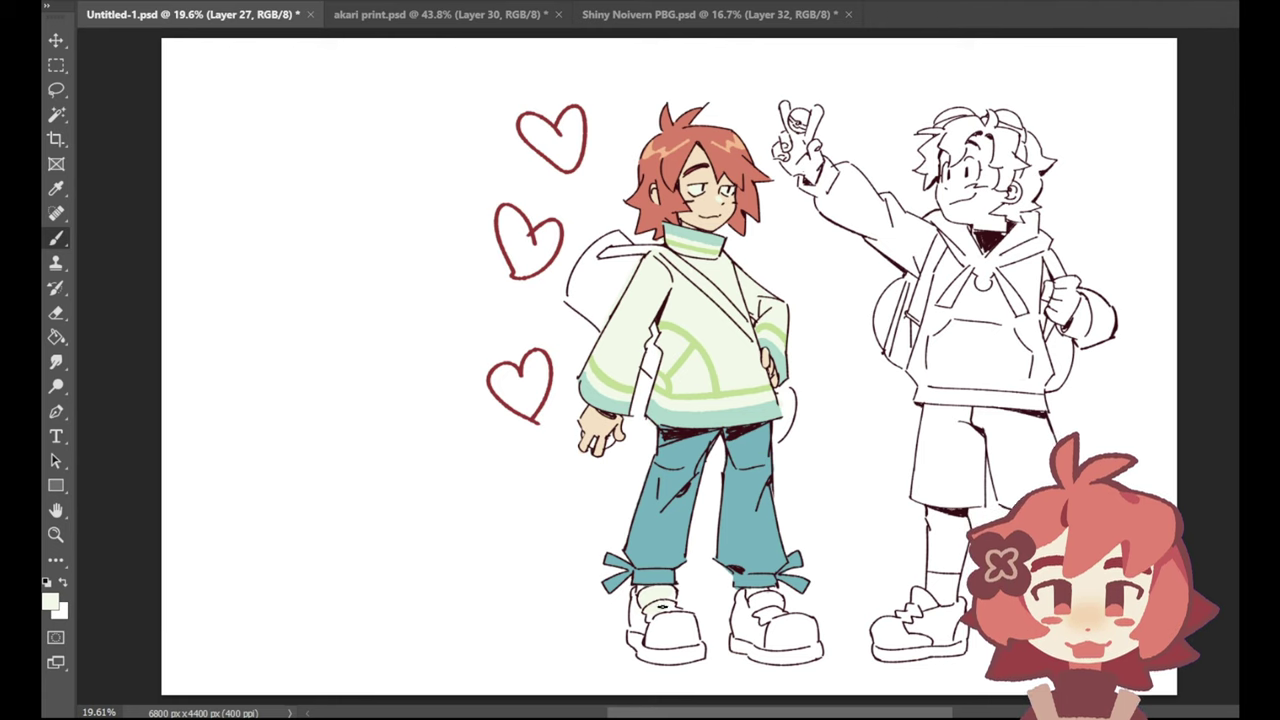
mouse_move(634, 629)
left_mouse_down()
mouse_move(633, 645)
mouse_move(650, 607)
mouse_move(678, 615)
left_mouse_up()
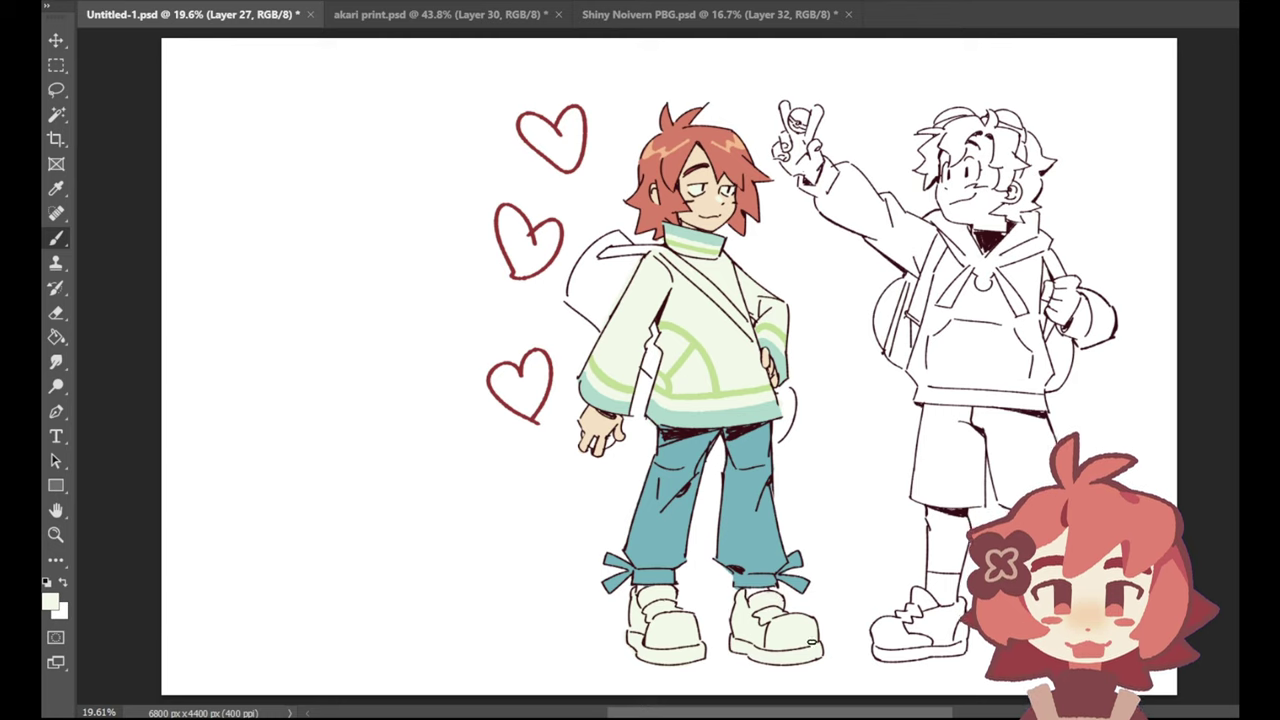
Step: Erase the three red hearts and paint the red-haired trainer's sock in light green sampled from the sweater's stripe
left_click(56, 188)
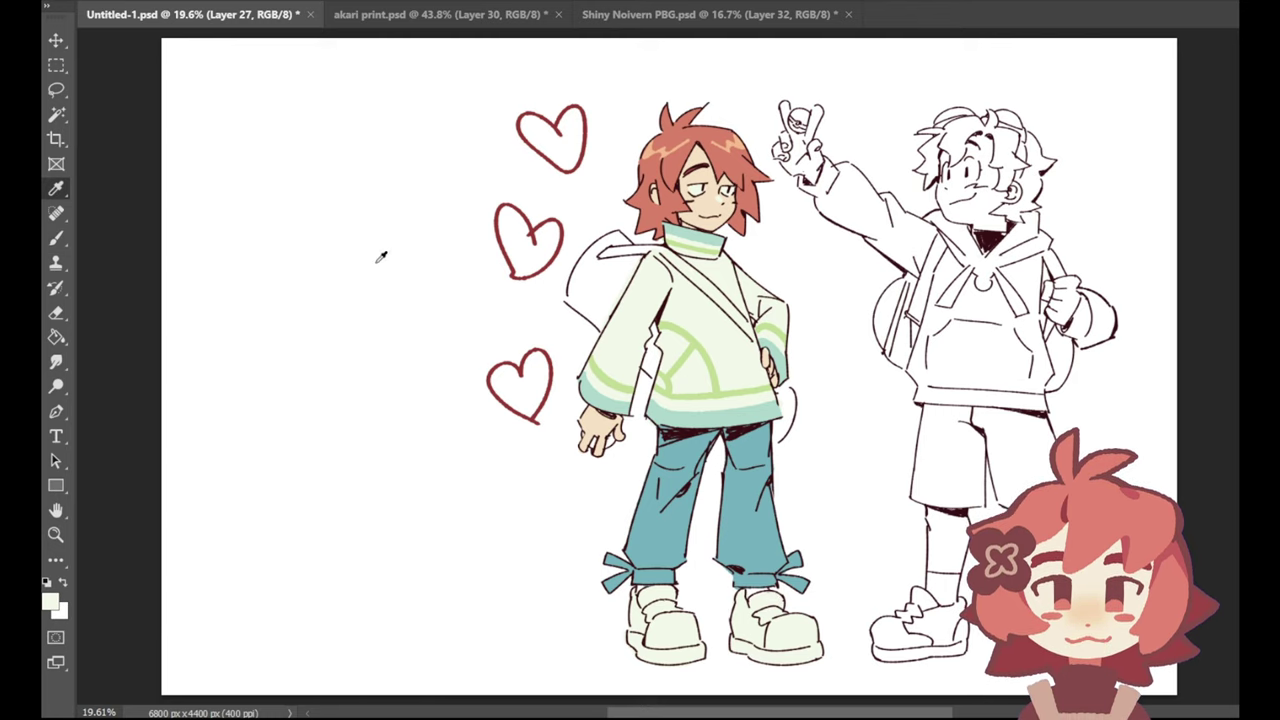
left_click(704, 343)
left_click(55, 236)
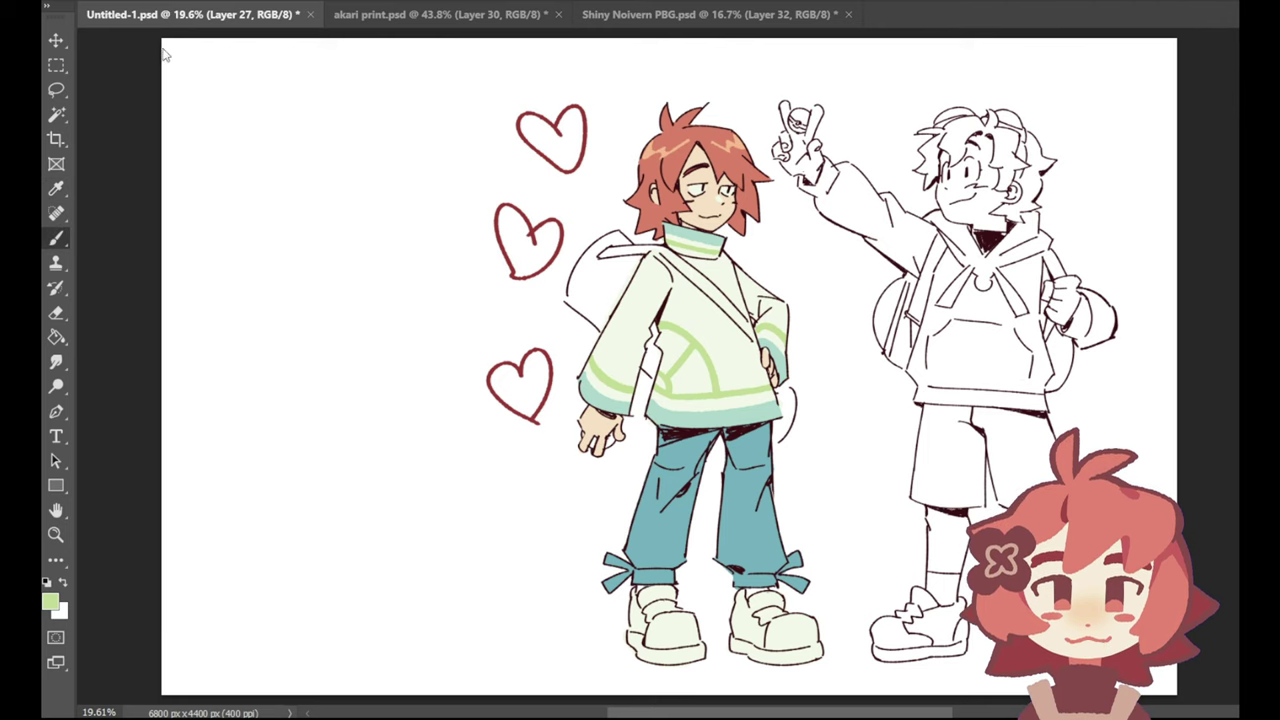
left_click(57, 363)
left_click(57, 316)
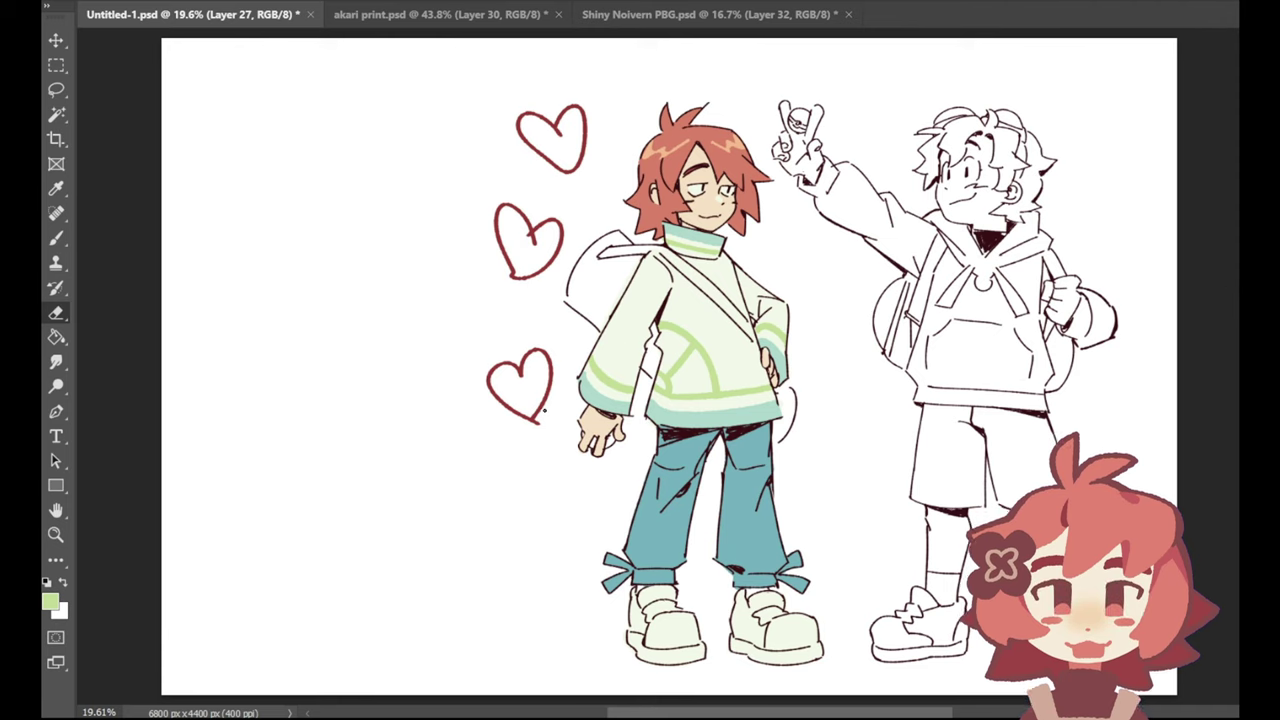
mouse_move(574, 144)
left_mouse_down()
mouse_move(534, 147)
mouse_move(539, 267)
mouse_move(556, 240)
mouse_move(527, 208)
mouse_move(503, 226)
mouse_move(548, 349)
mouse_move(510, 356)
mouse_move(507, 410)
left_mouse_up()
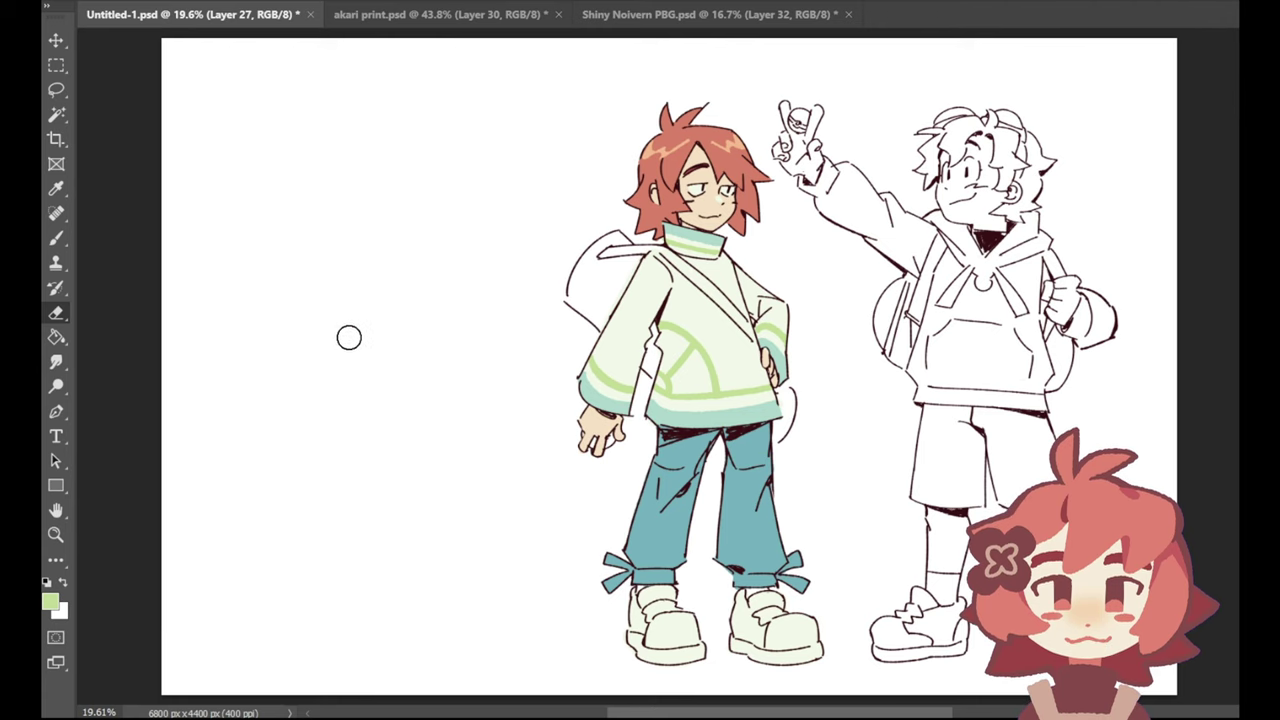
left_click(56, 238)
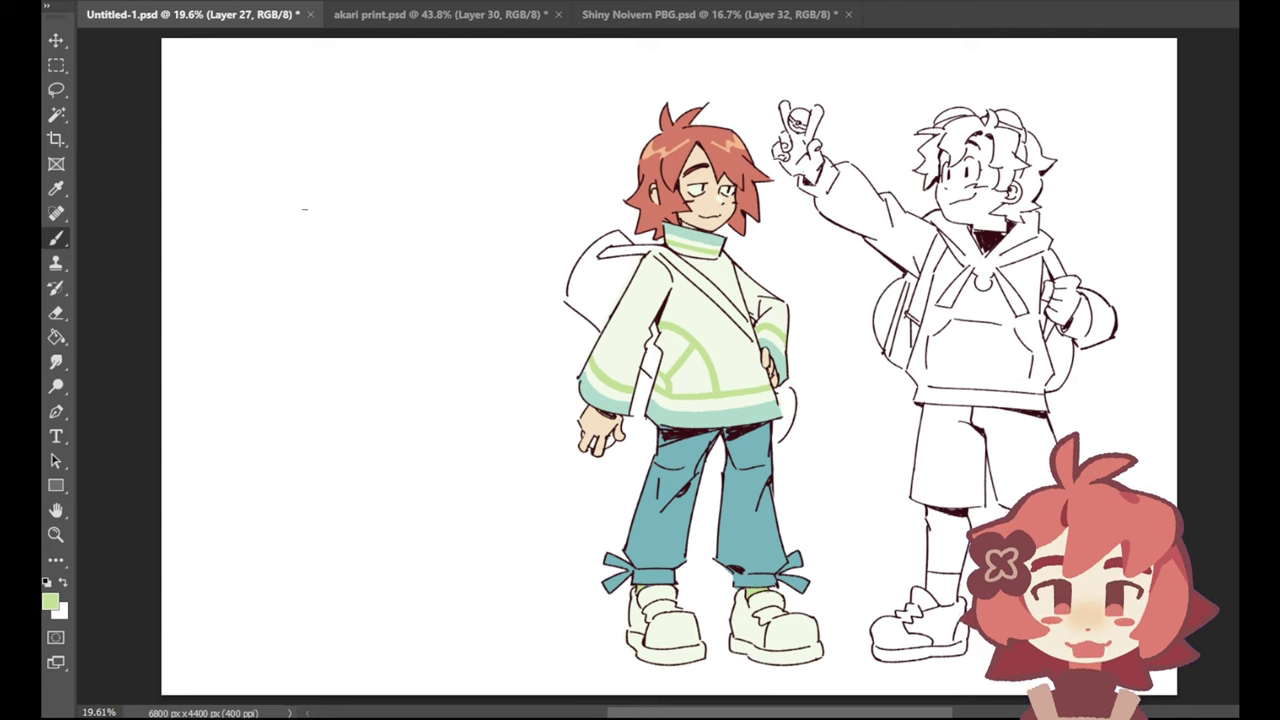
Step: Sample the red-haired trainer's skin, shift it to a pinker peach, and paint the pointing trainer's face, ear and neck
left_click(56, 189)
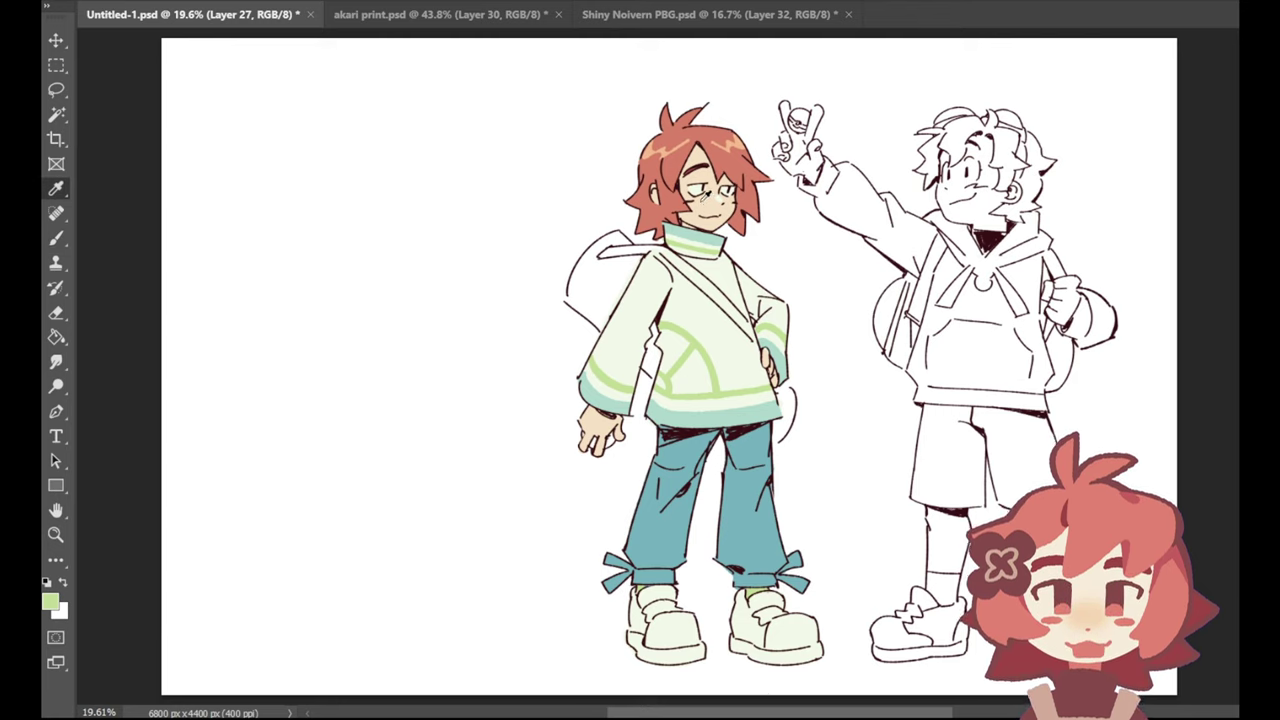
left_click(708, 198)
left_click(56, 239)
left_click(48, 605)
key("b")
mouse_move(1000, 178)
left_mouse_down()
mouse_move(996, 204)
mouse_move(988, 186)
mouse_move(948, 212)
mouse_move(972, 223)
left_mouse_up()
key("ctrl+z")
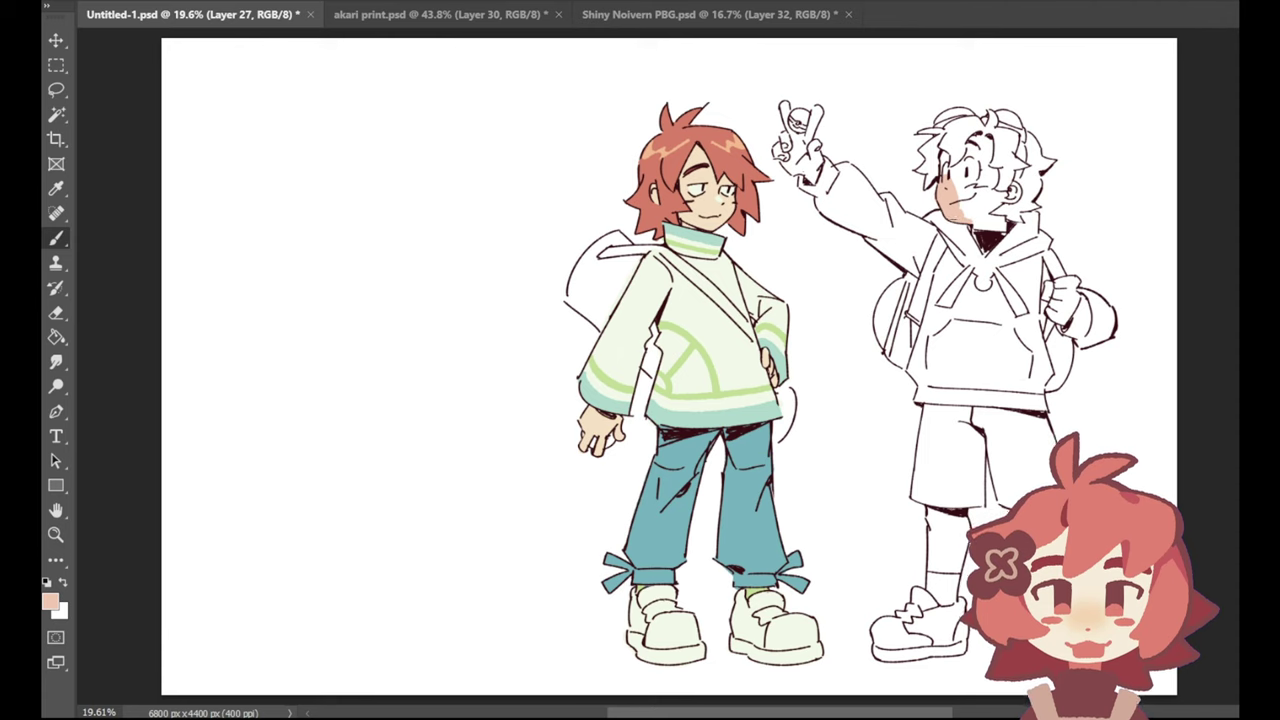
left_click_drag(942, 144, 966, 216)
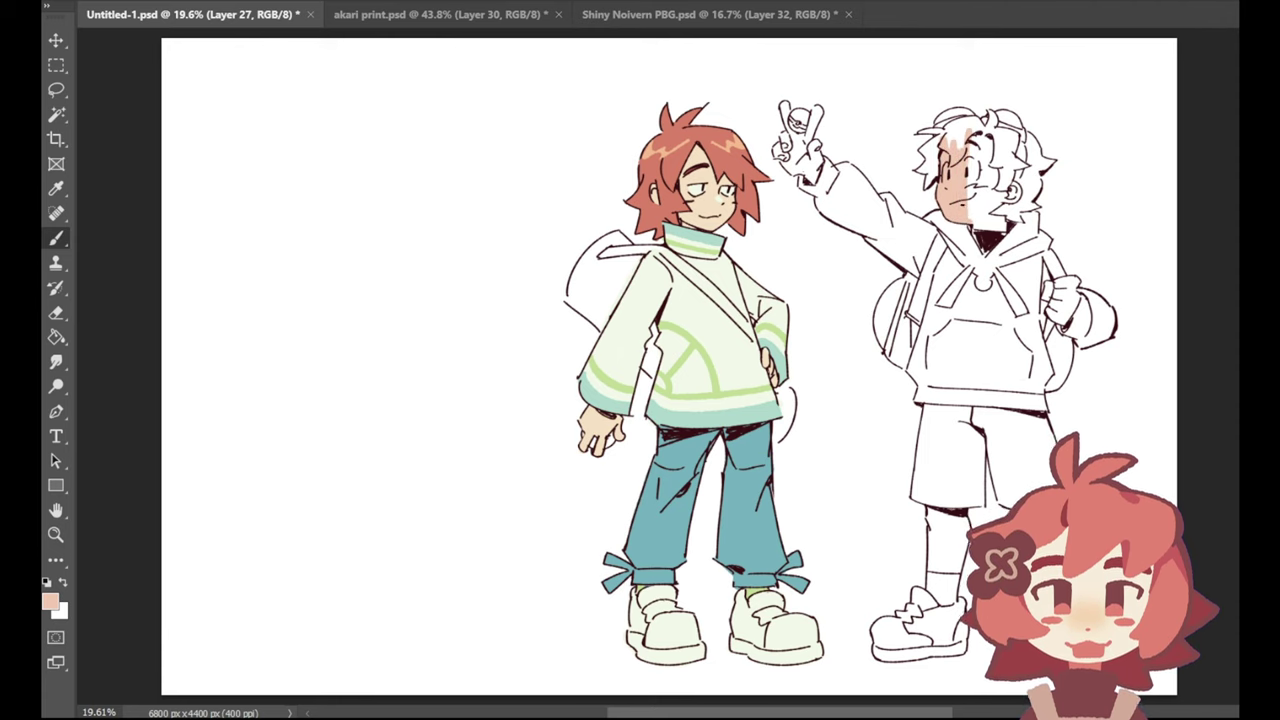
mouse_move(970, 126)
left_mouse_down()
mouse_move(970, 230)
mouse_move(1000, 230)
left_mouse_up()
left_click_drag(996, 142, 996, 230)
mouse_move(1000, 168)
left_mouse_down()
mouse_move(1000, 244)
mouse_move(1018, 208)
left_mouse_up()
Step: Paint the pointing trainer's raised hand and the fist at the backpack strap in the same peach skin colour
mouse_move(786, 106)
left_mouse_down()
mouse_move(792, 134)
mouse_move(778, 156)
mouse_move(816, 182)
mouse_move(811, 143)
mouse_move(810, 163)
mouse_move(799, 156)
left_mouse_up()
mouse_move(808, 112)
left_mouse_down()
mouse_move(812, 138)
mouse_move(820, 118)
left_mouse_up()
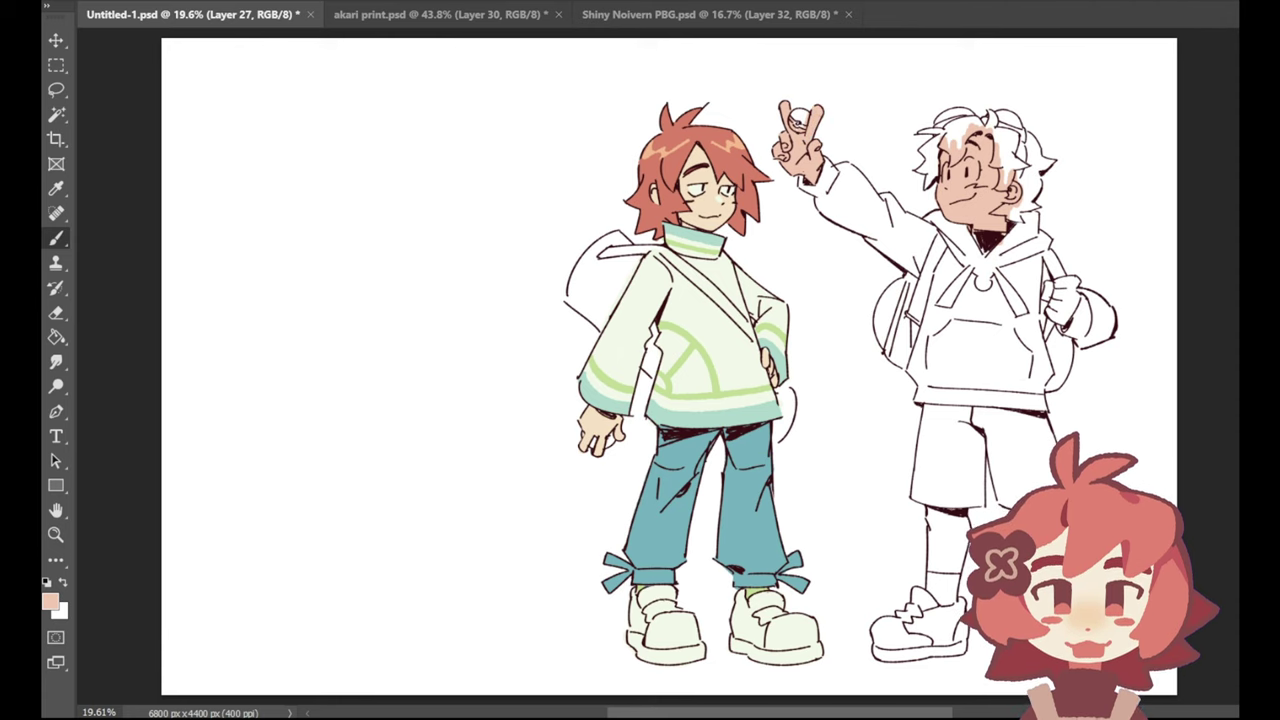
left_click_drag(1048, 286, 1058, 302)
left_click_drag(1046, 304, 1066, 322)
mouse_move(1070, 296)
left_mouse_down()
mouse_move(1072, 314)
mouse_move(1076, 278)
left_mouse_up()
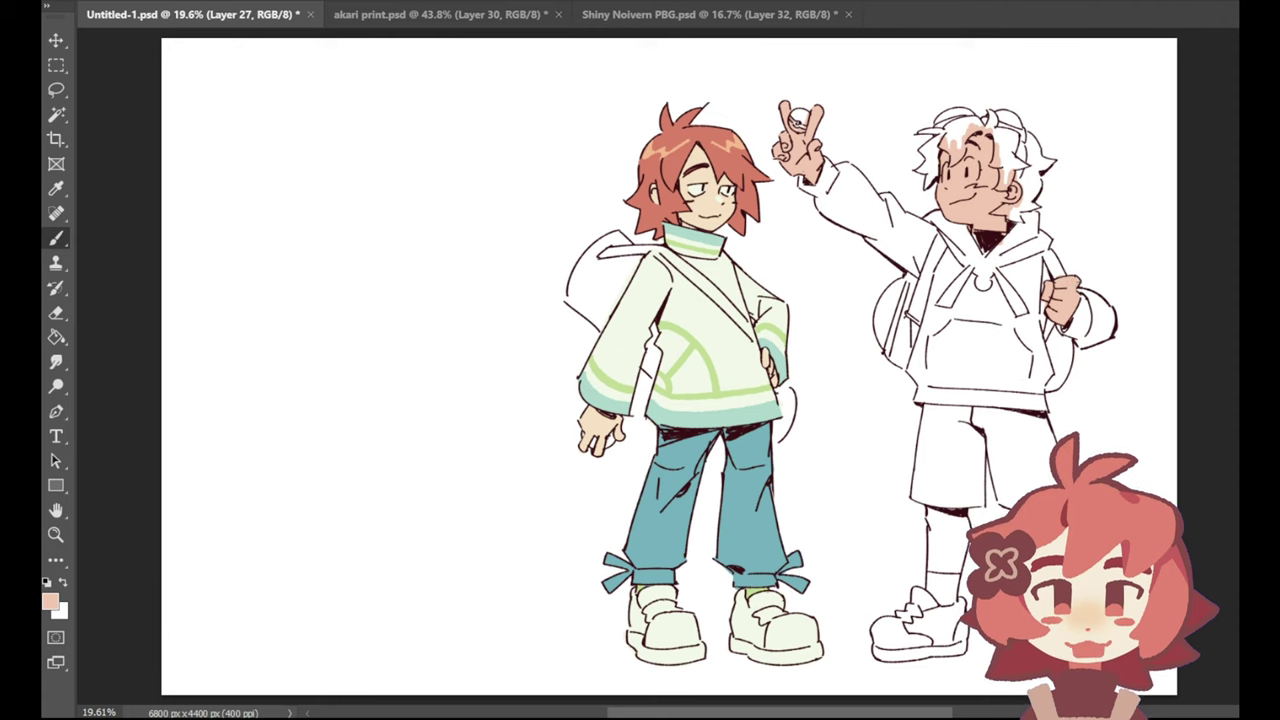
Step: Sample the light green of the red-haired trainer's sweater stripe and try it on the pointing trainer's raised sleeve
key("e")
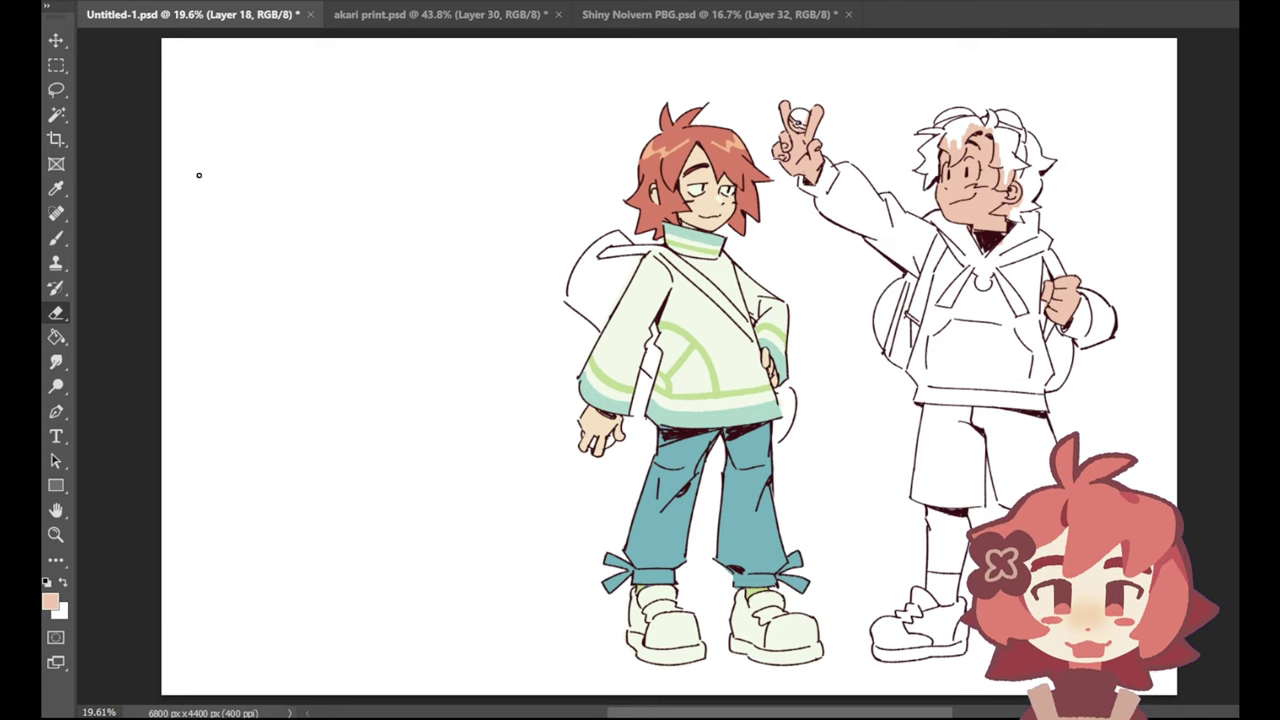
left_click(56, 188)
left_click(700, 336)
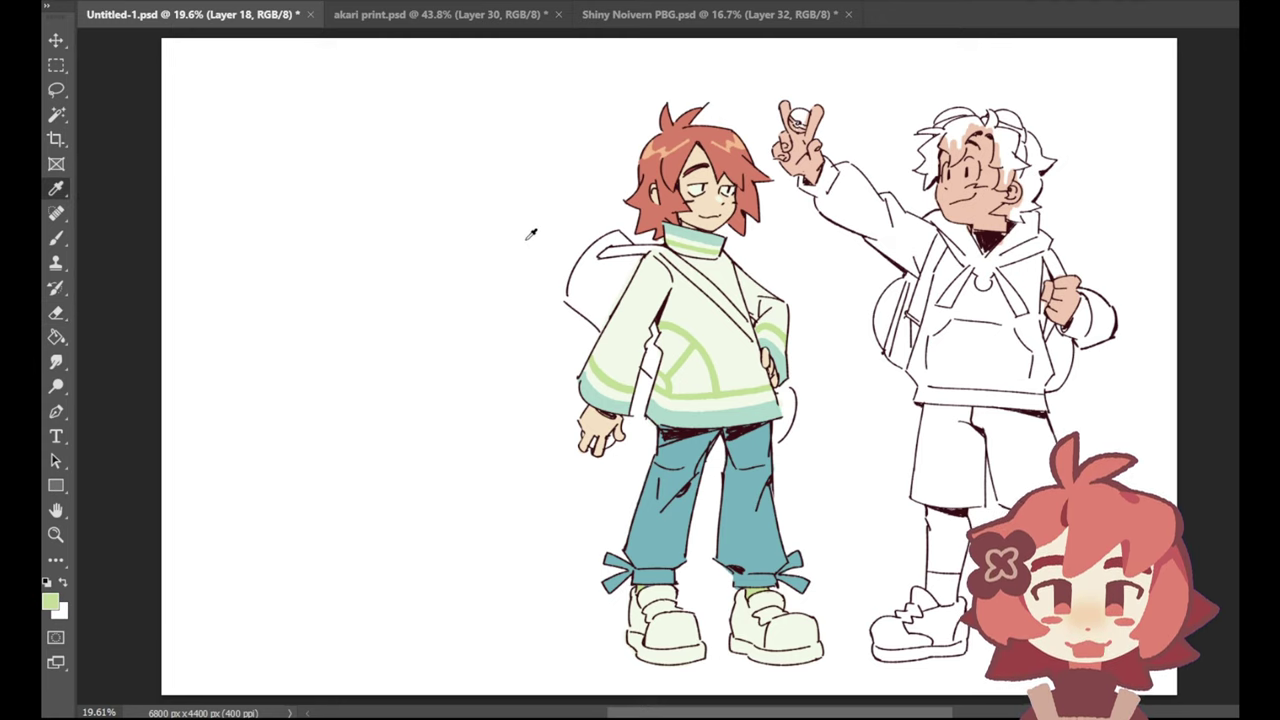
left_click(56, 237)
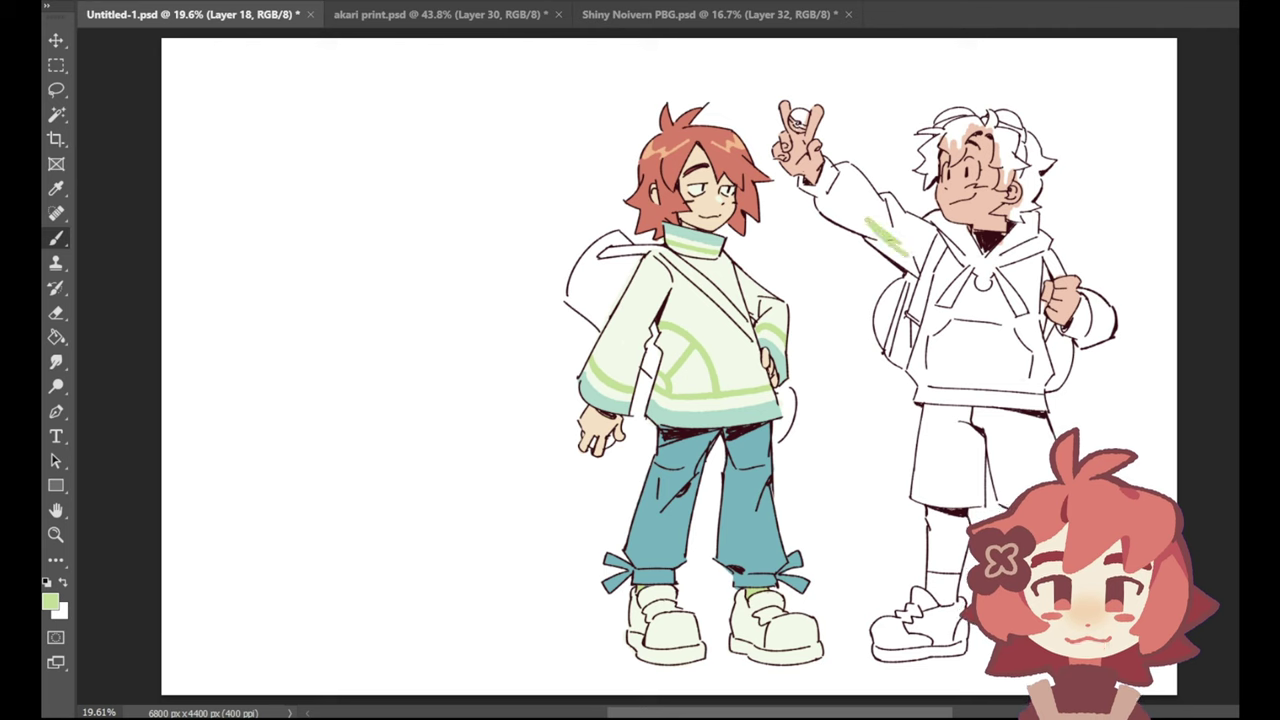
key("ctrl+z")
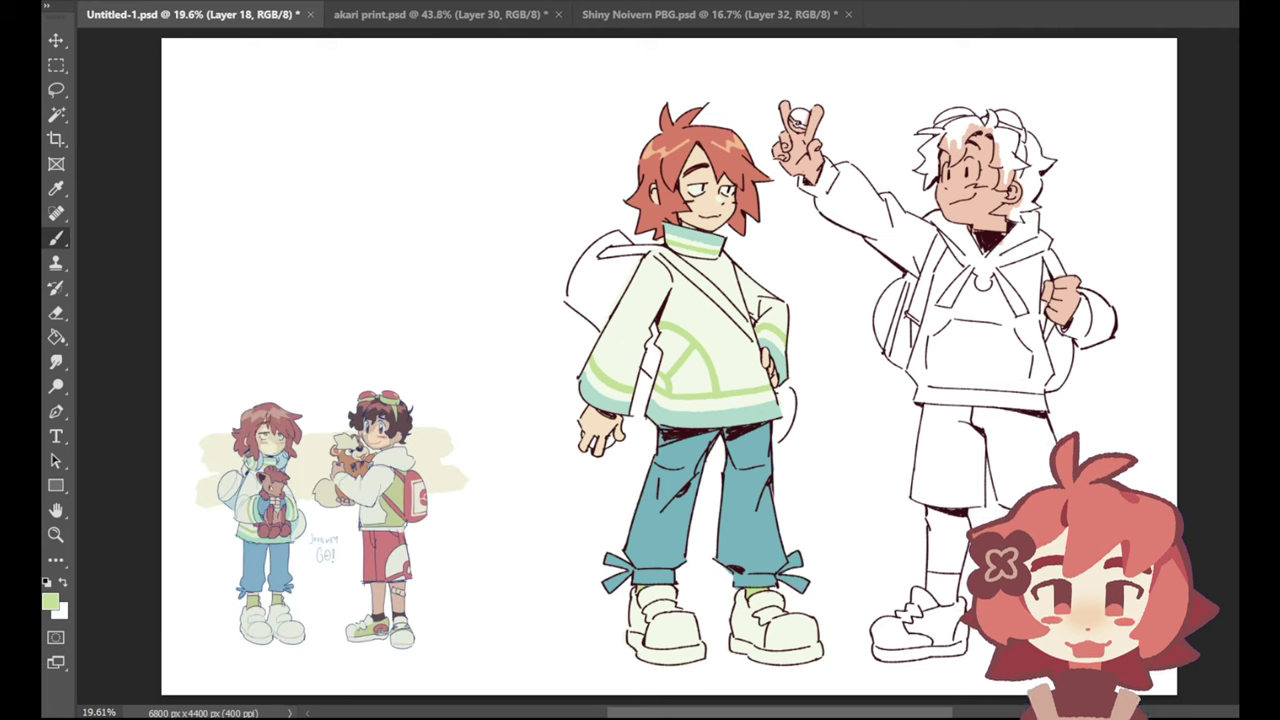
Step: Show the Concept Art reference and paint the body of the pointing trainer's hoodie in the sampled light green
left_click(1262, 440)
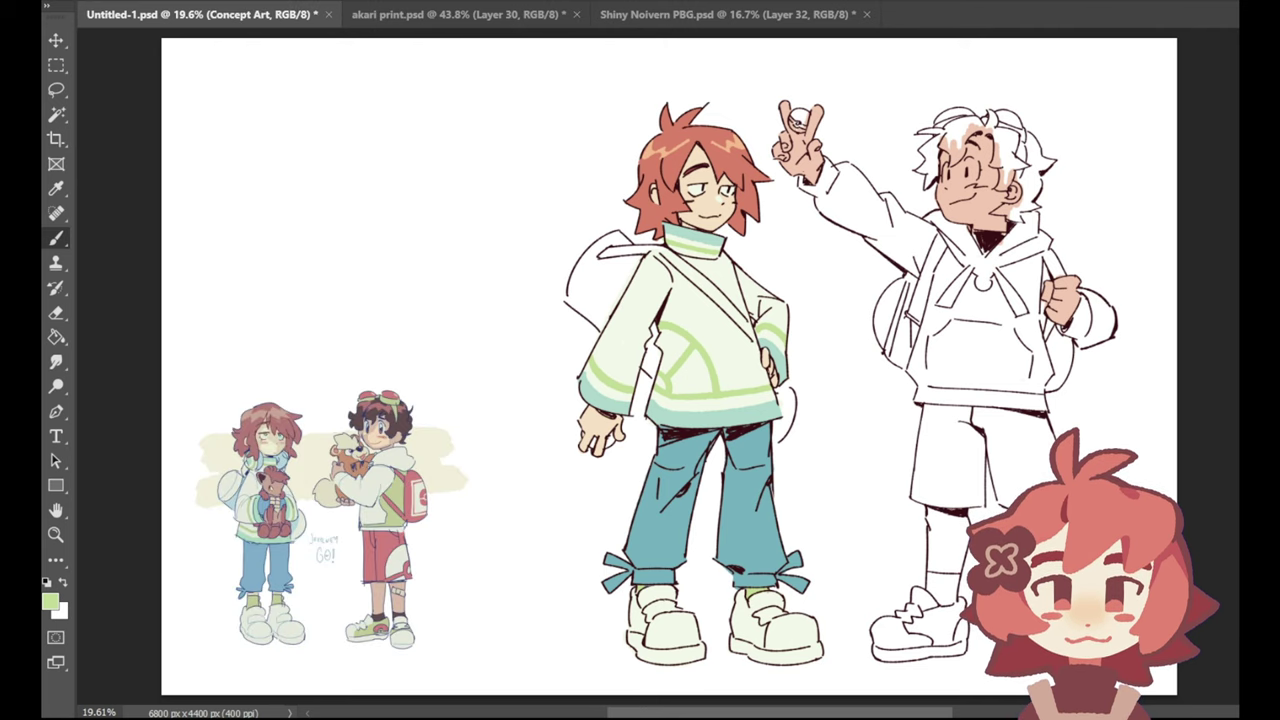
left_click(1262, 450)
mouse_move(951, 268)
left_mouse_down()
mouse_move(930, 336)
mouse_move(943, 248)
mouse_move(920, 348)
mouse_move(960, 250)
mouse_move(956, 326)
mouse_move(966, 256)
mouse_move(972, 338)
mouse_move(958, 336)
mouse_move(990, 260)
mouse_move(1000, 334)
mouse_move(1008, 256)
mouse_move(1014, 340)
mouse_move(1024, 258)
mouse_move(1032, 354)
mouse_move(1042, 240)
mouse_move(1036, 360)
mouse_move(1050, 366)
mouse_move(1046, 380)
mouse_move(1028, 372)
left_mouse_up()
mouse_move(925, 340)
left_mouse_down()
mouse_move(920, 386)
mouse_move(1022, 381)
mouse_move(940, 374)
mouse_move(1024, 378)
mouse_move(926, 388)
left_mouse_up()
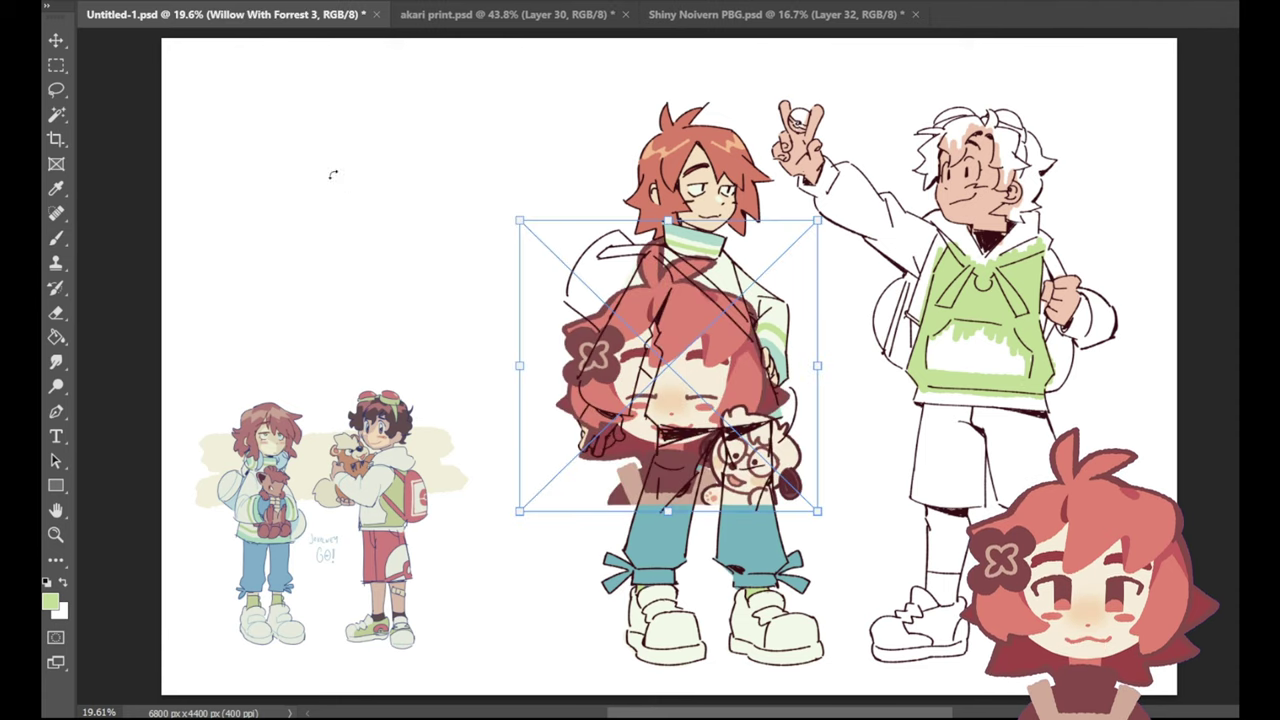
Step: Move the placed Willow With Forrest 3 artwork into the empty canvas area above the concept art
left_click(56, 41)
left_click_drag(638, 362, 305, 200)
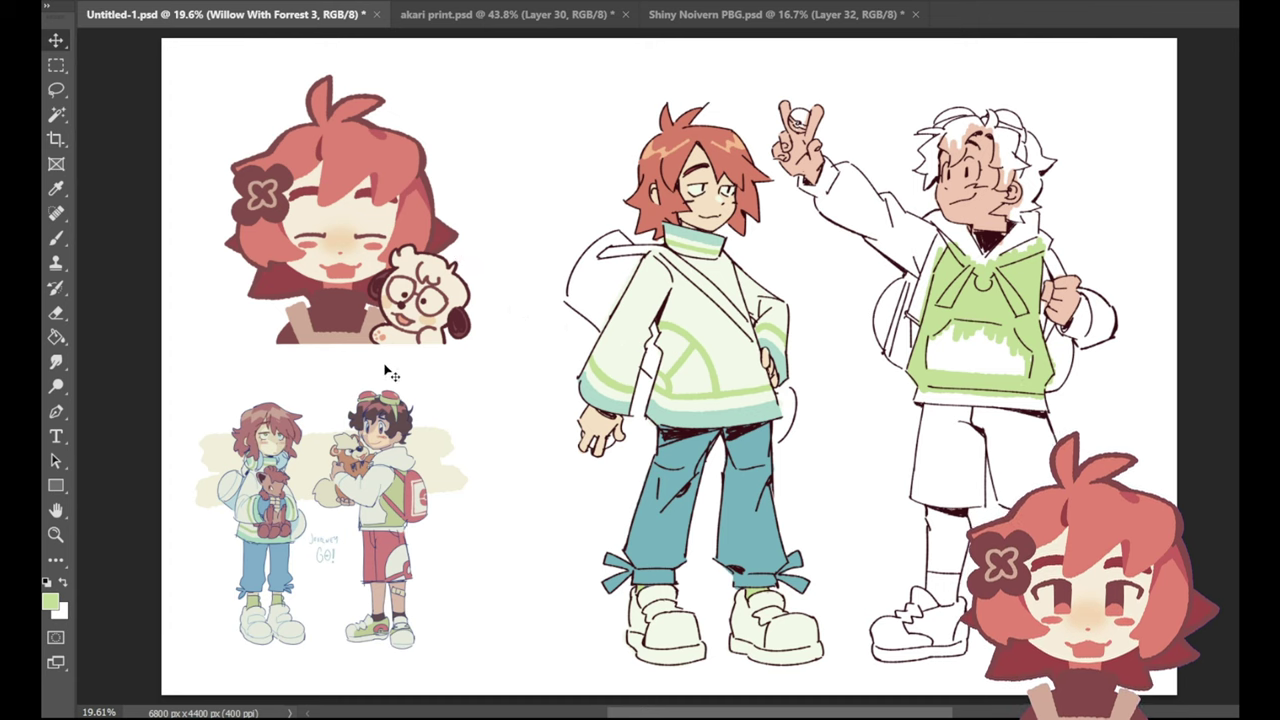
left_click(56, 238)
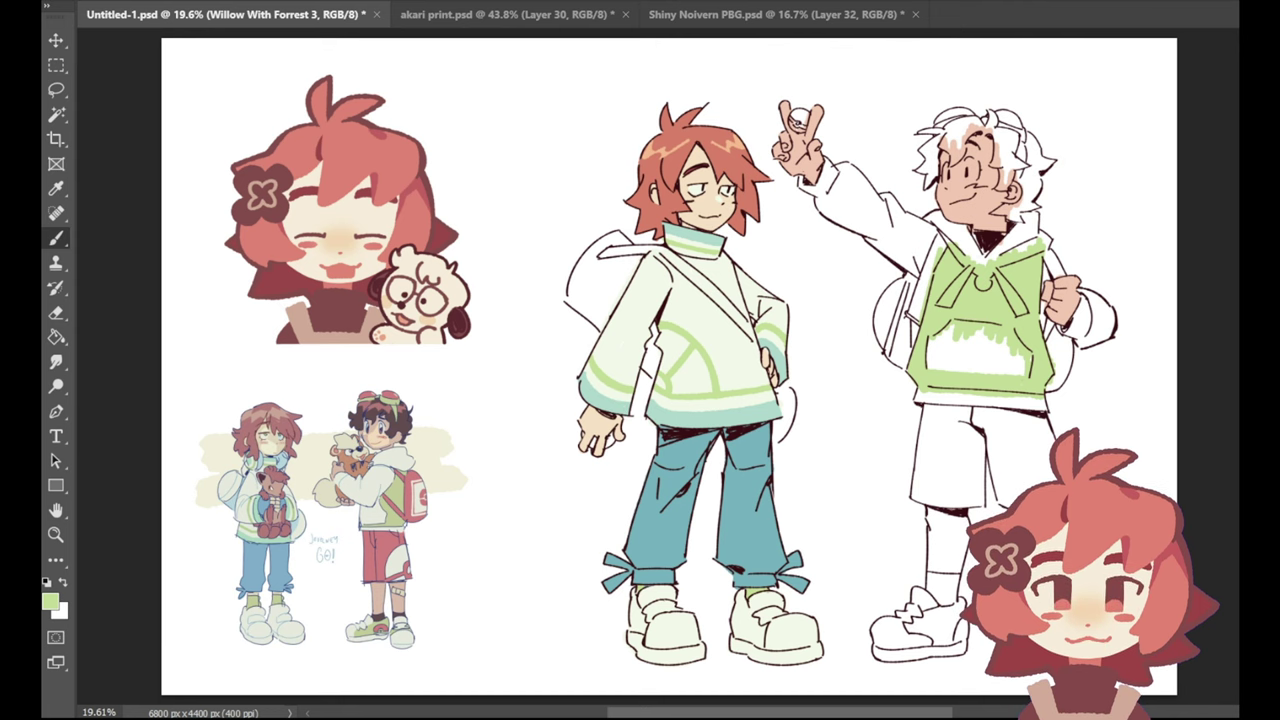
Step: On Layer 27, sample a dark red from the existing red hair and try it on the pointing trainer's fringe
left_click(990, 228, "ctrl")
left_click(57, 190)
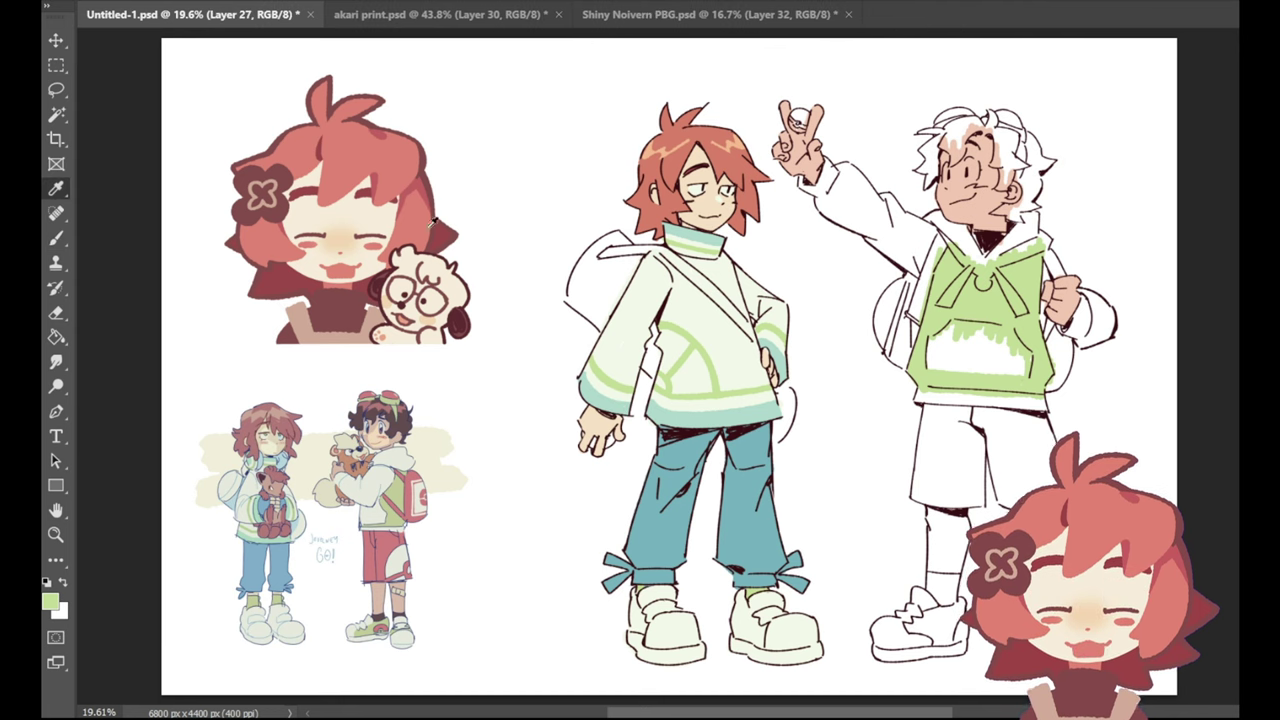
left_click(424, 214)
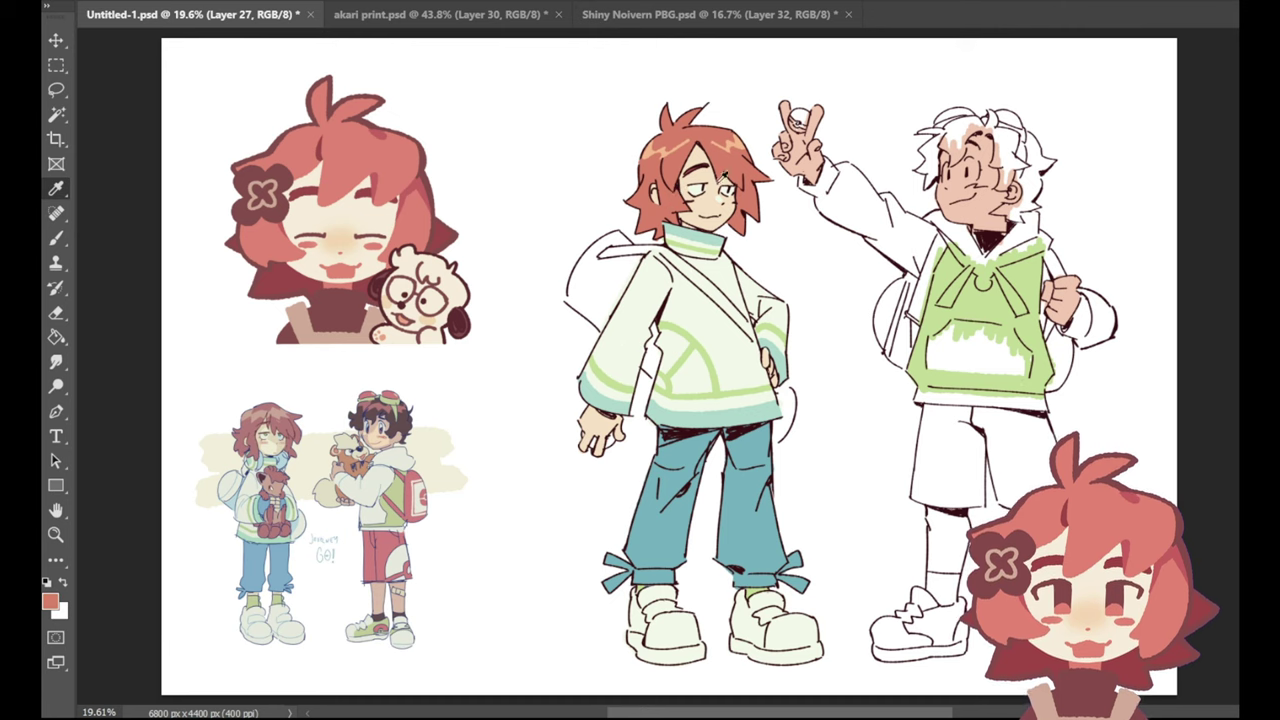
left_click(688, 170)
left_click(57, 239)
left_click_drag(960, 132, 946, 152)
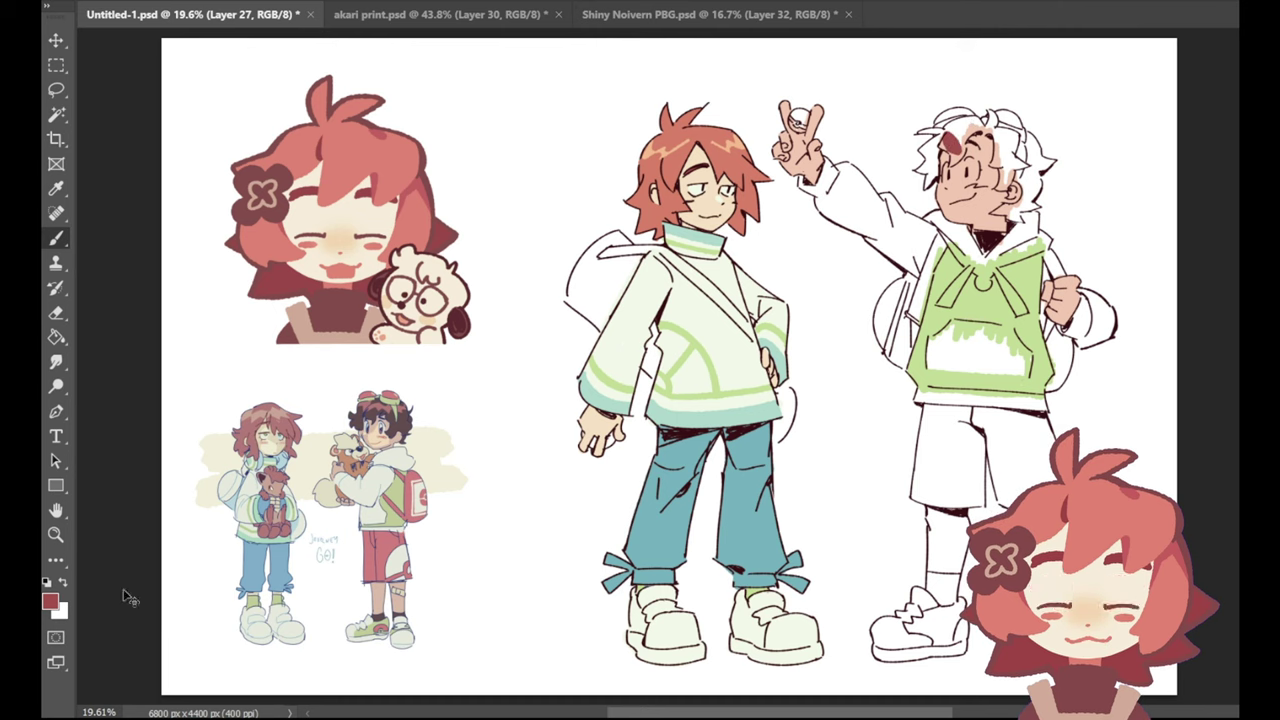
key("ctrl+z")
Step: Darken the red to maroon and paint the pointing trainer's hair, with the eye whites in pale green
left_click(50, 601)
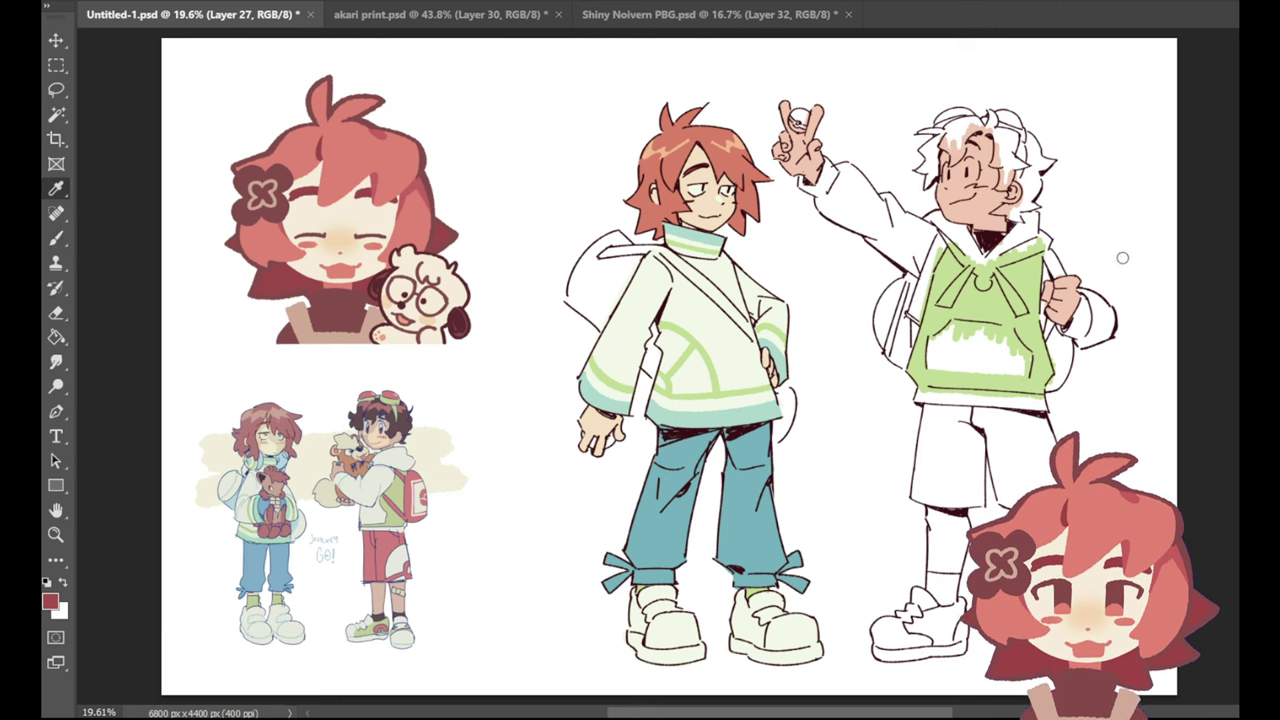
mouse_move(960, 131)
left_mouse_down()
mouse_move(946, 148)
mouse_move(956, 158)
mouse_move(953, 144)
left_mouse_up()
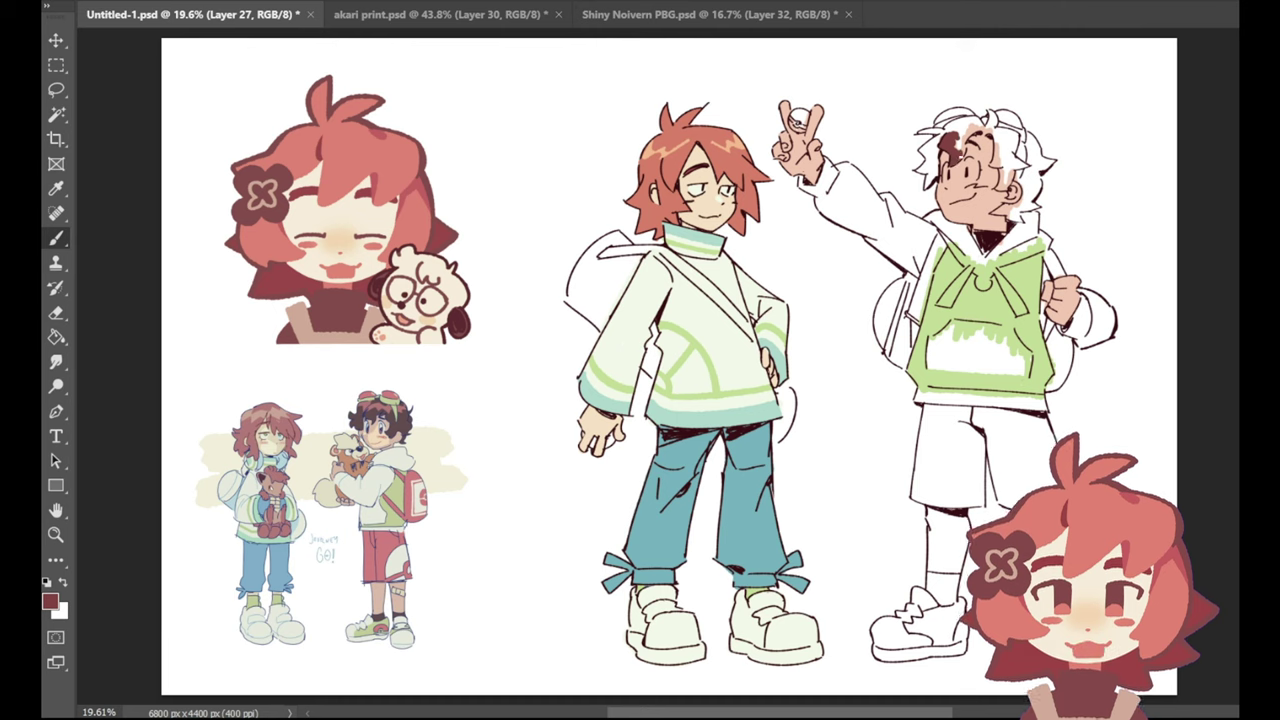
mouse_move(962, 139)
left_mouse_down()
mouse_move(970, 124)
mouse_move(950, 124)
mouse_move(993, 126)
left_mouse_up()
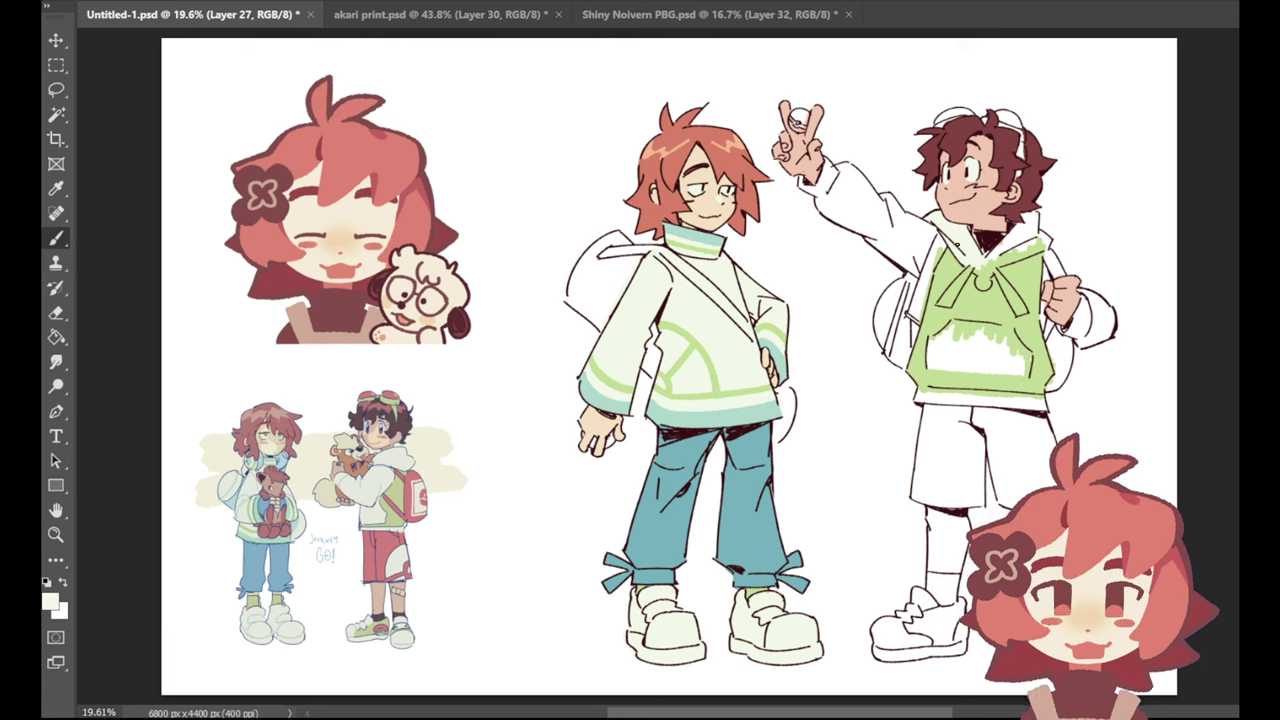
Step: Paint the pointing trainer's hood, drawstrings and both sleeves in pale green
mouse_move(958, 250)
left_mouse_down()
mouse_move(966, 266)
mouse_move(985, 262)
left_mouse_up()
mouse_move(1018, 228)
left_mouse_down()
mouse_move(999, 259)
mouse_move(1041, 243)
left_mouse_up()
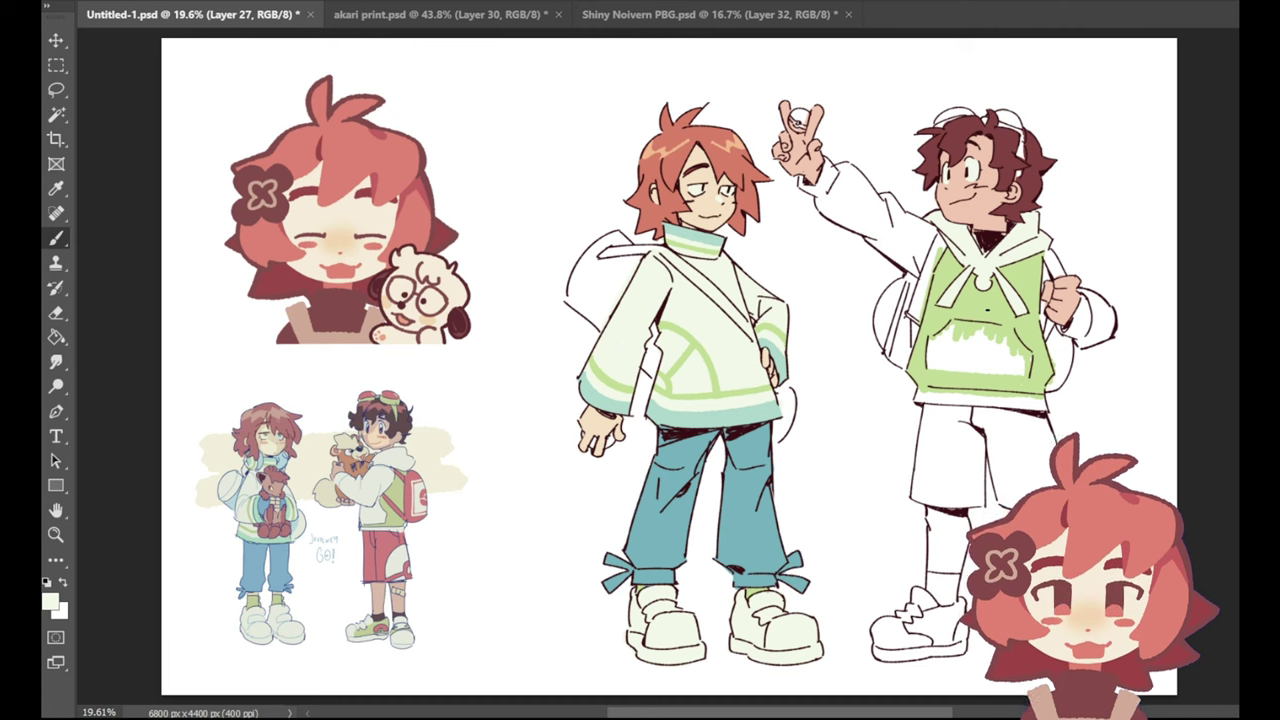
key("i")
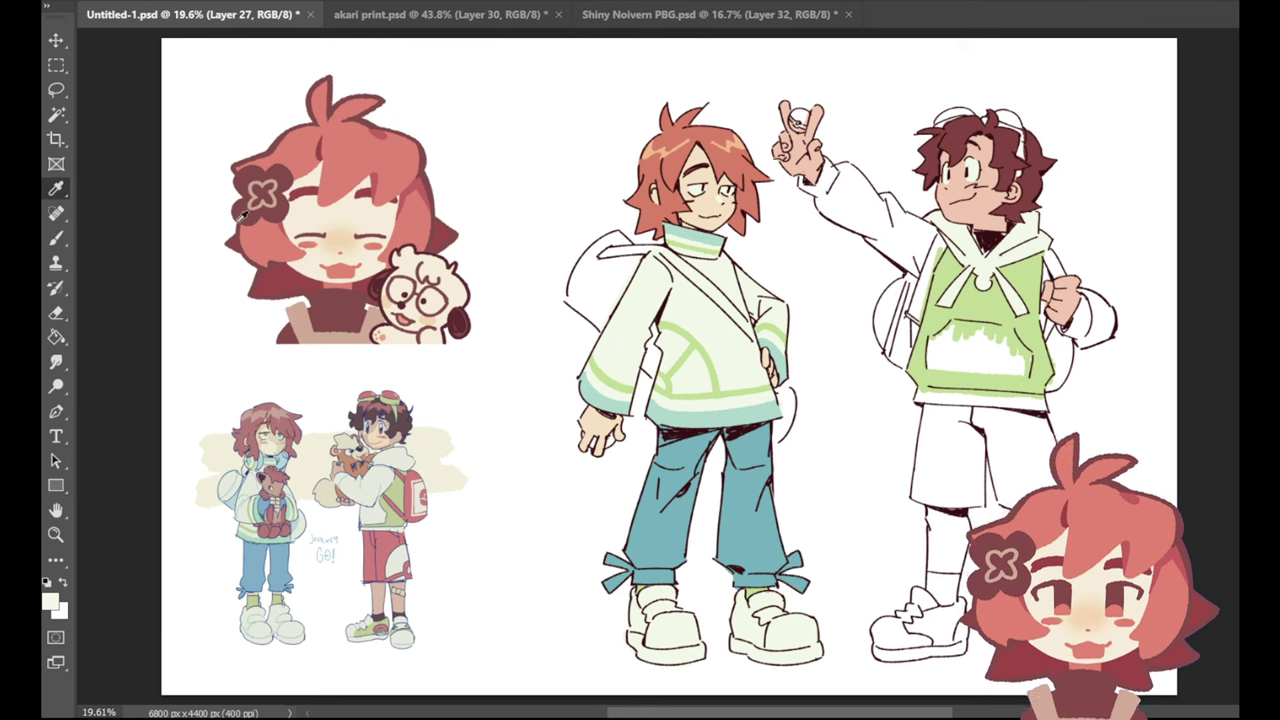
left_click(56, 238)
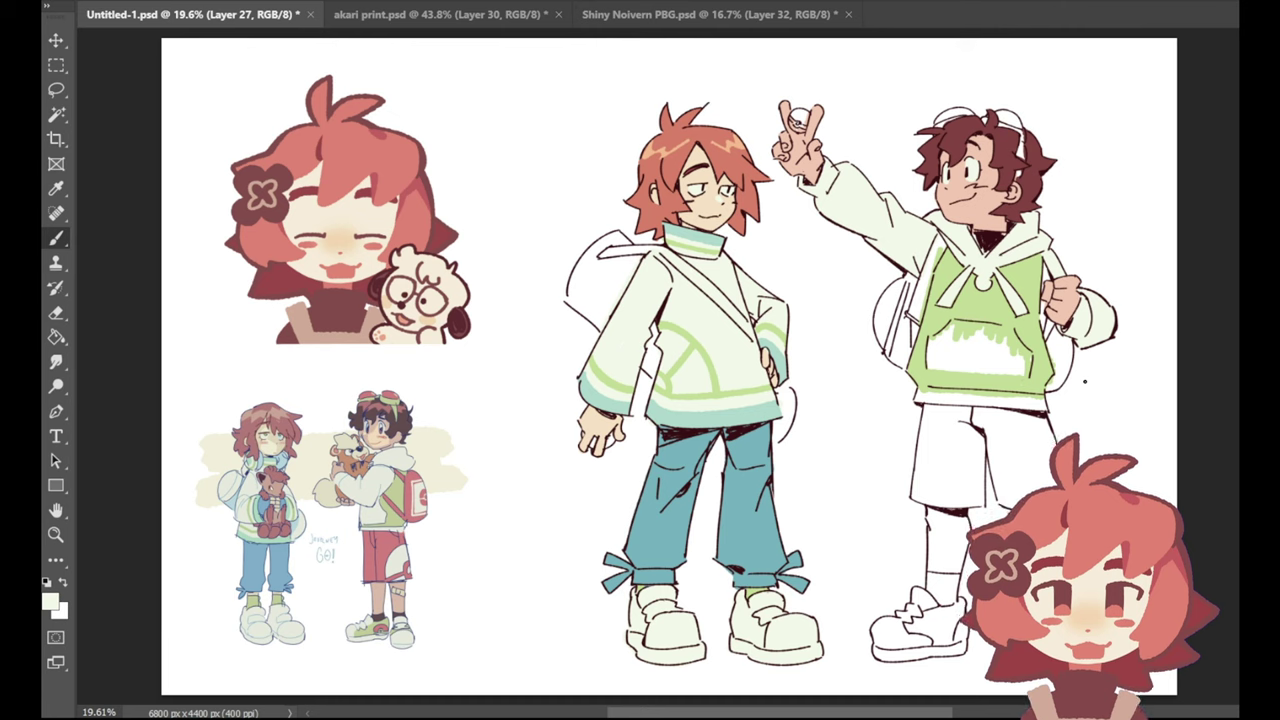
Step: Fill the hoodie's front pocket and bottom hem with the same pale green
left_click(57, 193)
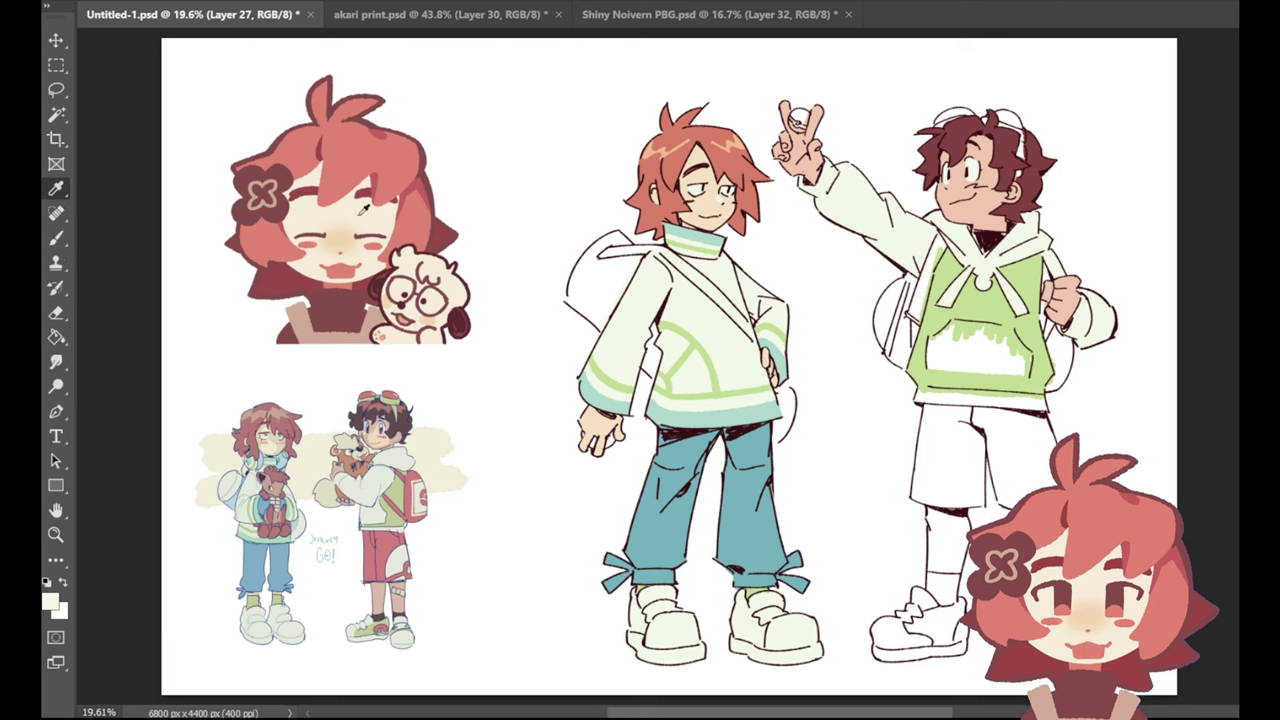
left_click(57, 239)
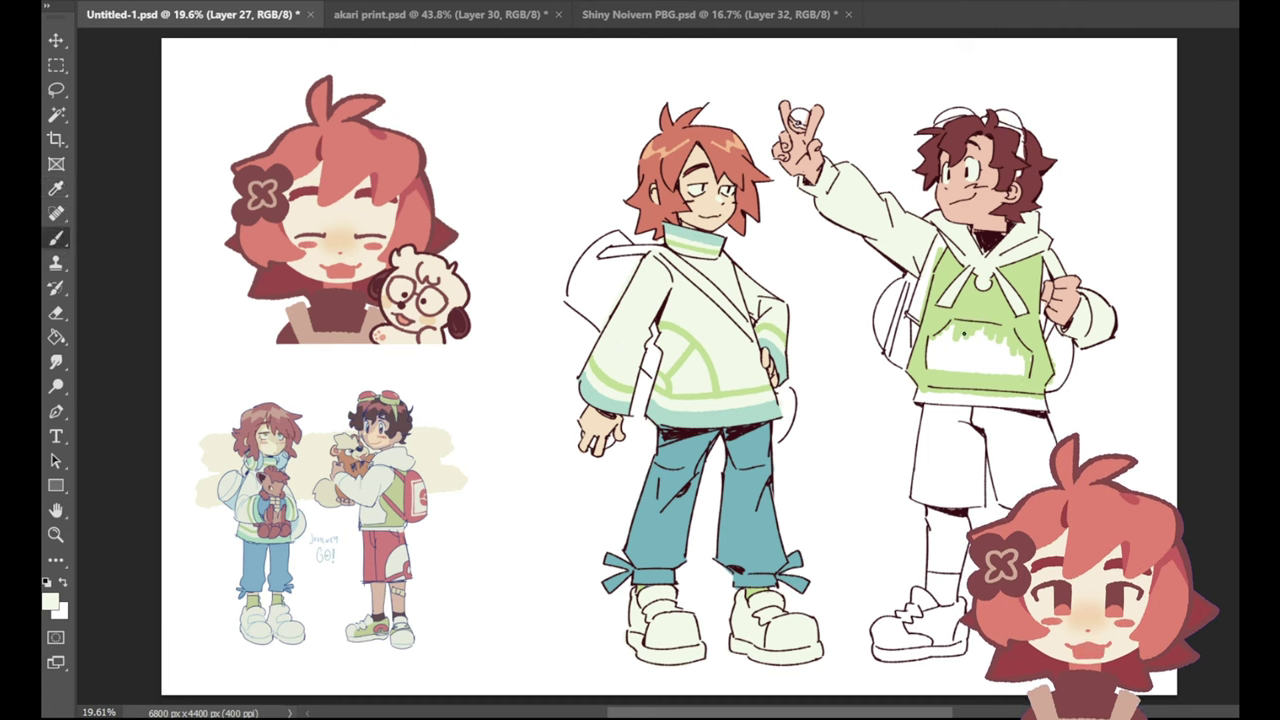
left_click_drag(932, 345, 953, 325)
mouse_move(958, 334)
left_mouse_down()
mouse_move(980, 325)
mouse_move(958, 324)
mouse_move(953, 339)
mouse_move(976, 347)
mouse_move(1014, 326)
mouse_move(1027, 376)
left_mouse_up()
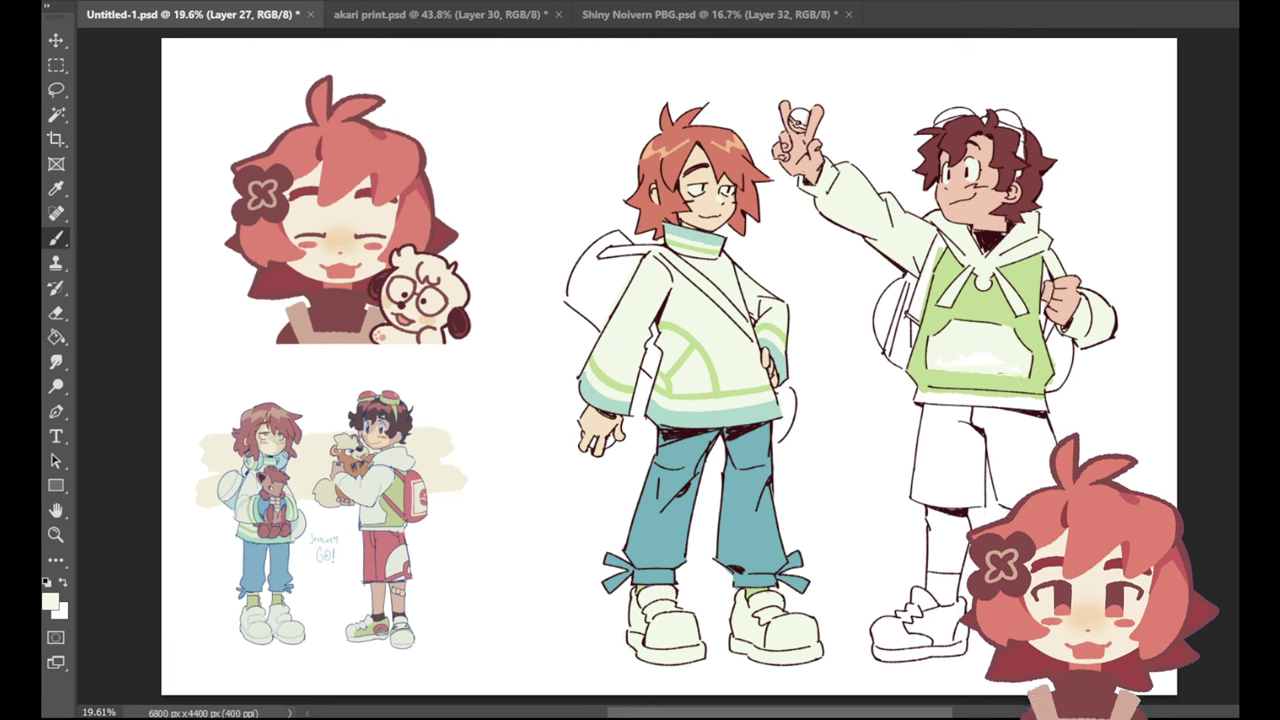
left_click_drag(933, 368, 969, 371)
left_click_drag(918, 391, 992, 393)
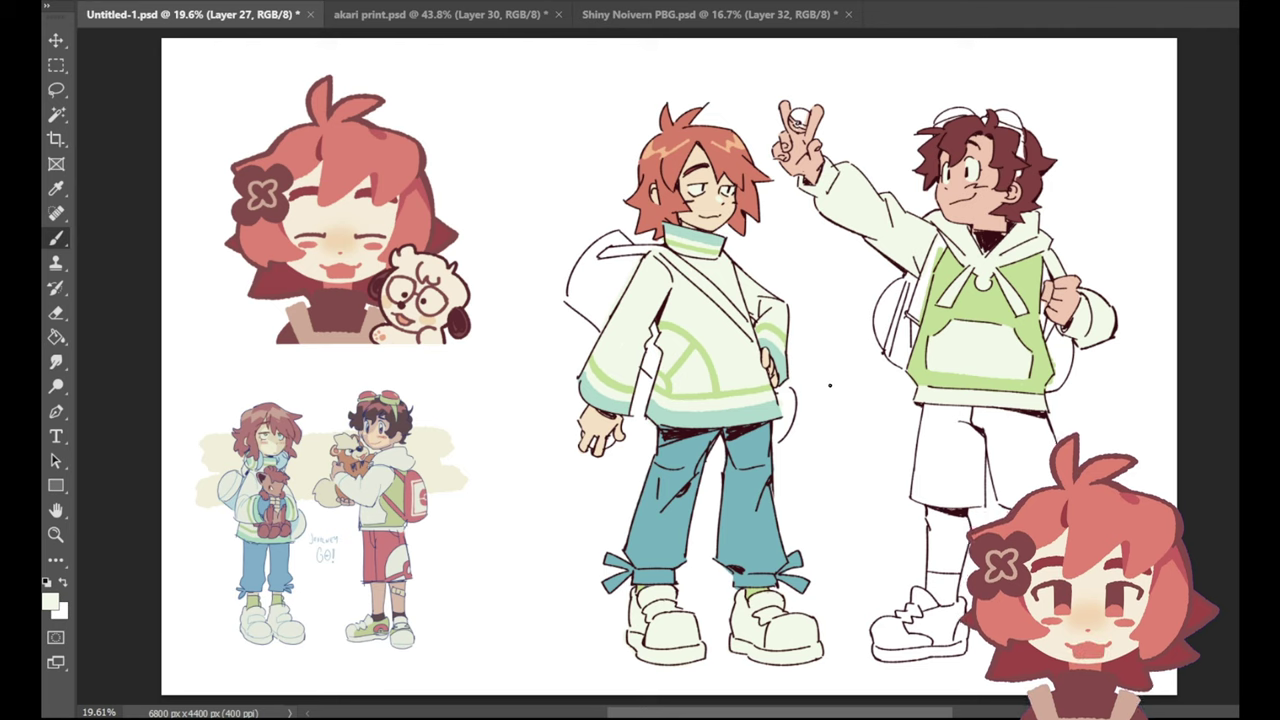
Step: Sample the dark lineart colour and draw an eyelid line above the red-haired trainer's eye on Layer 18
left_click(56, 190)
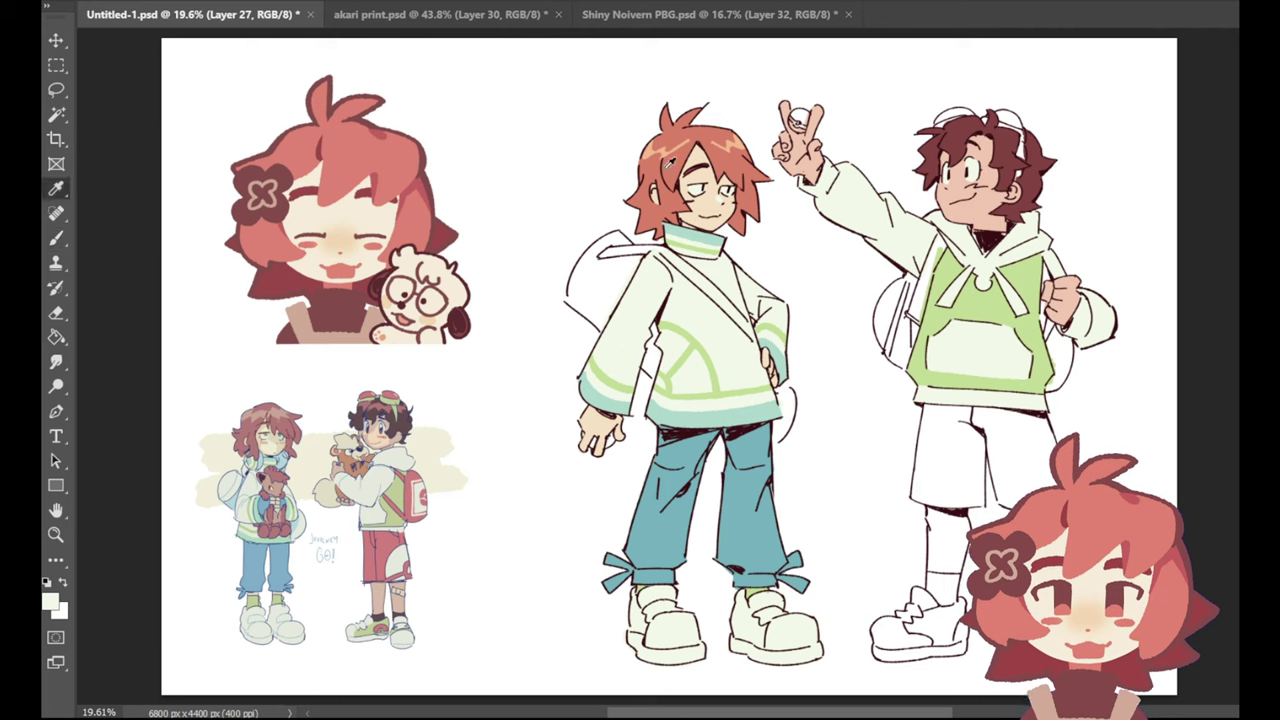
left_click(680, 186)
left_click(56, 213)
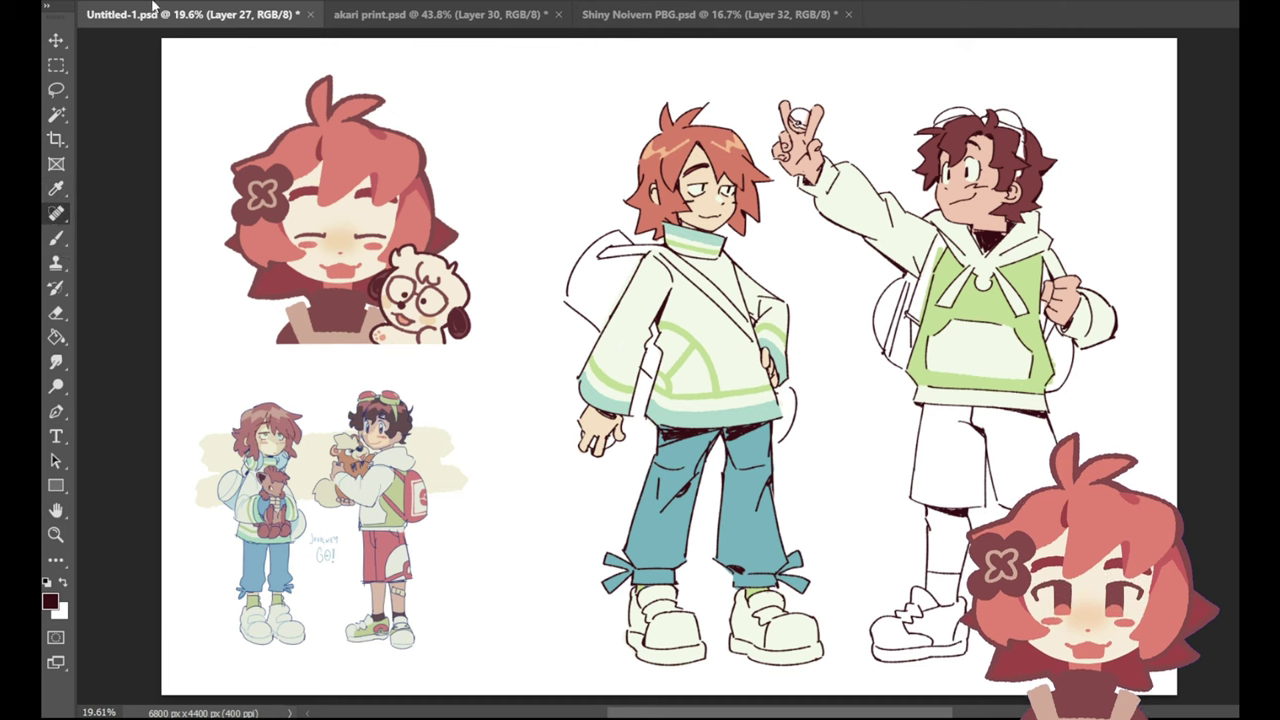
left_click(57, 240)
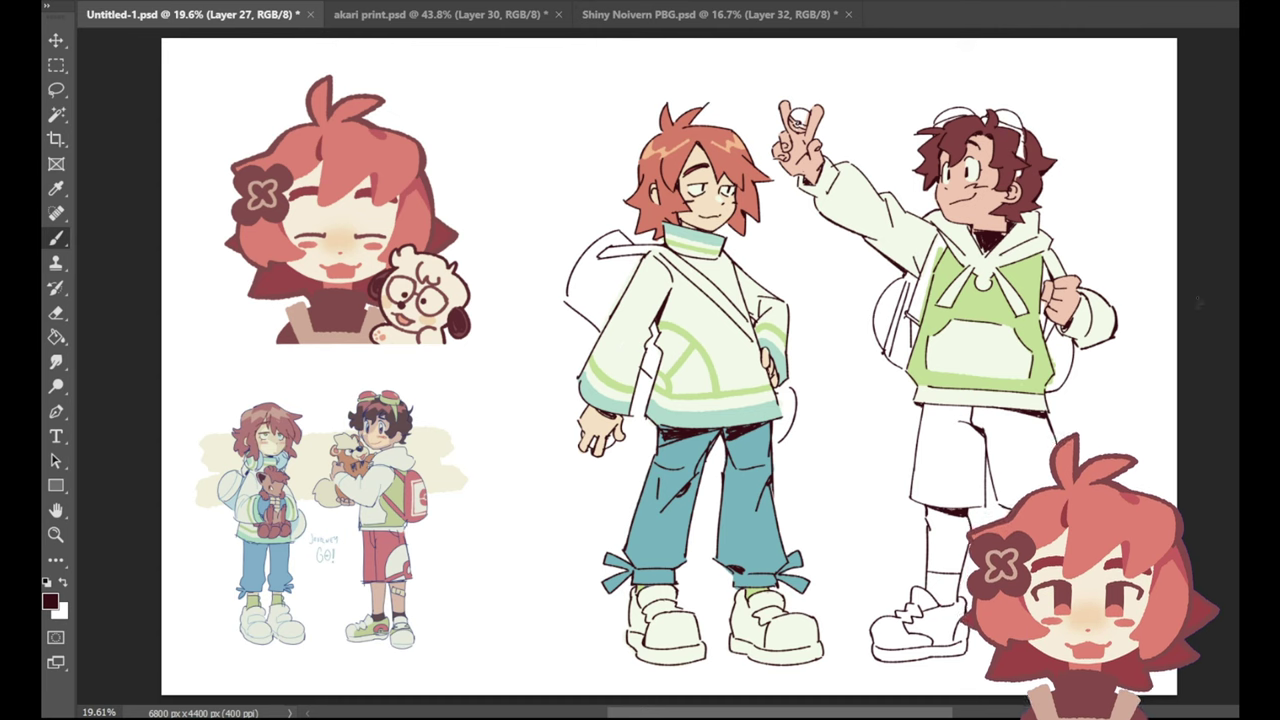
left_click(1013, 210, "ctrl")
left_click_drag(702, 184, 702, 194)
key("ctrl+z")
Step: Sample the pointing trainer's peach skin and paint the bare leg between the shorts and sock on Layer 27
left_click(56, 188)
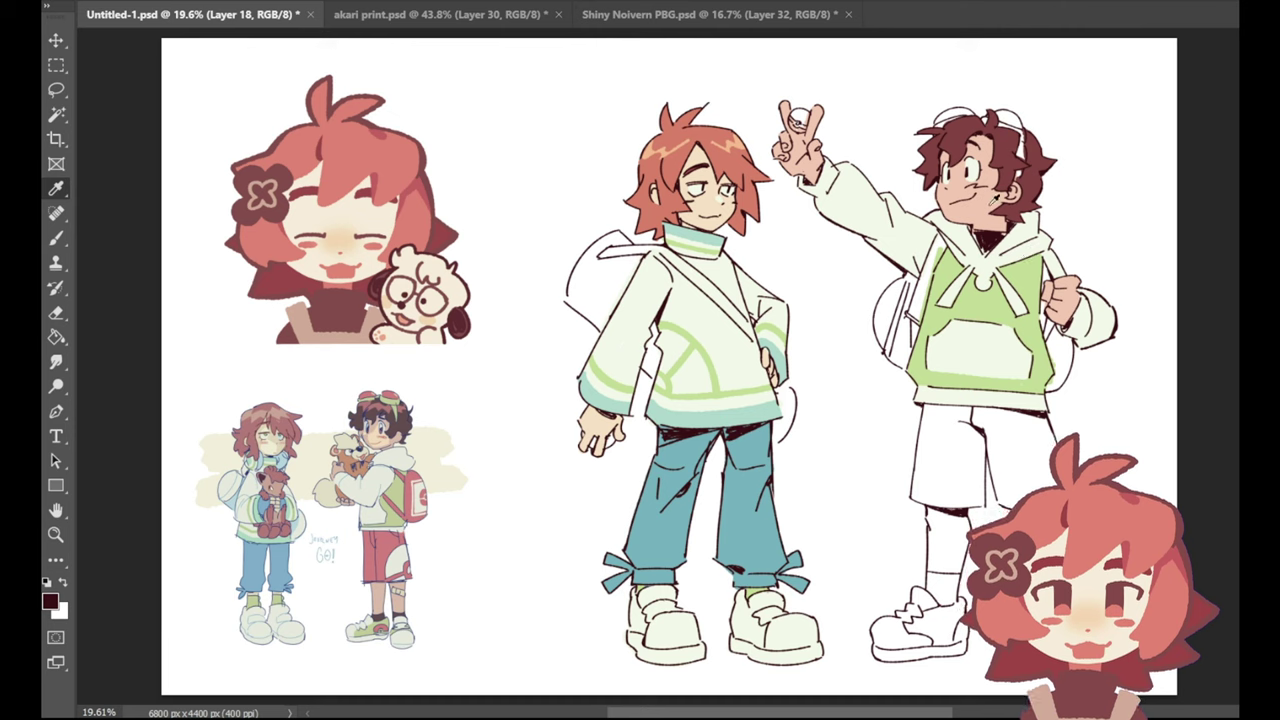
left_click(939, 175)
key("b")
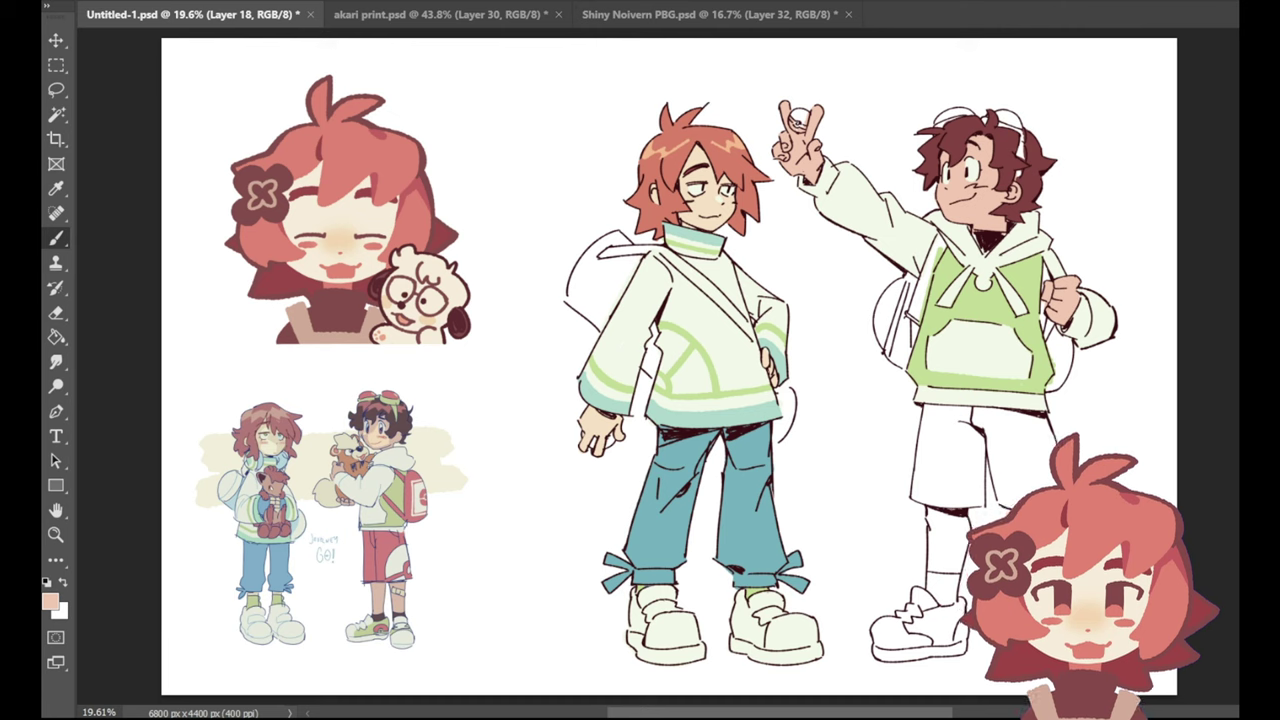
key("ctrl+shift+alt+n")
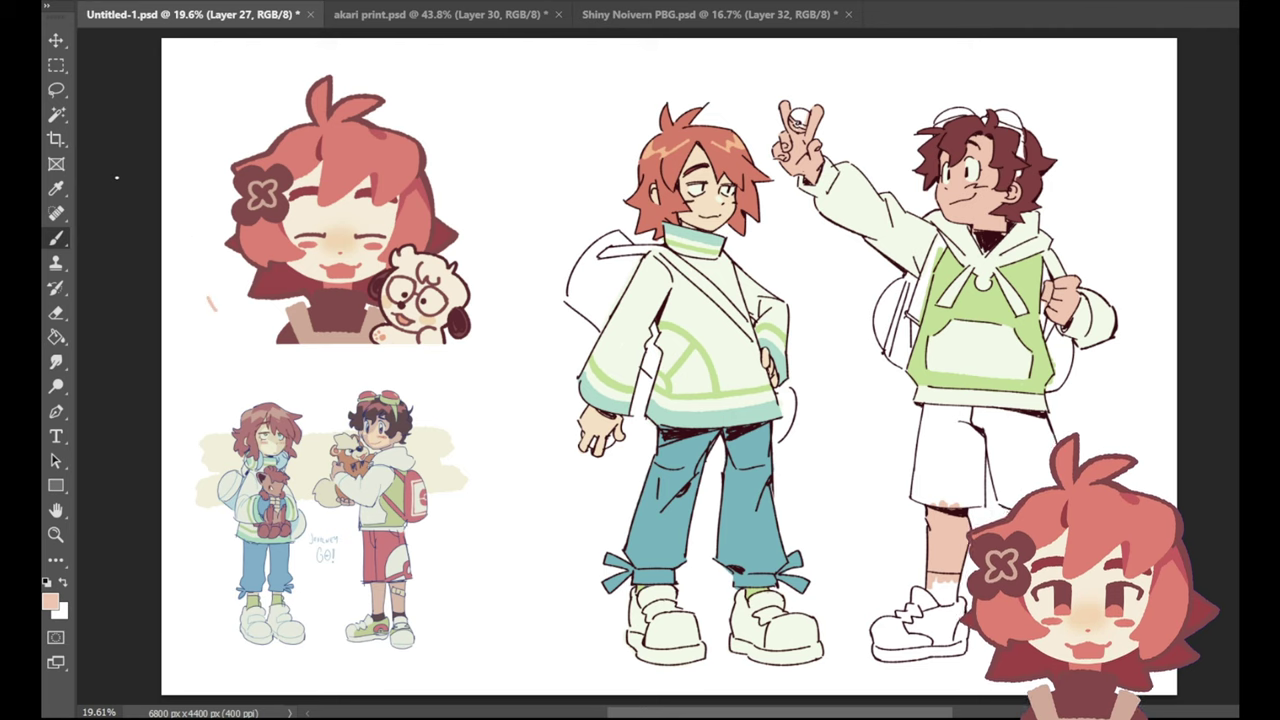
Step: Sample the hoodie's light green and paint the goggle strap around the pointing trainer's hair
left_click(60, 190)
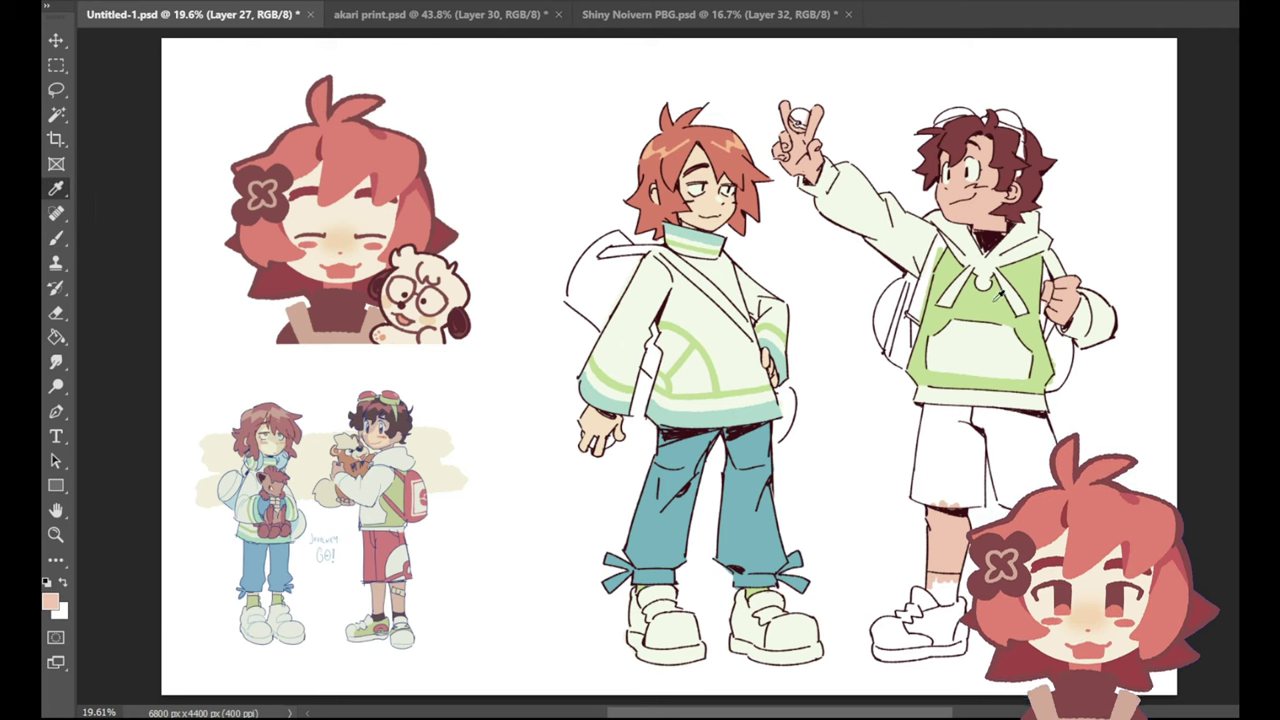
left_click(942, 280)
left_click(57, 239)
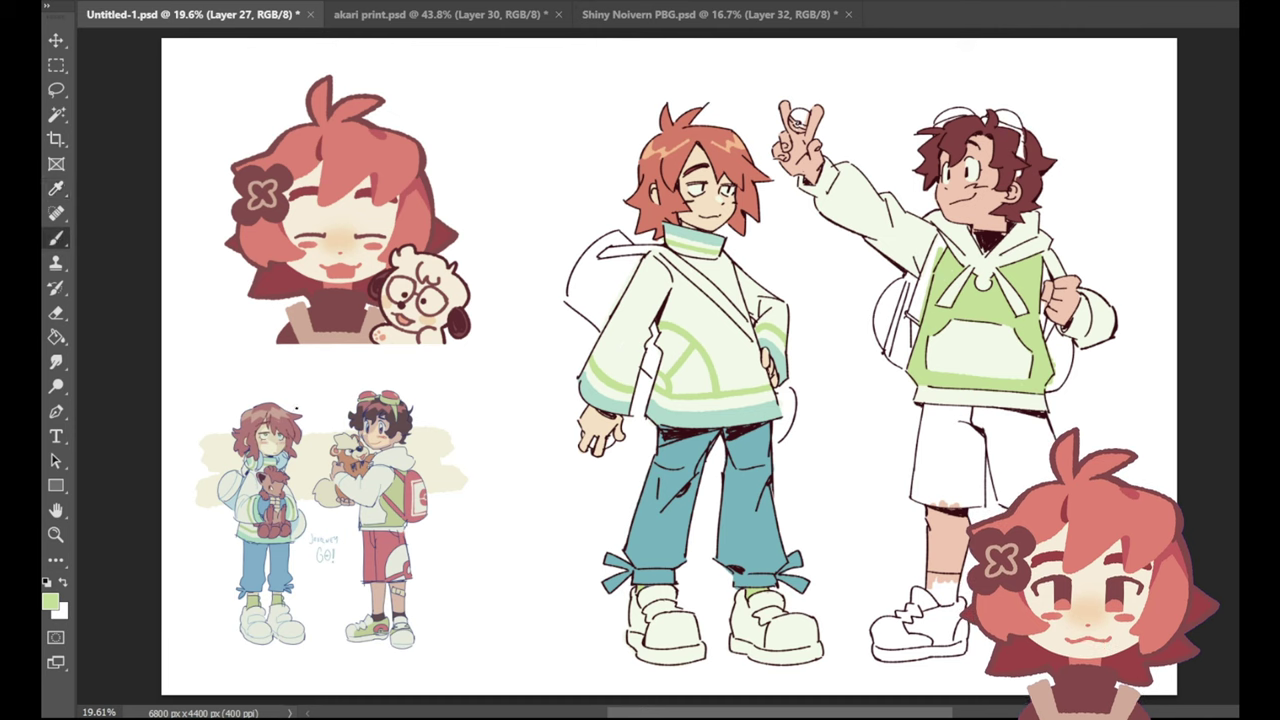
left_click(57, 539)
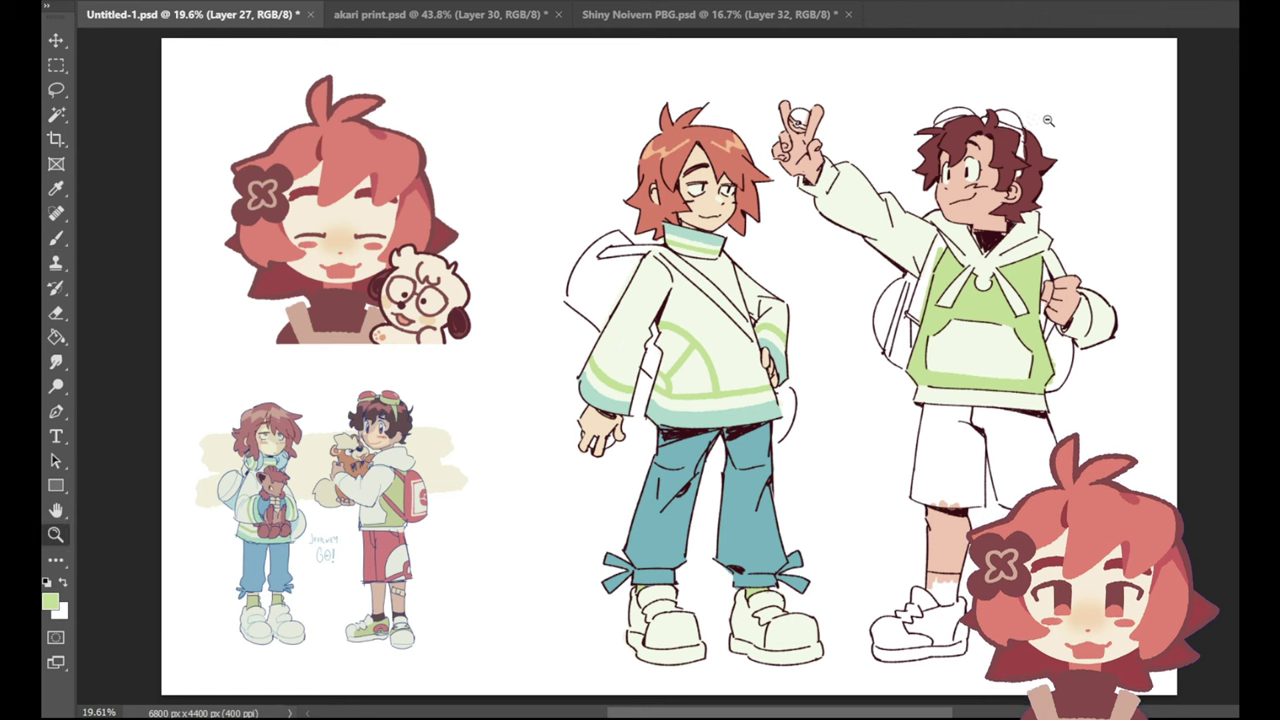
left_click_drag(1056, 114, 1176, 118)
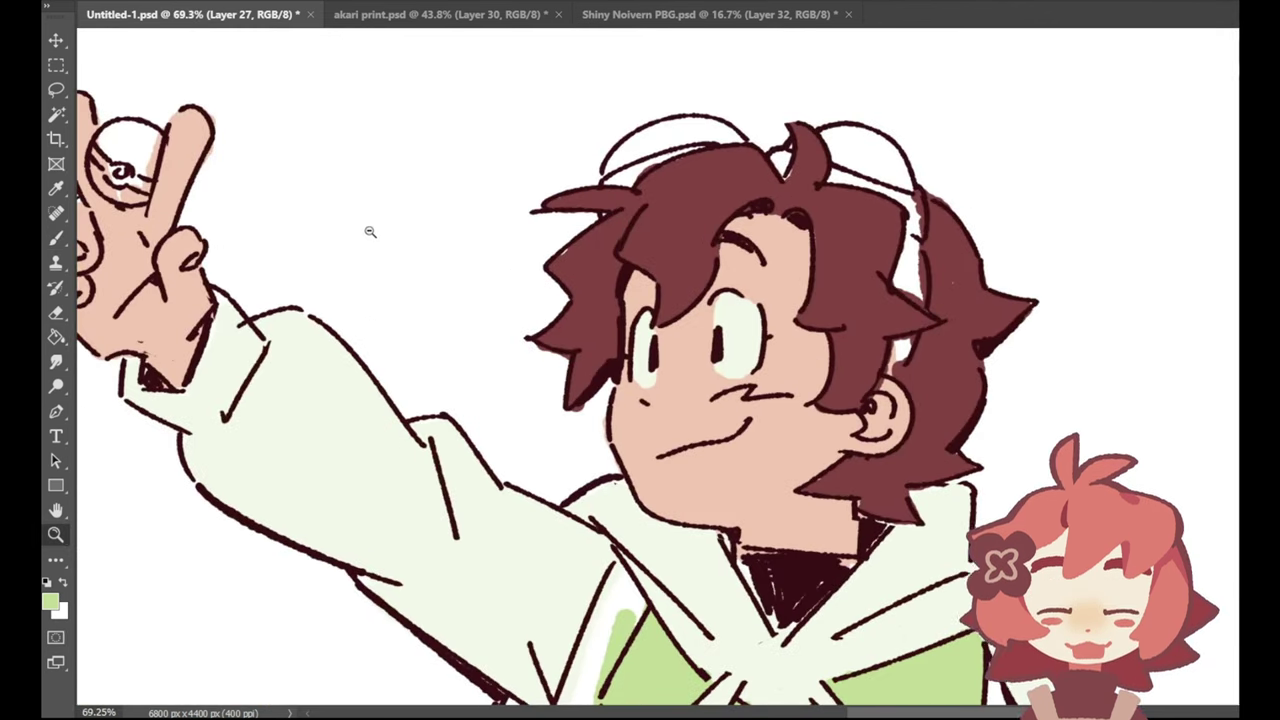
left_click(56, 238)
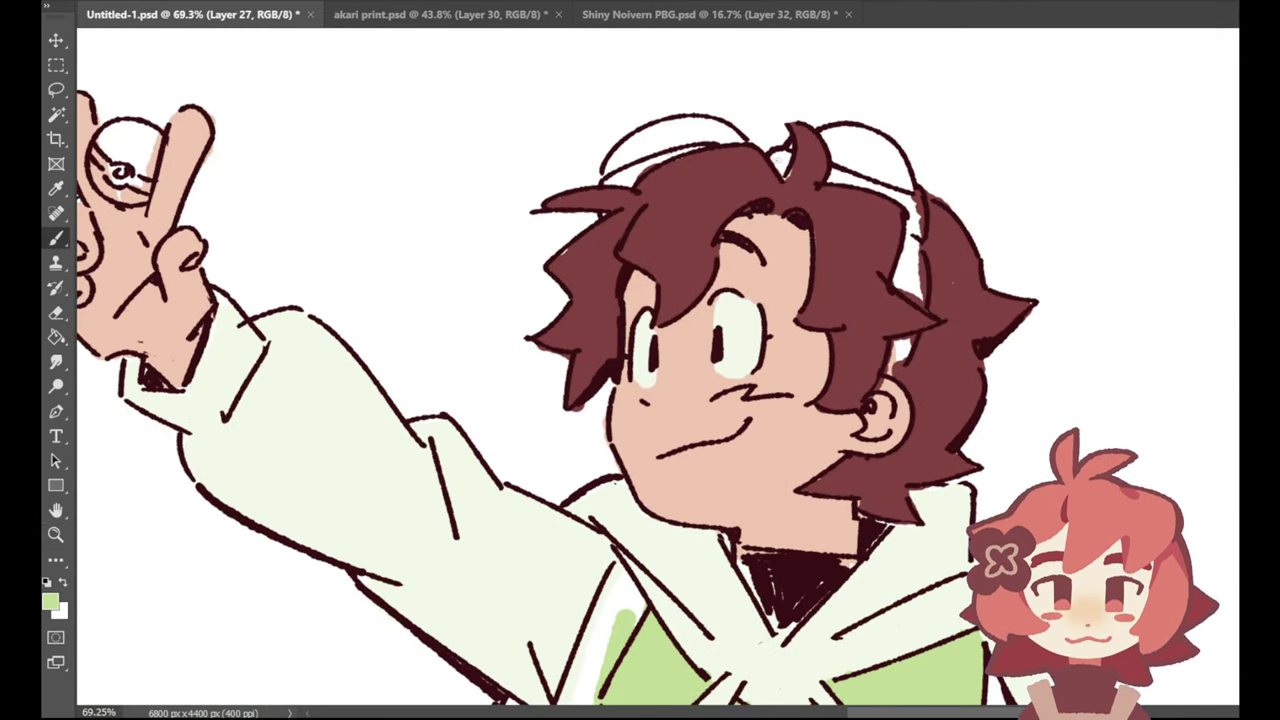
mouse_move(777, 161)
left_mouse_down()
mouse_move(778, 174)
mouse_move(846, 178)
mouse_move(834, 174)
mouse_move(910, 212)
mouse_move(901, 282)
mouse_move(918, 305)
mouse_move(915, 268)
mouse_move(890, 371)
mouse_move(897, 343)
left_mouse_up()
key("ctrl+z")
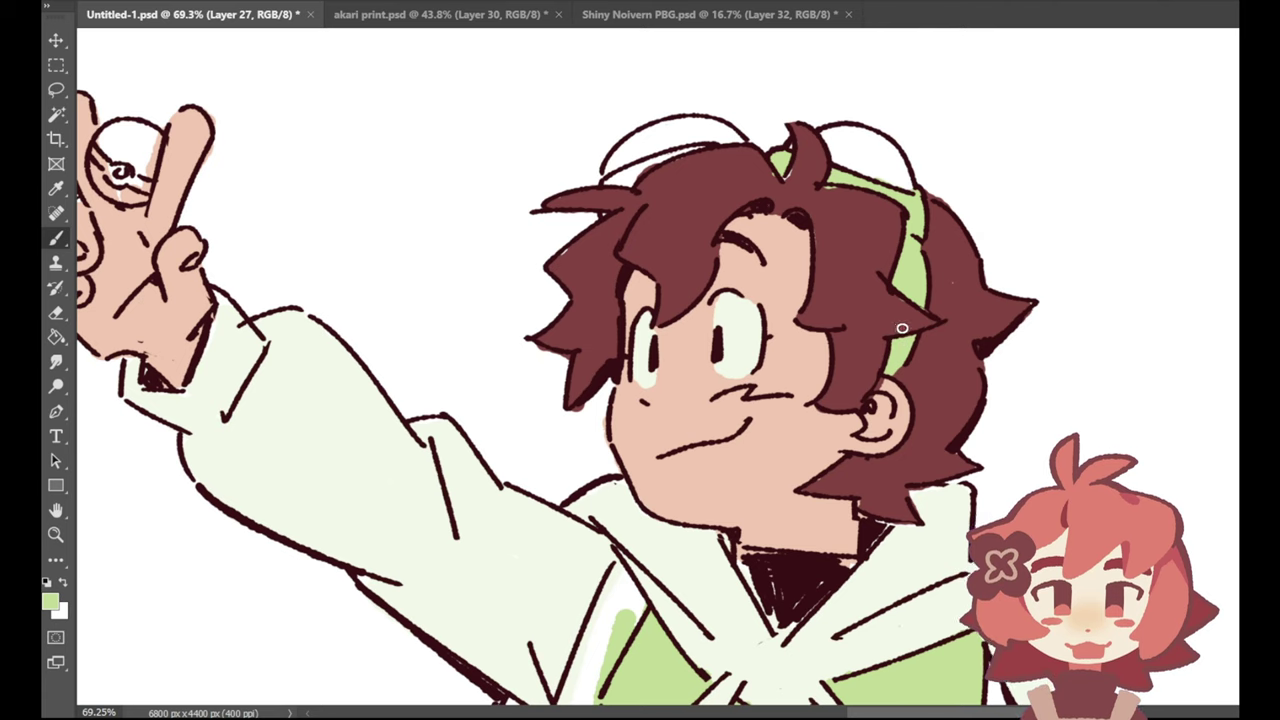
Step: Touch up the hair and skin around the pointing trainer's ear and cheek with sampled maroon and peach on Layer 27
left_click(56, 188)
left_click(693, 199)
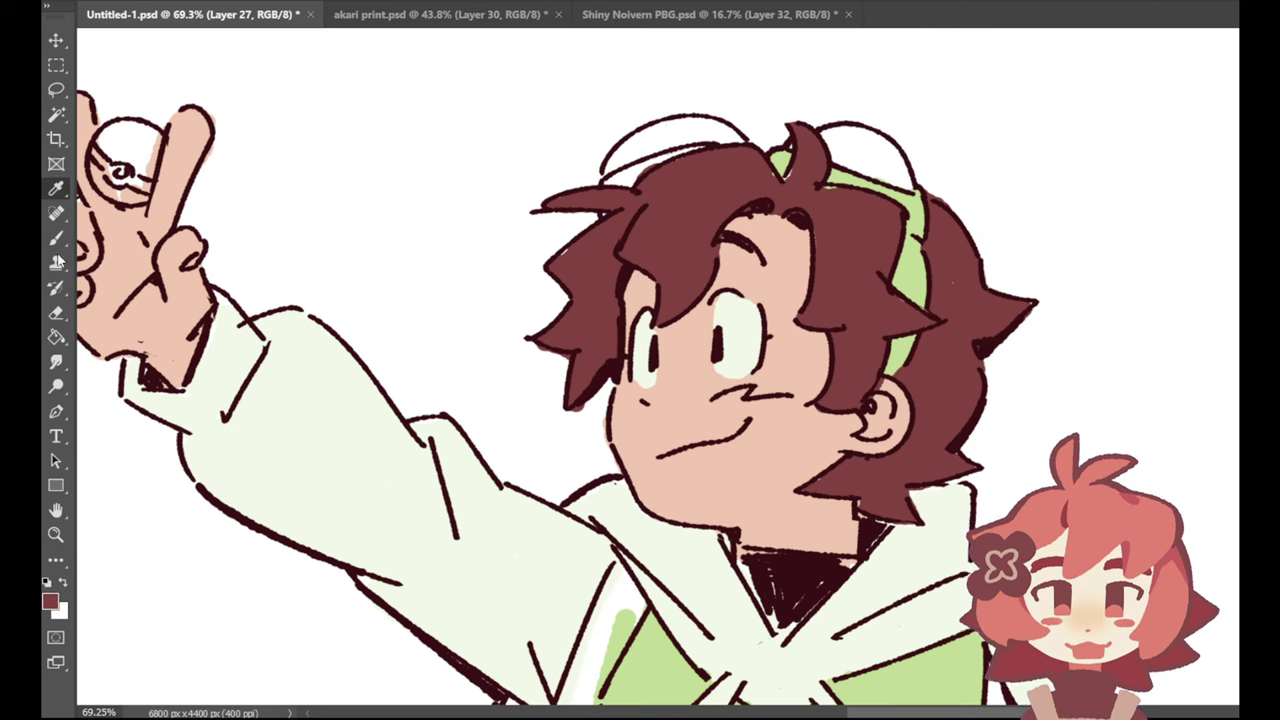
left_click(56, 237)
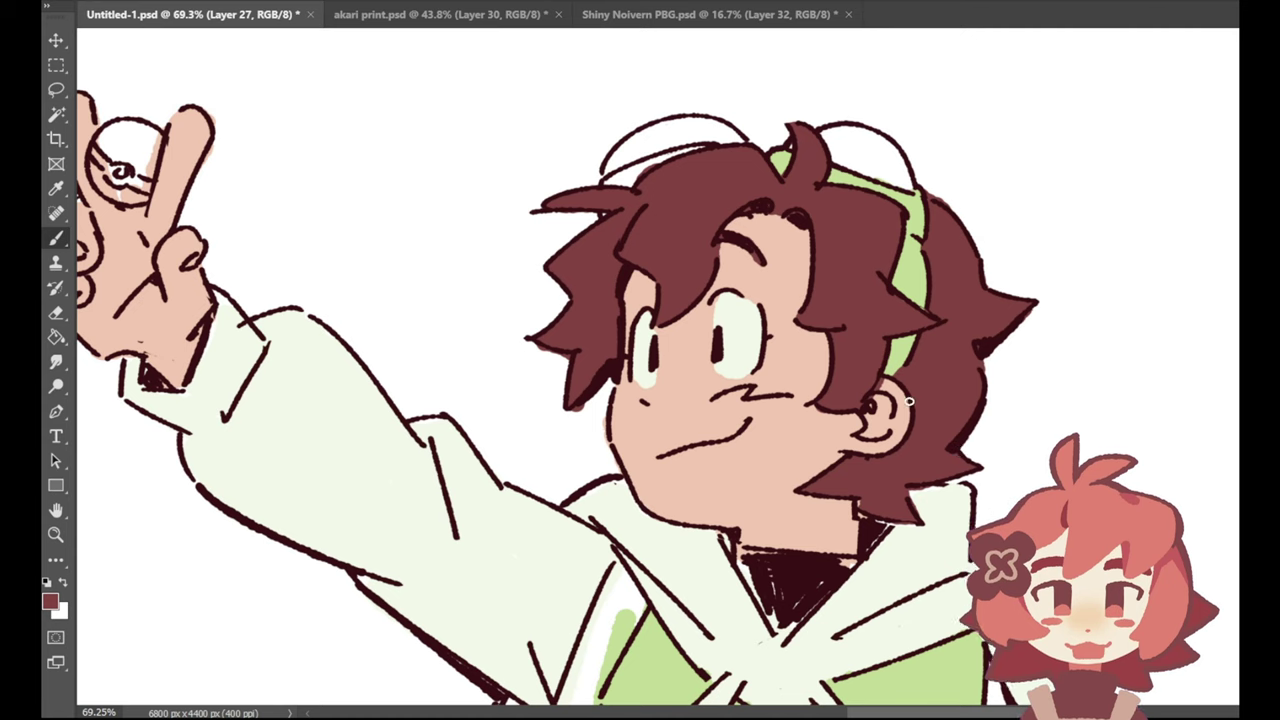
key("e")
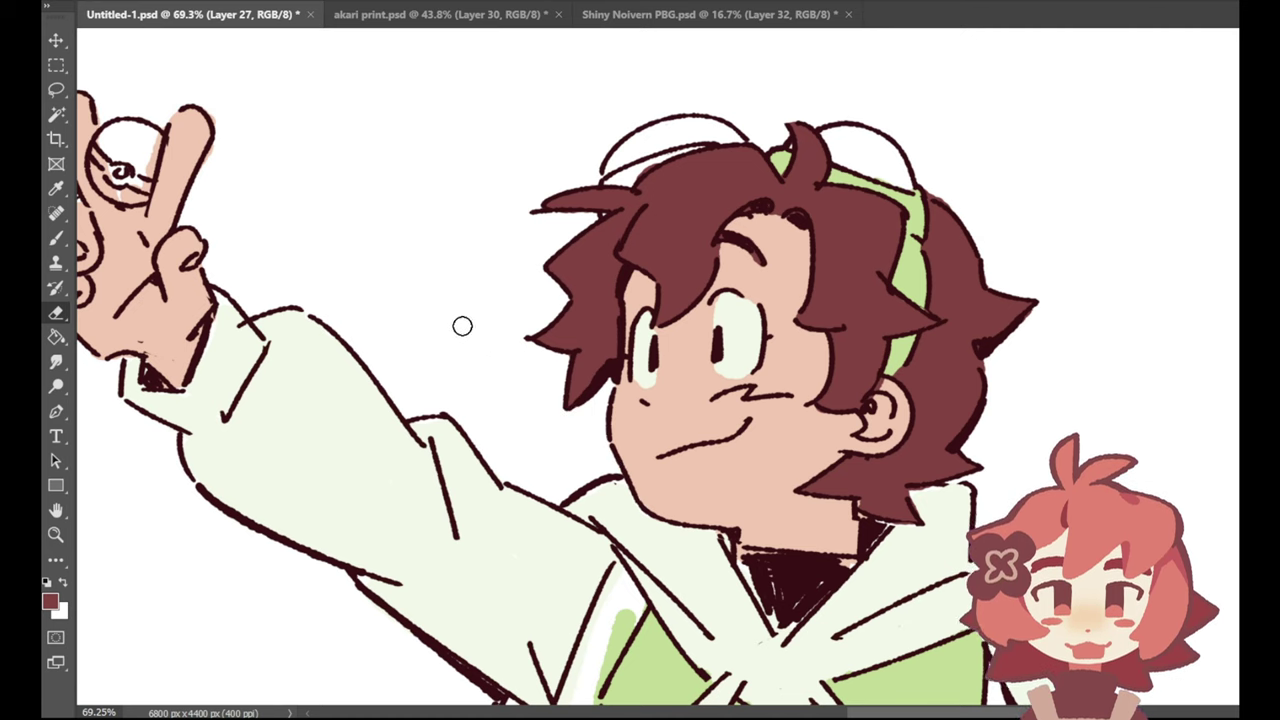
left_click(56, 188)
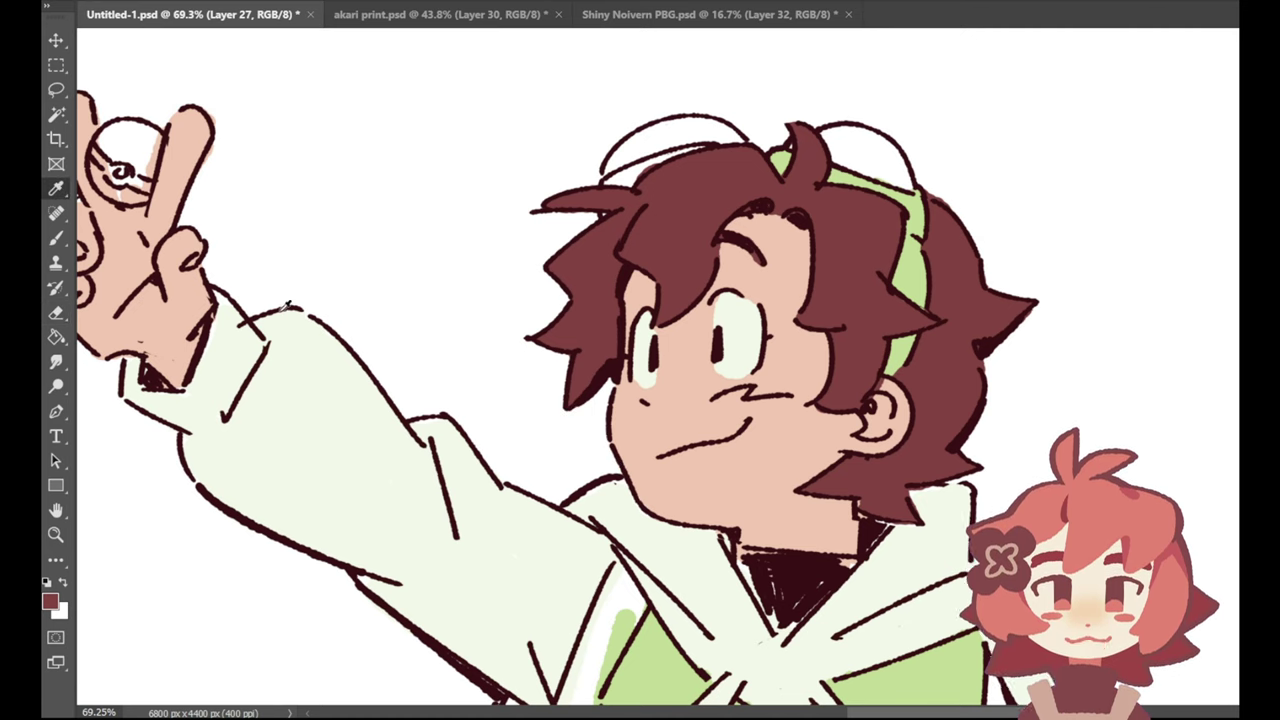
left_click(730, 460)
left_click(56, 238)
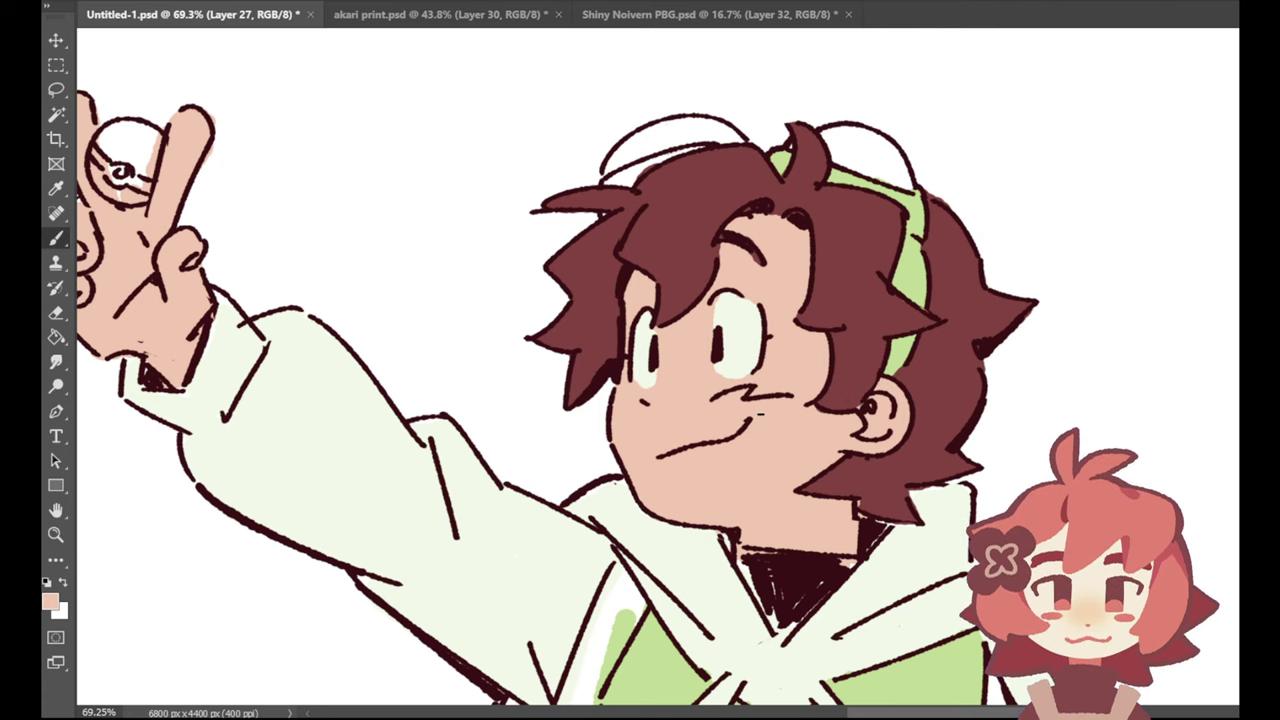
Step: Sample the hair's maroon and paint the undershirt showing in the hoodie's V-shaped neckline
left_click(56, 188)
left_click(604, 230)
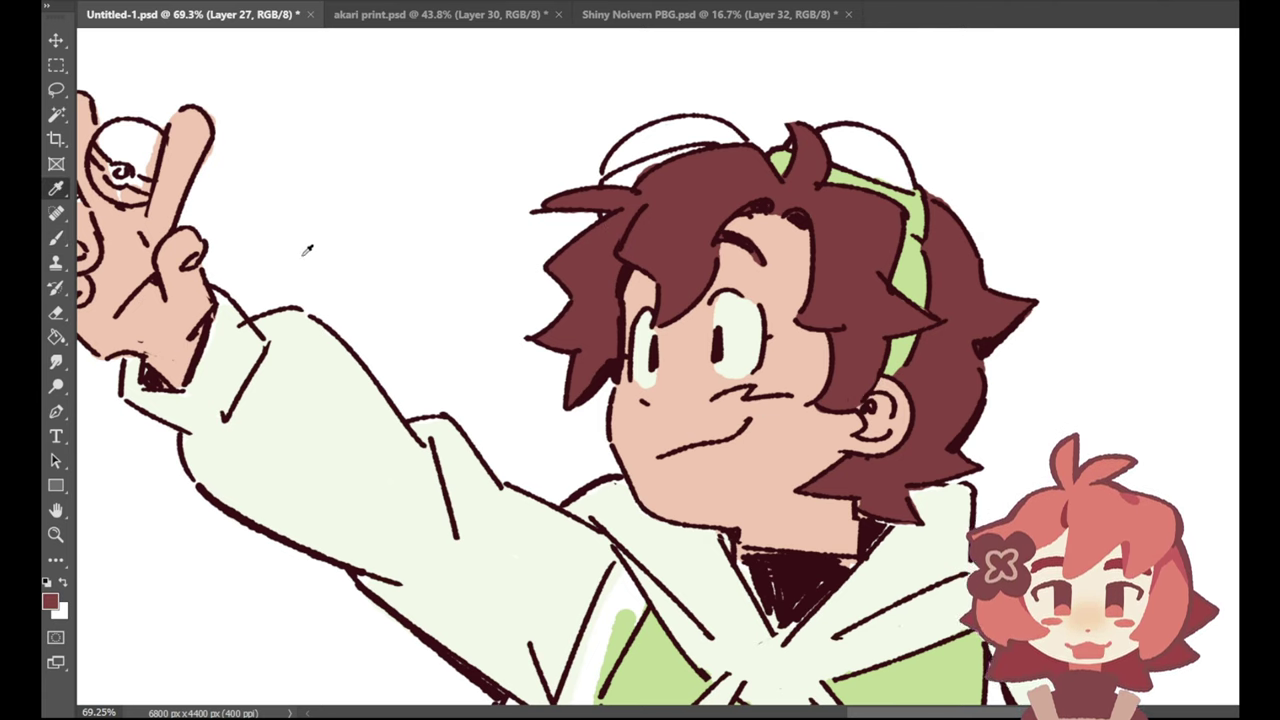
left_click(56, 240)
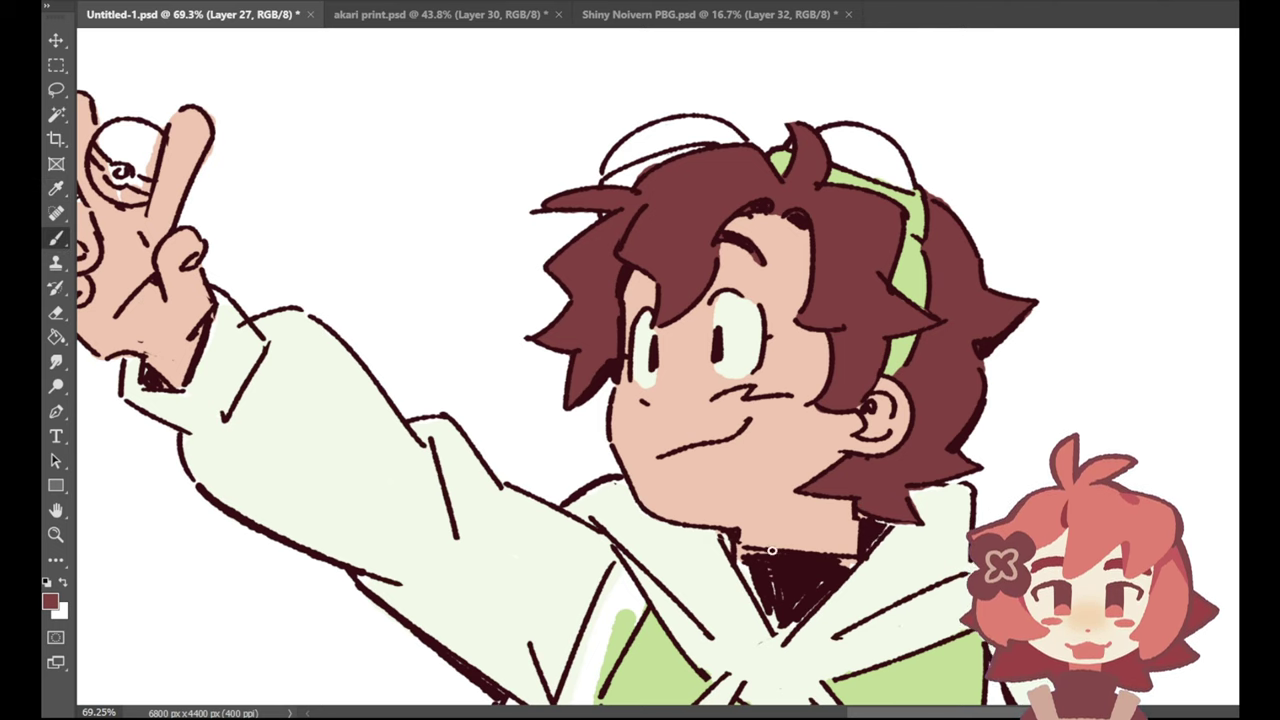
mouse_move(748, 556)
left_mouse_down()
mouse_move(777, 608)
mouse_move(787, 567)
mouse_move(753, 555)
mouse_move(831, 571)
mouse_move(801, 609)
mouse_move(847, 567)
mouse_move(778, 626)
left_mouse_up()
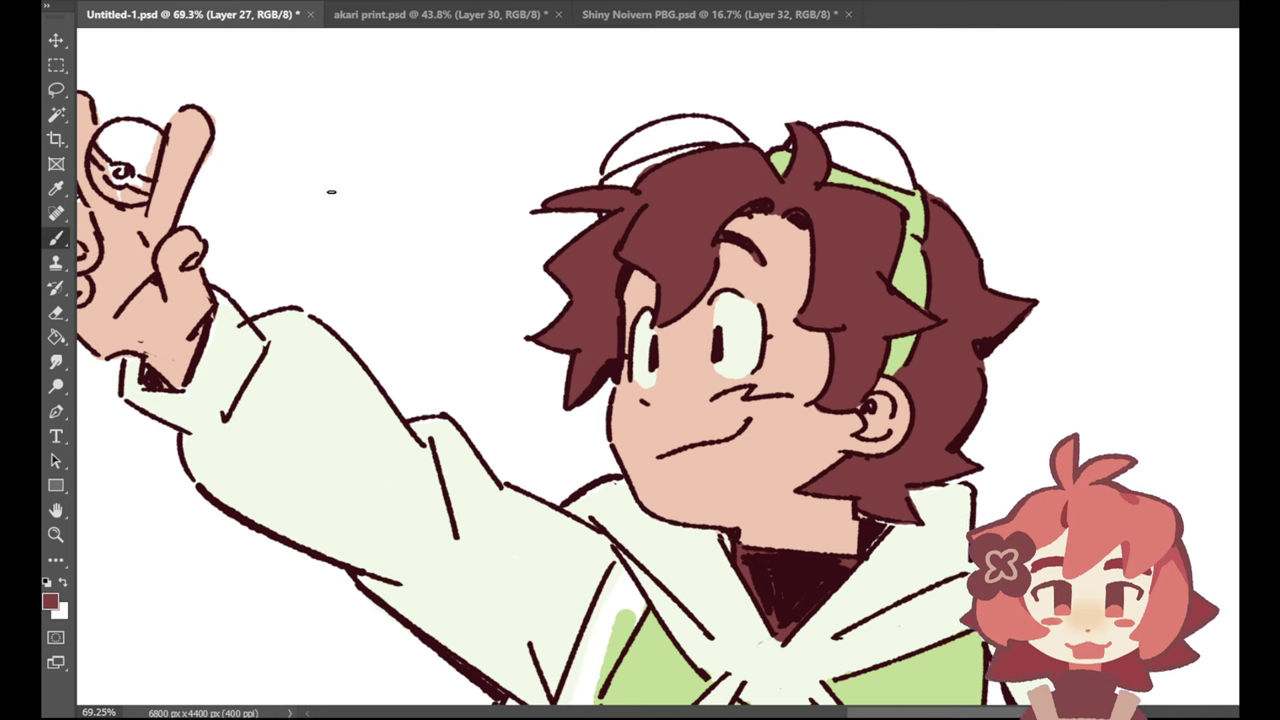
Step: Sample the goggle strap's light green and paint the goggle frame under the lens above the front of the hair
key("i")
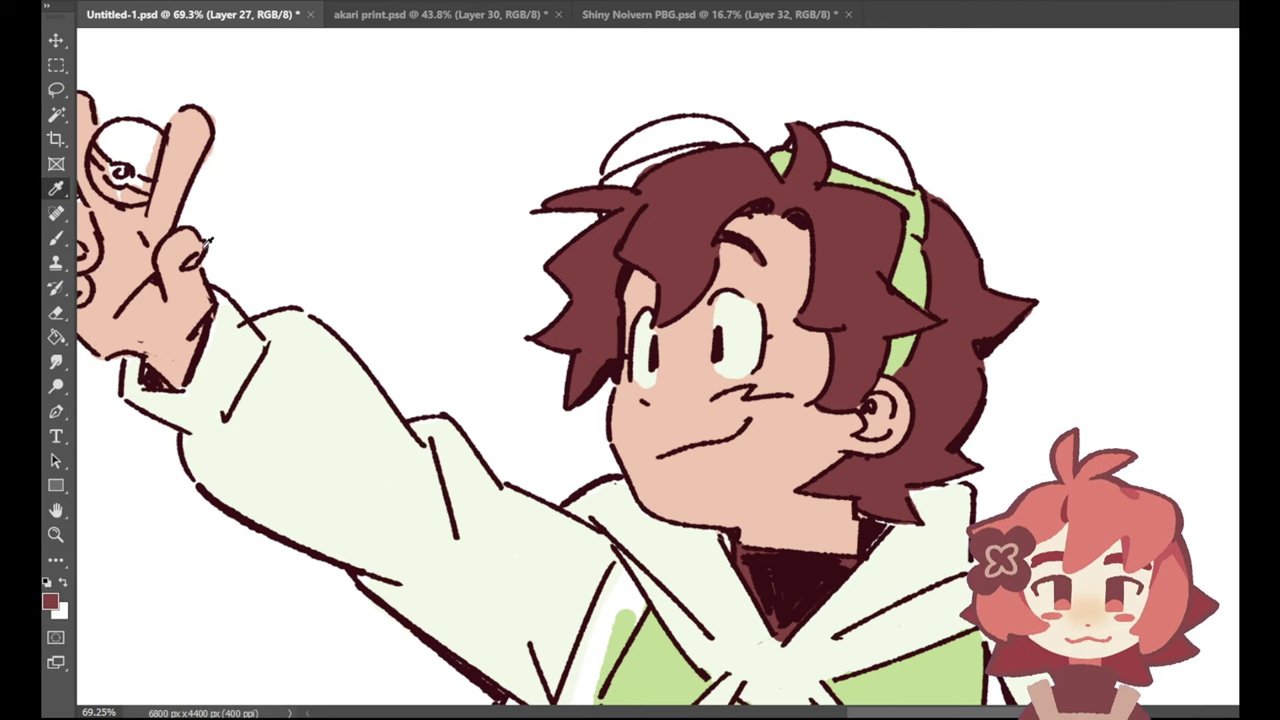
left_click(881, 359)
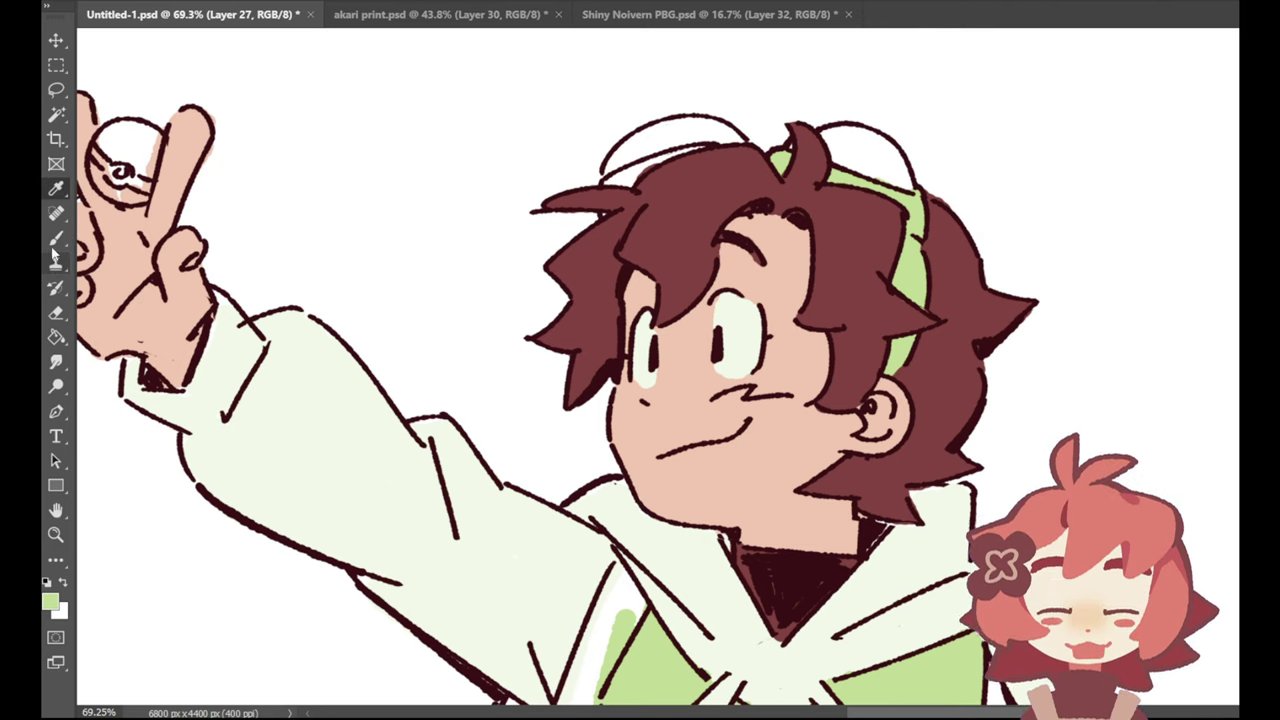
key("b")
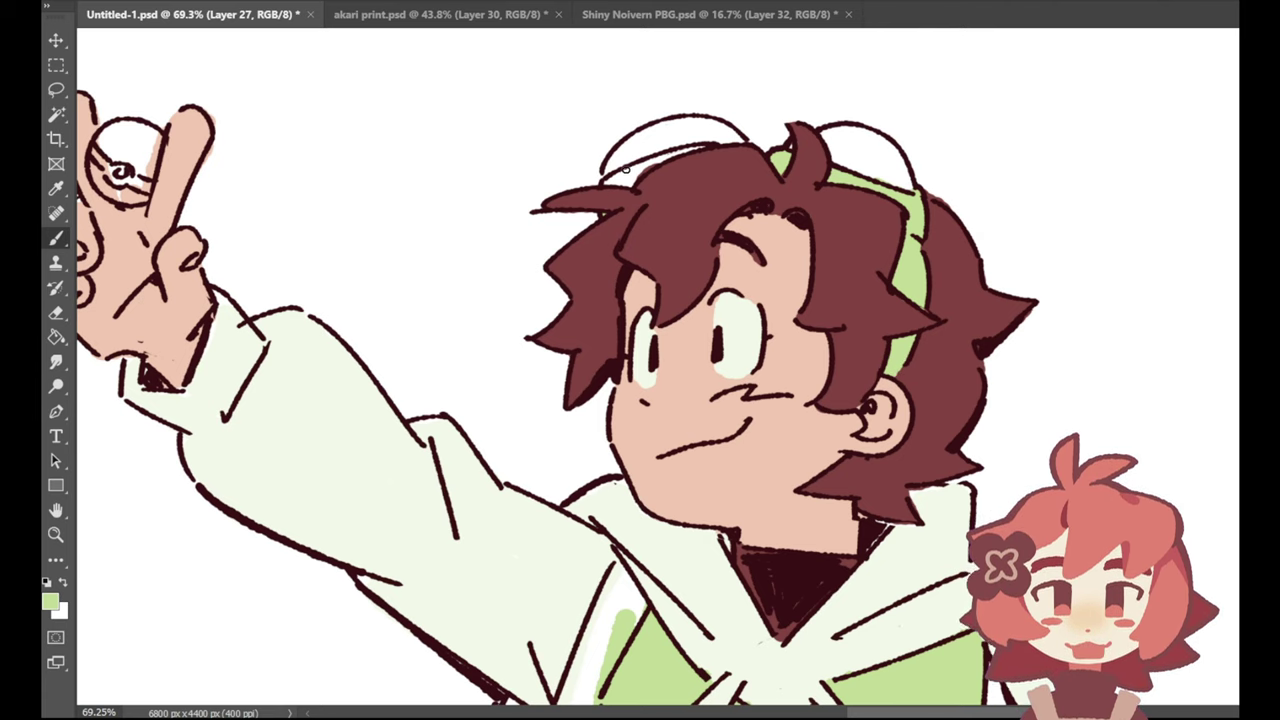
left_click_drag(610, 181, 712, 140)
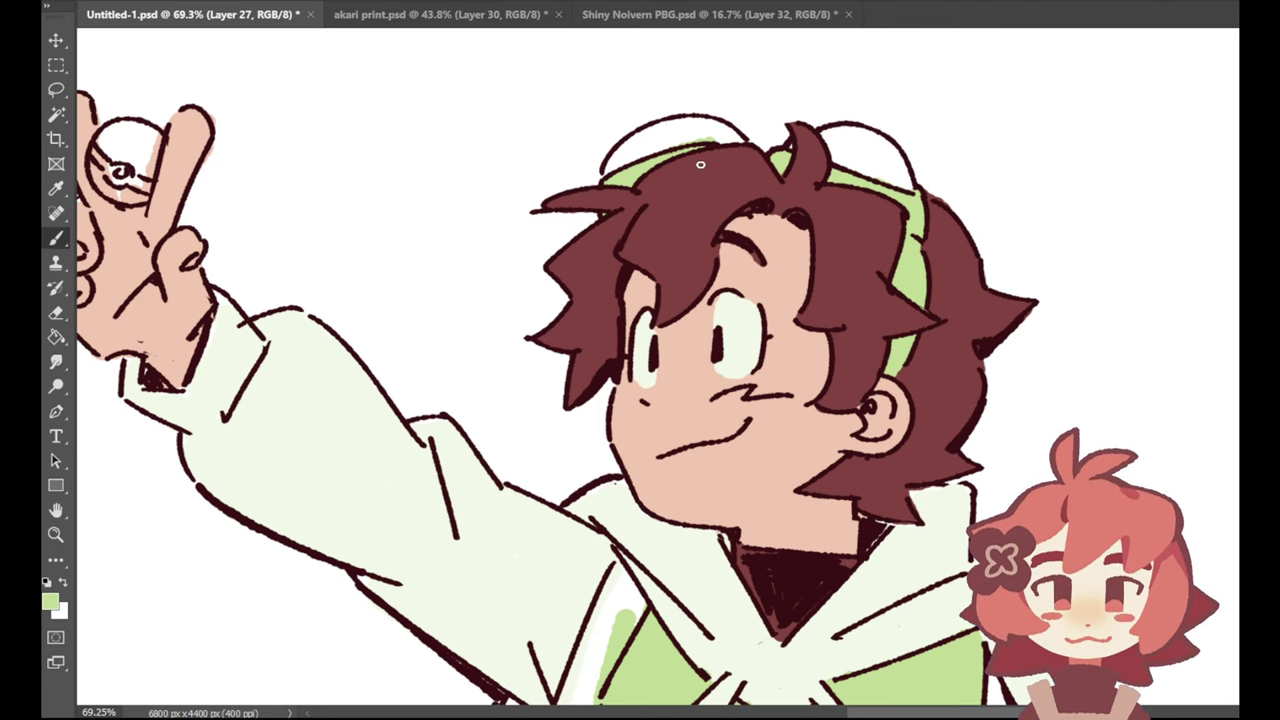
Step: Pick a coral red and block in a first patch of colour on the pointing trainer's shorts
left_click(56, 189)
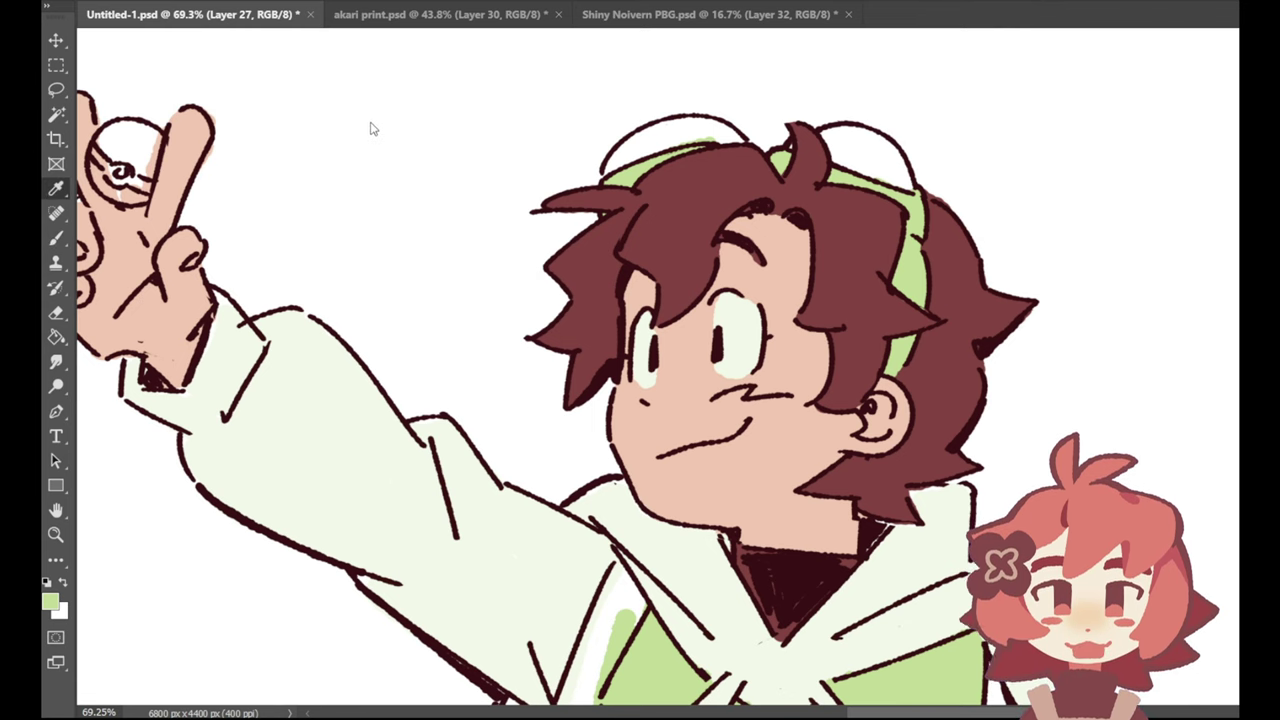
key("ctrl+0")
left_click(56, 238)
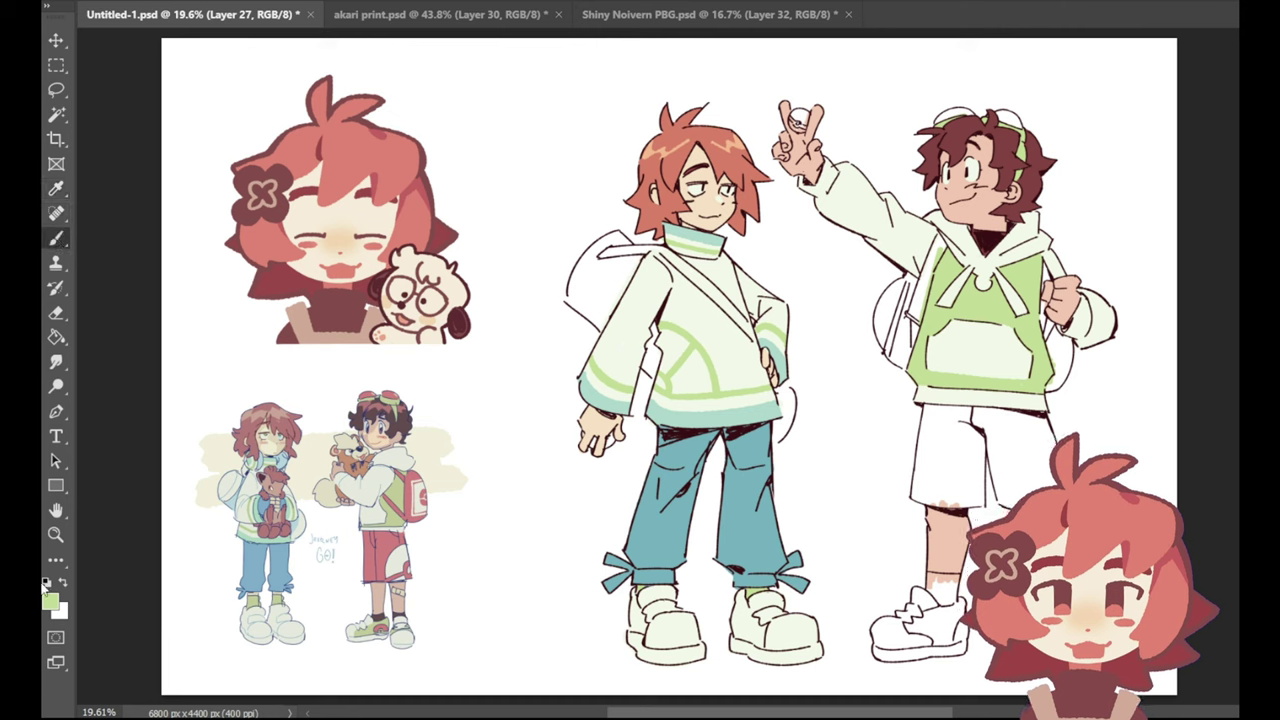
key("i")
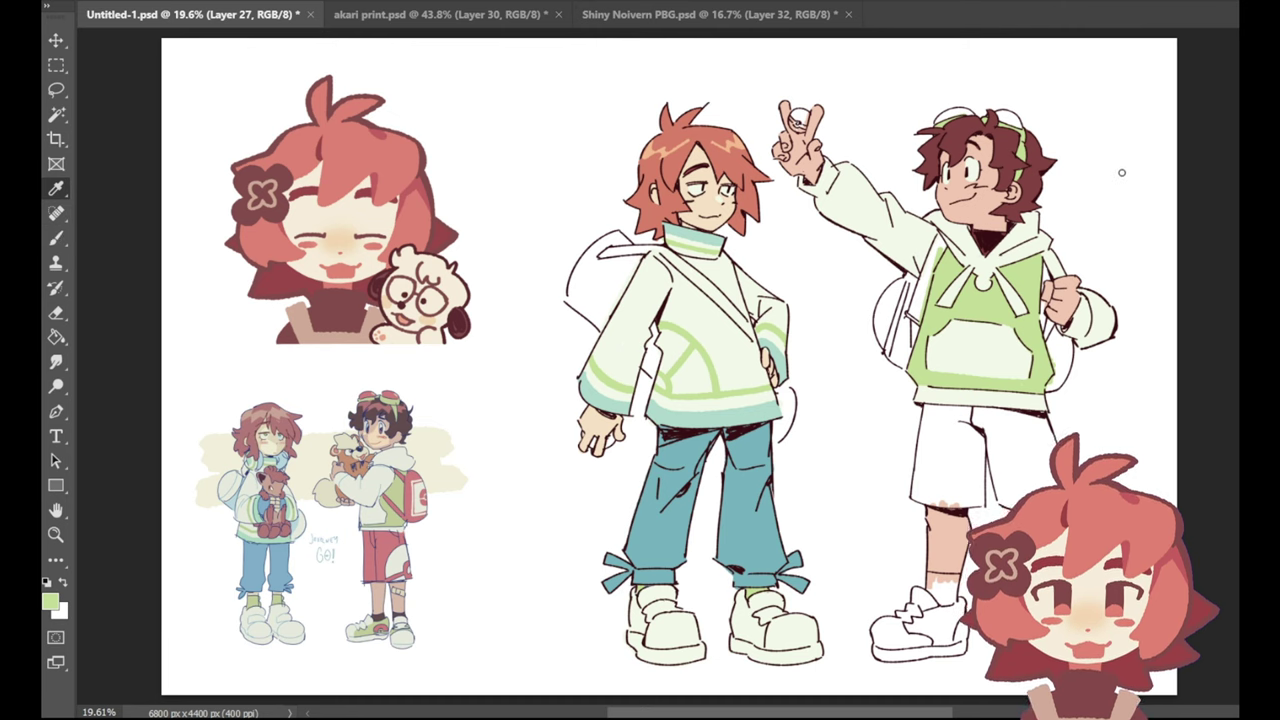
key("b")
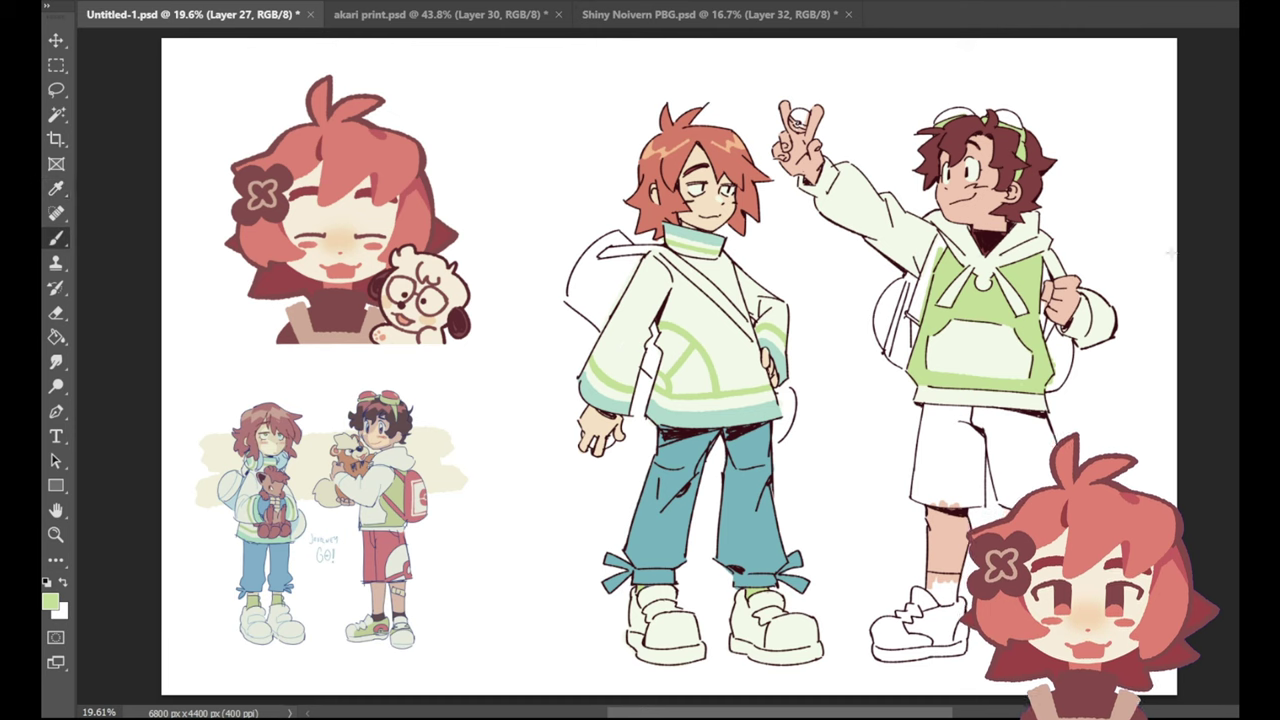
left_click(1237, 345)
mouse_move(962, 422)
left_mouse_down()
mouse_move(946, 476)
mouse_move(942, 438)
mouse_move(952, 478)
mouse_move(963, 412)
mouse_move(968, 446)
mouse_move(974, 420)
mouse_move(982, 440)
left_mouse_up()
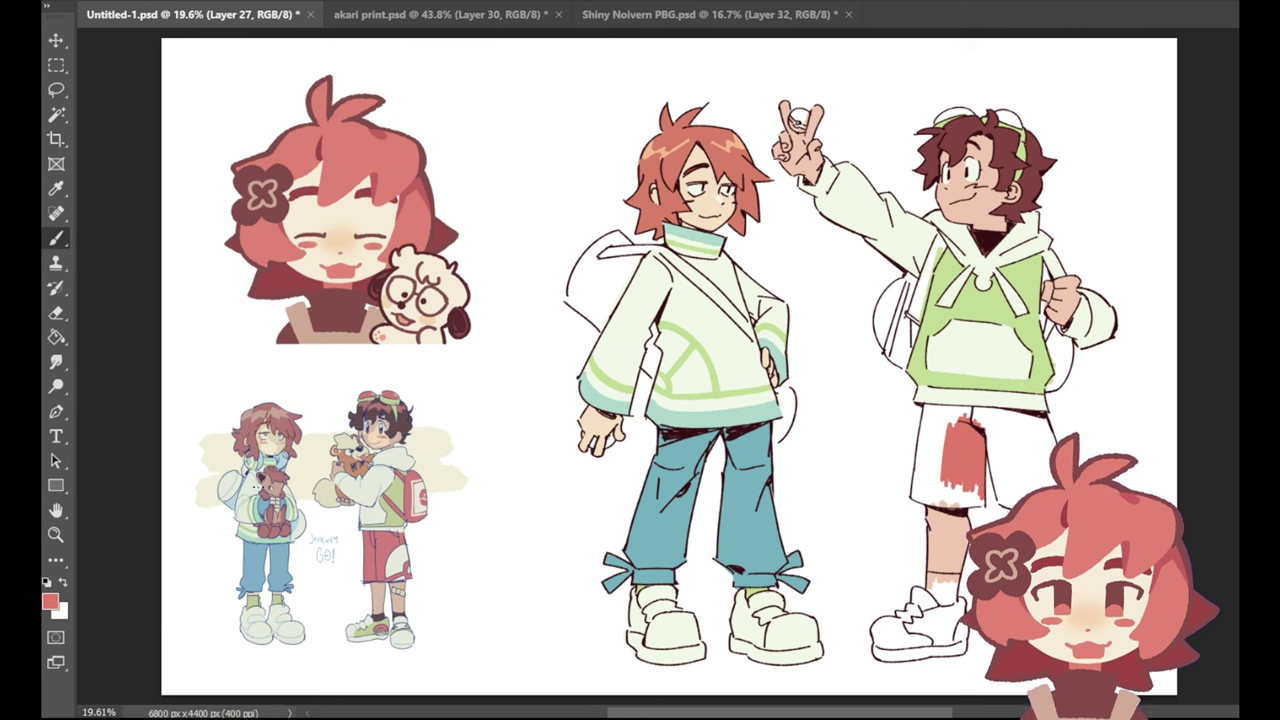
Step: Fill both goggle lenses on the pointing trainer's head with the coral red
left_click(56, 535)
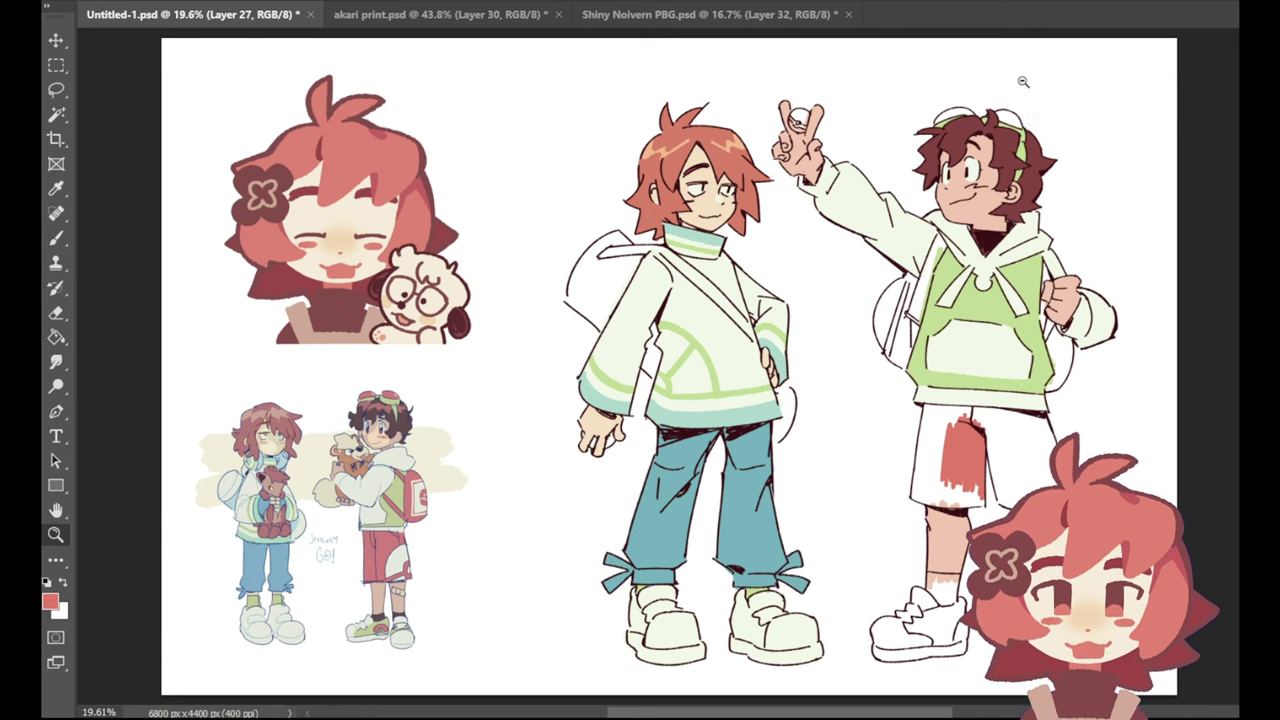
left_click_drag(1023, 83, 1107, 81)
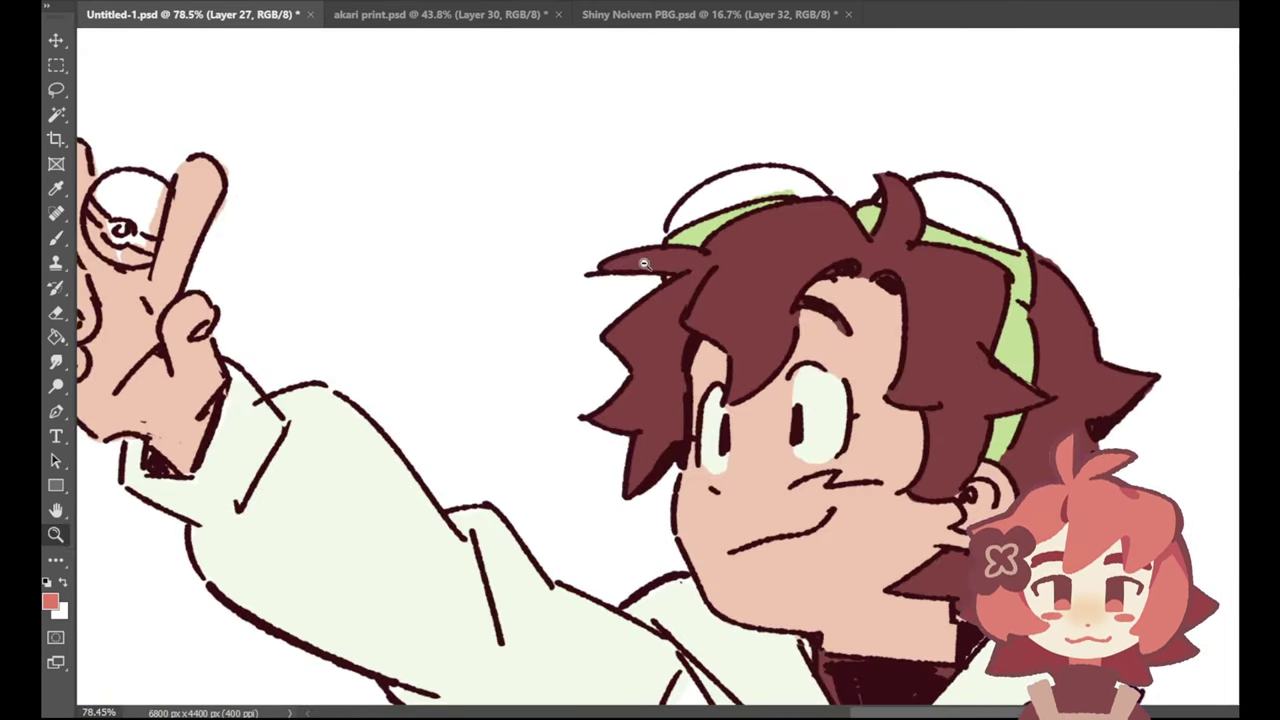
left_click(56, 189)
left_click(56, 238)
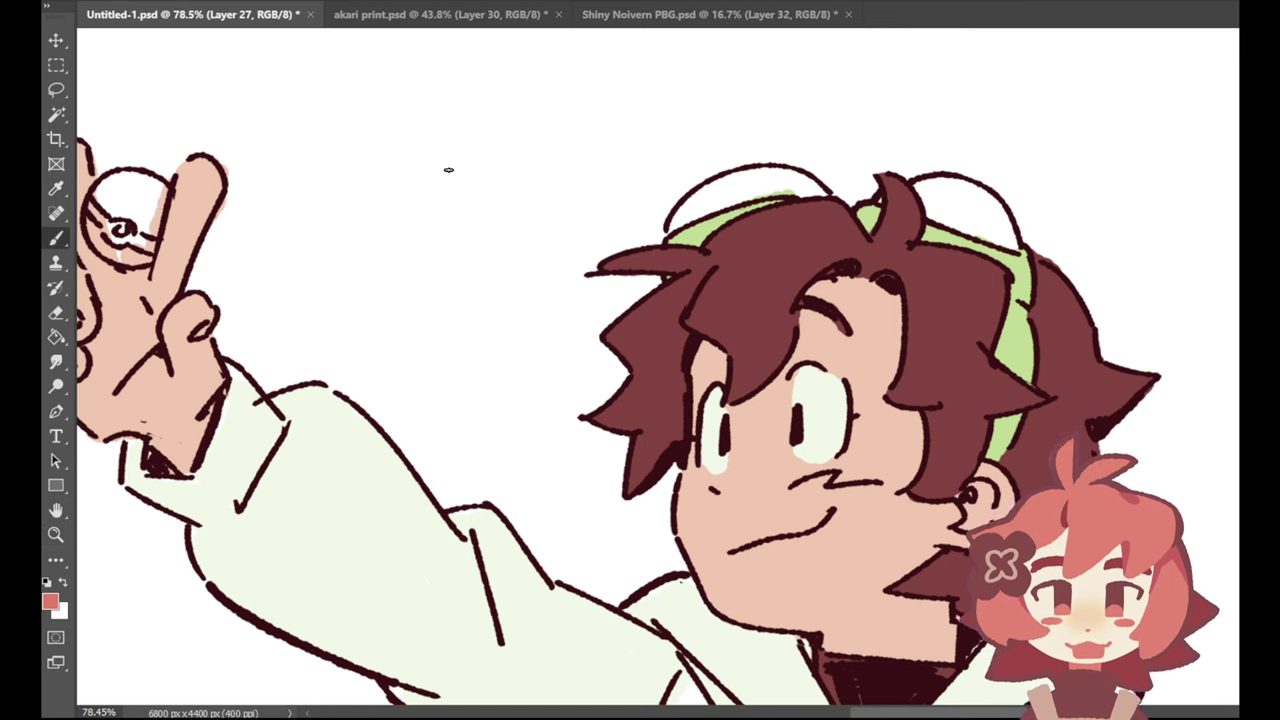
mouse_move(674, 224)
left_mouse_down()
mouse_move(700, 200)
mouse_move(667, 230)
mouse_move(763, 190)
mouse_move(716, 207)
mouse_move(820, 192)
left_mouse_up()
mouse_move(785, 176)
left_mouse_down()
mouse_move(710, 192)
mouse_move(765, 176)
mouse_move(752, 174)
left_mouse_up()
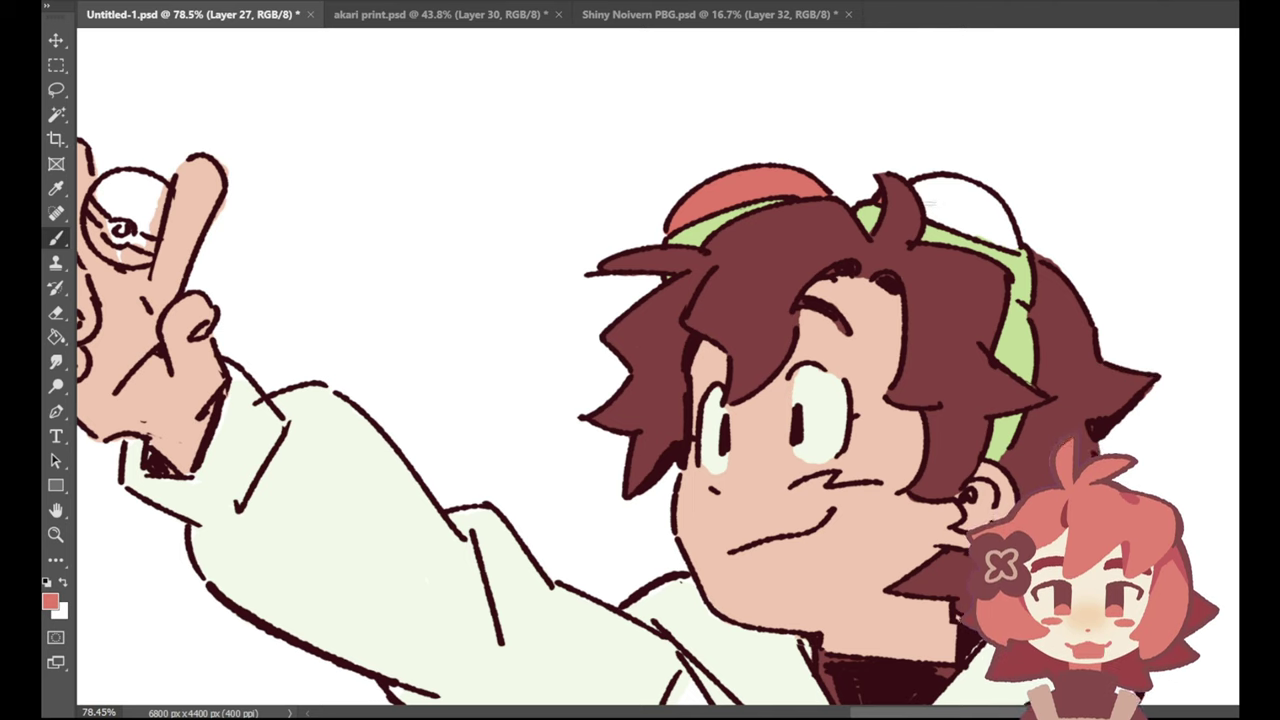
mouse_move(930, 205)
left_mouse_down()
mouse_move(1002, 243)
mouse_move(972, 200)
mouse_move(1005, 213)
mouse_move(1007, 242)
mouse_move(940, 181)
mouse_move(962, 211)
left_mouse_up()
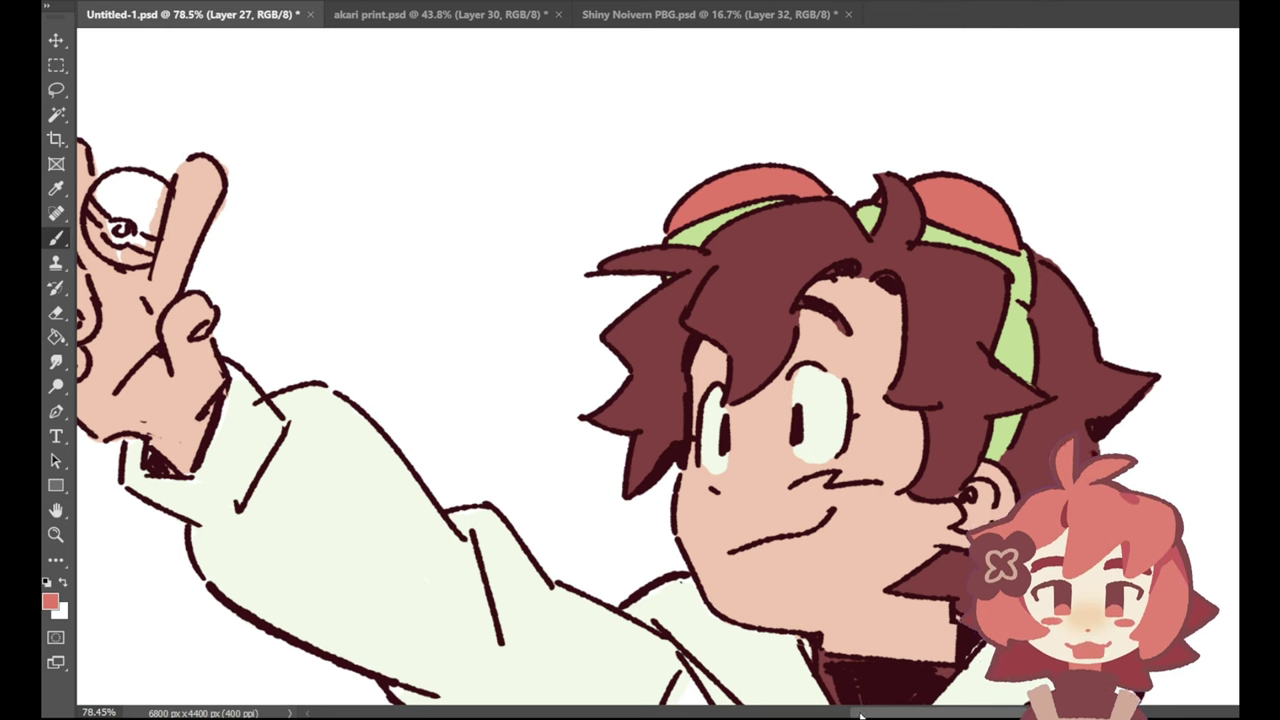
Step: Paint the upper half of the ball in the raised hand with the same coral red
left_click_drag(868, 715, 826, 716)
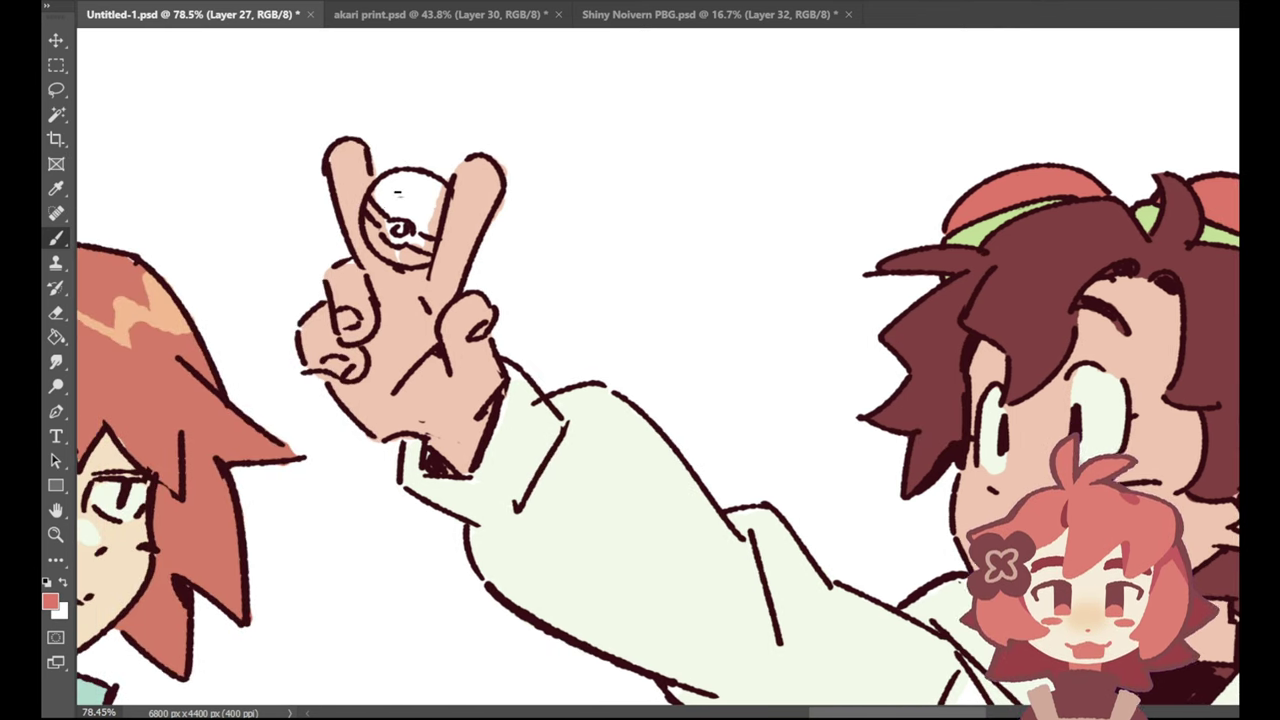
mouse_move(397, 193)
left_mouse_down()
mouse_move(400, 212)
mouse_move(435, 220)
mouse_move(420, 180)
mouse_move(395, 180)
mouse_move(404, 189)
left_mouse_up()
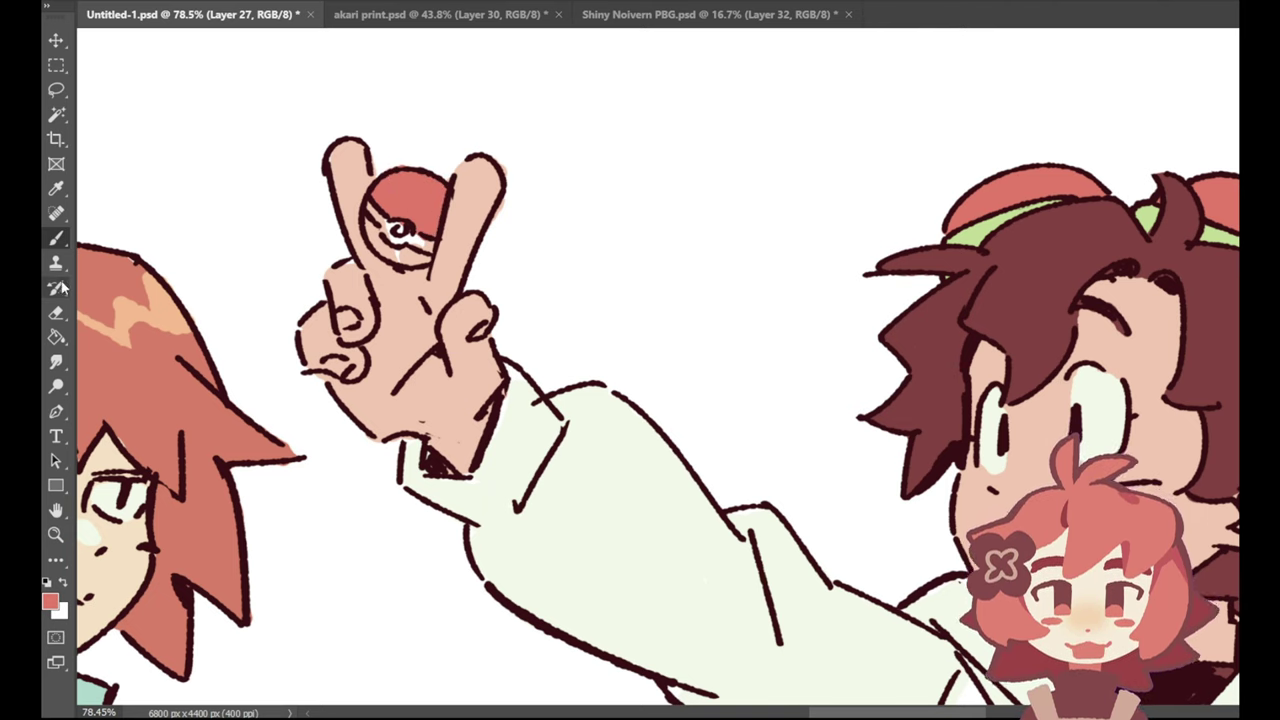
Step: Clean up stray marks around the raised hand on Layer 18 and fill its remaining gaps with sampled peach on Layer 27
left_click(56, 312)
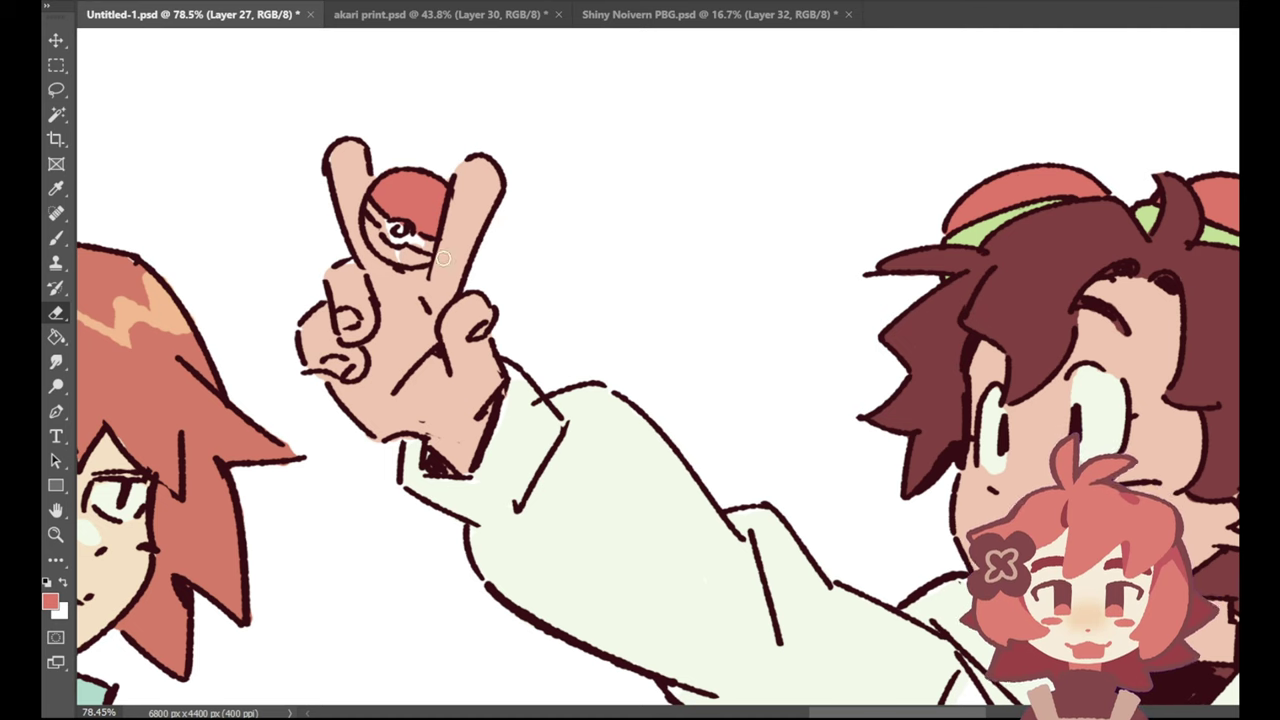
left_click(1238, 350)
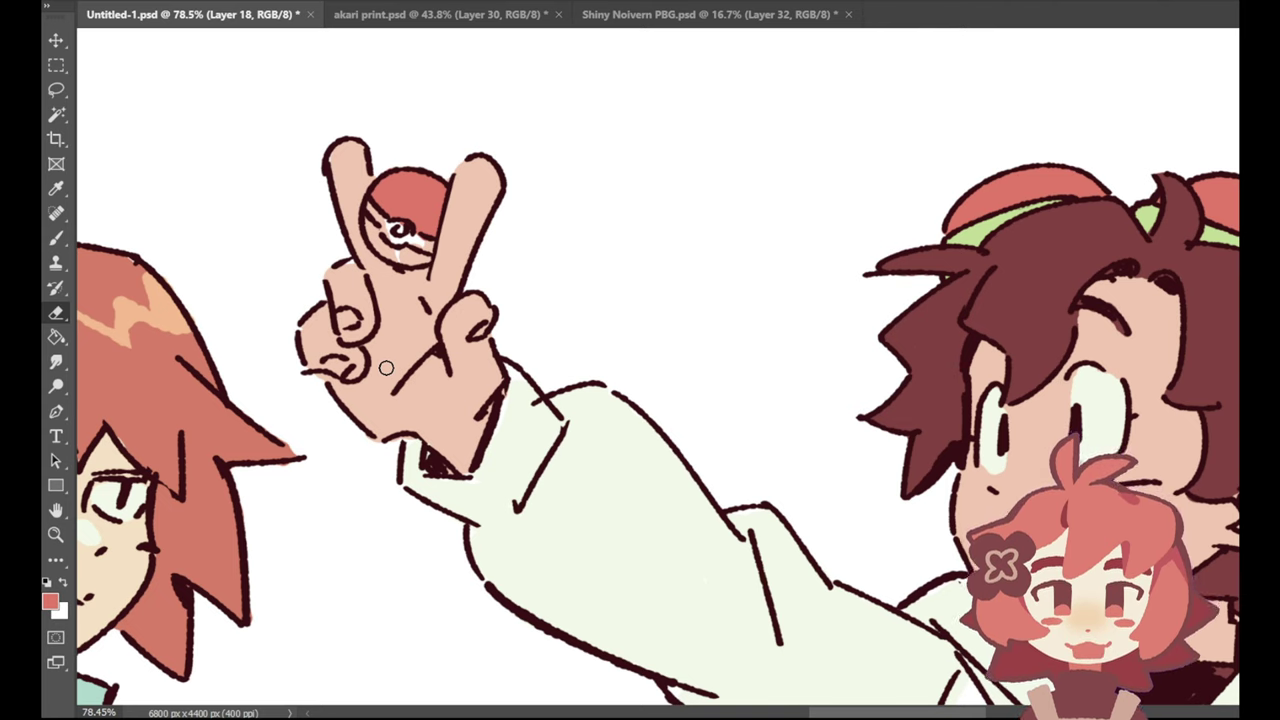
left_click(56, 188)
left_click(358, 150)
left_click(58, 239)
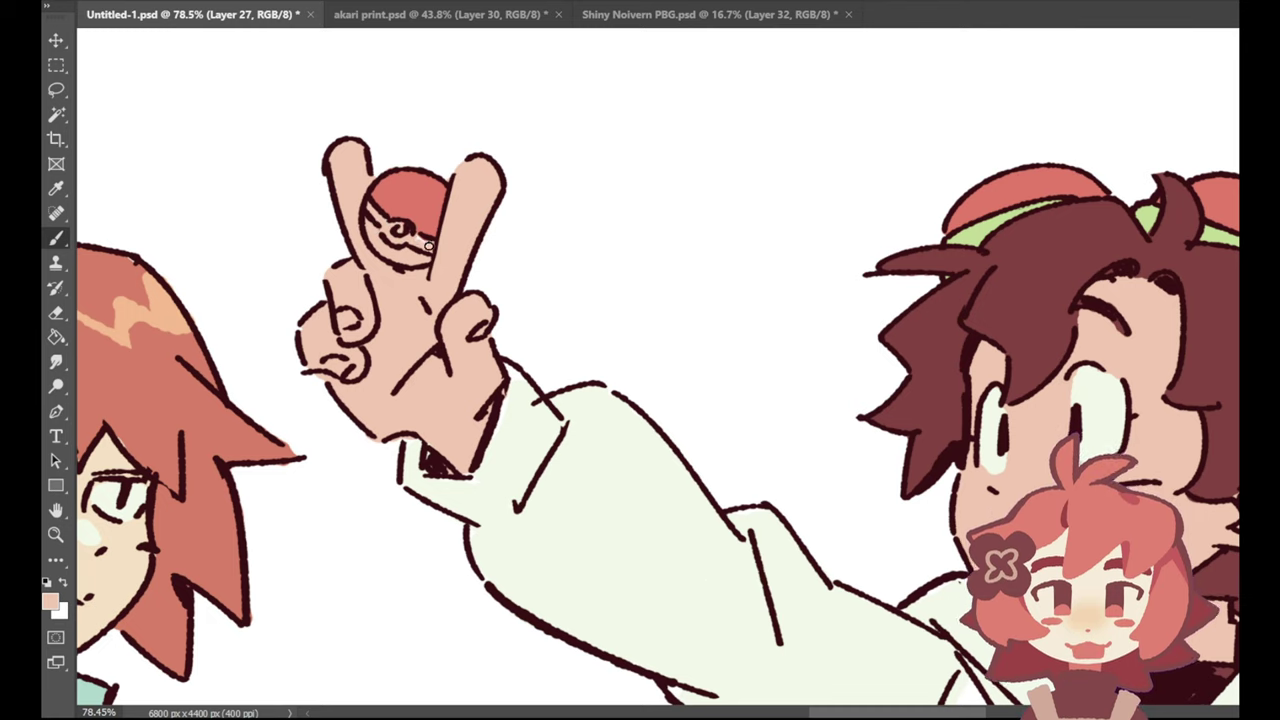
Step: Sample the sleeve's off-white and paint the lower half of the ball
left_click(54, 194)
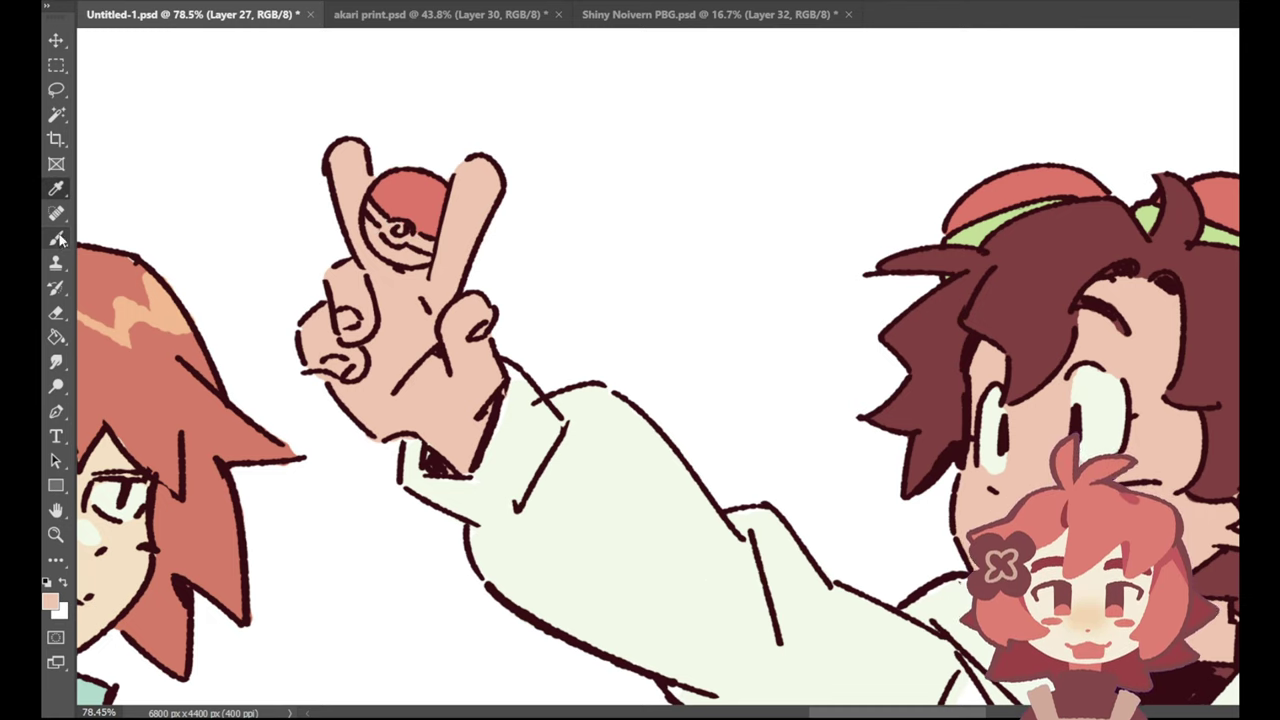
left_click(602, 508, "alt")
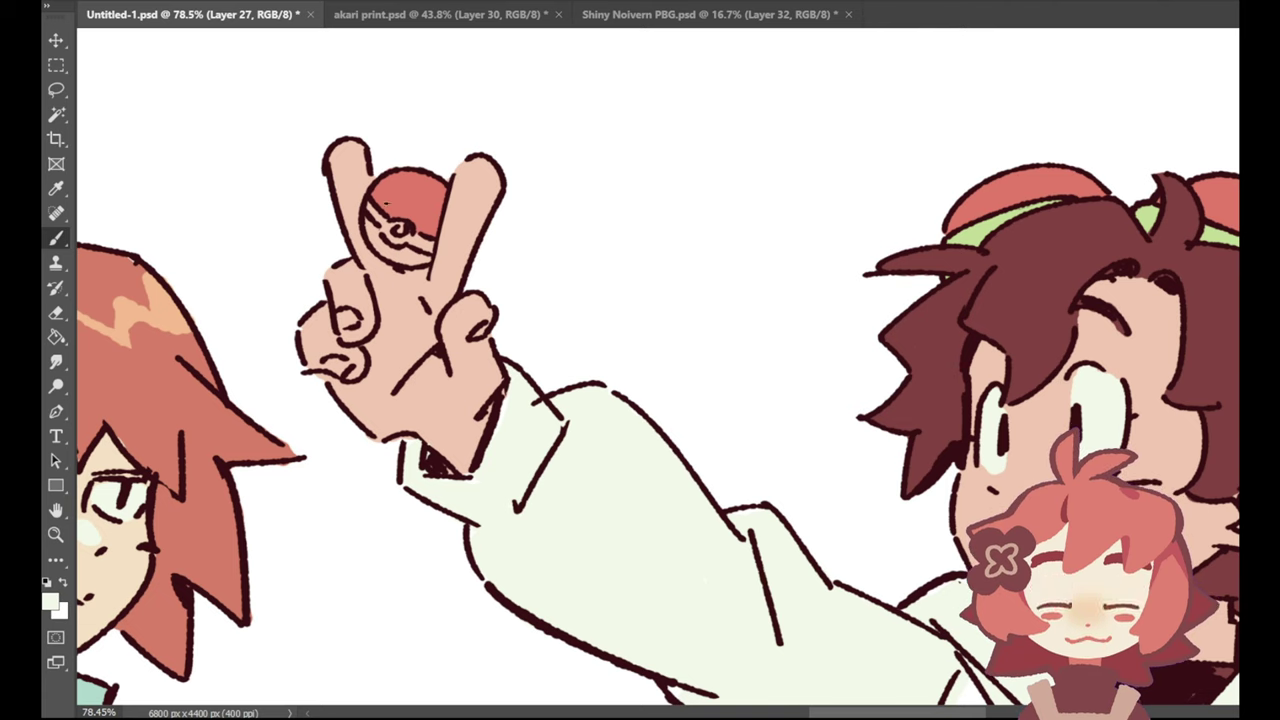
mouse_move(368, 220)
left_mouse_down()
mouse_move(400, 256)
mouse_move(426, 258)
mouse_move(388, 226)
left_mouse_up()
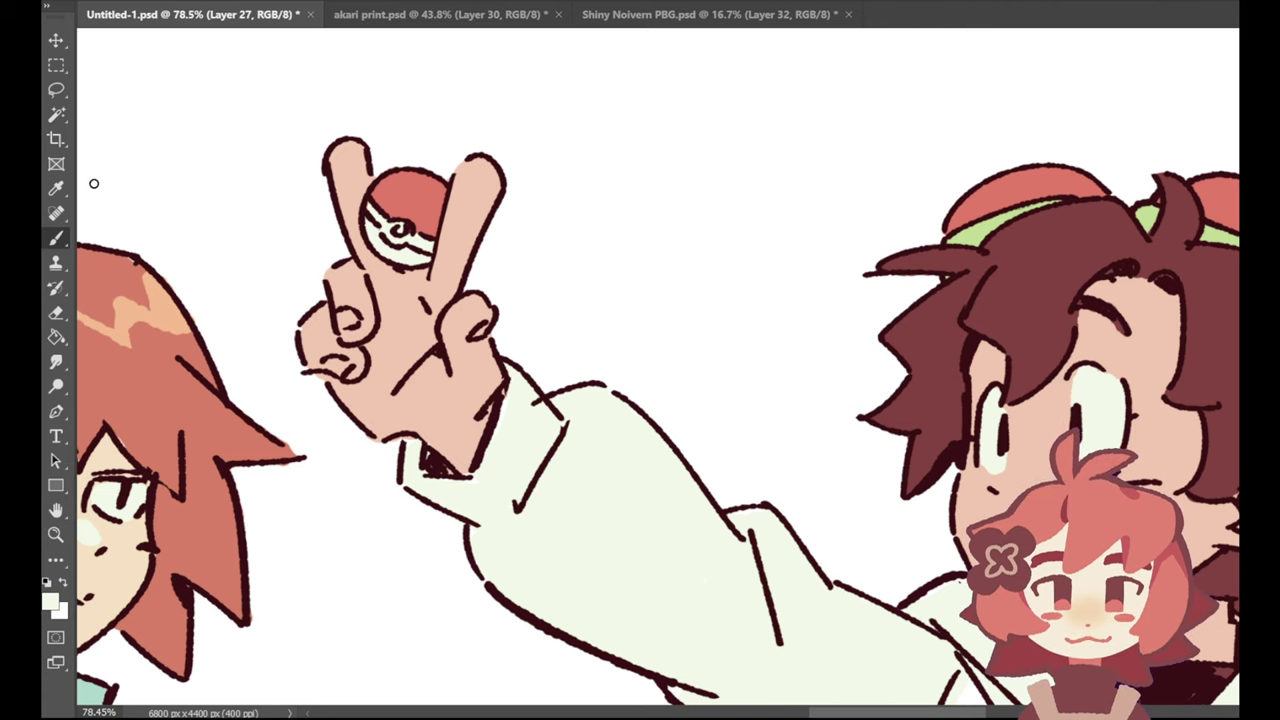
Step: Paint the ball's middle band with the hair's sampled maroon, and resample the off-white from its lower half
left_click(57, 189)
left_click(86, 256)
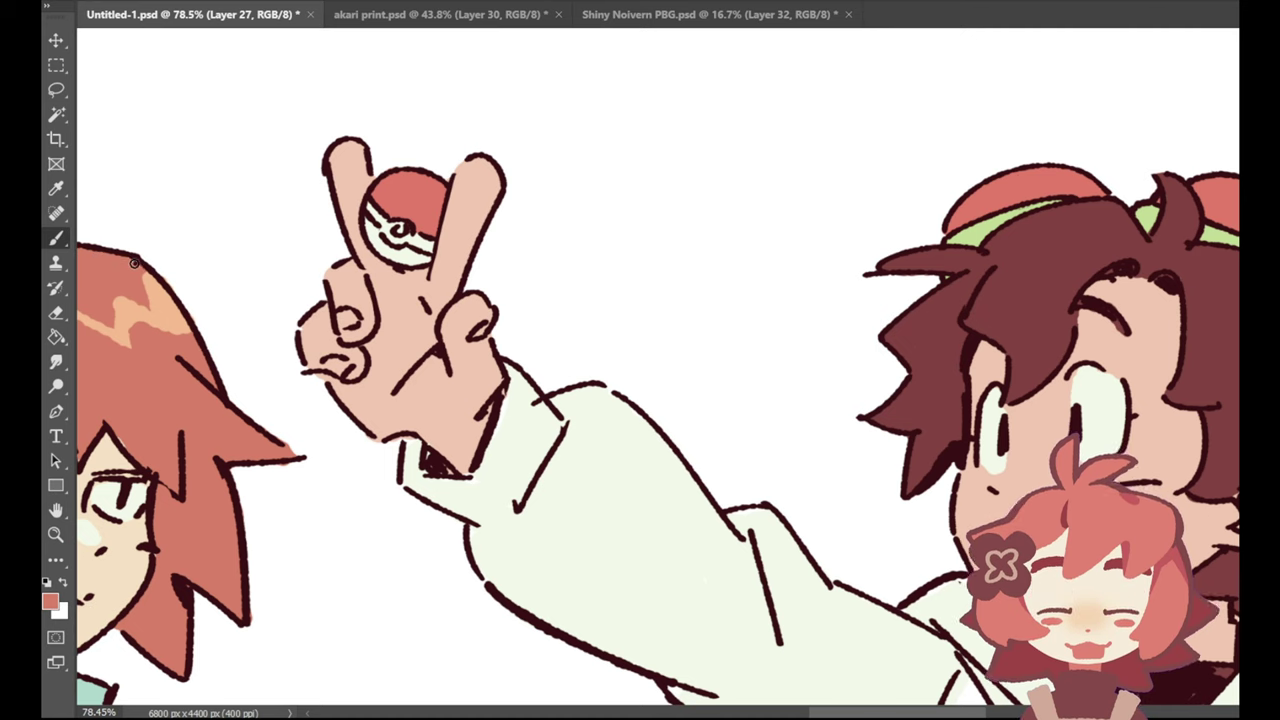
left_click(1036, 270)
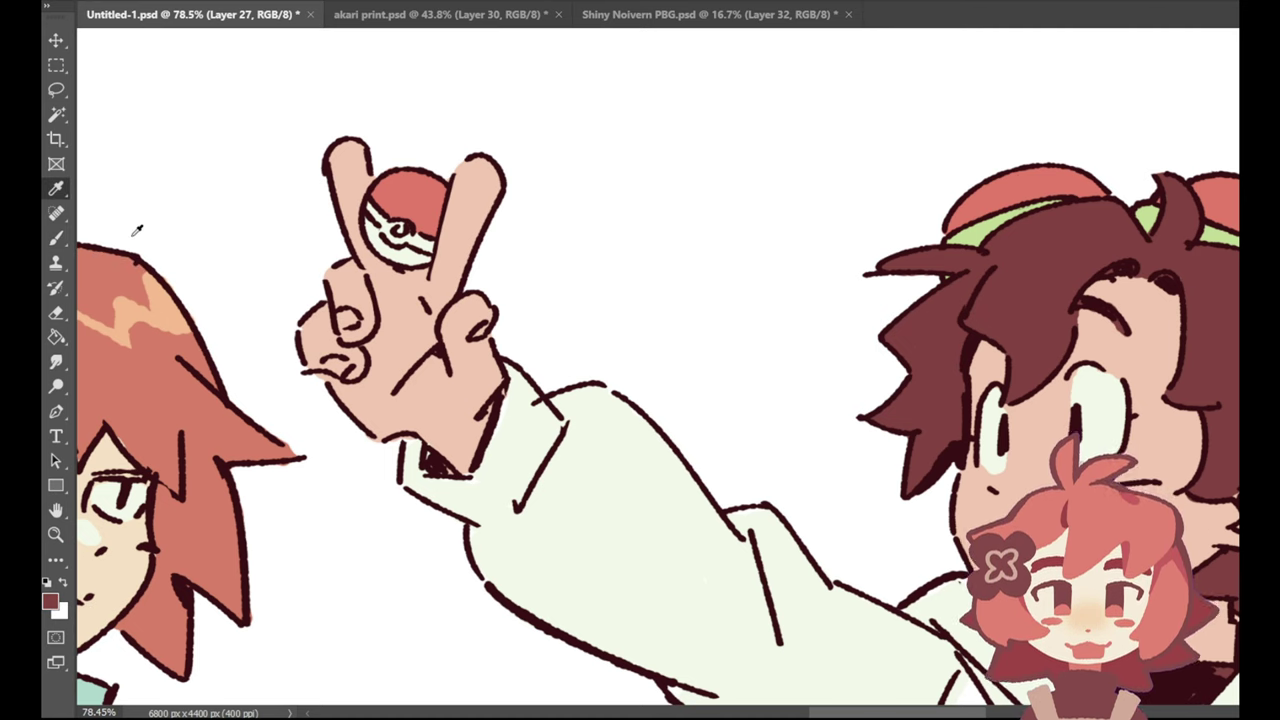
left_click(56, 238)
left_click_drag(370, 206, 430, 250)
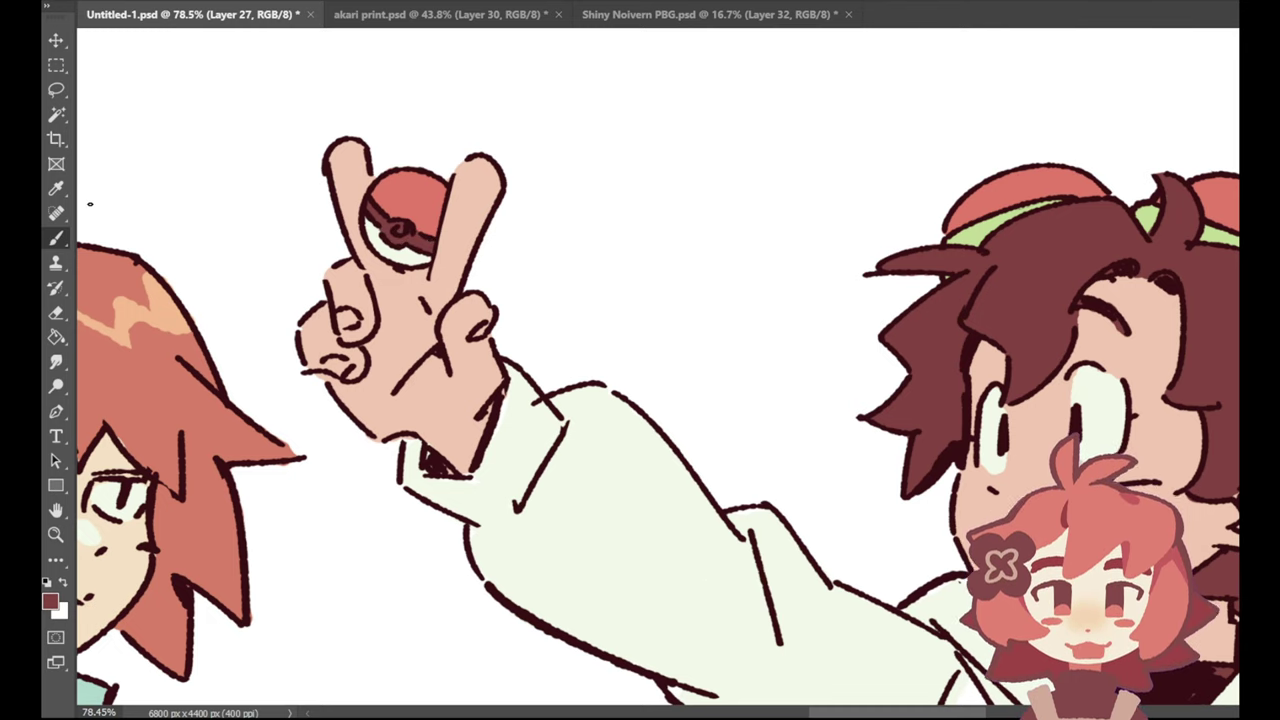
left_click(414, 254, "alt")
Step: Resample the coral red from the pointing trainer's shorts and fill the viewer's-right leg of the shorts down to its hem
key("ctrl+0")
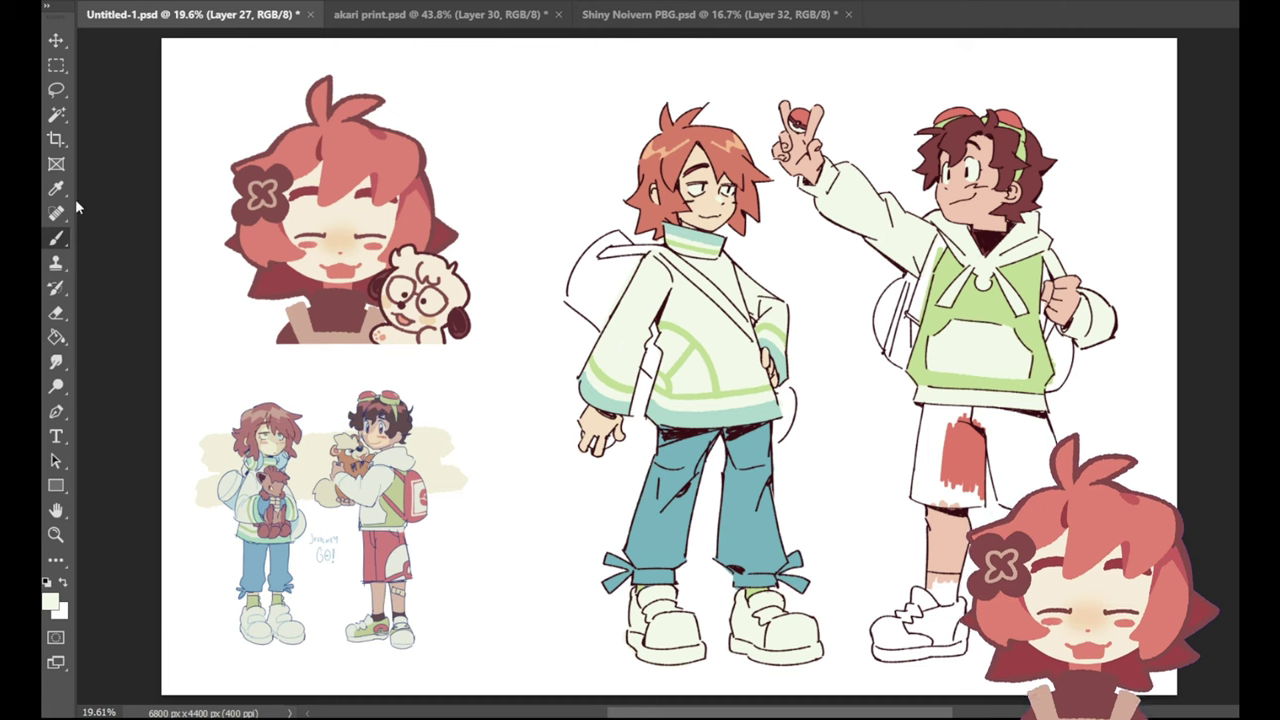
key("i")
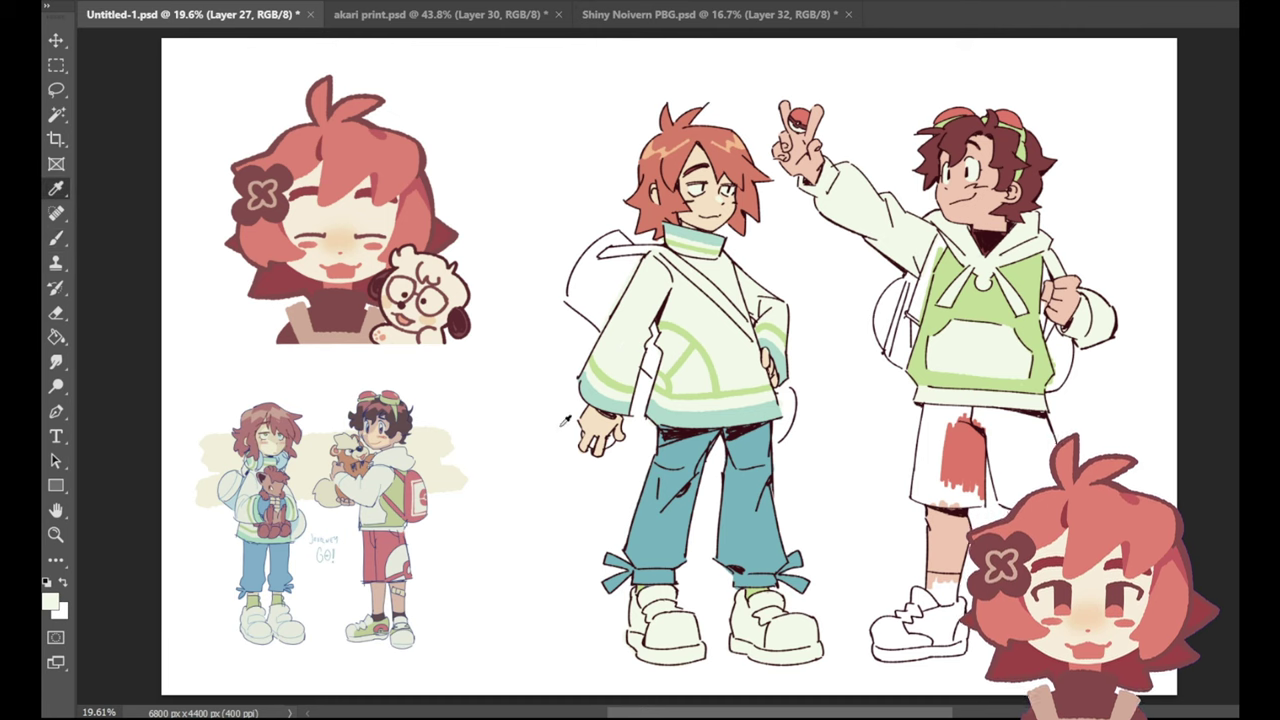
left_click(971, 459)
left_click(56, 535)
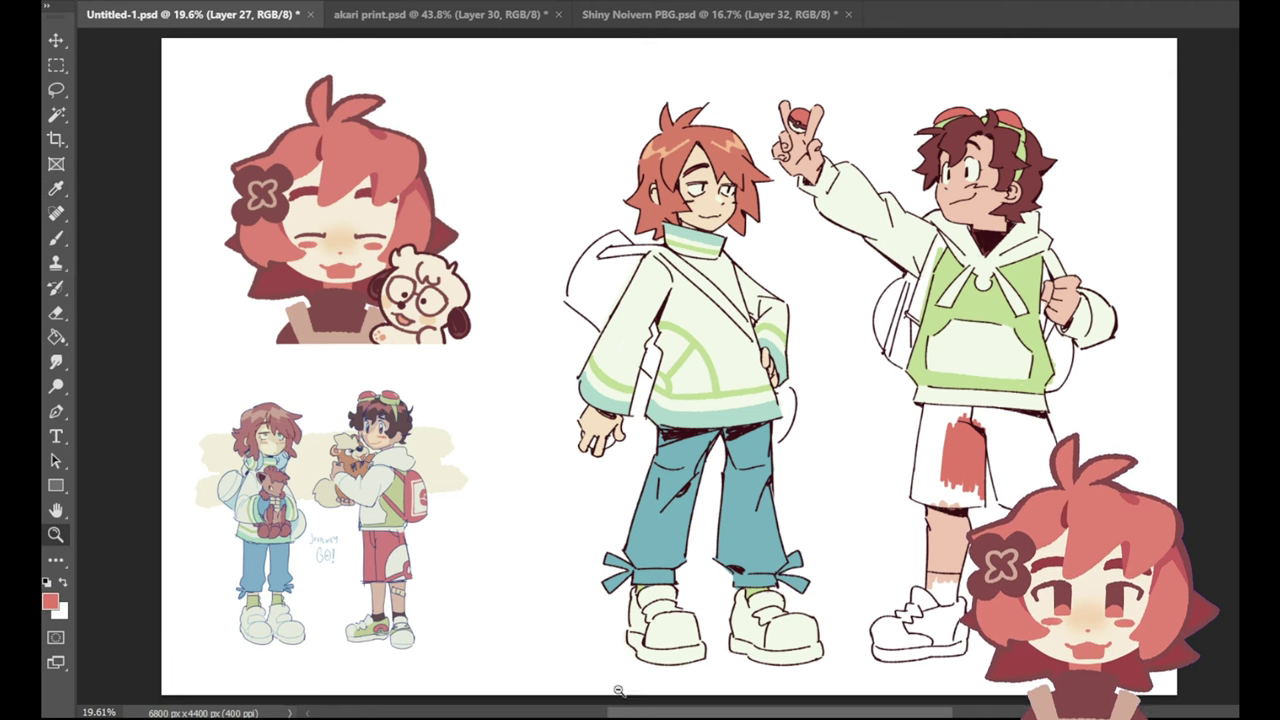
left_click_drag(1108, 524, 1217, 524)
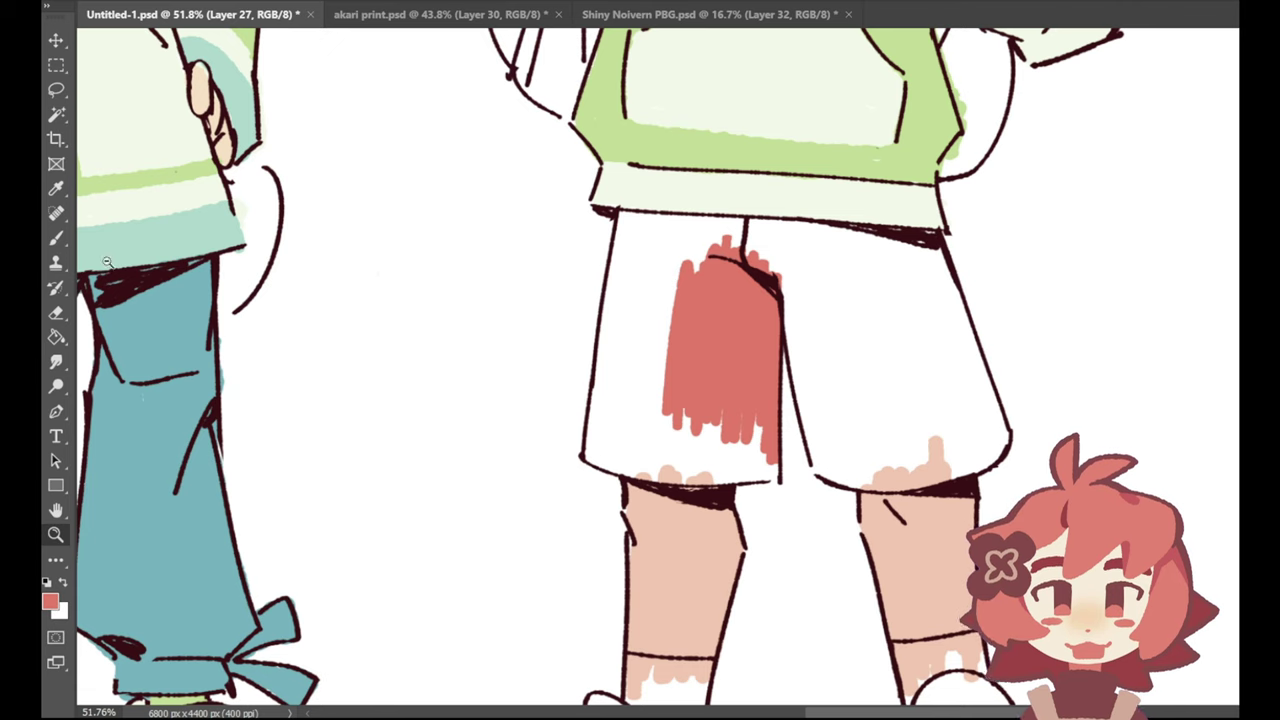
left_click(56, 237)
mouse_move(834, 230)
left_mouse_down()
mouse_move(934, 255)
mouse_move(932, 270)
mouse_move(926, 242)
mouse_move(955, 310)
mouse_move(936, 256)
mouse_move(915, 290)
mouse_move(930, 246)
mouse_move(916, 286)
mouse_move(898, 246)
mouse_move(888, 298)
mouse_move(903, 261)
left_mouse_up()
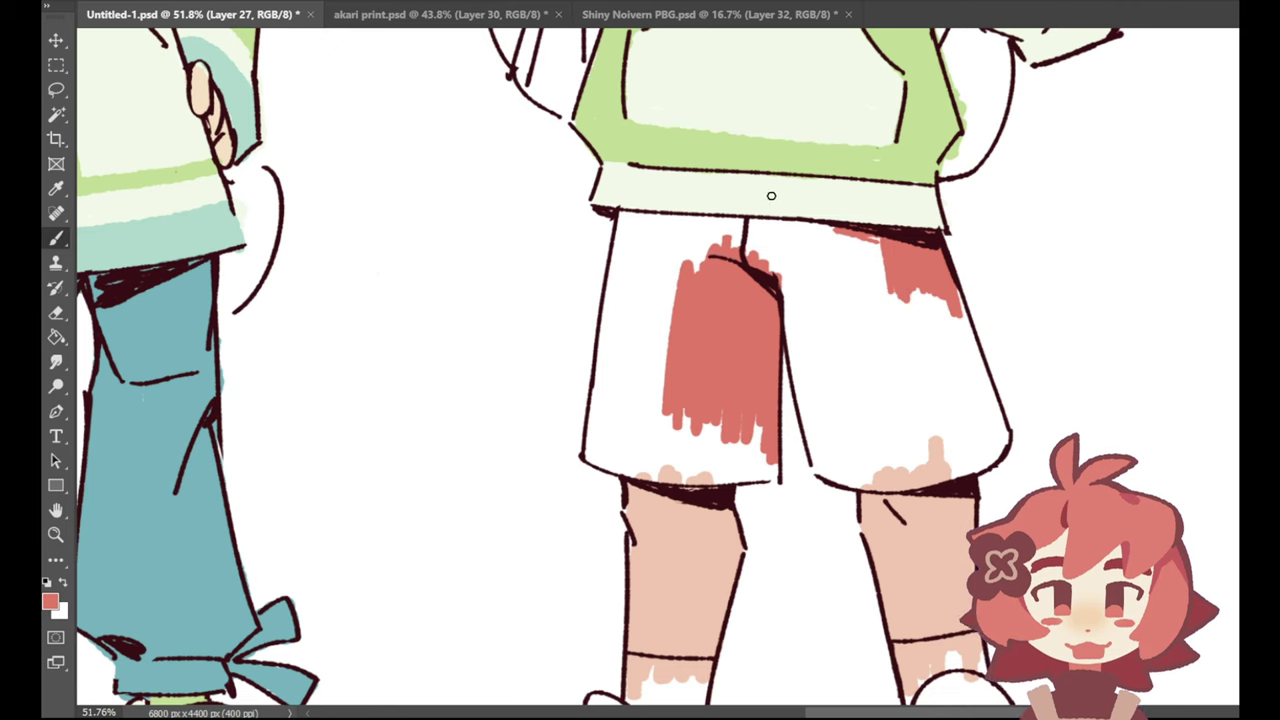
mouse_move(806, 261)
left_mouse_down()
mouse_move(758, 272)
mouse_move(834, 308)
mouse_move(799, 296)
mouse_move(791, 306)
mouse_move(824, 468)
mouse_move(792, 319)
mouse_move(805, 392)
mouse_move(797, 385)
mouse_move(805, 404)
mouse_move(816, 376)
mouse_move(802, 386)
mouse_move(820, 436)
left_mouse_up()
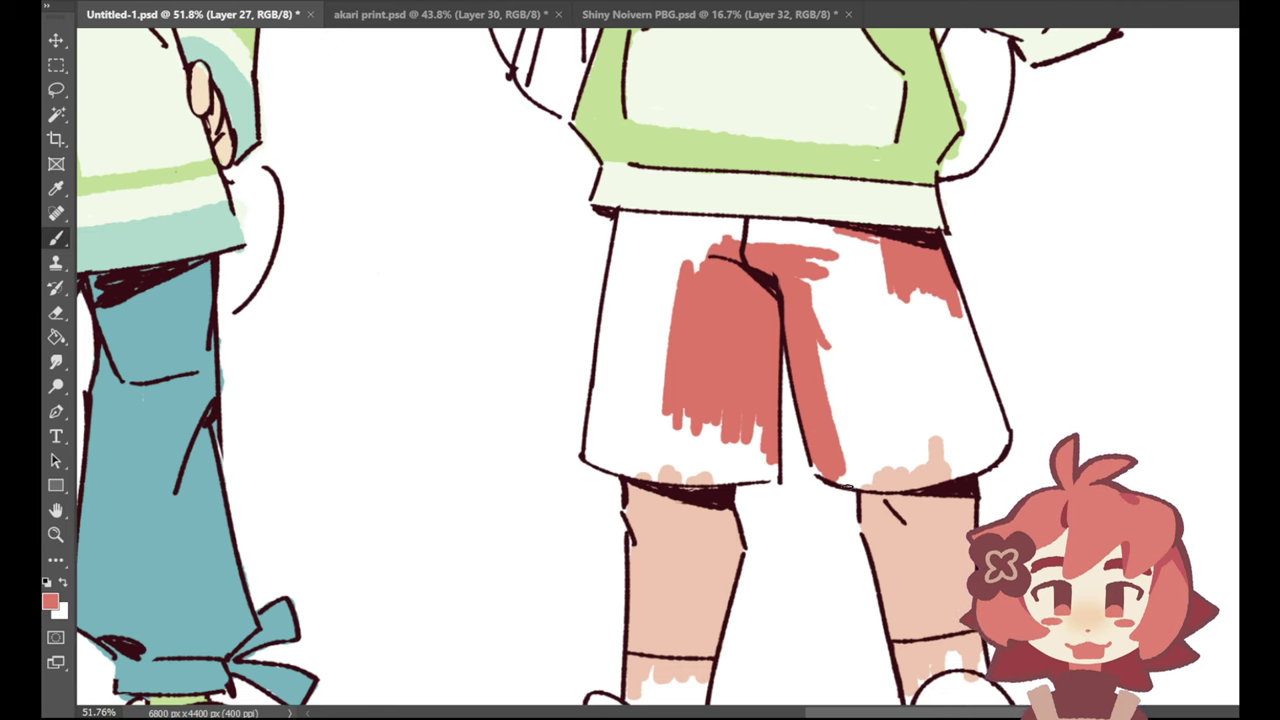
mouse_move(848, 486)
left_mouse_down()
mouse_move(819, 407)
mouse_move(825, 337)
mouse_move(842, 360)
mouse_move(853, 339)
mouse_move(887, 381)
mouse_move(849, 321)
mouse_move(892, 370)
mouse_move(876, 334)
mouse_move(849, 317)
mouse_move(872, 299)
mouse_move(874, 243)
mouse_move(845, 277)
mouse_move(921, 344)
mouse_move(903, 302)
mouse_move(918, 440)
mouse_move(942, 467)
mouse_move(972, 397)
mouse_move(935, 325)
mouse_move(960, 323)
mouse_move(990, 405)
mouse_move(944, 326)
left_mouse_up()
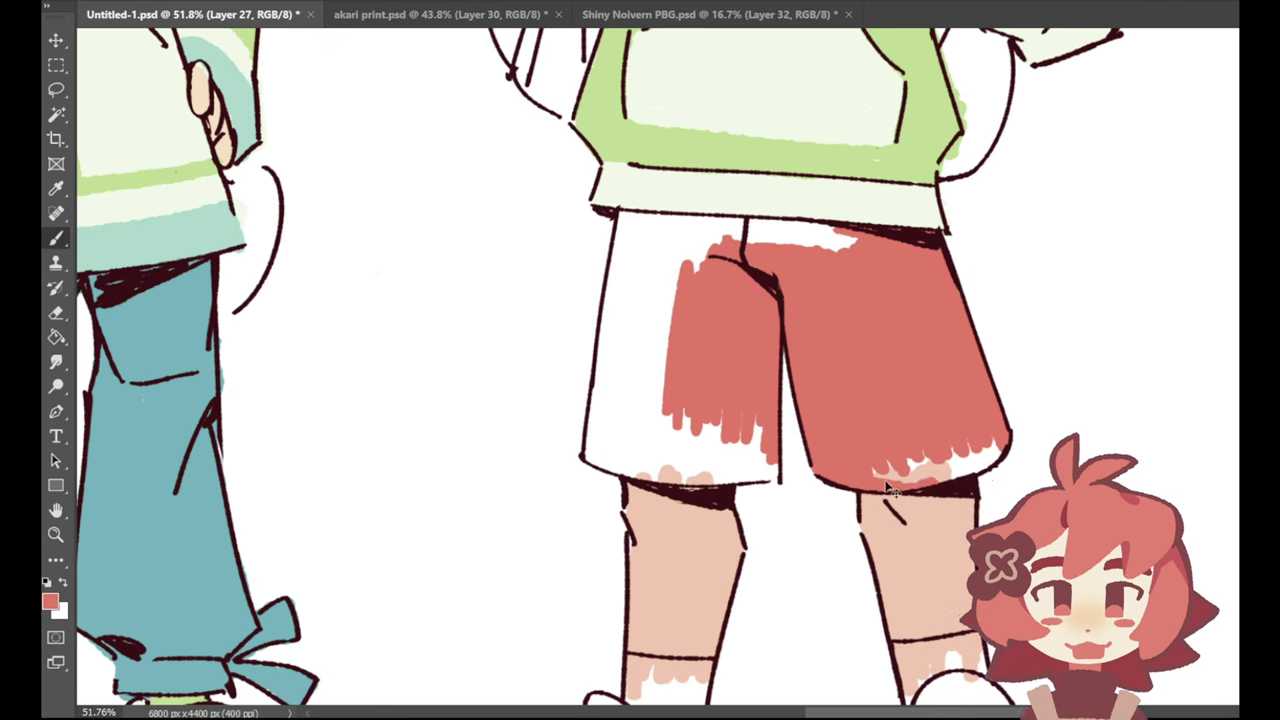
mouse_move(864, 481)
left_mouse_down()
mouse_move(905, 486)
mouse_move(945, 470)
mouse_move(860, 476)
left_mouse_up()
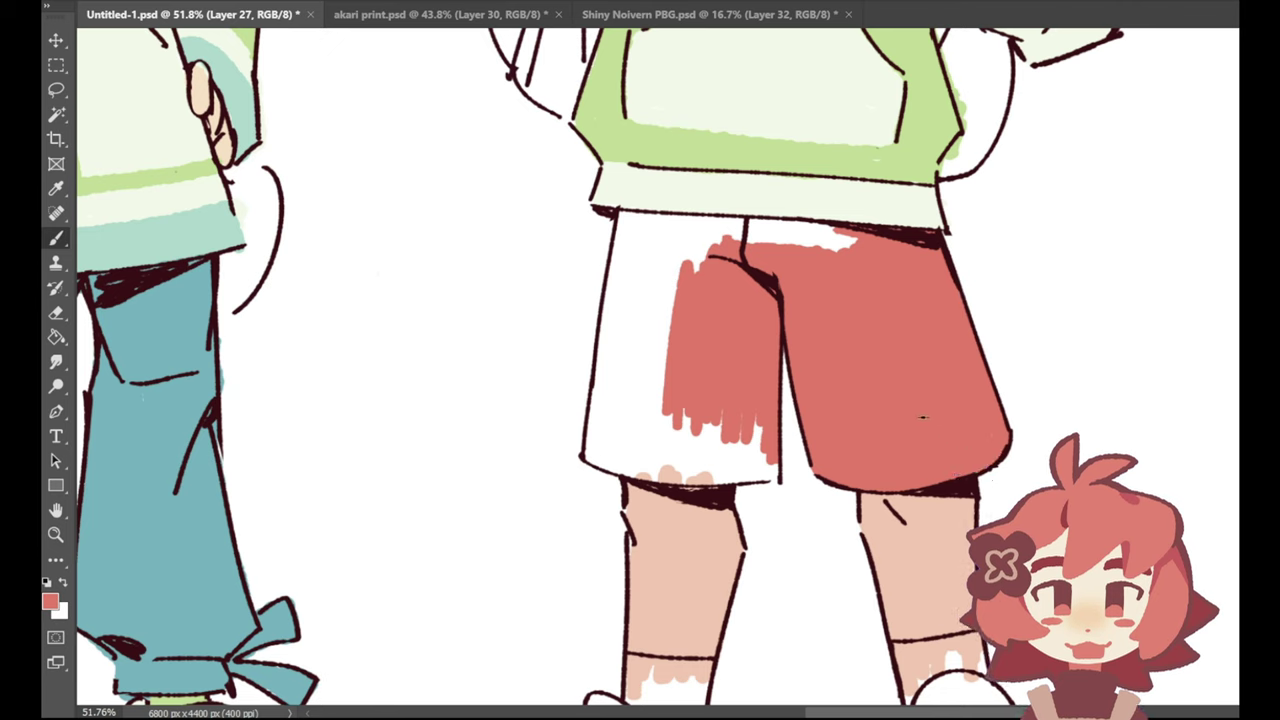
Step: Fill the viewer's-left leg, waist and hem of the shorts with the same coral red, redoing the stroke along the outer edge
left_click_drag(622, 214, 618, 302)
mouse_move(612, 267)
left_mouse_down()
mouse_move(597, 381)
mouse_move(592, 300)
mouse_move(645, 383)
mouse_move(623, 293)
mouse_move(593, 409)
mouse_move(609, 437)
left_mouse_up()
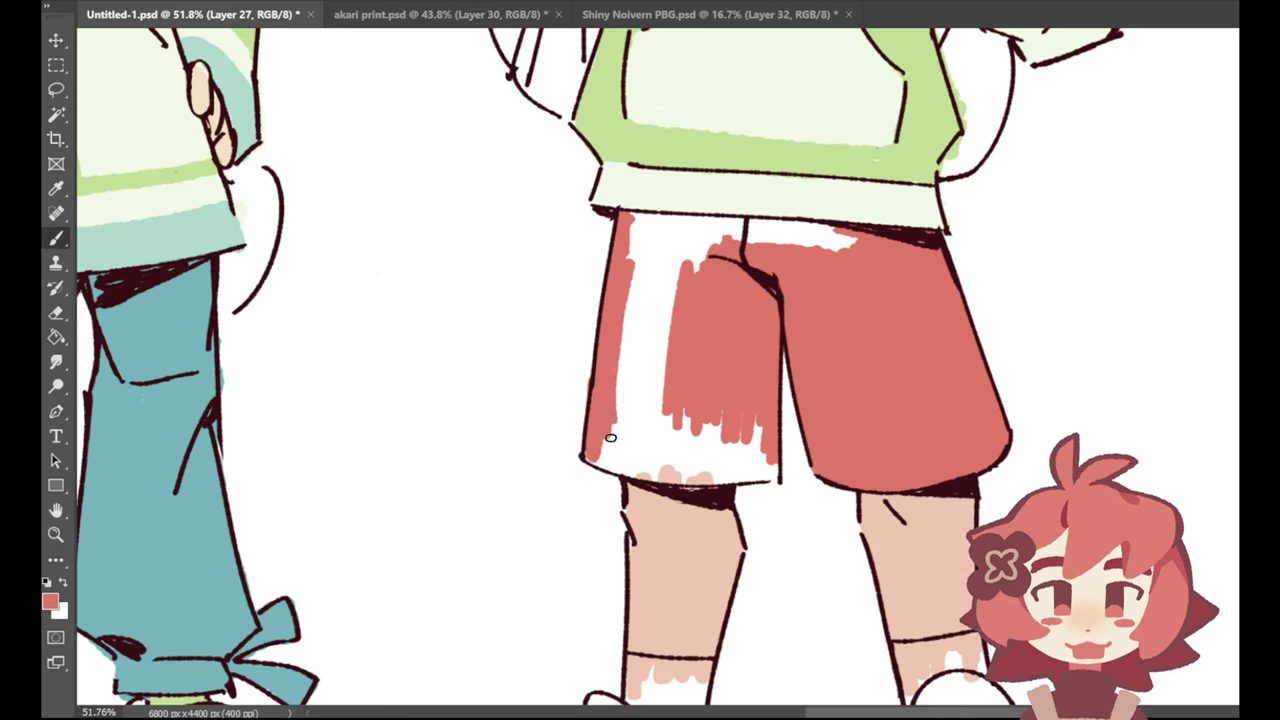
key("ctrl+z")
mouse_move(608, 384)
left_mouse_down()
mouse_move(594, 444)
mouse_move(590, 432)
left_mouse_up()
left_click_drag(617, 328, 616, 466)
mouse_move(648, 240)
left_mouse_down()
mouse_move(649, 297)
mouse_move(678, 351)
mouse_move(667, 259)
mouse_move(698, 228)
mouse_move(700, 287)
mouse_move(741, 367)
mouse_move(666, 339)
mouse_move(676, 242)
mouse_move(671, 260)
mouse_move(646, 233)
mouse_move(630, 241)
mouse_move(663, 247)
mouse_move(631, 215)
mouse_move(700, 224)
mouse_move(629, 215)
mouse_move(794, 228)
mouse_move(667, 233)
mouse_move(844, 250)
mouse_move(855, 243)
mouse_move(767, 223)
mouse_move(853, 232)
left_mouse_up()
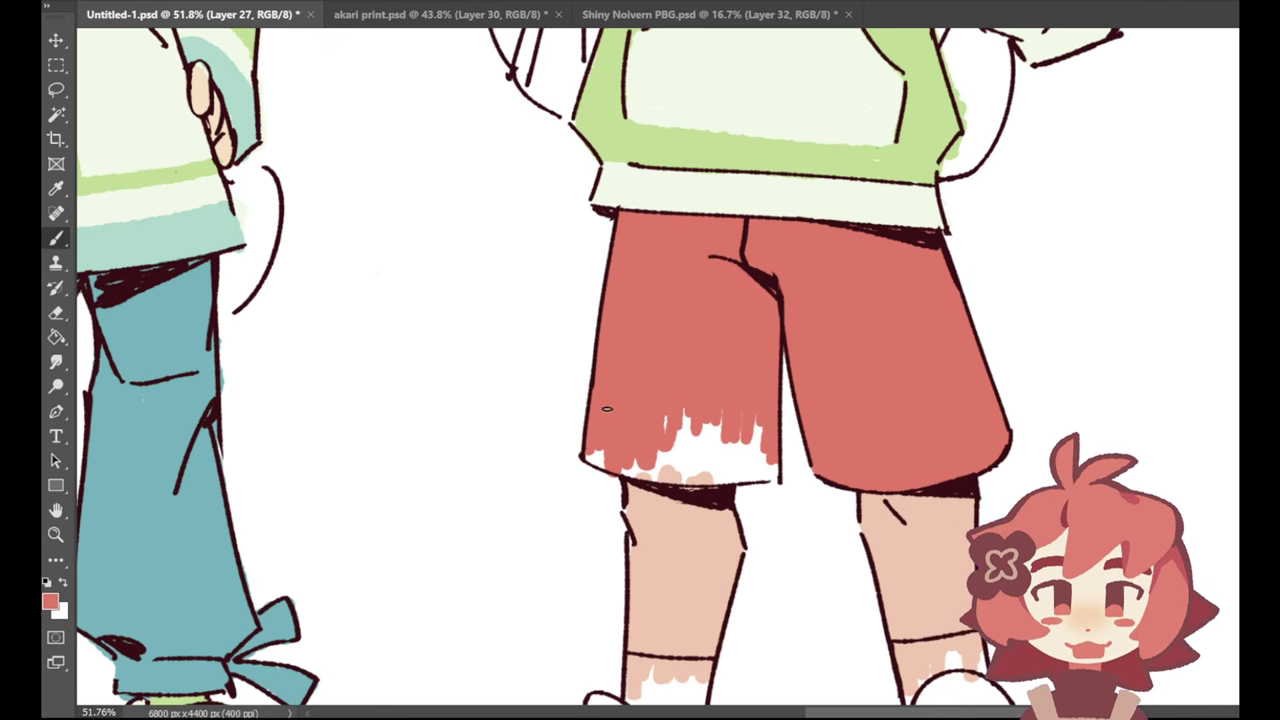
mouse_move(592, 460)
left_mouse_down()
mouse_move(645, 475)
mouse_move(772, 476)
mouse_move(772, 460)
mouse_move(652, 456)
mouse_move(760, 470)
mouse_move(652, 447)
mouse_move(645, 428)
mouse_move(704, 416)
left_mouse_up()
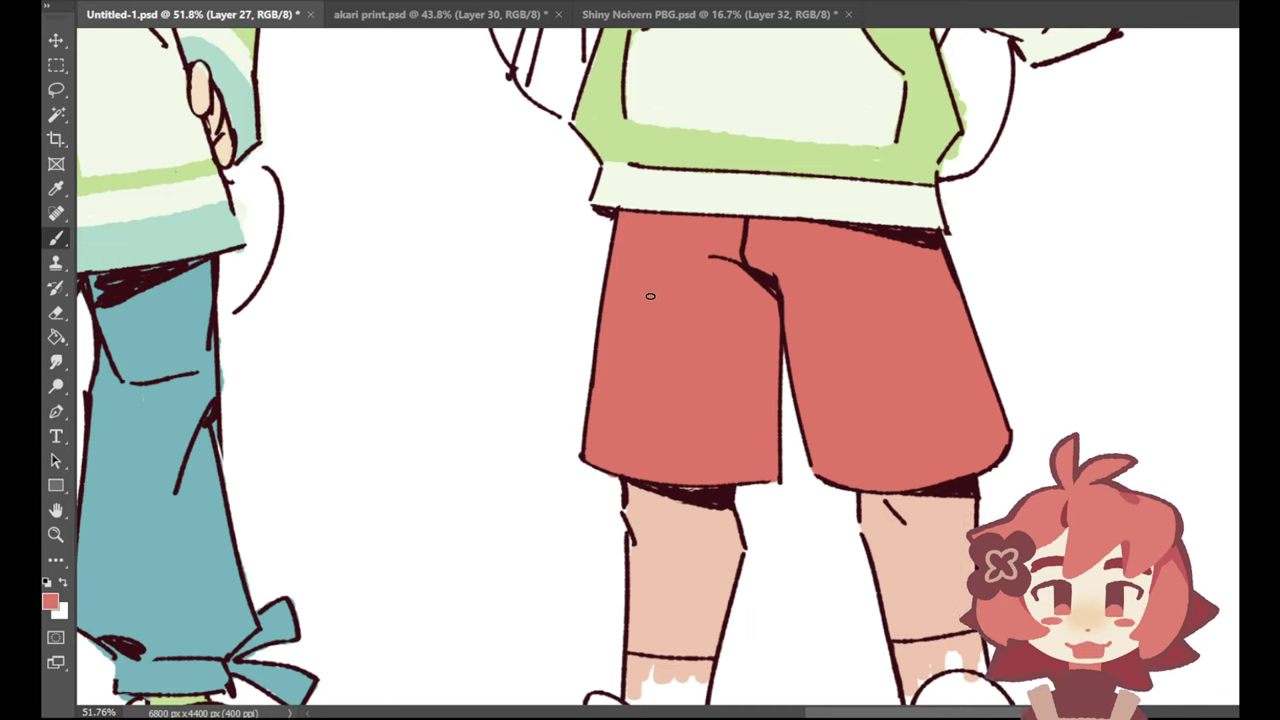
Step: Sample the sleeve's off-white and dab a small highlight on the pointing trainer's cheek just below the eye
left_click(56, 188)
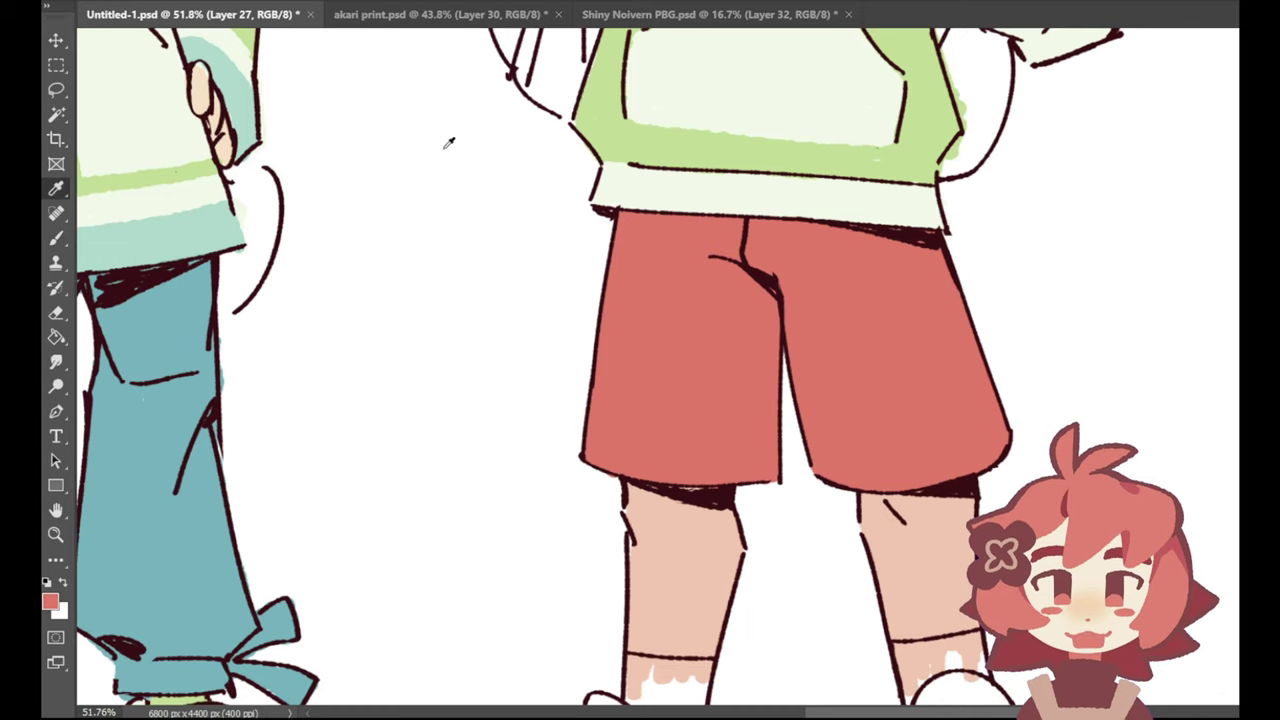
left_click(687, 148)
left_click(56, 238)
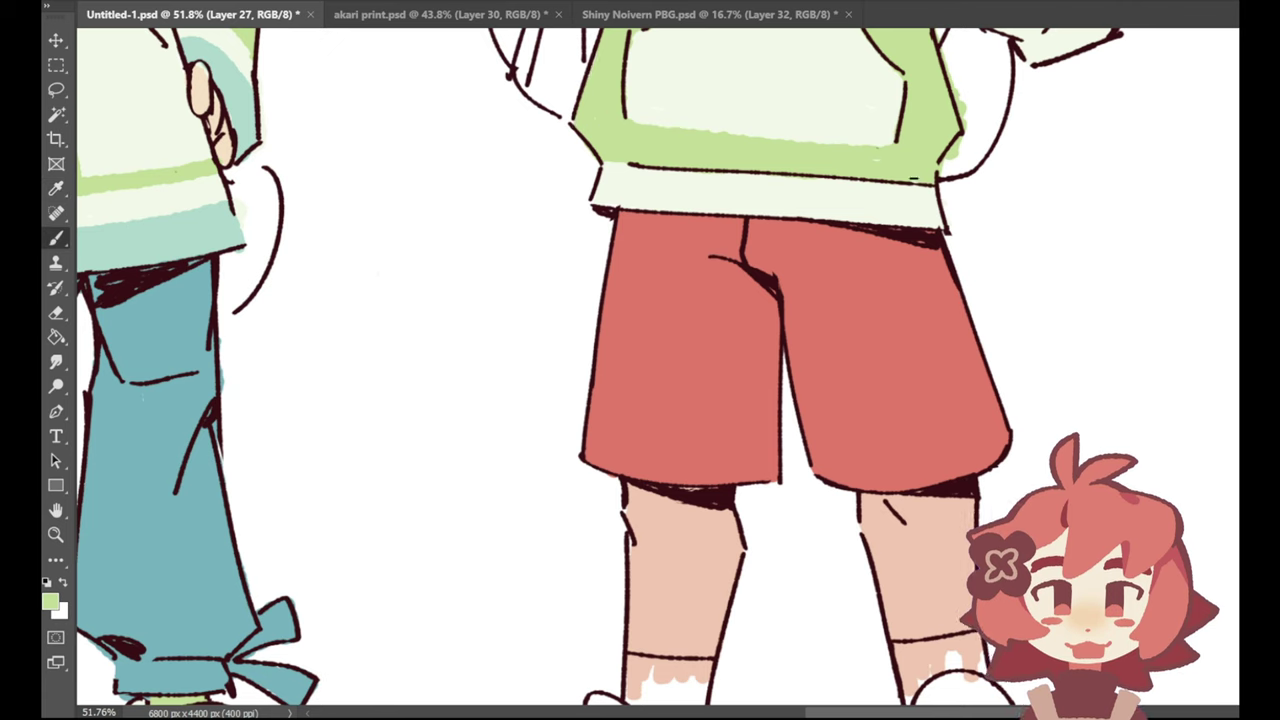
scroll(1080, 280, "up", 8)
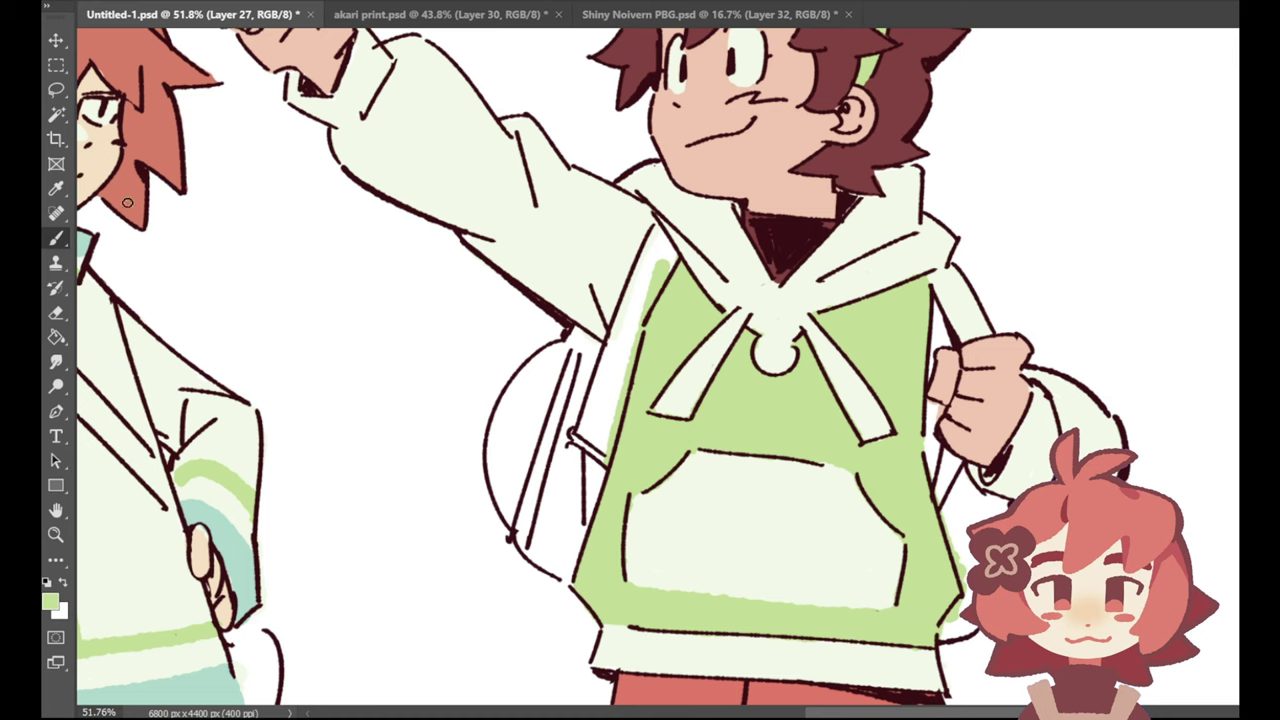
left_click(56, 188)
left_click(410, 144)
left_click(56, 237)
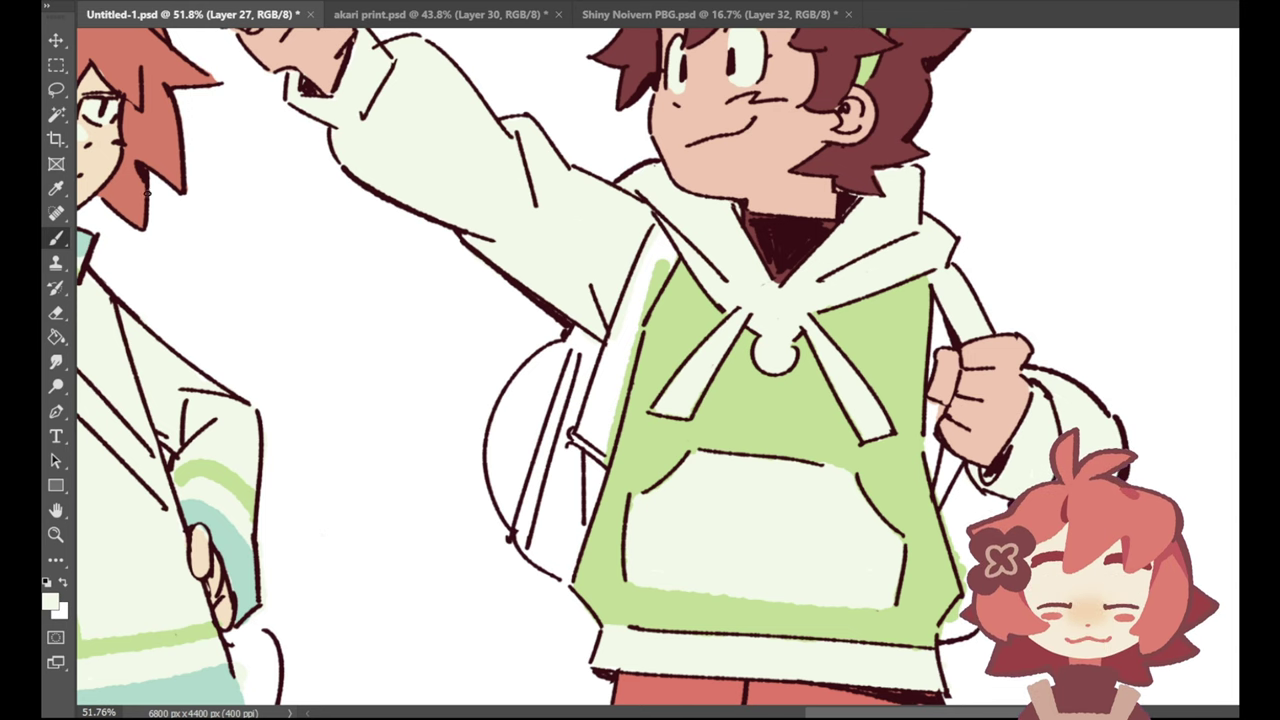
left_click(56, 188)
scroll(1139, 238, "up", 3)
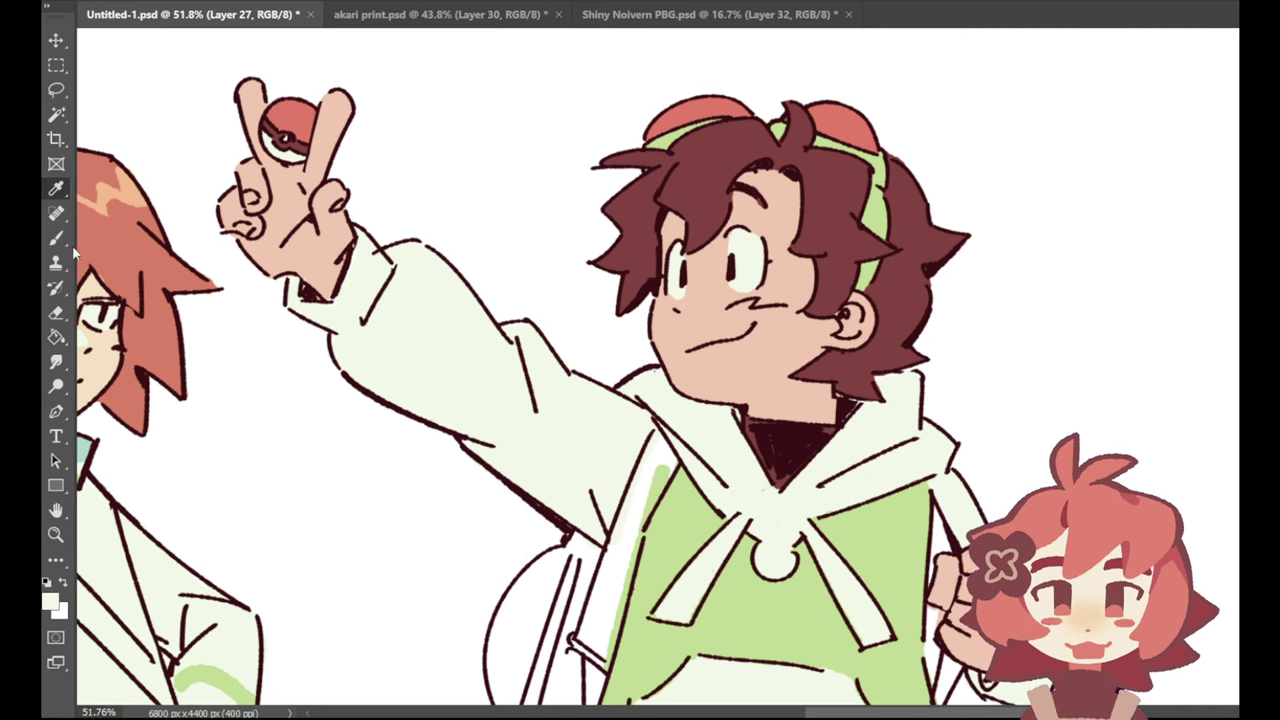
key("b")
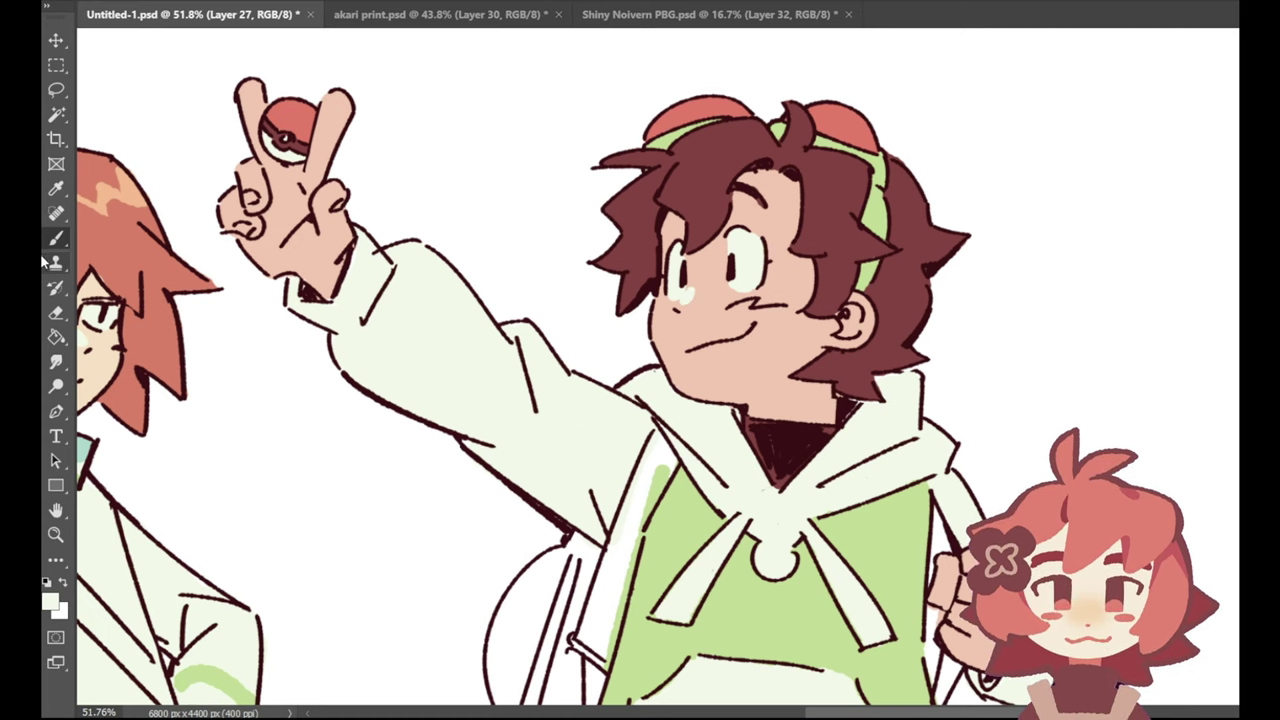
Step: Sample the goggles' coral red and paint both backpack straps, including the piece below the fist
key("i")
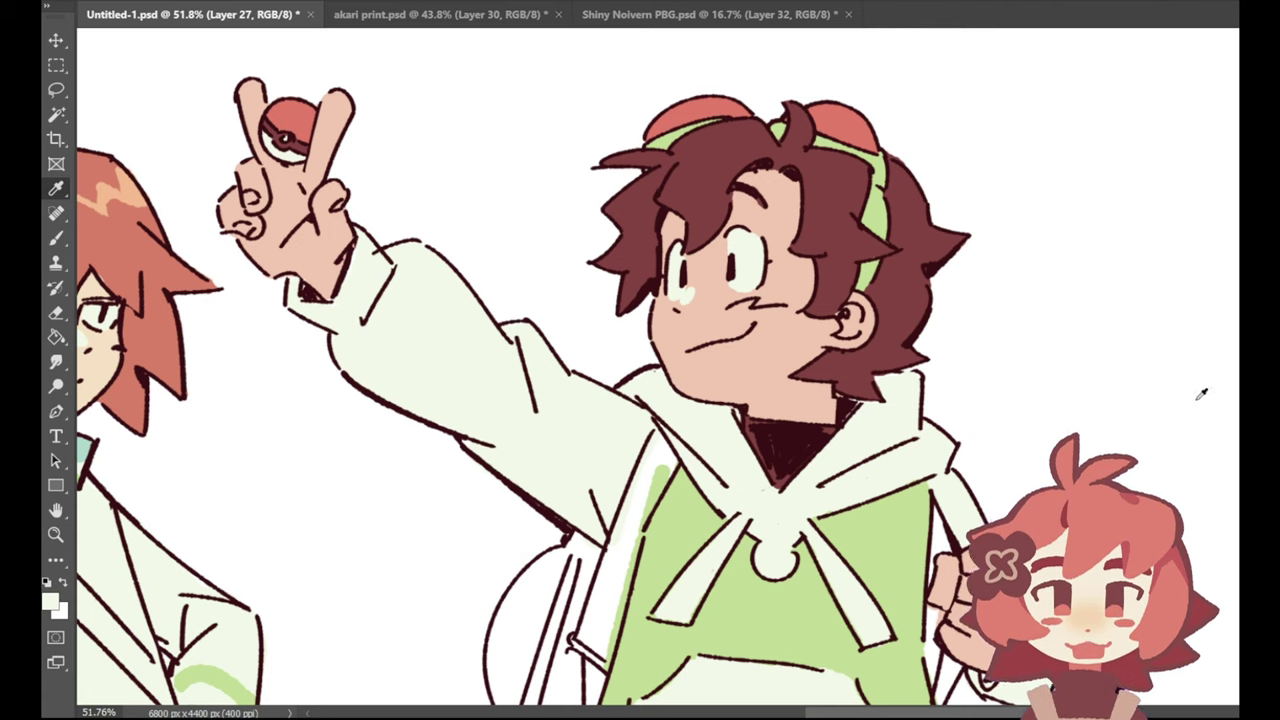
left_click(852, 120)
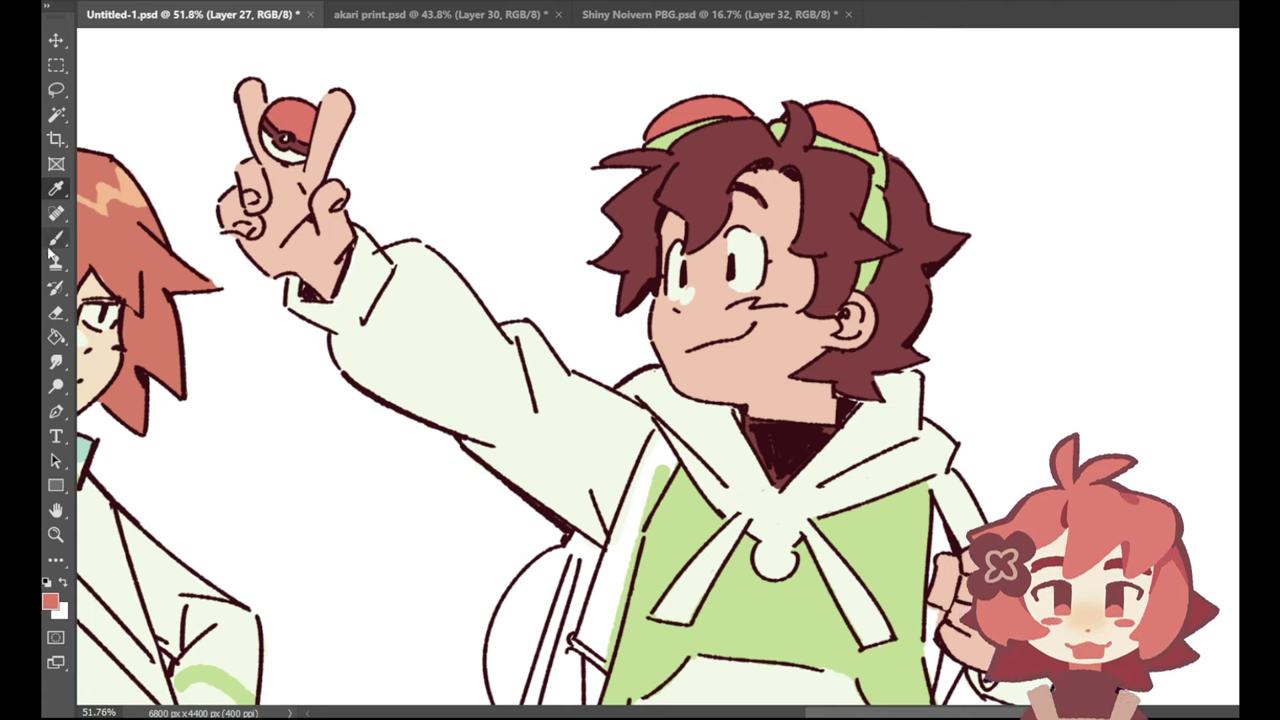
key("b")
scroll(640, 360, "down", 5)
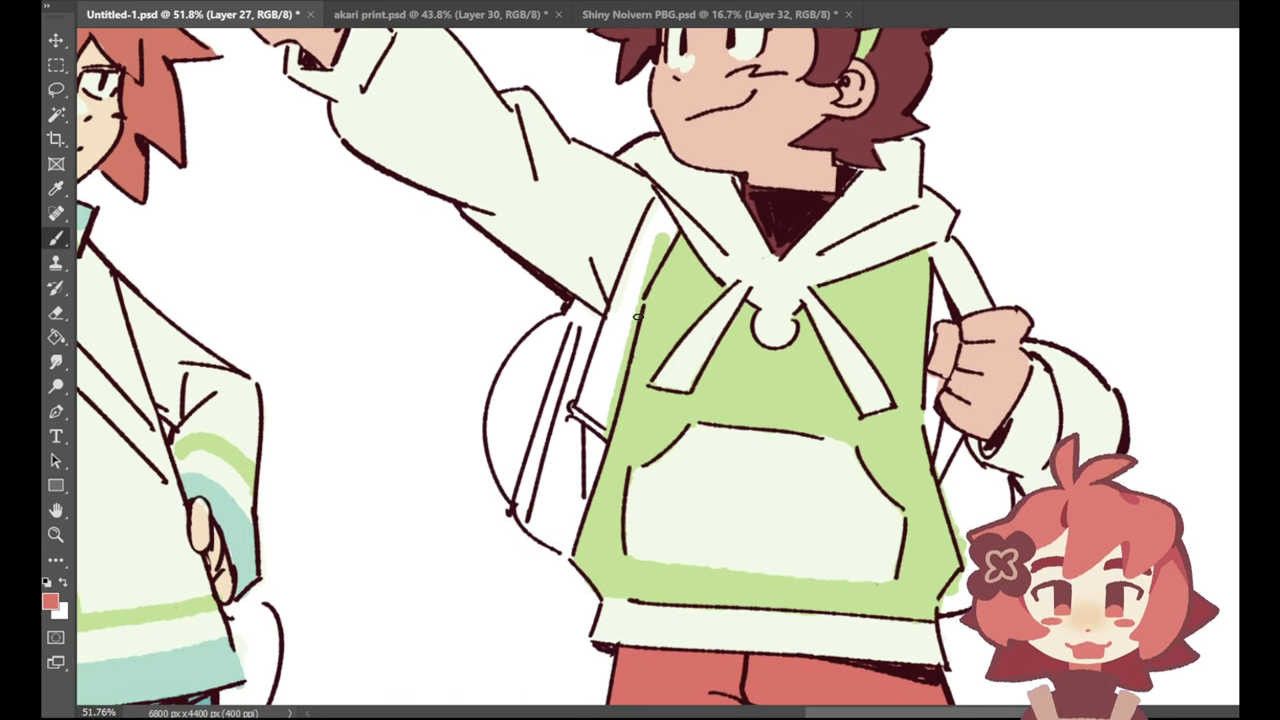
left_click_drag(632, 276, 617, 347)
mouse_move(646, 238)
left_mouse_down()
mouse_move(584, 405)
mouse_move(592, 420)
mouse_move(604, 366)
mouse_move(612, 436)
mouse_move(656, 200)
mouse_move(636, 253)
left_mouse_up()
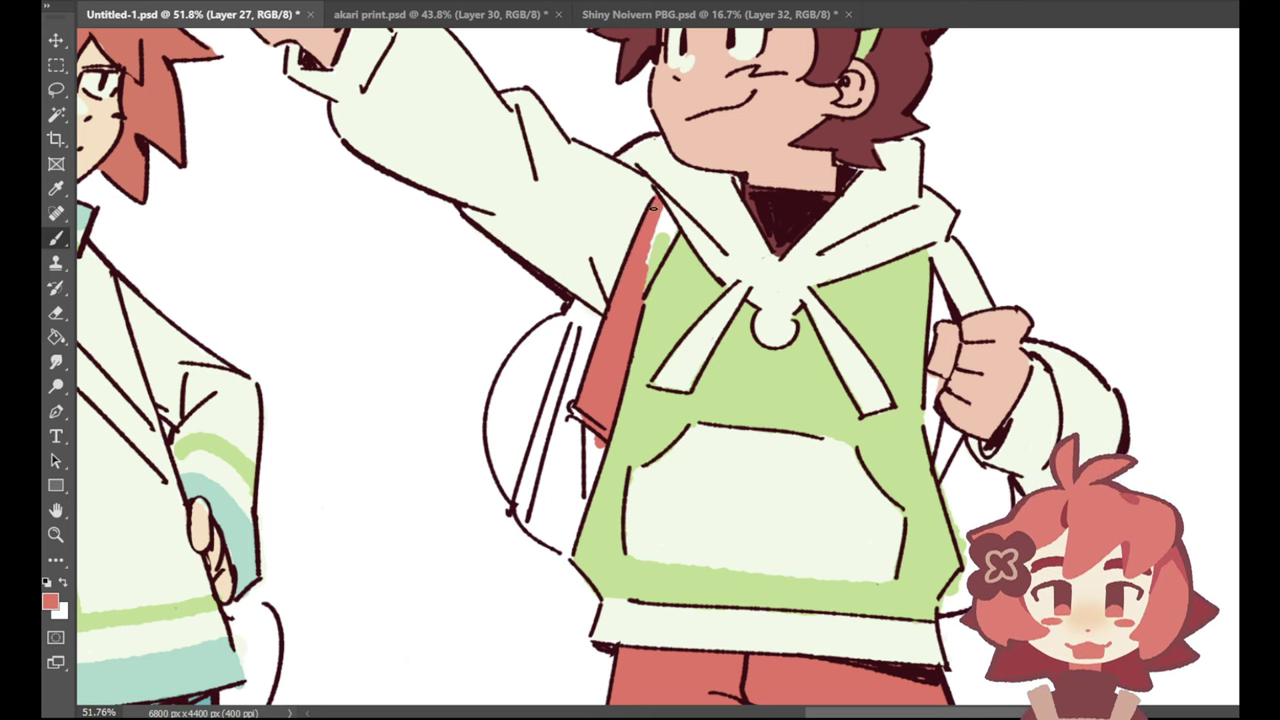
mouse_move(654, 207)
left_mouse_down()
mouse_move(674, 228)
mouse_move(648, 280)
mouse_move(652, 237)
left_mouse_up()
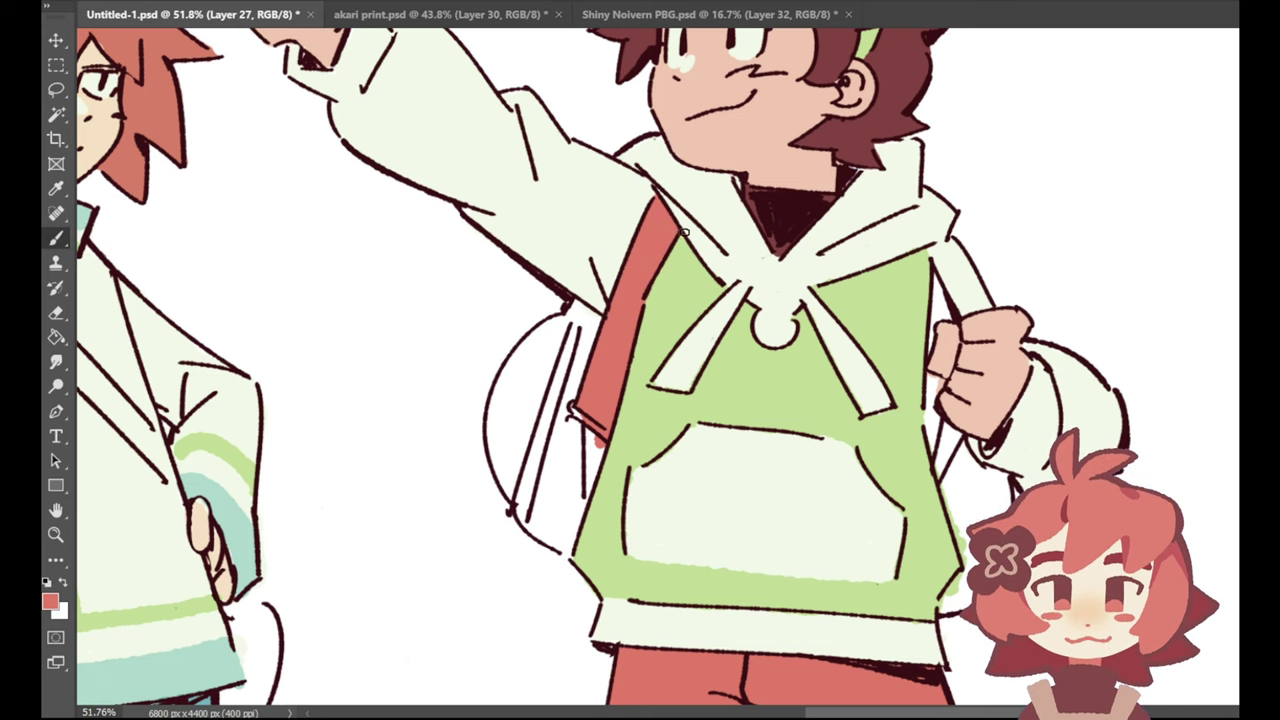
mouse_move(938, 252)
left_mouse_down()
mouse_move(955, 277)
mouse_move(930, 249)
mouse_move(953, 285)
mouse_move(934, 249)
mouse_move(952, 242)
mouse_move(981, 297)
mouse_move(960, 292)
mouse_move(962, 304)
mouse_move(951, 290)
mouse_move(982, 296)
left_mouse_up()
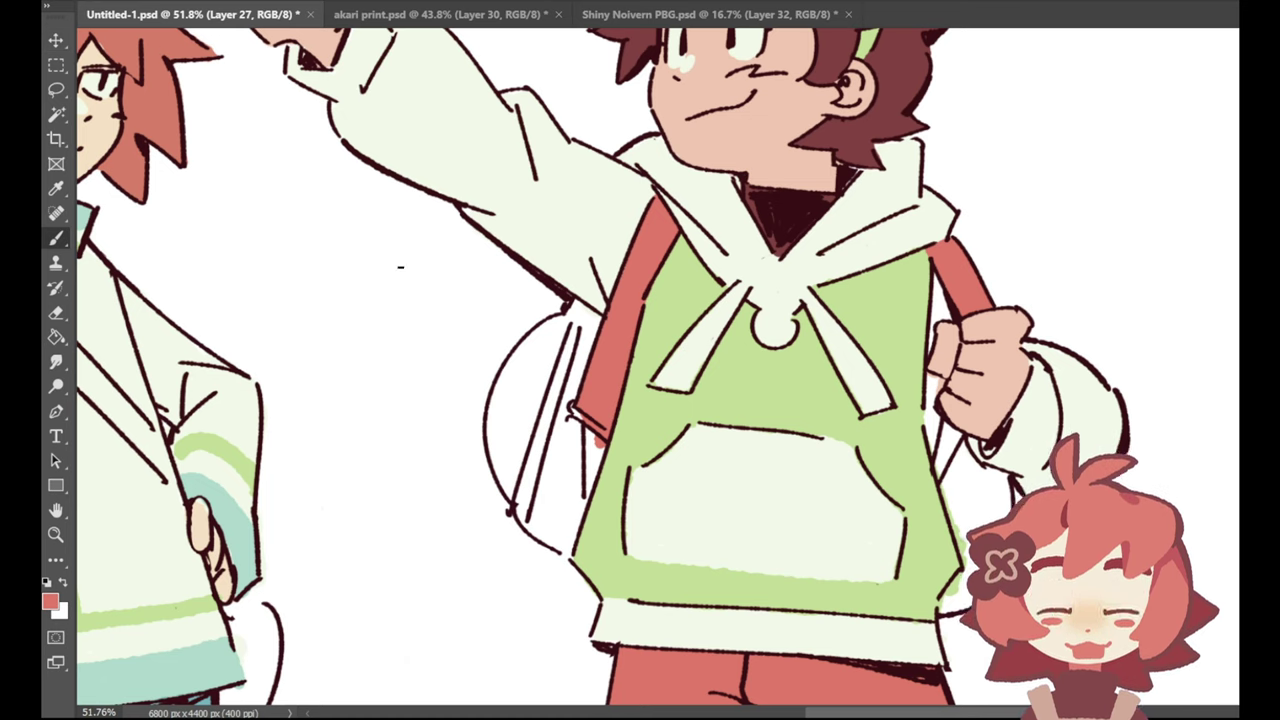
mouse_move(952, 422)
left_mouse_down()
mouse_move(940, 472)
mouse_move(958, 434)
left_mouse_up()
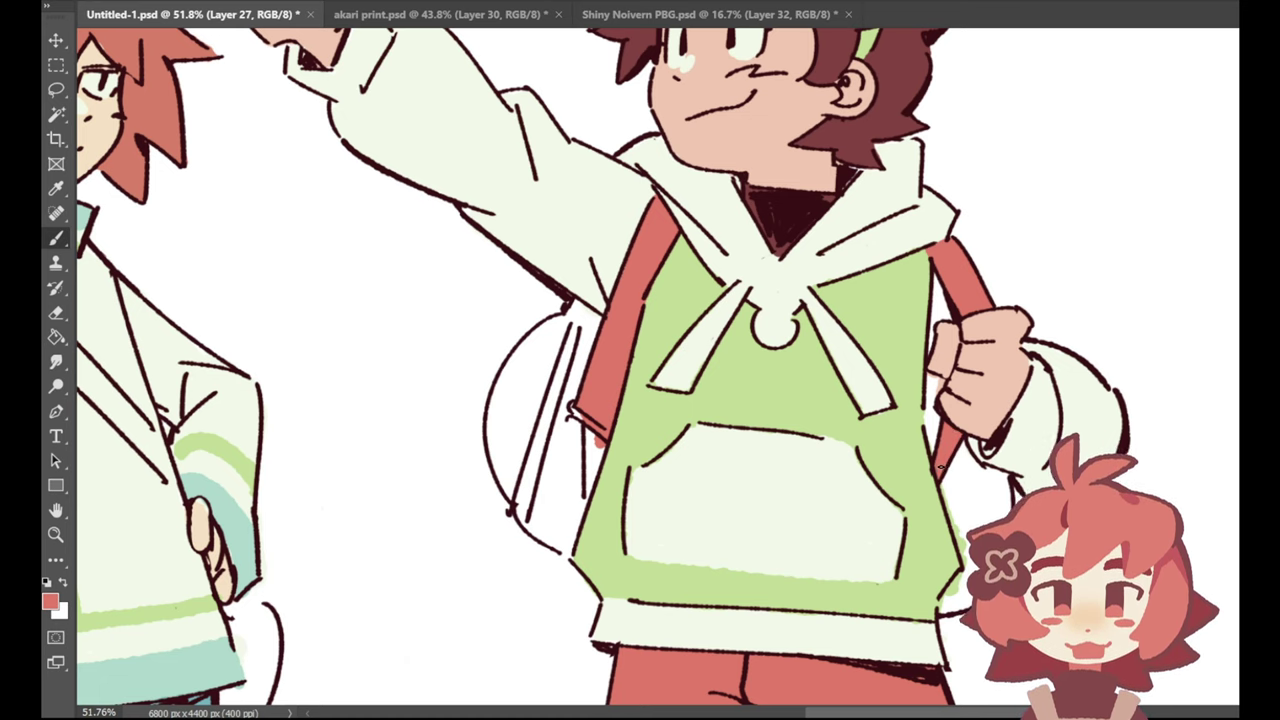
Step: Sample the sleeve's off-white, then the hoodie's light green, as the brush colour
left_click(429, 85, "alt")
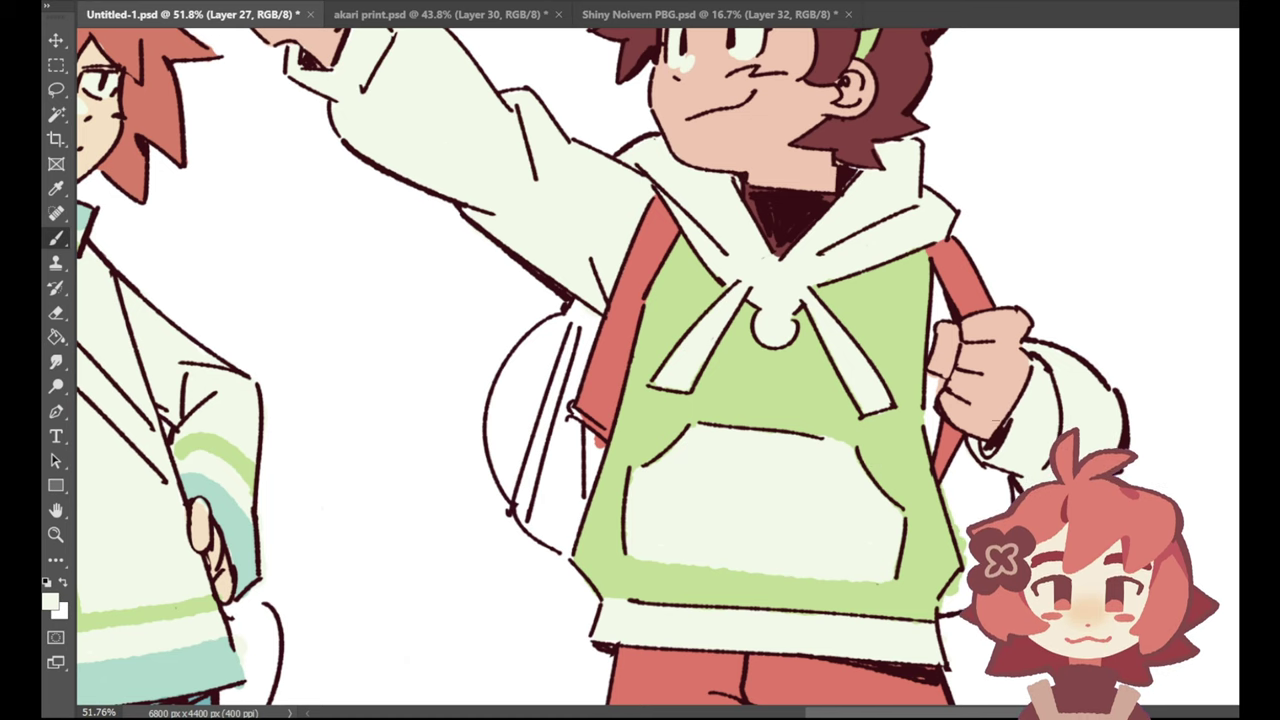
left_click(56, 188)
left_click(695, 267)
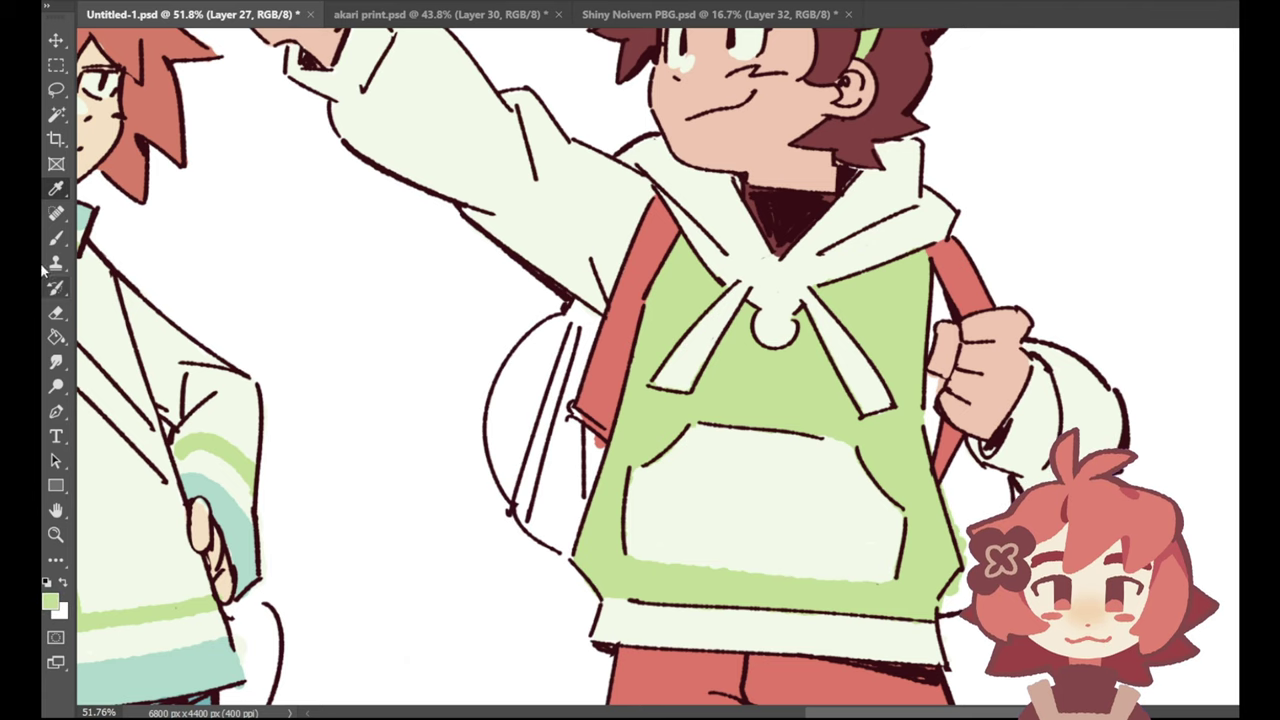
left_click(56, 238)
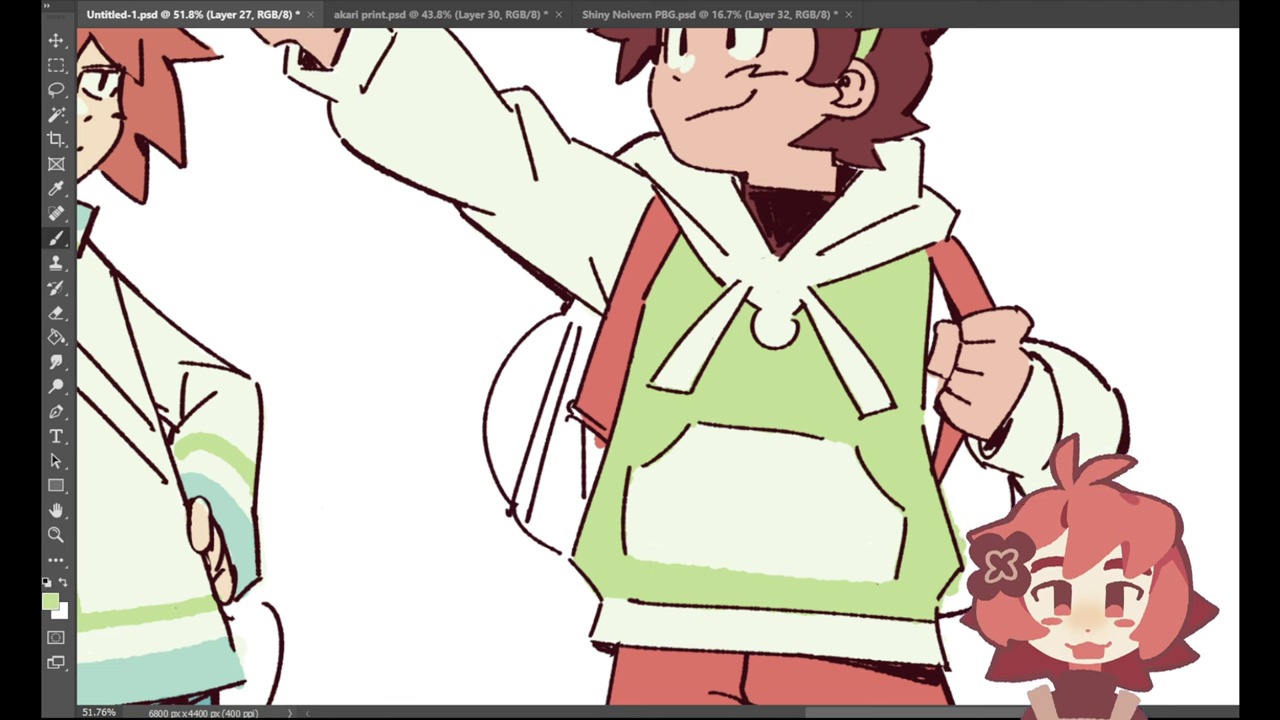
Step: Sample the pointing trainer's peach skin and set the brush to a pinker salmon shadow tone
key("ctrl+0")
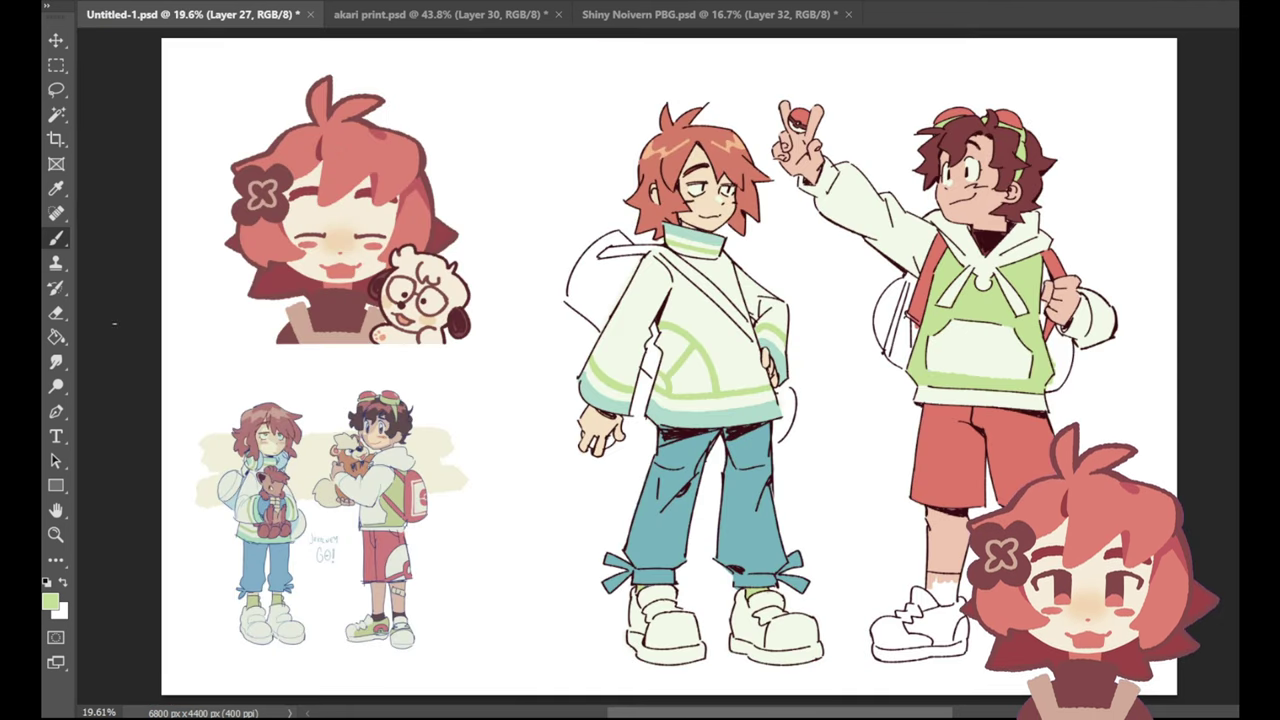
left_click(56, 188)
left_click(957, 202)
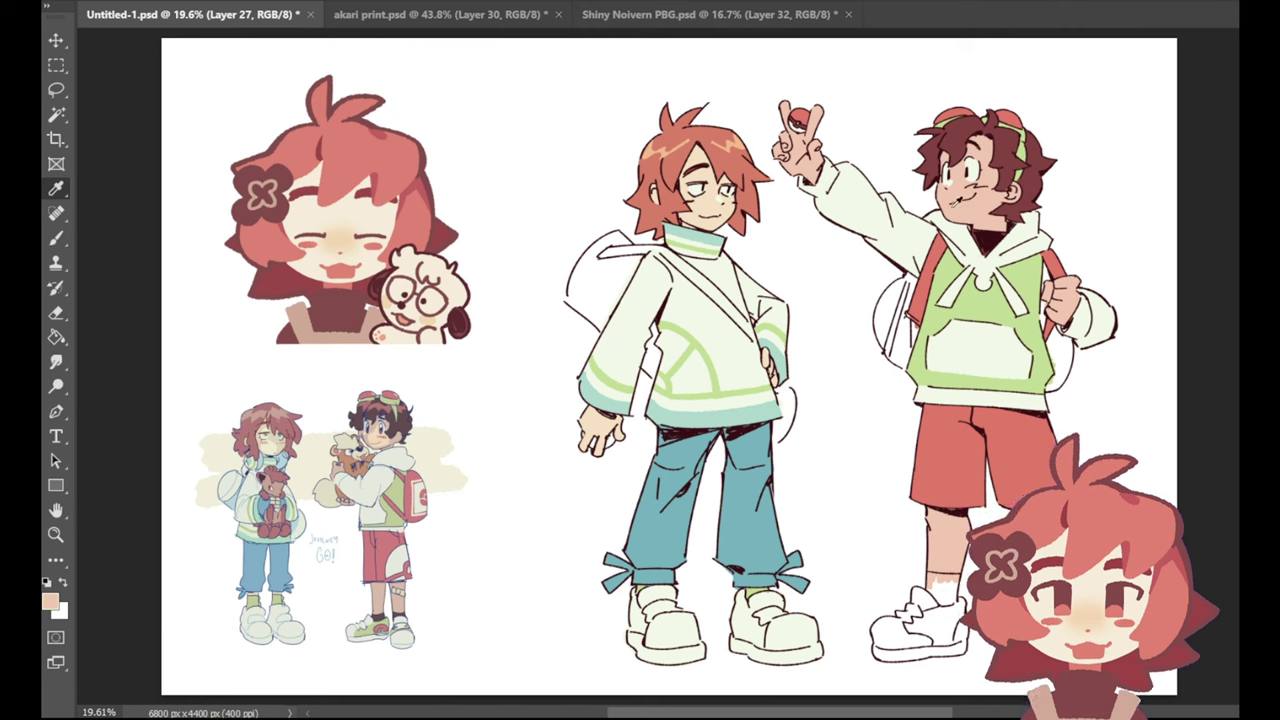
left_click(56, 237)
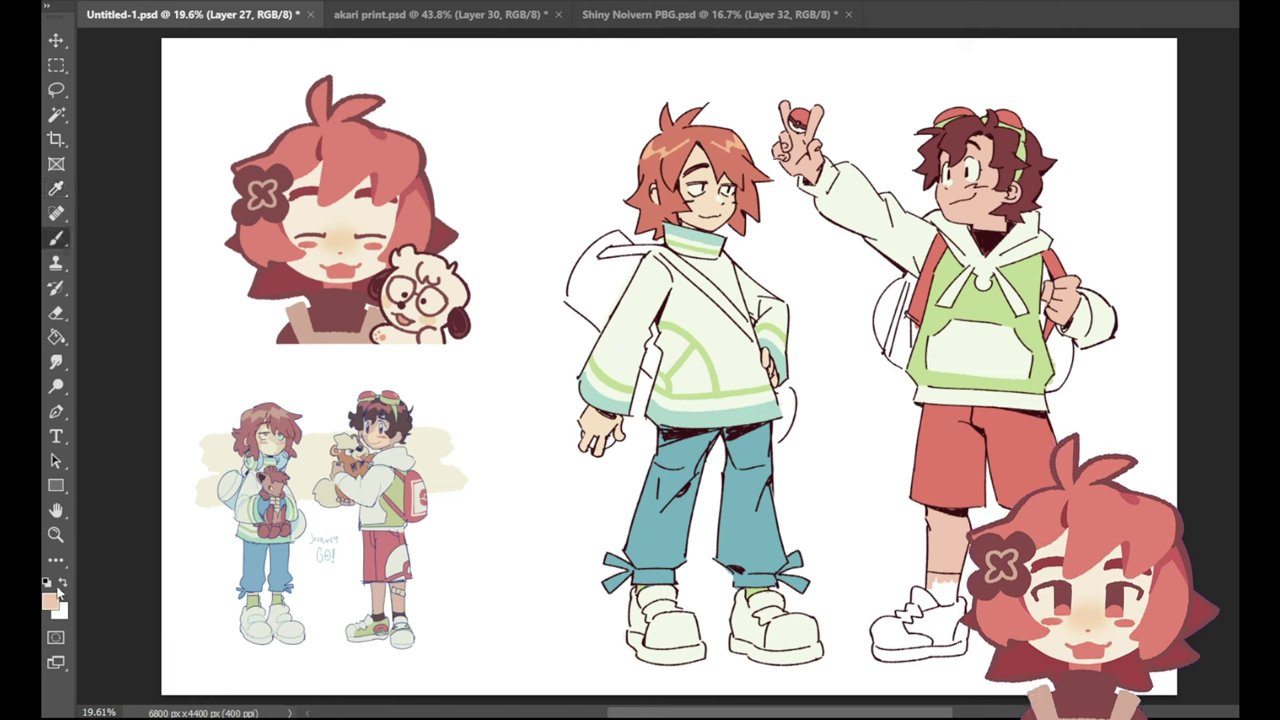
key("i")
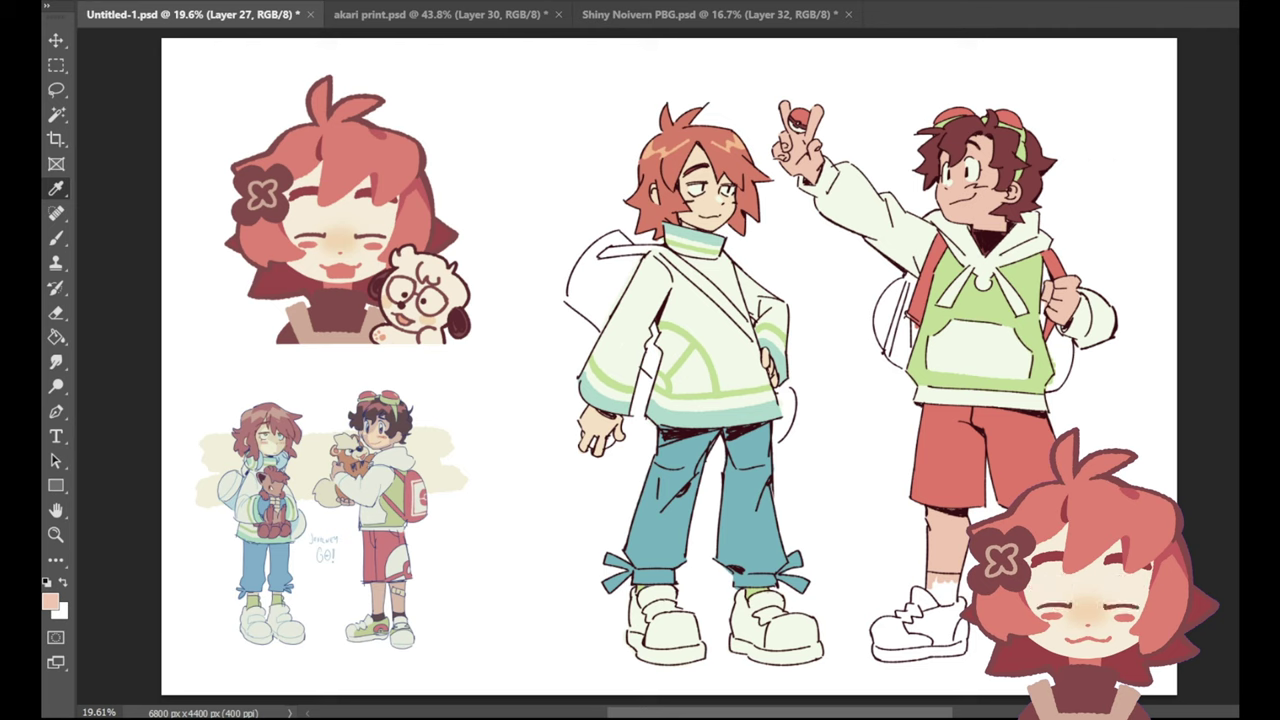
key("b")
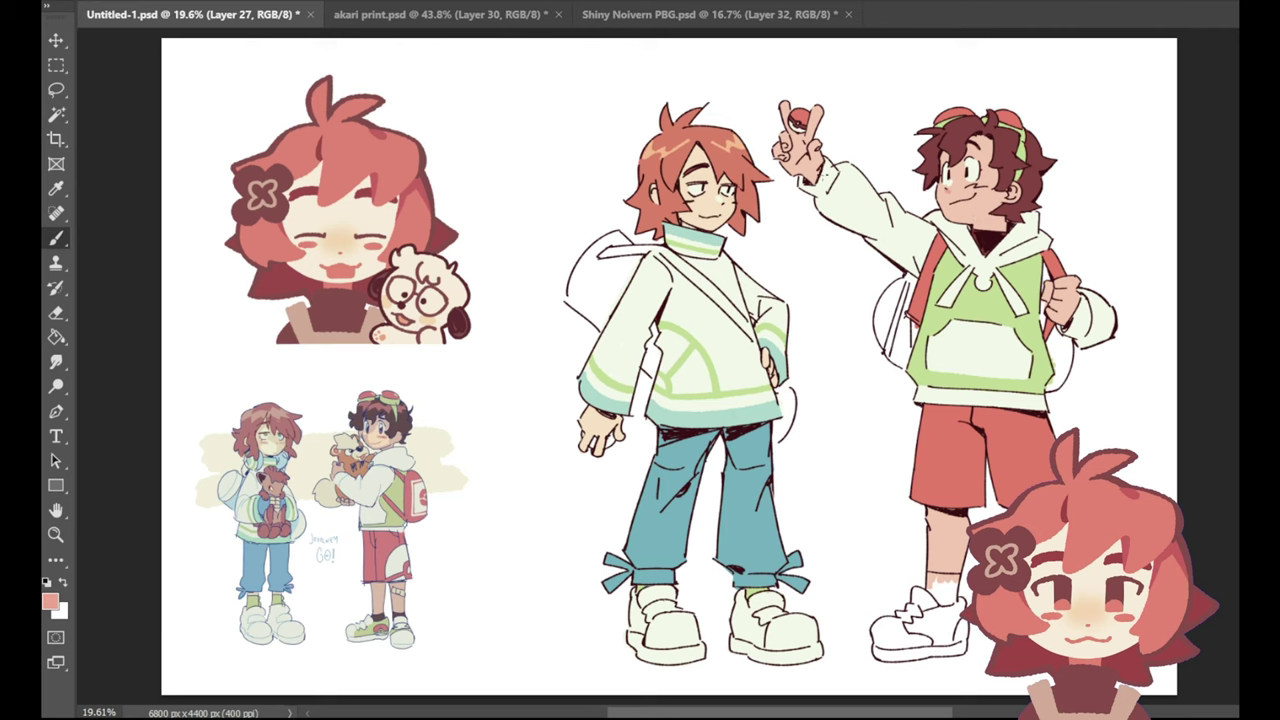
Step: Select the pointing trainer's peach skin areas with the Magic Wand and ready the brush at the face
left_click(58, 116)
left_click(967, 213)
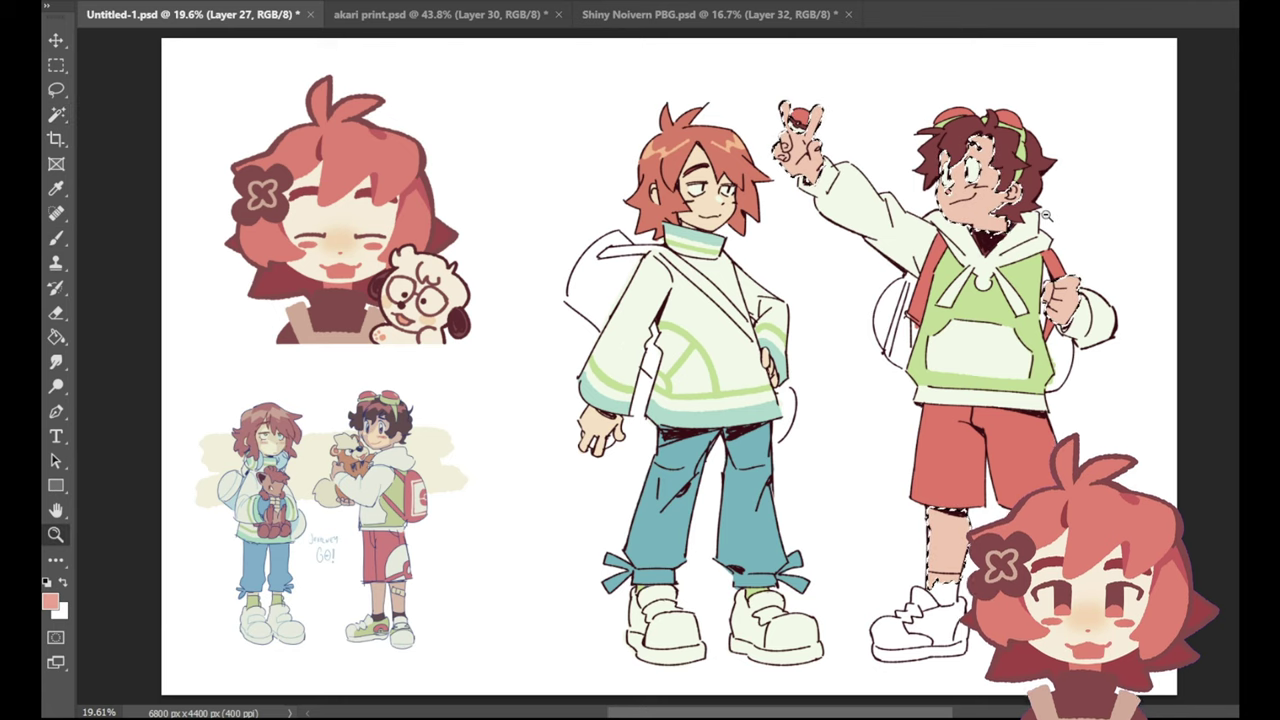
key("z")
left_click_drag(1047, 204, 1135, 202)
key("b")
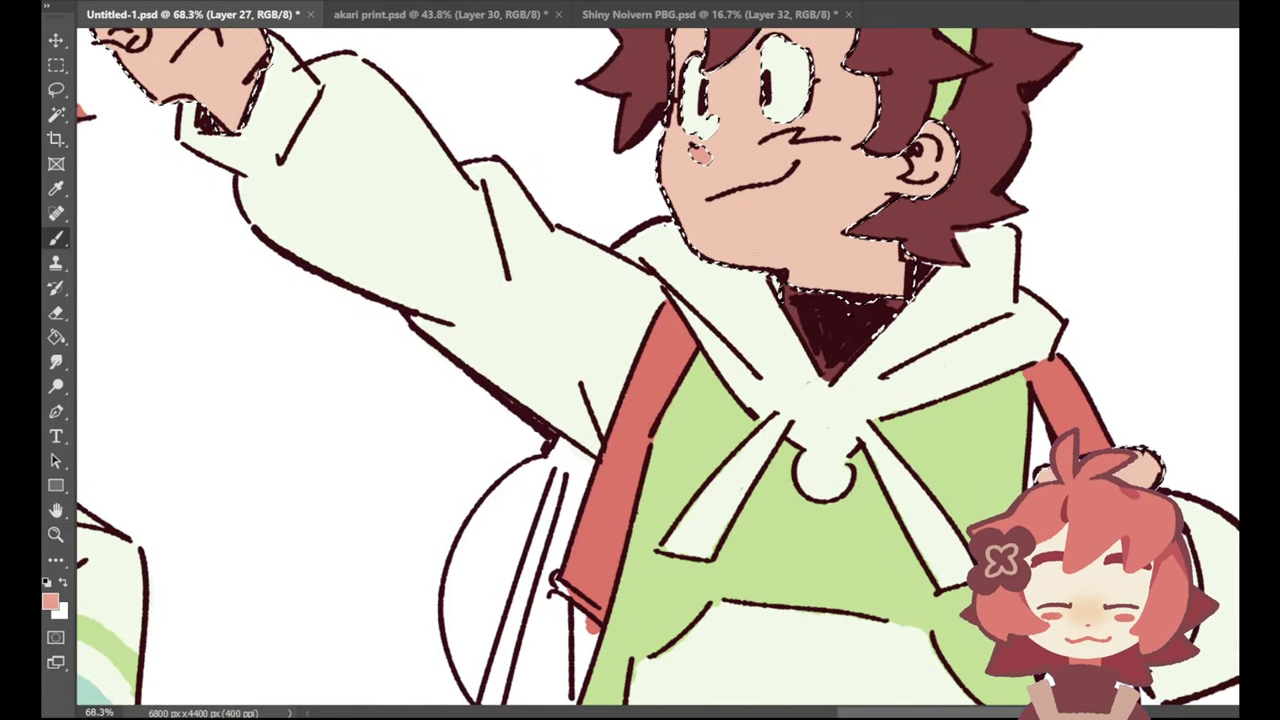
left_click_drag(690, 243, 855, 228)
key("ctrl+z")
left_click_drag(714, 258, 866, 213)
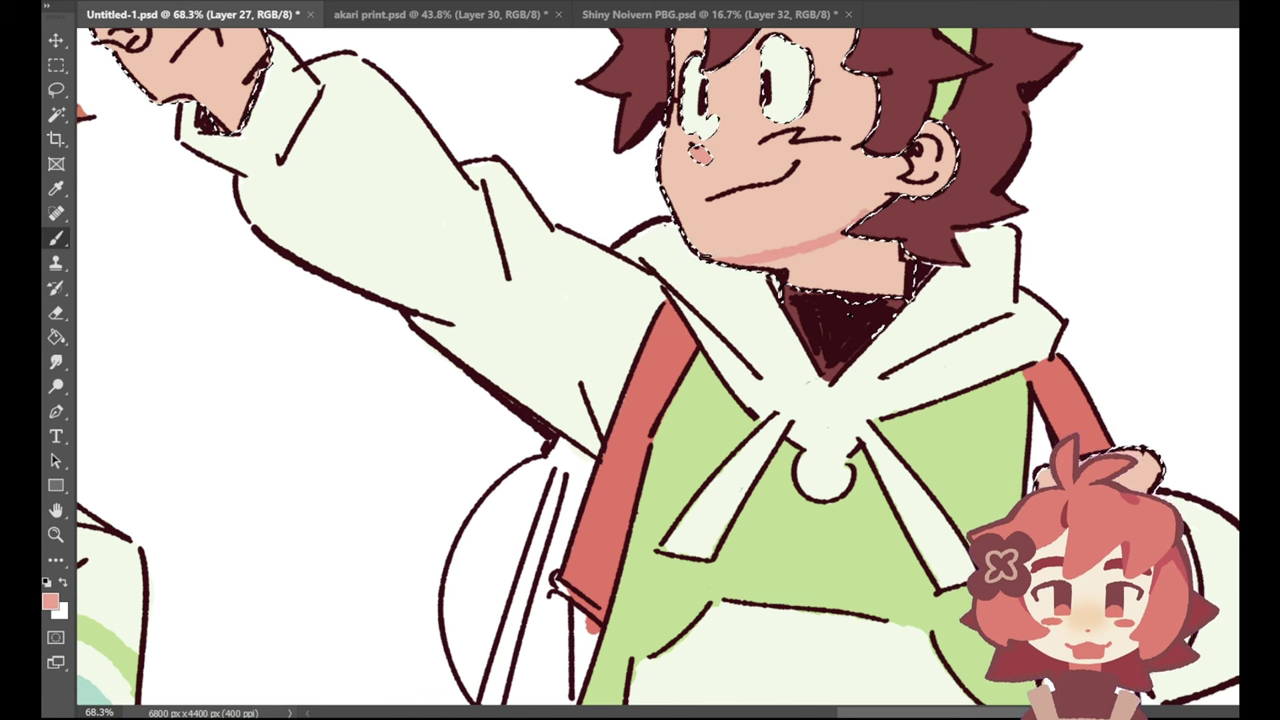
key("ctrl+z")
mouse_move(708, 256)
left_mouse_down()
mouse_move(854, 215)
mouse_move(850, 242)
left_mouse_up()
key("ctrl+z")
Step: Paint the salmon shadow across the pointing trainer's neck and under the jaw, and clear the skin selection
mouse_move(714, 267)
left_mouse_down()
mouse_move(848, 248)
mouse_move(794, 284)
mouse_move(812, 262)
mouse_move(905, 282)
left_mouse_up()
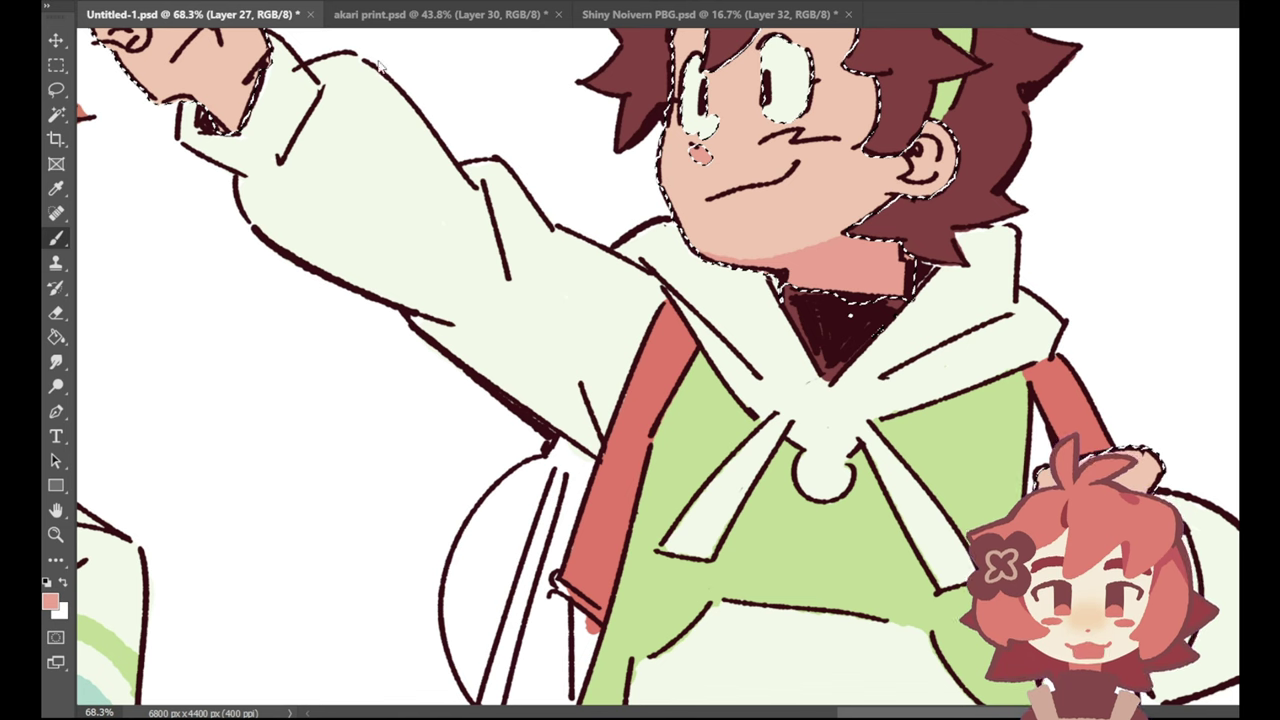
key("ctrl+plus")
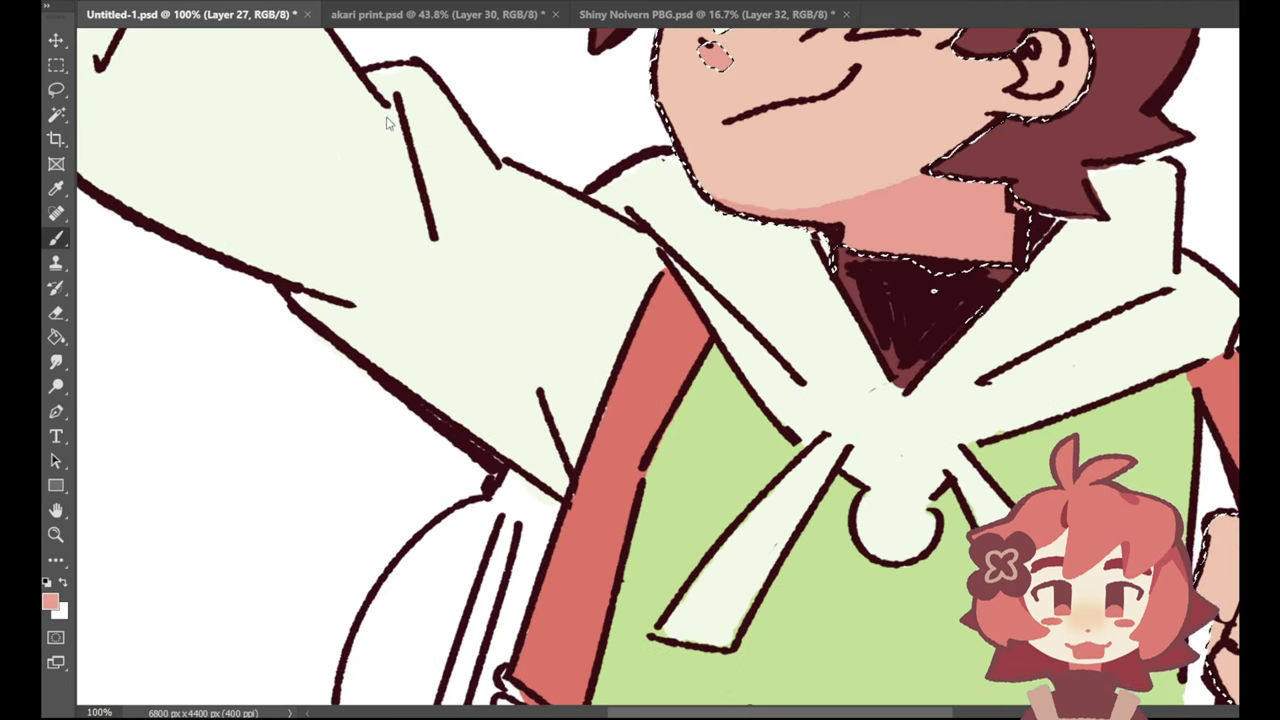
key("ctrl+0")
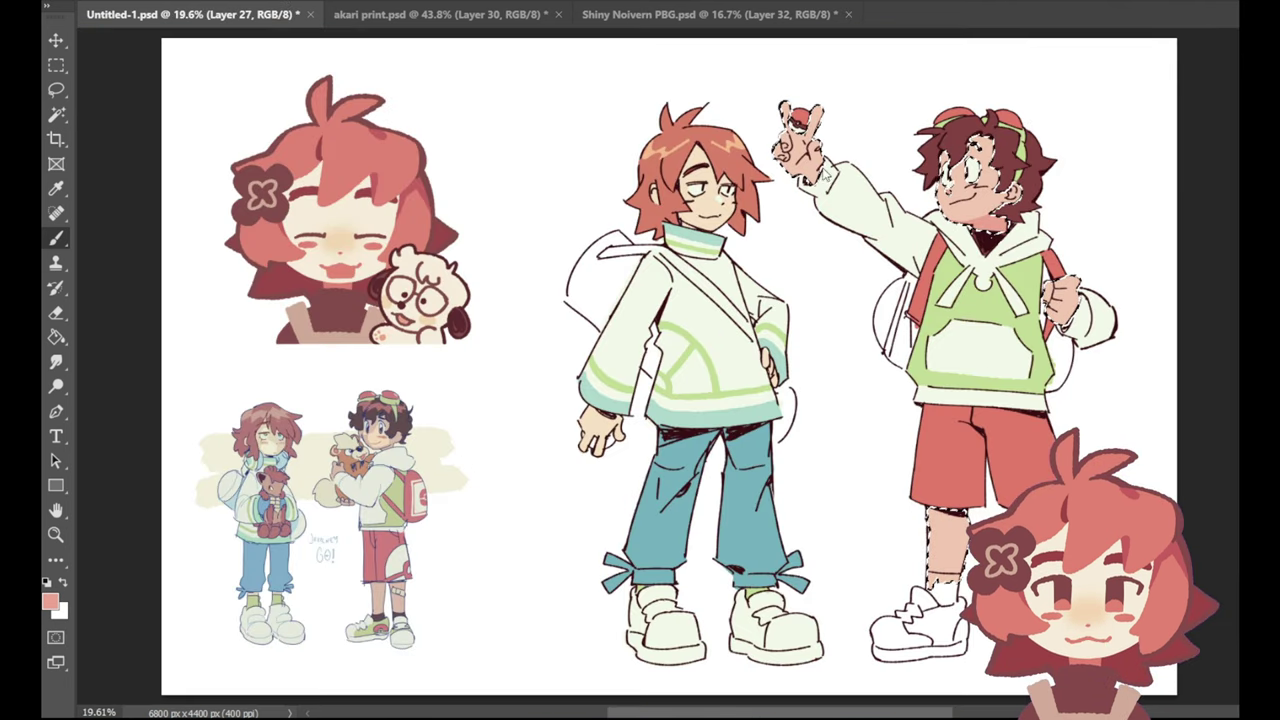
key("ctrl+d")
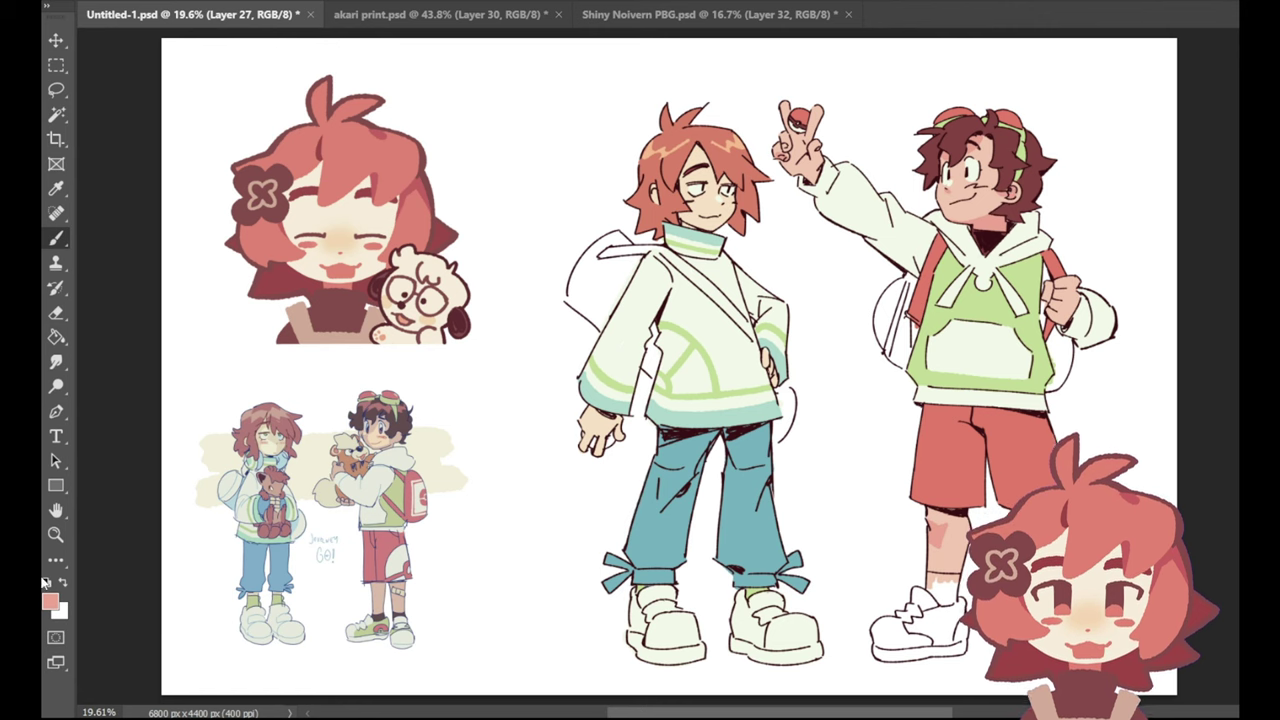
Step: Sample the maroon of the pointing trainer's hair as the brush colour
left_click(56, 534)
scroll(1131, 142, "up", 5)
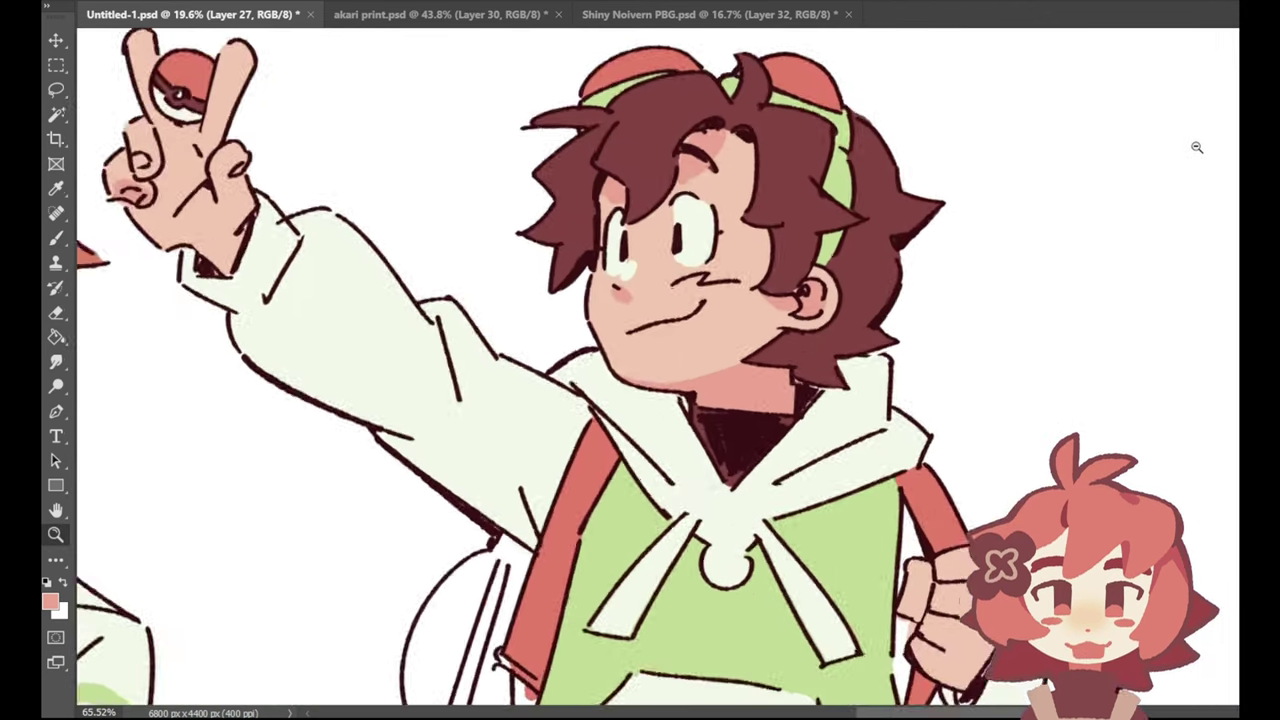
left_click(56, 187)
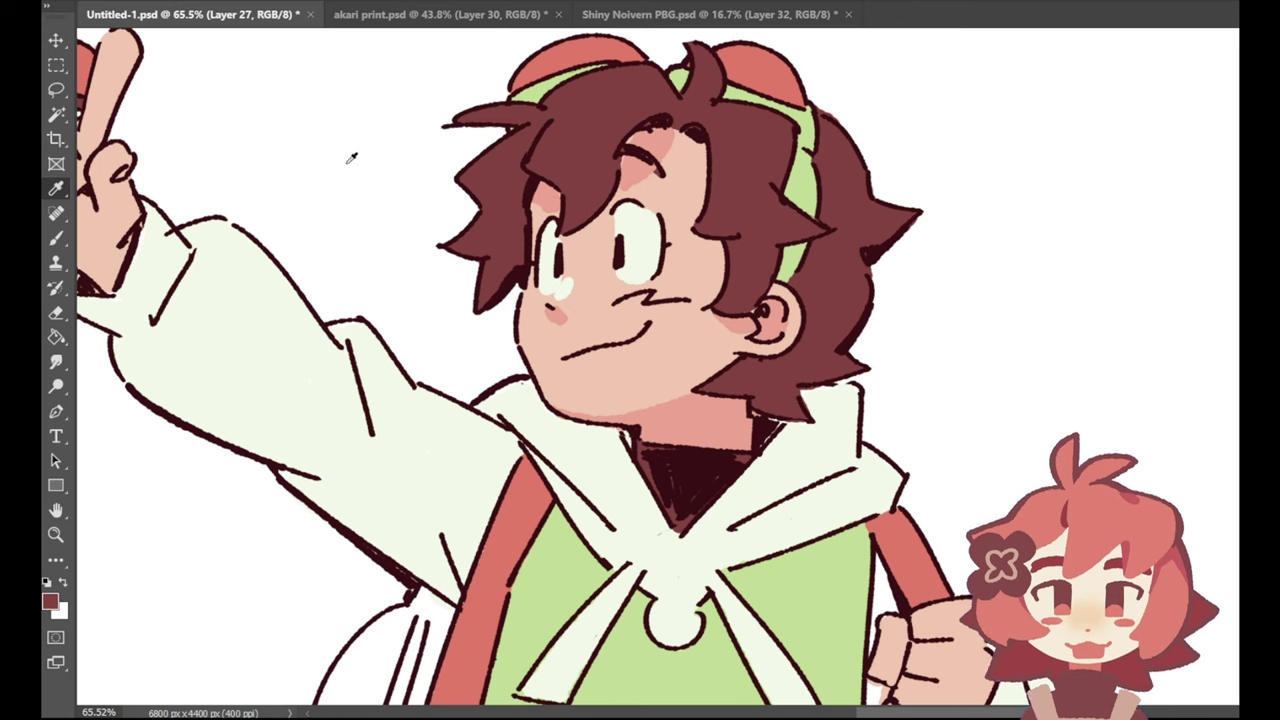
left_click(566, 148)
left_click(56, 238)
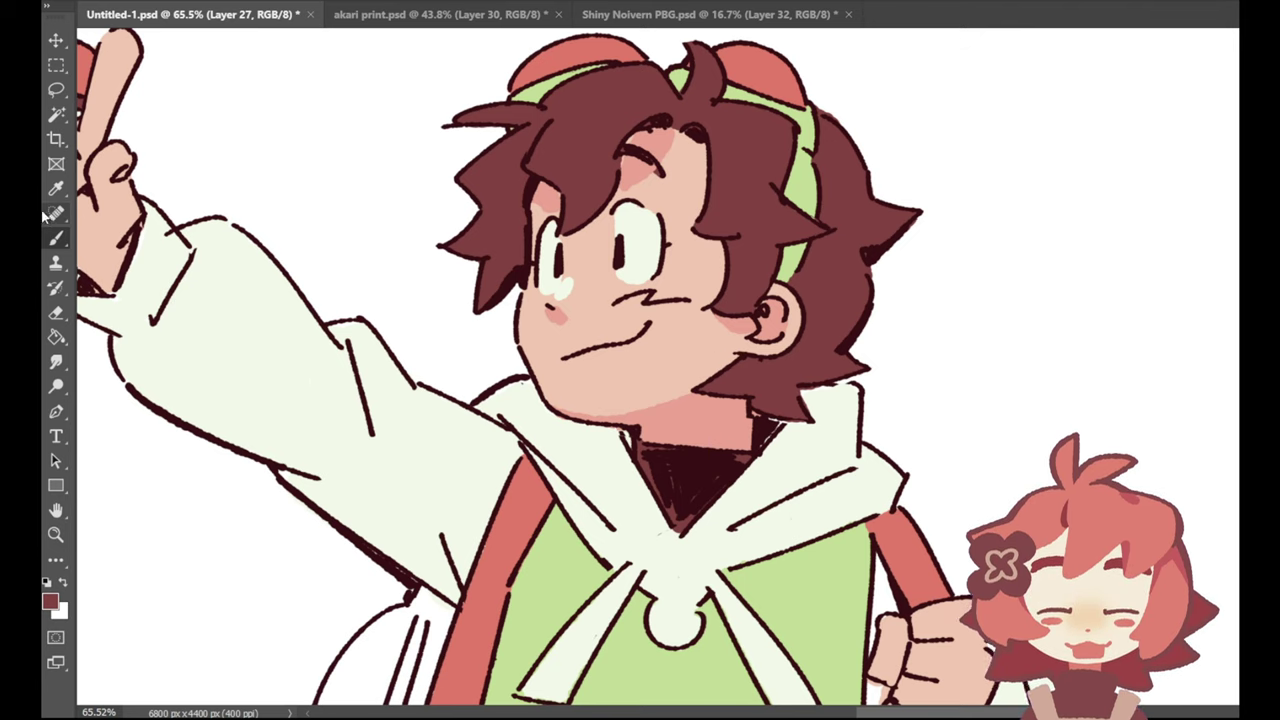
Step: Sample the raised sleeve's off-white, then the hair's maroon again, for the brush
left_click(143, 296, "alt")
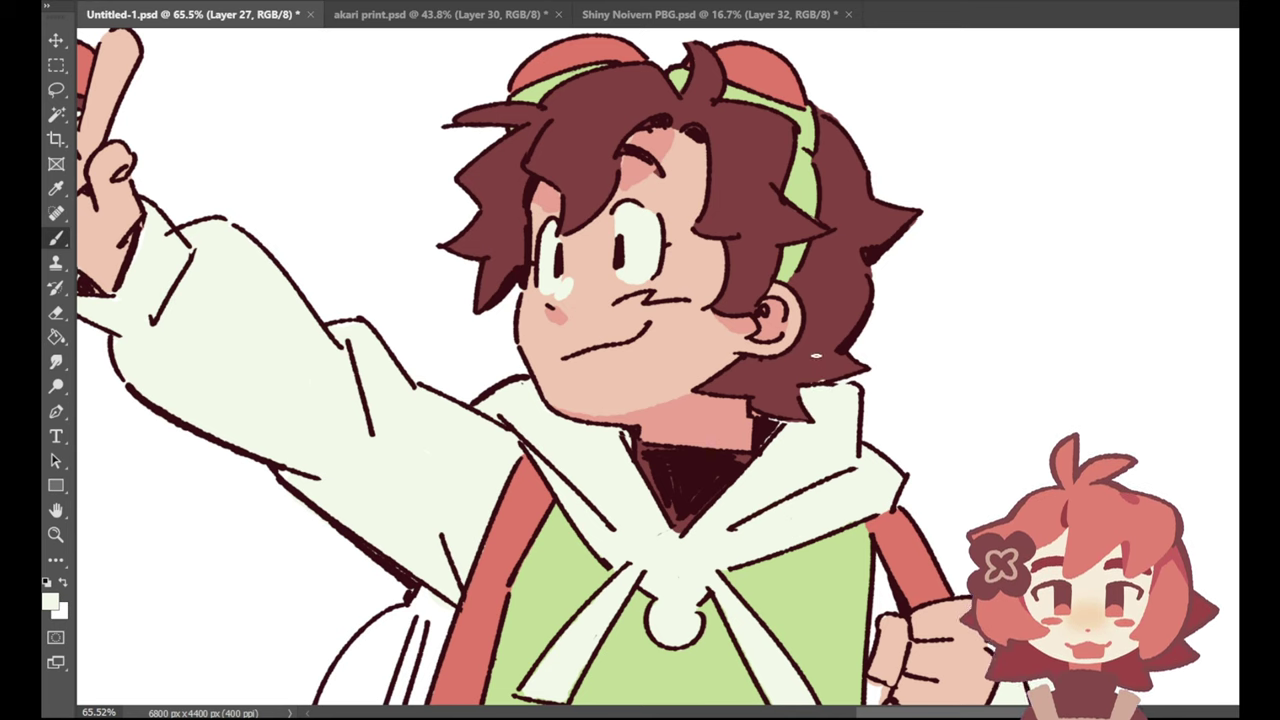
key("i")
left_click(756, 174)
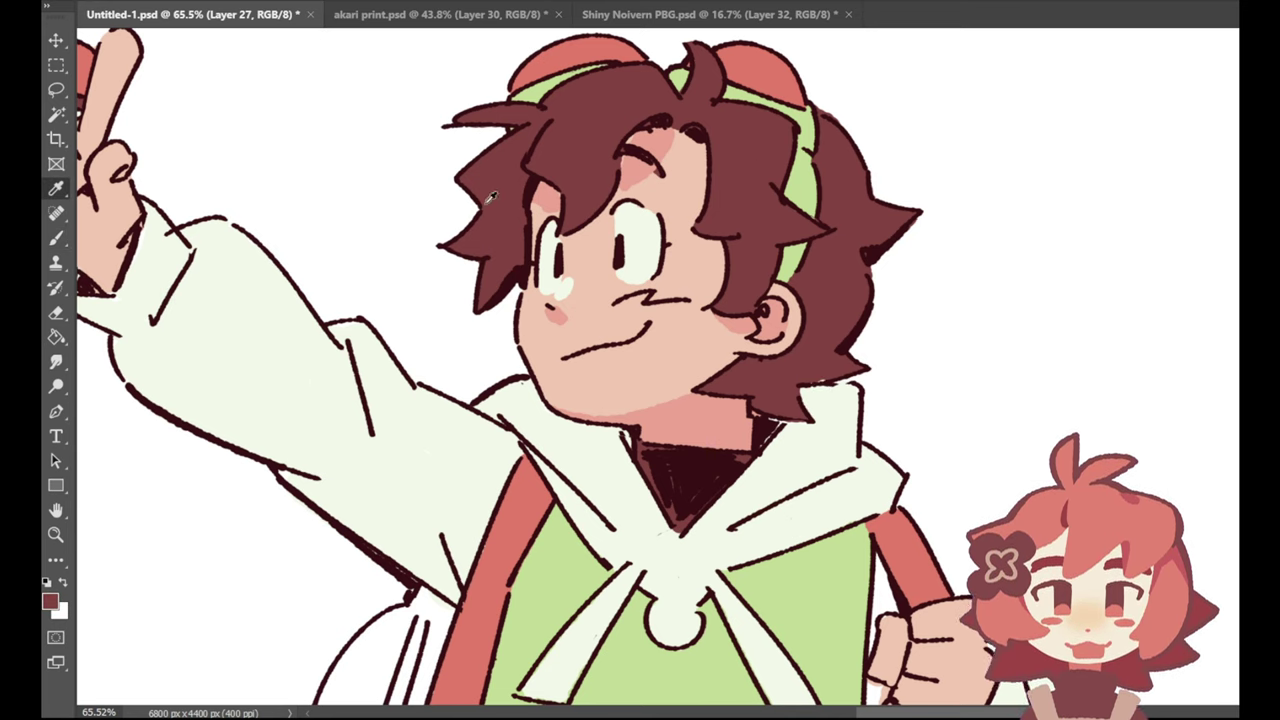
key("b")
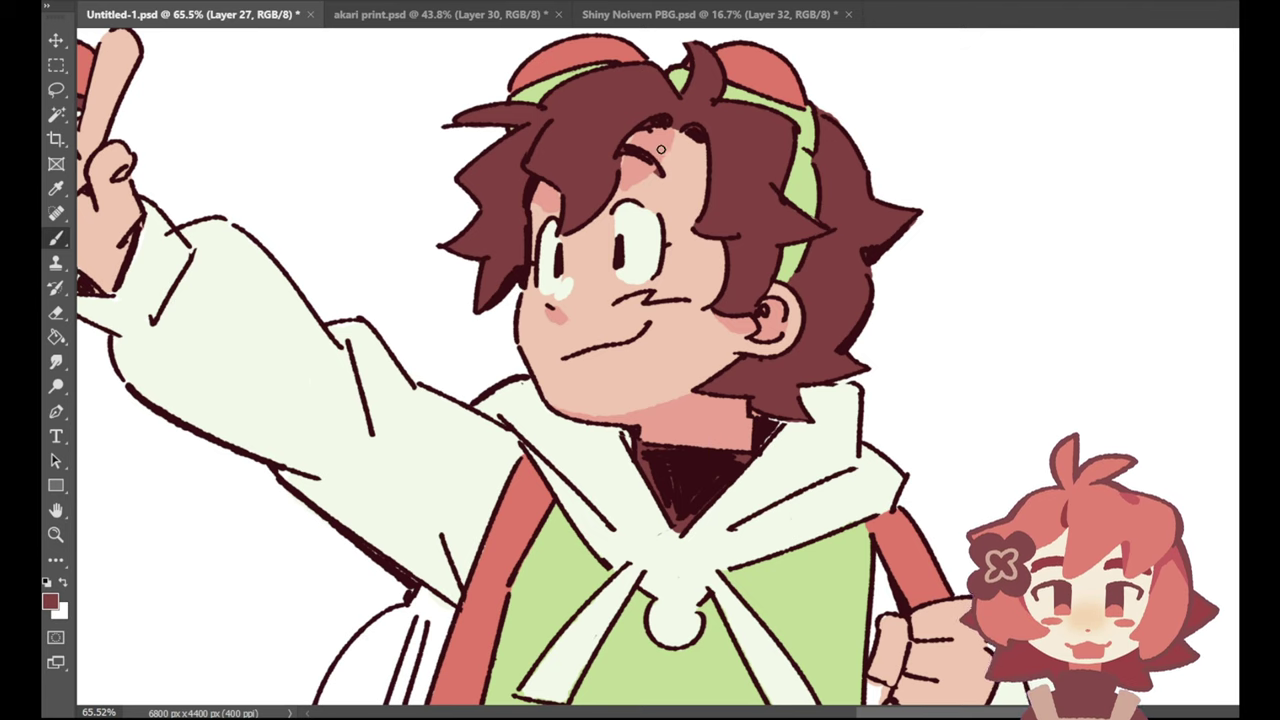
Step: Sample the salmon shadow tone beside the fringe as the brush colour
key("i")
left_click(551, 189)
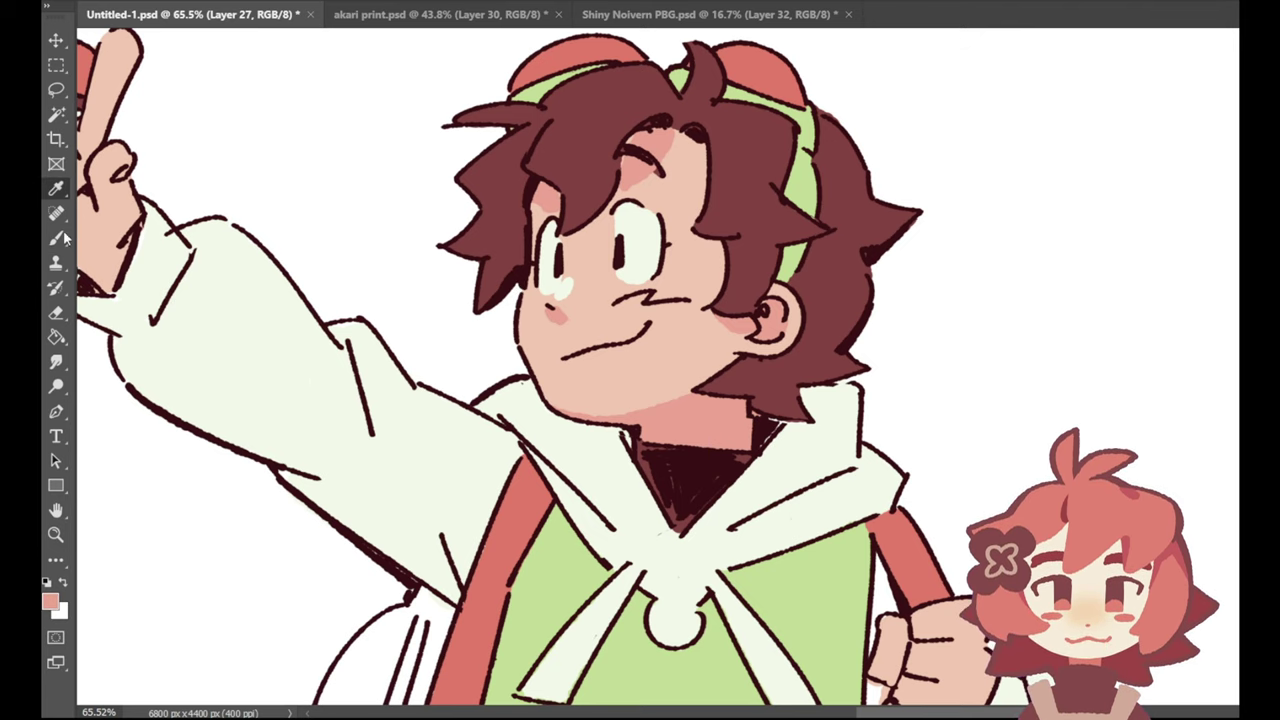
left_click(60, 238)
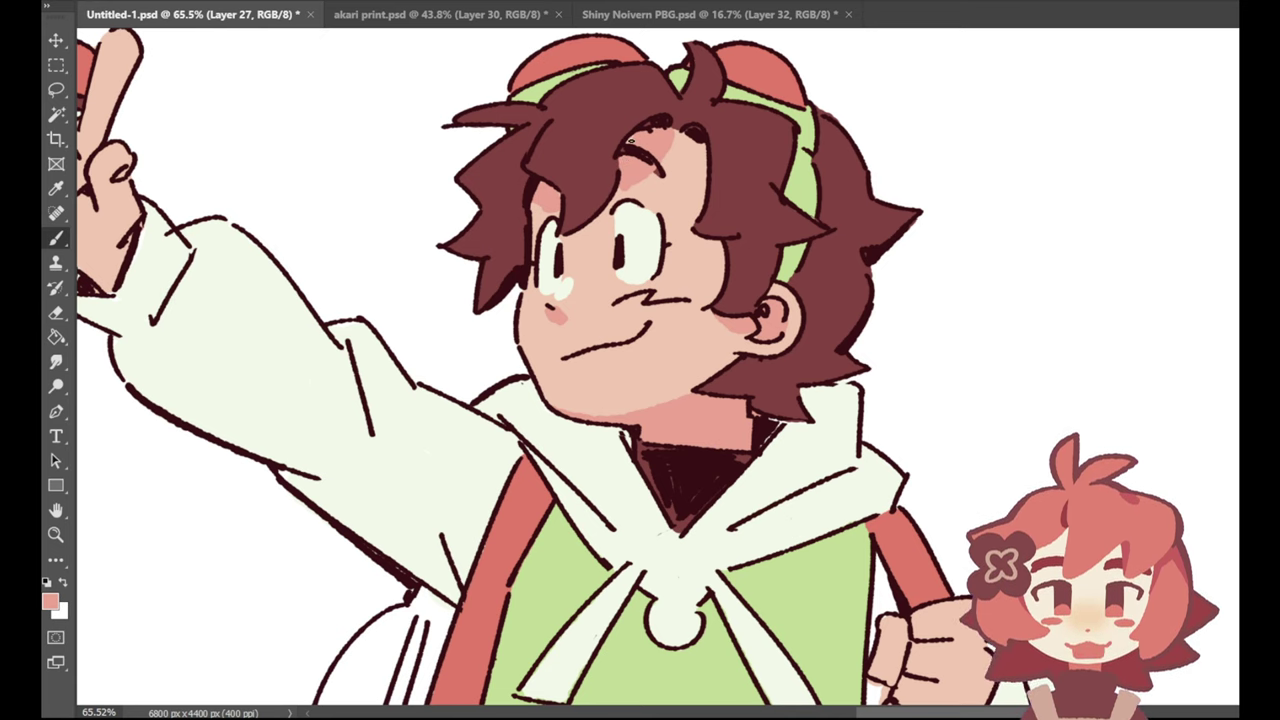
Step: Touch up the pointing trainer's eyebrow in maroon and trim the salmon shadow beneath it with the skin's peach
left_click(56, 188)
left_click(596, 127)
left_click(56, 239)
mouse_move(647, 160)
left_mouse_down()
mouse_move(655, 167)
mouse_move(645, 157)
left_mouse_up()
left_click(595, 224, "alt")
left_click_drag(620, 190, 648, 177)
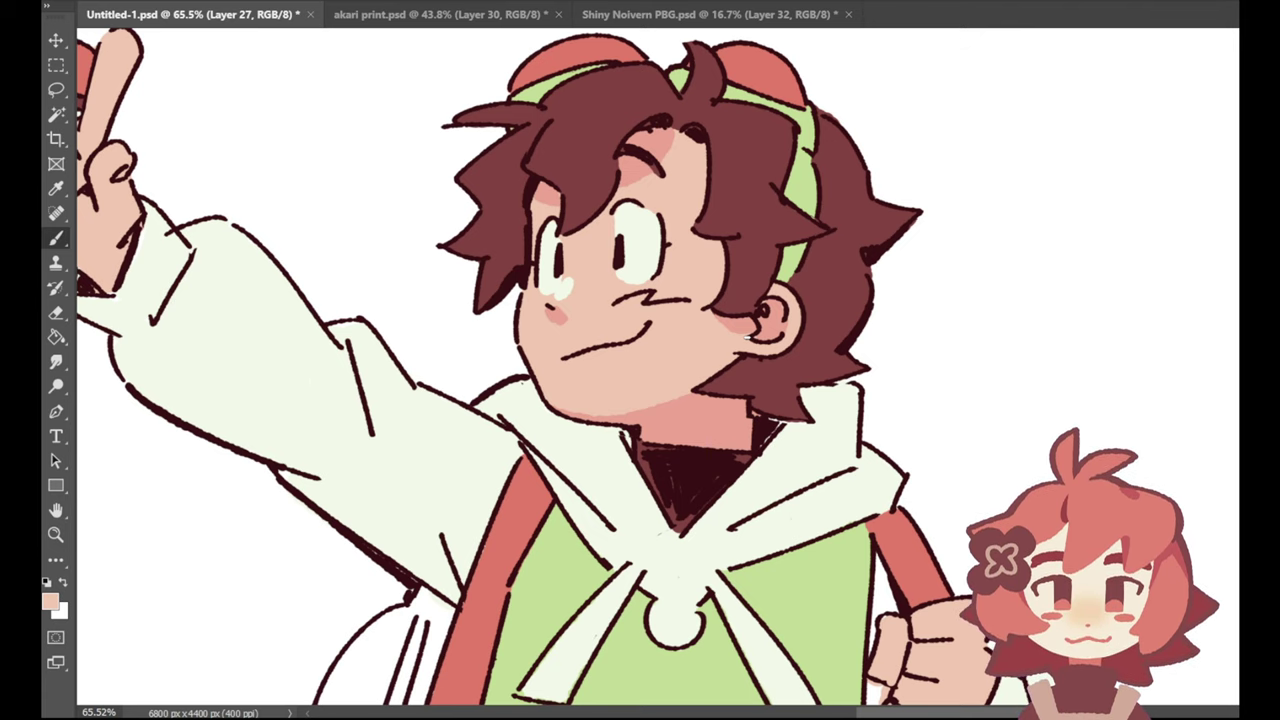
Step: Sample the forehead's salmon shadow, then the peach skin below the eye, as the brush colour
left_click(53, 197)
left_click(657, 141)
key("b")
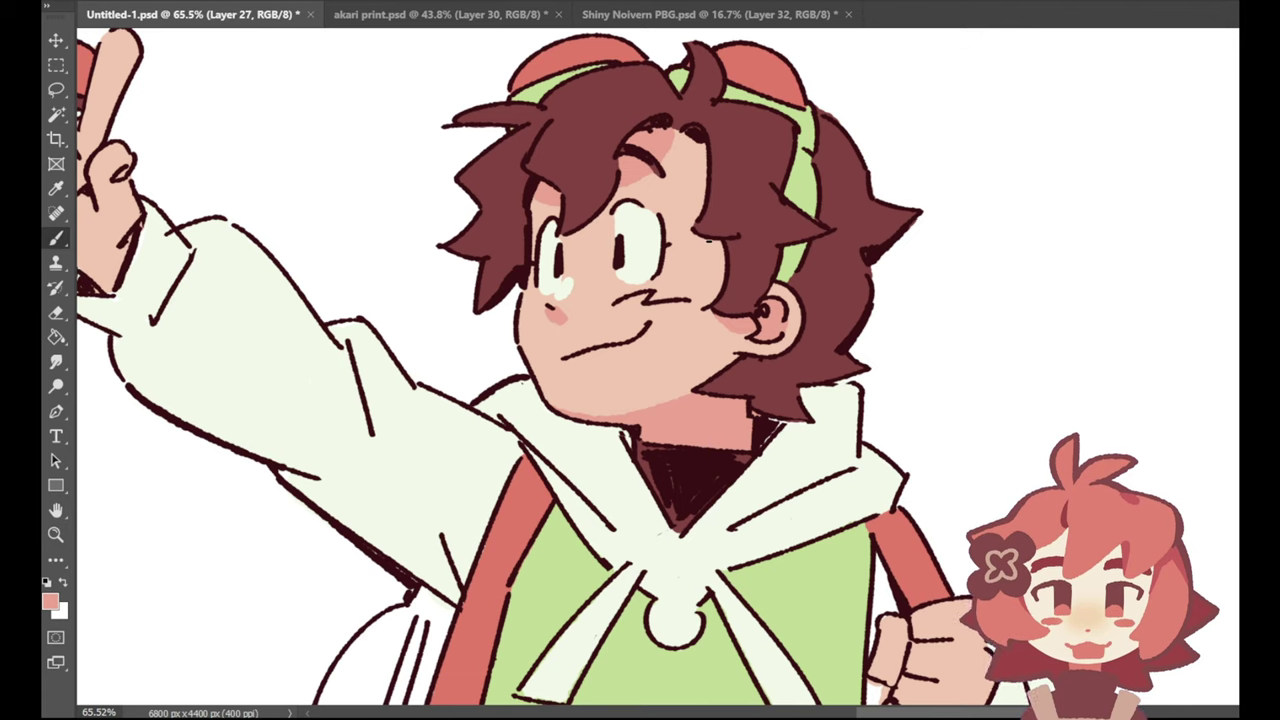
left_click(56, 188)
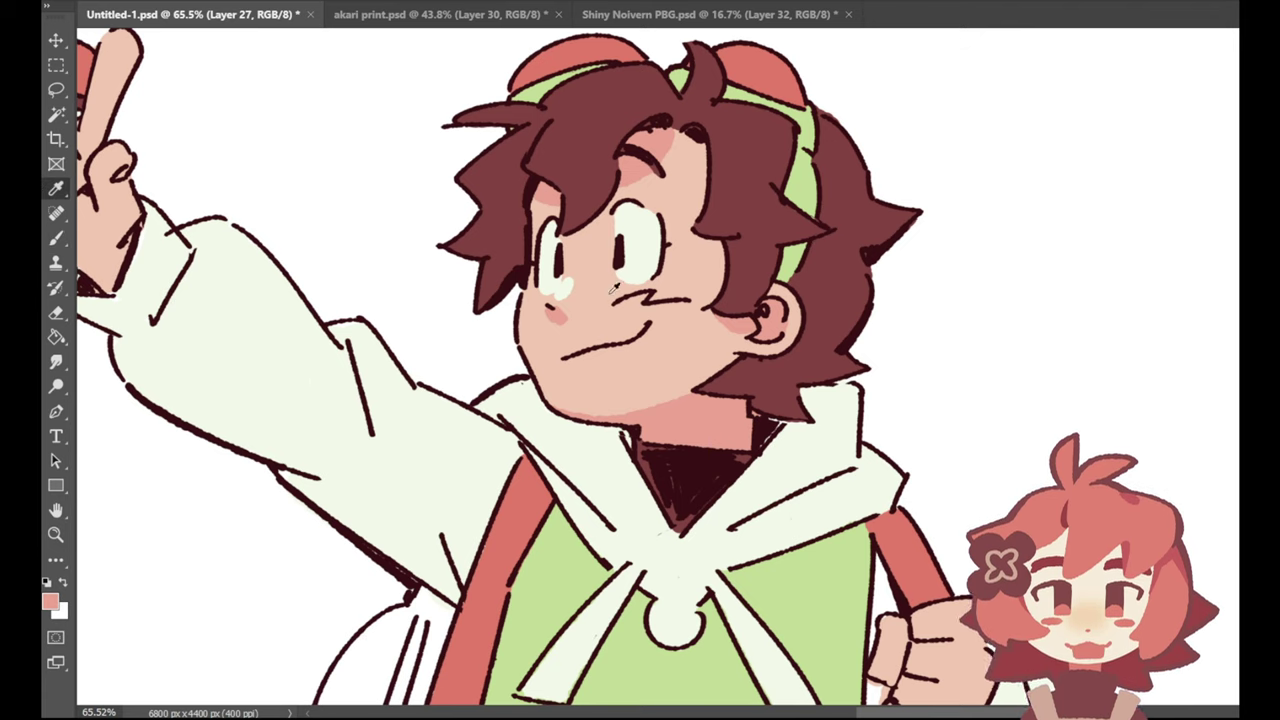
left_click(590, 307)
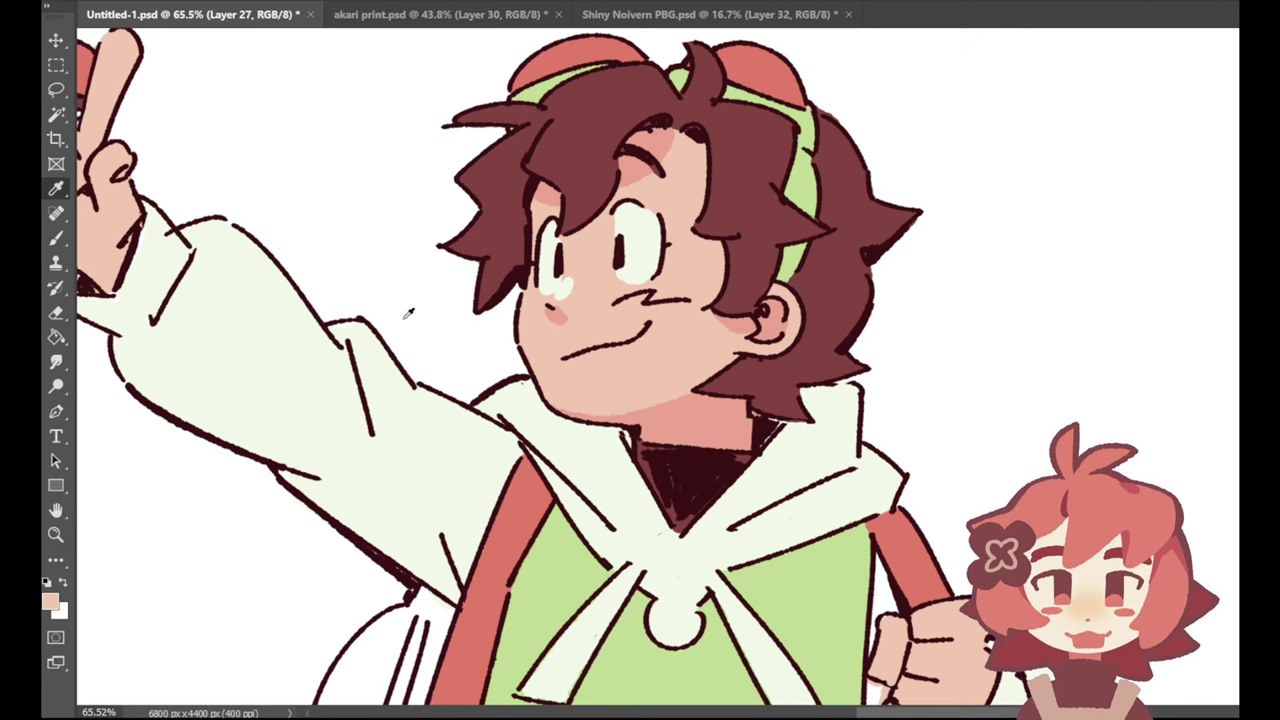
left_click(56, 238)
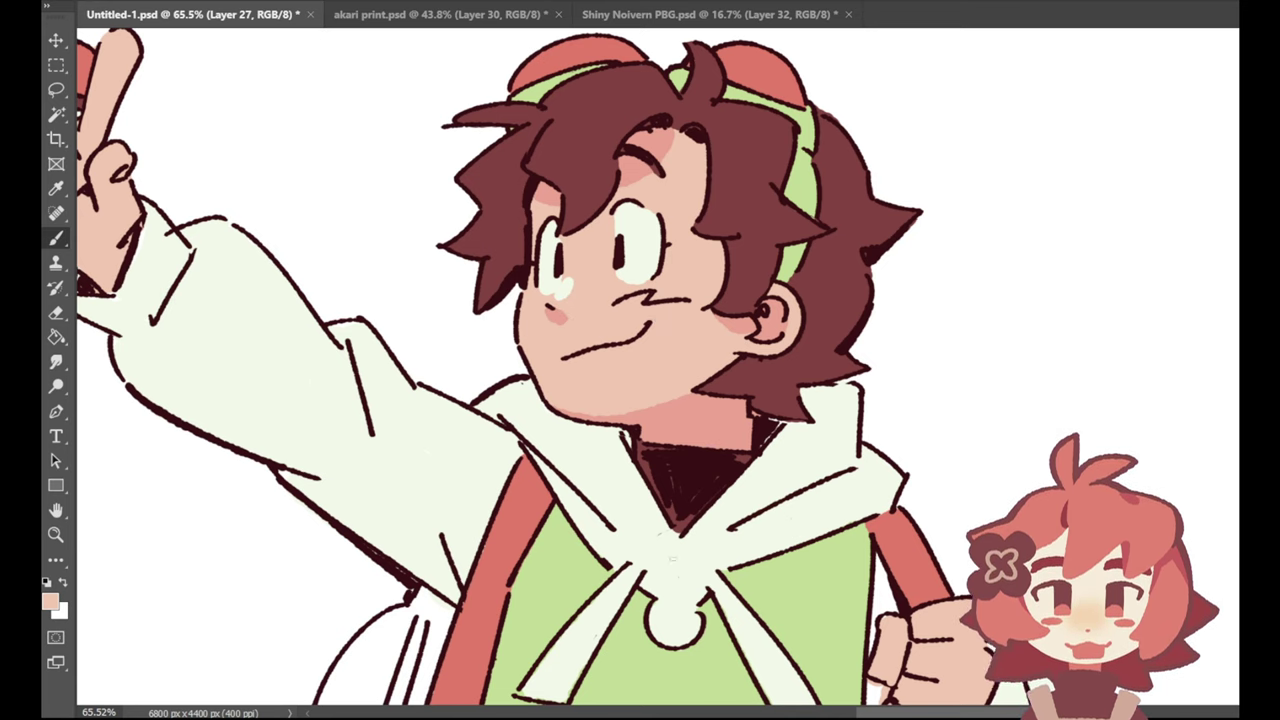
Step: Sample the neck's salmon shadow tone and ready the brush at the raised hand
left_click(795, 714)
left_click_drag(816, 714, 962, 716)
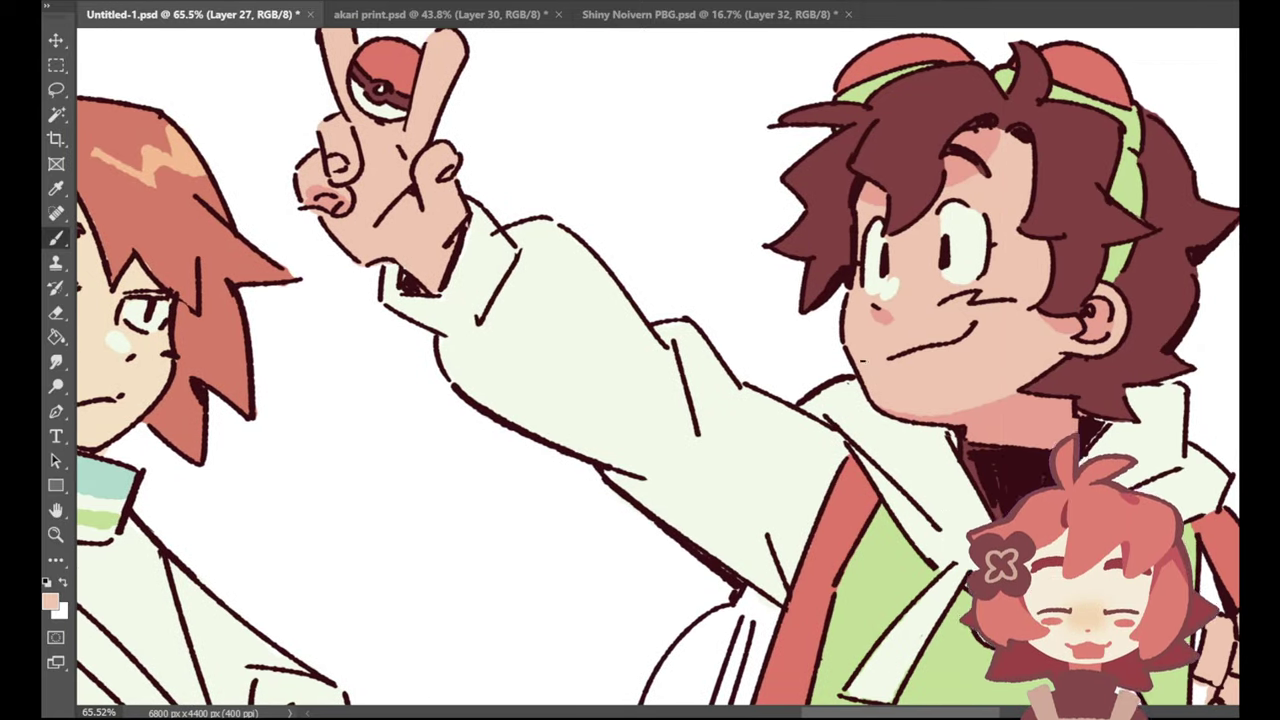
left_click(56, 188)
left_click(975, 400)
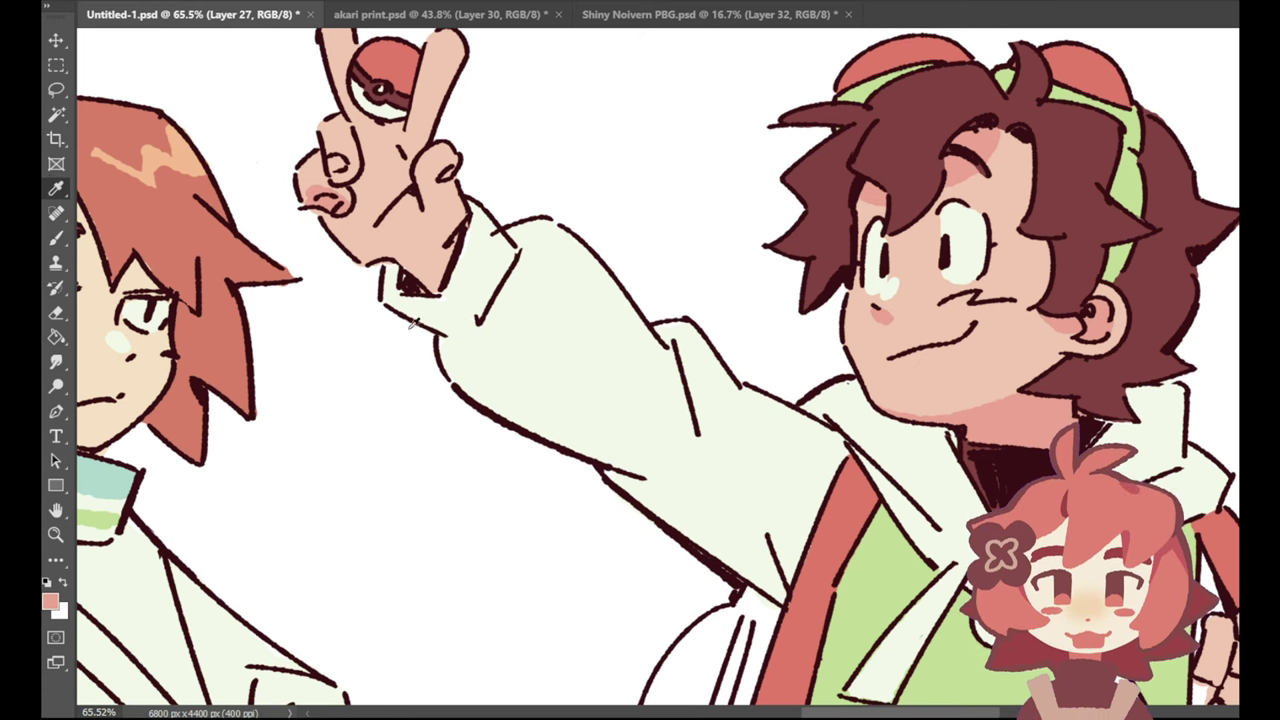
left_click(57, 238)
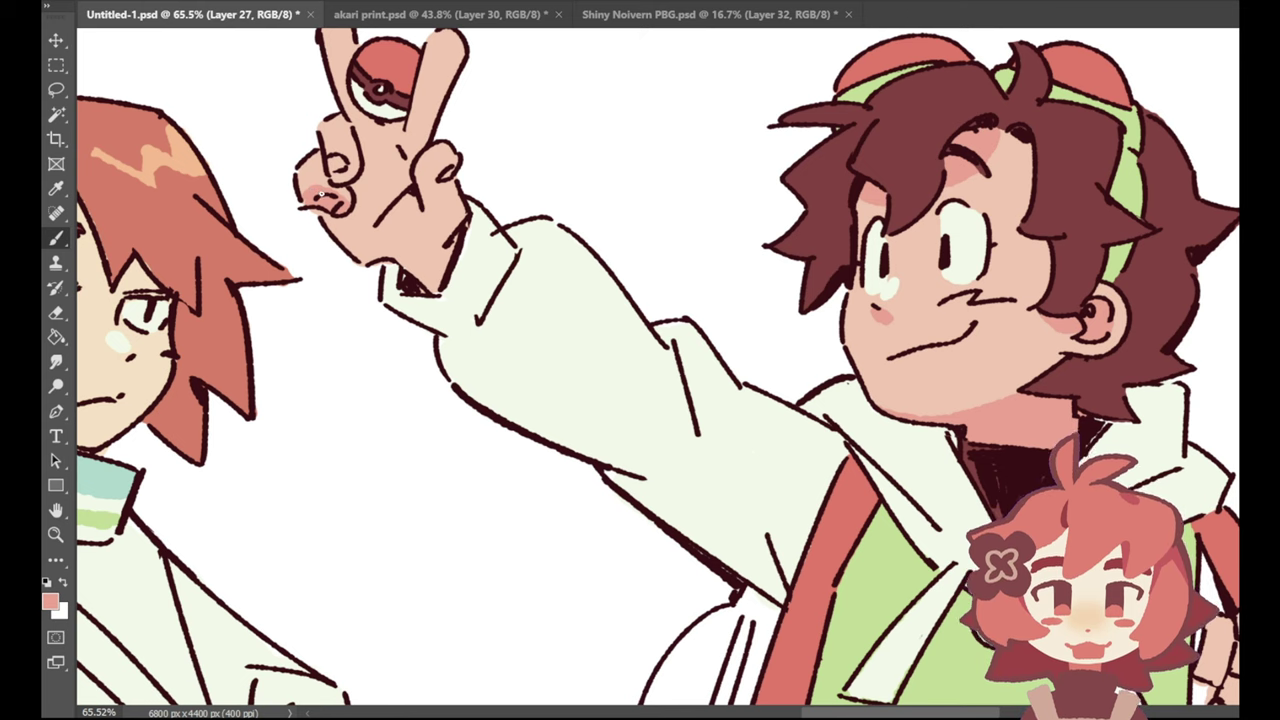
left_click_drag(319, 187, 333, 207)
left_click_drag(325, 154, 344, 174)
key("ctrl+z")
key("ctrl+z")
Step: Paint a small salmon shadow below the thumb of the raised hand
left_click_drag(435, 180, 455, 186)
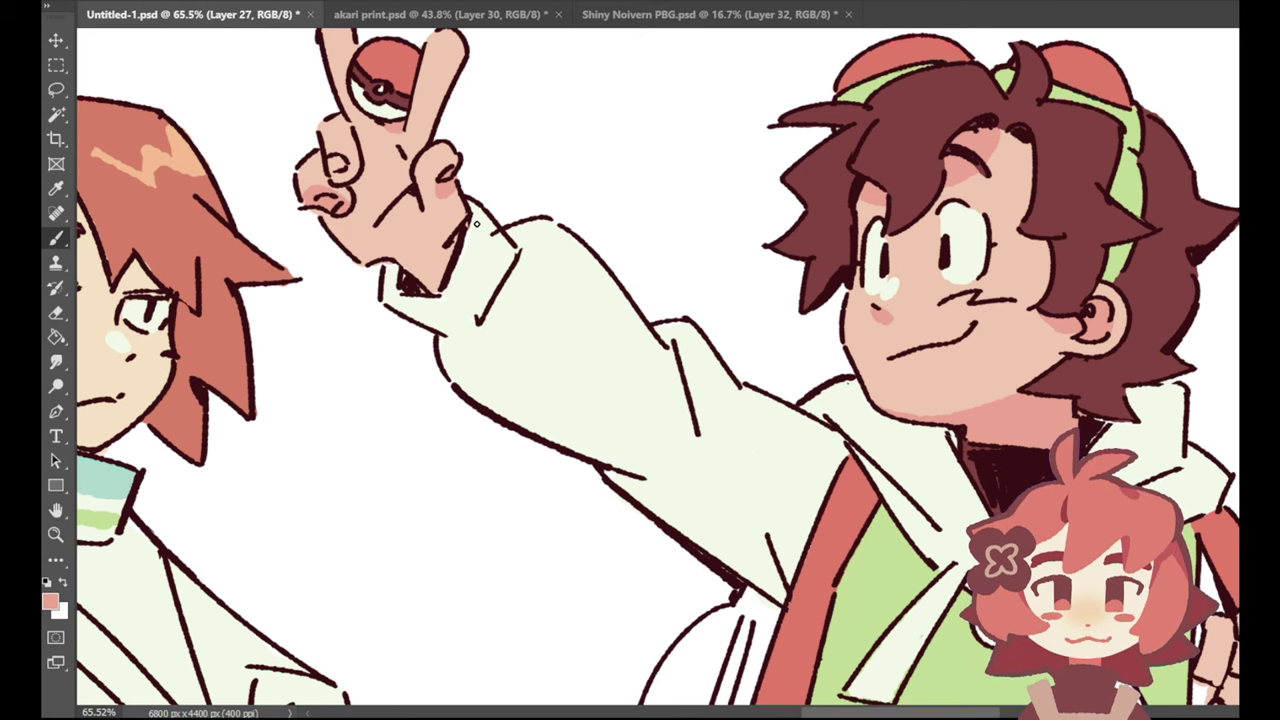
mouse_move(873, 714)
left_mouse_down()
mouse_move(824, 713)
mouse_move(855, 715)
left_mouse_up()
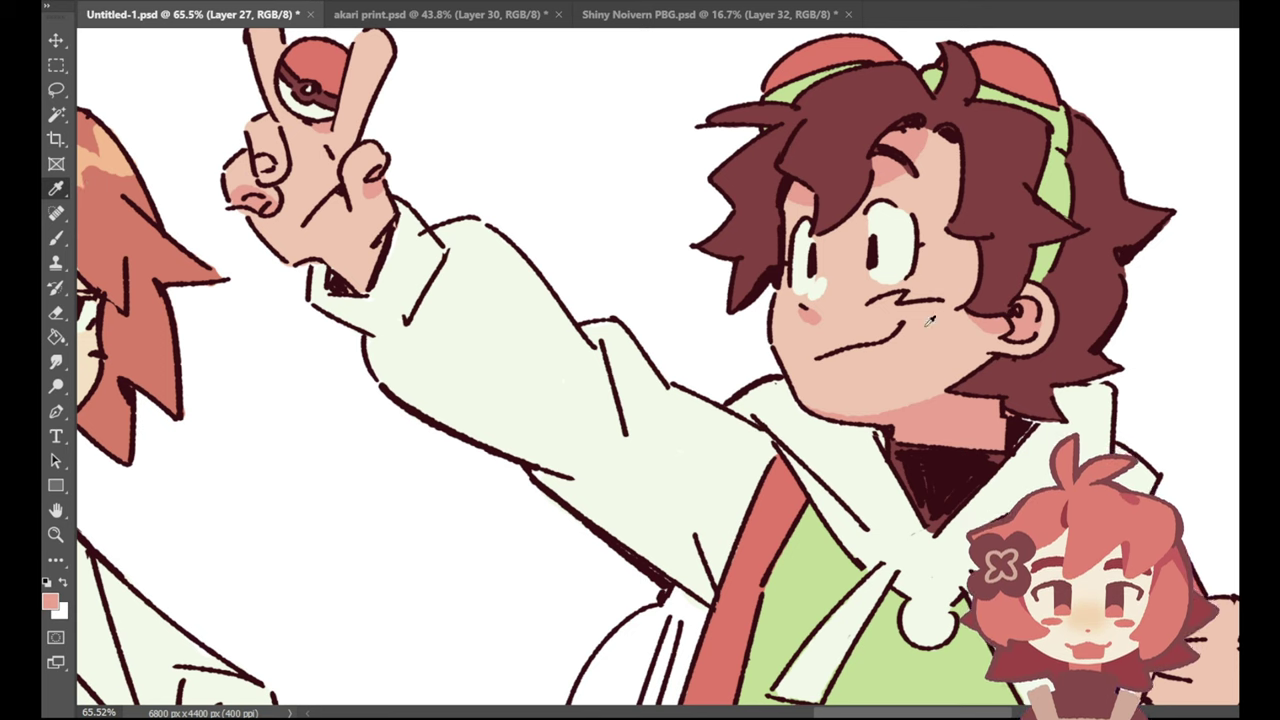
key("b")
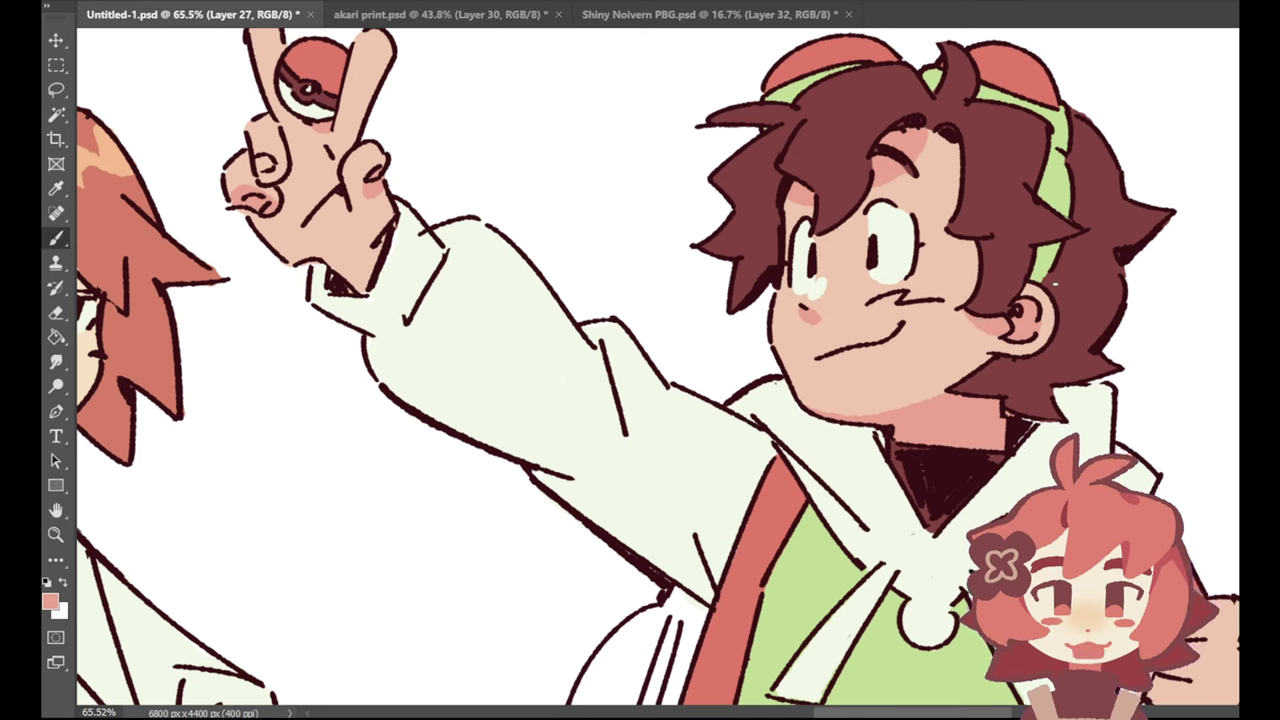
Step: Sample the hair's maroon, then the raised sleeve's off-white, as the brush colour
left_click(56, 189)
left_click(842, 104)
left_click(56, 243)
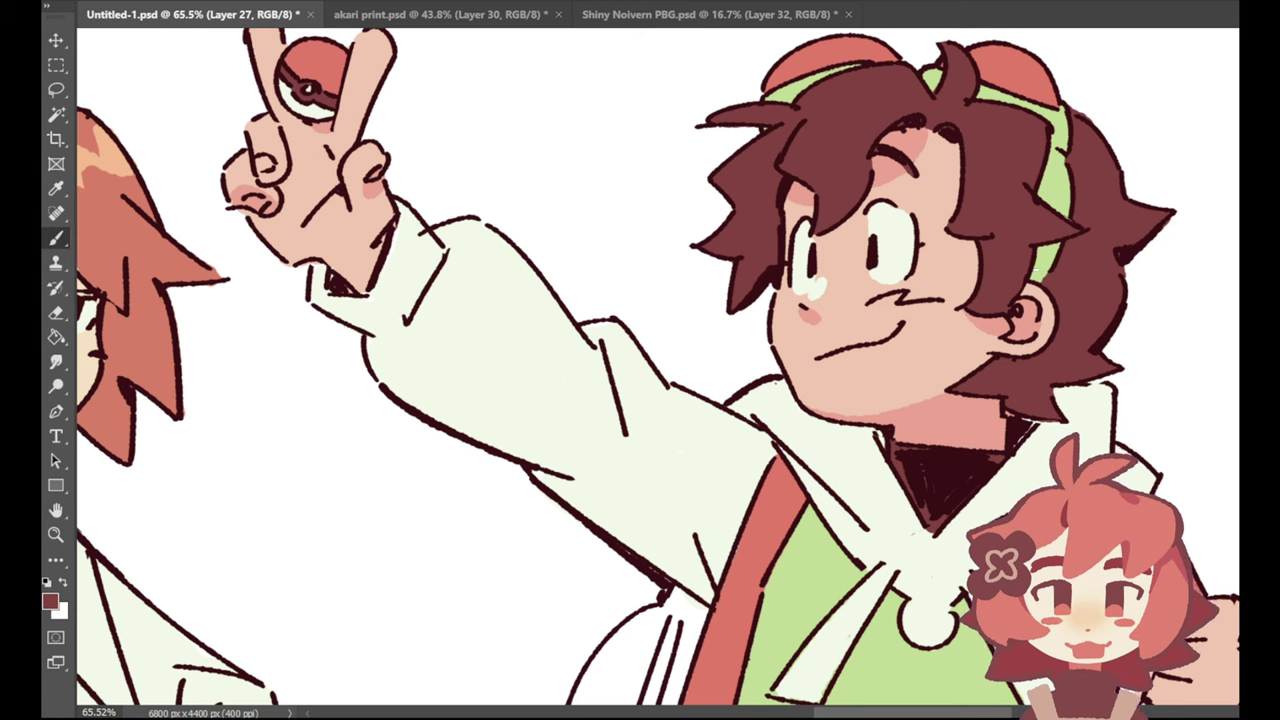
left_click(56, 312)
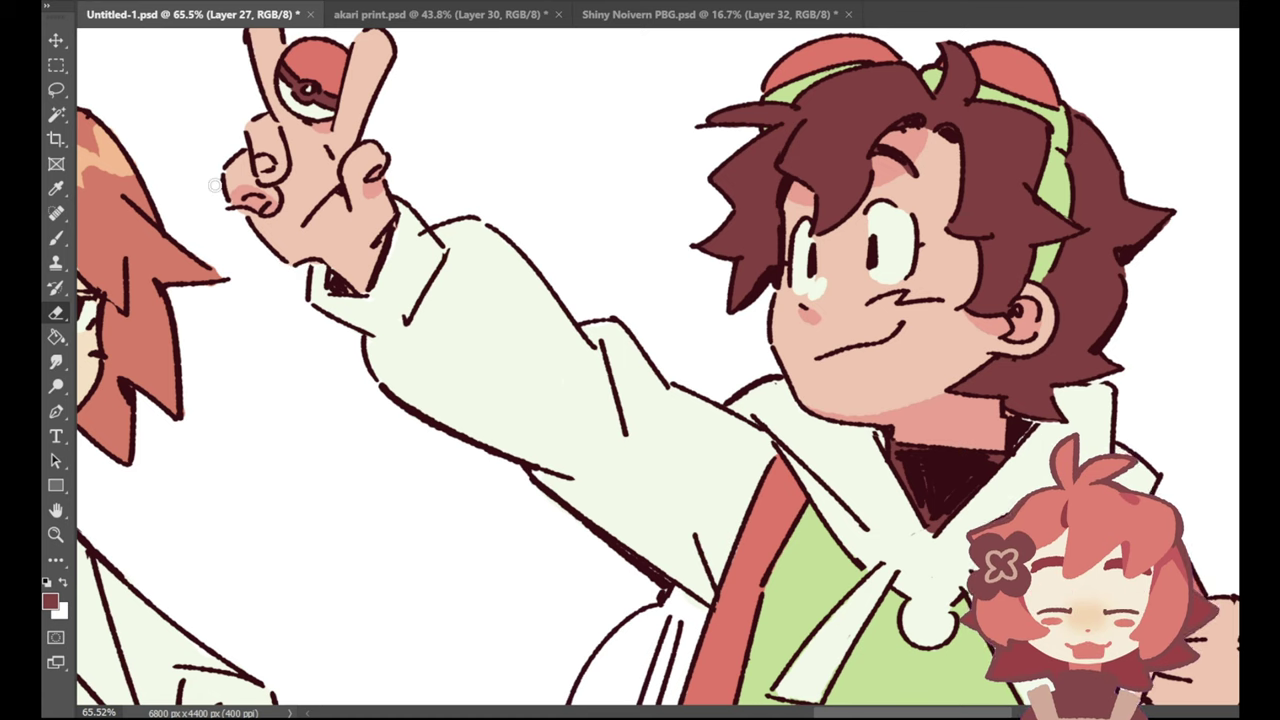
left_click(56, 190)
left_click(488, 324)
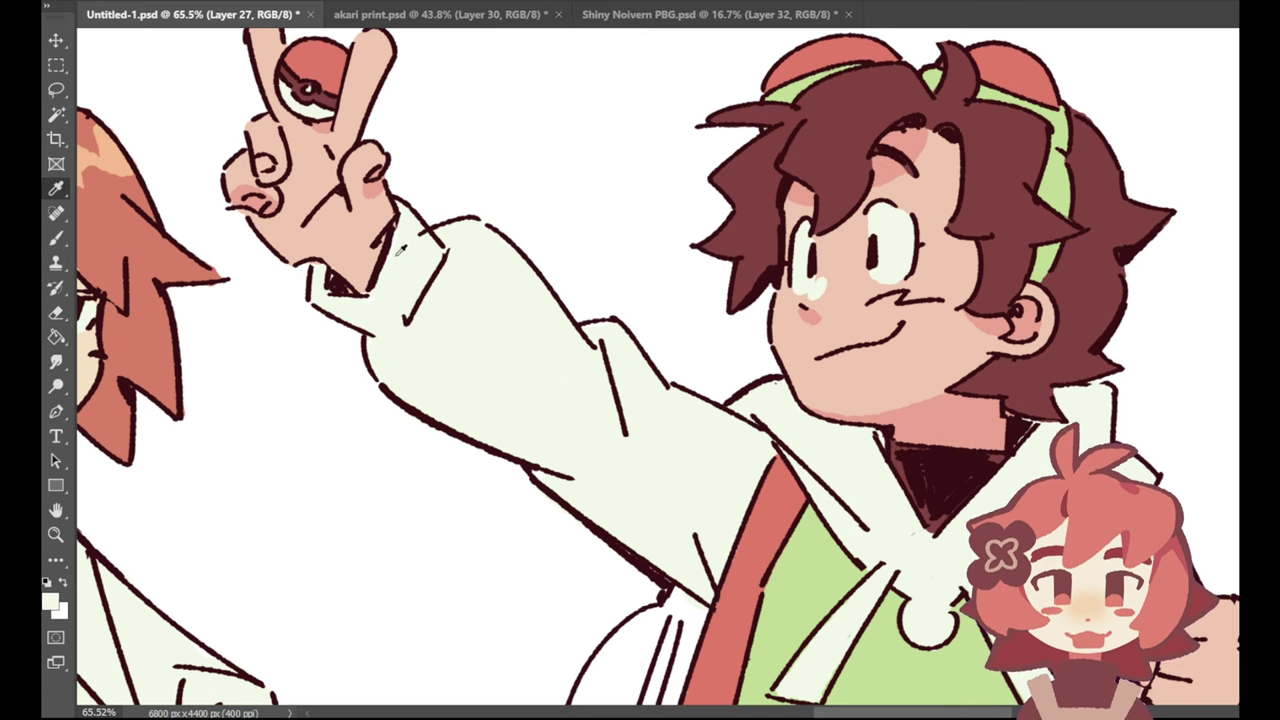
left_click(56, 238)
Step: Set the brush to light teal and shade the inside of the raised sleeve's cuff
key("i")
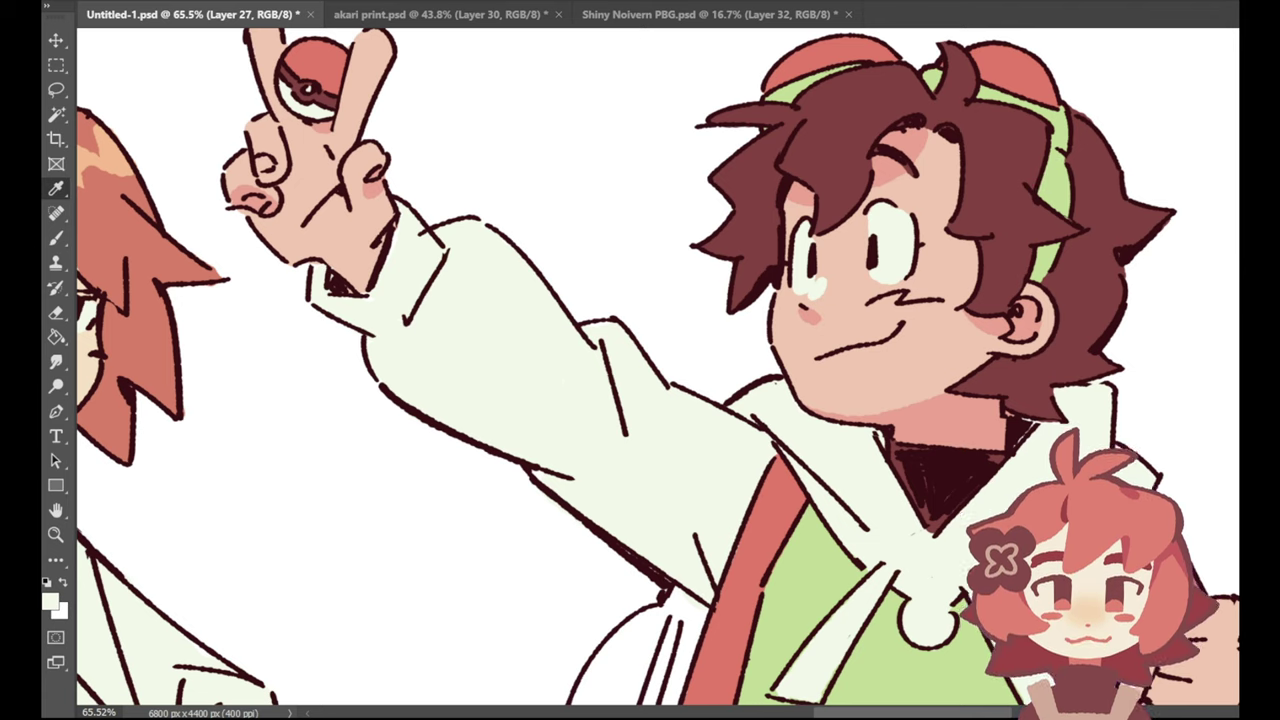
left_click(891, 213)
key("b")
mouse_move(316, 288)
left_mouse_down()
mouse_move(318, 264)
mouse_move(320, 294)
left_mouse_up()
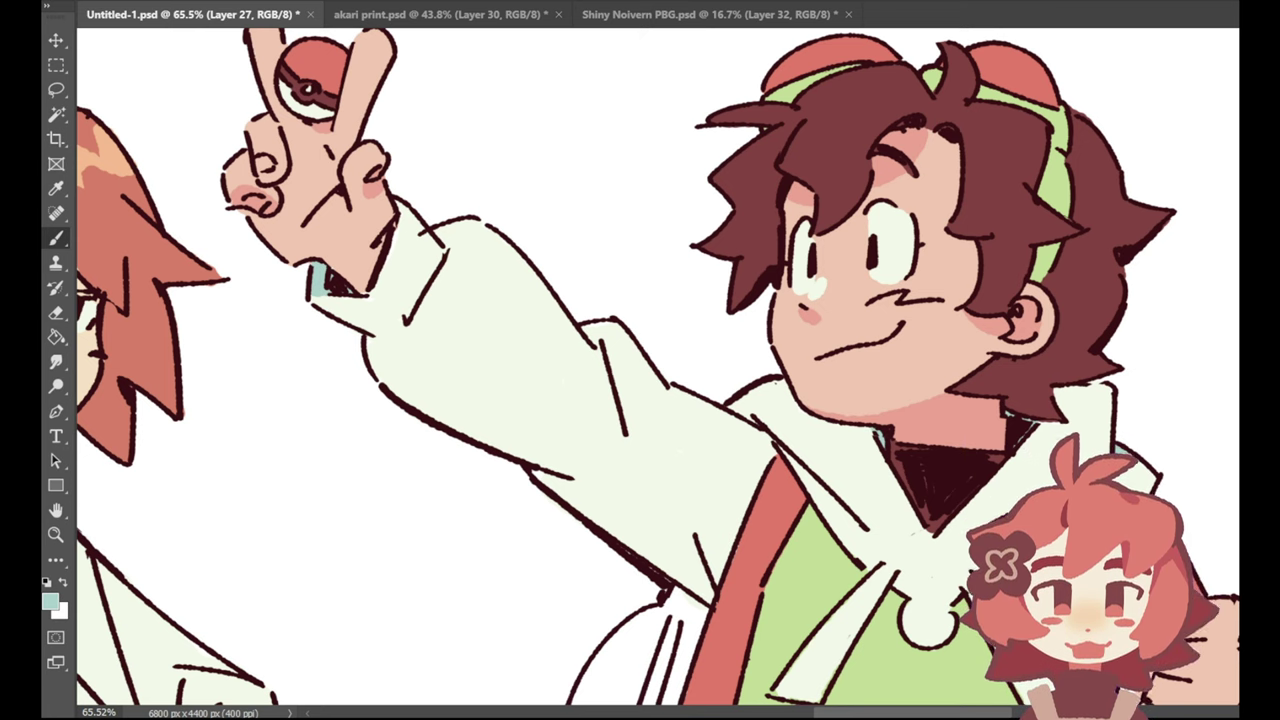
Step: Paint a light teal shadow on the raised sleeve beside the armpit fold and undo the surplus strokes
scroll(1120, 278, "down", 5)
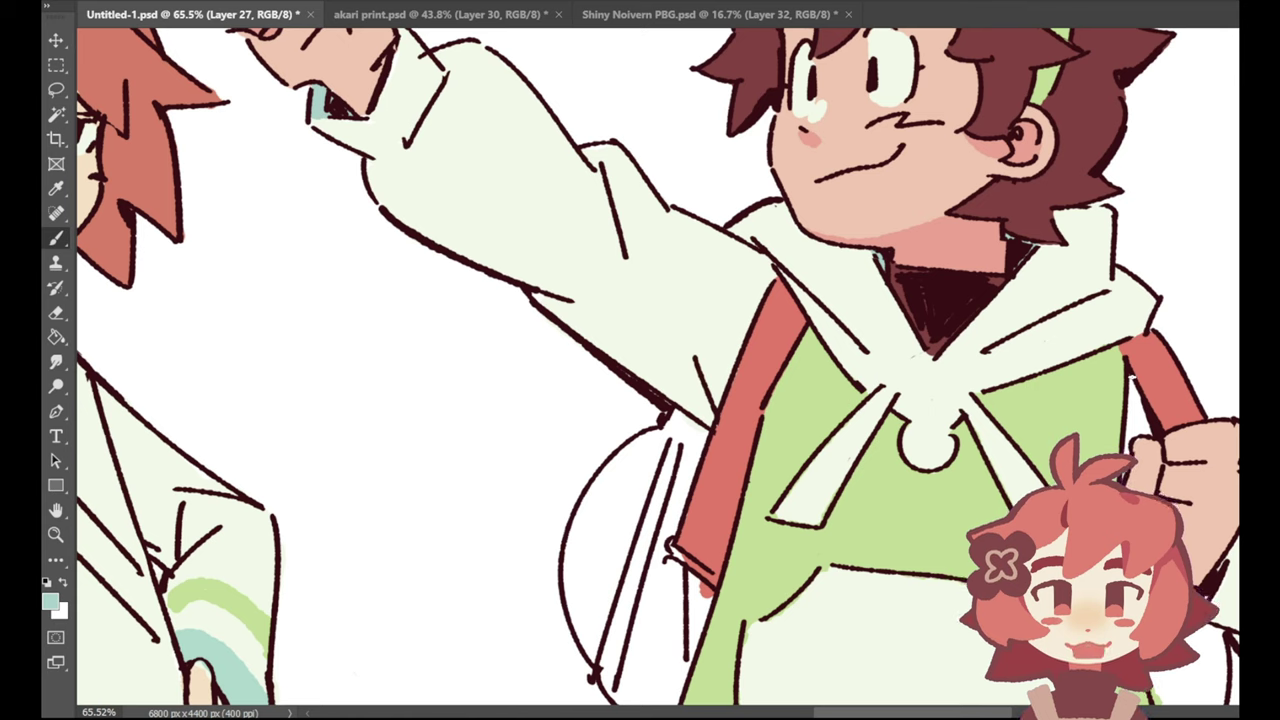
mouse_move(697, 428)
left_mouse_down()
mouse_move(692, 370)
mouse_move(711, 420)
mouse_move(697, 370)
mouse_move(680, 392)
mouse_move(706, 418)
mouse_move(690, 390)
left_mouse_up()
key("ctrl+z")
key("ctrl+z")
key("ctrl+z")
key("ctrl+z")
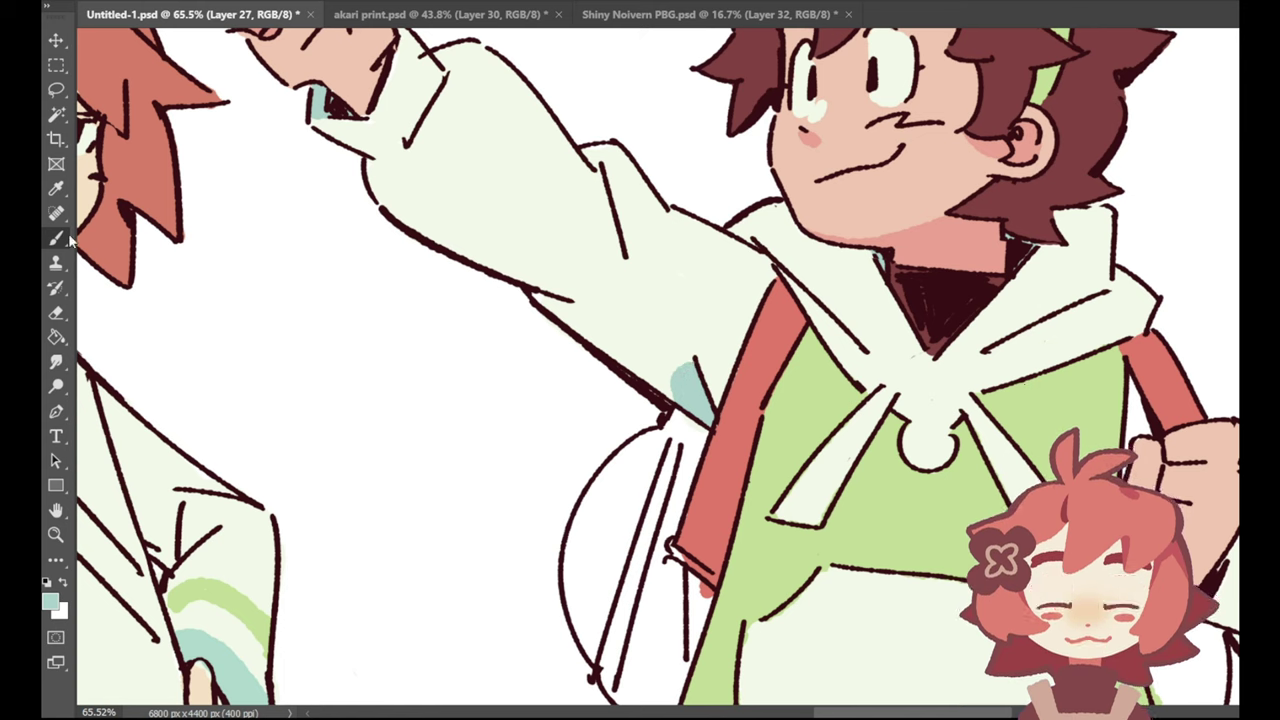
Step: Sample the backpack strap's coral red, then the raised hand's peach, as the brush colour
key("i")
left_click(782, 333)
left_click(56, 238)
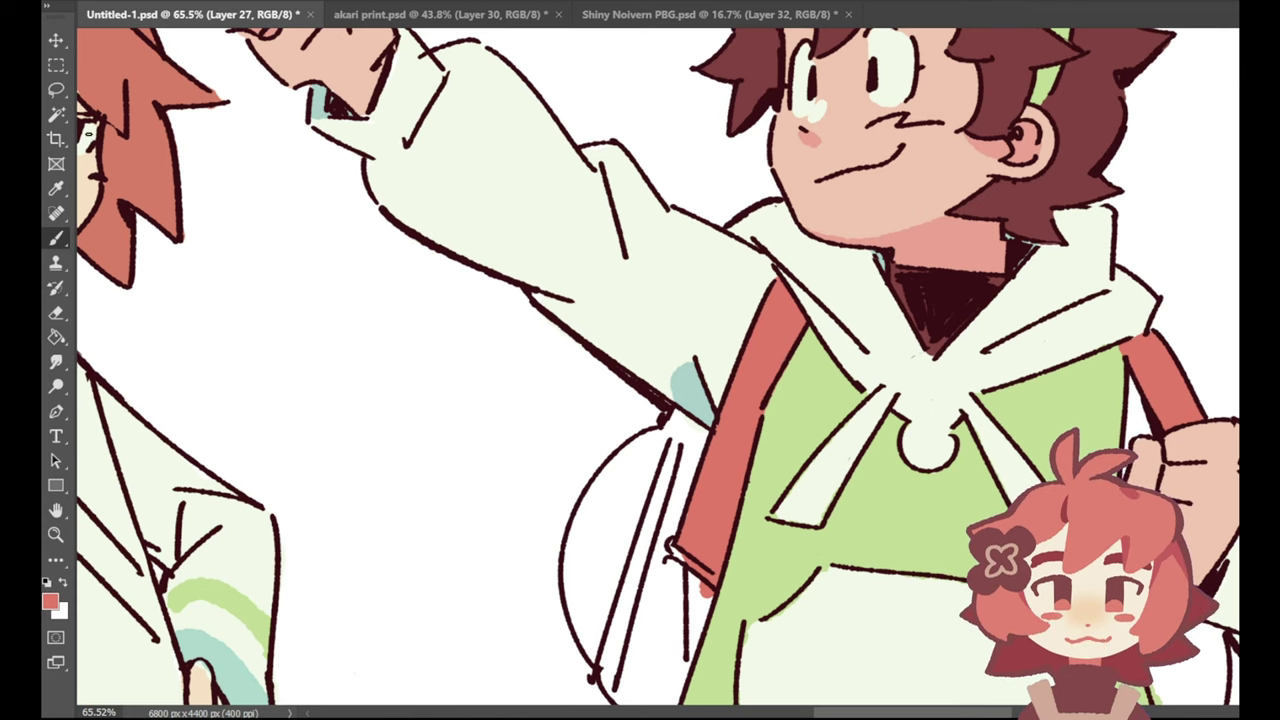
key("i")
left_click(235, 185)
left_click(325, 59)
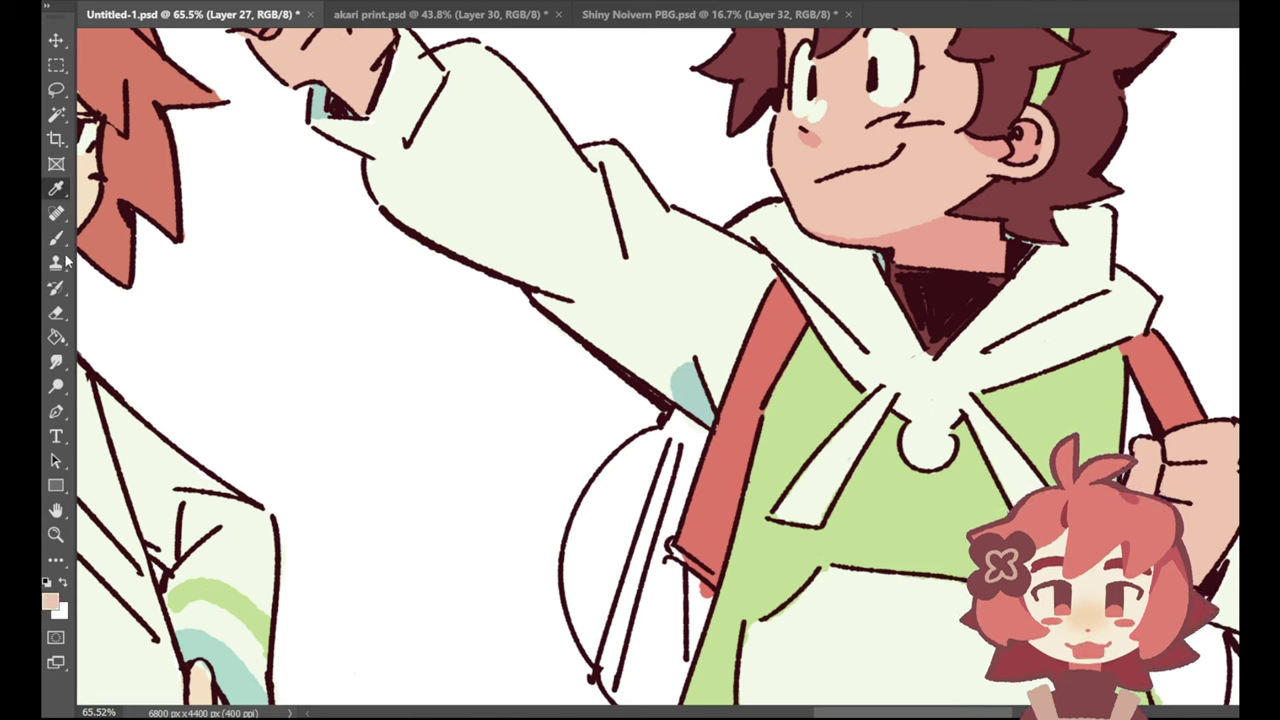
Step: Sample the raised sleeve's off-white, then the pointing trainer's peach skin and salmon leg shadow, as the foreground colour
key("b")
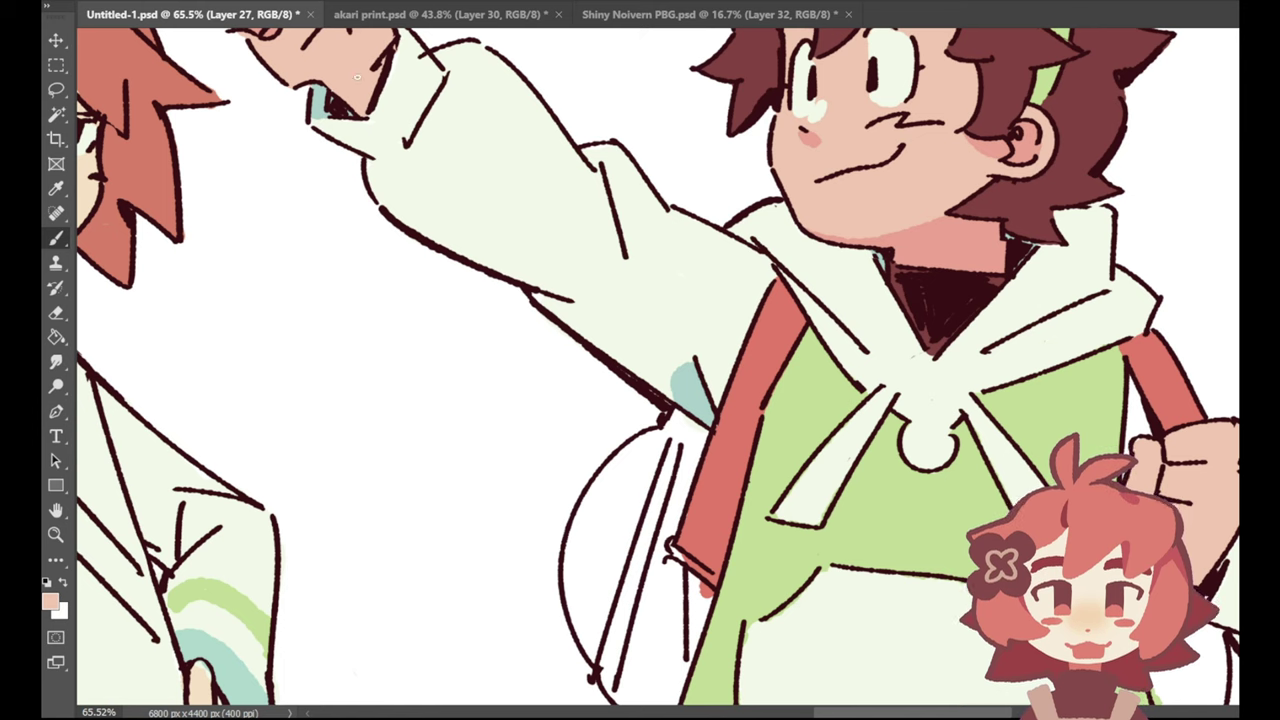
left_click(407, 159, "alt")
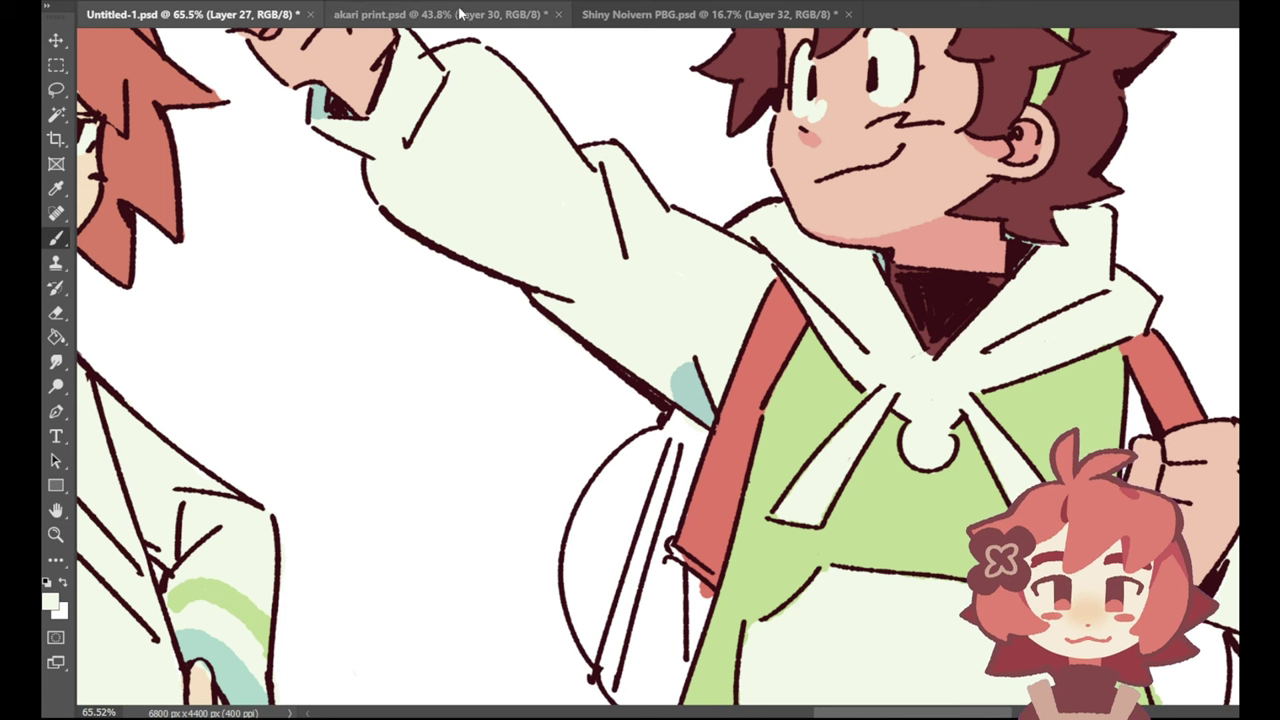
key("ctrl+0")
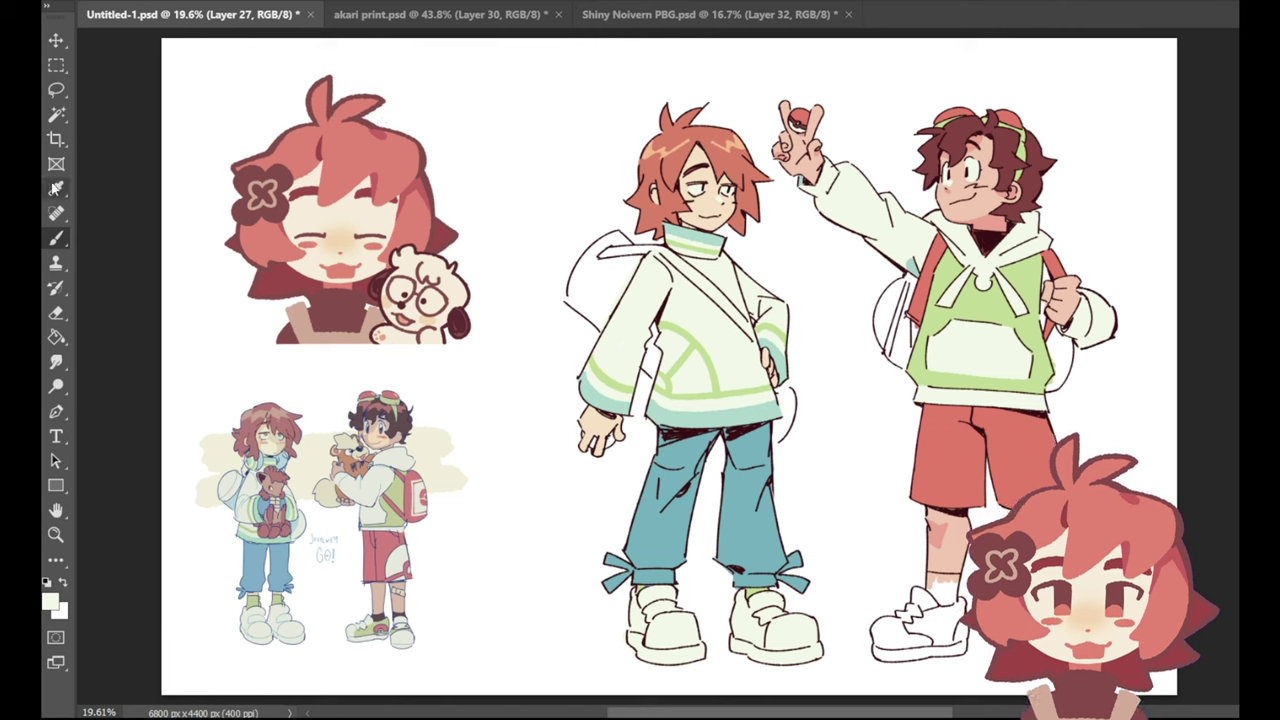
key("i")
left_click(985, 203)
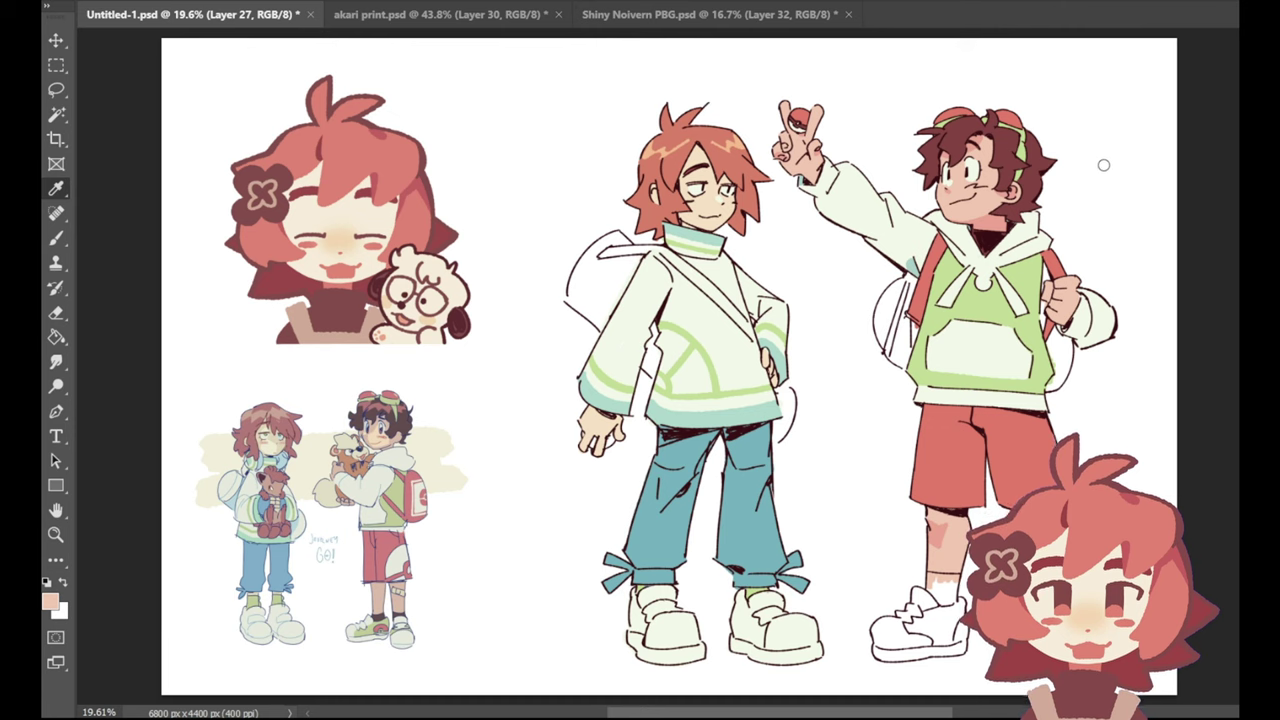
left_click(941, 532)
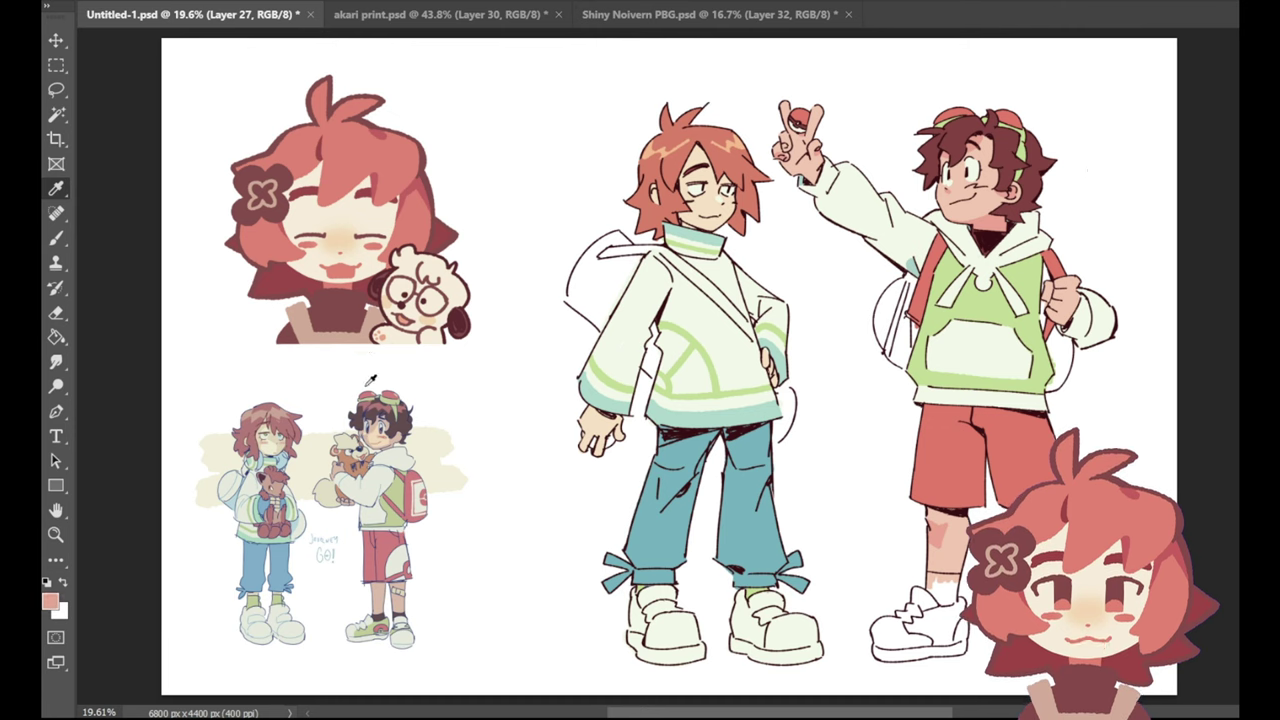
Step: Adjust the foreground colour to a deeper coral pink and recolour the pointing trainer's skin shadows with the Paint Bucket
left_click(58, 340)
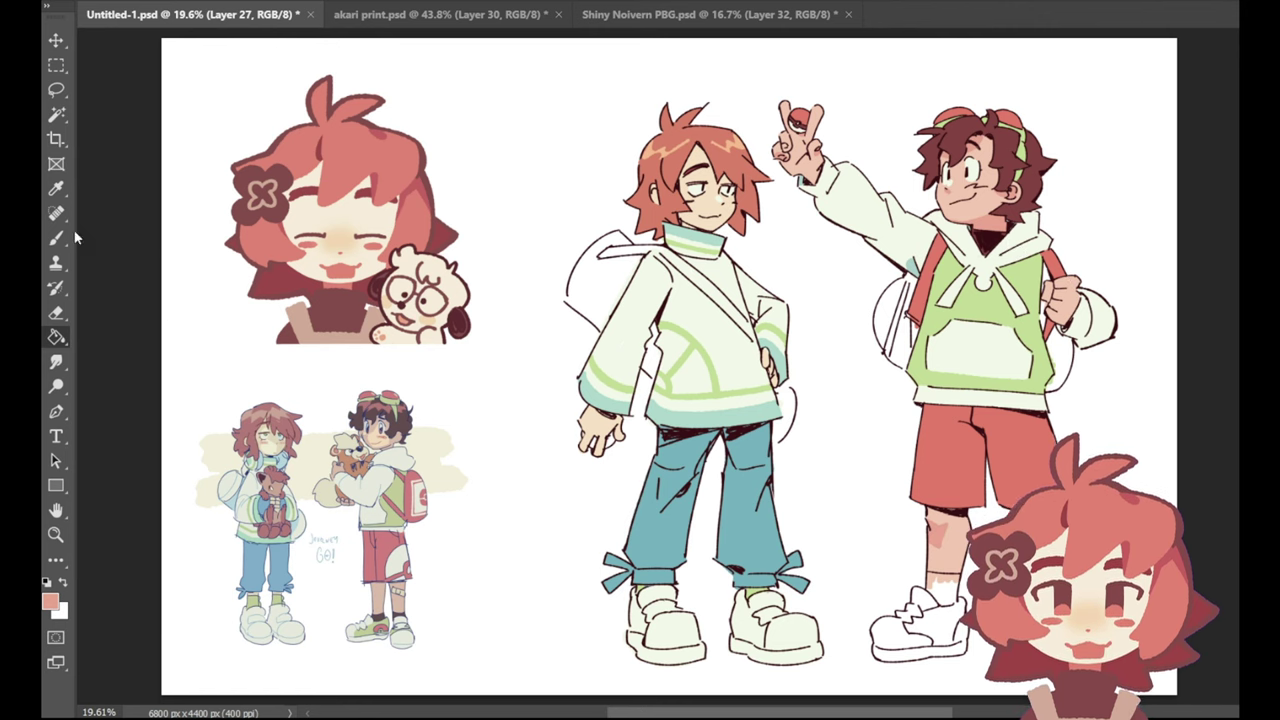
key("i")
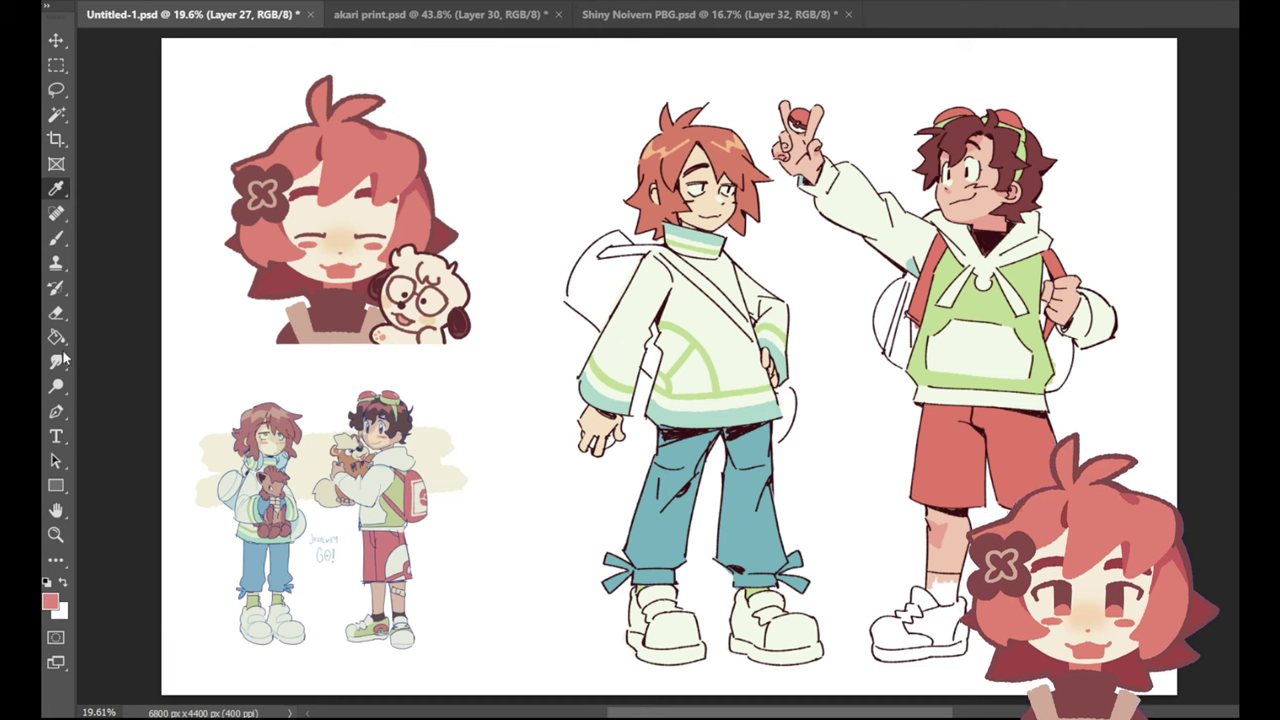
key("g")
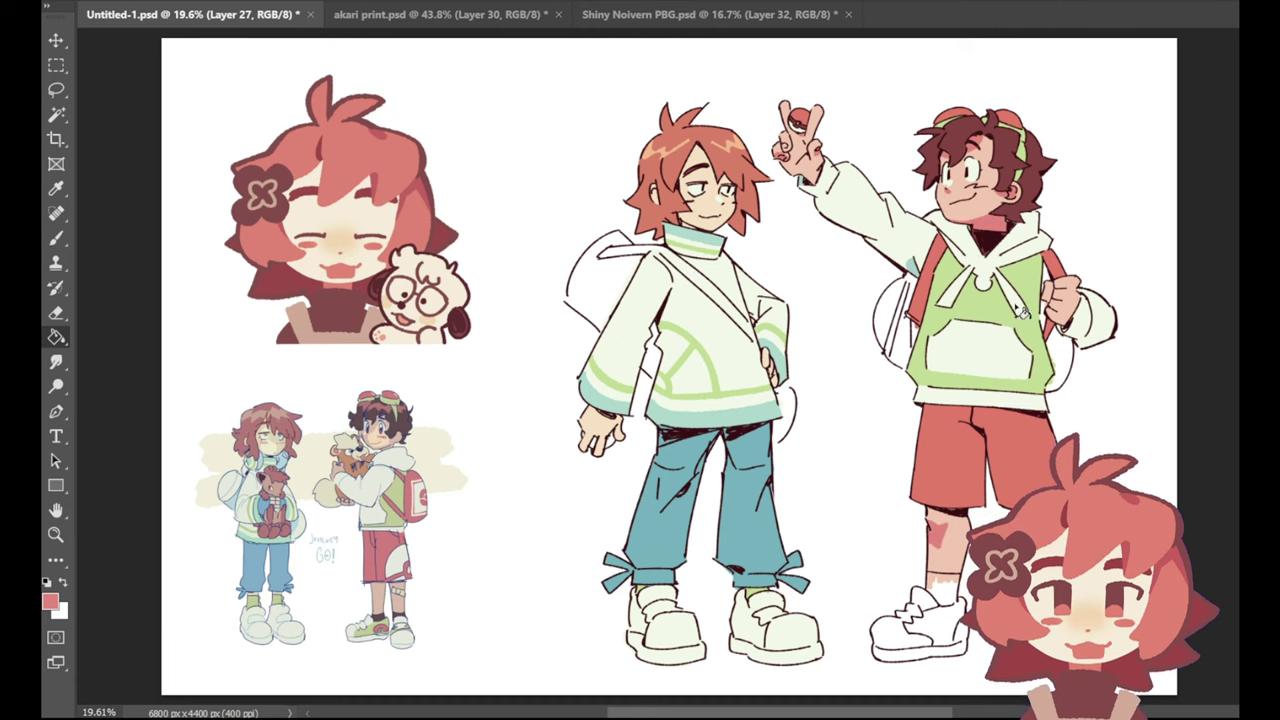
left_click(56, 189)
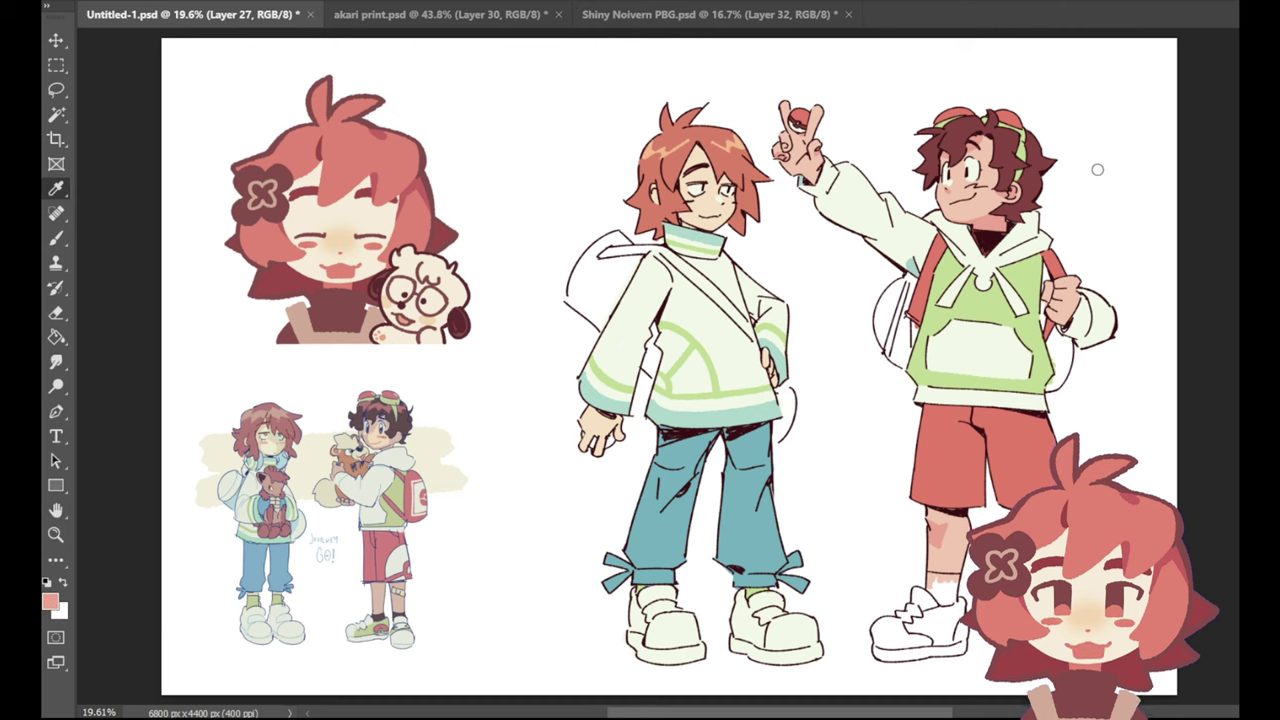
left_click(56, 337)
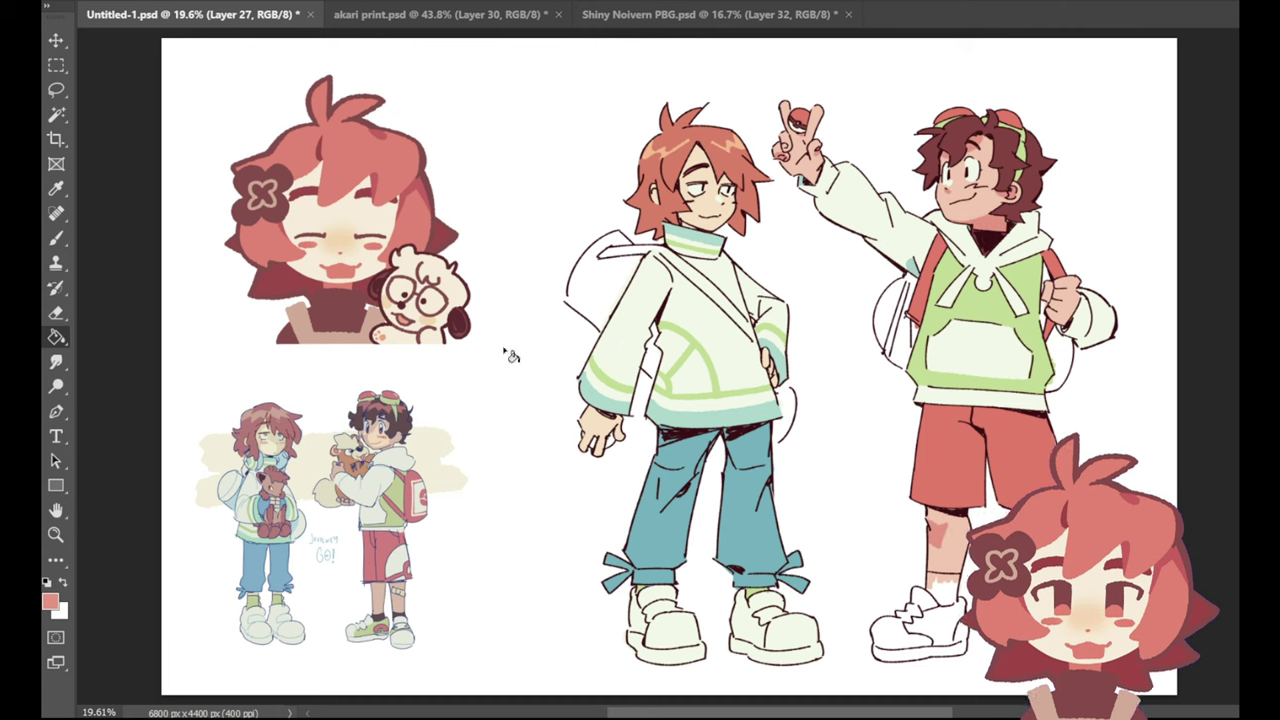
left_click(56, 189)
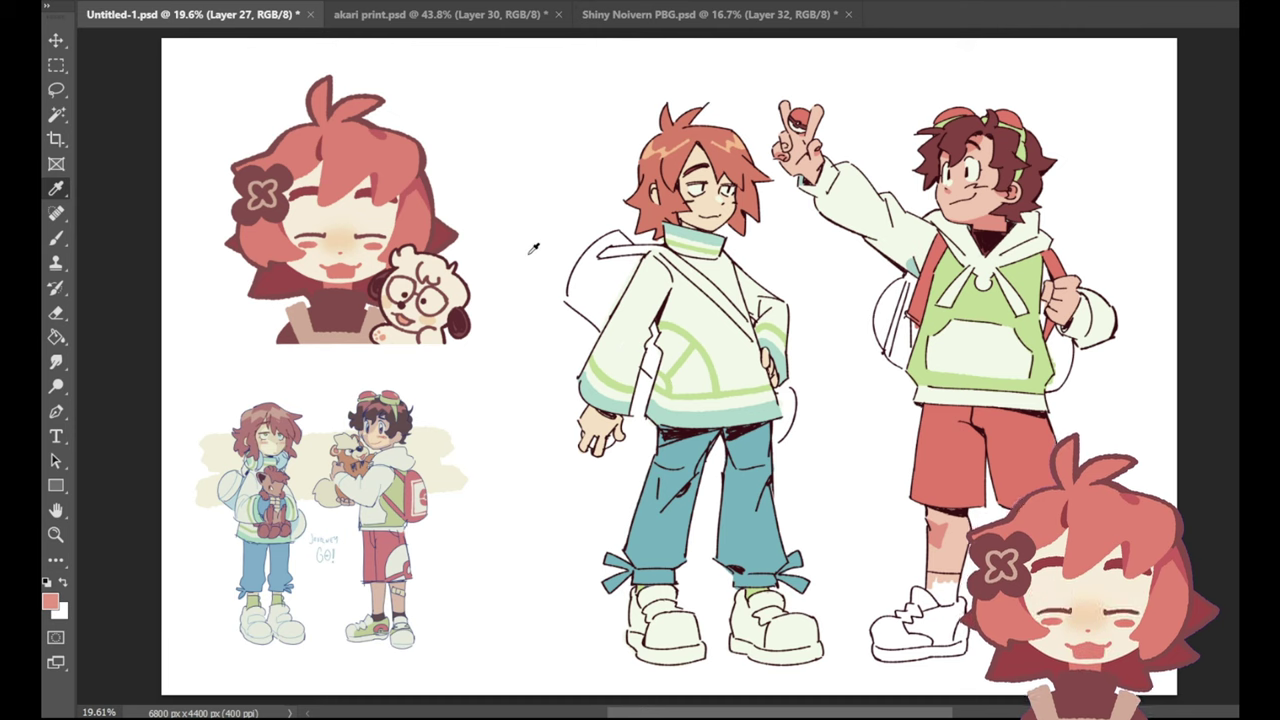
Step: Focus on the red-haired trainer's head and collar and ready the Eyedropper for sampling a colour
left_click(56, 534)
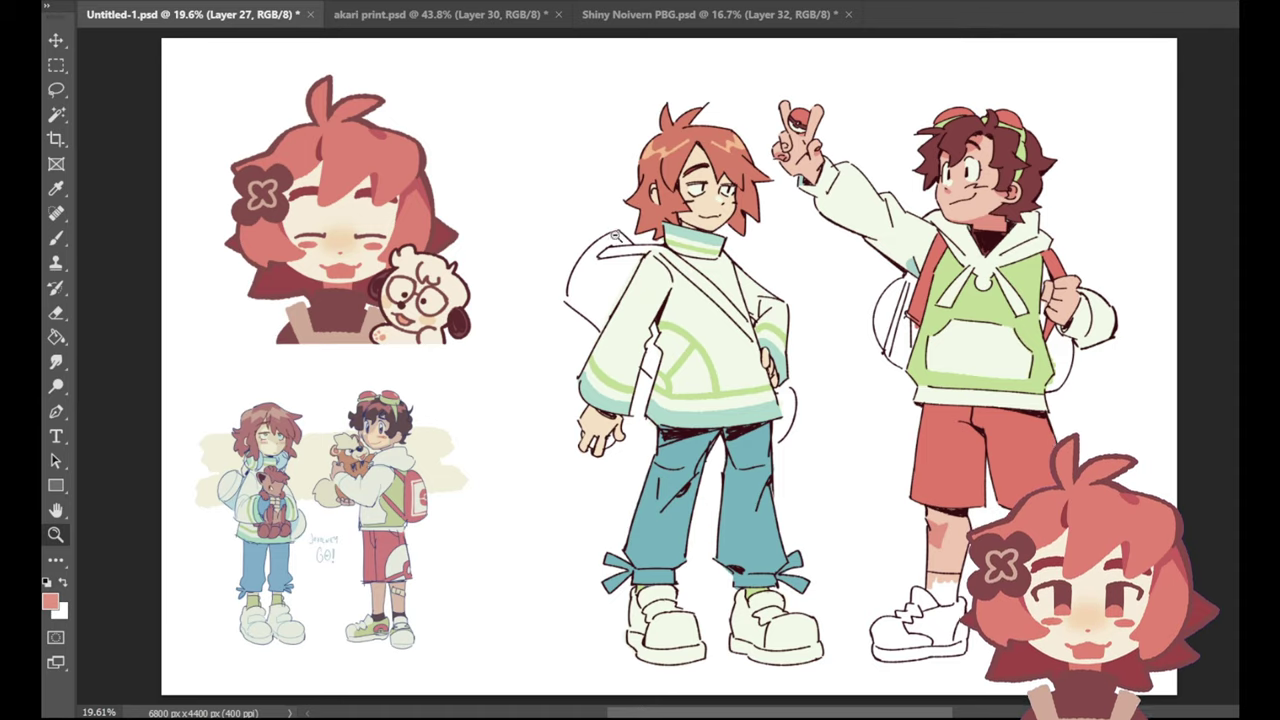
left_click_drag(629, 163, 790, 203)
left_click(56, 164)
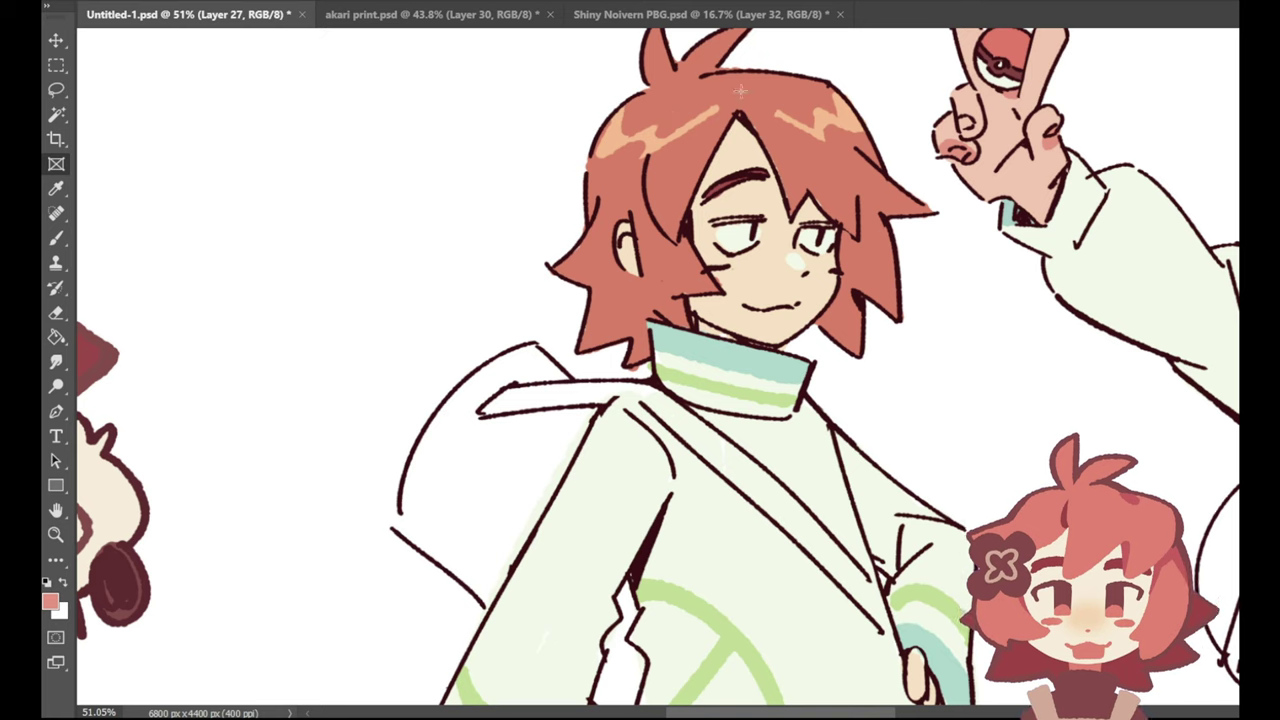
left_click(56, 188)
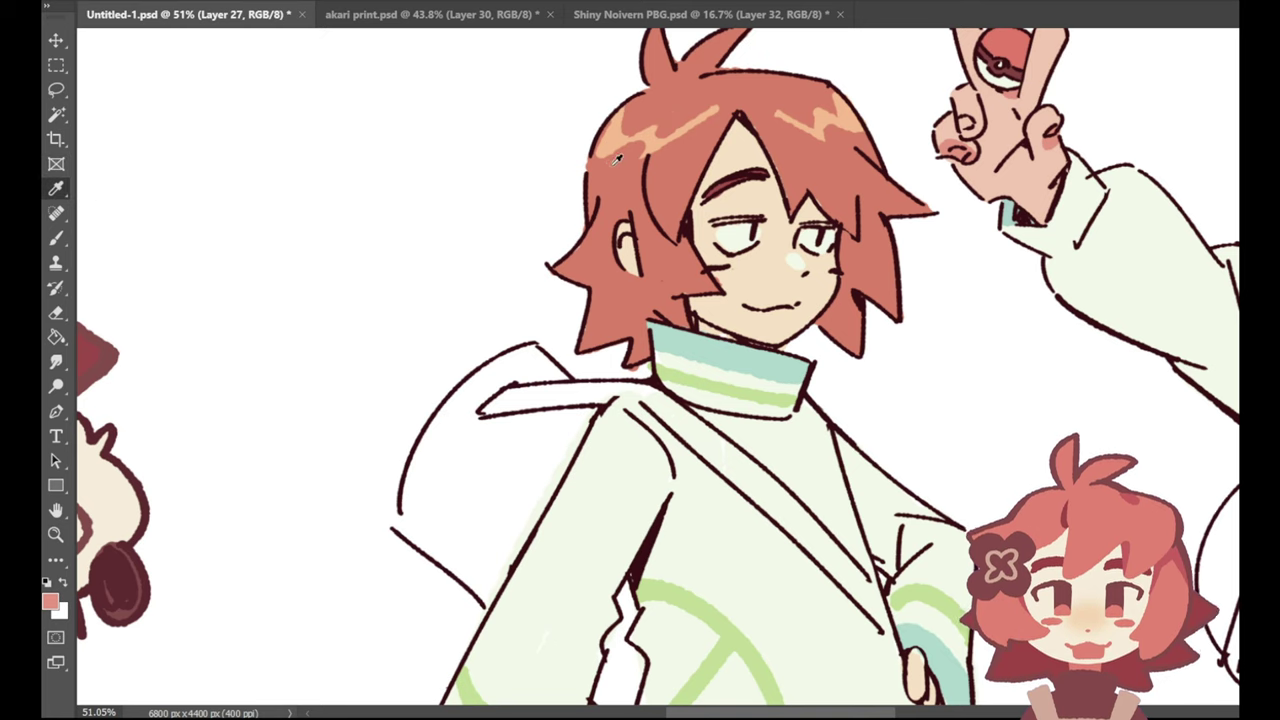
Step: Touch up the red-haired character's eyelids, eyebrow and face with colours sampled from the hair, eyebrow and skin
left_click(57, 239)
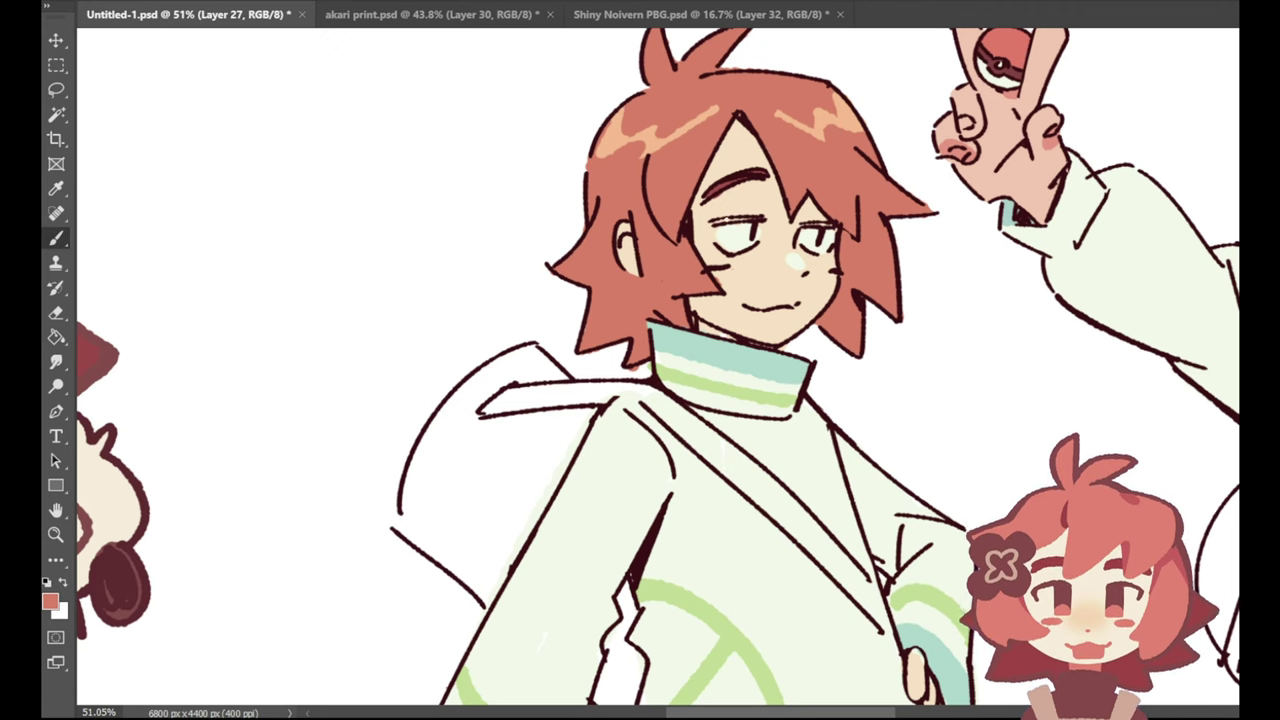
left_click_drag(712, 222, 824, 223)
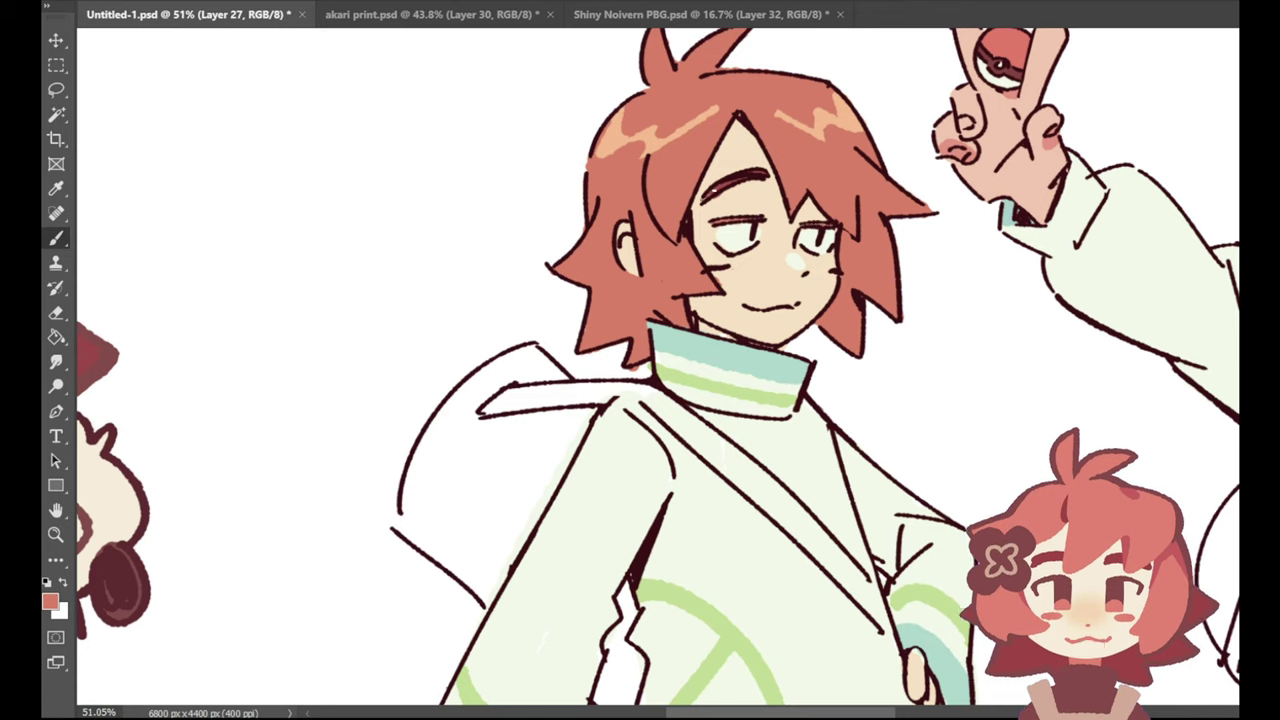
key("i")
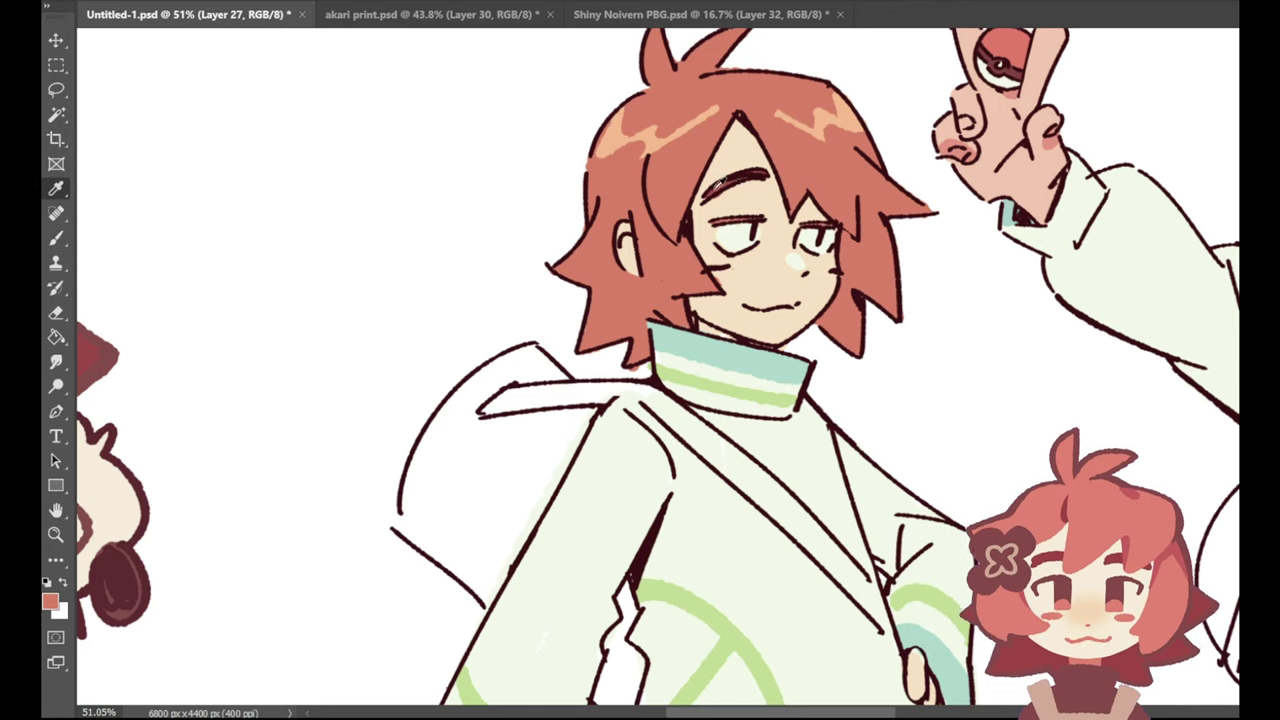
left_click(720, 184)
left_click(56, 238)
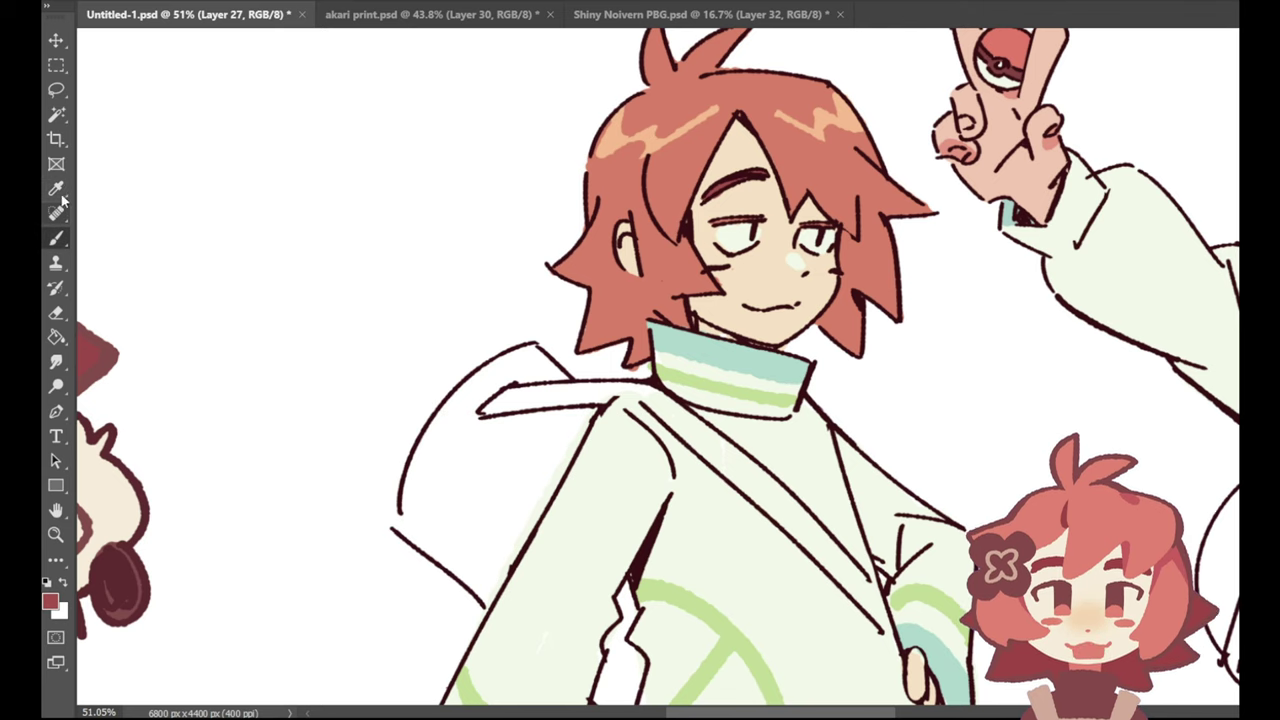
key("i")
left_click(736, 137)
left_click(56, 238)
key("ctrl+0")
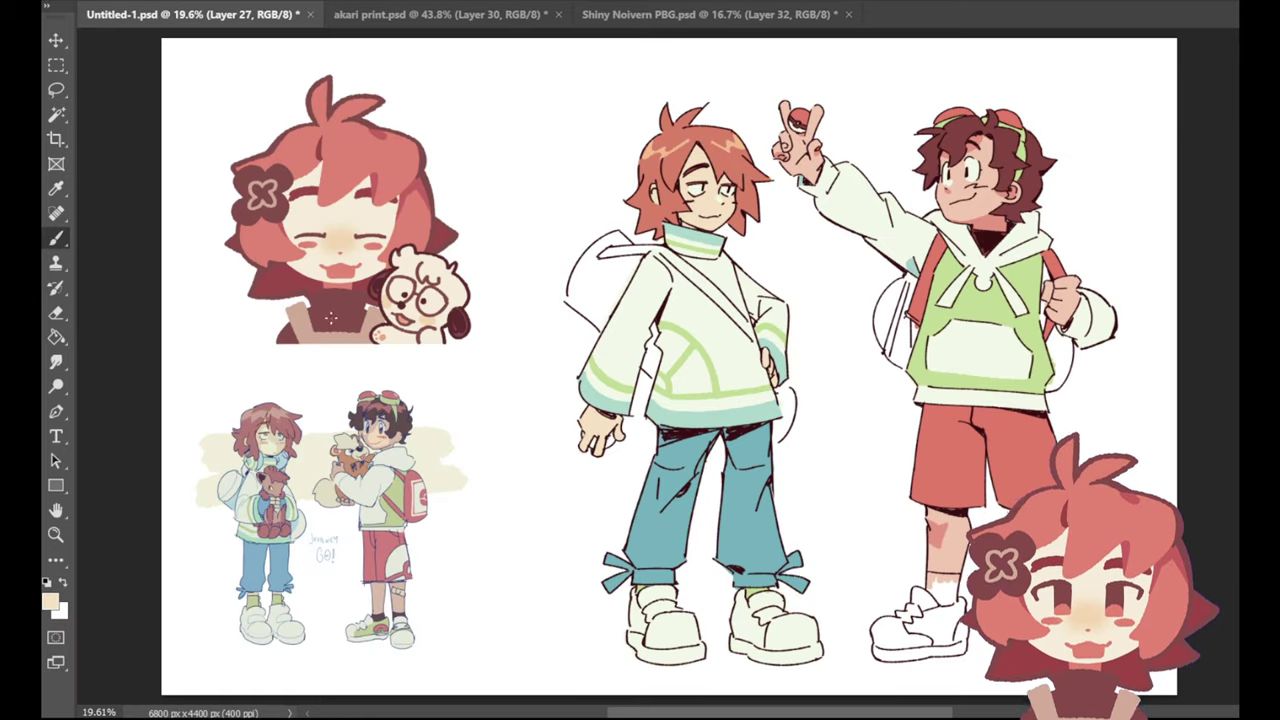
Step: Paint side panels on the red shorts in the hoodie's off-white and clean up their edges with the shorts' red
key("i")
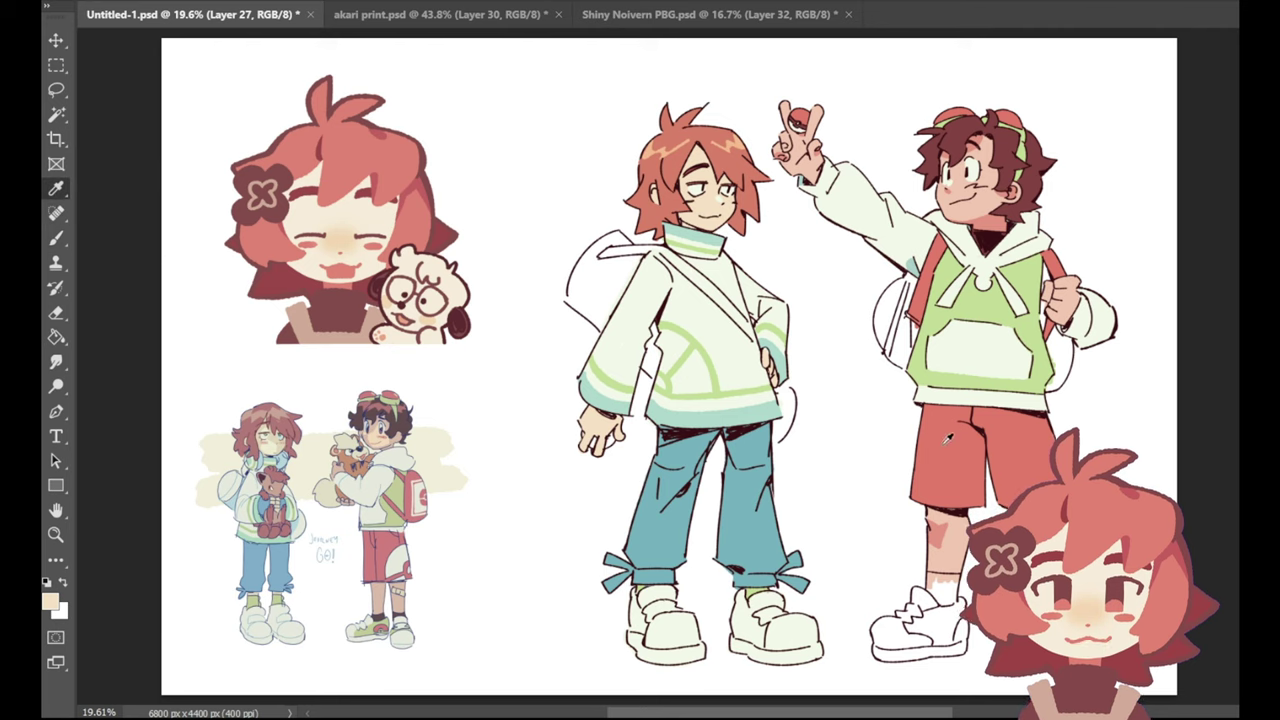
left_click(1023, 297)
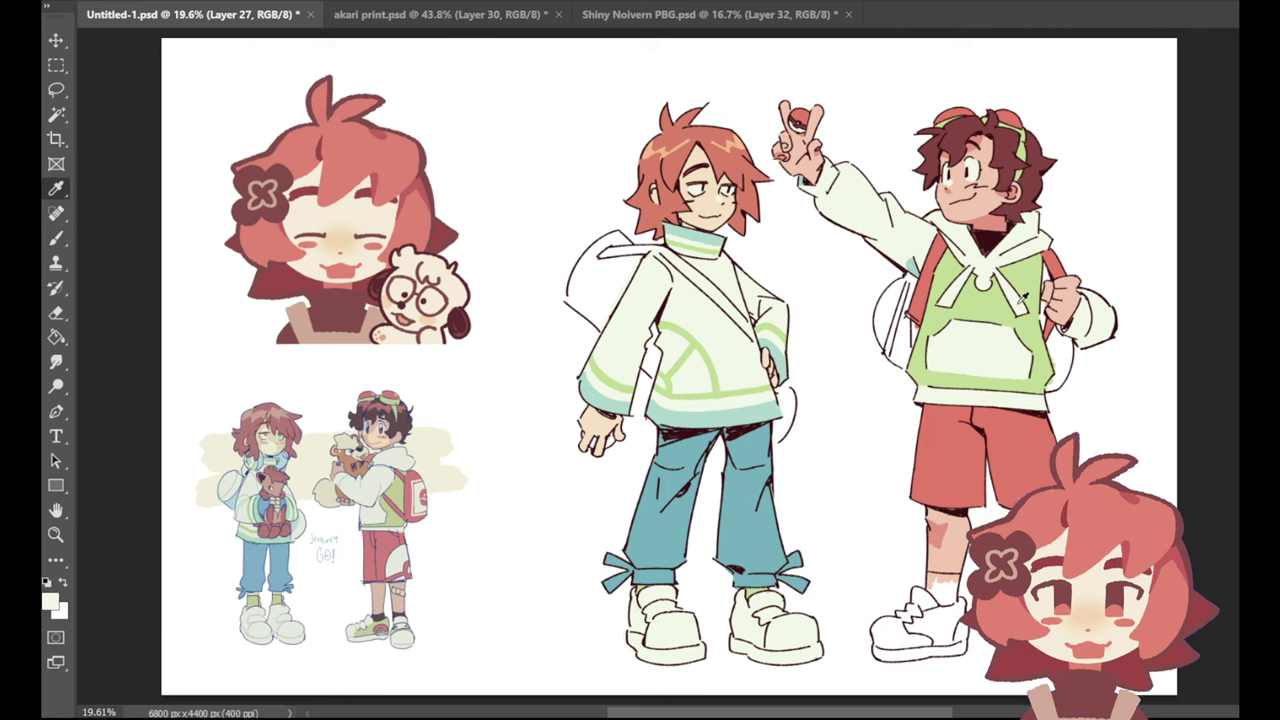
left_click(56, 237)
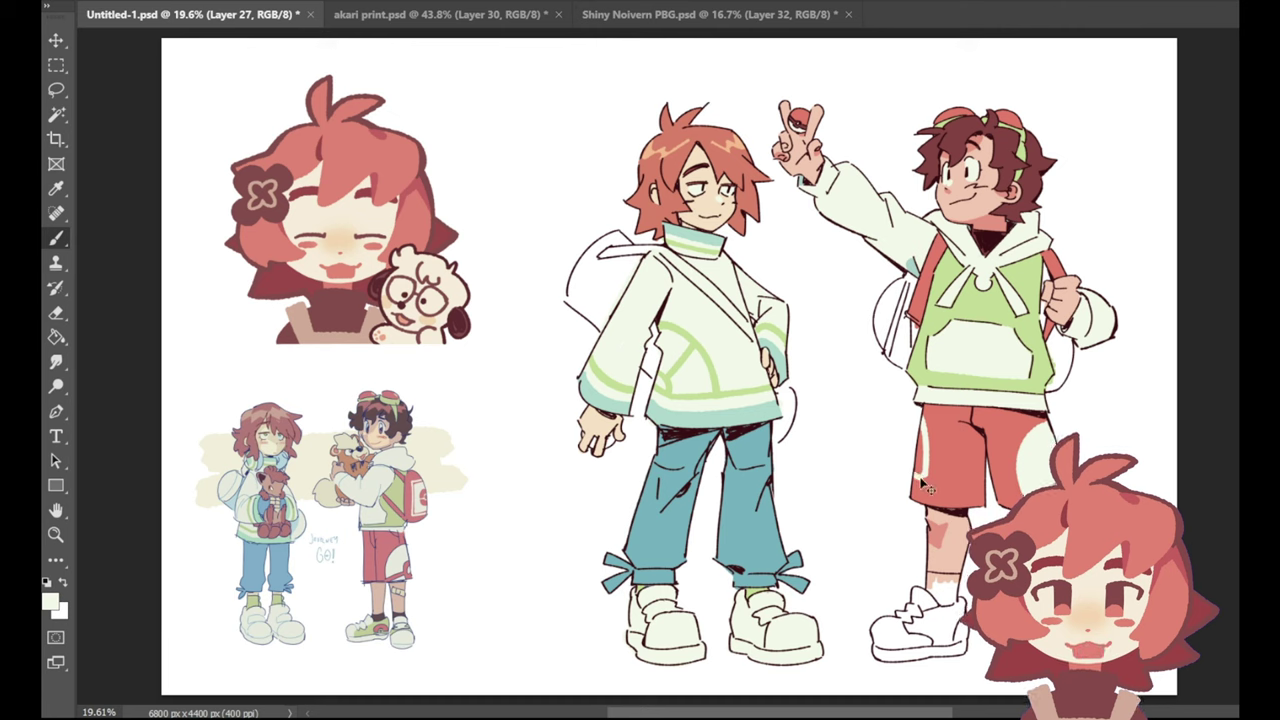
left_click_drag(916, 476, 920, 432)
key("ctrl+z")
key("ctrl+z")
mouse_move(919, 486)
left_mouse_down()
mouse_move(926, 442)
mouse_move(920, 484)
left_mouse_up()
left_click_drag(919, 448, 919, 428)
left_click(57, 195)
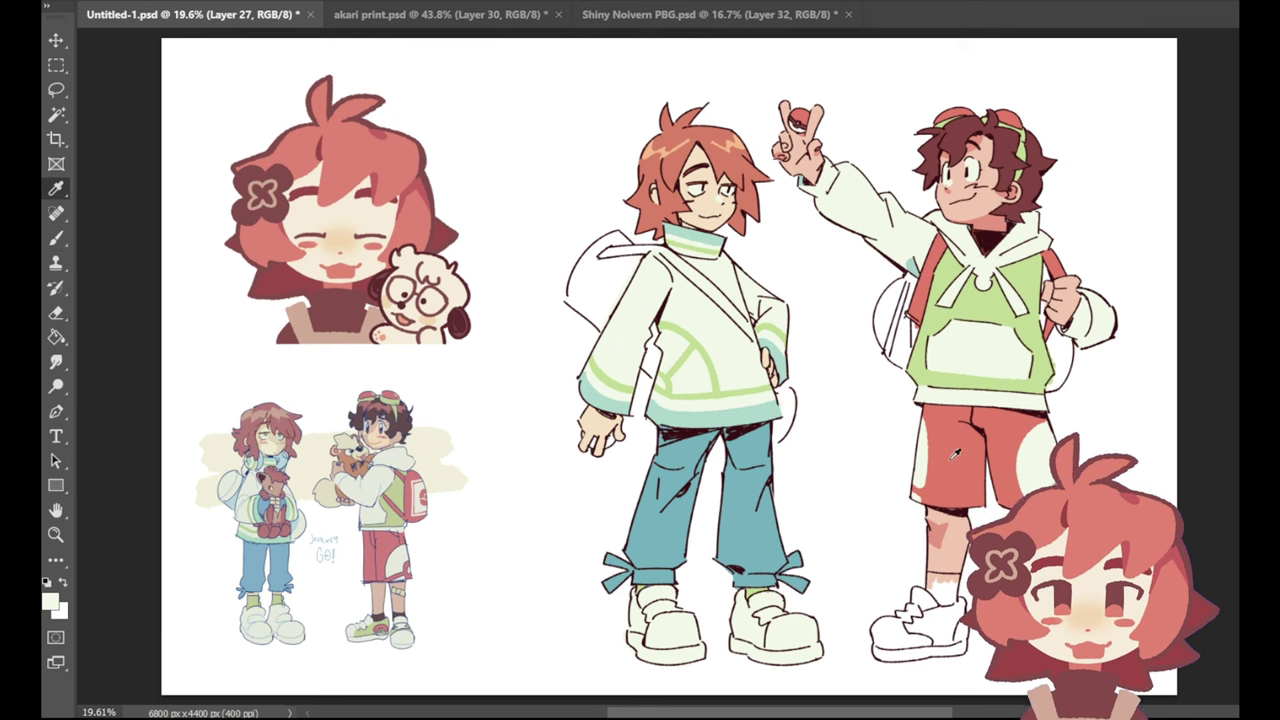
left_click(952, 452)
left_click(56, 238)
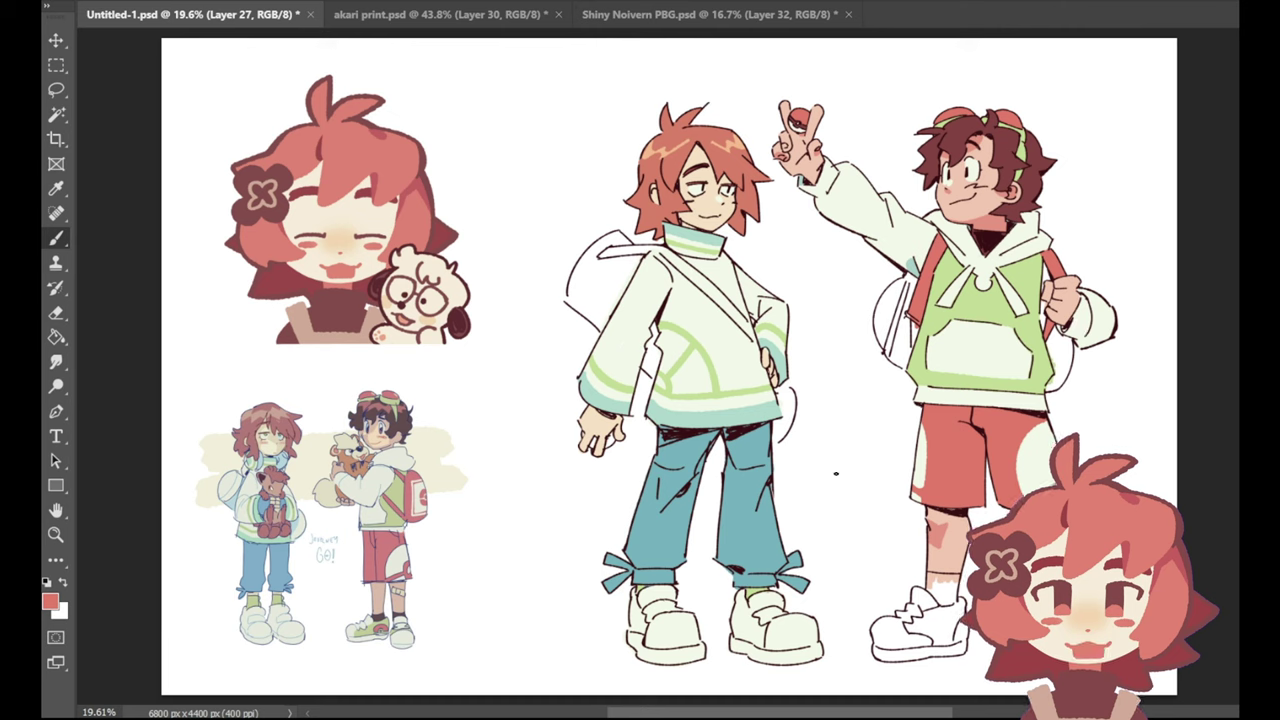
Step: Shade the hood behind the dark-haired character's neck with the pale teal sampled from the raised arm's shadow
left_click(56, 188)
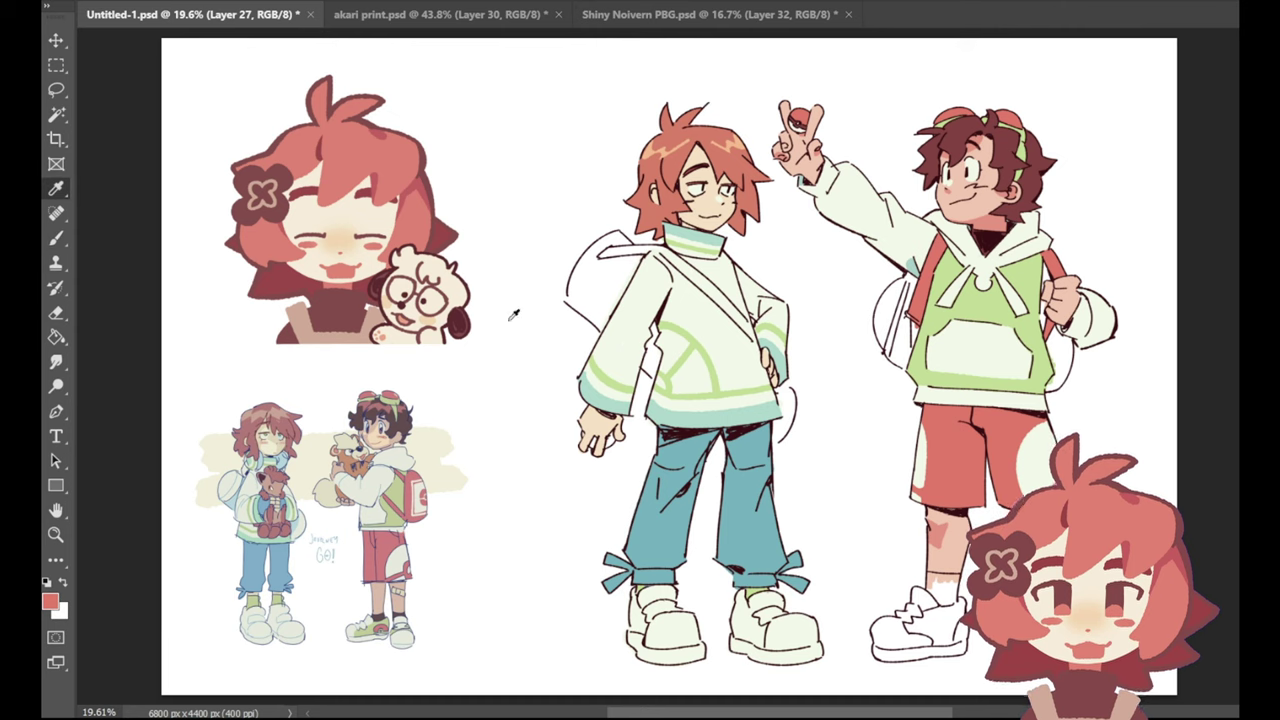
left_click(915, 262)
left_click(56, 237)
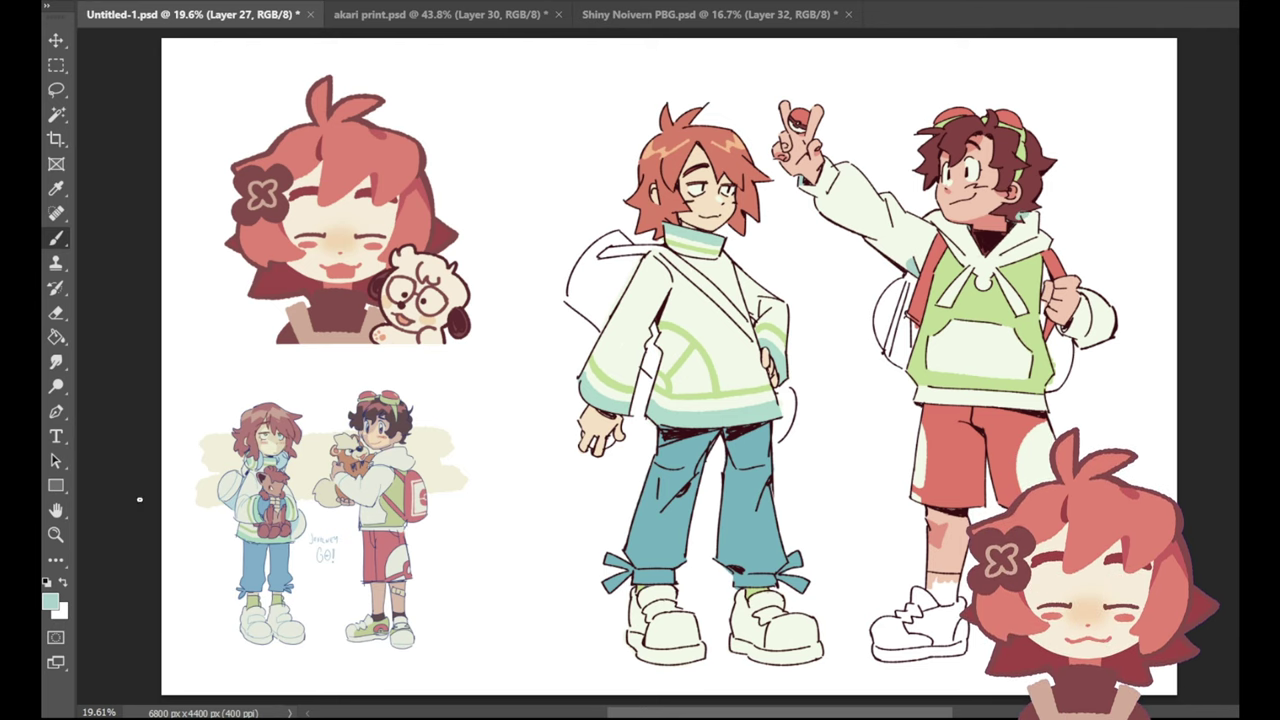
Step: Paint over the teal spill on the dark-haired character's hair with the brown sampled from the hair
left_click(56, 535)
left_click_drag(1083, 218, 1137, 171)
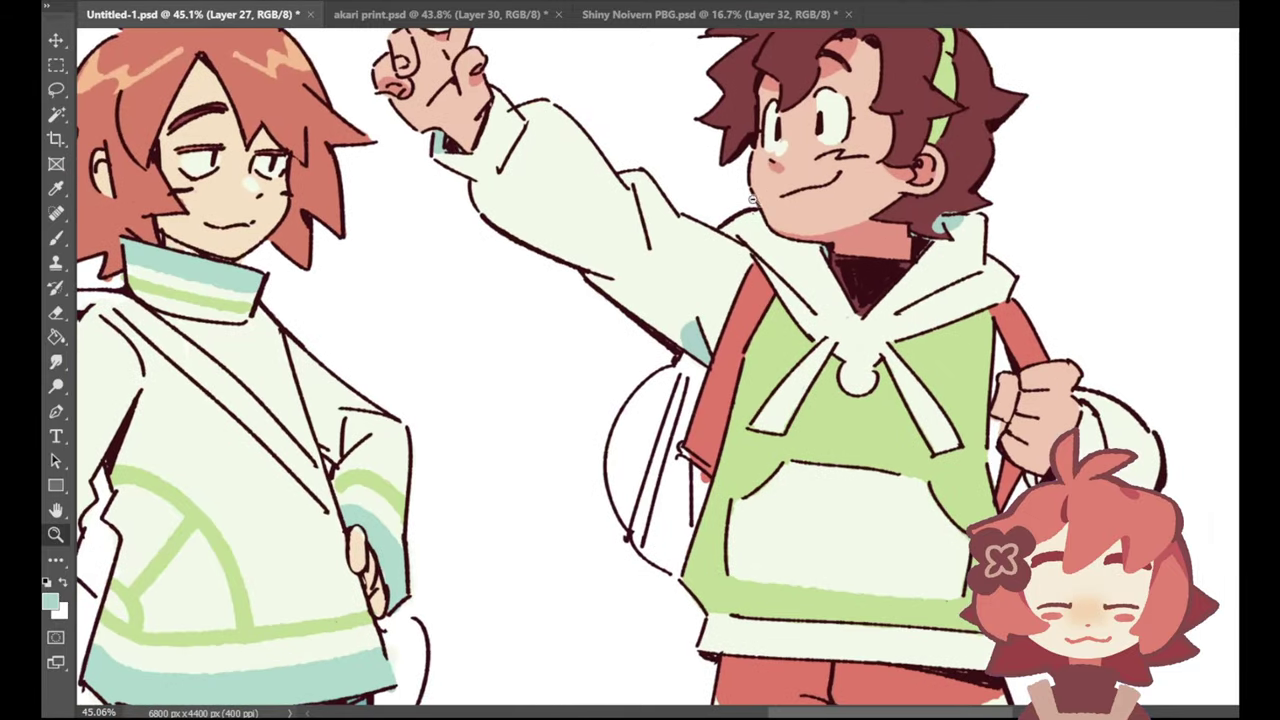
key("i")
left_click(795, 70)
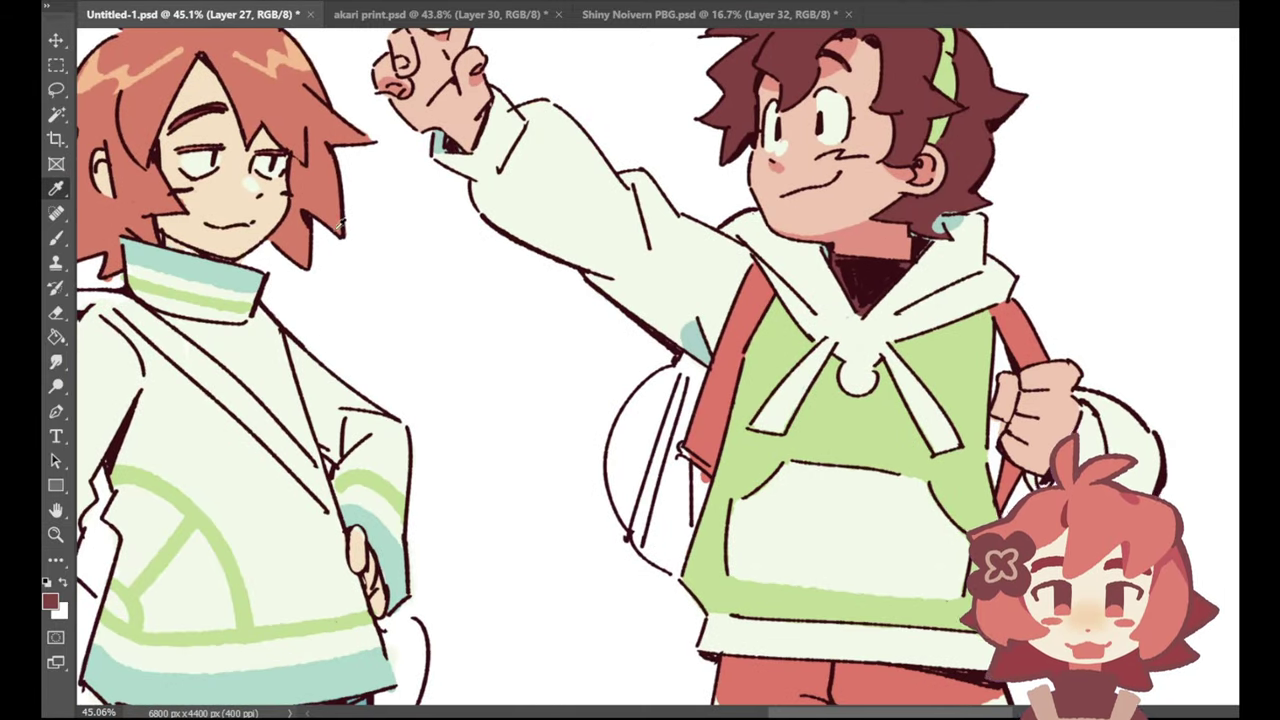
key("b")
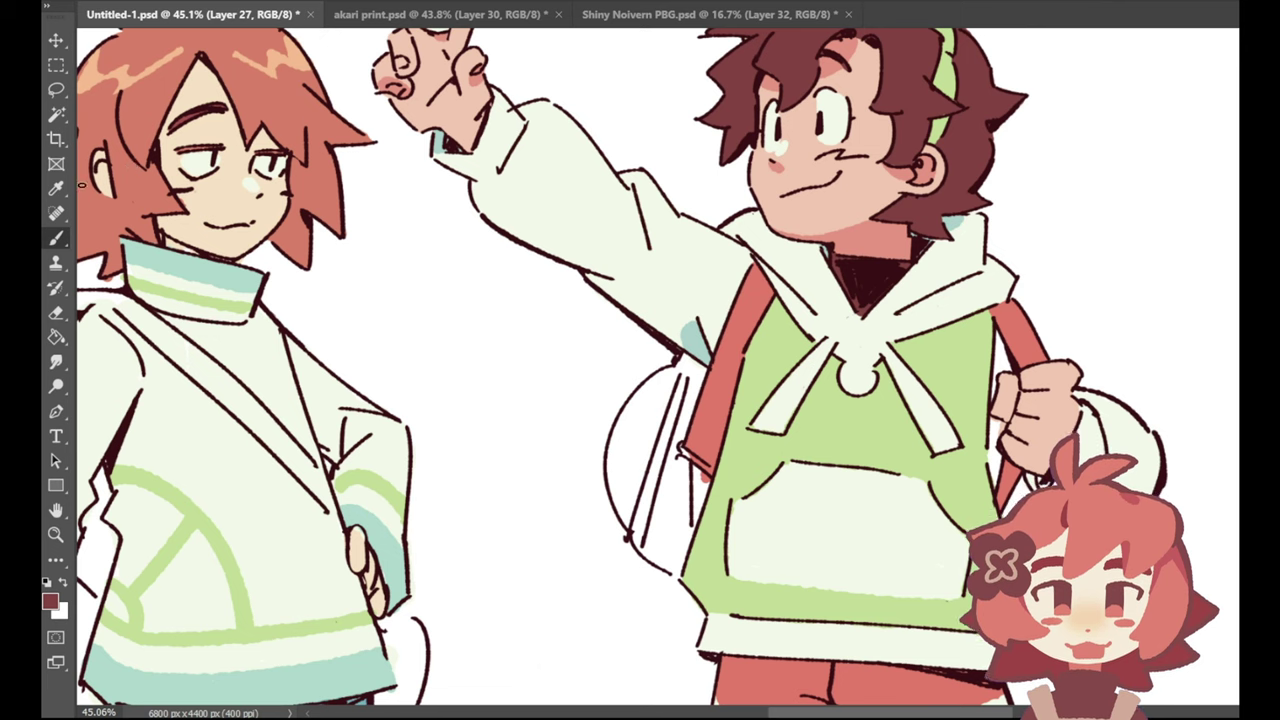
Step: Outline a hair tip beside the red-haired character's collar on Layer 18 in the sampled dark line colour
left_click(56, 188)
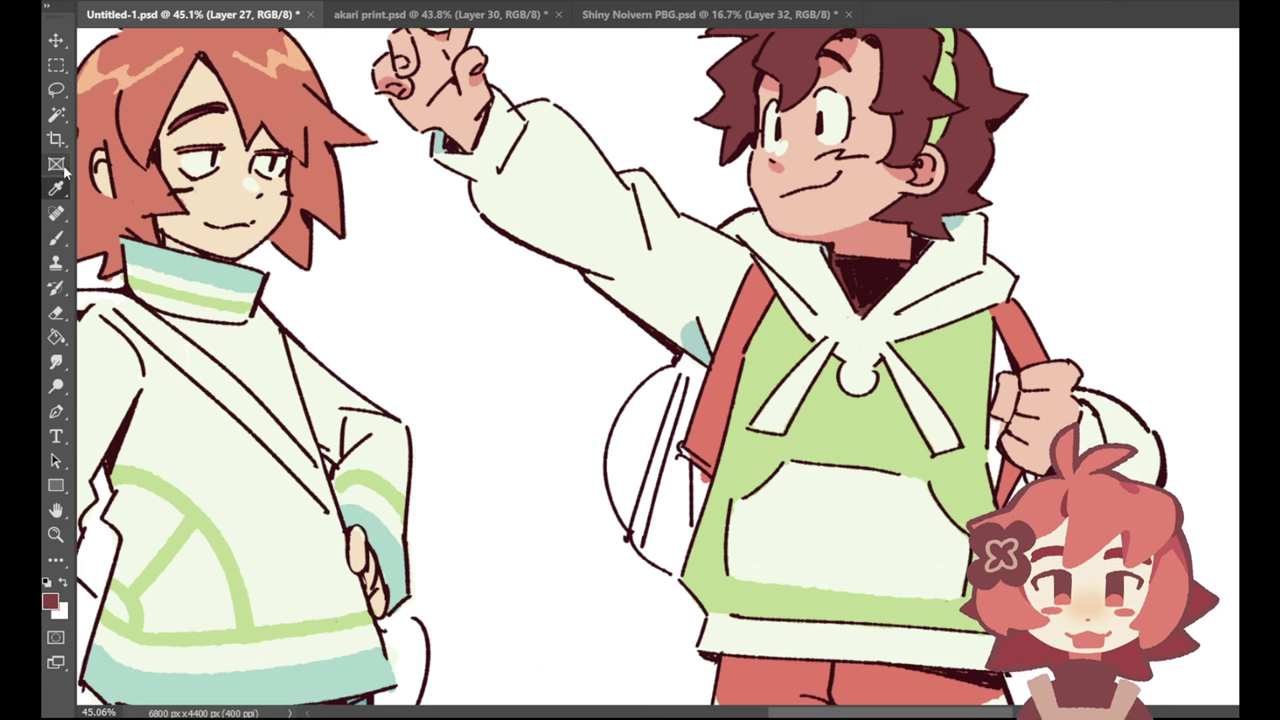
left_click(708, 415)
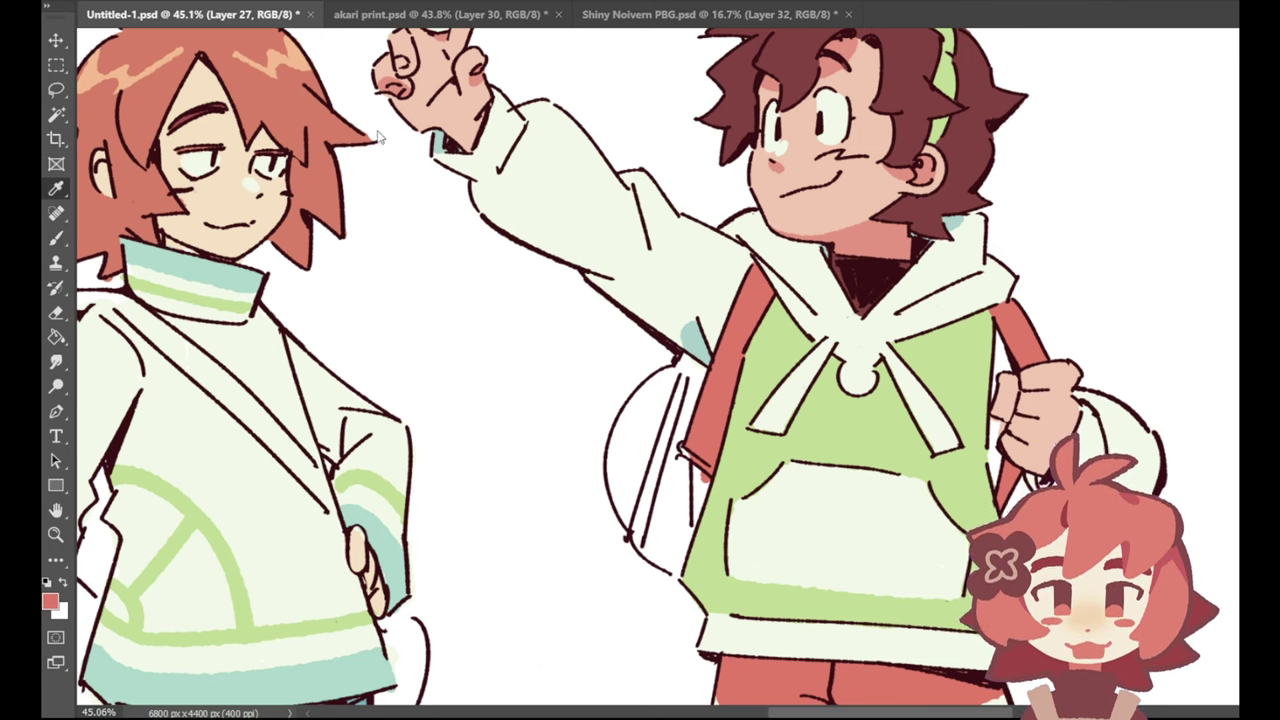
key("ctrl+0")
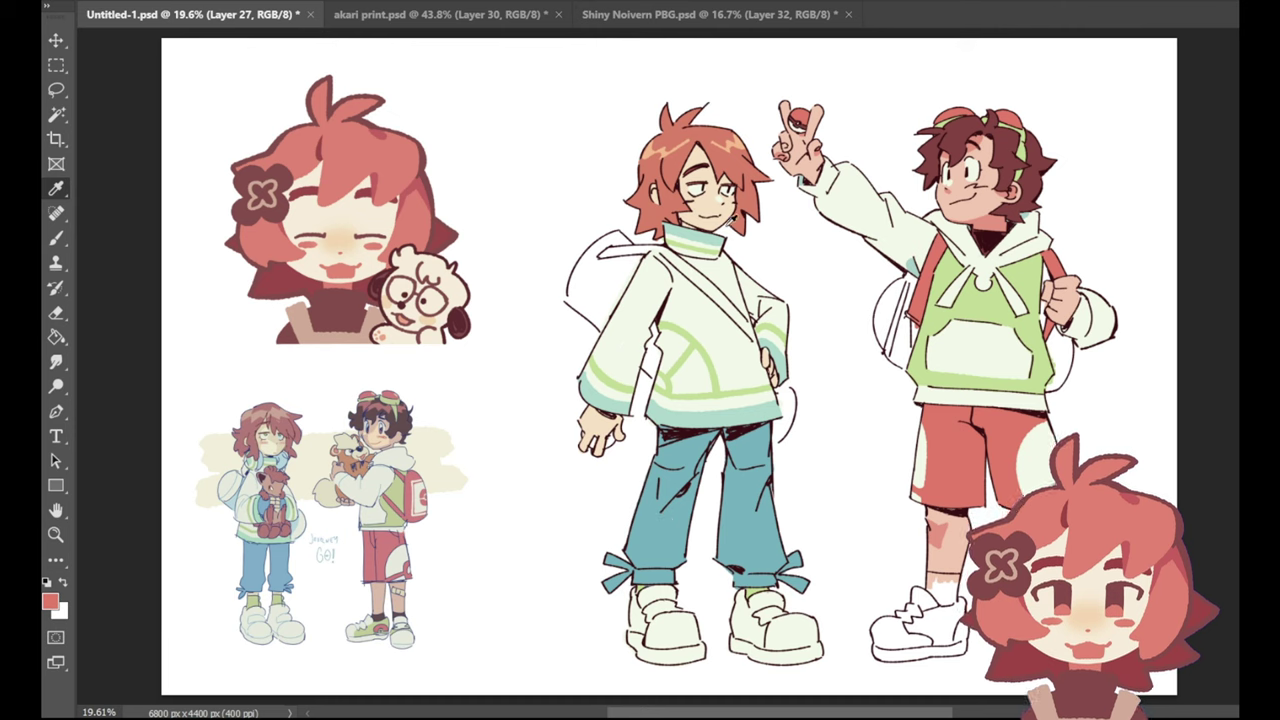
left_click(746, 213)
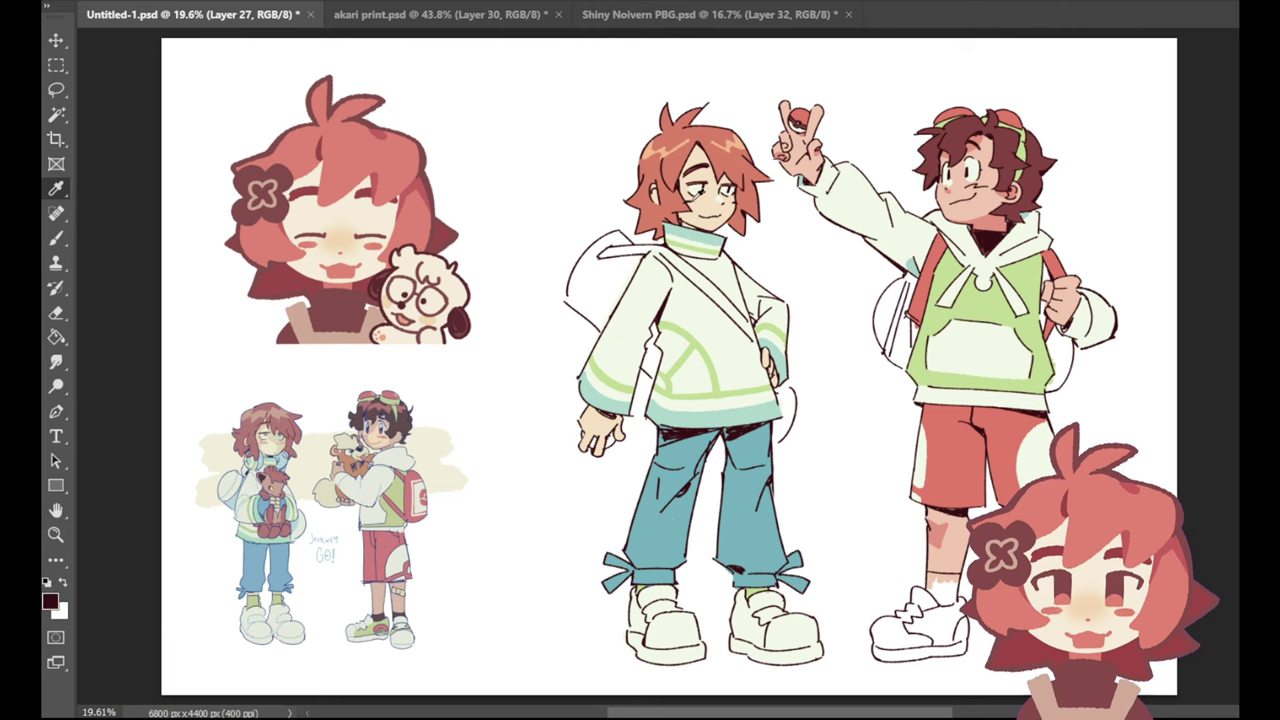
left_click(56, 238)
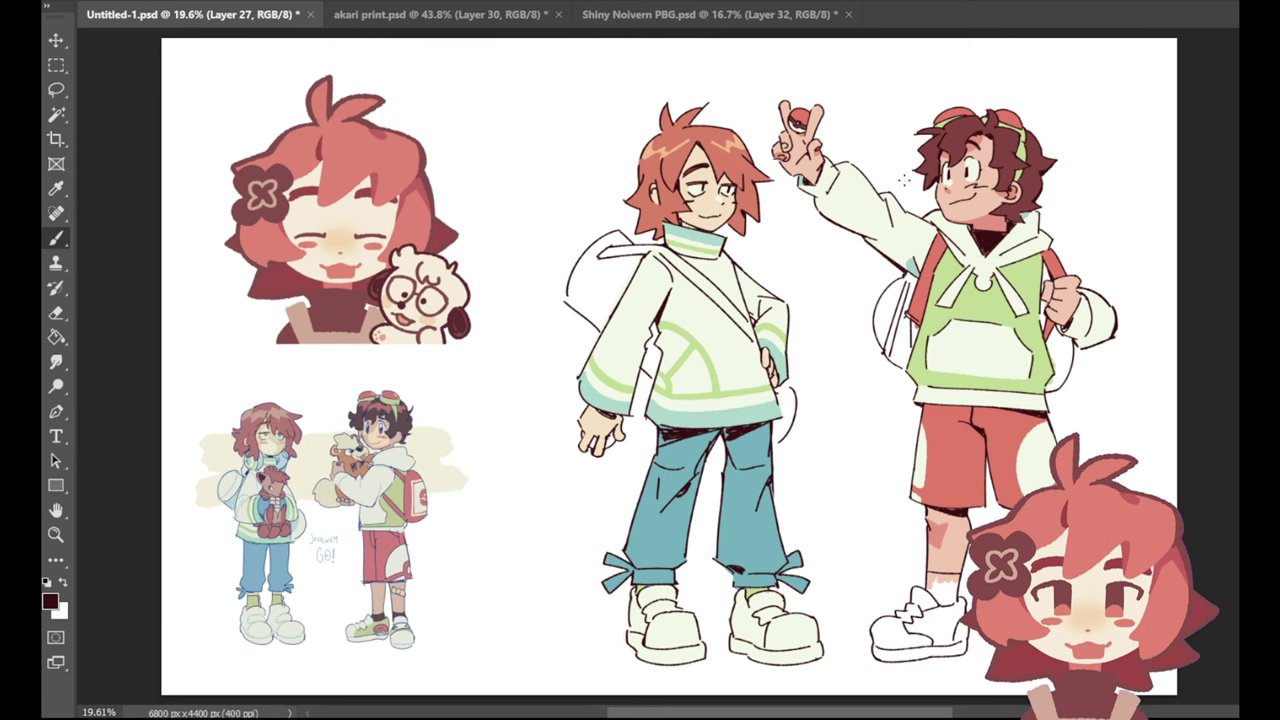
left_click(1270, 400)
Step: Fill the outlined hair tip beside the collar on Layer 27 with the red sampled from the hair
key("i")
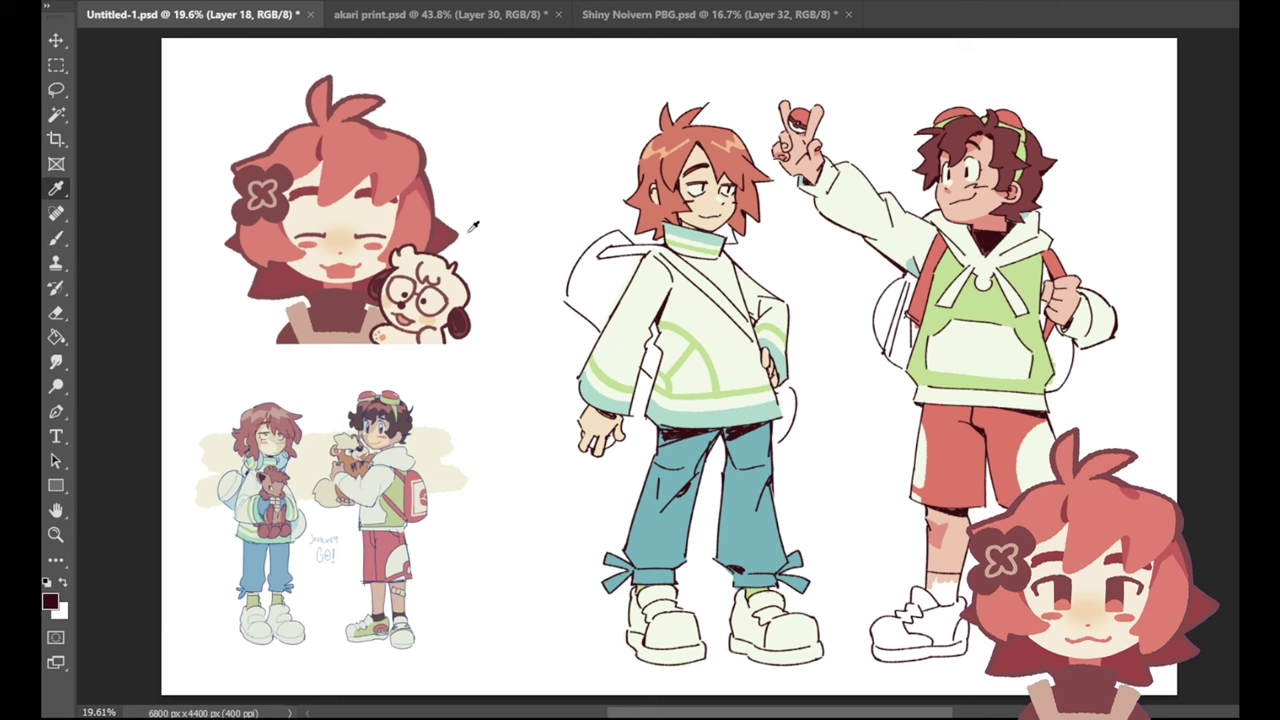
left_click(746, 198)
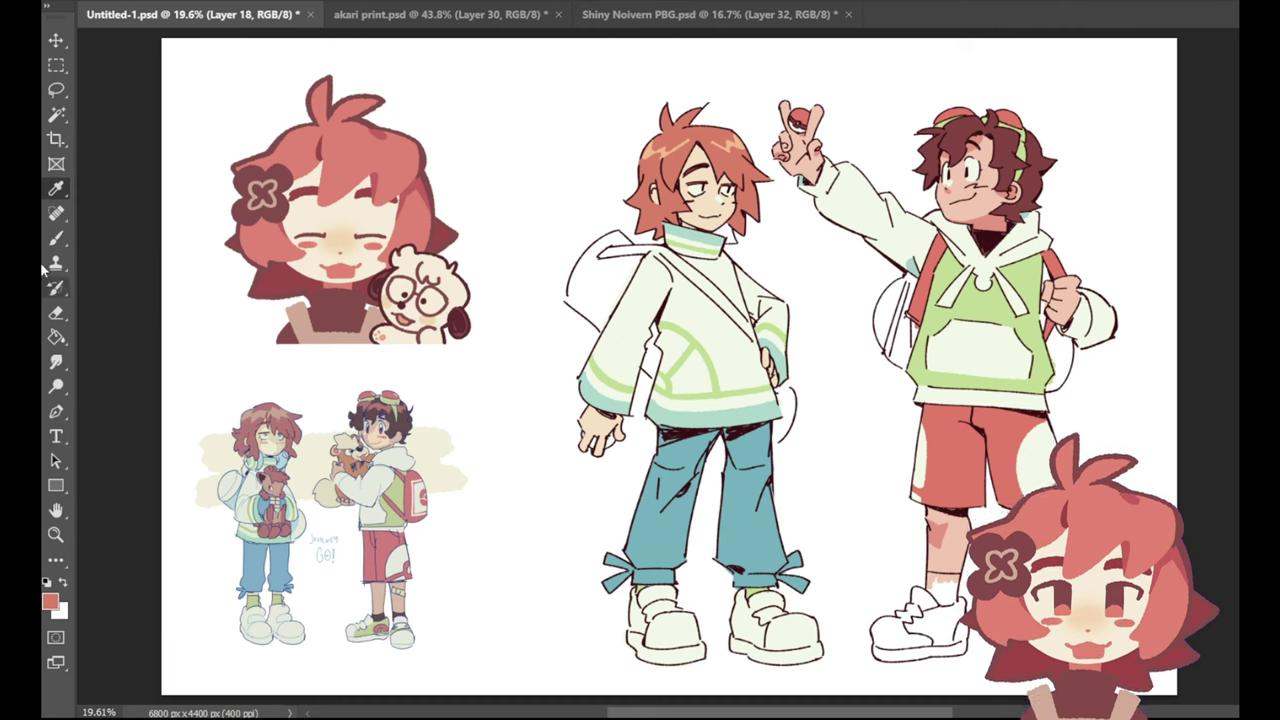
left_click(56, 238)
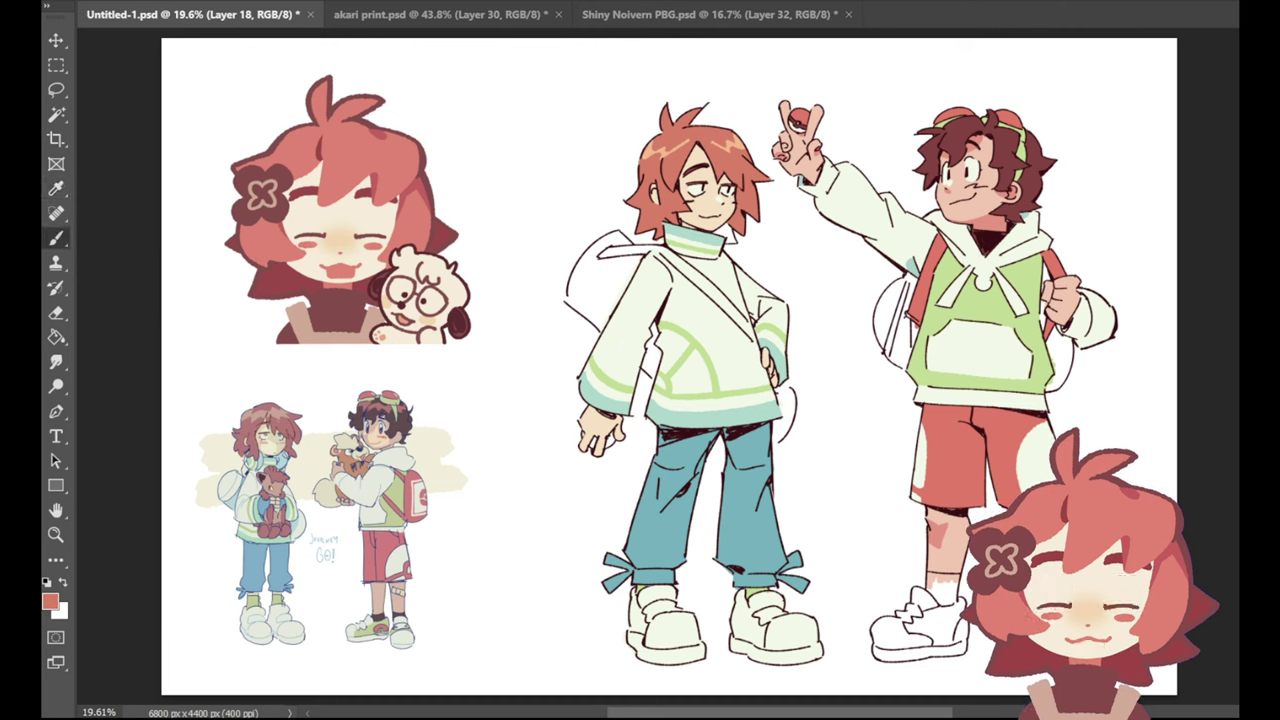
key("ctrl+alt+shift+n")
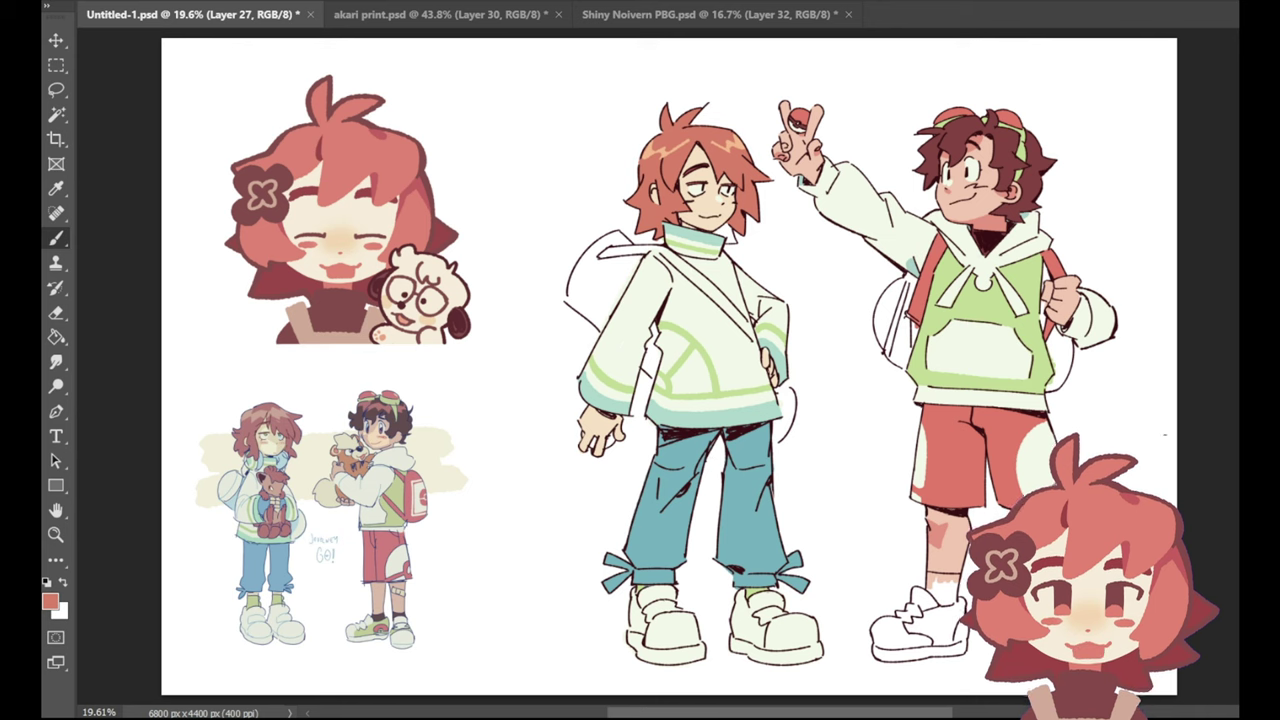
left_click(56, 535)
left_click(758, 198)
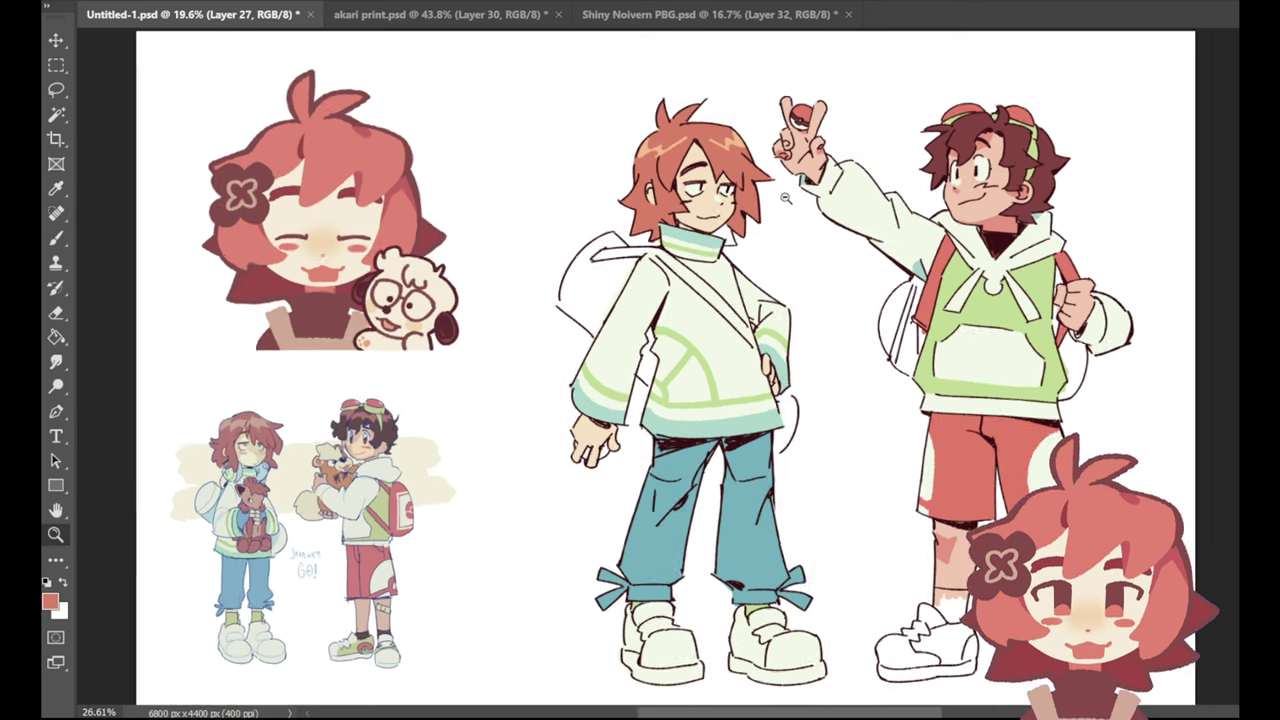
left_click(56, 238)
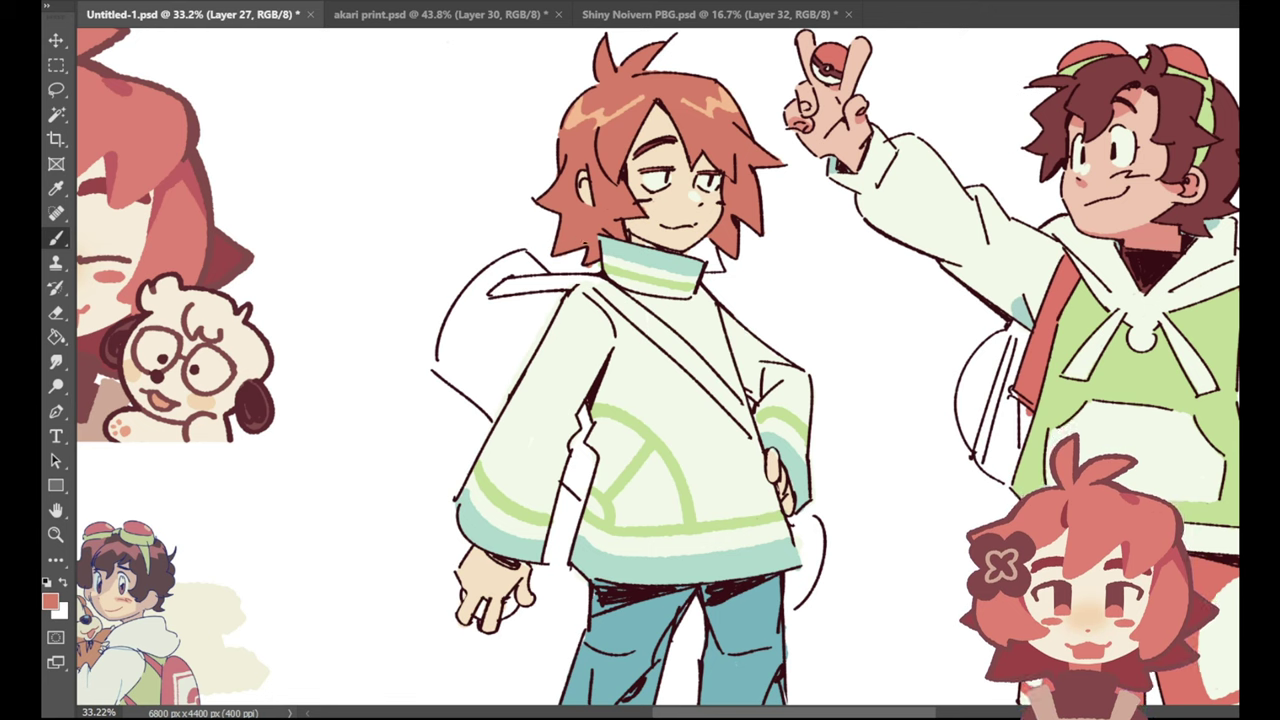
mouse_move(687, 254)
left_mouse_down()
mouse_move(707, 239)
mouse_move(700, 251)
mouse_move(720, 270)
mouse_move(710, 262)
left_mouse_up()
Step: Sample the red-haired character's skin tone and the sweater's off-white as brush colours for touch-ups
left_click(56, 189)
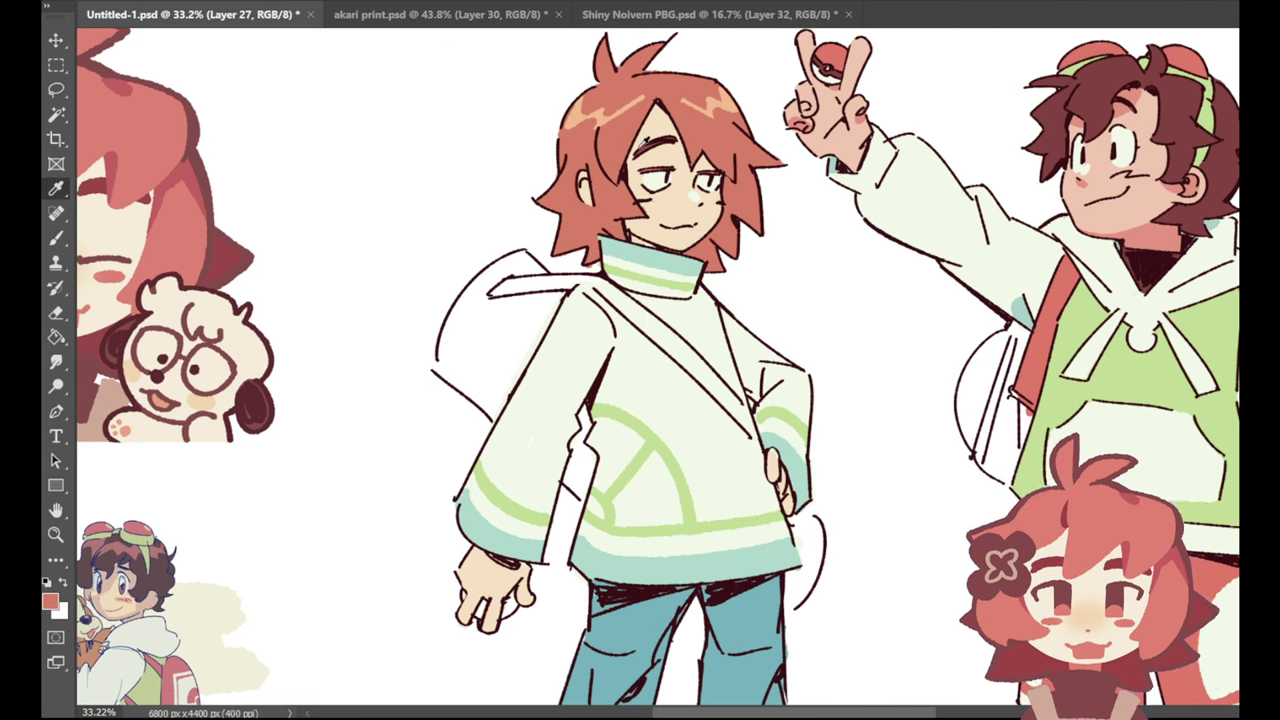
left_click(659, 129)
key("b")
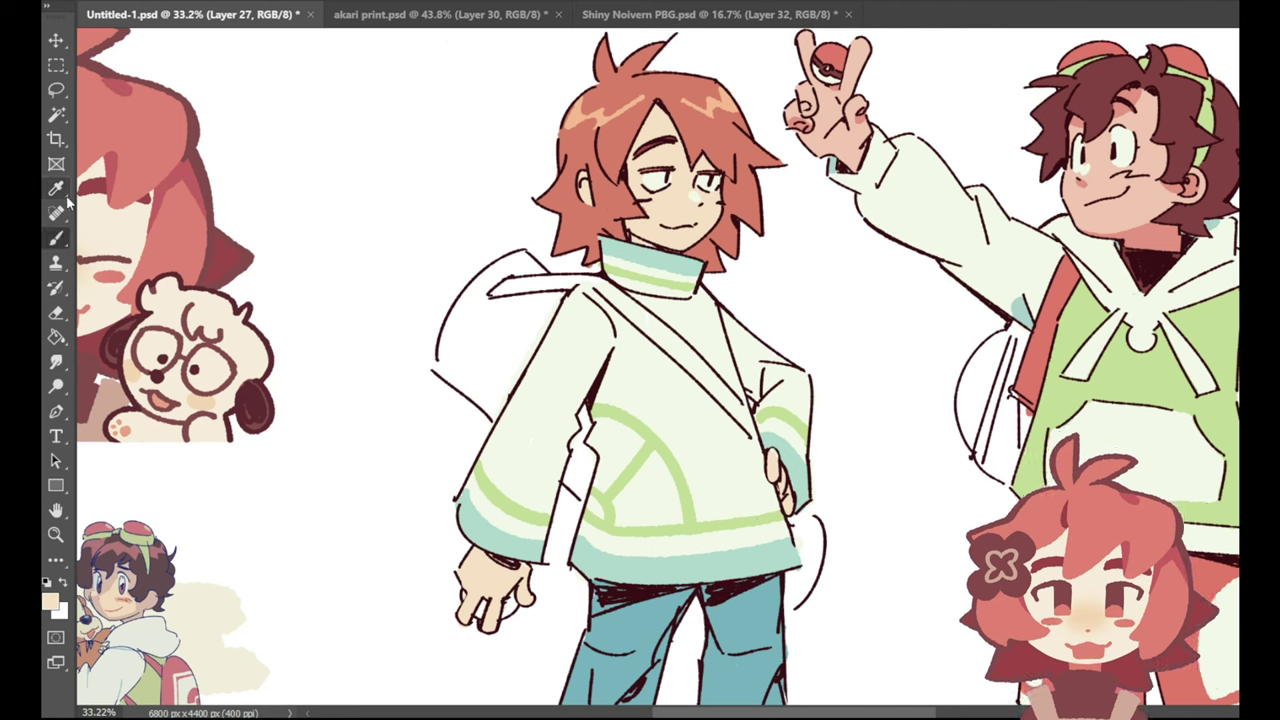
key("i")
left_click(585, 327)
key("b")
left_click(56, 312)
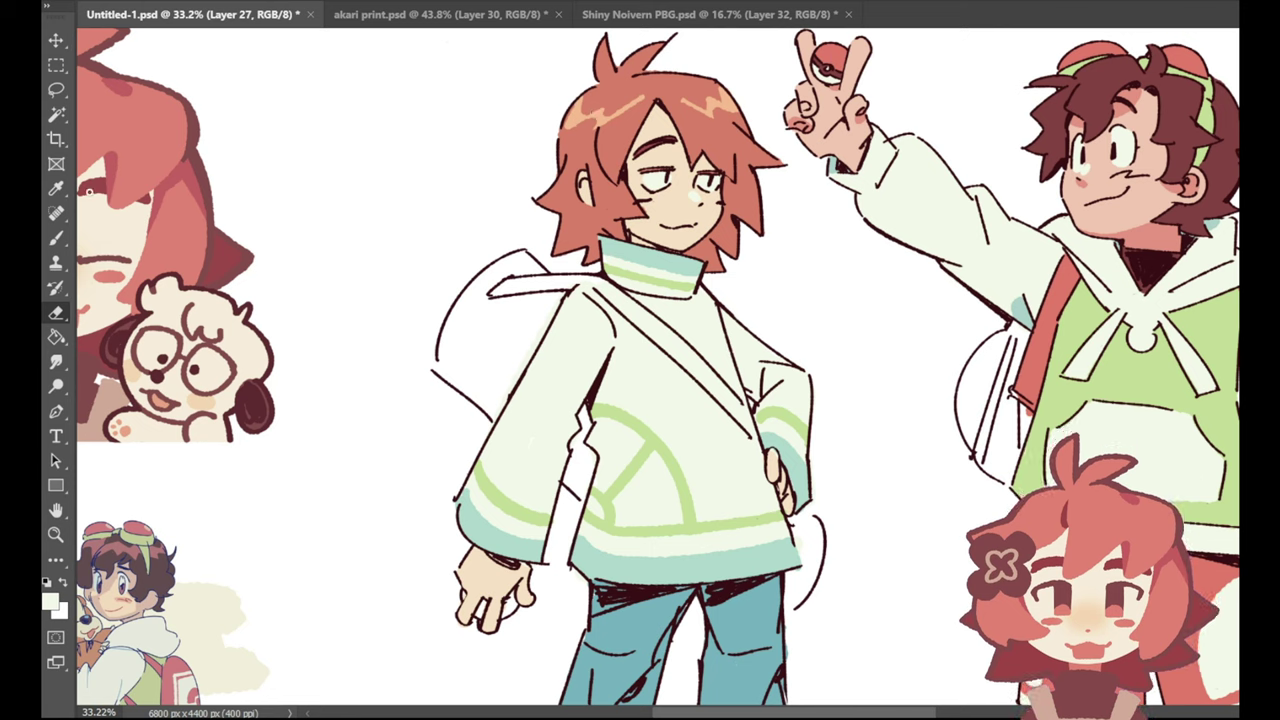
left_click(57, 189)
left_click(651, 121)
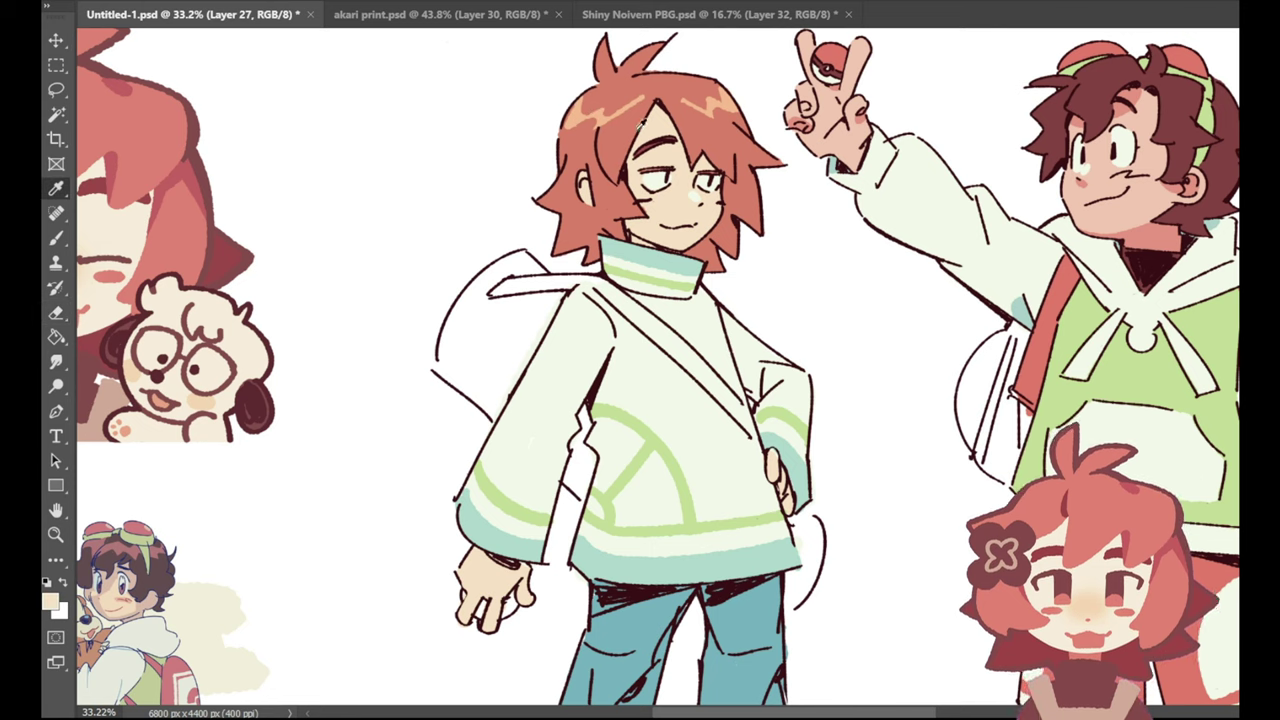
left_click(56, 238)
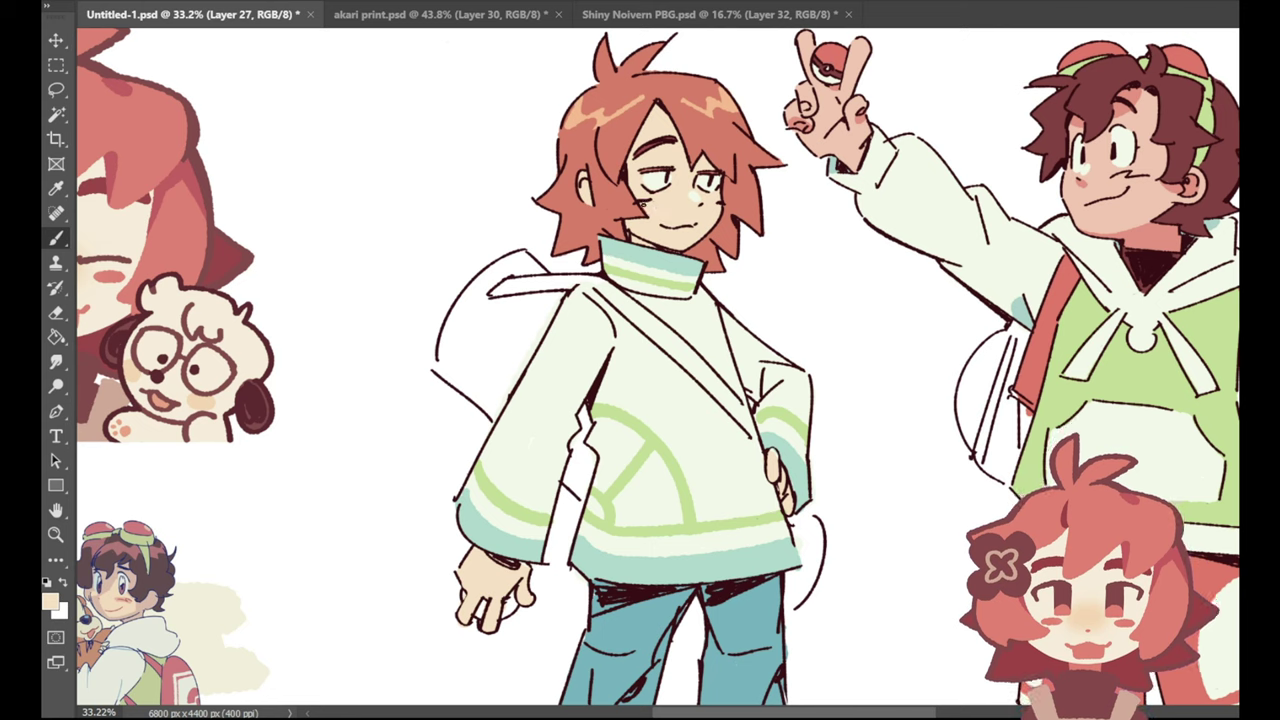
Step: Shade the red-haired character's hair lock beside the face on Layer 27 with a darker red sampled from the artwork
key("i")
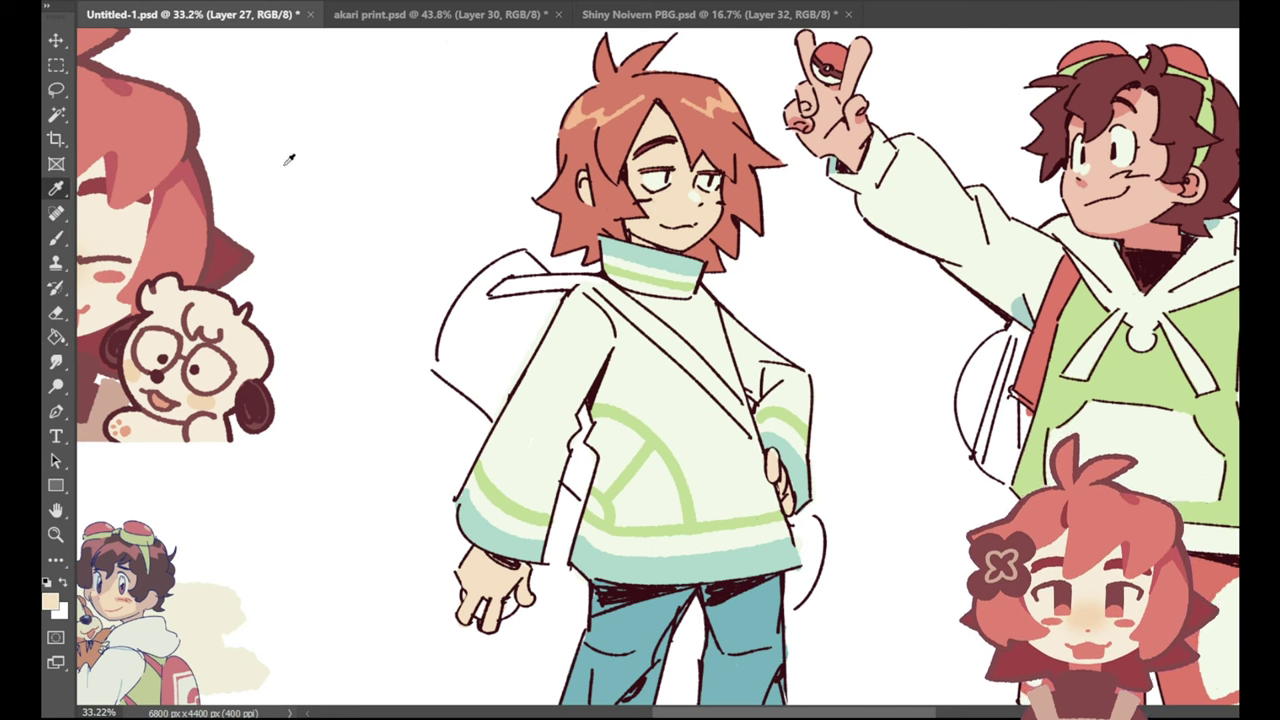
left_click(672, 118)
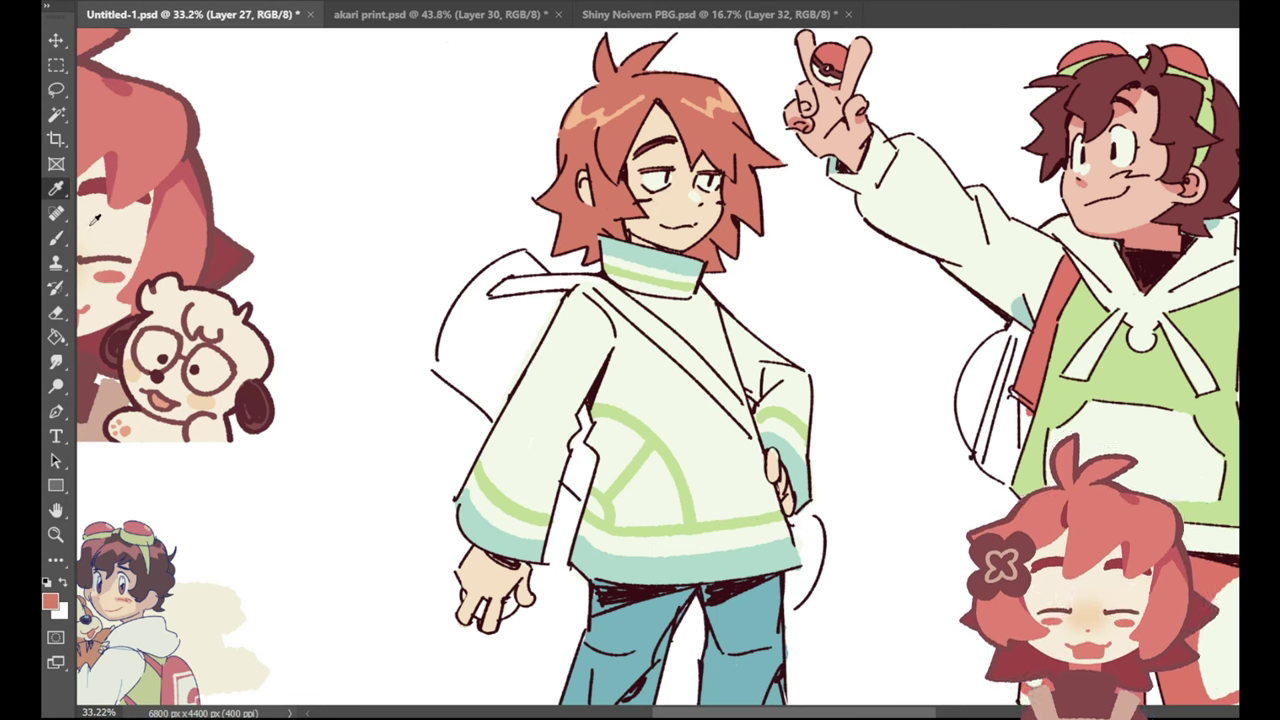
left_click(56, 238)
key("i")
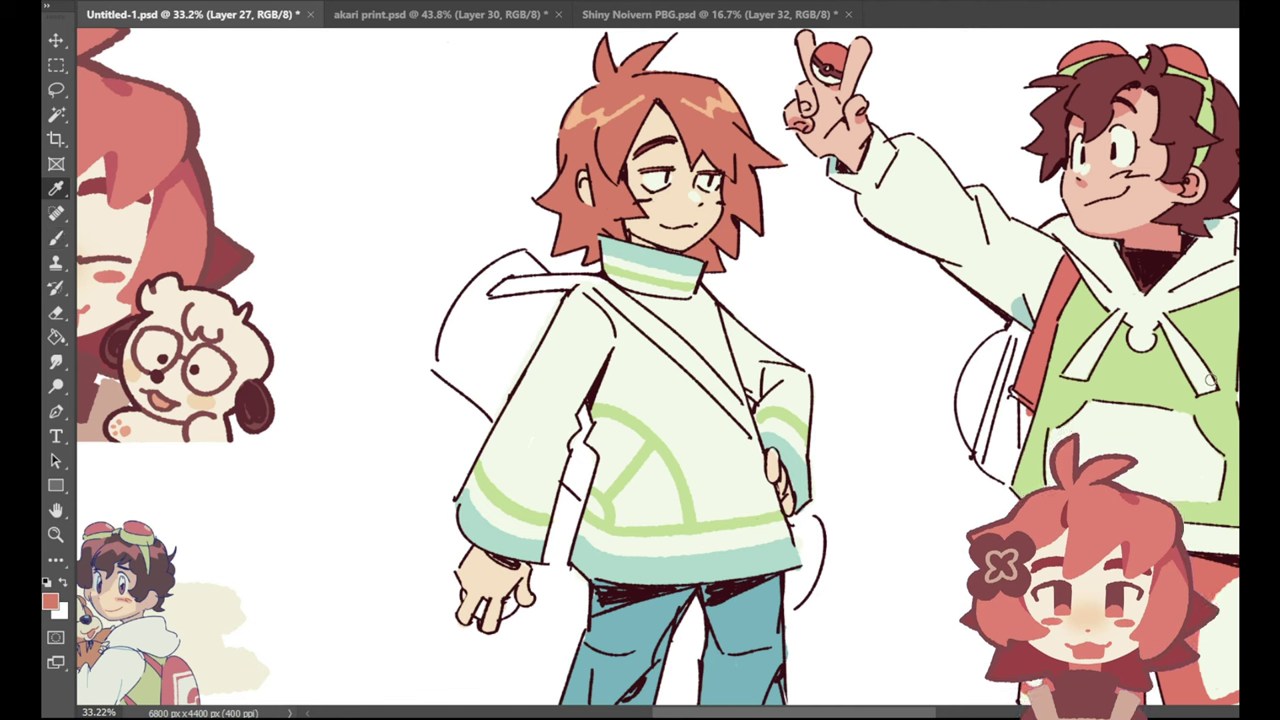
left_click(1138, 208)
key("b")
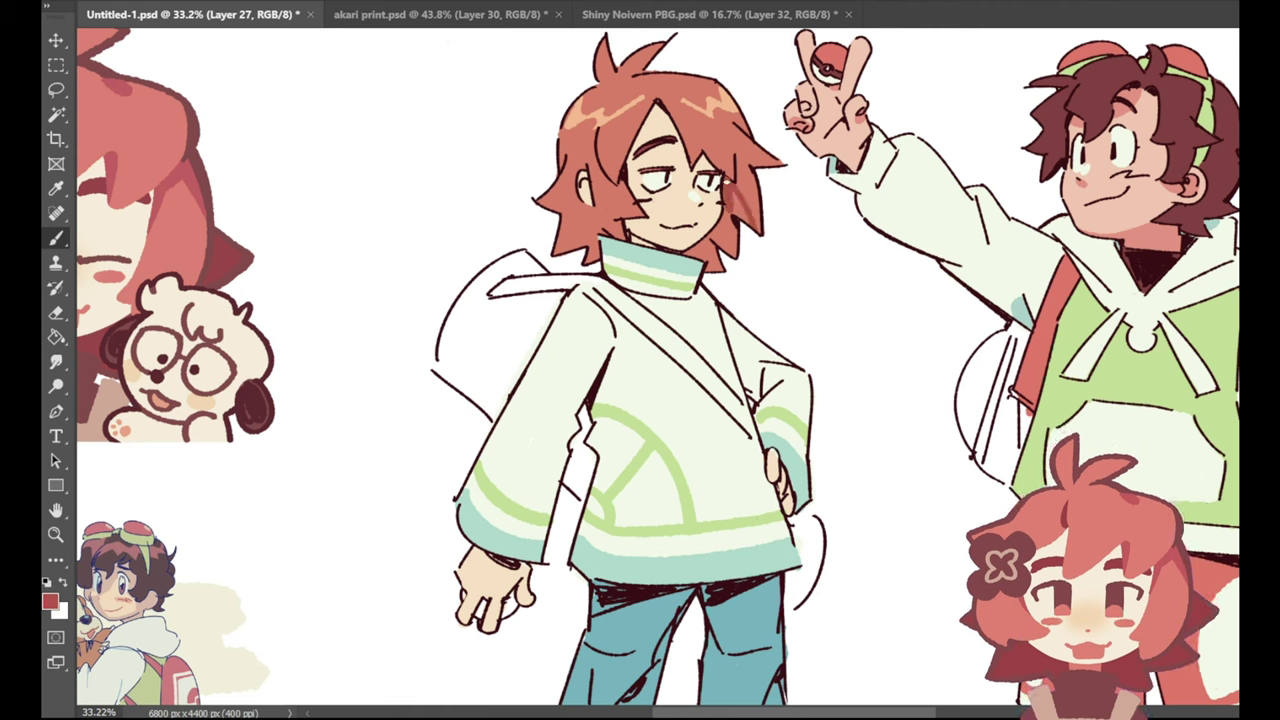
left_click_drag(738, 204, 717, 229)
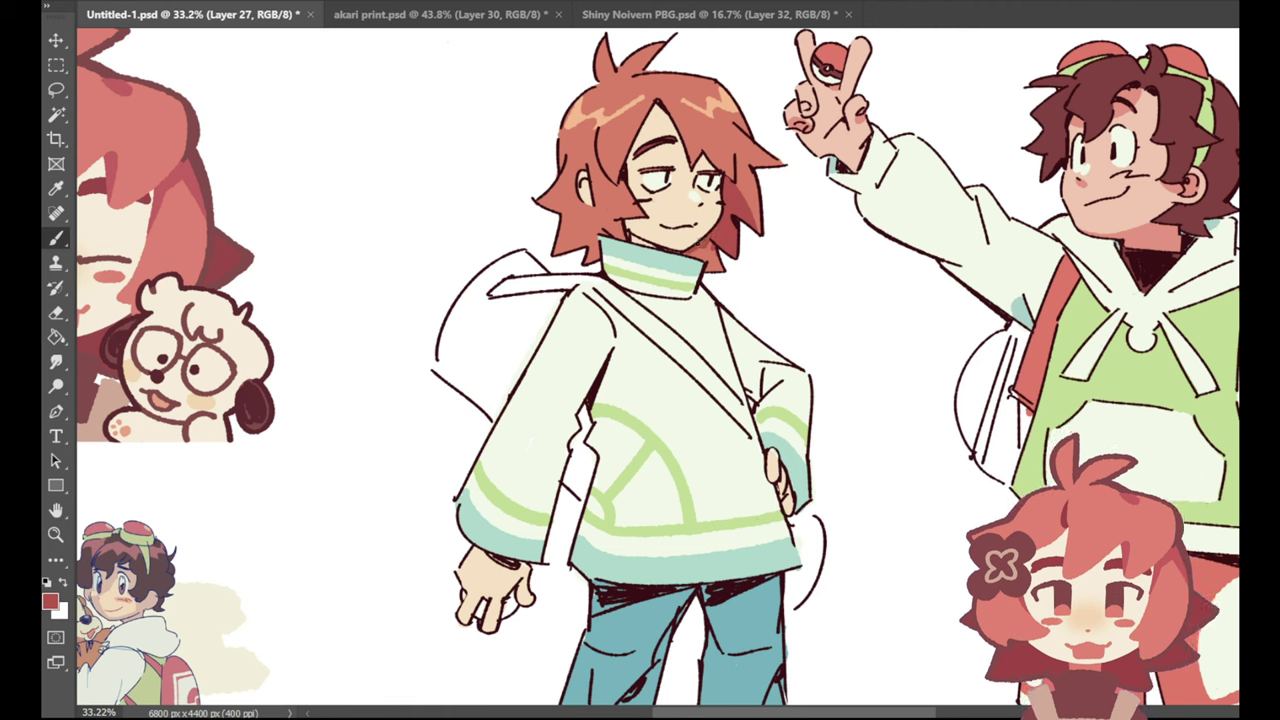
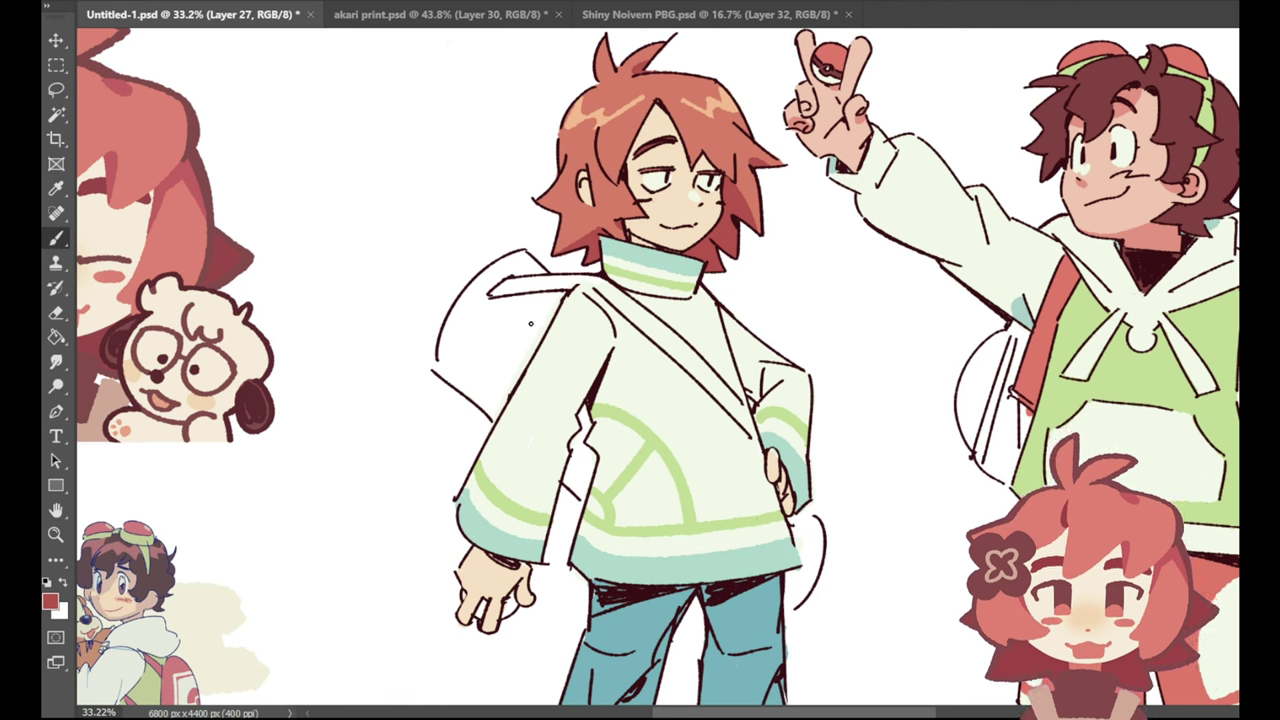
Step: Touch up the red-haired character's trousers on Layer 27 with the teal sampled from them
left_click(56, 312)
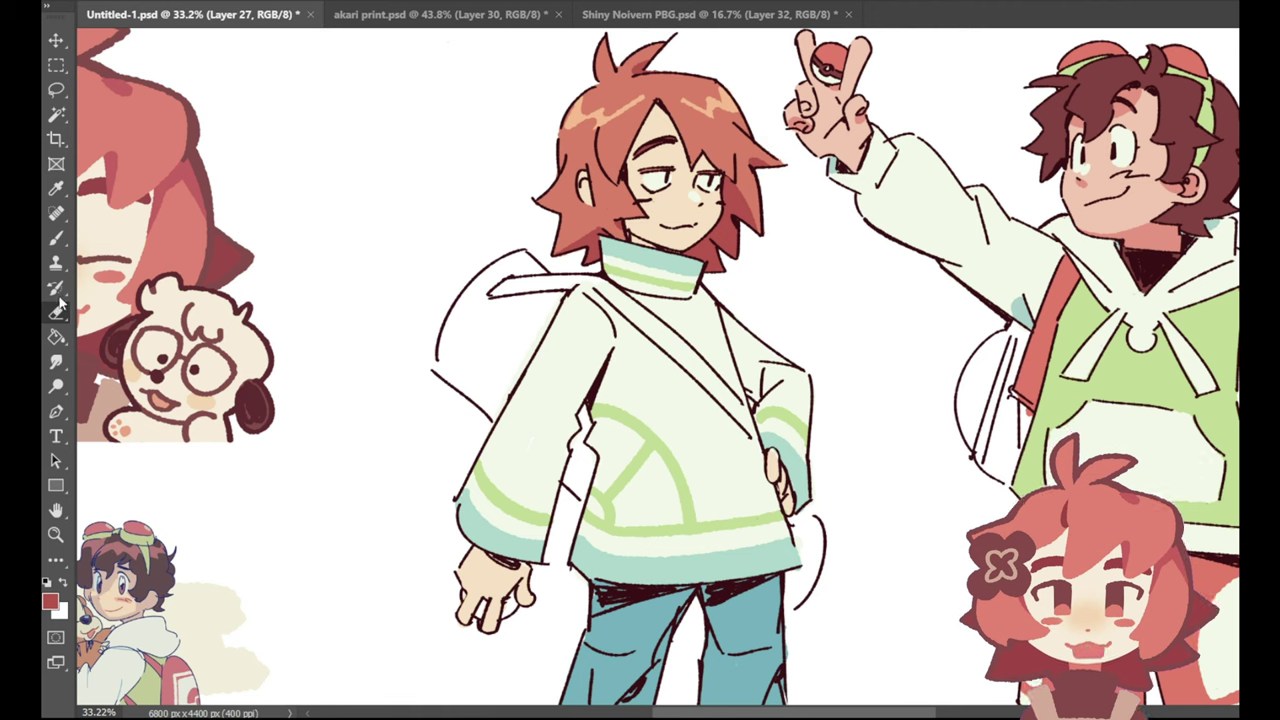
left_click(56, 189)
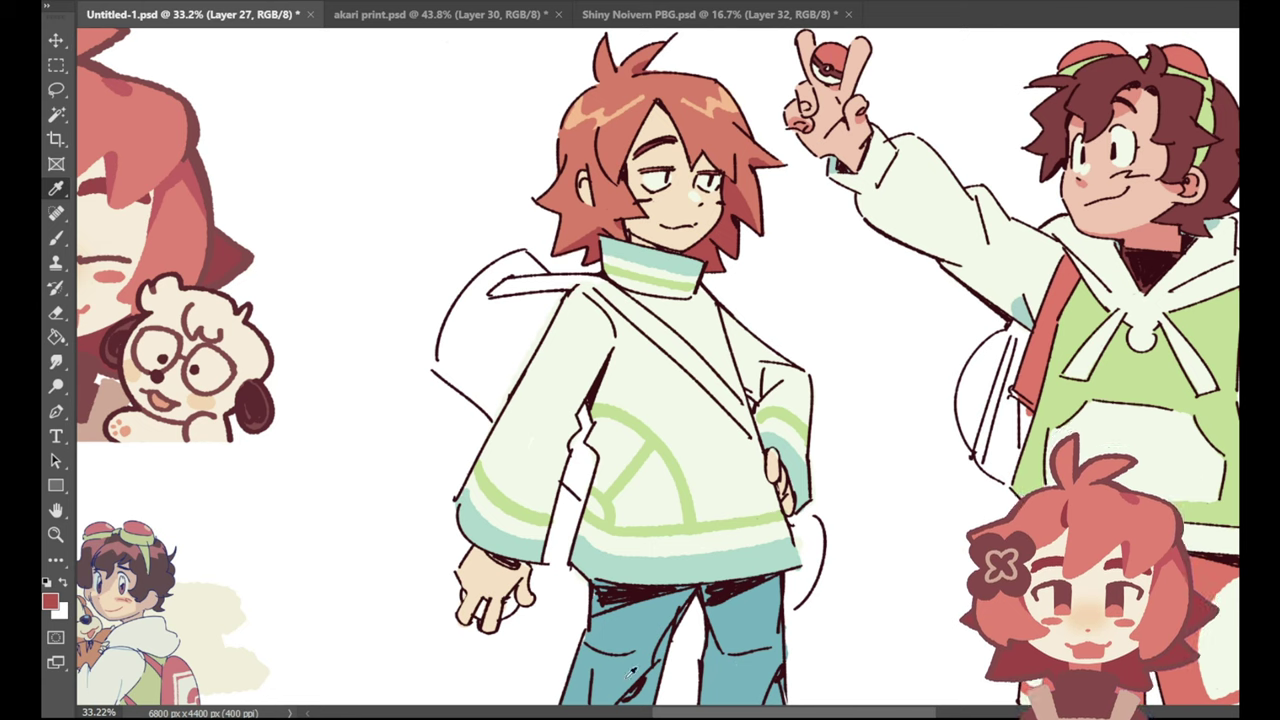
left_click(586, 611, "alt")
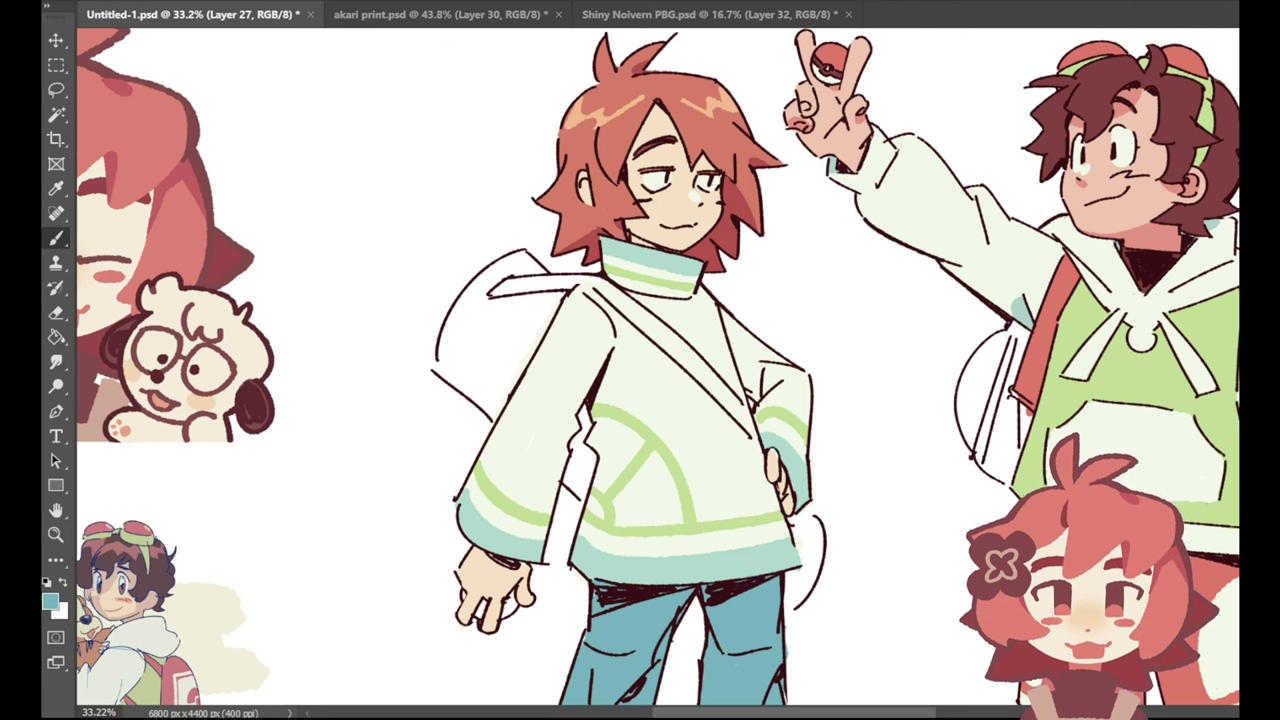
scroll(658, 366, "down", 3)
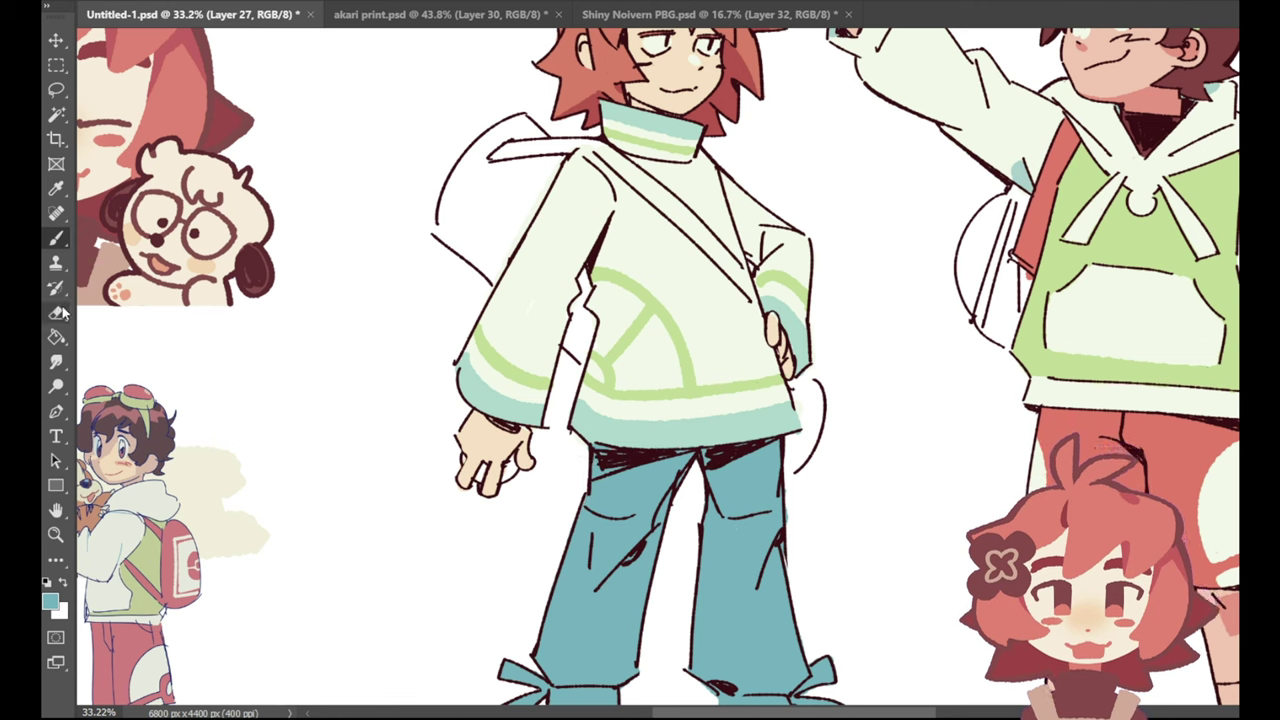
key("e")
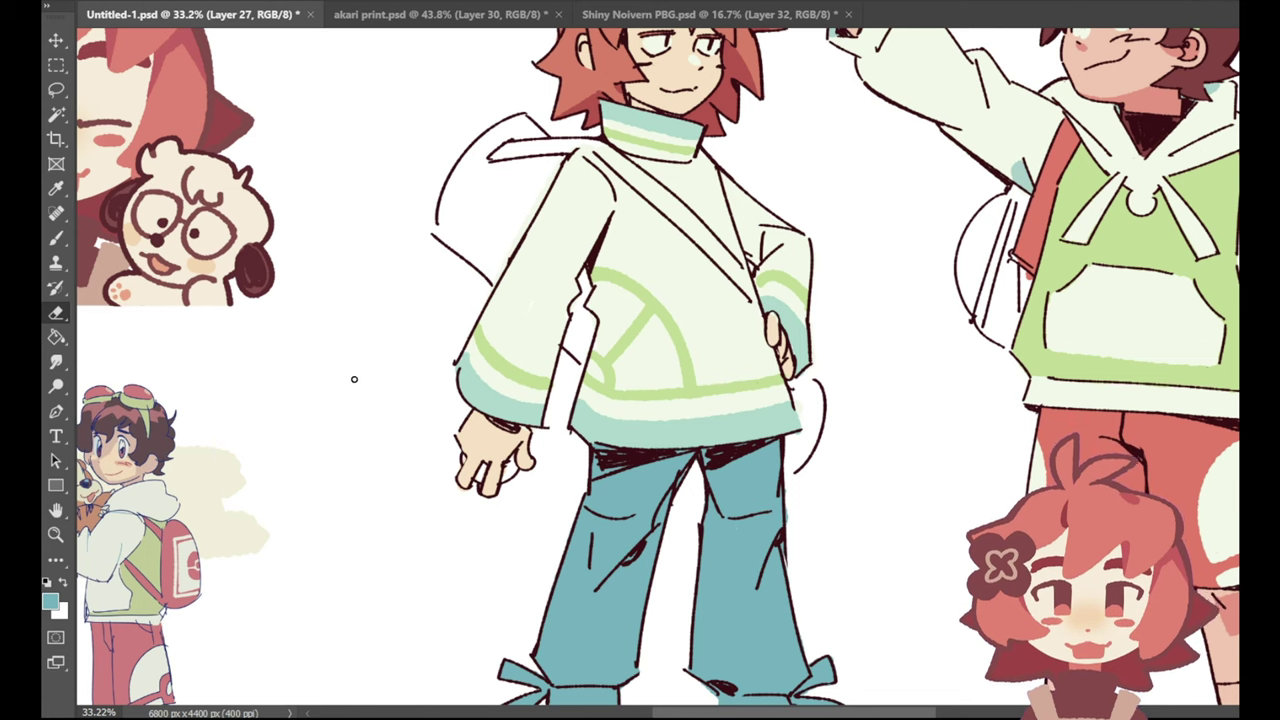
Step: Touch up the red-haired character's sleeve cuff and hand with the mint and skin tones sampled from them
key("i")
left_click(487, 389)
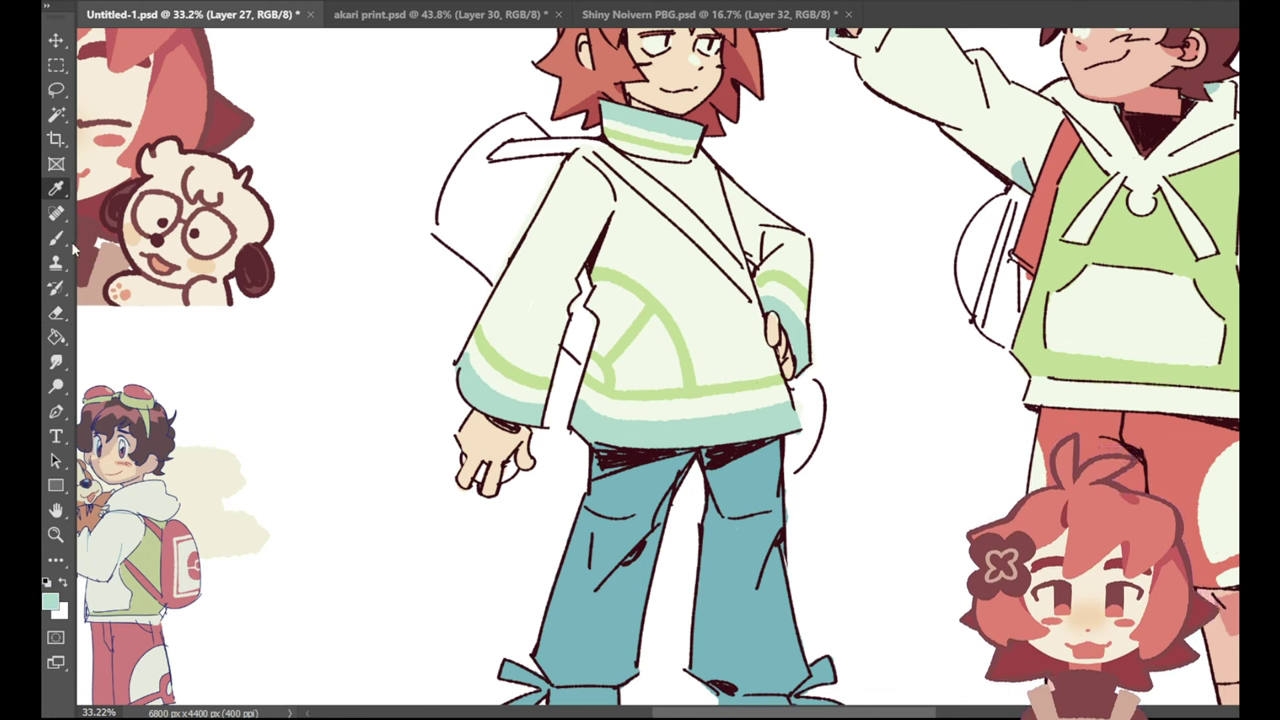
key("b")
key("i")
left_click(494, 442)
left_click(56, 238)
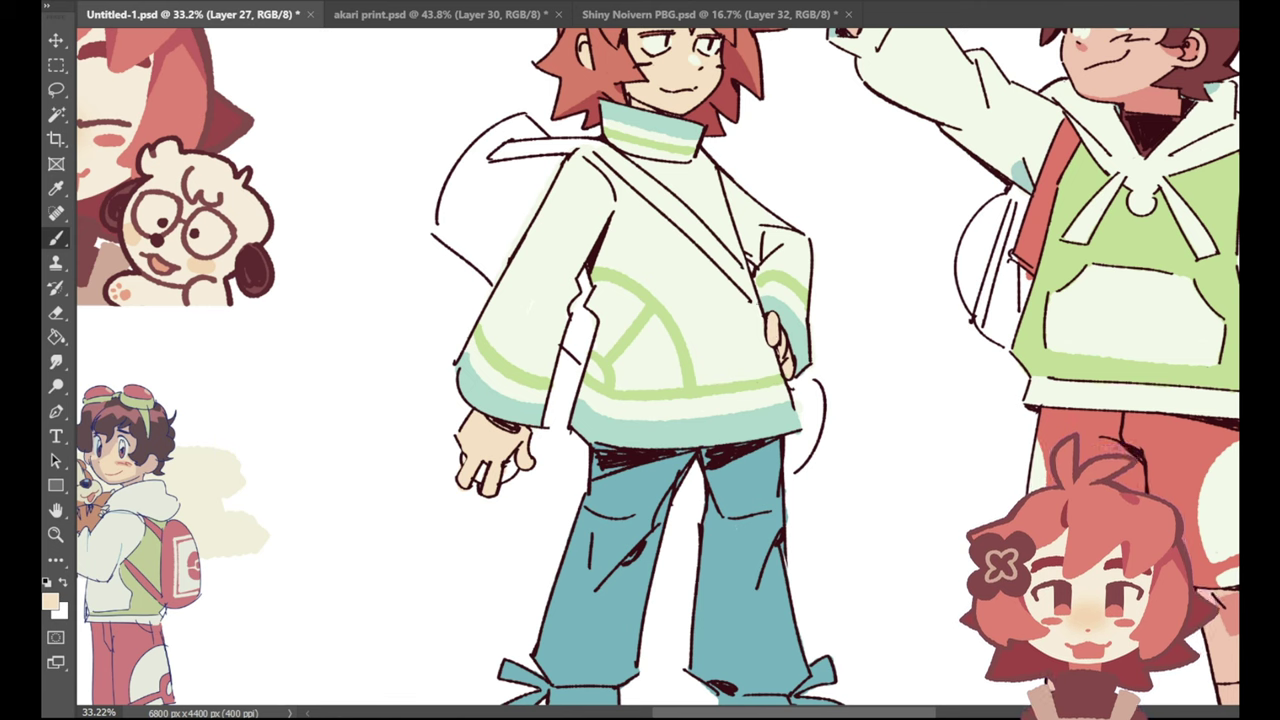
Step: Erase and redraw the finger lines of the red-haired character's hand on the hip on Layer 18 in the sampled dark line colour
key("e")
left_click(1262, 400)
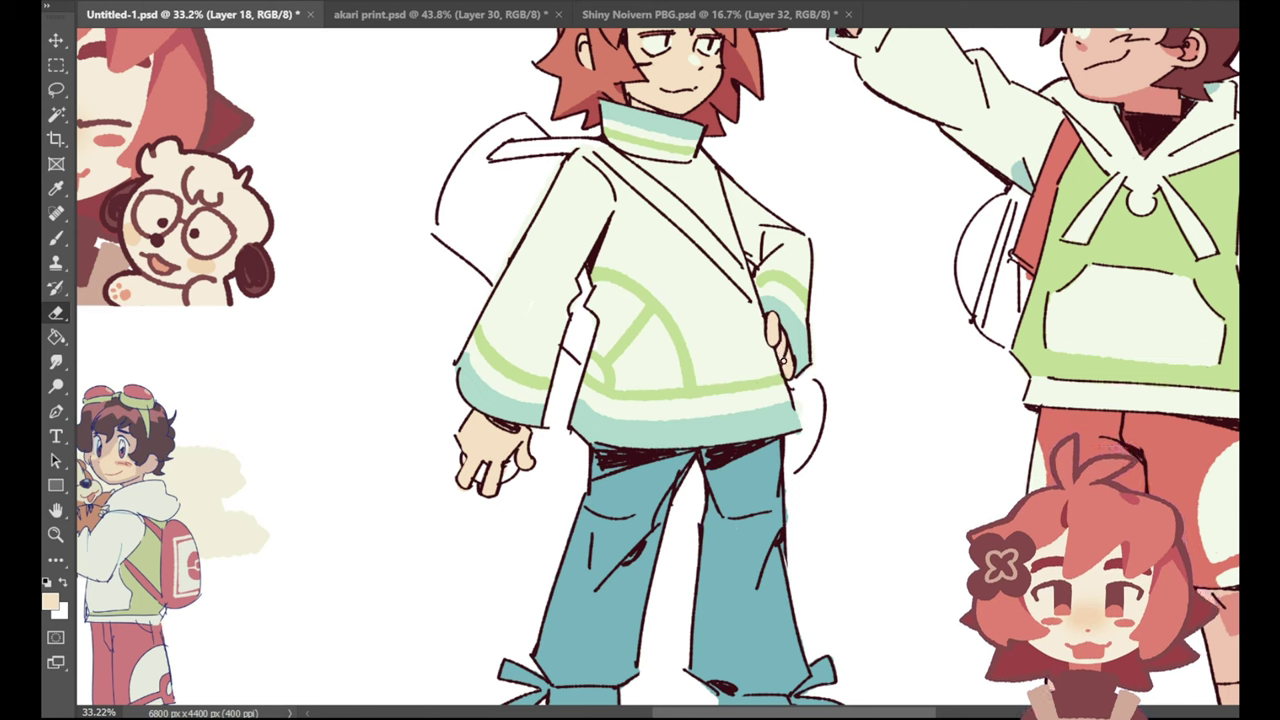
key("i")
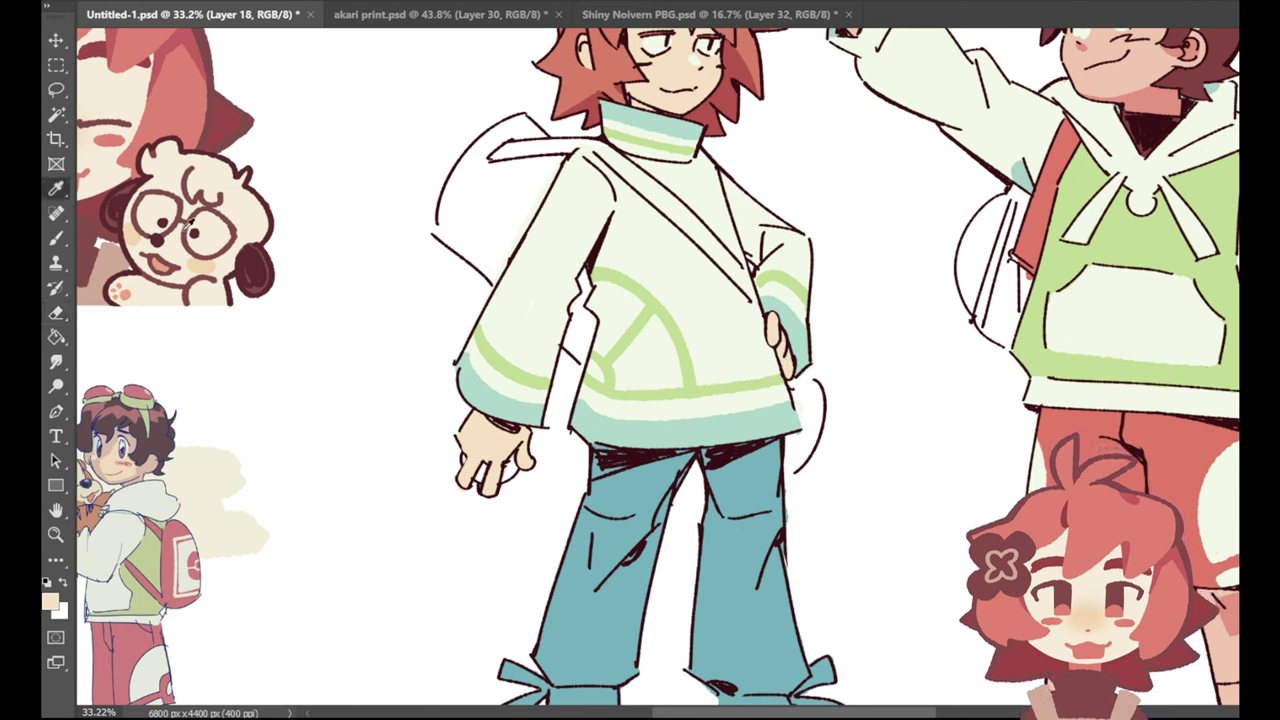
left_click(605, 240)
left_click(56, 237)
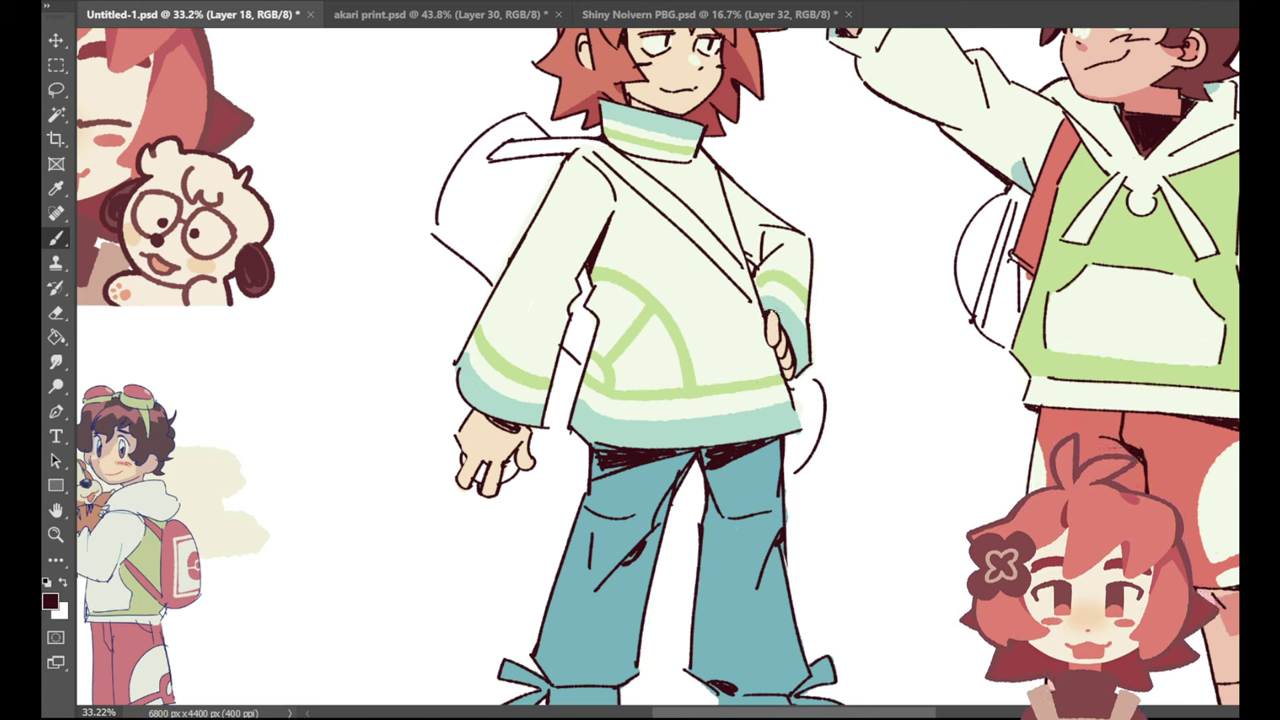
Step: Redraw the outer outline of the lowered arm's sleeve cuff and clean up the lines between arm and torso
key("e")
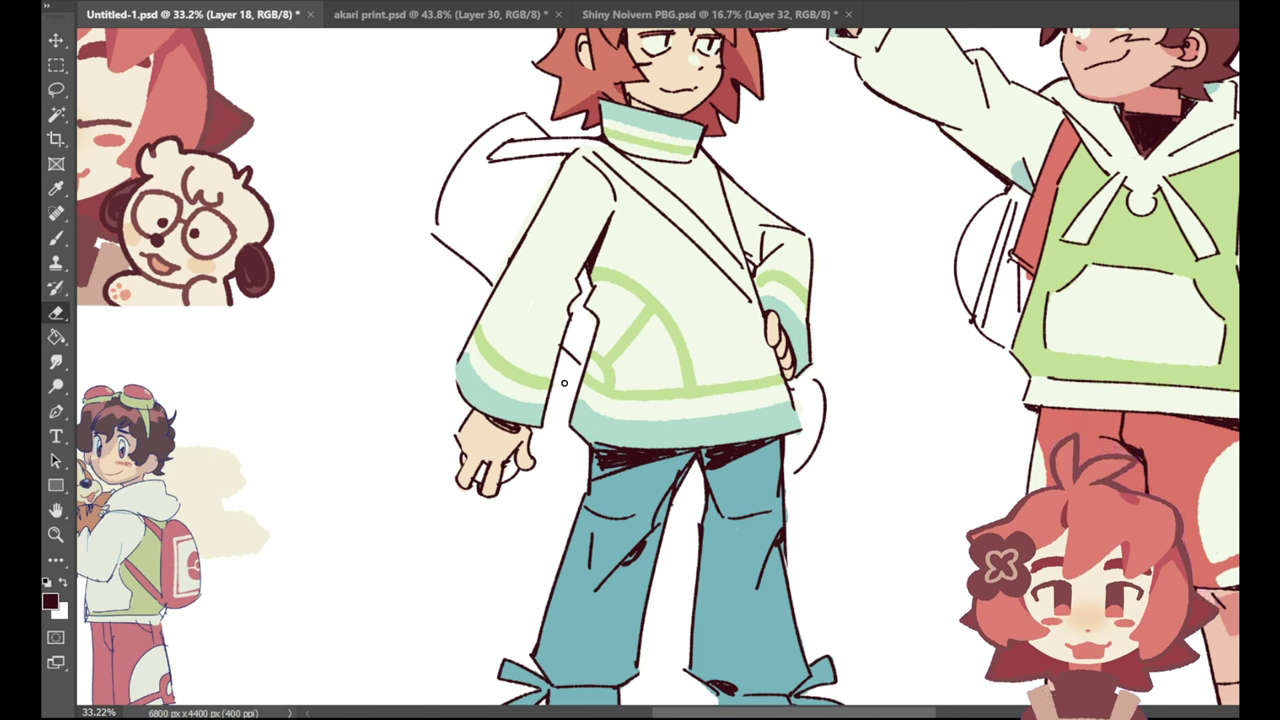
key("b")
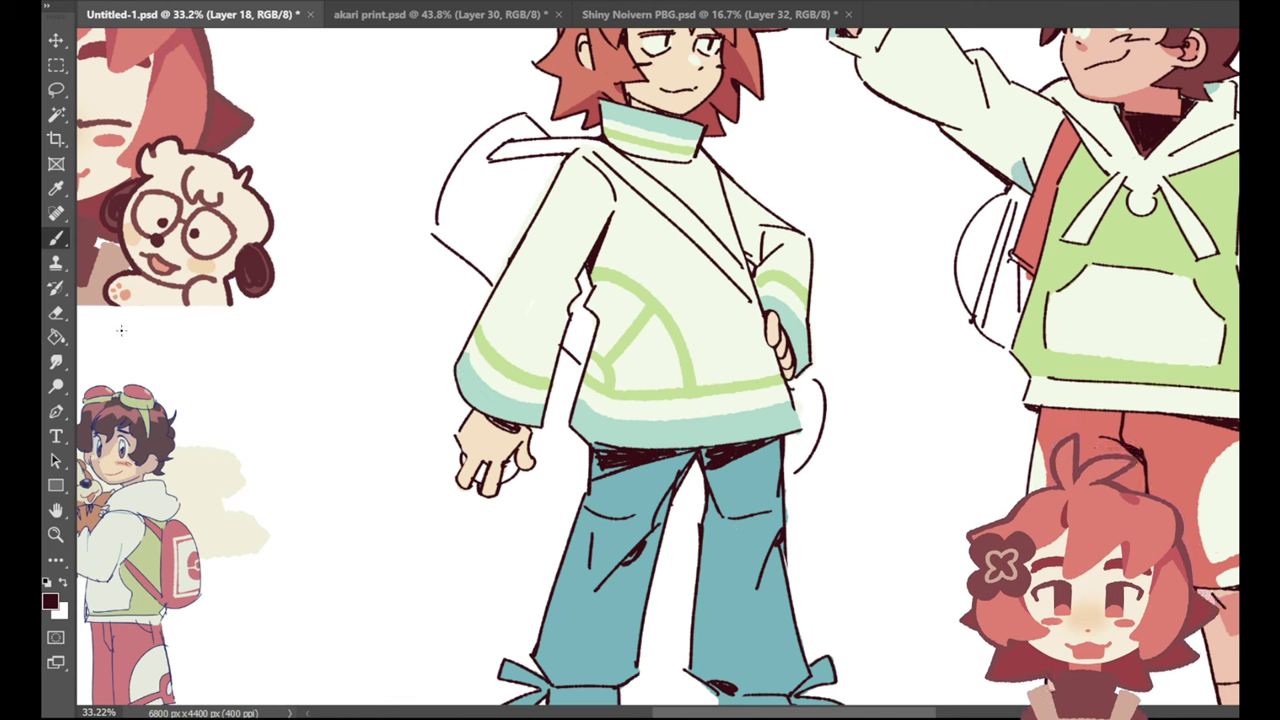
left_click(56, 313)
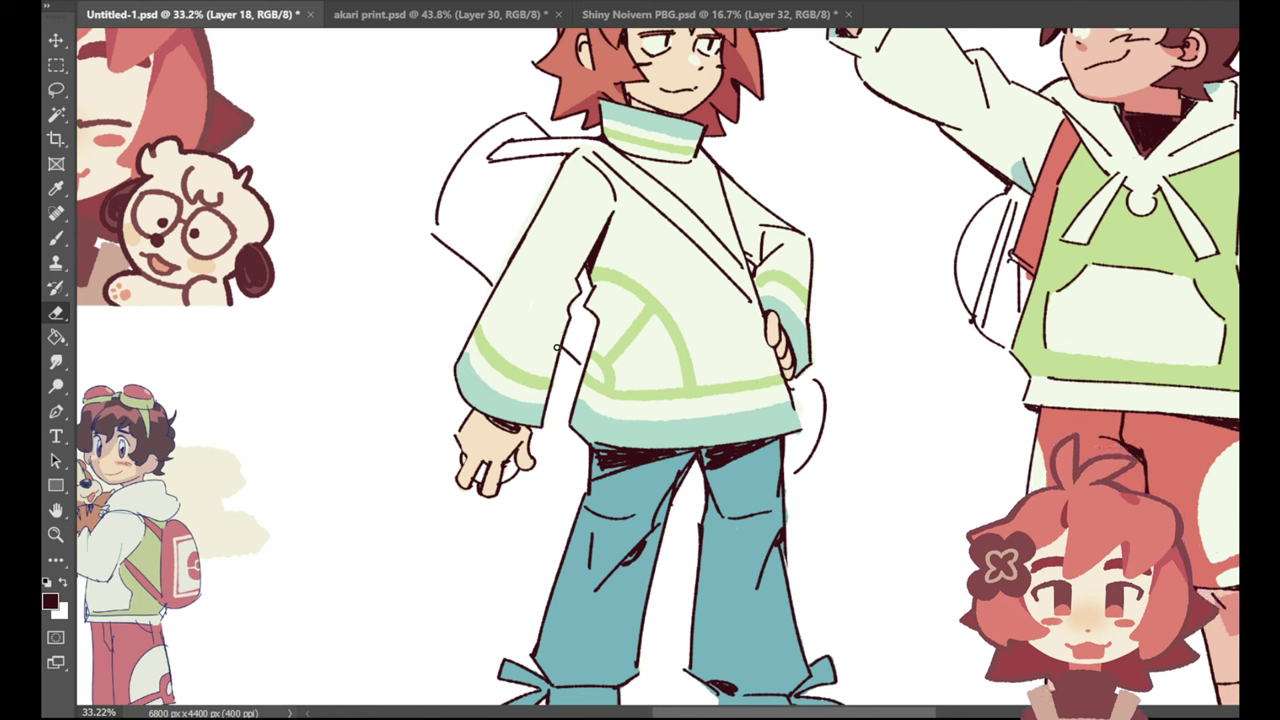
Step: Touch up the sweater's flat colour on Layer 27 with the off-white sampled from its chest
left_click(55, 190)
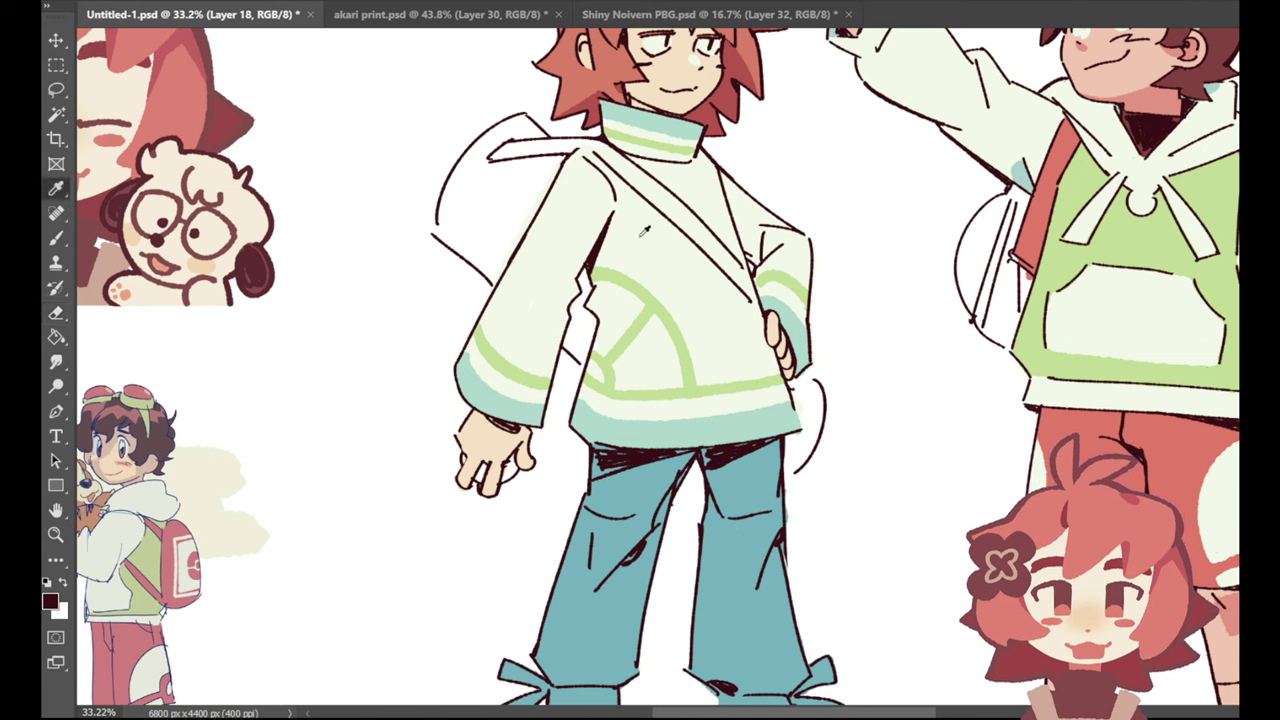
left_click(640, 236)
left_click(57, 238)
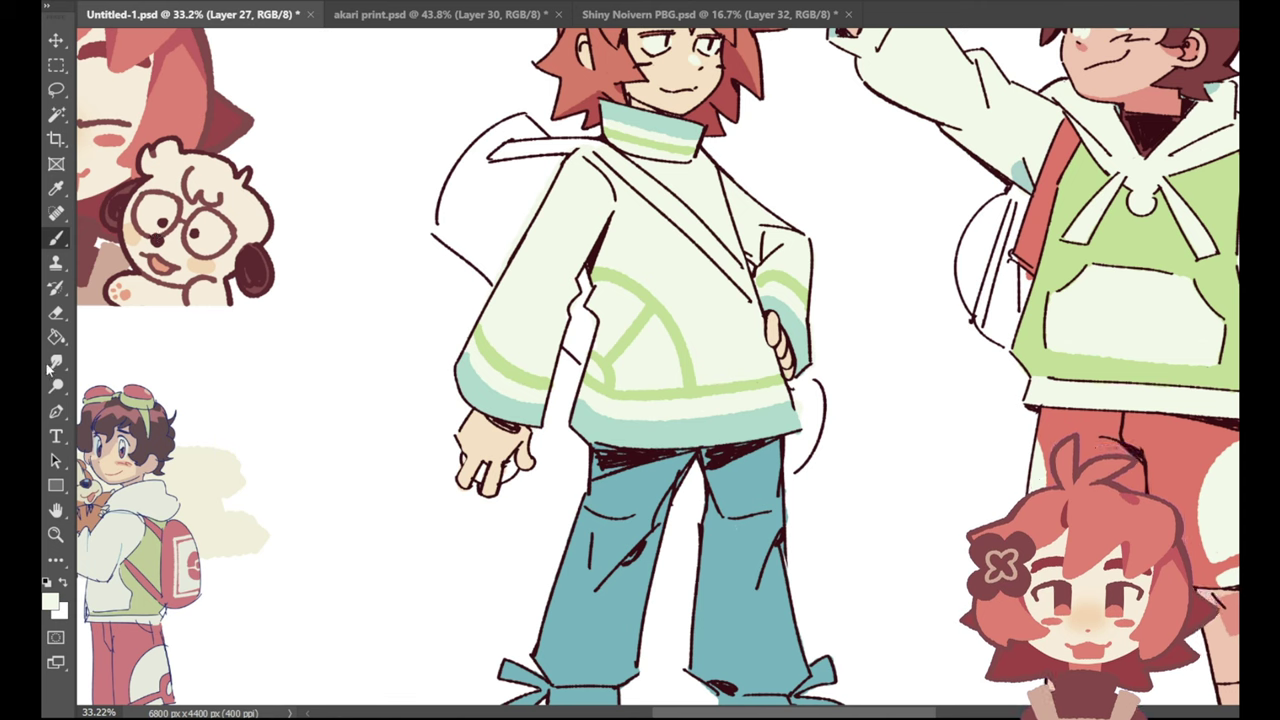
Step: Close the corner of the bag outline behind the lowered arm on Layer 18 in the sampled dark line colour and erase the overshoot
left_click(56, 188)
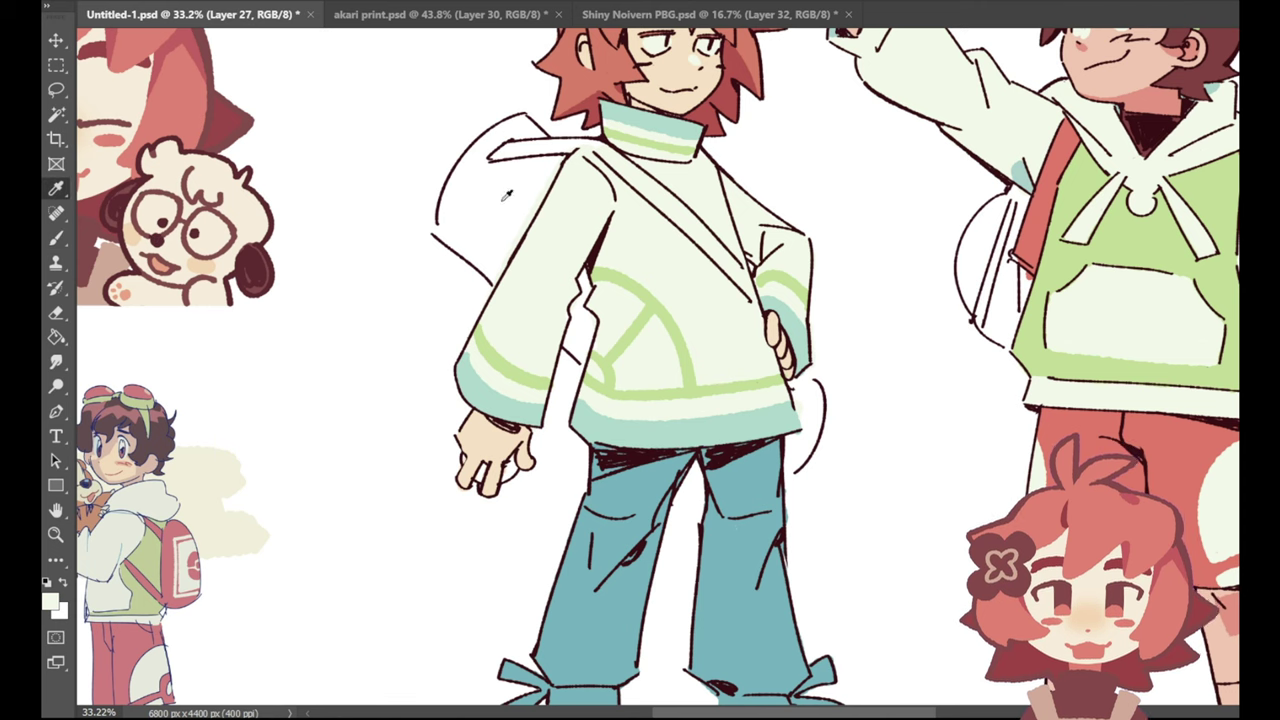
left_click(600, 232)
left_click(56, 237)
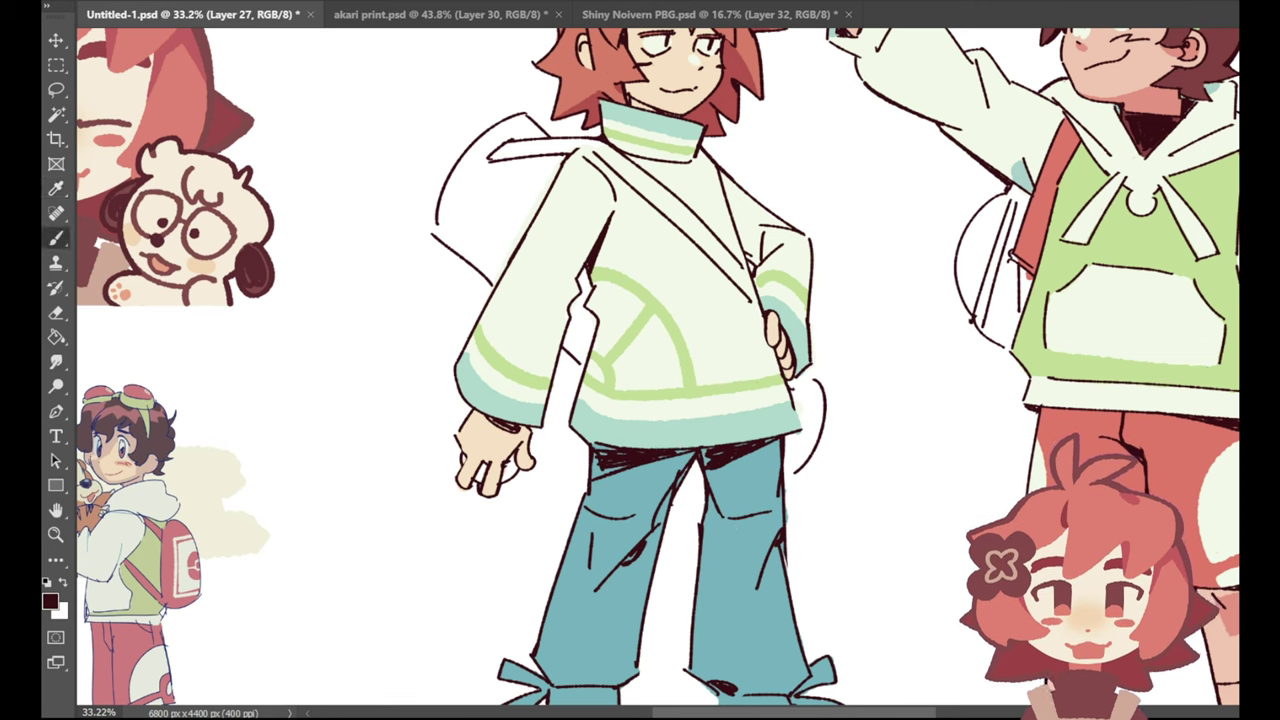
left_click(582, 298, "ctrl")
left_click_drag(433, 233, 438, 190)
key("ctrl+z")
key("e")
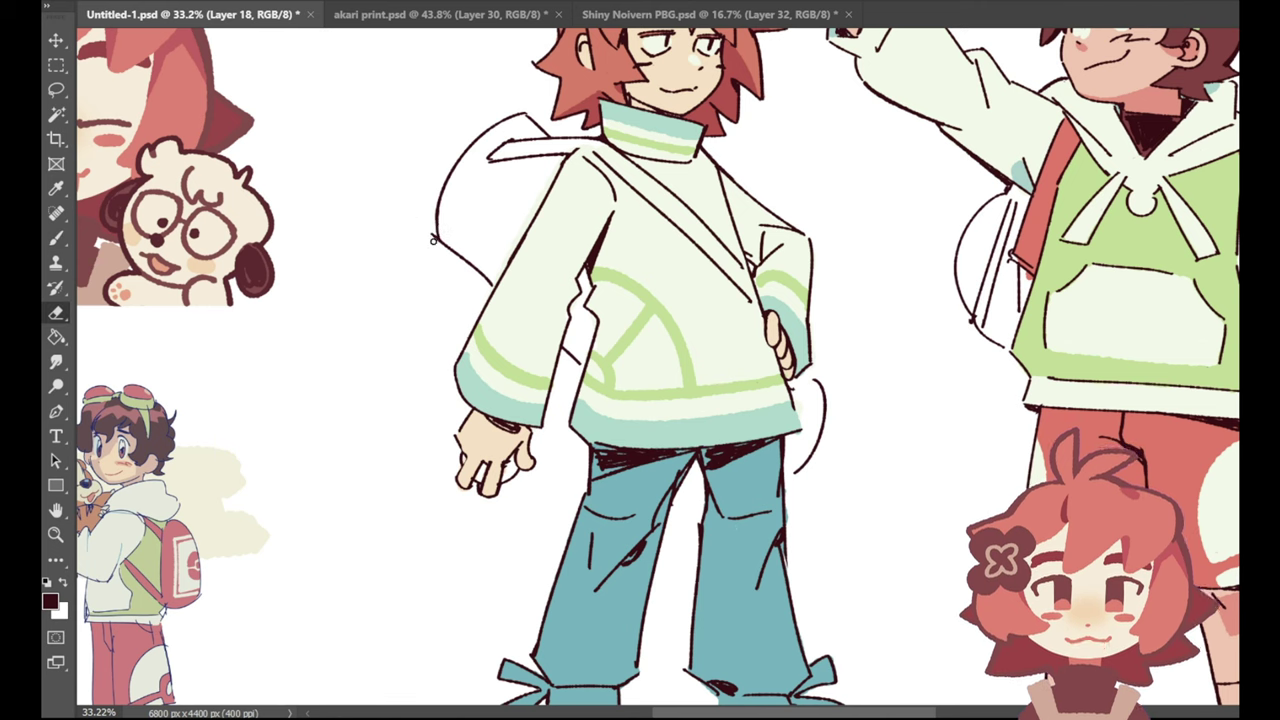
left_click_drag(435, 242, 433, 236)
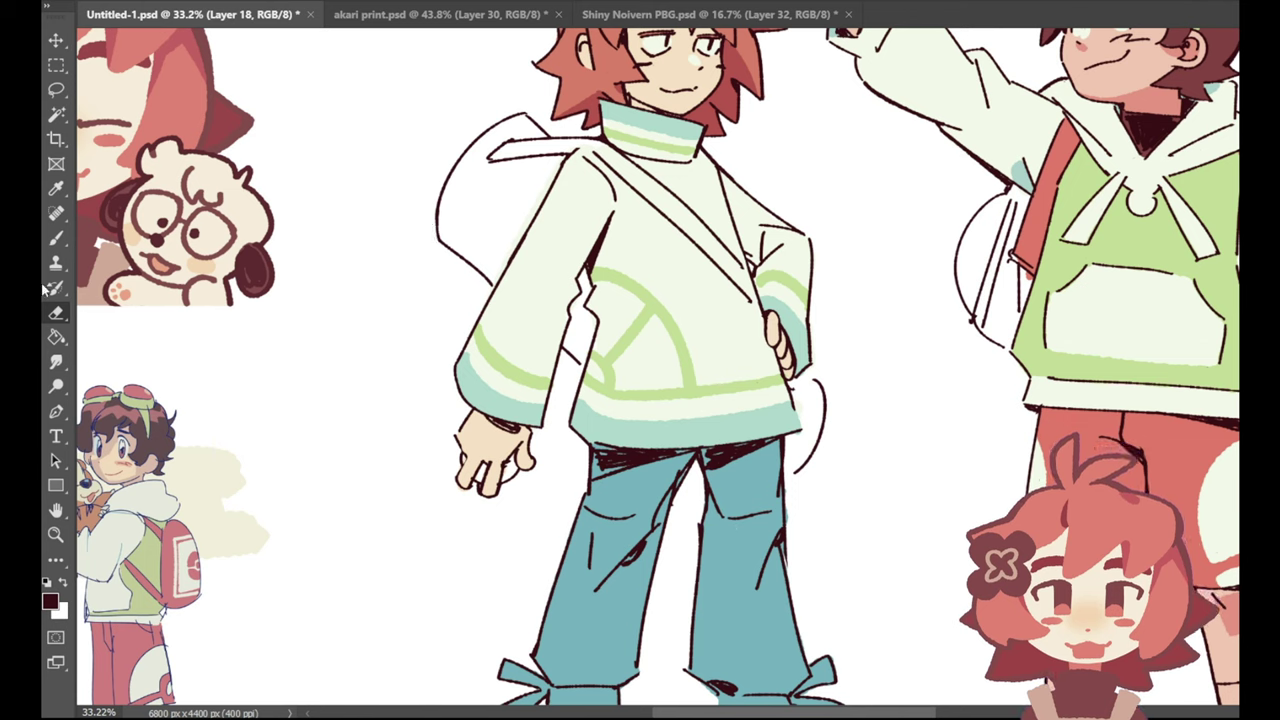
Step: Extend the bag's outline beside the hip to meet the sleeve and trousers, and clean up the shoulder strap's lines
left_click(56, 238)
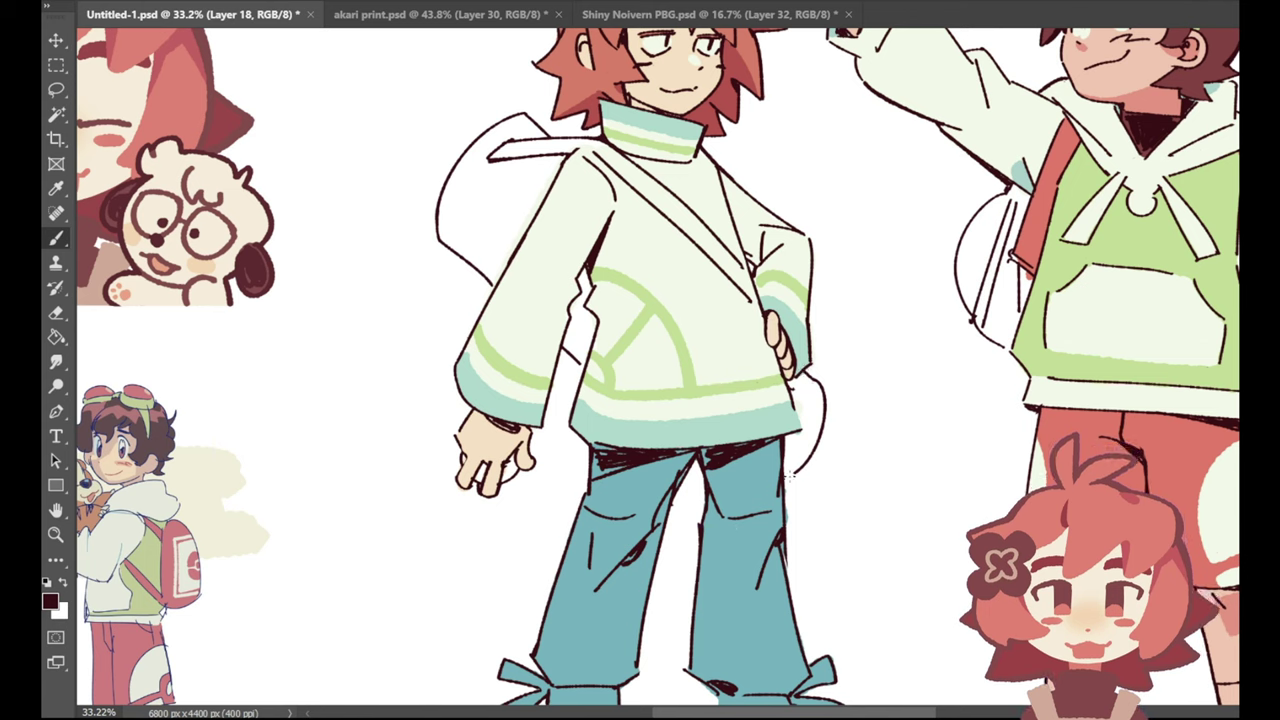
left_click_drag(797, 471, 787, 478)
key("e")
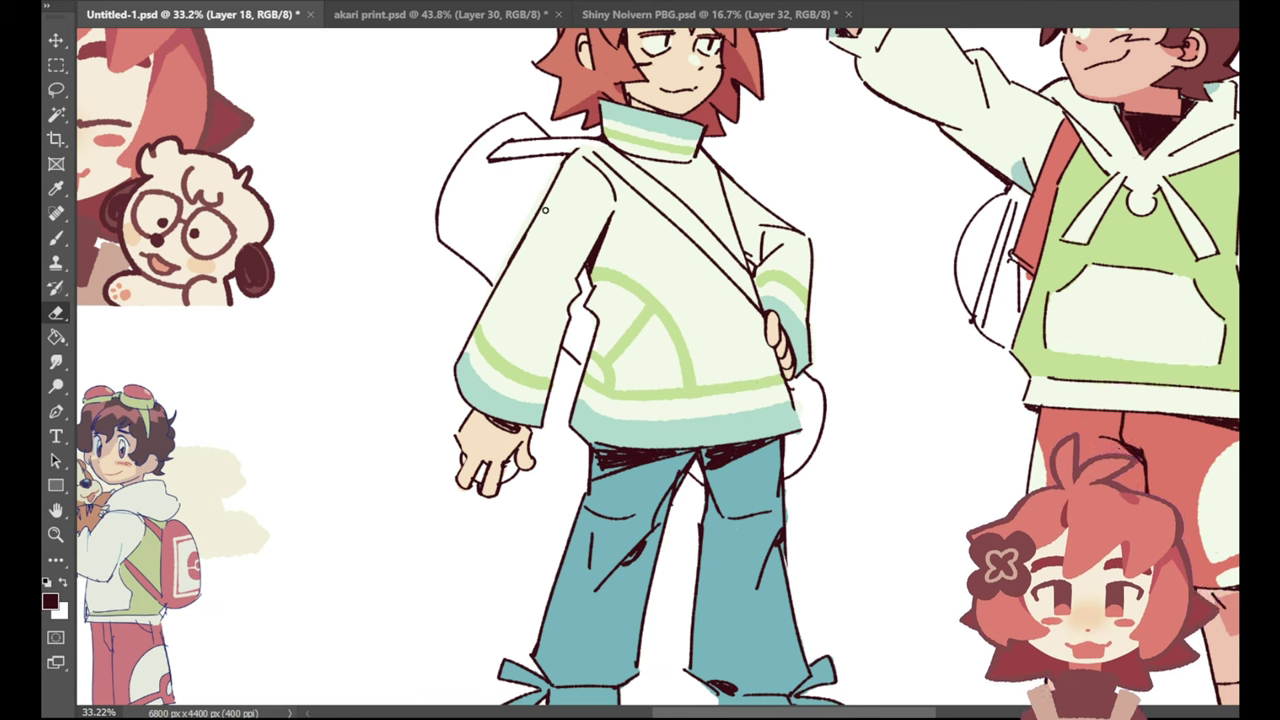
left_click(56, 238)
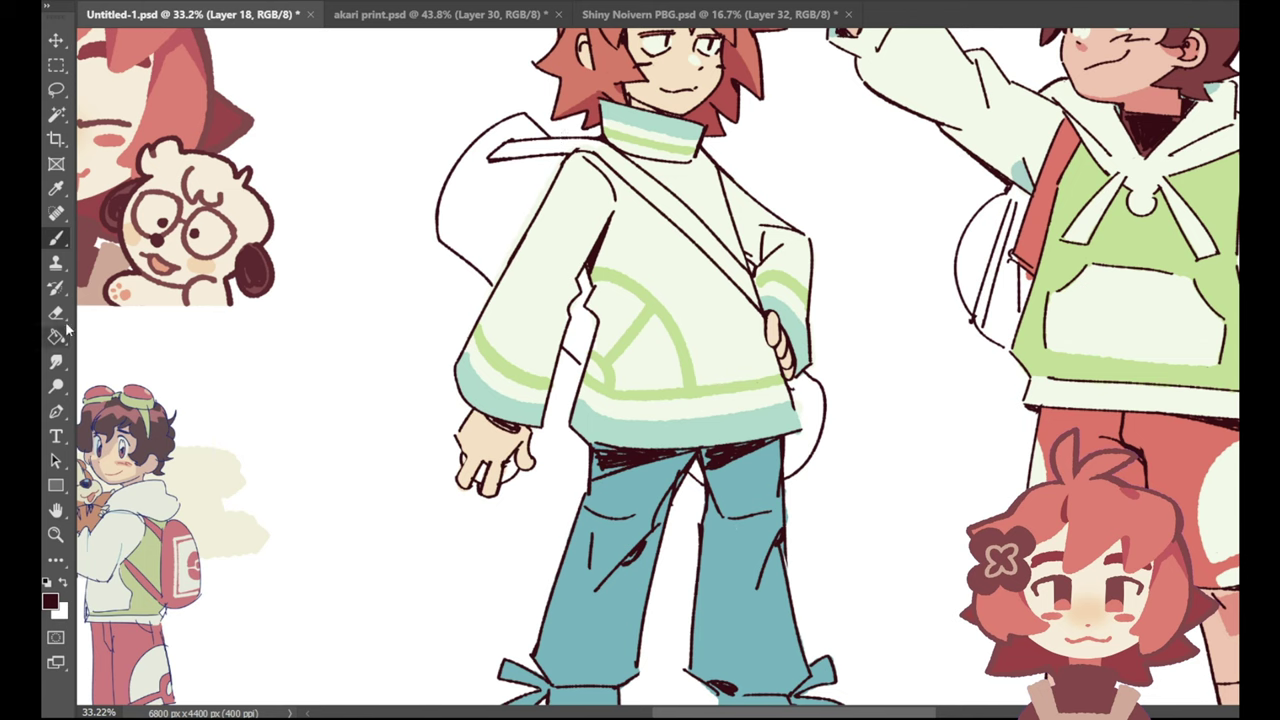
key("e")
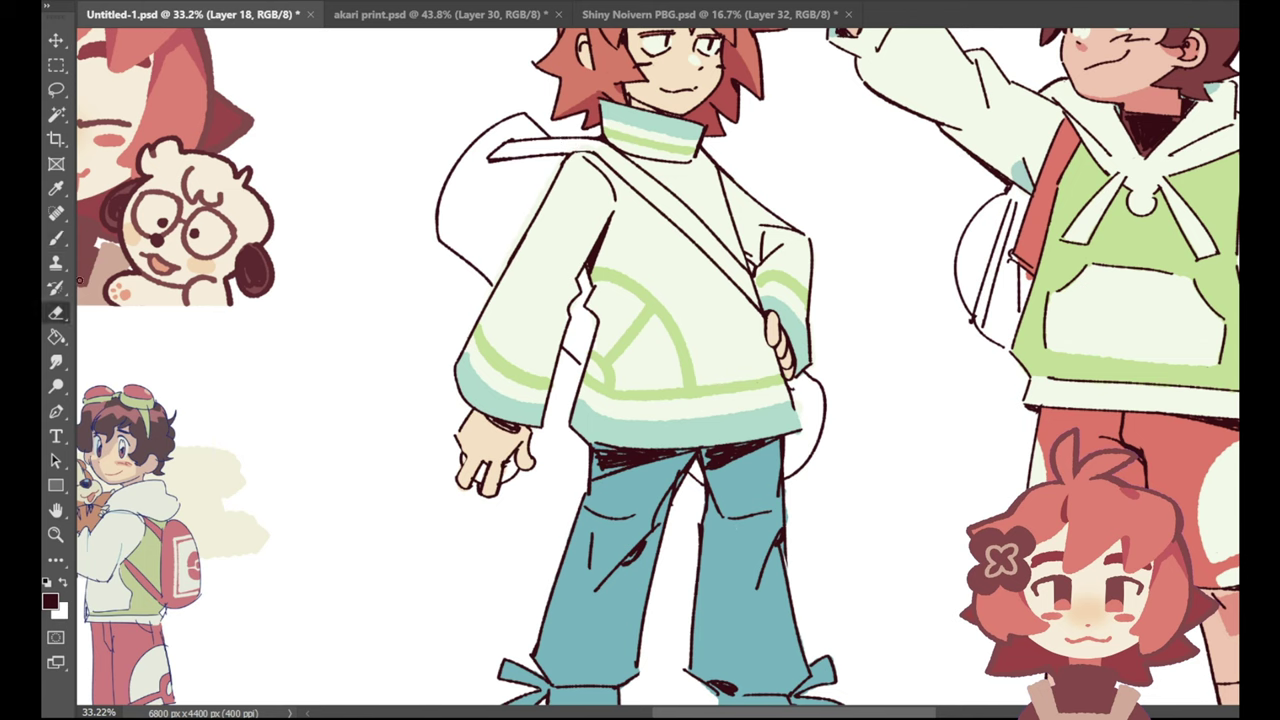
key("b")
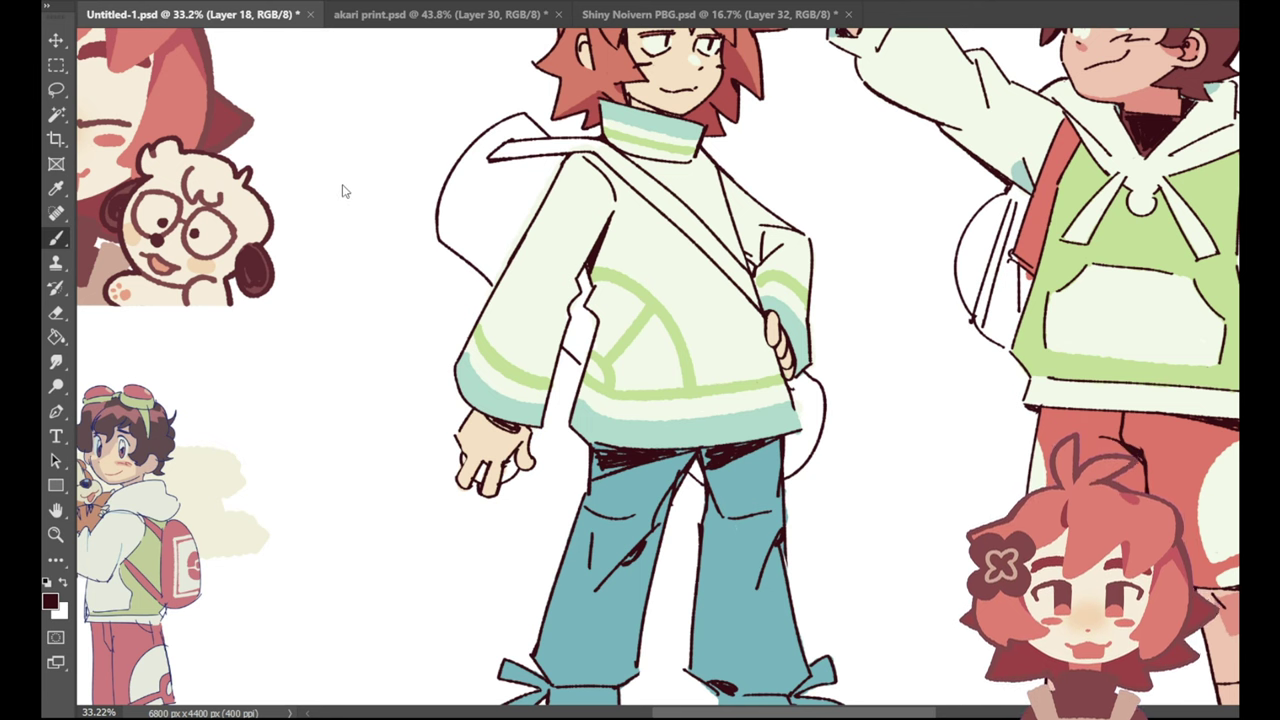
Step: Shade the underside of the brown hair at the fringe and nape on Layer 27 with a dark maroon sampled from the artwork
key("ctrl+0")
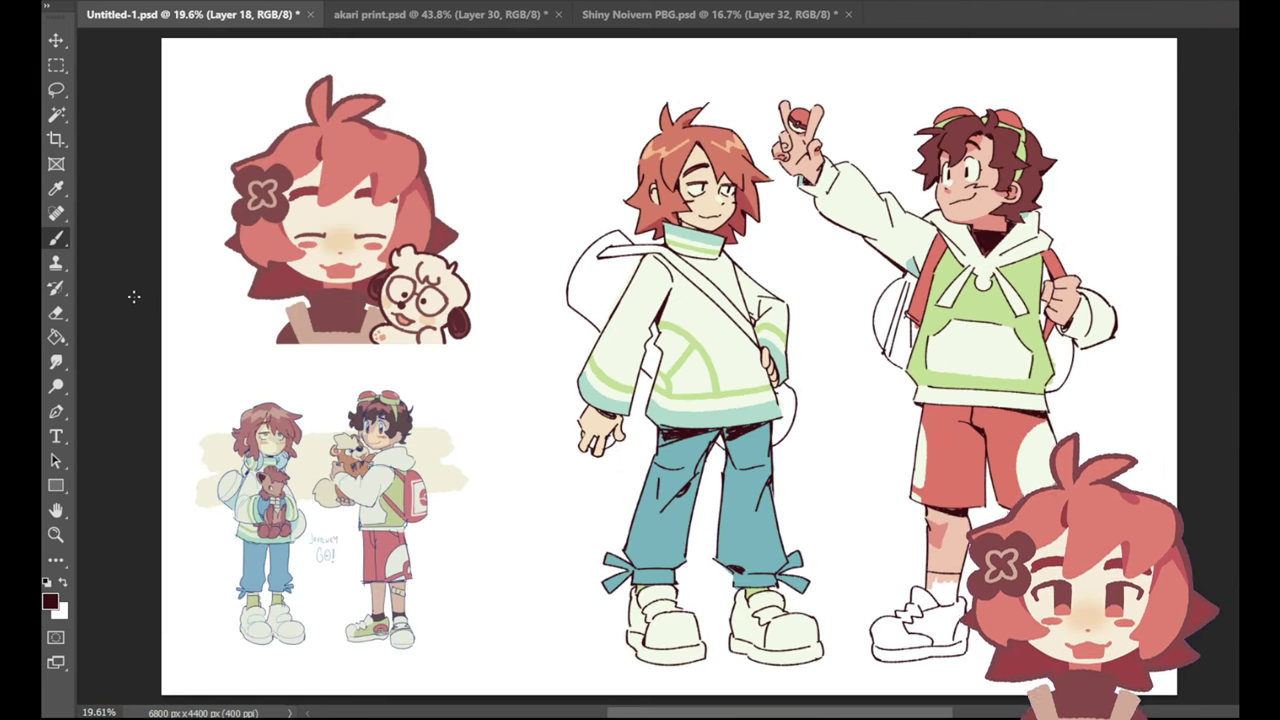
left_click(56, 190)
left_click(968, 128)
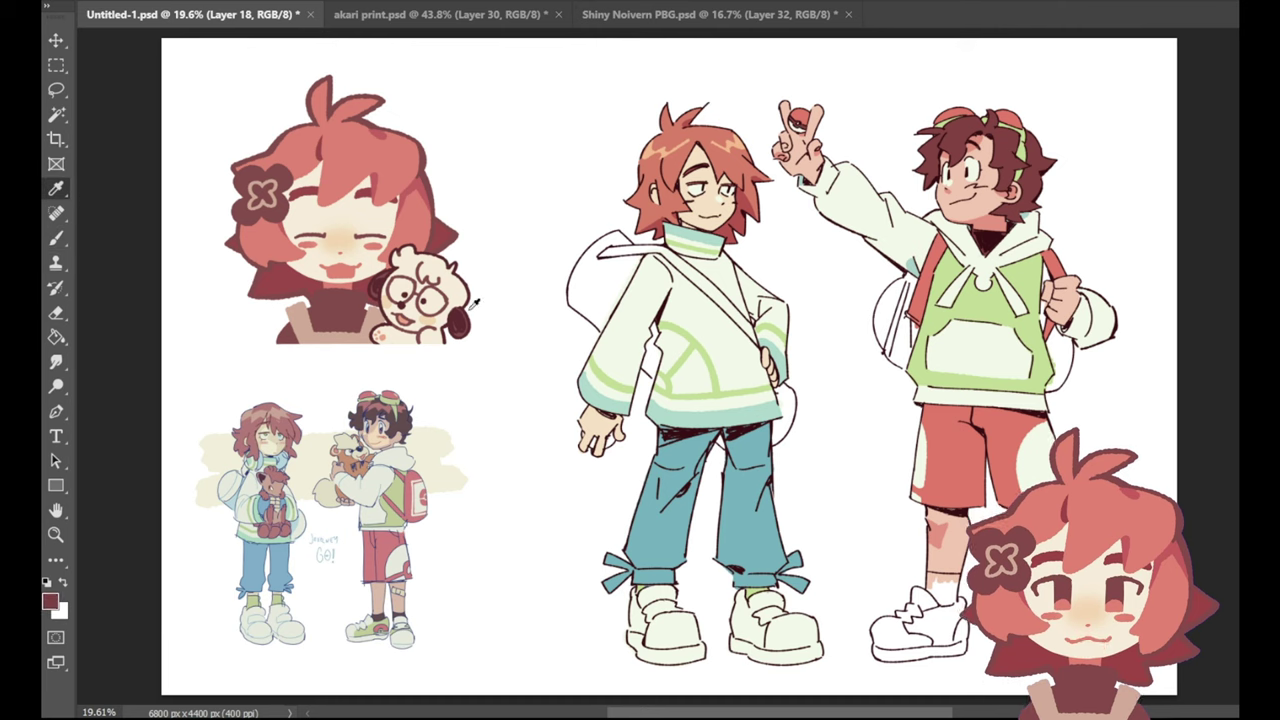
left_click(56, 238)
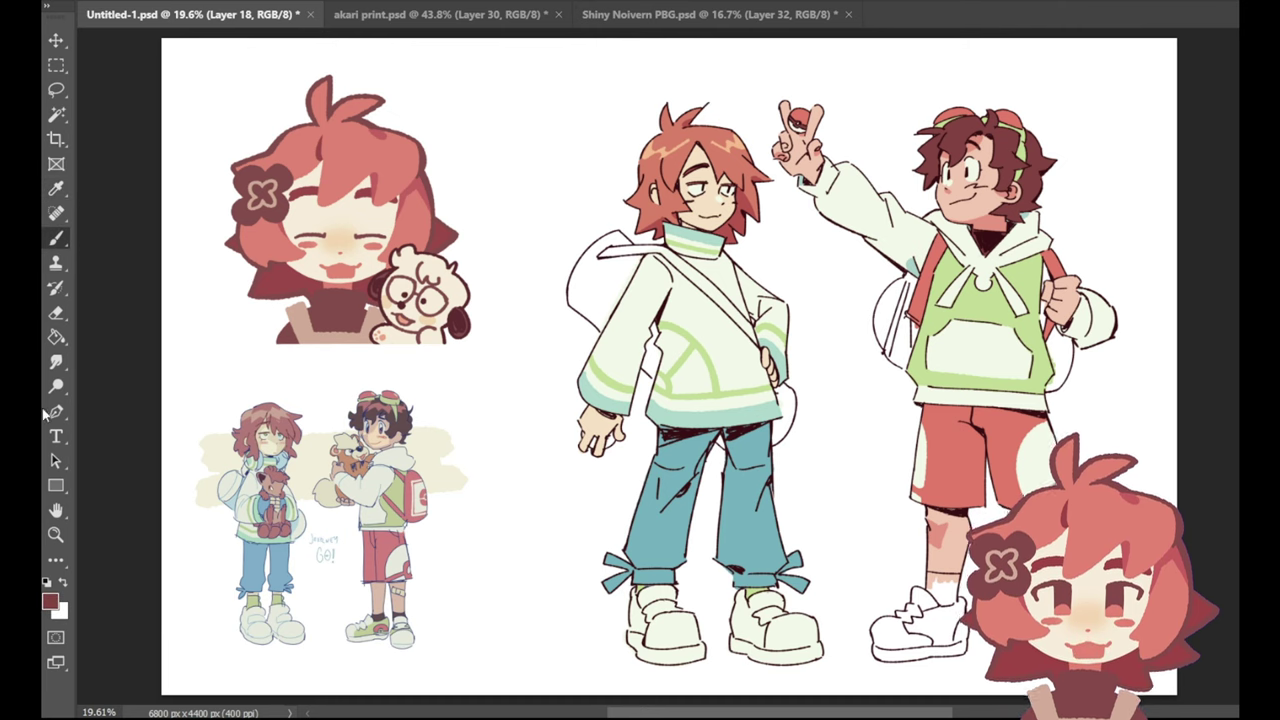
key("i")
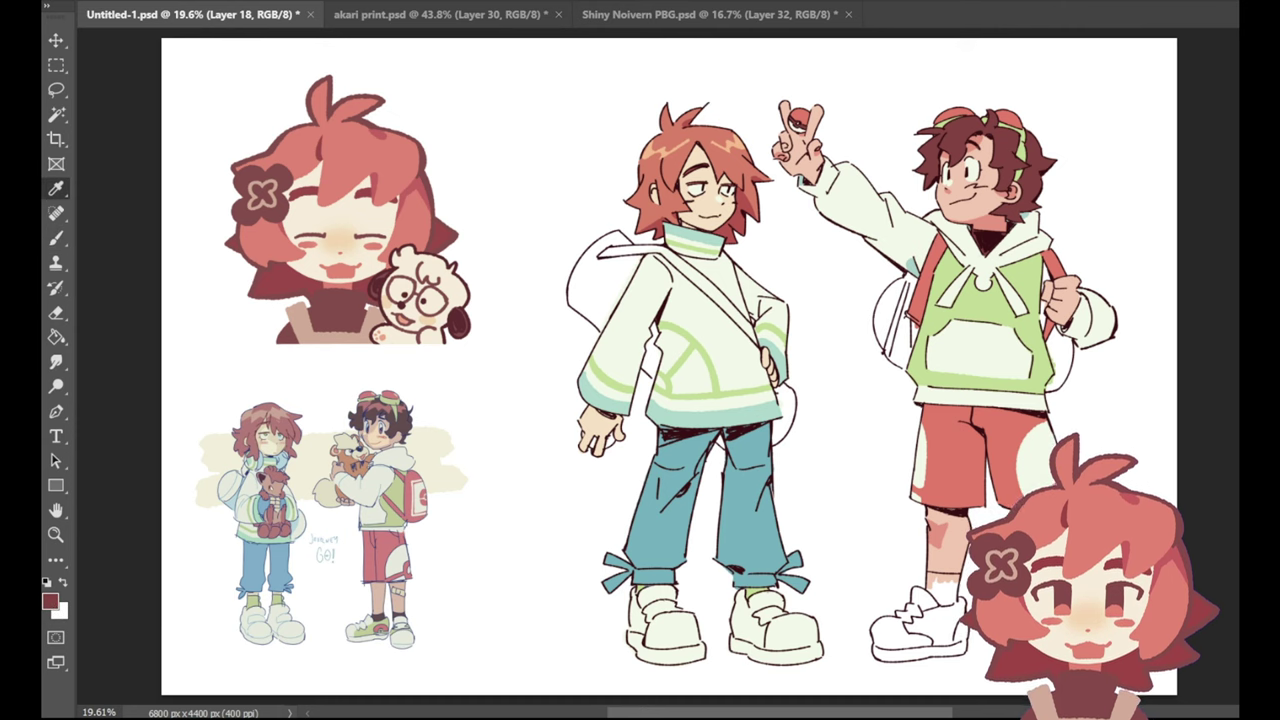
key("b")
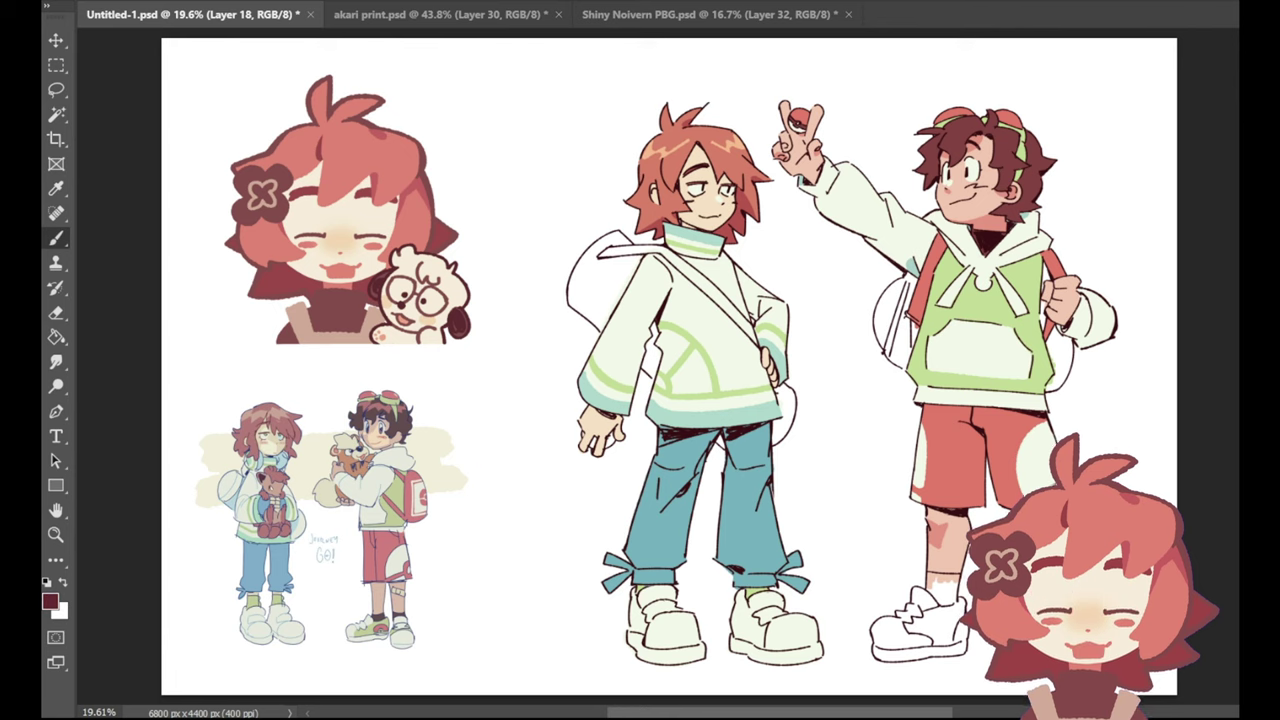
key("ctrl+shift+alt+n")
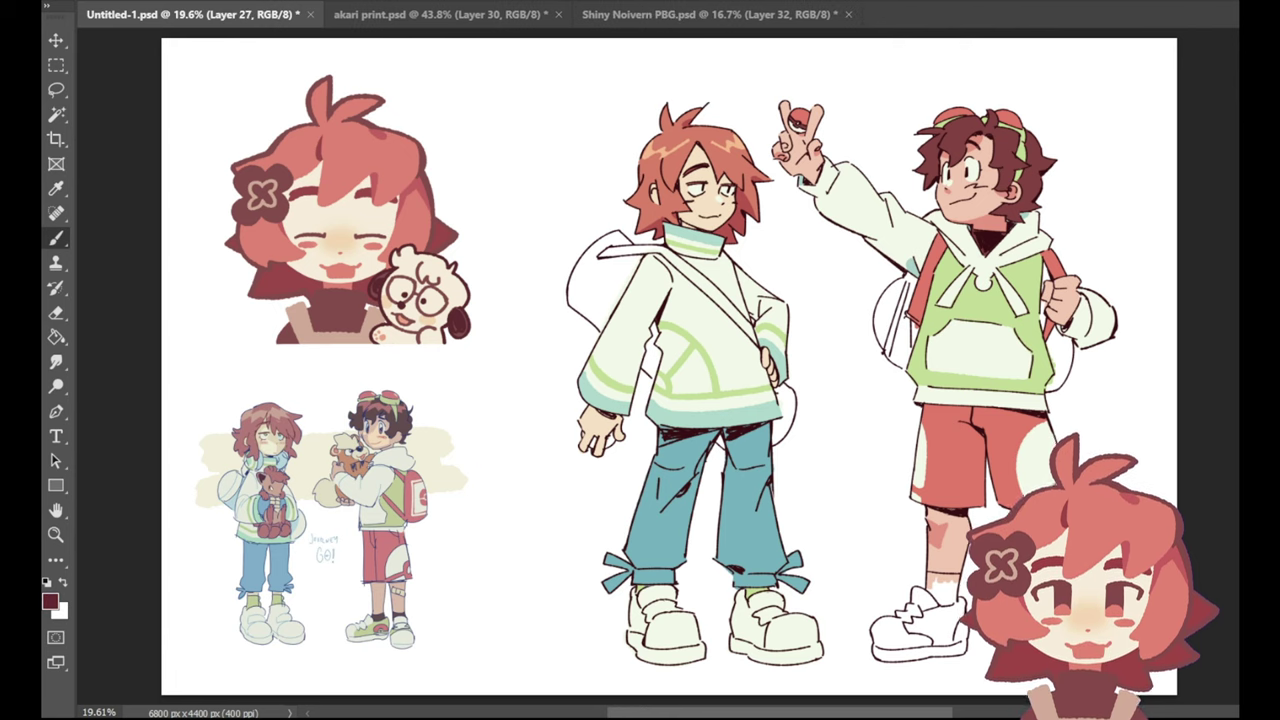
key("z")
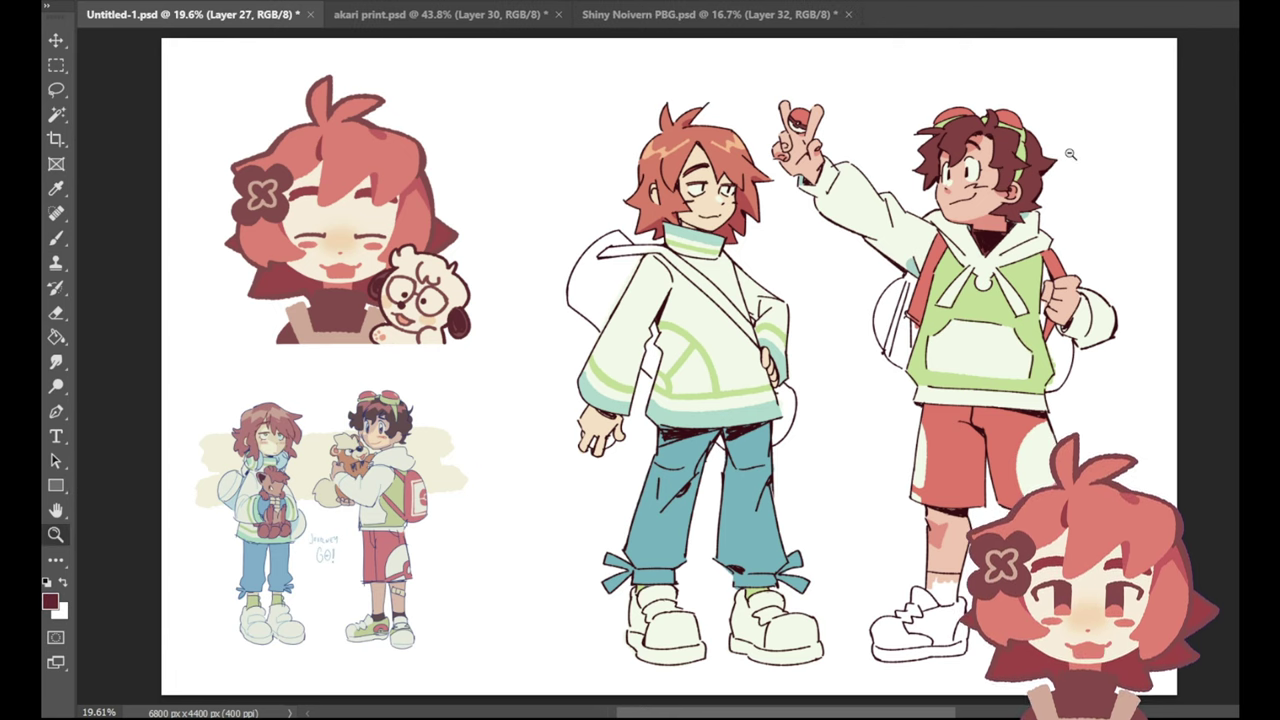
left_click_drag(1066, 149, 1083, 157)
key("b")
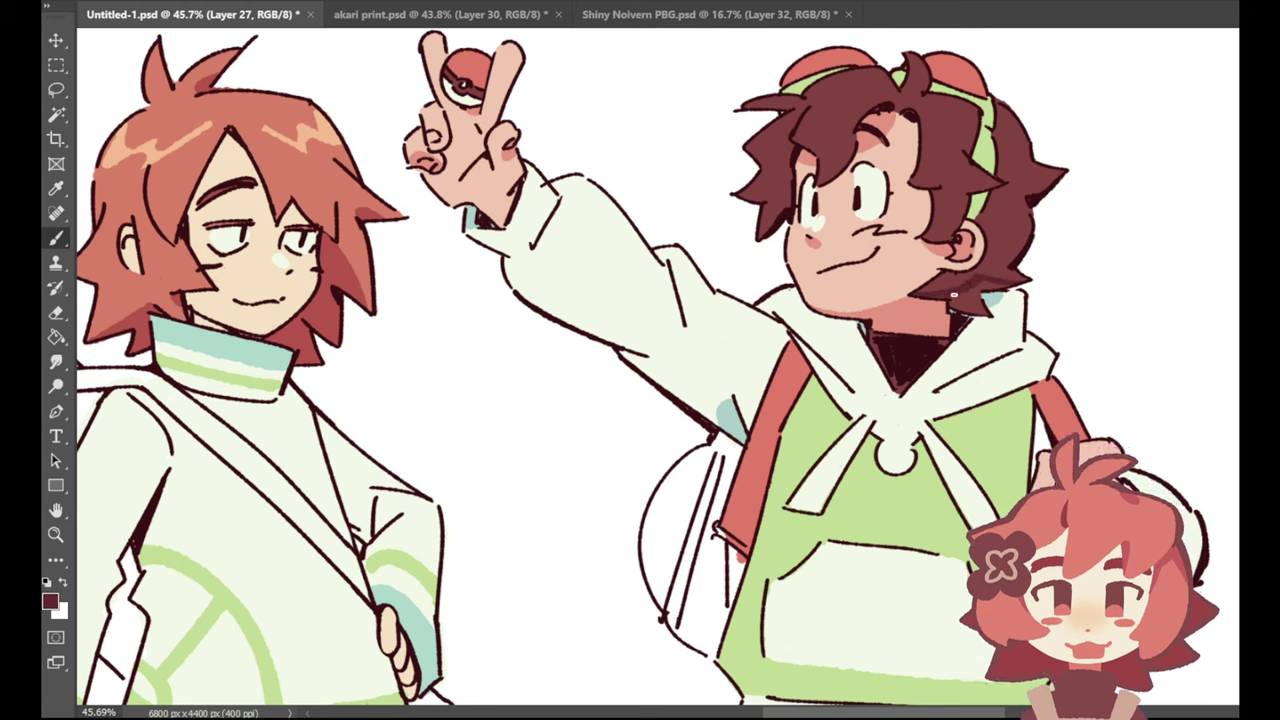
left_click_drag(944, 297, 983, 307)
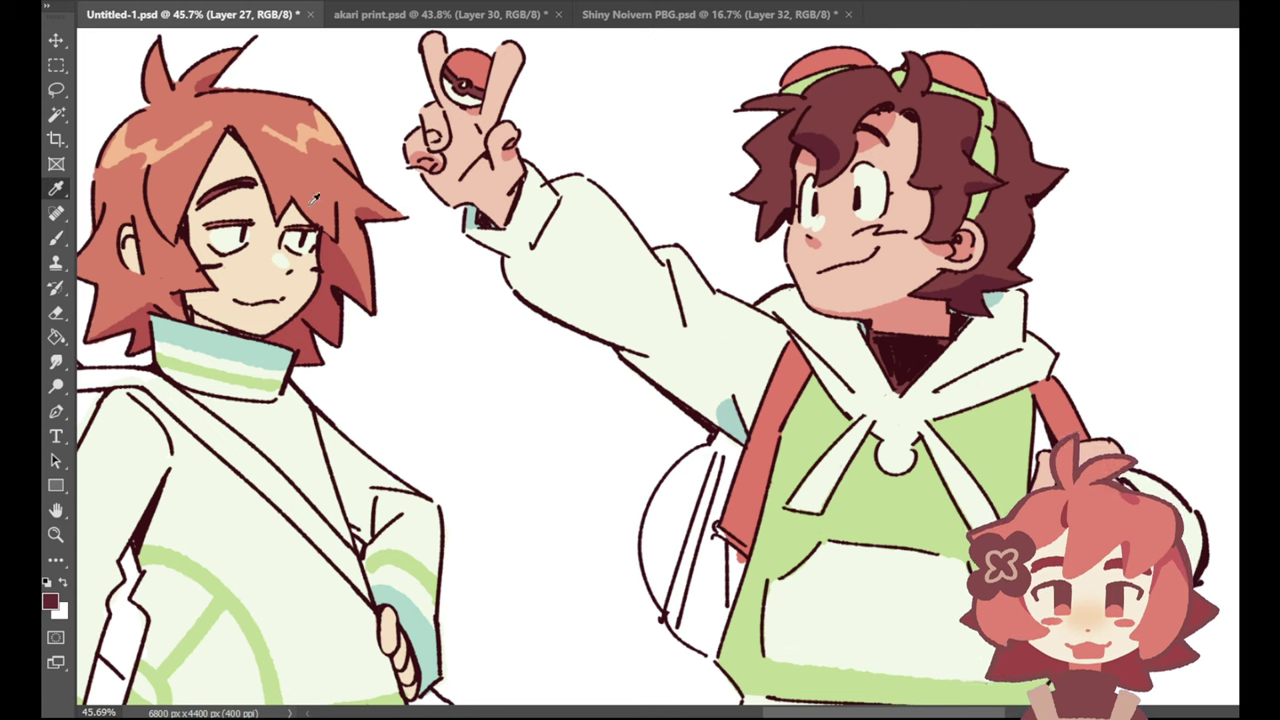
Step: Refine the brown hair's shadows on Layer 27 with the dark maroon sampled from its shaded fringe
left_click(55, 240)
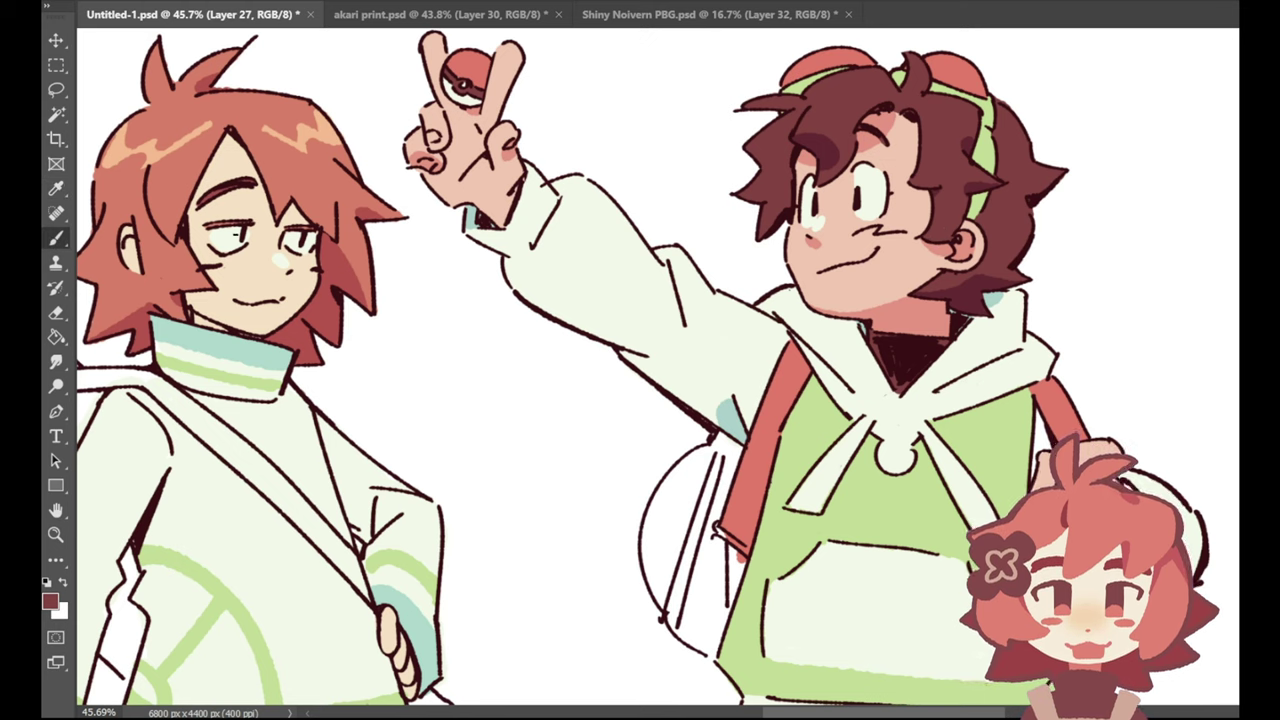
left_click(57, 189)
left_click(815, 153)
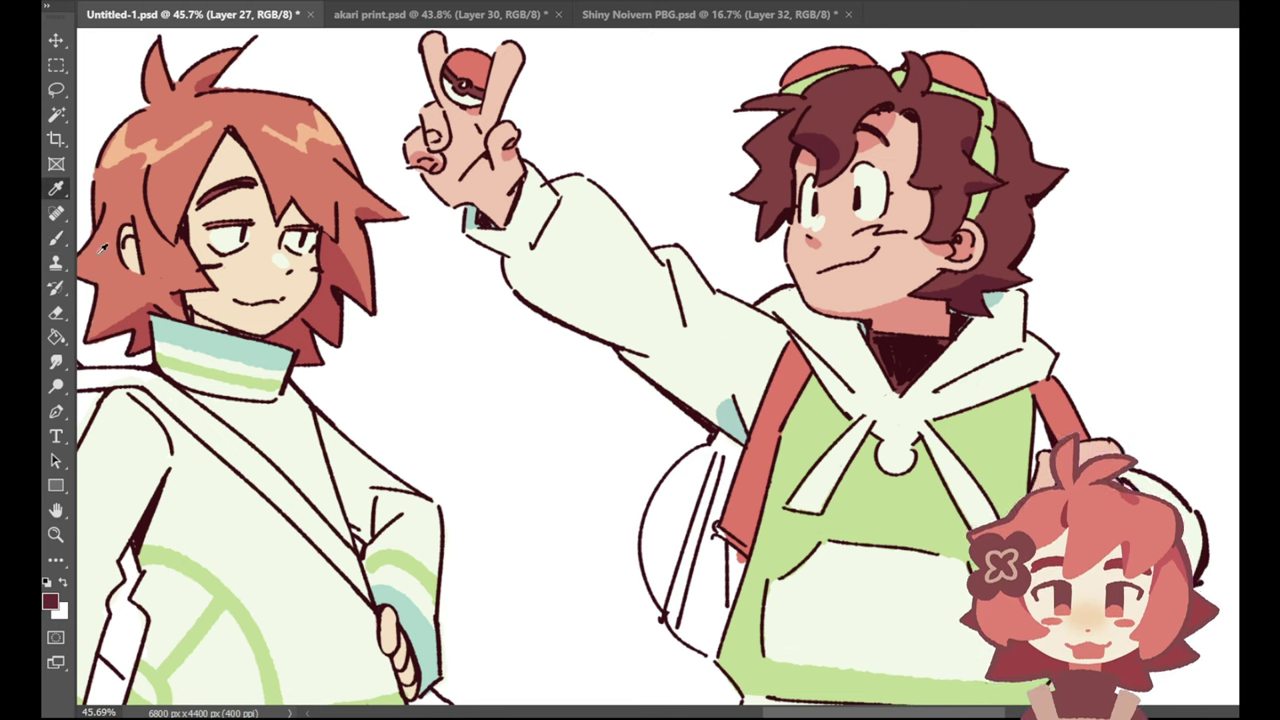
key("b")
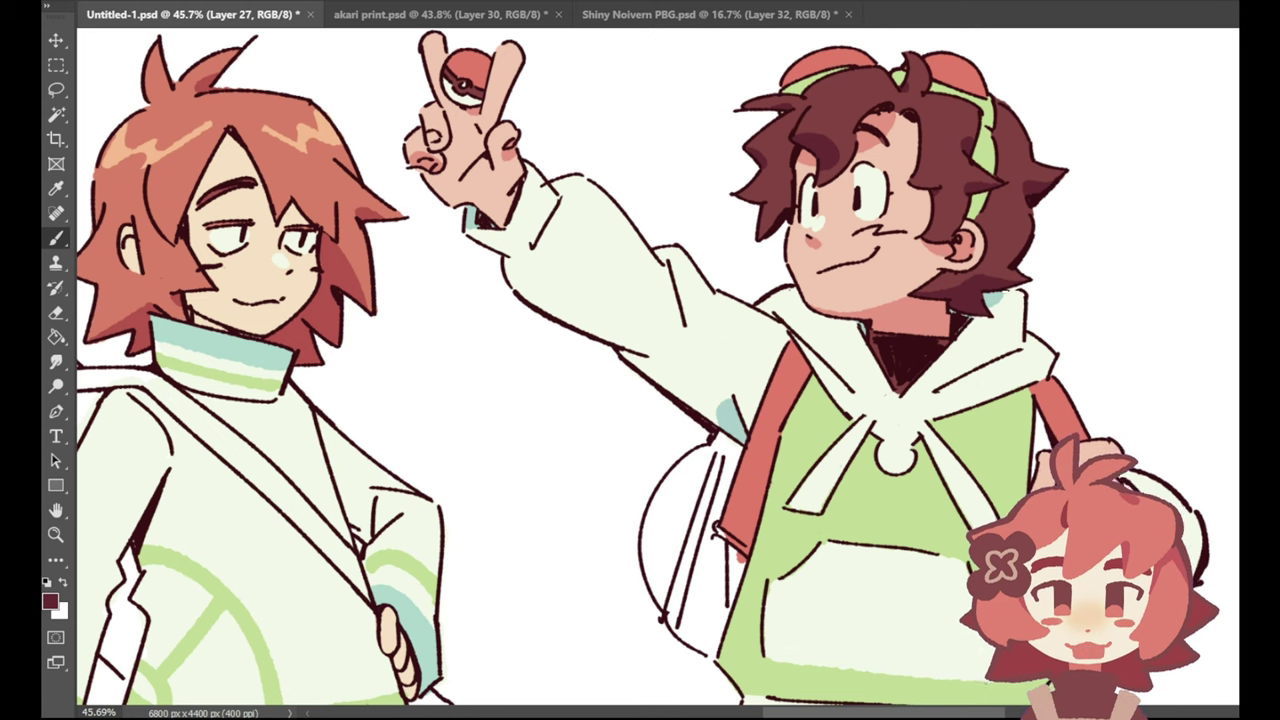
Step: Paint a red highlight across the crown of the brown hair with the shaded red sampled from the other character's hair, undoing stray strokes
left_click(56, 189)
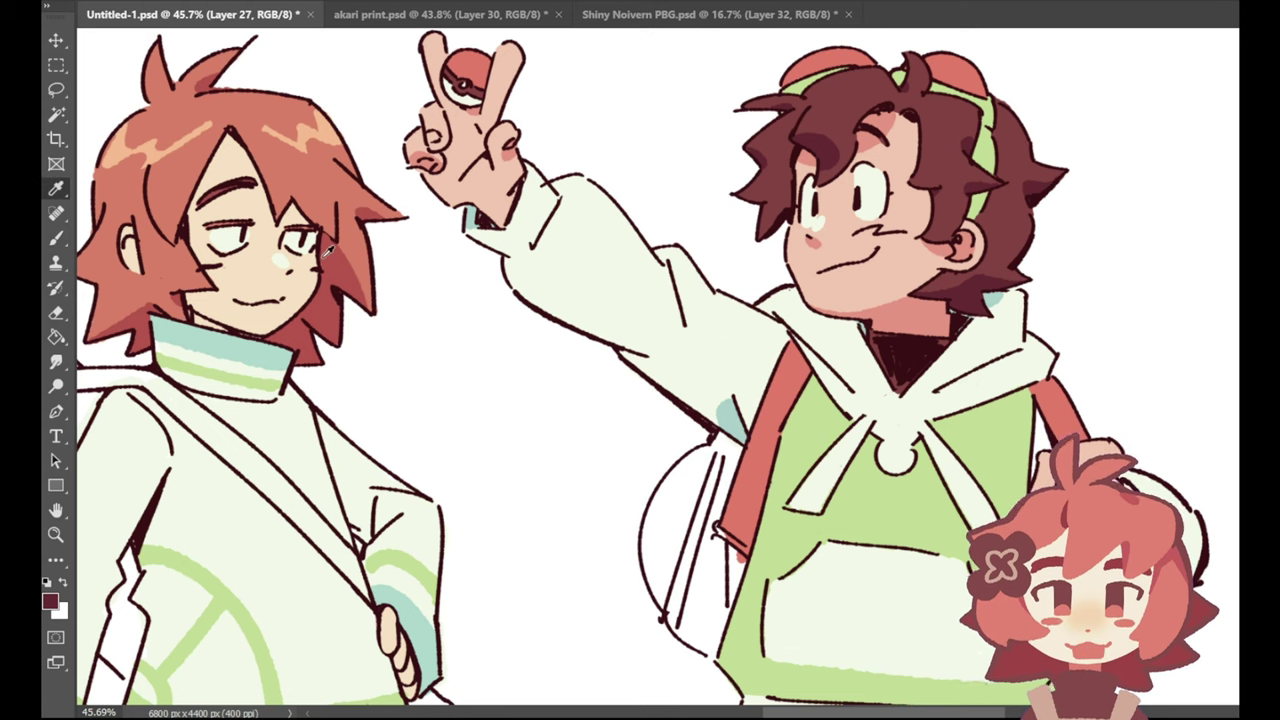
left_click(348, 260)
left_click(57, 238)
mouse_move(799, 104)
left_mouse_down()
mouse_move(880, 81)
mouse_move(832, 97)
mouse_move(888, 102)
mouse_move(856, 87)
mouse_move(880, 91)
left_mouse_up()
key("ctrl+z")
key("ctrl+z")
key("ctrl+z")
key("ctrl+z")
key("ctrl+z")
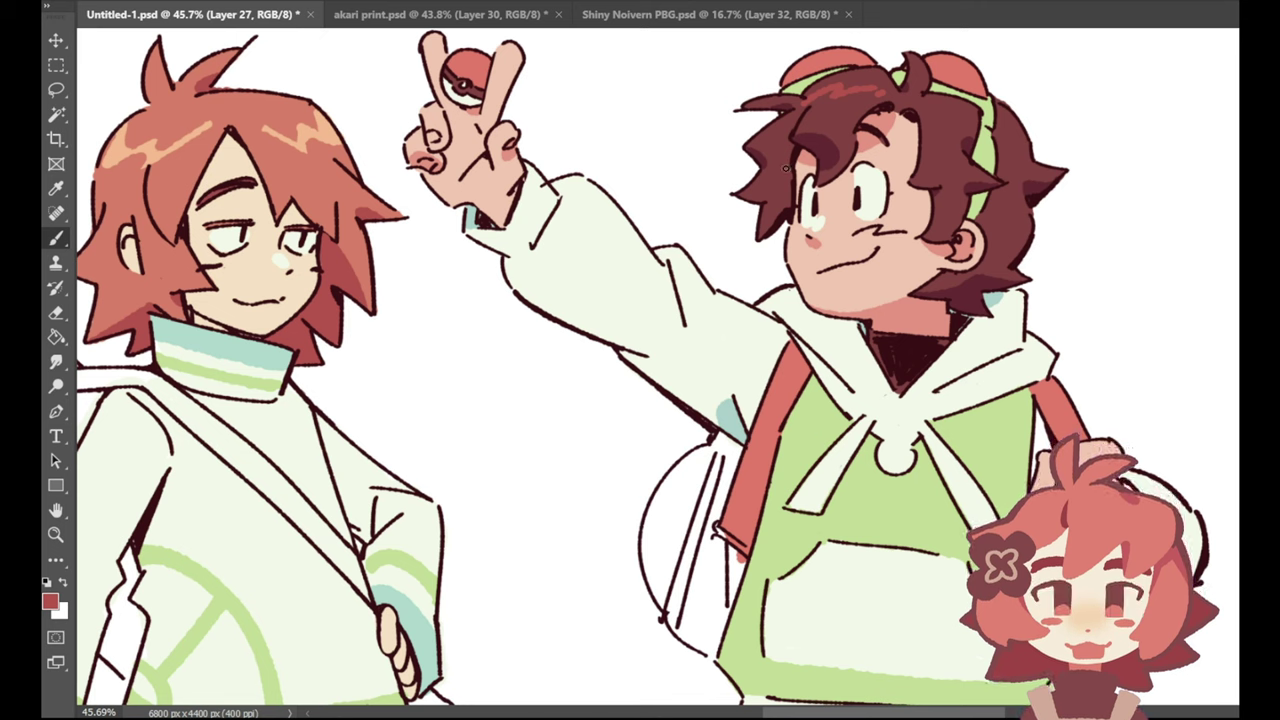
key("ctrl+z")
mouse_move(812, 90)
left_mouse_down()
mouse_move(857, 96)
mouse_move(849, 80)
mouse_move(882, 88)
left_mouse_up()
key("ctrl+z")
key("ctrl+z")
Step: Sample the salmon of the red hair, switch to Layer 18 and pick up the dark line colour from the hair's outline
key("i")
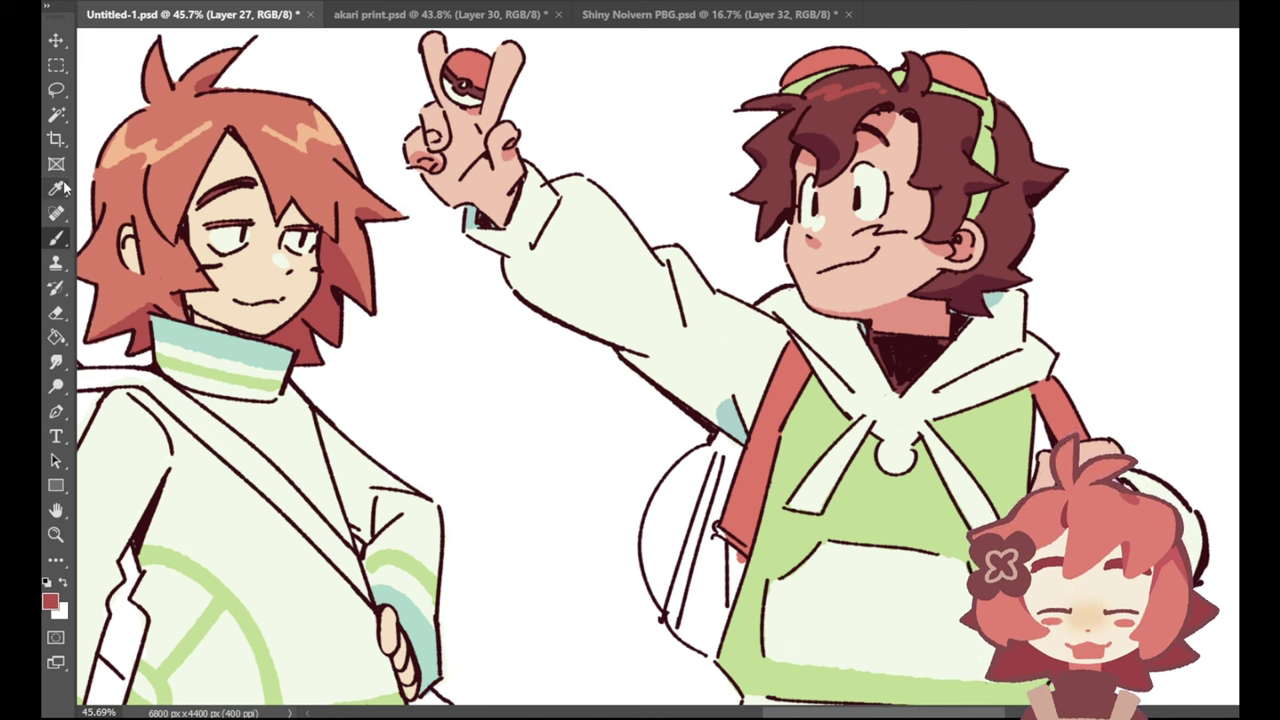
left_click(190, 250)
left_click(57, 240)
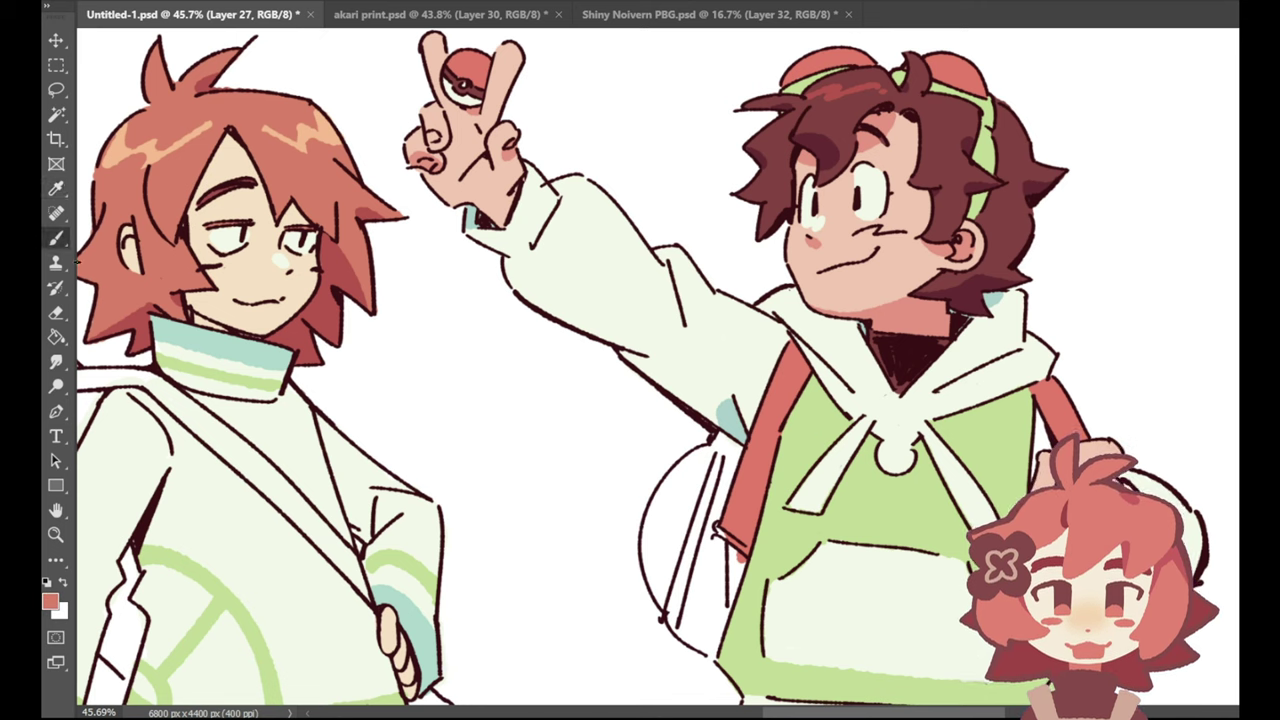
key("alt+[")
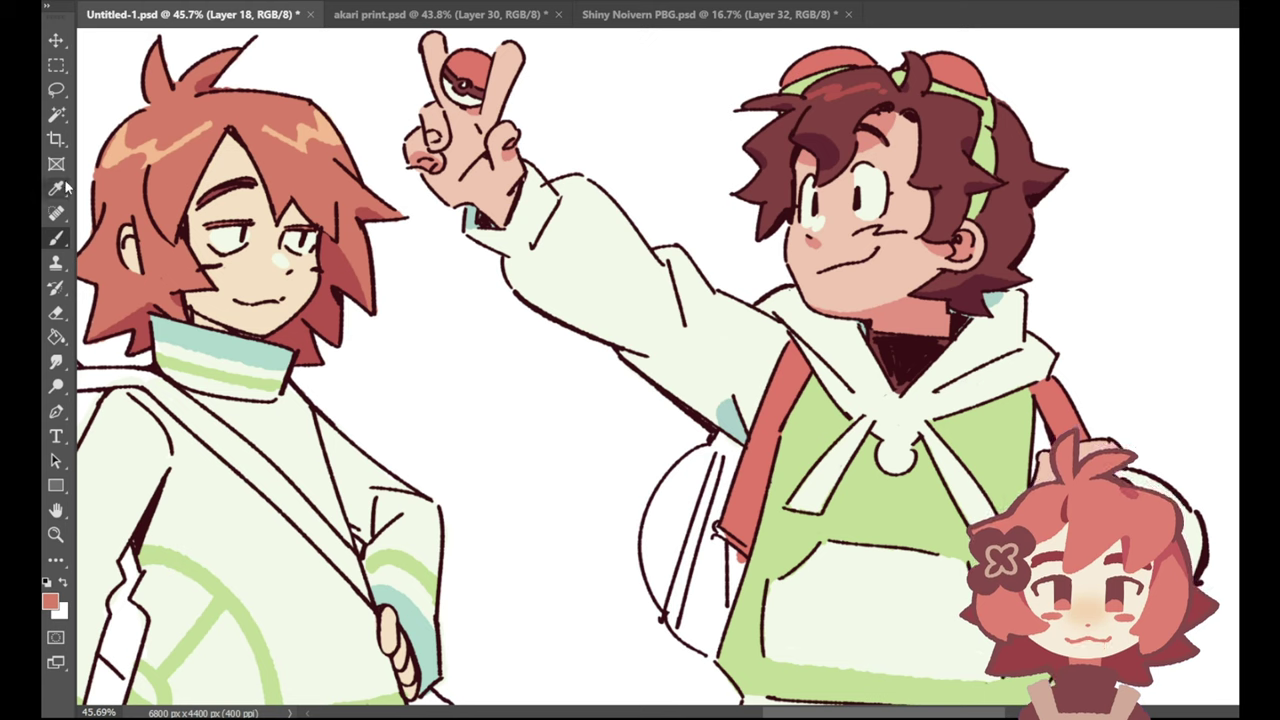
left_click(56, 239)
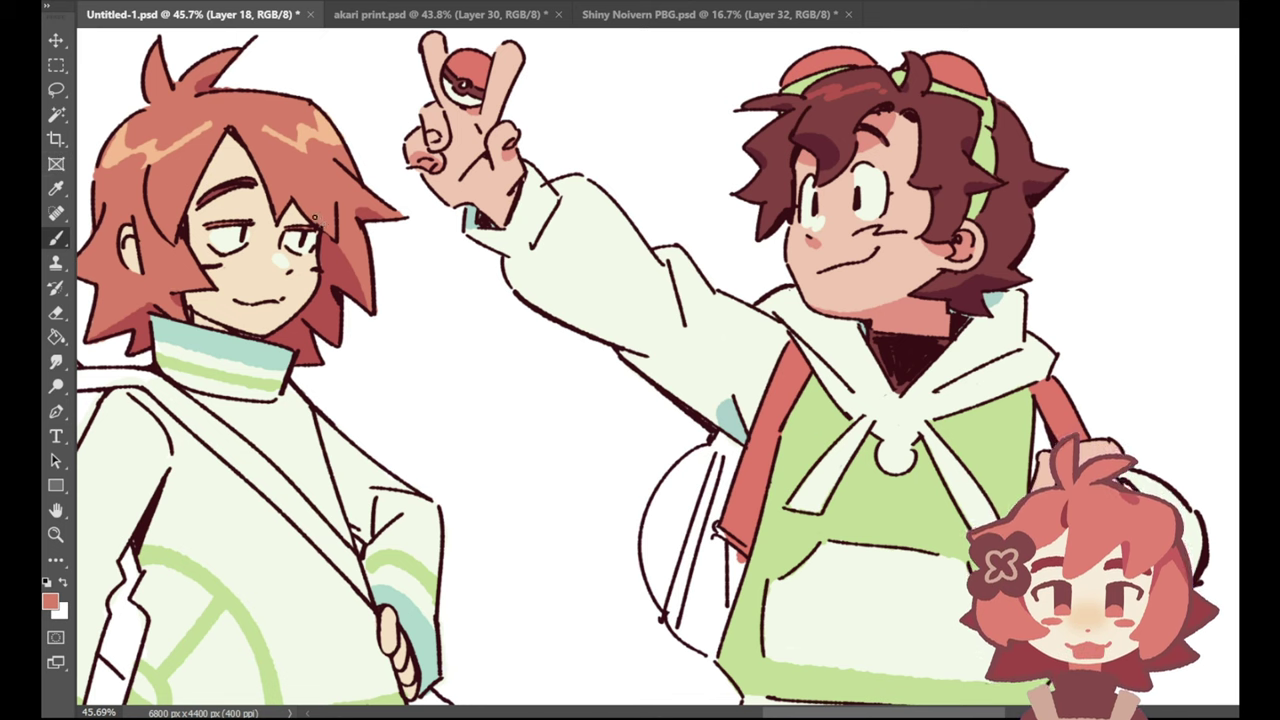
left_click(56, 188)
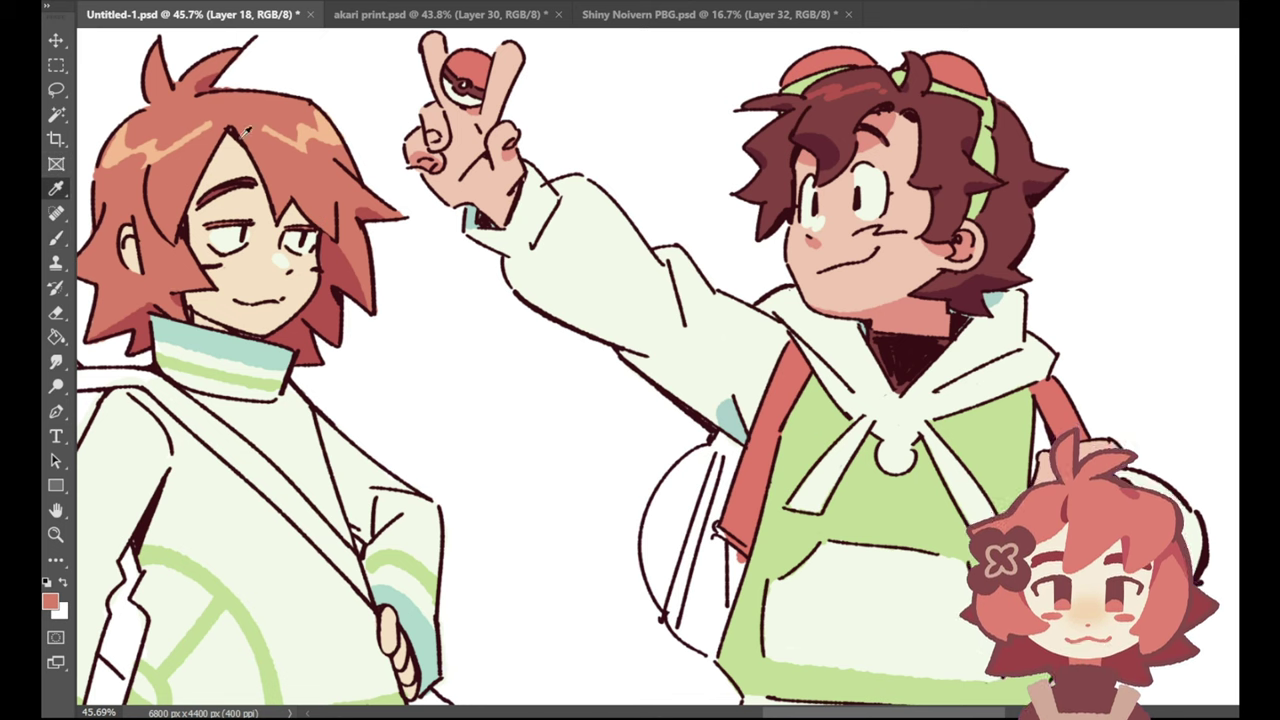
left_click(94, 188)
left_click(56, 238)
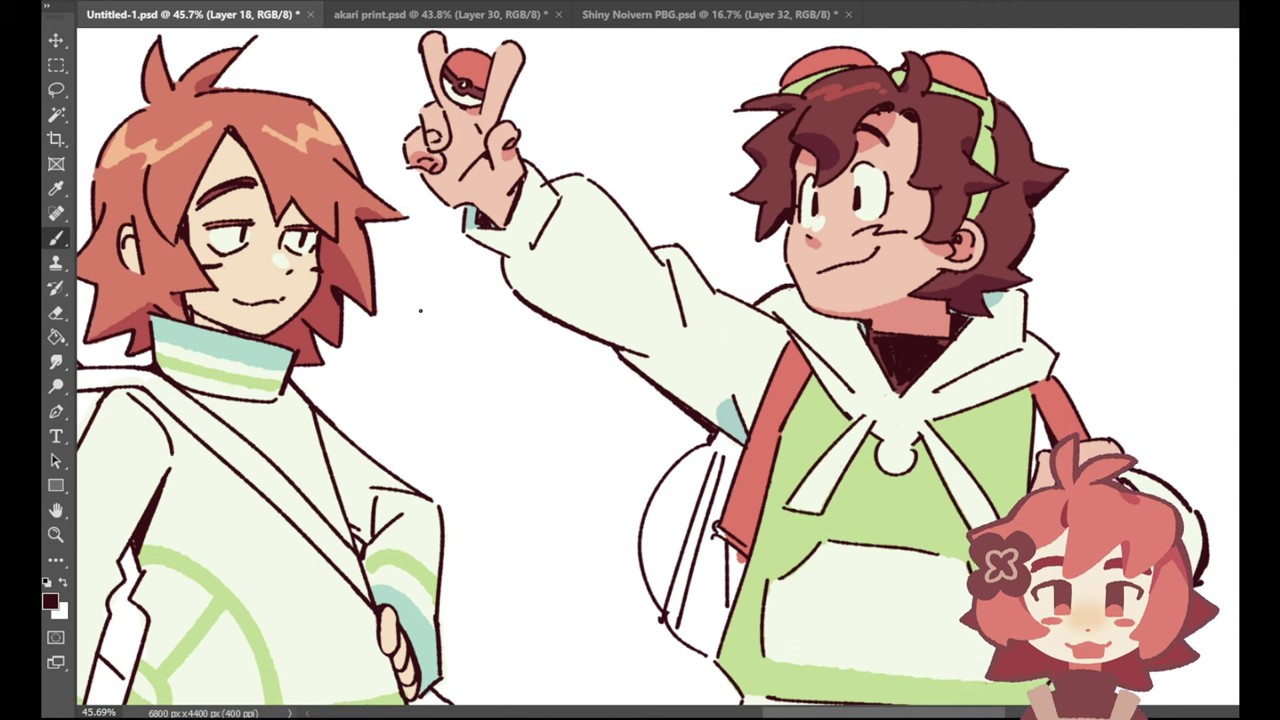
Step: Fill the backpack panel beside the green hoodie on Layer 27 with the red sampled from the Poké Ball
left_click(56, 188)
left_click(470, 68)
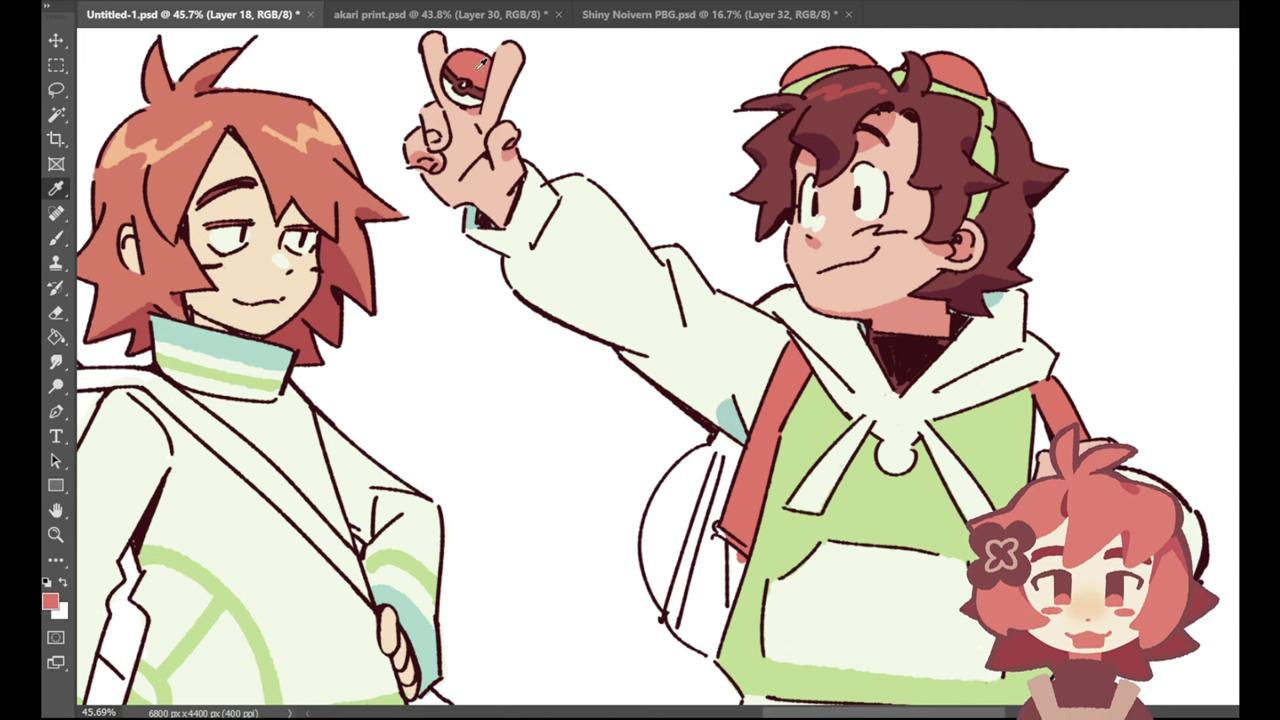
left_click(56, 237)
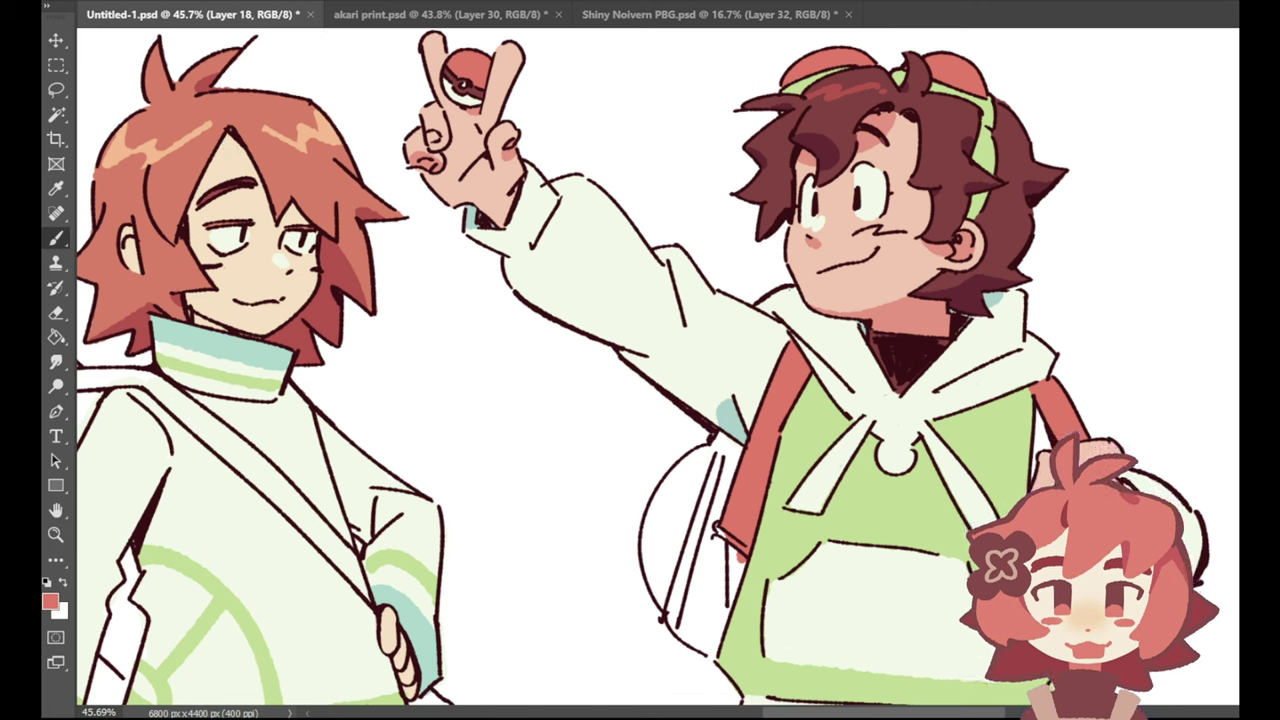
key("alt+bracketleft")
key("alt+bracketleft")
mouse_move(747, 506)
left_mouse_down()
mouse_move(700, 540)
mouse_move(676, 630)
mouse_move(683, 558)
left_mouse_up()
mouse_move(687, 605)
left_mouse_down()
mouse_move(705, 590)
mouse_move(708, 621)
mouse_move(730, 575)
mouse_move(715, 630)
mouse_move(685, 606)
mouse_move(690, 636)
mouse_move(716, 652)
mouse_move(718, 638)
mouse_move(692, 632)
left_mouse_up()
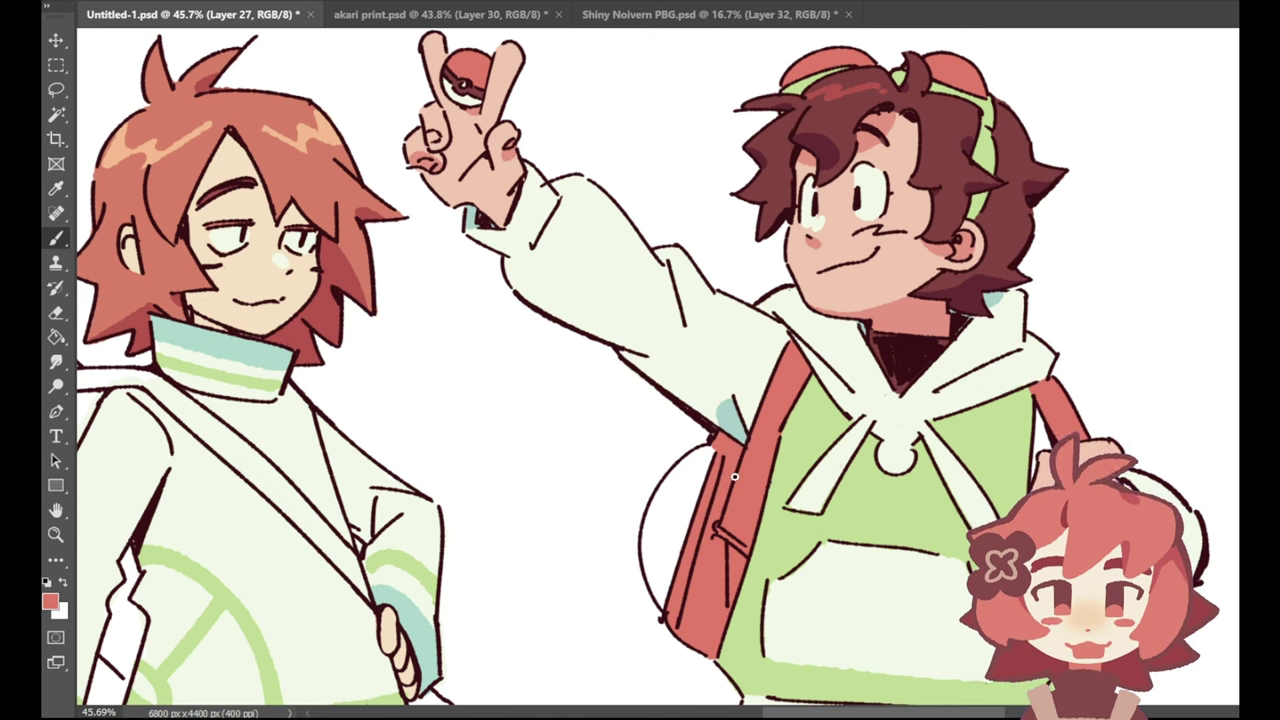
scroll(640, 367, "down", 3)
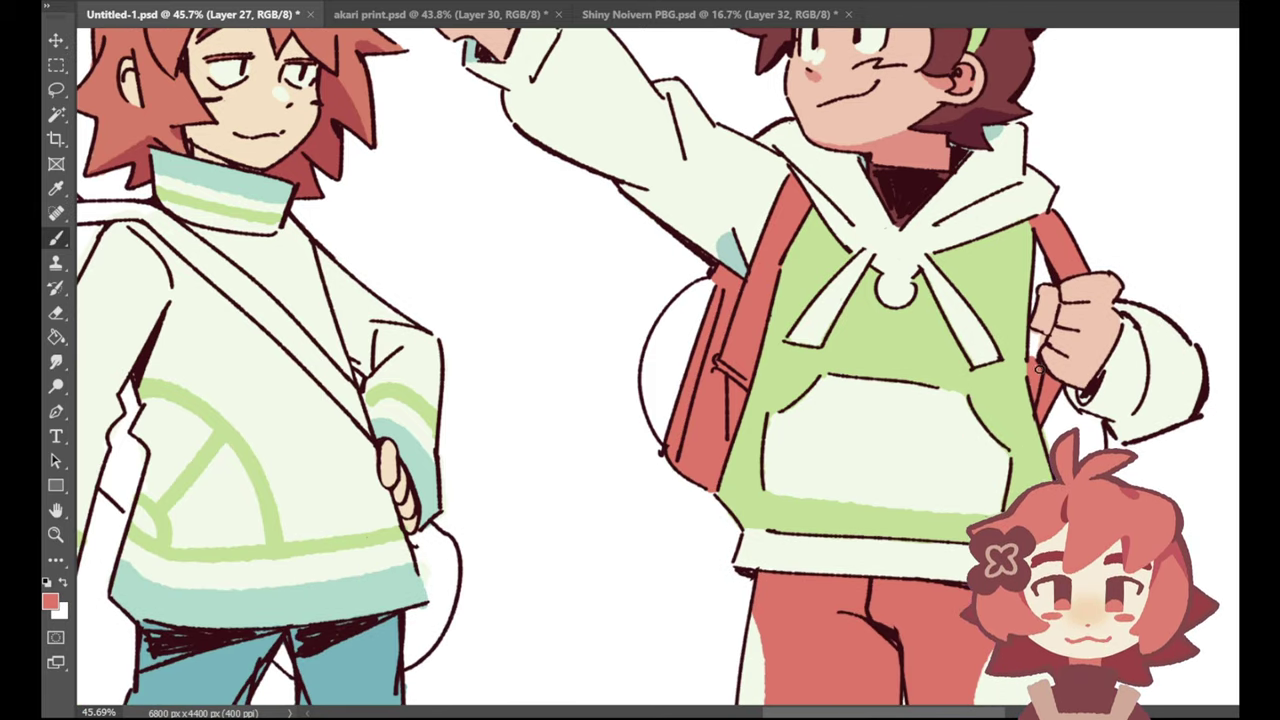
Step: Touch up the flat colours around the hand gripping the backpack strap with the sampled sweater off-white and cheek skin tone
left_click(173, 231, "alt")
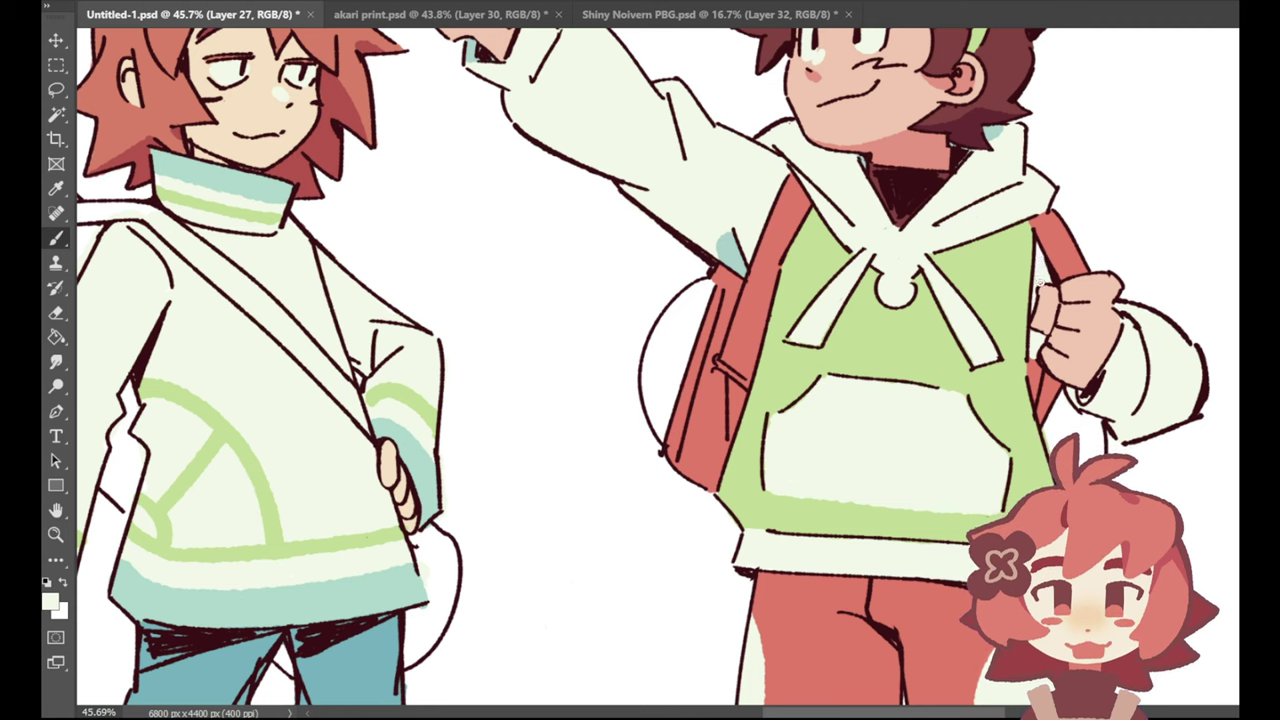
left_click(56, 189)
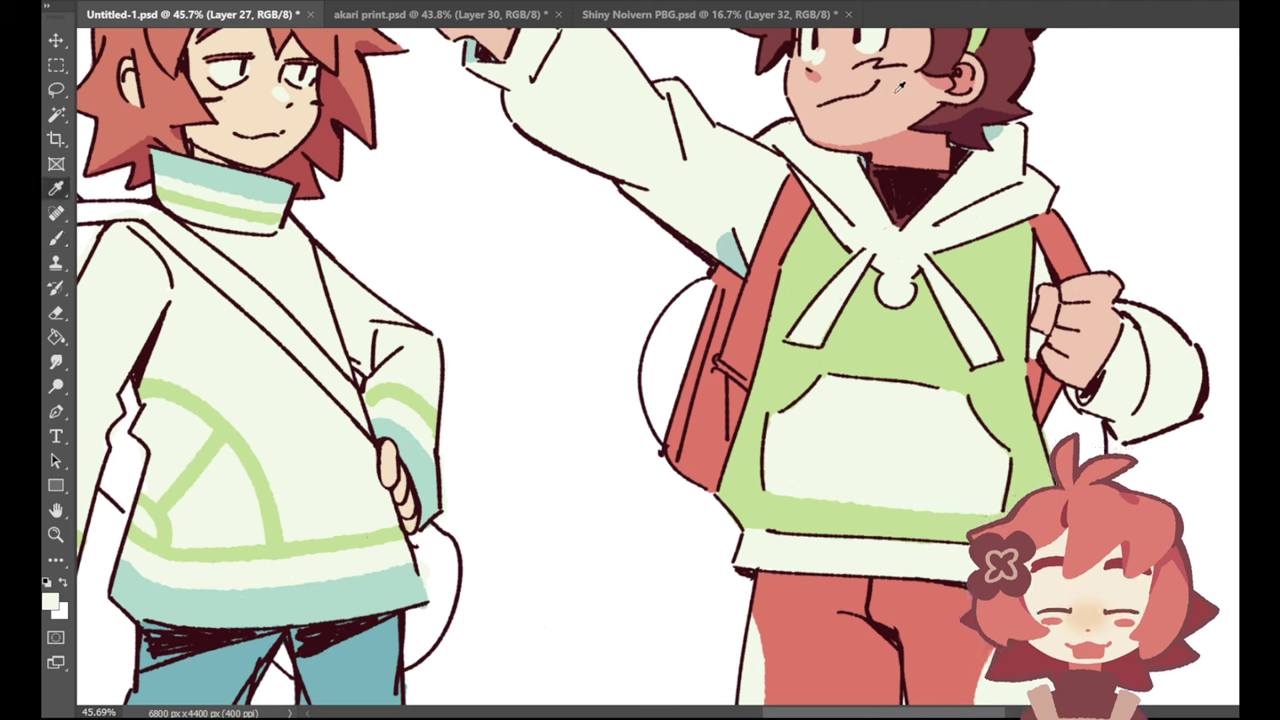
left_click(838, 109)
left_click(56, 237)
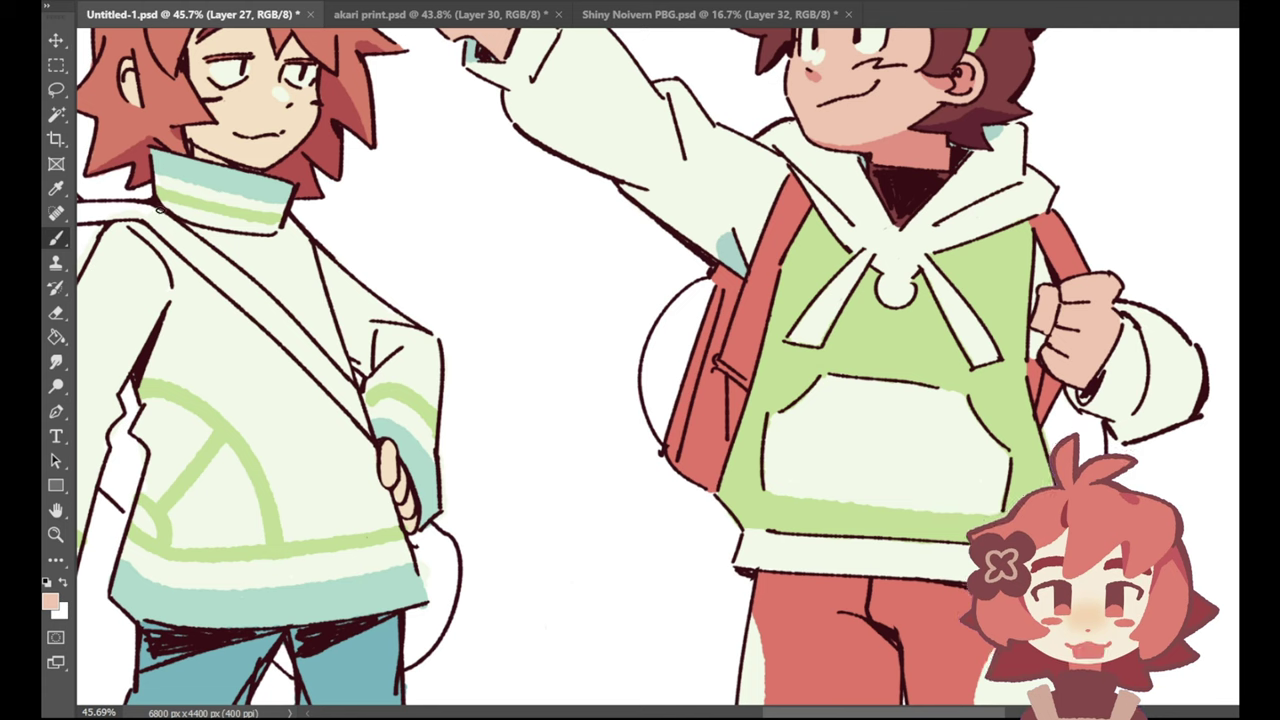
Step: Touch up the hoodie's flat colours with the off-white sampled from its drawstring and the green sampled from its body
left_click(56, 188)
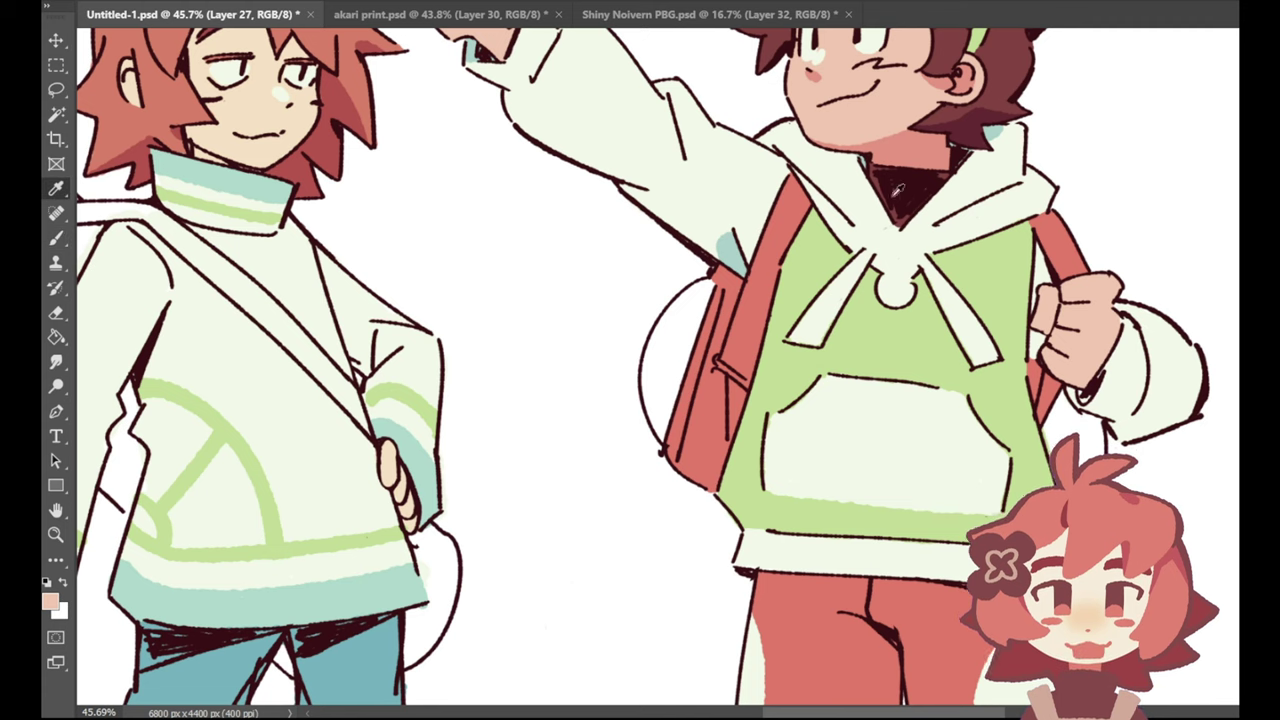
left_click(825, 303)
left_click(56, 237)
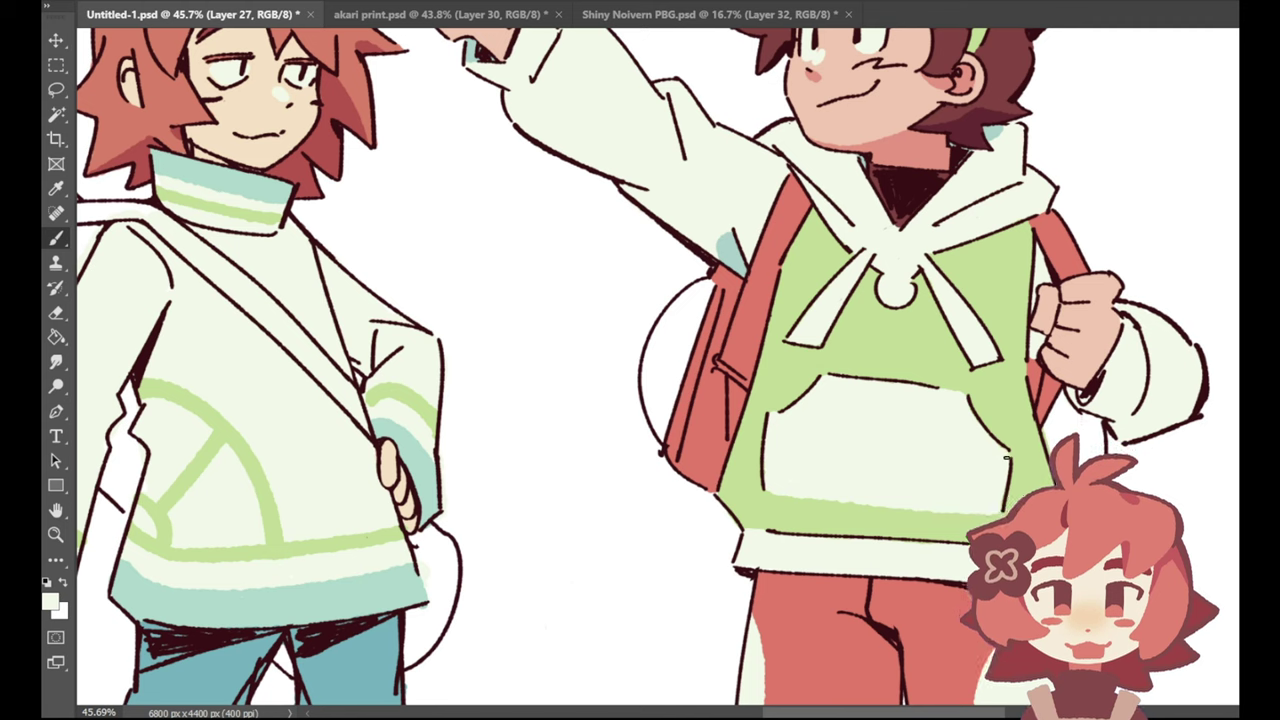
left_click(56, 188)
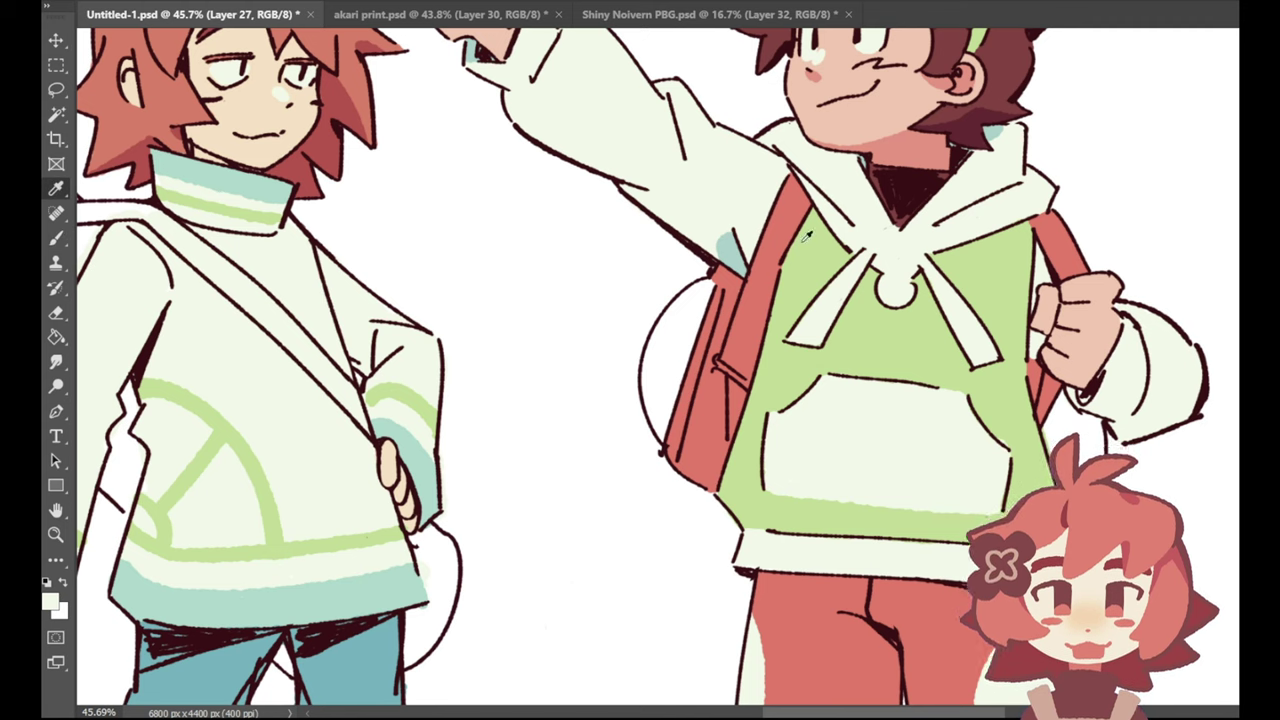
left_click(812, 240)
key("b")
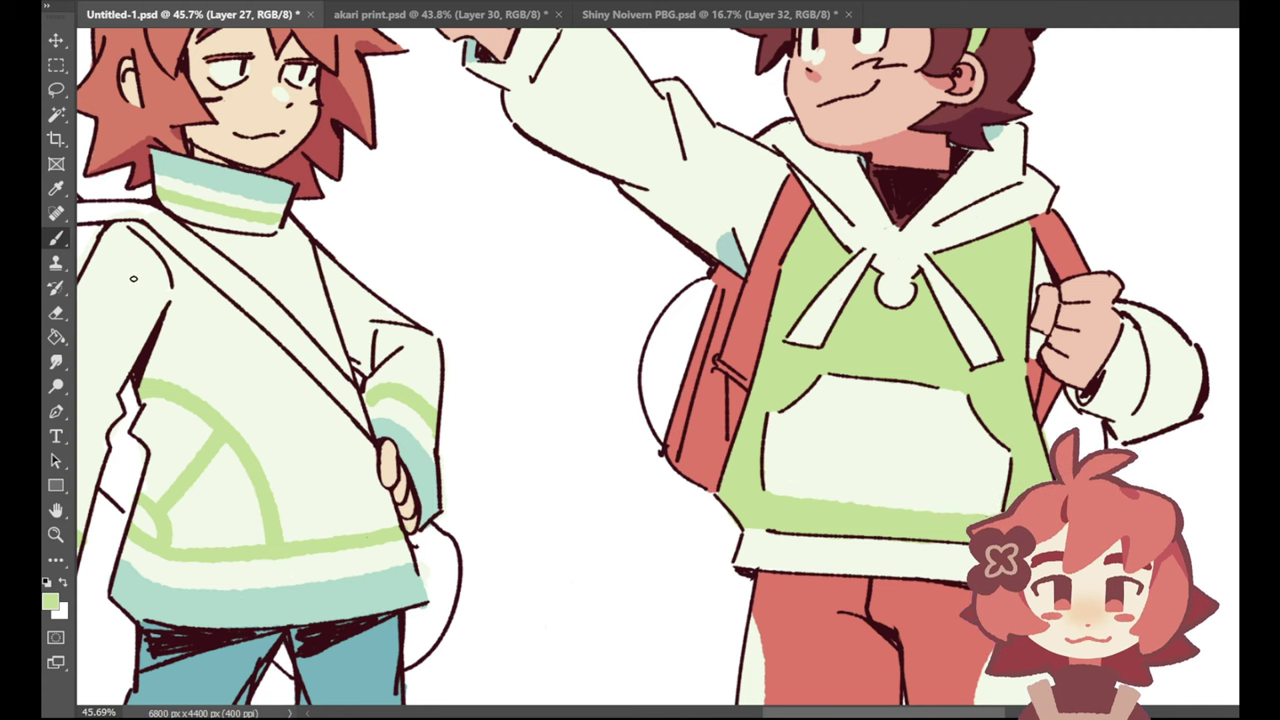
Step: Try to draw the lower edge line of the hoodie's pocket on Layer 18 in the sampled dark line colour
key("i")
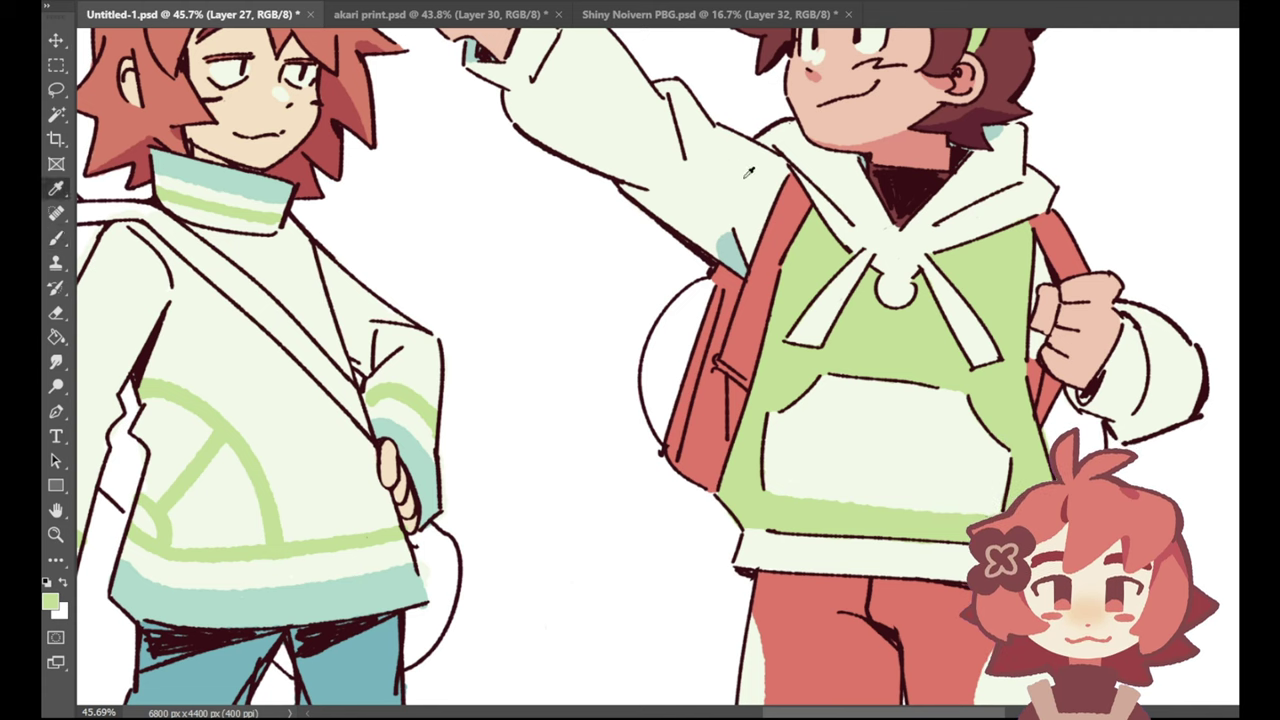
left_click(921, 177)
key("b")
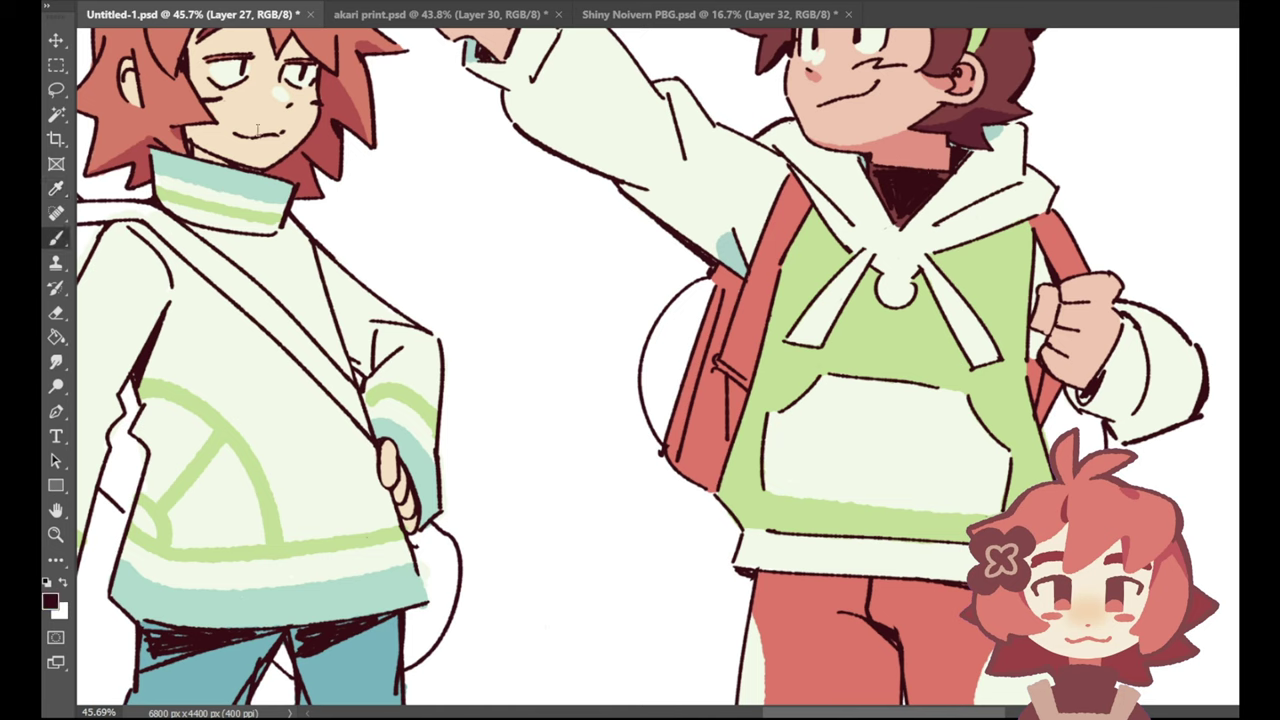
left_click(815, 507, "ctrl")
left_click_drag(776, 496, 1000, 516)
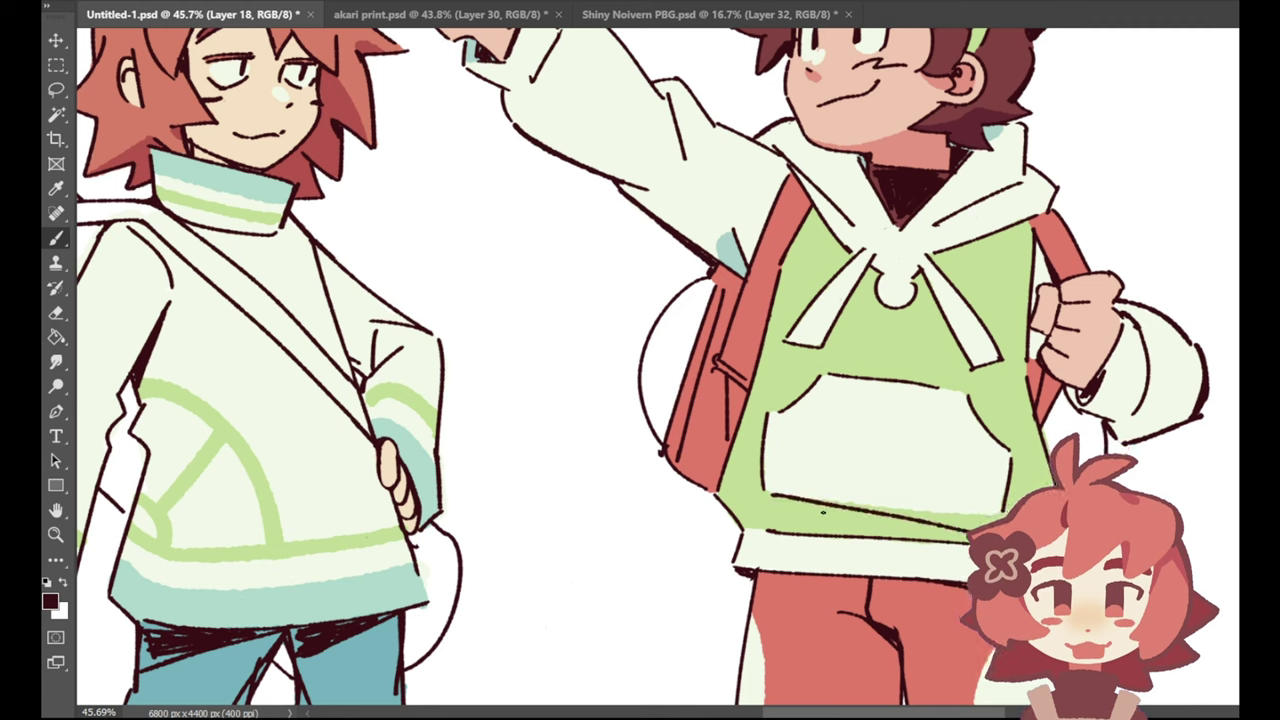
key("ctrl+z")
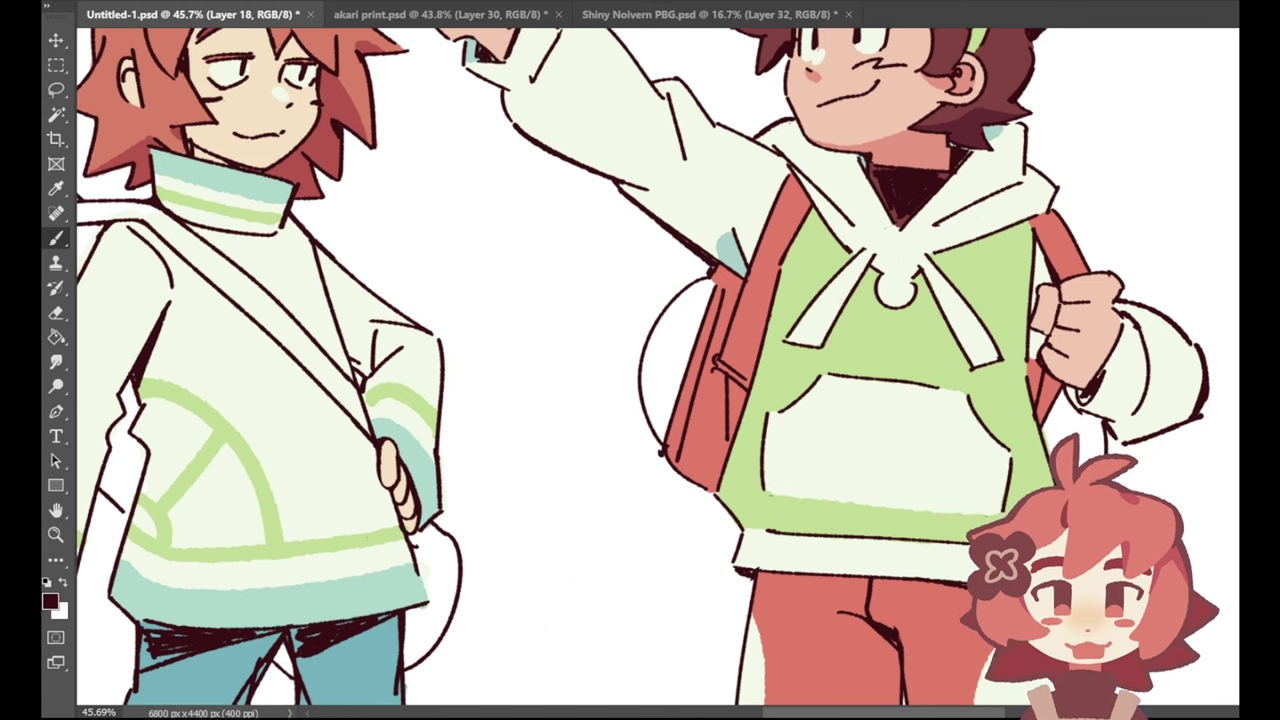
Step: Redraw the lower edge line of the hoodie's pocket on Layer 18 in the dark line colour
left_click_drag(771, 495, 949, 514)
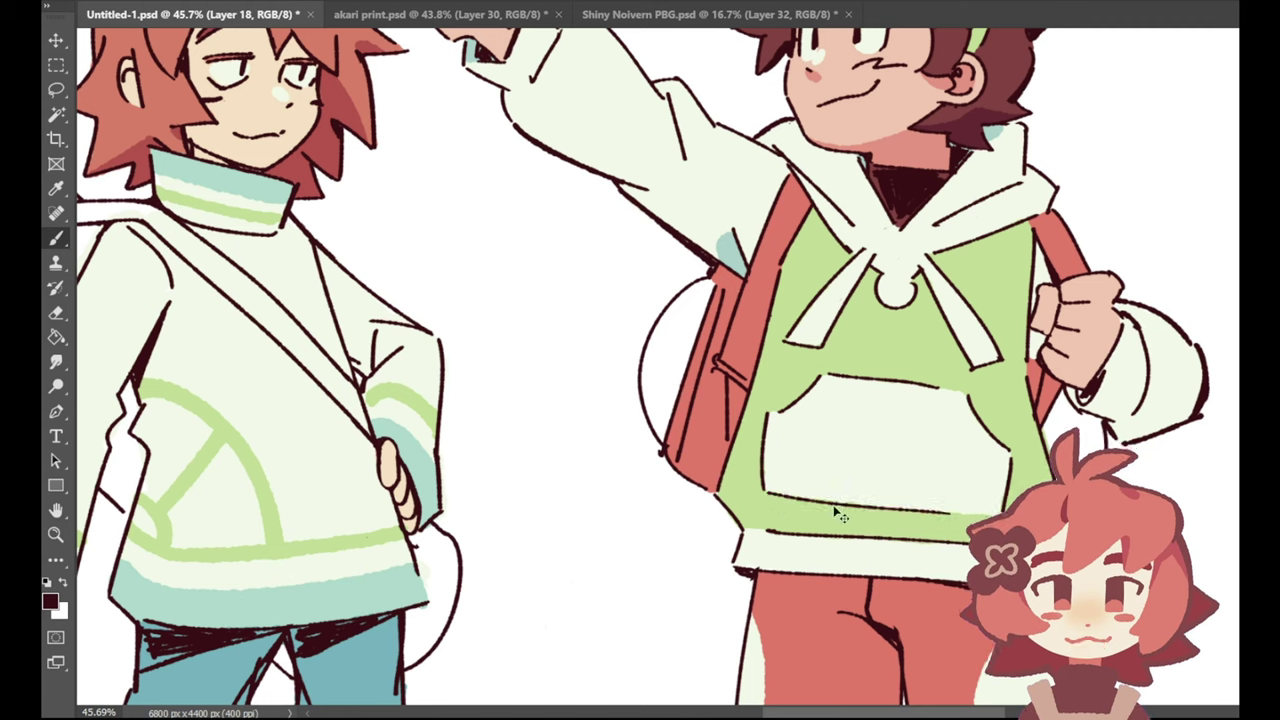
key("ctrl+z")
left_click_drag(768, 492, 928, 510)
Step: Fill the rounded shapes behind the green hoodie and backpack on Layer 27 with the off-white sampled from the sleeve
left_click(56, 189)
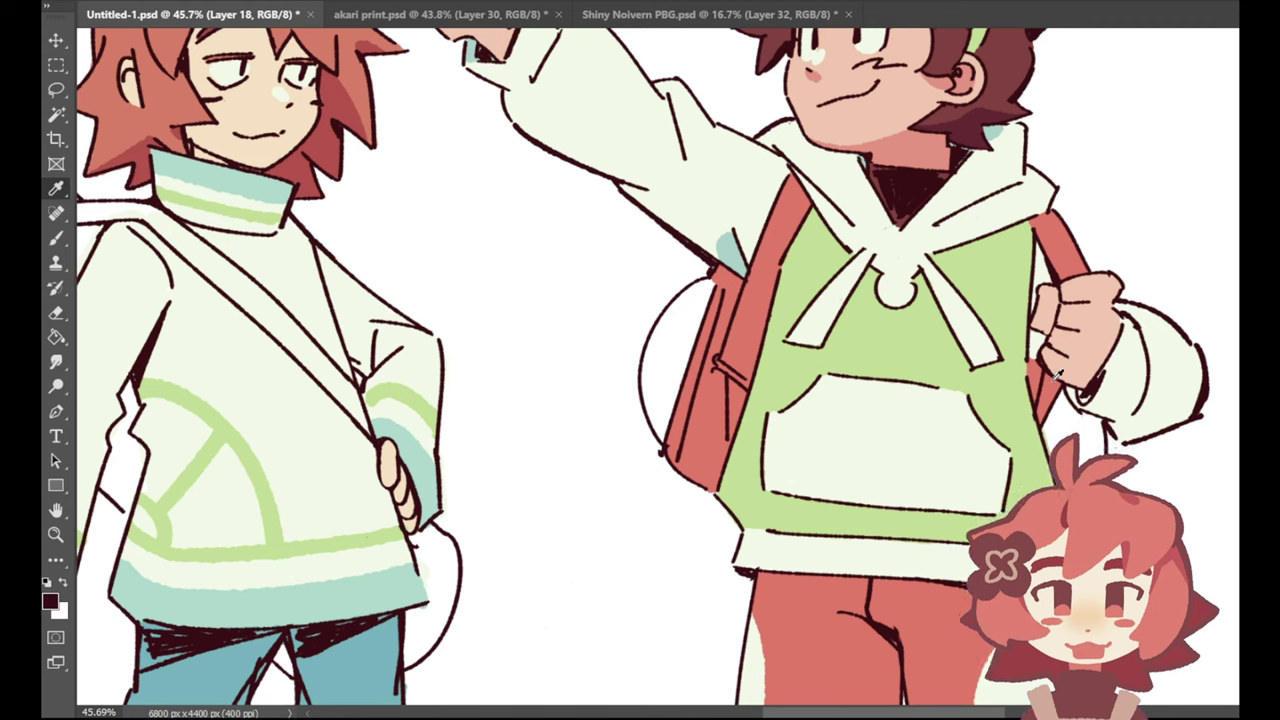
left_click(1127, 371)
left_click(57, 237)
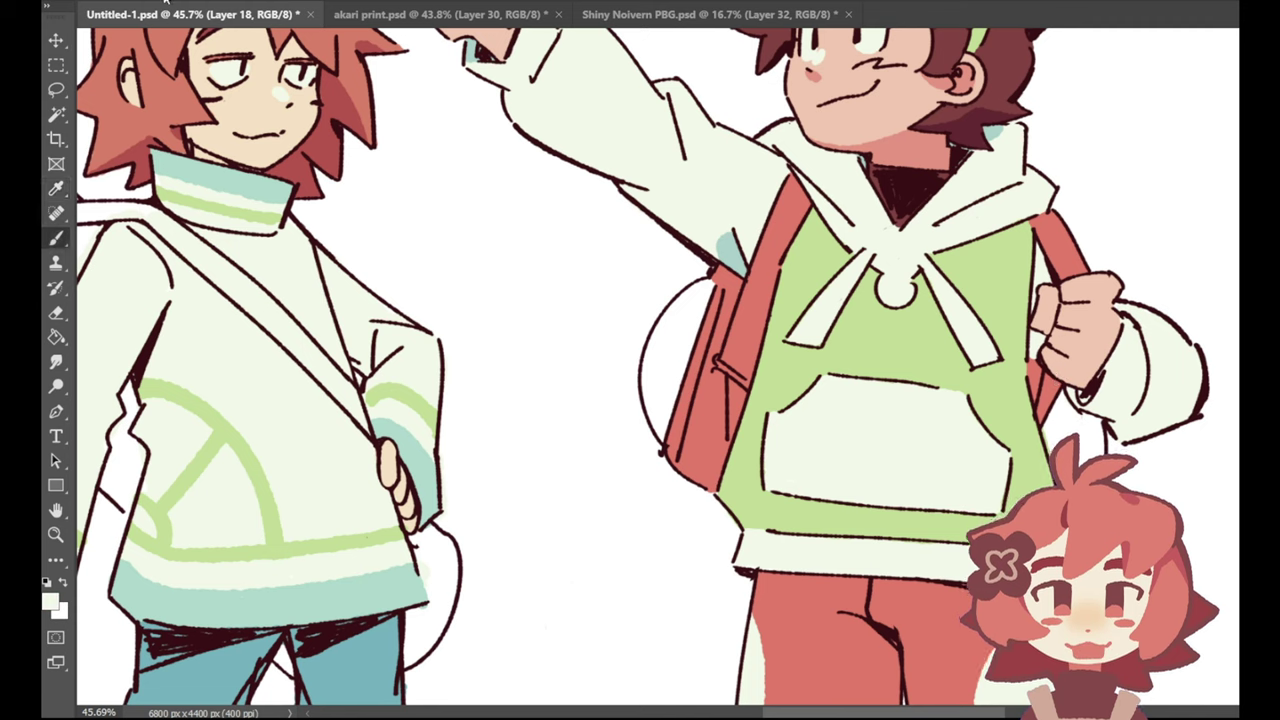
left_click(1262, 440)
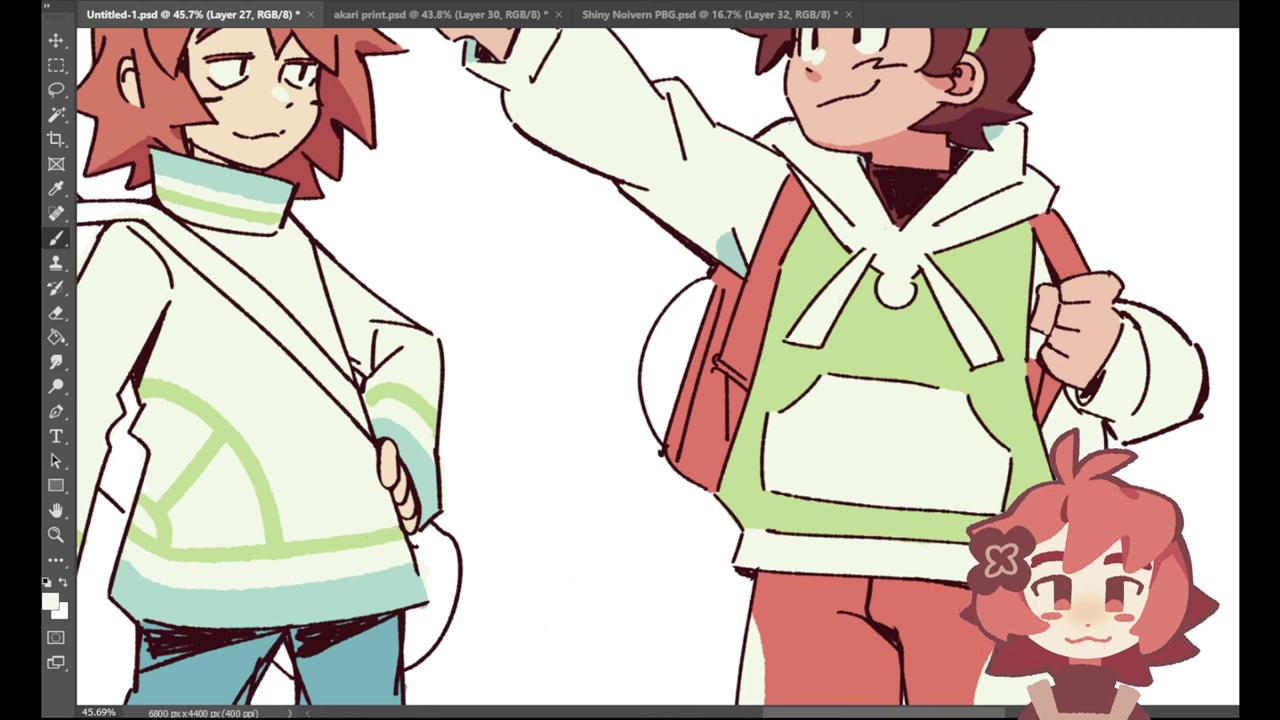
left_click_drag(662, 366, 686, 314)
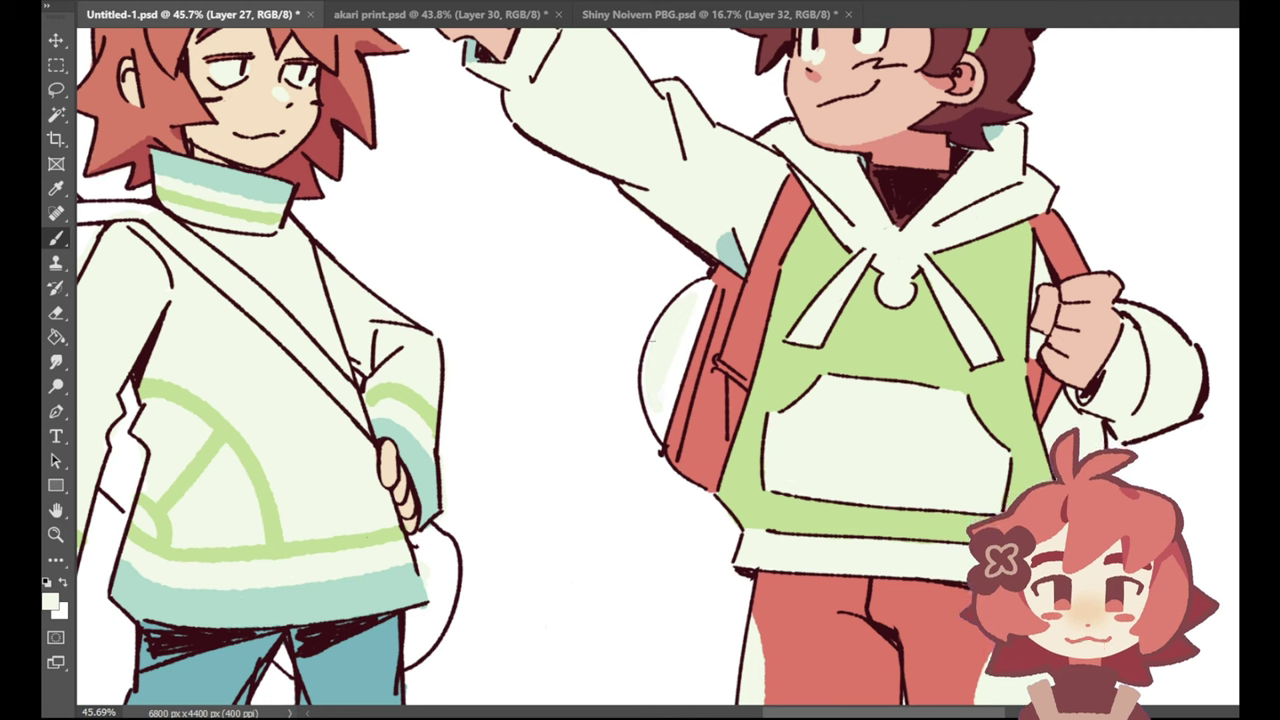
left_click_drag(668, 396, 703, 295)
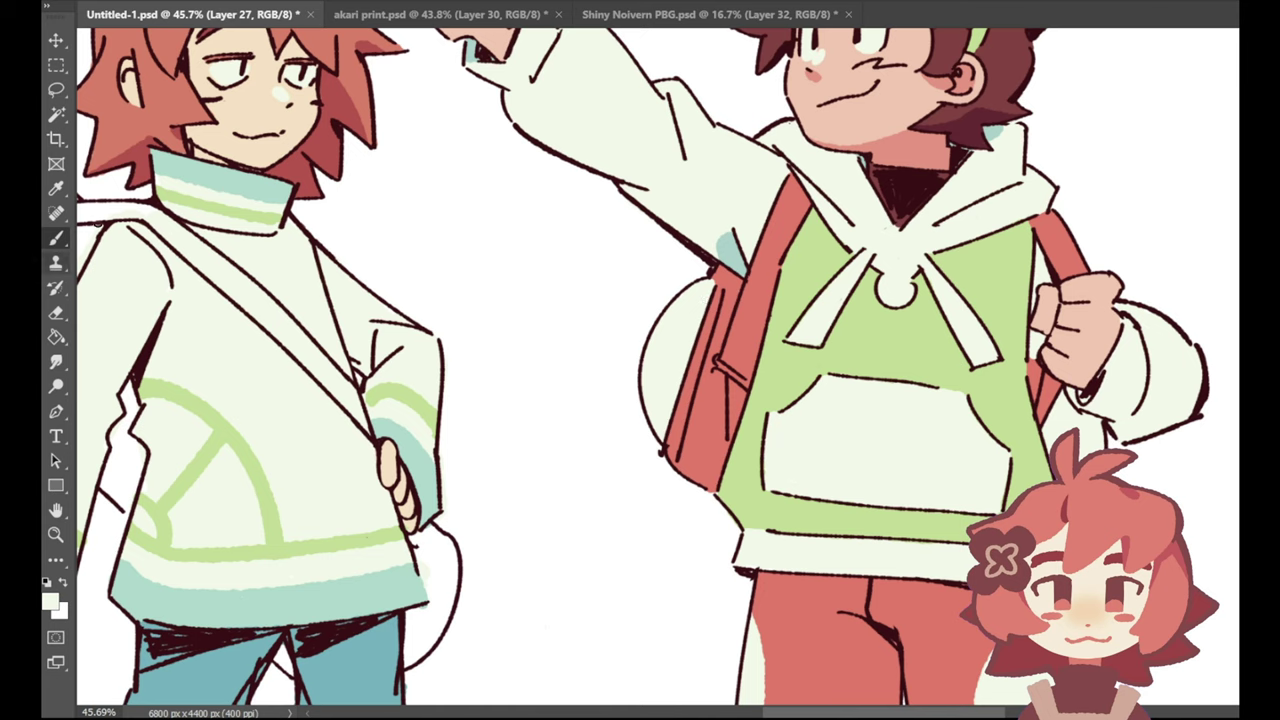
left_click(56, 188)
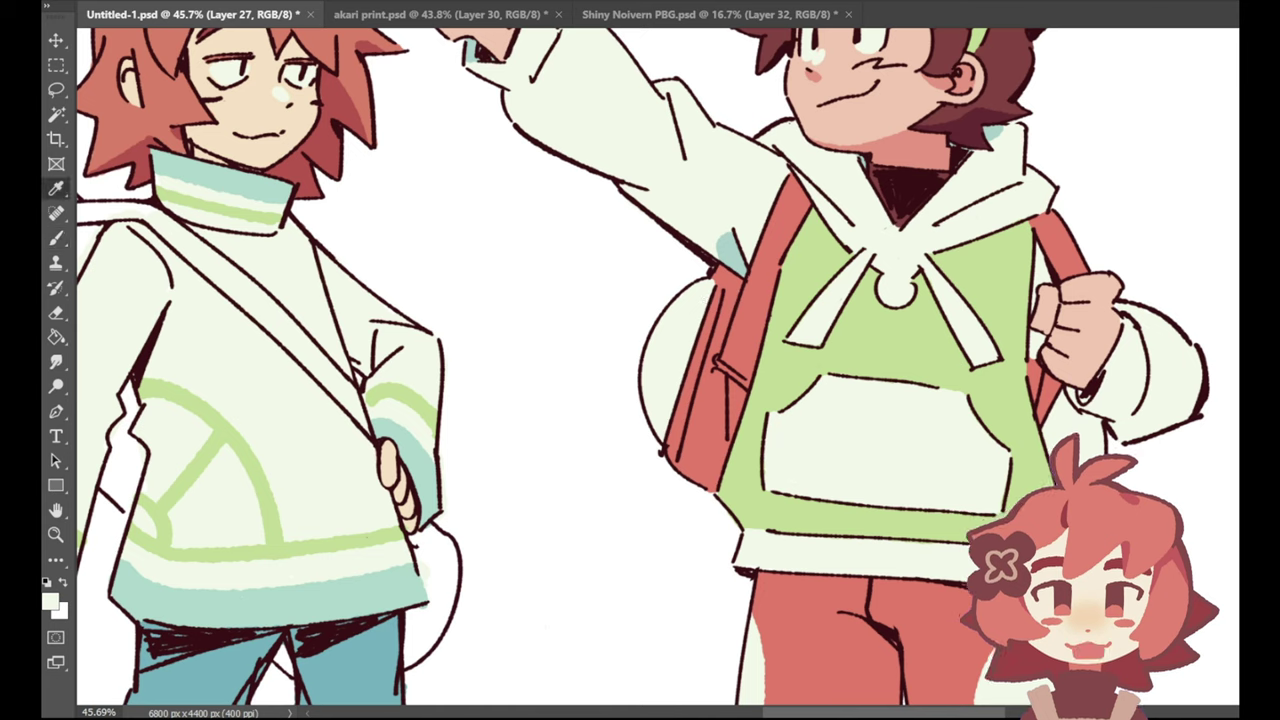
left_click(653, 128)
left_click(56, 238)
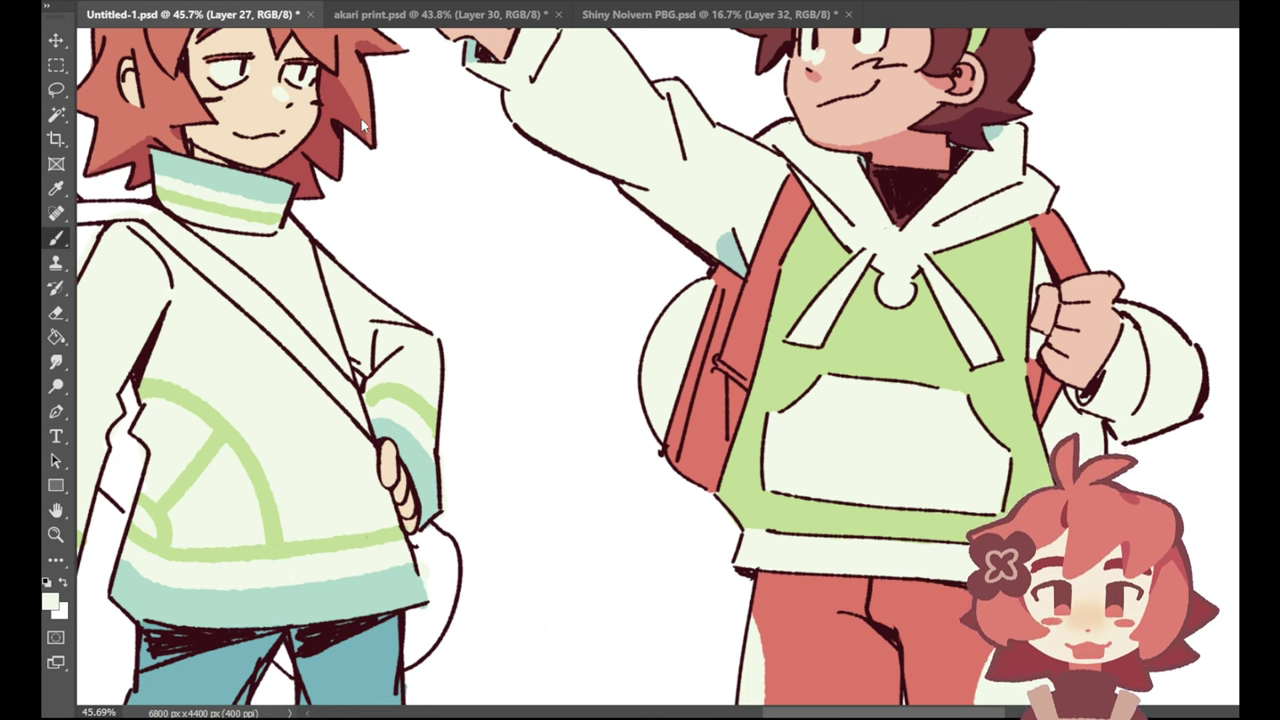
key("ctrl+0")
key("i")
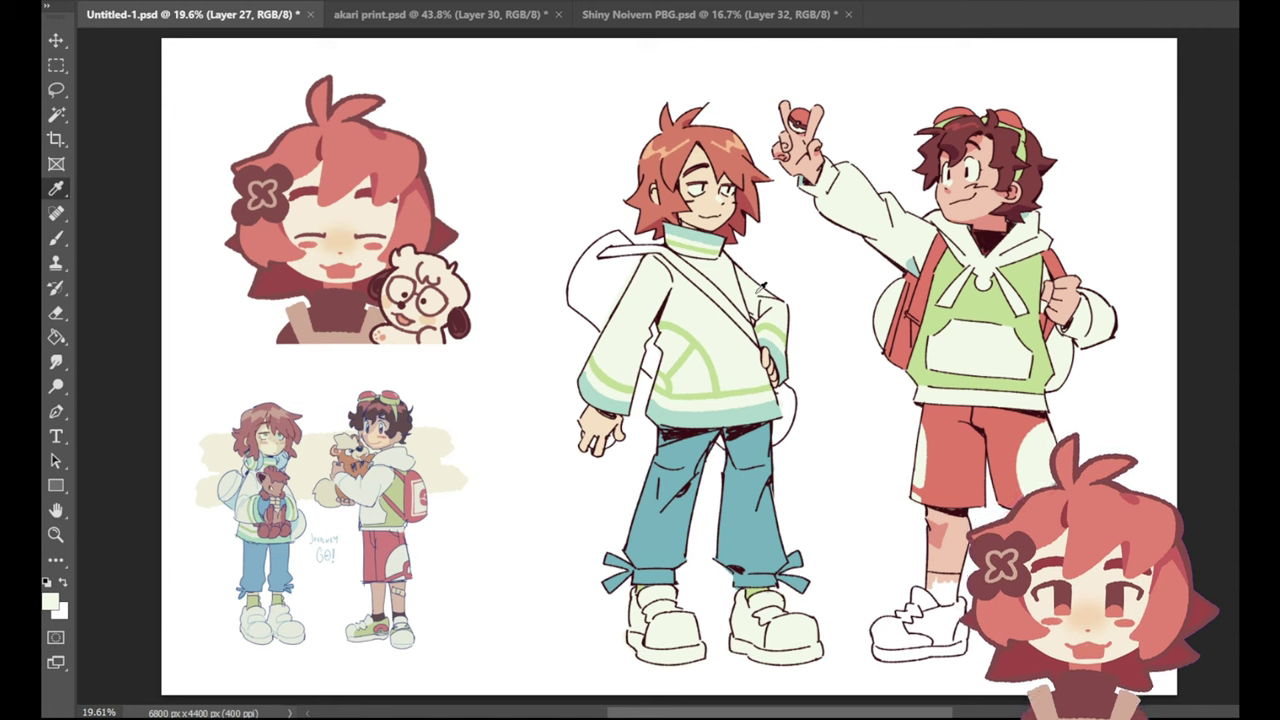
left_click(55, 537)
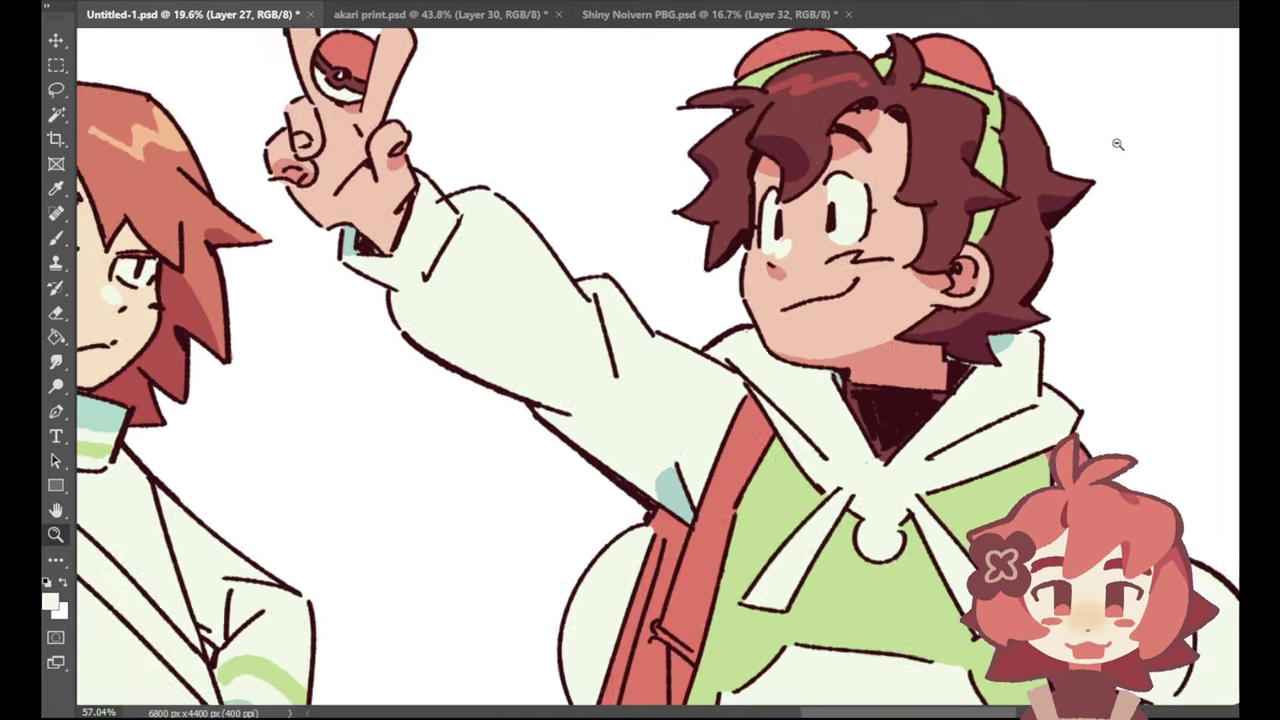
left_click(1047, 150)
key("e")
left_click(914, 195, "ctrl")
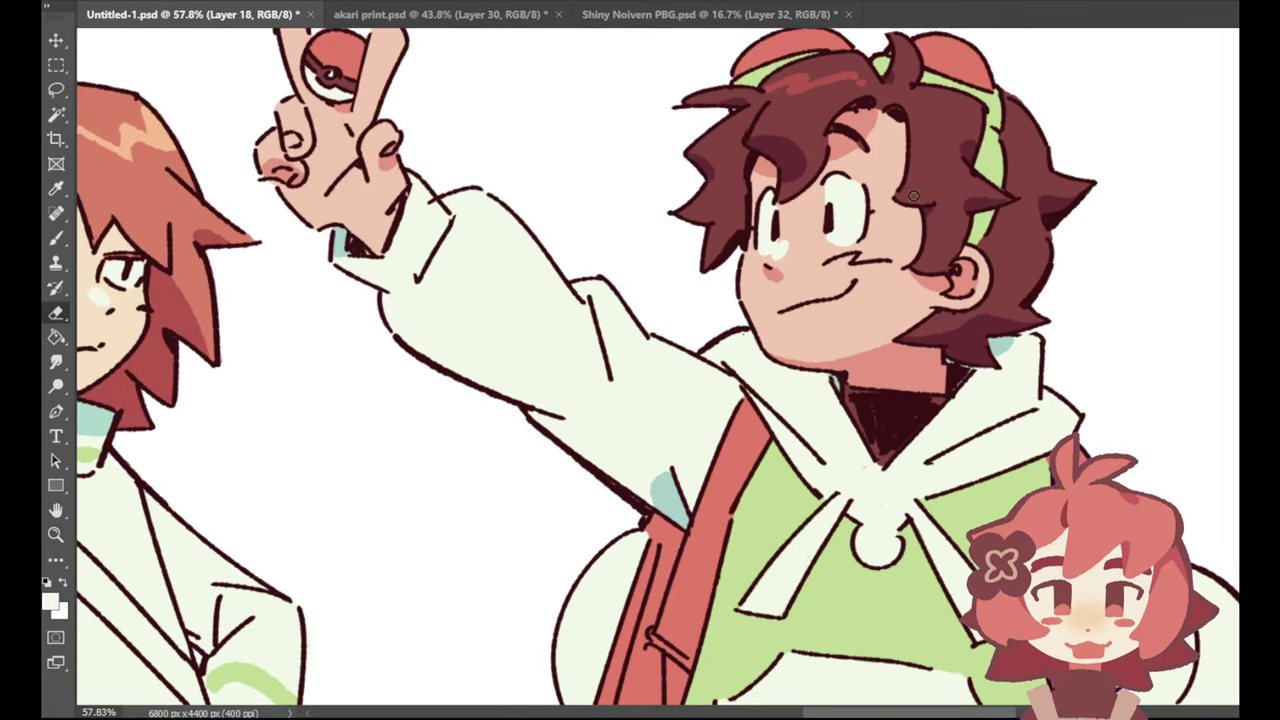
key("i")
key("b")
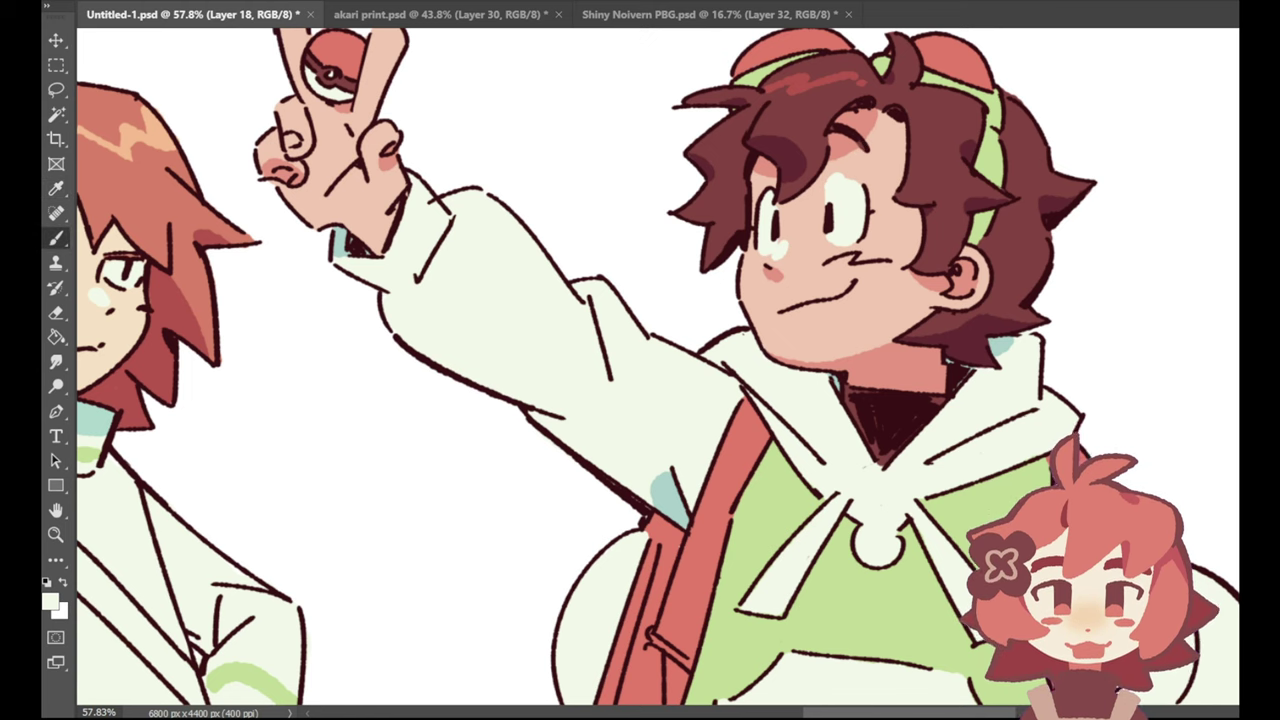
left_click(850, 179, "ctrl")
left_click(56, 188)
left_click(396, 204)
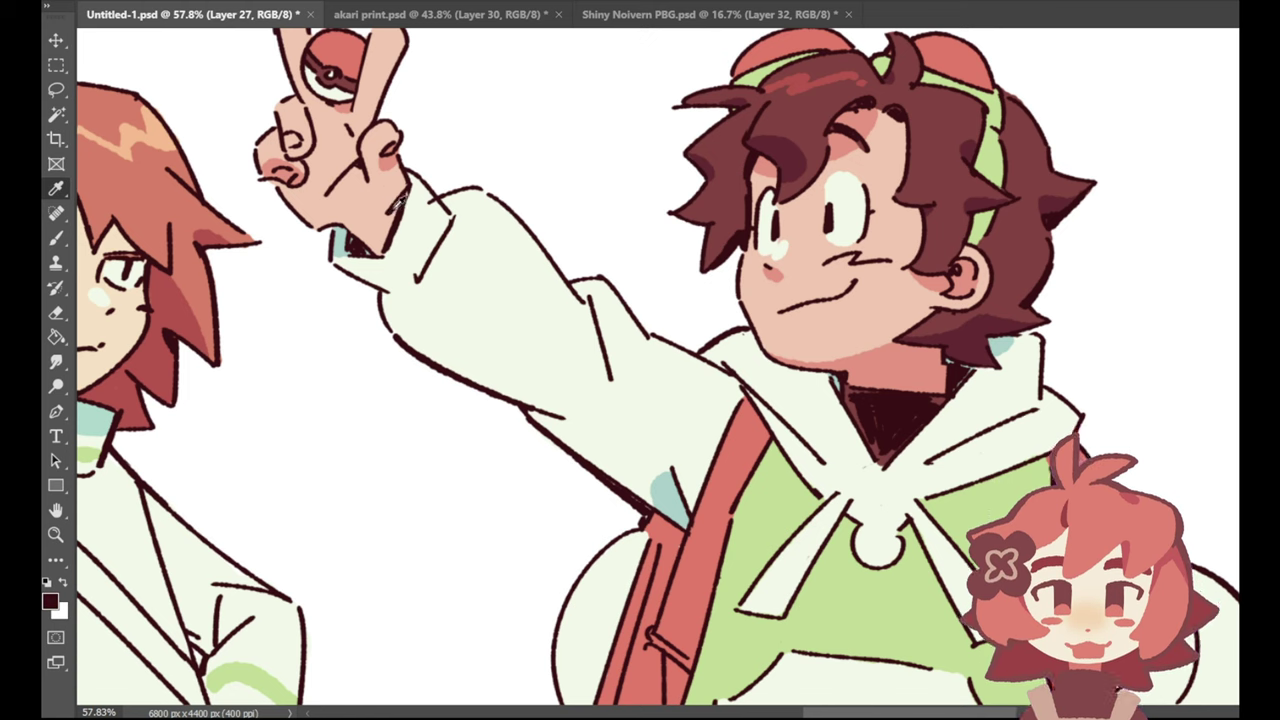
left_click(58, 237)
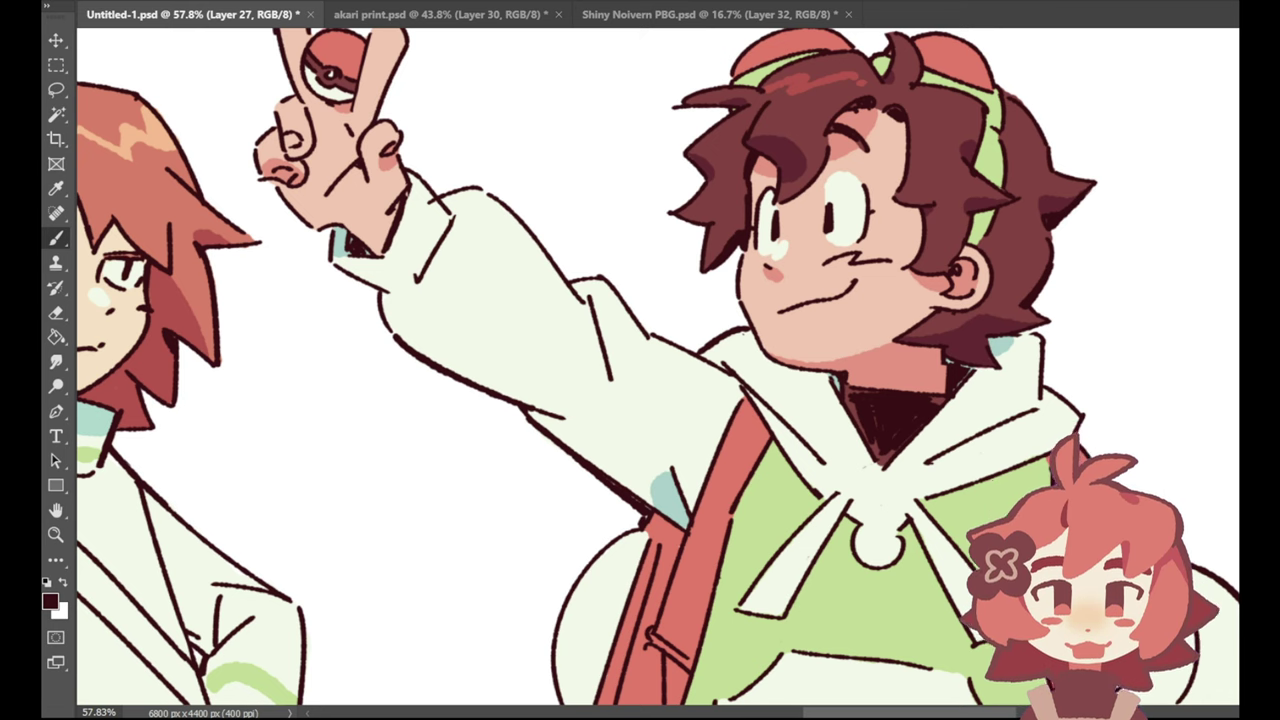
left_click(856, 155, "ctrl")
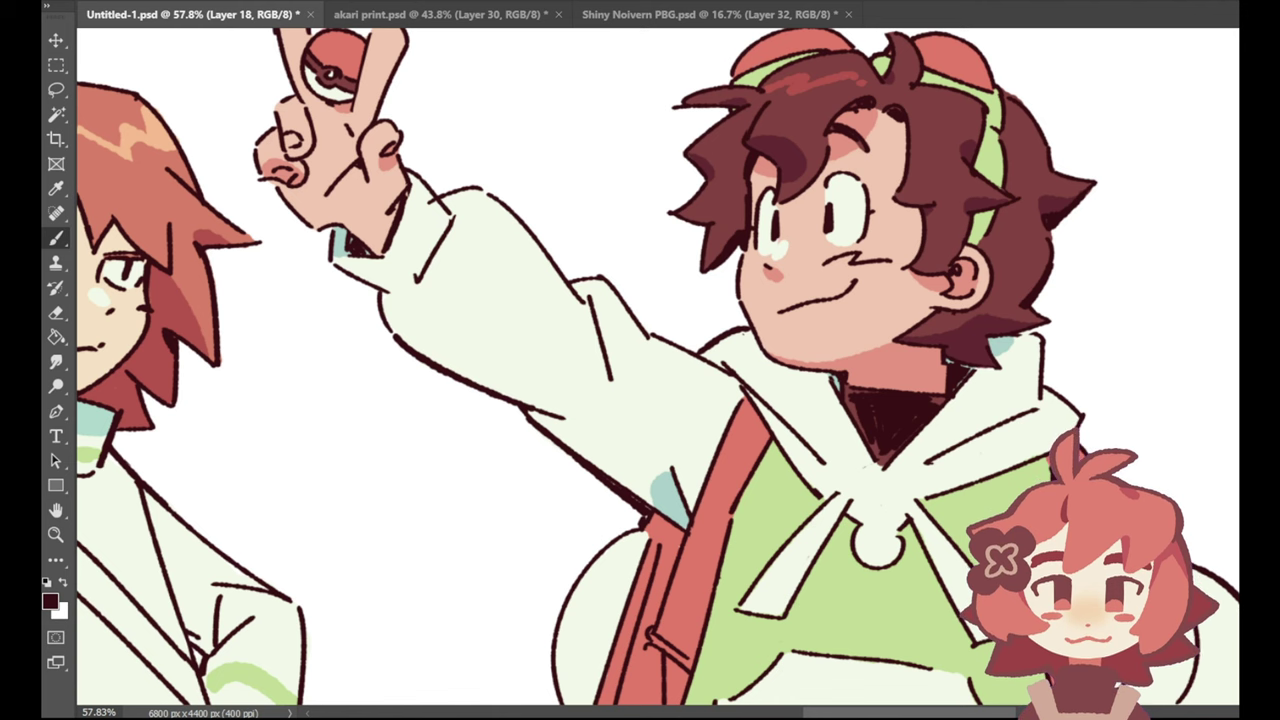
key("ctrl+0")
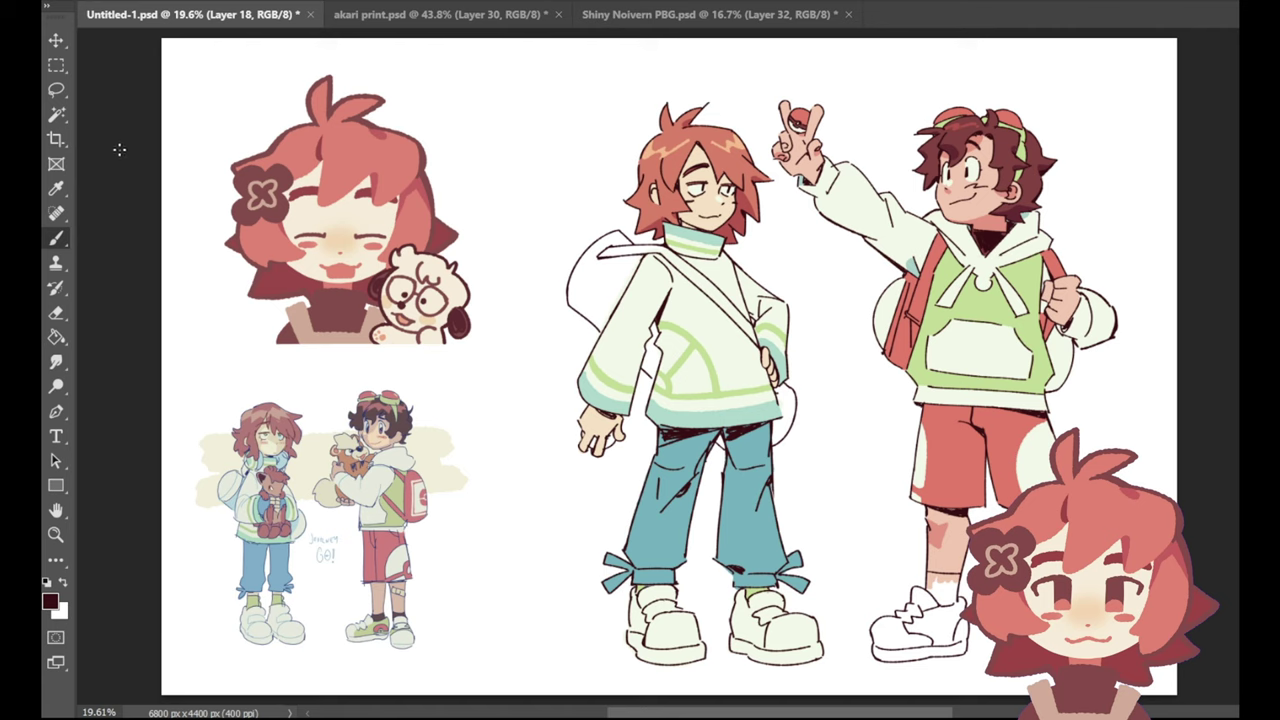
Step: Erase the stray blue beside the trouser cuff and fill the first sock below the red shorts on Layer 27 with a sampled dark reddish brown
left_click(56, 188)
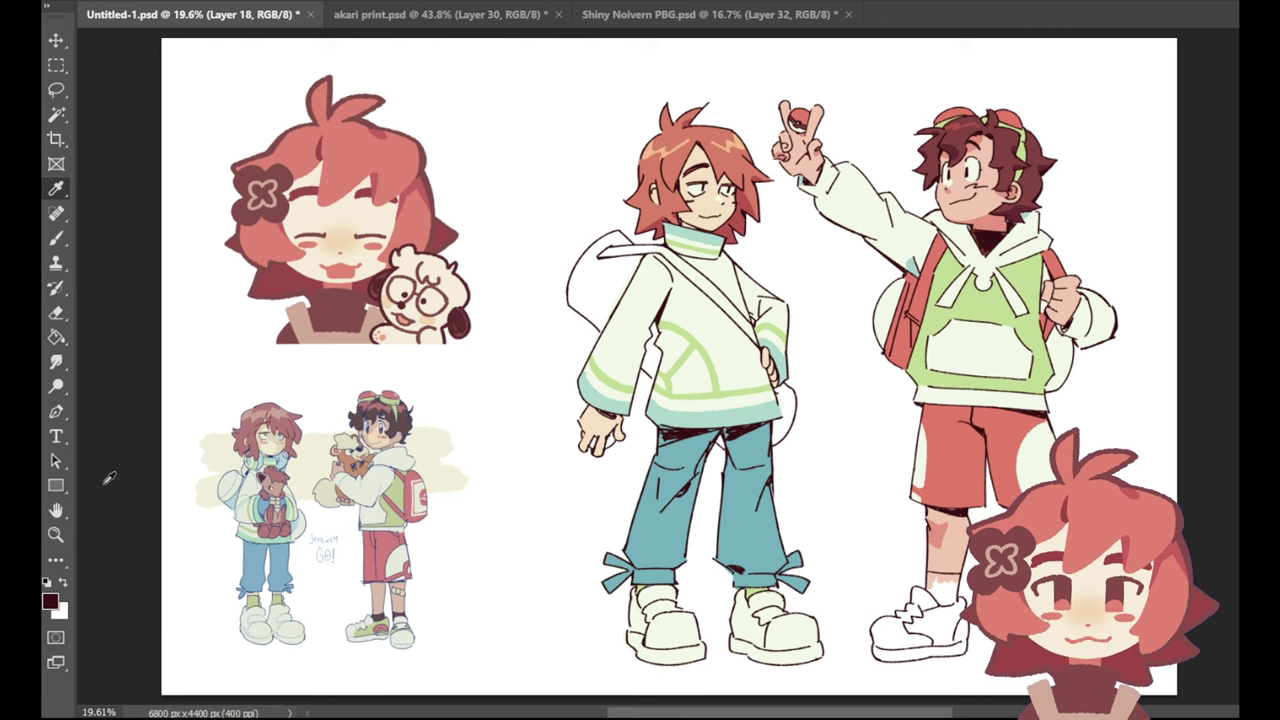
left_click(56, 534)
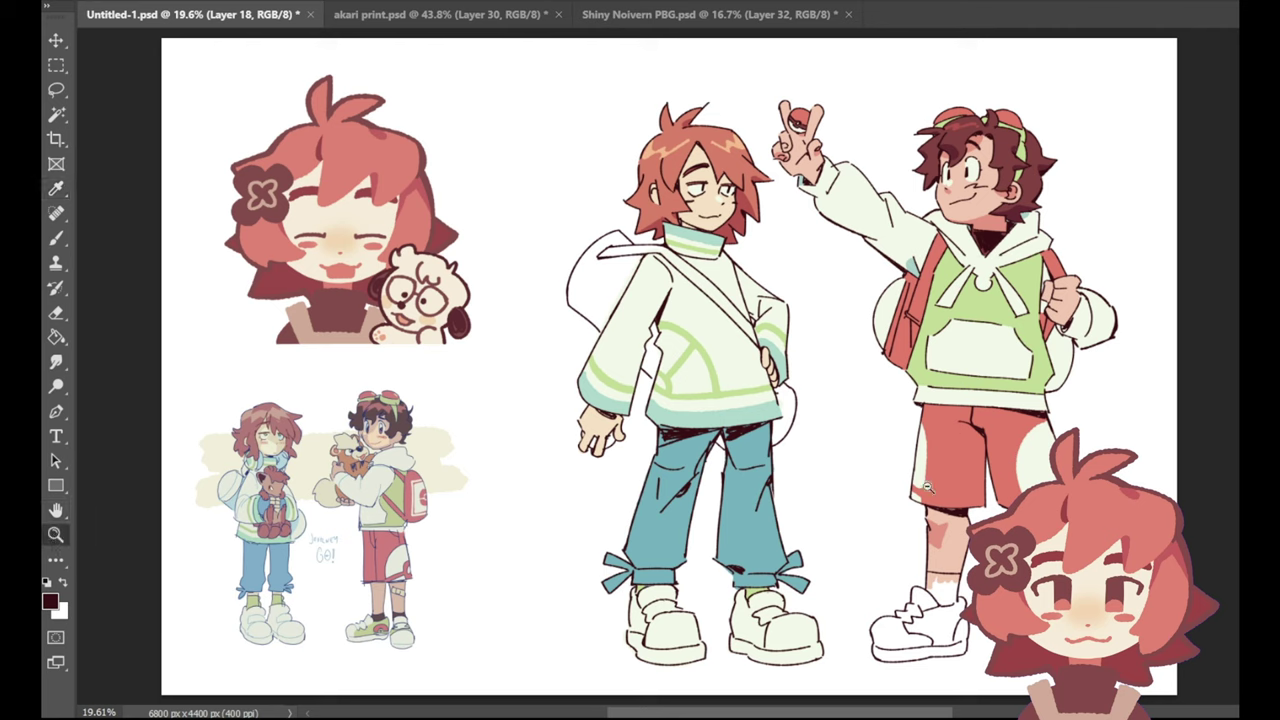
left_click(56, 189)
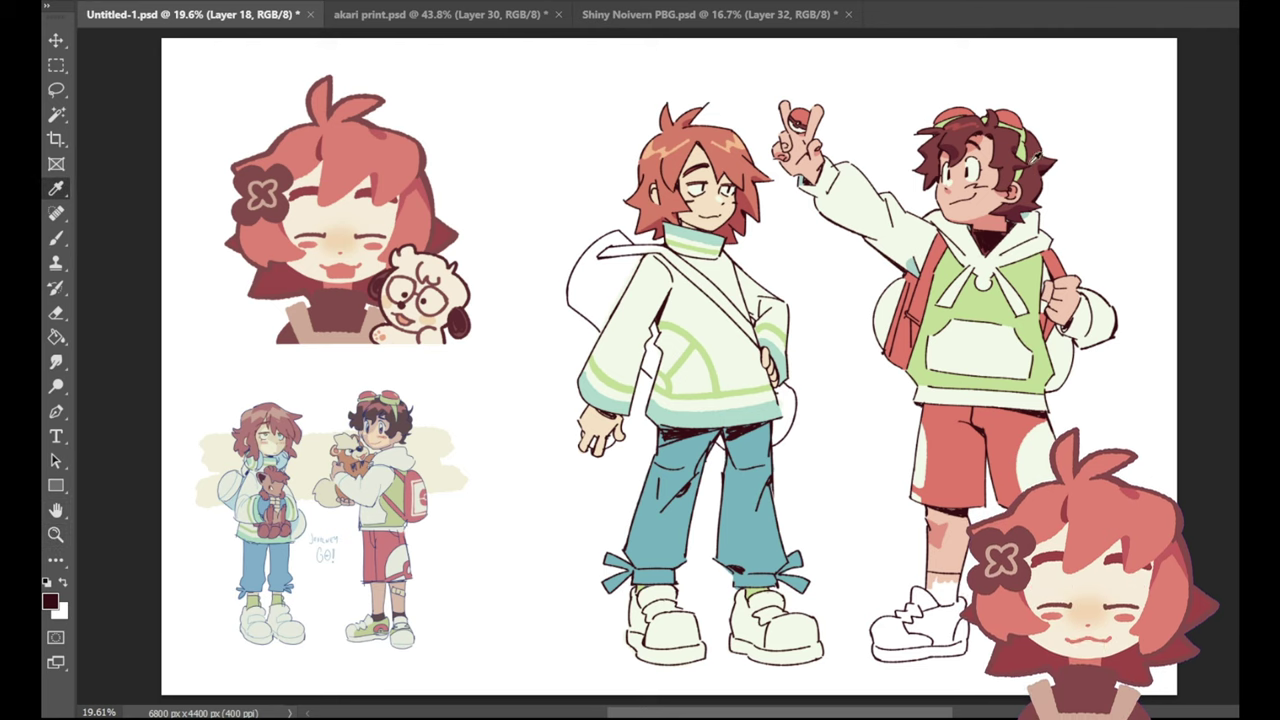
left_click(234, 246)
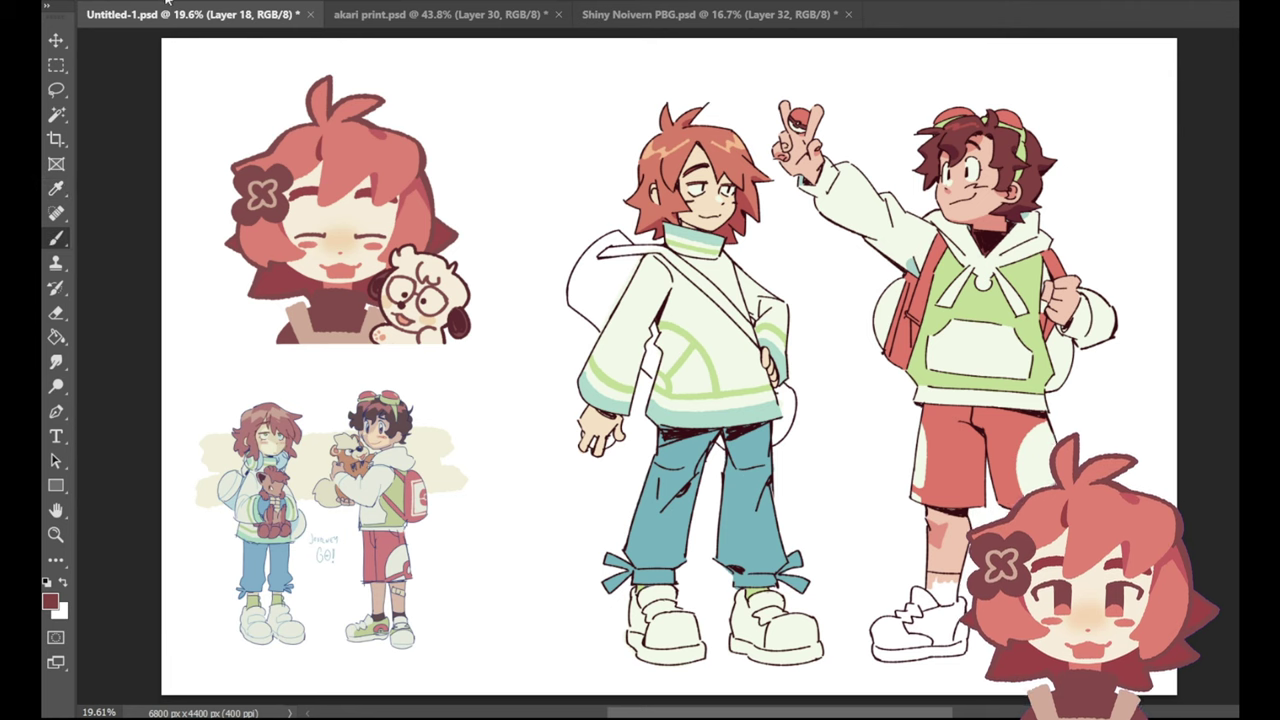
left_click(55, 534)
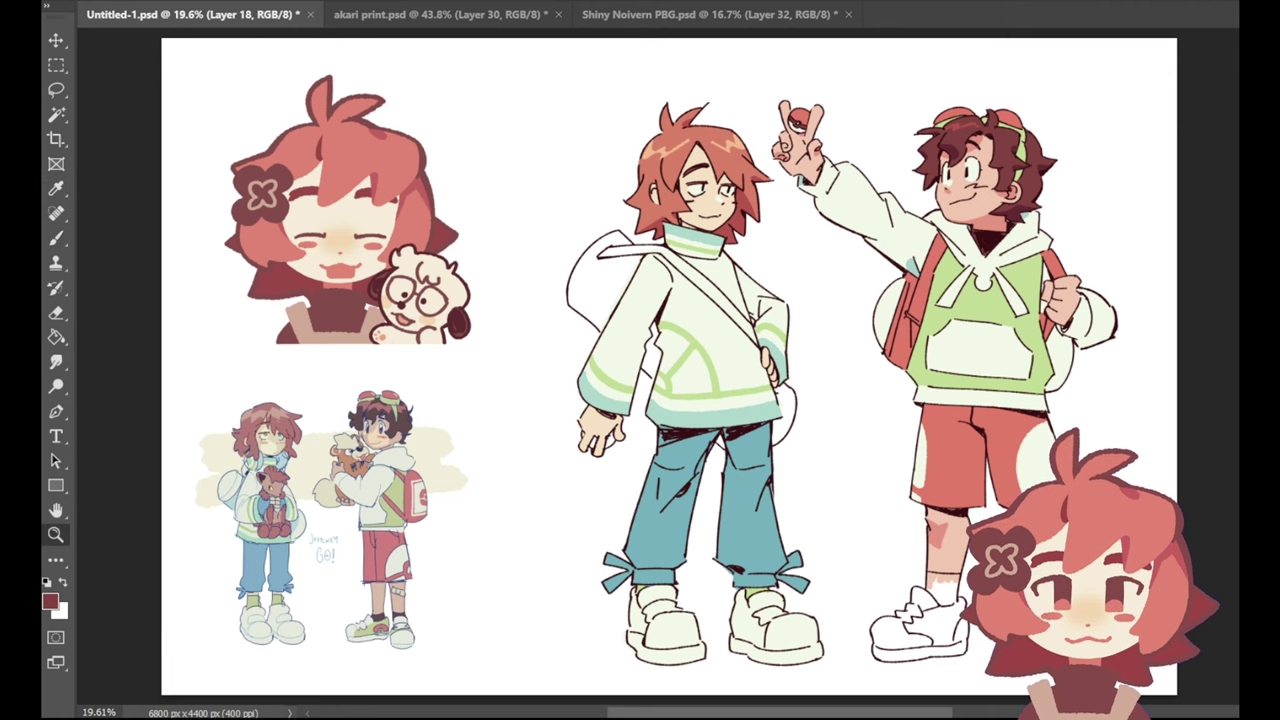
left_click_drag(976, 650, 1095, 648)
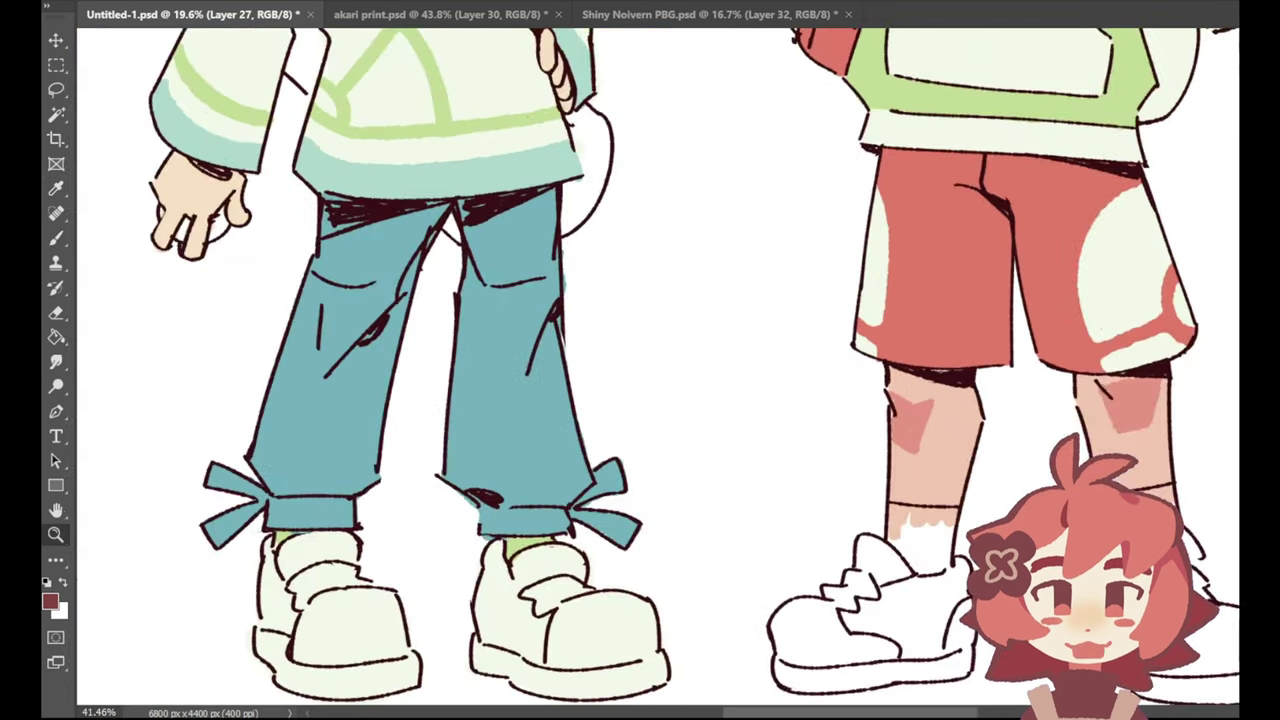
left_click(56, 312)
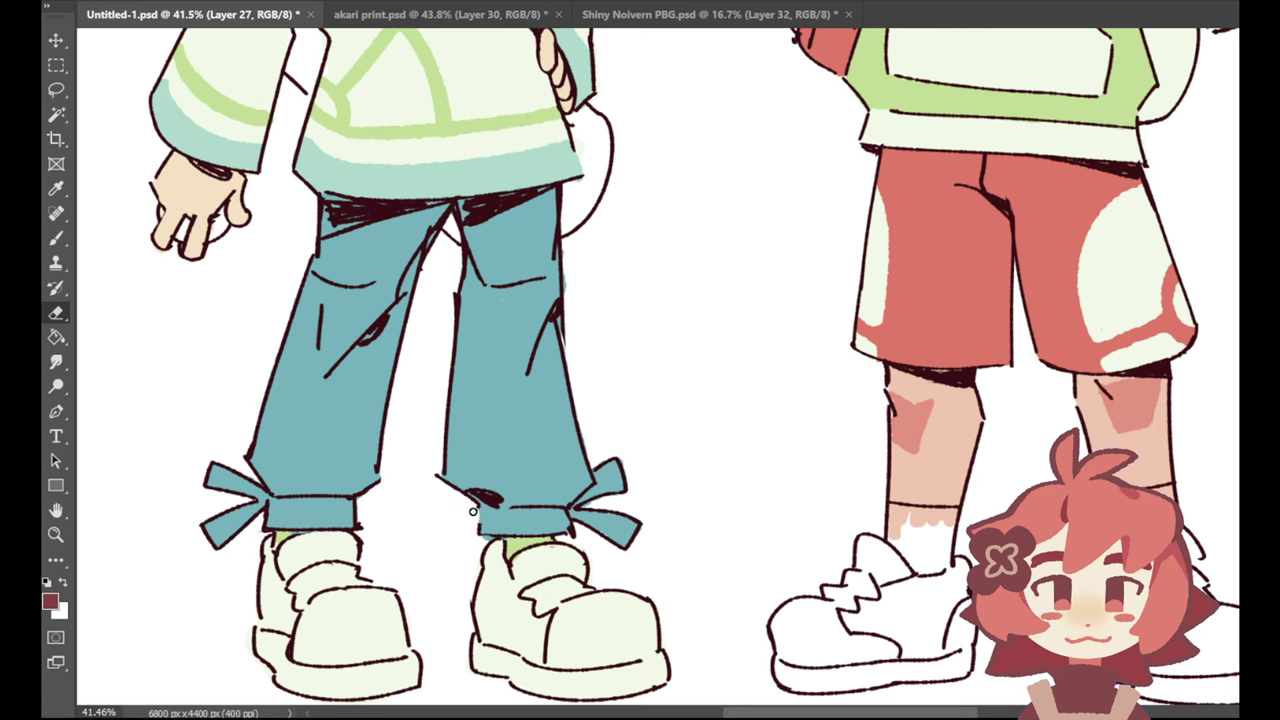
left_click(56, 238)
mouse_move(903, 519)
left_mouse_down()
mouse_move(891, 505)
mouse_move(893, 540)
mouse_move(921, 566)
left_mouse_up()
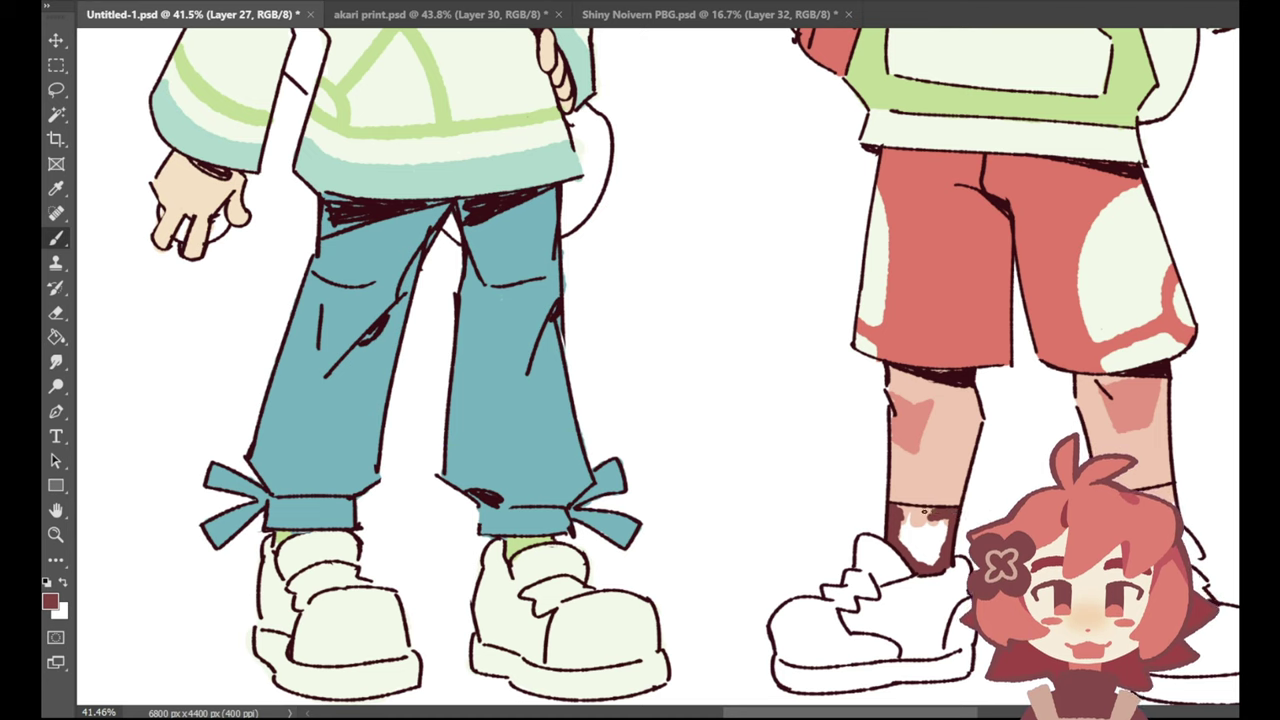
mouse_move(925, 511)
left_mouse_down()
mouse_move(902, 509)
mouse_move(900, 548)
mouse_move(918, 558)
mouse_move(916, 517)
left_mouse_up()
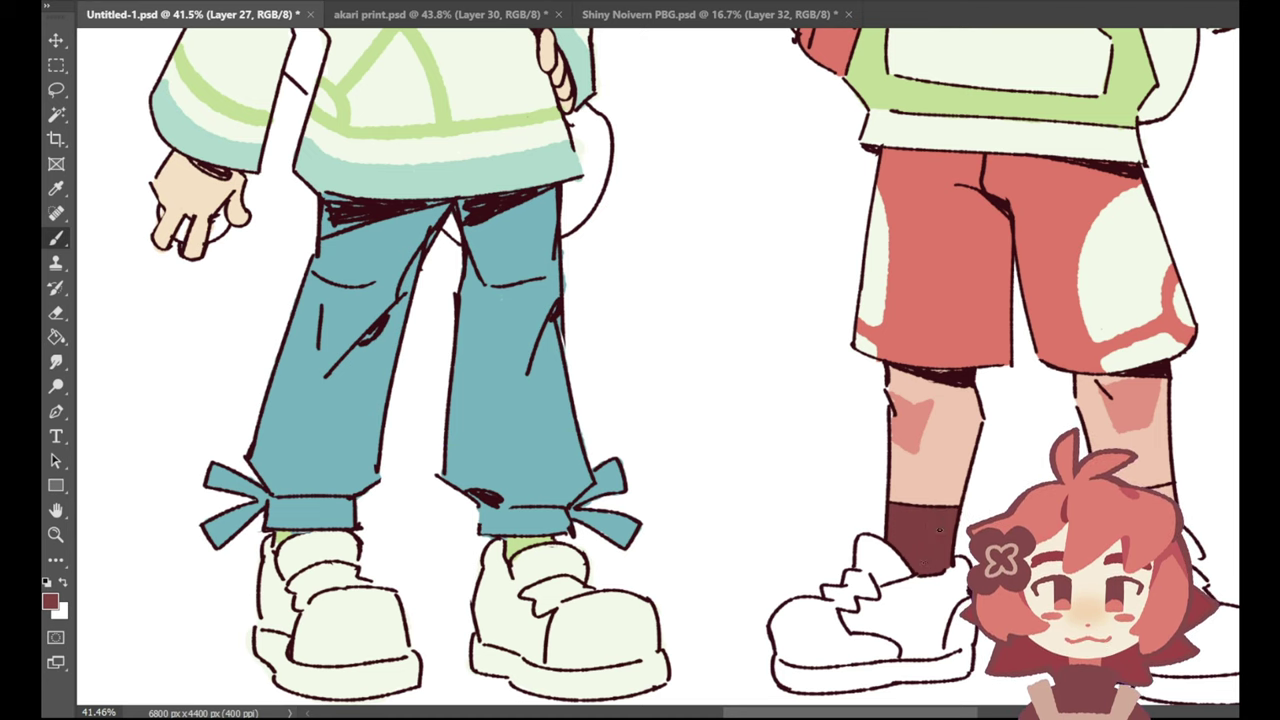
Step: Fill the other sock of the character in red shorts with the same dark reddish brown
left_click_drag(896, 716, 944, 714)
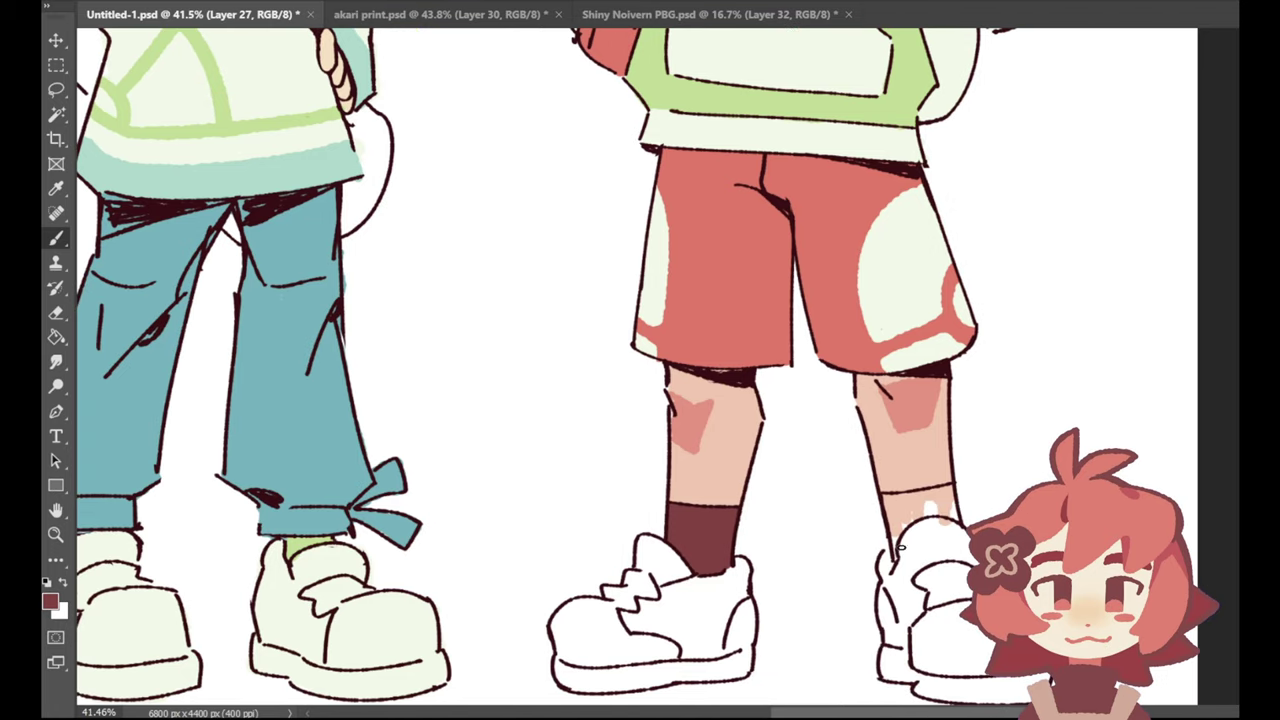
mouse_move(896, 558)
left_mouse_down()
mouse_move(900, 510)
mouse_move(885, 497)
mouse_move(915, 497)
mouse_move(908, 522)
mouse_move(932, 505)
mouse_move(923, 511)
mouse_move(950, 514)
mouse_move(950, 490)
mouse_move(928, 492)
mouse_move(952, 490)
mouse_move(936, 497)
left_mouse_up()
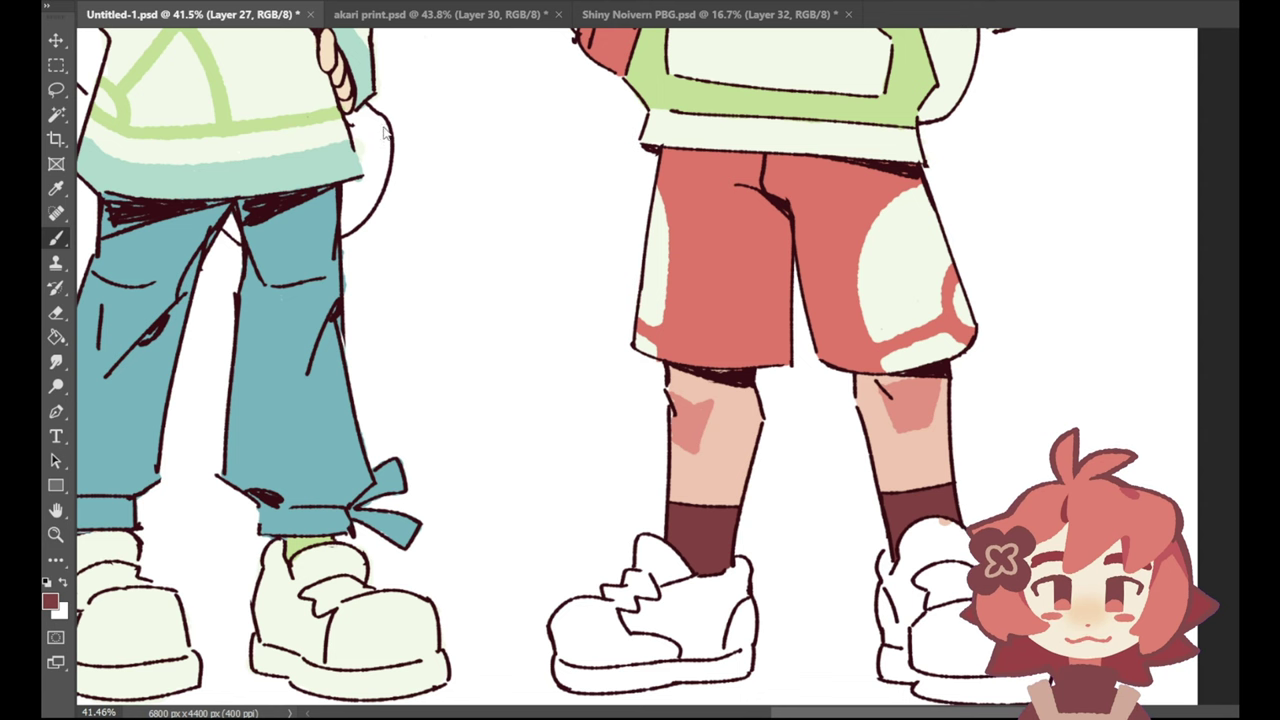
key("ctrl+0")
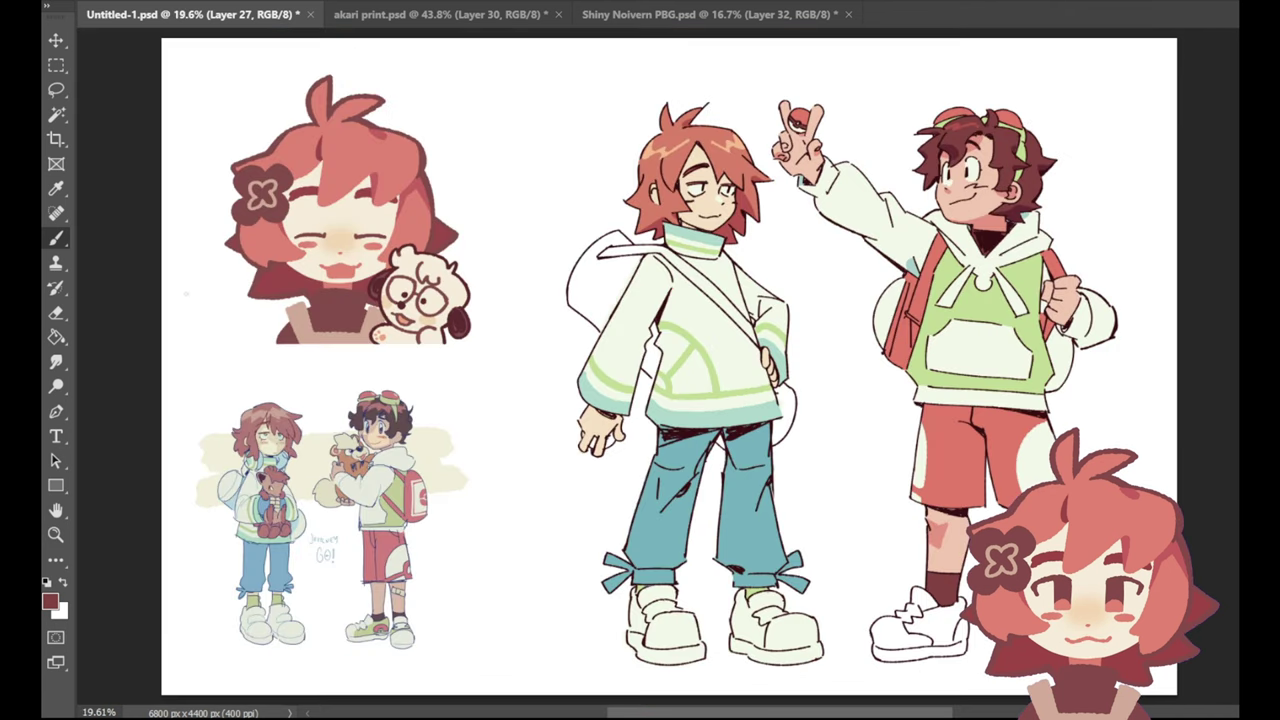
key("i")
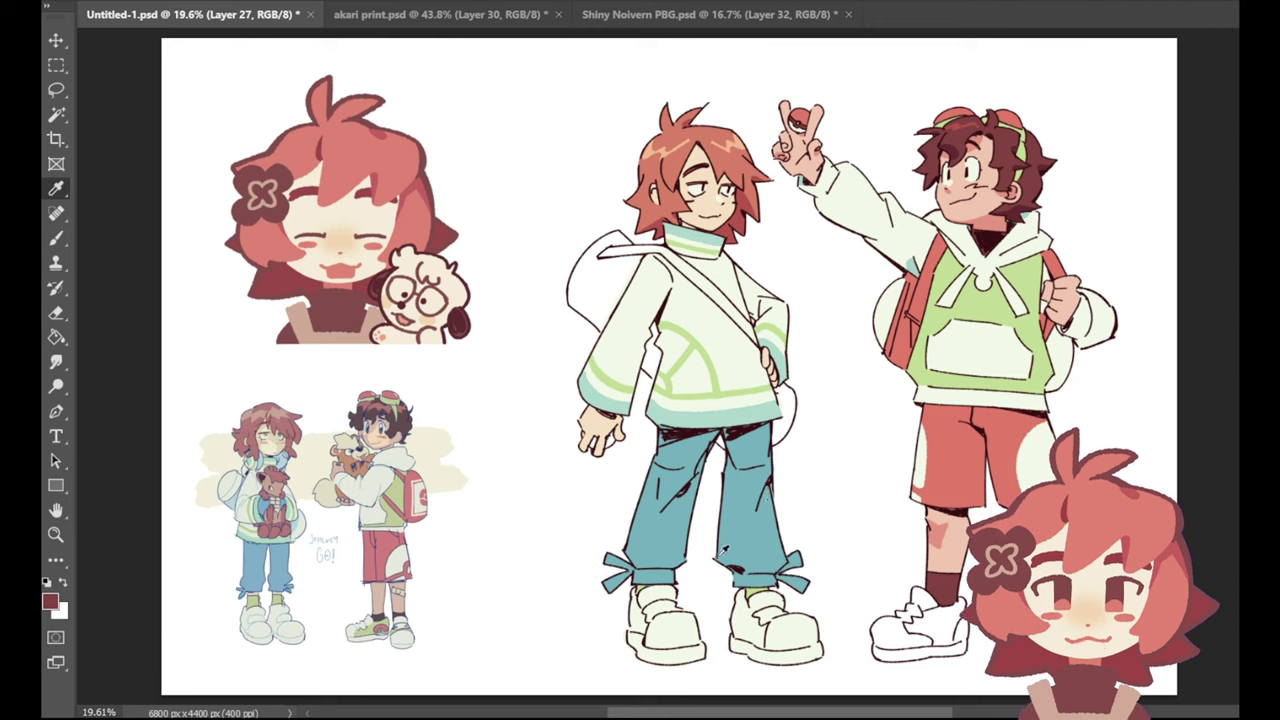
left_click(679, 614)
key("b")
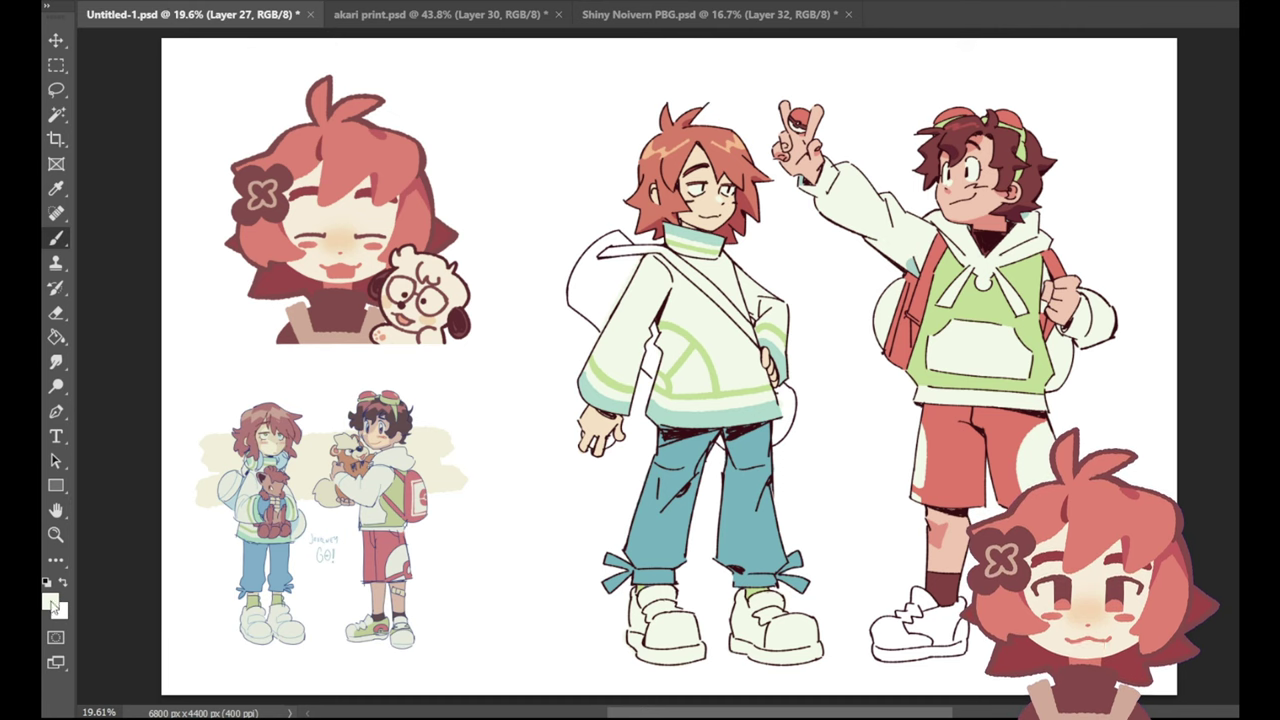
key("i")
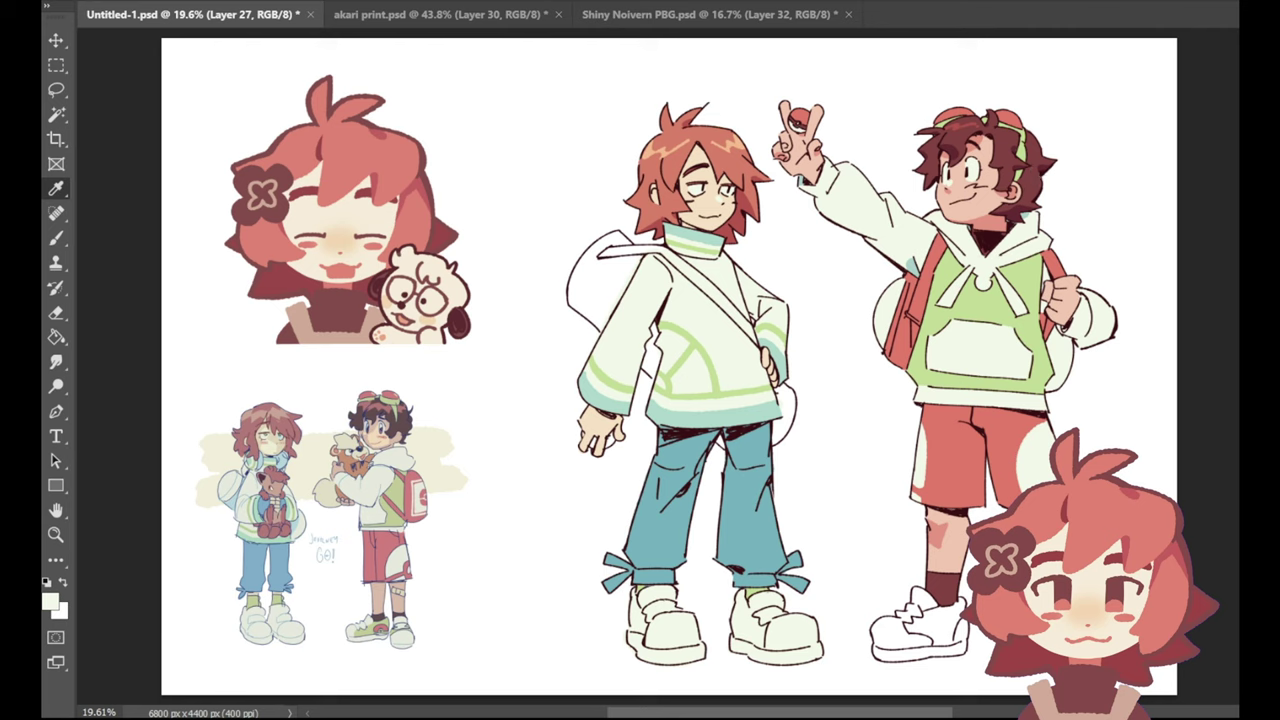
left_click(1066, 187)
key("b")
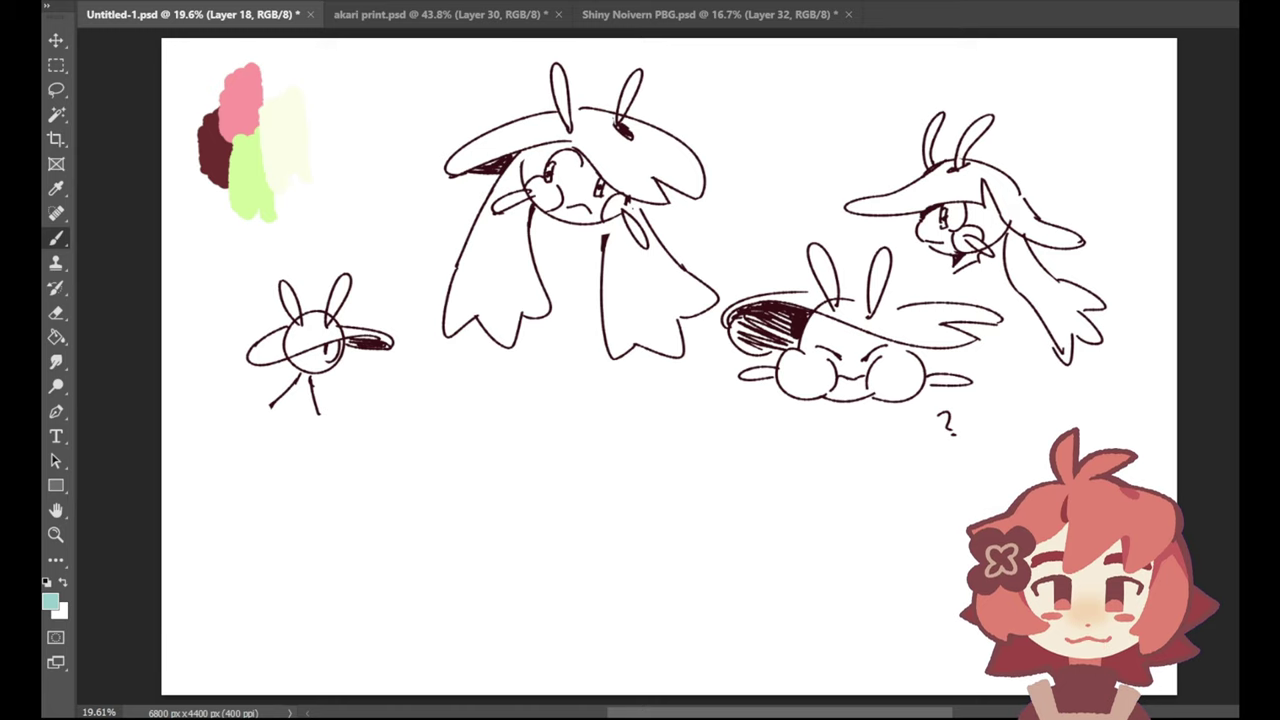
Step: Sample the dark red palette swatch and sketch a small, flat, smiling creature on Layer 1 between the large upper head sketches
left_click(56, 163)
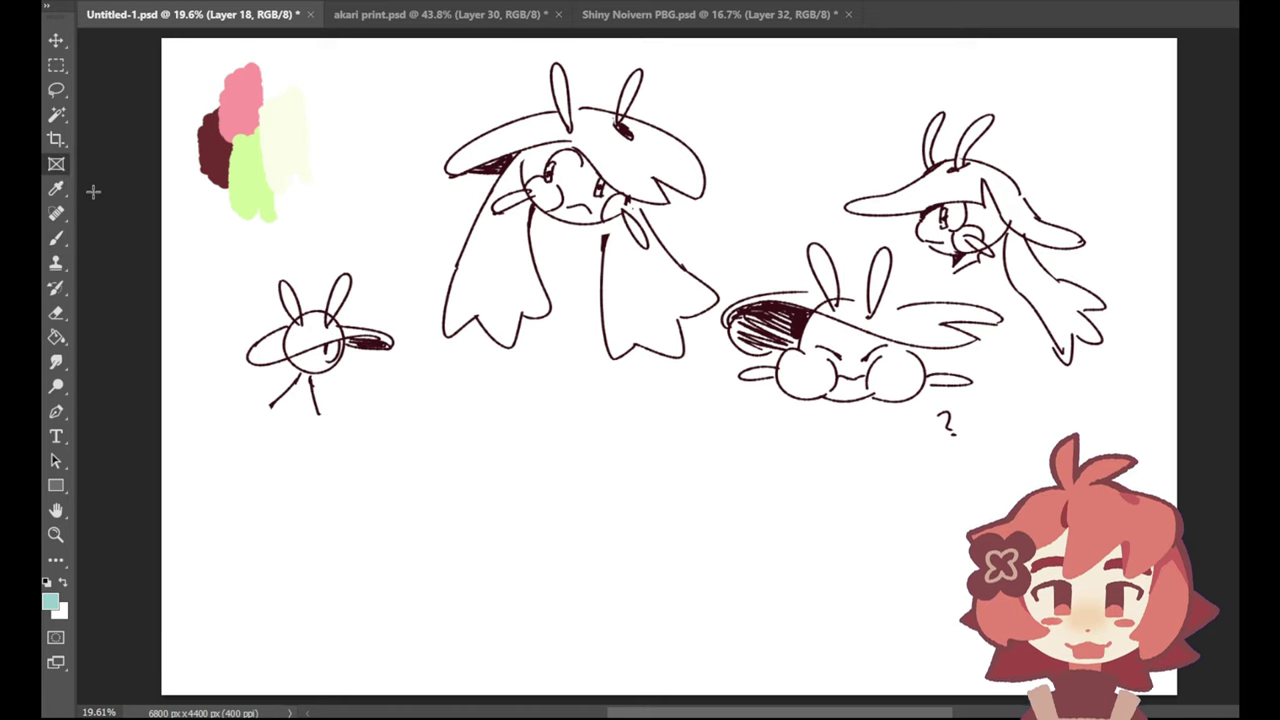
left_click(56, 188)
left_click(220, 150)
left_click(56, 237)
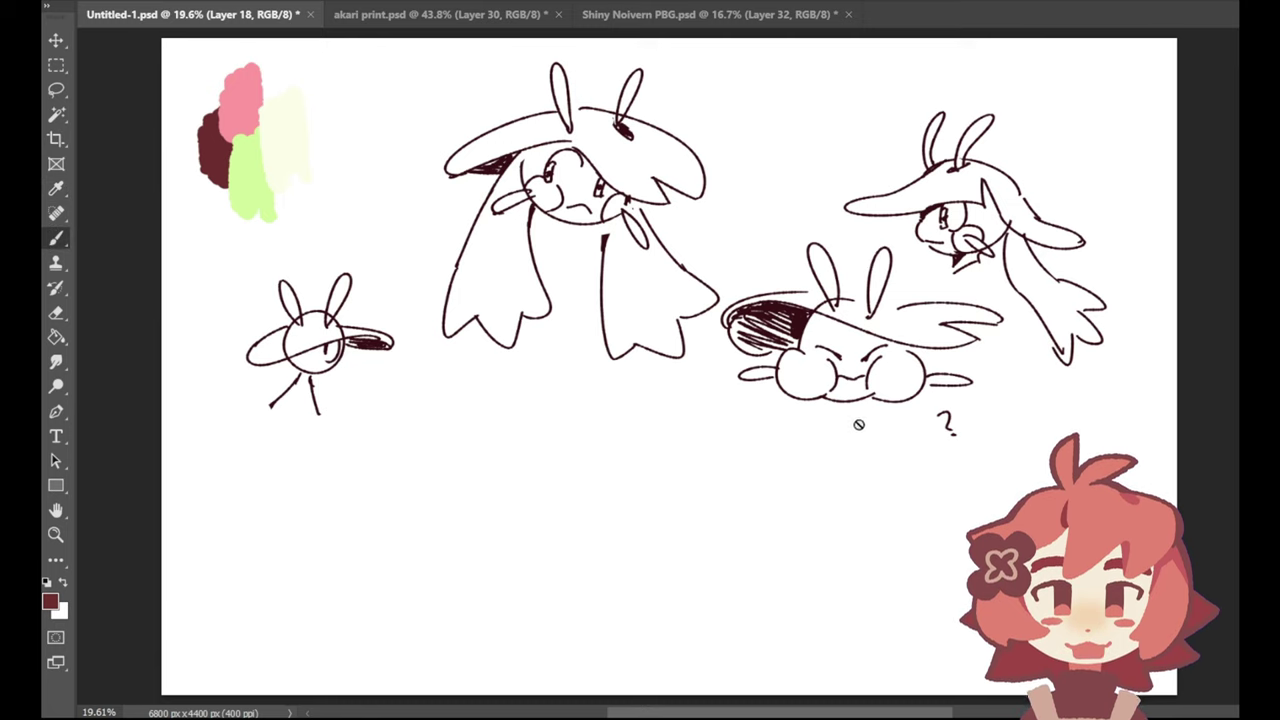
key("alt+bracketleft")
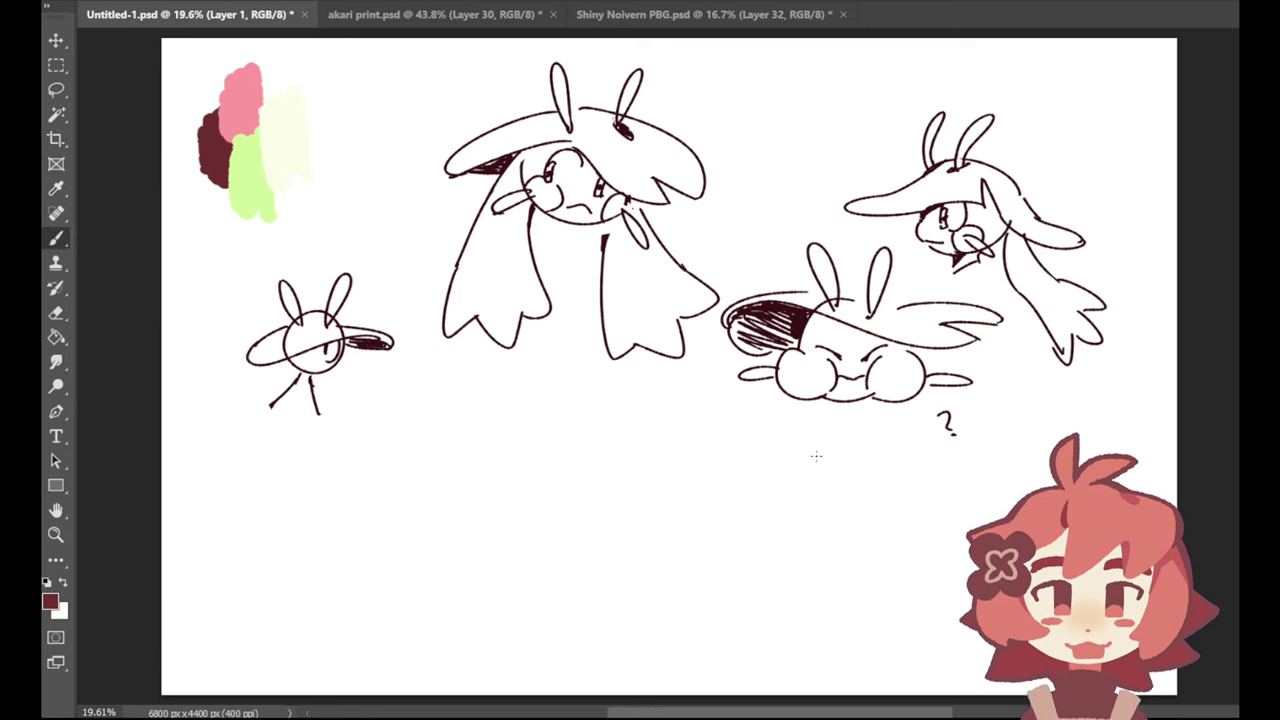
mouse_move(770, 104)
left_mouse_down()
mouse_move(742, 110)
mouse_move(786, 134)
mouse_move(814, 116)
mouse_move(832, 131)
mouse_move(800, 123)
mouse_move(792, 146)
mouse_move(846, 146)
left_mouse_up()
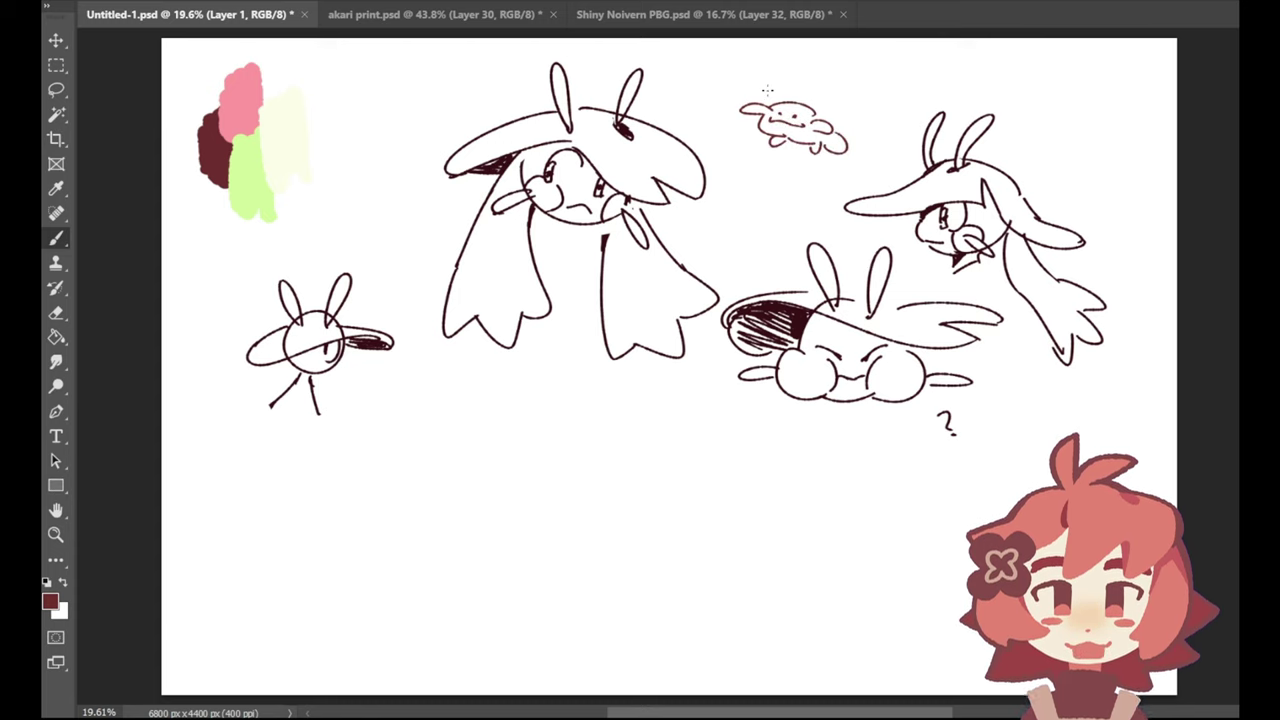
Step: Sample the very dark maroon of the large hat's shading and draw a small round head with a short neck in the empty lower centre
left_click(56, 188)
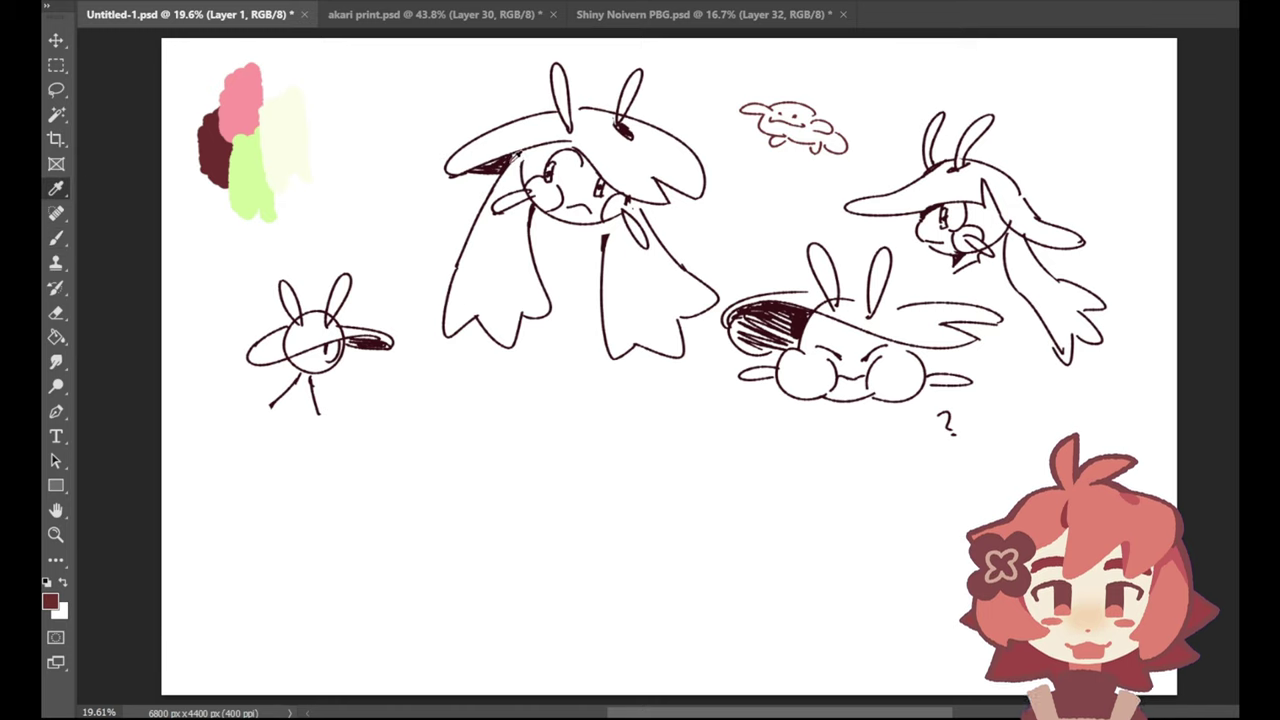
left_click(515, 156)
left_click(56, 238)
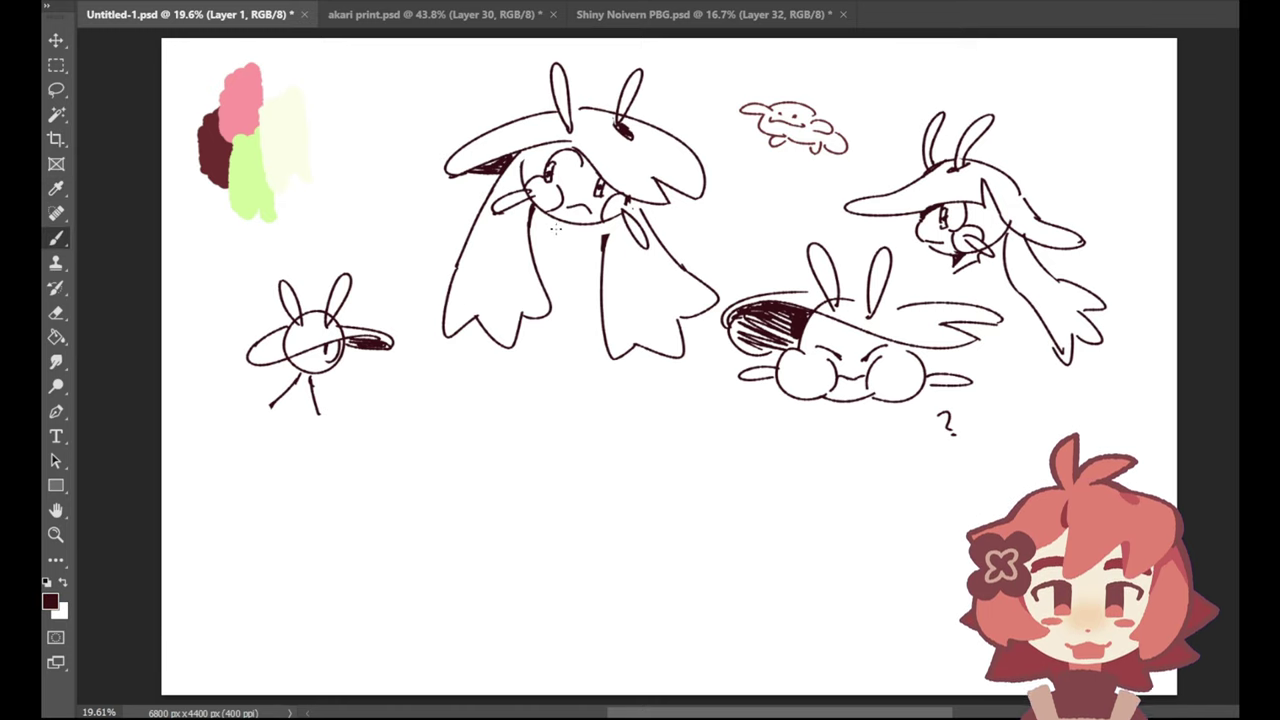
left_click_drag(565, 223, 561, 233)
key("ctrl+z")
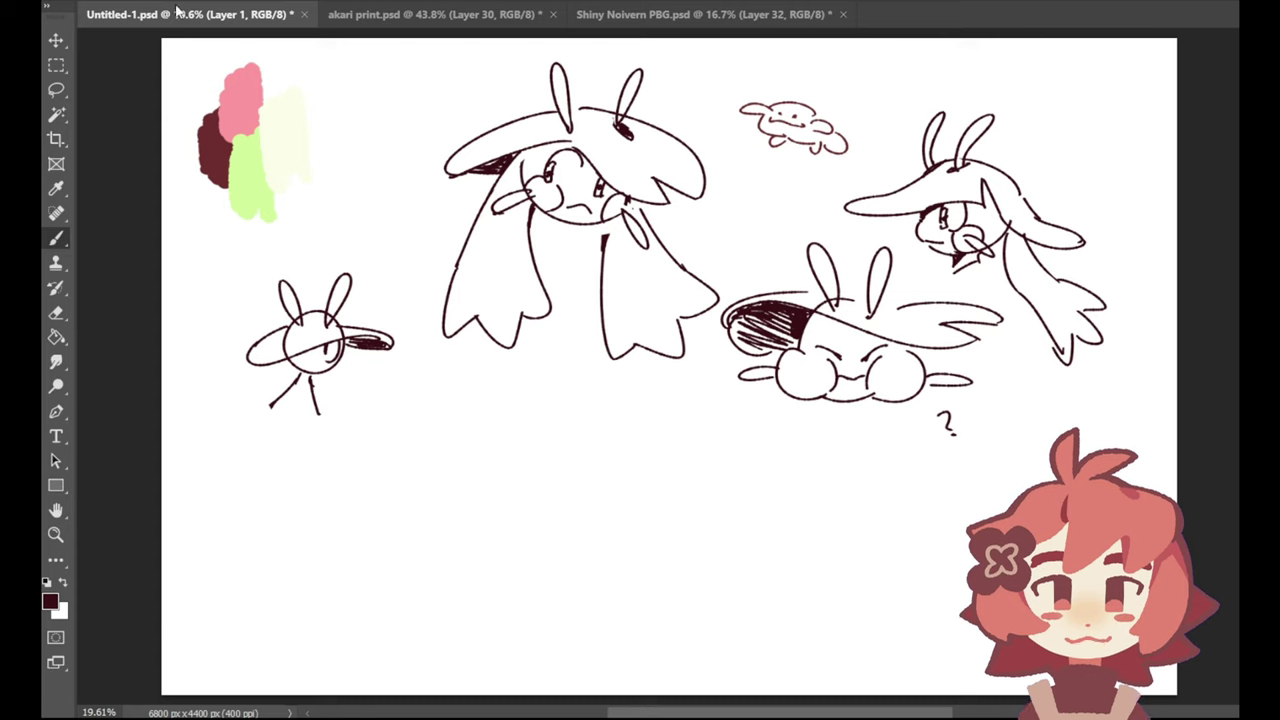
mouse_move(645, 426)
left_mouse_down()
mouse_move(672, 451)
mouse_move(650, 440)
left_mouse_up()
key("ctrl+z")
key("ctrl+z")
mouse_move(661, 441)
left_mouse_down()
mouse_move(629, 455)
mouse_move(660, 442)
left_mouse_up()
key("ctrl+z")
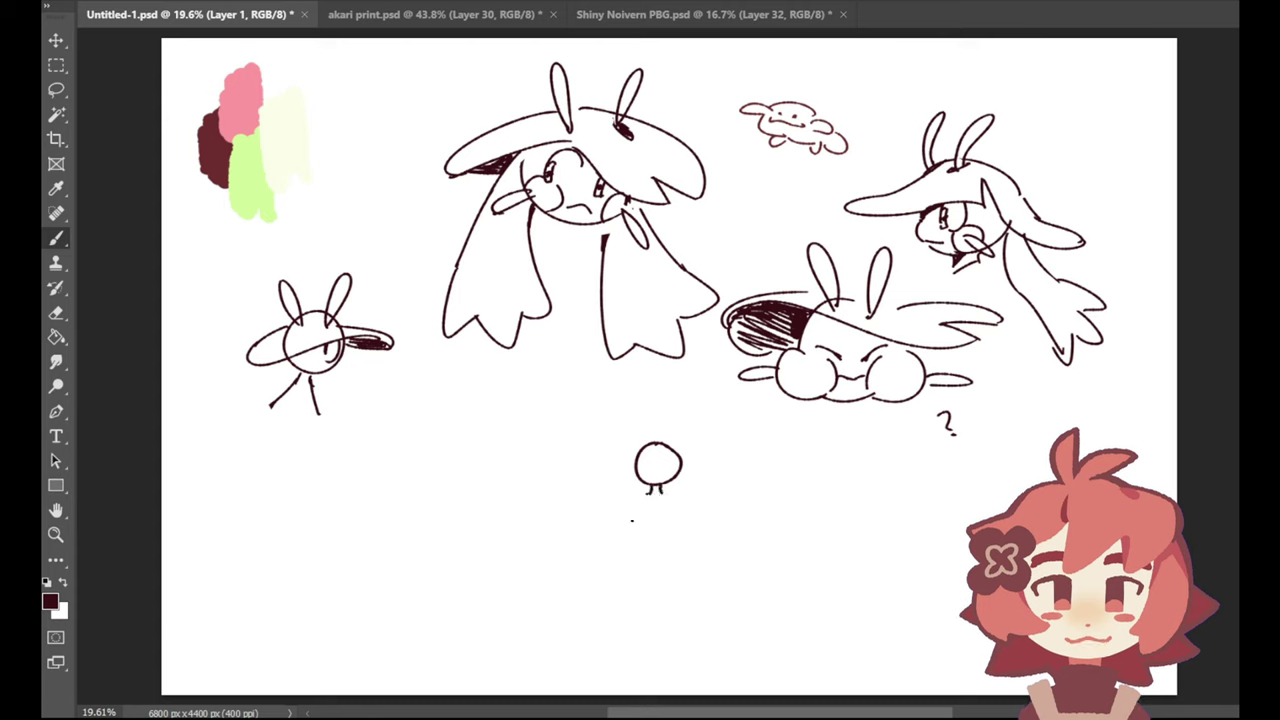
Step: Draw a rounded body beneath the small head's neck and add its first bent leg
left_click_drag(632, 520, 663, 495)
key("ctrl+z")
mouse_move(650, 491)
left_mouse_down()
mouse_move(680, 514)
mouse_move(662, 489)
mouse_move(648, 566)
mouse_move(675, 565)
mouse_move(656, 584)
mouse_move(673, 569)
mouse_move(660, 548)
mouse_move(660, 576)
left_mouse_up()
key("ctrl+z")
key("ctrl+z")
key("ctrl+z")
key("ctrl+z")
key("ctrl+z")
key("ctrl+z")
key("ctrl+z")
key("ctrl+z")
key("ctrl+z")
key("ctrl+z")
key("ctrl+z")
key("ctrl+z")
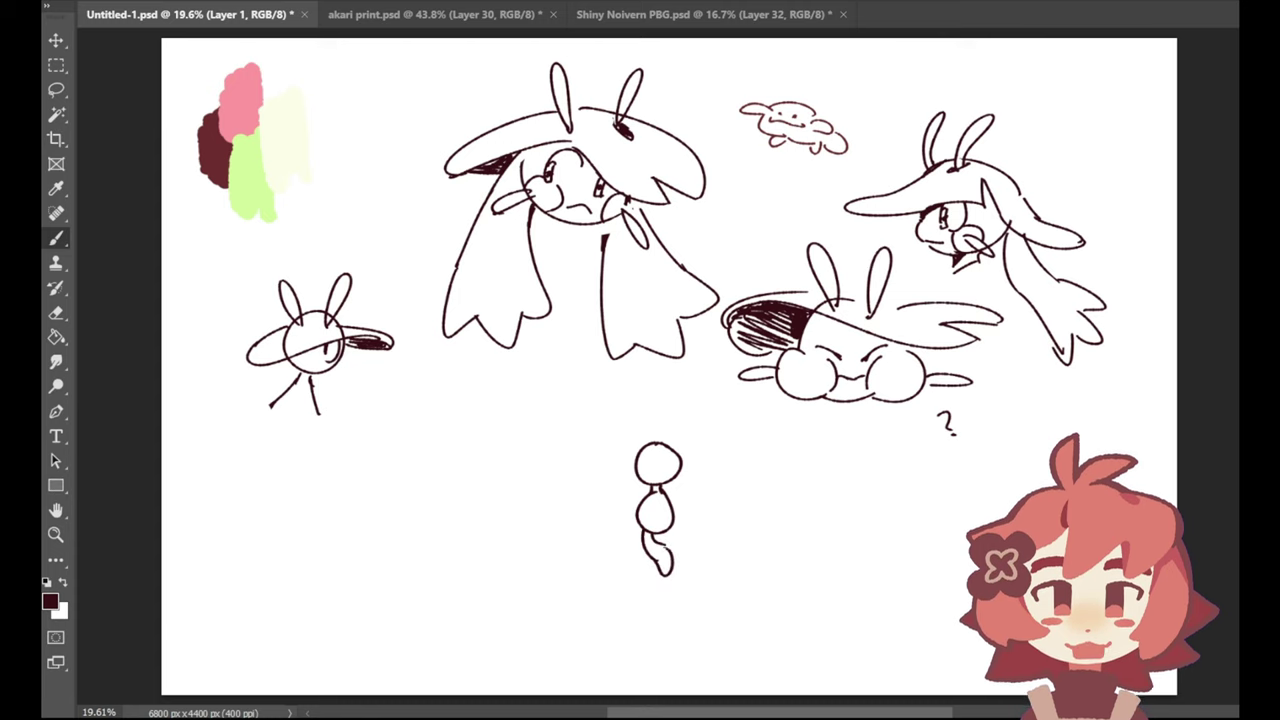
Step: Add the second leg of the small figure, trailing diagonally behind the first
key("ctrl+z")
mouse_move(675, 522)
left_mouse_down()
mouse_move(705, 554)
mouse_move(702, 541)
mouse_move(684, 546)
mouse_move(705, 578)
left_mouse_up()
key("ctrl+z")
key("ctrl+z")
key("ctrl+z")
key("ctrl+z")
left_click_drag(691, 552, 695, 576)
left_click_drag(696, 577, 709, 551)
Step: Draw a flowing strand with a jagged, lobed tip trailing from the back of the small figure's head
left_click_drag(682, 458, 769, 500)
key("ctrl+z")
key("ctrl+z")
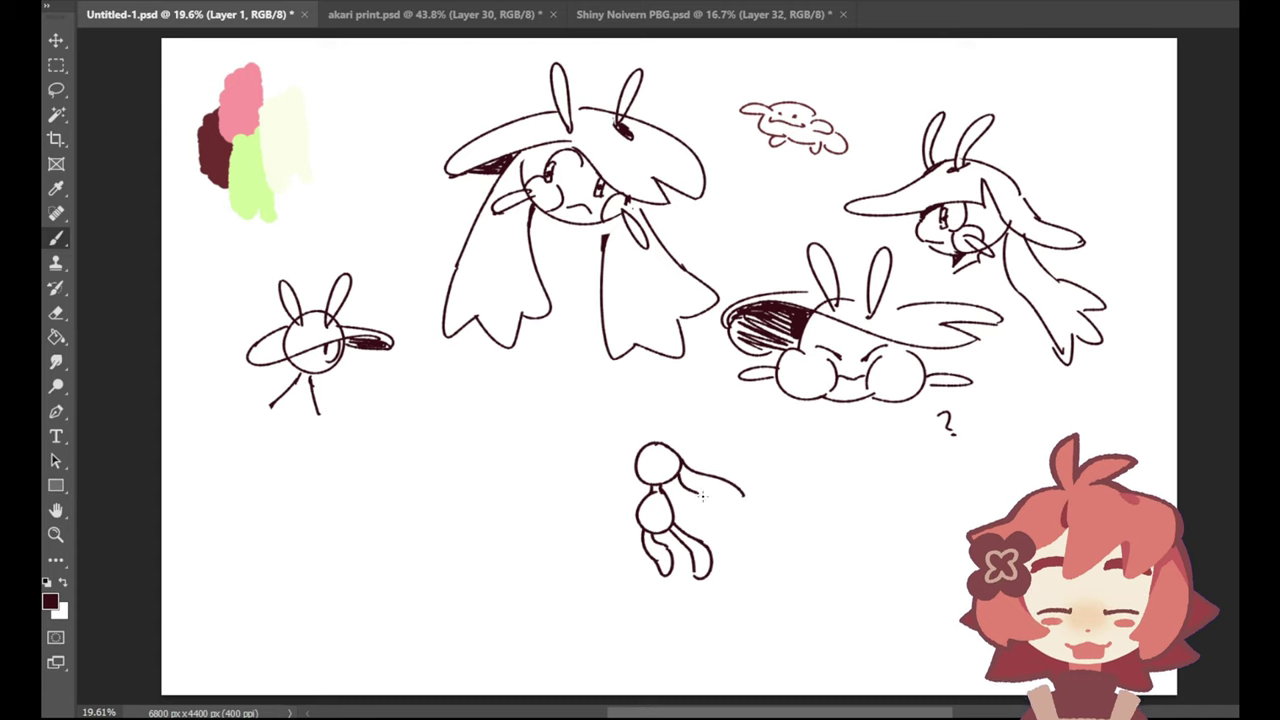
mouse_move(682, 460)
left_mouse_down()
mouse_move(744, 495)
mouse_move(712, 507)
left_mouse_up()
left_click_drag(711, 506, 742, 495)
key("ctrl+z")
key("ctrl+z")
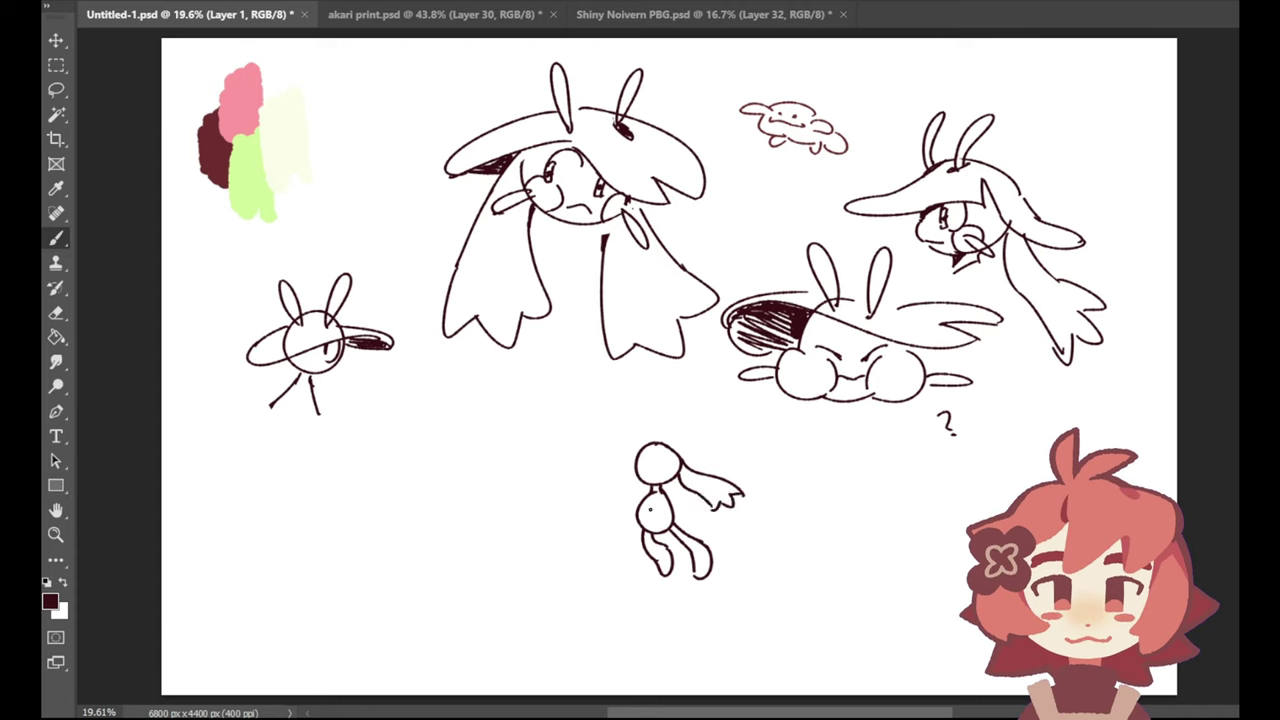
Step: Draw the small figure's rear arm stretching out from its body beneath the flowing strand
mouse_move(635, 486)
left_mouse_down()
mouse_move(724, 536)
mouse_move(700, 527)
left_mouse_up()
key("ctrl+z")
key("ctrl+z")
key("ctrl+z")
key("ctrl+z")
key("ctrl+z")
left_click_drag(700, 527, 701, 515)
key("ctrl+z")
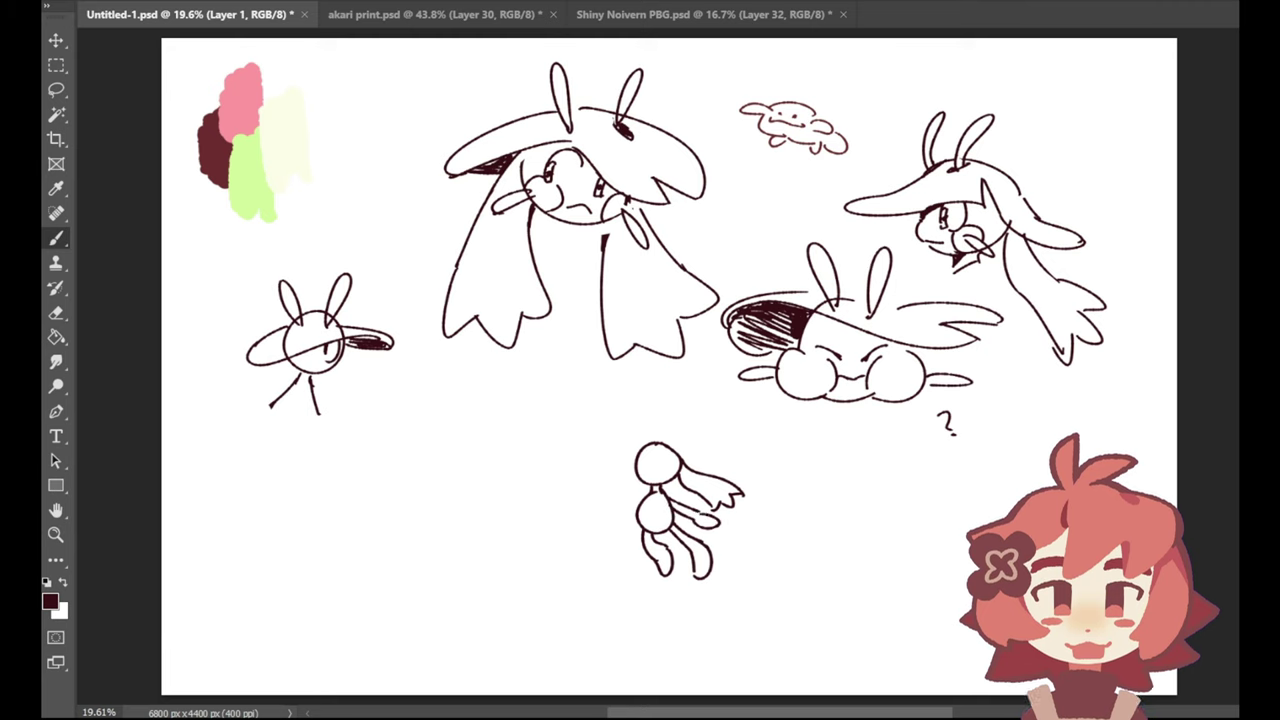
Step: Draw the small figure's front arm raised up and forward from its shoulder
mouse_move(596, 494)
left_mouse_down()
mouse_move(619, 474)
mouse_move(647, 494)
left_mouse_up()
key("ctrl+z")
key("ctrl+z")
key("ctrl+z")
Step: Draw the curved hat brim line sweeping diagonally across the small figure's head
mouse_move(624, 430)
left_mouse_down()
mouse_move(655, 463)
mouse_move(650, 445)
mouse_move(629, 454)
mouse_move(680, 464)
left_mouse_up()
key("ctrl+z")
key("ctrl+z")
left_click_drag(610, 434, 646, 462)
key("ctrl+z")
left_click_drag(612, 436, 706, 467)
key("ctrl+z")
key("ctrl+z")
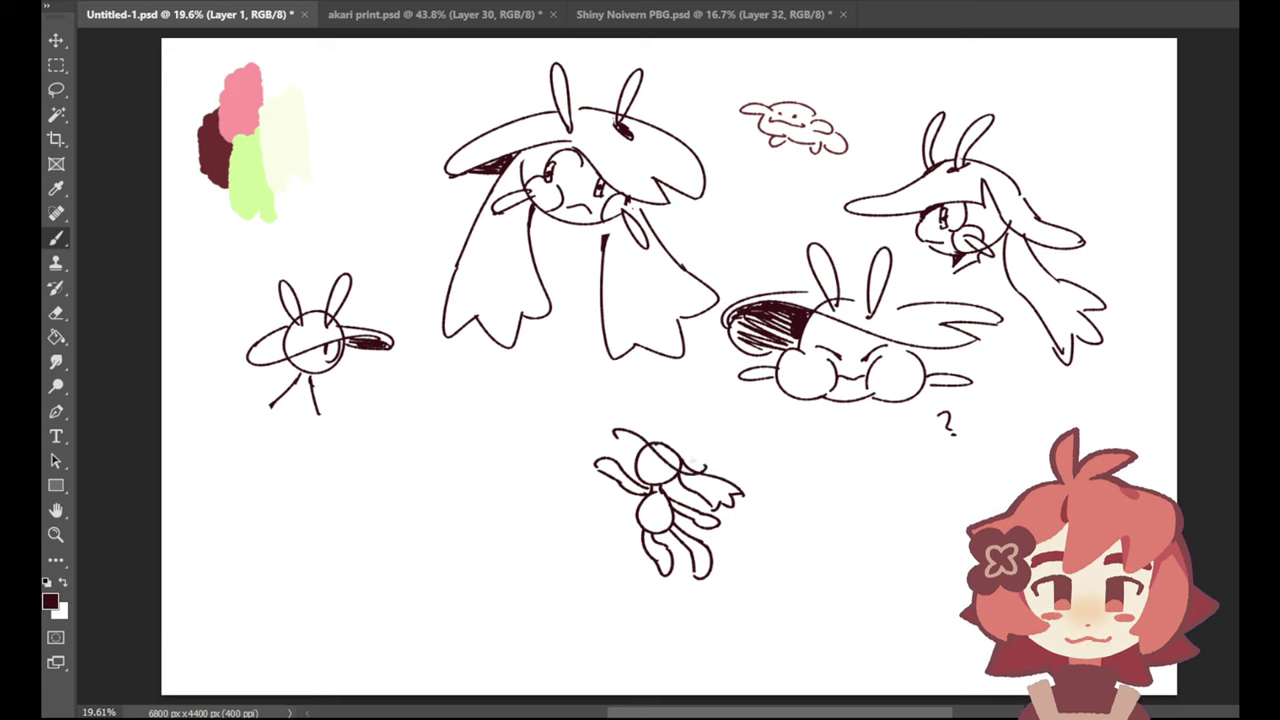
Step: Complete the small figure's pointed hat brim with a dark-filled underside and two short antennae on top
key("ctrl+z")
left_click_drag(613, 434, 632, 458)
mouse_move(620, 434)
left_mouse_down()
mouse_move(633, 450)
mouse_move(630, 438)
mouse_move(660, 438)
mouse_move(690, 457)
mouse_move(658, 434)
mouse_move(688, 448)
mouse_move(670, 436)
left_mouse_up()
key("ctrl+z")
key("ctrl+z")
key("ctrl+z")
key("ctrl+z")
key("ctrl+z")
key("ctrl+z")
key("ctrl+z")
key("ctrl+z")
key("ctrl+z")
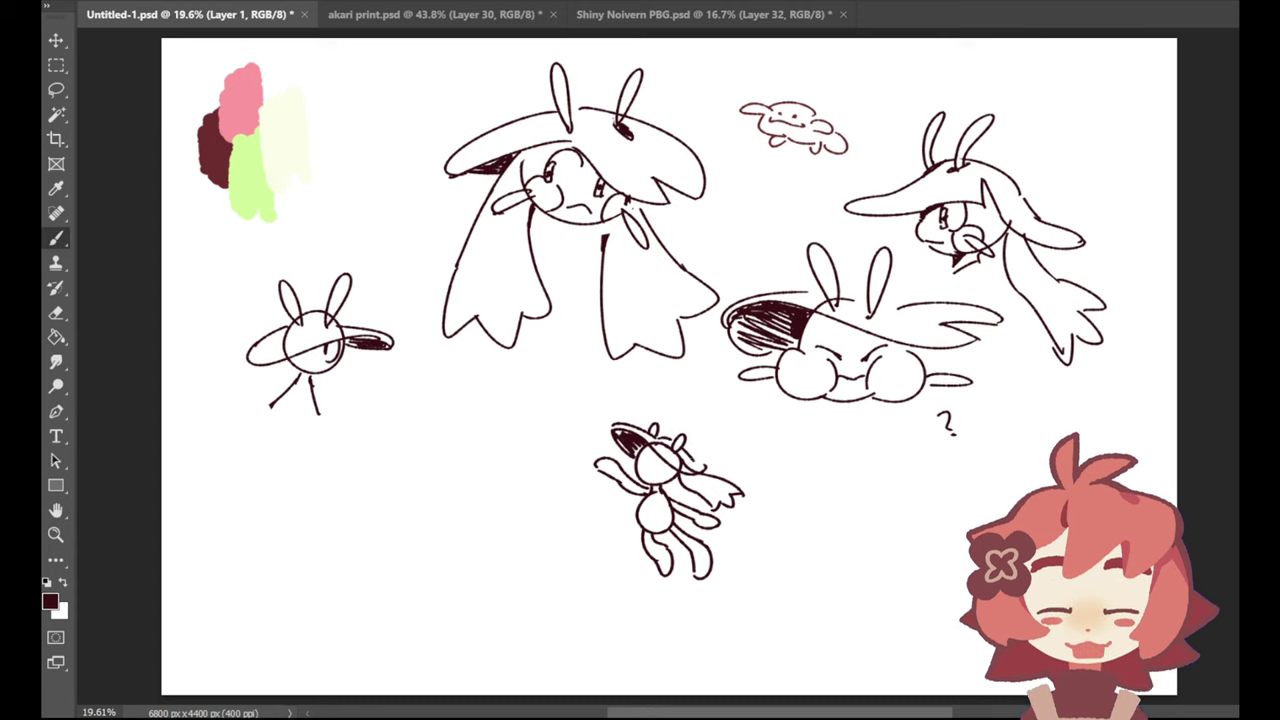
Step: Close the rear end of the small figure's hat and draw its happy face with an open mouth
left_click_drag(688, 456, 706, 468)
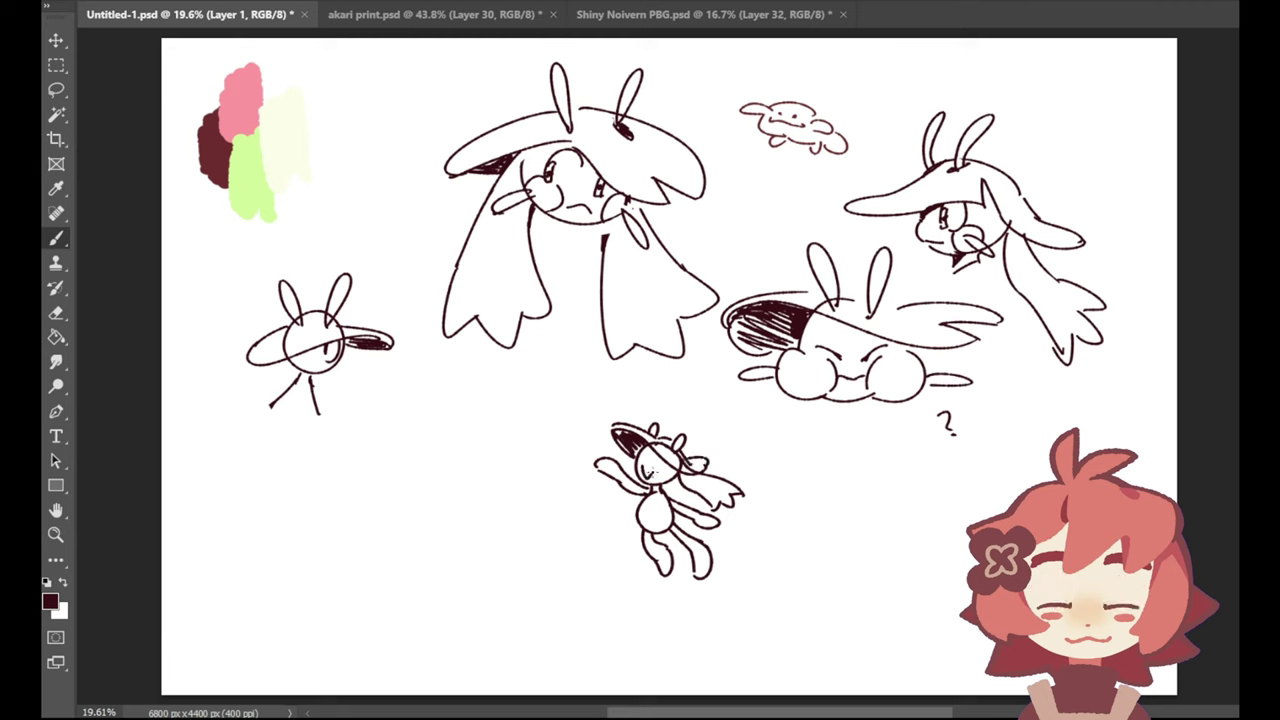
left_click_drag(645, 468, 680, 484)
key("ctrl+z")
key("ctrl+z")
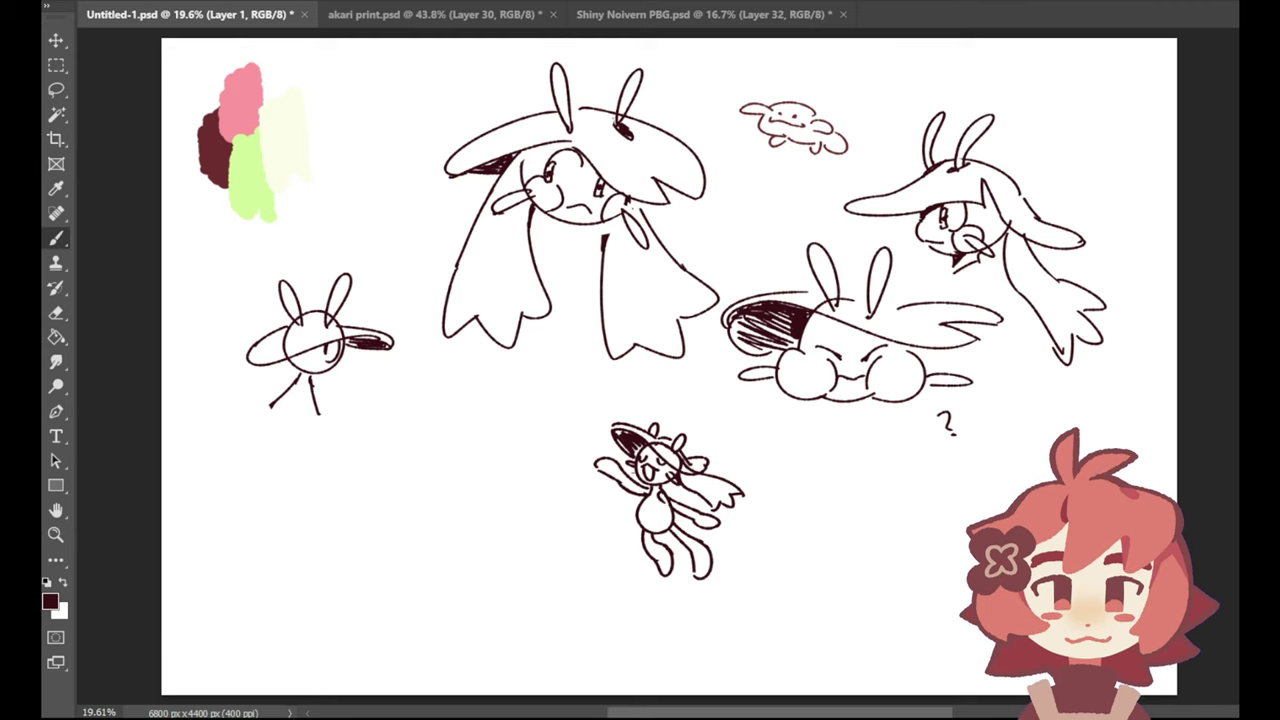
Step: Outline a small tilted oval to the right of the flying figure and a round head with an eye to its left
mouse_move(848, 483)
left_mouse_down()
mouse_move(840, 508)
mouse_move(866, 507)
mouse_move(834, 513)
left_mouse_up()
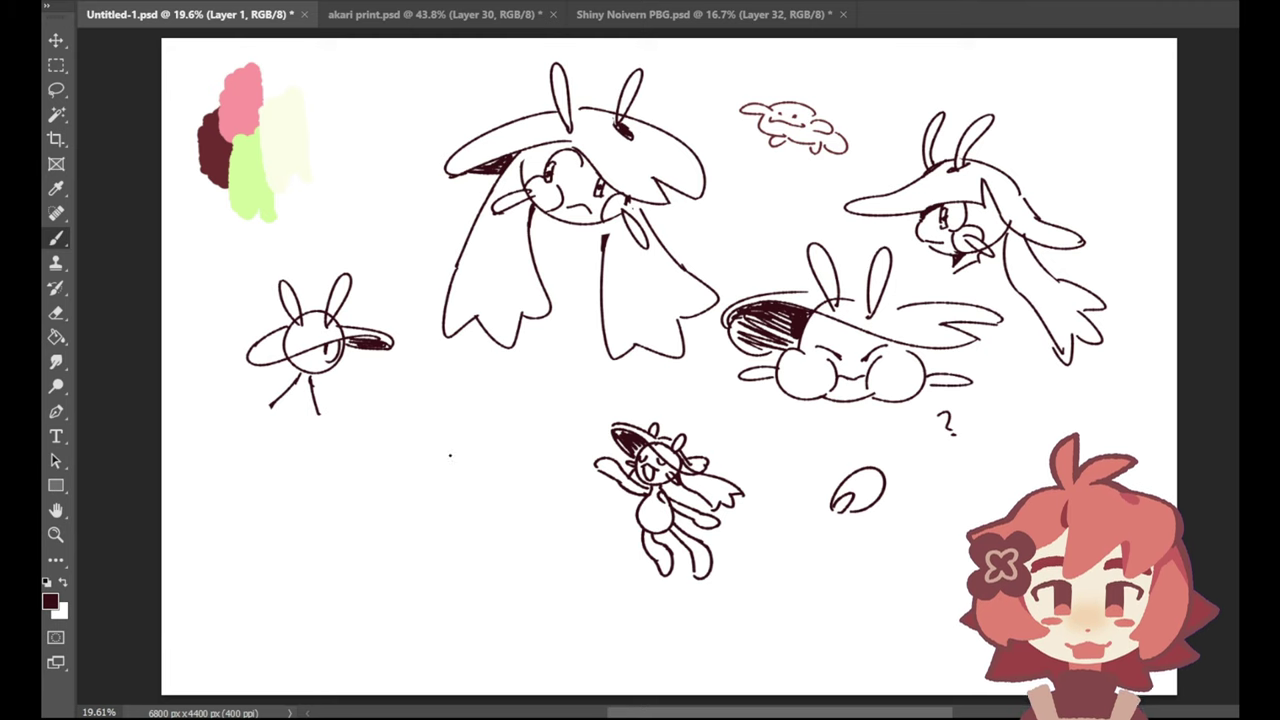
mouse_move(445, 453)
left_mouse_down()
mouse_move(414, 512)
mouse_move(417, 455)
left_mouse_up()
left_click(426, 475)
key("ctrl+z")
key("ctrl+z")
key("ctrl+z")
key("ctrl+z")
key("ctrl+z")
key("ctrl+z")
key("ctrl+z")
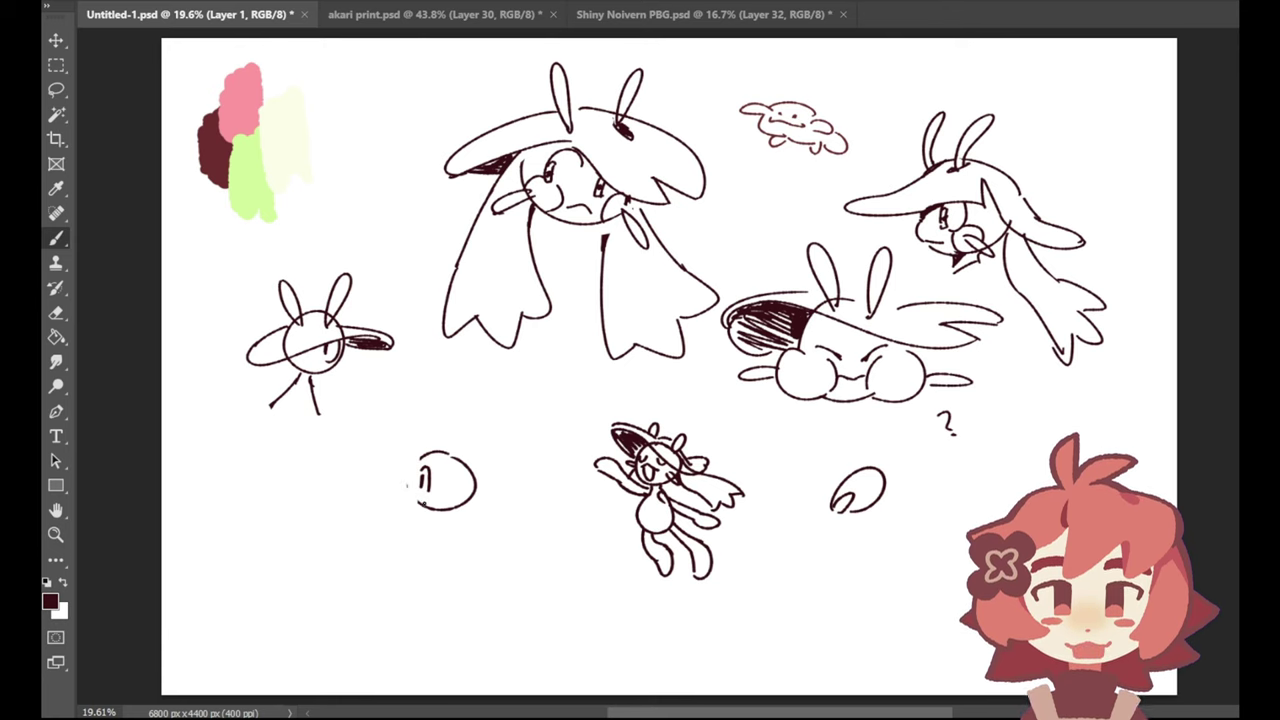
Step: Redraw the lower contour and front profile of the new round head beside its eye
left_click_drag(416, 502, 455, 509)
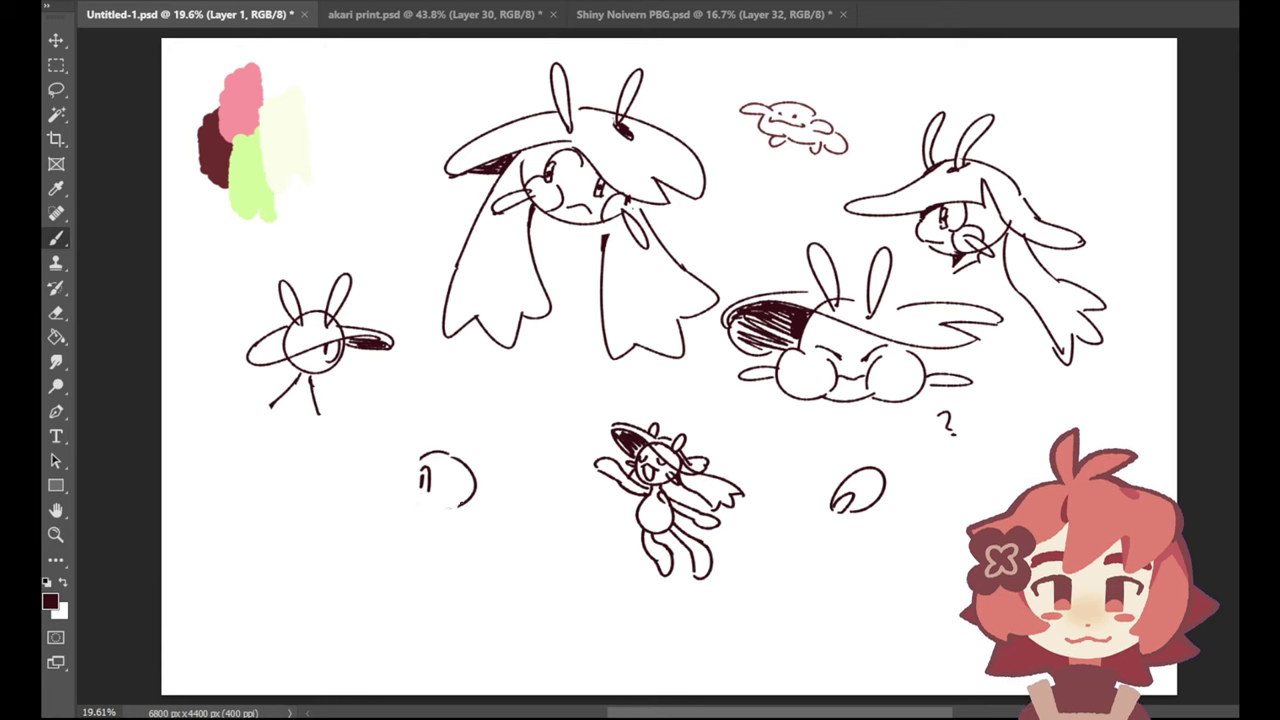
key("ctrl+z")
left_click_drag(417, 463, 412, 490)
key("ctrl+z")
mouse_move(424, 457)
left_mouse_down()
mouse_move(411, 483)
mouse_move(427, 490)
mouse_move(402, 486)
mouse_move(430, 511)
mouse_move(428, 493)
mouse_move(438, 500)
mouse_move(424, 501)
left_mouse_up()
key("ctrl+z")
key("ctrl+z")
key("ctrl+z")
key("ctrl+z")
key("ctrl+z")
key("ctrl+z")
key("ctrl+z")
mouse_move(380, 441)
left_mouse_down()
mouse_move(433, 445)
mouse_move(456, 482)
left_mouse_up()
key("ctrl+z")
key("ctrl+z")
key("ctrl+z")
key("ctrl+shift+z")
left_click_drag(399, 447, 413, 461)
key("ctrl+z")
key("ctrl+z")
mouse_move(381, 440)
left_mouse_down()
mouse_move(522, 504)
mouse_move(375, 421)
mouse_move(494, 514)
left_mouse_up()
key("ctrl+z")
key("ctrl+z")
key("ctrl+z")
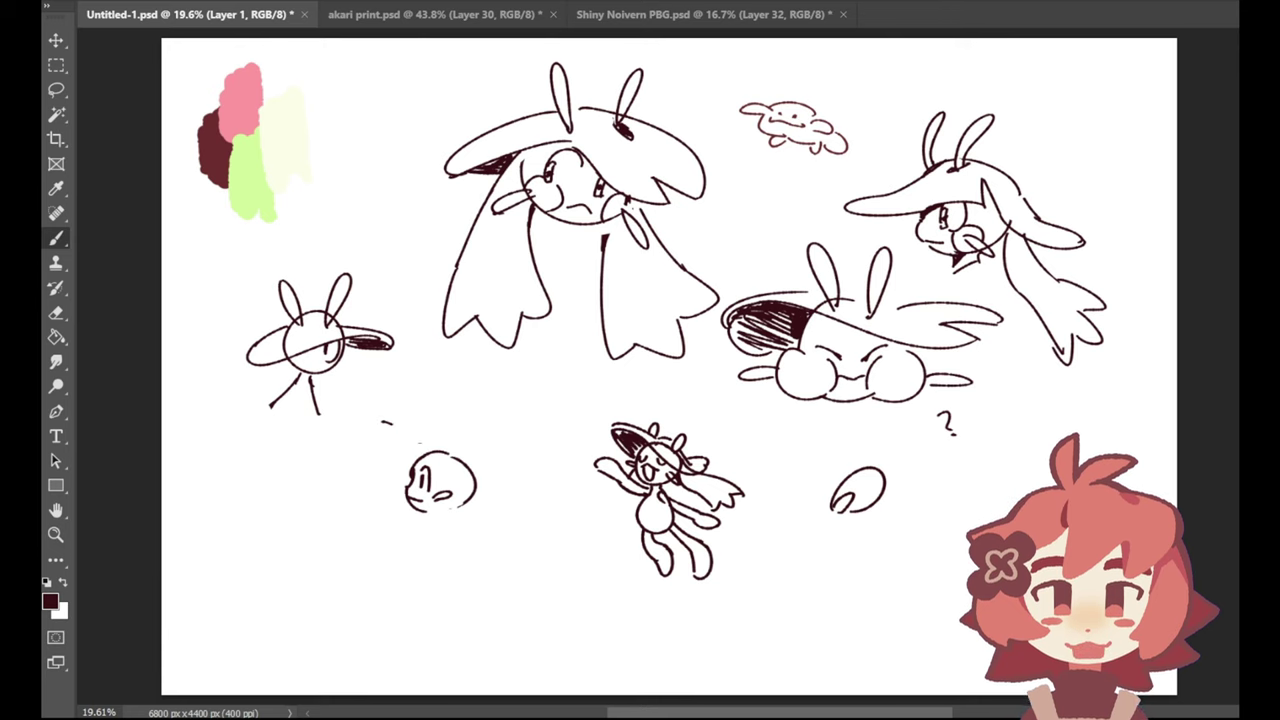
Step: Draw a long pointed hat brim rising in front of the profile head and crossing diagonally over it
left_click_drag(383, 422, 495, 512)
mouse_move(390, 426)
left_mouse_down()
mouse_move(420, 454)
mouse_move(413, 464)
left_mouse_up()
key("ctrl+z")
mouse_move(374, 418)
left_mouse_down()
mouse_move(424, 419)
mouse_move(484, 460)
mouse_move(483, 476)
left_mouse_up()
key("ctrl+z")
key("ctrl+z")
key("ctrl+z")
key("ctrl+z")
Step: Add the two antennae and the long rear hat flap with a jagged notch to the profile head
mouse_move(435, 440)
left_mouse_down()
mouse_move(454, 428)
mouse_move(450, 444)
mouse_move(457, 427)
mouse_move(446, 444)
mouse_move(484, 451)
mouse_move(454, 463)
mouse_move(463, 447)
mouse_move(448, 443)
mouse_move(492, 477)
mouse_move(489, 495)
mouse_move(517, 514)
mouse_move(527, 500)
left_mouse_up()
key("ctrl+z")
key("ctrl+z")
key("ctrl+z")
key("ctrl+z")
key("ctrl+z")
key("ctrl+z")
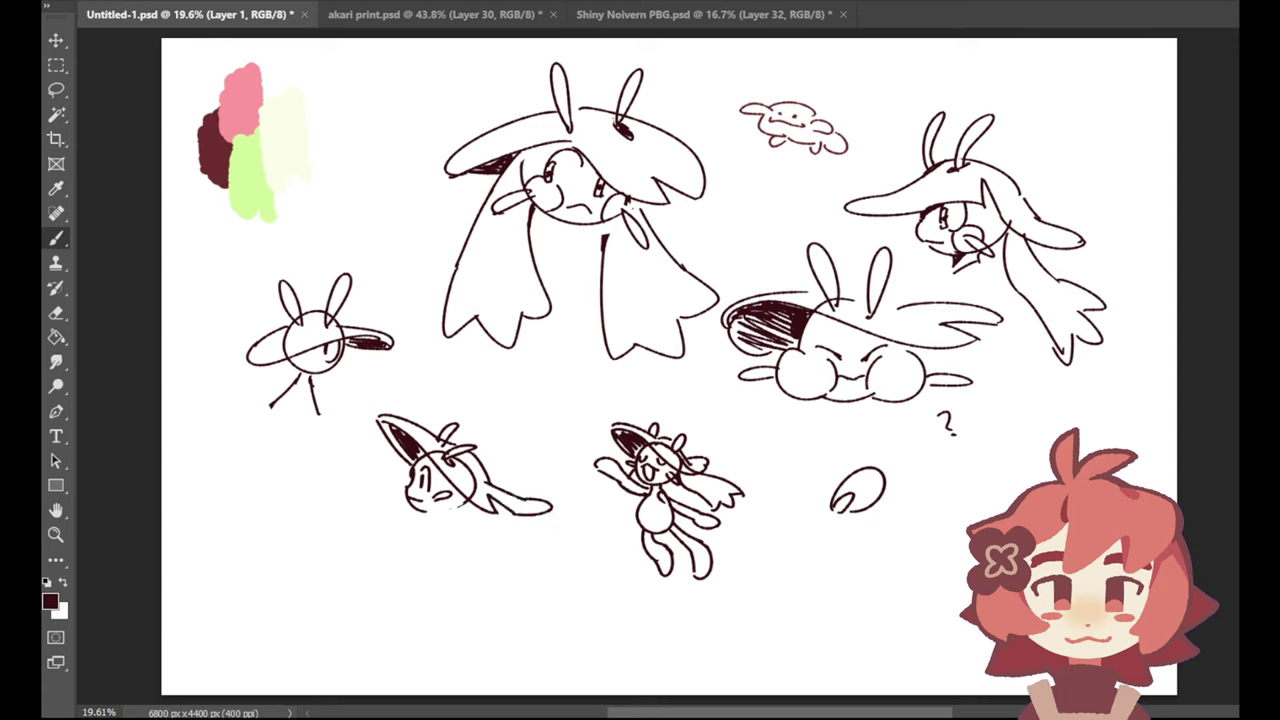
Step: Draw a short strand with a lobed tip behind the profile head, above the rear hat flap
mouse_move(479, 455)
left_mouse_down()
mouse_move(495, 447)
mouse_move(514, 461)
mouse_move(489, 474)
left_mouse_up()
key("ctrl+z")
key("ctrl+z")
key("ctrl+z")
Step: Draw a long strand with a jagged hem hanging down and back from beneath the profile head
mouse_move(460, 494)
left_mouse_down()
mouse_move(466, 558)
mouse_move(514, 569)
mouse_move(468, 546)
mouse_move(518, 558)
mouse_move(467, 542)
left_mouse_up()
key("ctrl+z")
key("ctrl+z")
key("ctrl+z")
key("ctrl+z")
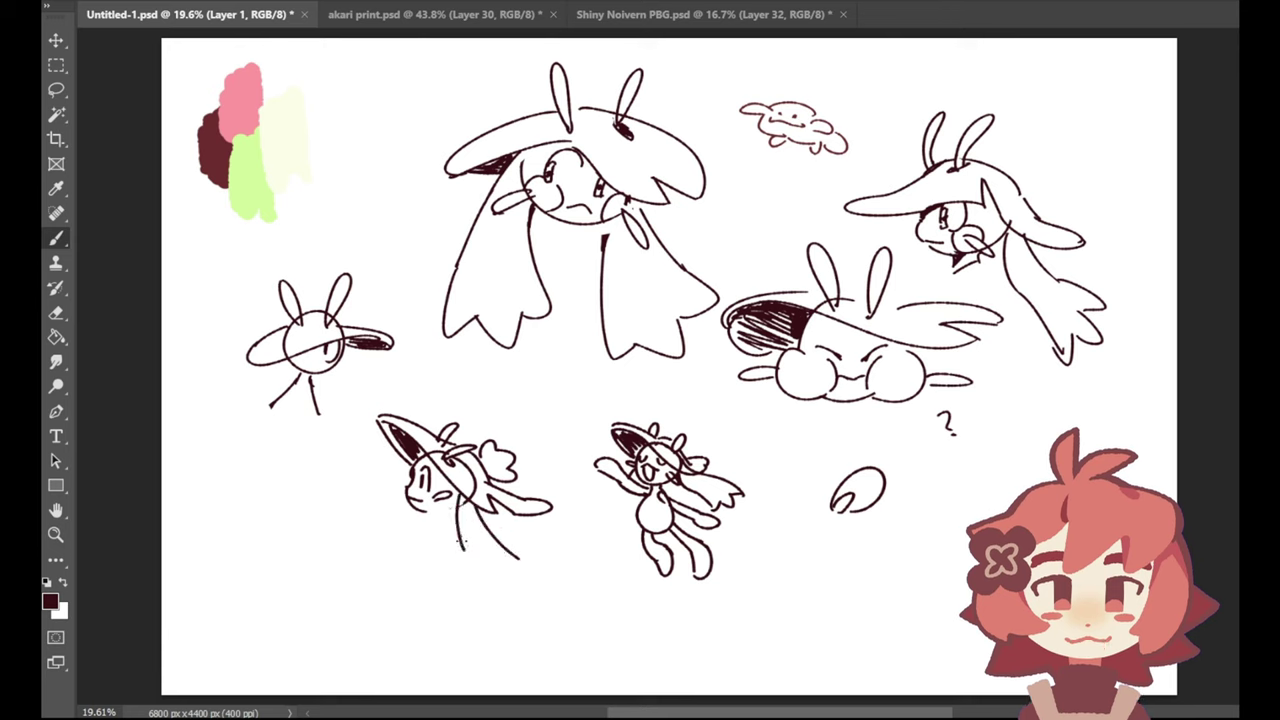
left_click_drag(458, 498, 479, 598)
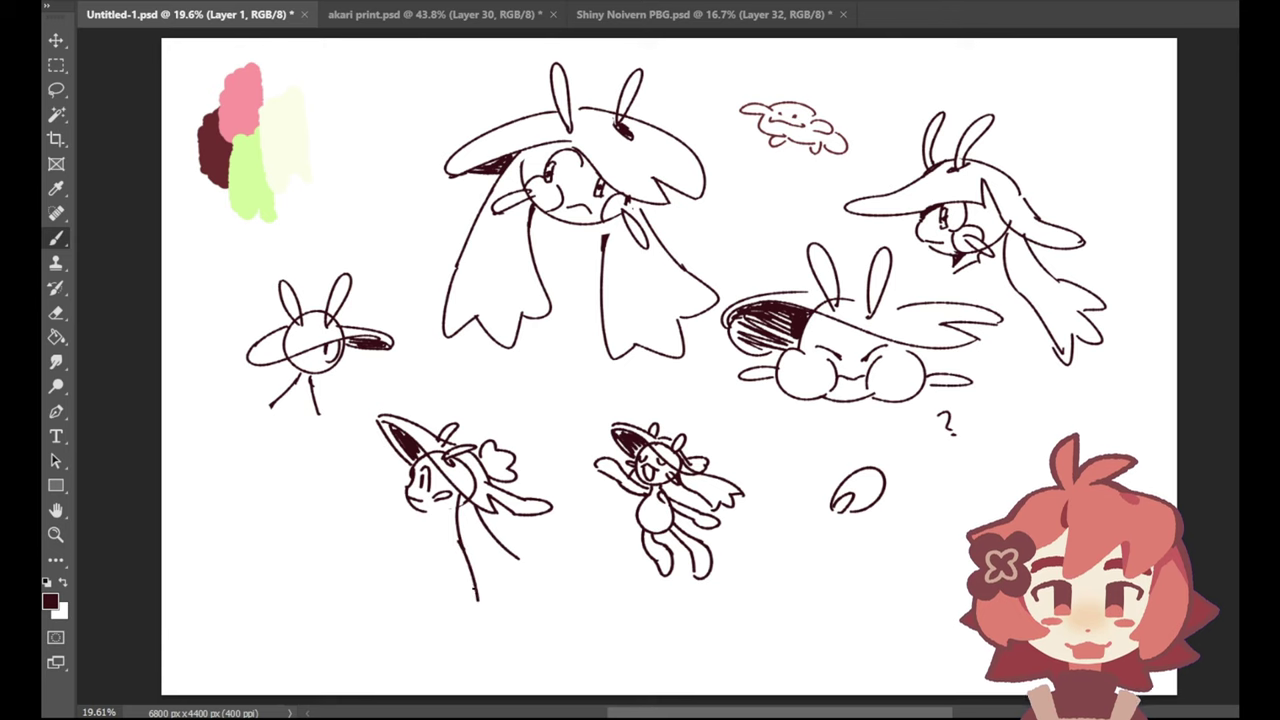
key("ctrl+z")
left_click_drag(458, 498, 482, 600)
mouse_move(485, 602)
left_mouse_down()
mouse_move(520, 559)
mouse_move(543, 580)
left_mouse_up()
key("ctrl+z")
key("ctrl+z")
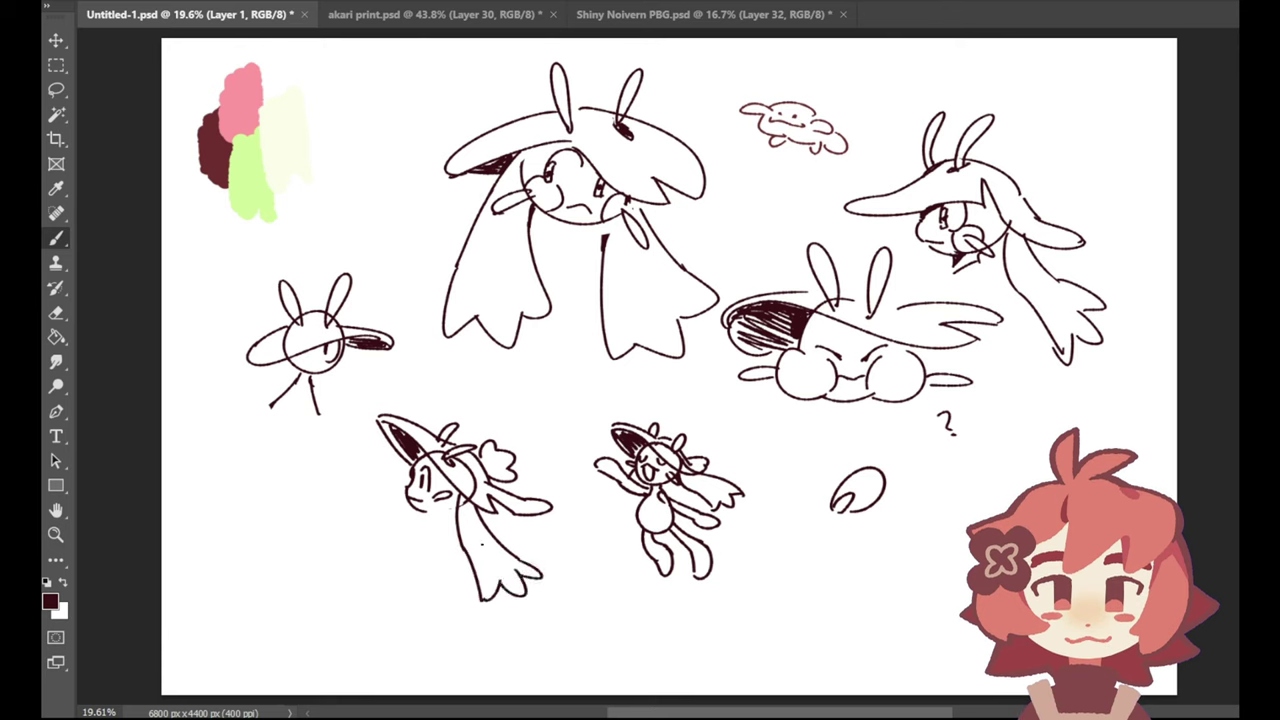
key("ctrl+z")
Step: Draw the neck and the front contour of the torso below the profile head
left_click_drag(428, 512, 433, 523)
mouse_move(420, 528)
left_mouse_down()
mouse_move(407, 580)
mouse_move(418, 573)
mouse_move(437, 622)
left_mouse_up()
key("ctrl+z")
key("ctrl+z")
key("ctrl+z")
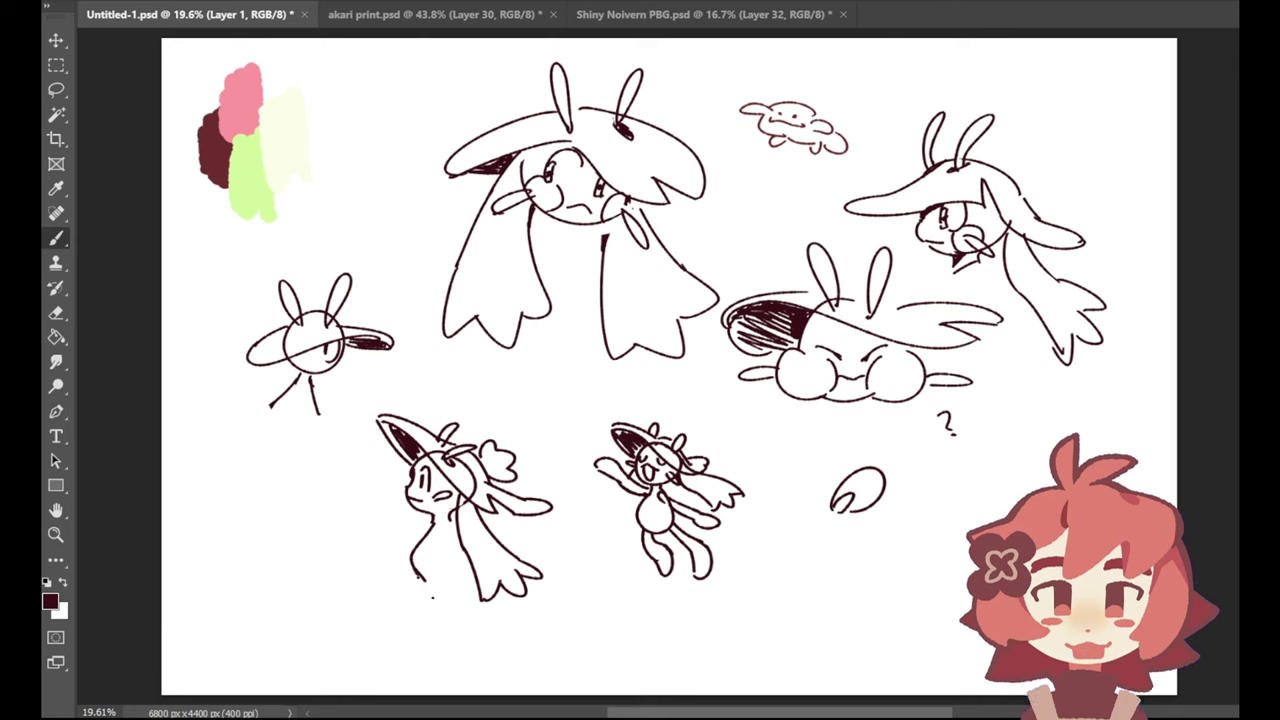
Step: Draw the profile figure's lower body with two standing legs and feet
mouse_move(424, 574)
left_mouse_down()
mouse_move(432, 622)
mouse_move(475, 620)
left_mouse_up()
key("ctrl+z")
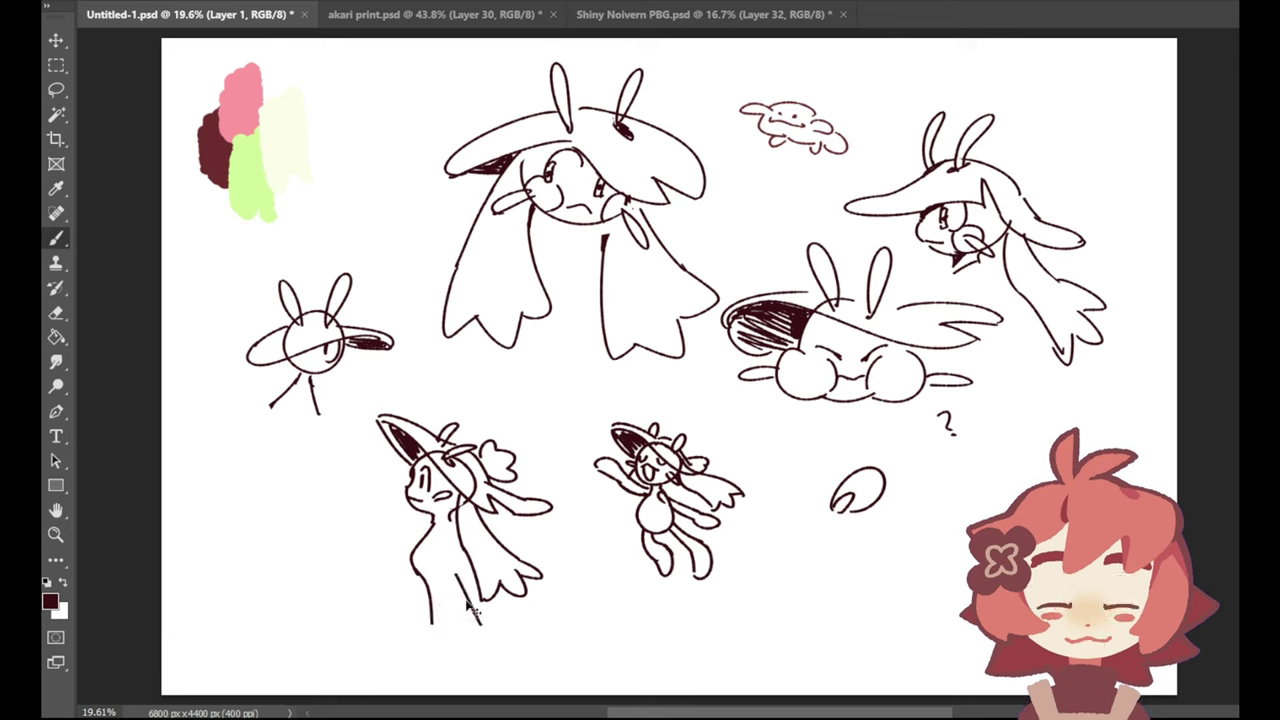
mouse_move(443, 577)
left_mouse_down()
mouse_move(449, 612)
mouse_move(491, 642)
mouse_move(424, 636)
mouse_move(440, 640)
left_mouse_up()
key("ctrl+z")
key("ctrl+z")
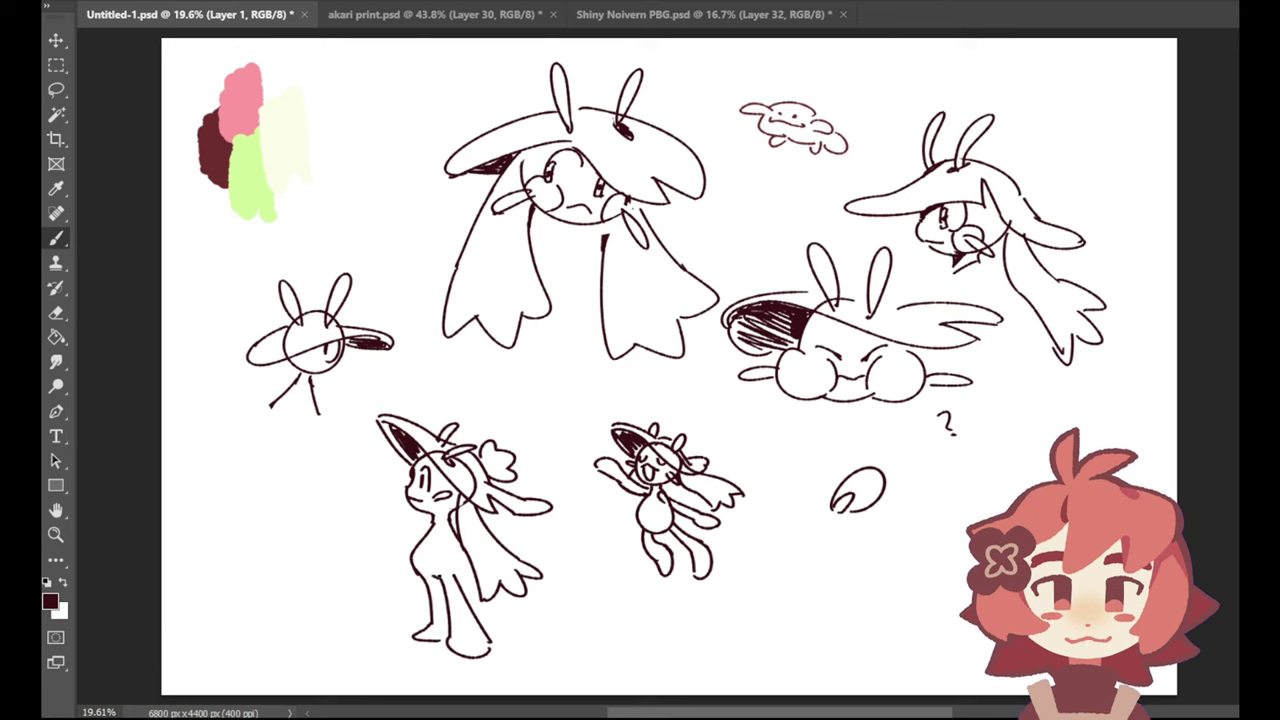
Step: Draw the profile figure's two arms hanging beside the torso, with a cuff on the rear wrist and fingers on the front hand
key("ctrl+z")
mouse_move(464, 572)
left_mouse_down()
mouse_move(479, 573)
mouse_move(468, 544)
mouse_move(468, 564)
mouse_move(384, 546)
mouse_move(420, 534)
mouse_move(396, 606)
mouse_move(424, 604)
mouse_move(415, 597)
left_mouse_up()
key("ctrl+z")
key("ctrl+z")
key("ctrl+z")
key("ctrl+z")
left_click_drag(443, 527, 460, 602)
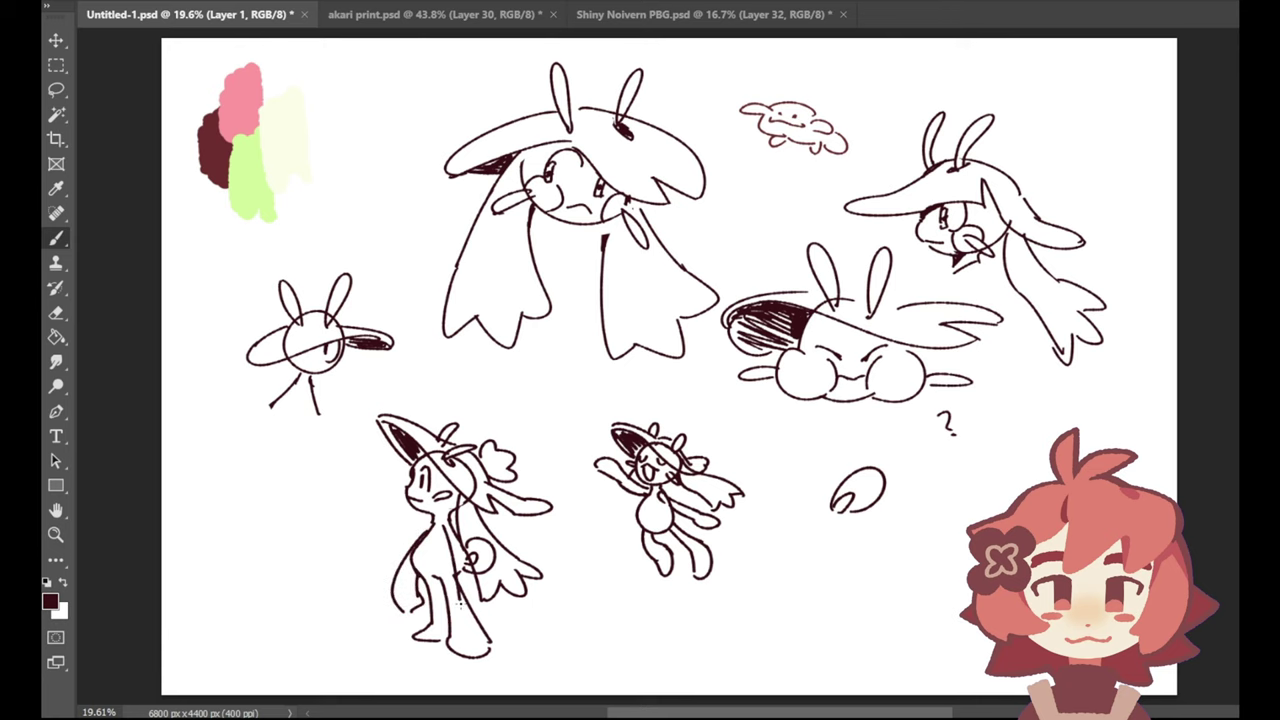
key("ctrl+z")
key("ctrl+z")
mouse_move(443, 526)
left_mouse_down()
mouse_move(454, 601)
mouse_move(443, 536)
mouse_move(487, 604)
mouse_move(475, 598)
mouse_move(488, 627)
left_mouse_up()
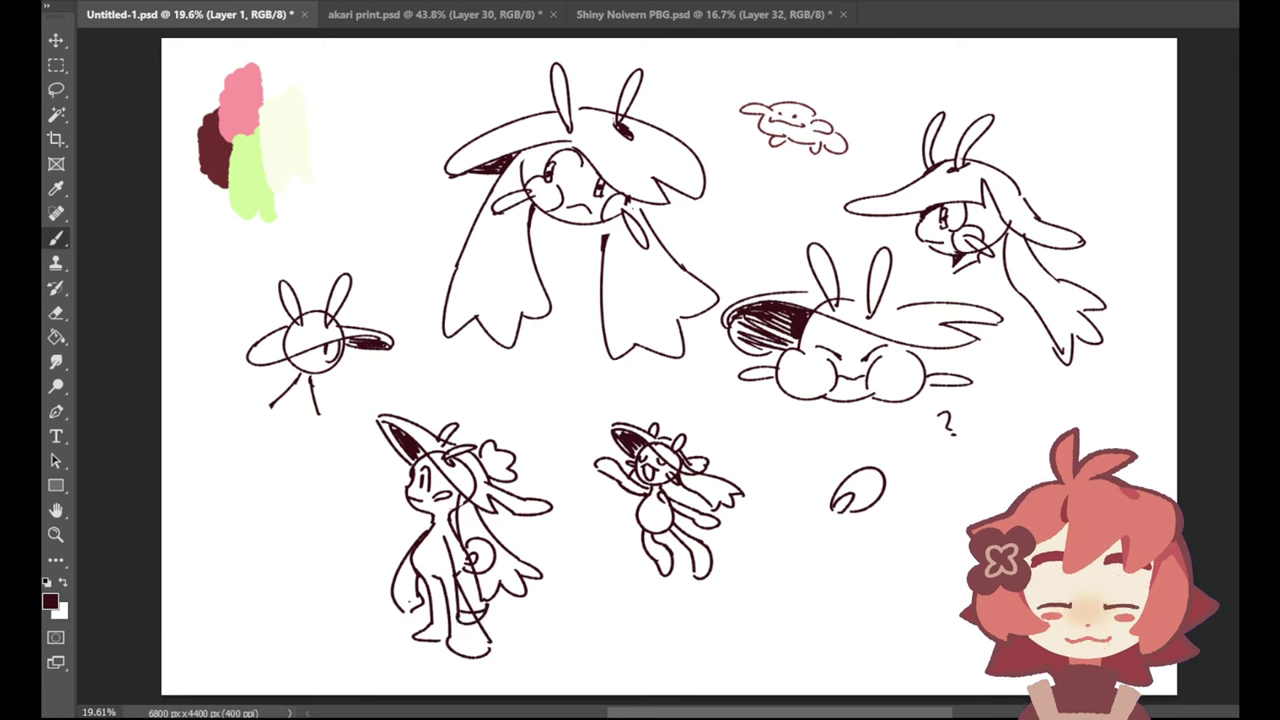
mouse_move(413, 601)
left_mouse_down()
mouse_move(421, 612)
mouse_move(407, 600)
left_mouse_up()
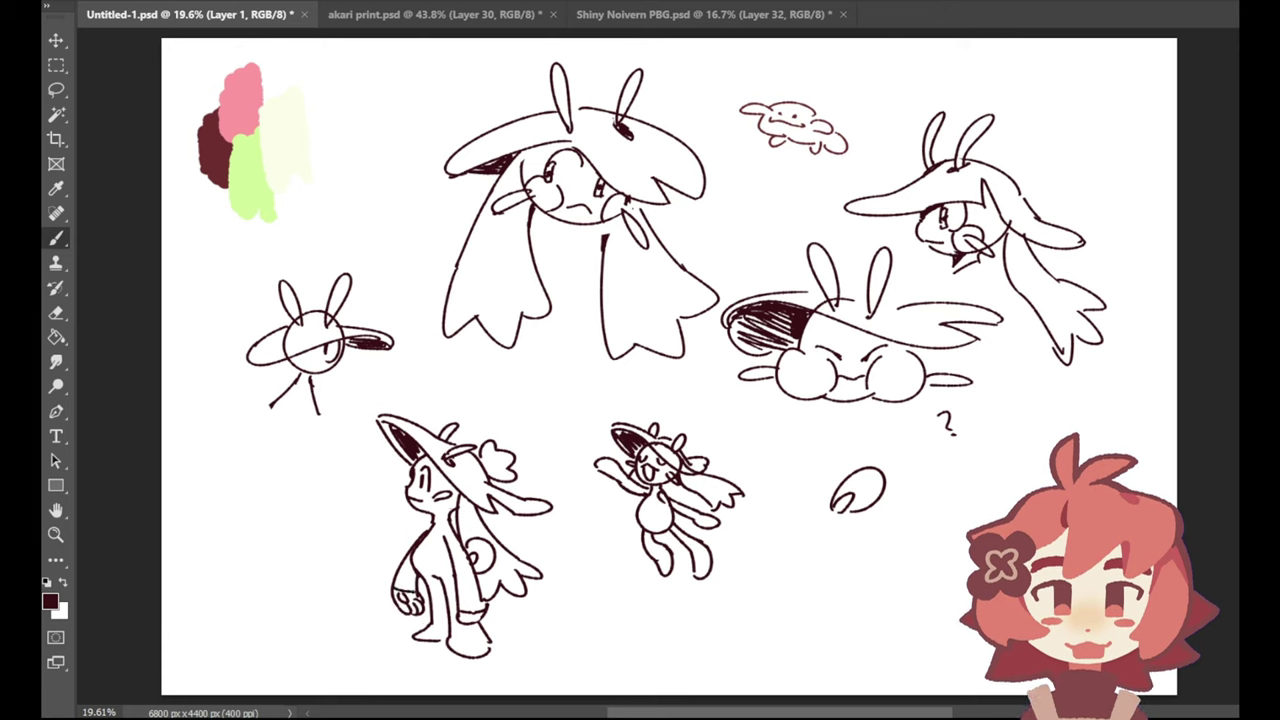
Step: Draw bandage-like bands around the profile figure's forearms and lower legs
left_click_drag(393, 588, 415, 592)
mouse_move(399, 572)
left_mouse_down()
mouse_move(422, 590)
mouse_move(415, 573)
mouse_move(487, 597)
left_mouse_up()
key("ctrl+z")
key("ctrl+z")
key("ctrl+z")
key("ctrl+z")
key("ctrl+z")
key("ctrl+z")
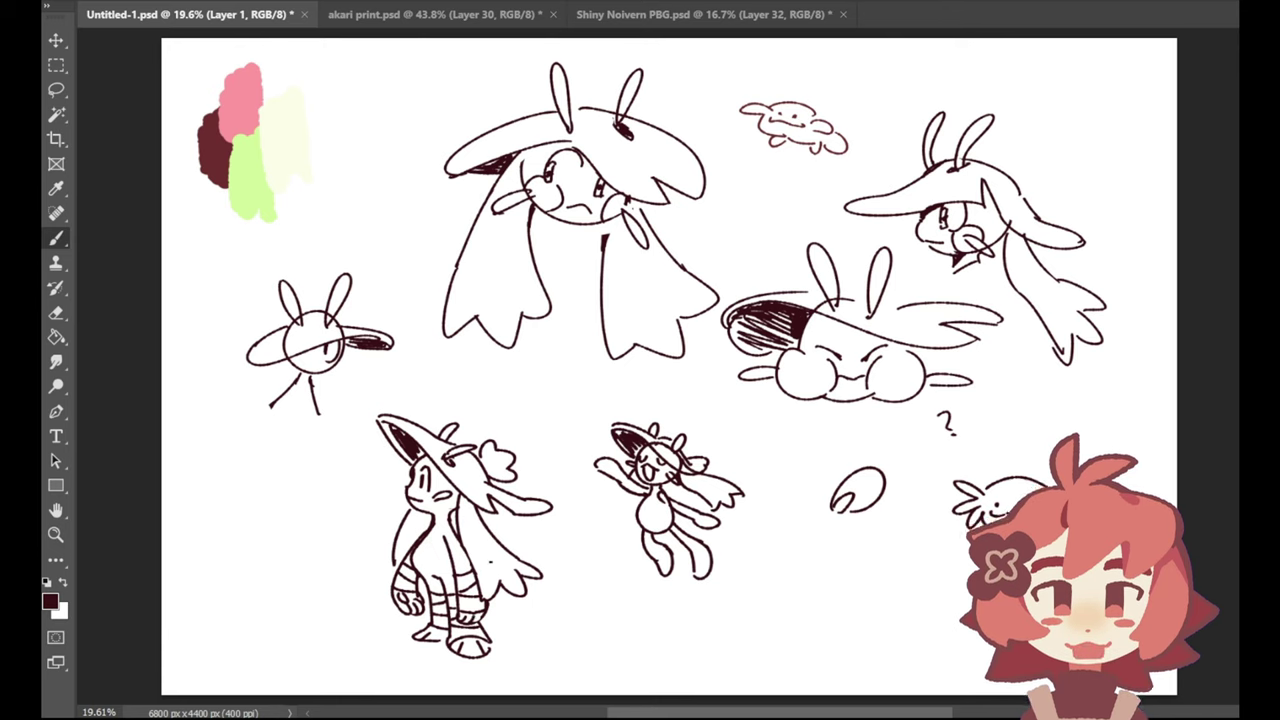
Step: Erase the stray mark at the tip of the long strand on the upper side-view head sketch
left_click(56, 312)
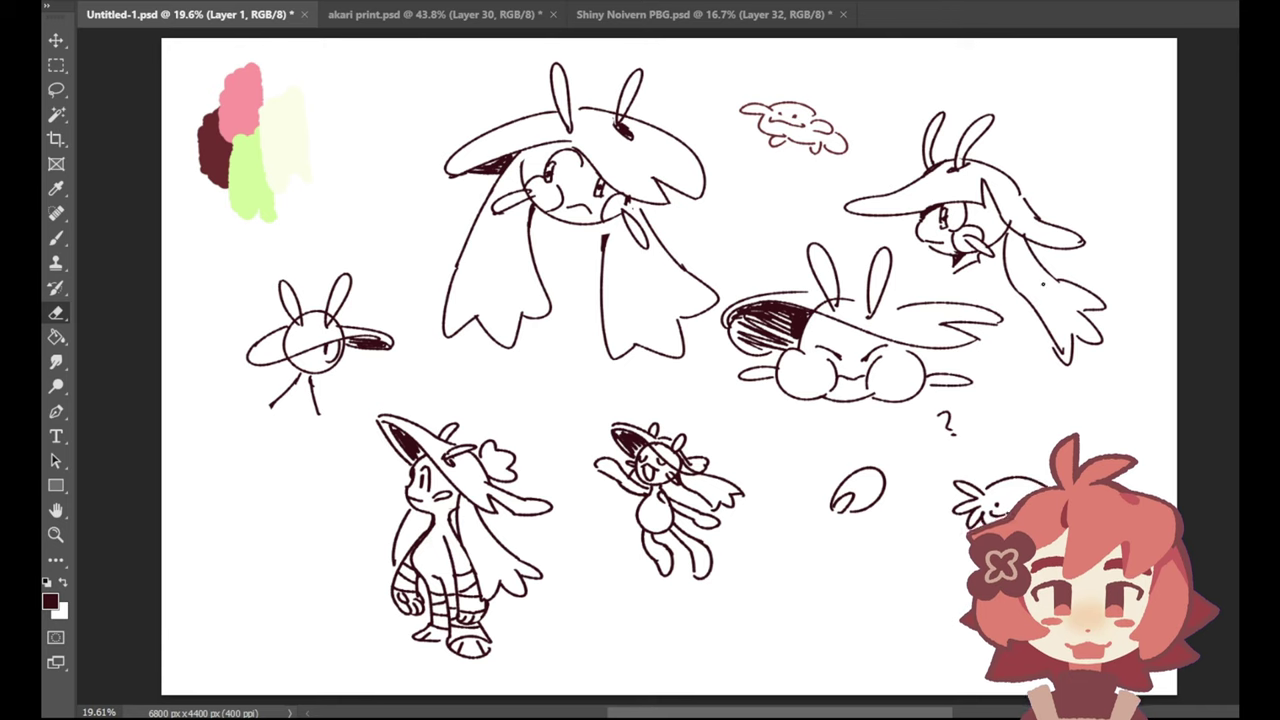
left_click_drag(1064, 352, 1054, 335)
Step: Draw an enlarged lower-leg study beside the profile figure, with rounded toes, an ankle cuff and diagonal wraps up the leg
key("b")
mouse_move(206, 561)
left_mouse_down()
mouse_move(200, 586)
mouse_move(262, 582)
mouse_move(206, 594)
mouse_move(224, 582)
mouse_move(212, 596)
mouse_move(232, 605)
mouse_move(236, 589)
mouse_move(260, 592)
mouse_move(209, 488)
mouse_move(237, 479)
left_mouse_up()
key("ctrl+z")
key("ctrl+z")
key("ctrl+z")
key("ctrl+z")
key("ctrl+z")
key("ctrl+z")
key("ctrl+z")
key("ctrl+z")
key("ctrl+z")
key("ctrl+z")
key("ctrl+z")
key("ctrl+z")
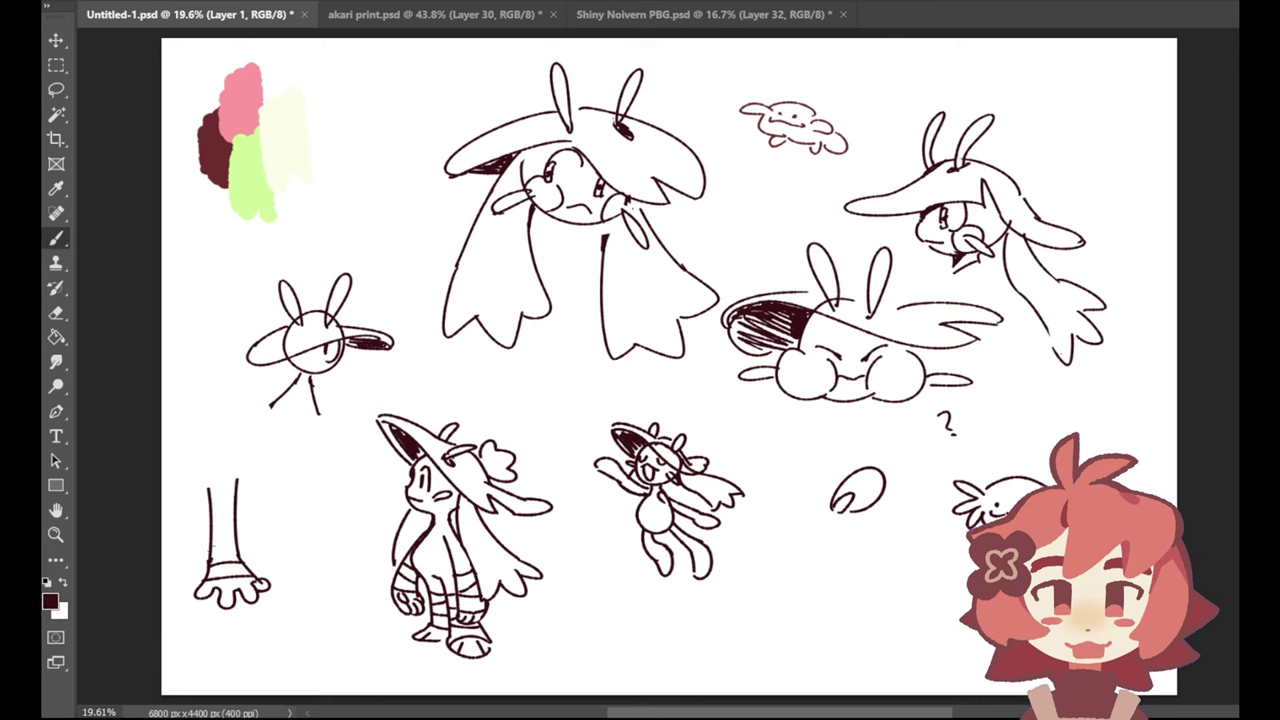
key("ctrl+z")
mouse_move(210, 548)
left_mouse_down()
mouse_move(240, 555)
mouse_move(235, 500)
left_mouse_up()
Step: Redraw the profile figure's two feet with rounded, lobed toes to match the leg study
left_click_drag(482, 661, 468, 644)
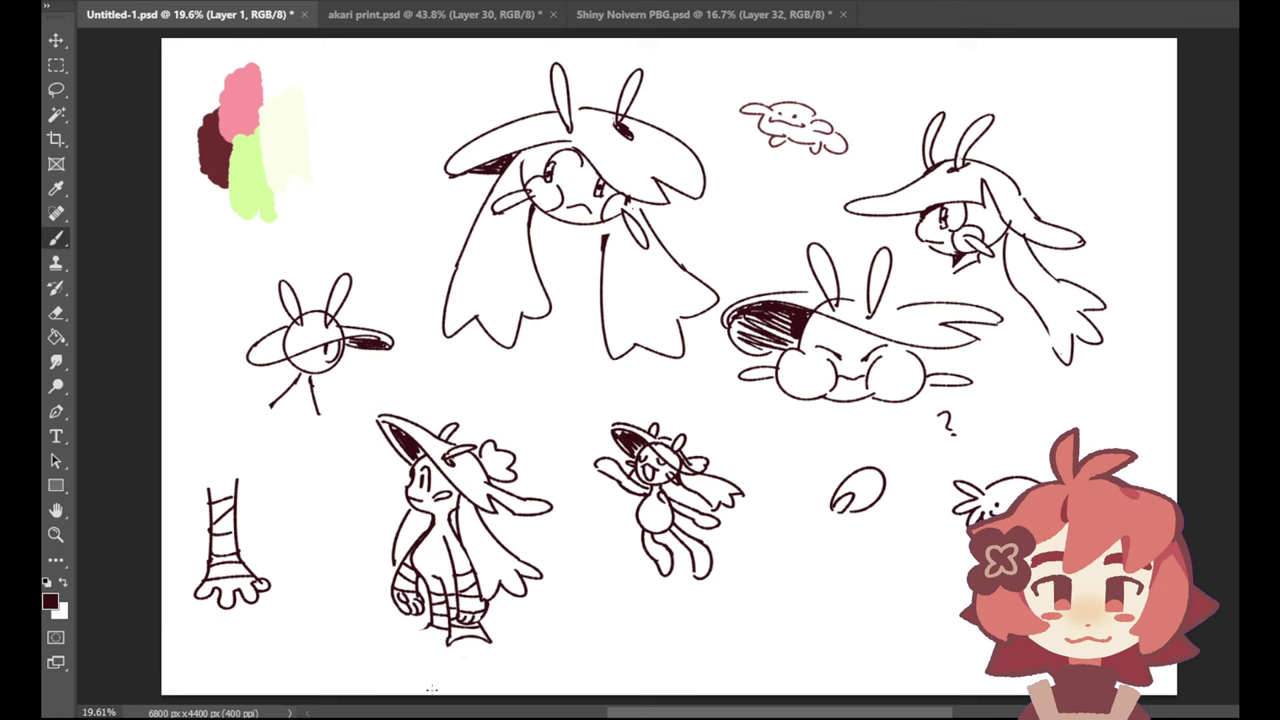
key("ctrl+z")
left_click_drag(449, 645, 462, 653)
key("ctrl+z")
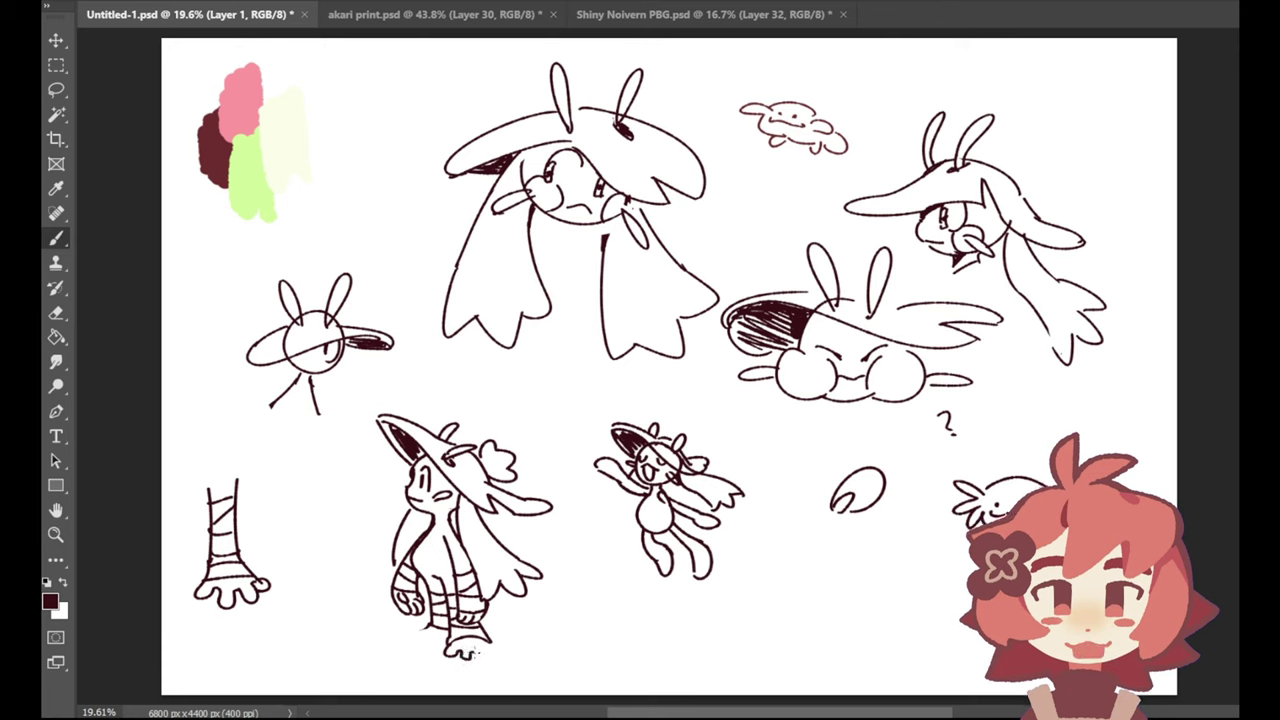
mouse_move(462, 650)
left_mouse_down()
mouse_move(490, 656)
mouse_move(418, 634)
left_mouse_up()
left_click_drag(441, 639, 449, 641)
Step: Draw a curved limb study ending in rounded toes below the small notched oval sketch
mouse_move(813, 568)
left_mouse_down()
mouse_move(802, 604)
mouse_move(825, 574)
mouse_move(863, 578)
mouse_move(825, 572)
mouse_move(881, 592)
mouse_move(811, 601)
mouse_move(857, 631)
mouse_move(892, 624)
mouse_move(891, 609)
mouse_move(889, 639)
mouse_move(902, 583)
left_mouse_up()
key("ctrl+z")
key("ctrl+z")
key("ctrl+z")
key("ctrl+z")
key("ctrl+z")
key("ctrl+z")
key("ctrl+z")
key("ctrl+z")
key("ctrl+z")
key("ctrl+z")
key("ctrl+z")
key("ctrl+z")
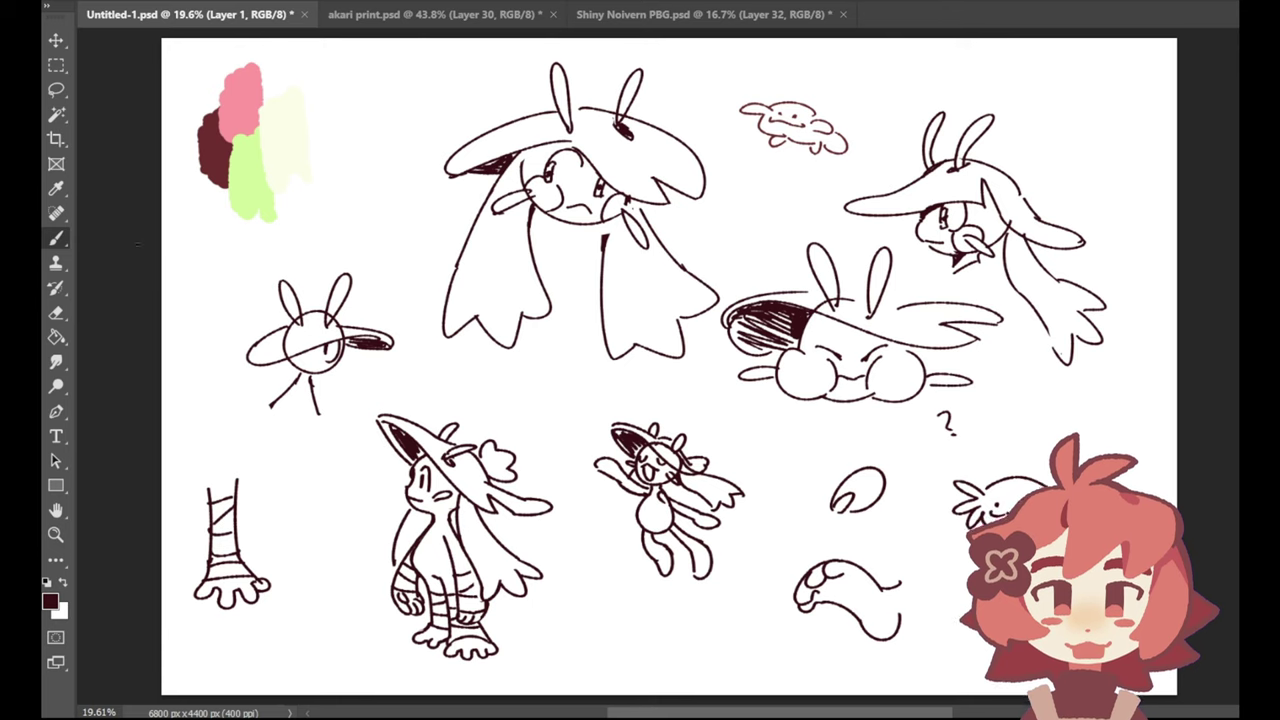
Step: Paint the profile figure's face and torso light green, sampled from the palette, on a new layer beneath the line art
left_click(238, 179, "alt")
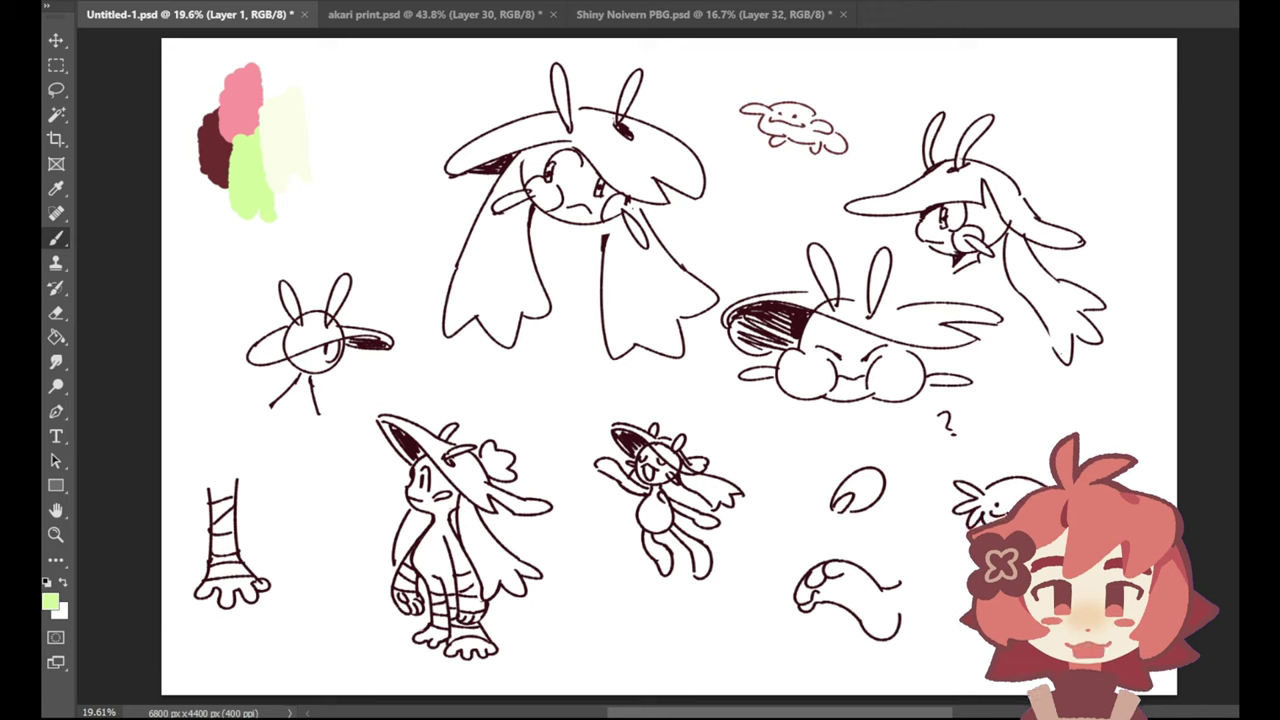
key("alt+bracketleft")
key("ctrl+shift+alt+n")
mouse_move(408, 493)
left_mouse_down()
mouse_move(442, 488)
mouse_move(448, 545)
mouse_move(472, 588)
mouse_move(445, 592)
mouse_move(439, 567)
left_mouse_up()
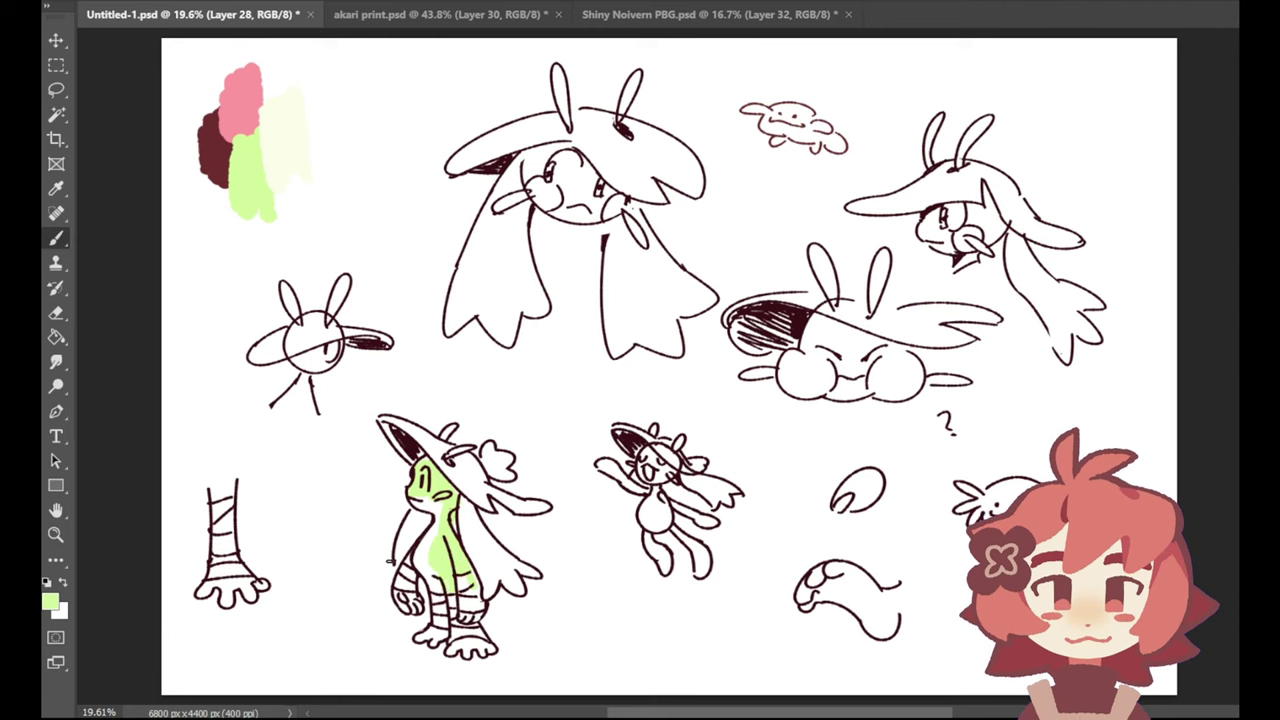
Step: Sample the pink swatch and paint a round blush on the profile figure's cheek
left_click(56, 188)
left_click(248, 102)
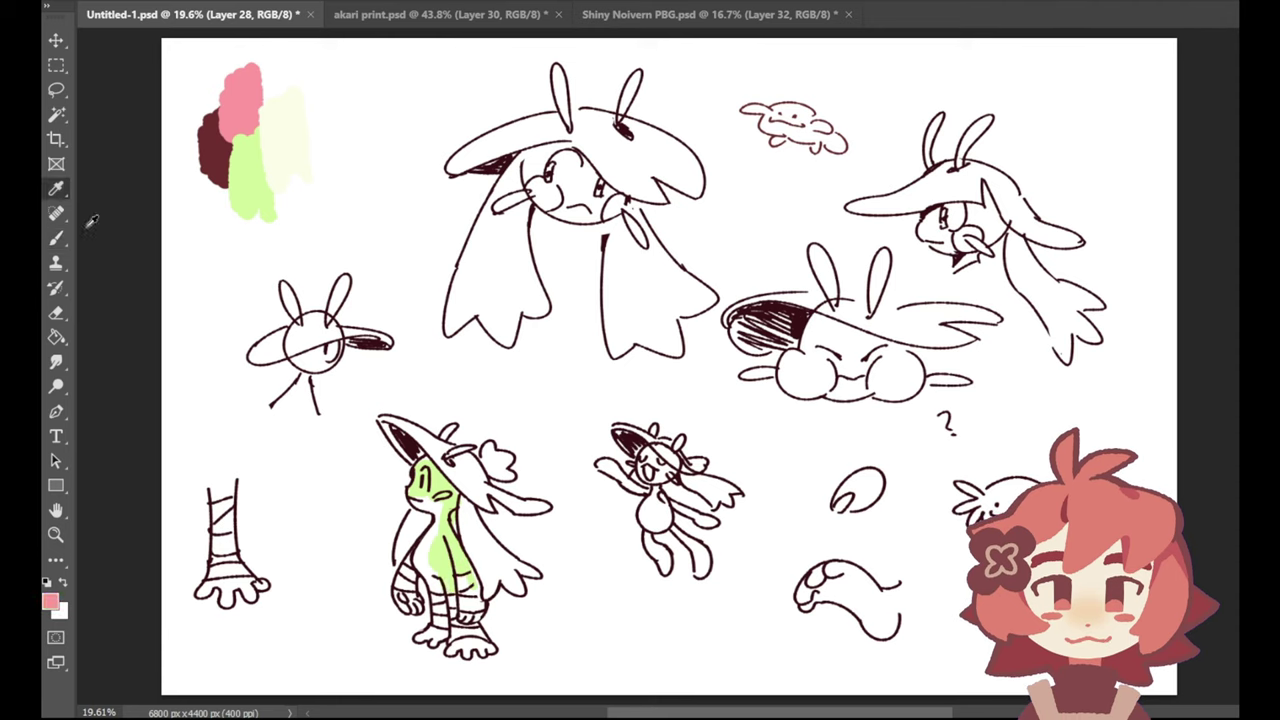
left_click(56, 237)
mouse_move(430, 492)
left_mouse_down()
mouse_move(444, 502)
mouse_move(432, 490)
left_mouse_up()
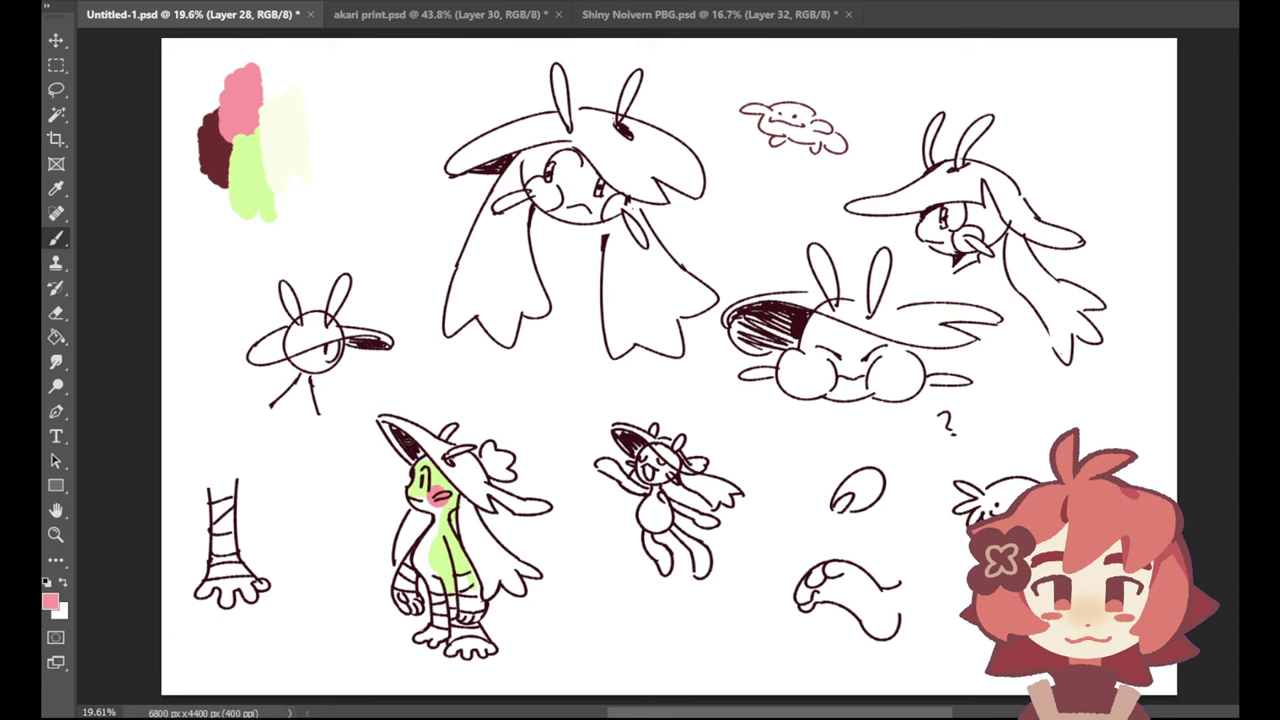
Step: Sample the pale cream swatch and paint the profile figure's chest and belly
left_click(56, 188)
left_click(297, 139)
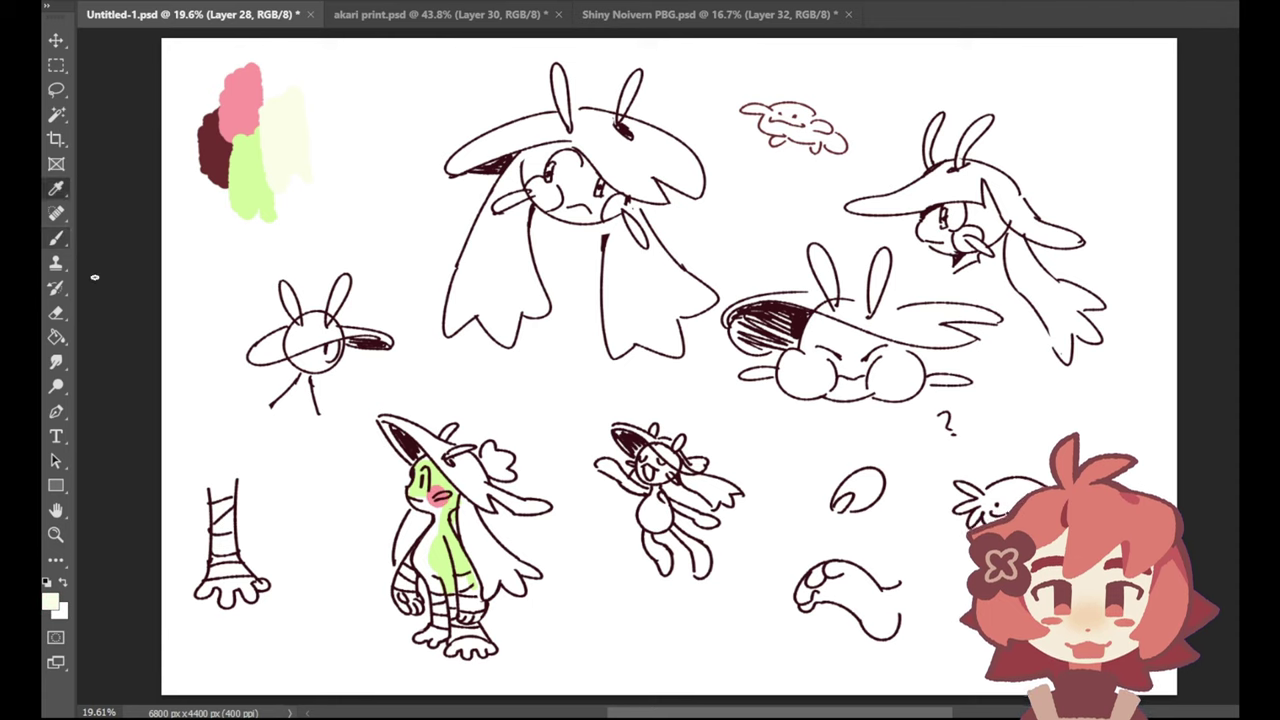
left_click(56, 237)
mouse_move(424, 503)
left_mouse_down()
mouse_move(435, 504)
mouse_move(432, 592)
mouse_move(440, 548)
left_mouse_up()
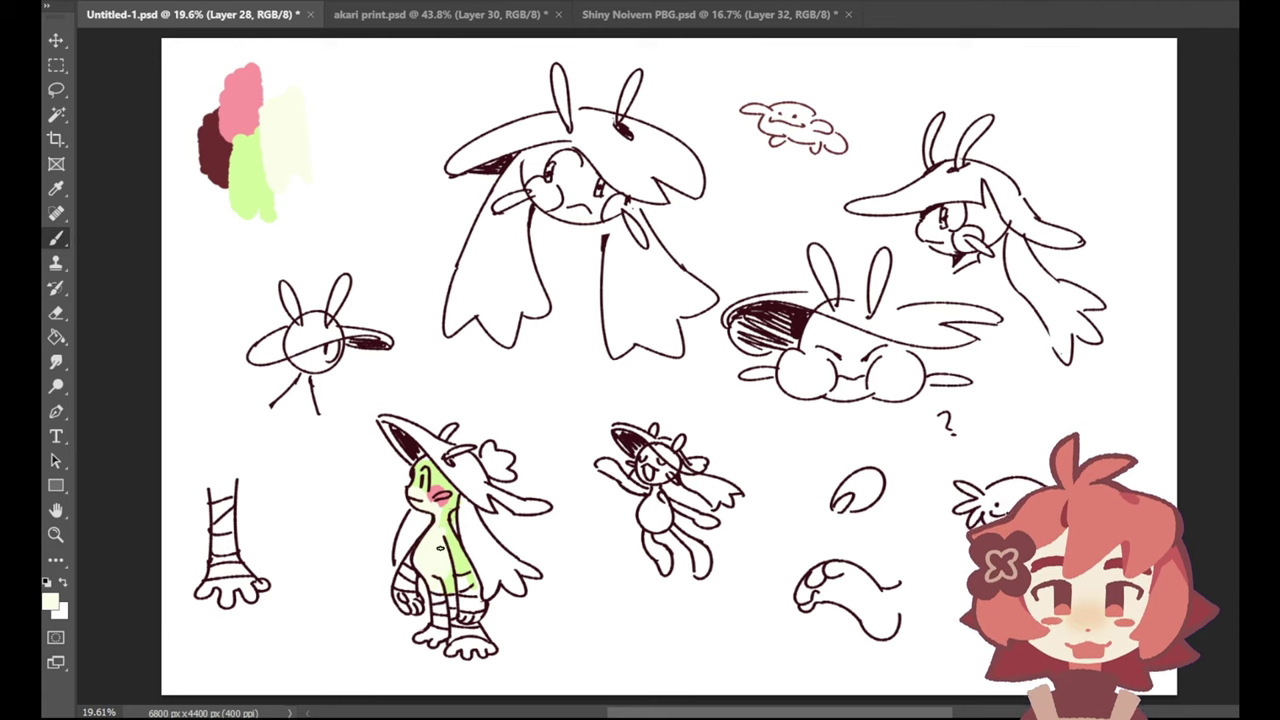
Step: Sample the maroon swatch and paint the profile figure's hands and toes
left_click(57, 190)
left_click(222, 150)
left_click(56, 238)
mouse_move(386, 422)
left_mouse_down()
mouse_move(395, 445)
mouse_move(430, 432)
mouse_move(446, 467)
left_mouse_up()
key("ctrl+z")
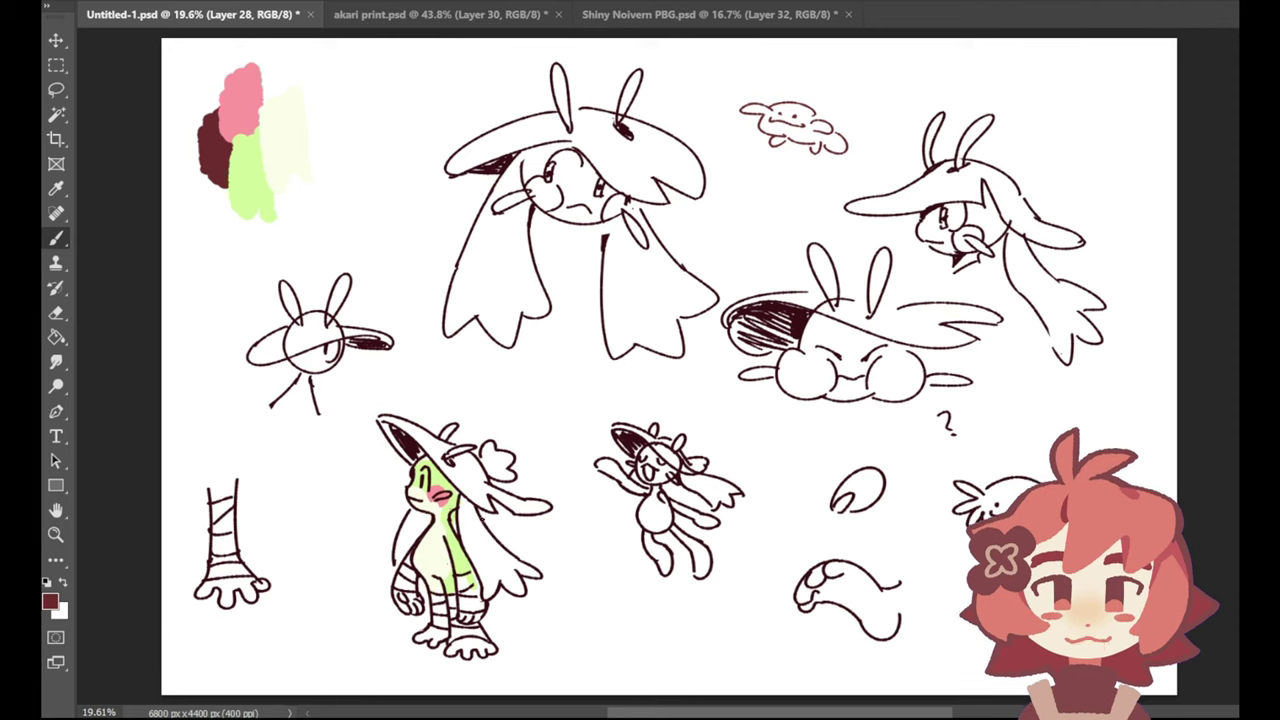
left_click_drag(462, 612, 480, 620)
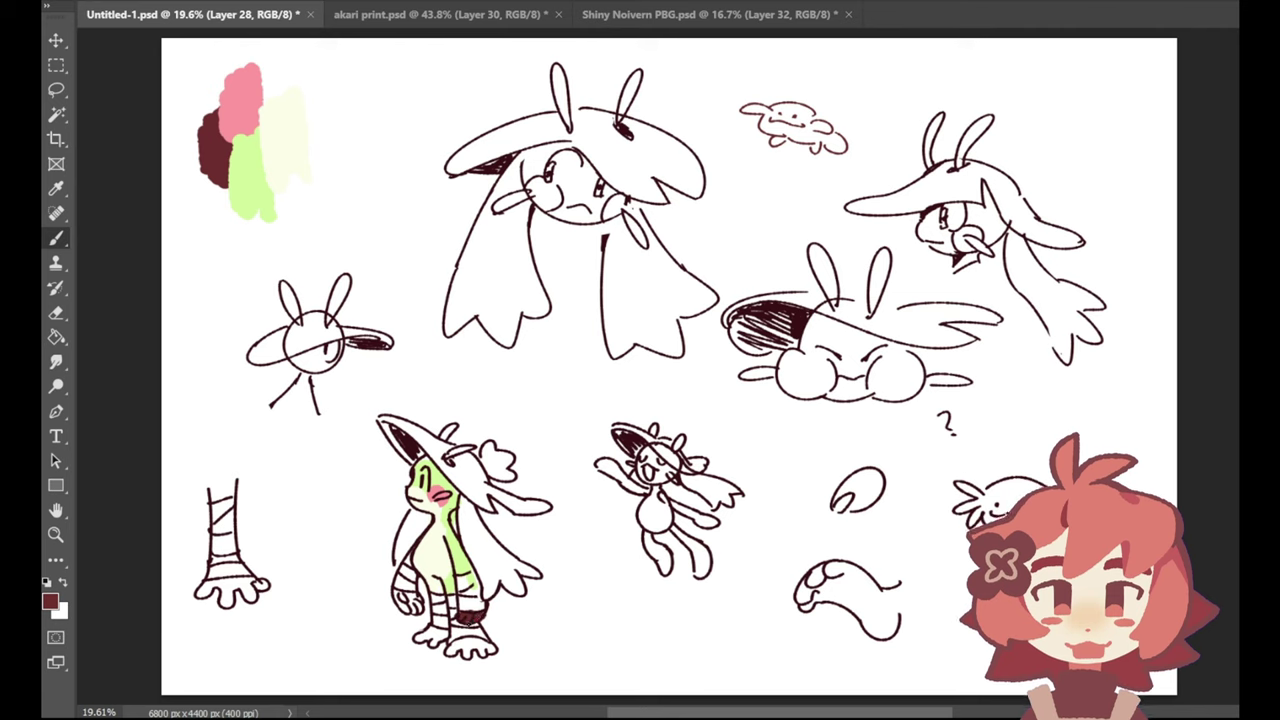
mouse_move(401, 596)
left_mouse_down()
mouse_move(406, 610)
mouse_move(422, 596)
mouse_move(440, 646)
mouse_move(430, 650)
mouse_move(487, 652)
left_mouse_up()
key("ctrl+z")
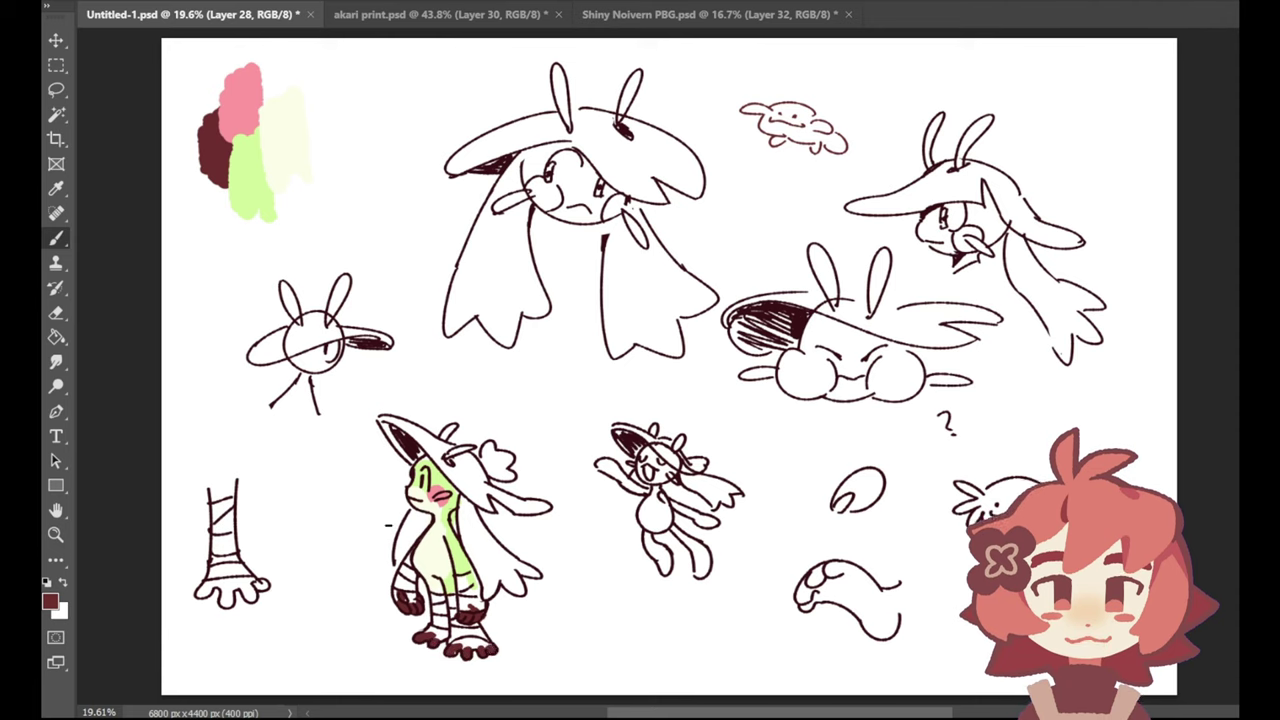
Step: Sample the pale cream swatch and paint the small oval marking on the profile figure's cheek
key("i")
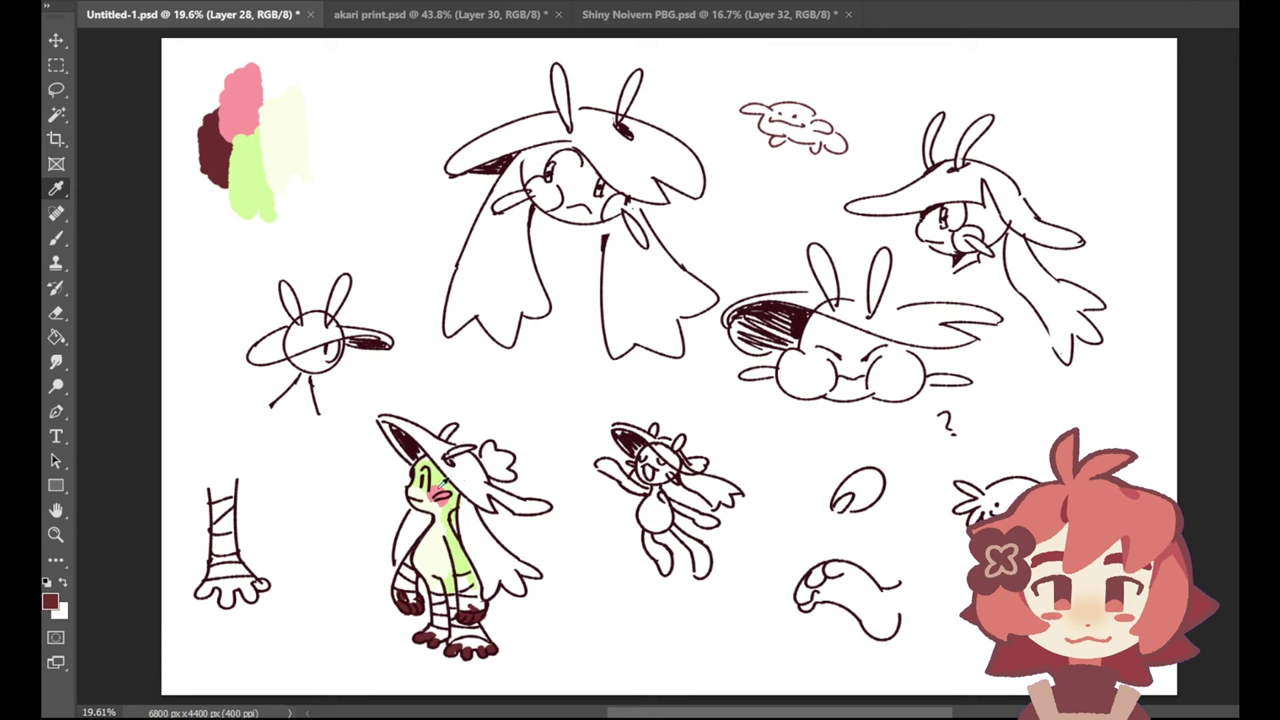
left_click(294, 150)
key("b")
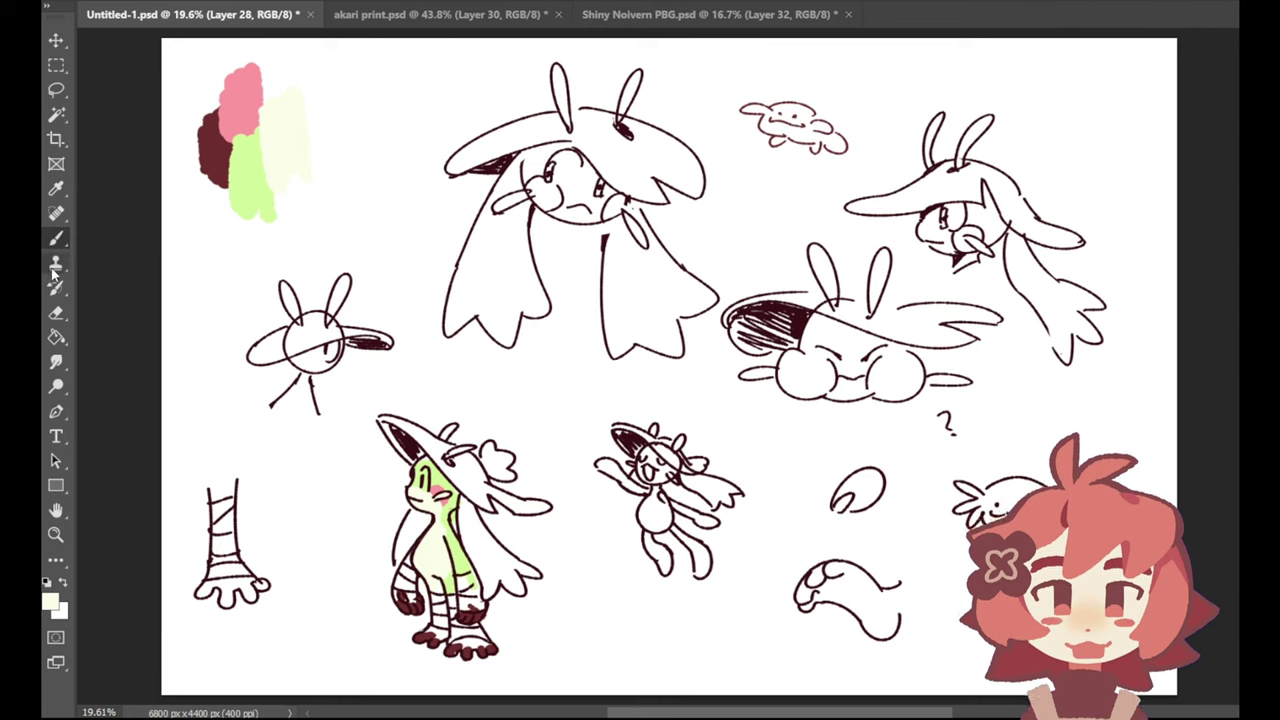
Step: Paint the profile figure's hat and its trailing rear flap in a muted teal green
left_click(56, 188)
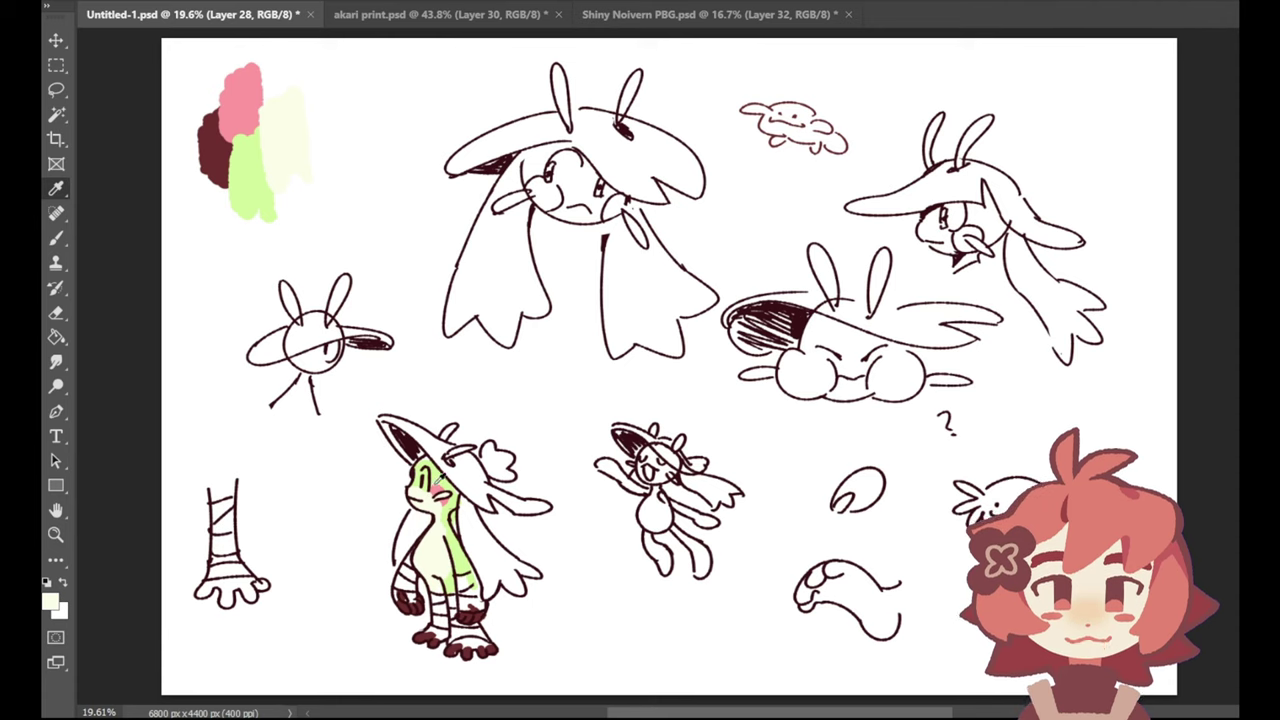
left_click(434, 484)
key("b")
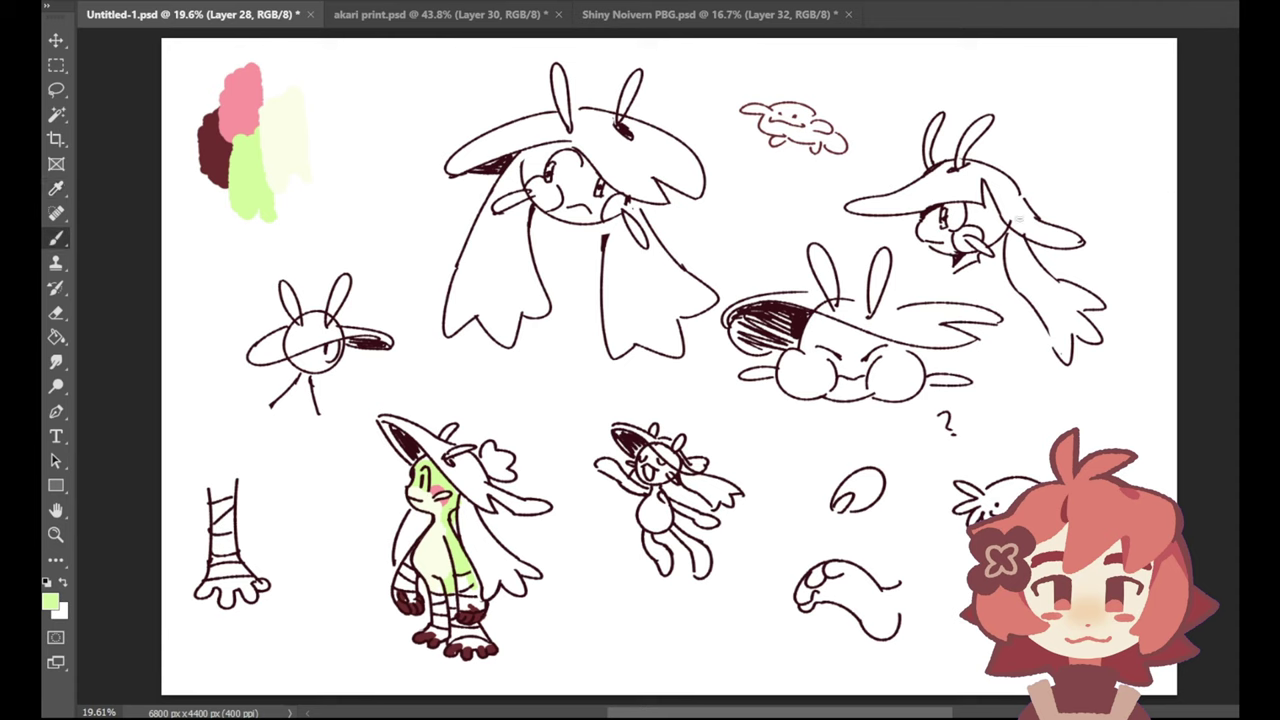
mouse_move(381, 421)
left_mouse_down()
mouse_move(408, 456)
mouse_move(425, 446)
mouse_move(464, 462)
mouse_move(474, 476)
mouse_move(450, 466)
mouse_move(490, 506)
left_mouse_up()
key("ctrl+z")
mouse_move(438, 464)
left_mouse_down()
mouse_move(490, 512)
mouse_move(486, 492)
mouse_move(552, 510)
left_mouse_up()
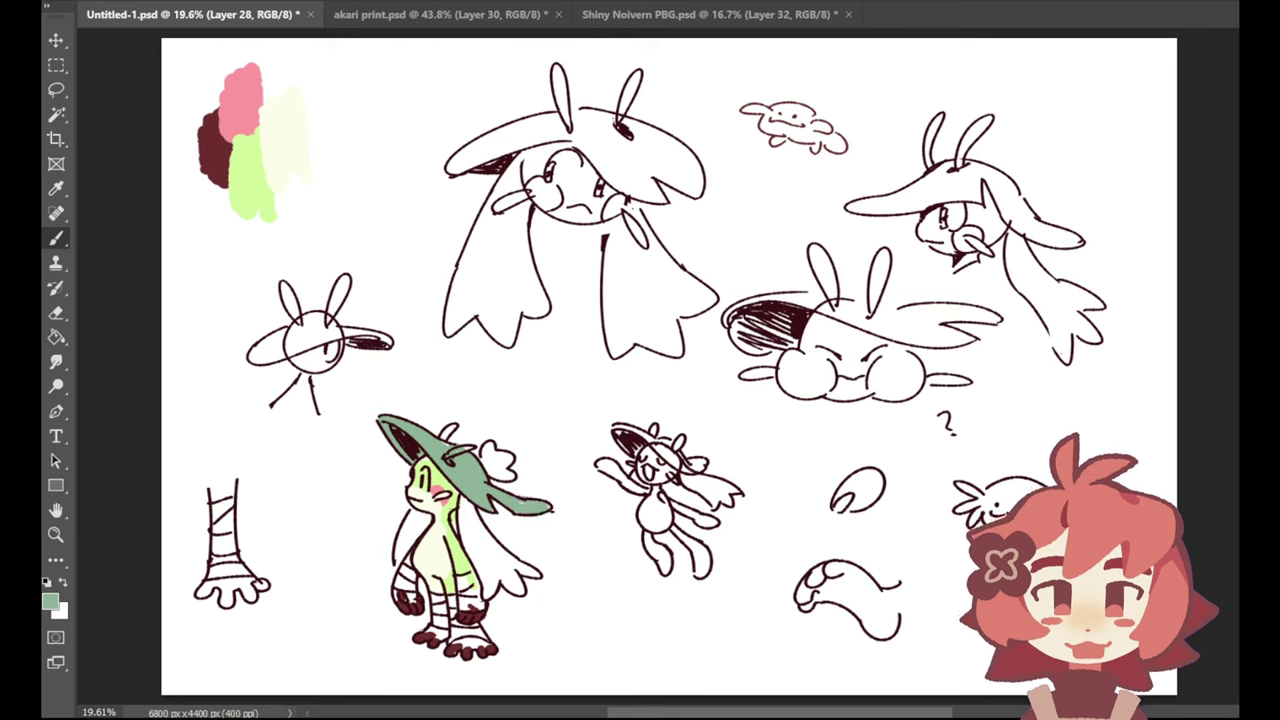
Step: Try painting the lobed strand behind the hat with the palette's pink
left_click(56, 188)
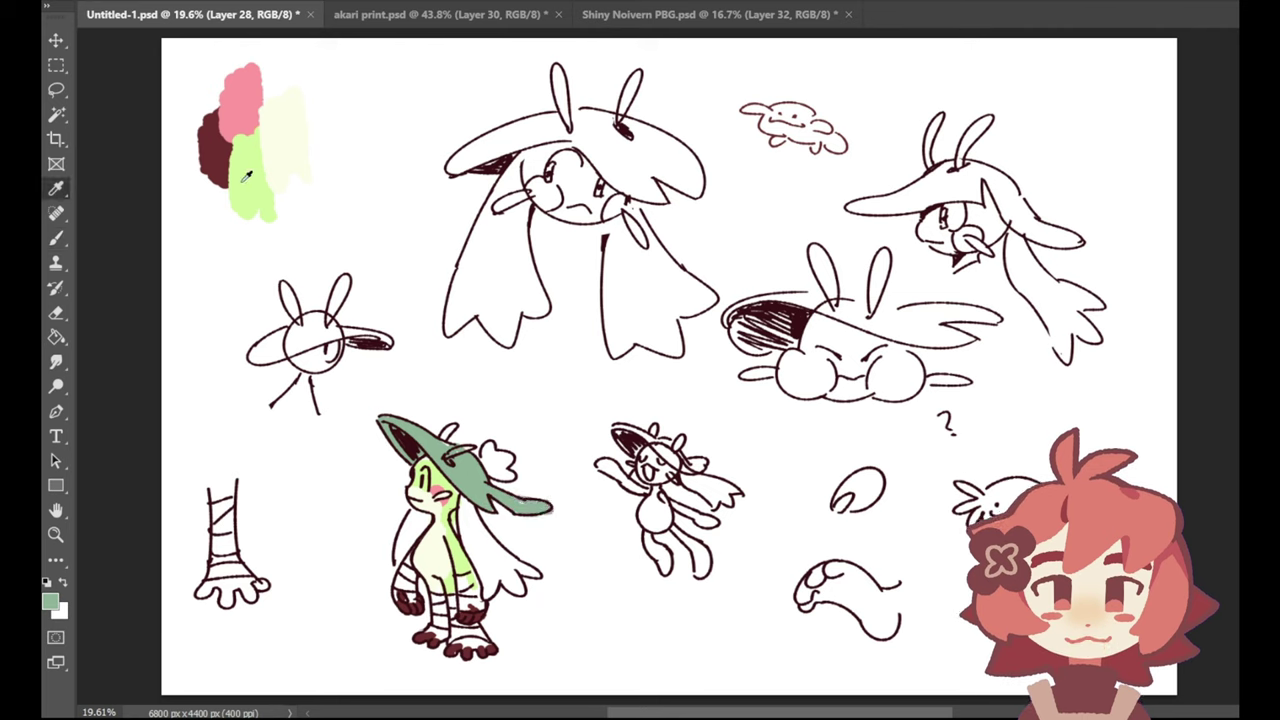
left_click(245, 104)
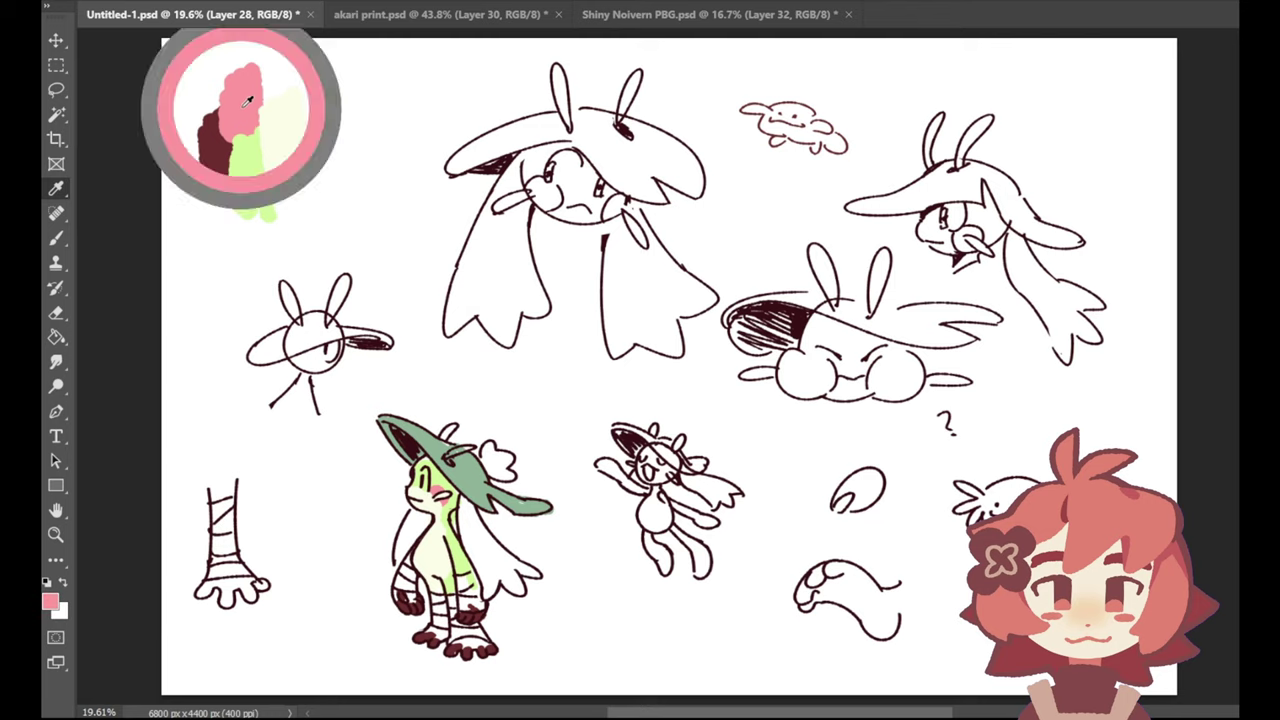
key("b")
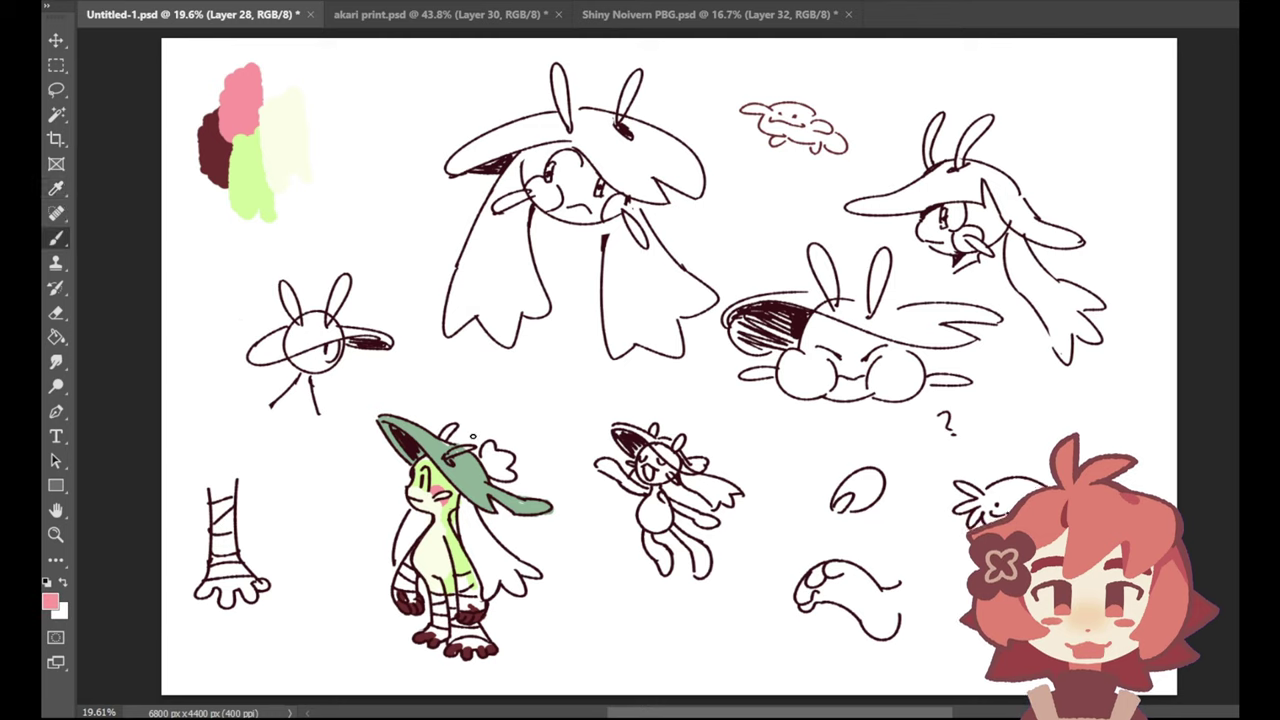
left_click_drag(486, 452, 514, 480)
key("ctrl+z")
Step: Sample the pale cream swatch and paint the hat's two antennae and the lobed strand behind it
left_click(57, 189)
left_click(271, 116)
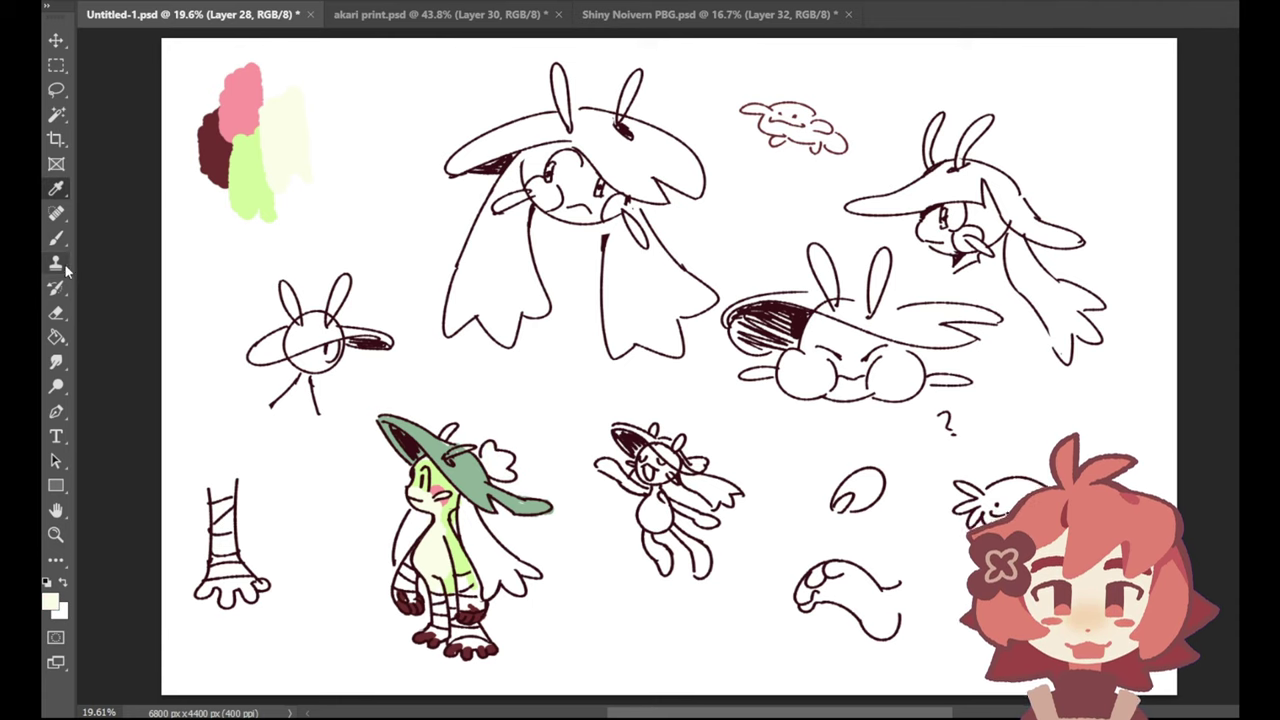
left_click(59, 241)
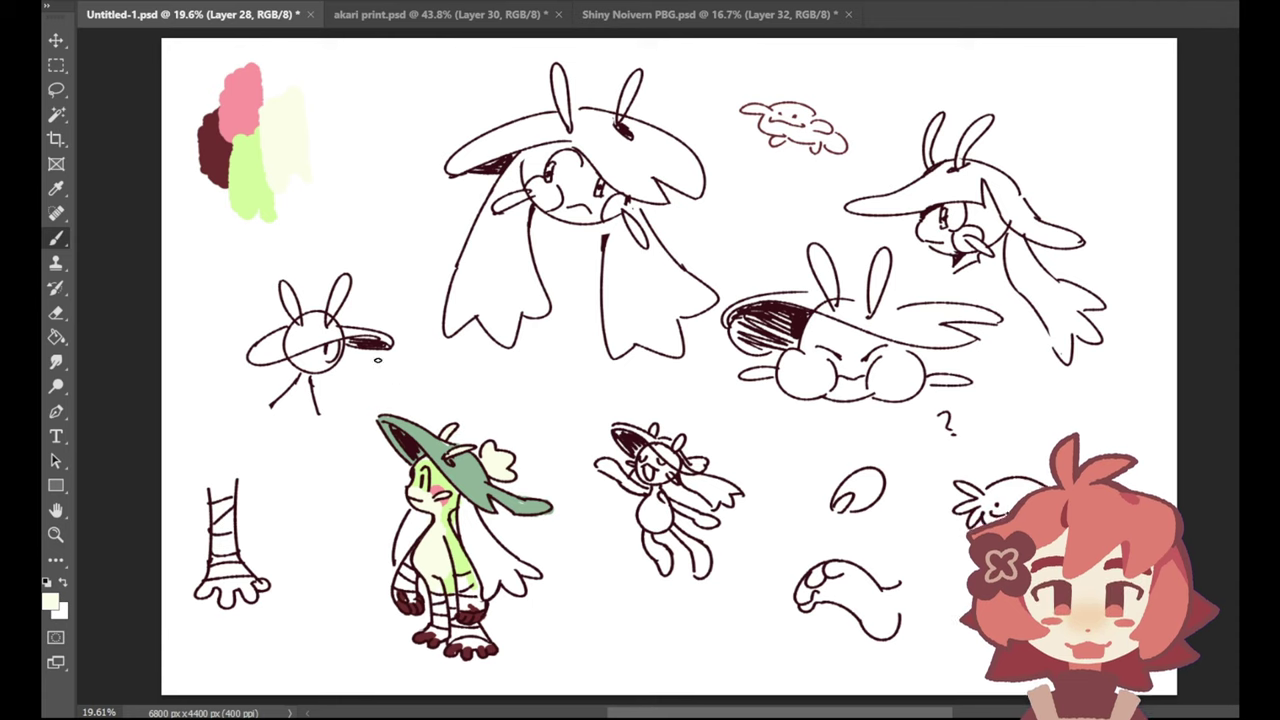
Step: Sample the pink swatch, recolour the lobed strand behind the hat, and repaint the cheek blush
left_click(55, 187)
left_click(245, 102)
left_click(61, 241)
mouse_move(500, 459)
left_mouse_down()
mouse_move(492, 468)
mouse_move(490, 448)
mouse_move(486, 470)
mouse_move(510, 477)
mouse_move(502, 455)
left_mouse_up()
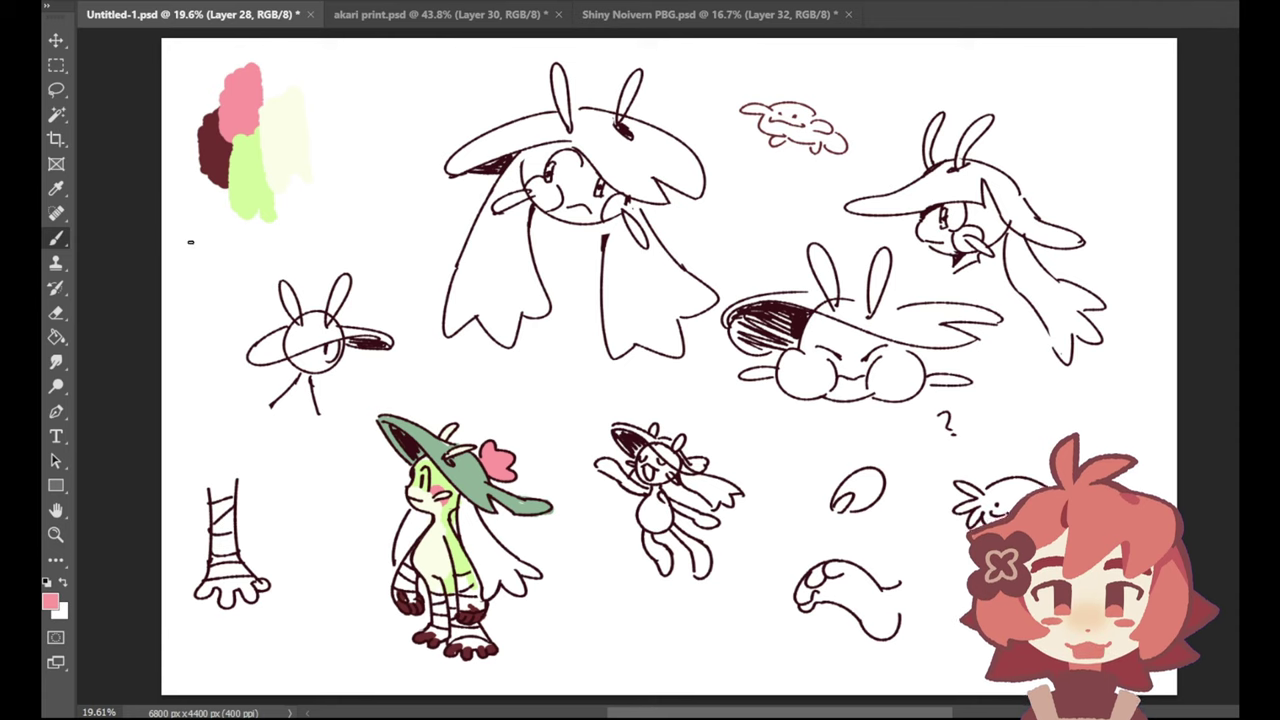
left_click(56, 188)
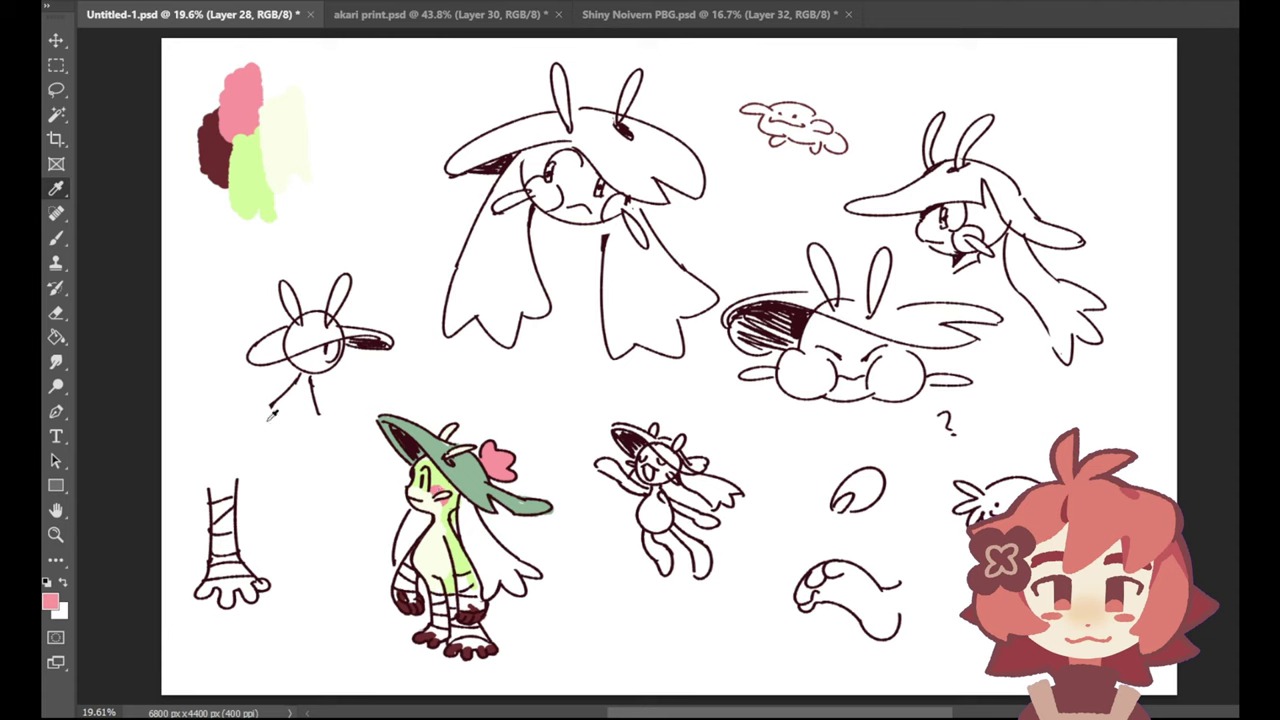
left_click(56, 238)
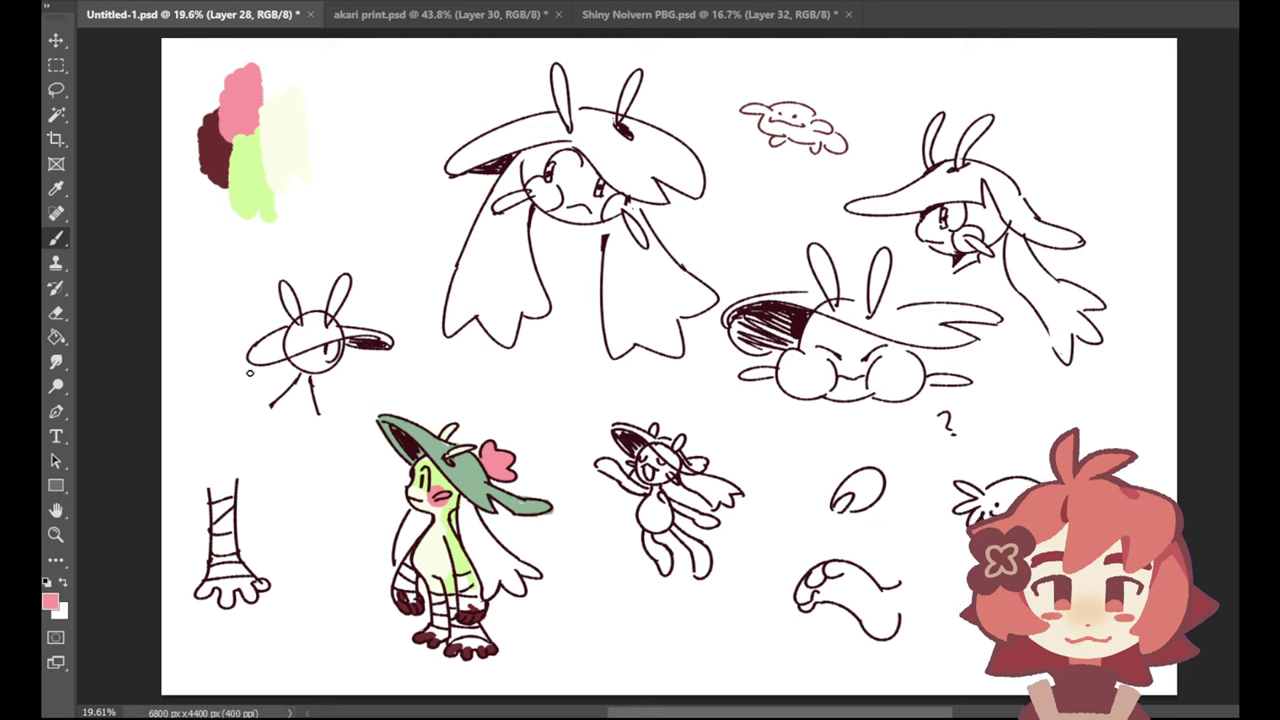
Step: Sample the light green of the face and paint the profile figure's long hanging strand and front upper arm
left_click(303, 137, "alt")
left_click(57, 189)
left_click(445, 476)
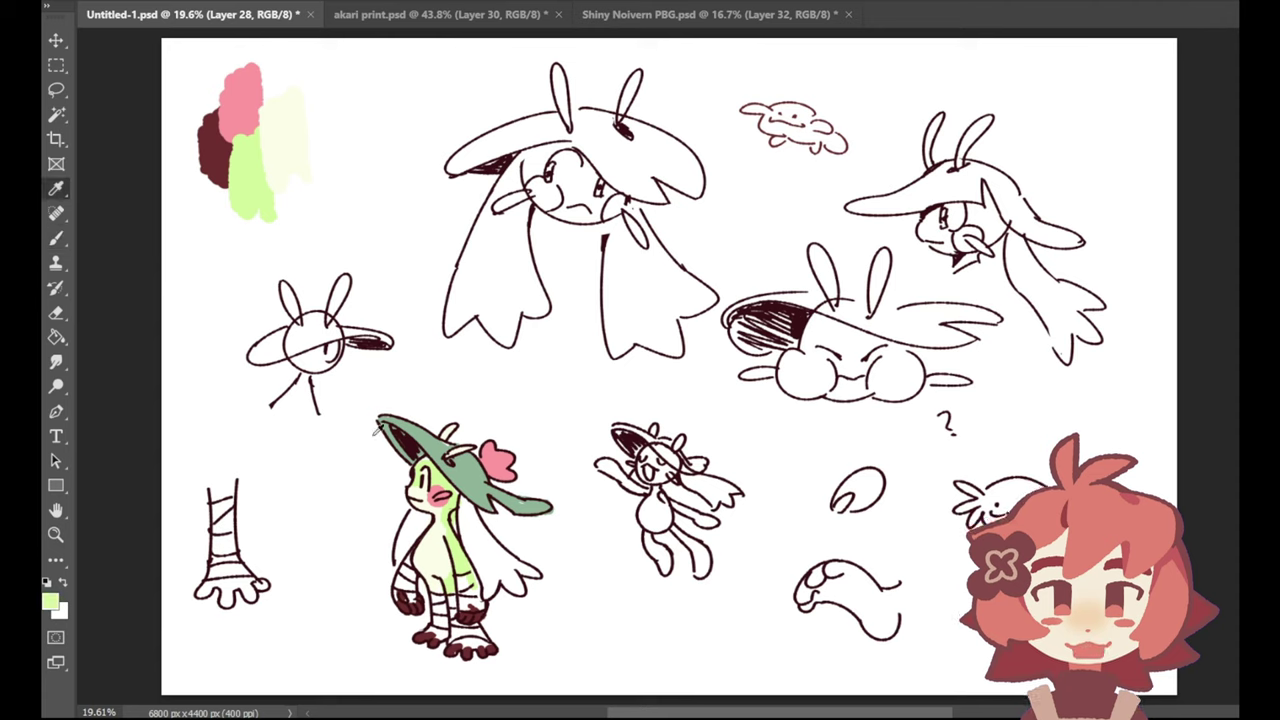
left_click(57, 239)
mouse_move(461, 508)
left_mouse_down()
mouse_move(458, 495)
mouse_move(488, 572)
mouse_move(510, 560)
mouse_move(484, 595)
mouse_move(520, 585)
mouse_move(530, 558)
left_mouse_up()
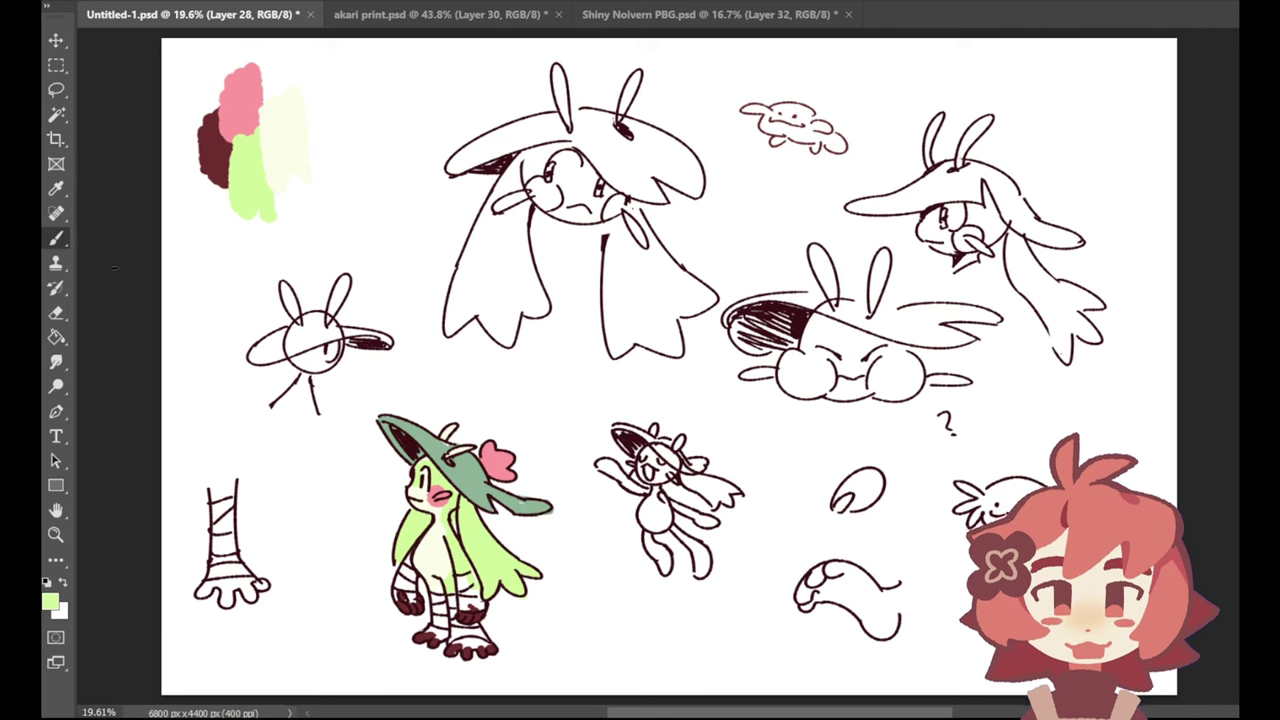
left_click(57, 189)
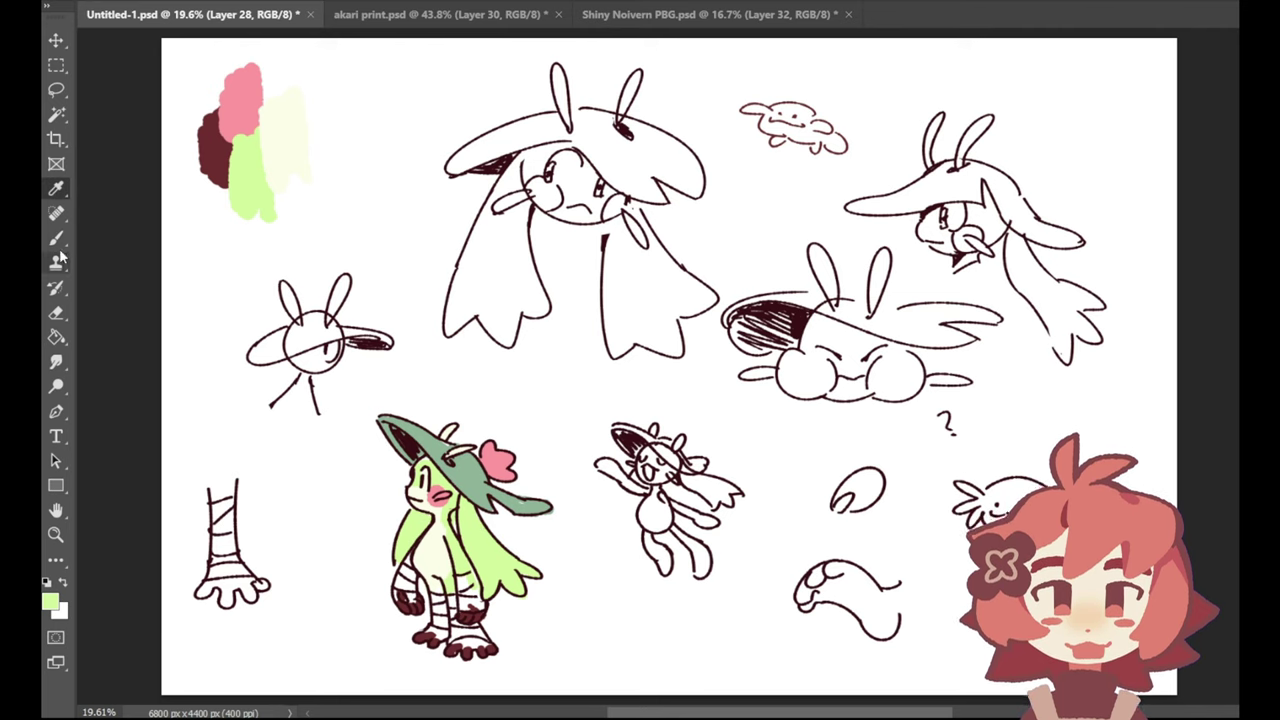
key("b")
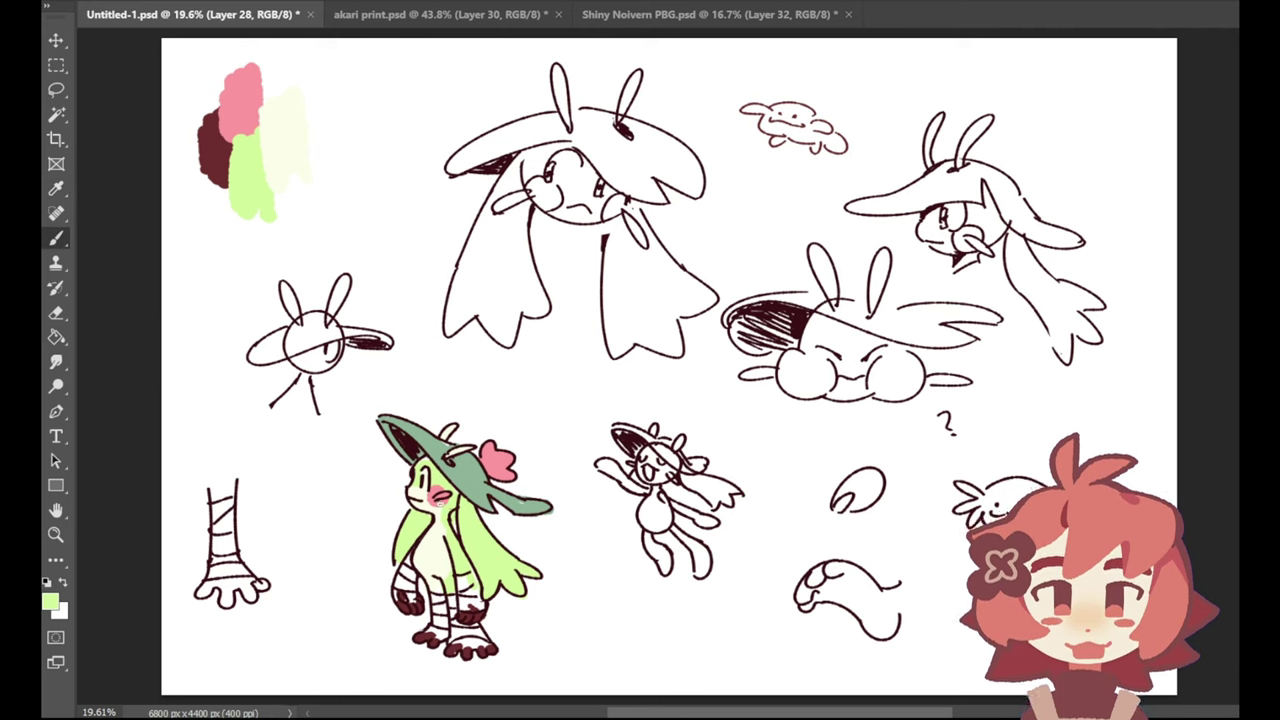
Step: Sample the pale cream swatch and paint the upper parts of the profile figure's long hanging strand and front upper arm
key("i")
left_click(301, 171)
key("b")
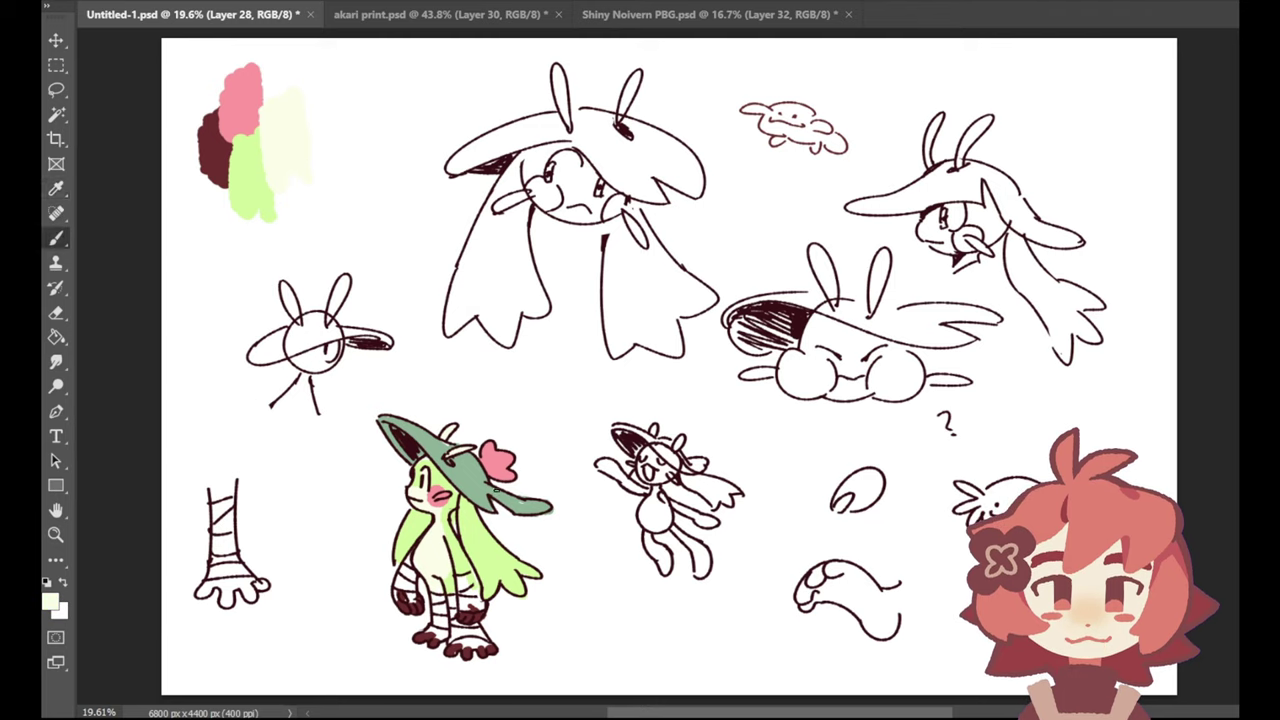
mouse_move(479, 573)
left_mouse_down()
mouse_move(500, 546)
mouse_move(474, 520)
mouse_move(485, 549)
left_mouse_up()
left_click_drag(402, 536, 424, 526)
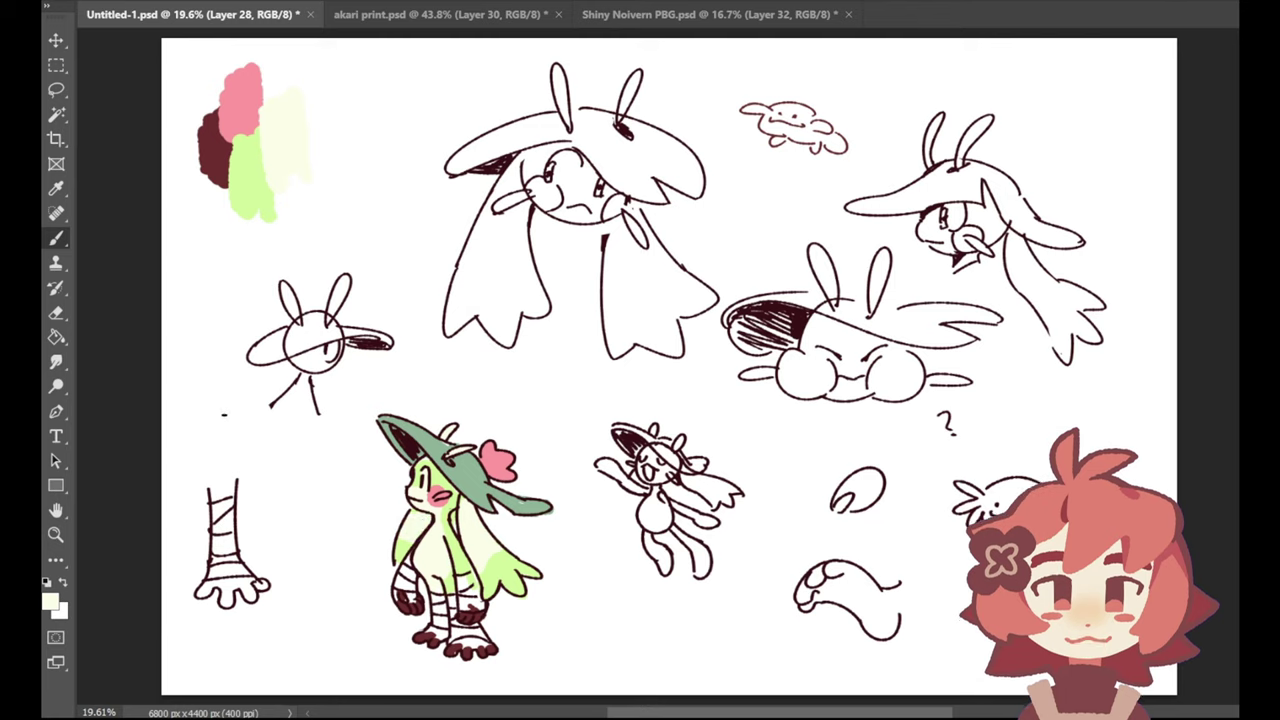
Step: Paint the profile figure's hips with the sampled light green, and fill the wrapped forearm with the strand's pale cream
left_click(60, 190)
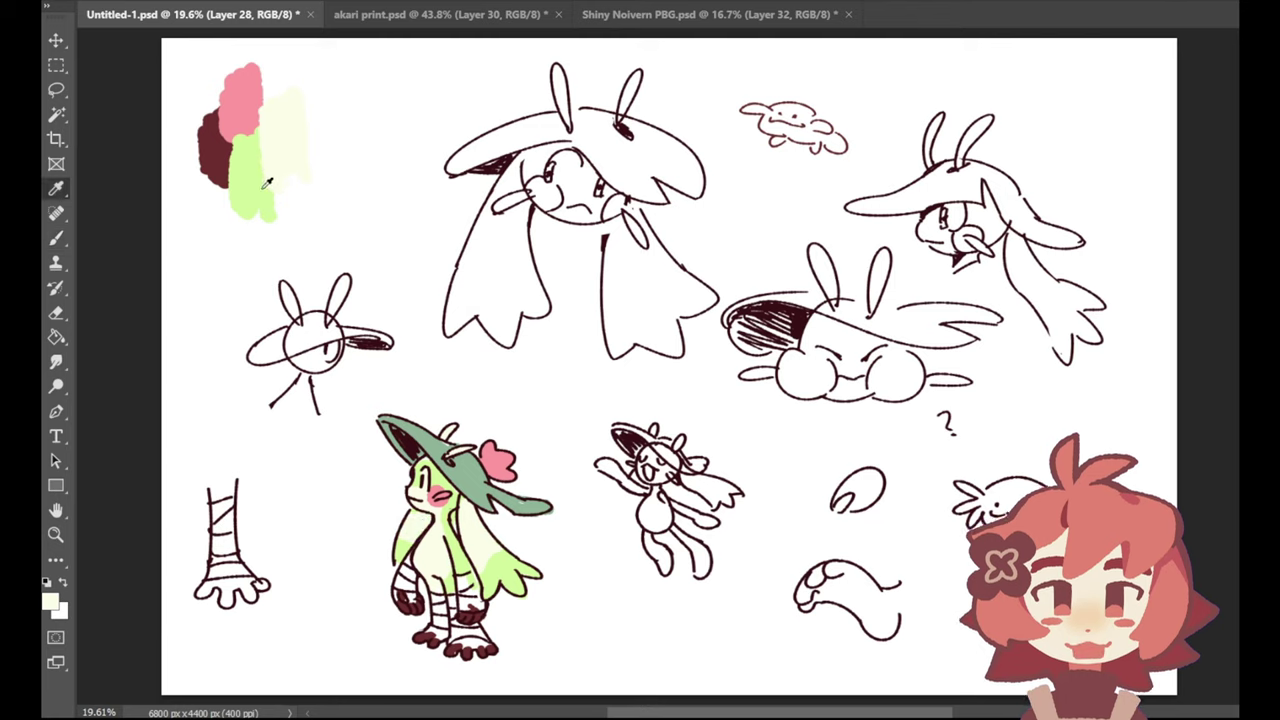
left_click(262, 189)
left_click(64, 239)
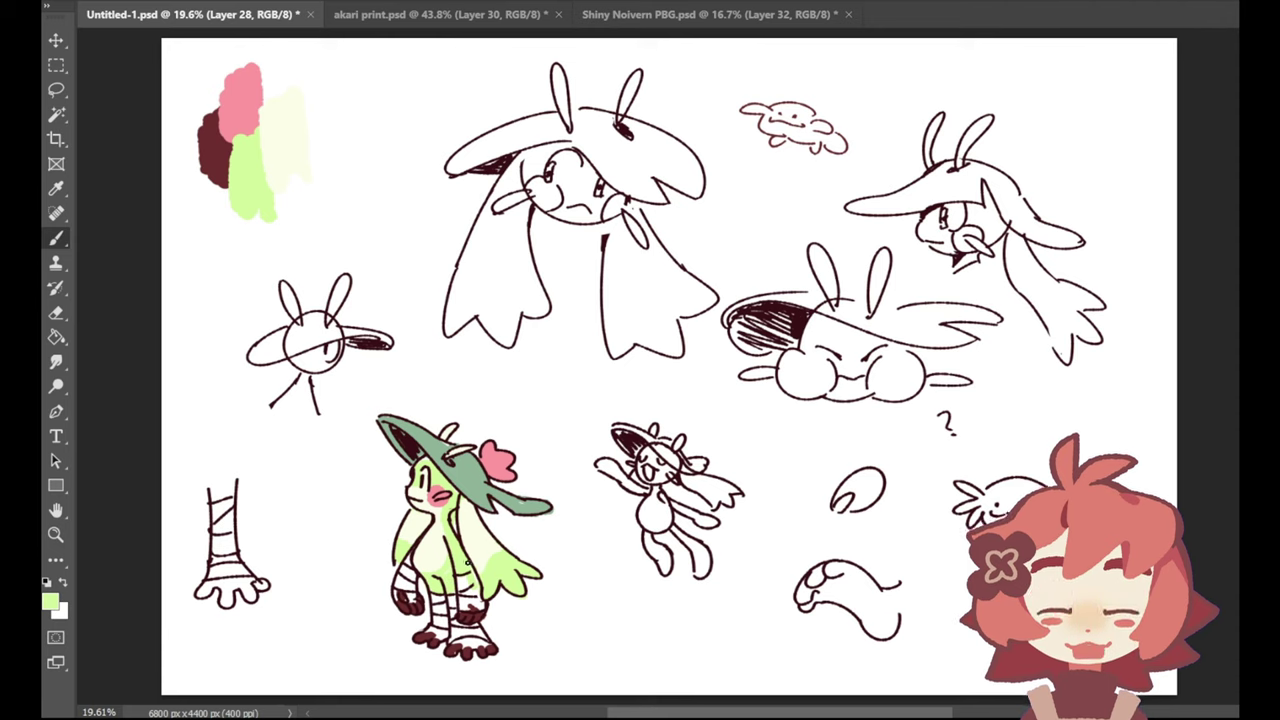
left_click(56, 188)
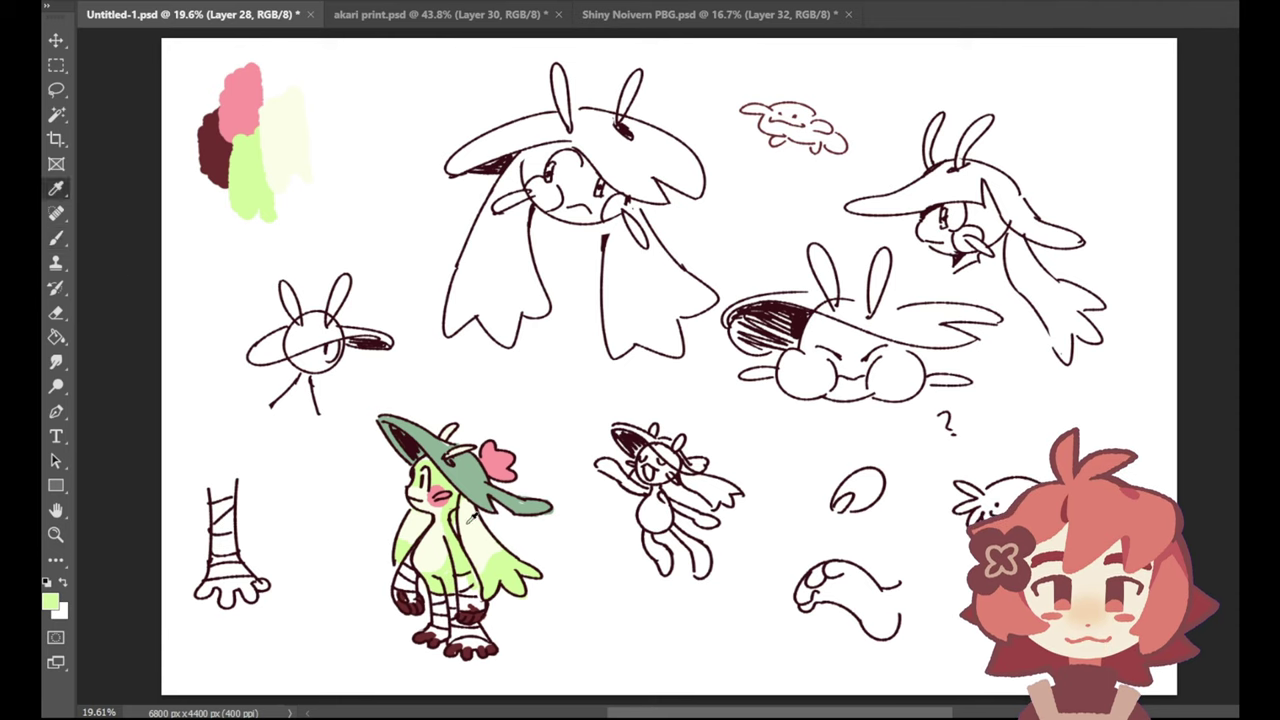
left_click(467, 530)
key("b")
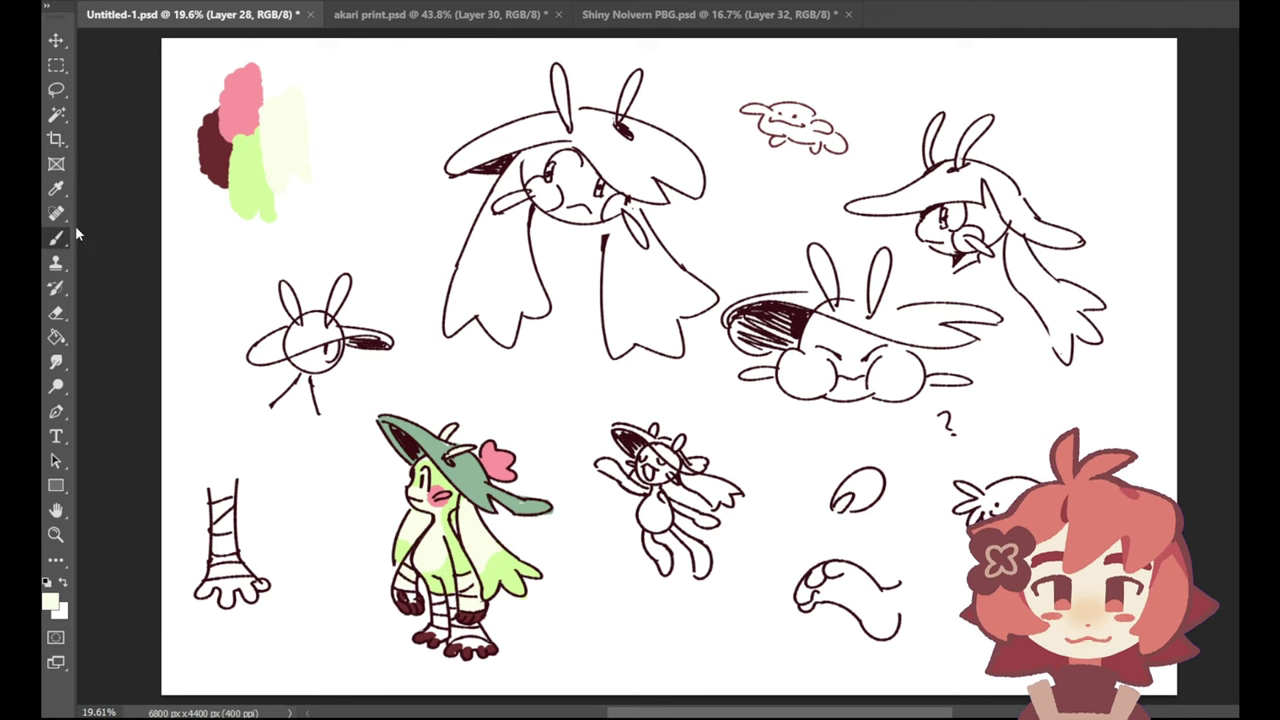
Step: Try the palette's pink and dark maroon as accents on the profile figure's hanging strand and upper arm
left_click(57, 189)
left_click(246, 94)
left_click(60, 237)
mouse_move(489, 546)
left_mouse_down()
mouse_move(498, 556)
mouse_move(483, 568)
mouse_move(512, 557)
left_mouse_up()
key("ctrl+z")
left_click(213, 150, "alt")
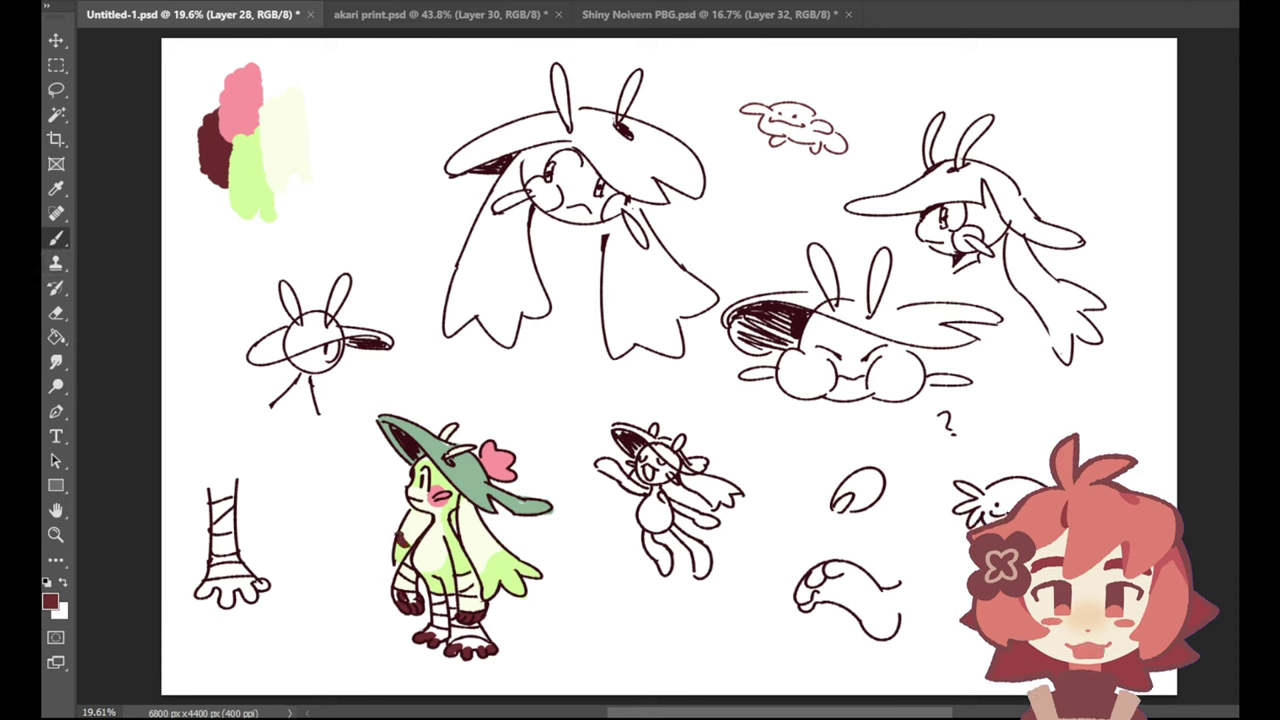
key("ctrl+z")
mouse_move(495, 577)
left_mouse_down()
mouse_move(485, 598)
mouse_move(497, 577)
mouse_move(516, 582)
left_mouse_up()
key("ctrl+z")
key("ctrl+z")
key("ctrl+z")
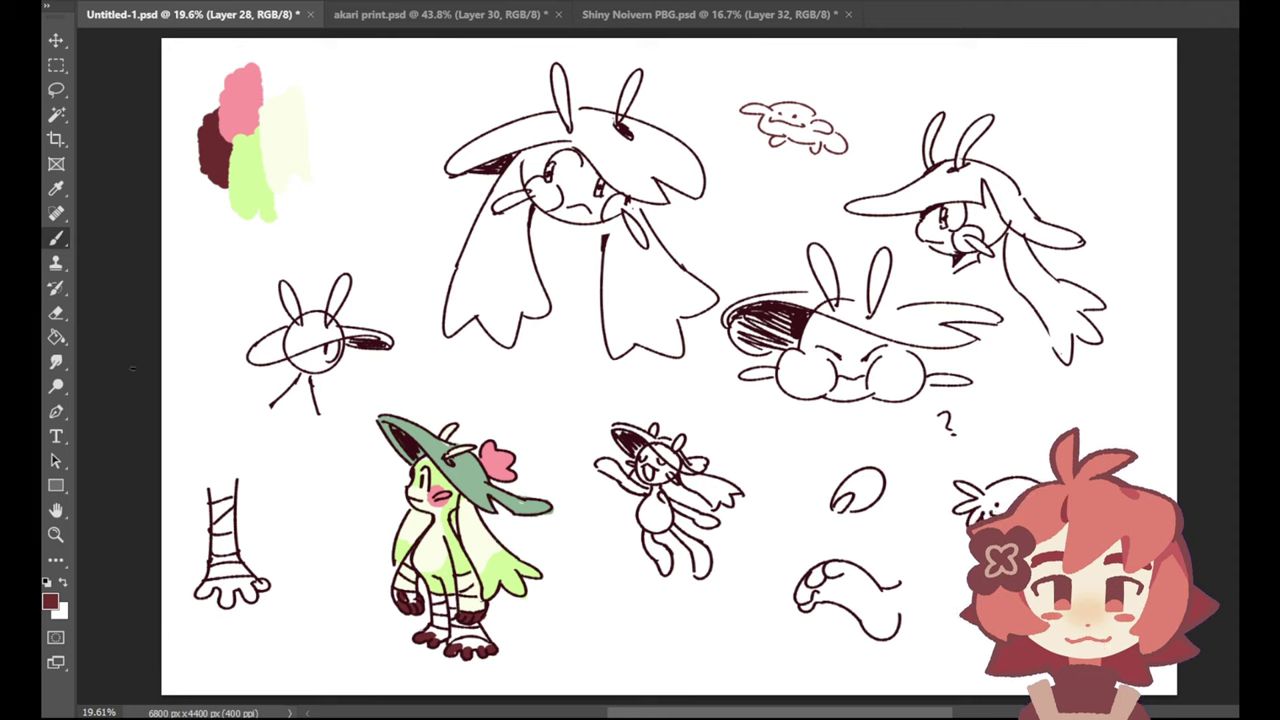
Step: Hide the profile figure's colour layer, reset the colours to black and white, and add a new white-filled layer over the sketches
left_click(56, 188)
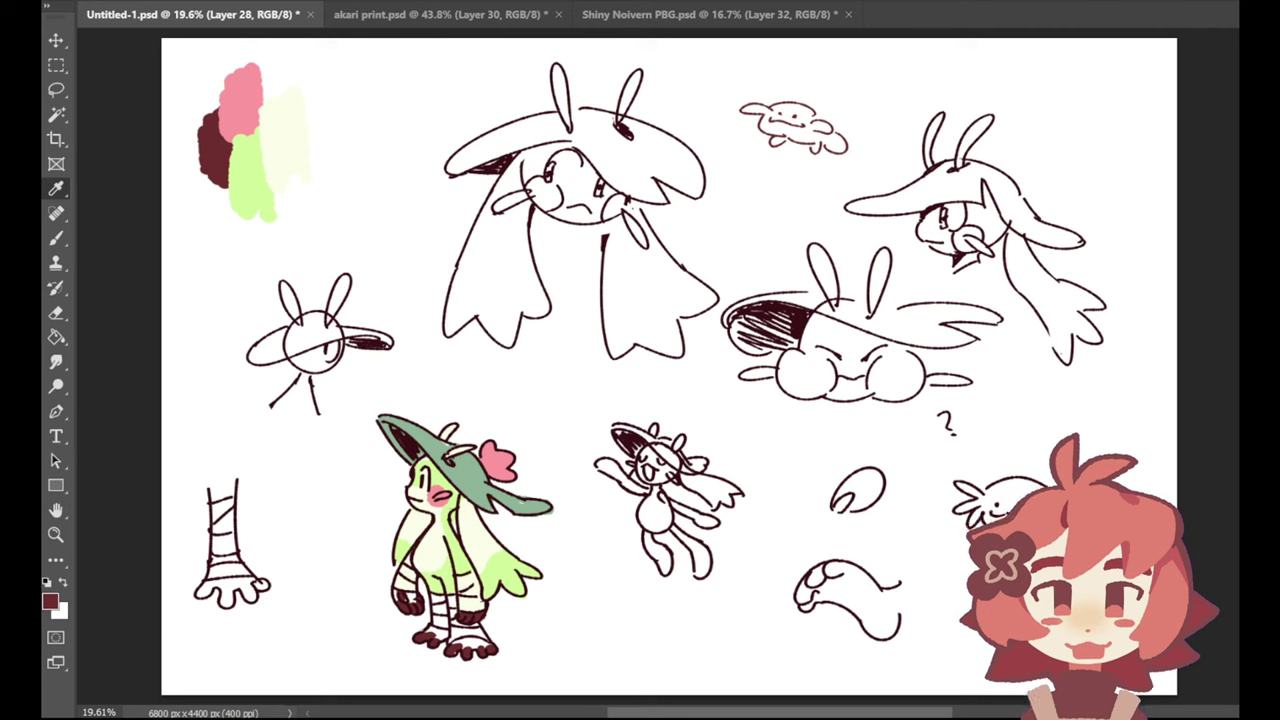
key("ctrl+comma")
key("alt+bracketleft")
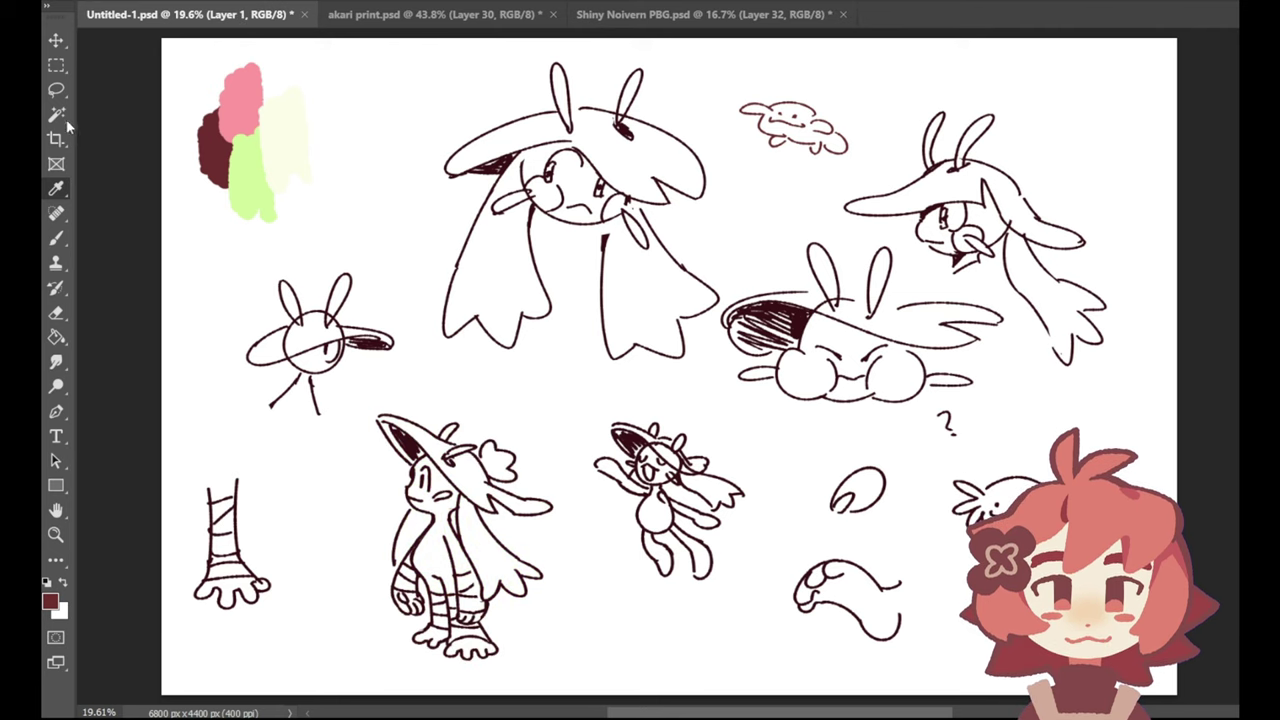
left_click(47, 582)
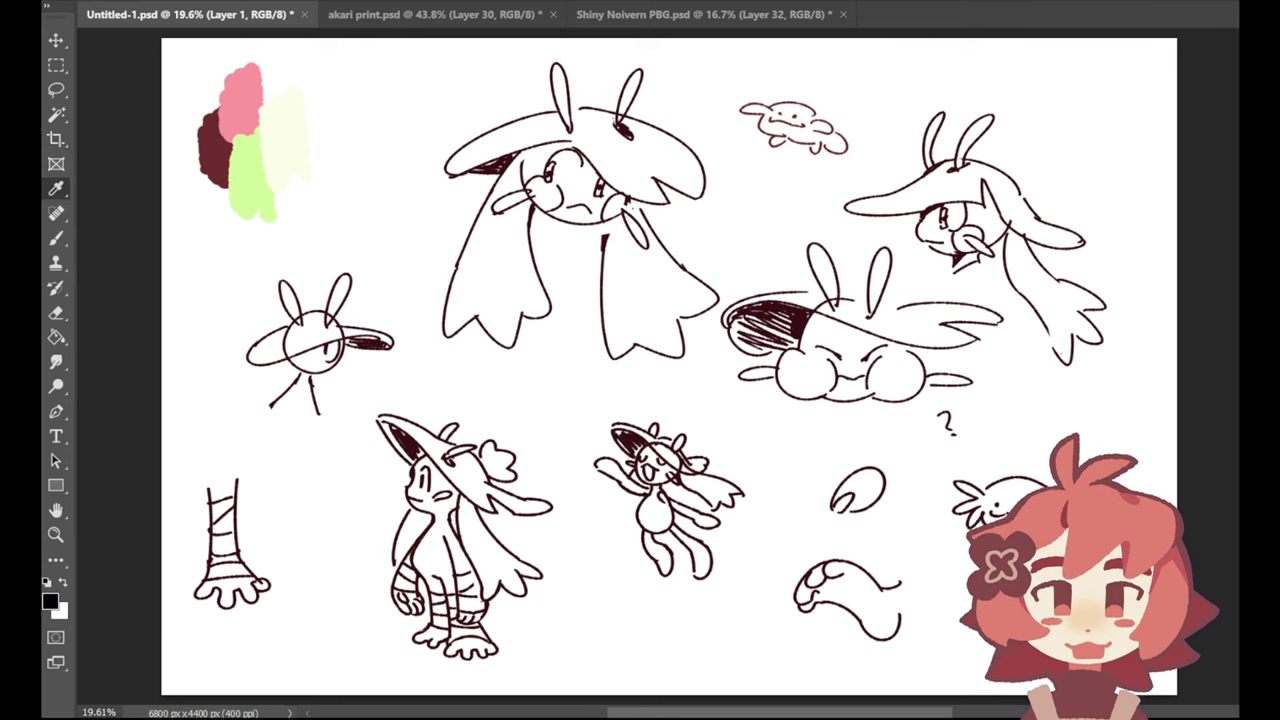
key("ctrl+alt+shift+n")
left_click(56, 238)
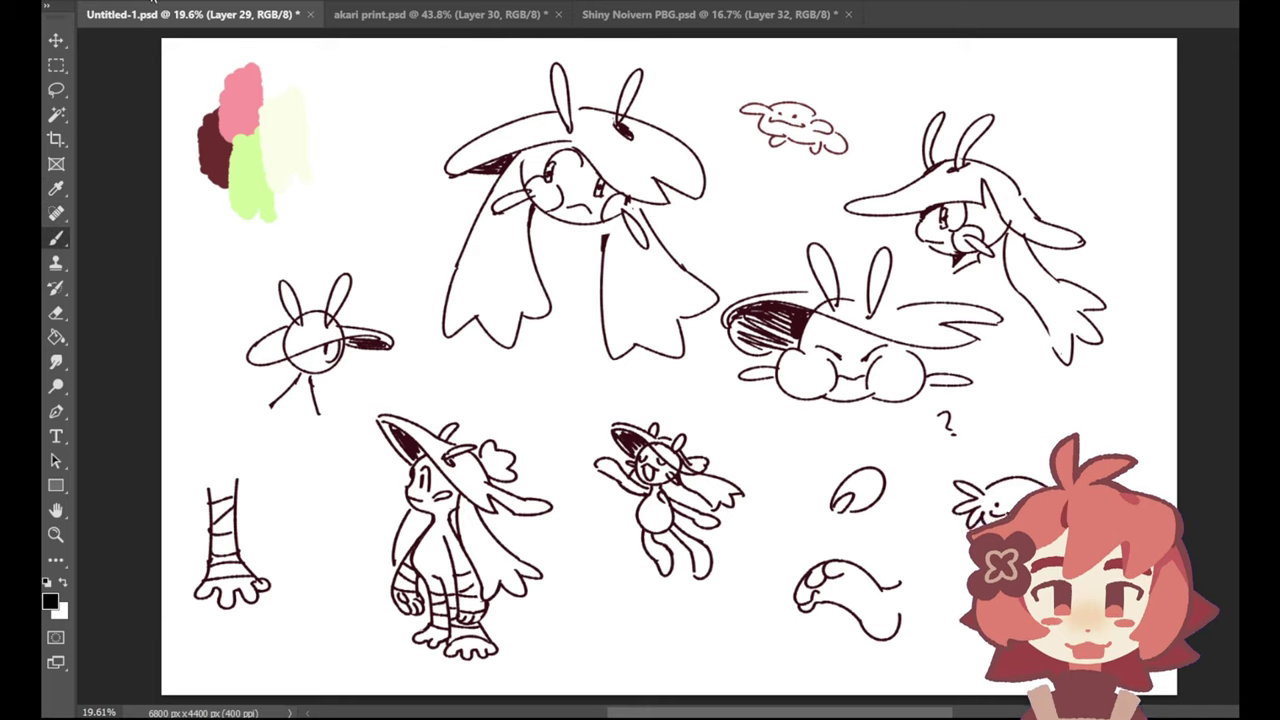
key("ctrl+BackSpace")
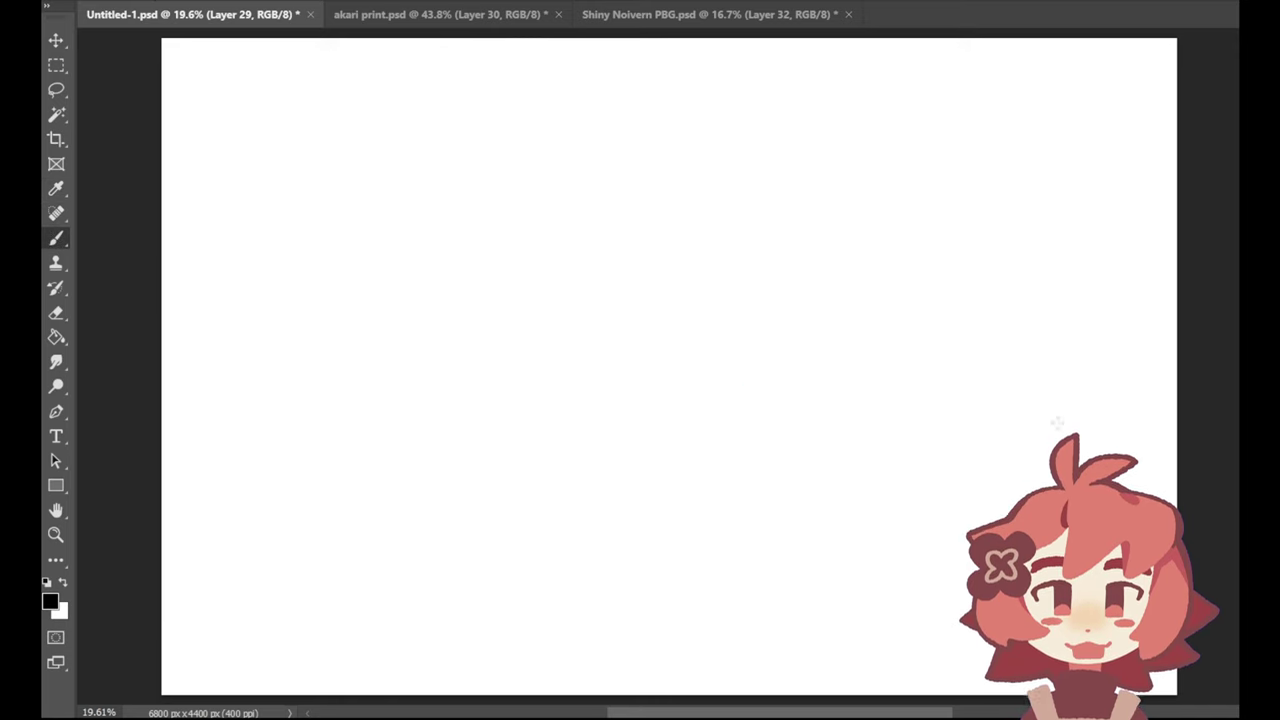
Step: Draw a circle in the upper-left area of the blank canvas as the creature's head
mouse_move(388, 182)
left_mouse_down()
mouse_move(357, 172)
mouse_move(404, 287)
mouse_move(363, 262)
mouse_move(408, 188)
left_mouse_up()
key("ctrl+z")
key("ctrl+z")
mouse_move(414, 181)
left_mouse_down()
mouse_move(363, 263)
mouse_move(410, 184)
mouse_move(391, 194)
mouse_move(372, 150)
left_mouse_up()
key("ctrl+z")
key("ctrl+z")
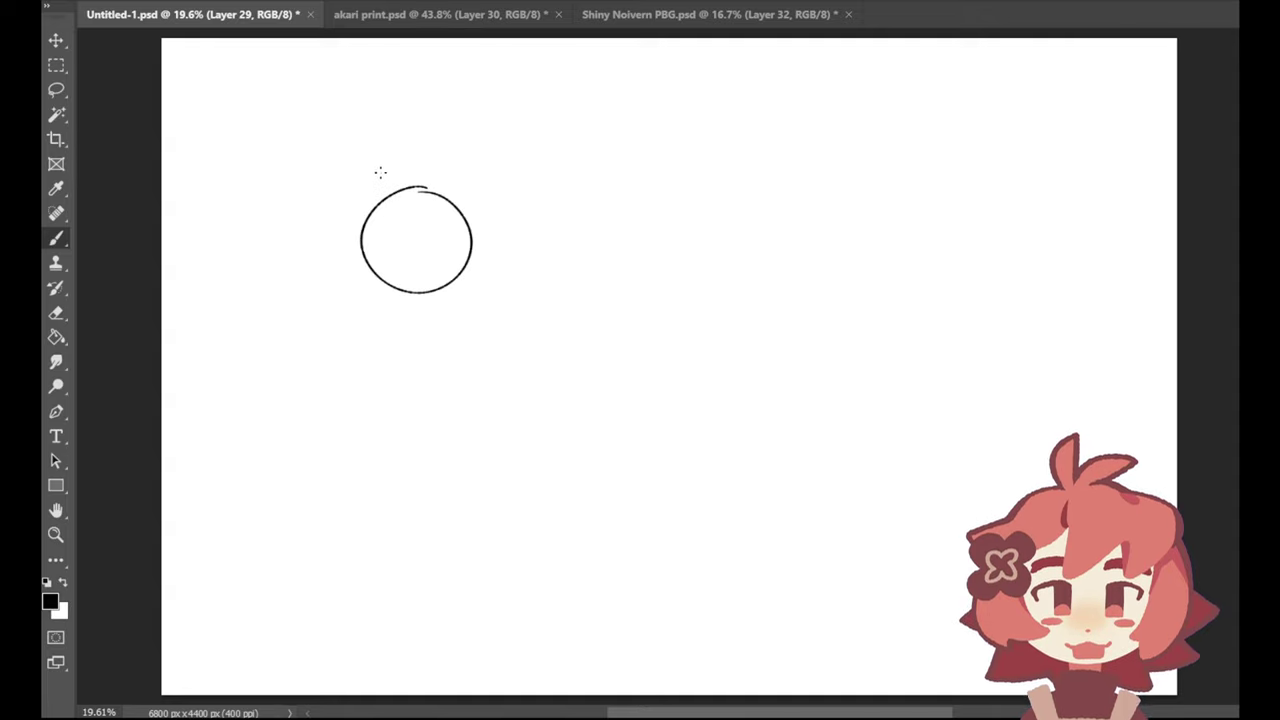
Step: Draw a slanted, curving hat brim across the head circle and shade the underside of its raised end in black
mouse_move(299, 248)
left_mouse_down()
mouse_move(409, 266)
mouse_move(456, 218)
left_mouse_up()
key("ctrl+z")
mouse_move(309, 248)
left_mouse_down()
mouse_move(312, 283)
mouse_move(540, 216)
mouse_move(550, 237)
left_mouse_up()
key("ctrl+z")
key("ctrl+z")
mouse_move(473, 226)
left_mouse_down()
mouse_move(536, 231)
mouse_move(519, 225)
mouse_move(541, 212)
mouse_move(486, 226)
mouse_move(514, 222)
mouse_move(497, 193)
mouse_move(553, 212)
mouse_move(543, 236)
mouse_move(550, 218)
left_mouse_up()
key("ctrl+z")
key("ctrl+z")
key("ctrl+z")
key("ctrl+z")
key("ctrl+z")
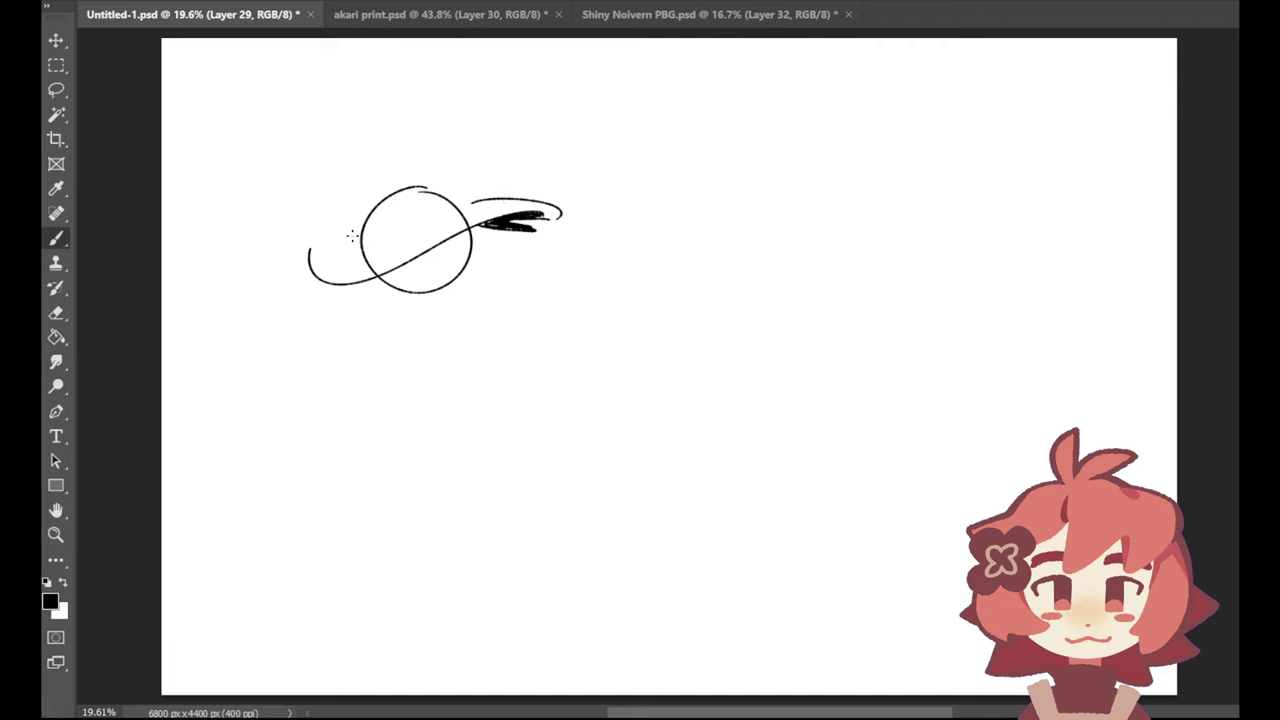
Step: Outline the upper edge of the brim's drooping side and add two antennae with dark bases on the hat
mouse_move(300, 256)
left_mouse_down()
mouse_move(463, 165)
mouse_move(456, 208)
left_mouse_up()
key("ctrl+z")
key("ctrl+z")
key("ctrl+z")
mouse_move(446, 210)
left_mouse_down()
mouse_move(475, 150)
mouse_move(456, 208)
left_mouse_up()
key("ctrl+z")
key("ctrl+z")
key("ctrl+z")
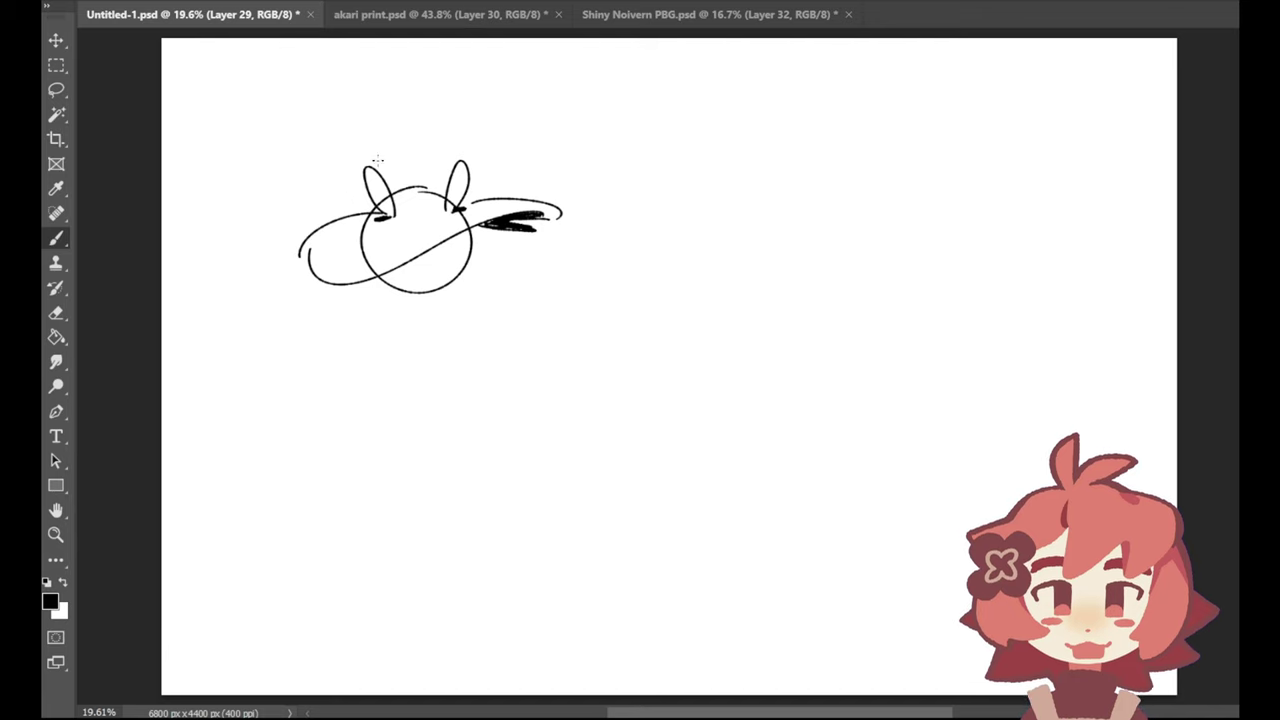
Step: Add a ruffled flower behind the hat and draw the visible eye and wavy mouth under the brim
mouse_move(378, 160)
left_mouse_down()
mouse_move(434, 186)
mouse_move(356, 198)
mouse_move(362, 210)
left_mouse_up()
left_click_drag(442, 245, 444, 258)
mouse_move(460, 248)
left_mouse_down()
mouse_move(450, 268)
mouse_move(422, 274)
mouse_move(451, 275)
mouse_move(438, 288)
mouse_move(453, 275)
left_mouse_up()
key("ctrl+z")
key("ctrl+z")
key("ctrl+z")
key("ctrl+z")
key("ctrl+z")
key("ctrl+z")
key("ctrl+z")
key("ctrl+z")
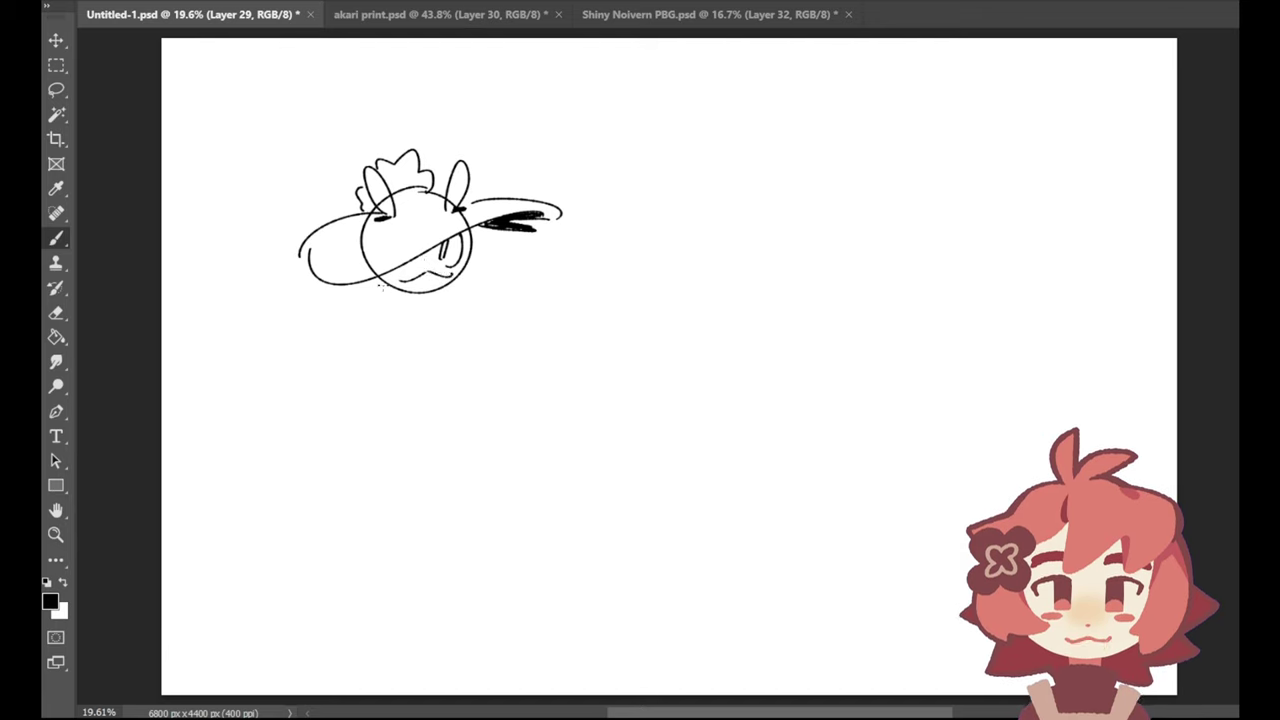
Step: Draw two small pointed ear lobes at the lower sides of the creature's head
left_click_drag(369, 286, 380, 287)
key("ctrl+z")
mouse_move(461, 275)
left_mouse_down()
mouse_move(483, 277)
mouse_move(468, 268)
left_mouse_up()
key("ctrl+z")
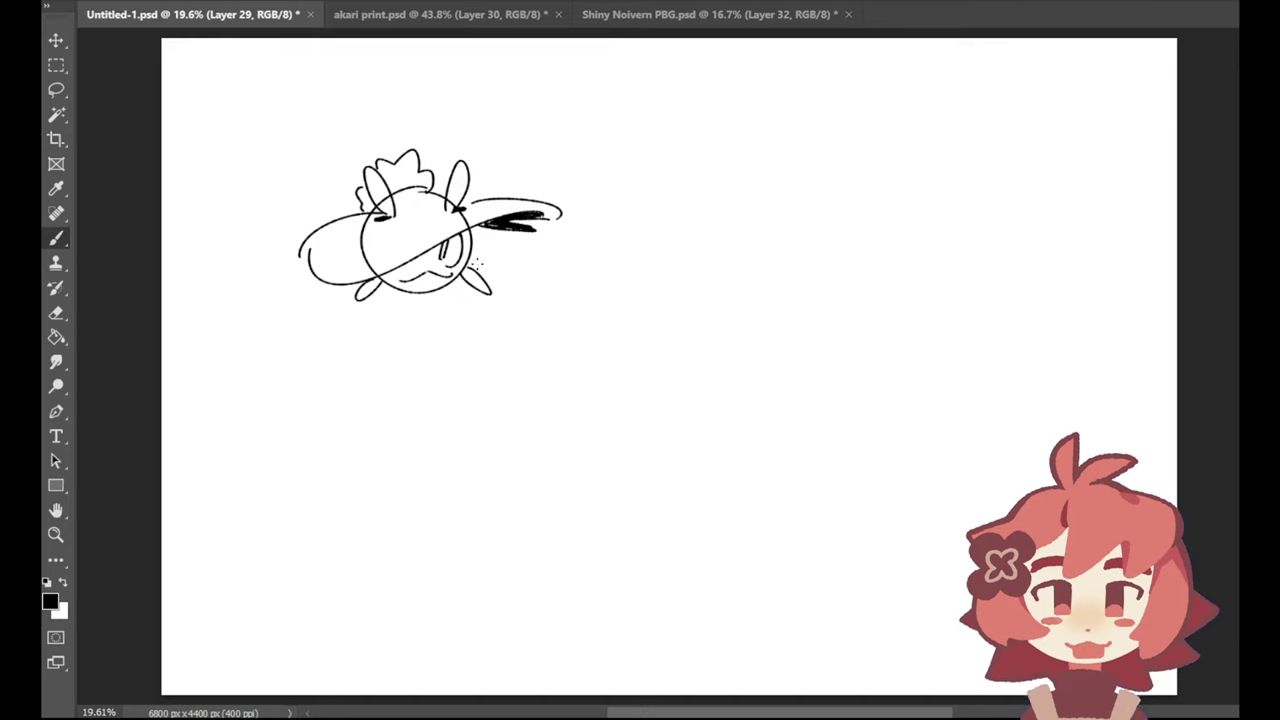
Step: Sketch a small hatless front-view head beside the main one, with two antennae, two ear lobes, eyes and a wavy mouth
left_click_drag(632, 108, 628, 156)
key("ctrl+z")
mouse_move(628, 103)
left_mouse_down()
mouse_move(600, 102)
mouse_move(665, 110)
left_mouse_up()
left_click(652, 98)
key("ctrl+z")
left_click_drag(587, 152, 660, 160)
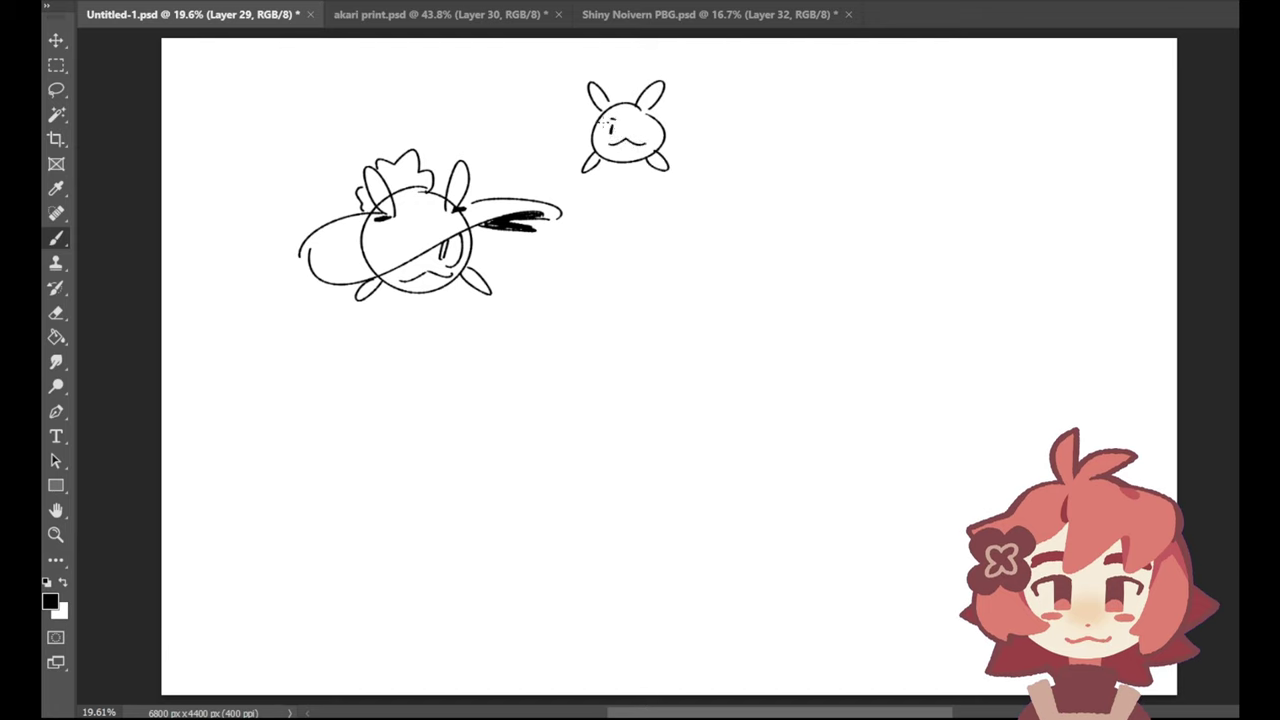
left_click_drag(640, 121, 641, 138)
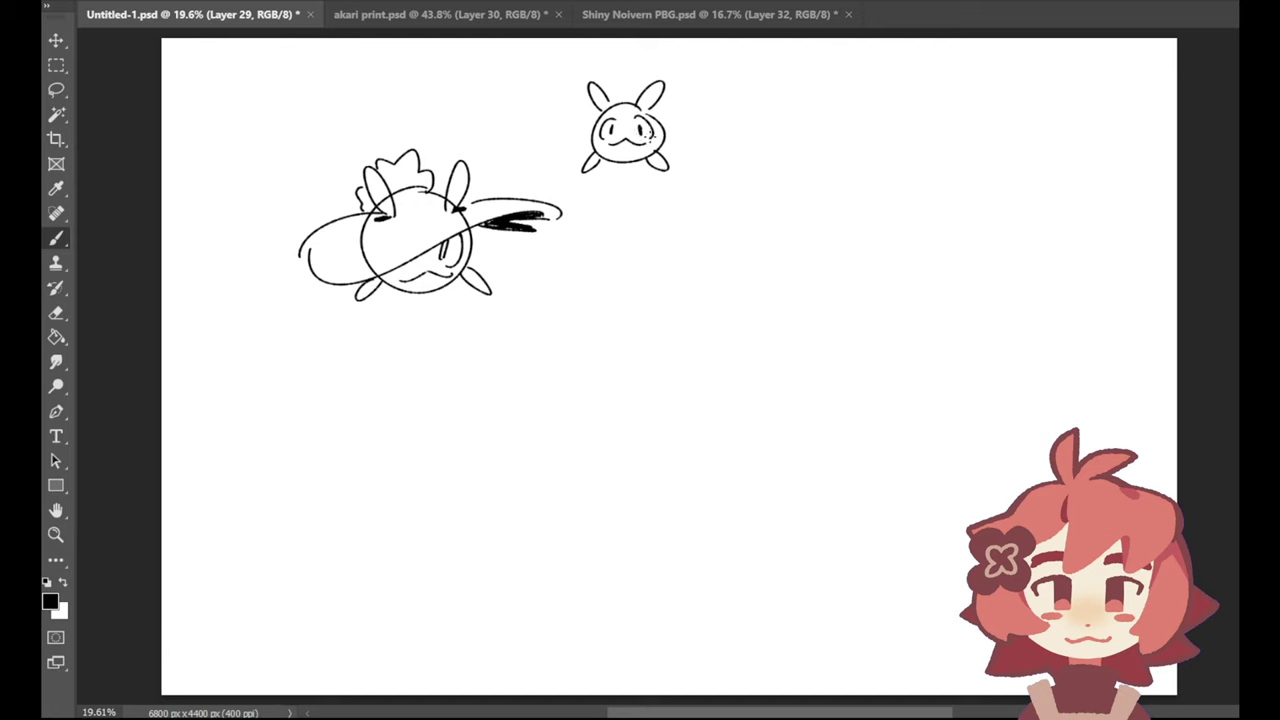
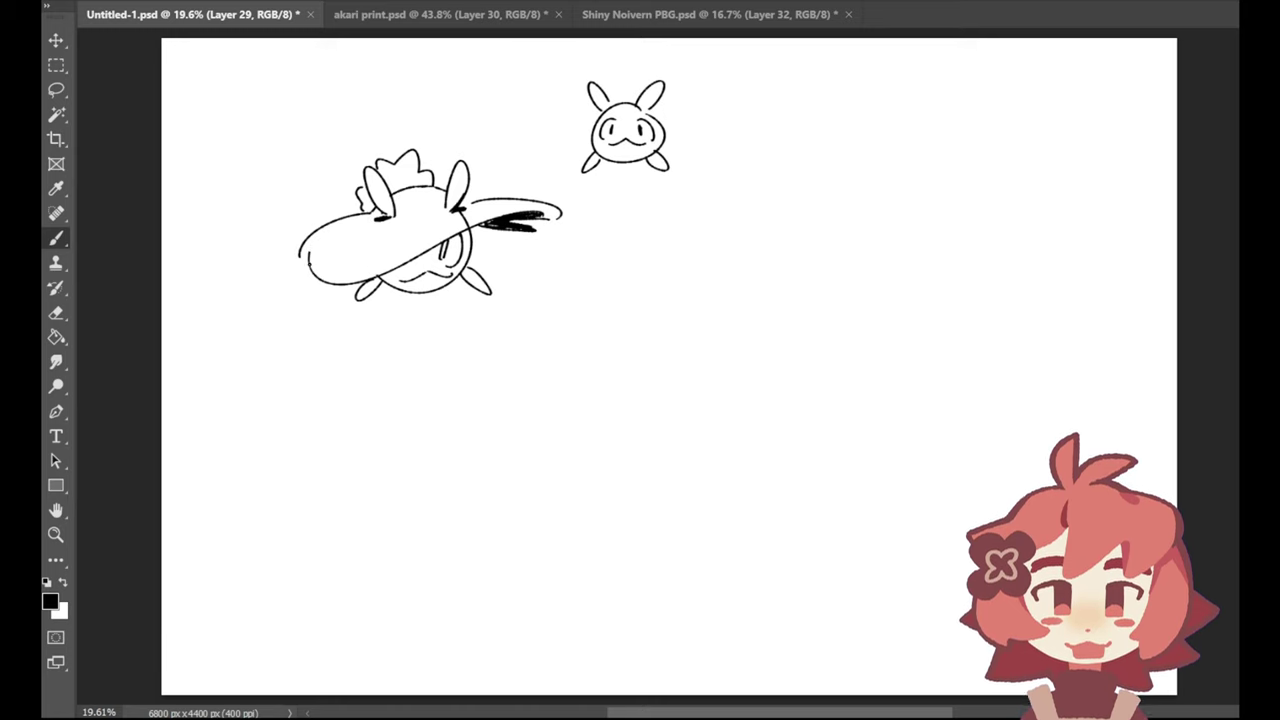
Step: Close the rounded end of the hat brim's drooping side and add a crease line along it
key("ctrl+z")
left_click_drag(300, 250, 335, 284)
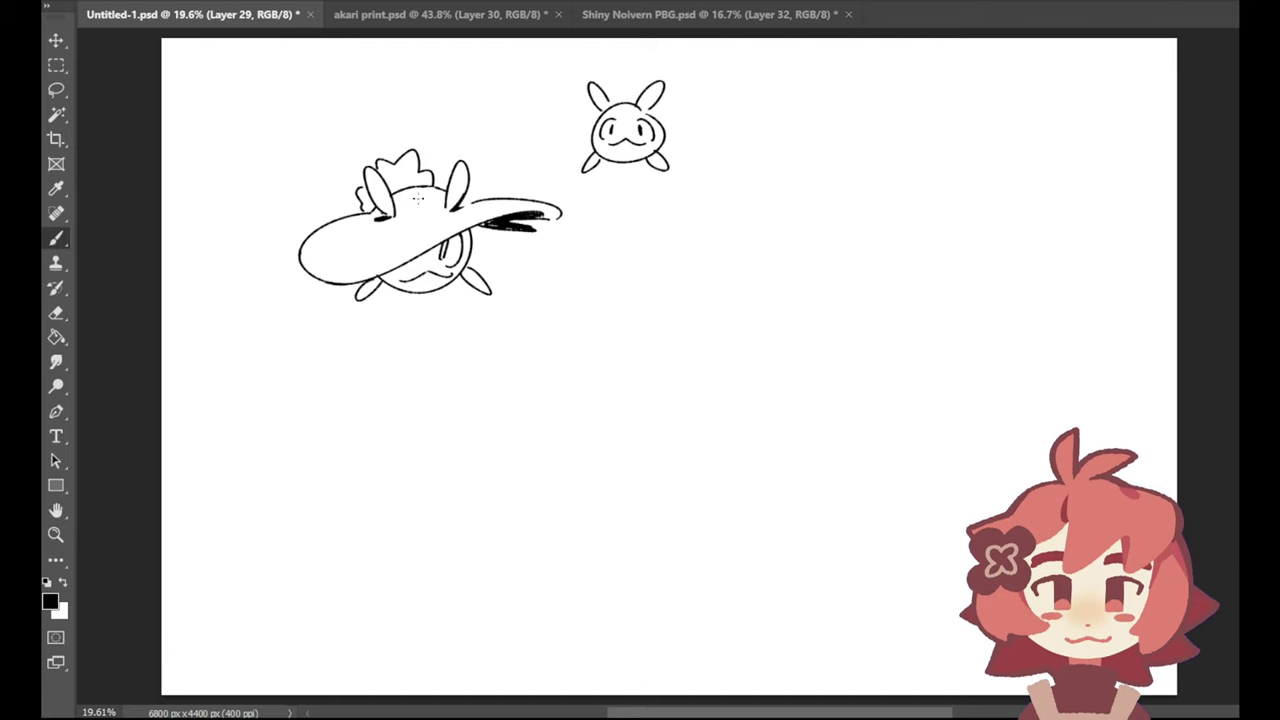
key("ctrl+z")
mouse_move(418, 190)
left_mouse_down()
mouse_move(424, 207)
mouse_move(372, 264)
mouse_move(411, 255)
left_mouse_up()
key("ctrl+z")
key("ctrl+z")
key("ctrl+z")
key("ctrl+z")
left_click_drag(304, 260, 358, 227)
key("ctrl+z")
key("ctrl+z")
left_click_drag(302, 262, 358, 226)
Step: Sketch a short shaded neck under the hatted head and try sloping torso outlines below it
mouse_move(410, 297)
left_mouse_down()
mouse_move(422, 291)
mouse_move(400, 304)
mouse_move(423, 304)
left_mouse_up()
key("ctrl+z")
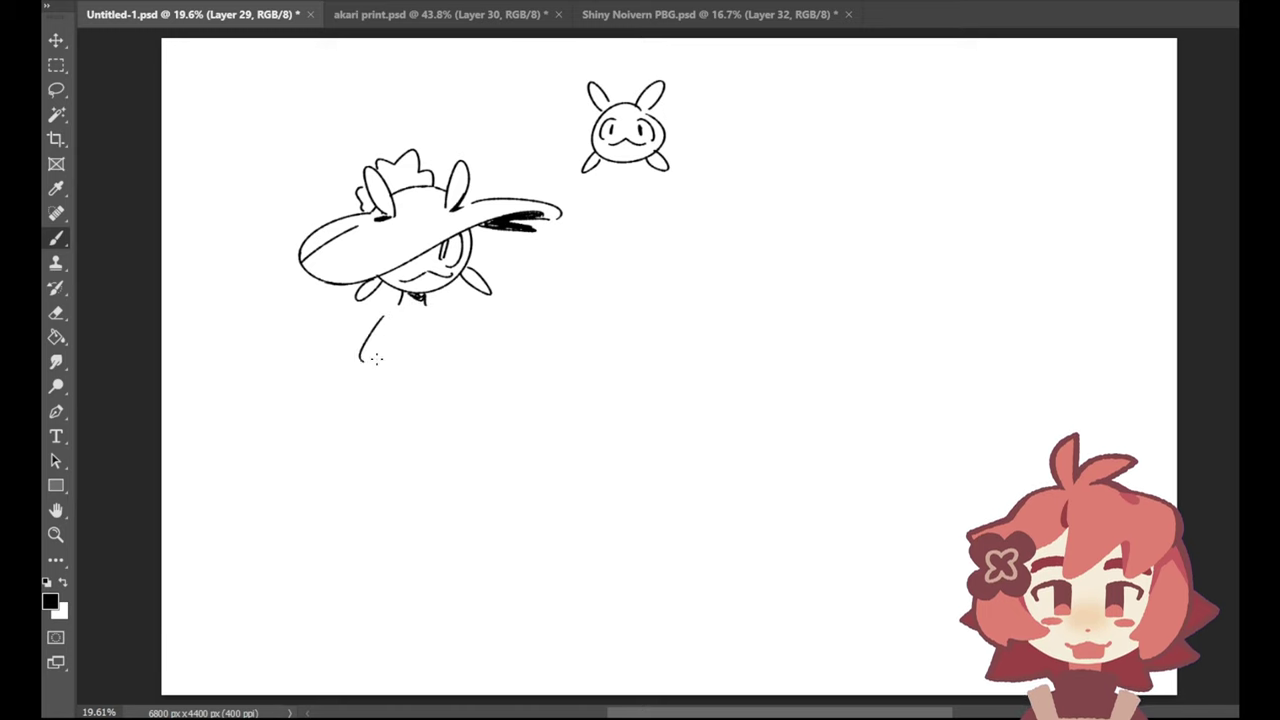
left_click_drag(362, 352, 394, 314)
key("ctrl+z")
mouse_move(379, 321)
left_mouse_down()
mouse_move(435, 376)
mouse_move(412, 312)
mouse_move(363, 370)
mouse_move(427, 314)
left_mouse_up()
key("ctrl+z")
key("ctrl+z")
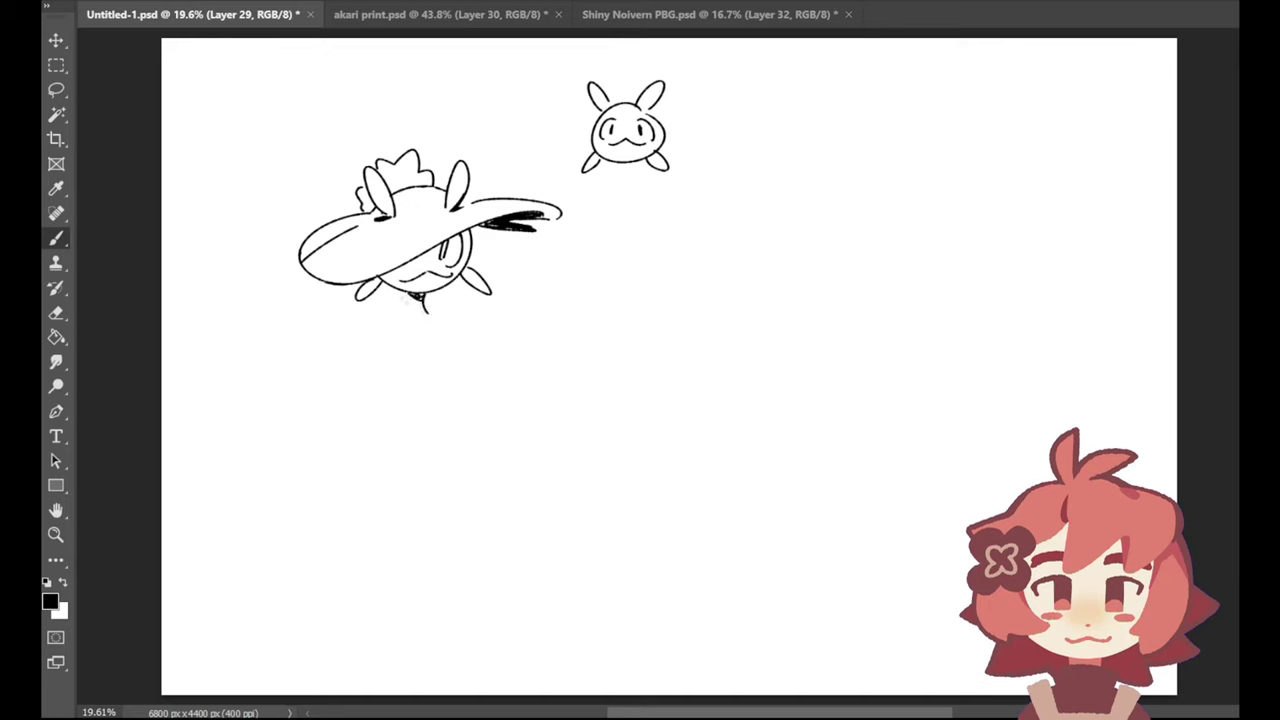
key("ctrl+z")
mouse_move(365, 350)
left_mouse_down()
mouse_move(428, 314)
mouse_move(369, 394)
mouse_move(427, 313)
mouse_move(356, 357)
mouse_move(432, 312)
mouse_move(354, 372)
mouse_move(408, 319)
mouse_move(373, 351)
left_mouse_up()
key("ctrl+z")
key("ctrl+z")
key("ctrl+z")
key("ctrl+z")
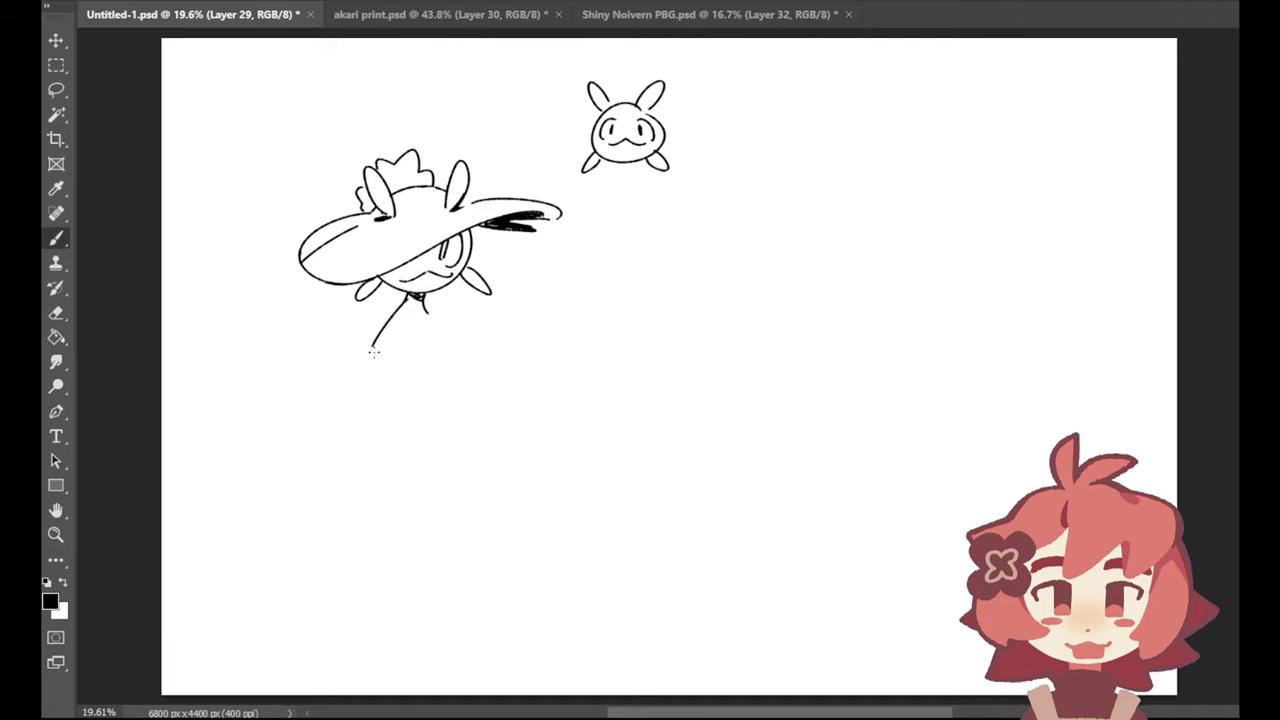
Step: Rework the torso into a small egg-shaped body joined to the neck and darken the shadow under the chin
key("ctrl+z")
mouse_move(405, 302)
left_mouse_down()
mouse_move(366, 411)
mouse_move(408, 321)
mouse_move(443, 371)
mouse_move(410, 415)
left_mouse_up()
key("ctrl+z")
key("ctrl+z")
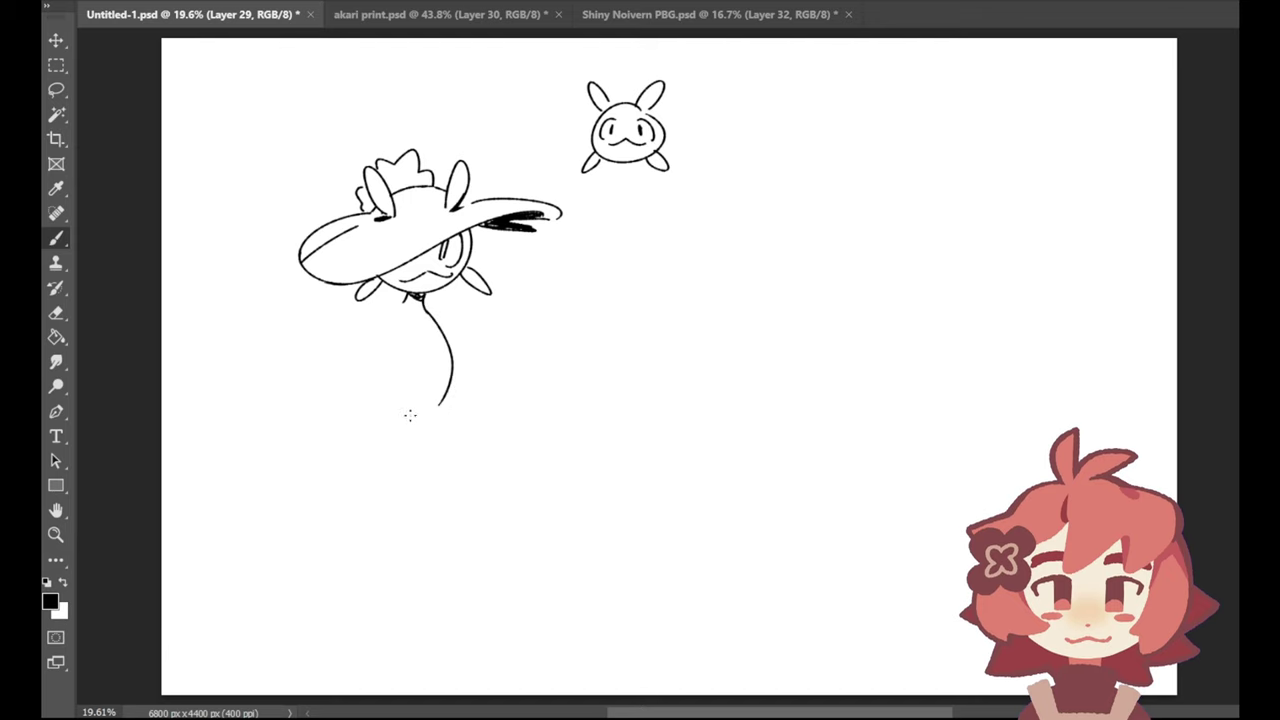
key("ctrl+z")
mouse_move(405, 302)
left_mouse_down()
mouse_move(373, 355)
mouse_move(441, 370)
mouse_move(409, 311)
left_mouse_up()
key("ctrl+z")
key("ctrl+z")
mouse_move(405, 302)
left_mouse_down()
mouse_move(377, 321)
mouse_move(432, 306)
left_mouse_up()
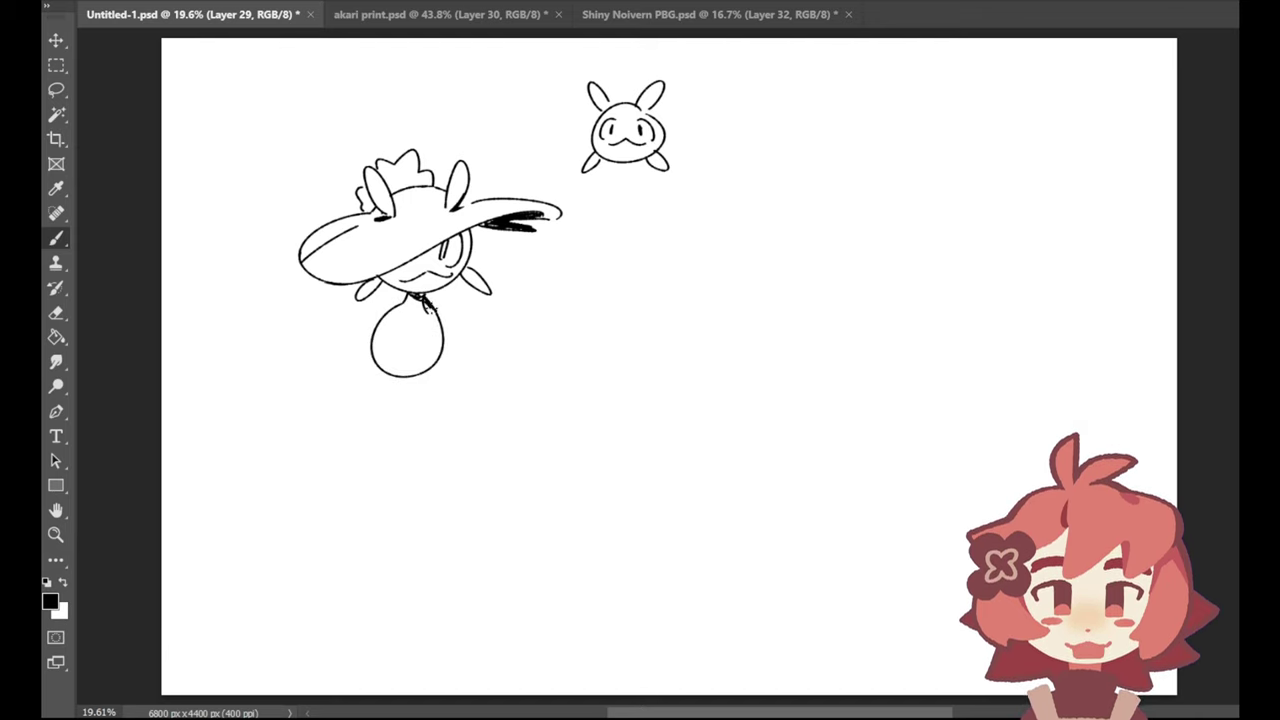
Step: Try sketching legs hanging from the underside of the egg-shaped body
left_click_drag(375, 368, 387, 437)
key("ctrl+z")
mouse_move(368, 363)
left_mouse_down()
mouse_move(337, 423)
mouse_move(344, 400)
mouse_move(390, 436)
left_mouse_up()
key("ctrl+z")
key("ctrl+z")
key("ctrl+z")
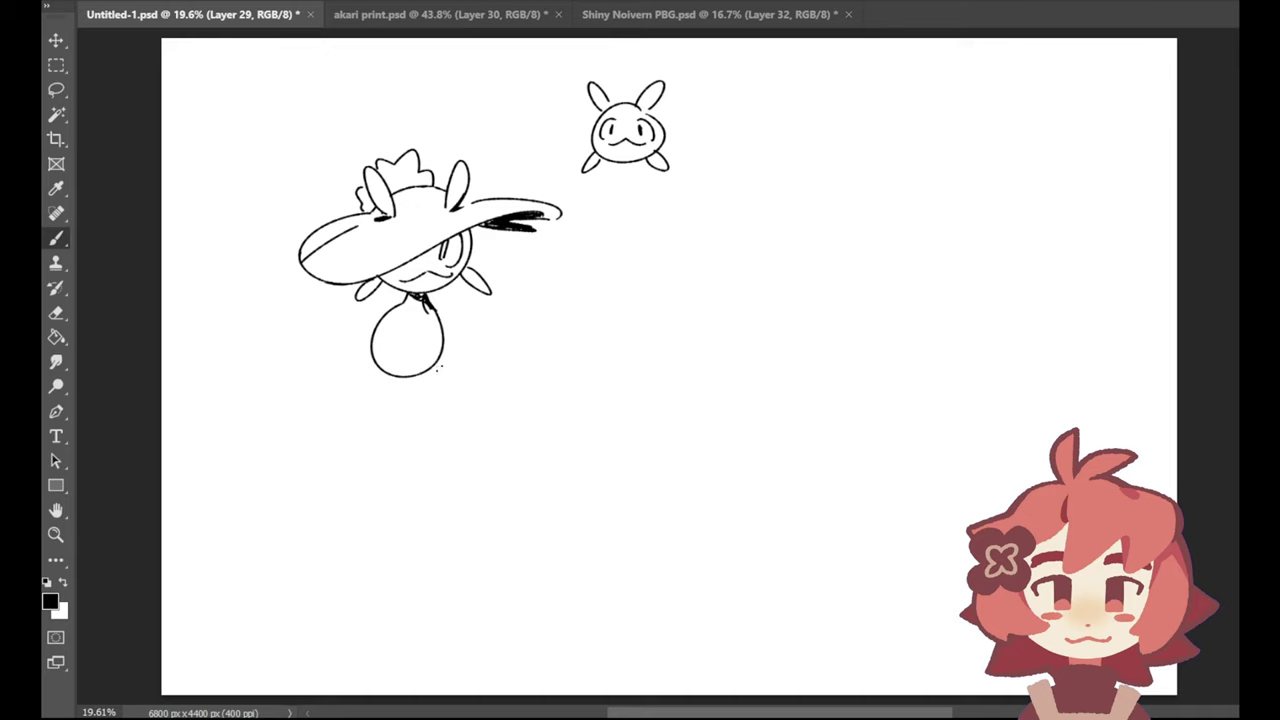
key("ctrl+shift+z")
left_click_drag(485, 423, 494, 431)
key("ctrl+z")
key("ctrl+z")
mouse_move(391, 377)
left_mouse_down()
mouse_move(385, 433)
mouse_move(373, 435)
left_mouse_up()
key("ctrl+z")
key("ctrl+z")
left_click_drag(390, 378, 375, 449)
left_click_drag(402, 380, 406, 500)
key("ctrl+z")
key("ctrl+z")
left_click_drag(386, 377, 363, 435)
key("ctrl+z")
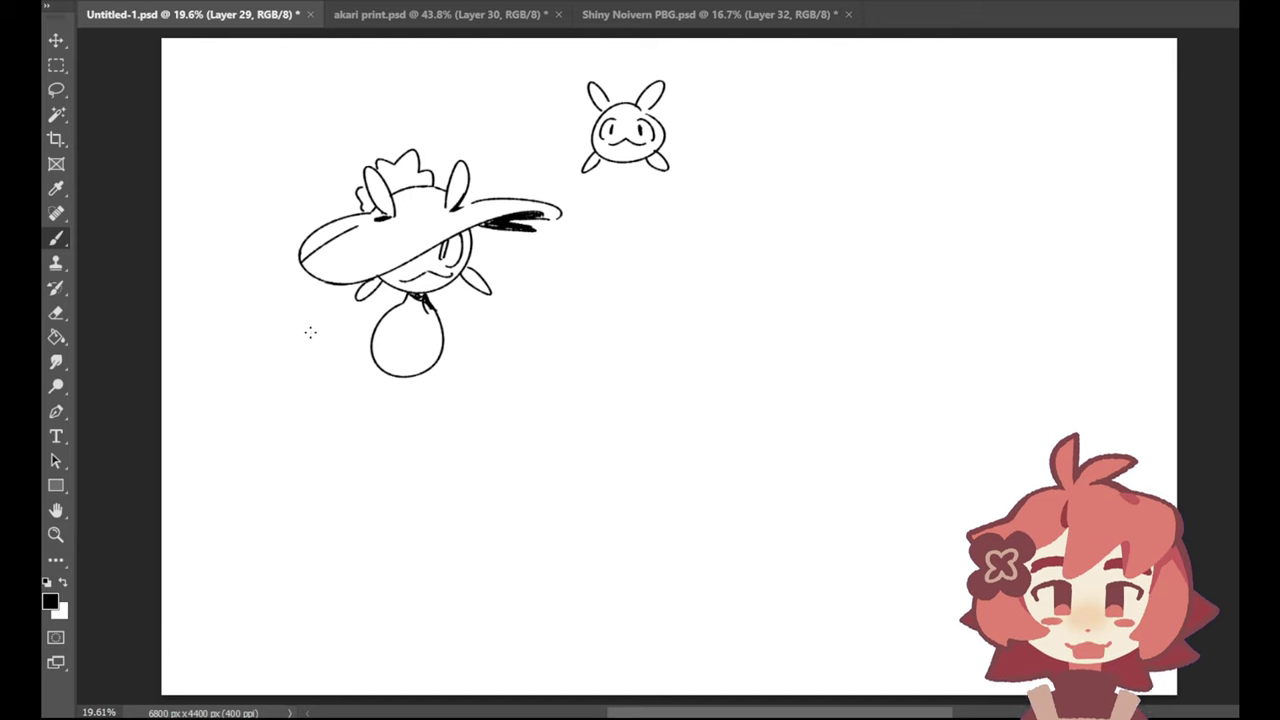
Step: Try sketching a long arm with a wide rounded end reaching out past the drooping side of the brim
mouse_move(300, 328)
left_mouse_down()
mouse_move(306, 350)
mouse_move(330, 352)
mouse_move(358, 314)
left_mouse_up()
key("ctrl+z")
key("ctrl+z")
key("ctrl+z")
key("ctrl+z")
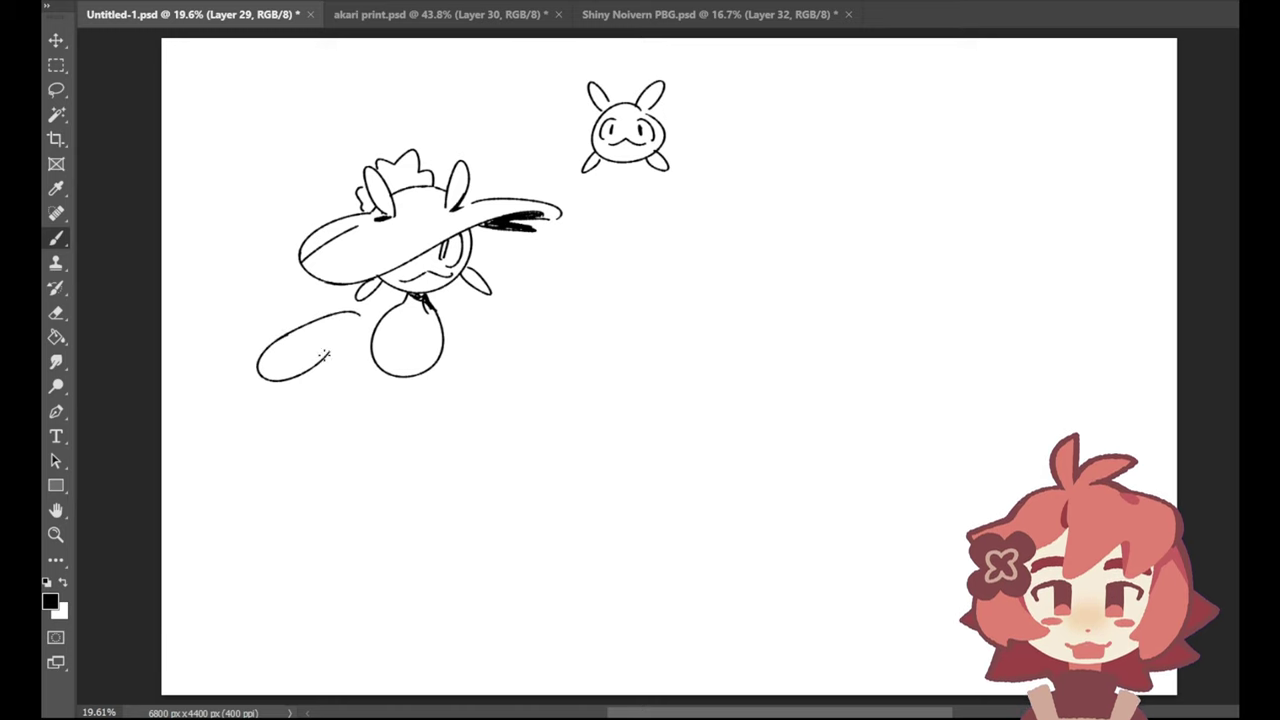
mouse_move(325, 355)
left_mouse_down()
mouse_move(351, 332)
mouse_move(344, 344)
mouse_move(369, 351)
mouse_move(403, 319)
left_mouse_up()
key("ctrl+z")
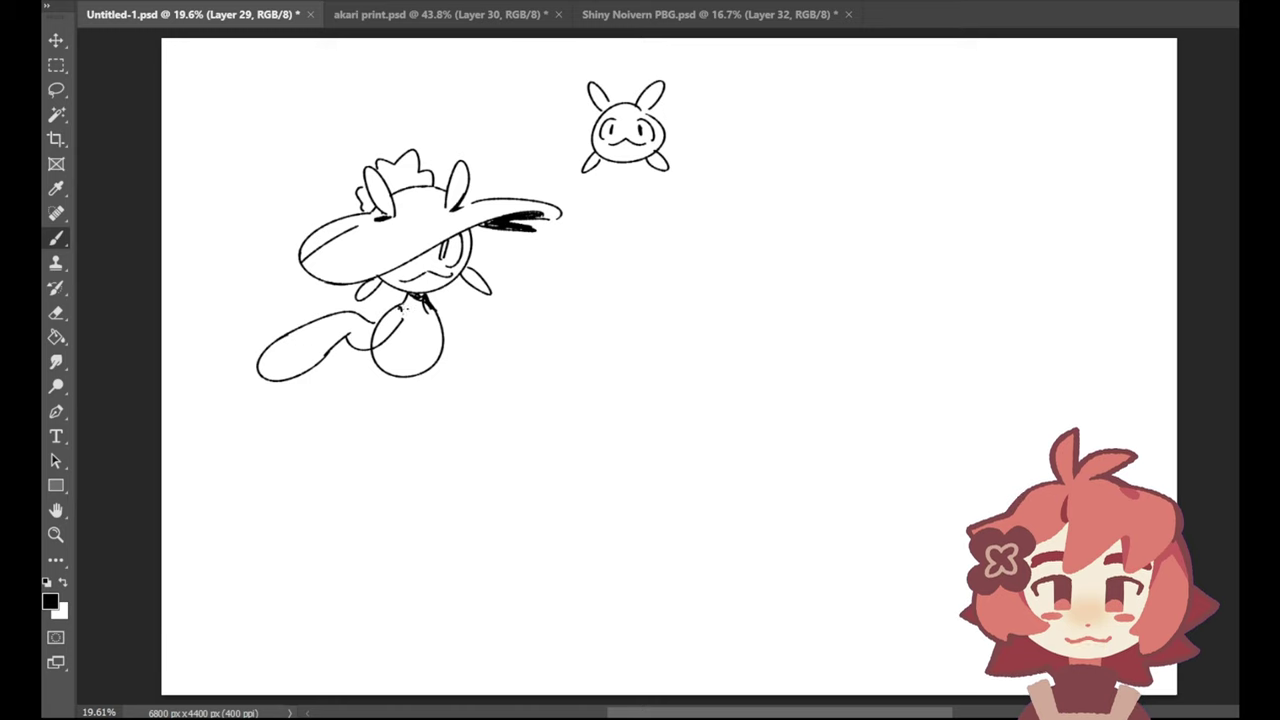
key("ctrl+z")
key("ctrl+z")
key("ctrl+z")
key("ctrl+z")
key("ctrl+z")
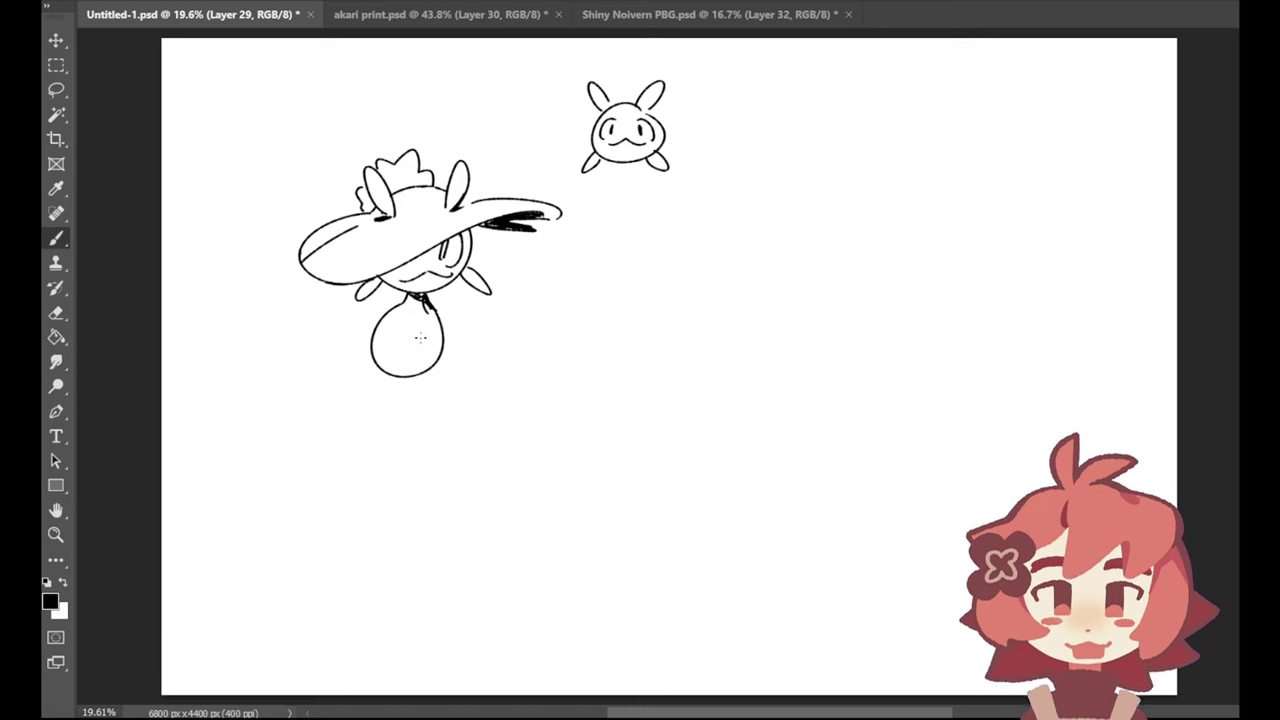
Step: Try sketching a long leg with a wide rounded end running diagonally across and below the egg-shaped body
left_click_drag(403, 314, 466, 376)
key("ctrl+z")
mouse_move(391, 318)
left_mouse_down()
mouse_move(418, 381)
mouse_move(404, 369)
mouse_move(473, 436)
mouse_move(483, 386)
mouse_move(469, 427)
mouse_move(465, 377)
left_mouse_up()
key("ctrl+z")
key("ctrl+z")
key("ctrl+z")
mouse_move(467, 421)
left_mouse_down()
mouse_move(498, 395)
mouse_move(464, 376)
left_mouse_up()
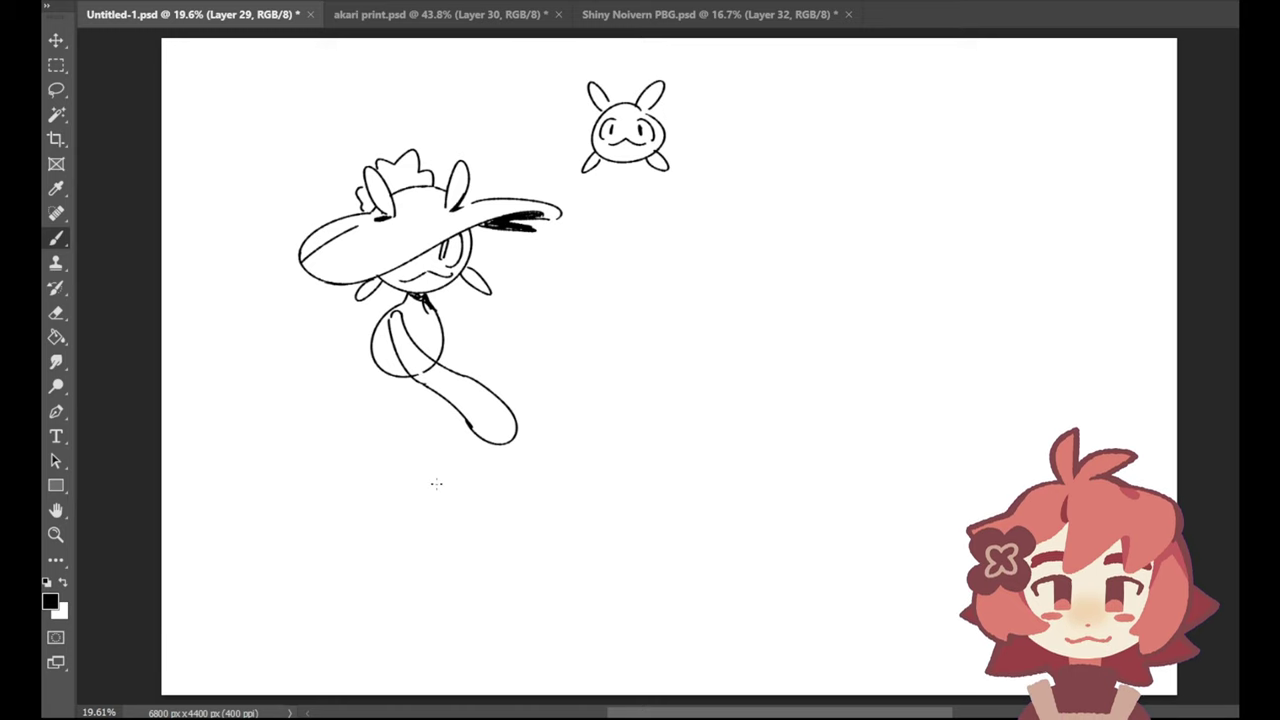
key("ctrl+z")
key("ctrl+z")
key("ctrl+z")
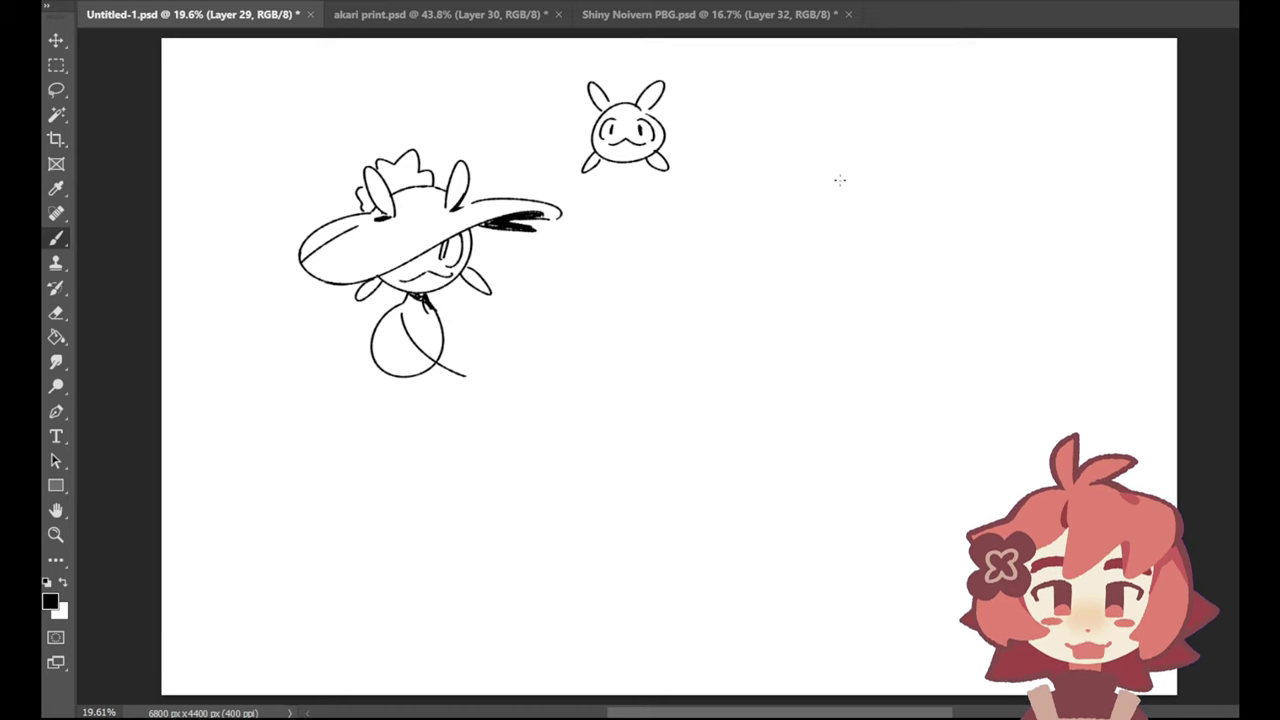
key("ctrl+z")
Step: Sketch a chubby Pikachu's head with pointed ears and a smiling face in the empty area beside the small creature head
mouse_move(831, 177)
left_mouse_down()
mouse_move(804, 202)
mouse_move(809, 220)
mouse_move(852, 178)
mouse_move(838, 152)
mouse_move(872, 179)
mouse_move(918, 160)
mouse_move(885, 197)
mouse_move(917, 160)
left_mouse_up()
key("ctrl+z")
key("ctrl+z")
mouse_move(820, 201)
left_mouse_down()
mouse_move(829, 188)
mouse_move(860, 207)
mouse_move(853, 193)
mouse_move(845, 207)
mouse_move(894, 218)
left_mouse_up()
key("ctrl+z")
key("ctrl+z")
Step: Sketch the chubby Pikachu's round body with belly, short arms, a foot, back stripes and a zigzag tail
mouse_move(806, 213)
left_mouse_down()
mouse_move(870, 232)
mouse_move(865, 252)
mouse_move(867, 235)
mouse_move(859, 247)
mouse_move(820, 229)
mouse_move(848, 242)
mouse_move(836, 239)
mouse_move(836, 276)
left_mouse_up()
key("ctrl+z")
mouse_move(810, 235)
left_mouse_down()
mouse_move(811, 266)
mouse_move(856, 279)
mouse_move(852, 249)
mouse_move(875, 248)
left_mouse_up()
key("ctrl+z")
key("ctrl+z")
left_click_drag(851, 276, 890, 273)
left_click_drag(896, 215, 892, 268)
key("ctrl+z")
mouse_move(896, 216)
left_mouse_down()
mouse_move(907, 236)
mouse_move(891, 268)
left_mouse_up()
left_click_drag(878, 219, 891, 233)
mouse_move(893, 239)
left_mouse_down()
mouse_move(925, 230)
mouse_move(940, 179)
mouse_move(985, 155)
mouse_move(986, 195)
mouse_move(941, 198)
mouse_move(911, 251)
left_mouse_up()
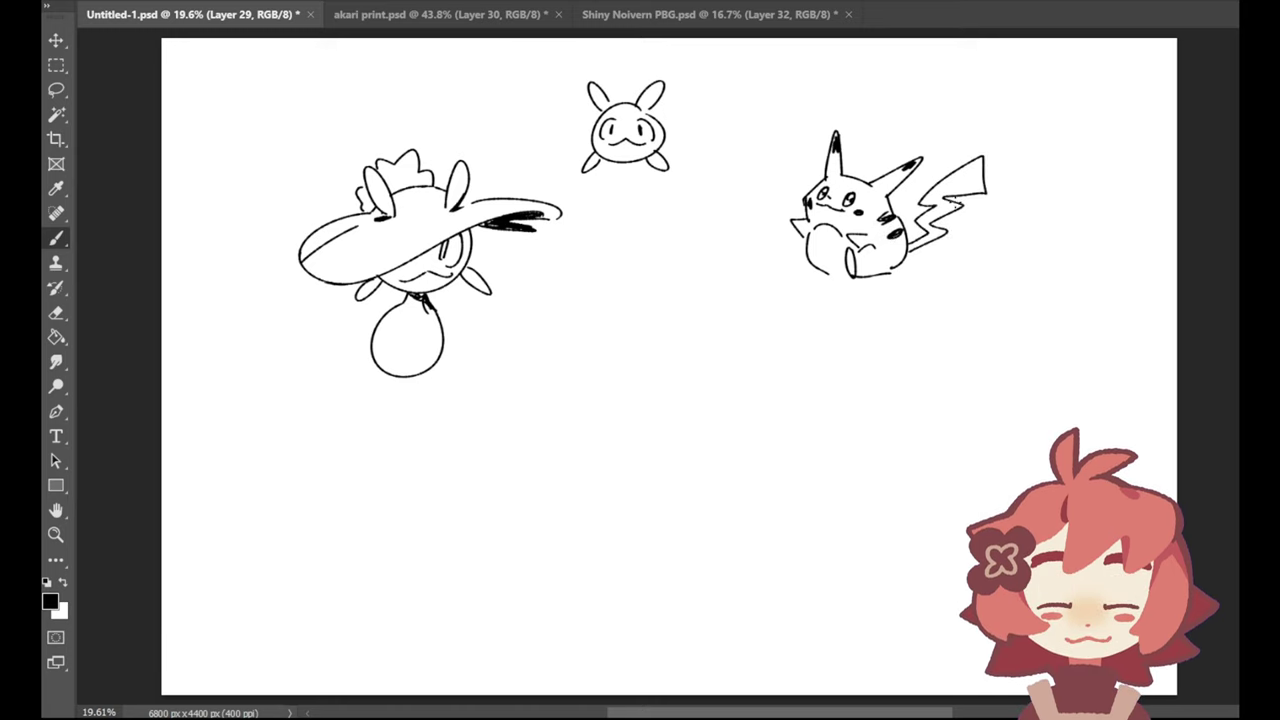
Step: Darken the tip and base of the chubby Pikachu's tail and add a second foot under the belly
mouse_move(980, 164)
left_mouse_down()
mouse_move(971, 187)
mouse_move(982, 188)
mouse_move(971, 187)
left_mouse_up()
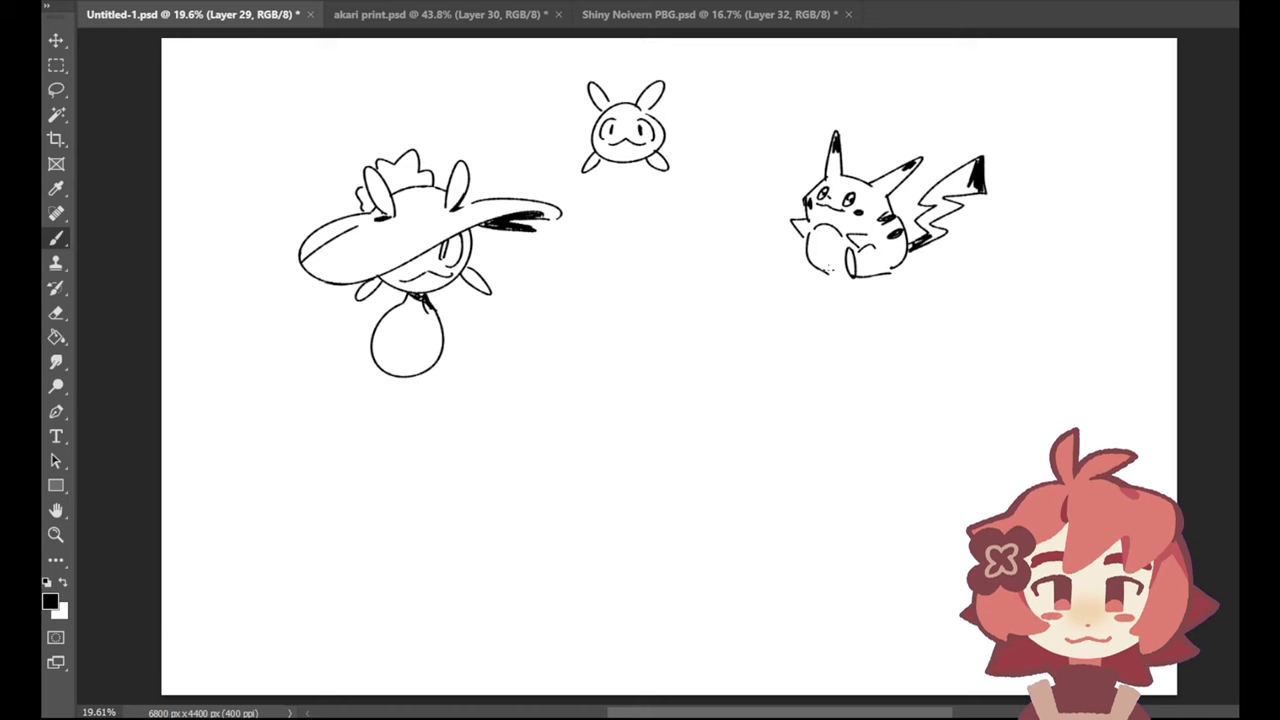
mouse_move(826, 272)
left_mouse_down()
mouse_move(828, 294)
mouse_move(862, 279)
left_mouse_up()
key("ctrl+z")
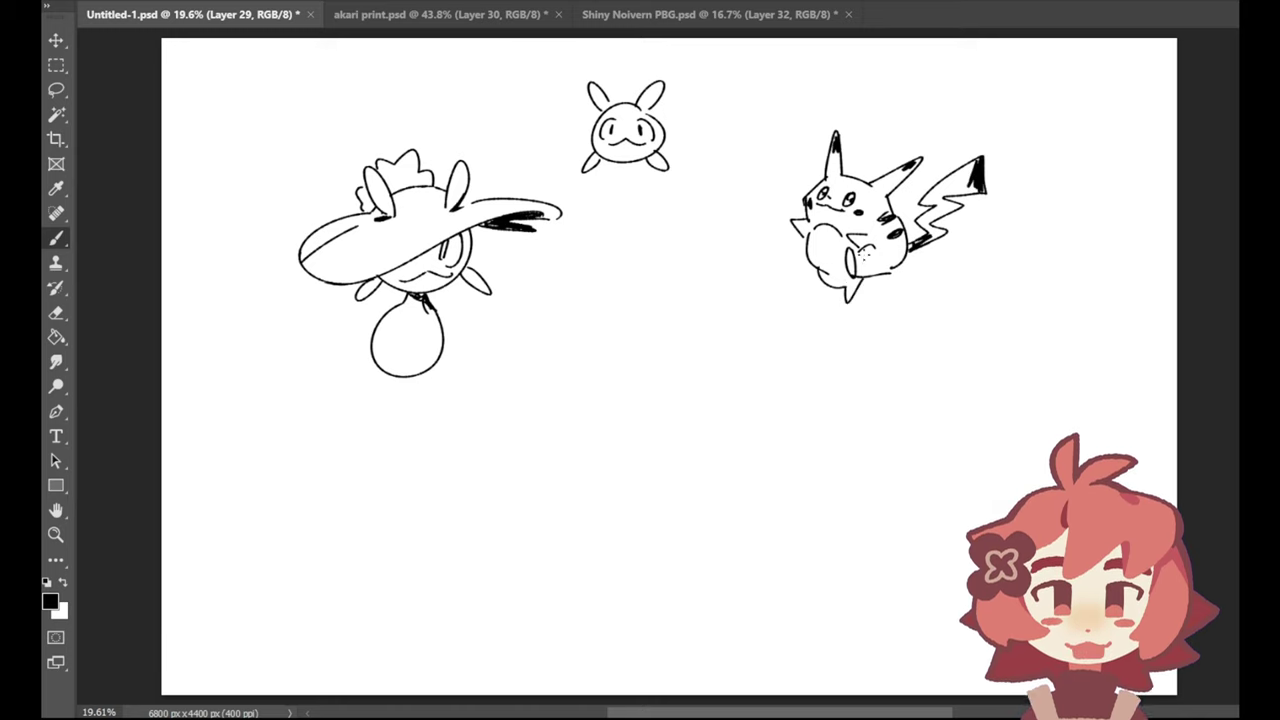
Step: Sketch the long rounded ears and head outline of a second Pikachu below the chubby one
mouse_move(898, 350)
left_mouse_down()
mouse_move(881, 409)
mouse_move(938, 284)
mouse_move(942, 316)
mouse_move(950, 292)
left_mouse_up()
key("ctrl+z")
key("ctrl+z")
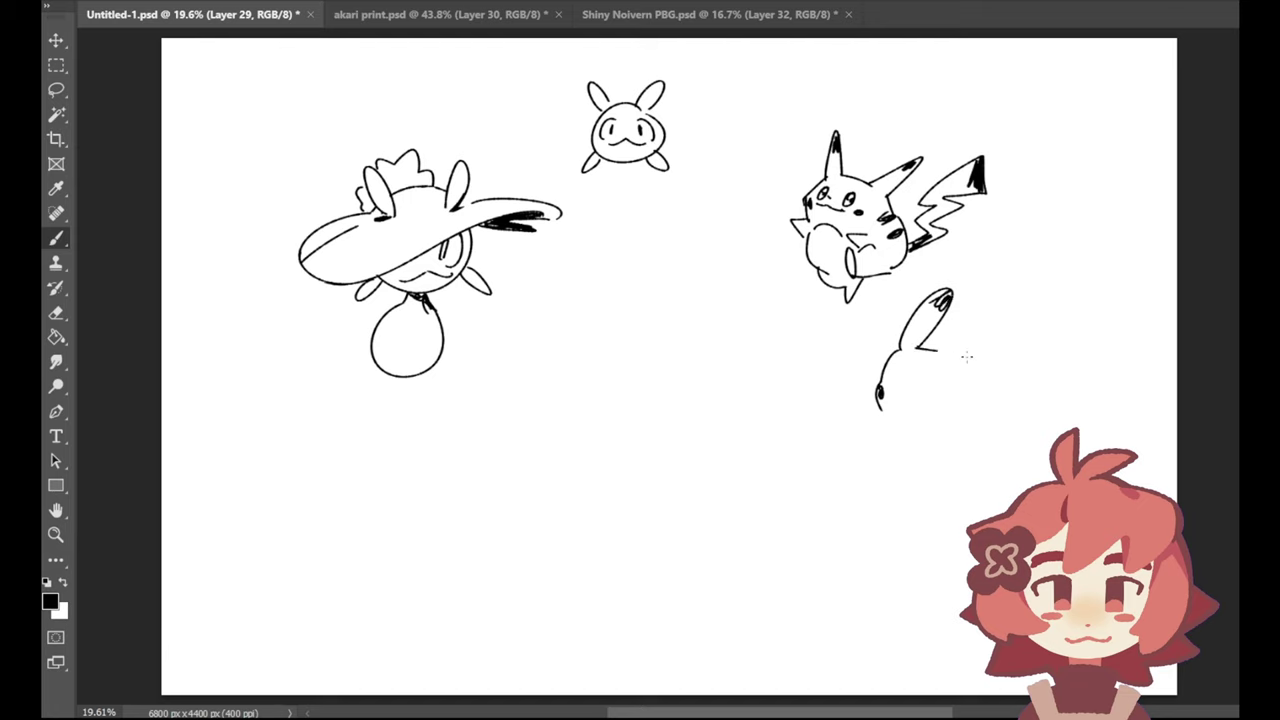
left_click_drag(967, 356, 972, 363)
key("ctrl+z")
mouse_move(914, 350)
left_mouse_down()
mouse_move(962, 368)
mouse_move(1037, 360)
mouse_move(966, 379)
left_mouse_up()
key("ctrl+z")
mouse_move(962, 366)
left_mouse_down()
mouse_move(1040, 341)
mouse_move(966, 380)
left_mouse_up()
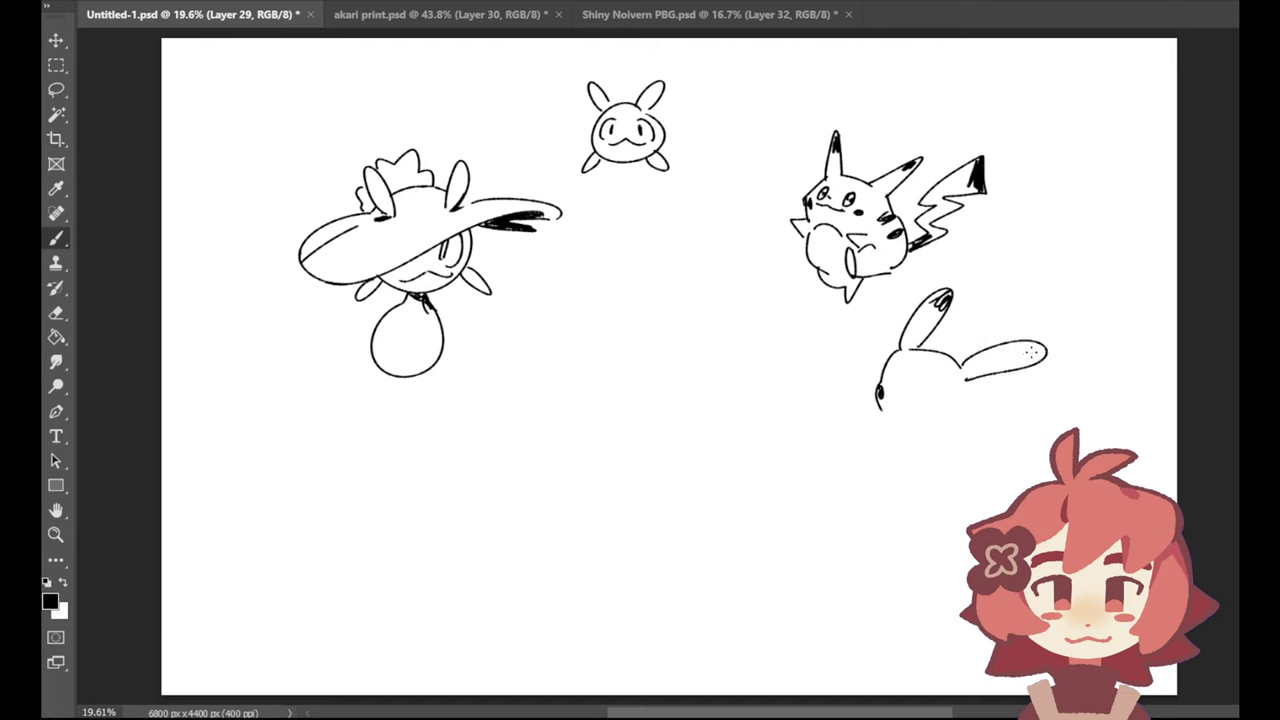
Step: Darken the second Pikachu's other ear tip and draw its eyes, mouth, cheeks and the side of its head
left_click_drag(1024, 350, 1044, 352)
left_click_drag(894, 378, 903, 385)
left_click_drag(928, 380, 971, 417)
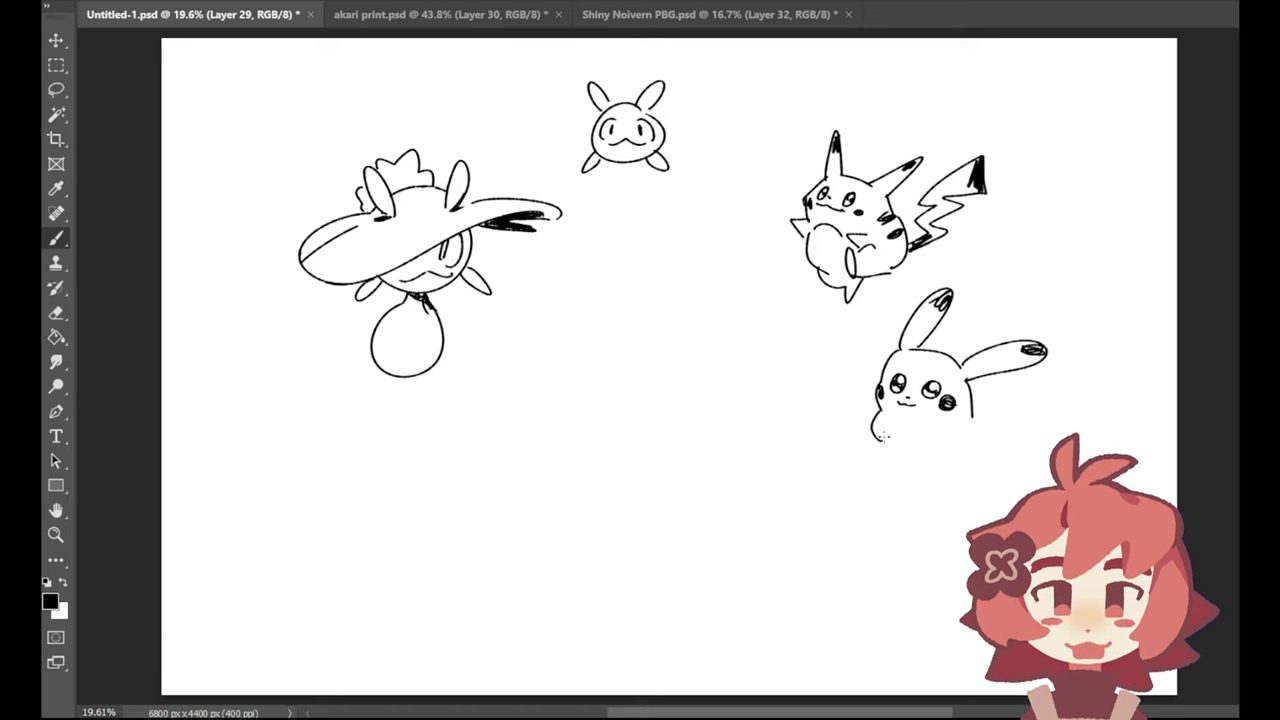
Step: Redraw the second Pikachu's eyes as closed, happy curves and outline the side and base of its body
mouse_move(880, 408)
left_mouse_down()
mouse_move(880, 483)
mouse_move(940, 484)
left_mouse_up()
key("ctrl+z")
mouse_move(897, 374)
left_mouse_down()
mouse_move(896, 391)
mouse_move(927, 396)
mouse_move(934, 383)
mouse_move(935, 401)
mouse_move(898, 384)
mouse_move(930, 392)
left_mouse_up()
key("ctrl+z")
key("ctrl+z")
key("ctrl+z")
key("ctrl+z")
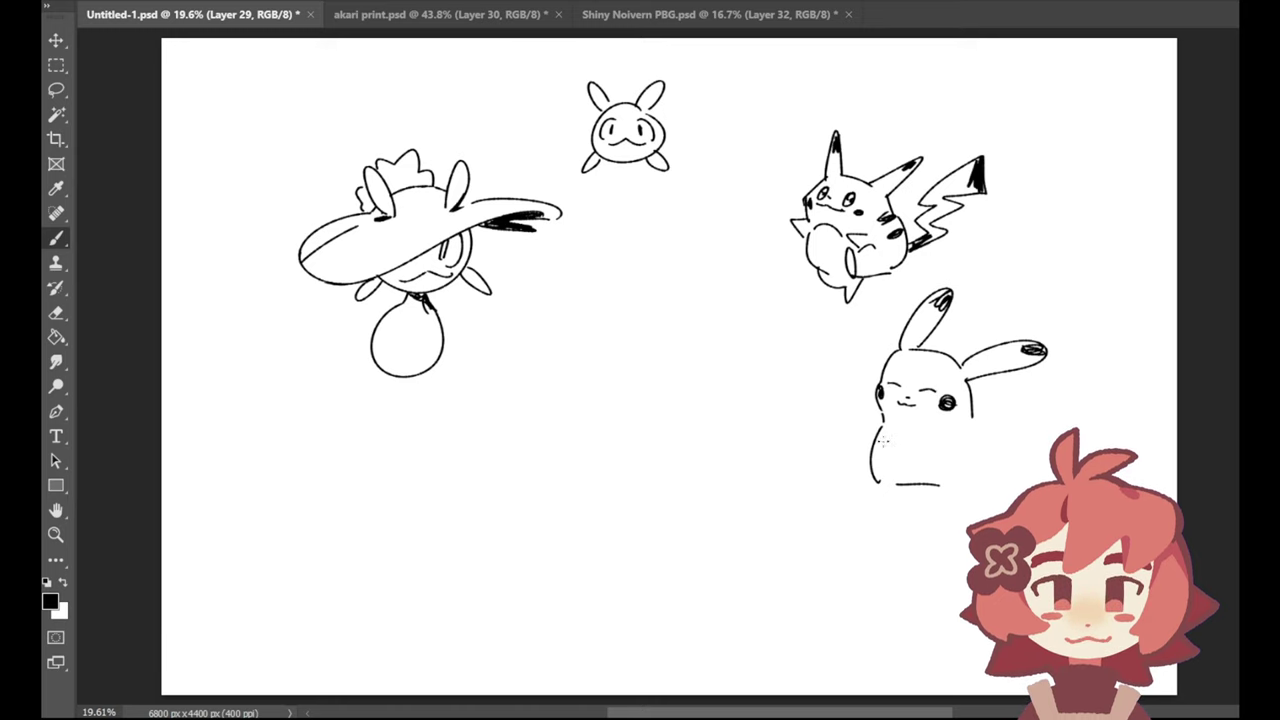
Step: Complete the second Pikachu's body with two short arms, small feet and dark back stripes
mouse_move(884, 436)
left_mouse_down()
mouse_move(902, 455)
mouse_move(977, 464)
left_mouse_up()
key("ctrl+z")
mouse_move(974, 420)
left_mouse_down()
mouse_move(972, 486)
mouse_move(975, 425)
mouse_move(978, 448)
left_mouse_up()
key("ctrl+z")
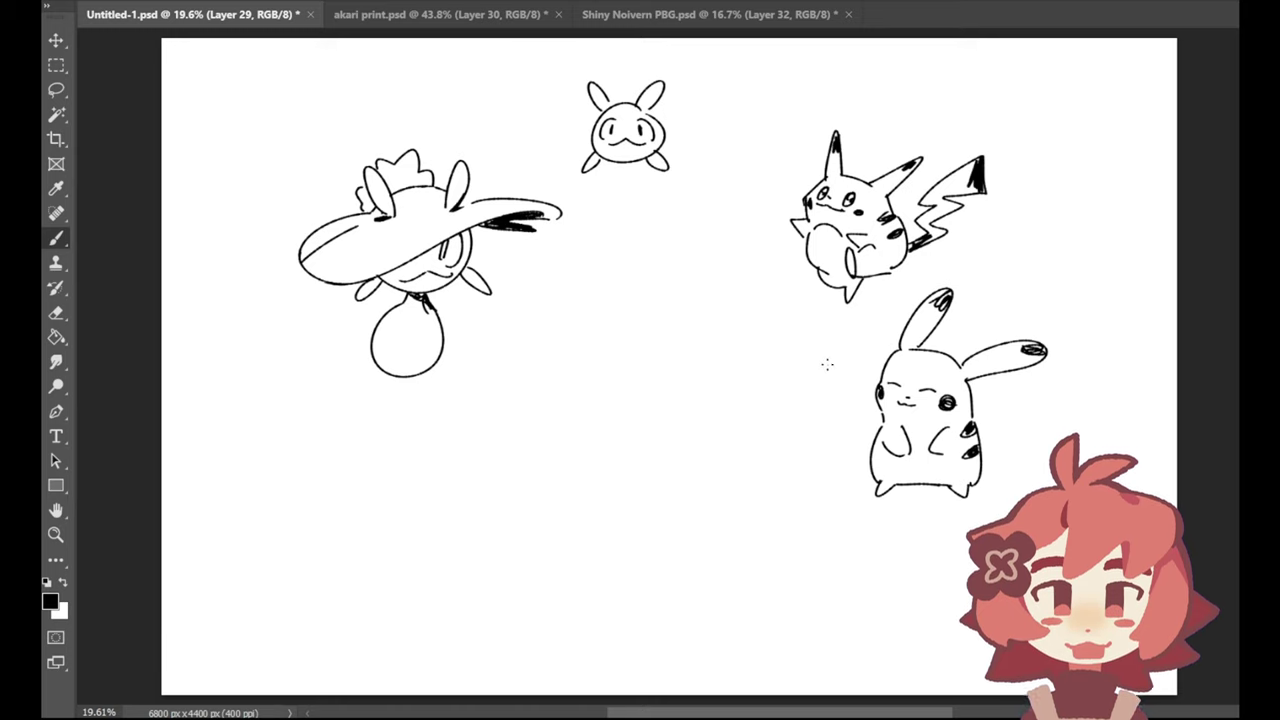
Step: Sketch a large zigzag tail with a dark base behind the second Pikachu
mouse_move(812, 344)
left_mouse_down()
mouse_move(884, 363)
mouse_move(870, 358)
mouse_move(814, 395)
mouse_move(857, 410)
mouse_move(862, 453)
mouse_move(848, 458)
mouse_move(870, 446)
left_mouse_up()
key("ctrl+z")
key("ctrl+z")
key("ctrl+z")
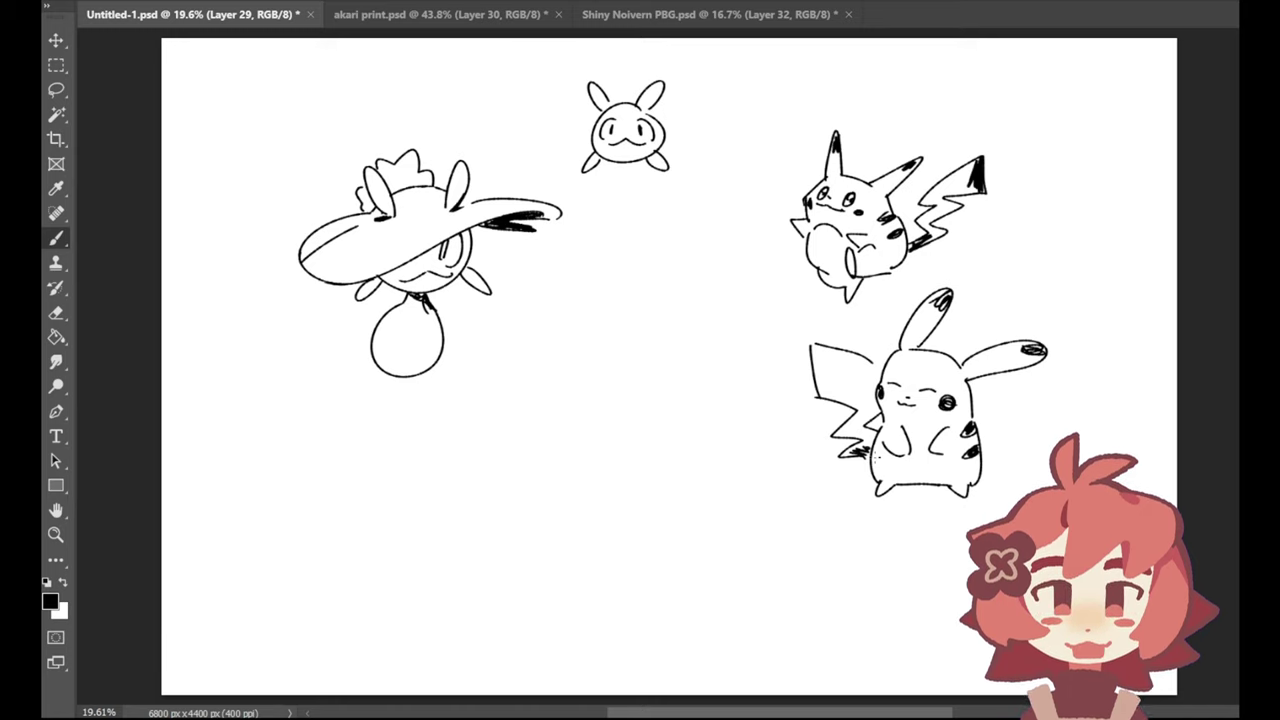
Step: Draw a curved outlined arrow from the chubby Pikachu down to the slimmer one
left_click_drag(967, 252, 974, 298)
mouse_move(966, 281)
left_mouse_down()
mouse_move(975, 300)
mouse_move(991, 290)
left_mouse_up()
key("ctrl+z")
key("ctrl+z")
mouse_move(960, 250)
left_mouse_down()
mouse_move(987, 291)
mouse_move(1002, 290)
mouse_move(961, 250)
left_mouse_up()
Step: Try sketching a curved leg hanging from the front underside of the hatted creature's egg-shaped body
mouse_move(660, 446)
left_mouse_down()
mouse_move(640, 446)
mouse_move(623, 525)
mouse_move(660, 450)
left_mouse_up()
key("ctrl+z")
key("ctrl+z")
left_click_drag(437, 359, 458, 430)
key("ctrl+z")
key("ctrl+z")
mouse_move(438, 360)
left_mouse_down()
mouse_move(461, 427)
mouse_move(463, 392)
mouse_move(452, 434)
mouse_move(467, 406)
mouse_move(468, 431)
mouse_move(448, 406)
mouse_move(430, 433)
left_mouse_up()
key("ctrl+z")
key("ctrl+z")
key("ctrl+z")
key("ctrl+z")
key("ctrl+z")
key("ctrl+z")
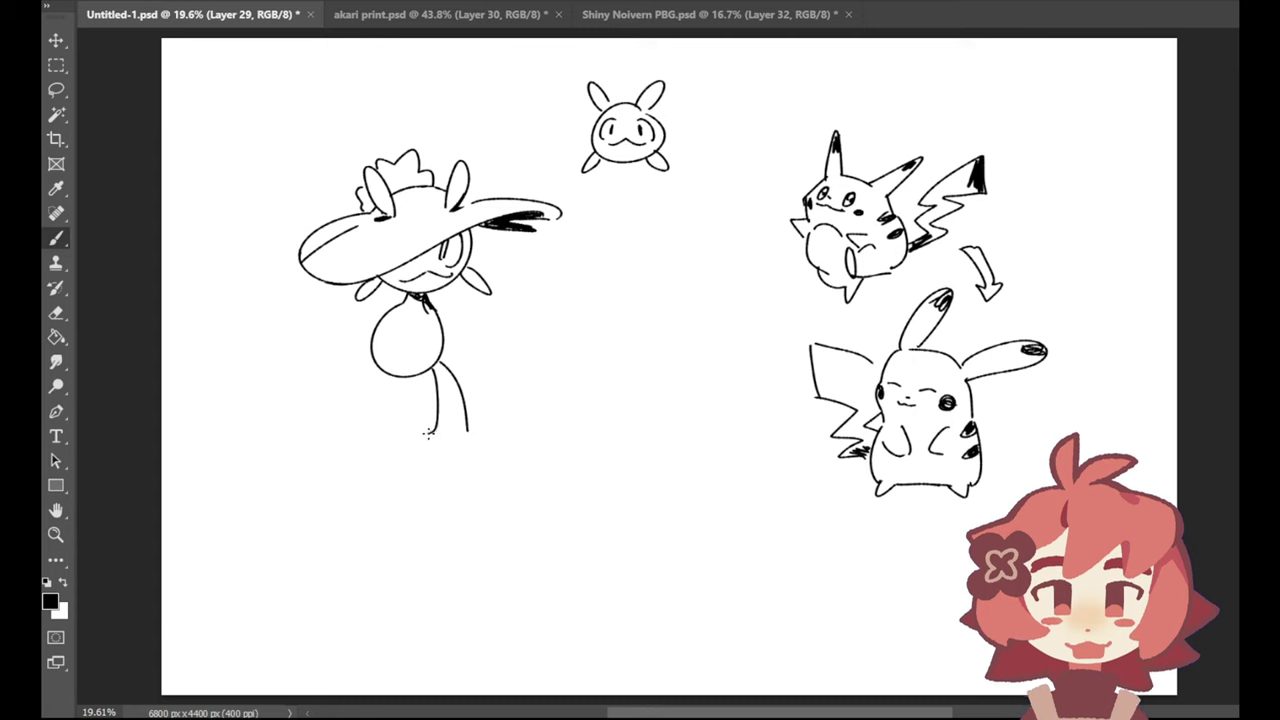
key("ctrl+z")
left_click_drag(430, 368, 429, 433)
key("ctrl+z")
left_click_drag(432, 368, 433, 437)
key("ctrl+z")
key("ctrl+z")
Step: Try adding a broad foot with rounded toes to the end of the creature's leg
mouse_move(431, 372)
left_mouse_down()
mouse_move(437, 439)
mouse_move(478, 448)
mouse_move(432, 454)
mouse_move(442, 464)
mouse_move(431, 442)
mouse_move(442, 482)
mouse_move(448, 472)
mouse_move(444, 484)
mouse_move(453, 473)
mouse_move(467, 485)
mouse_move(470, 471)
mouse_move(477, 484)
mouse_move(469, 471)
mouse_move(455, 482)
mouse_move(492, 457)
left_mouse_up()
key("ctrl+z")
key("ctrl+z")
key("ctrl+z")
key("ctrl+z")
key("ctrl+z")
key("ctrl+z")
key("ctrl+z")
key("ctrl+z")
key("ctrl+z")
key("ctrl+z")
key("ctrl+z")
key("ctrl+z")
key("ctrl+z")
key("ctrl+z")
key("ctrl+z")
key("ctrl+z")
key("ctrl+z")
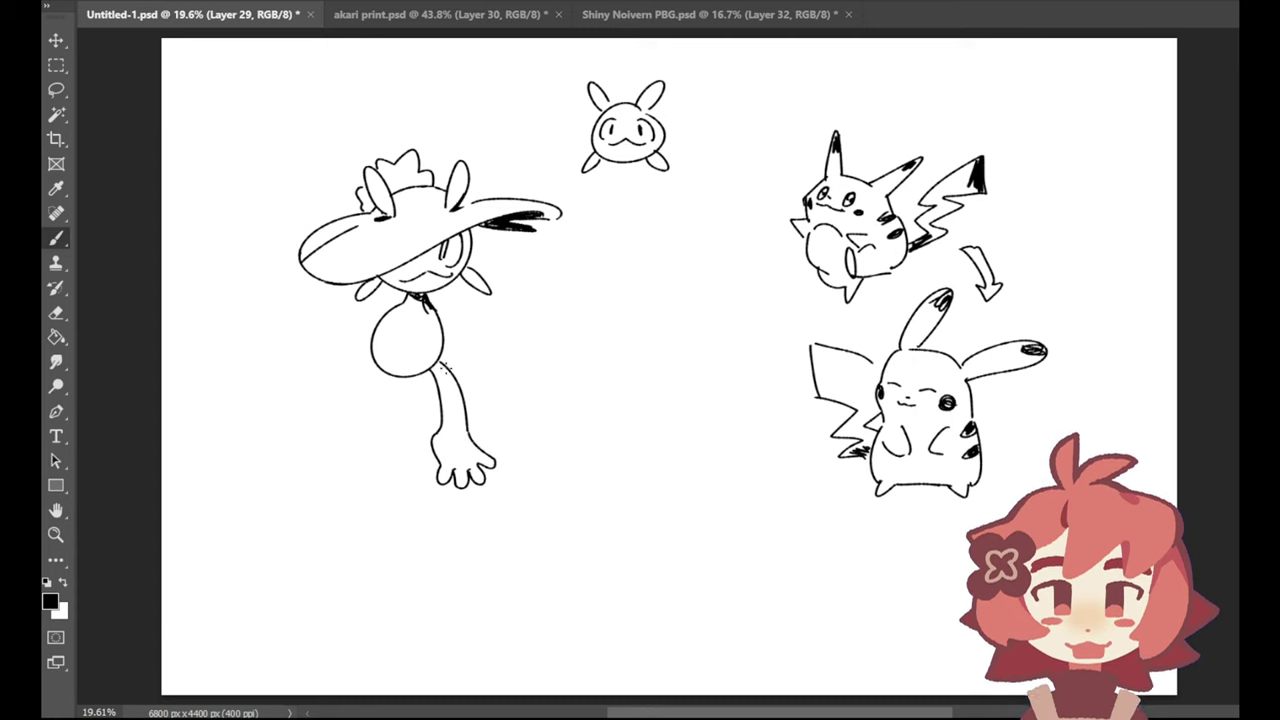
Step: Try reworking the toes, and remove the foot and the leg from the hatted creature
key("ctrl+z")
key("ctrl+z")
key("ctrl+z")
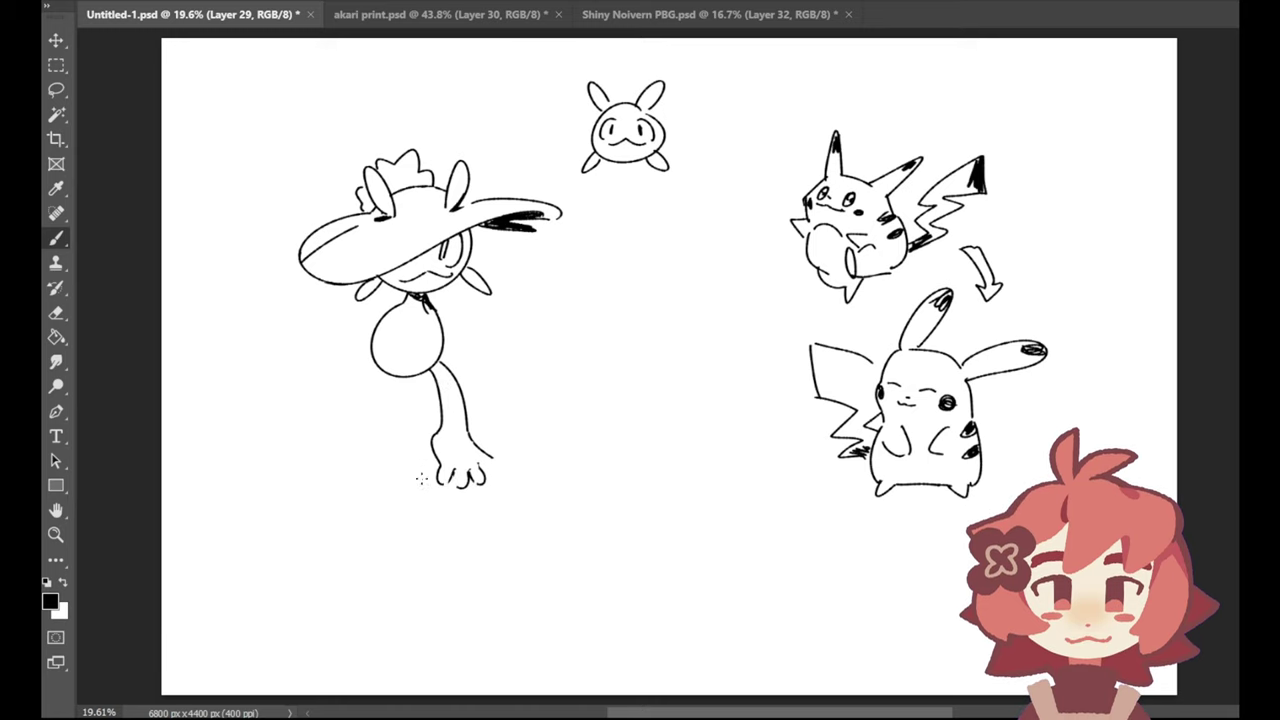
key("ctrl+z")
key("ctrl+z")
key("ctrl+z")
key("ctrl+z")
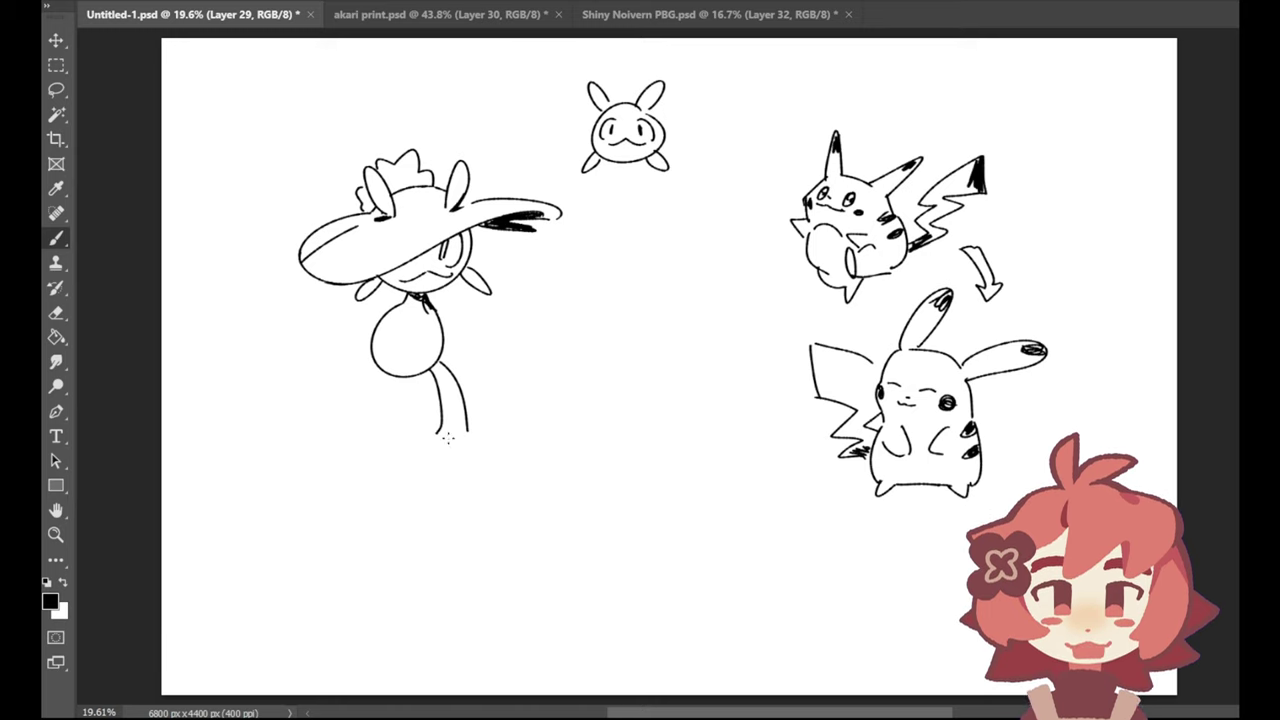
key("ctrl+z")
key("ctrl+z")
Step: Sketch a long, slanted leg from the underside of the hatted creature's body with a rounded top
mouse_move(403, 372)
left_mouse_down()
mouse_move(452, 452)
mouse_move(410, 452)
mouse_move(416, 468)
left_mouse_up()
key("ctrl+z")
key("ctrl+z")
key("ctrl+z")
key("ctrl+z")
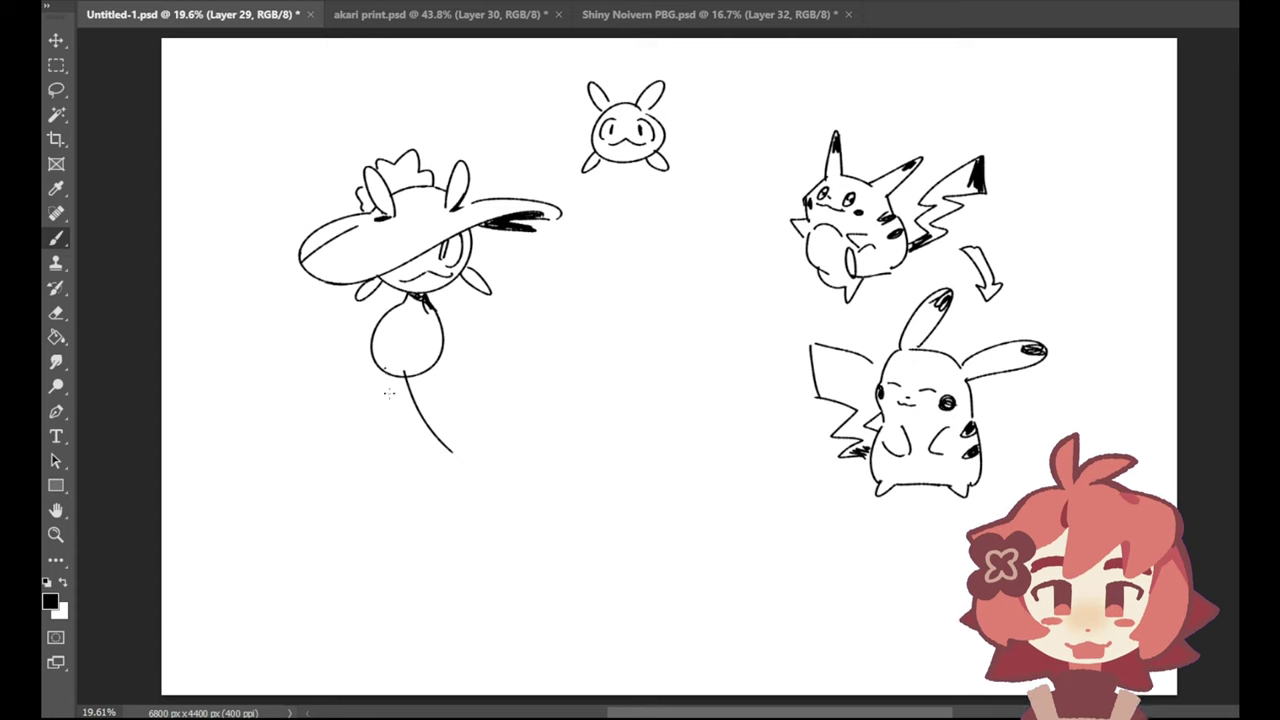
left_click_drag(387, 372, 415, 466)
key("ctrl+z")
key("ctrl+z")
left_click_drag(390, 372, 404, 371)
key("ctrl+z")
Step: Draw a large foot with a round heel and bulging toes at the end of the slanted leg
mouse_move(416, 468)
left_mouse_down()
mouse_move(440, 485)
mouse_move(484, 446)
left_mouse_up()
key("ctrl+z")
key("ctrl+z")
key("ctrl+z")
key("ctrl+z")
key("ctrl+z")
key("ctrl+z")
key("ctrl+z")
key("ctrl+z")
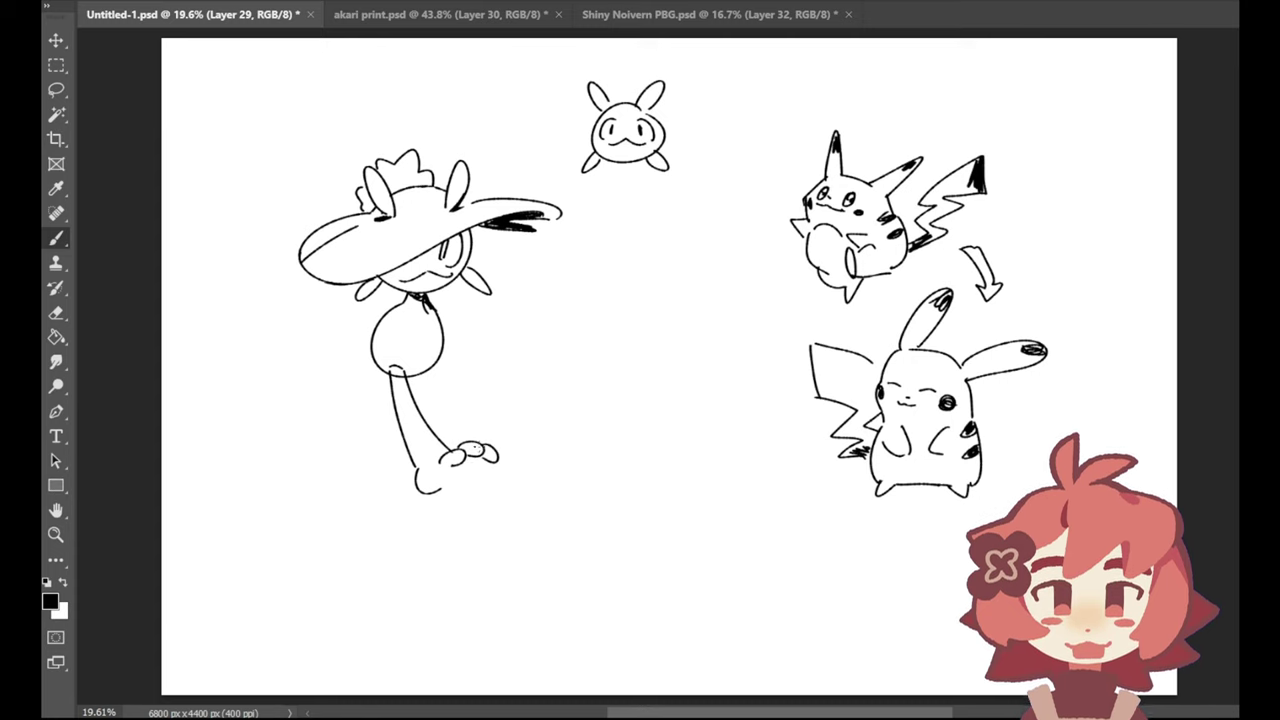
left_click_drag(436, 492, 497, 463)
key("ctrl+z")
key("ctrl+z")
Step: Sketch the hatted creature's second leg bent at the knee, with a small toed foot tucked behind the first leg
mouse_move(443, 351)
left_mouse_down()
mouse_move(493, 385)
mouse_move(489, 371)
mouse_move(491, 390)
mouse_move(458, 378)
left_mouse_up()
key("ctrl+z")
key("ctrl+z")
key("ctrl+z")
key("ctrl+z")
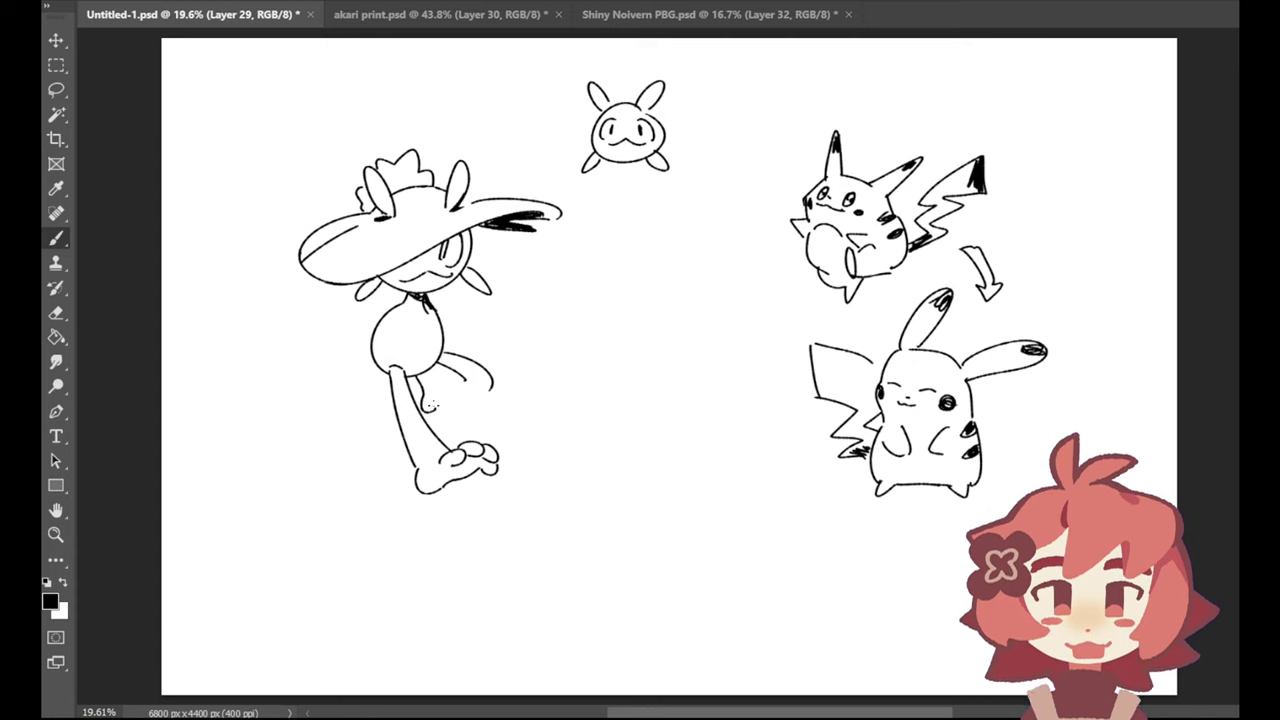
mouse_move(434, 409)
left_mouse_down()
mouse_move(430, 381)
mouse_move(468, 396)
left_mouse_up()
key("ctrl+z")
key("ctrl+z")
Step: Add a round, bulbous tail with a small inner curve to the back of the creature's body
mouse_move(370, 351)
left_mouse_down()
mouse_move(306, 348)
mouse_move(360, 352)
mouse_move(364, 370)
mouse_move(319, 380)
mouse_move(368, 350)
left_mouse_up()
key("ctrl+z")
key("ctrl+z")
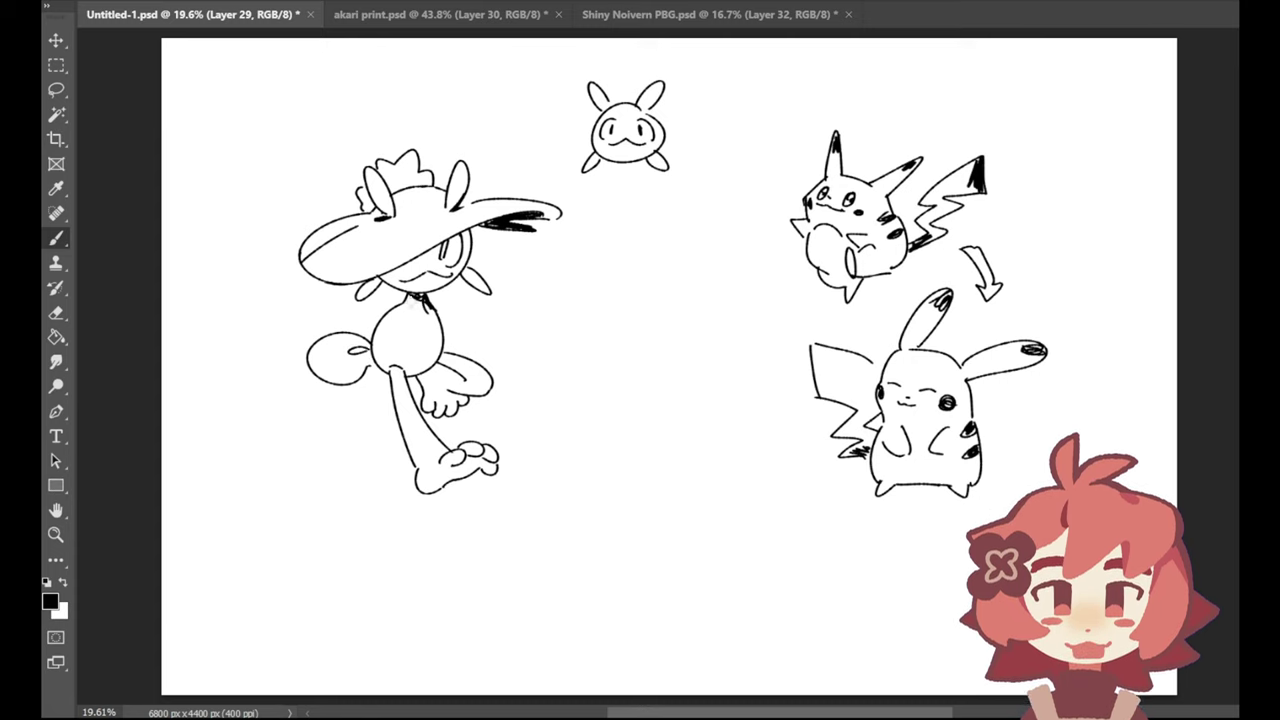
Step: Sketch the upper outline of an arm stretching forward from the creature's shoulder
left_click_drag(408, 309, 492, 316)
key("ctrl+z")
key("ctrl+z")
left_click_drag(405, 308, 516, 313)
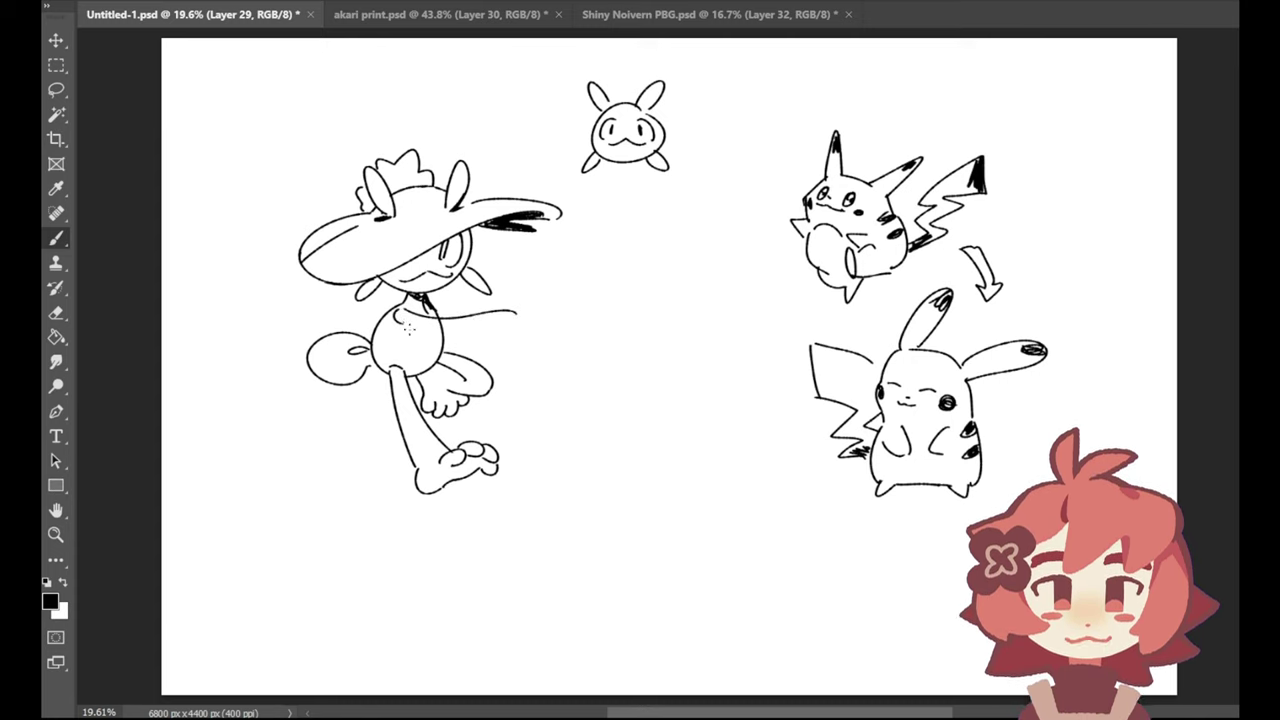
Step: Complete the outstretched arm with a rounded-finger hand and sketch the other arm behind the creature's shoulder
mouse_move(400, 316)
left_mouse_down()
mouse_move(456, 342)
mouse_move(543, 349)
mouse_move(535, 336)
mouse_move(545, 351)
mouse_move(541, 321)
mouse_move(541, 353)
mouse_move(556, 320)
mouse_move(542, 324)
mouse_move(529, 305)
mouse_move(534, 316)
left_mouse_up()
key("ctrl+z")
key("ctrl+z")
key("ctrl+z")
key("ctrl+z")
key("ctrl+z")
key("ctrl+z")
key("ctrl+z")
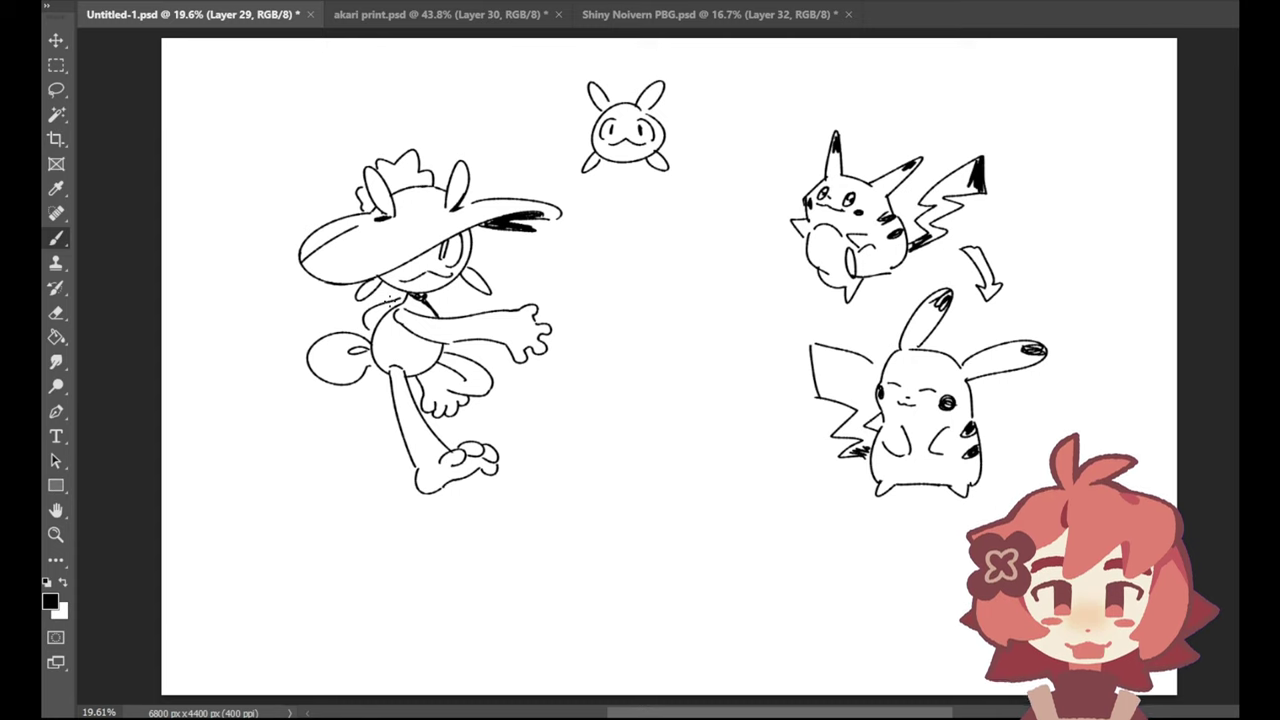
Step: Sketch a small creature's head in profile between the hatted creature and the Pikachus, with a rounded snout and oval eye
mouse_move(700, 333)
left_mouse_down()
mouse_move(624, 350)
mouse_move(630, 392)
mouse_move(656, 408)
mouse_move(678, 391)
mouse_move(645, 395)
left_mouse_up()
key("ctrl+z")
key("ctrl+z")
key("ctrl+z")
left_click_drag(663, 348, 666, 372)
key("ctrl+z")
key("ctrl+z")
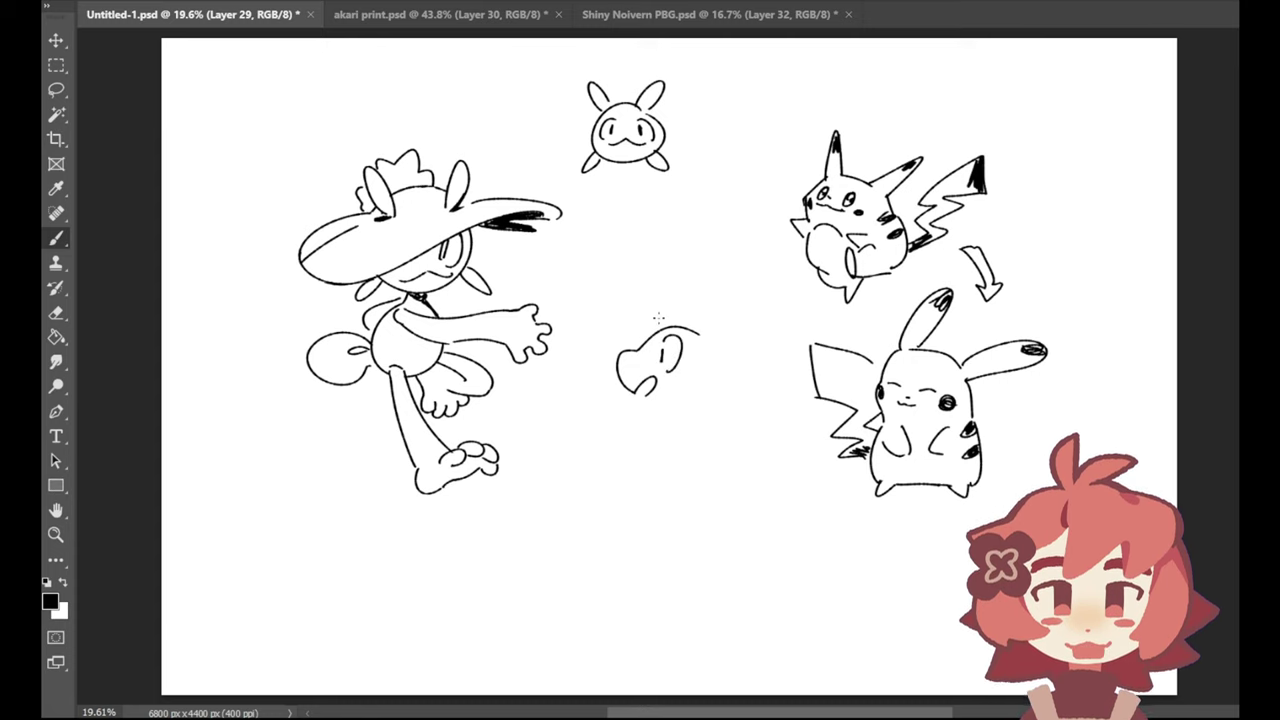
Step: Add a tufted crest, jagged cheek fur and a long pointed shape hanging behind the profile head
mouse_move(638, 328)
left_mouse_down()
mouse_move(666, 295)
mouse_move(683, 317)
mouse_move(723, 321)
mouse_move(714, 367)
mouse_move(700, 350)
mouse_move(708, 384)
left_mouse_up()
mouse_move(714, 336)
left_mouse_down()
mouse_move(738, 376)
mouse_move(710, 358)
mouse_move(706, 384)
left_mouse_up()
mouse_move(724, 368)
left_mouse_down()
mouse_move(734, 320)
mouse_move(770, 388)
mouse_move(767, 410)
mouse_move(722, 388)
mouse_move(743, 392)
mouse_move(750, 422)
mouse_move(733, 379)
left_mouse_up()
key("ctrl+z")
key("ctrl+z")
key("ctrl+z")
left_click_drag(755, 423, 762, 442)
left_click_drag(767, 399, 762, 438)
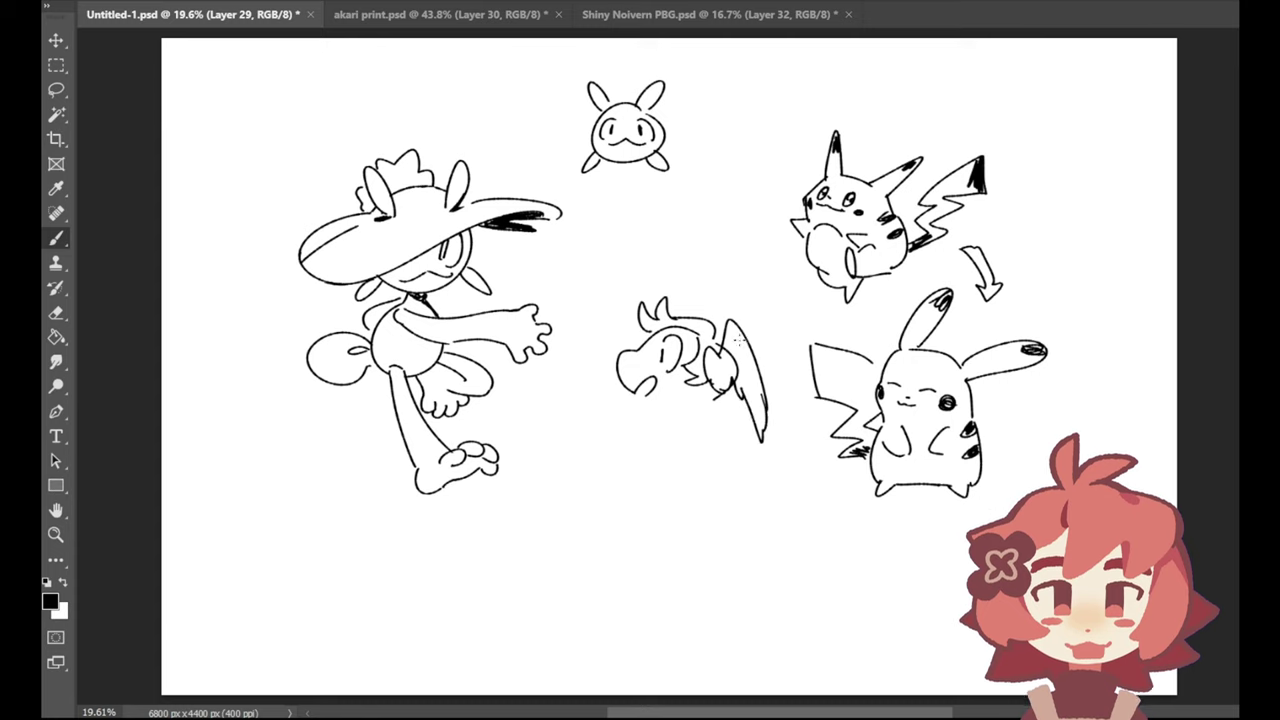
left_click_drag(679, 317, 690, 326)
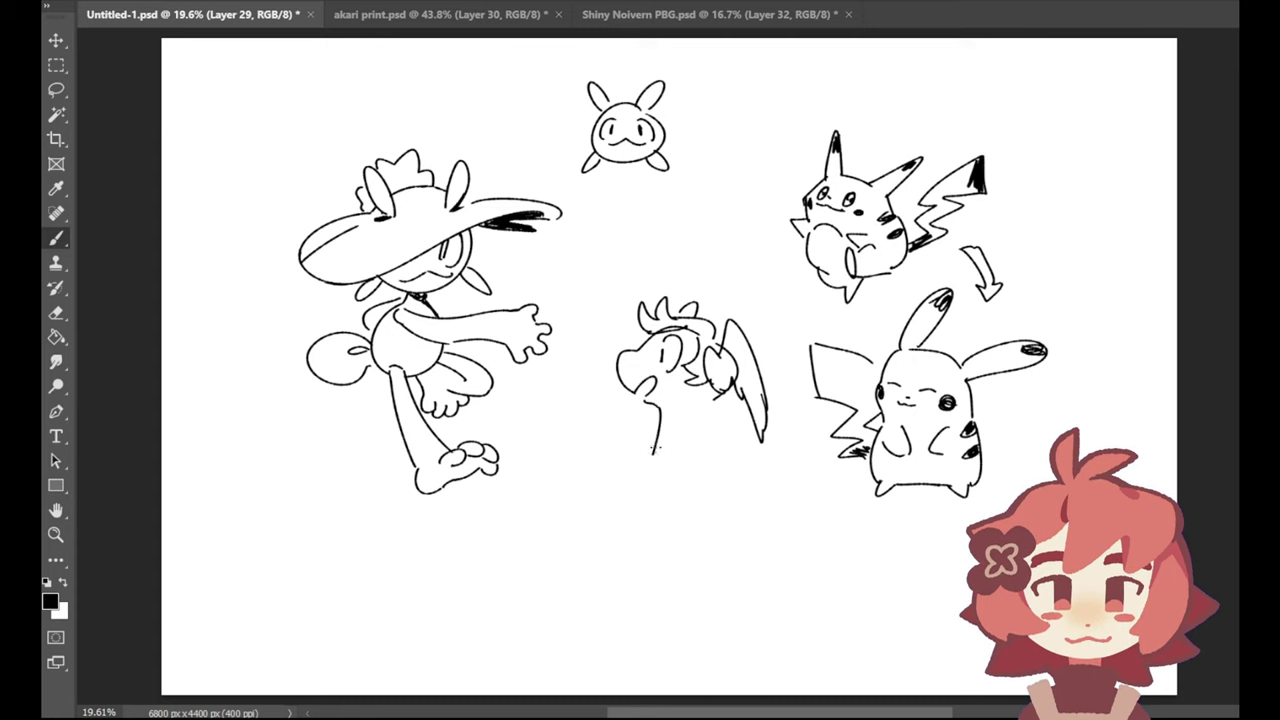
Step: Sketch the profile creature's neck with jagged mane strands, resting on layered curved shapes at its base
left_click_drag(658, 408, 646, 461)
mouse_move(722, 398)
left_mouse_down()
mouse_move(737, 442)
mouse_move(700, 462)
left_mouse_up()
mouse_move(692, 395)
left_mouse_down()
mouse_move(691, 439)
mouse_move(601, 521)
left_mouse_up()
key("ctrl+z")
left_click_drag(646, 462, 580, 554)
key("ctrl+z")
mouse_move(618, 467)
left_mouse_down()
mouse_move(722, 481)
mouse_move(633, 490)
mouse_move(706, 482)
left_mouse_up()
key("ctrl+z")
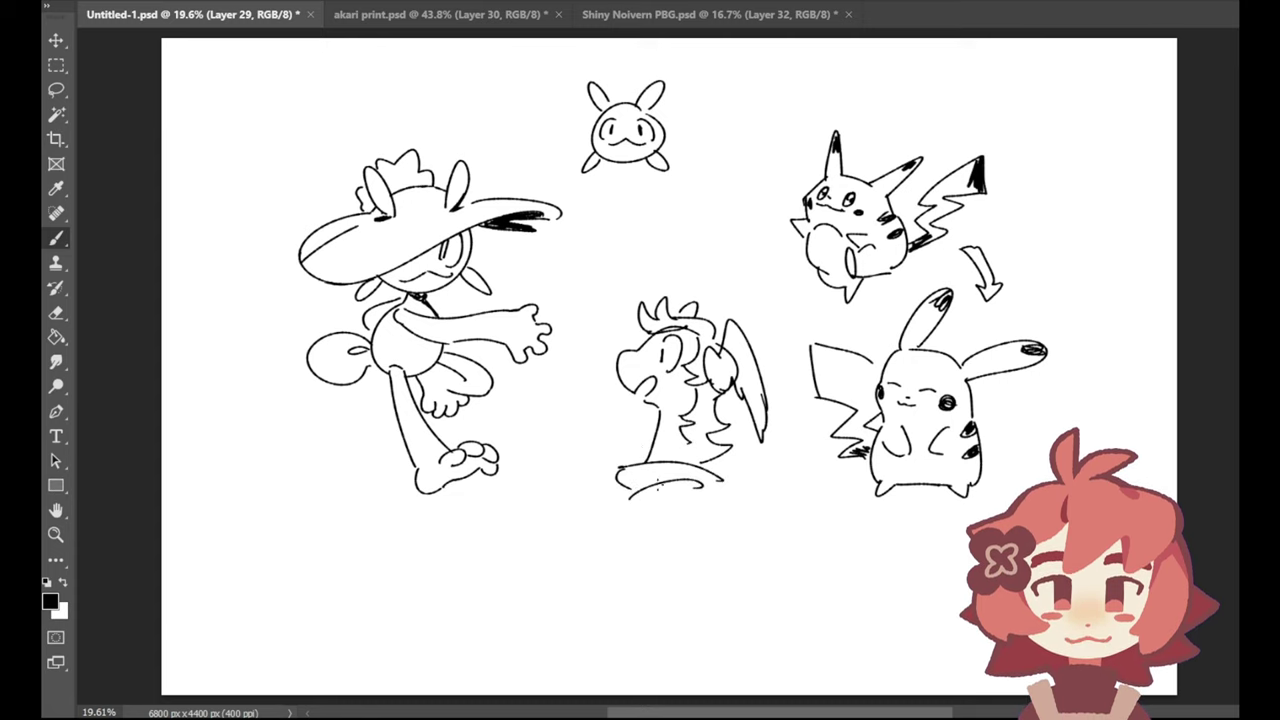
key("ctrl+z")
left_click_drag(630, 490, 704, 480)
mouse_move(646, 484)
left_mouse_down()
mouse_move(720, 490)
mouse_move(628, 516)
mouse_move(738, 492)
mouse_move(734, 466)
left_mouse_up()
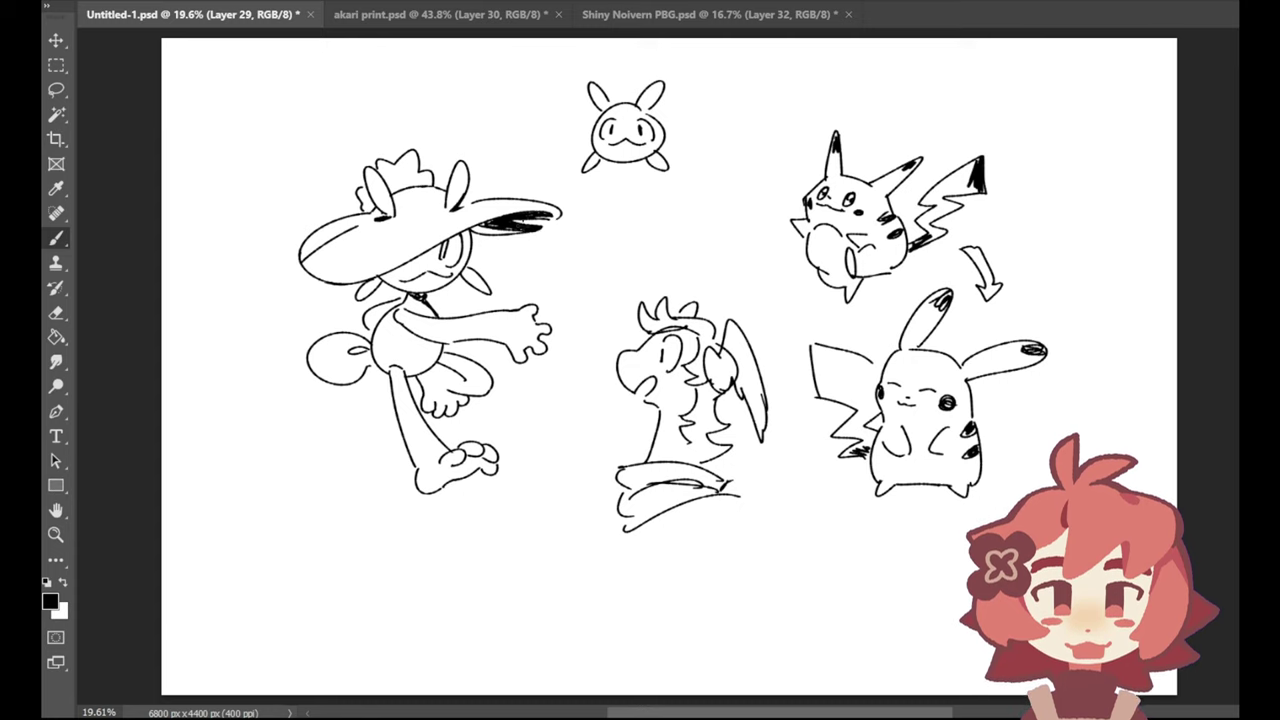
Step: Fill in the dark shading under the front brim of the creature's hat
mouse_move(487, 234)
left_mouse_down()
mouse_move(474, 229)
mouse_move(502, 228)
left_mouse_up()
key("e")
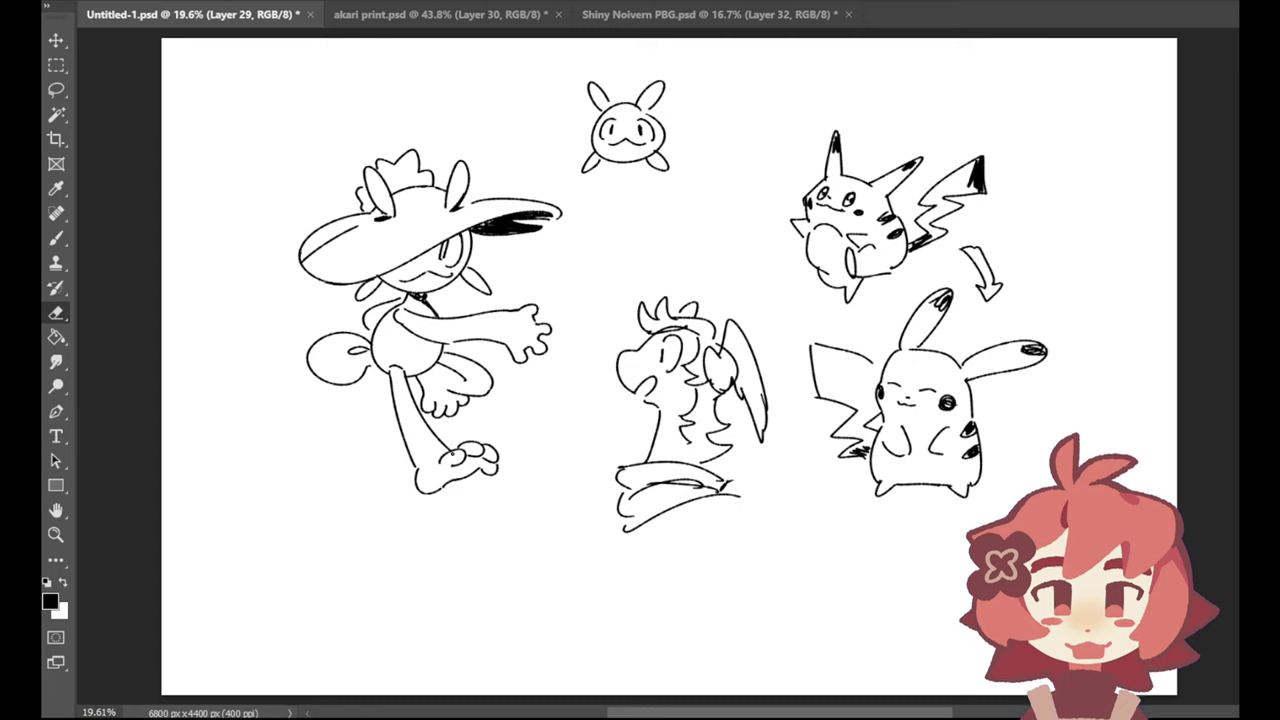
key("b")
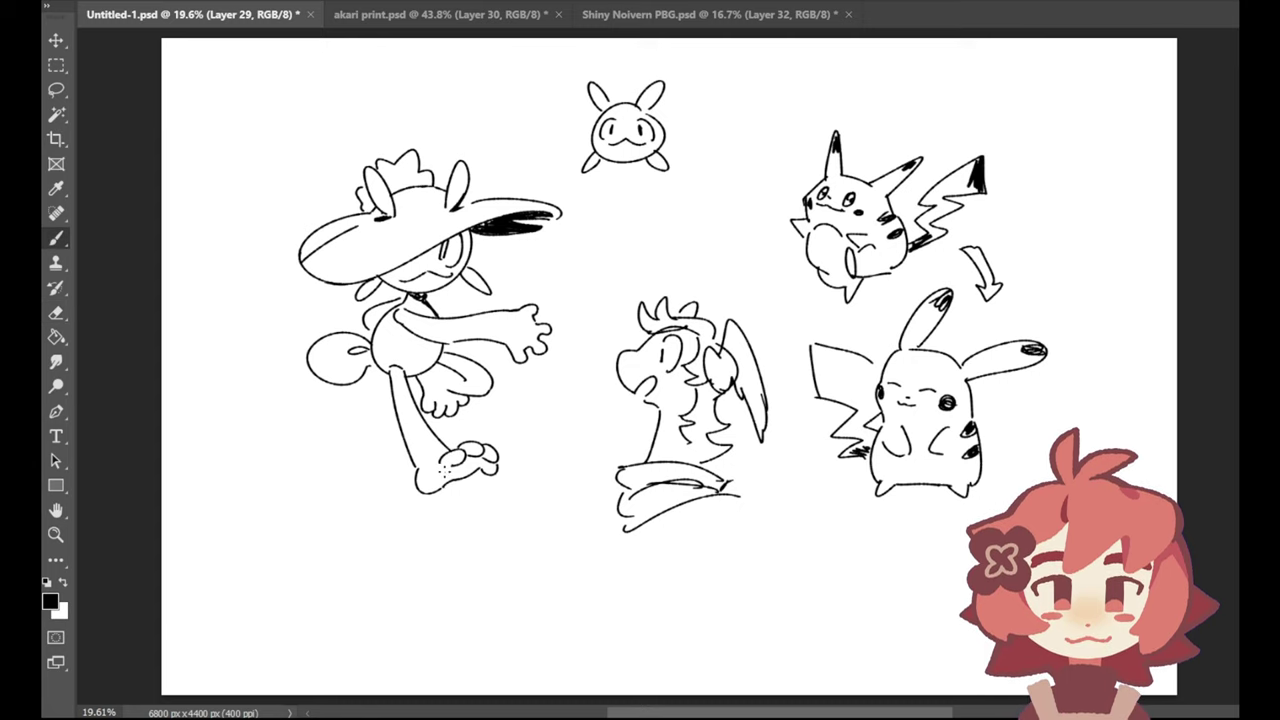
key("ctrl+z")
left_click_drag(444, 472, 464, 470)
key("ctrl+z")
key("ctrl+z")
key("ctrl+z")
key("ctrl+z")
key("ctrl+z")
key("ctrl+z")
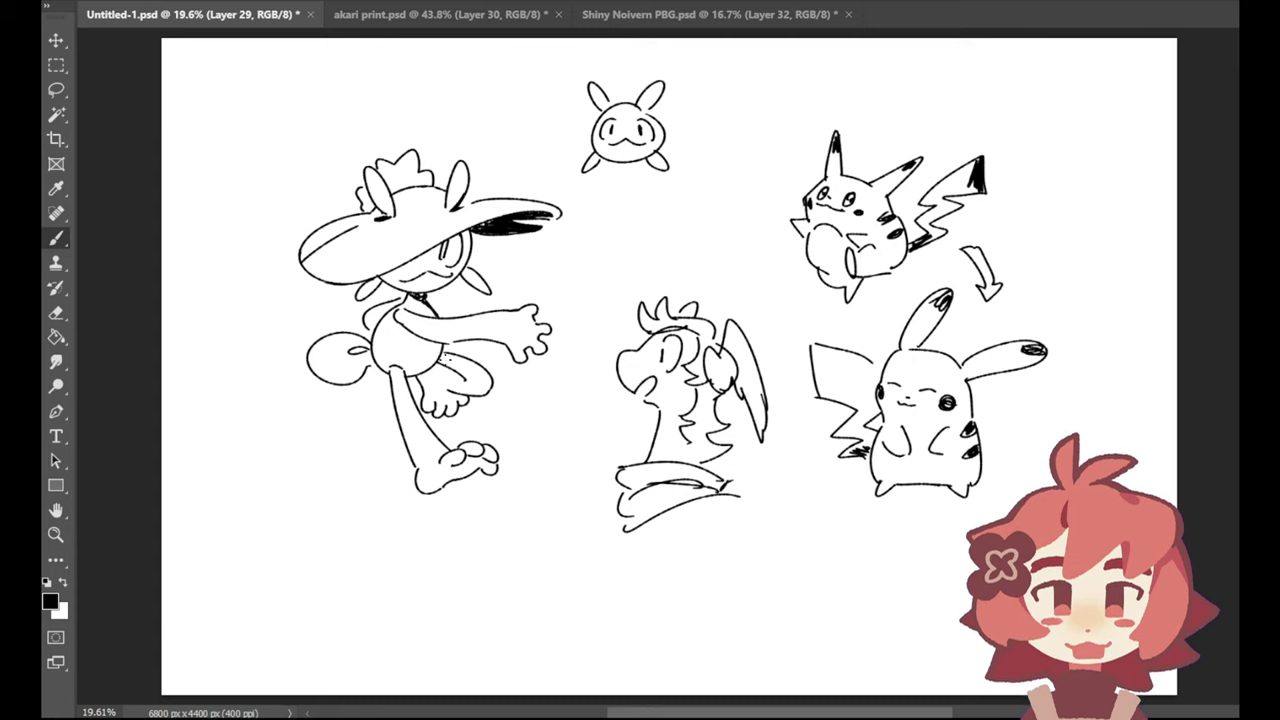
Step: Rework the contour lines of the creature's bent rear leg
mouse_move(432, 380)
left_mouse_down()
mouse_move(451, 392)
mouse_move(466, 381)
left_mouse_up()
key("ctrl+z")
key("ctrl+z")
key("ctrl+z")
Step: Draw a long flap trailing behind the creature from under its hat, with a lobed, paw-like end
mouse_move(340, 282)
left_mouse_down()
mouse_move(198, 410)
mouse_move(264, 364)
mouse_move(297, 393)
mouse_move(289, 376)
mouse_move(272, 394)
mouse_move(297, 381)
mouse_move(282, 398)
mouse_move(290, 375)
mouse_move(317, 392)
mouse_move(322, 375)
mouse_move(307, 397)
mouse_move(315, 375)
left_mouse_up()
key("ctrl+z")
key("ctrl+z")
key("ctrl+z")
key("ctrl+z")
key("ctrl+z")
key("ctrl+z")
key("ctrl+z")
key("ctrl+z")
key("ctrl+z")
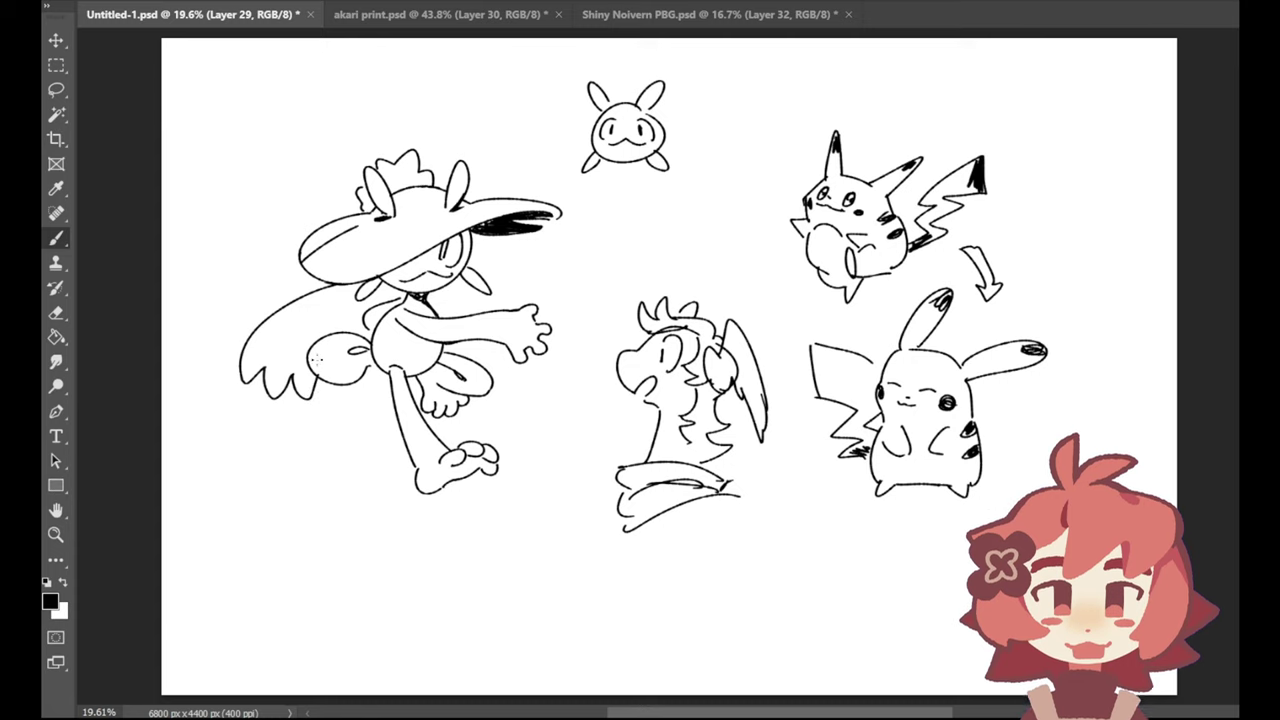
left_click_drag(370, 296, 328, 322)
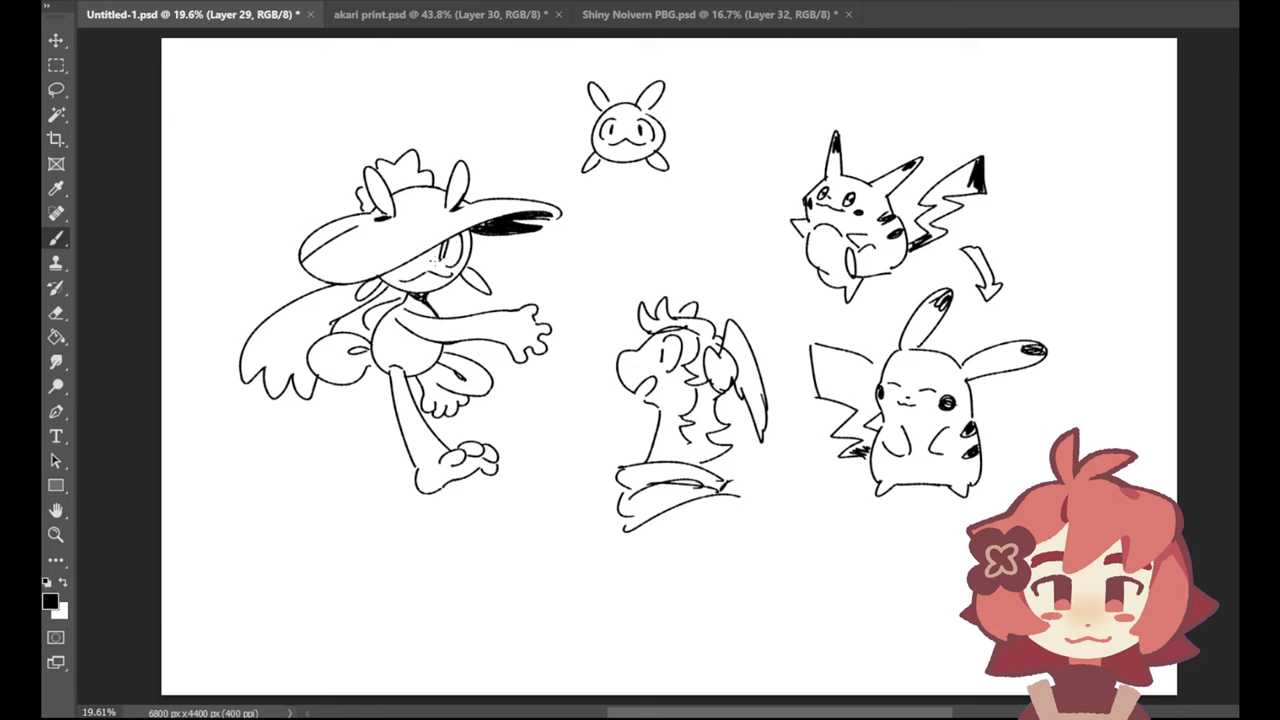
Step: Sketch the upper edge of a second flap sweeping forward from the creature's head above the outstretched arm
mouse_move(478, 254)
left_mouse_down()
mouse_move(563, 284)
mouse_move(643, 284)
left_mouse_up()
key("ctrl+z")
key("ctrl+z")
mouse_move(561, 283)
left_mouse_down()
mouse_move(637, 274)
mouse_move(636, 295)
mouse_move(611, 295)
left_mouse_up()
key("ctrl+z")
key("ctrl+z")
key("ctrl+z")
Step: Close the forward flap with a pointed, lobed end beyond the creature's outstretched hand
mouse_move(547, 338)
left_mouse_down()
mouse_move(593, 350)
mouse_move(585, 334)
mouse_move(620, 311)
left_mouse_up()
key("ctrl+z")
key("ctrl+z")
key("ctrl+z")
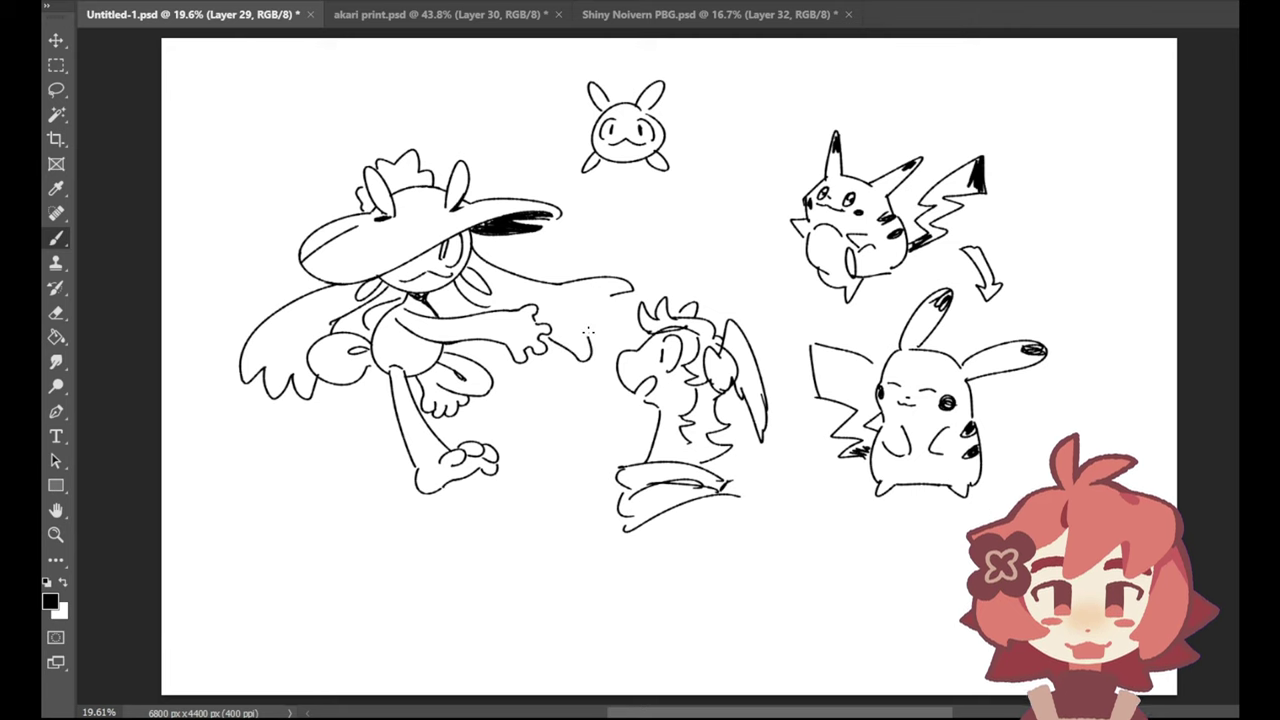
key("ctrl+z")
mouse_move(554, 345)
left_mouse_down()
mouse_move(597, 320)
mouse_move(561, 334)
mouse_move(596, 351)
mouse_move(604, 302)
mouse_move(631, 331)
mouse_move(613, 302)
left_mouse_up()
key("ctrl+z")
key("ctrl+z")
key("ctrl+z")
key("ctrl+z")
key("ctrl+z")
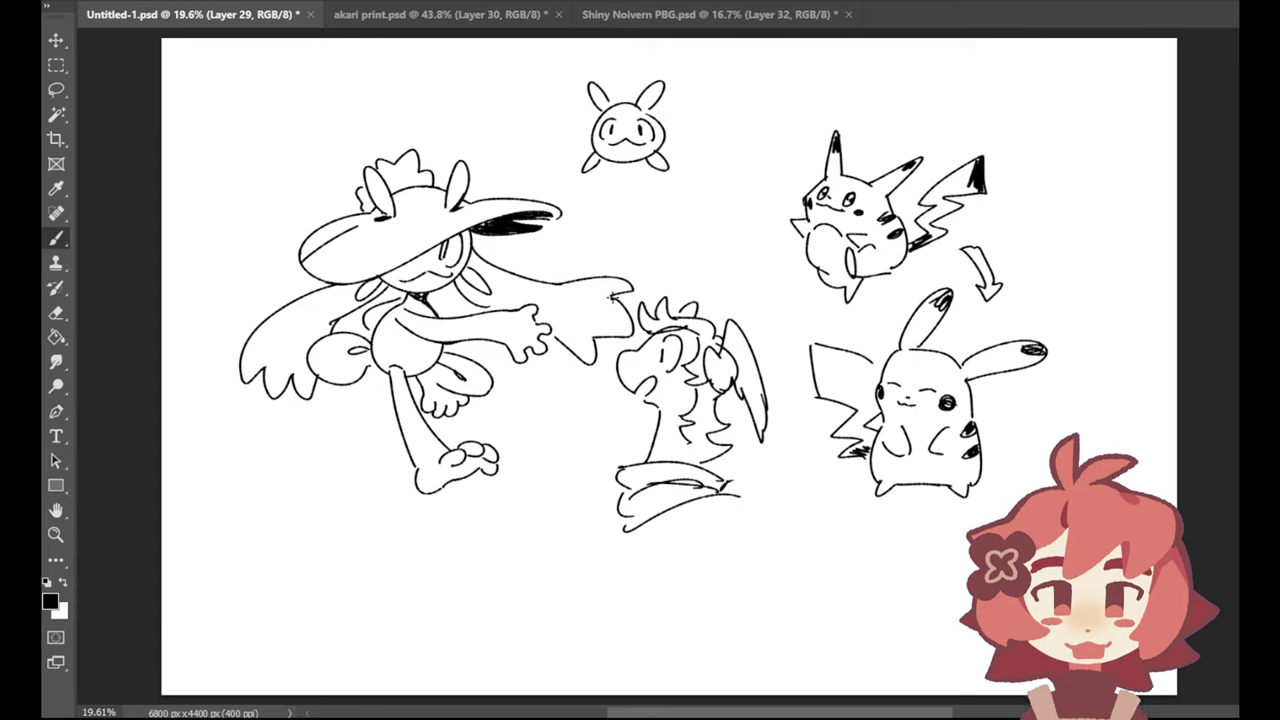
Step: Erase the profile creature sketch between the hatted creature and the Pikachus
left_click(56, 312)
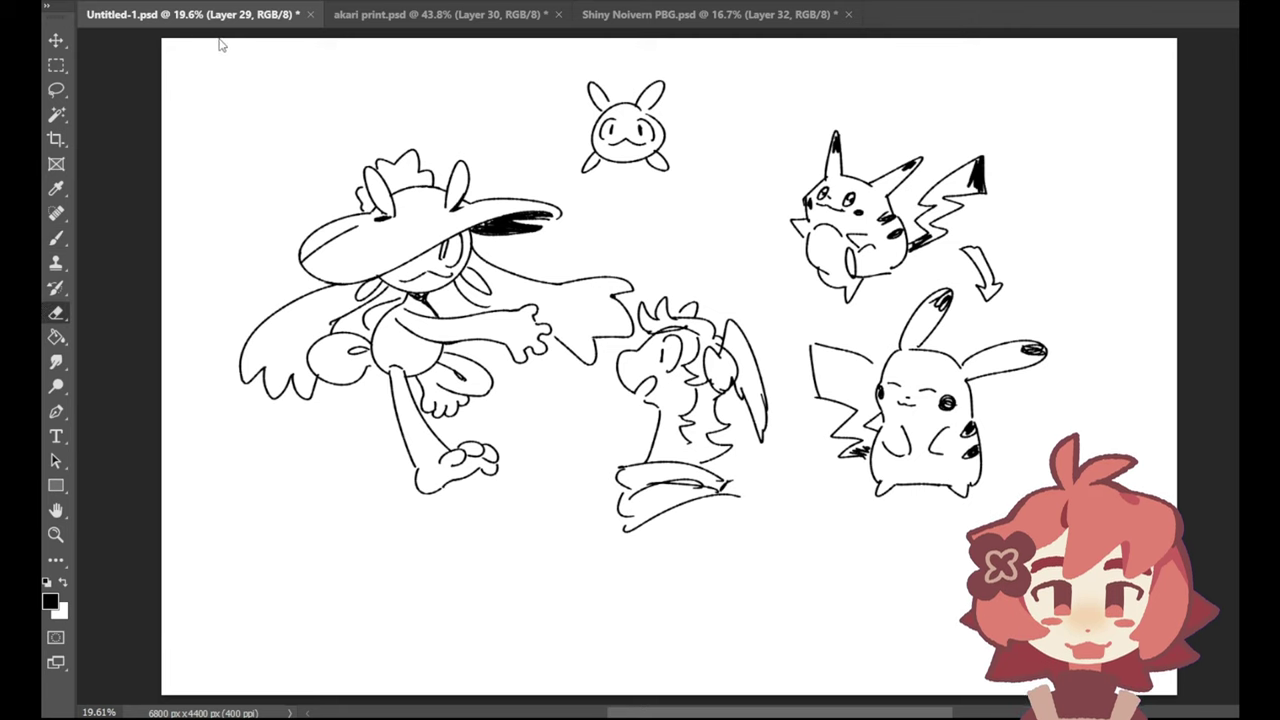
mouse_move(674, 376)
left_mouse_down()
mouse_move(626, 355)
mouse_move(652, 336)
mouse_move(697, 437)
mouse_move(738, 469)
mouse_move(746, 385)
mouse_move(764, 352)
mouse_move(737, 405)
mouse_move(742, 515)
mouse_move(704, 497)
mouse_move(661, 412)
mouse_move(636, 416)
mouse_move(622, 550)
mouse_move(656, 502)
mouse_move(618, 398)
left_mouse_up()
left_click(56, 238)
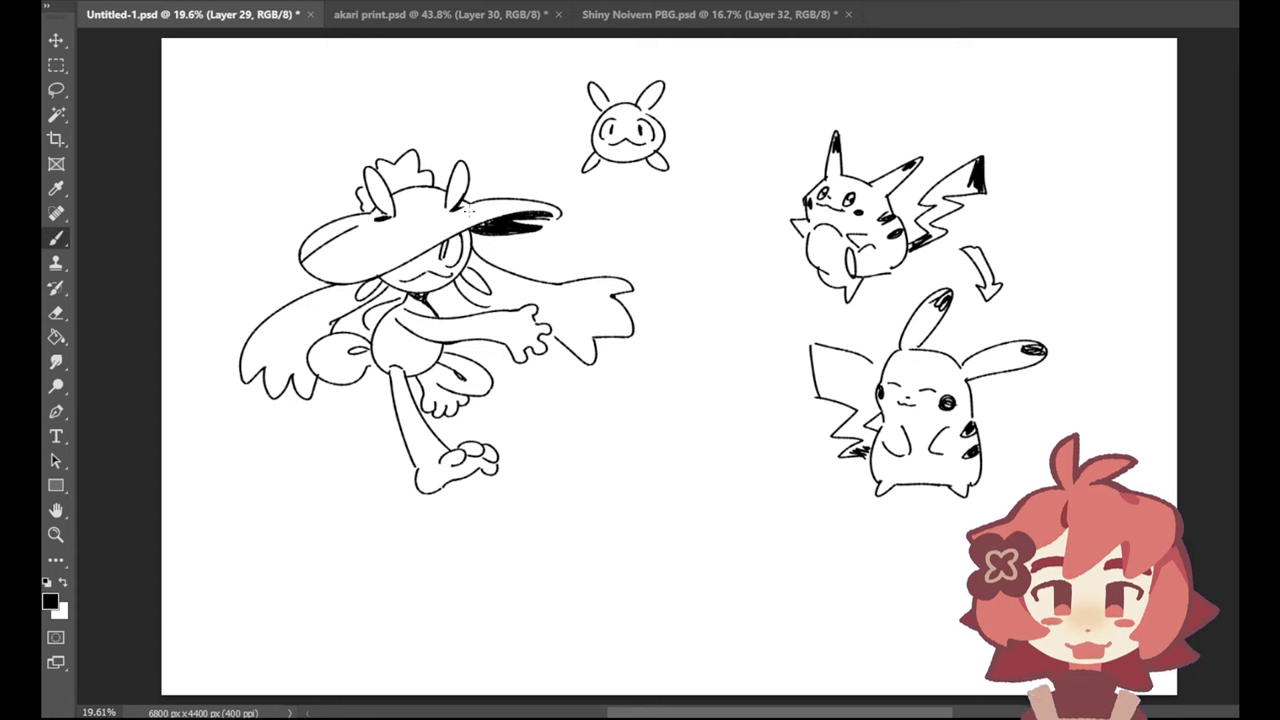
left_click_drag(515, 145, 532, 176)
key("ctrl+z")
key("e")
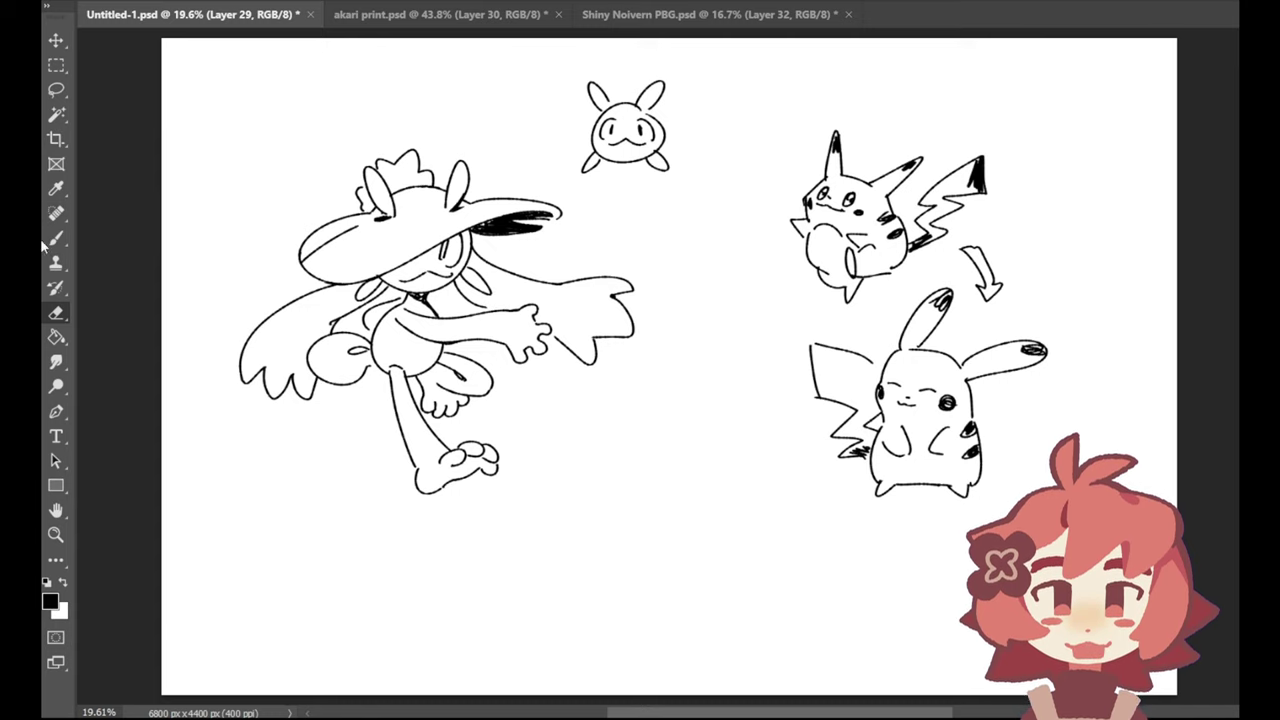
Step: Copy the four colour swatches from the older sketches and paste them onto a new layer beside the creature drawing
left_click(56, 191)
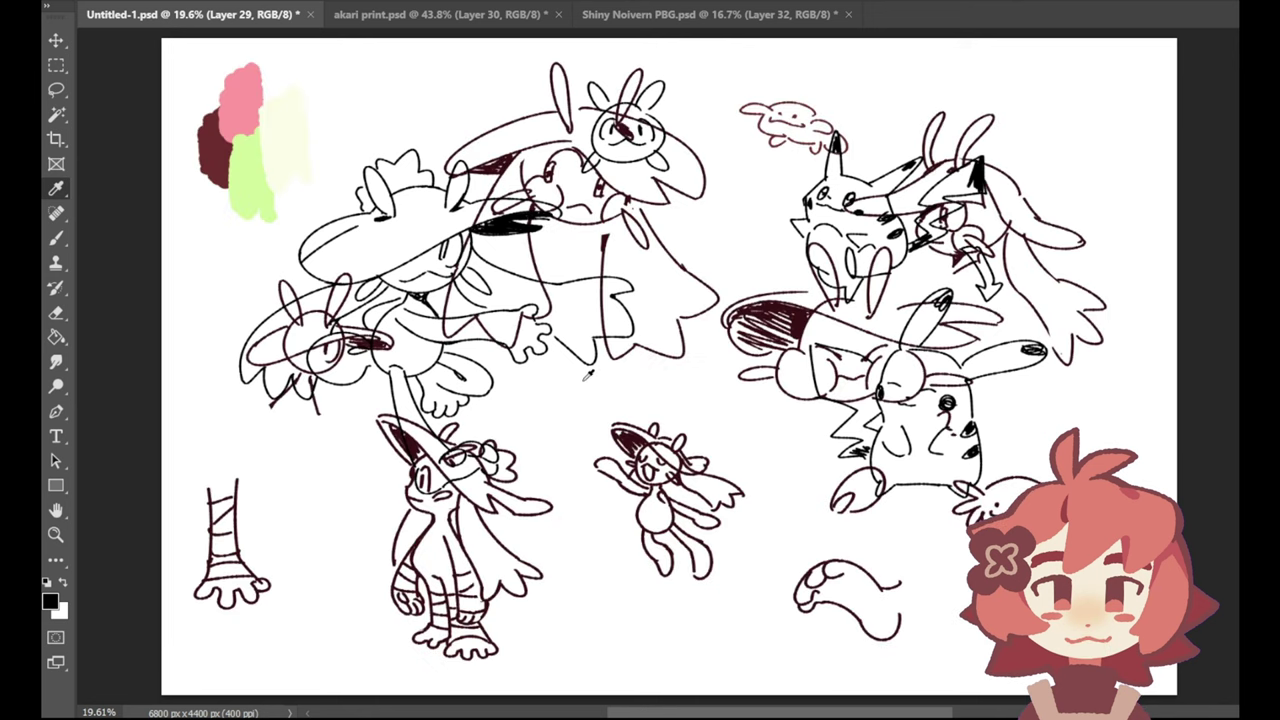
left_click(56, 90)
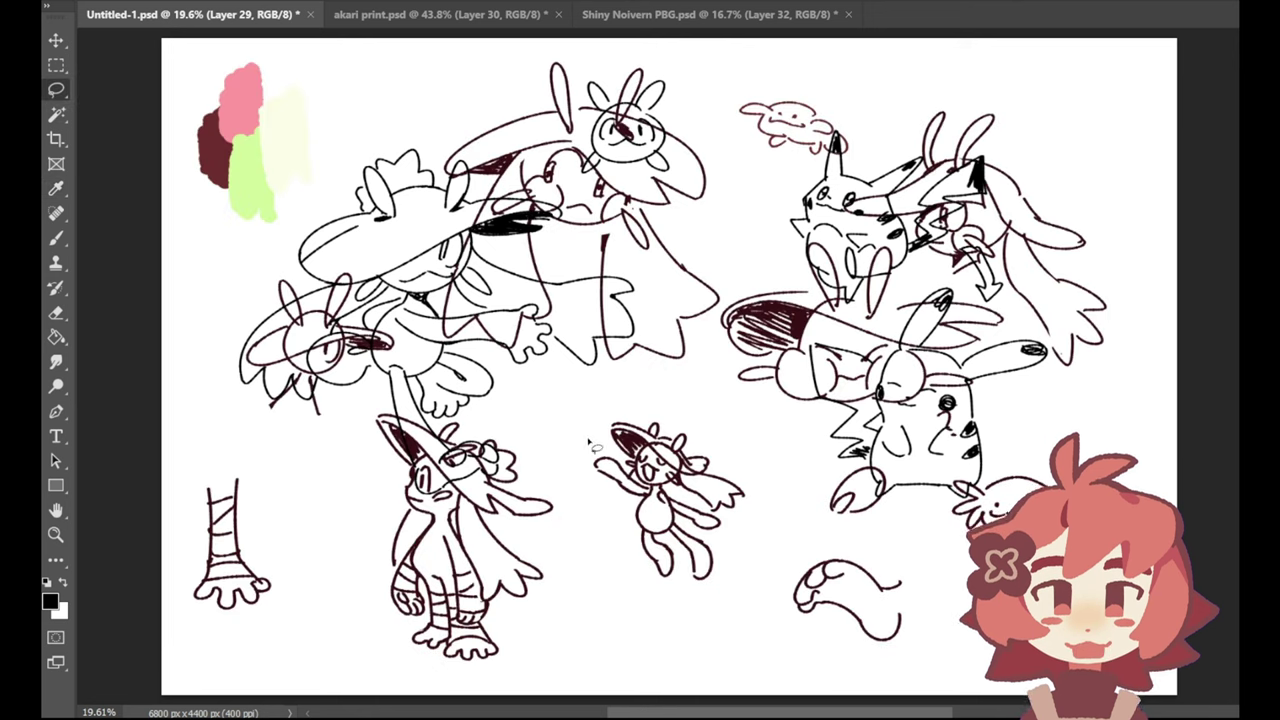
left_click(270, 215, "ctrl")
mouse_move(220, 252)
left_mouse_down()
mouse_move(301, 207)
mouse_move(339, 82)
mouse_move(136, 240)
left_mouse_up()
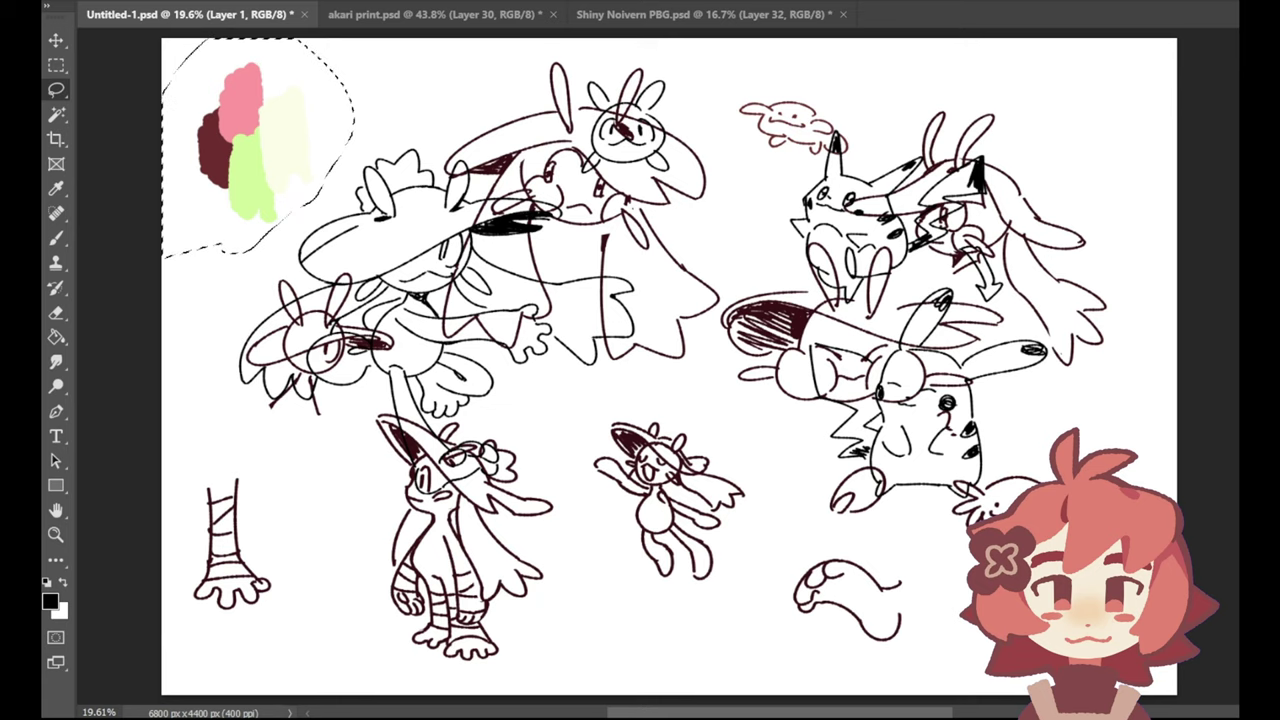
left_click(1260, 500)
left_click(1260, 560)
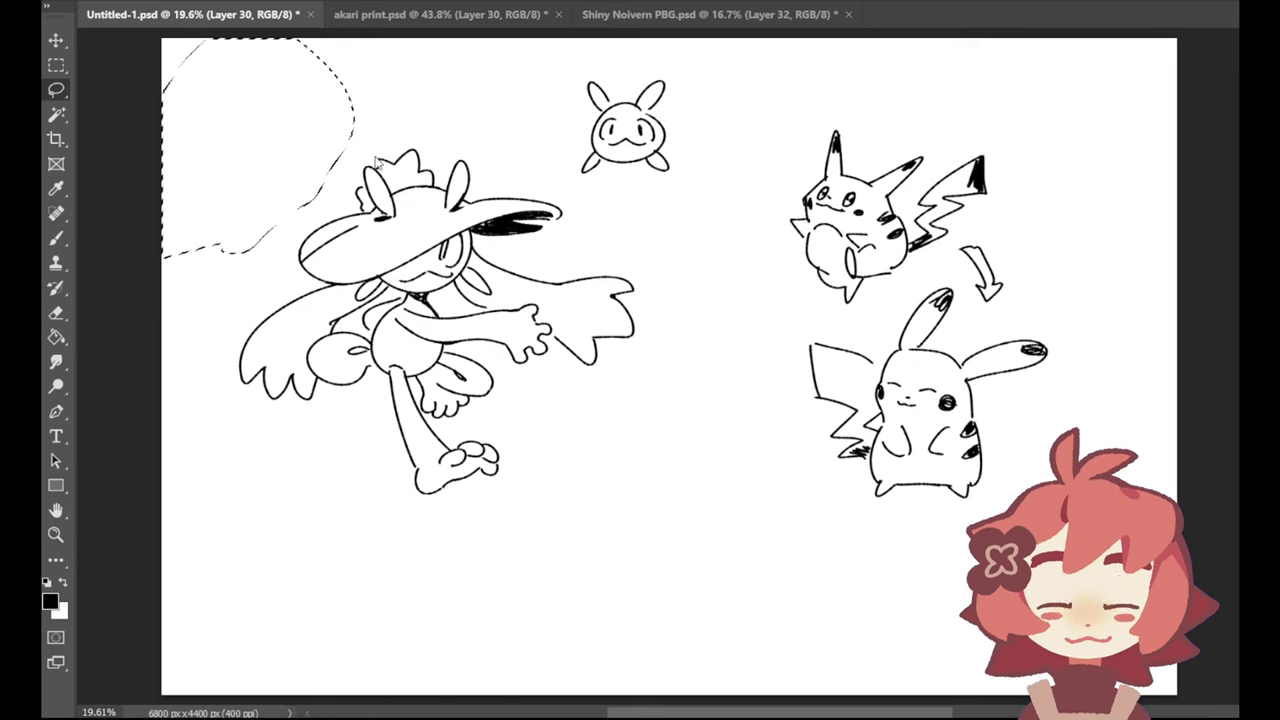
key("ctrl+v")
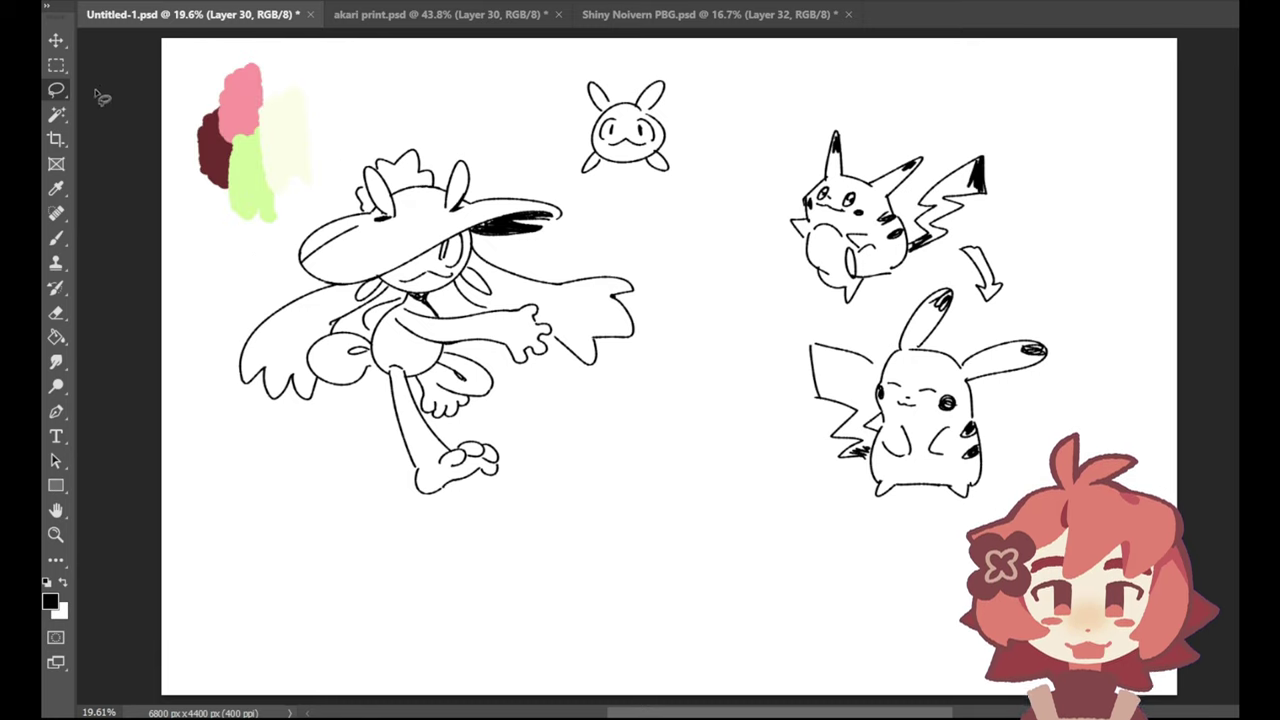
Step: Paint the creature's torso, neck and the bases of both flaps in the palette's light green on a new layer
left_click(56, 188)
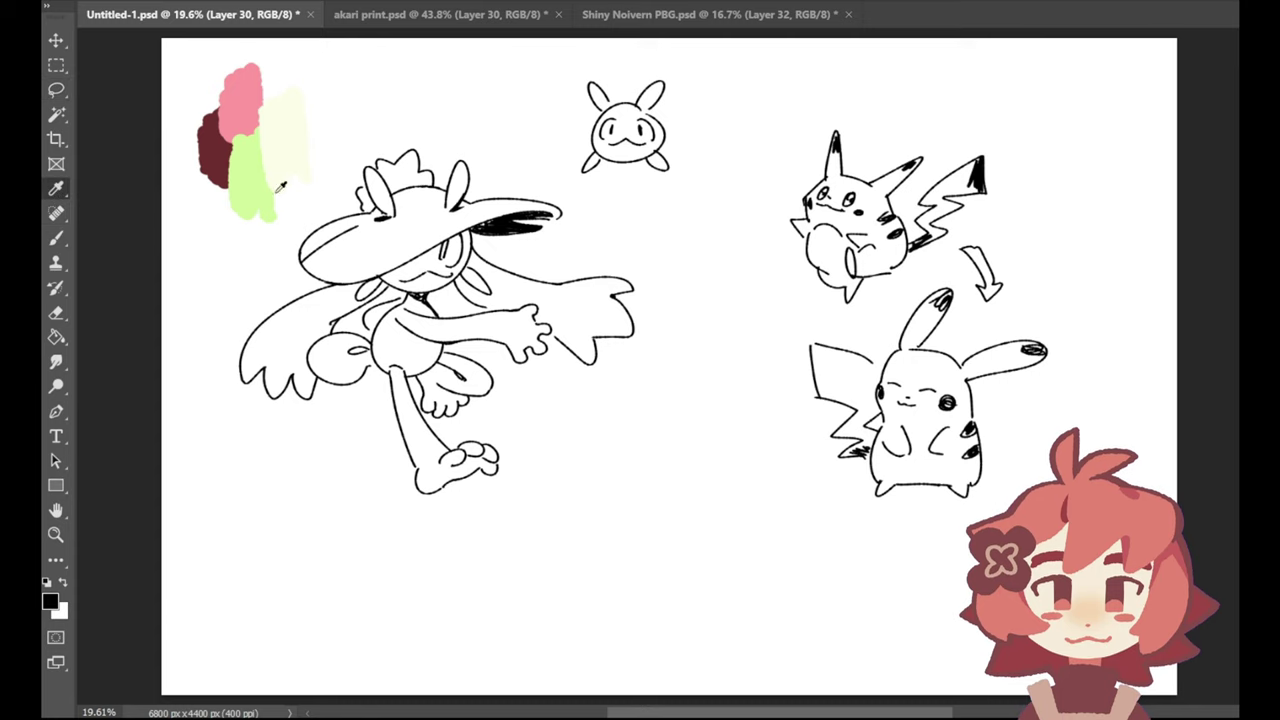
left_click(257, 177)
key("b")
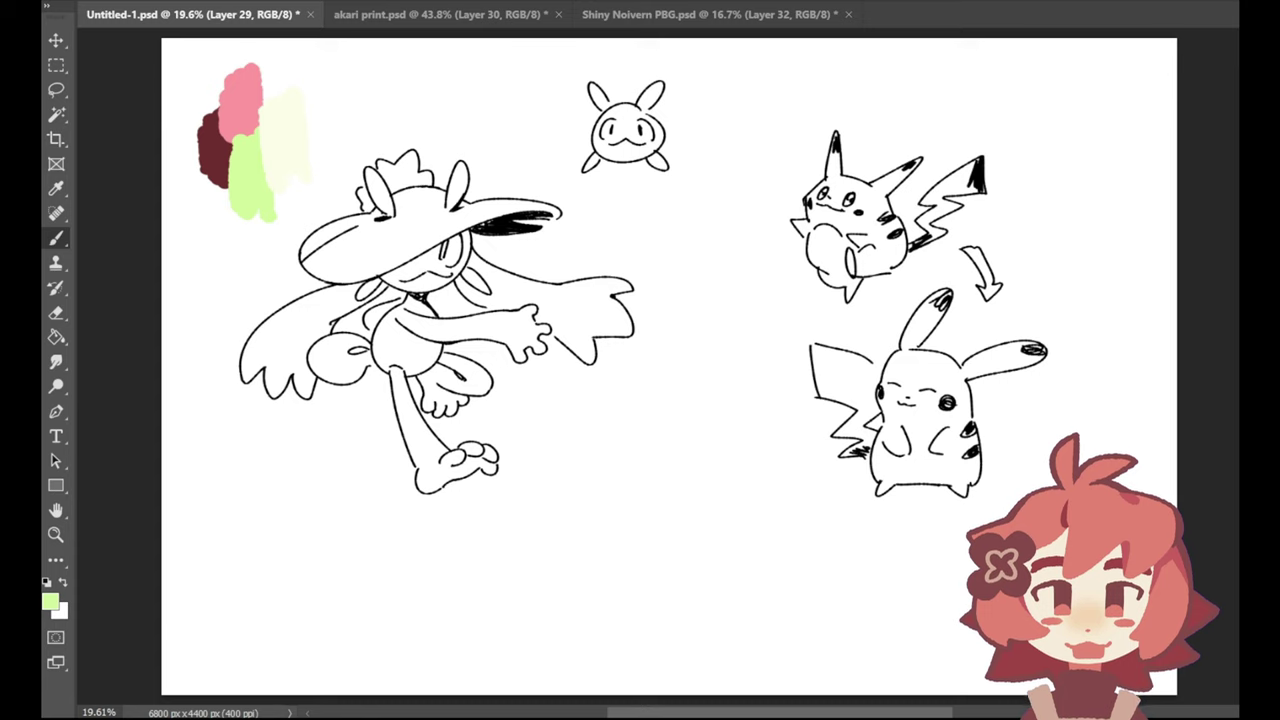
mouse_move(408, 318)
left_mouse_down()
mouse_move(390, 347)
mouse_move(401, 358)
left_mouse_up()
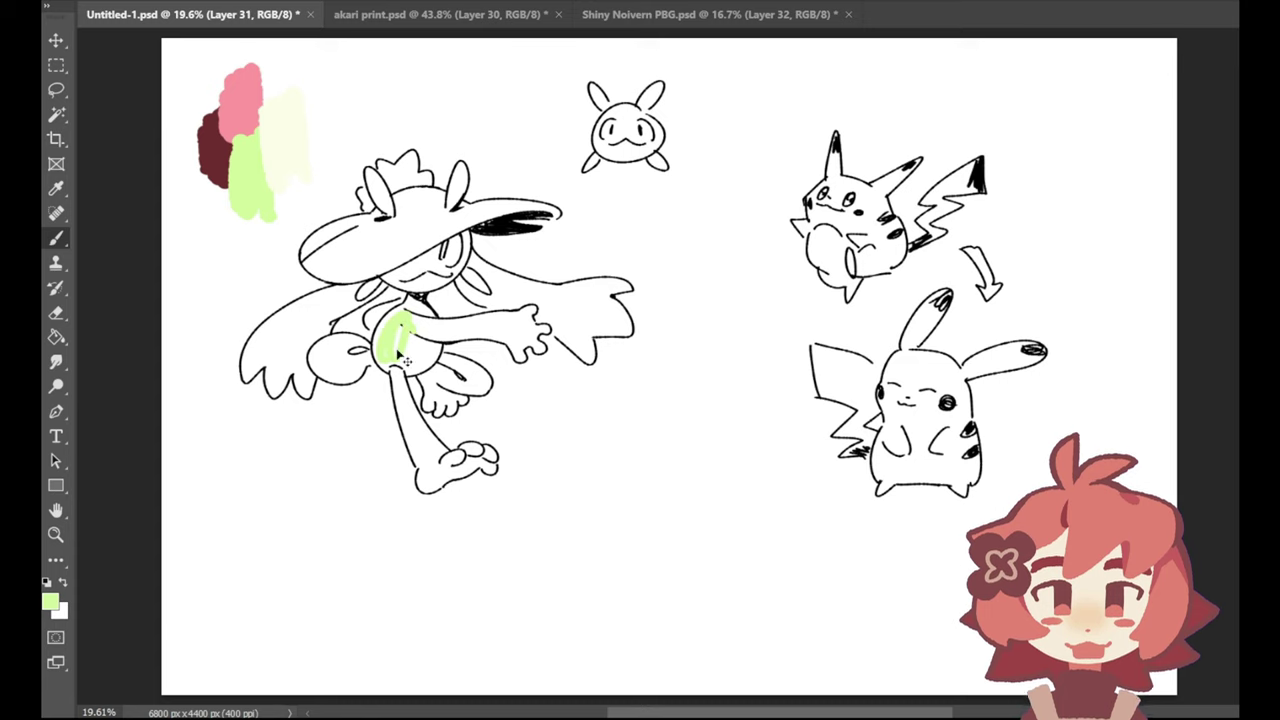
key("ctrl+z")
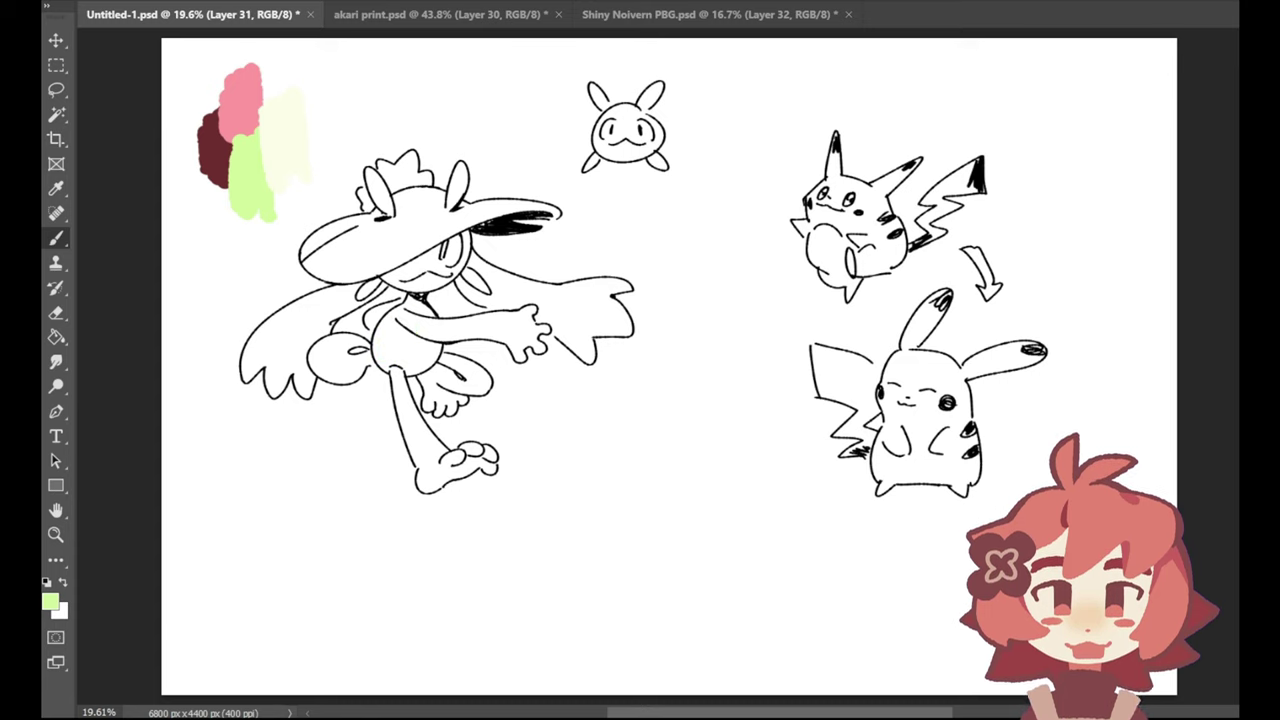
mouse_move(405, 349)
left_mouse_down()
mouse_move(380, 342)
mouse_move(399, 334)
mouse_move(396, 372)
mouse_move(420, 318)
mouse_move(430, 360)
mouse_move(427, 328)
mouse_move(409, 321)
mouse_move(417, 286)
mouse_move(325, 292)
mouse_move(350, 300)
mouse_move(330, 310)
left_mouse_up()
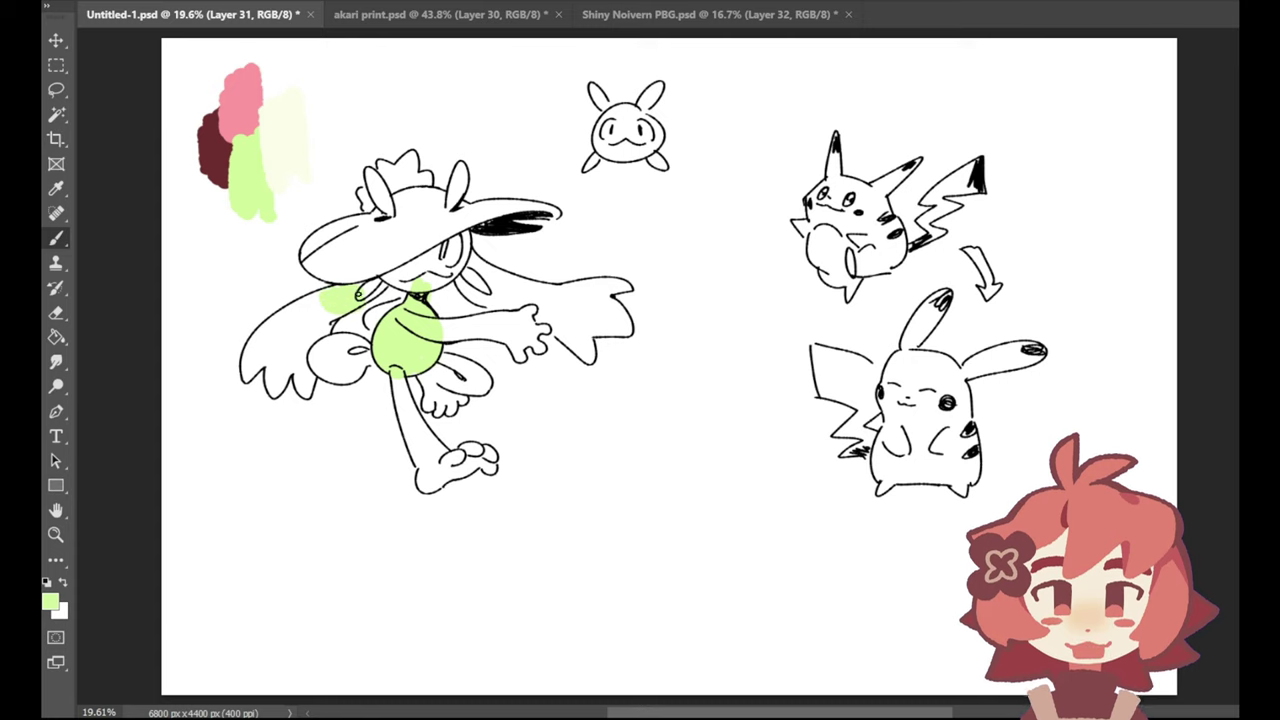
left_click_drag(483, 284, 483, 289)
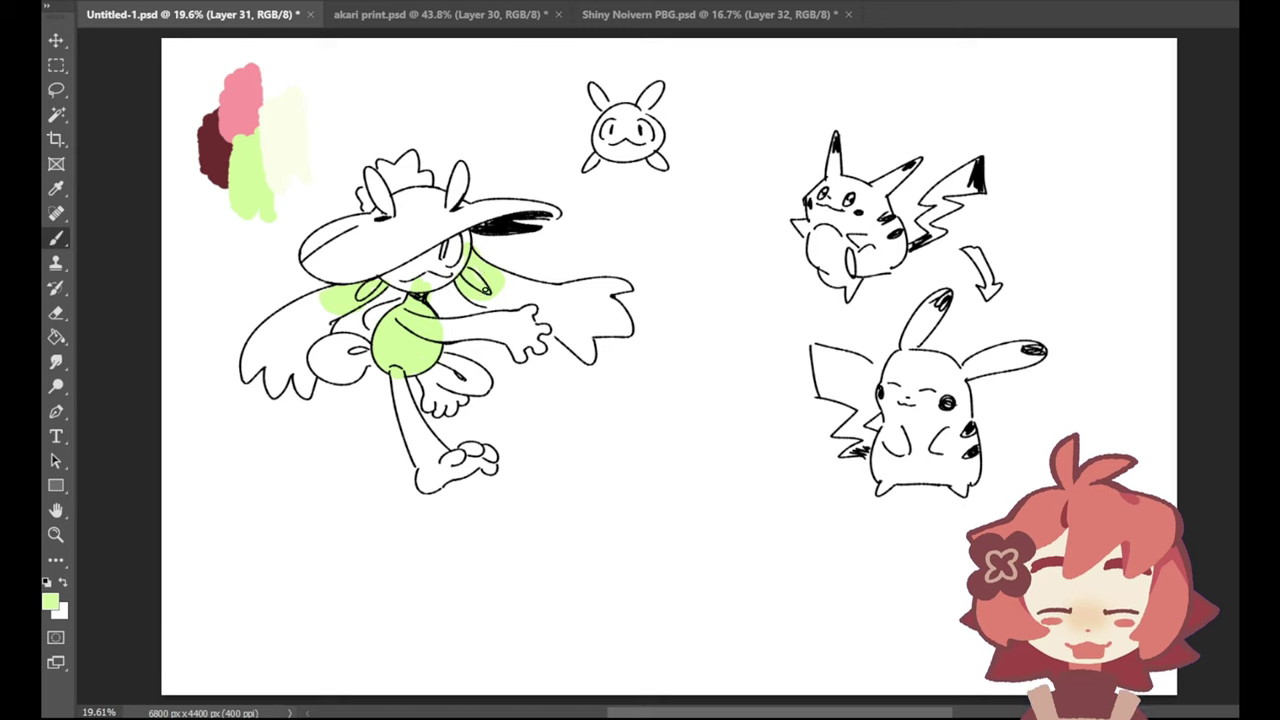
Step: Paint the creature's face and the middle sections of both flaps in the palette's pale cream
left_click(56, 166)
left_click(56, 189)
left_click(290, 147)
left_click(56, 240)
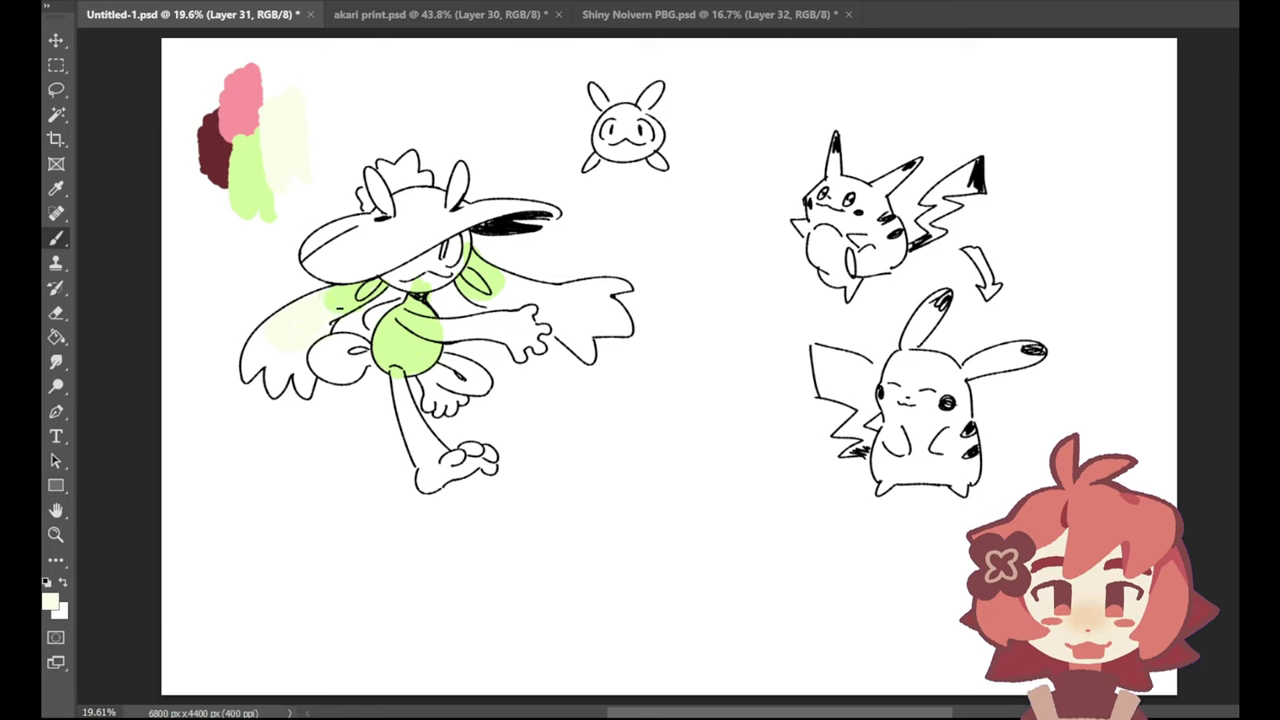
mouse_move(480, 302)
left_mouse_down()
mouse_move(498, 281)
mouse_move(487, 308)
mouse_move(552, 295)
left_mouse_up()
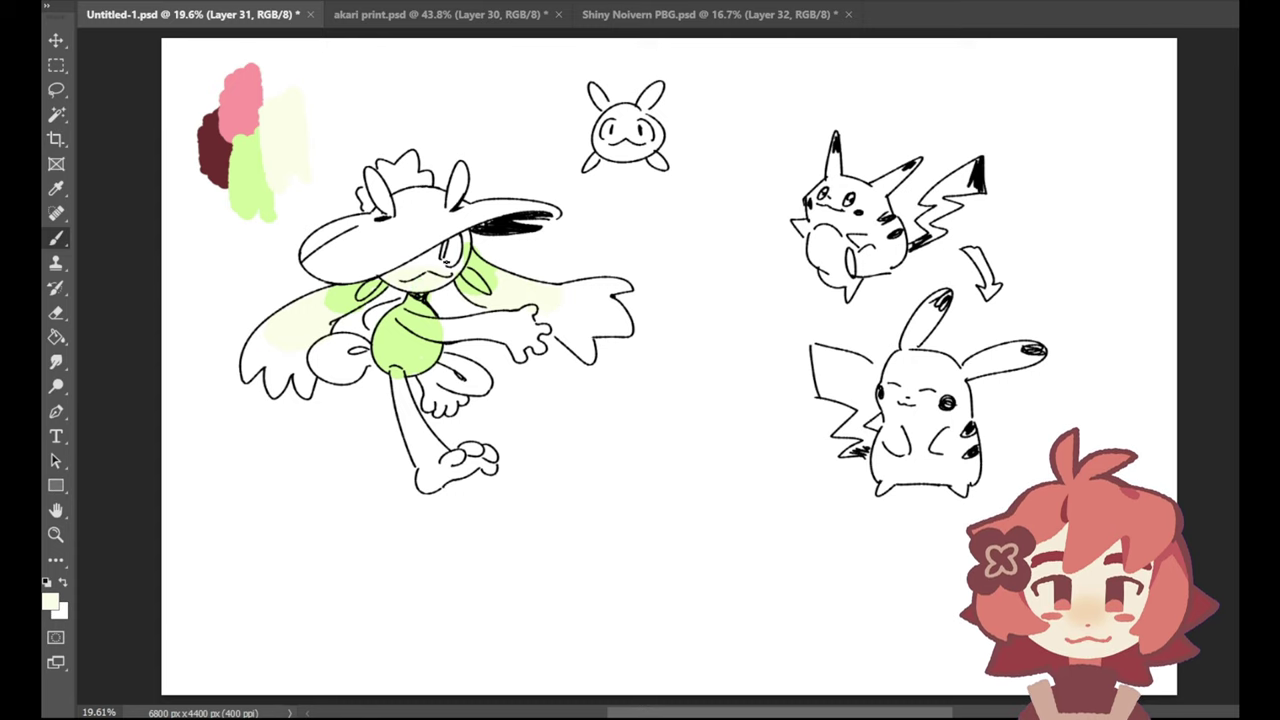
left_click(250, 102, "alt")
mouse_move(266, 340)
left_mouse_down()
mouse_move(248, 370)
mouse_move(266, 335)
mouse_move(255, 360)
mouse_move(274, 352)
mouse_move(280, 372)
mouse_move(294, 352)
mouse_move(300, 385)
mouse_move(310, 378)
mouse_move(285, 322)
mouse_move(305, 332)
left_mouse_up()
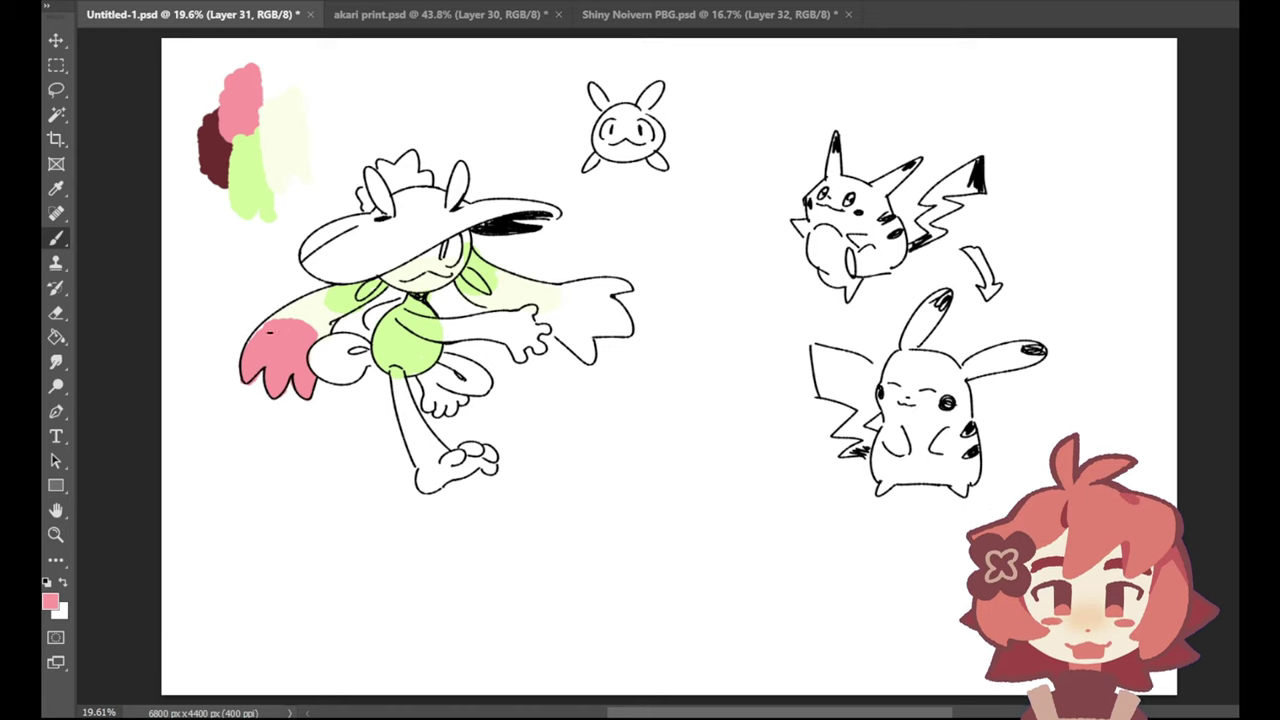
key("ctrl+z")
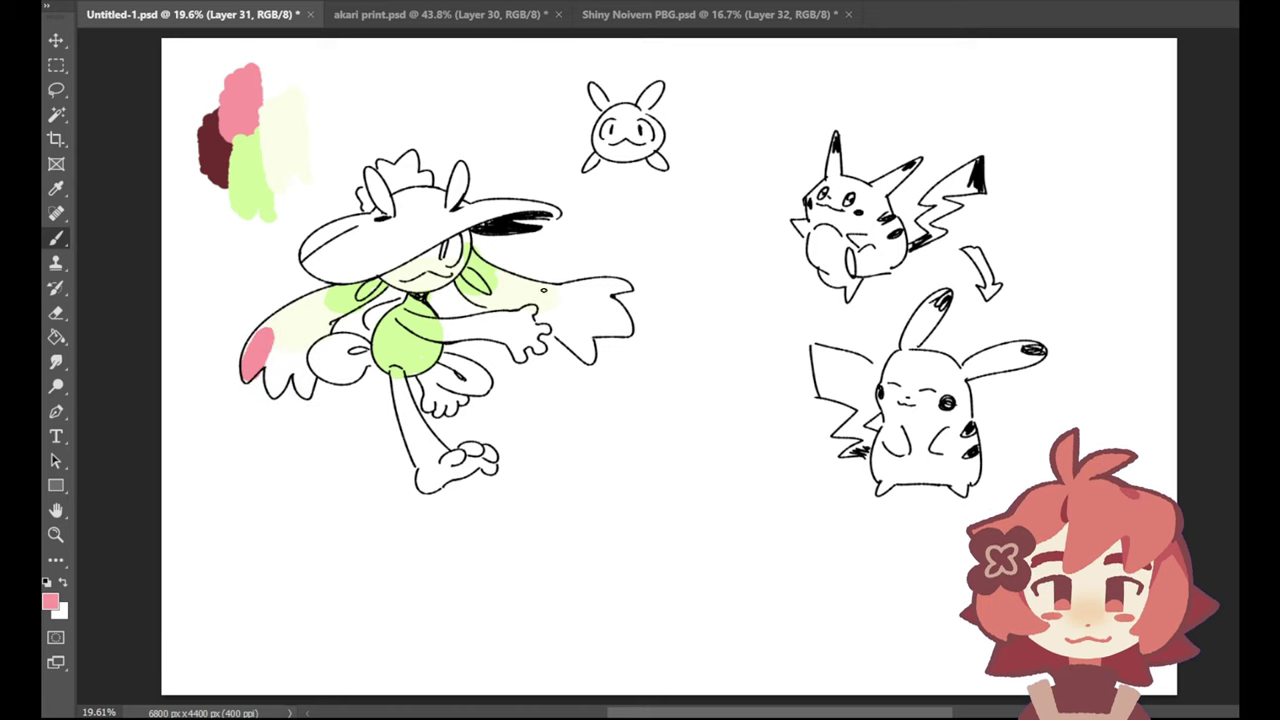
key("ctrl+z")
Step: Extend the pale cream to the rear flap's lobed end and add pink paw-pad spots on it
left_click(58, 190)
left_click(274, 324)
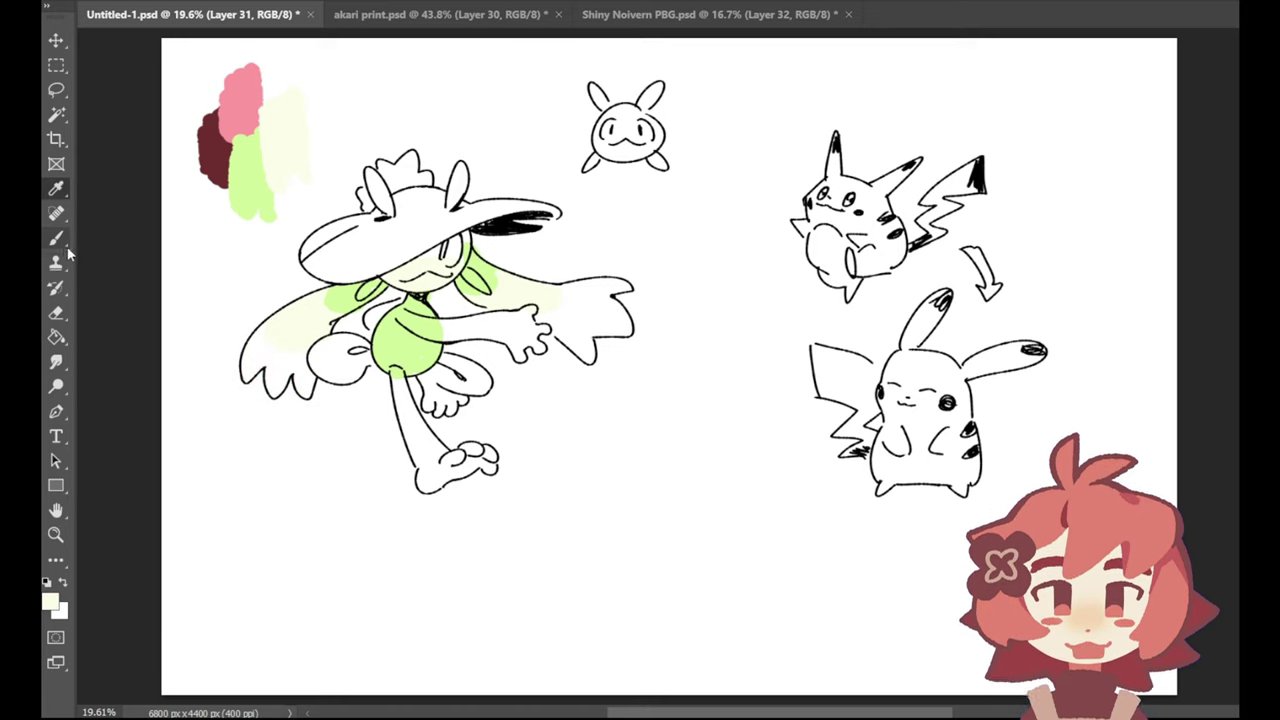
left_click(60, 240)
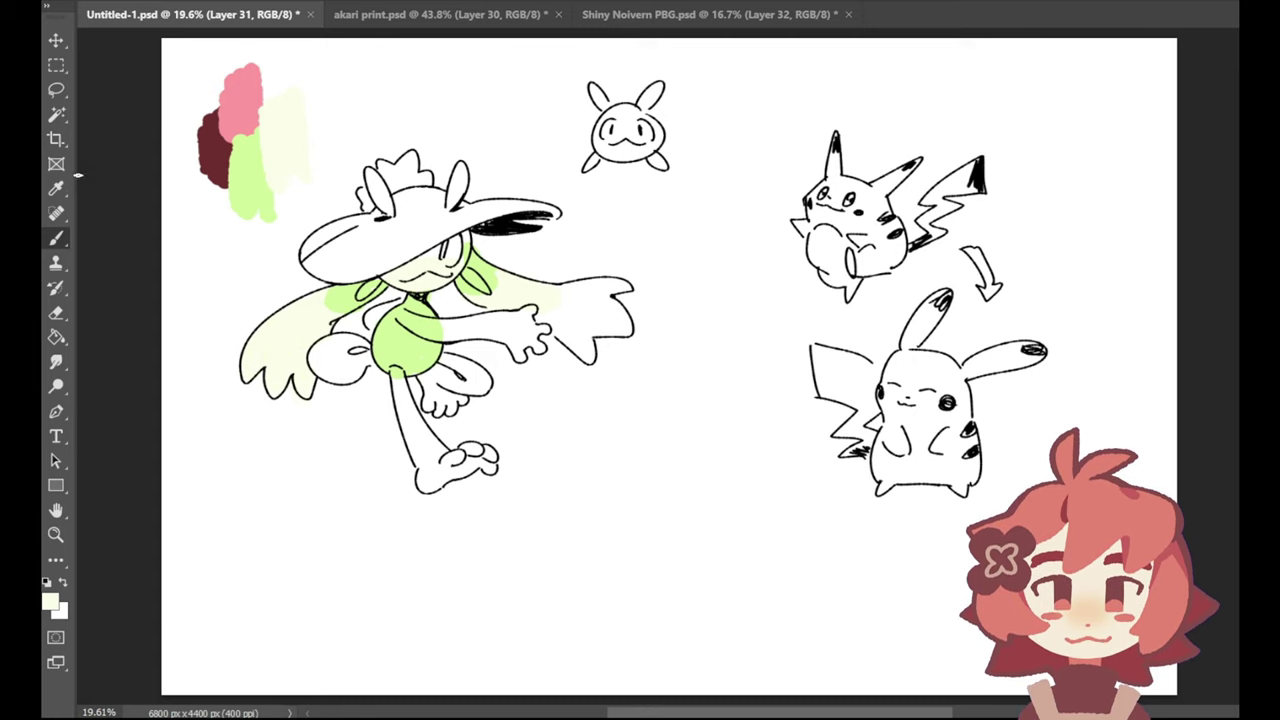
left_click(237, 107, "alt")
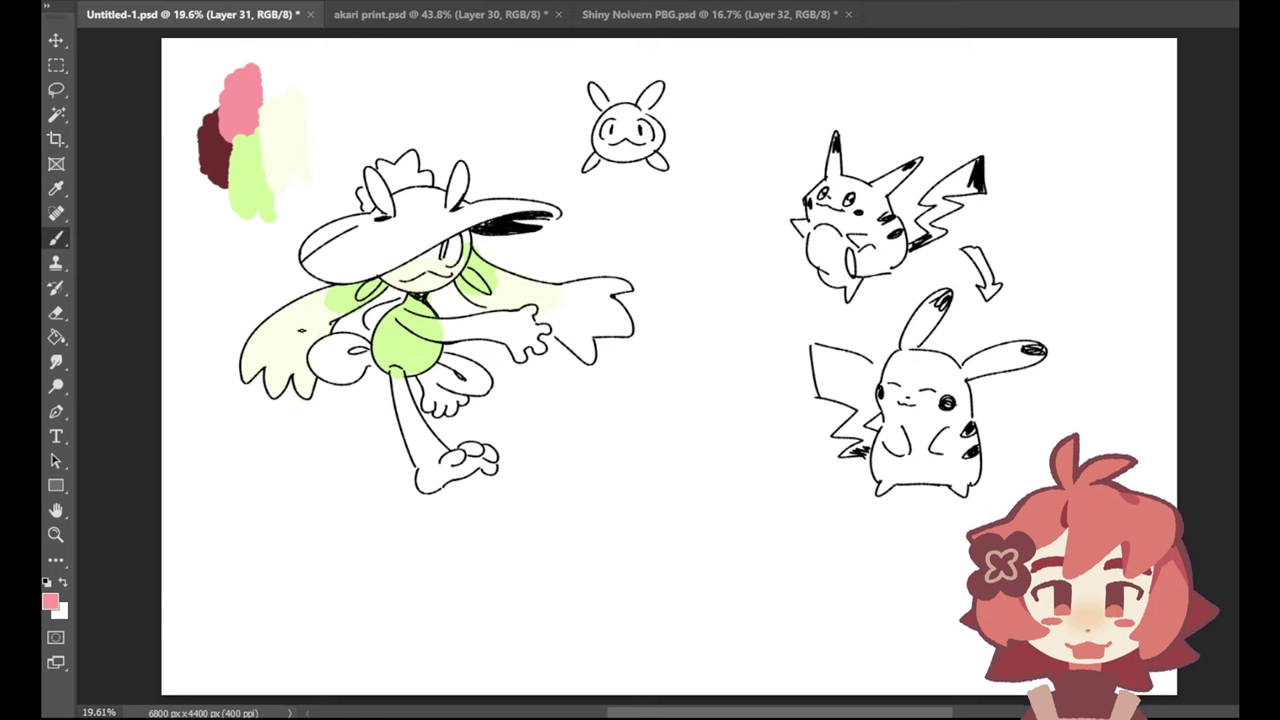
mouse_move(301, 330)
left_mouse_down()
mouse_move(262, 354)
mouse_move(281, 377)
mouse_move(305, 378)
left_mouse_up()
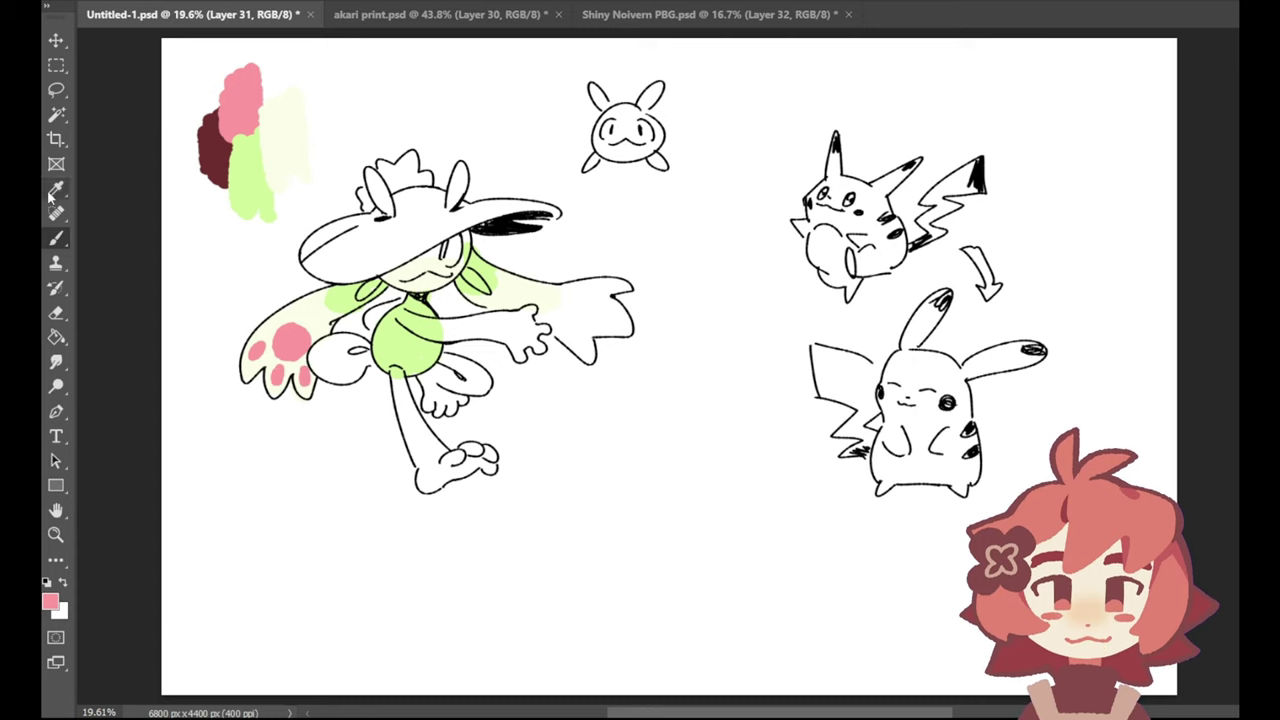
Step: Paint light green over the base of the front flap and the upper face around the eye
key("i")
left_click(254, 160)
key("b")
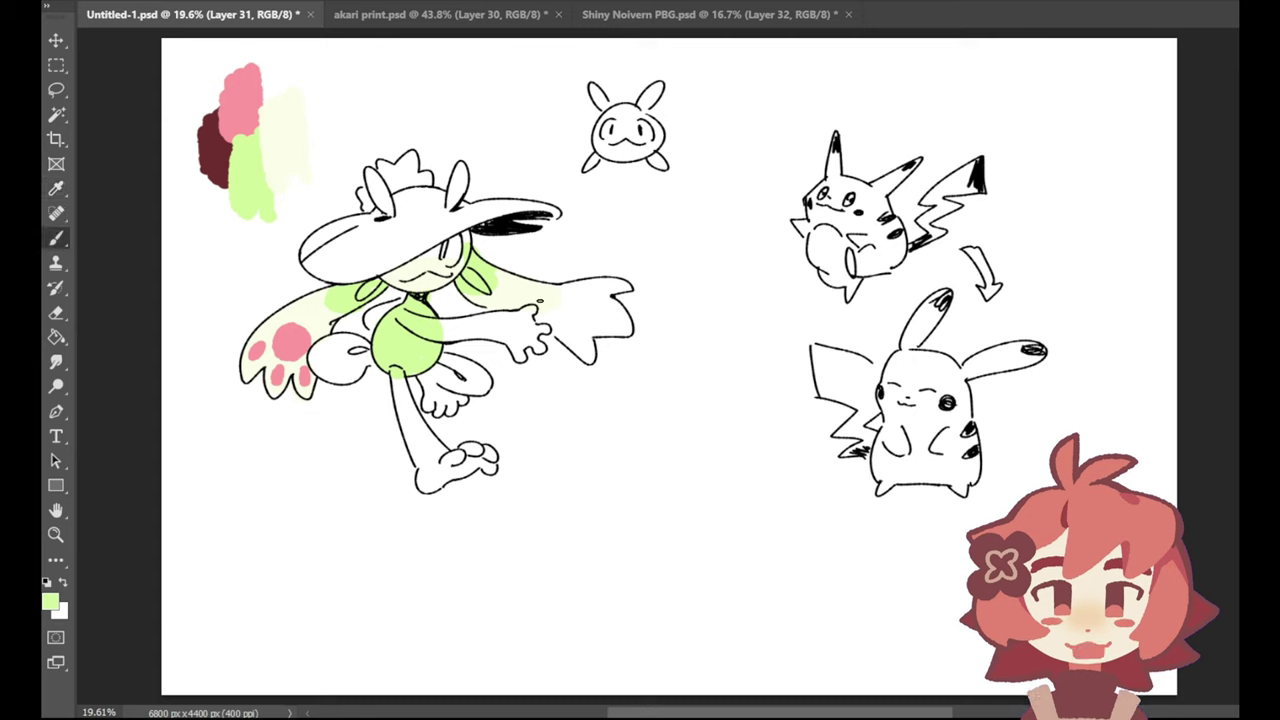
left_click_drag(483, 302, 500, 287)
left_click_drag(425, 252, 456, 260)
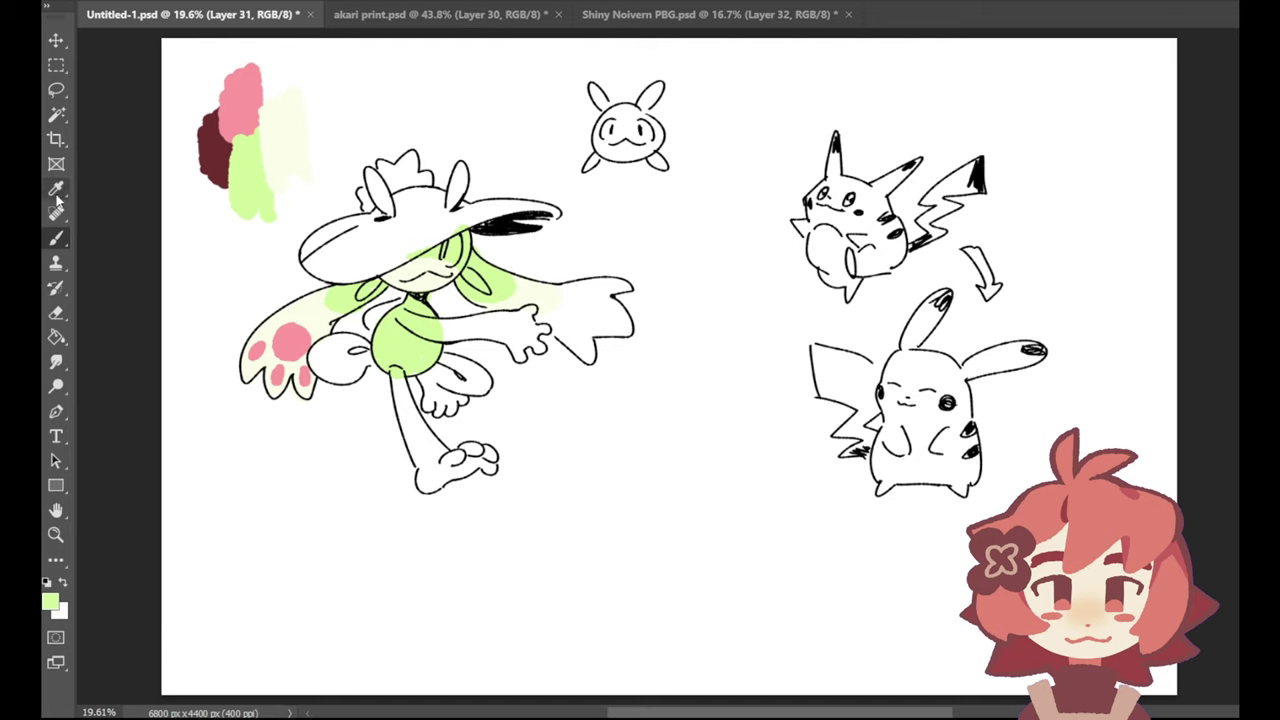
Step: Paint the outstretched arm, its hand and the rear shoulder in the same light green
left_click(425, 322, "alt")
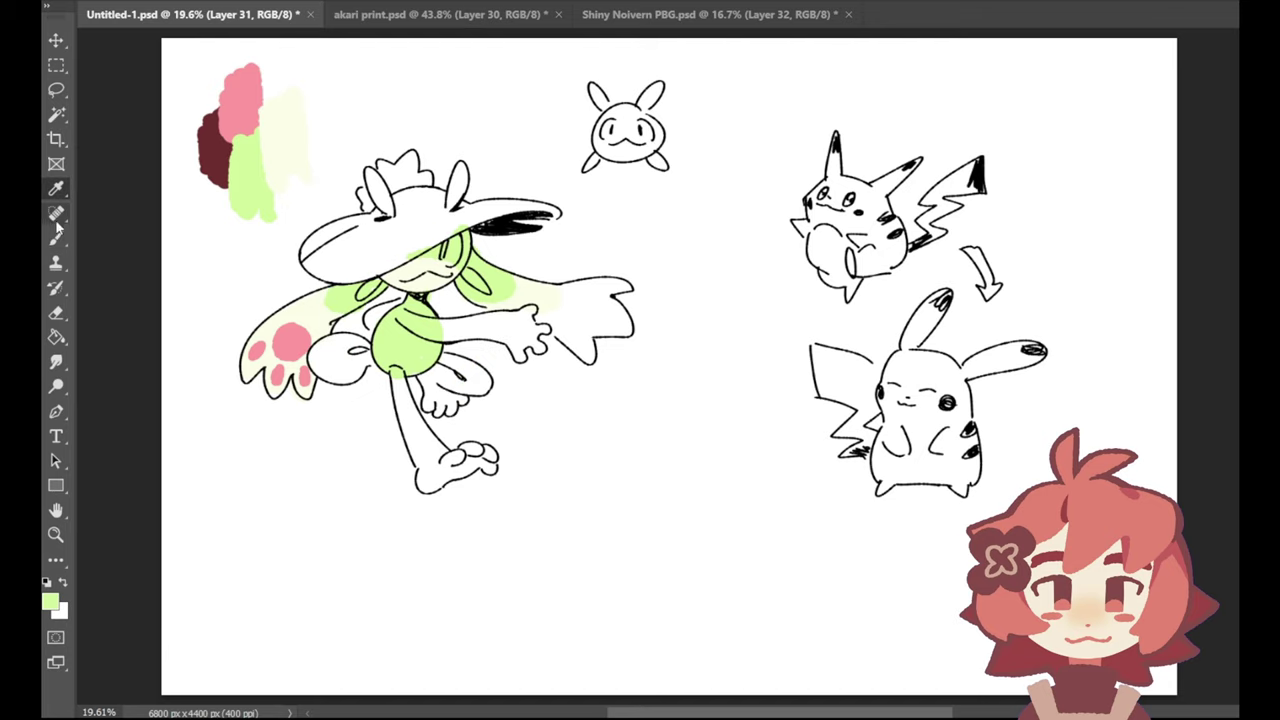
mouse_move(486, 324)
left_mouse_down()
mouse_move(436, 326)
mouse_move(489, 321)
mouse_move(474, 317)
mouse_move(528, 331)
mouse_move(518, 340)
mouse_move(523, 328)
mouse_move(516, 353)
mouse_move(523, 326)
mouse_move(503, 328)
mouse_move(534, 311)
left_mouse_up()
left_click_drag(371, 312, 374, 332)
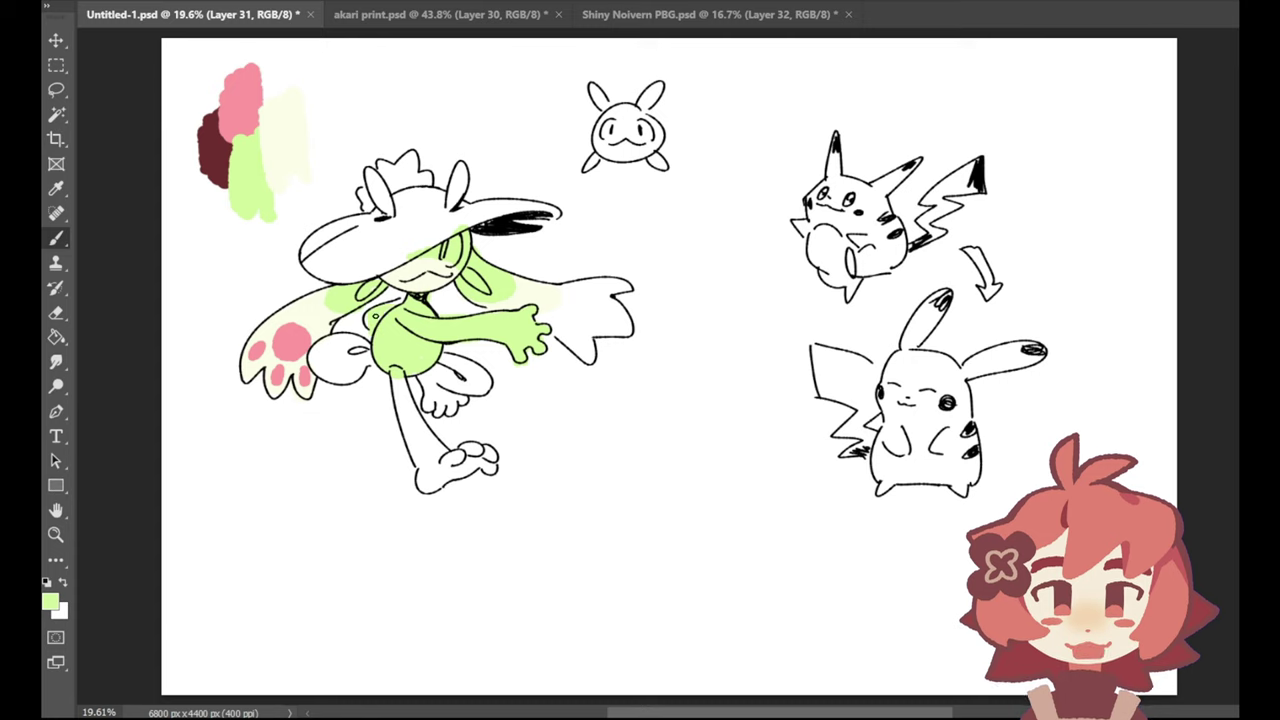
Step: Paint the eye area and both small ears on the hat in the palette's pale cream
left_click(298, 150, "alt")
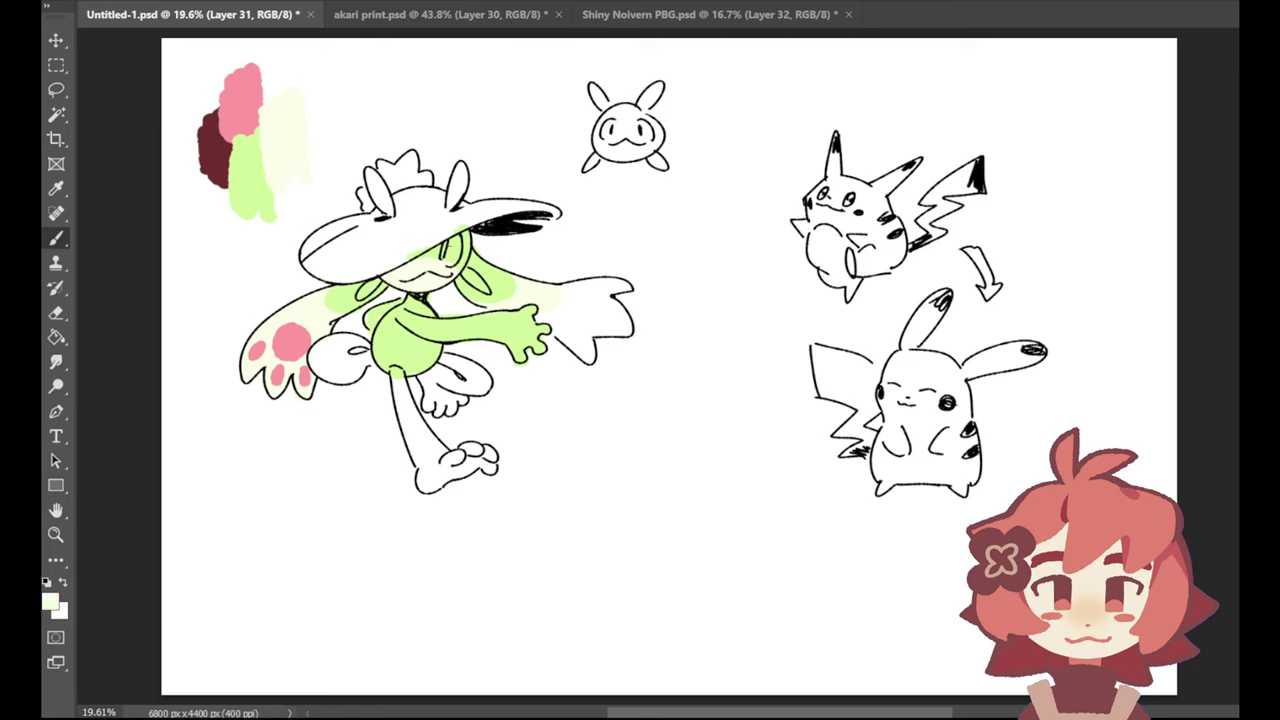
left_click_drag(446, 257, 459, 242)
left_click_drag(386, 200, 373, 176)
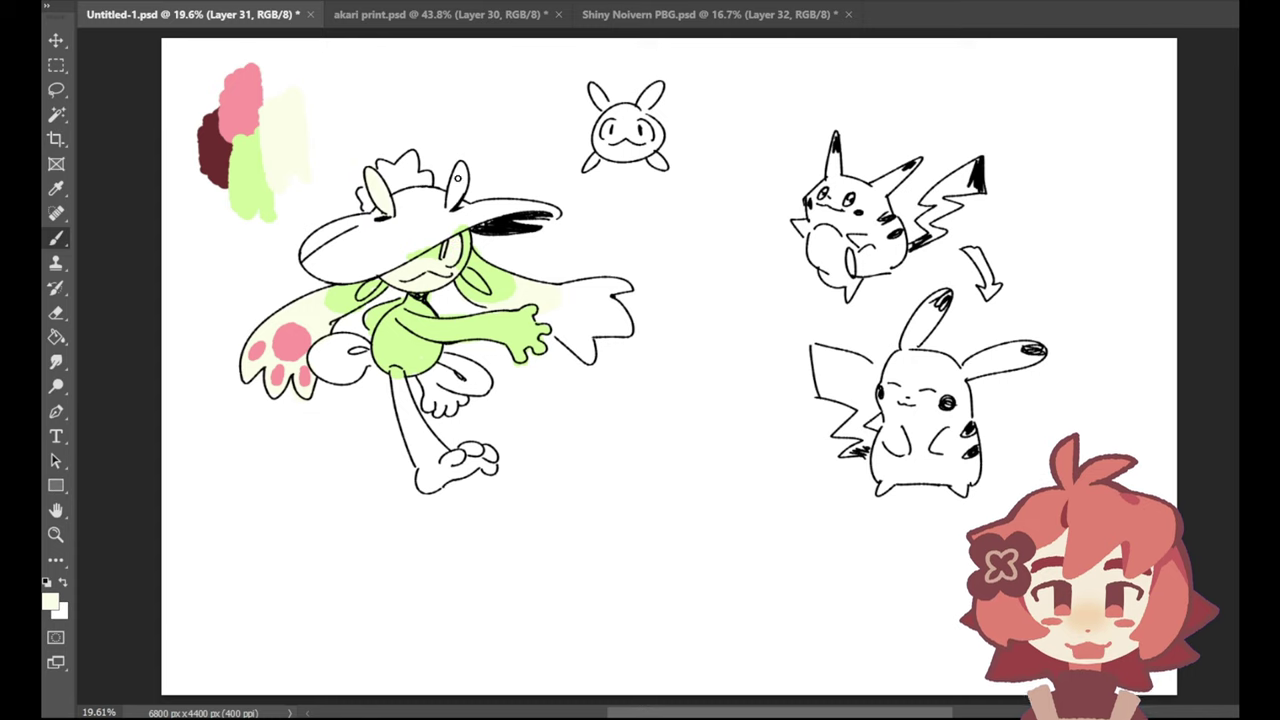
left_click_drag(458, 178, 456, 196)
Step: Try colouring the hat's brim with the palette's dark maroon
left_click(57, 189)
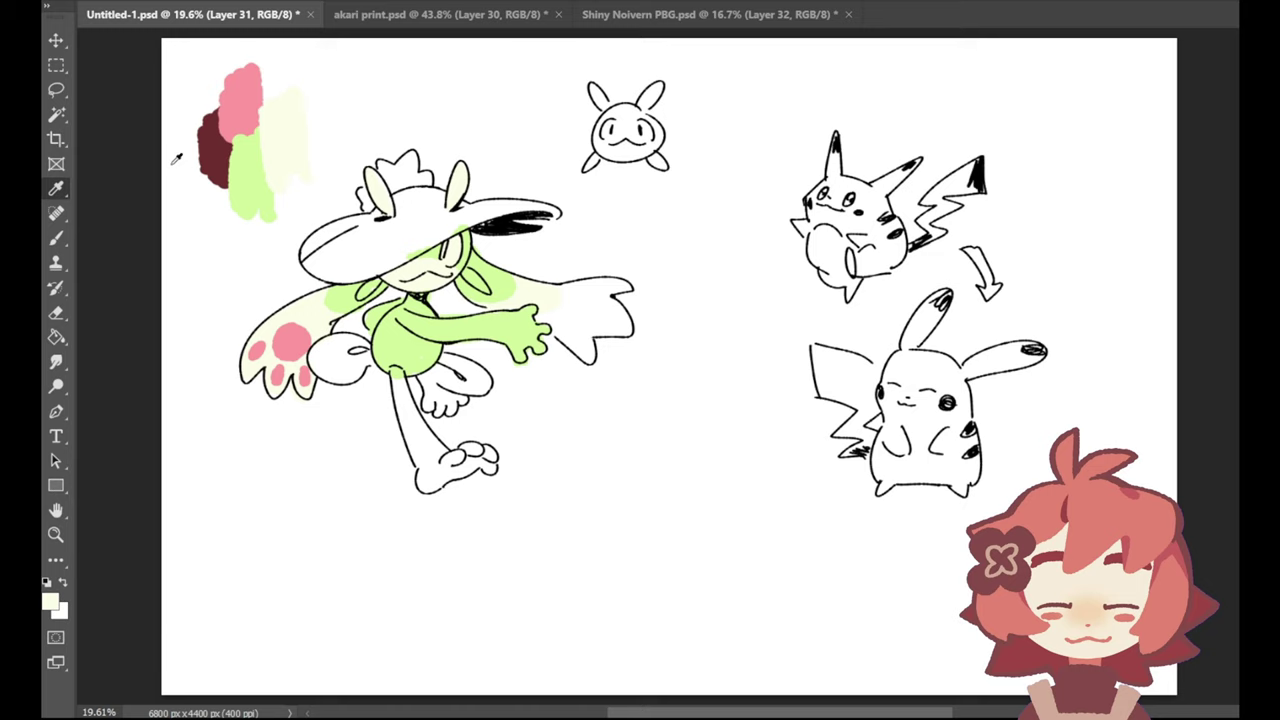
left_click(215, 137, "alt")
left_click_drag(325, 252, 420, 238)
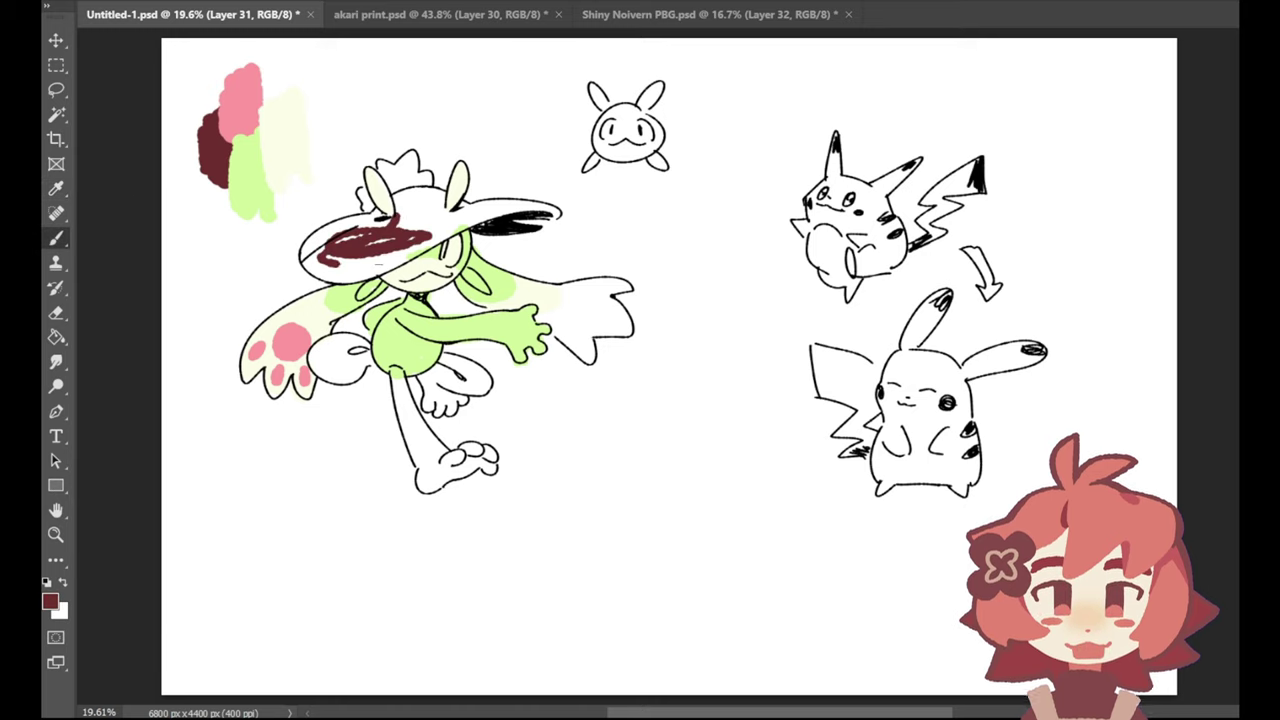
key("ctrl+z")
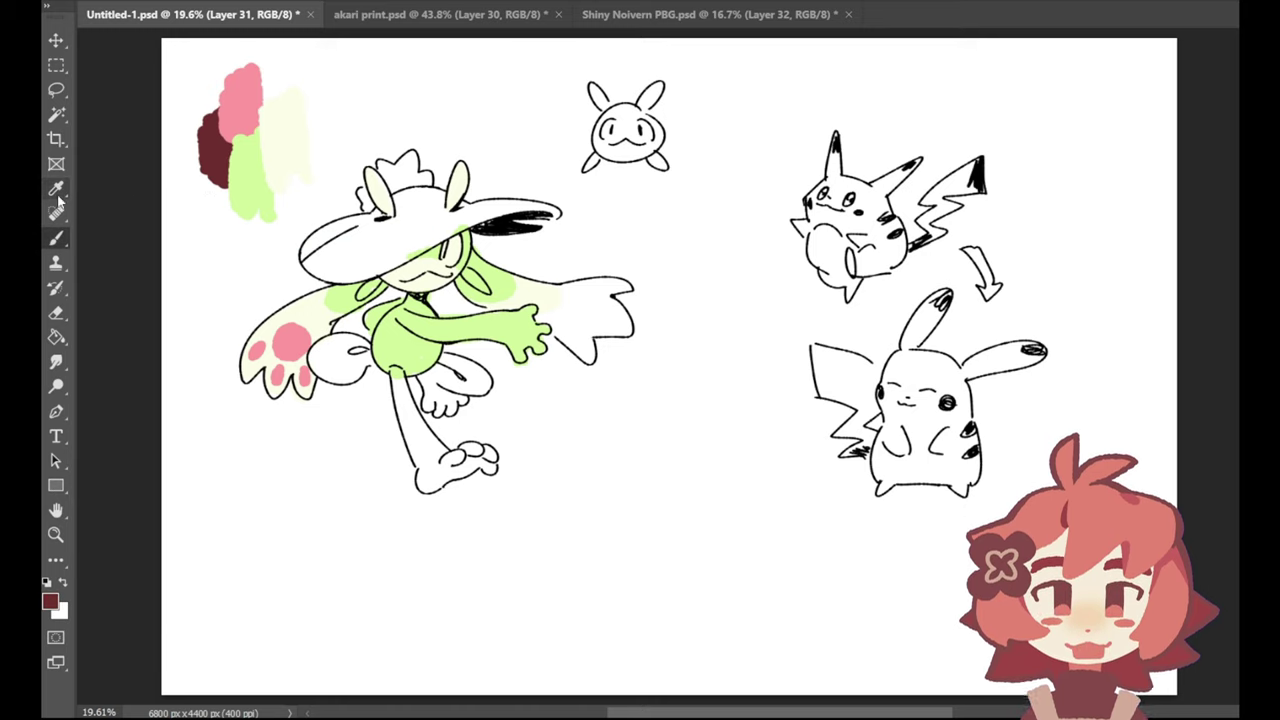
left_click(242, 104, "alt")
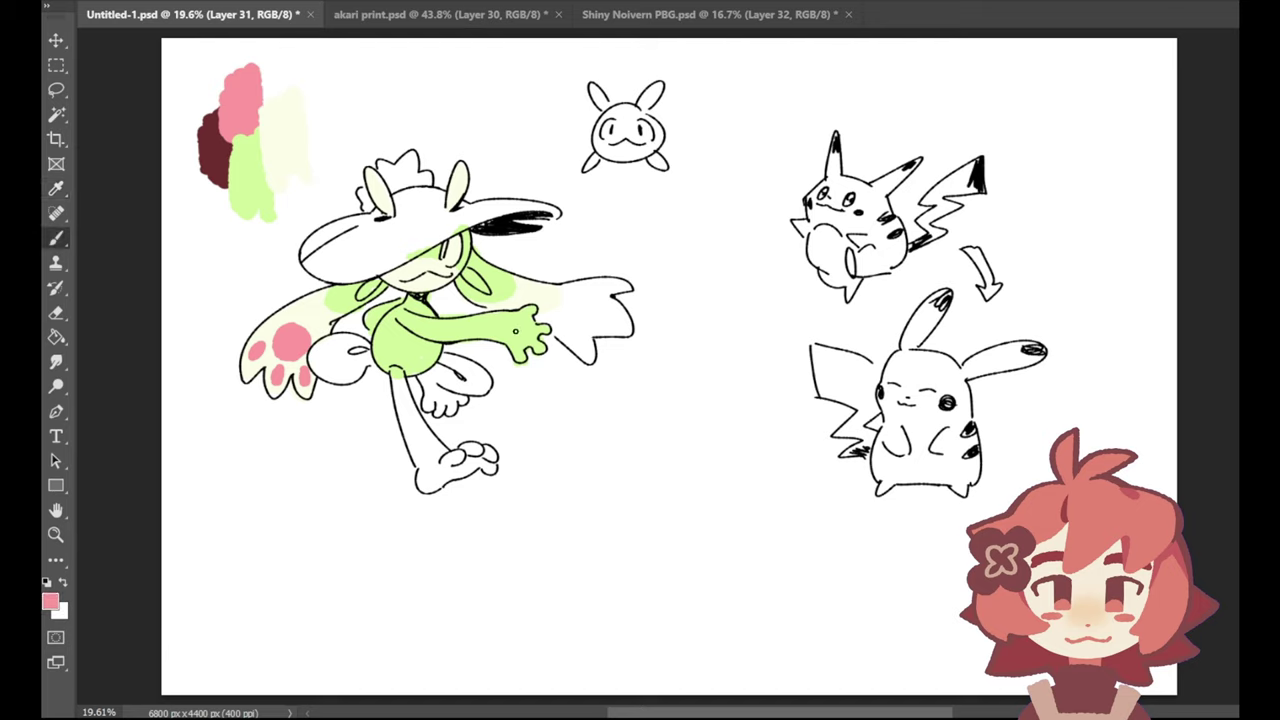
Step: Paint the outstretched forearm, its hand and the front flap's pointed end in pale cream
left_click(56, 190)
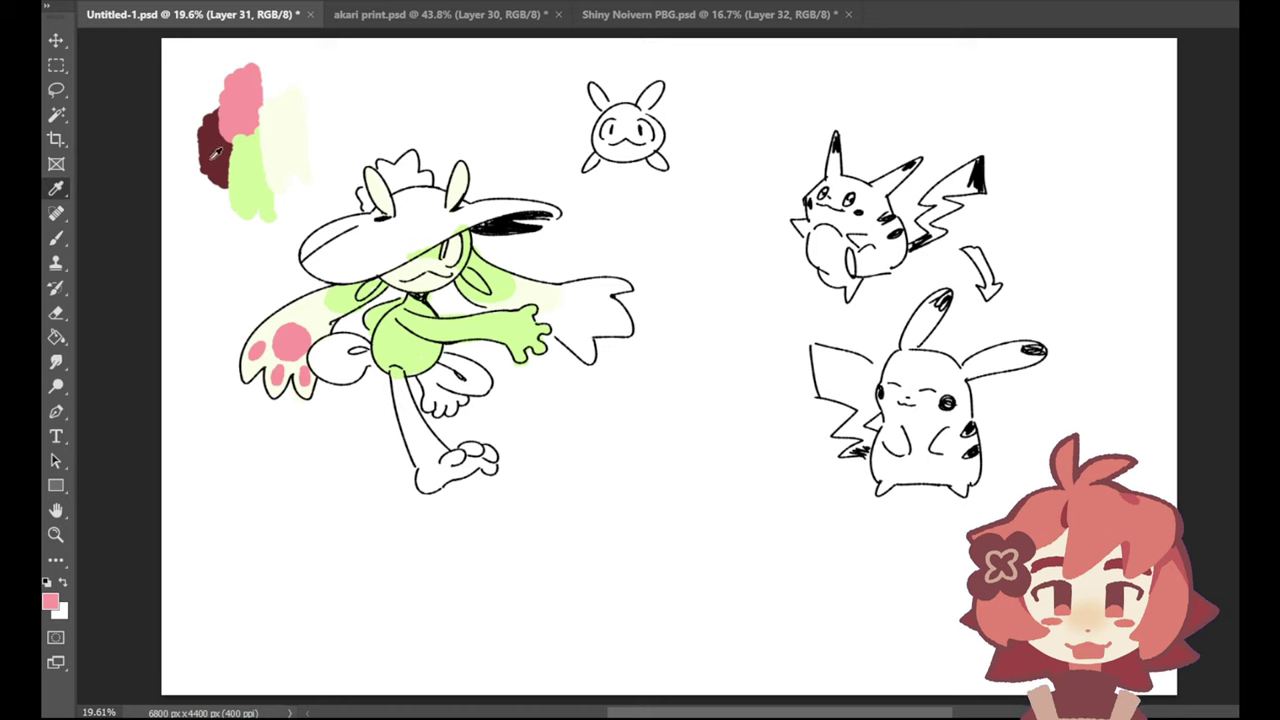
left_click(271, 169)
left_click(56, 240)
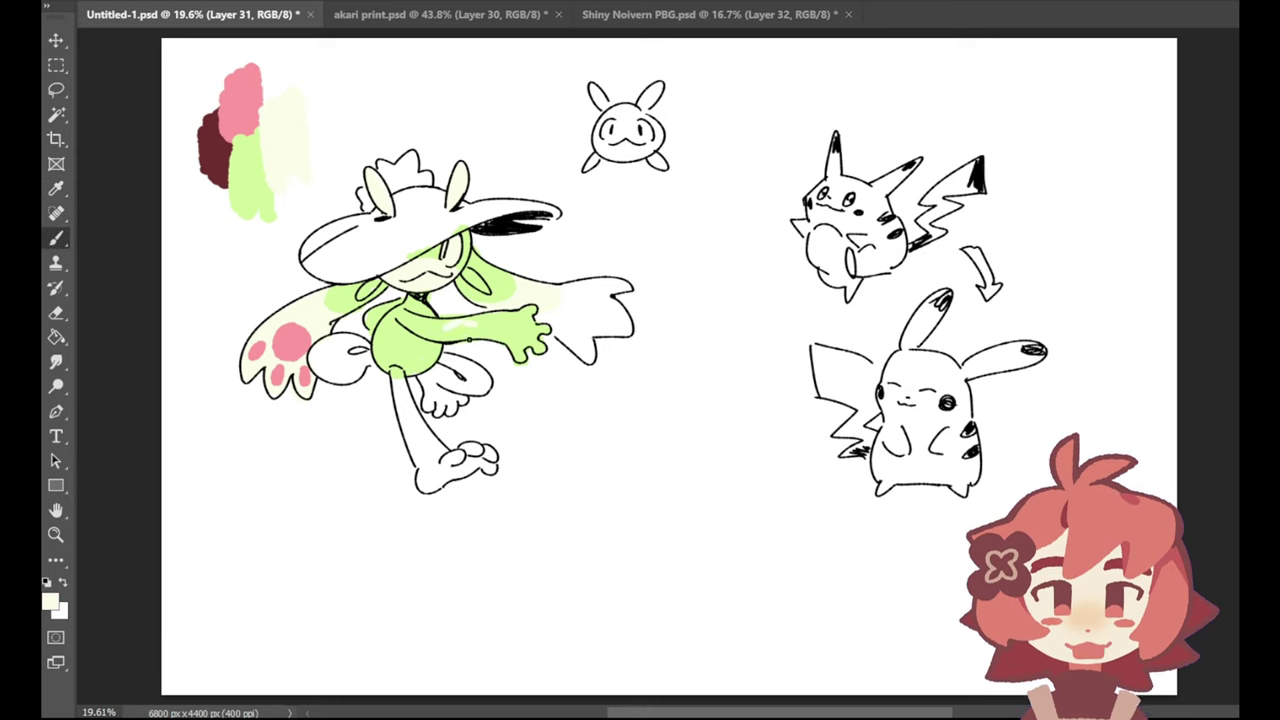
mouse_move(462, 327)
left_mouse_down()
mouse_move(520, 342)
mouse_move(522, 319)
mouse_move(524, 342)
left_mouse_up()
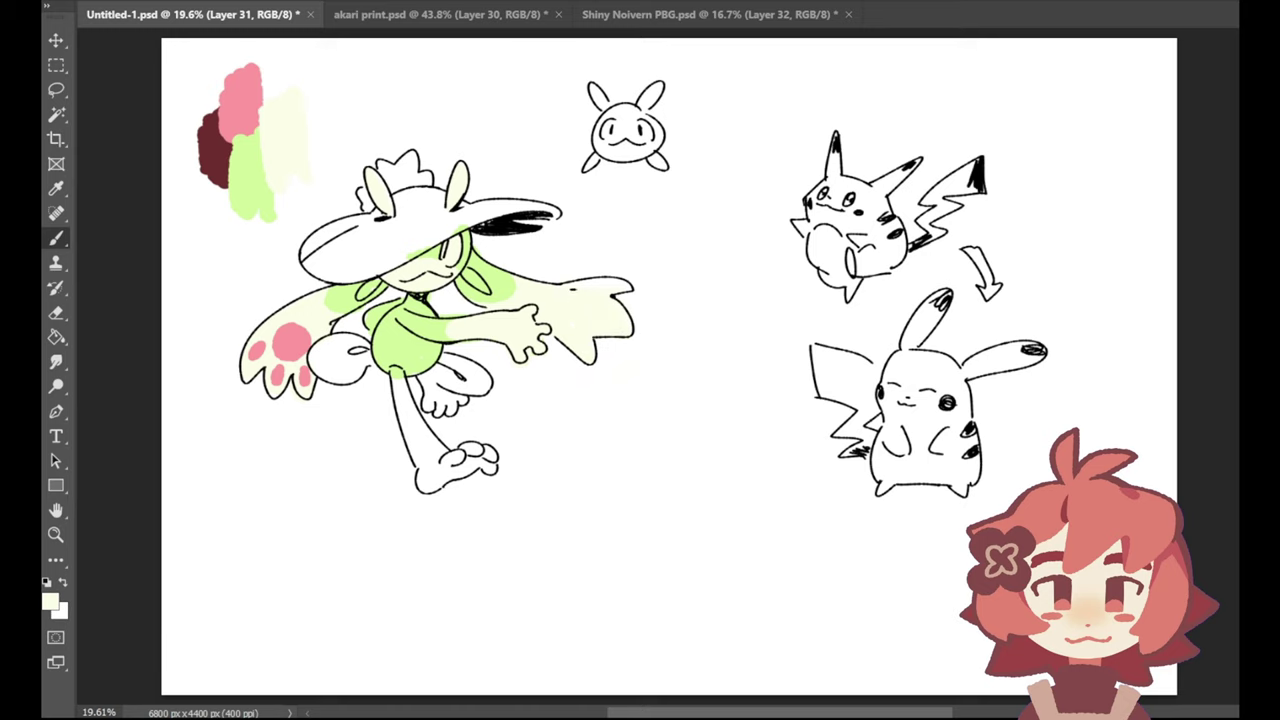
Step: Colour the fingertips of the outstretched hand in the palette's pink
left_click(60, 189)
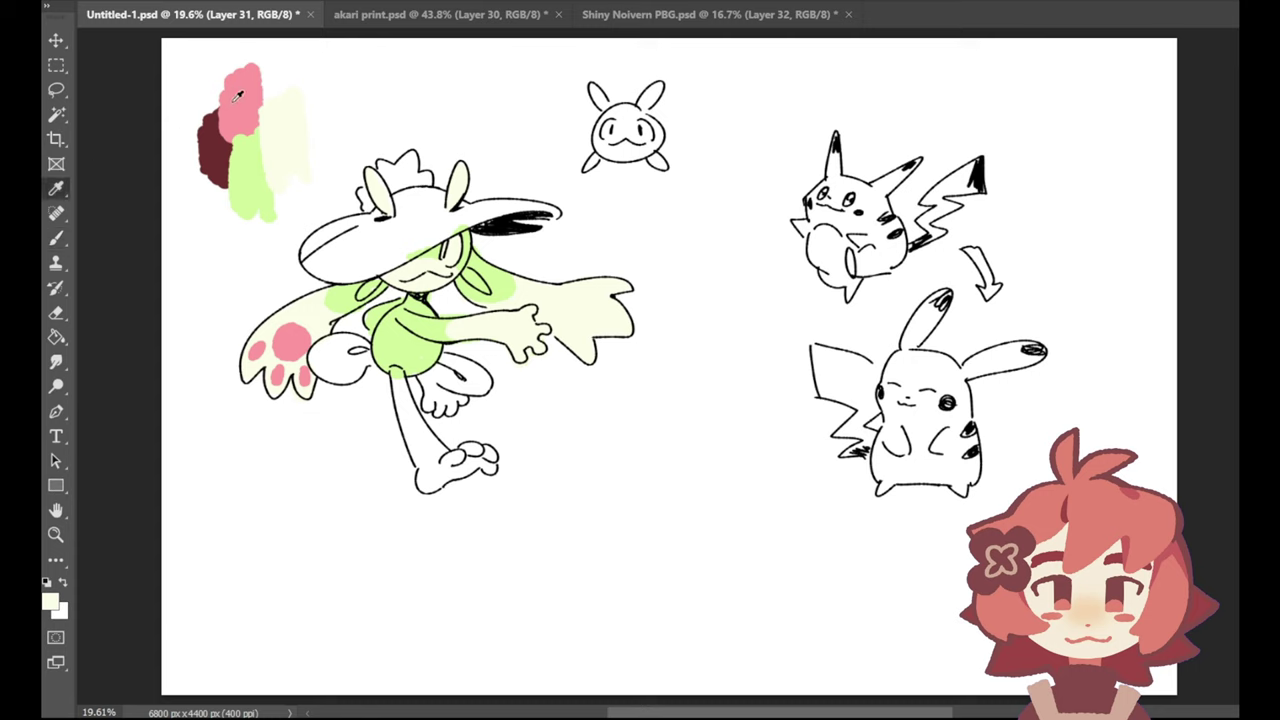
left_click(238, 96)
left_click(58, 239)
left_click_drag(517, 358, 543, 349)
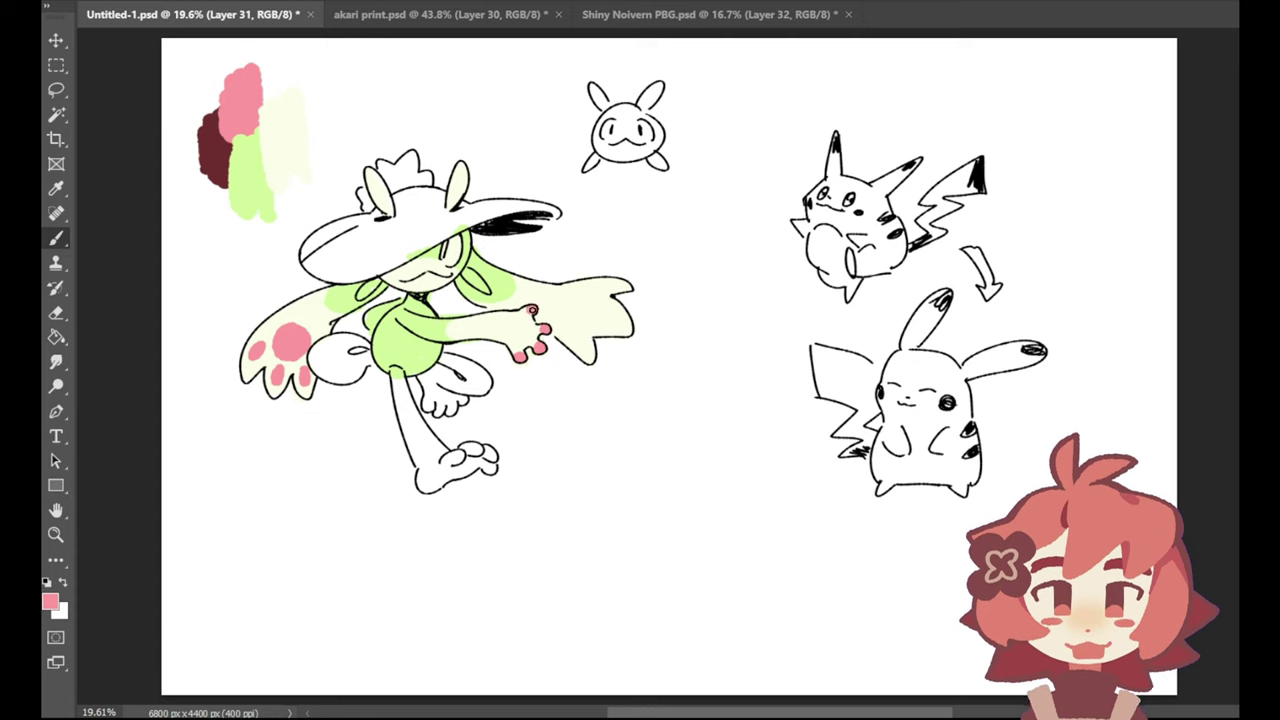
Step: Paint the creature's belly in pale cream, leaving a light green edge along the back
left_click(56, 188)
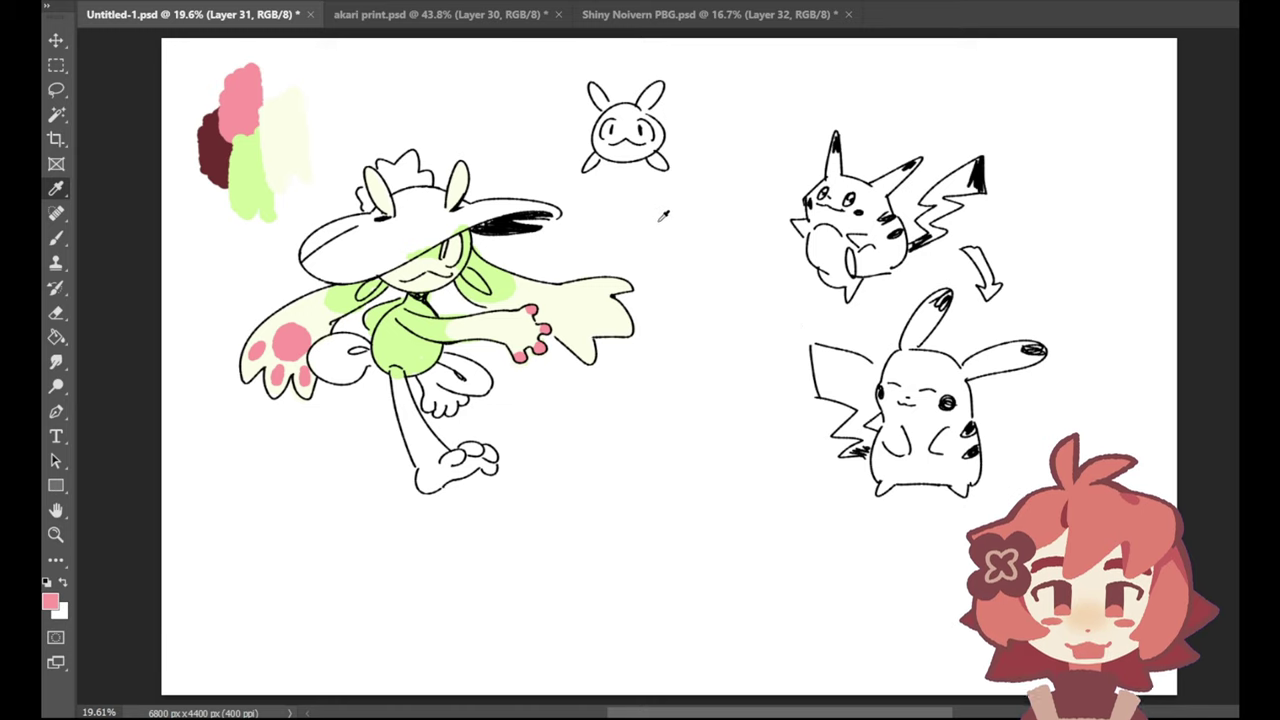
left_click(397, 281)
left_click(57, 240)
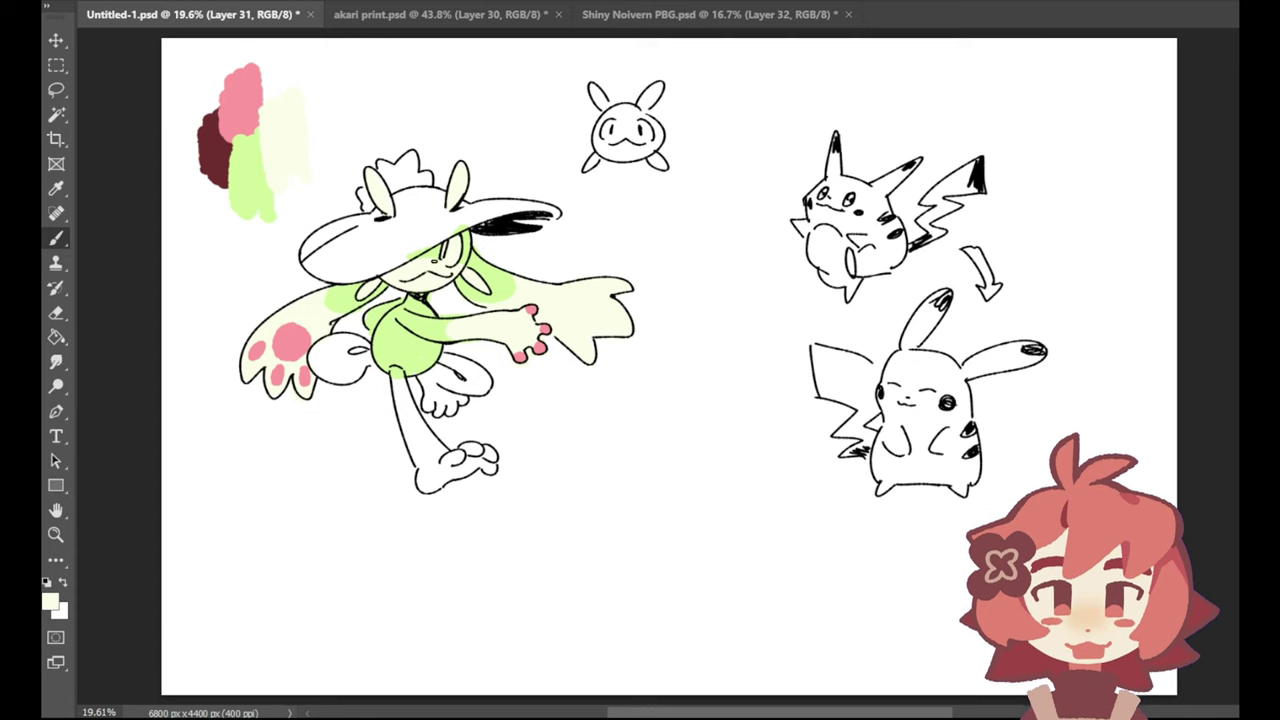
mouse_move(398, 364)
left_mouse_down()
mouse_move(414, 344)
mouse_move(418, 358)
mouse_move(440, 348)
mouse_move(426, 313)
left_mouse_up()
key("ctrl+z")
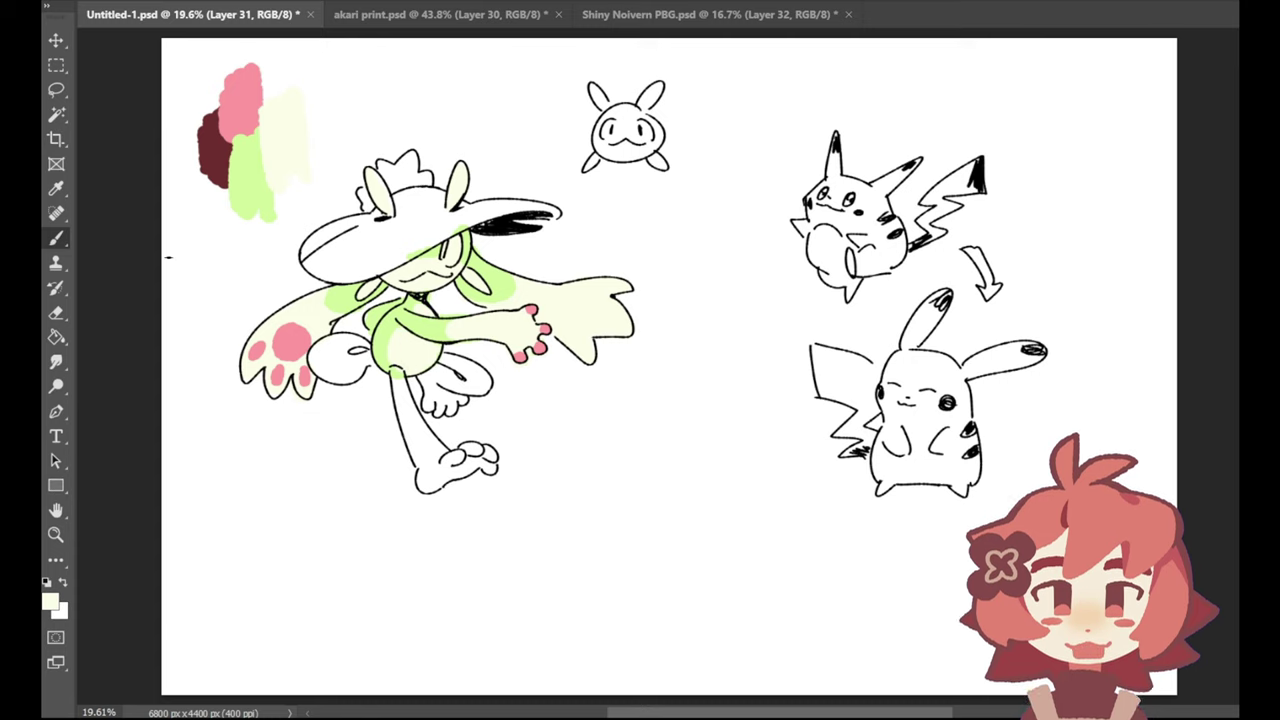
Step: Paint the straight front leg and the bent rear leg in light green
left_click(56, 189)
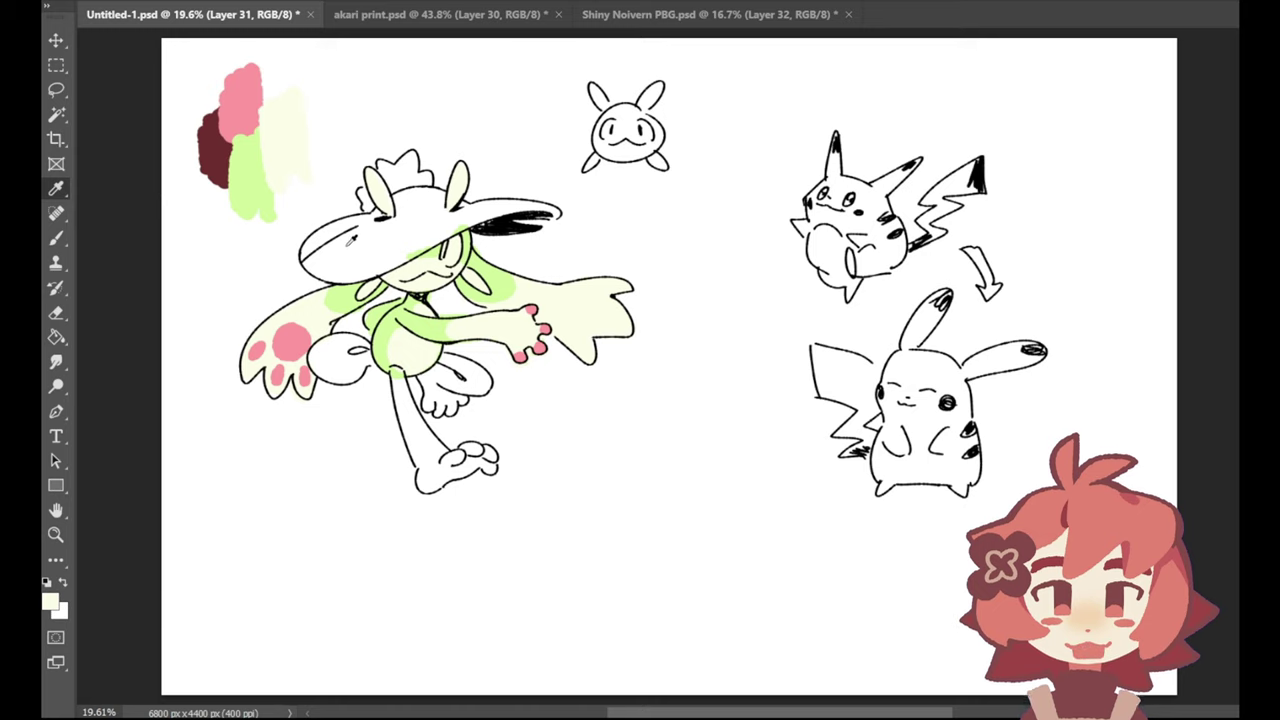
left_click(342, 287)
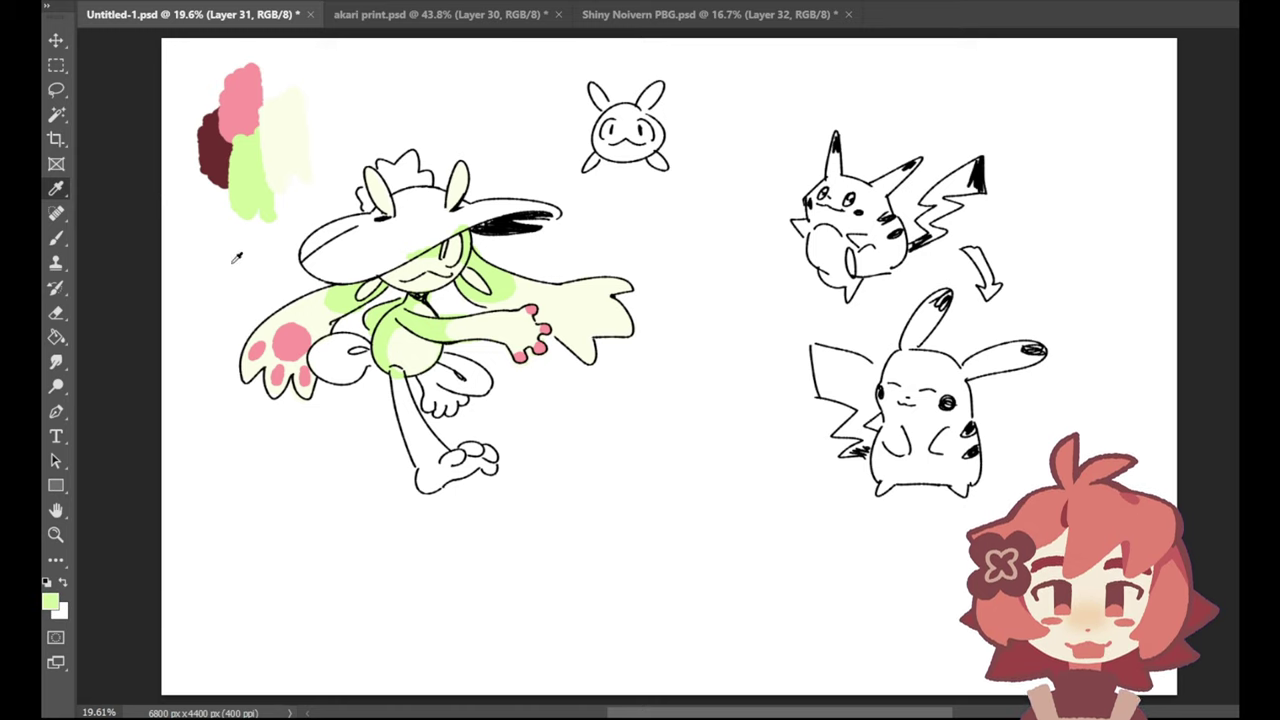
left_click(56, 238)
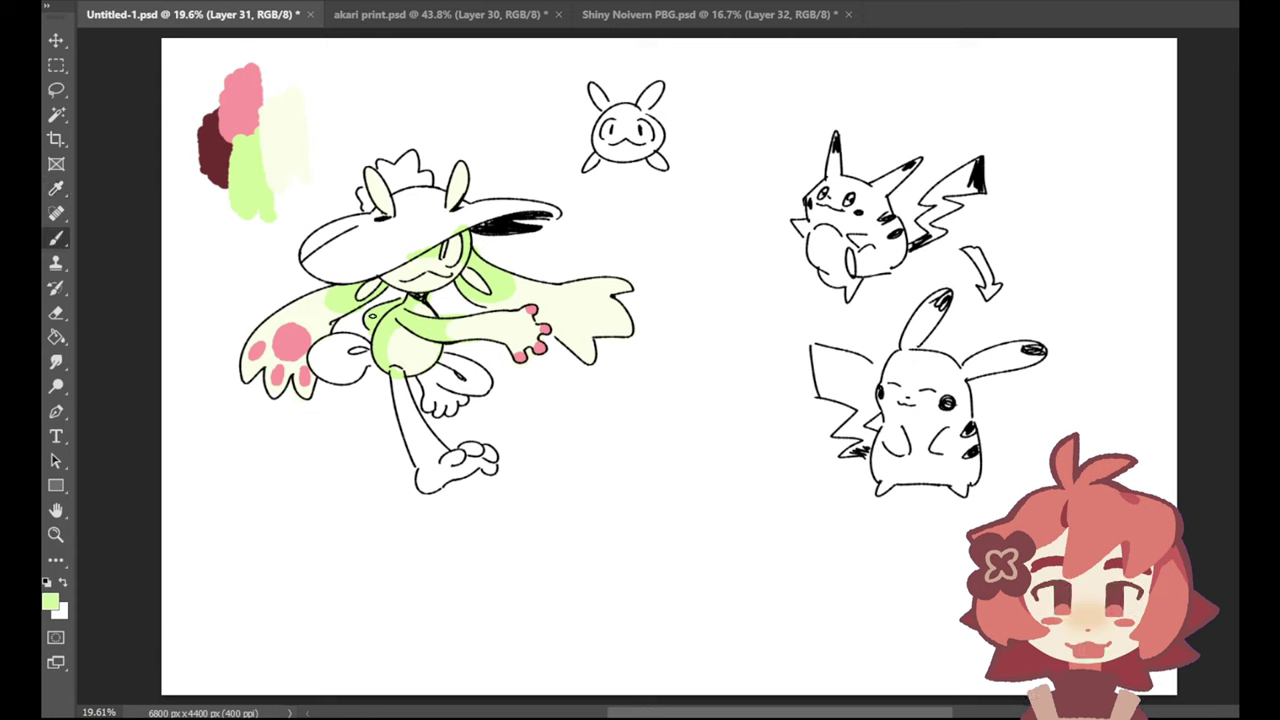
mouse_move(398, 372)
left_mouse_down()
mouse_move(428, 478)
mouse_move(447, 454)
left_mouse_up()
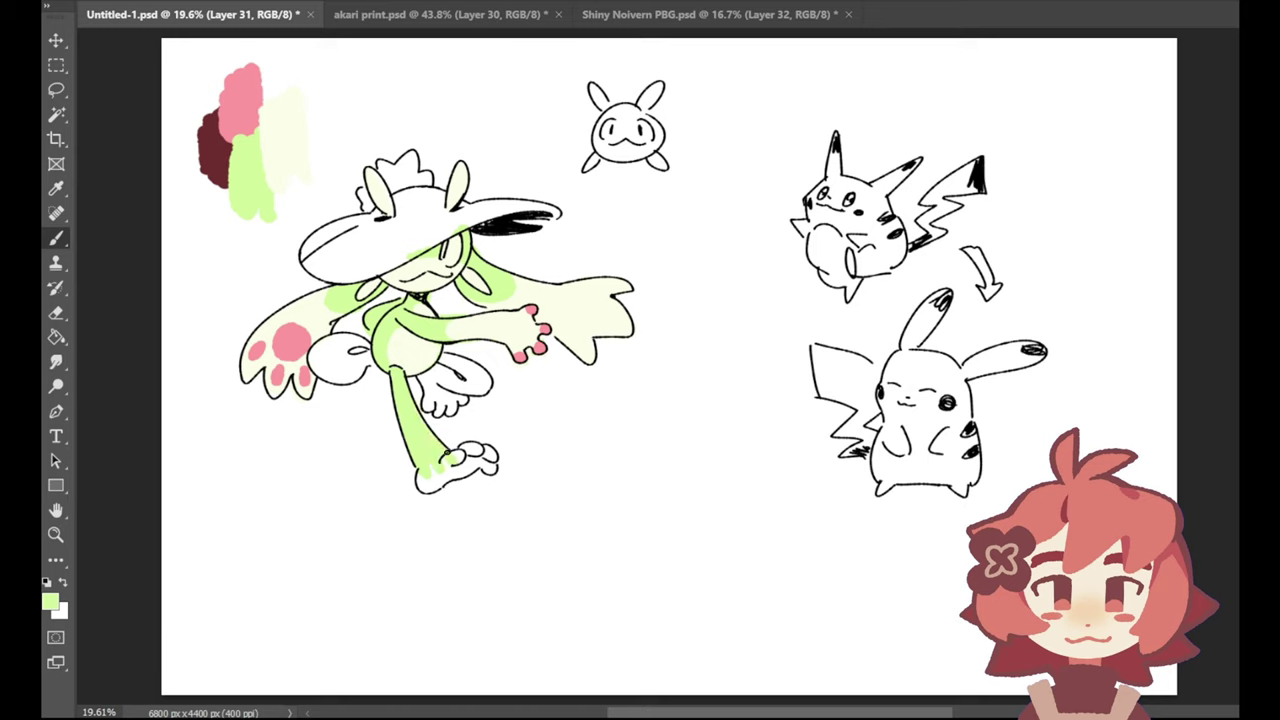
mouse_move(428, 386)
left_mouse_down()
mouse_move(485, 391)
mouse_move(455, 384)
left_mouse_up()
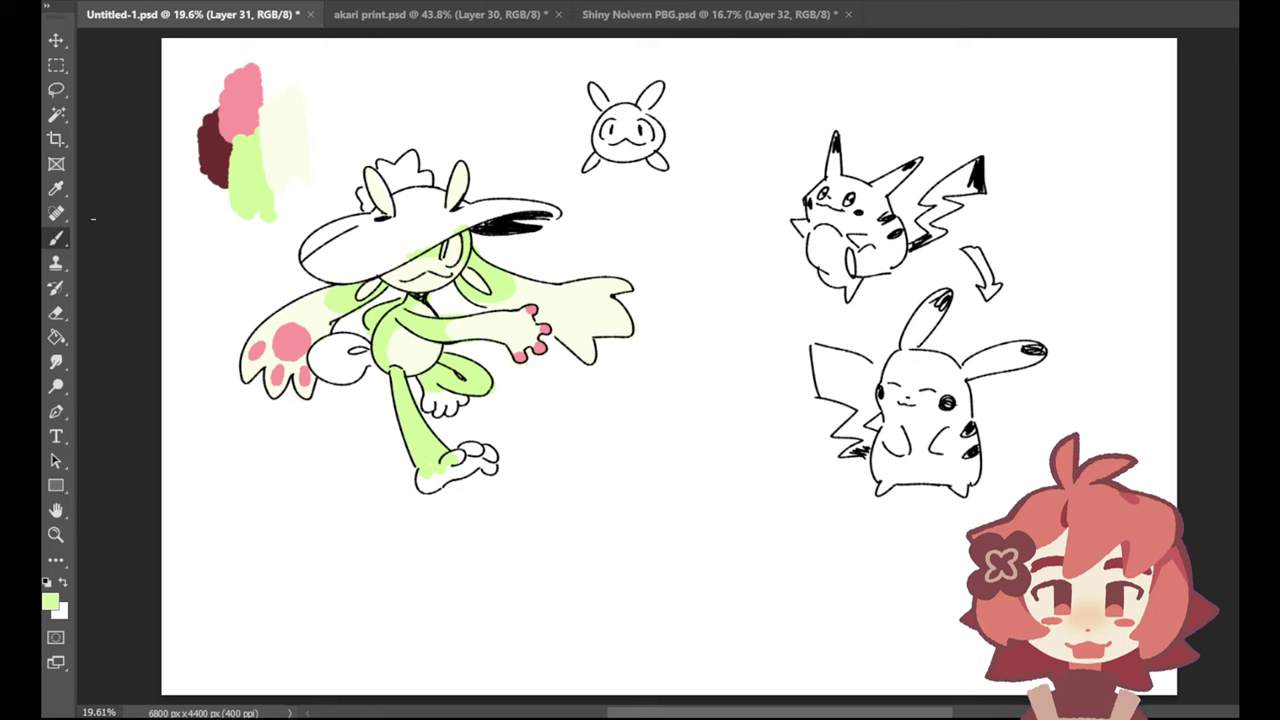
Step: Paint both feet and the lower parts of the legs in the palette's pale cream
key("i")
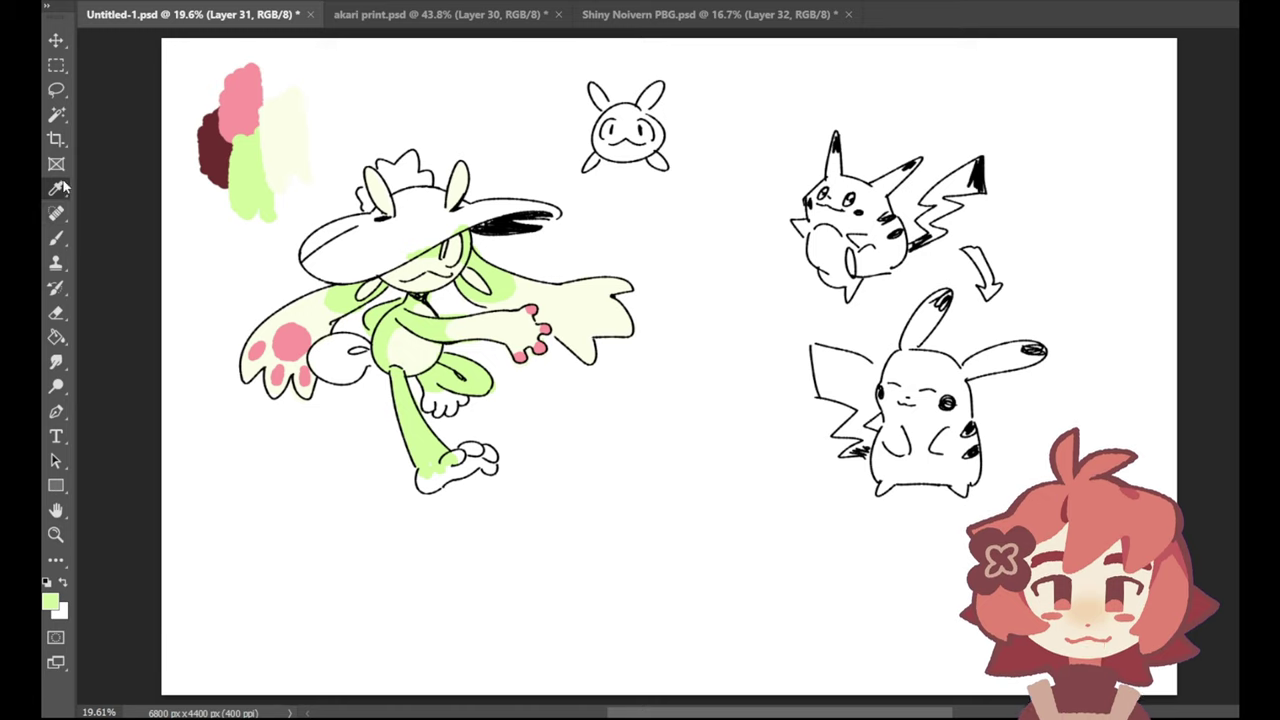
left_click(295, 137)
key("b")
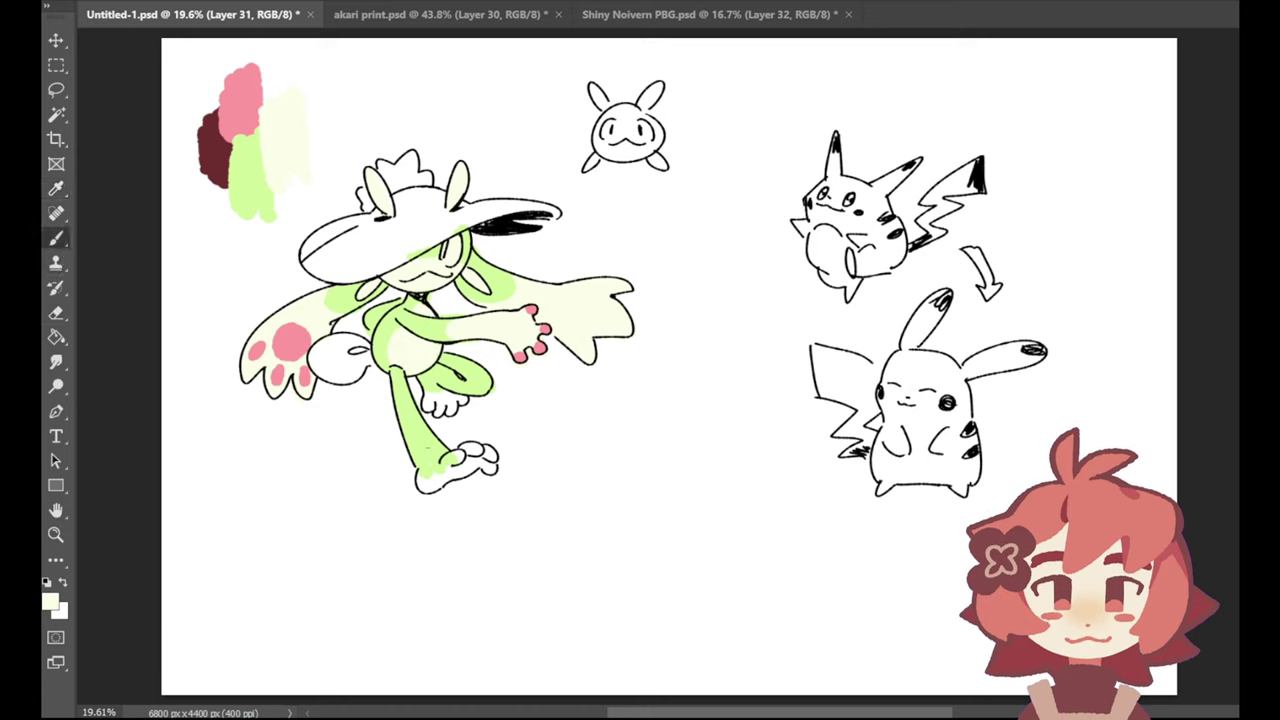
mouse_move(412, 448)
left_mouse_down()
mouse_move(438, 437)
mouse_move(418, 441)
mouse_move(430, 465)
mouse_move(438, 447)
mouse_move(425, 473)
left_mouse_up()
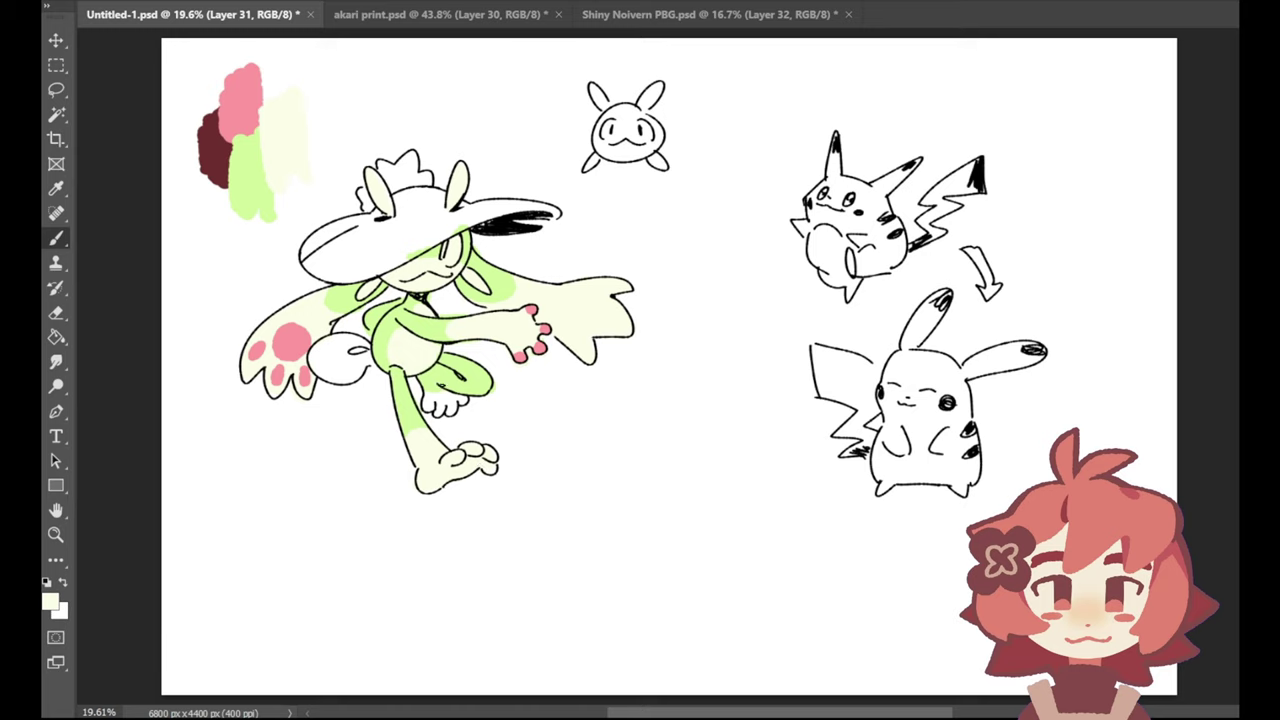
mouse_move(452, 388)
left_mouse_down()
mouse_move(444, 372)
mouse_move(435, 391)
left_mouse_up()
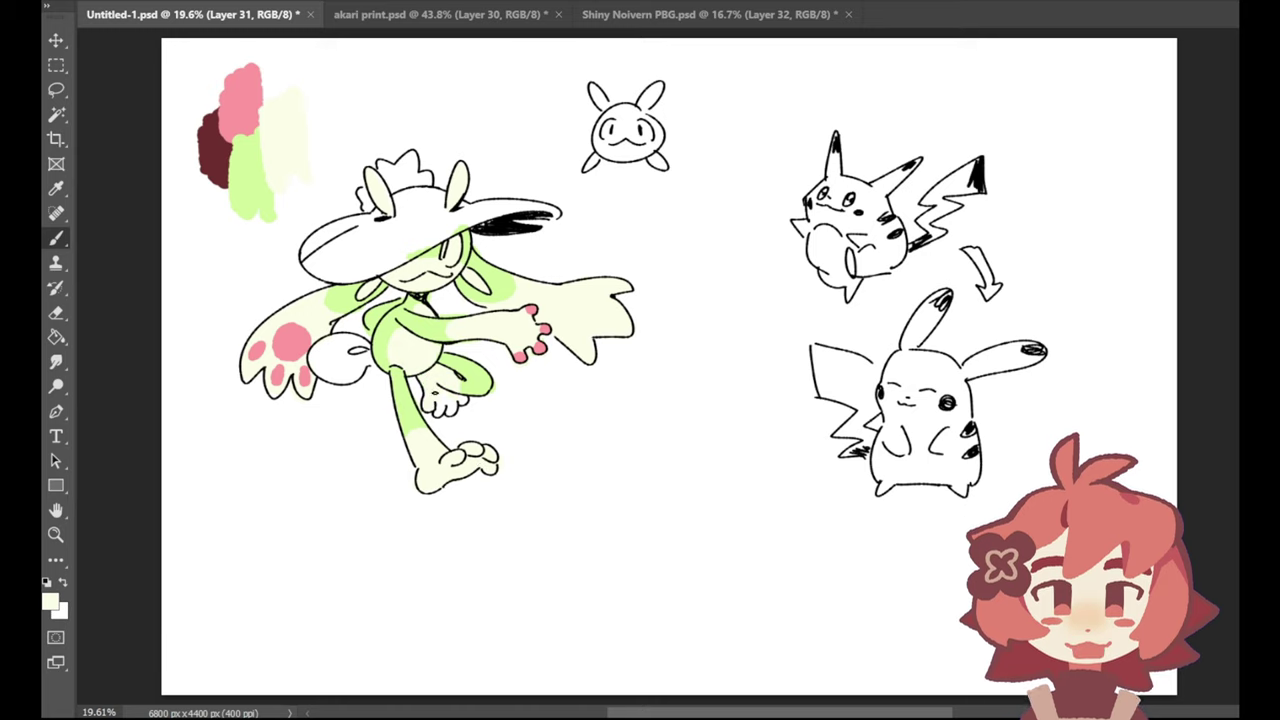
Step: Colour the toes of both feet in the palette's pink
left_click(57, 189)
left_click(241, 98)
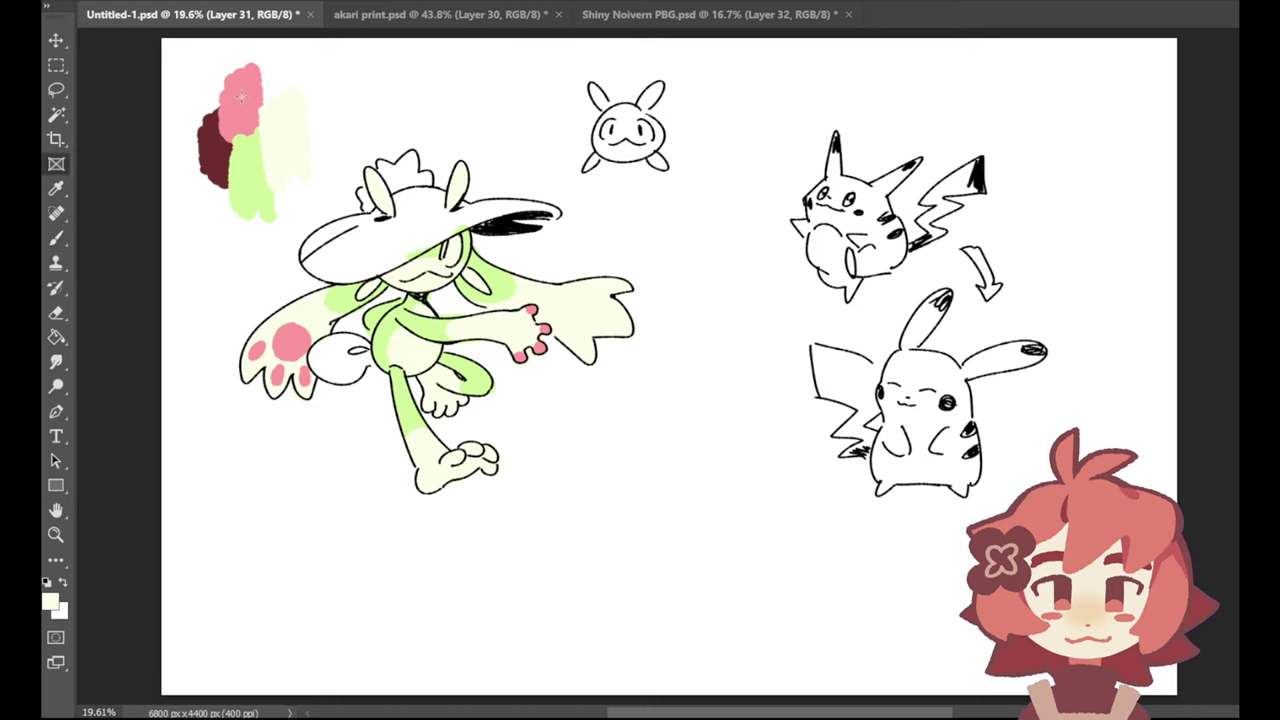
left_click(57, 238)
key("ctrl+z")
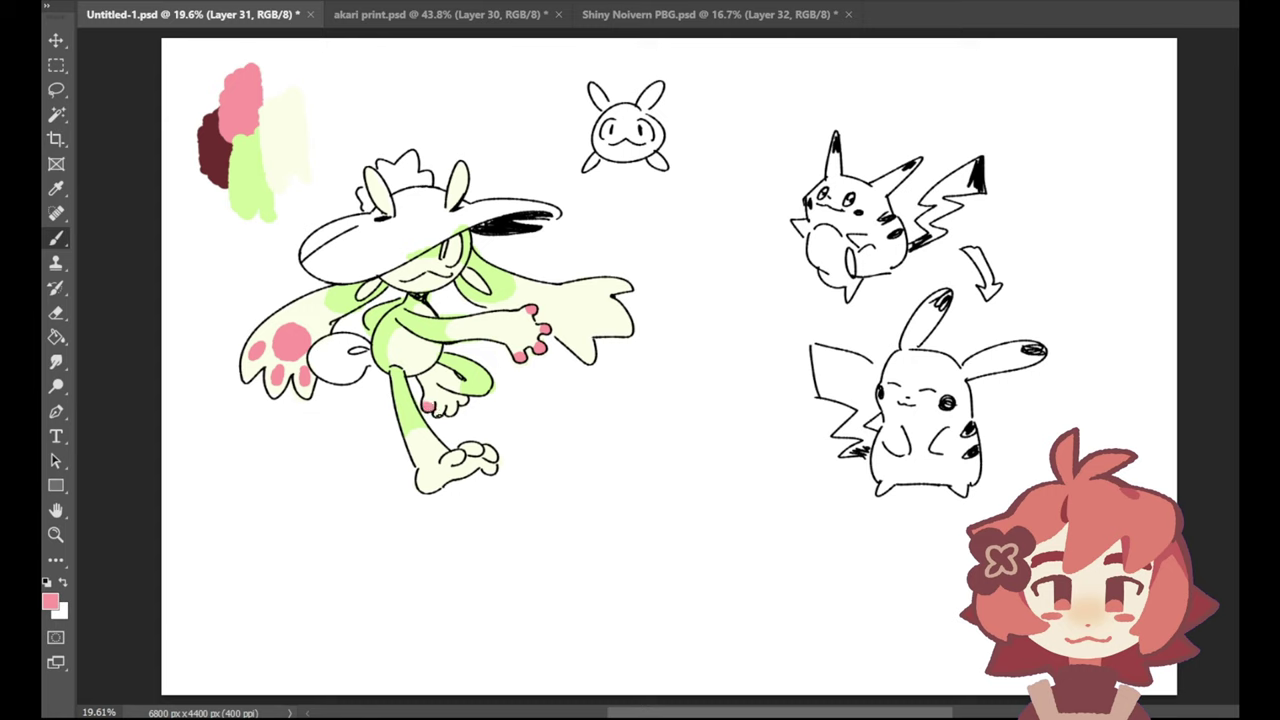
left_click_drag(431, 411, 442, 418)
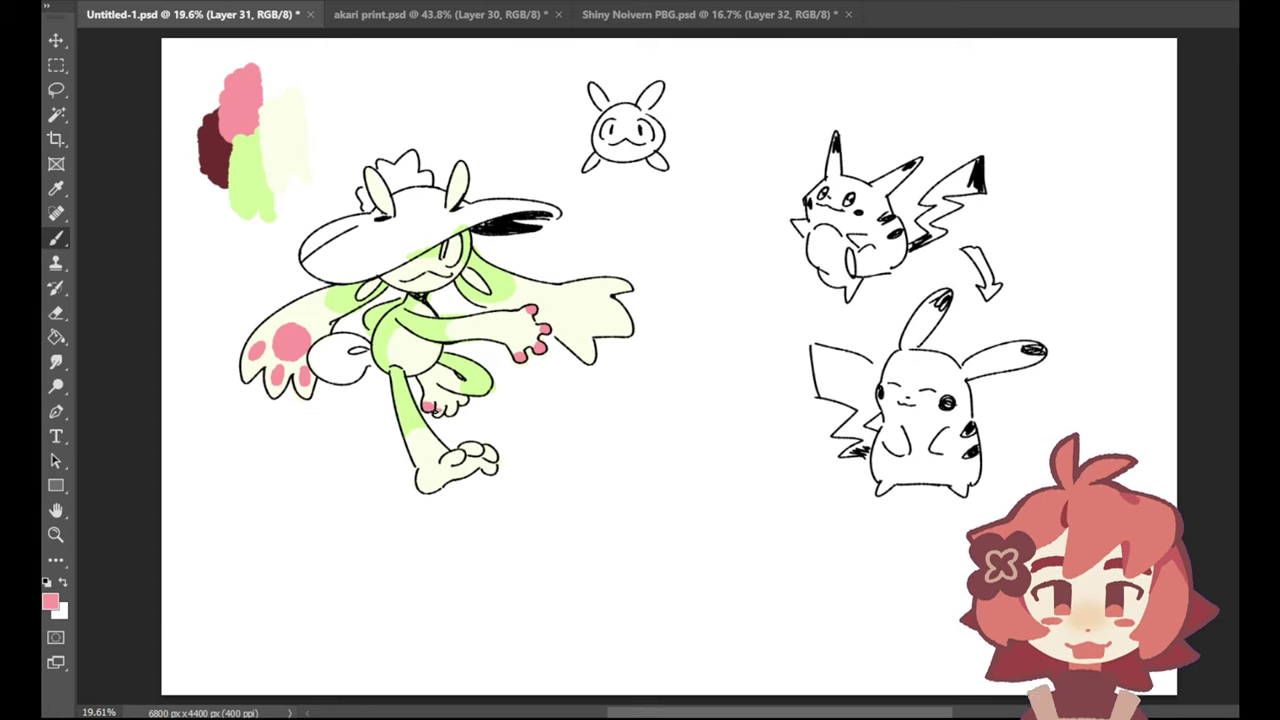
key("ctrl+z")
left_click_drag(433, 411, 466, 398)
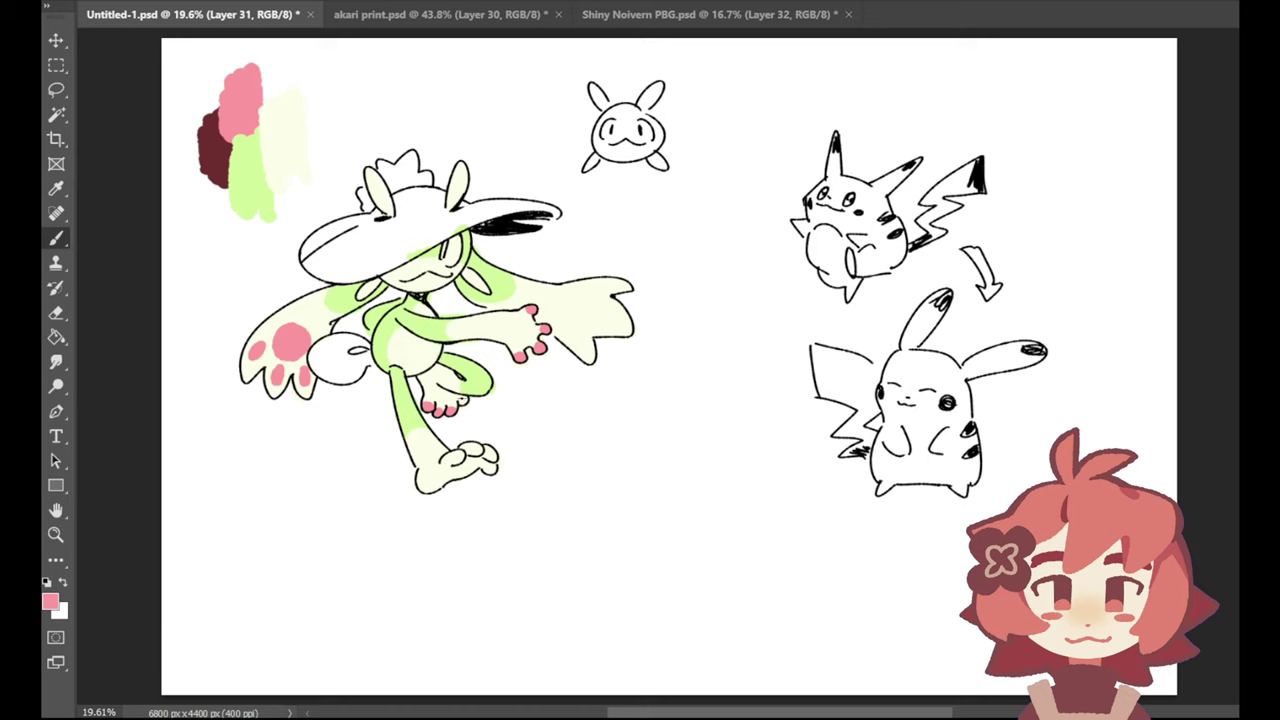
left_click_drag(460, 453, 491, 463)
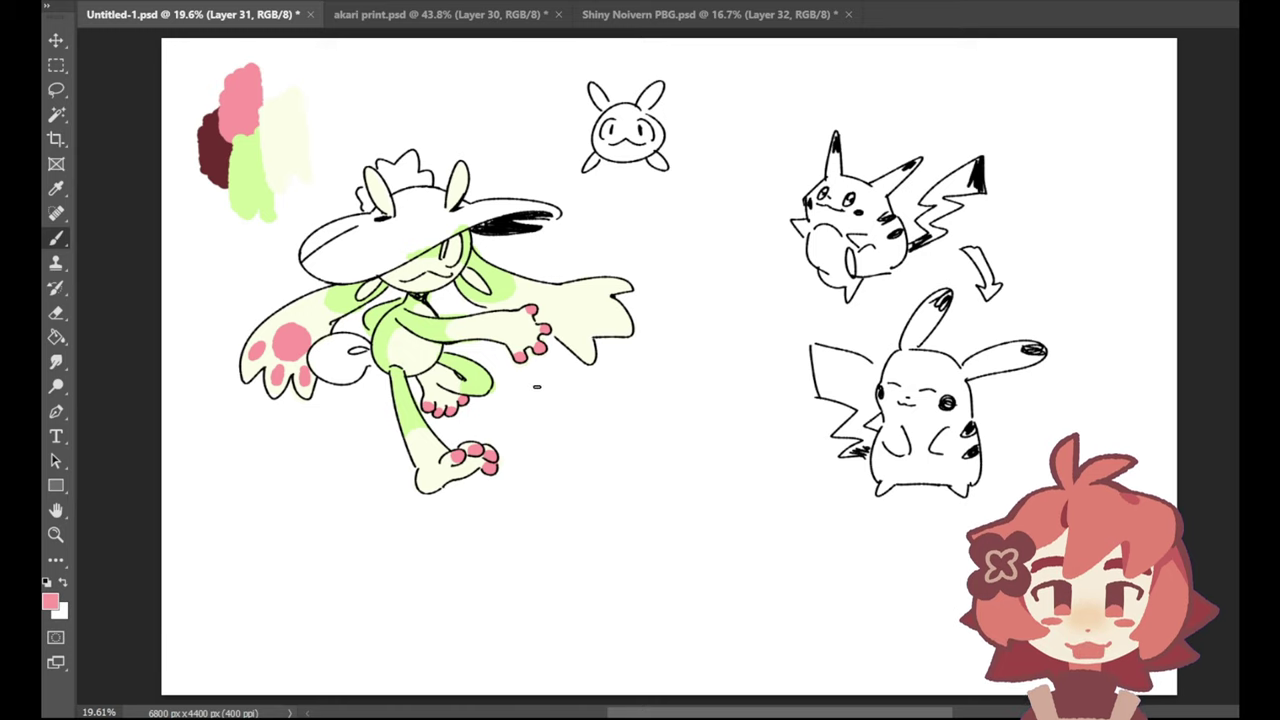
Step: Paint a round pink paw pad and pink toe spots on the front flap's pointed end, undoing unwanted strokes
left_click(57, 189)
left_click(56, 237)
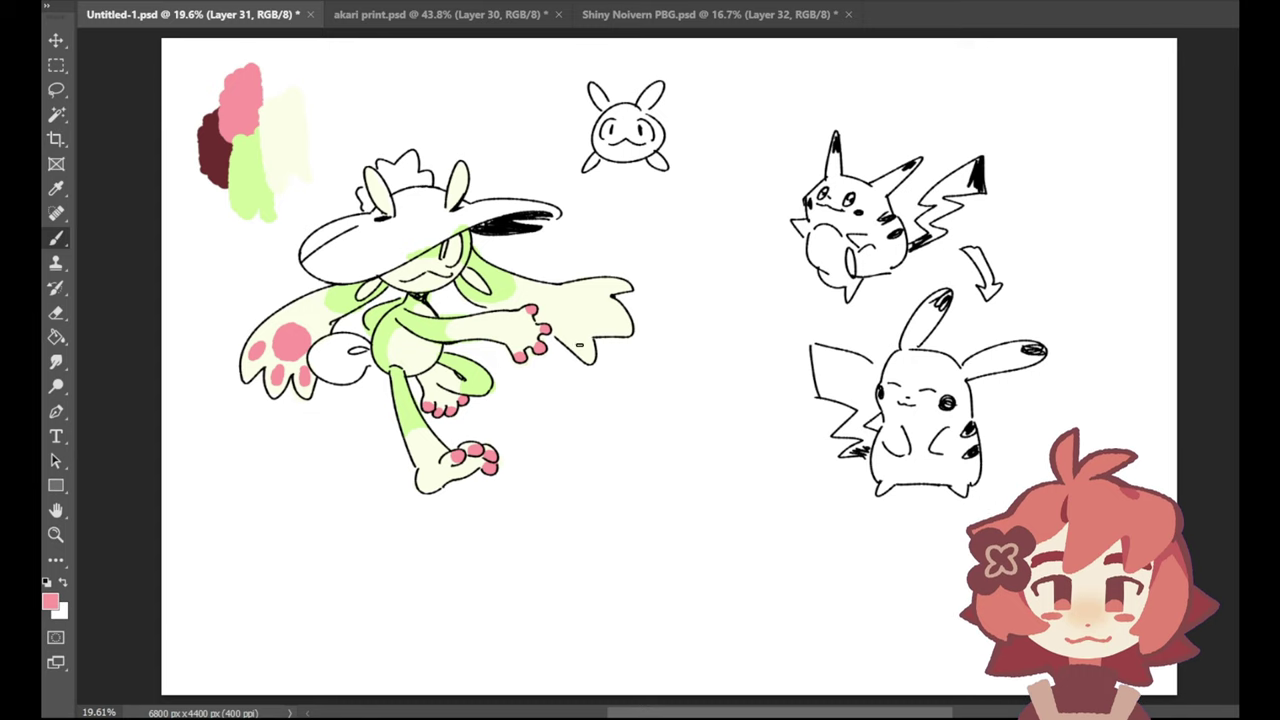
mouse_move(572, 338)
left_mouse_down()
mouse_move(588, 348)
mouse_move(612, 318)
mouse_move(583, 348)
mouse_move(595, 315)
mouse_move(612, 318)
mouse_move(570, 309)
mouse_move(567, 320)
mouse_move(604, 289)
left_mouse_up()
key("ctrl+z")
key("ctrl+z")
key("ctrl+z")
key("ctrl+z")
key("ctrl+z")
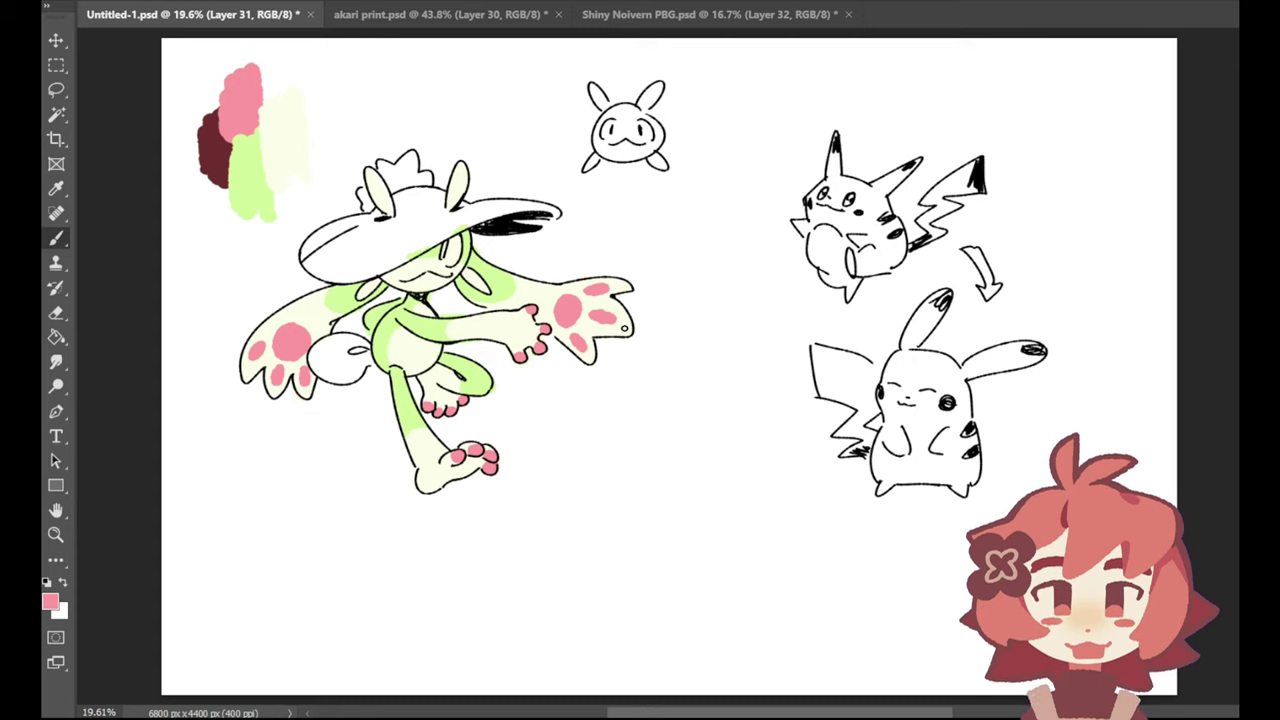
left_click(56, 188)
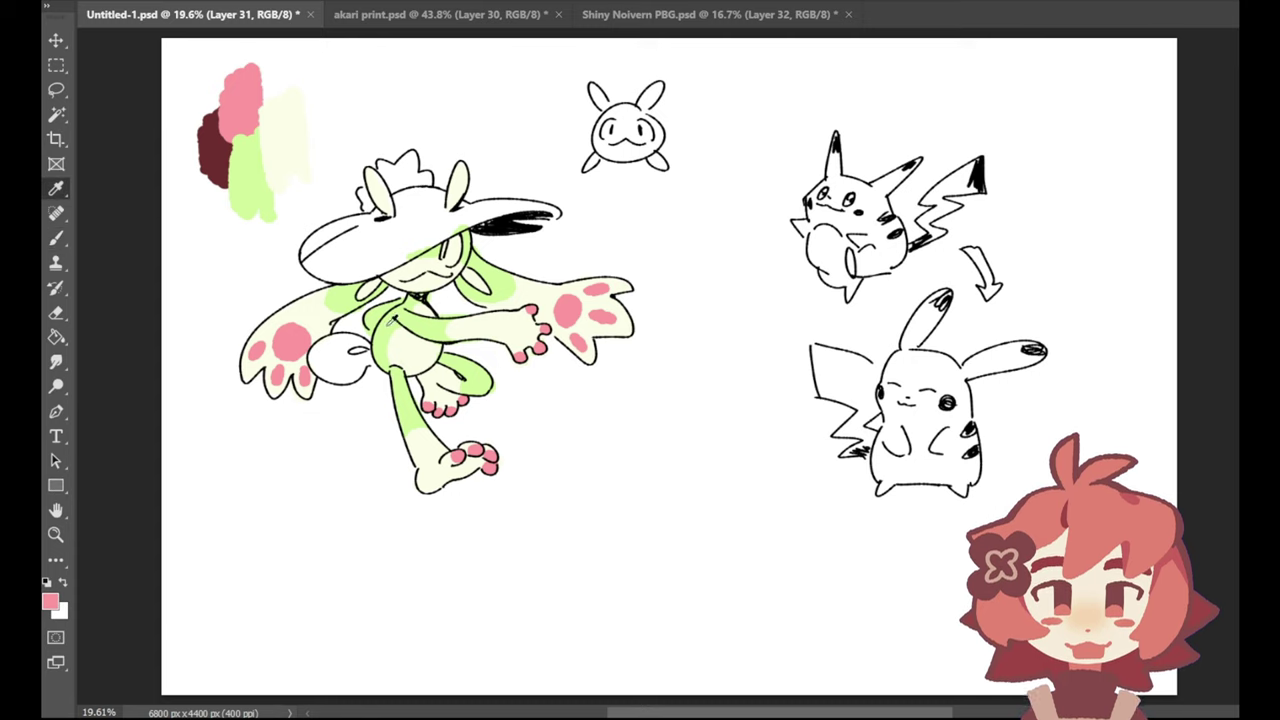
Step: Try medium green shades on the hat and undo the strokes
left_click(56, 313)
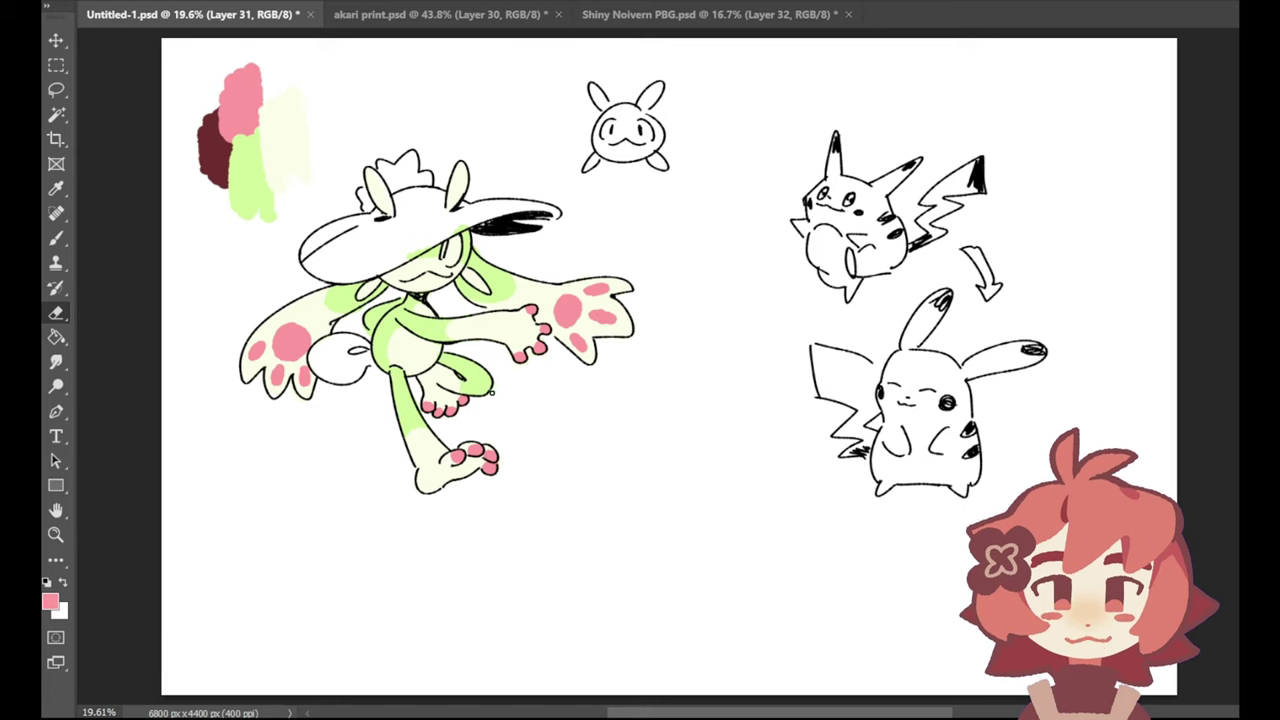
left_click(52, 193)
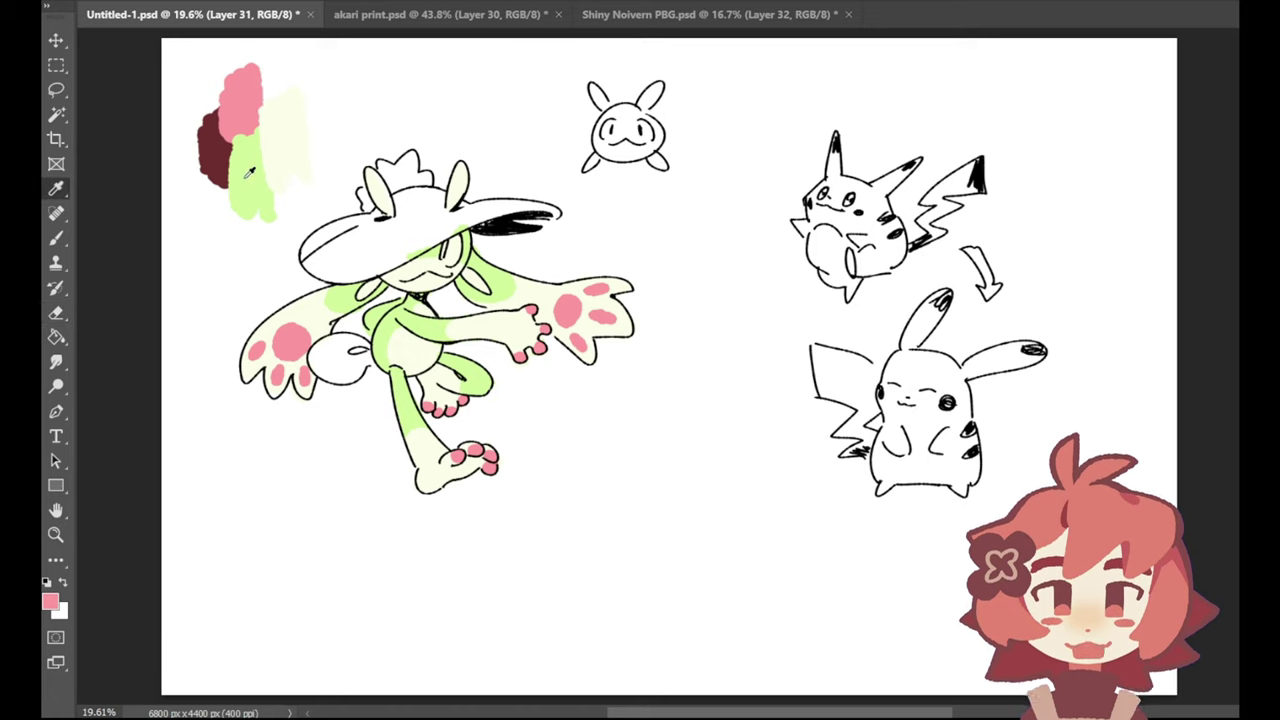
left_click(249, 173)
left_click(56, 238)
key("i")
key("b")
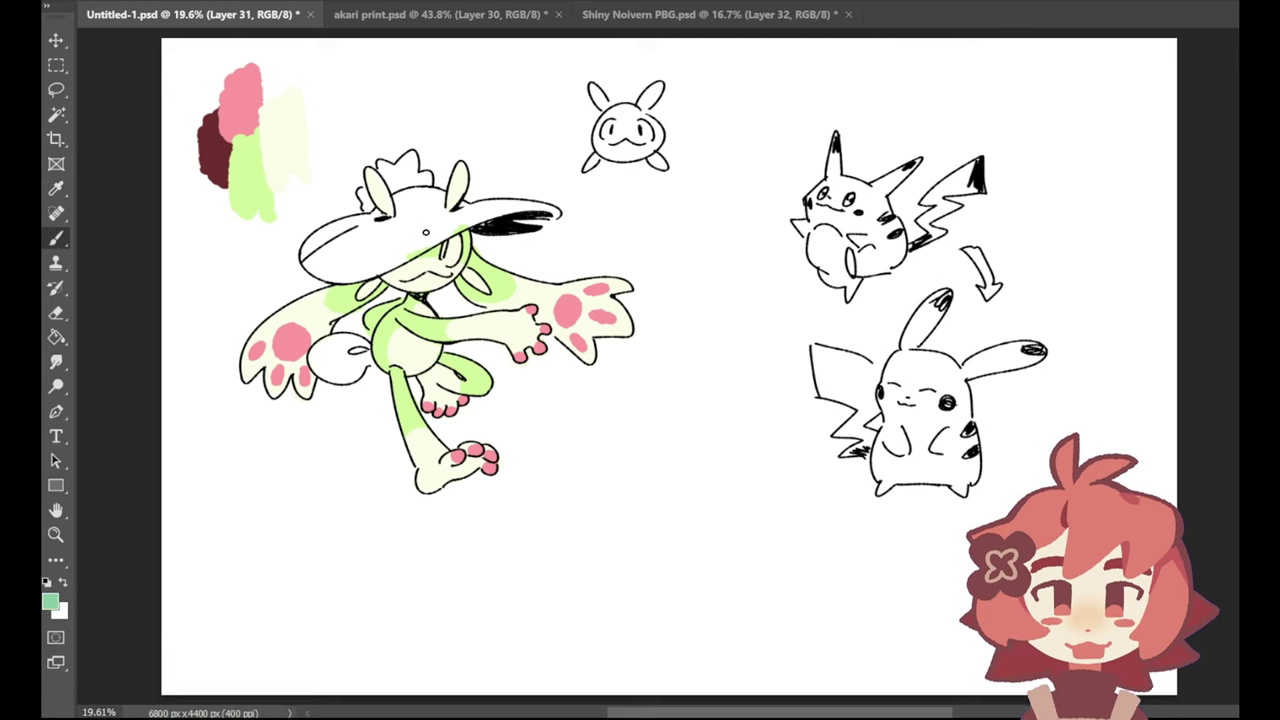
left_click_drag(426, 232, 383, 247)
key("ctrl+z")
key("i")
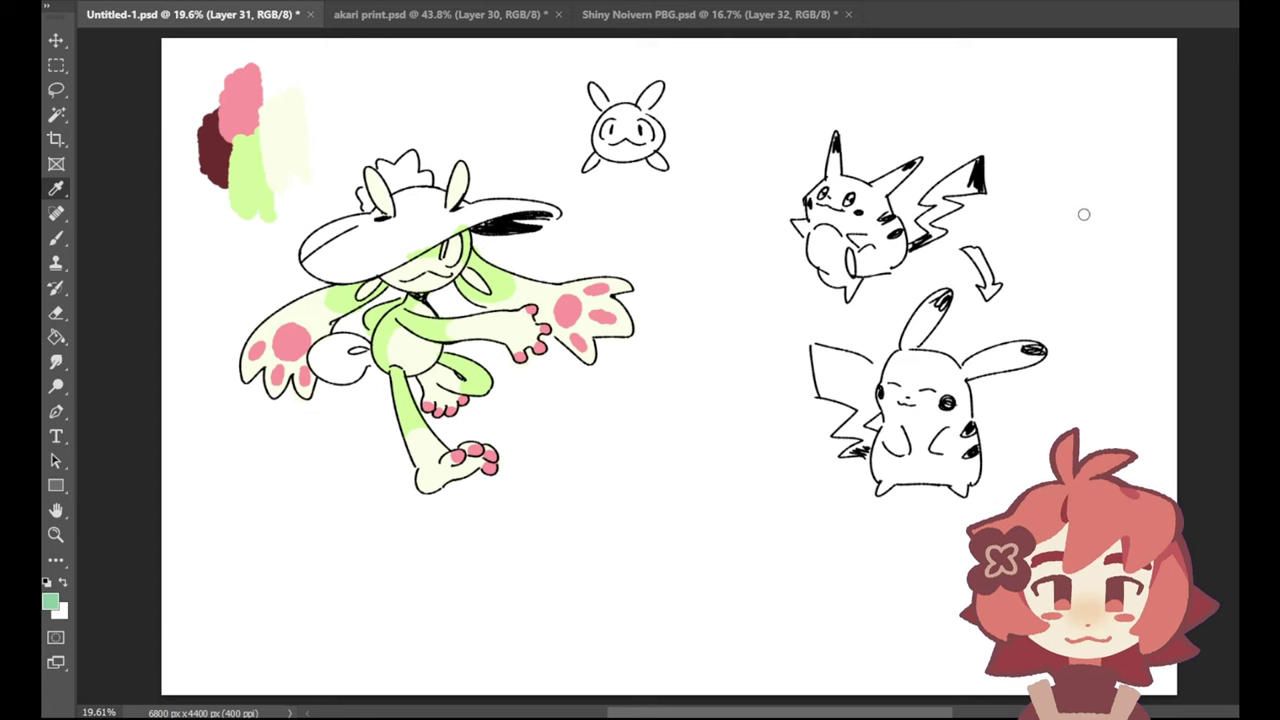
key("b")
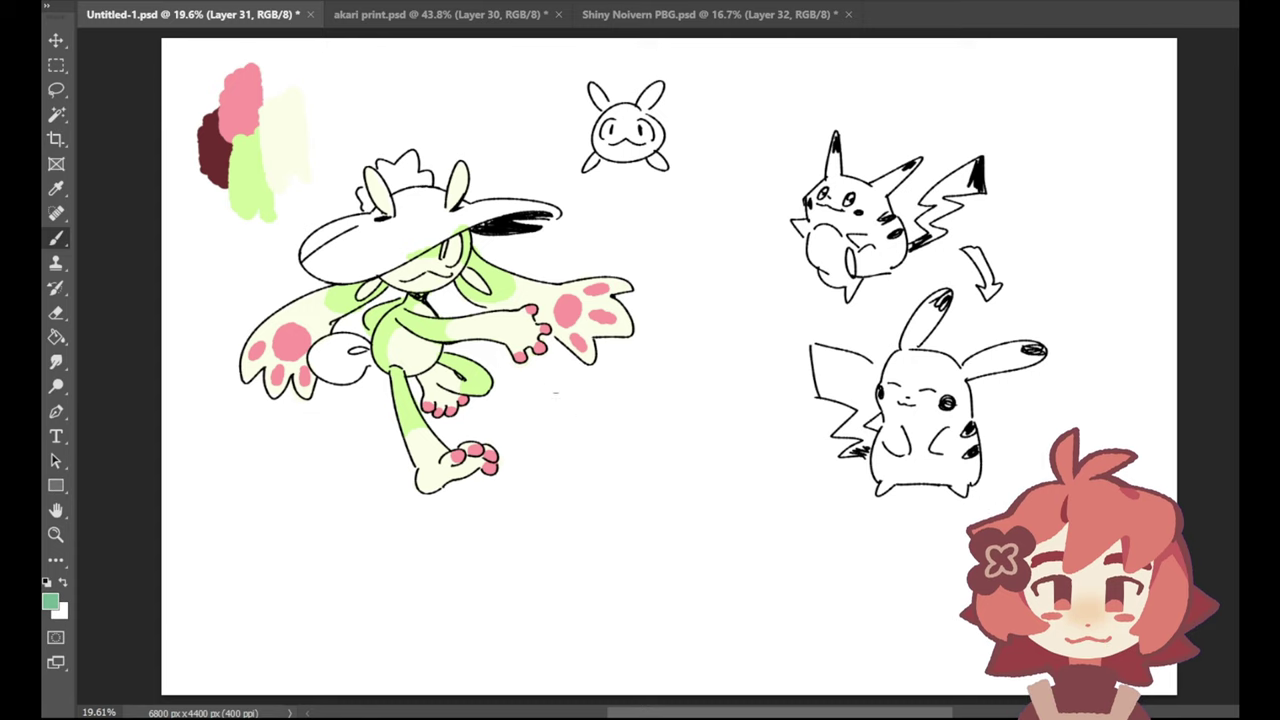
mouse_move(338, 243)
left_mouse_down()
mouse_move(320, 258)
mouse_move(374, 264)
mouse_move(332, 257)
left_mouse_up()
key("ctrl+z")
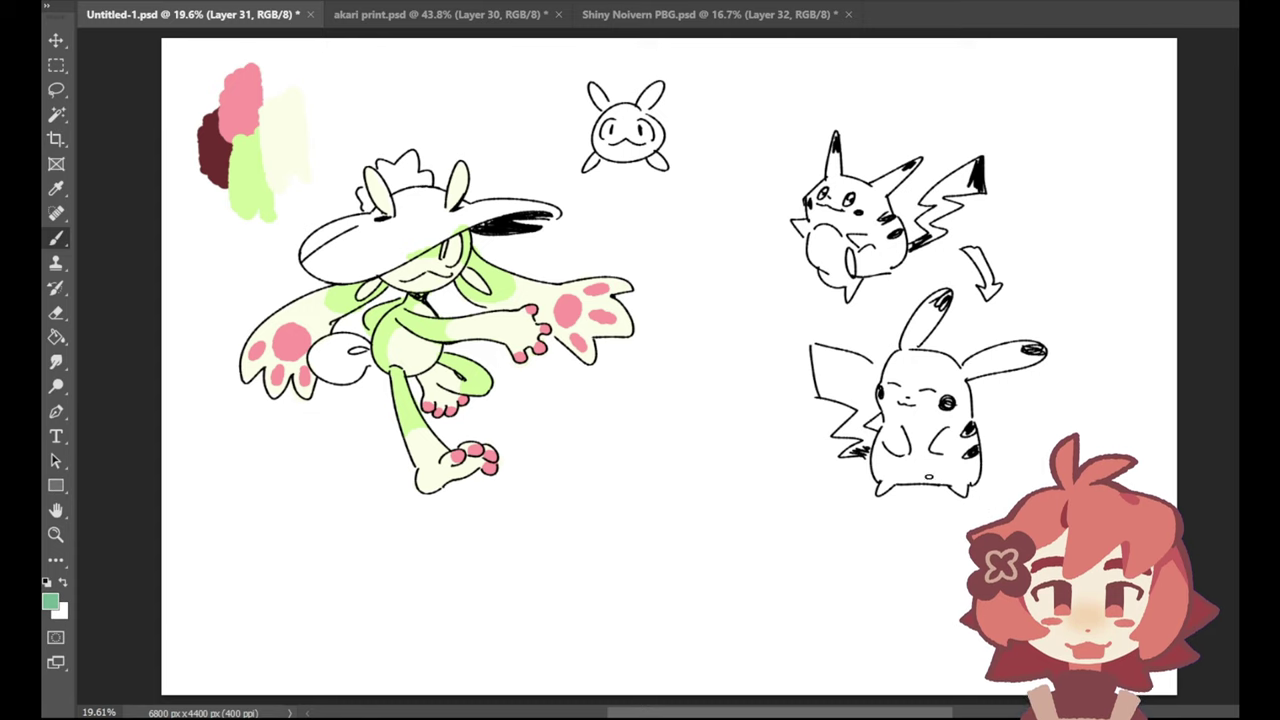
Step: Paint the hat's brim and crown in the muted green sampled from the hidden colour sketch
left_click(20, 295)
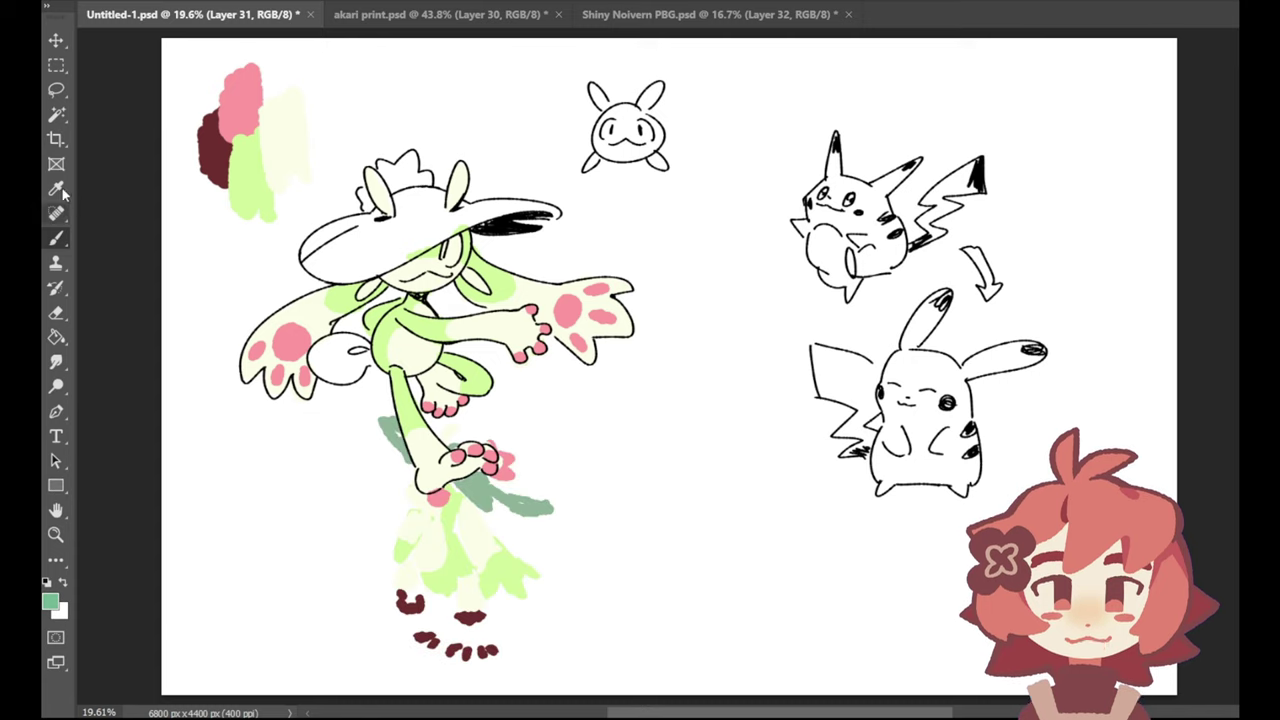
key("i")
key("b")
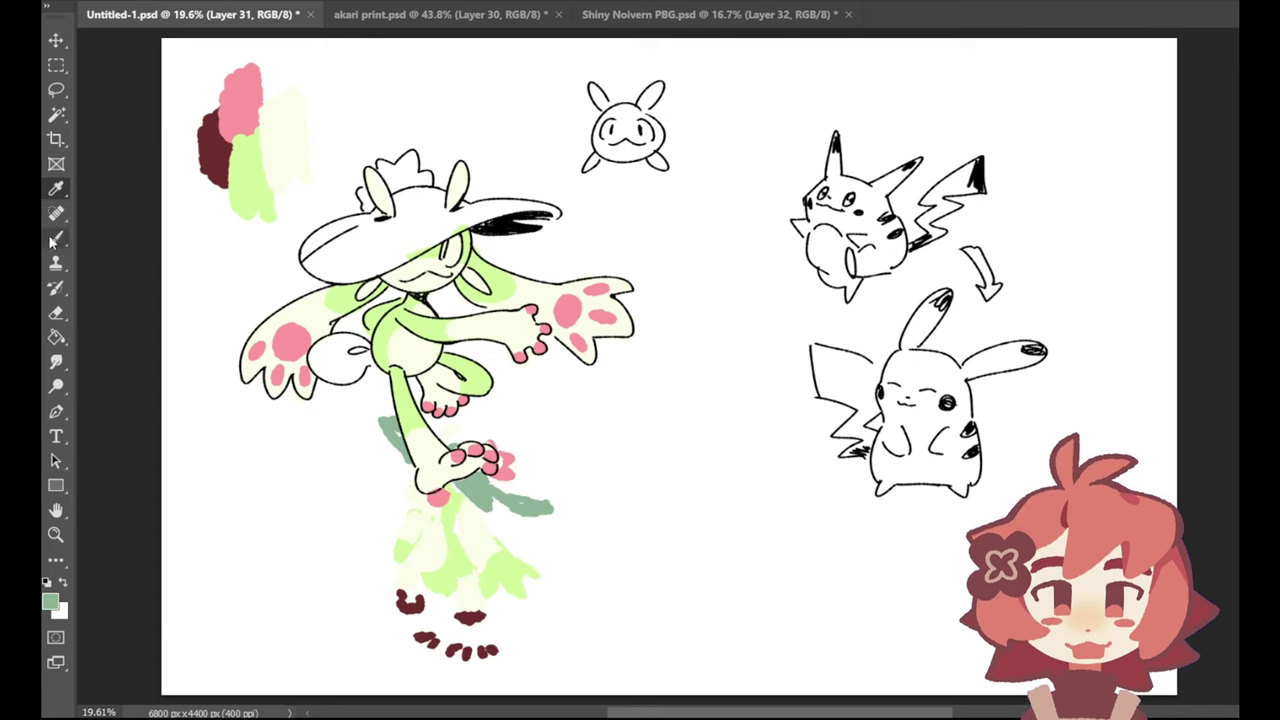
left_click(20, 295)
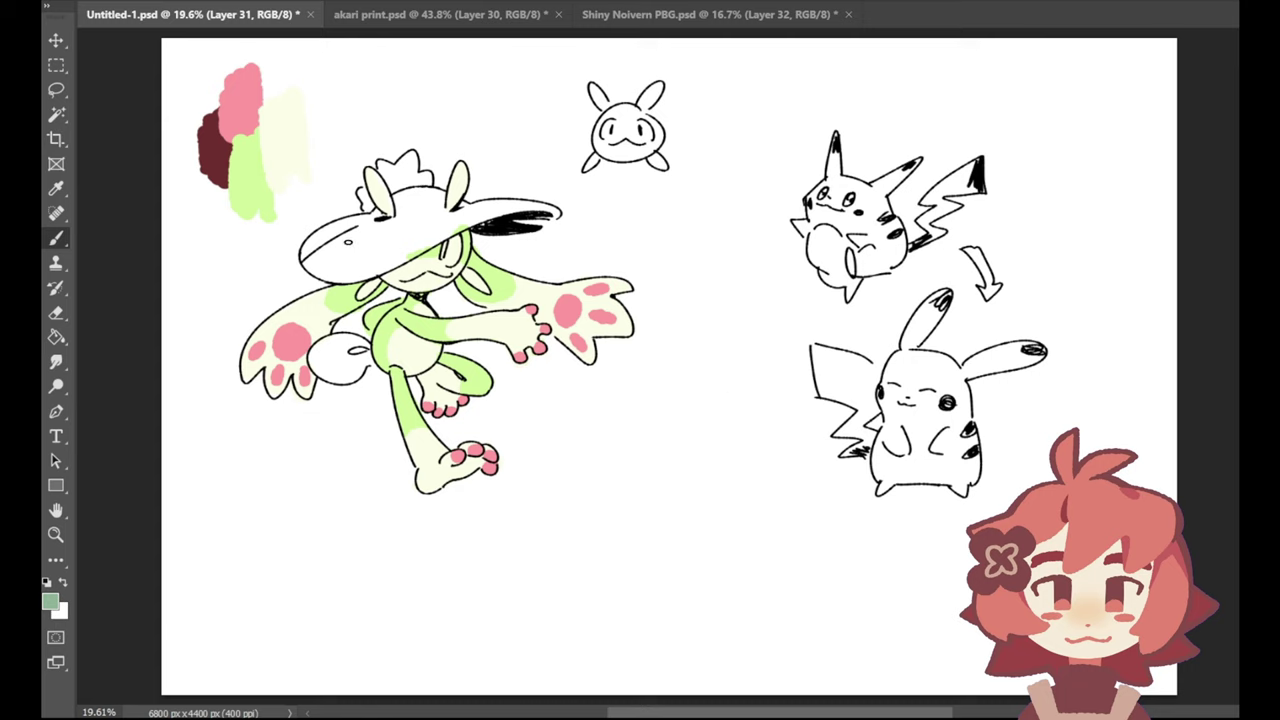
mouse_move(347, 240)
left_mouse_down()
mouse_move(372, 265)
mouse_move(318, 243)
mouse_move(369, 268)
mouse_move(308, 242)
mouse_move(376, 263)
mouse_move(314, 245)
mouse_move(381, 262)
mouse_move(327, 244)
mouse_move(404, 253)
mouse_move(375, 262)
mouse_move(395, 262)
mouse_move(457, 223)
mouse_move(555, 212)
left_mouse_up()
key("ctrl+z")
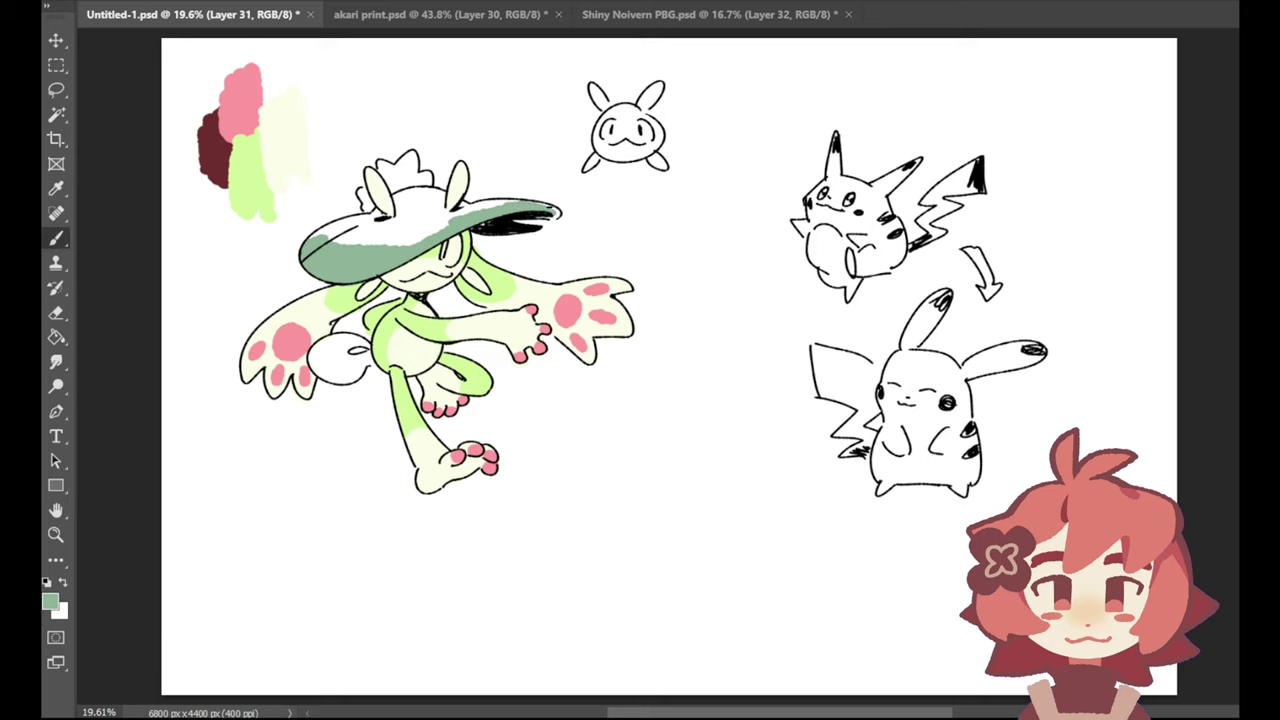
mouse_move(346, 230)
left_mouse_down()
mouse_move(379, 213)
mouse_move(340, 240)
mouse_move(426, 228)
mouse_move(384, 243)
left_mouse_up()
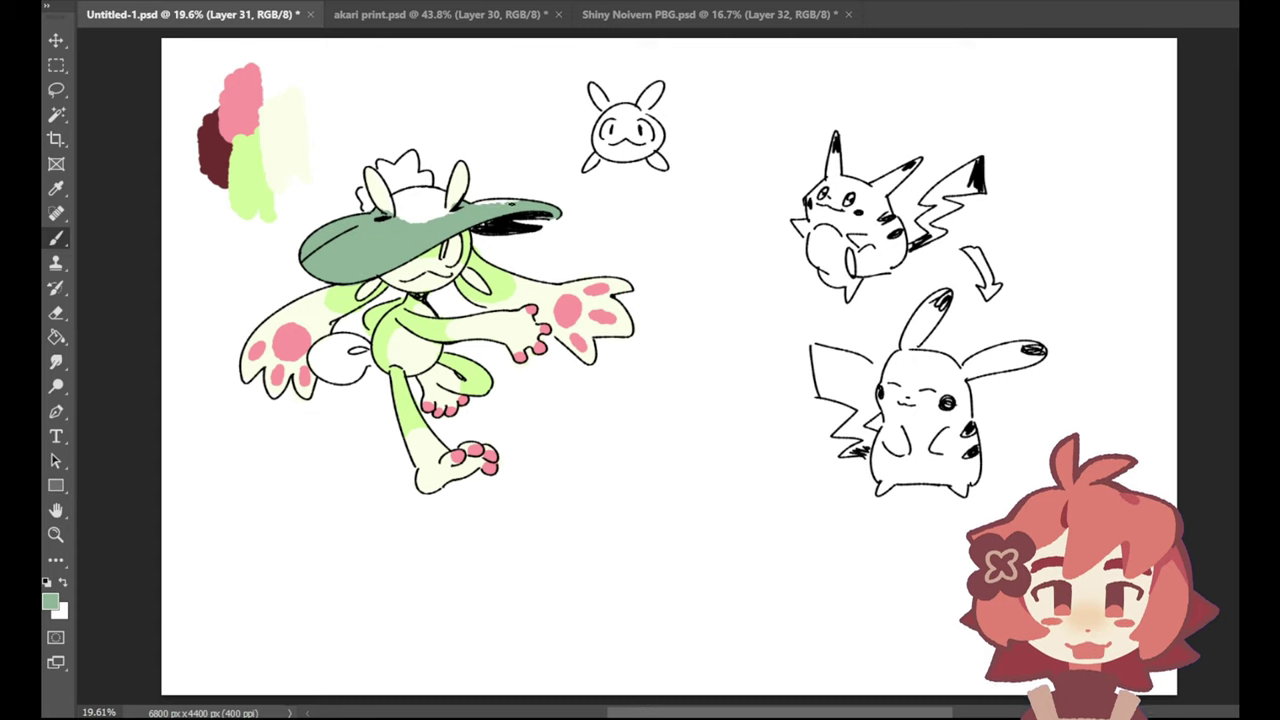
mouse_move(392, 218)
left_mouse_down()
mouse_move(410, 198)
mouse_move(436, 210)
mouse_move(450, 200)
left_mouse_up()
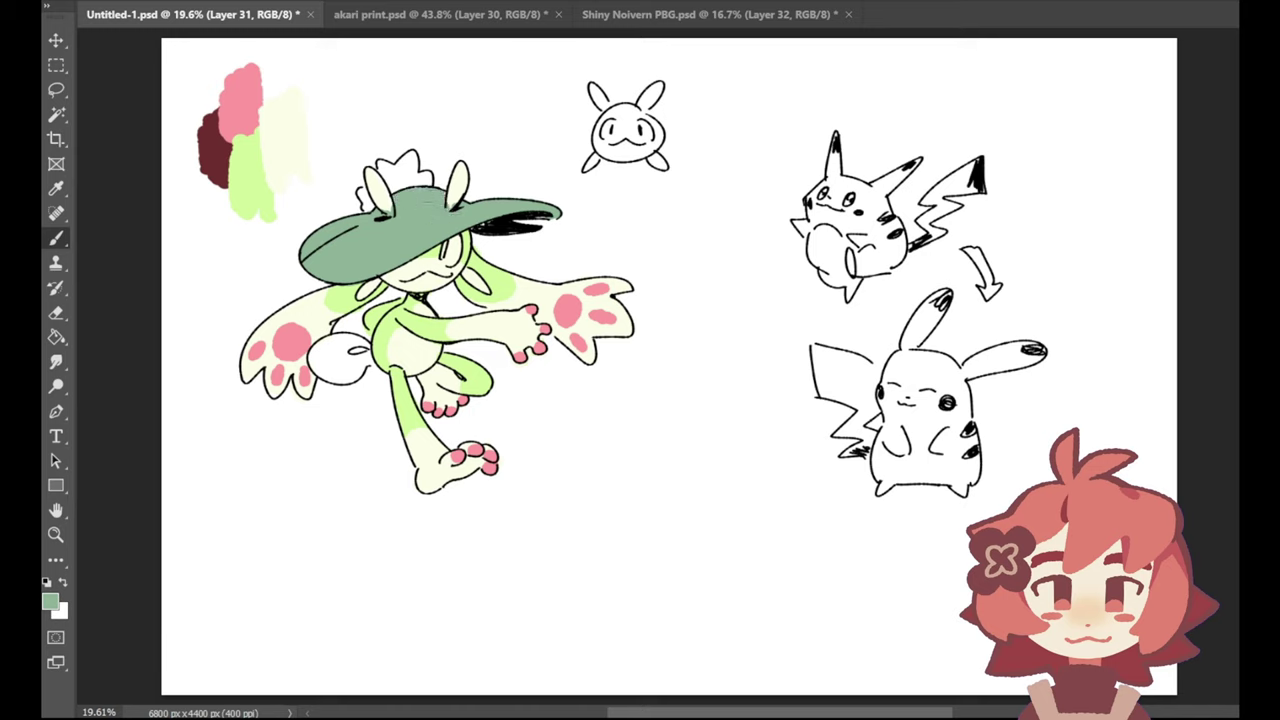
Step: Paint the round tail in the palette's pale cream and its small inner oval in light green
left_click(285, 140, "alt")
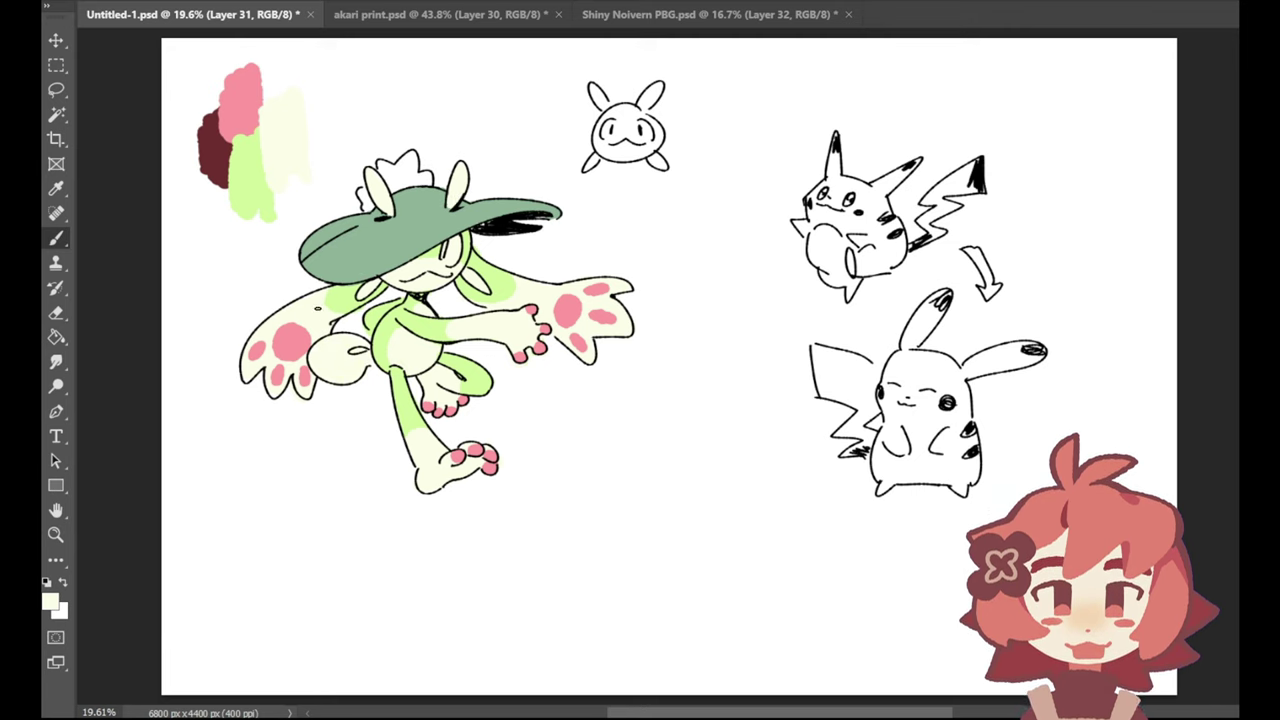
left_click(55, 190)
left_click(257, 194)
left_click(56, 240)
left_click_drag(355, 351, 362, 350)
Step: Colour the spiky crest behind the hat and both cheeks in the paw pads' pink, undoing unwanted strokes
left_click(56, 189)
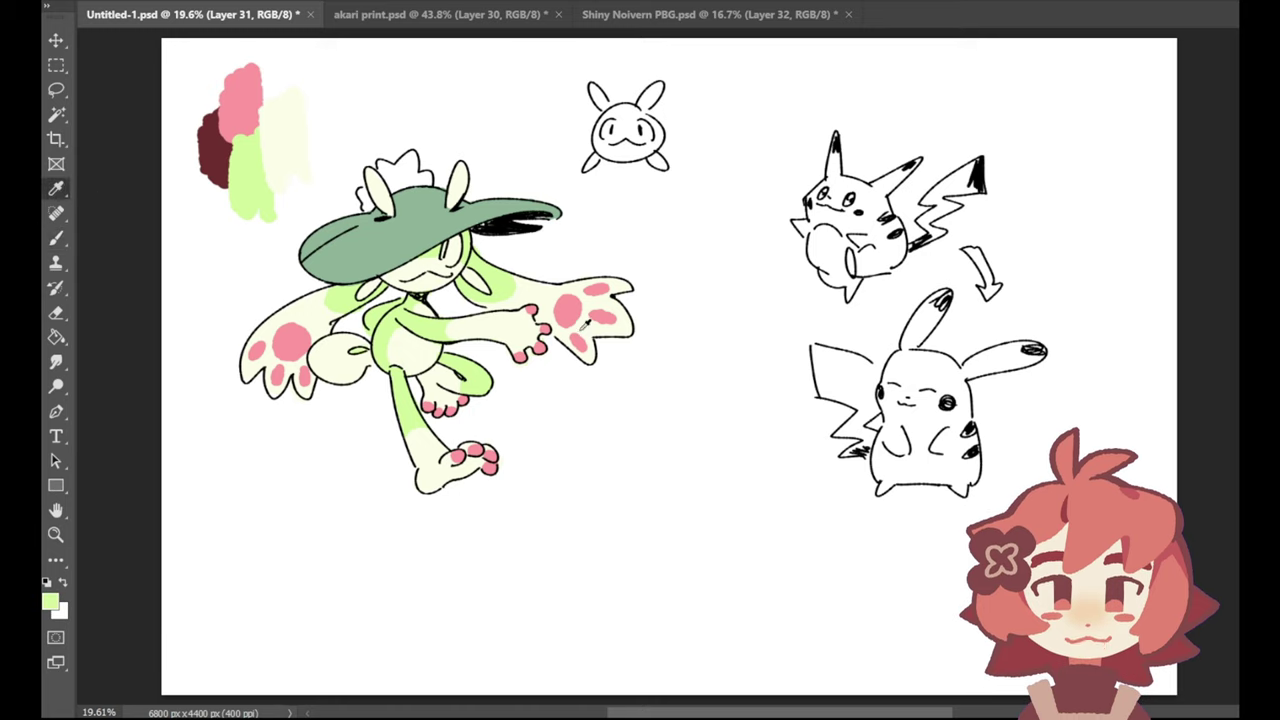
left_click(571, 311)
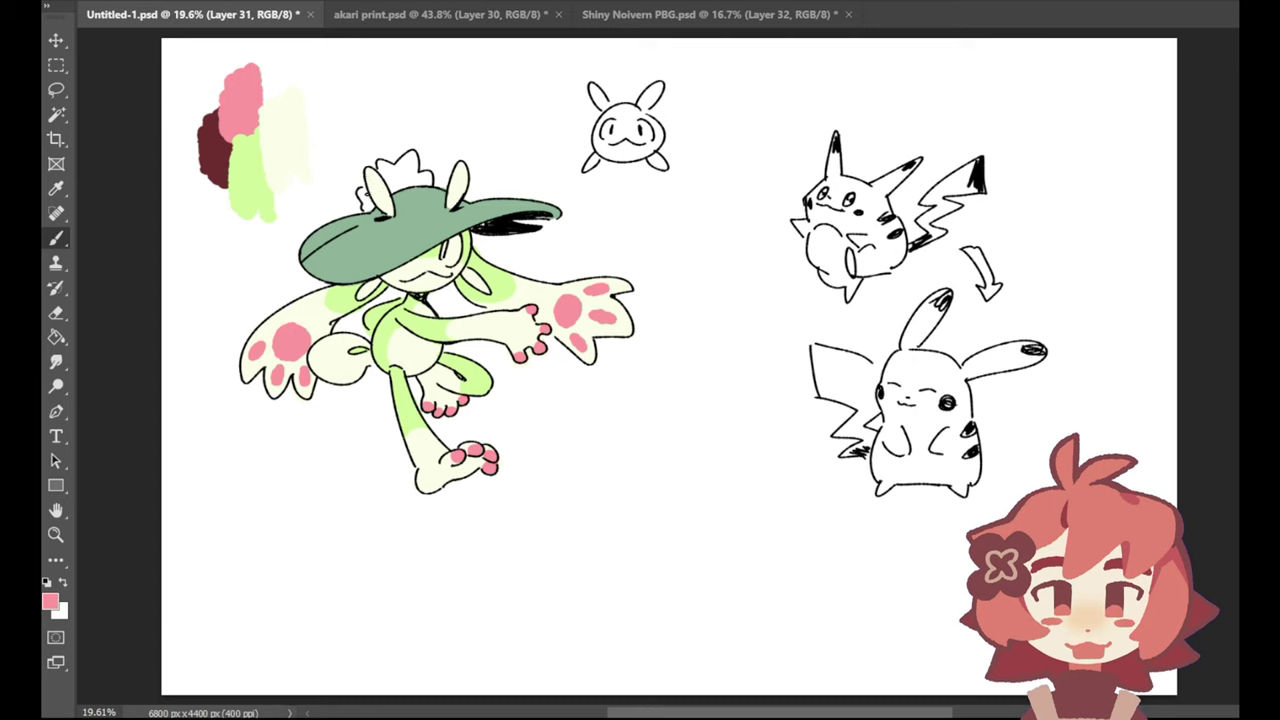
key("b")
mouse_move(369, 205)
left_mouse_down()
mouse_move(362, 193)
mouse_move(382, 166)
mouse_move(400, 185)
mouse_move(382, 172)
left_mouse_up()
key("ctrl+z")
mouse_move(383, 271)
left_mouse_down()
mouse_move(461, 266)
mouse_move(449, 277)
mouse_move(458, 266)
left_mouse_up()
key("ctrl+z")
mouse_move(395, 172)
left_mouse_down()
mouse_move(381, 162)
mouse_move(429, 182)
mouse_move(408, 158)
left_mouse_up()
Step: Paint a small pale mint highlight spot on the hat's crown and undo the spot on the brim
key("i")
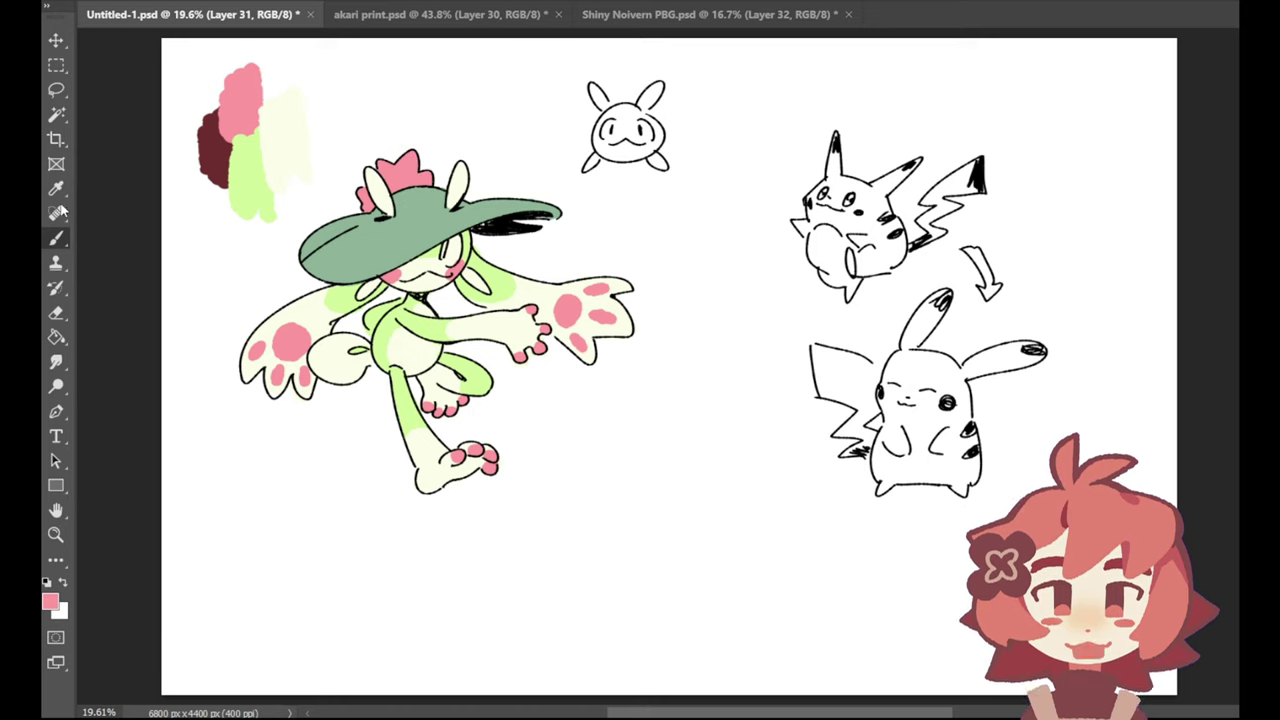
left_click(428, 215)
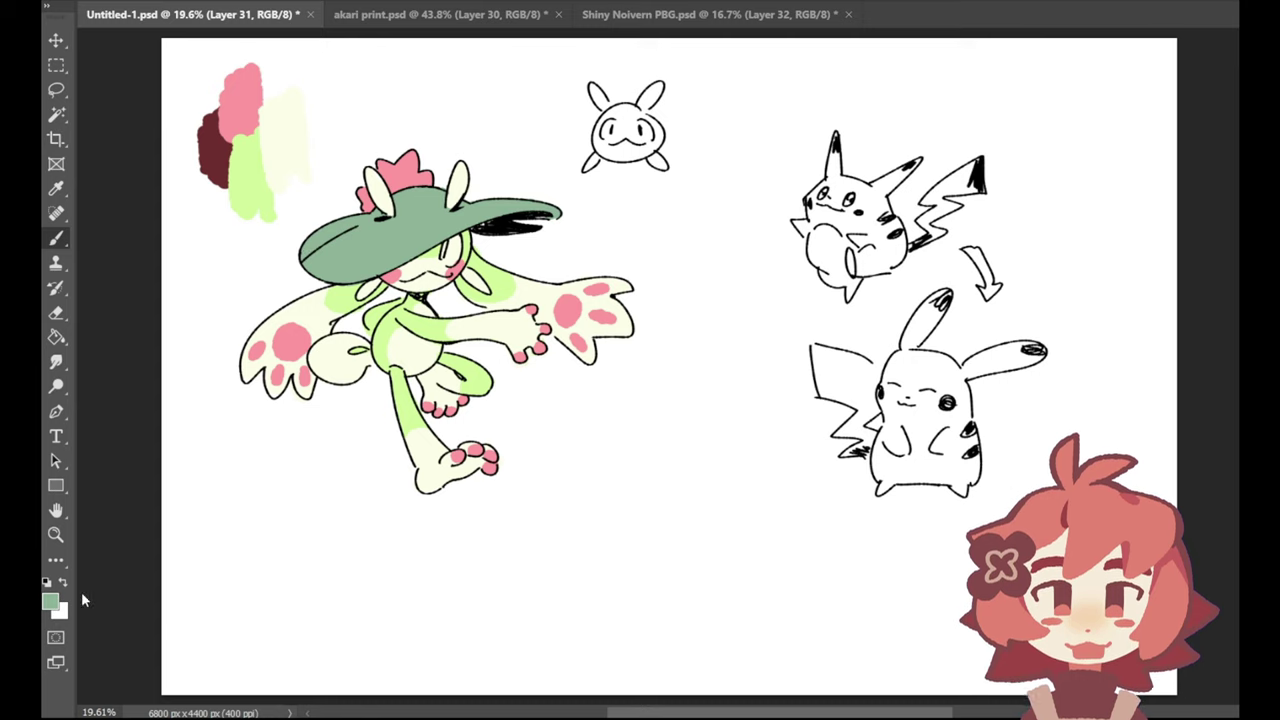
key("i")
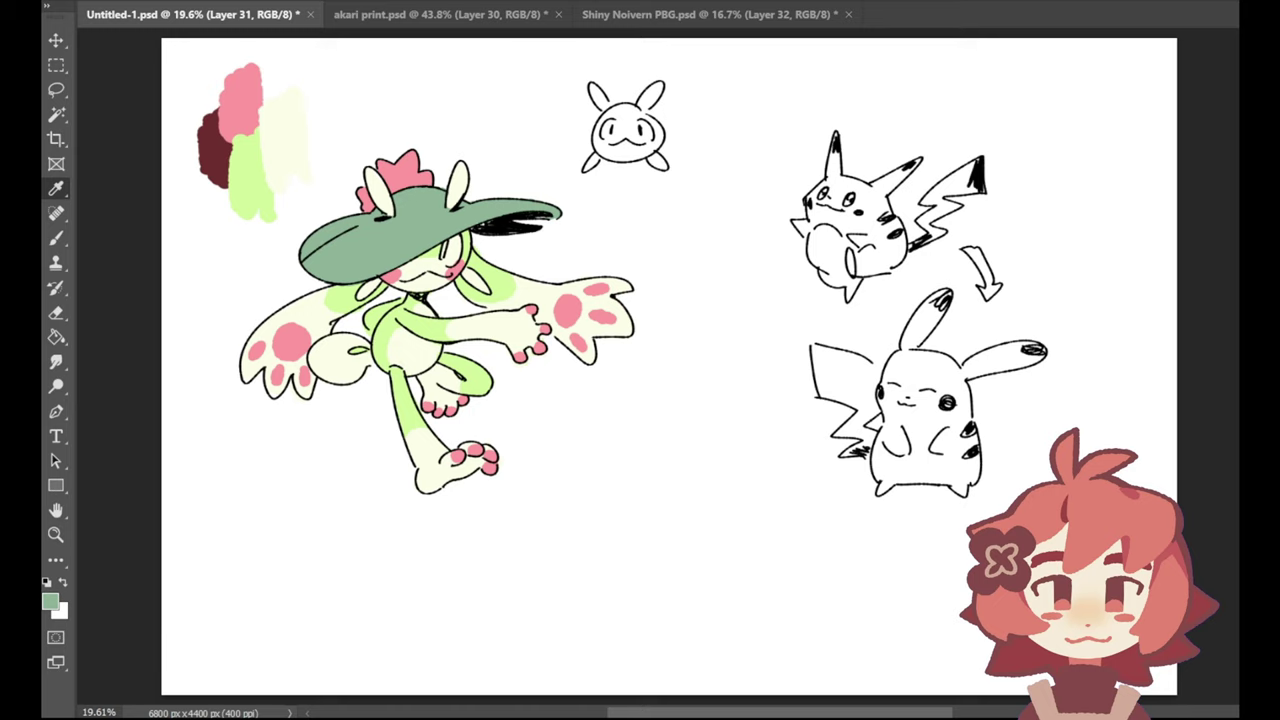
key("b")
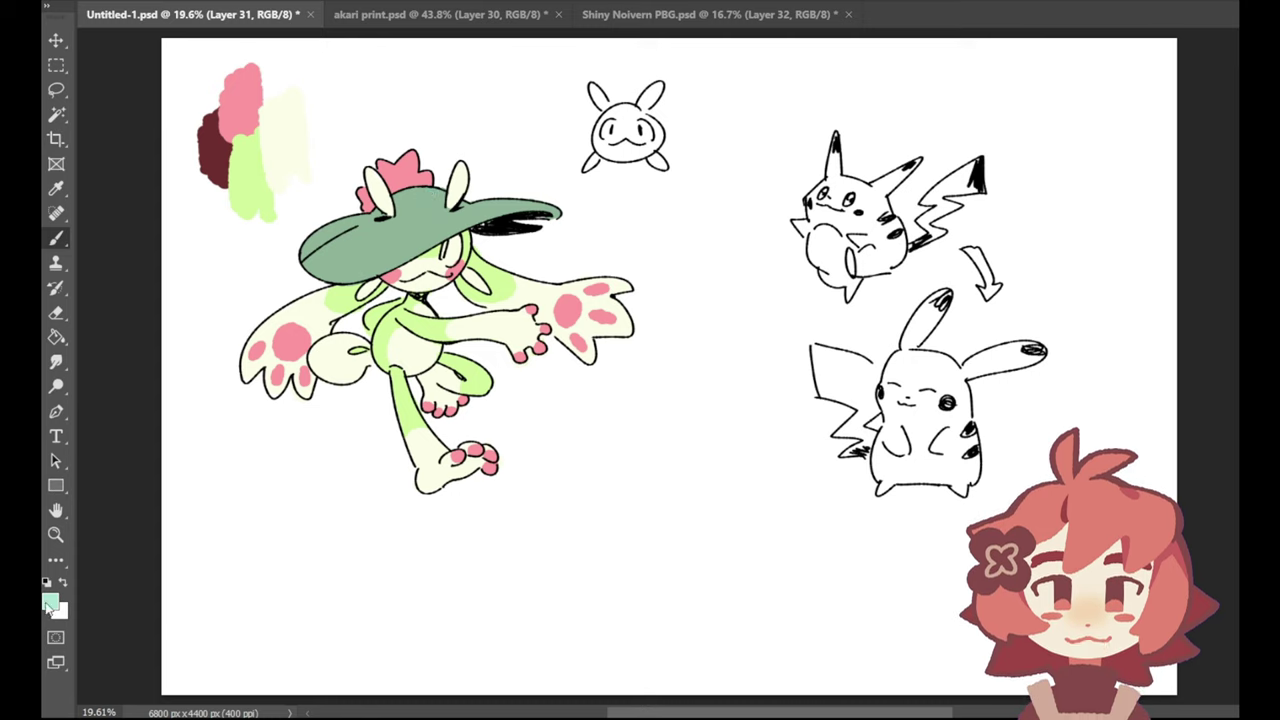
key("i")
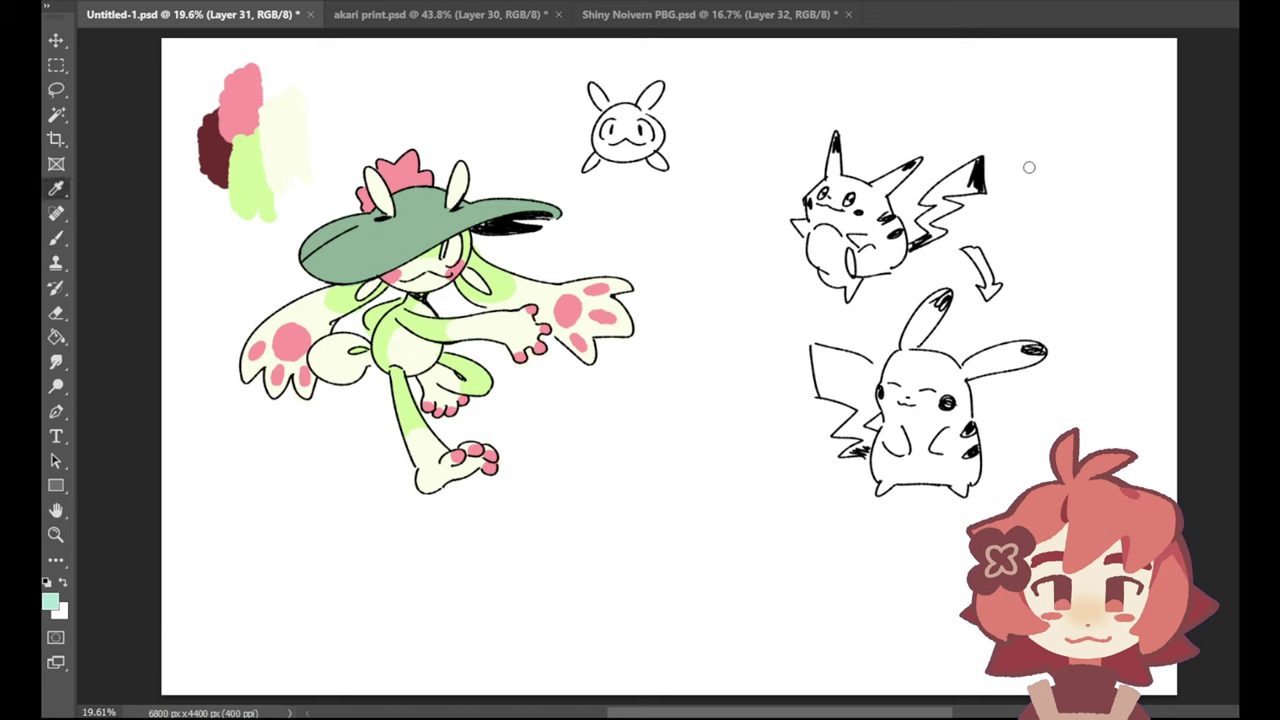
key("b")
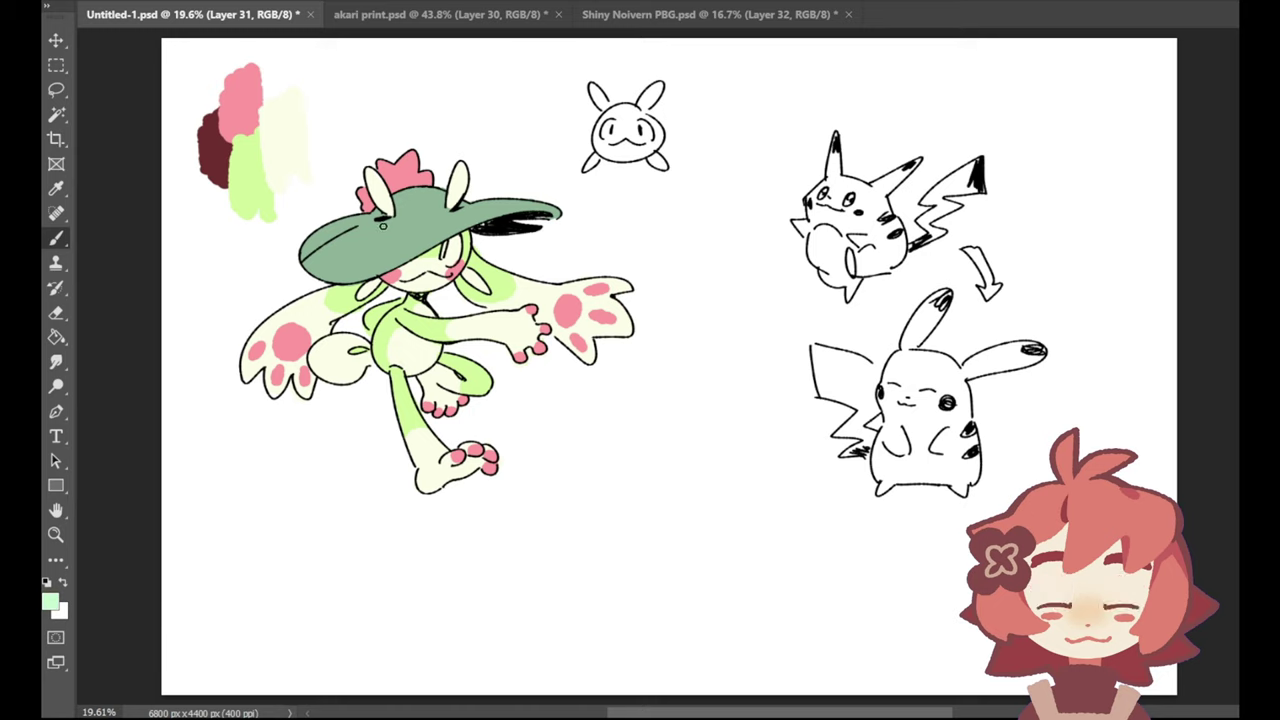
left_click_drag(328, 232, 340, 228)
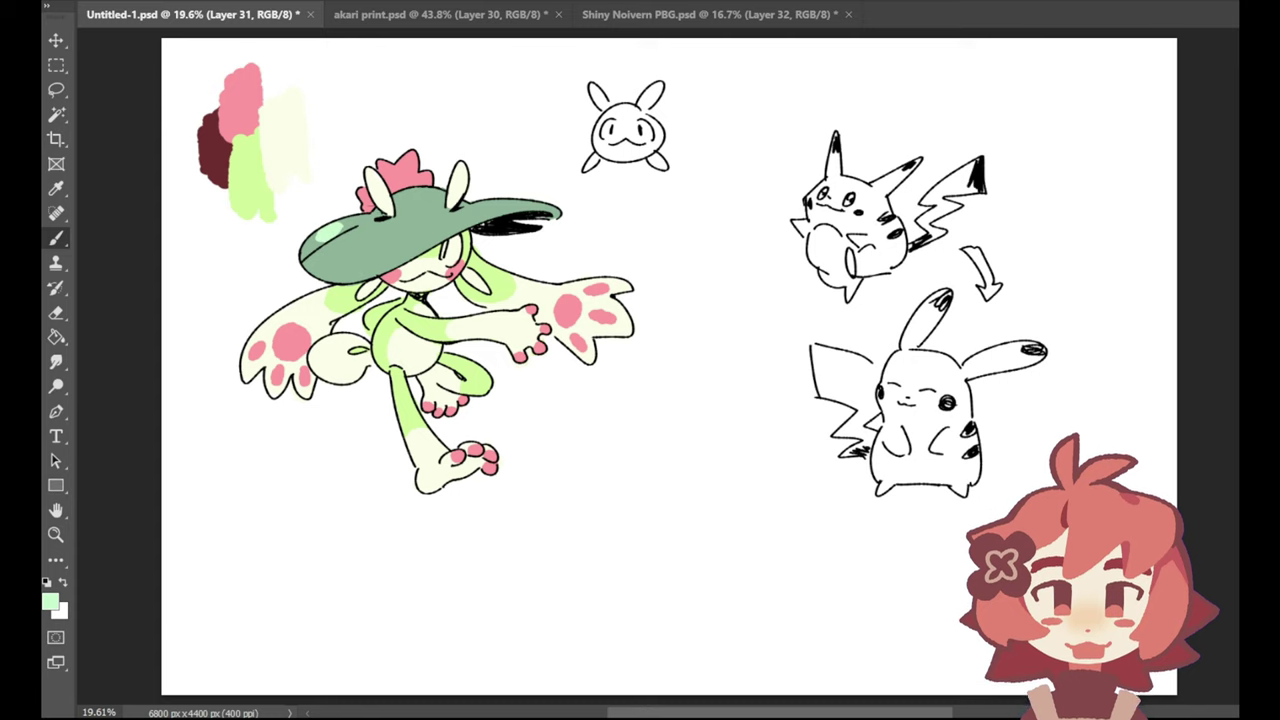
key("ctrl+z")
mouse_move(428, 194)
left_mouse_down()
mouse_move(440, 197)
mouse_move(429, 196)
left_mouse_up()
key("ctrl+z")
key("ctrl+z")
Step: Paint over the pink paw pads and toe spots on both long flaps with pale cream
left_click(53, 190)
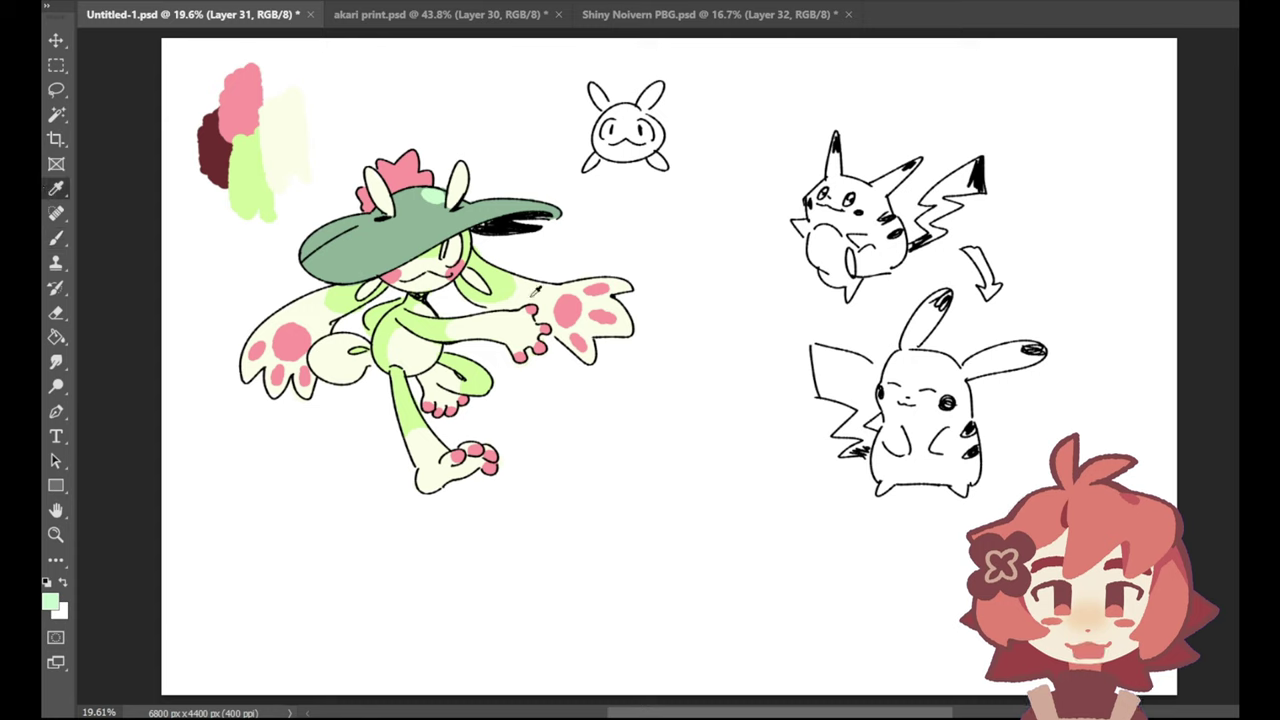
left_click(536, 287, "alt")
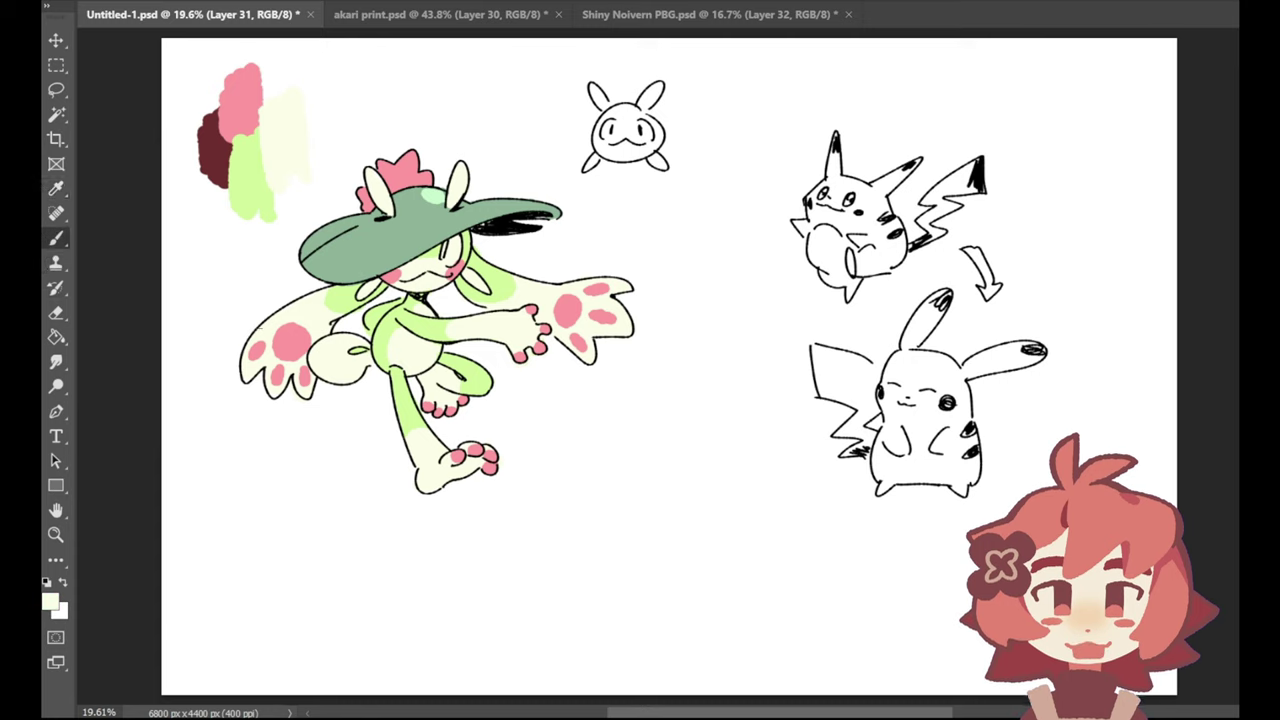
mouse_move(262, 342)
left_mouse_down()
mouse_move(252, 354)
mouse_move(282, 334)
mouse_move(280, 378)
mouse_move(295, 330)
mouse_move(308, 384)
left_mouse_up()
mouse_move(566, 306)
left_mouse_down()
mouse_move(574, 320)
mouse_move(566, 290)
mouse_move(580, 346)
mouse_move(613, 313)
mouse_move(590, 290)
mouse_move(612, 286)
mouse_move(600, 292)
left_mouse_up()
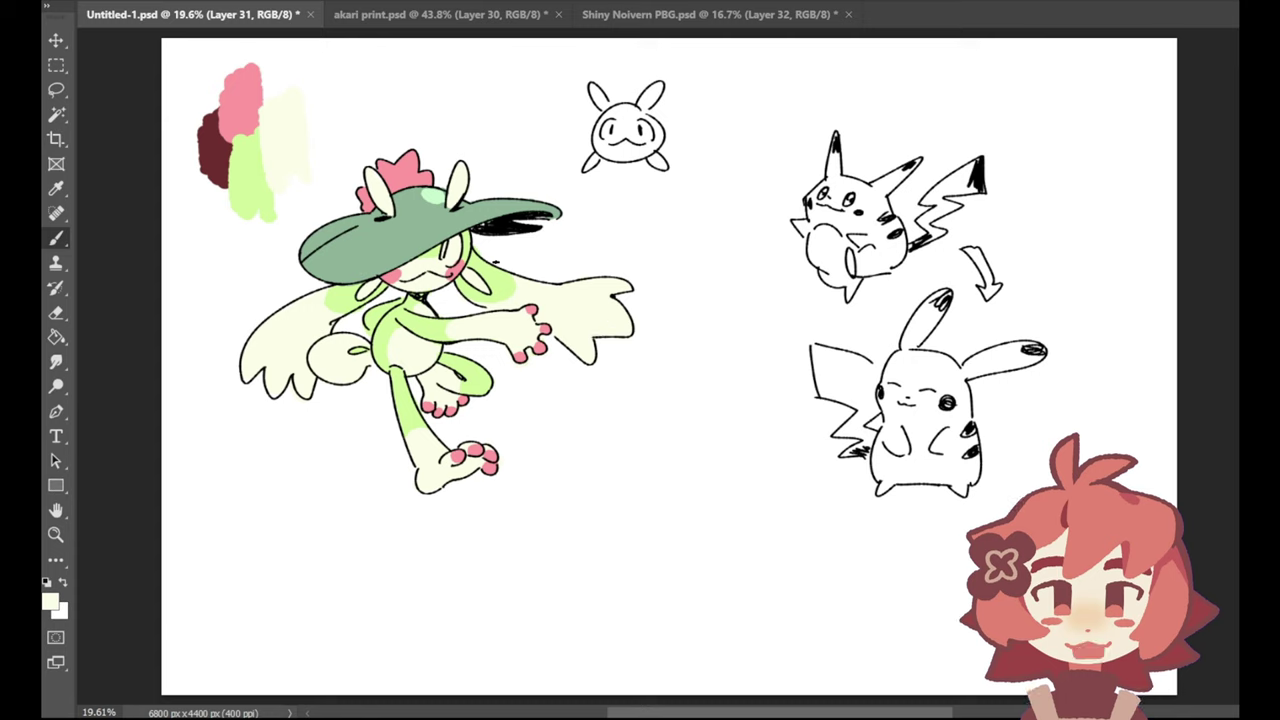
left_click(56, 188)
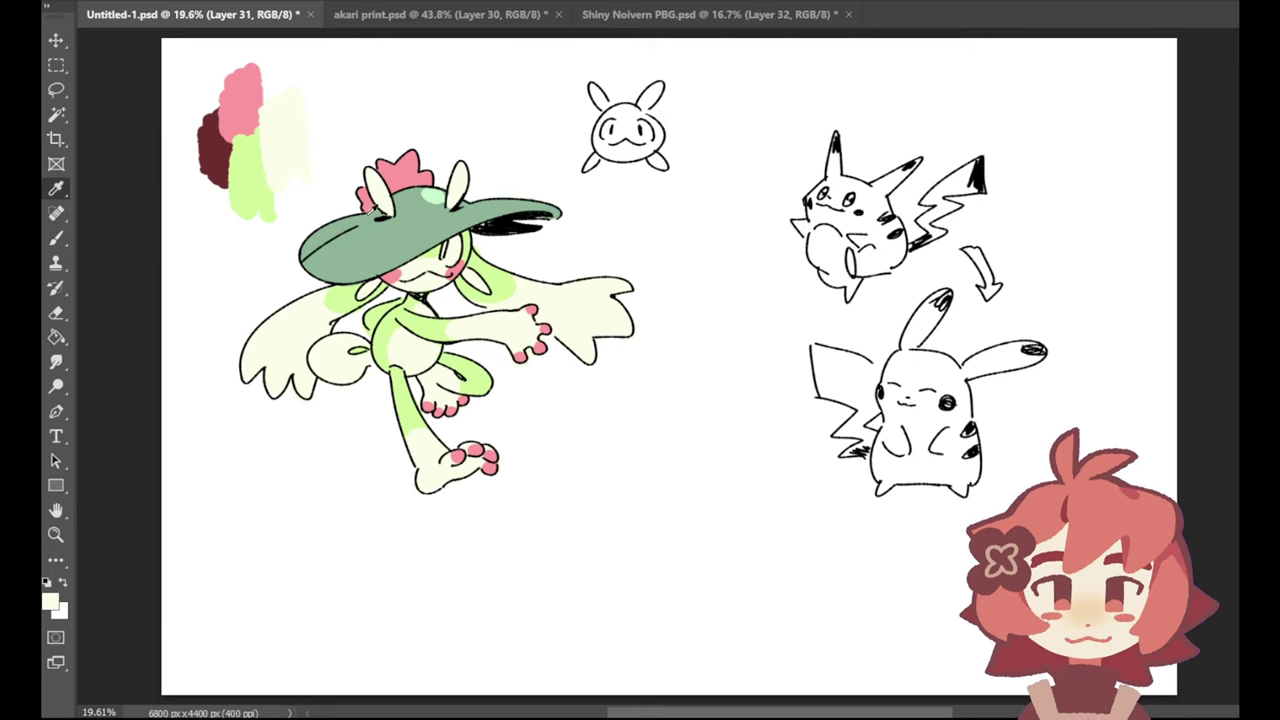